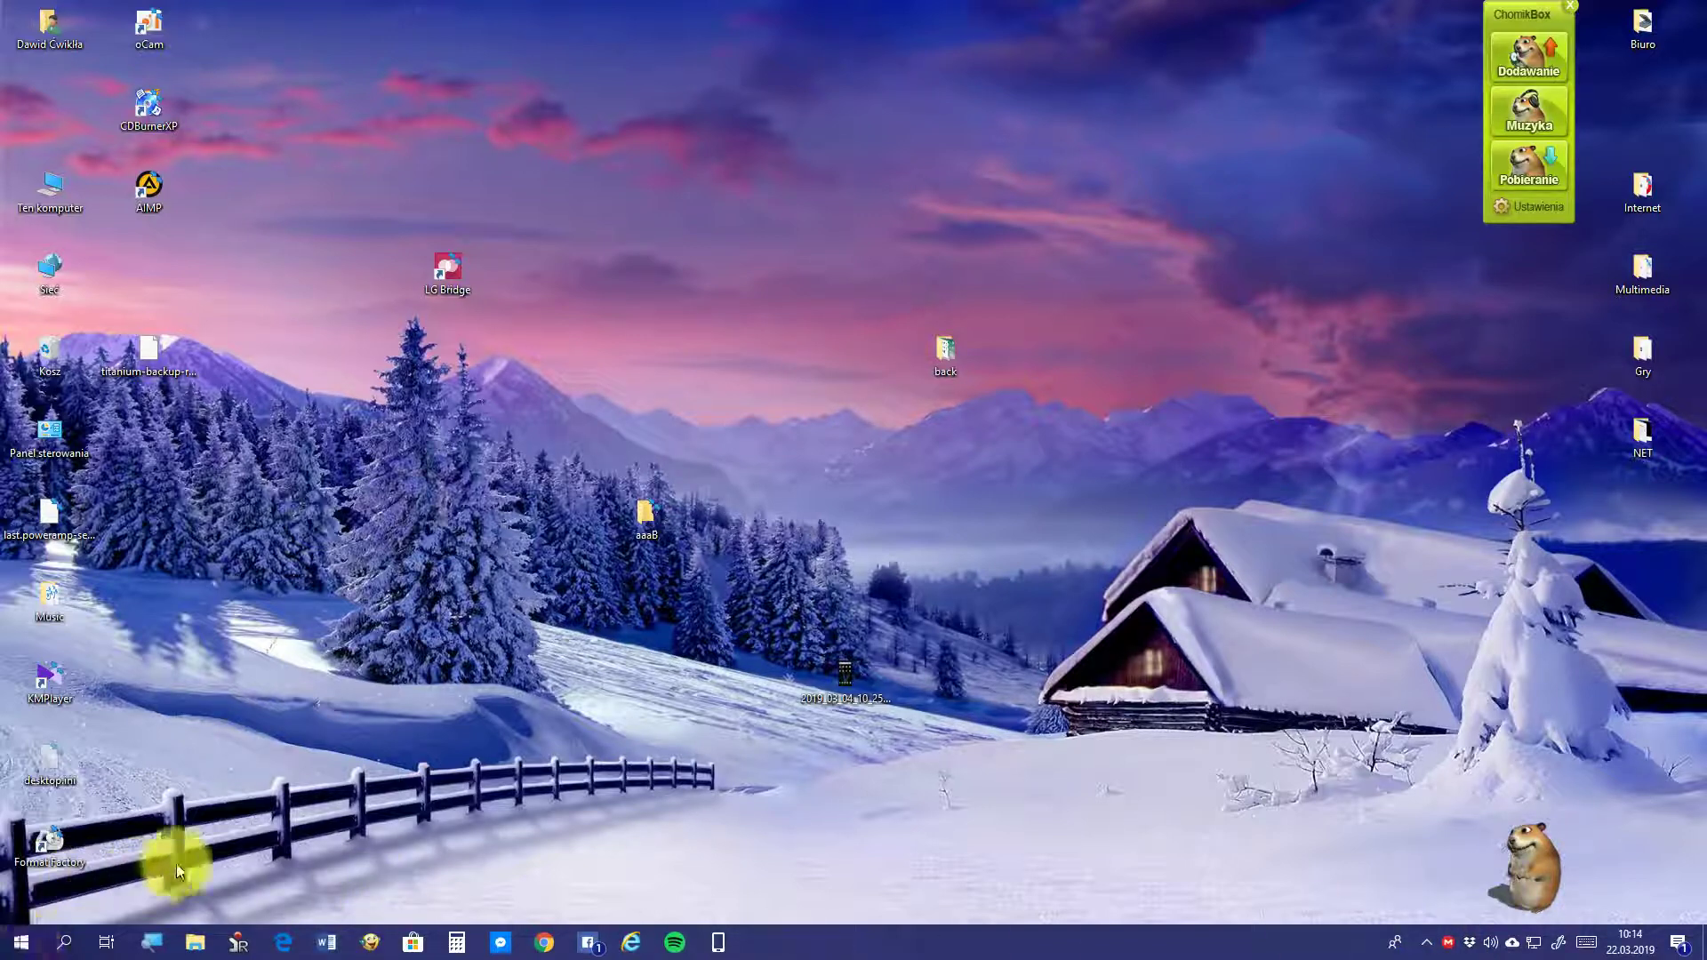
Step: Open Chrome and search Google for "office online"
click(546, 946)
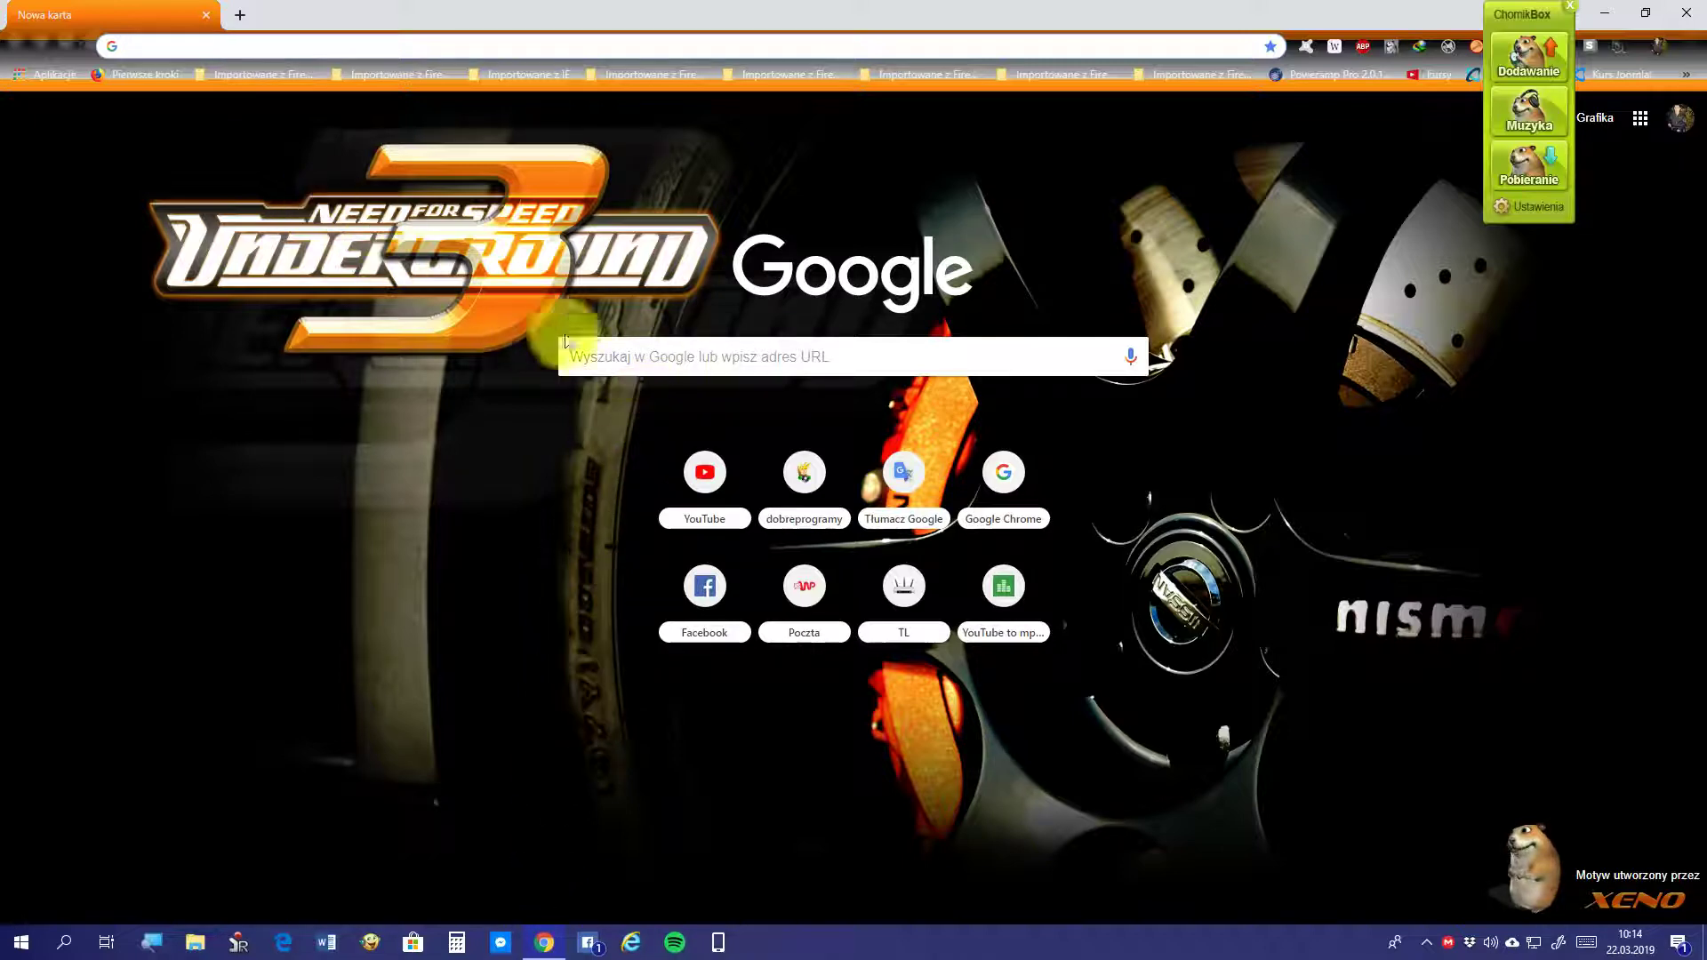
click(738, 350)
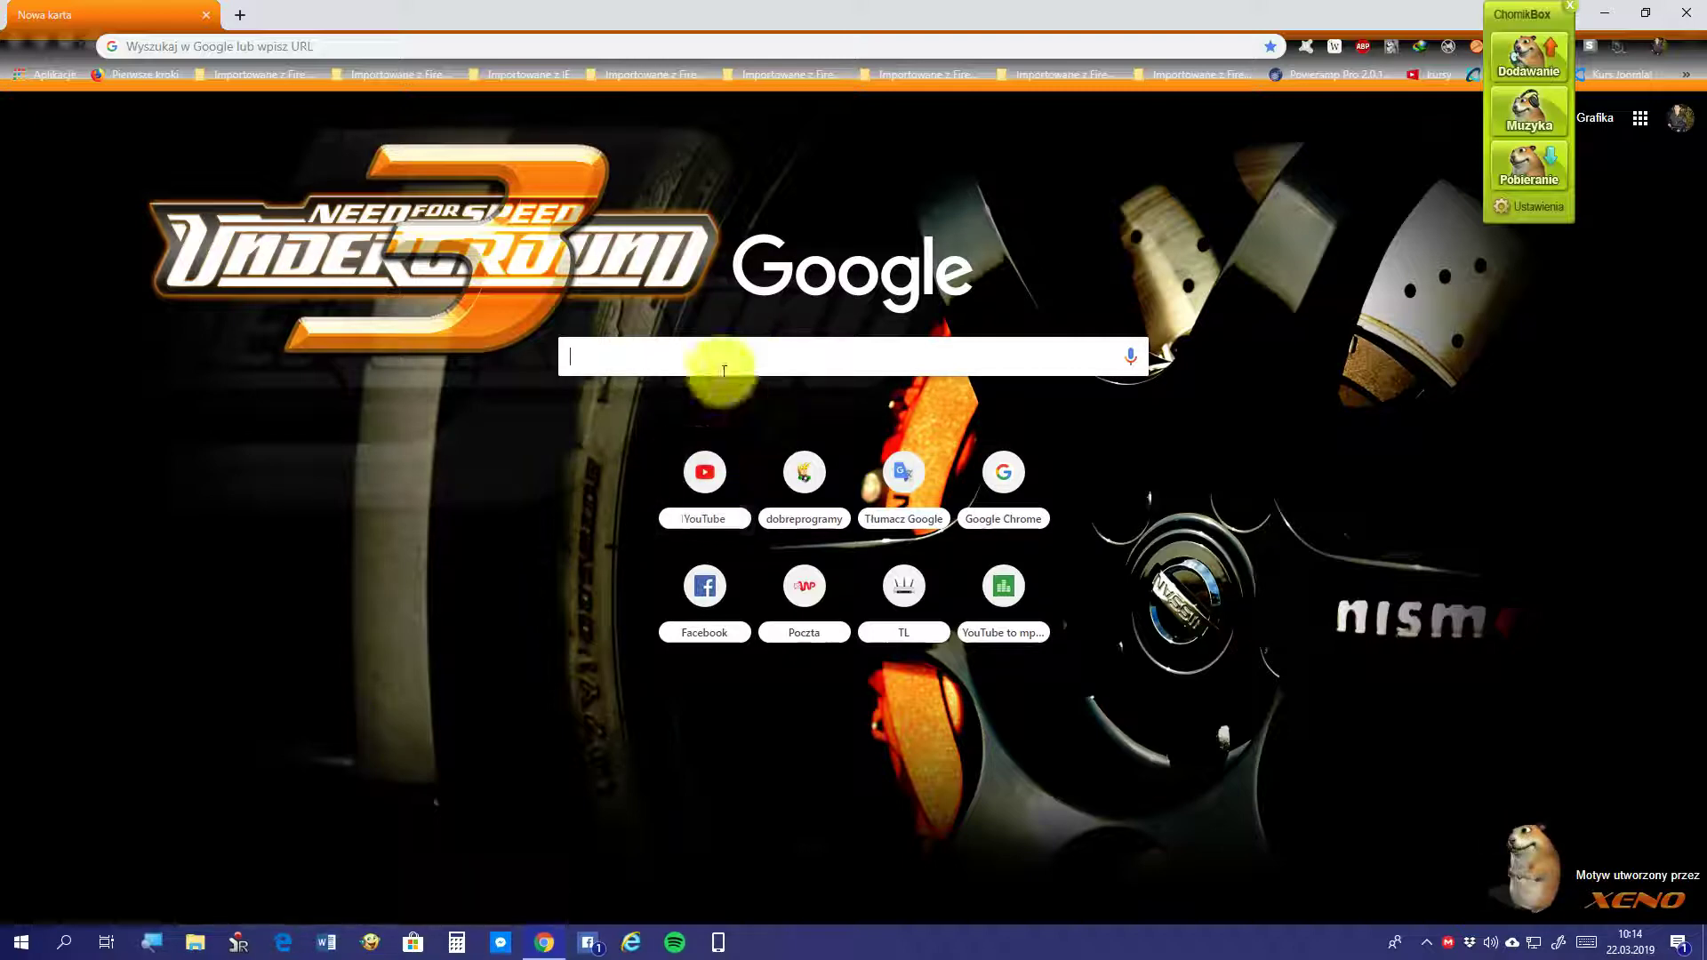
text(offic)
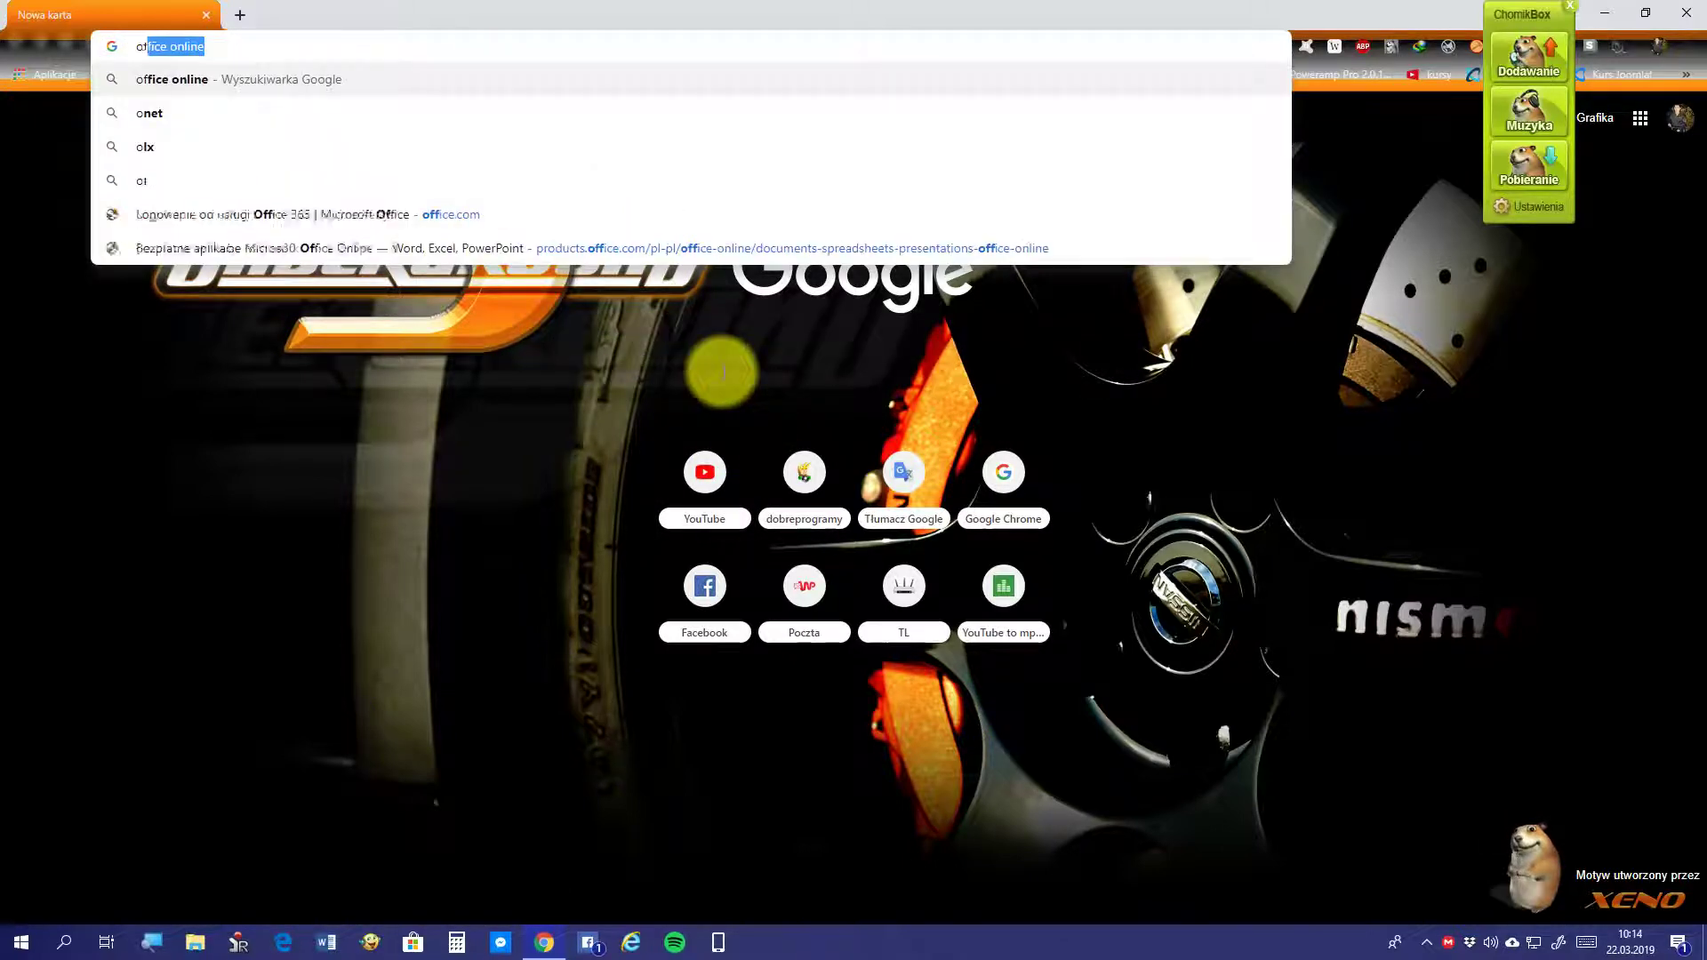
text(e onlin)
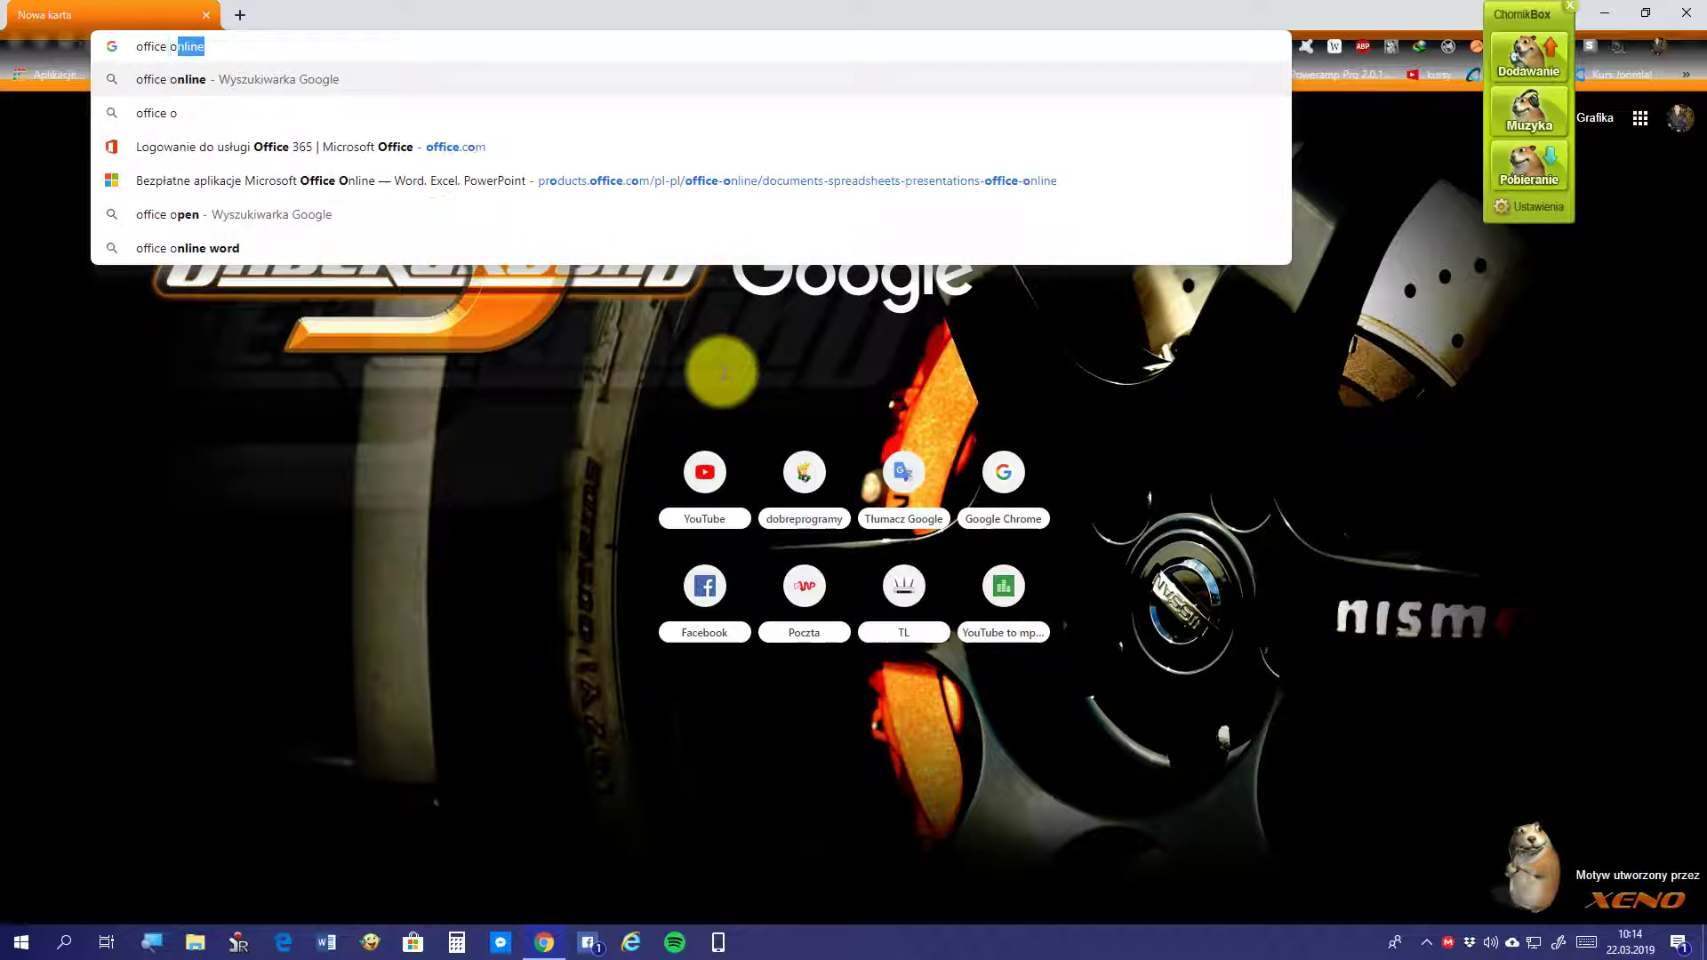
key(Return)
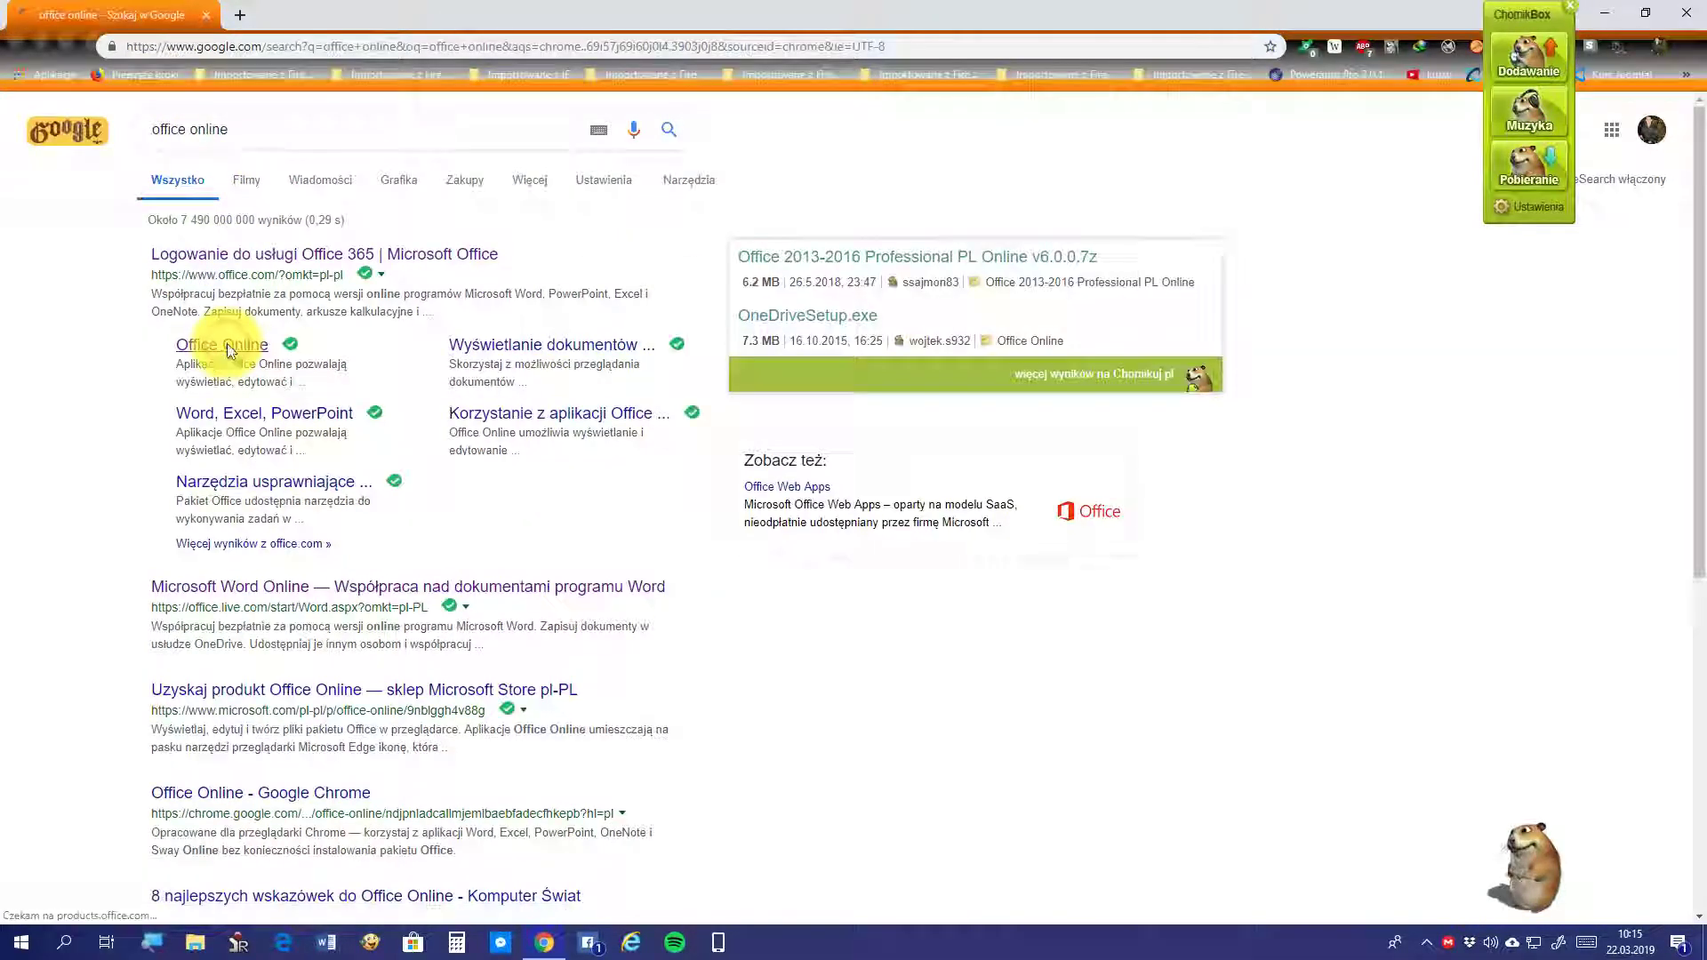
Step: Enter the free Office Online service from the Office Online search result and launch the Forms app
click(224, 345)
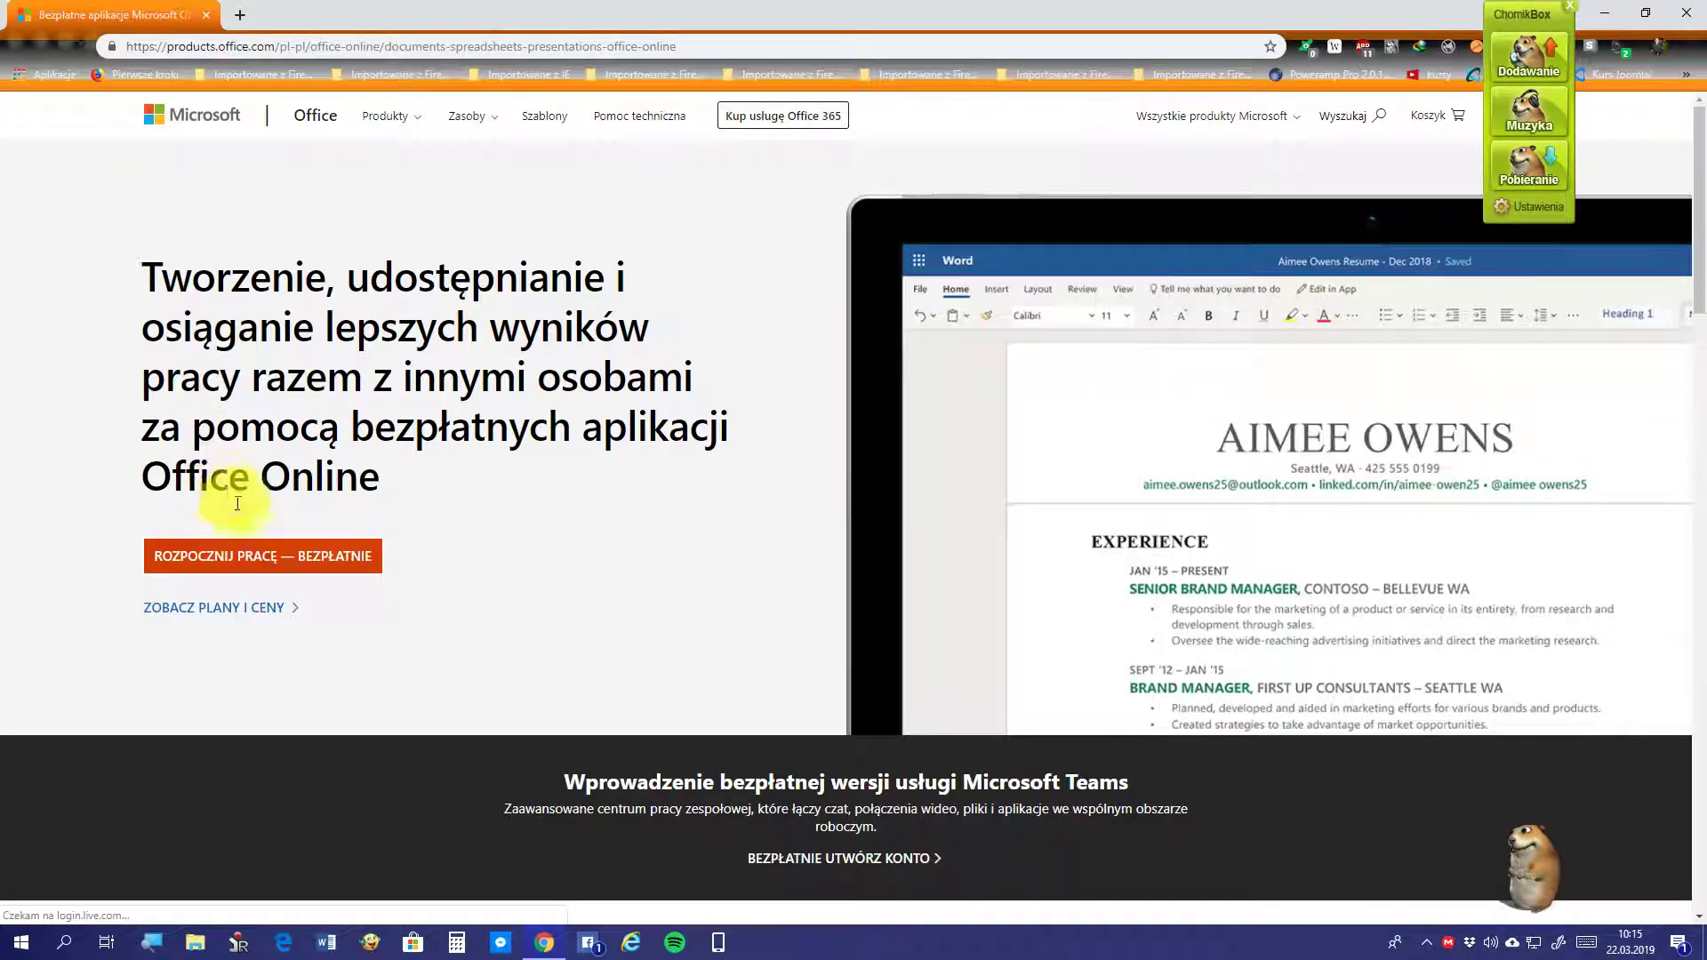
click(297, 564)
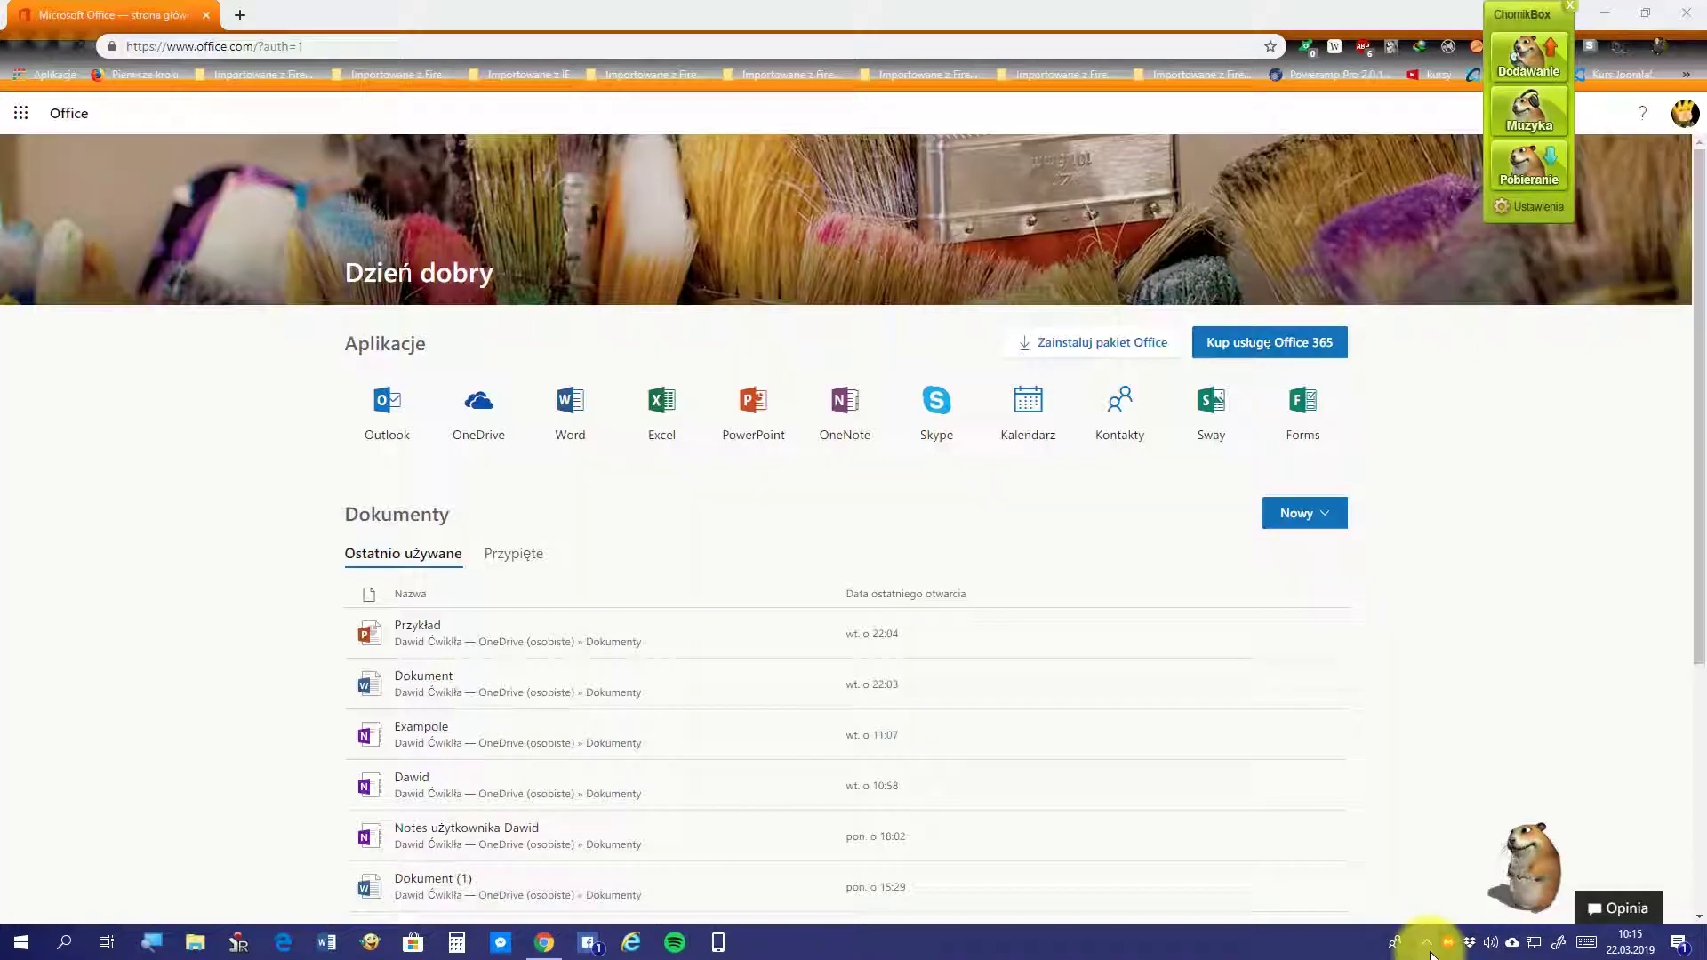
click(1427, 945)
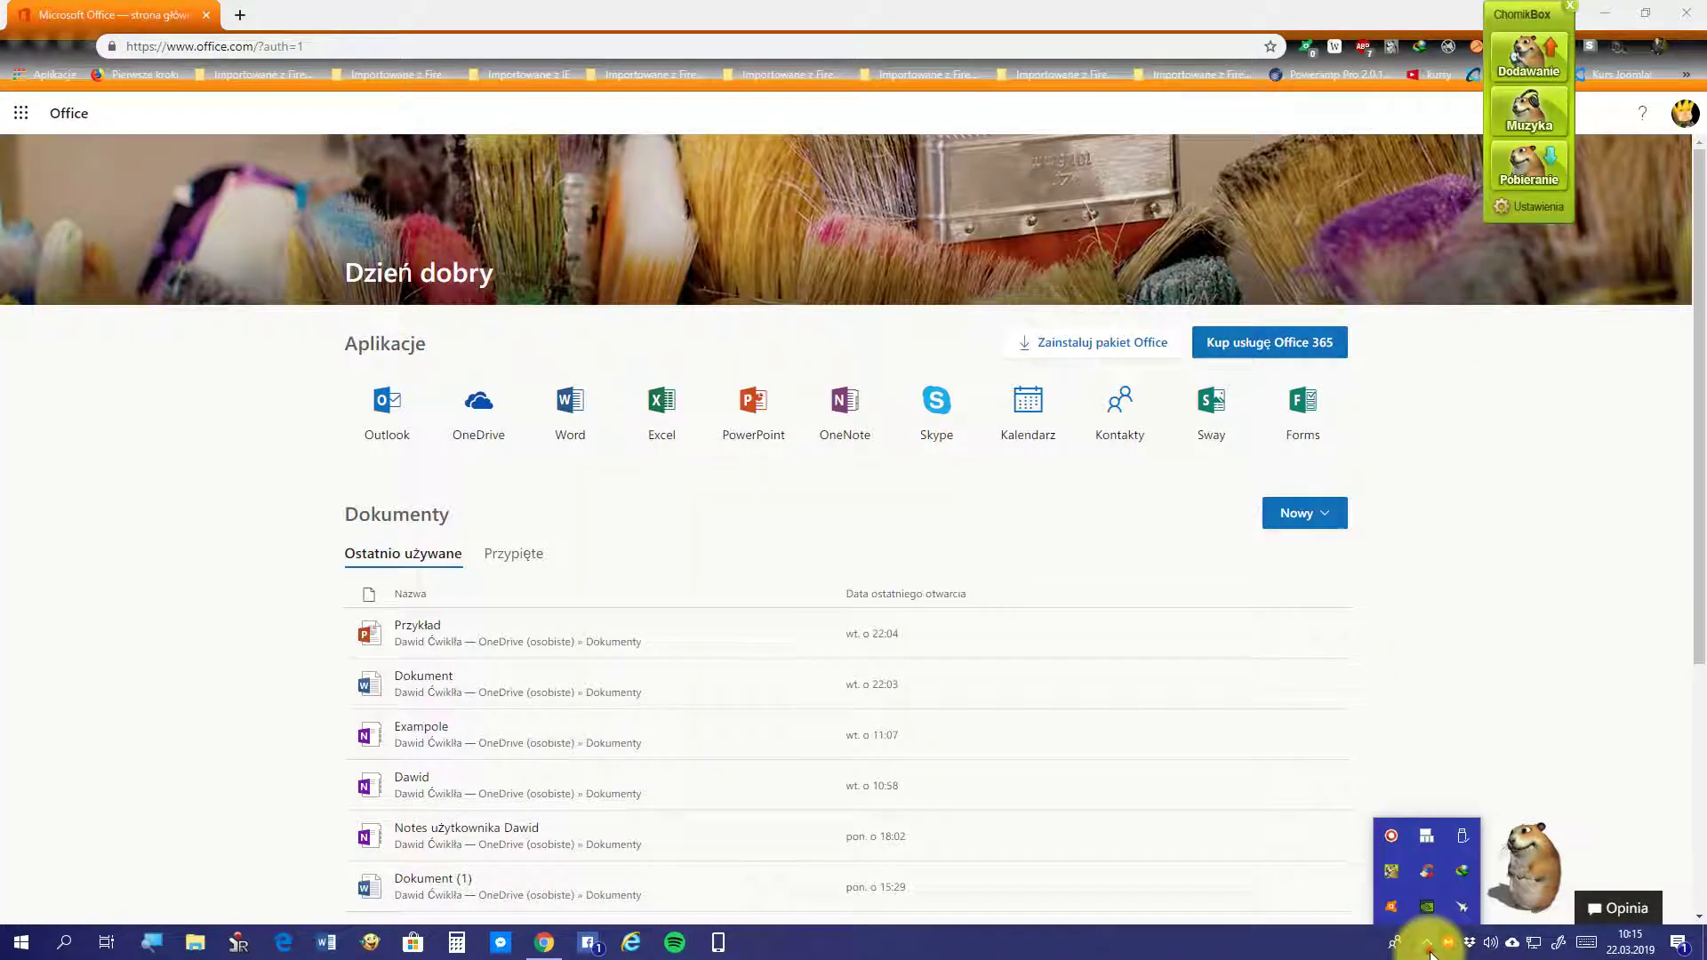
click(1427, 944)
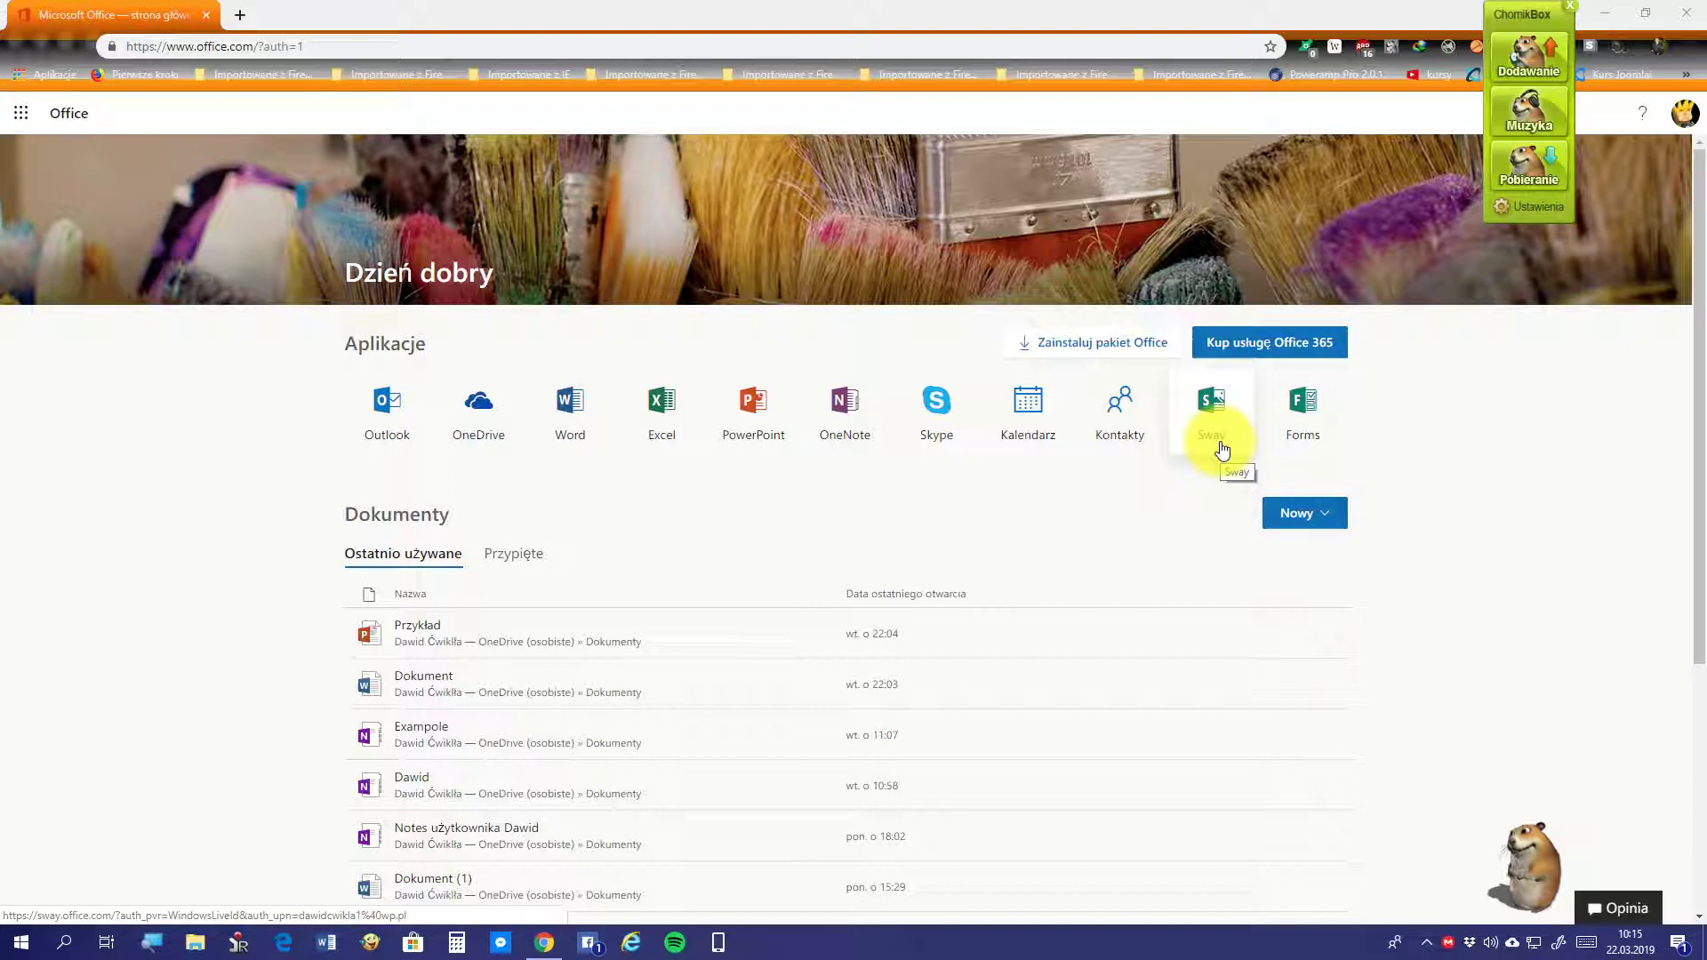
click(1317, 438)
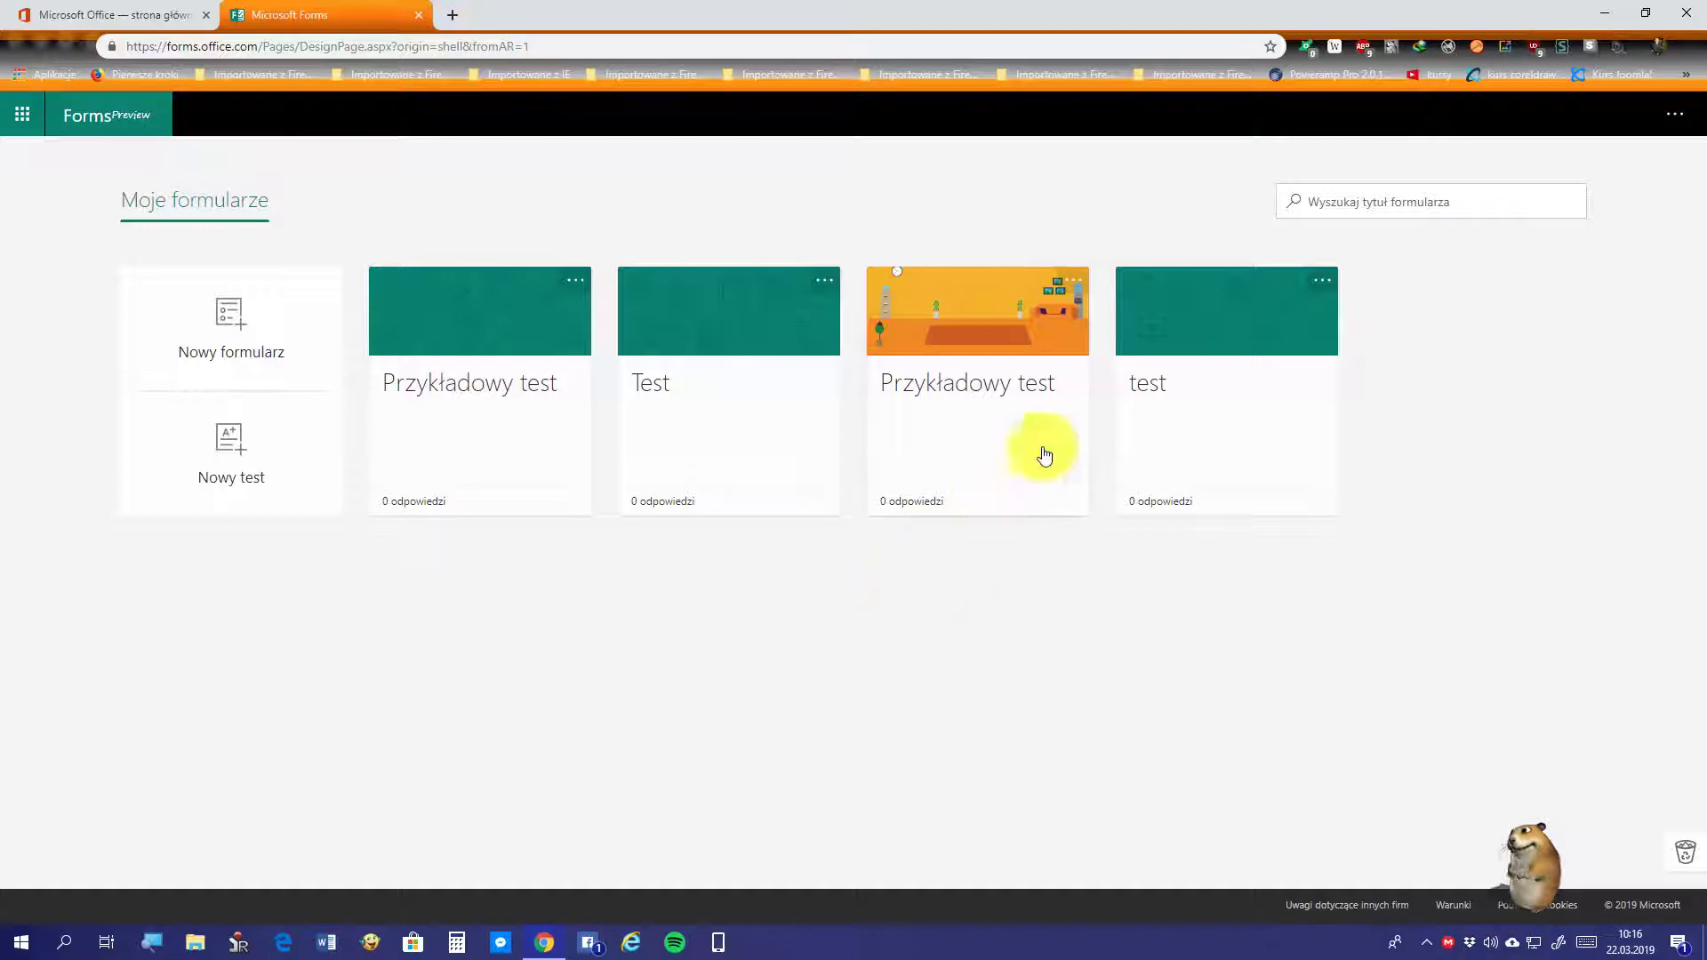
click(1382, 213)
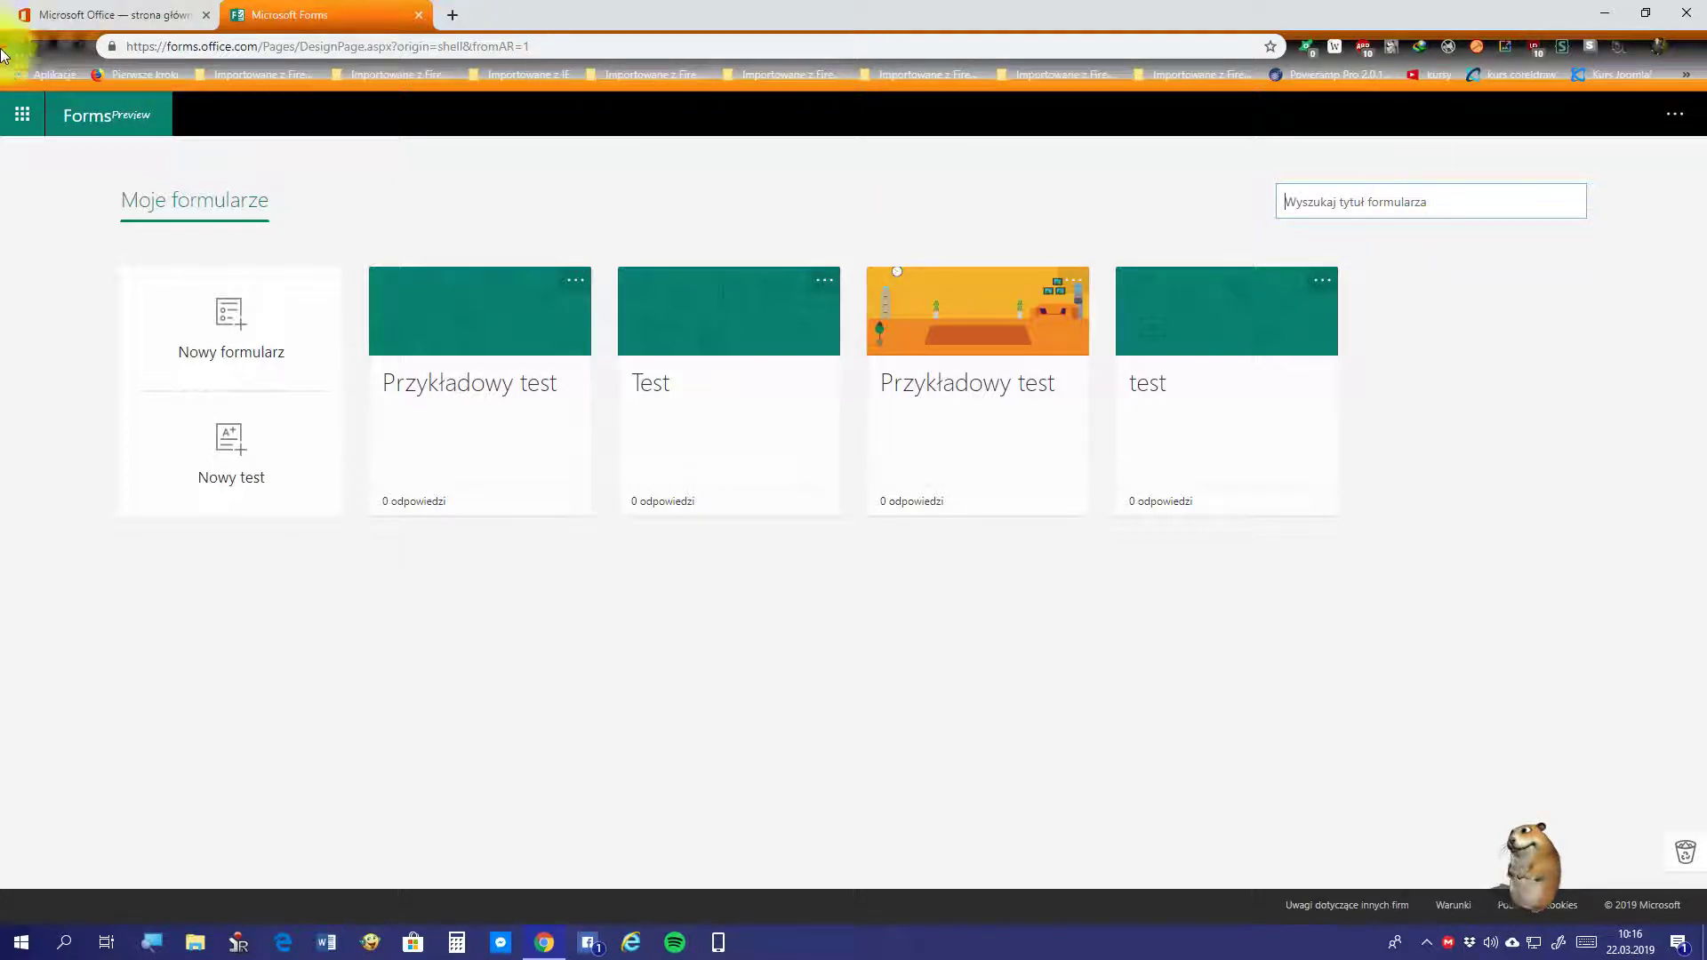
click(7, 105)
click(7, 105)
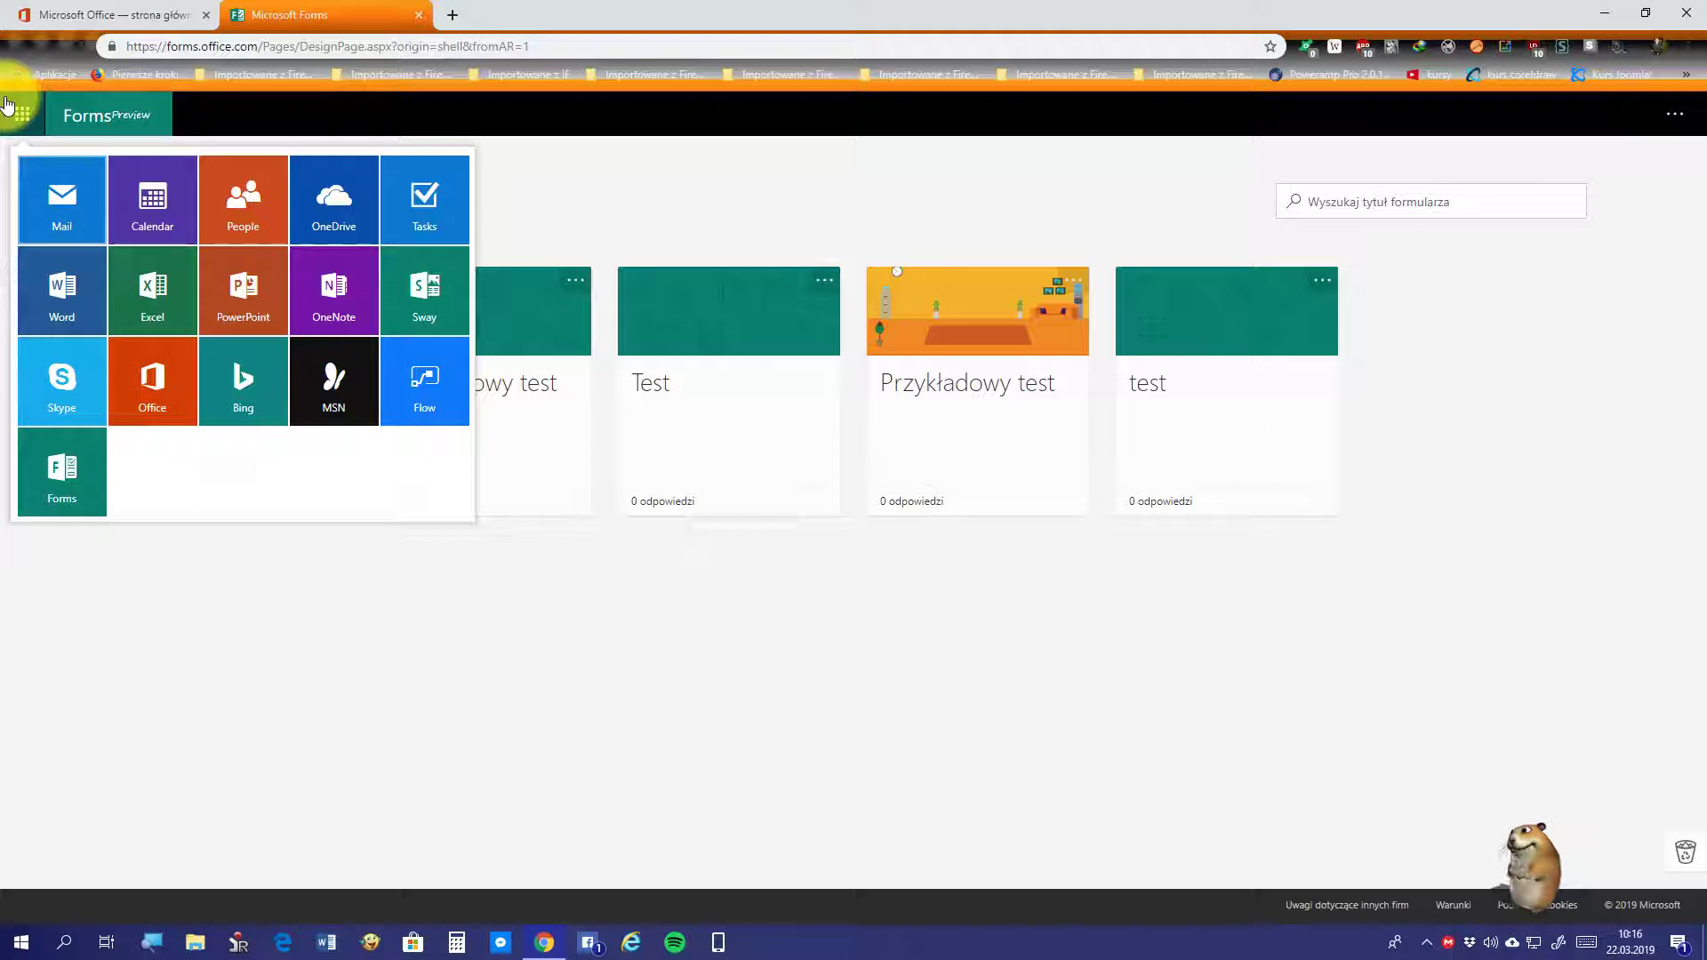
click(7, 105)
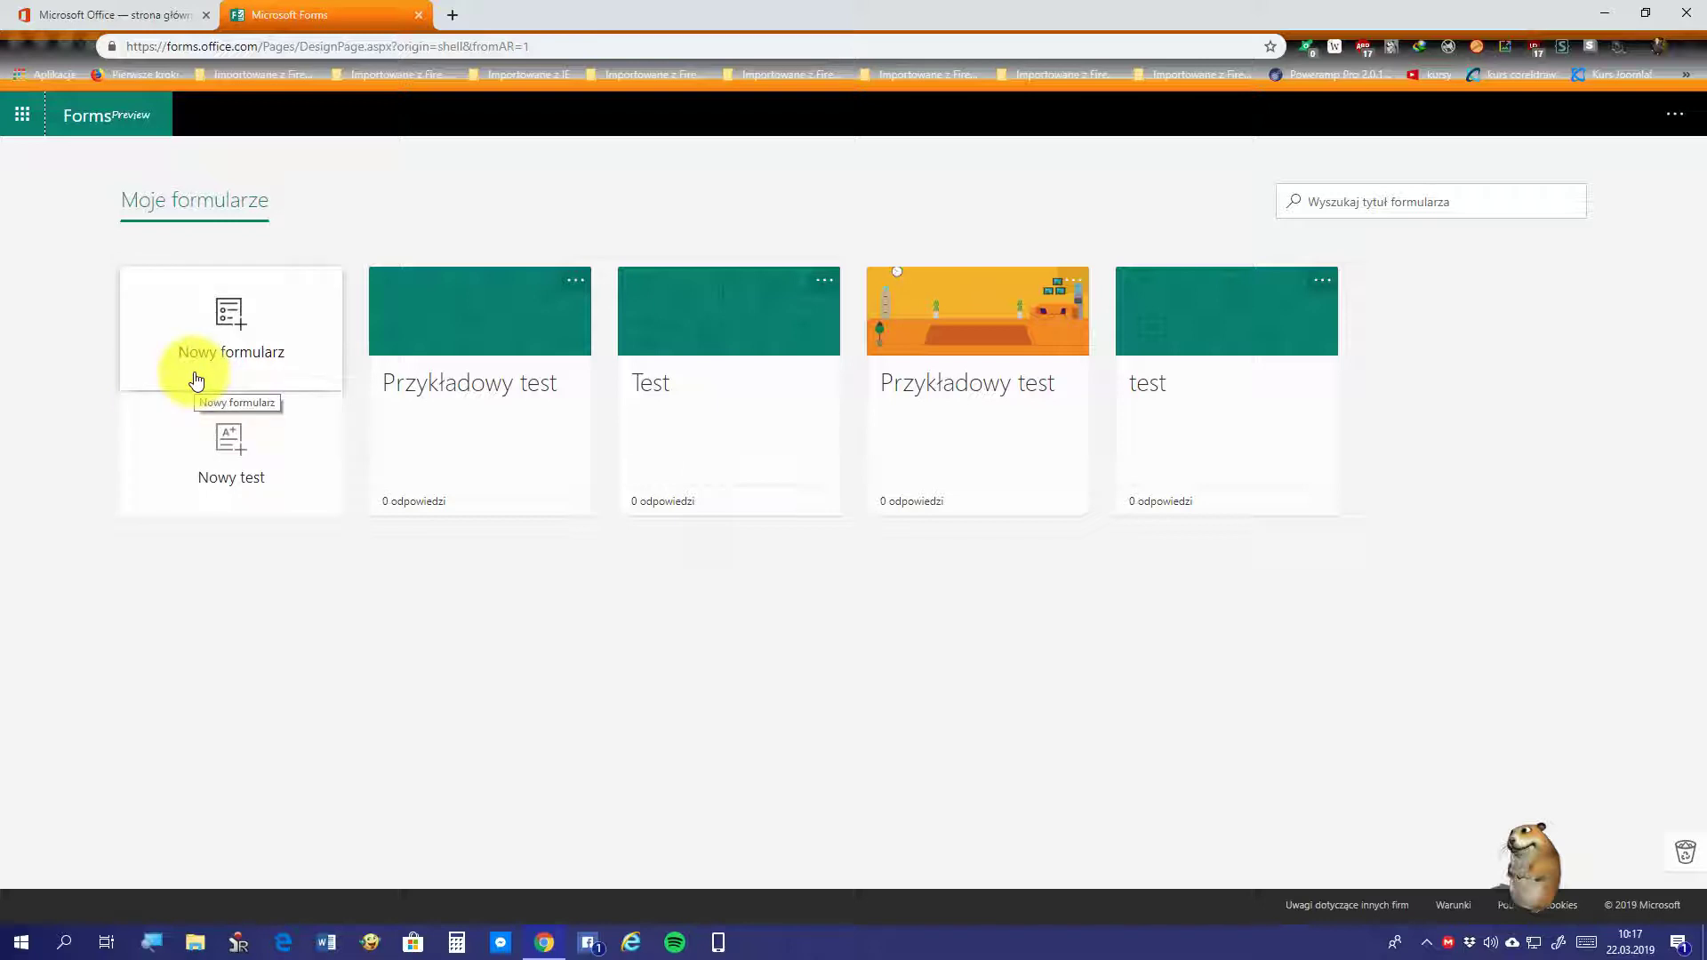
click(1675, 116)
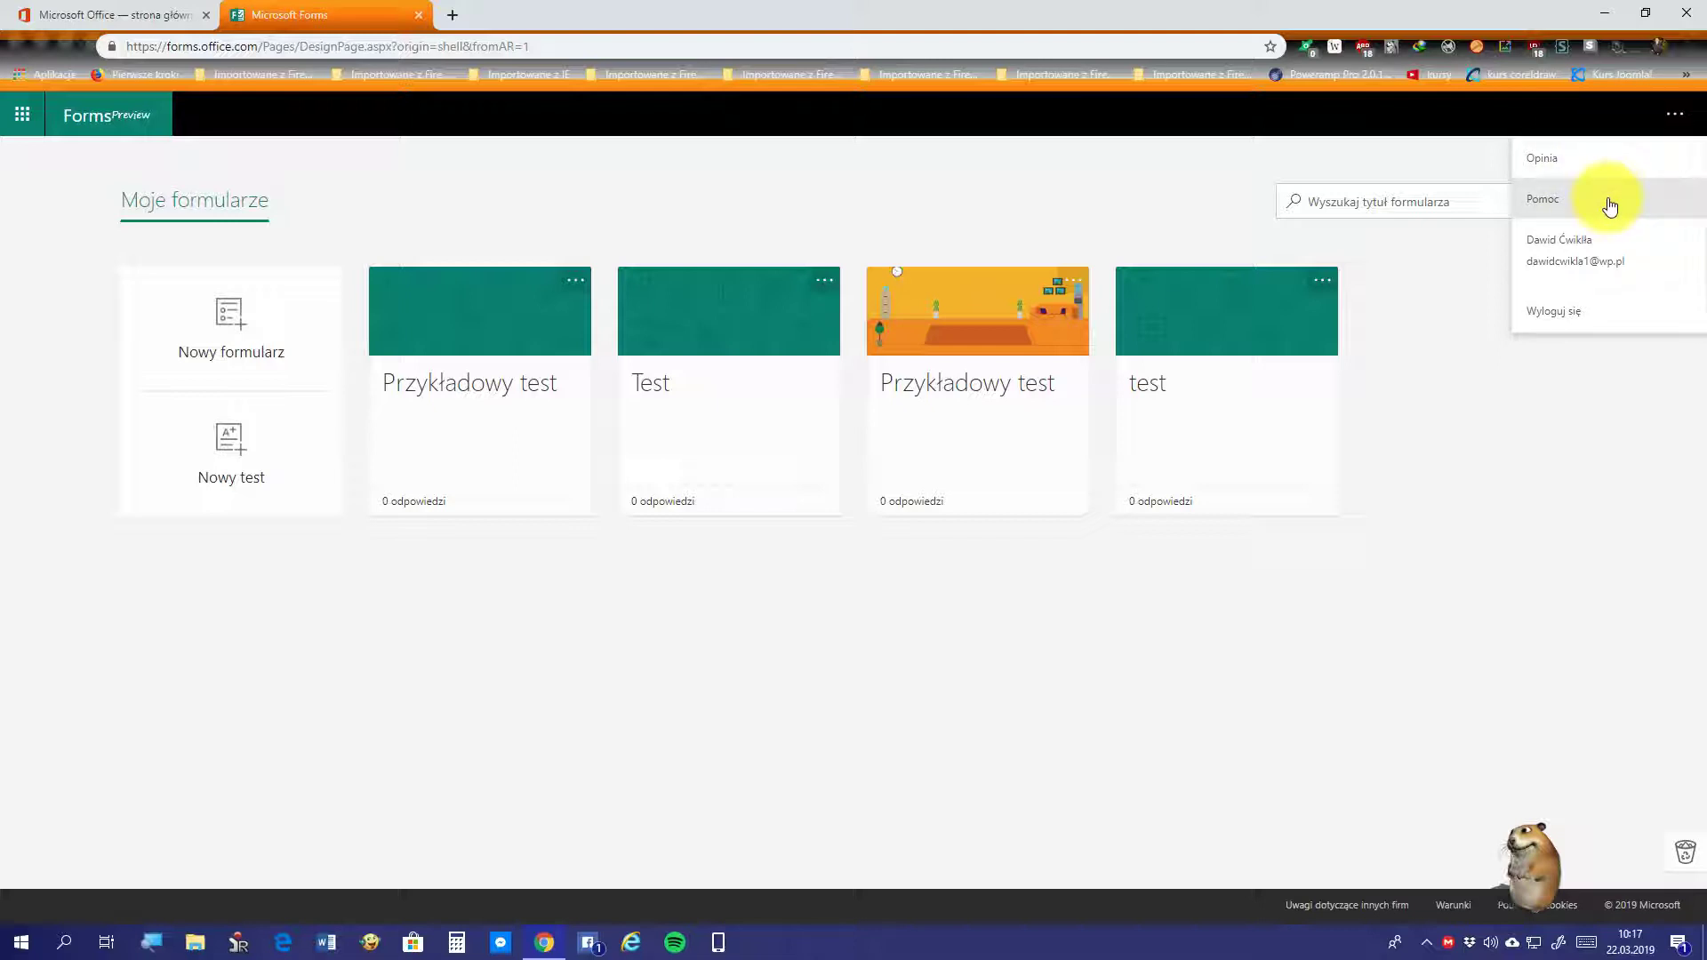
click(1596, 383)
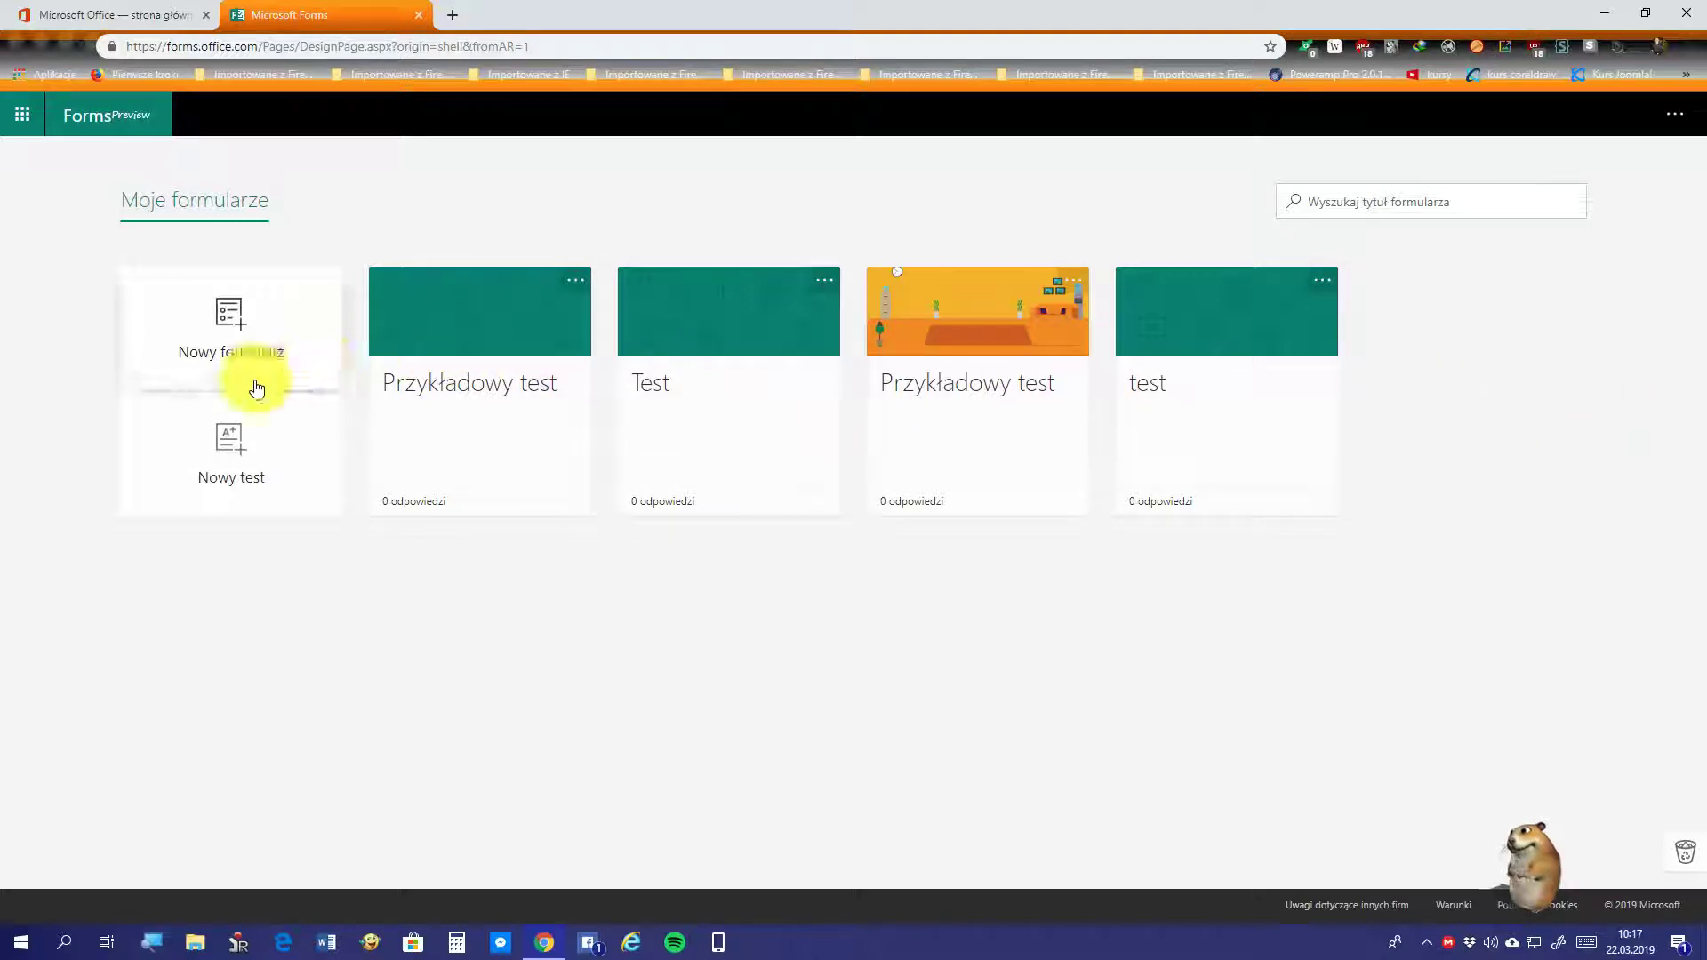
Step: Create a new blank form and look at its responses page before returning to the questions
click(285, 365)
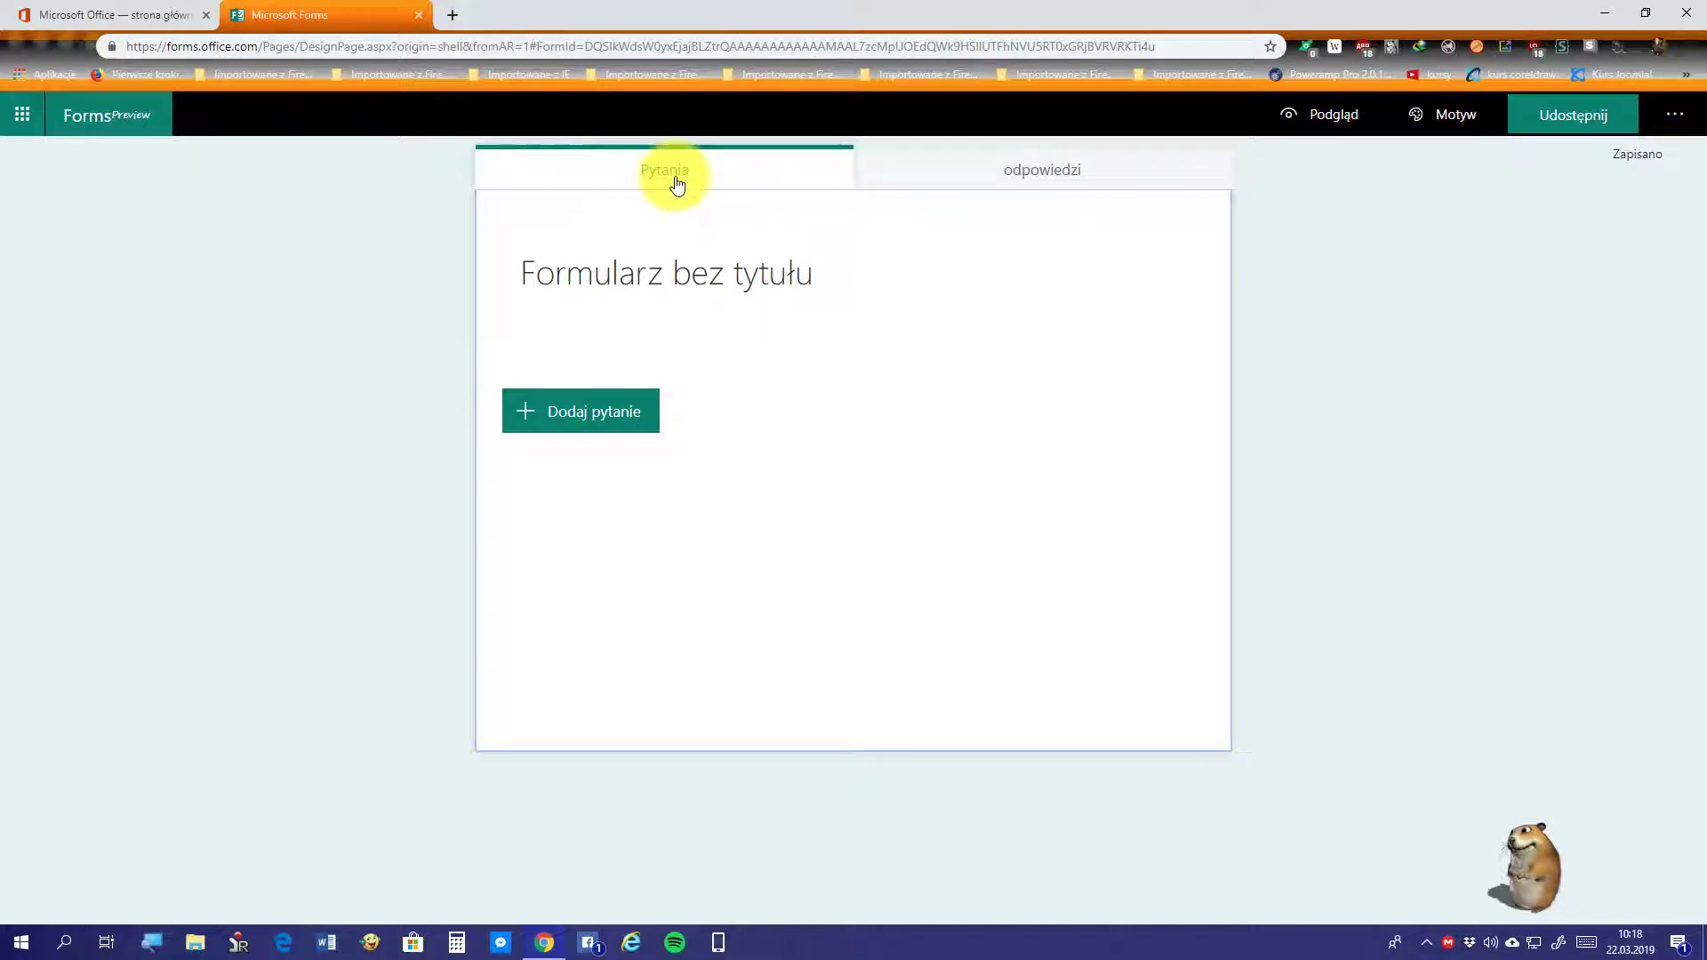
click(1014, 168)
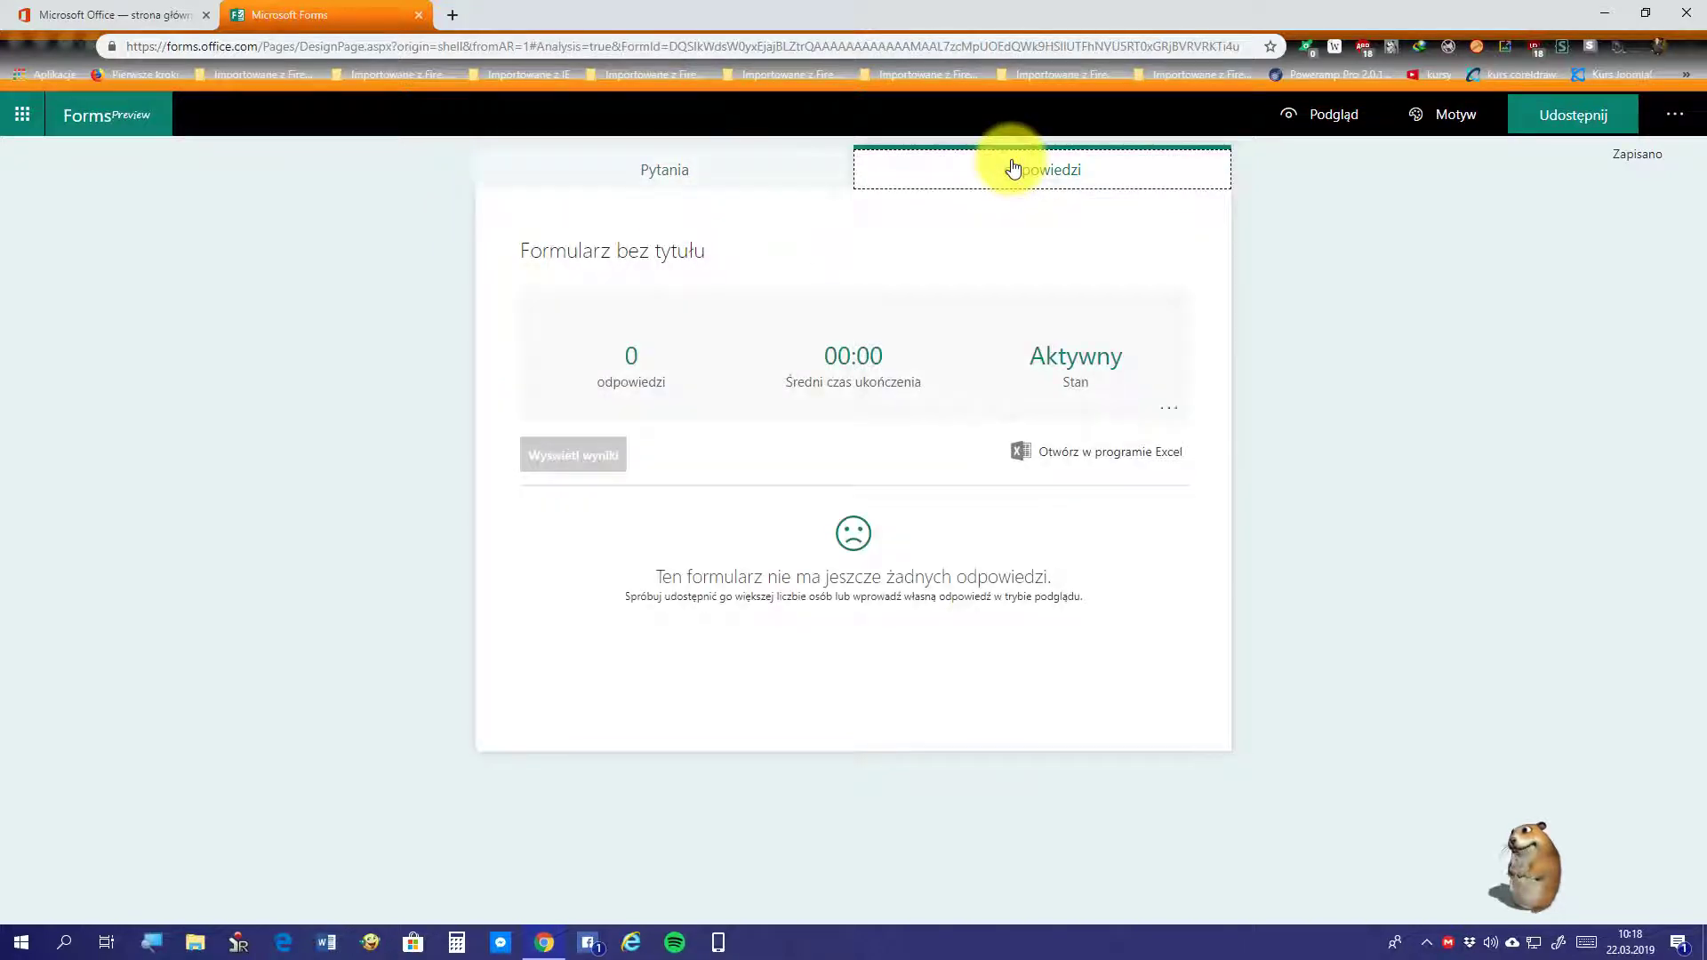
click(711, 162)
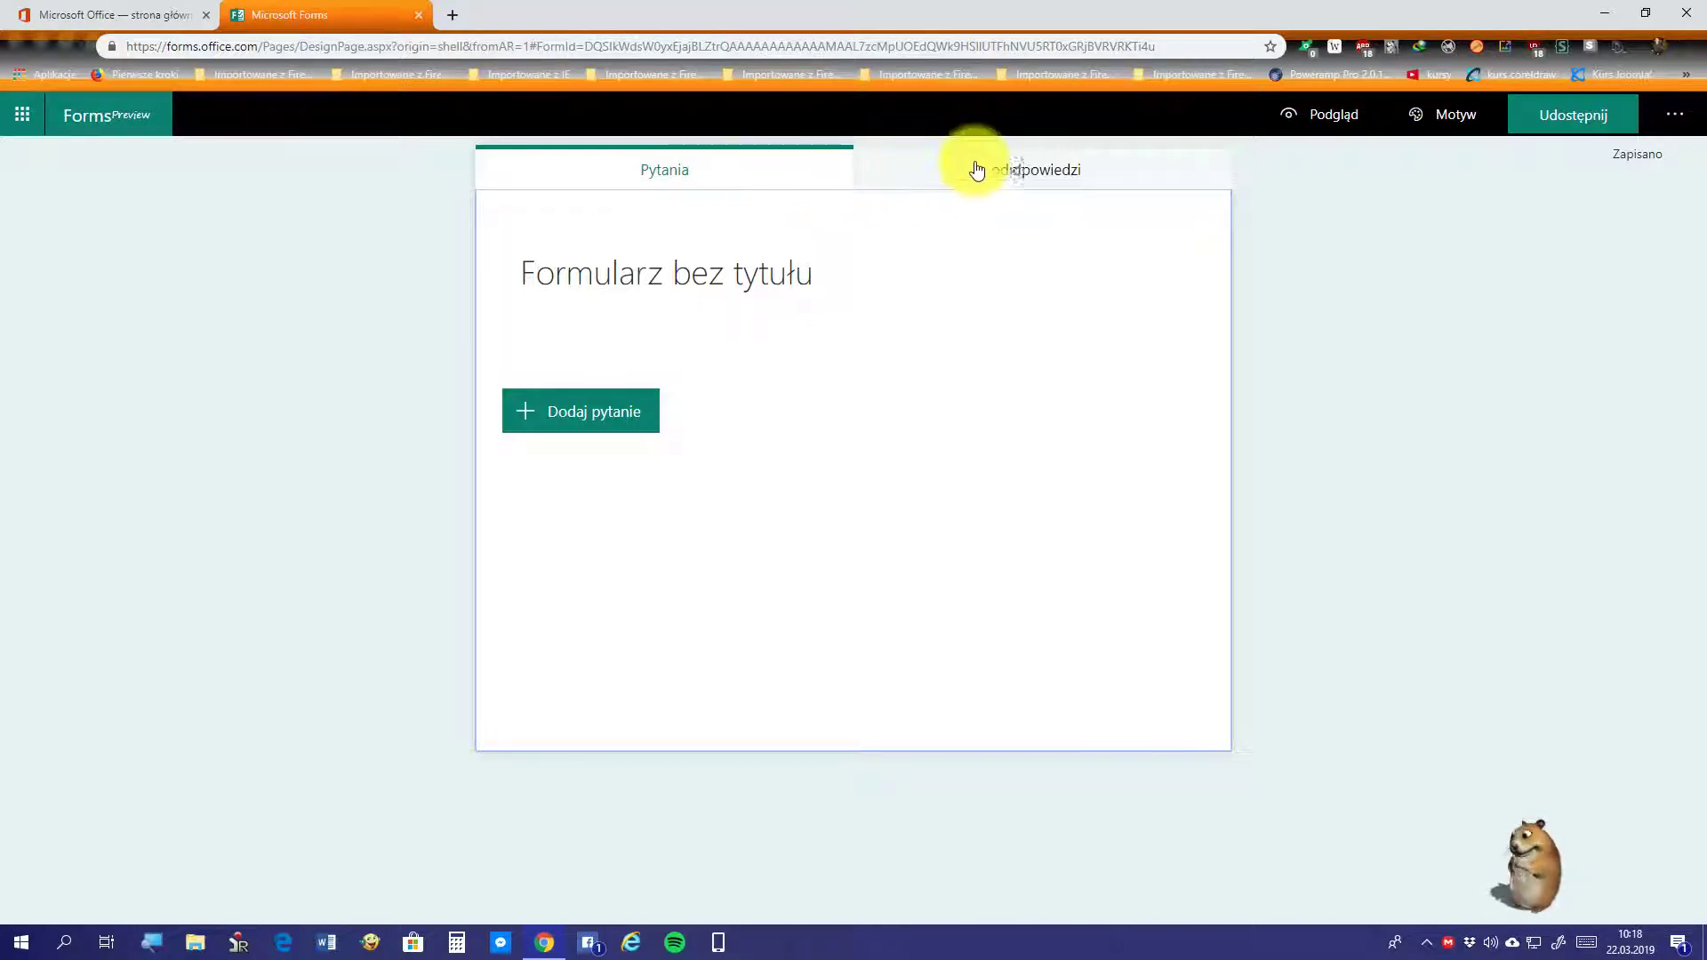
click(1020, 171)
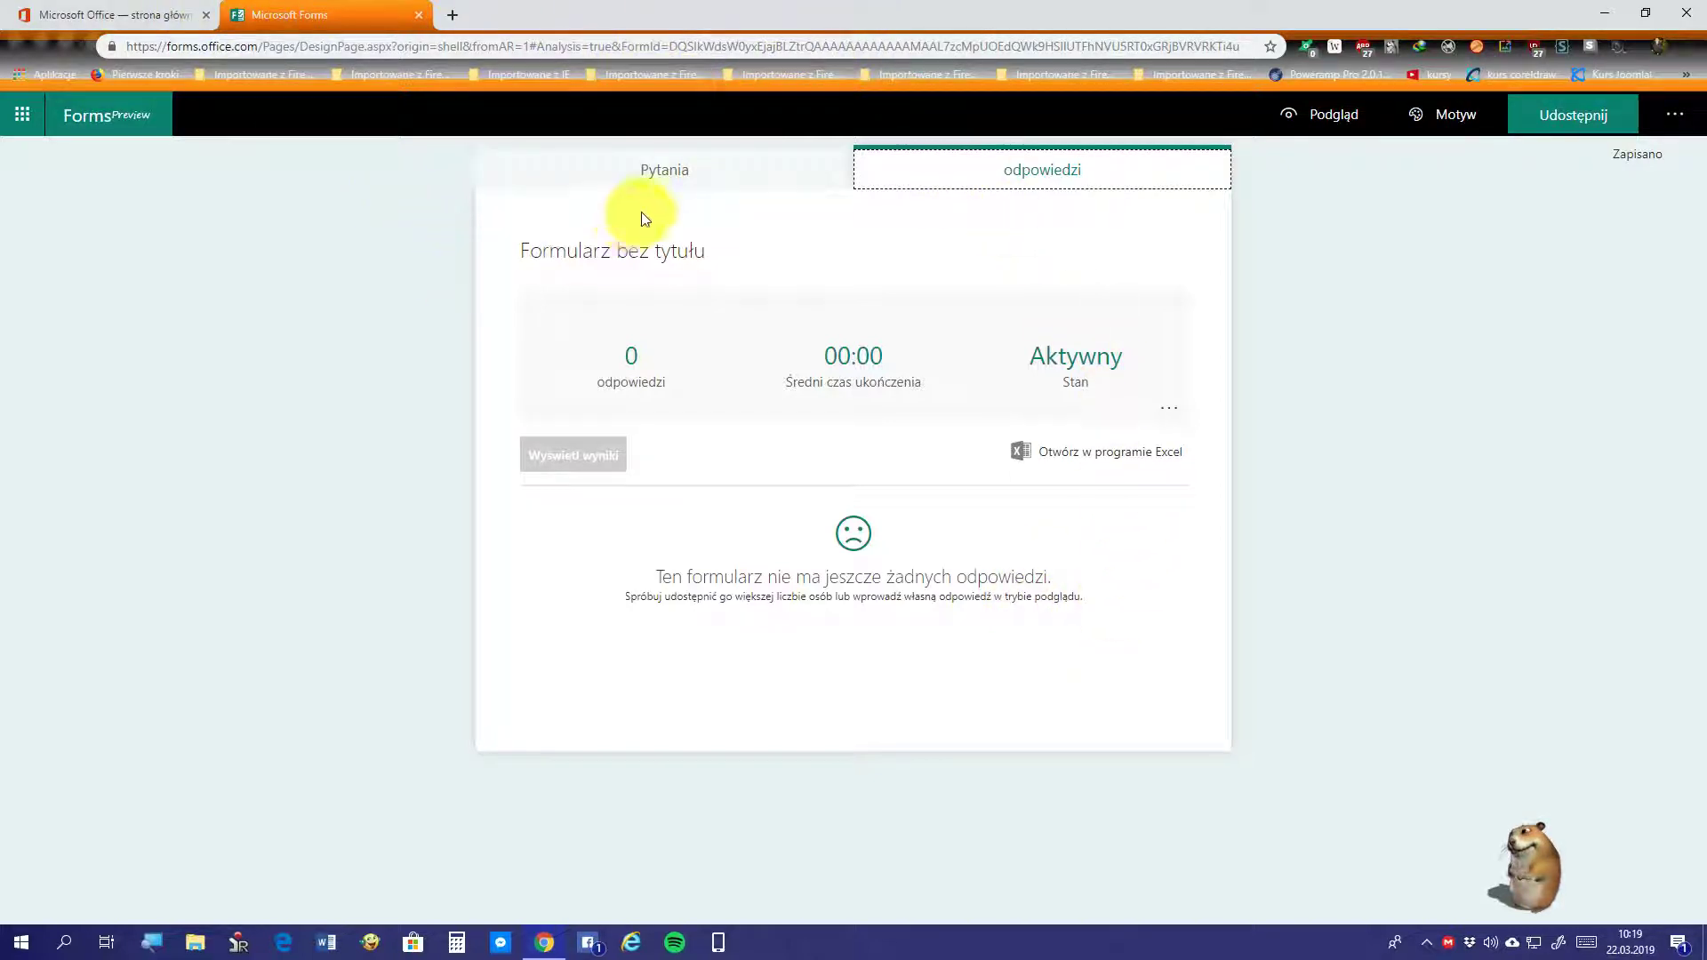
click(667, 169)
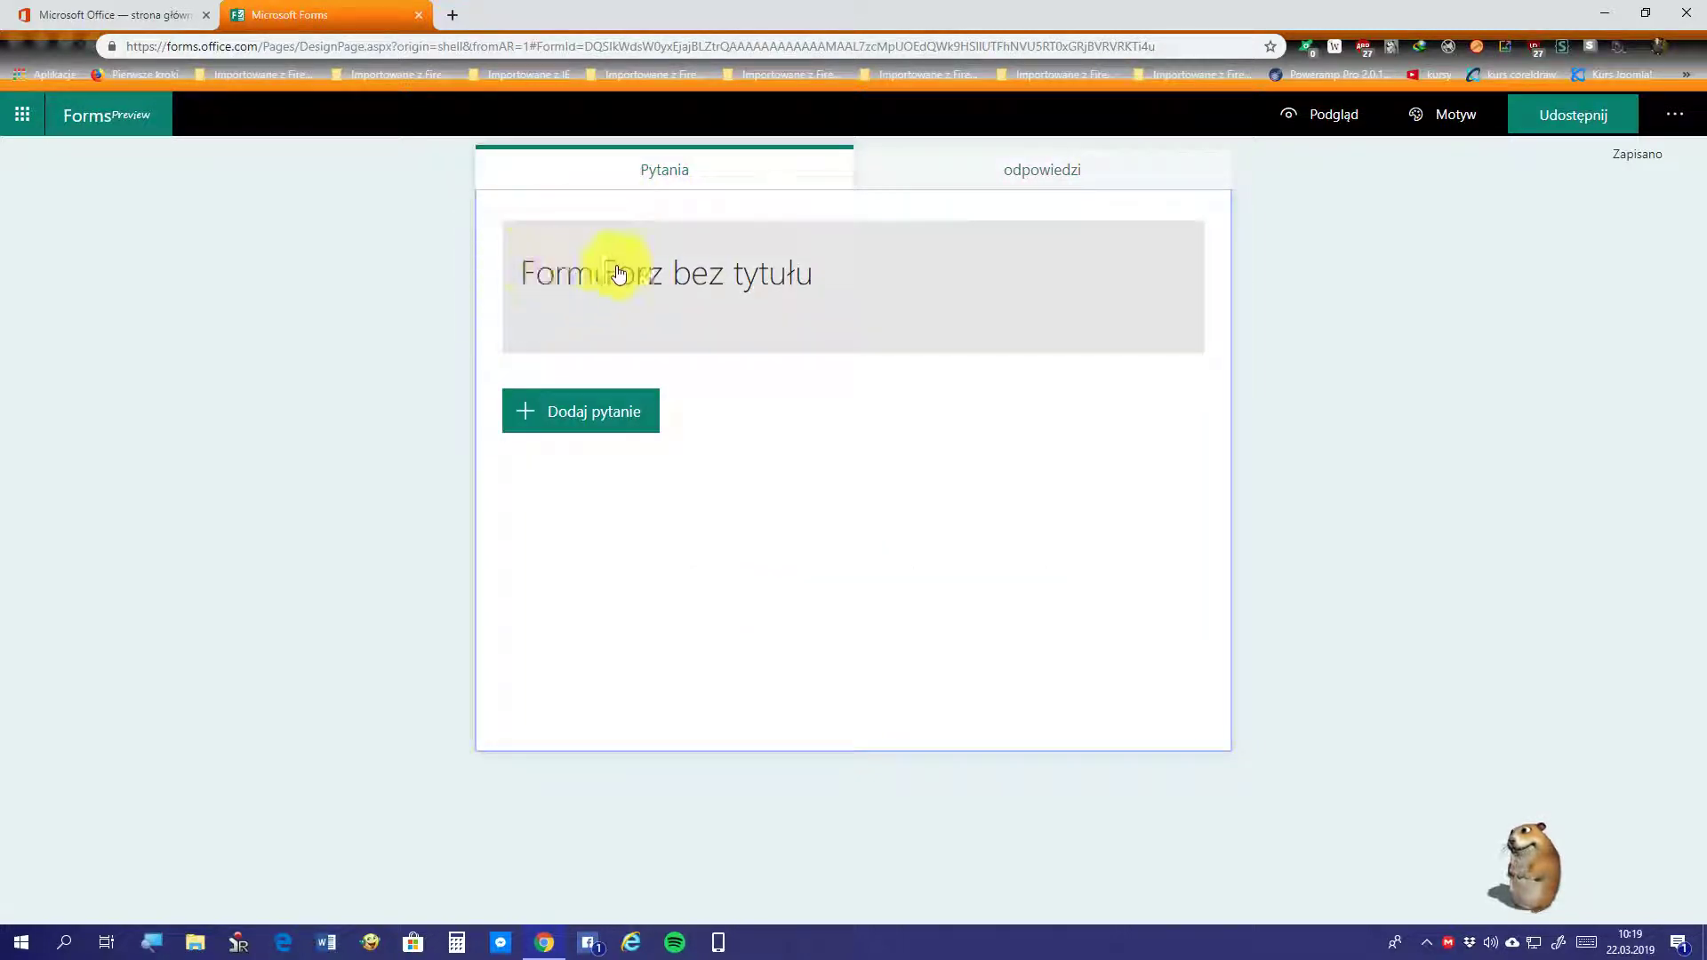
Step: Set the form's title to "Formularz do testu"
click(696, 290)
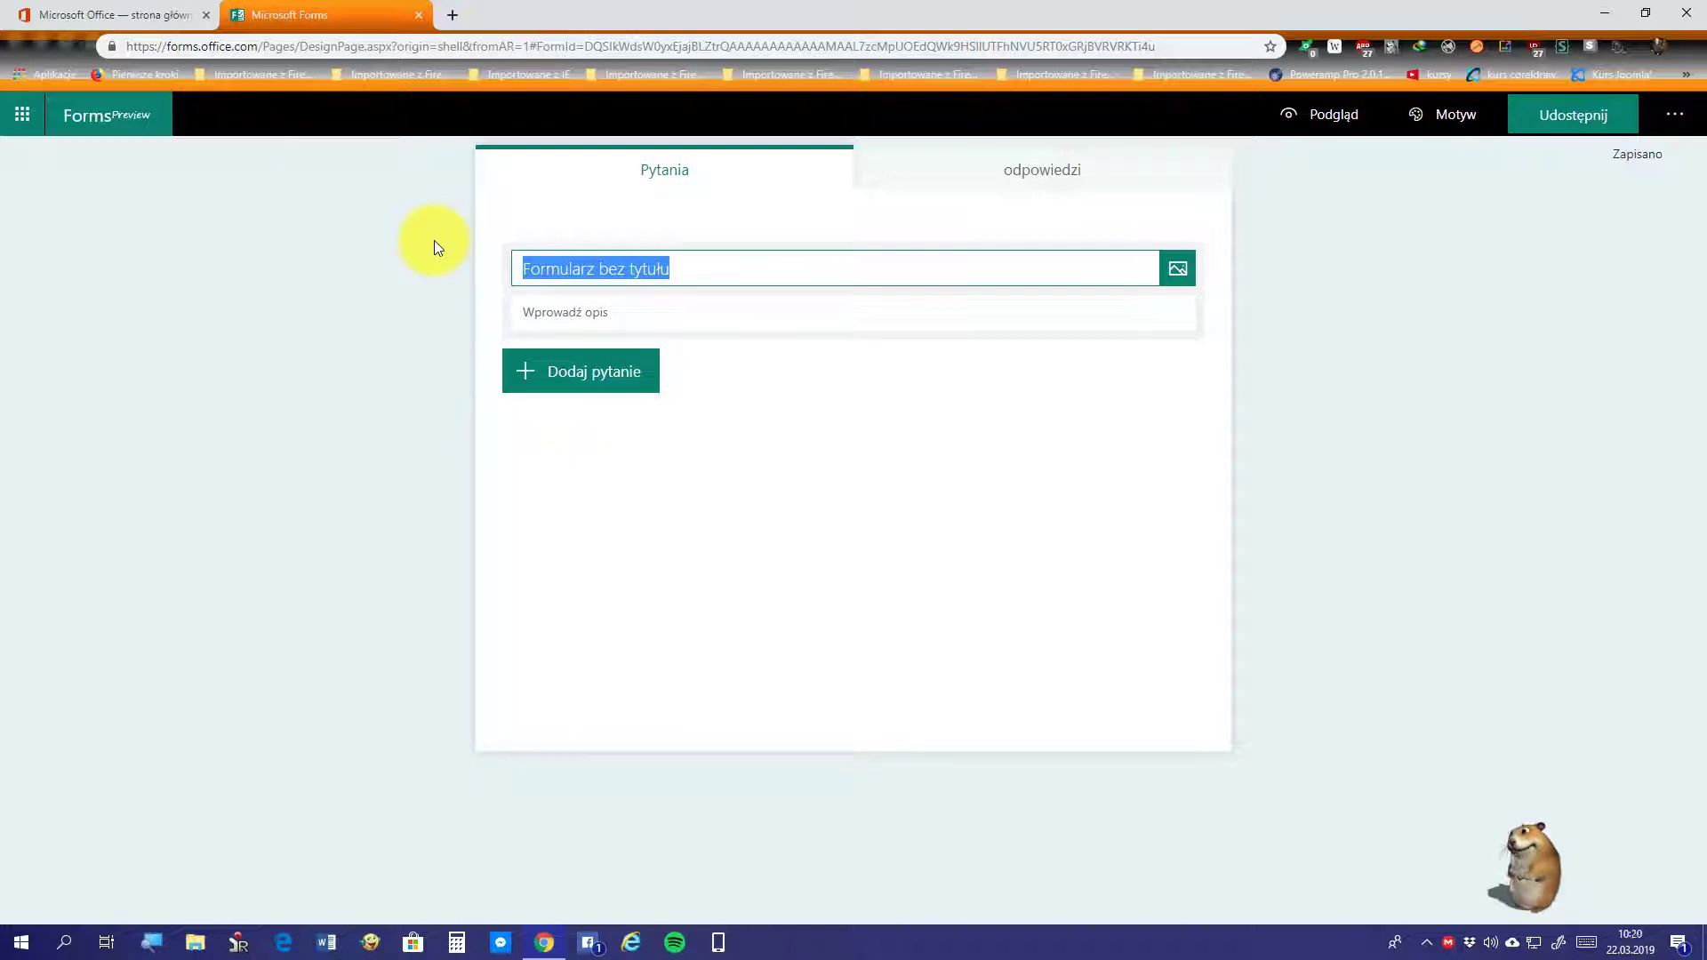
text(F)
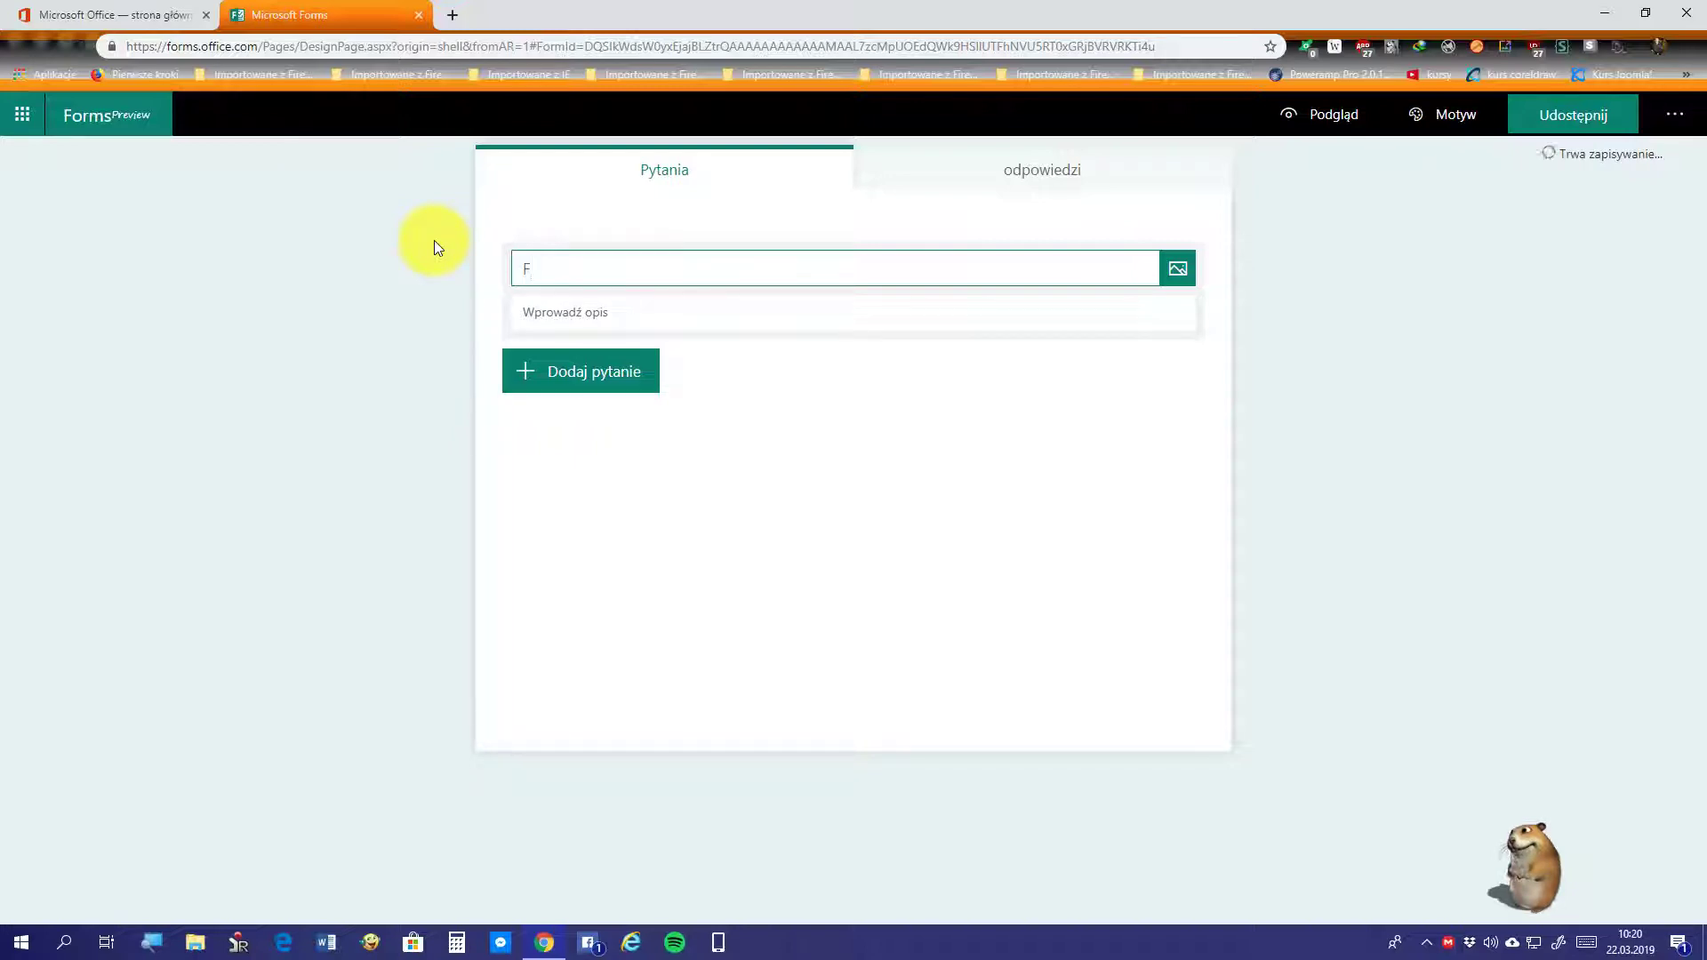
text(ormularz do )
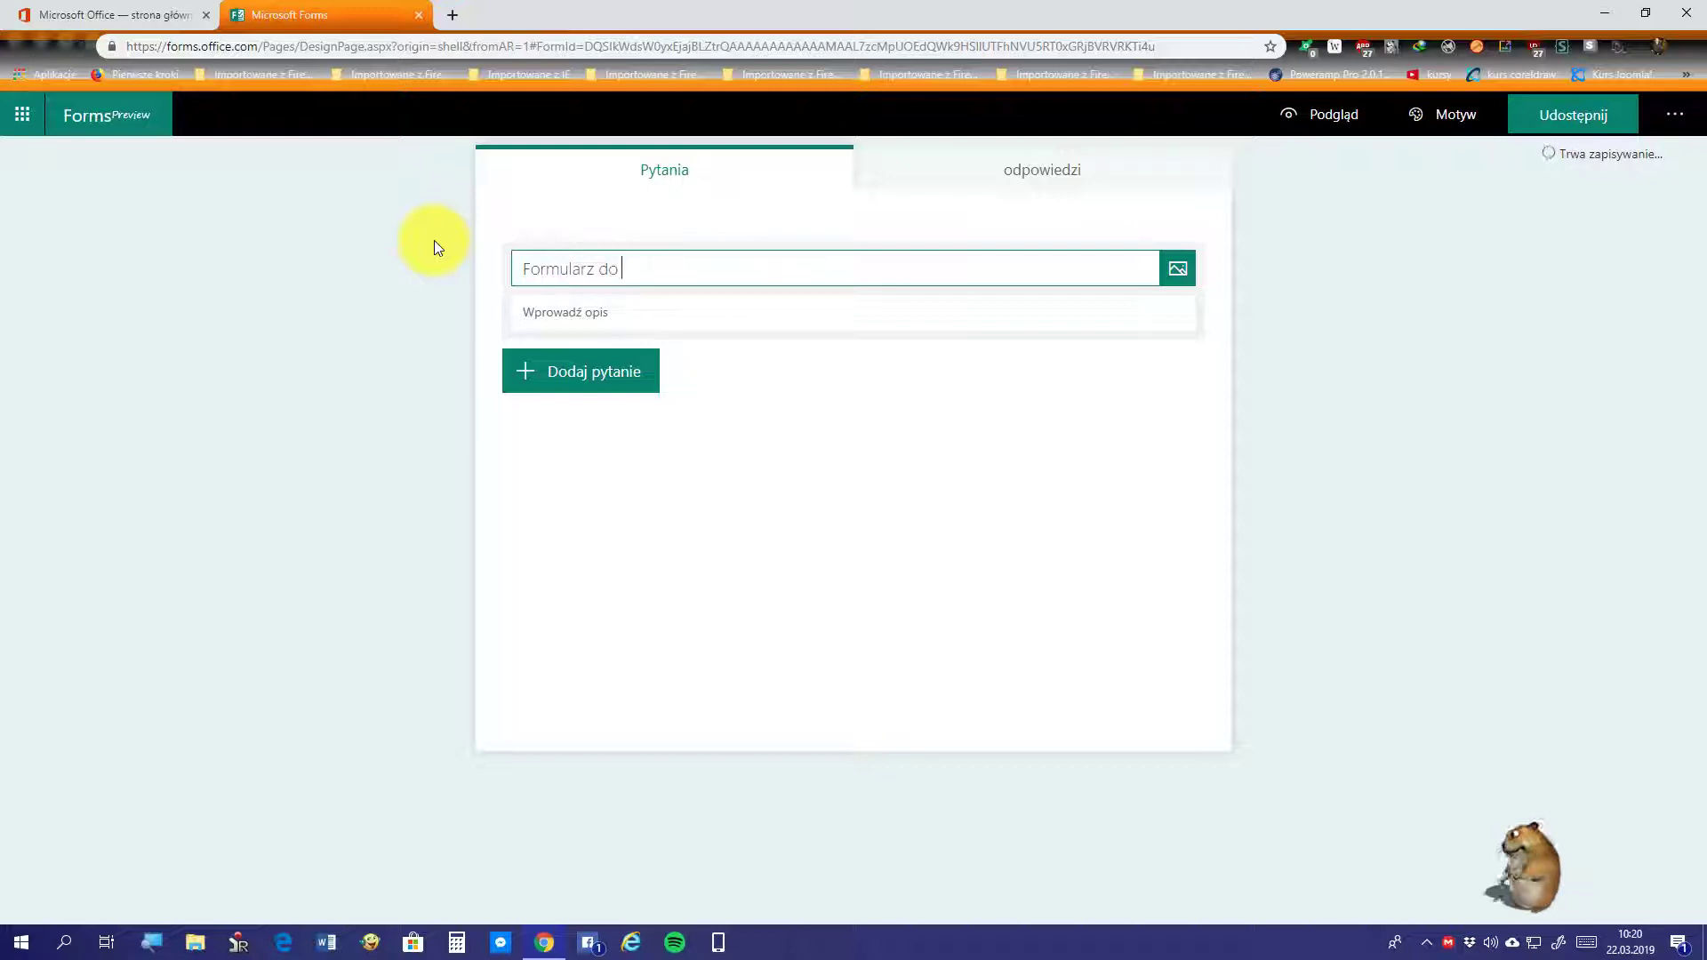
text(testu)
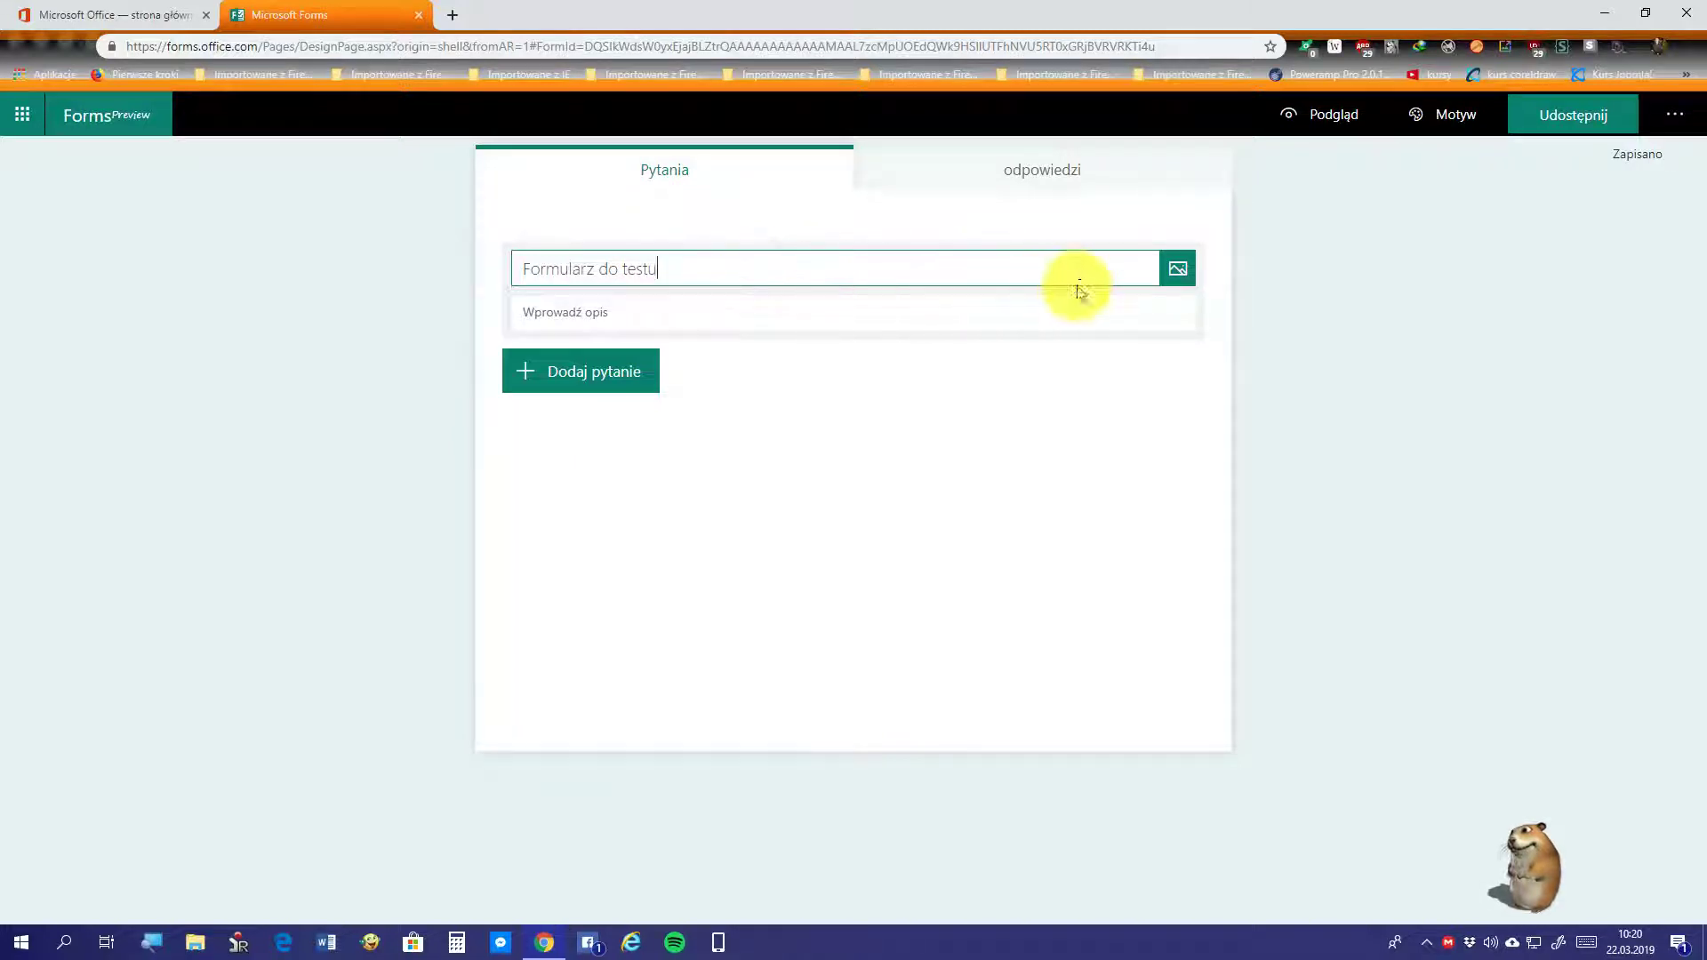
click(1179, 281)
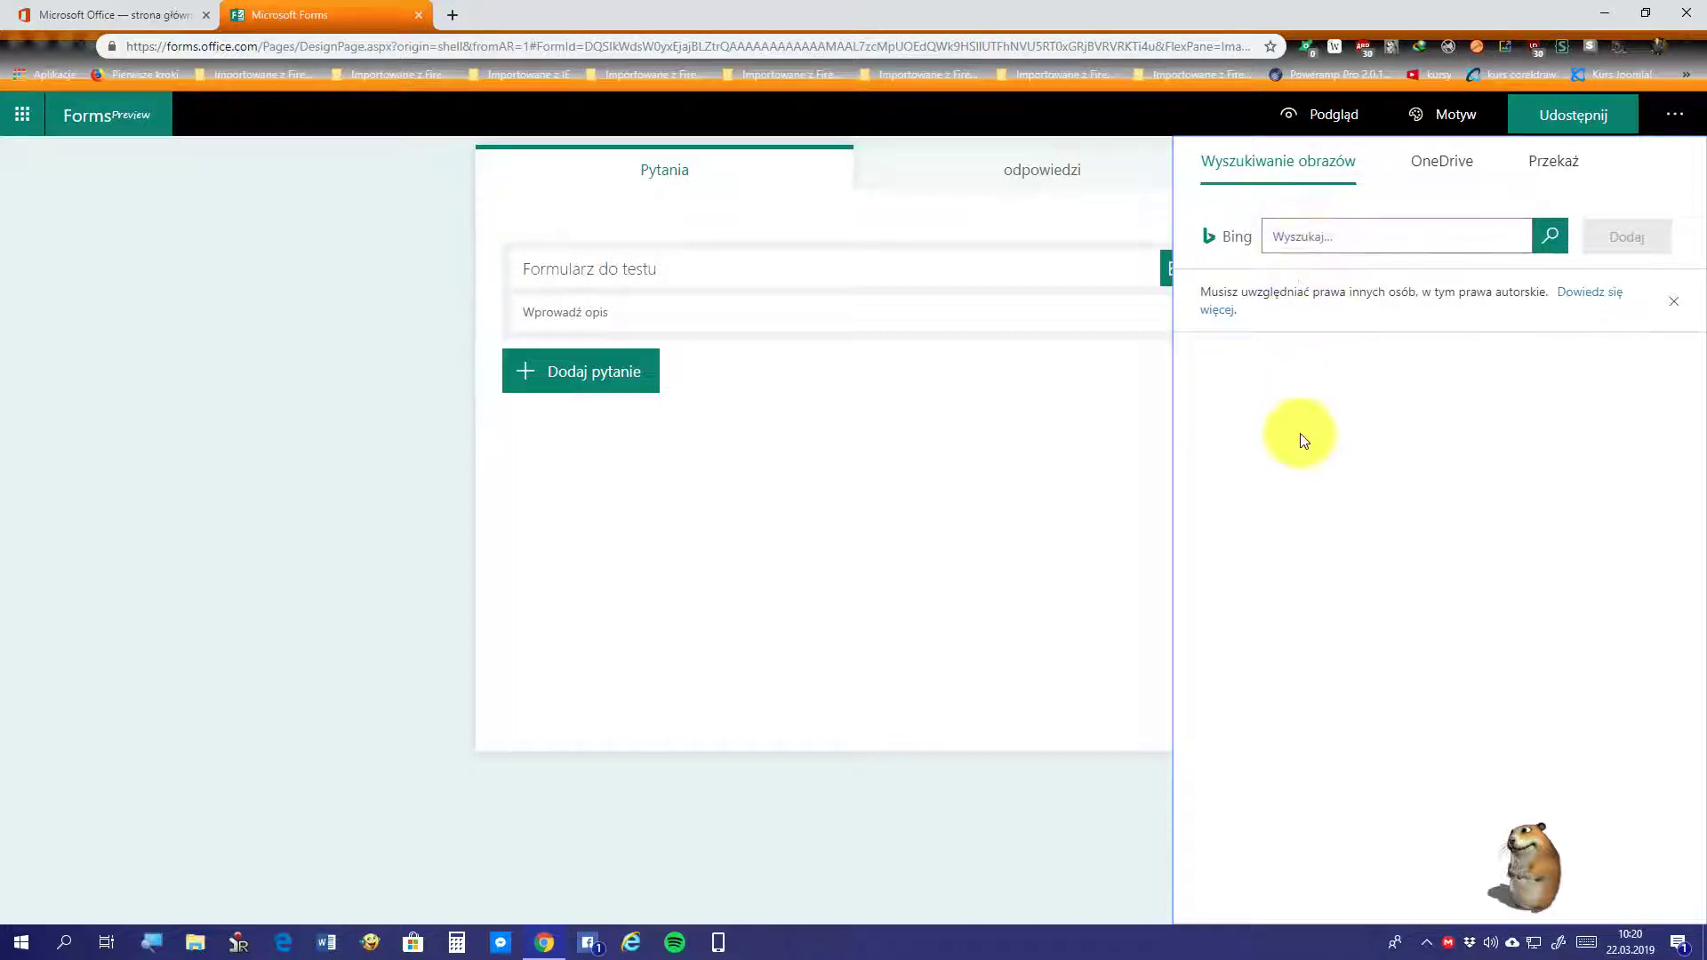
click(861, 267)
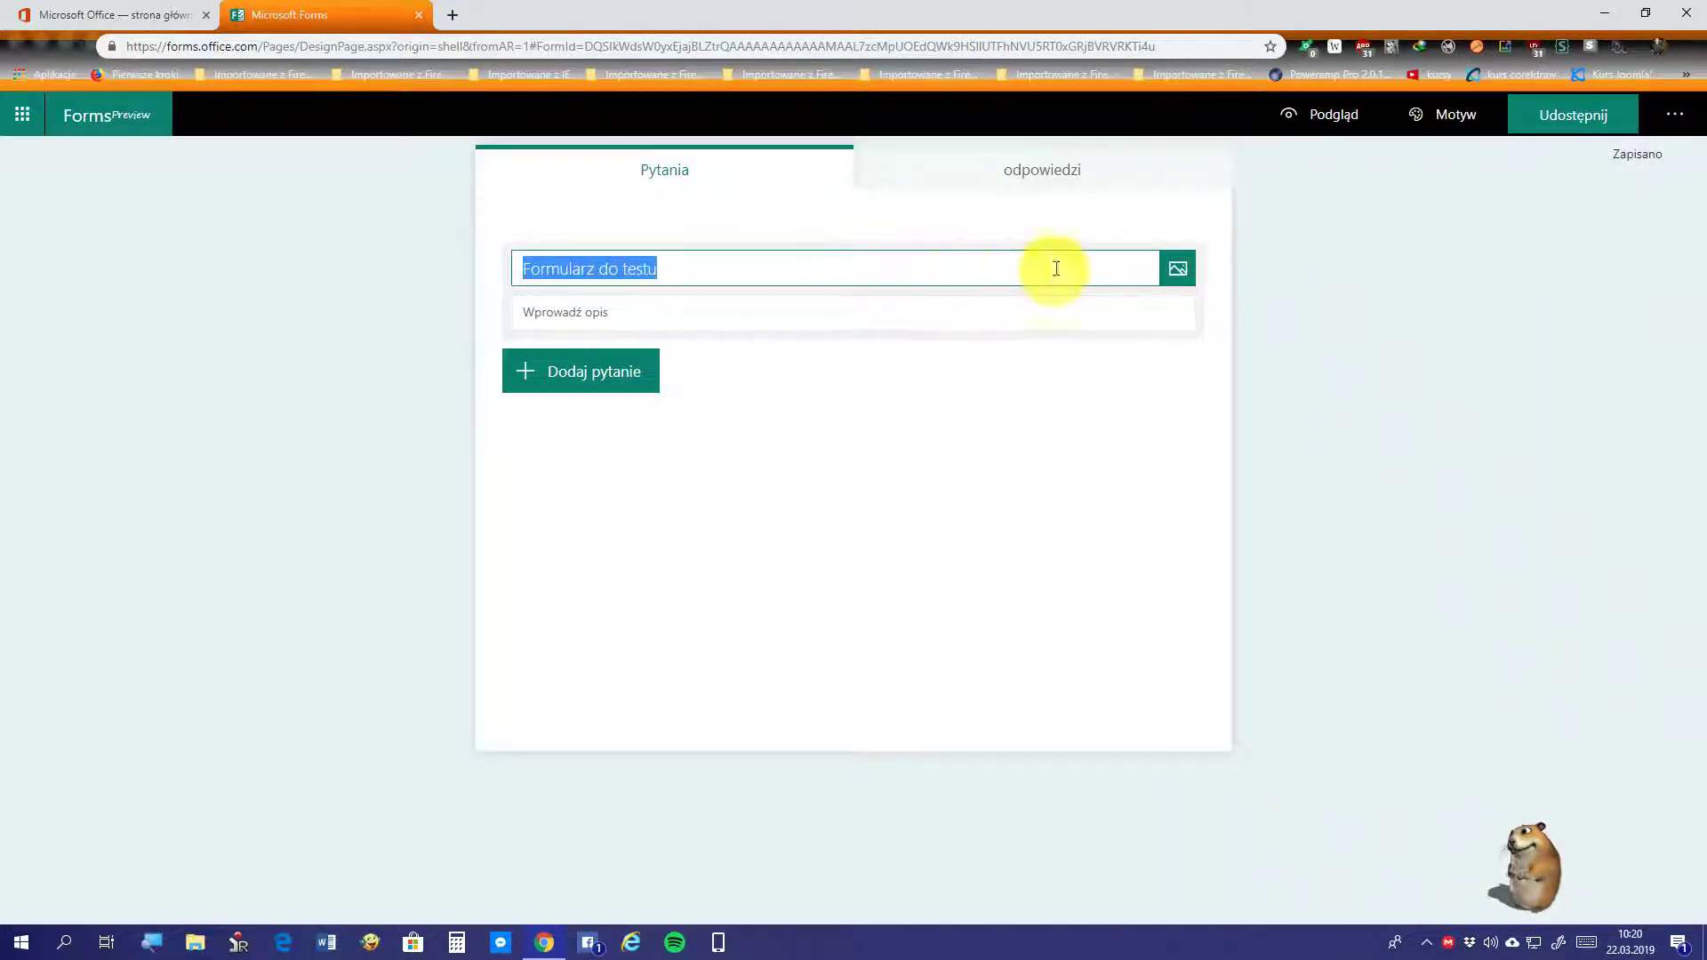
click(1179, 282)
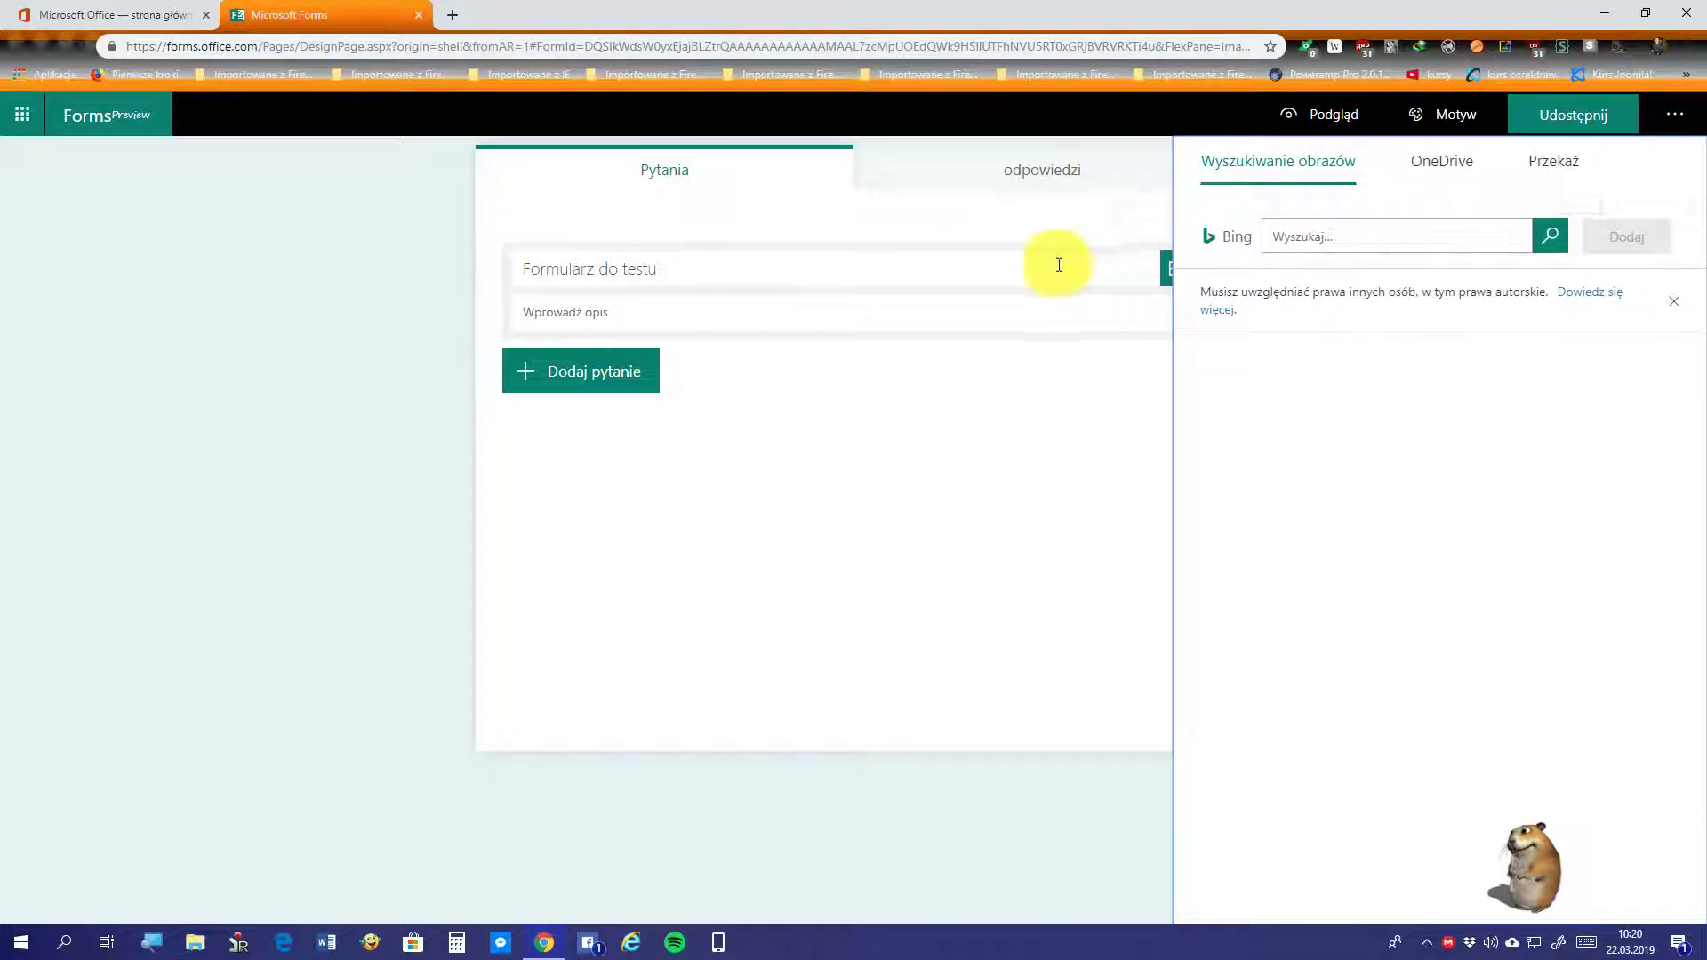
click(915, 279)
drag(810, 283, 446, 273)
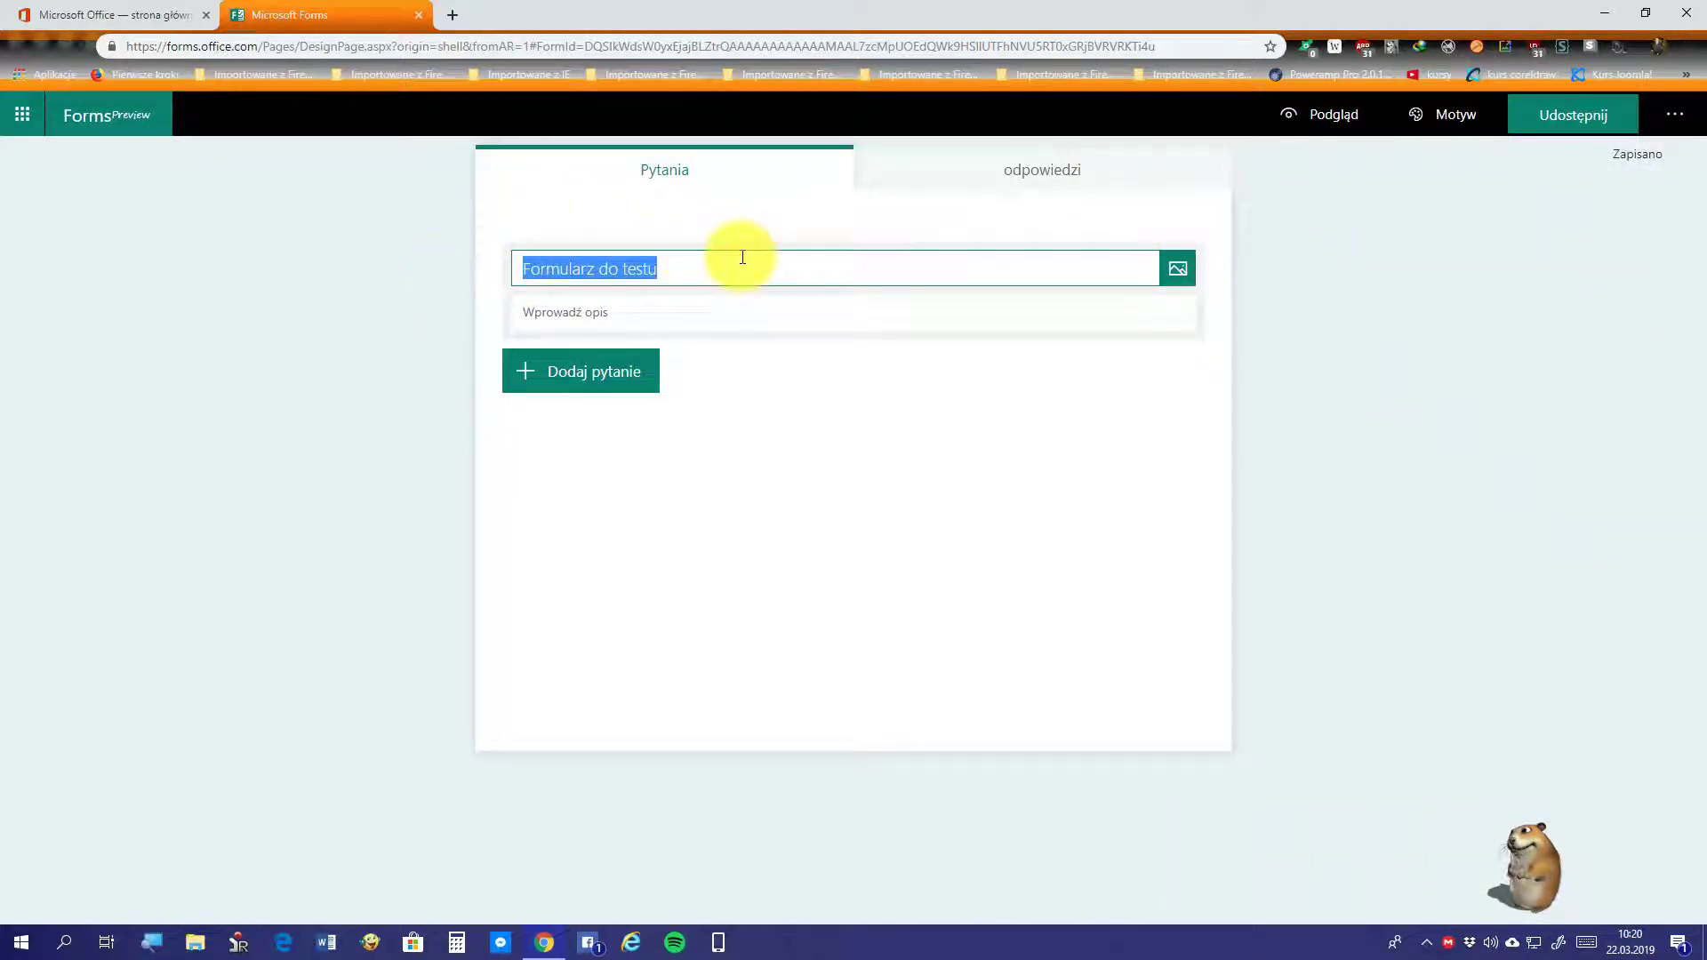
Step: Add the image img13.jpg from the tapety\Architecture folder on drive D: to the form's title by uploading it from the computer
click(1178, 267)
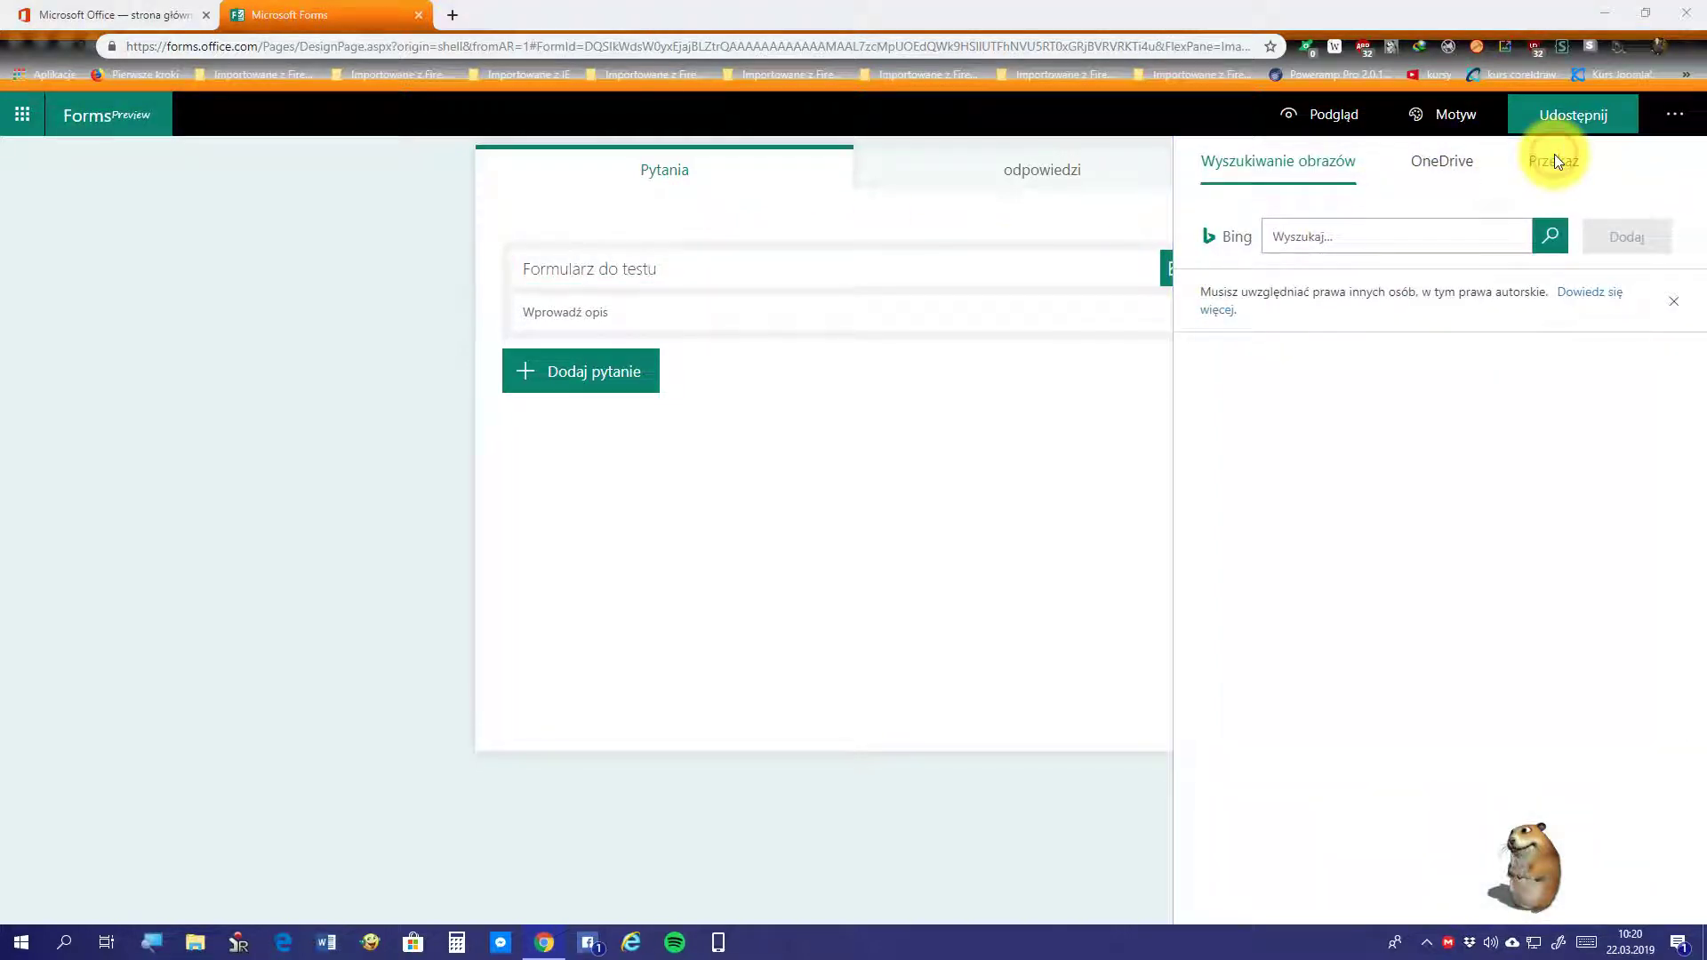
click(1560, 182)
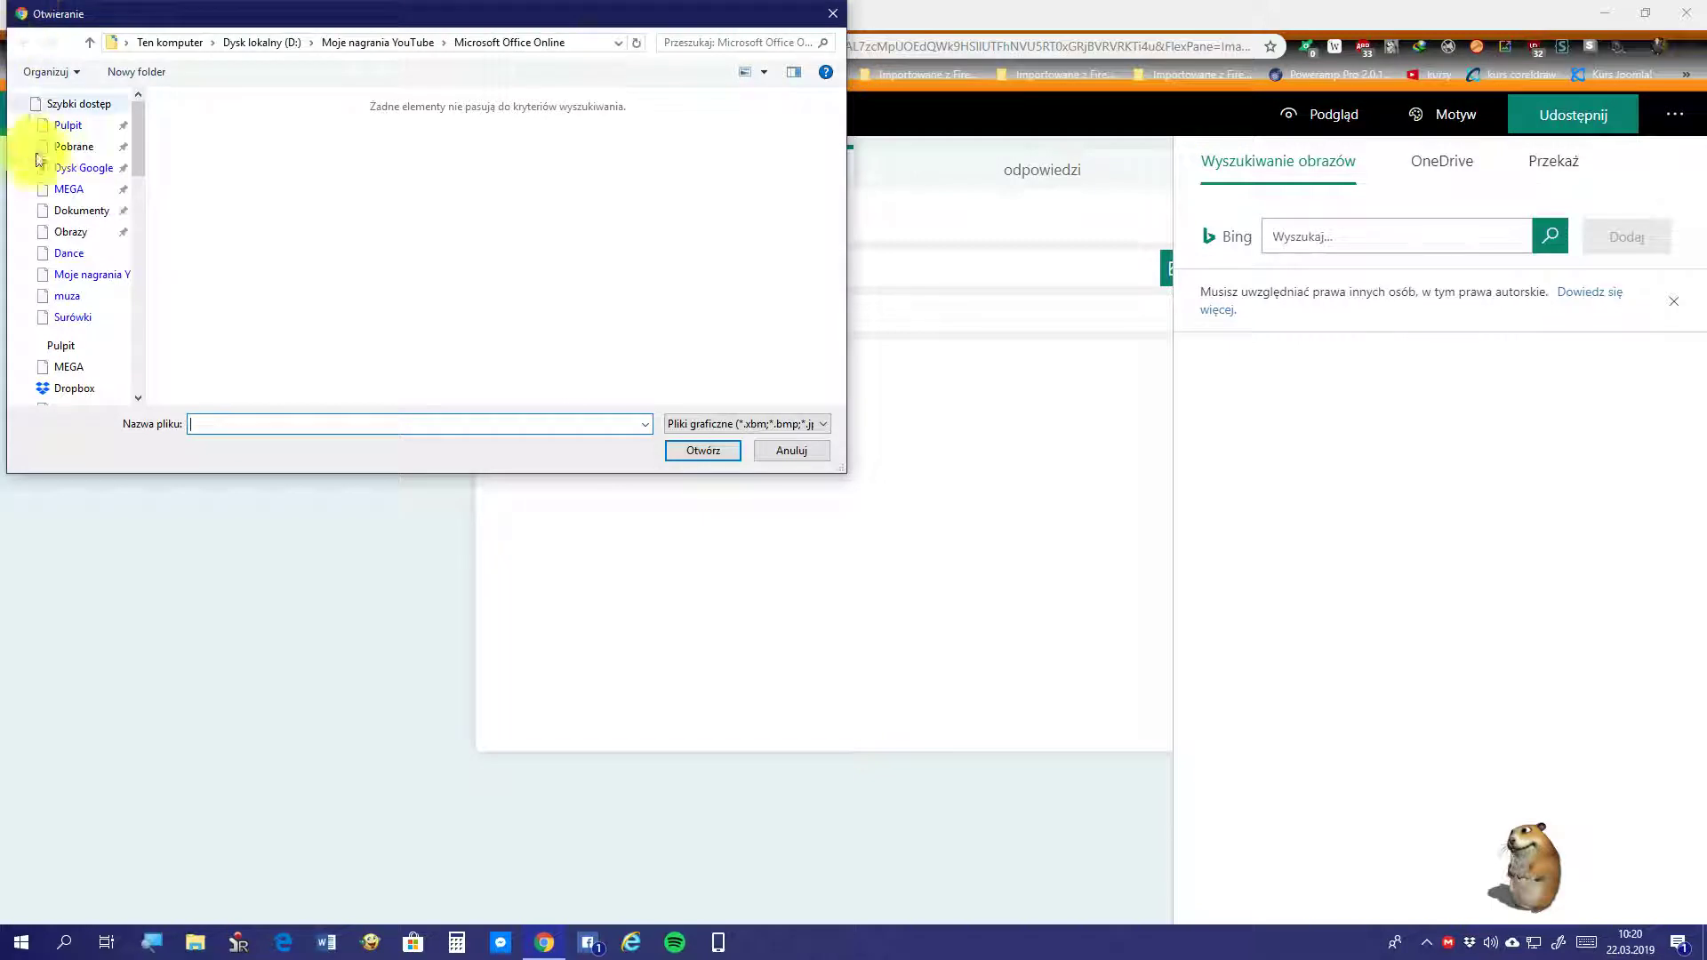
click(78, 145)
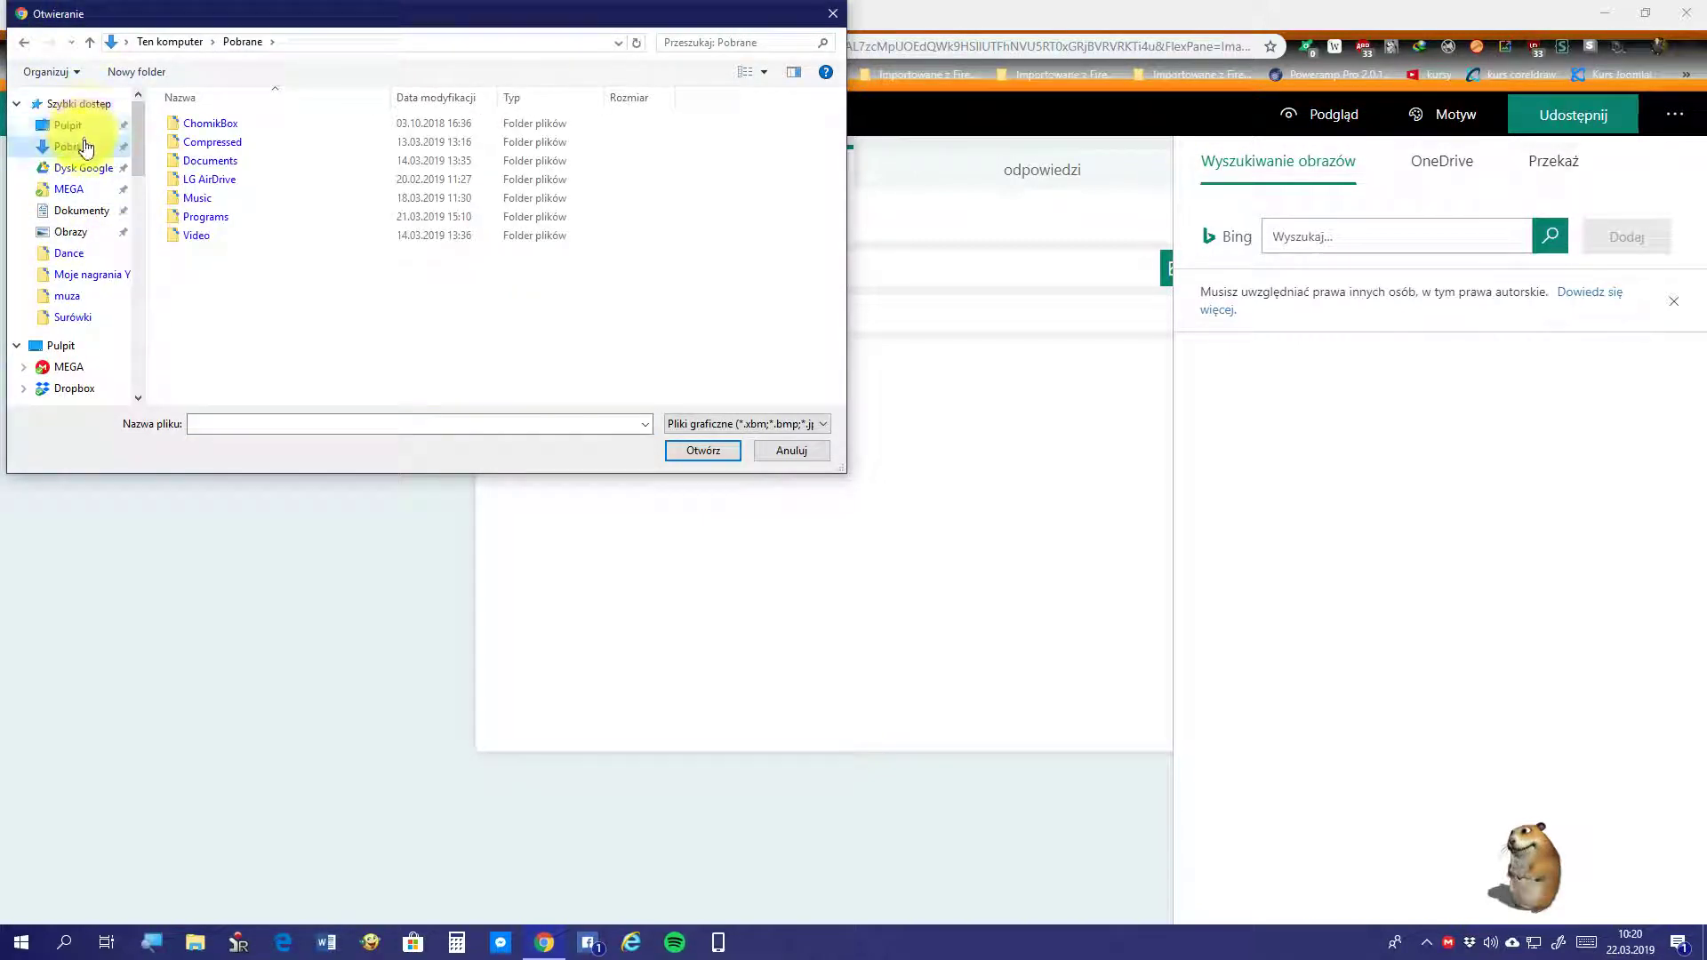
click(64, 345)
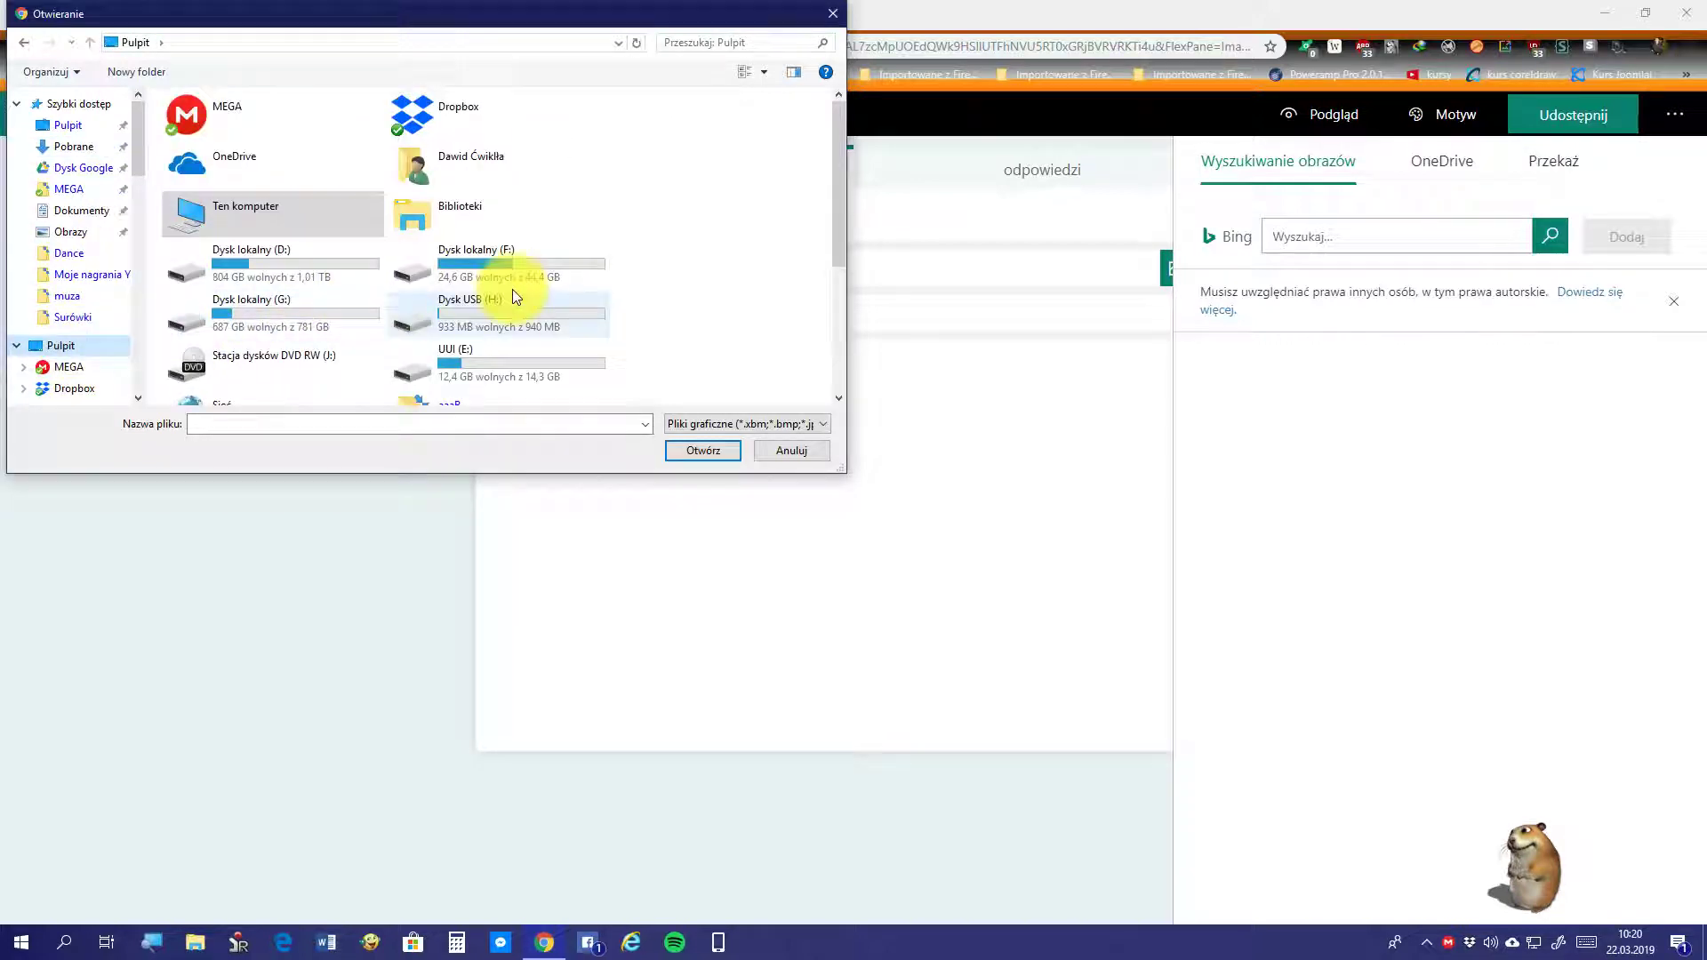
double_click(311, 307)
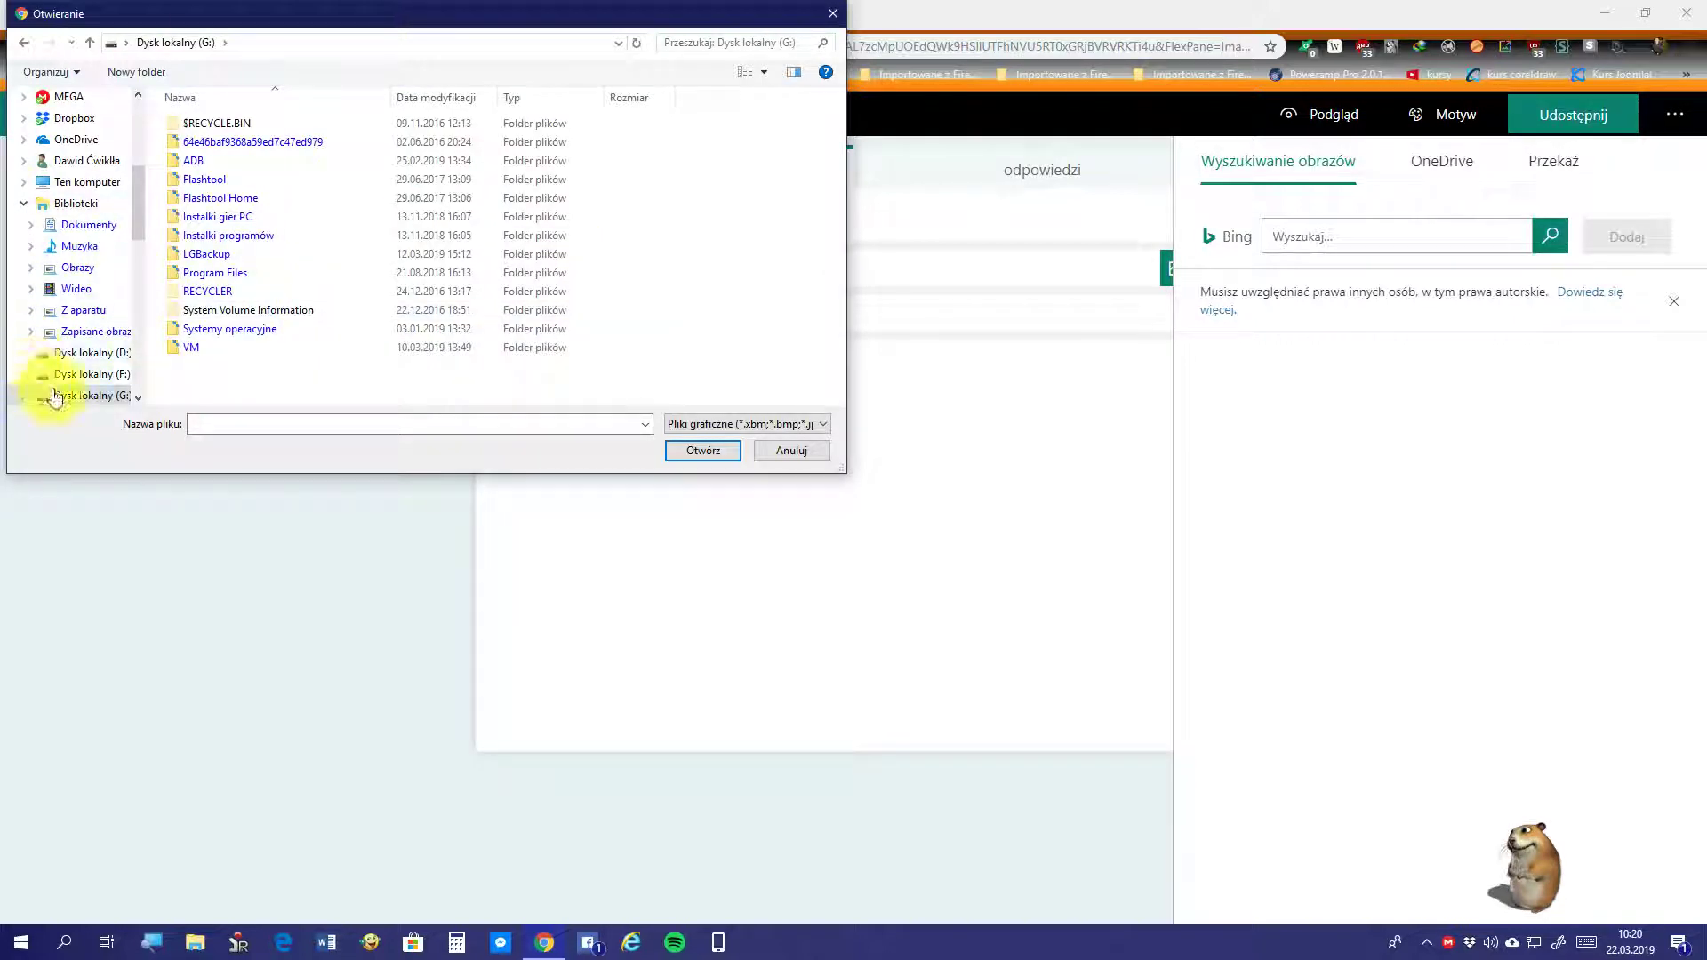
click(91, 374)
click(92, 356)
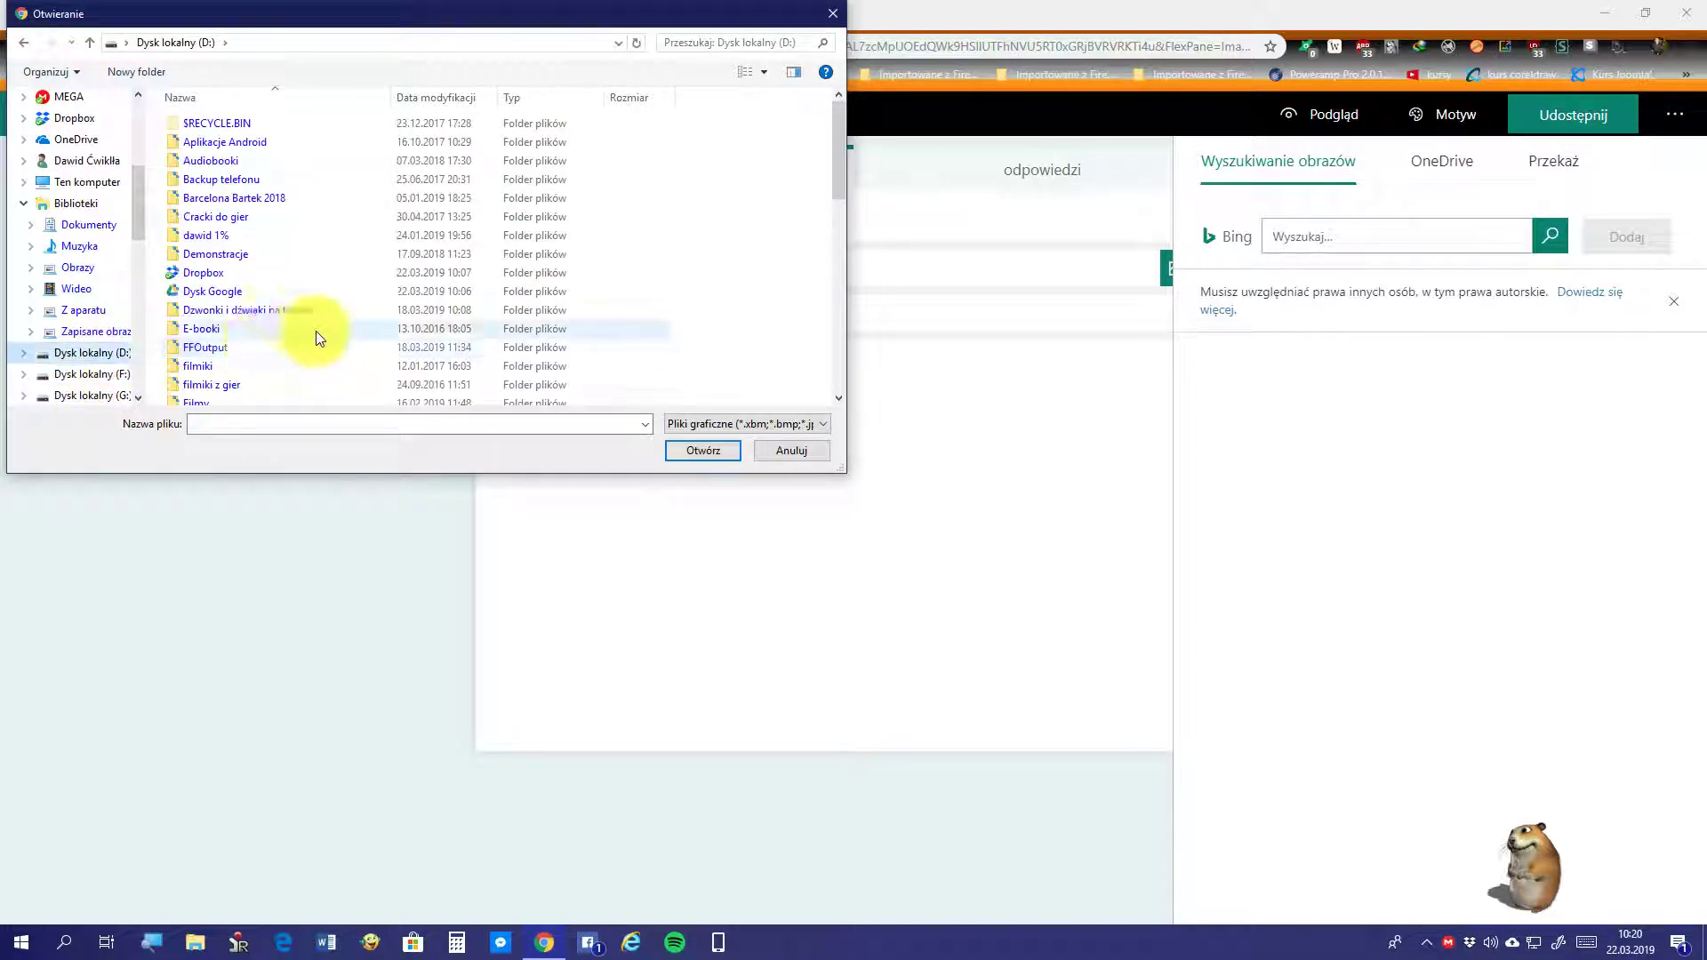
scroll(317, 333, down, 5)
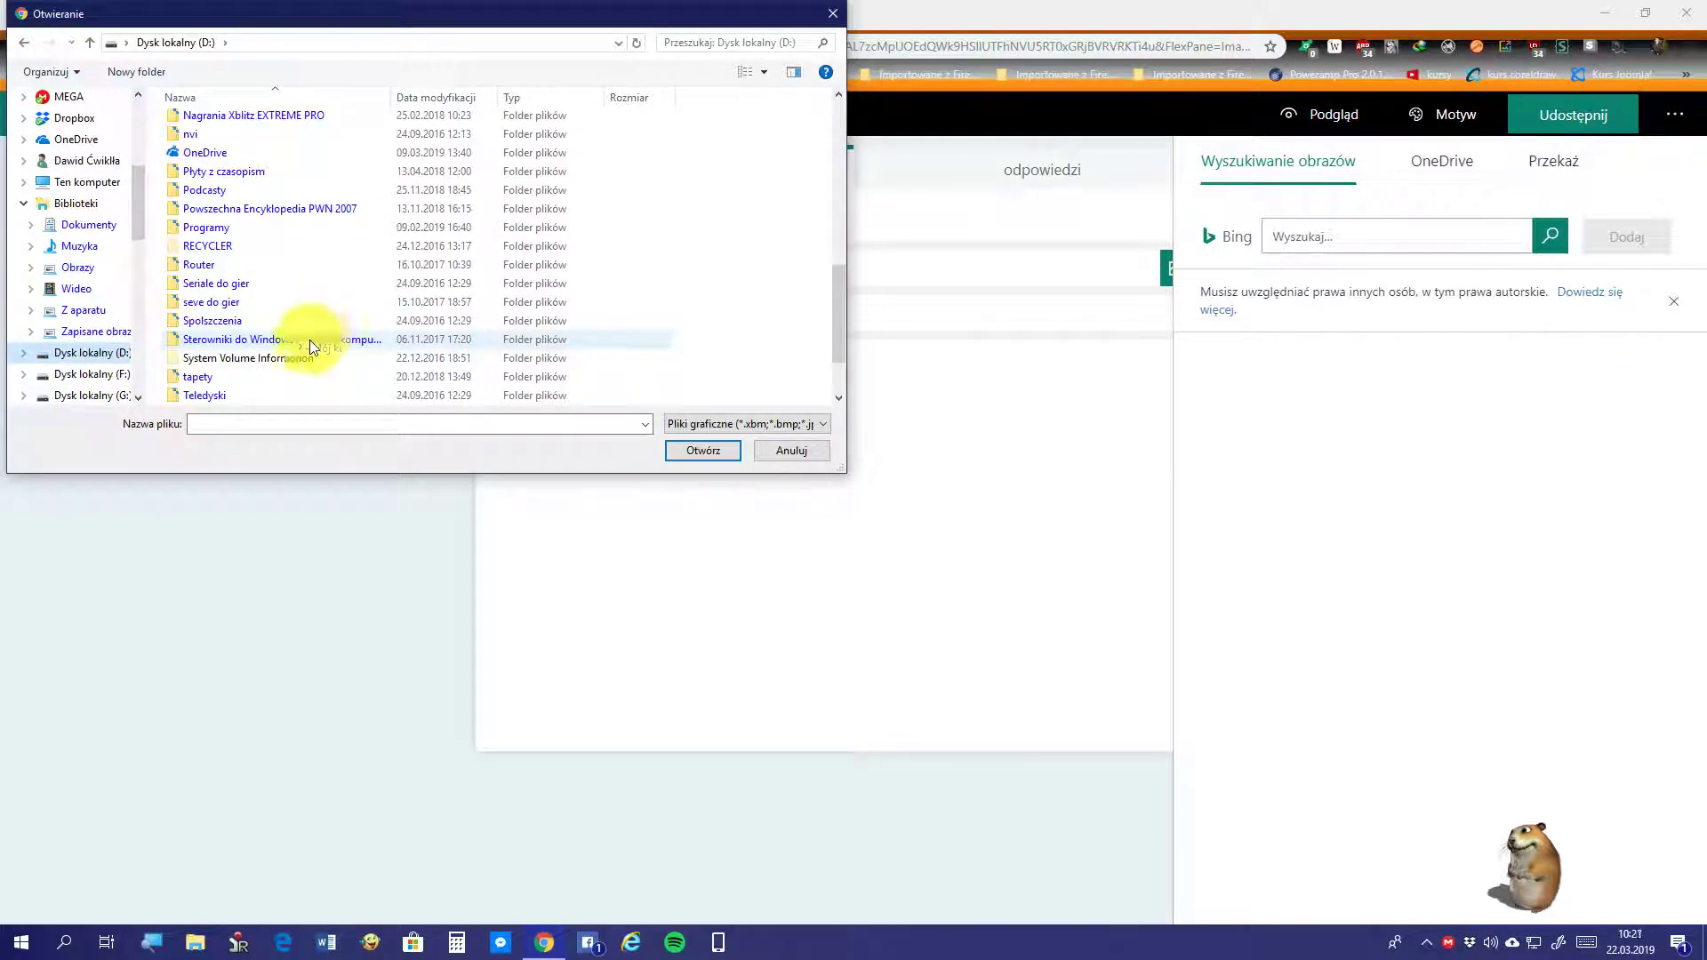
double_click(279, 377)
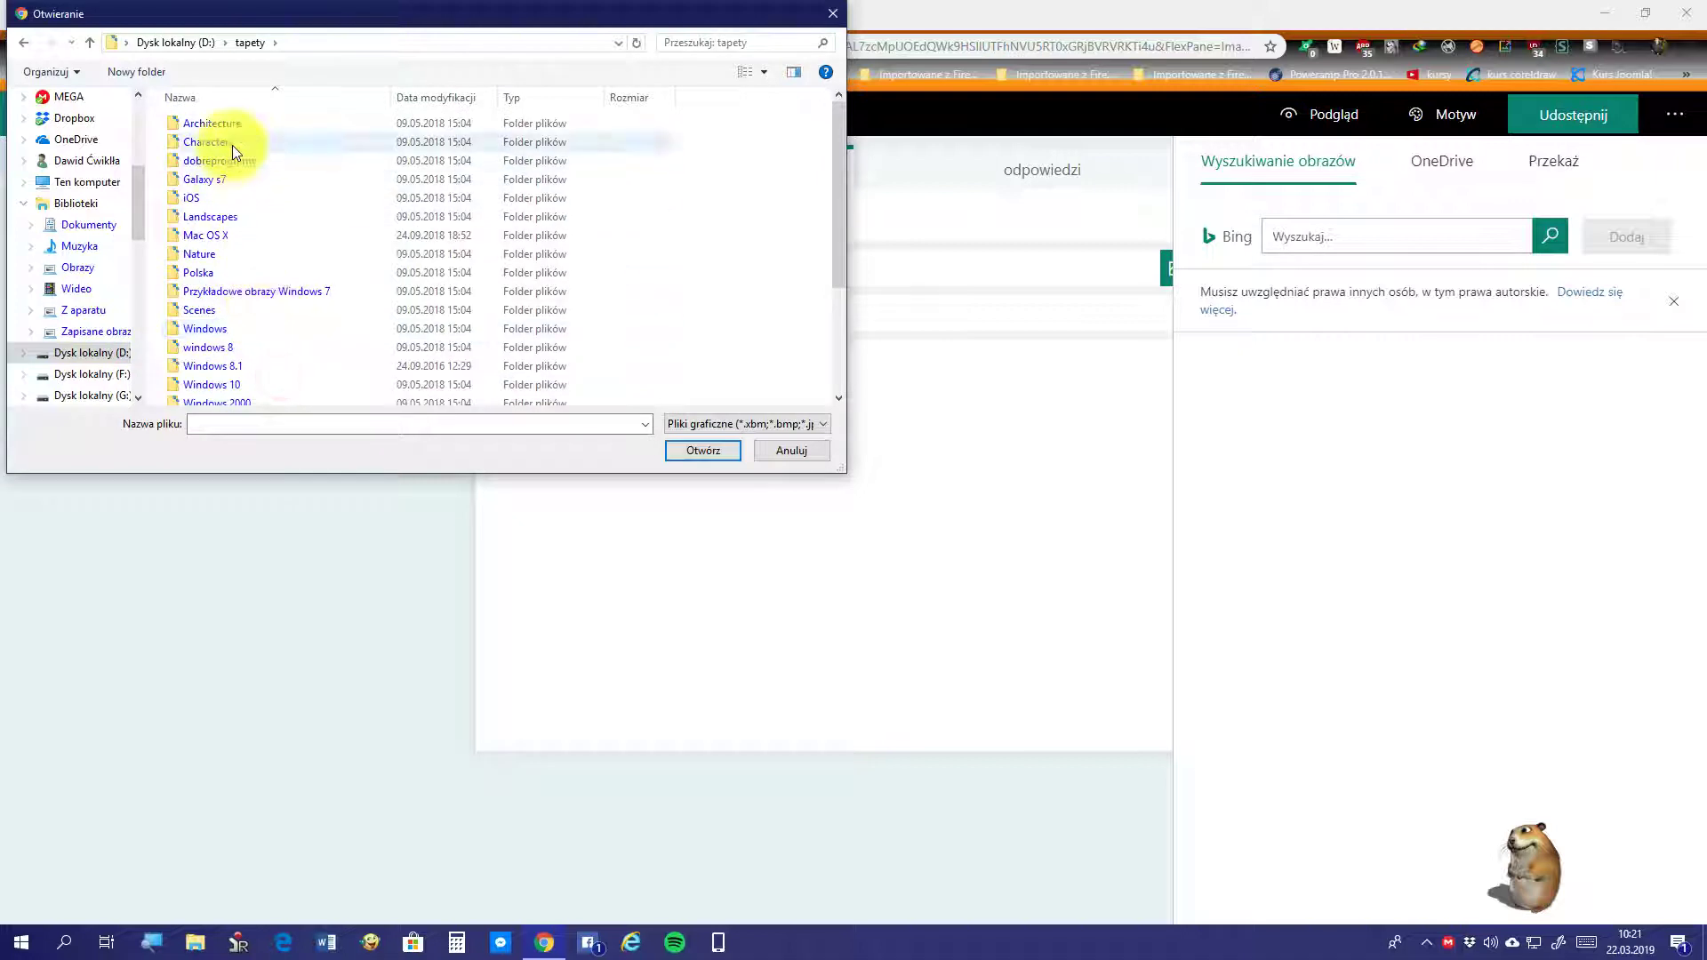
double_click(264, 124)
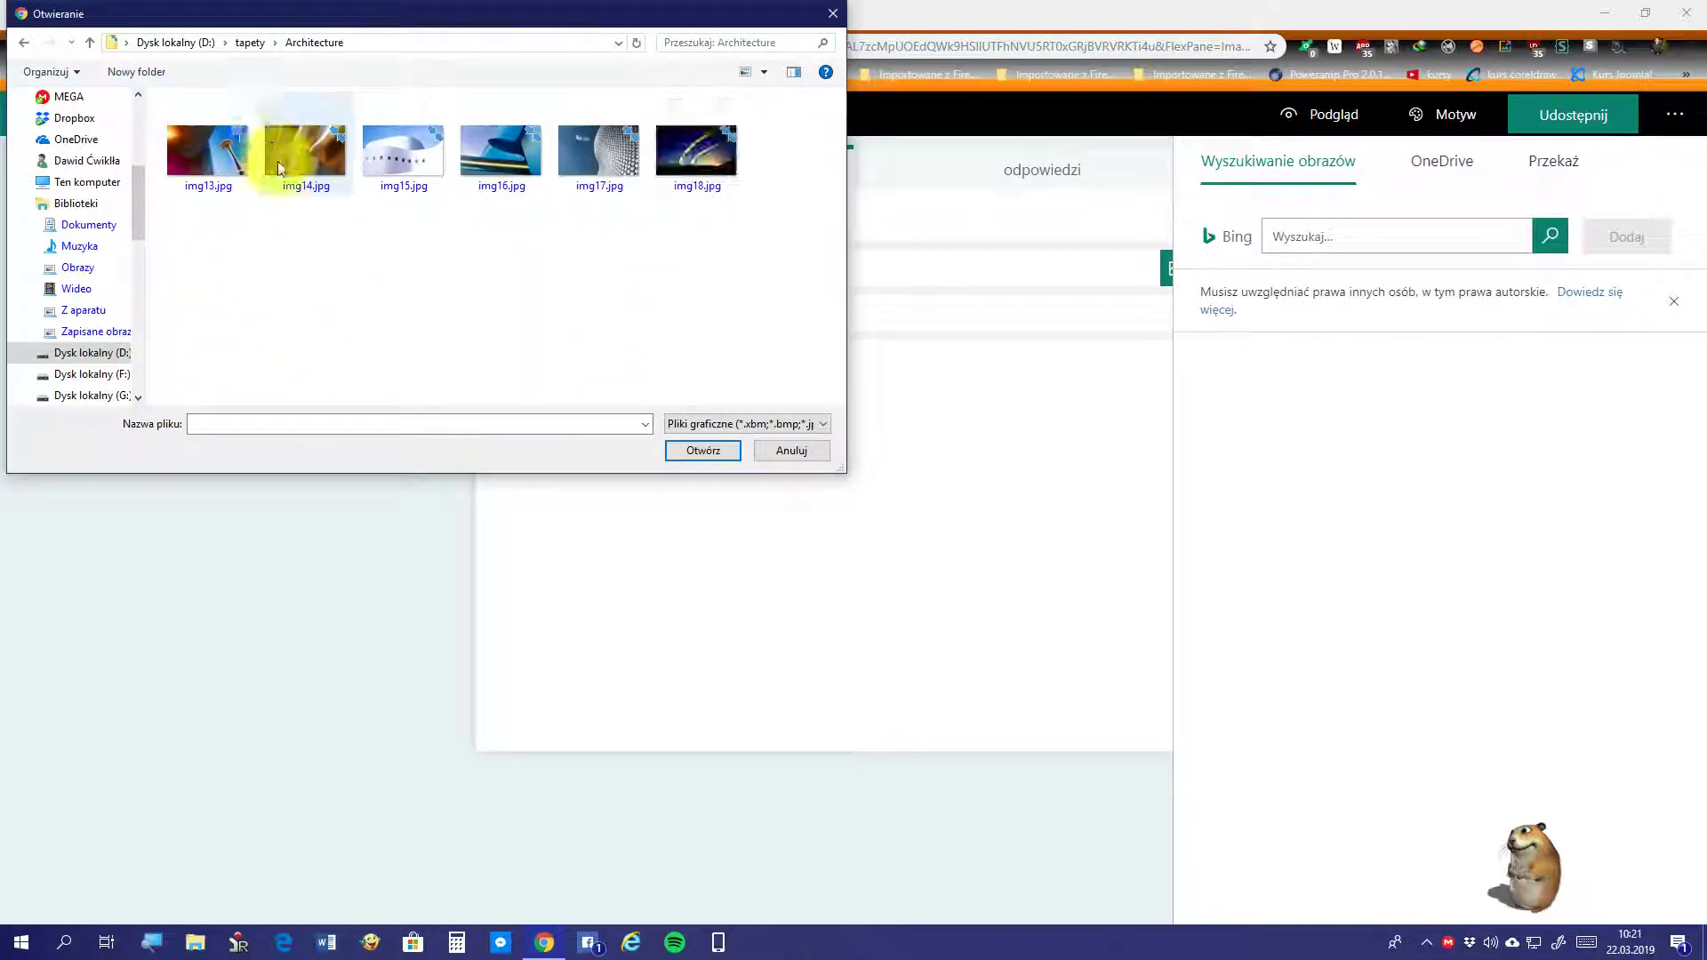
click(245, 169)
double_click(246, 169)
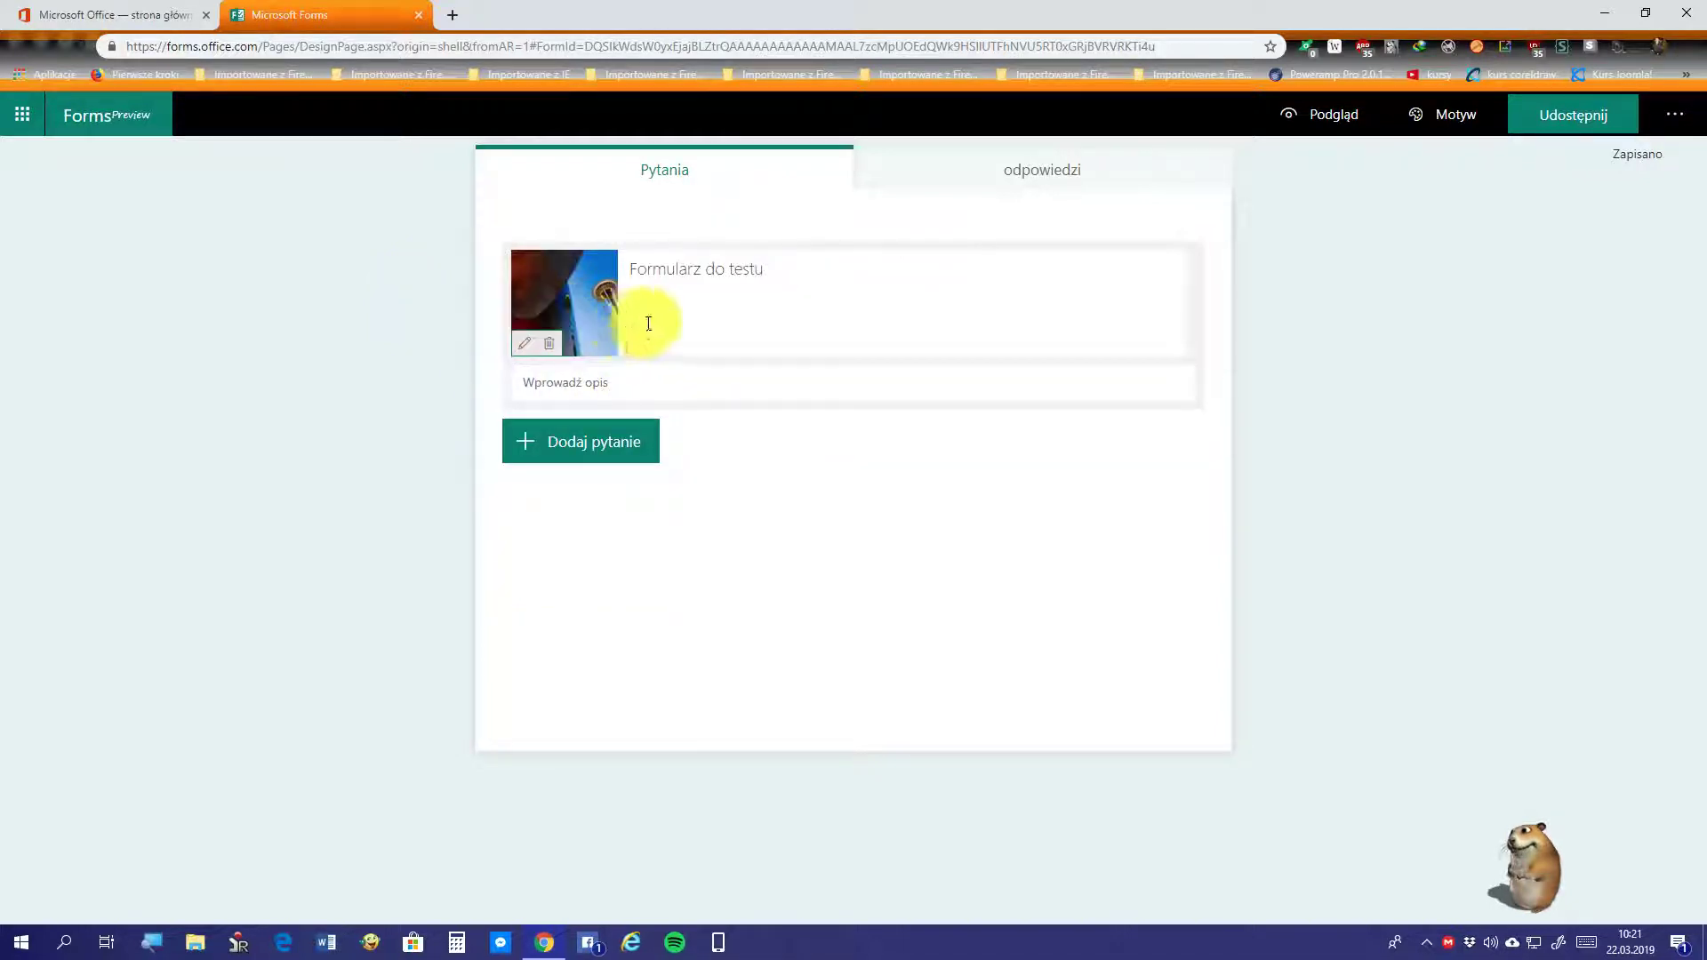
Step: Show the editing options of the title image and delete the image from the form's title
click(703, 315)
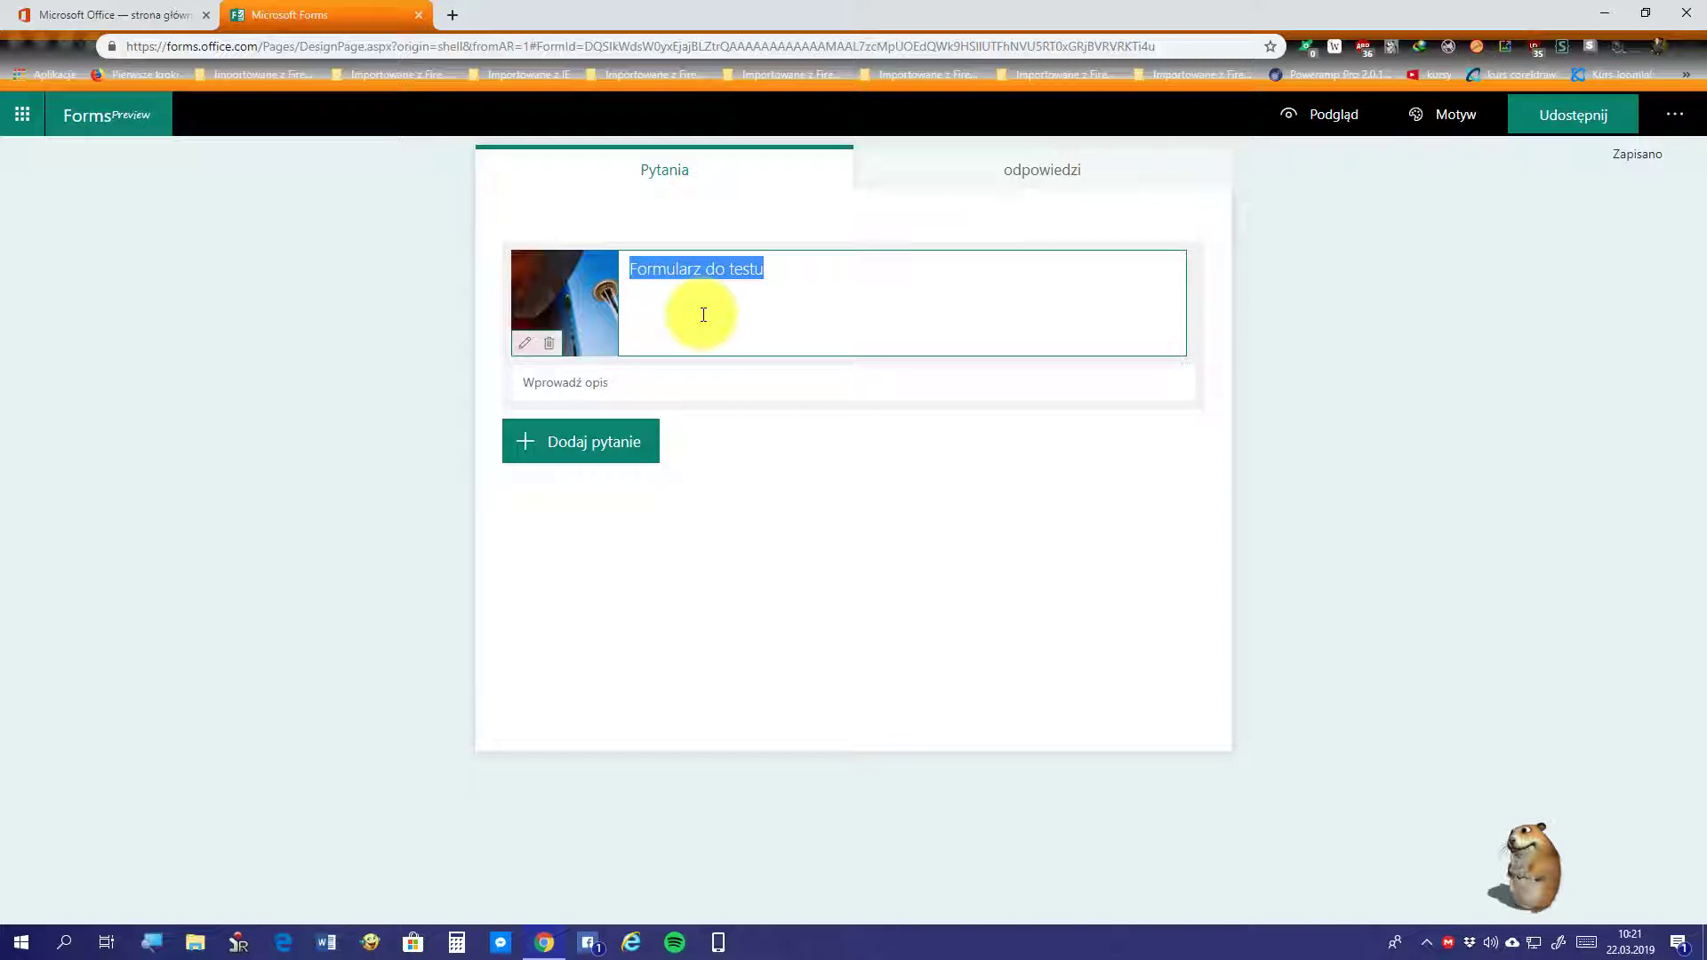
click(877, 297)
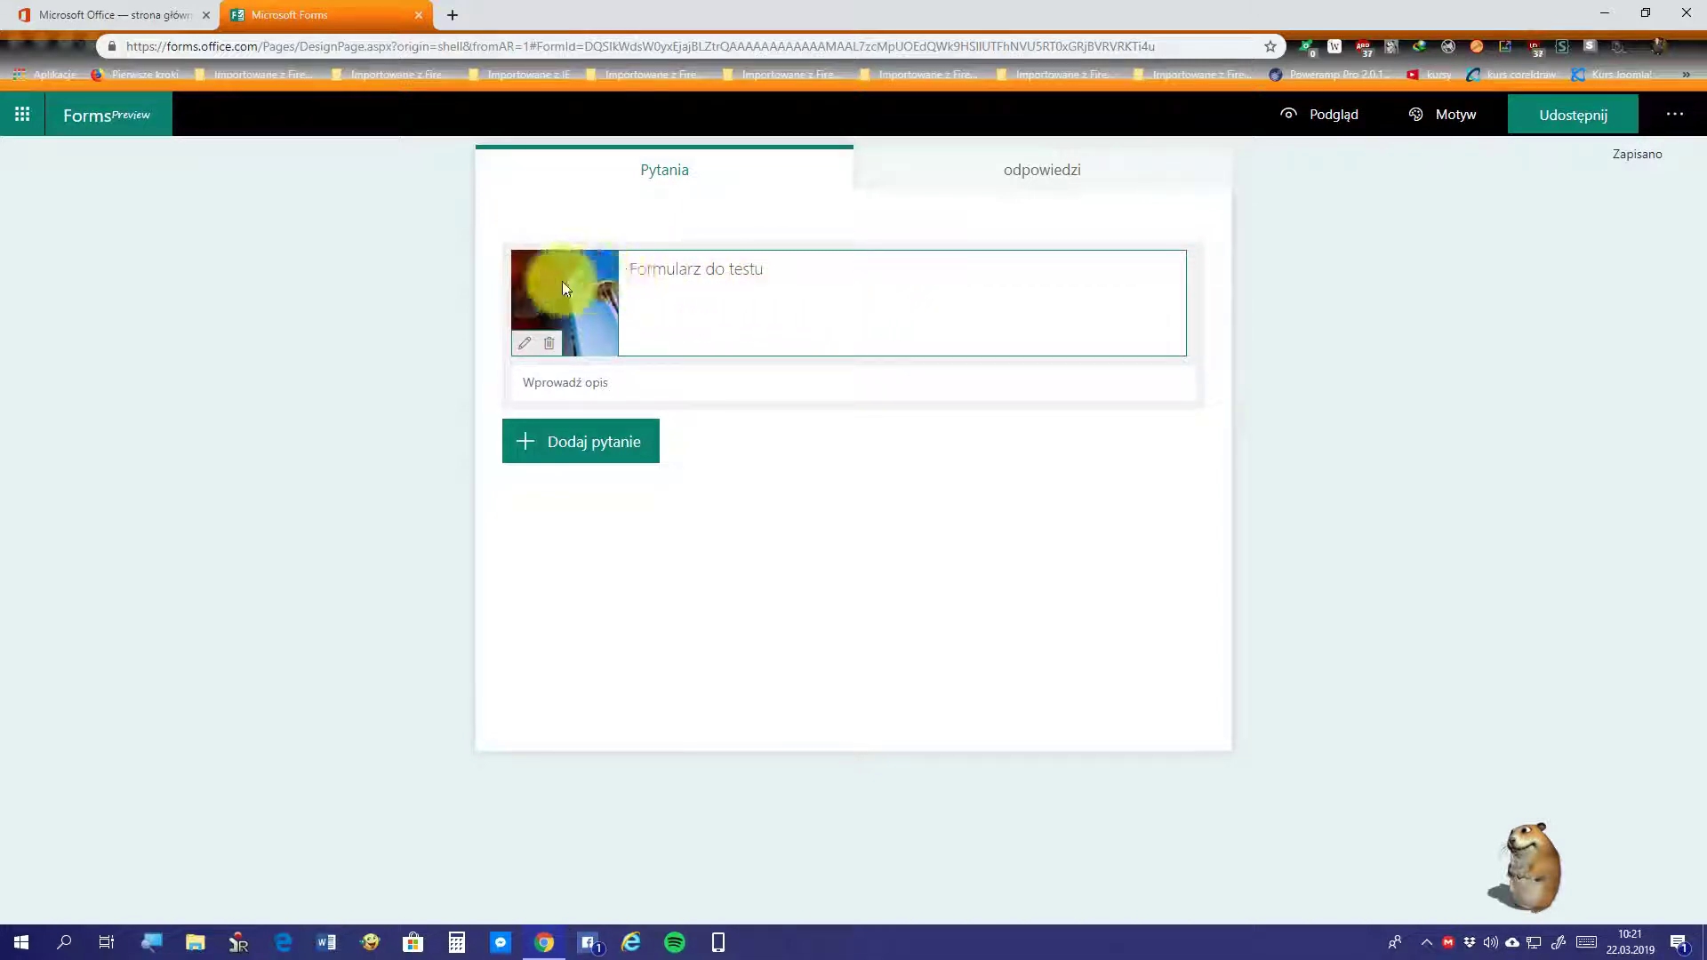
click(528, 358)
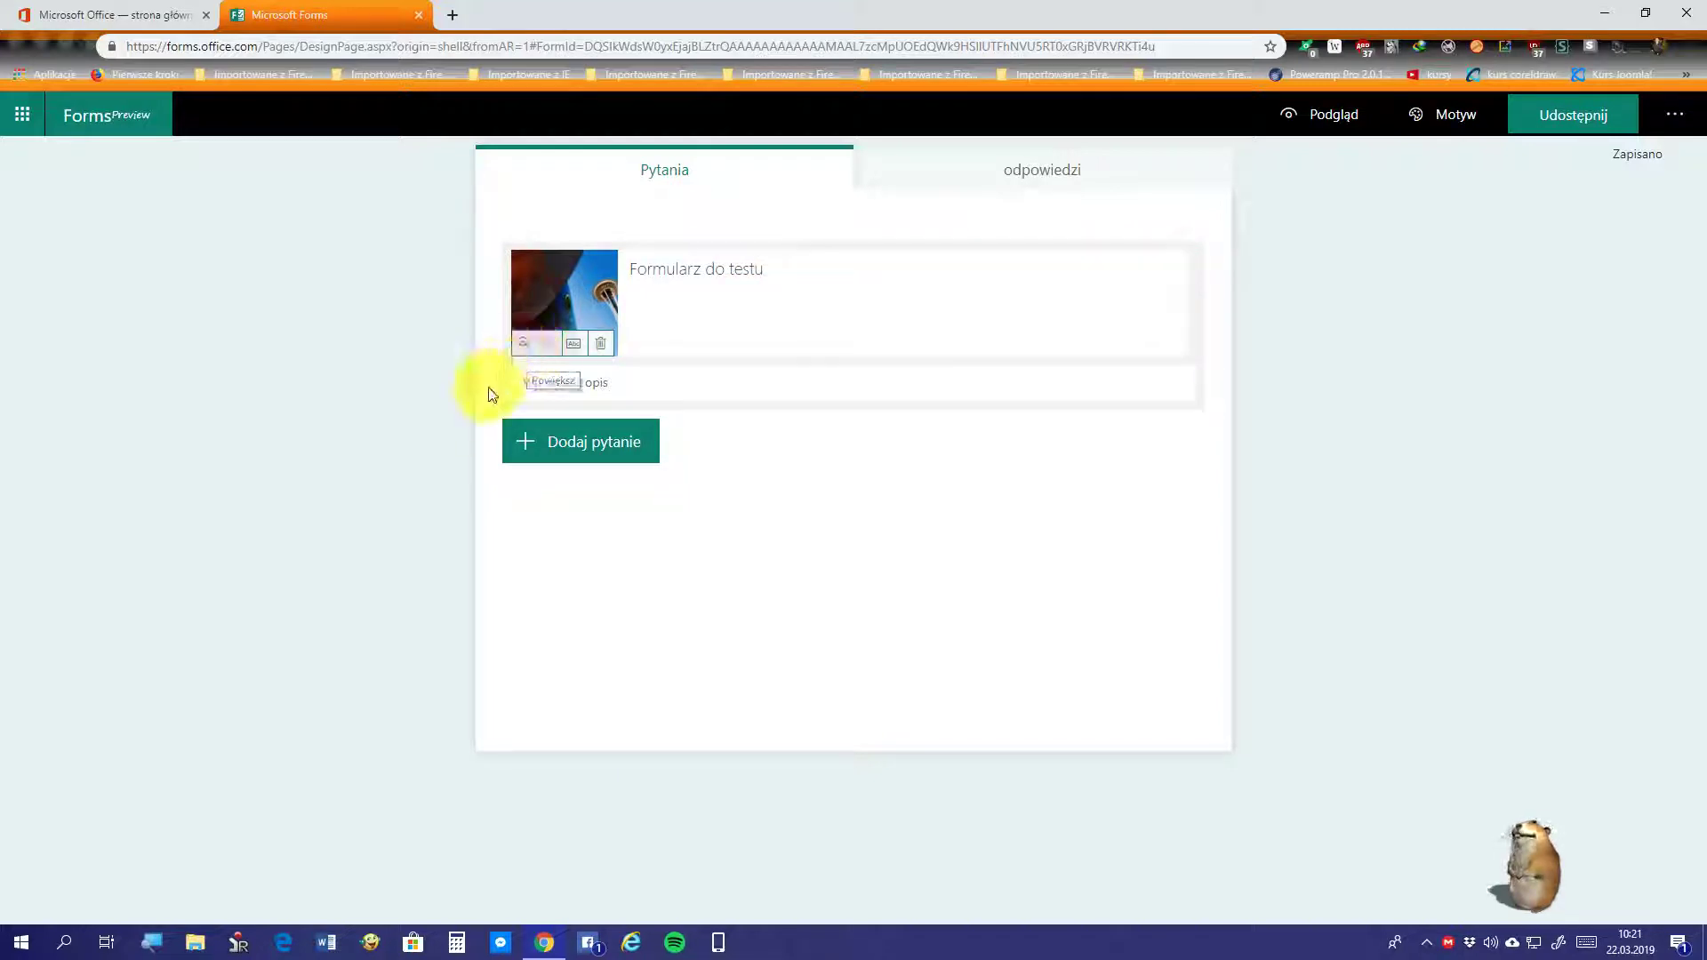
click(602, 345)
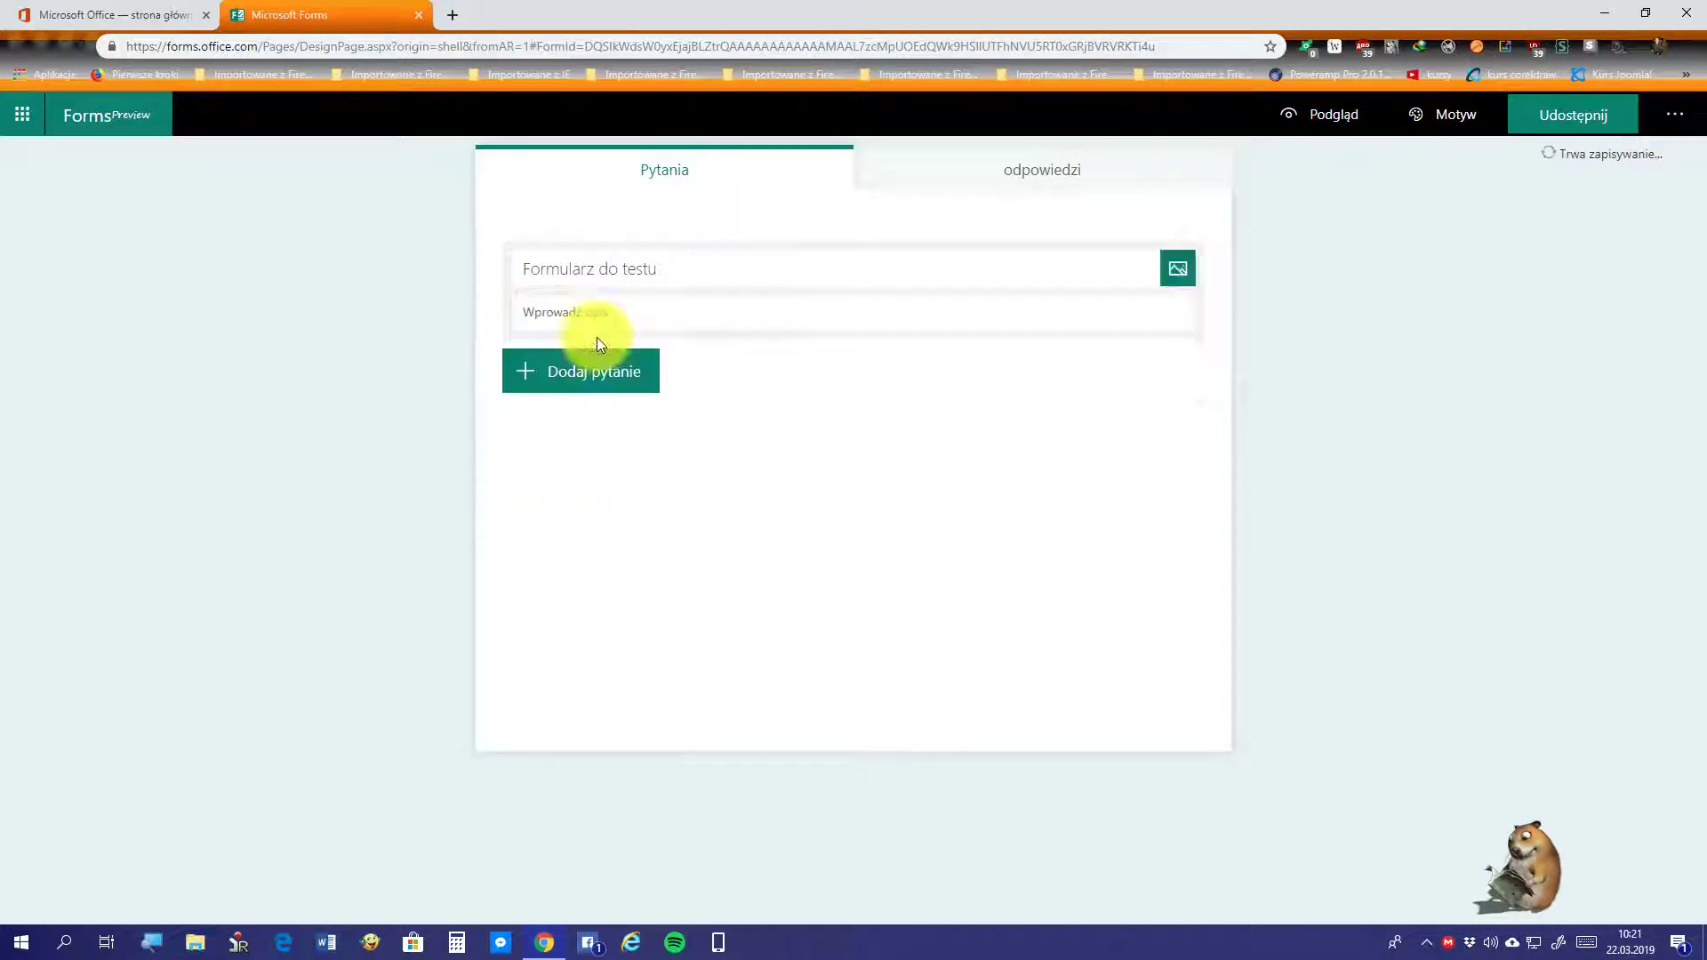
Step: Begin the form's description with the text "Ten formularz"
click(698, 276)
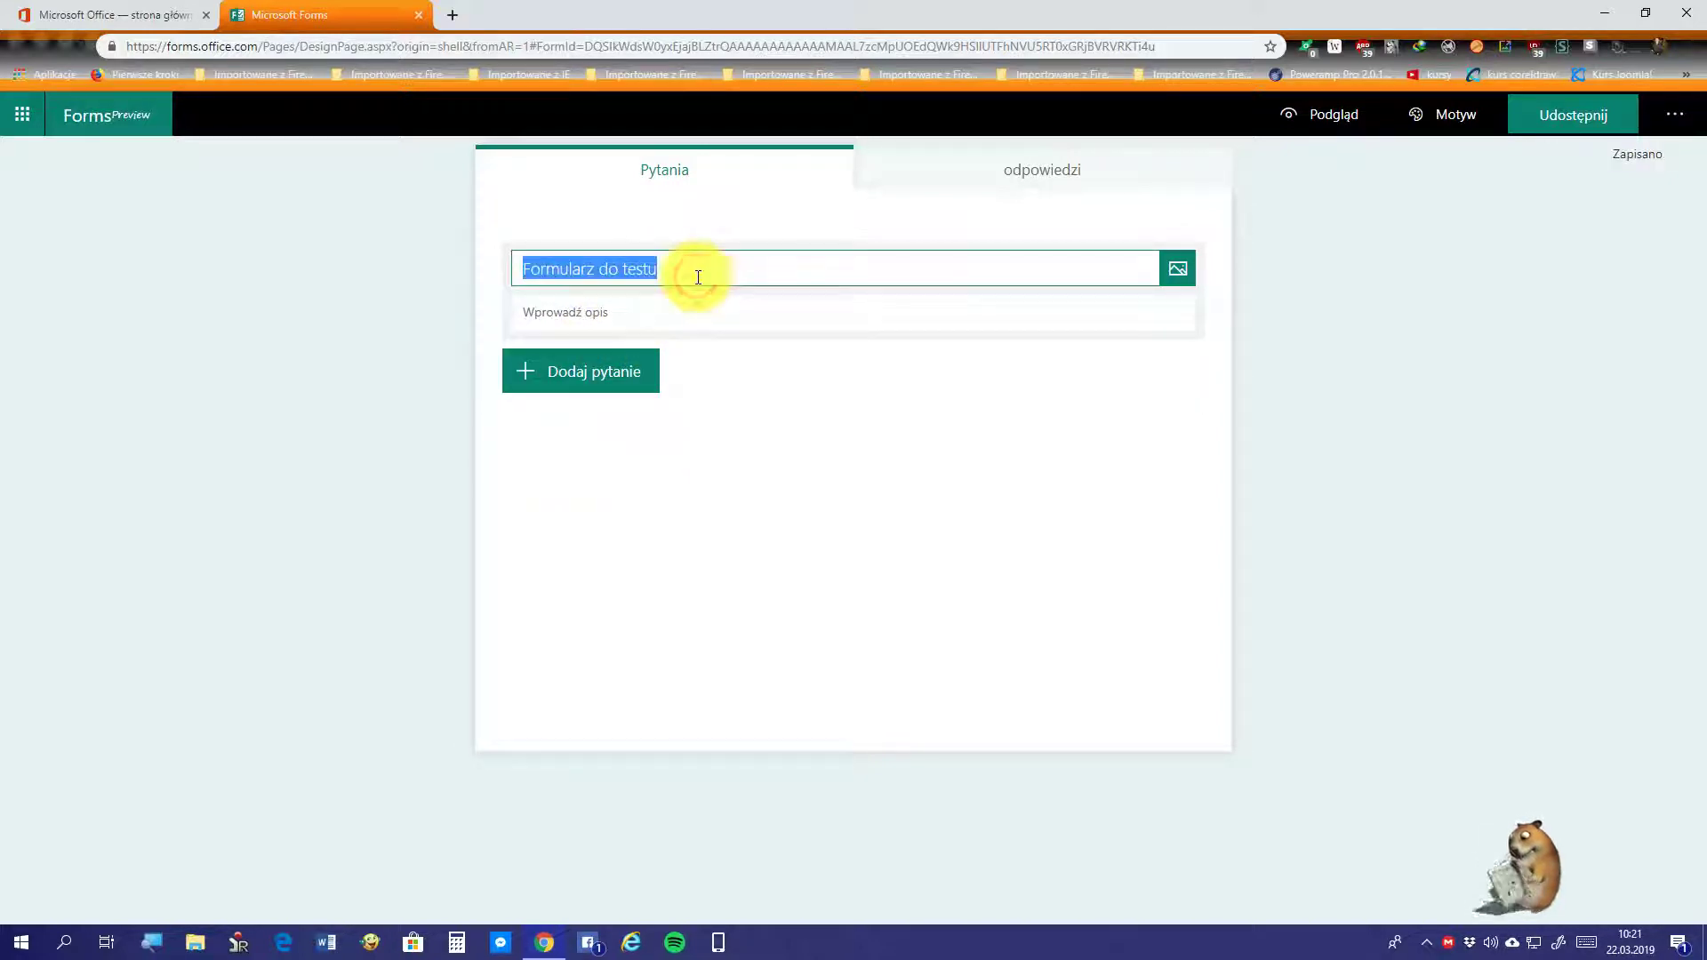
click(697, 276)
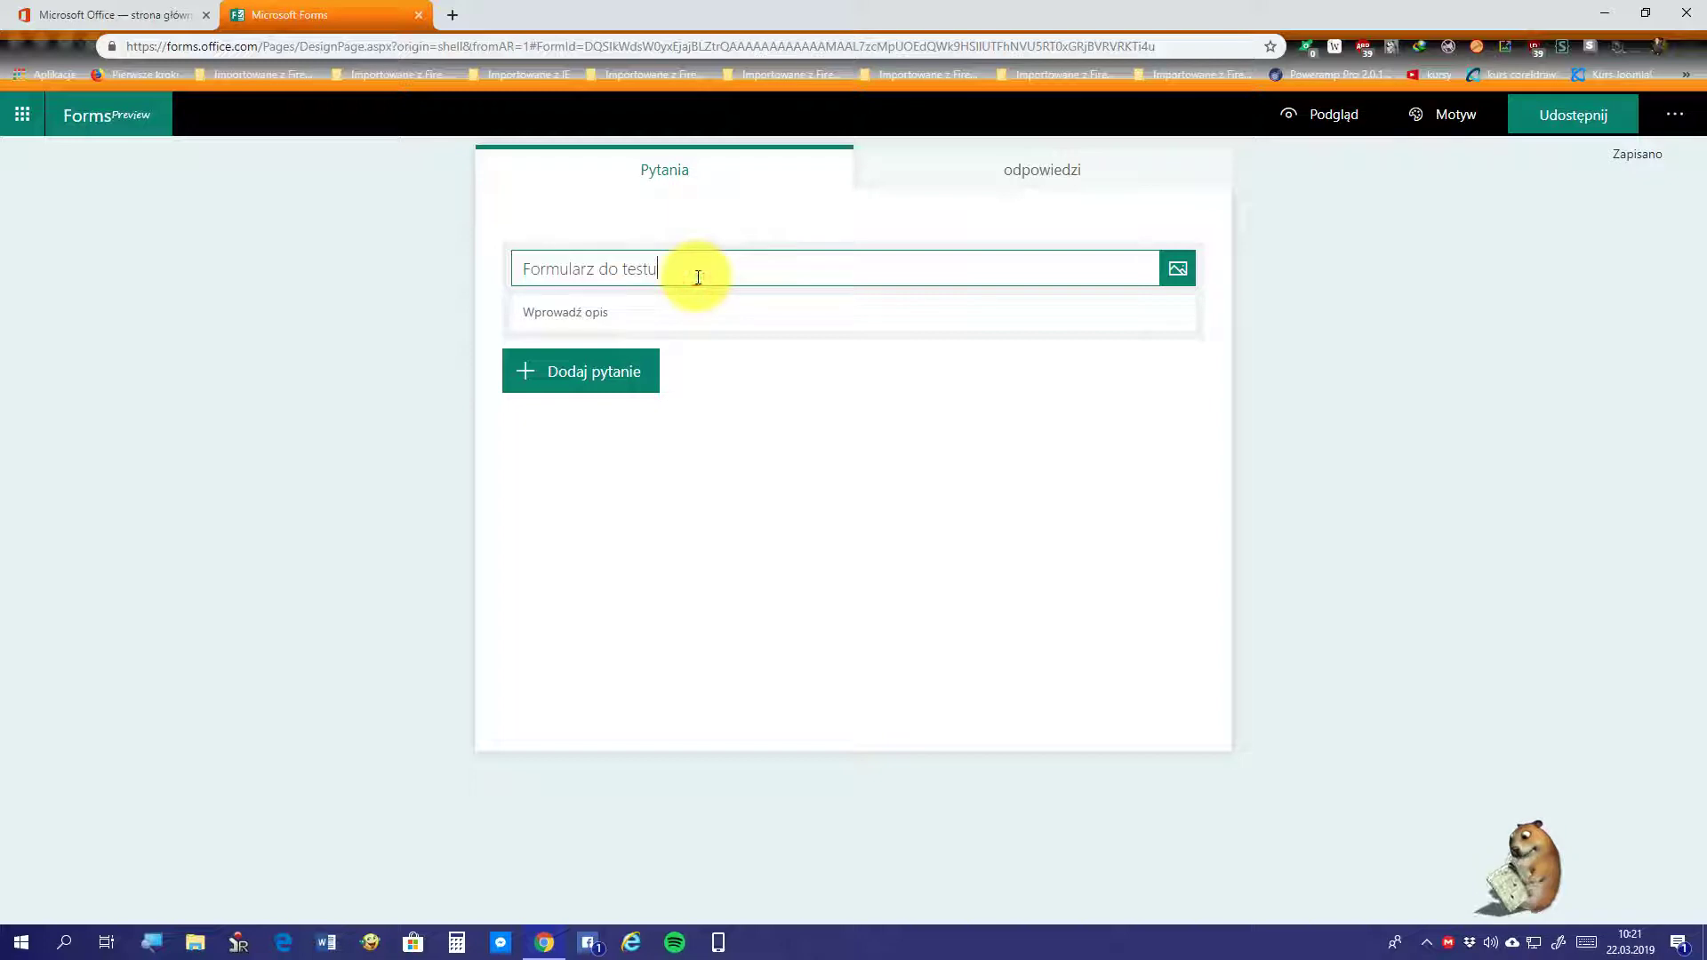
click(553, 317)
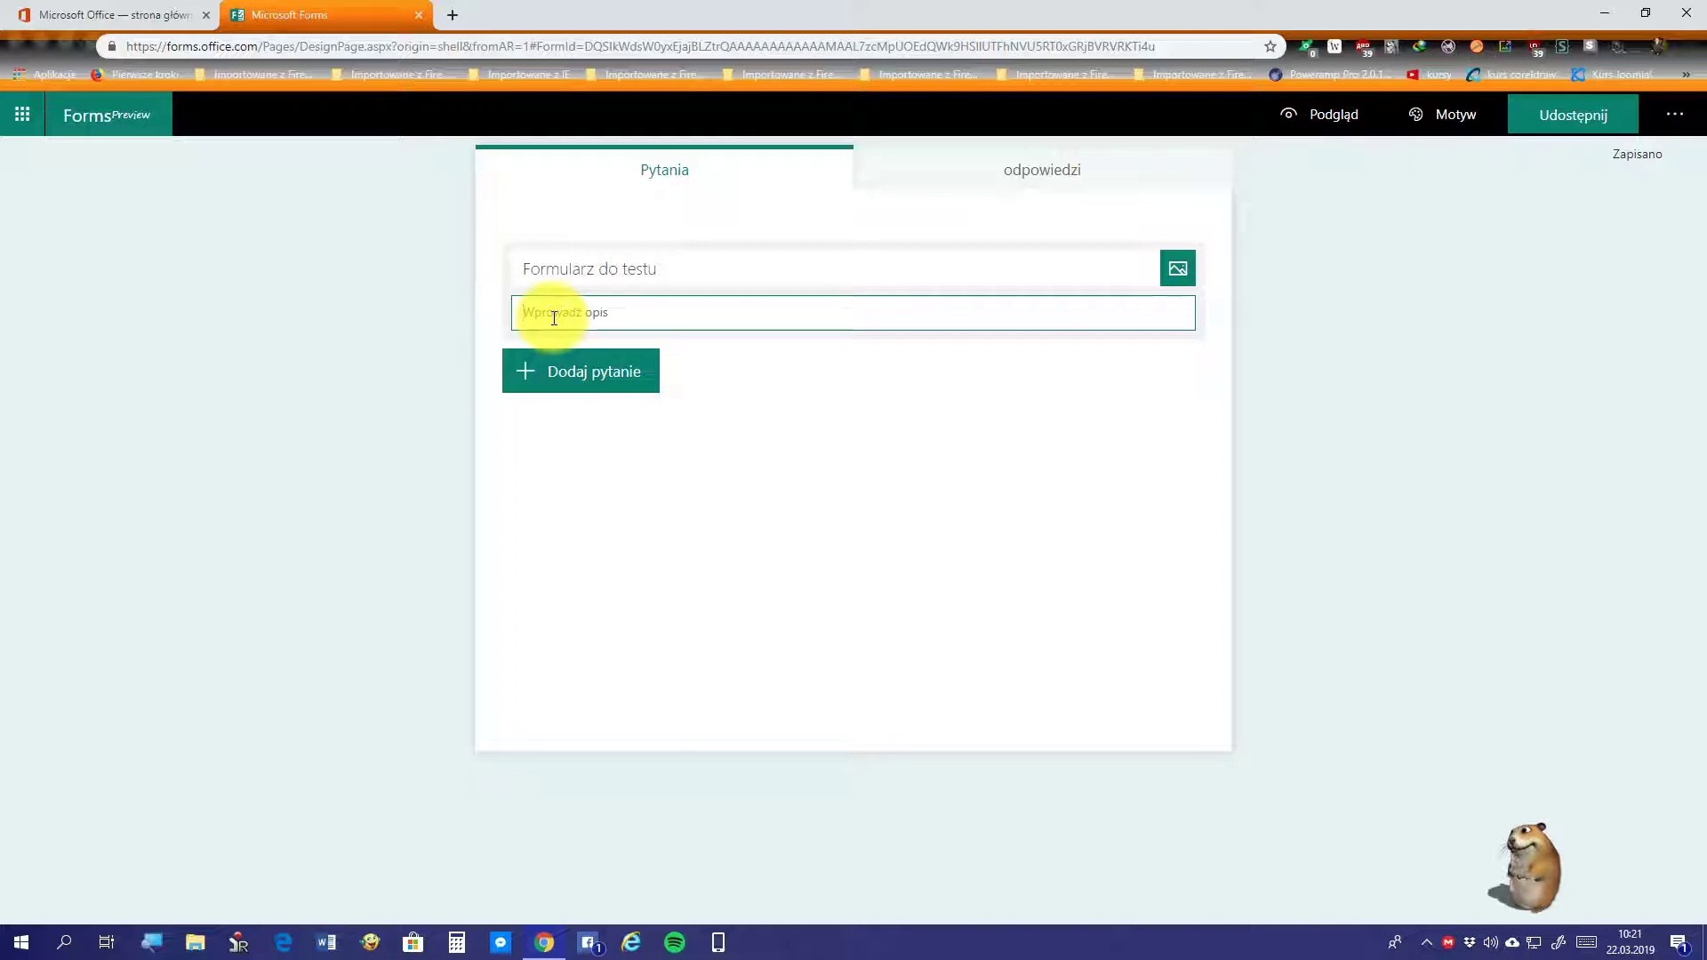
text(Ten f)
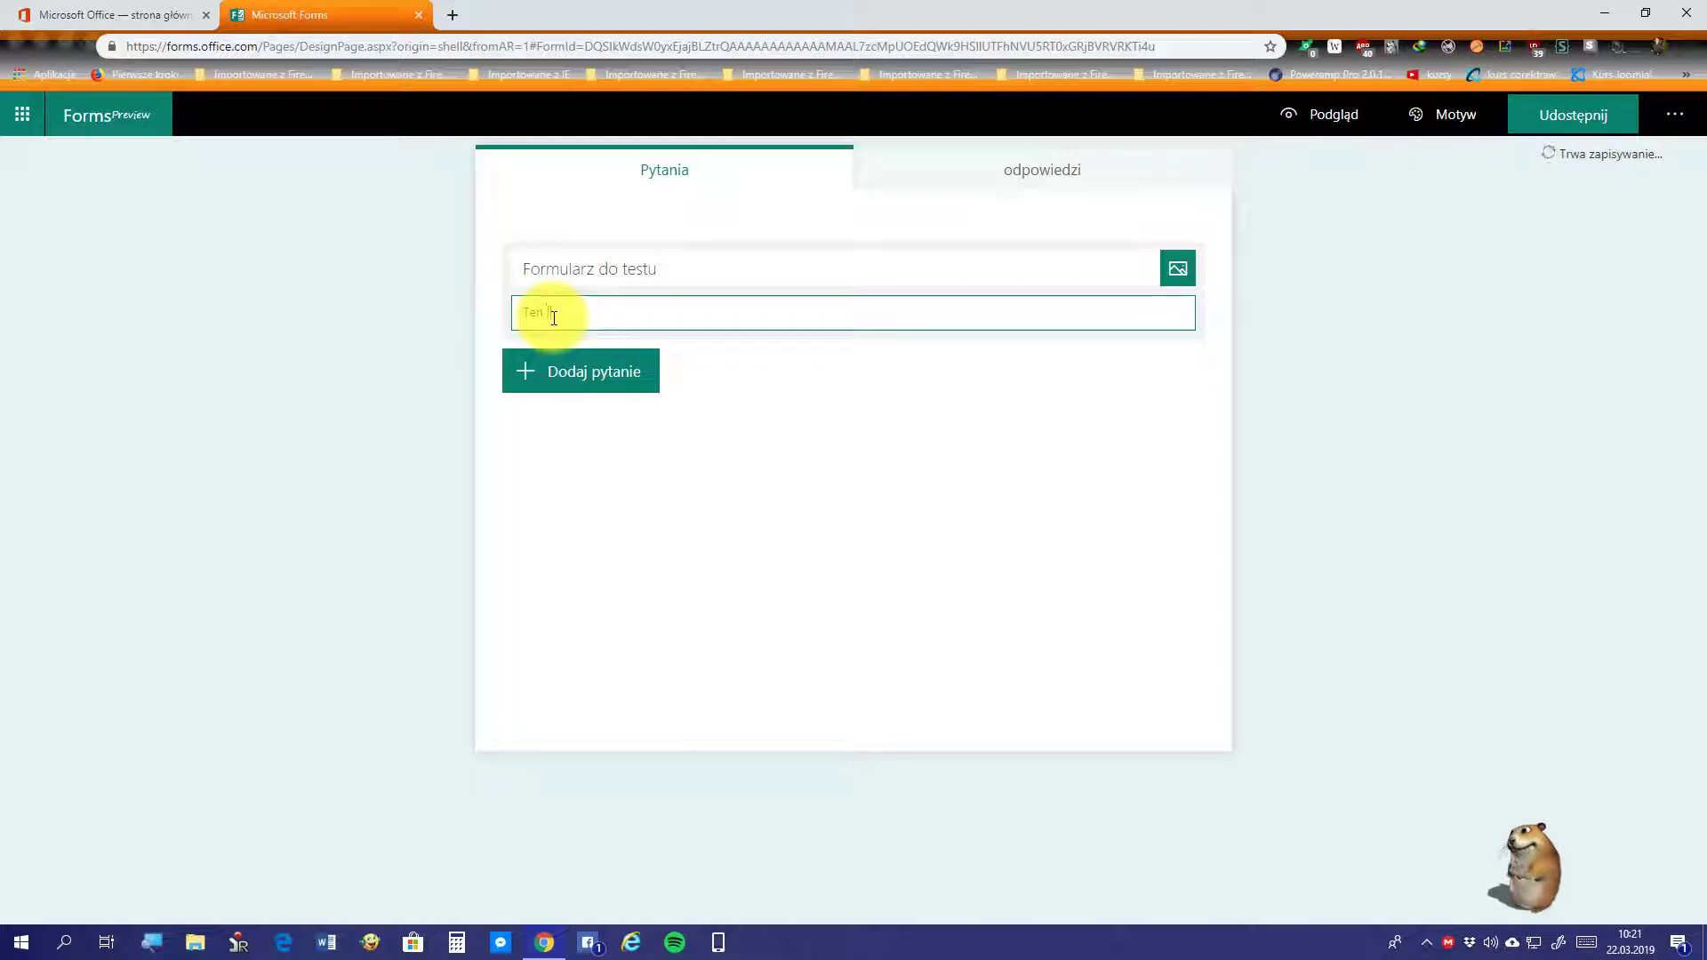
text(ormularz)
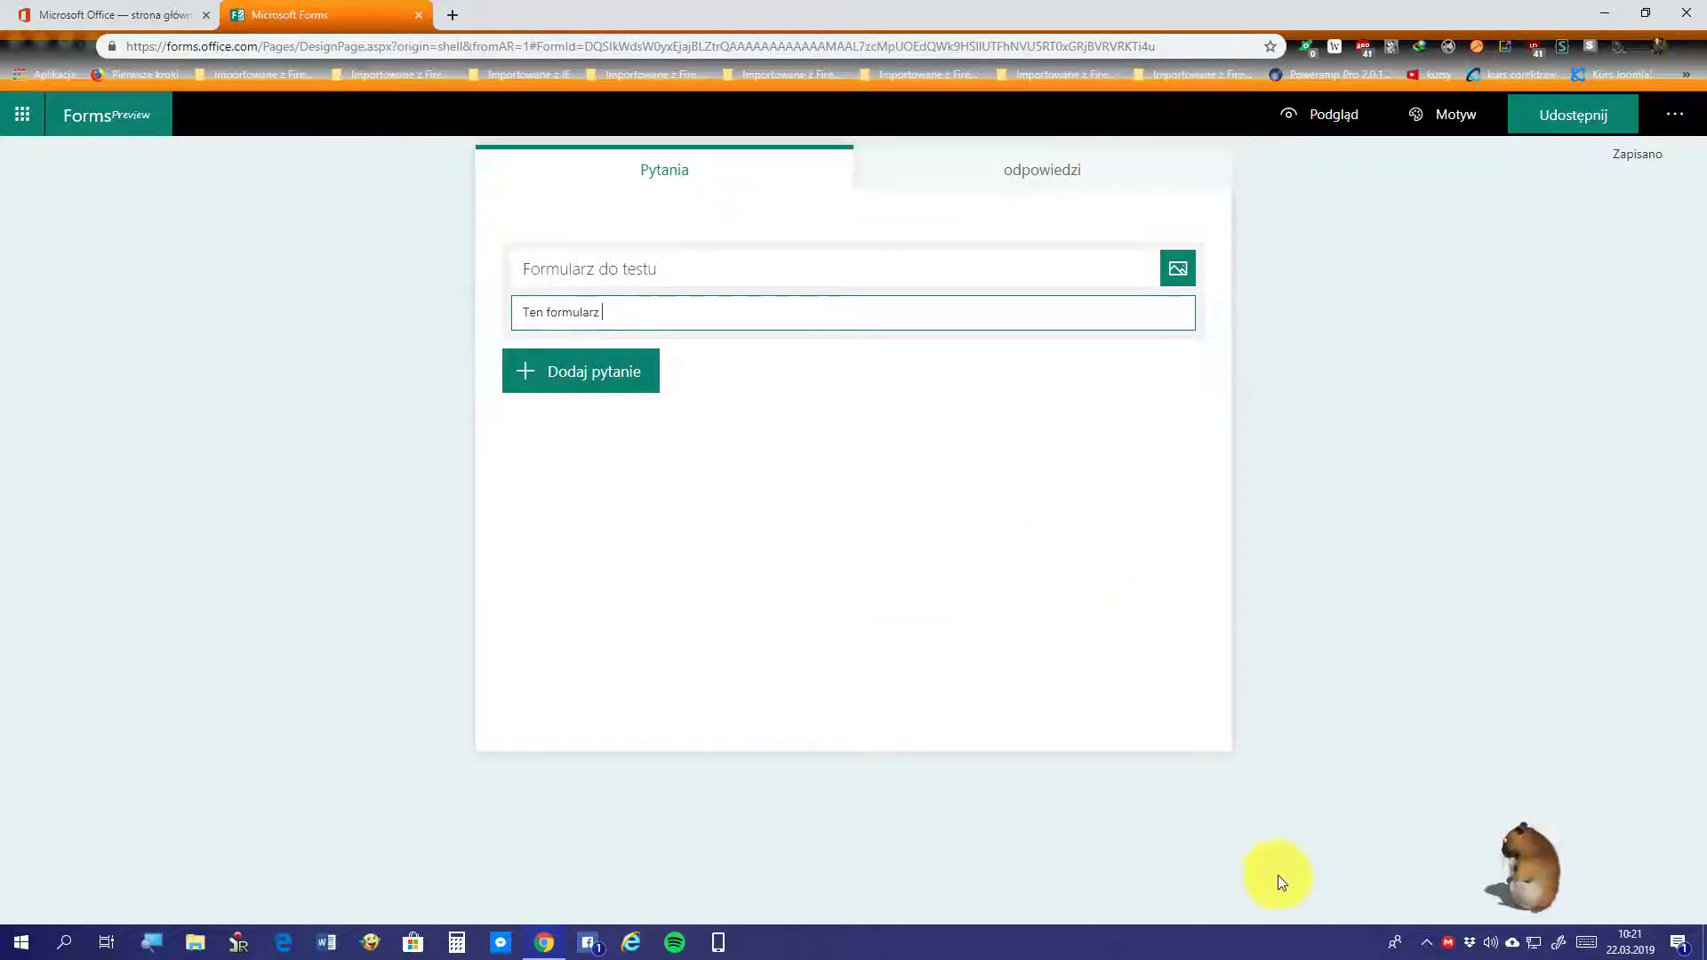
click(1427, 943)
click(1426, 943)
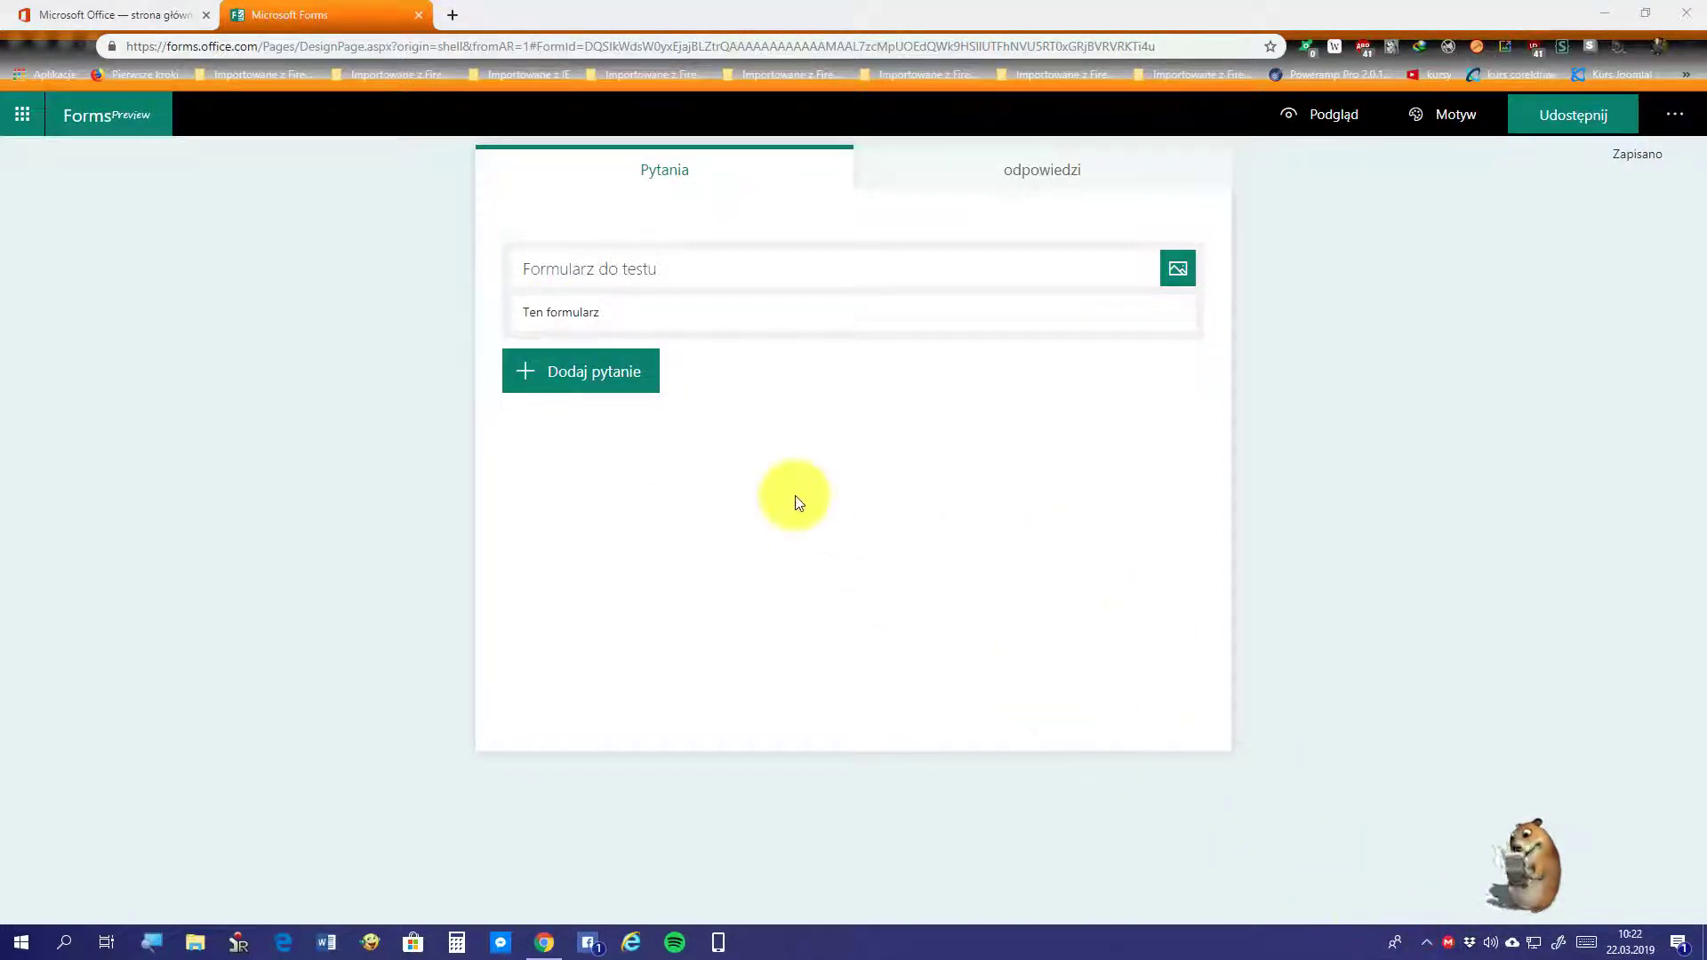
Step: Complete the form's description so that it reads "Ten formularz złuży za przykład do filmu na YouTube"
click(664, 322)
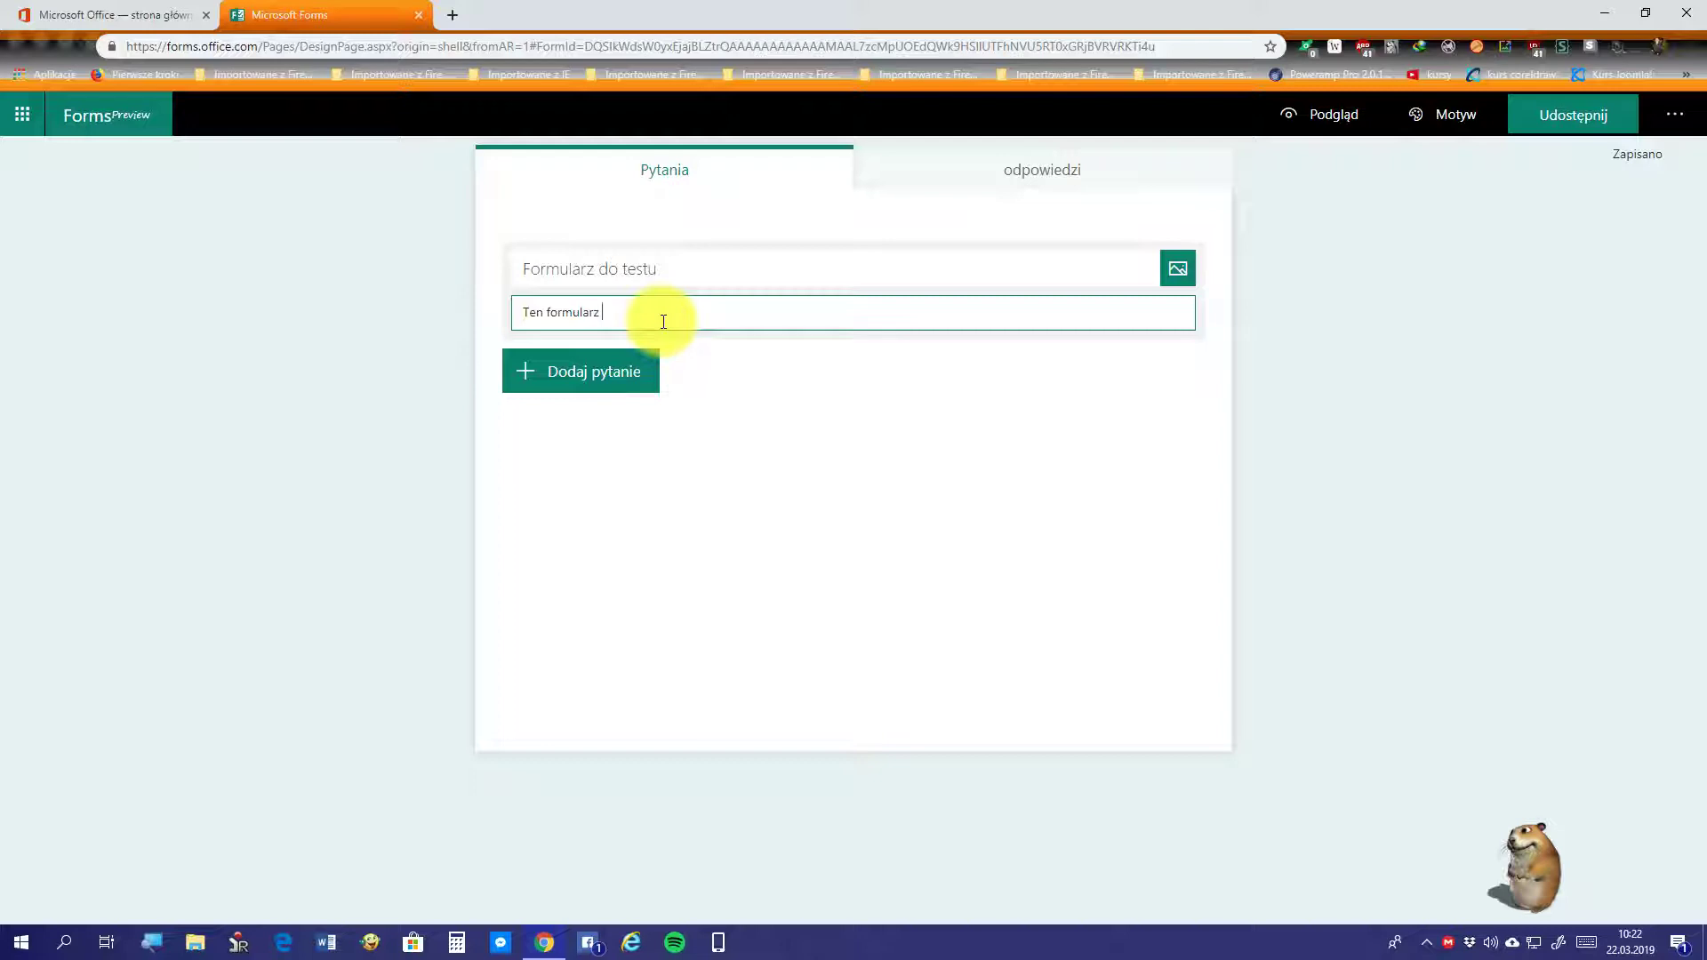
text(służy)
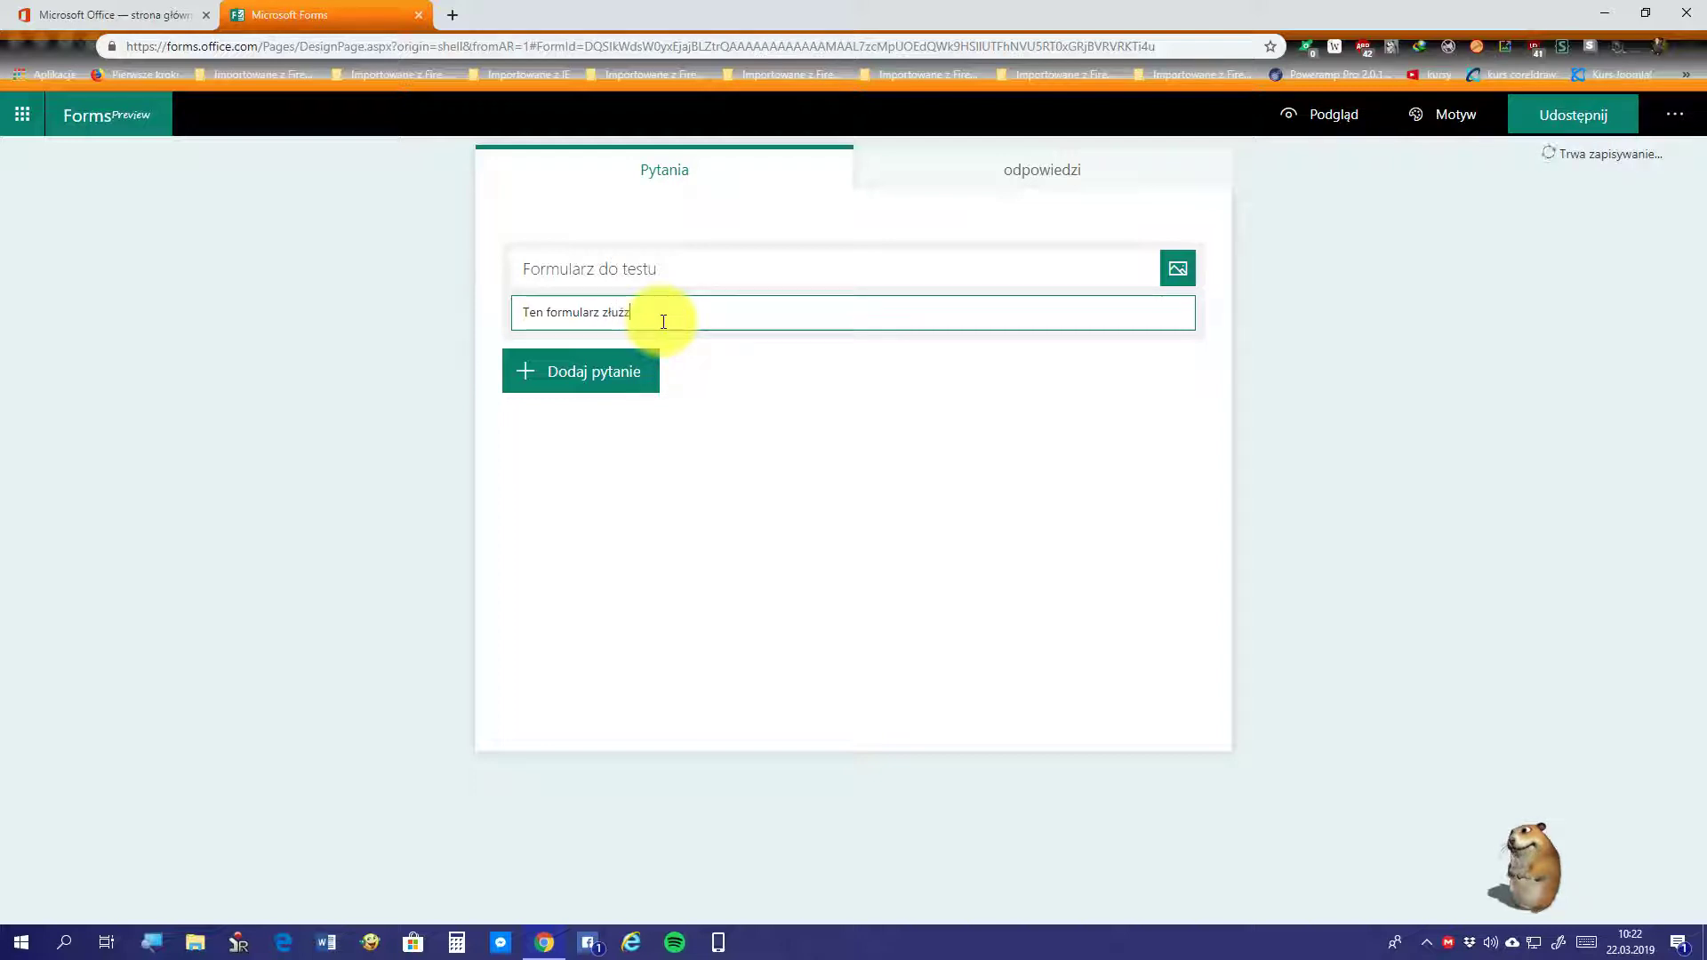
key(BackSpace)
click(1425, 942)
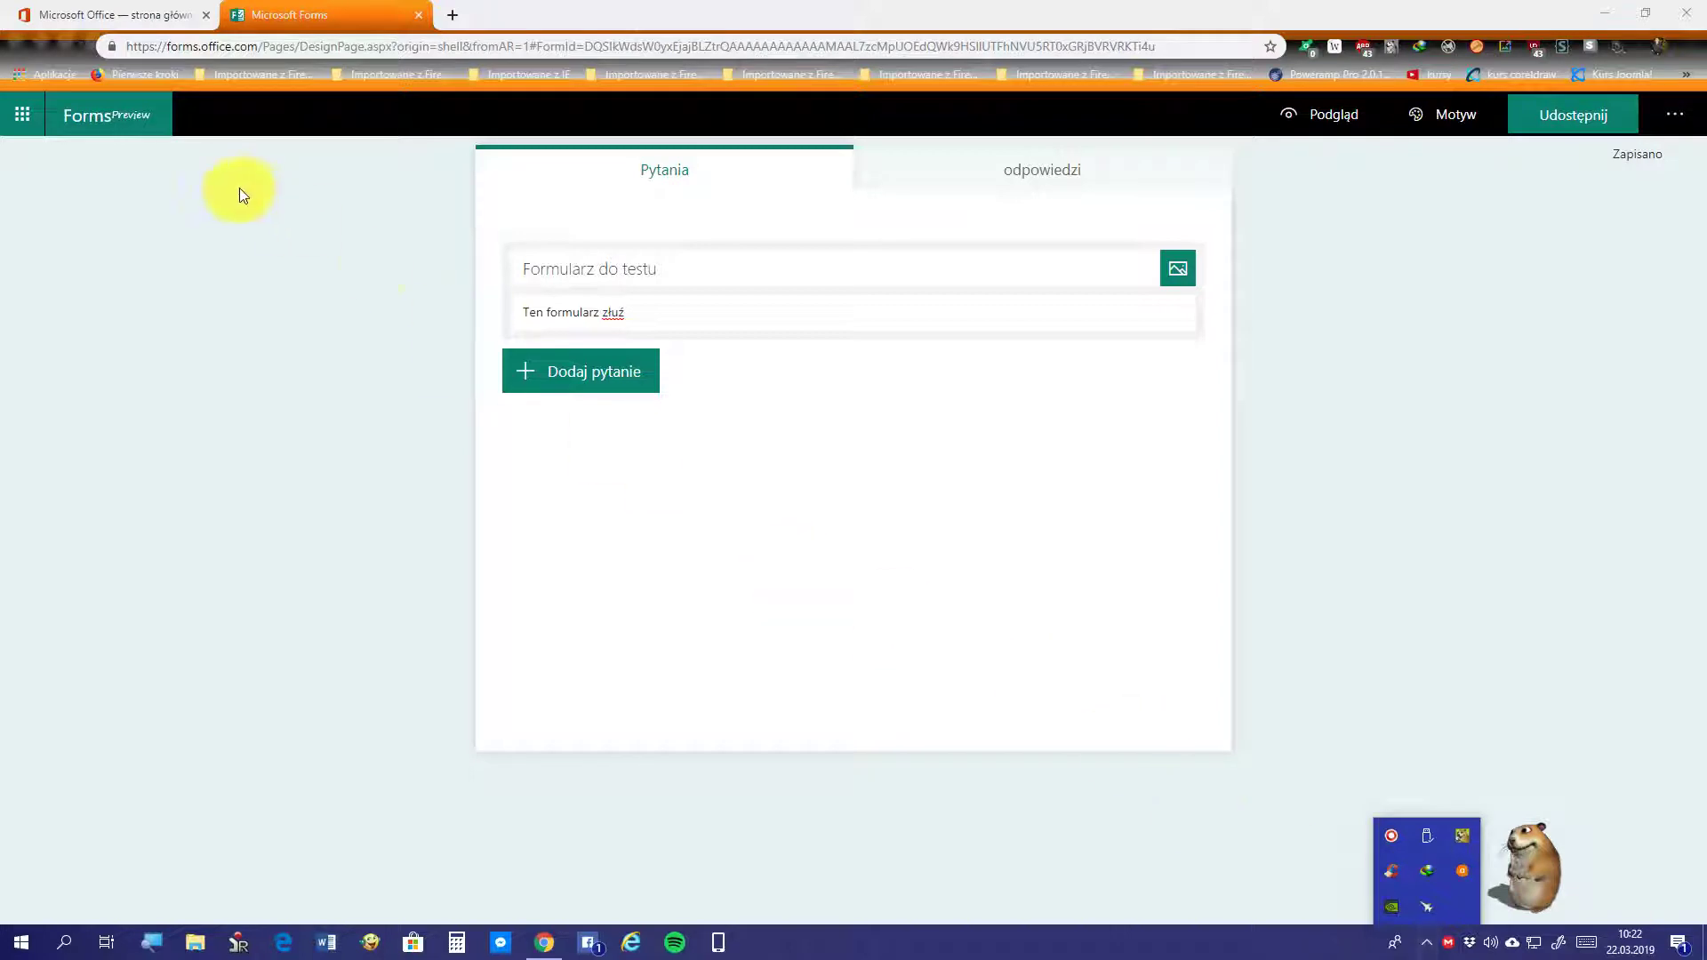
click(644, 313)
text(y)
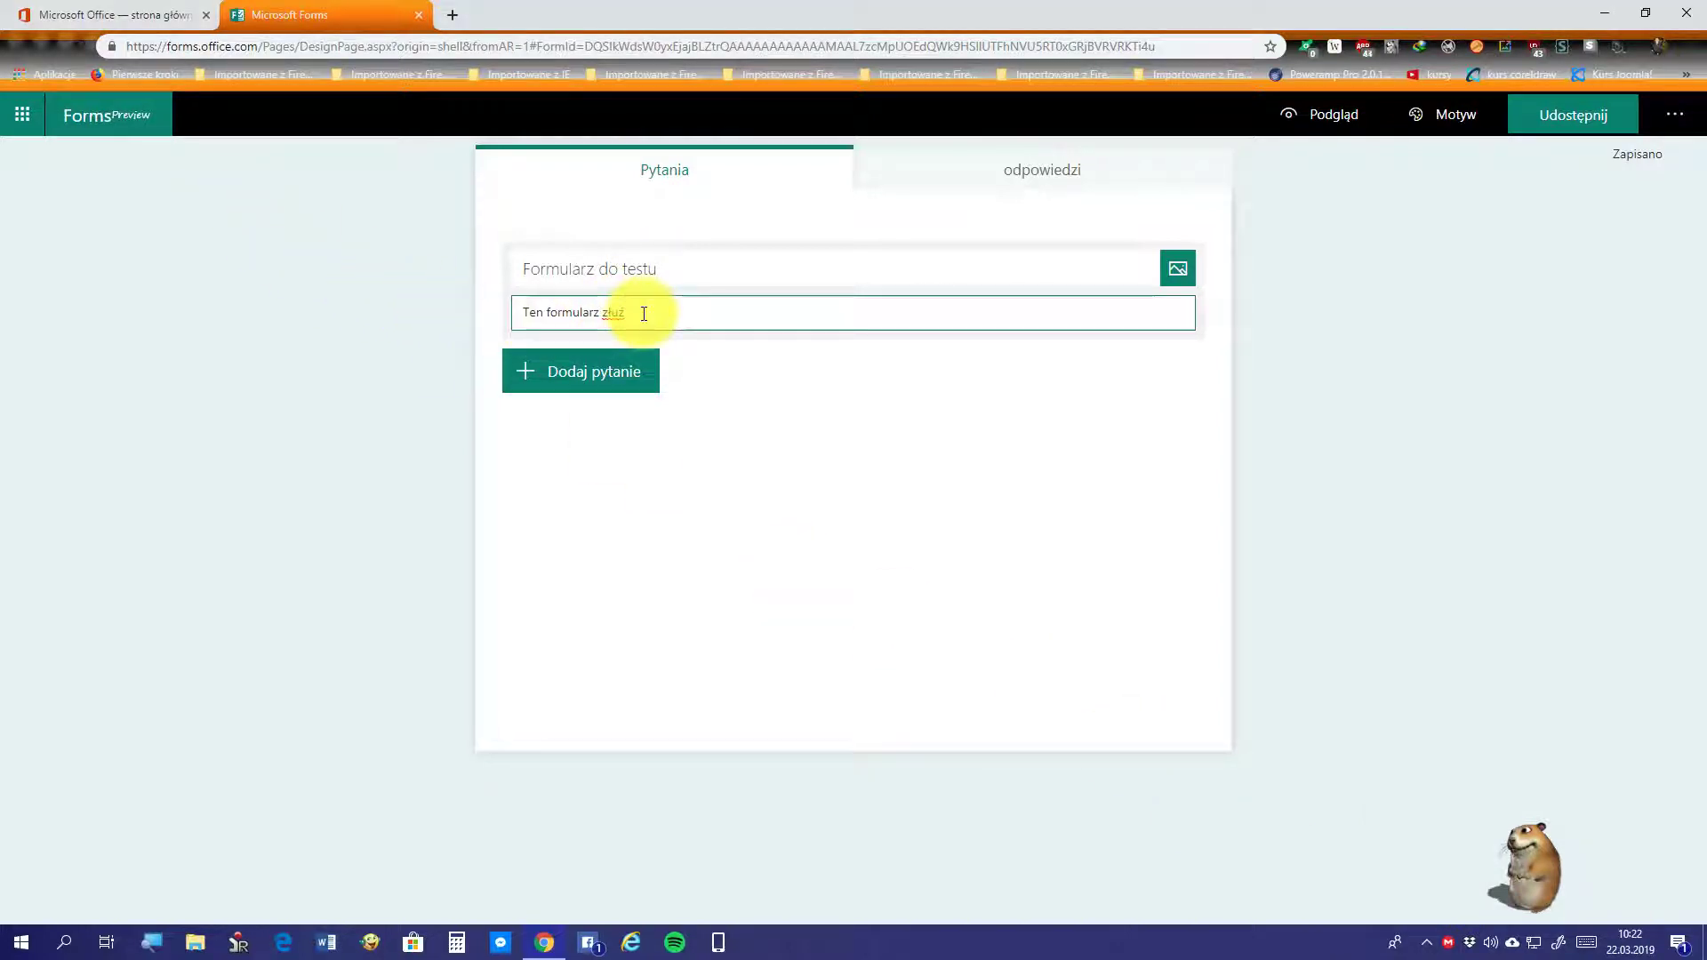
text( za p)
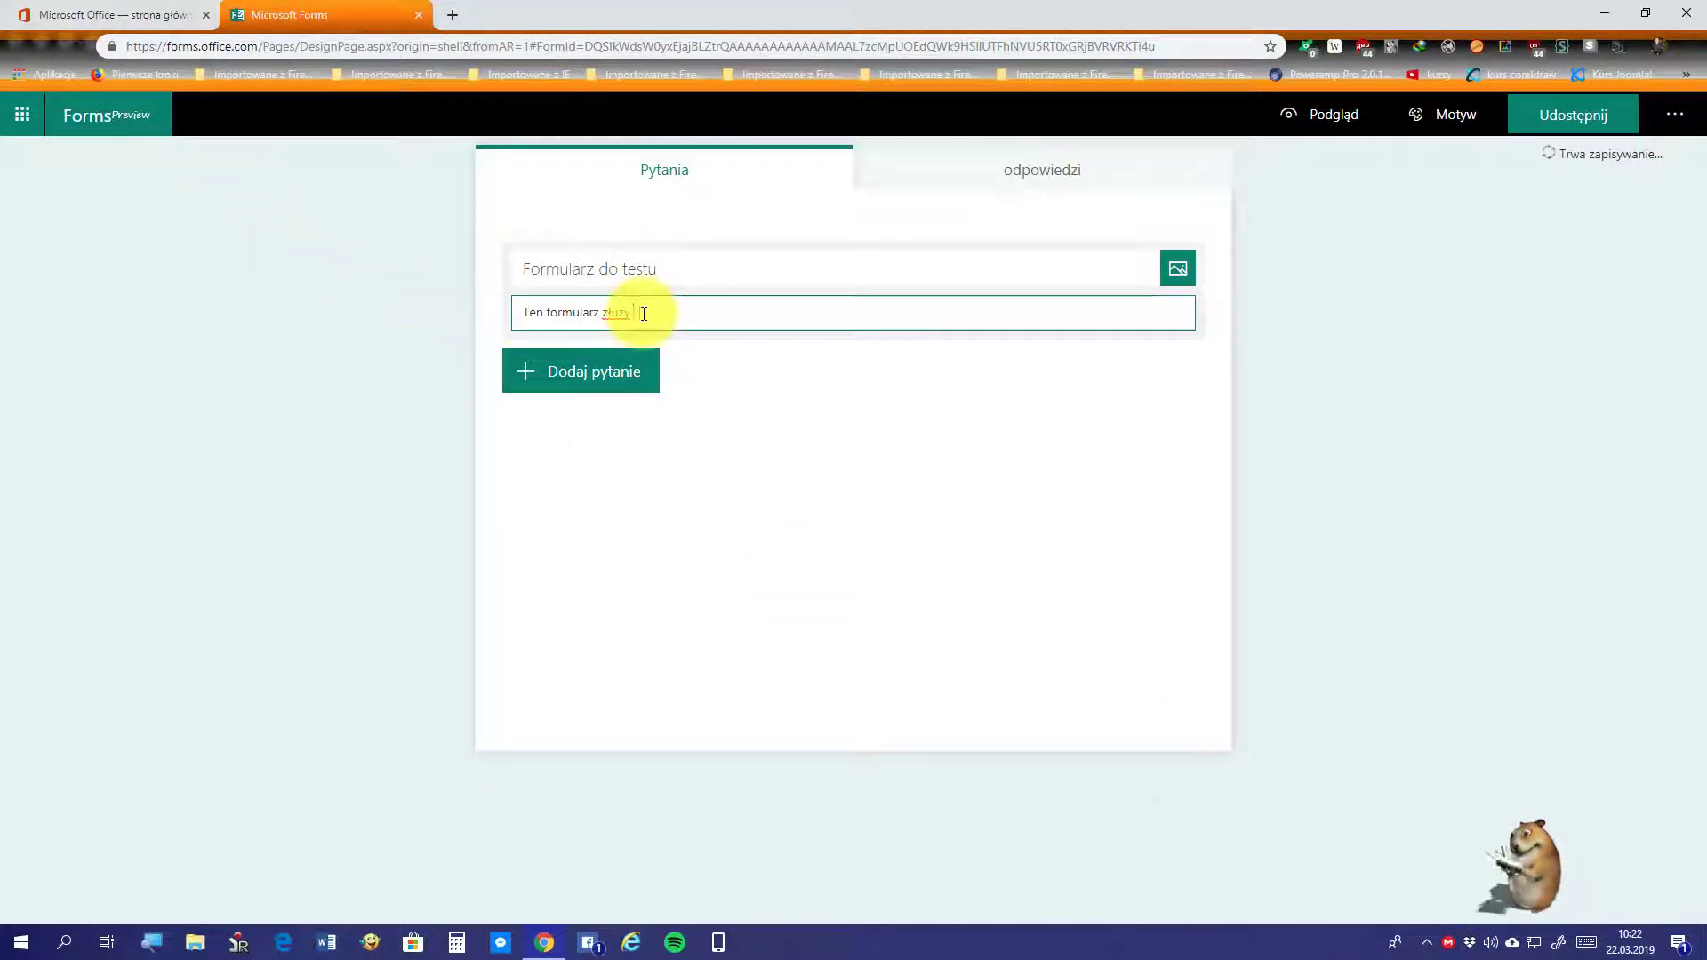
text(rzy)
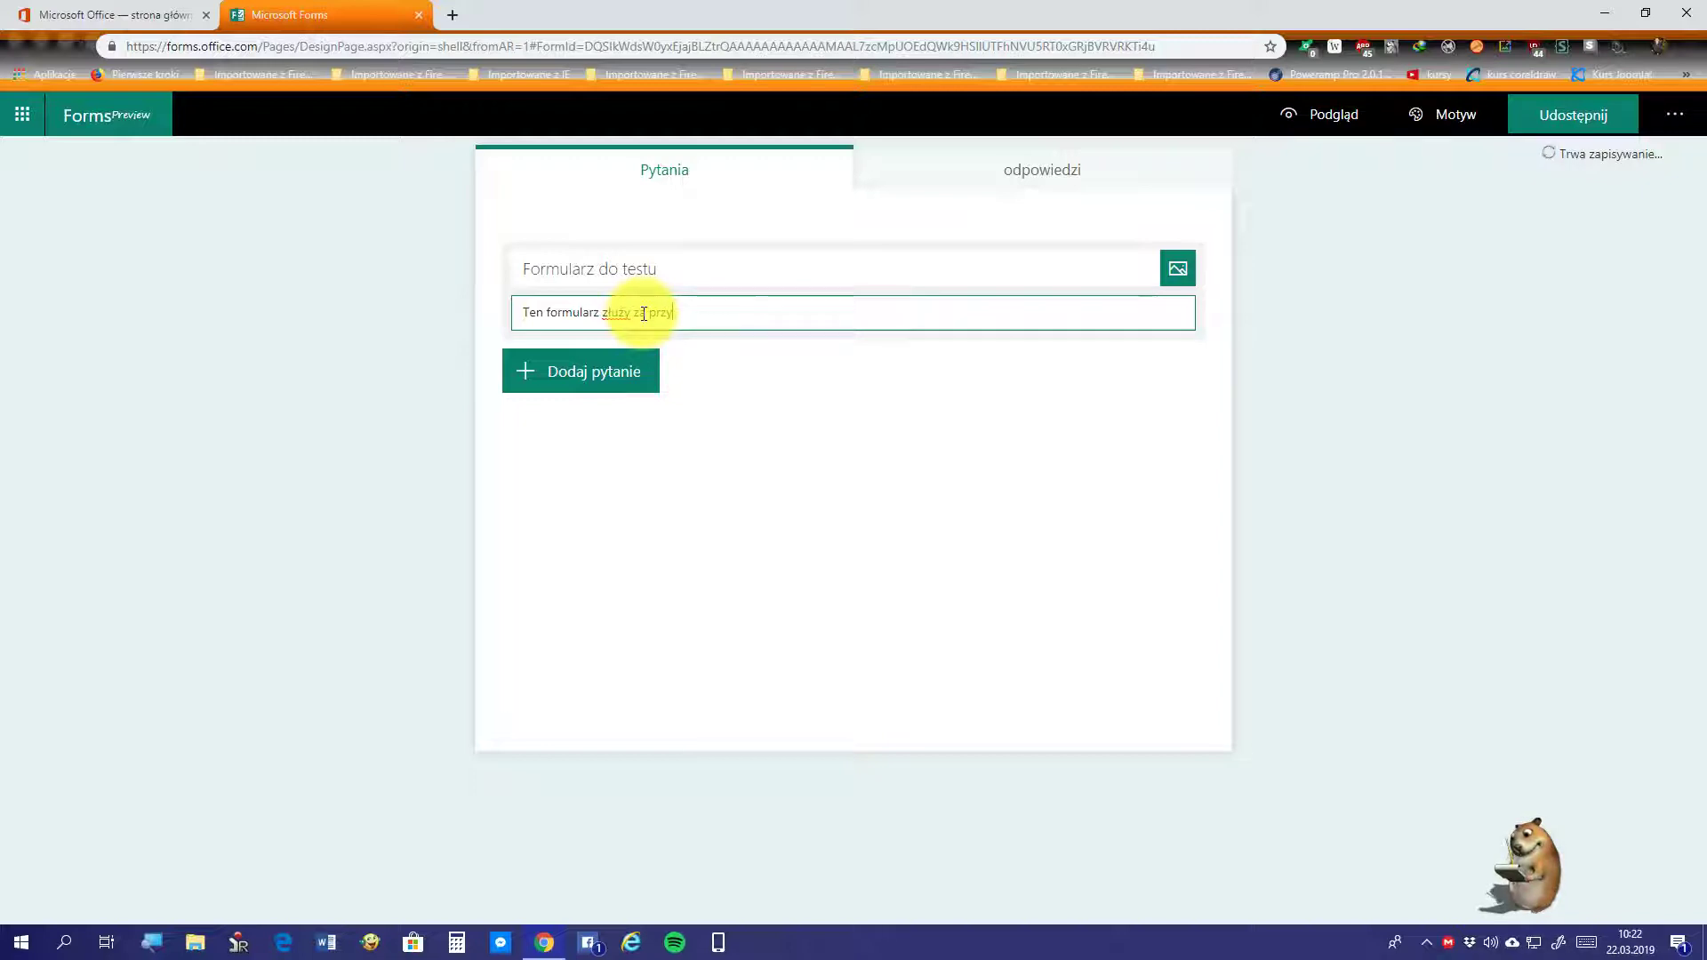
text(kład do filmu )
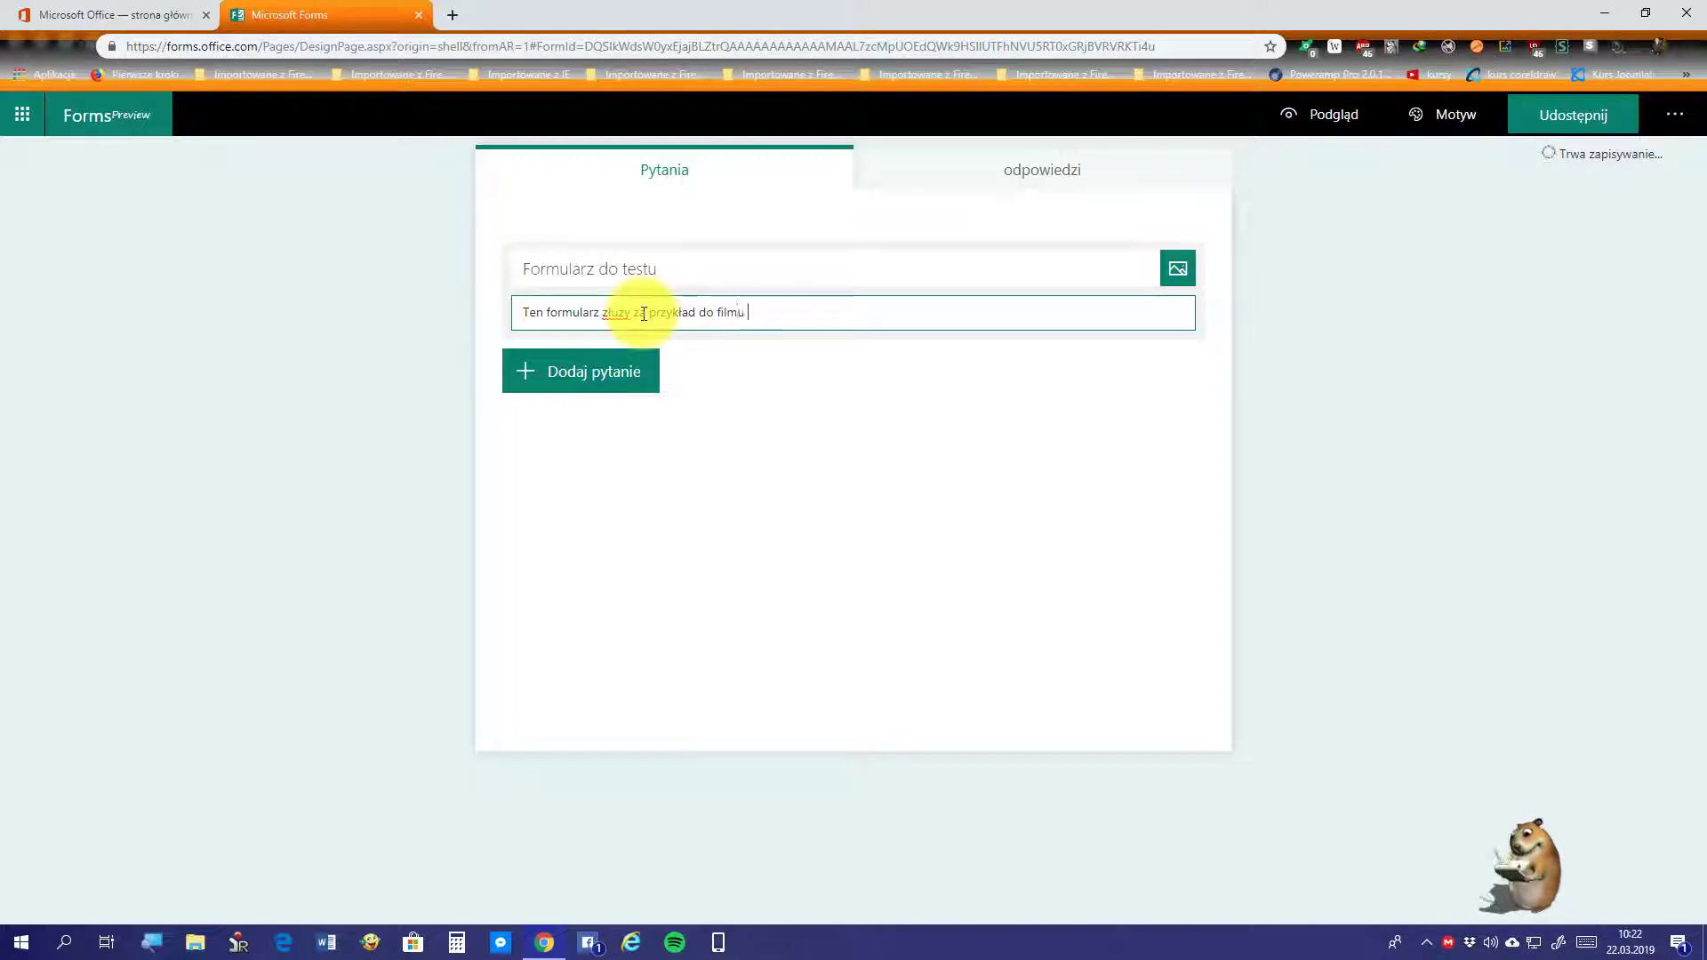
text(na YouTu)
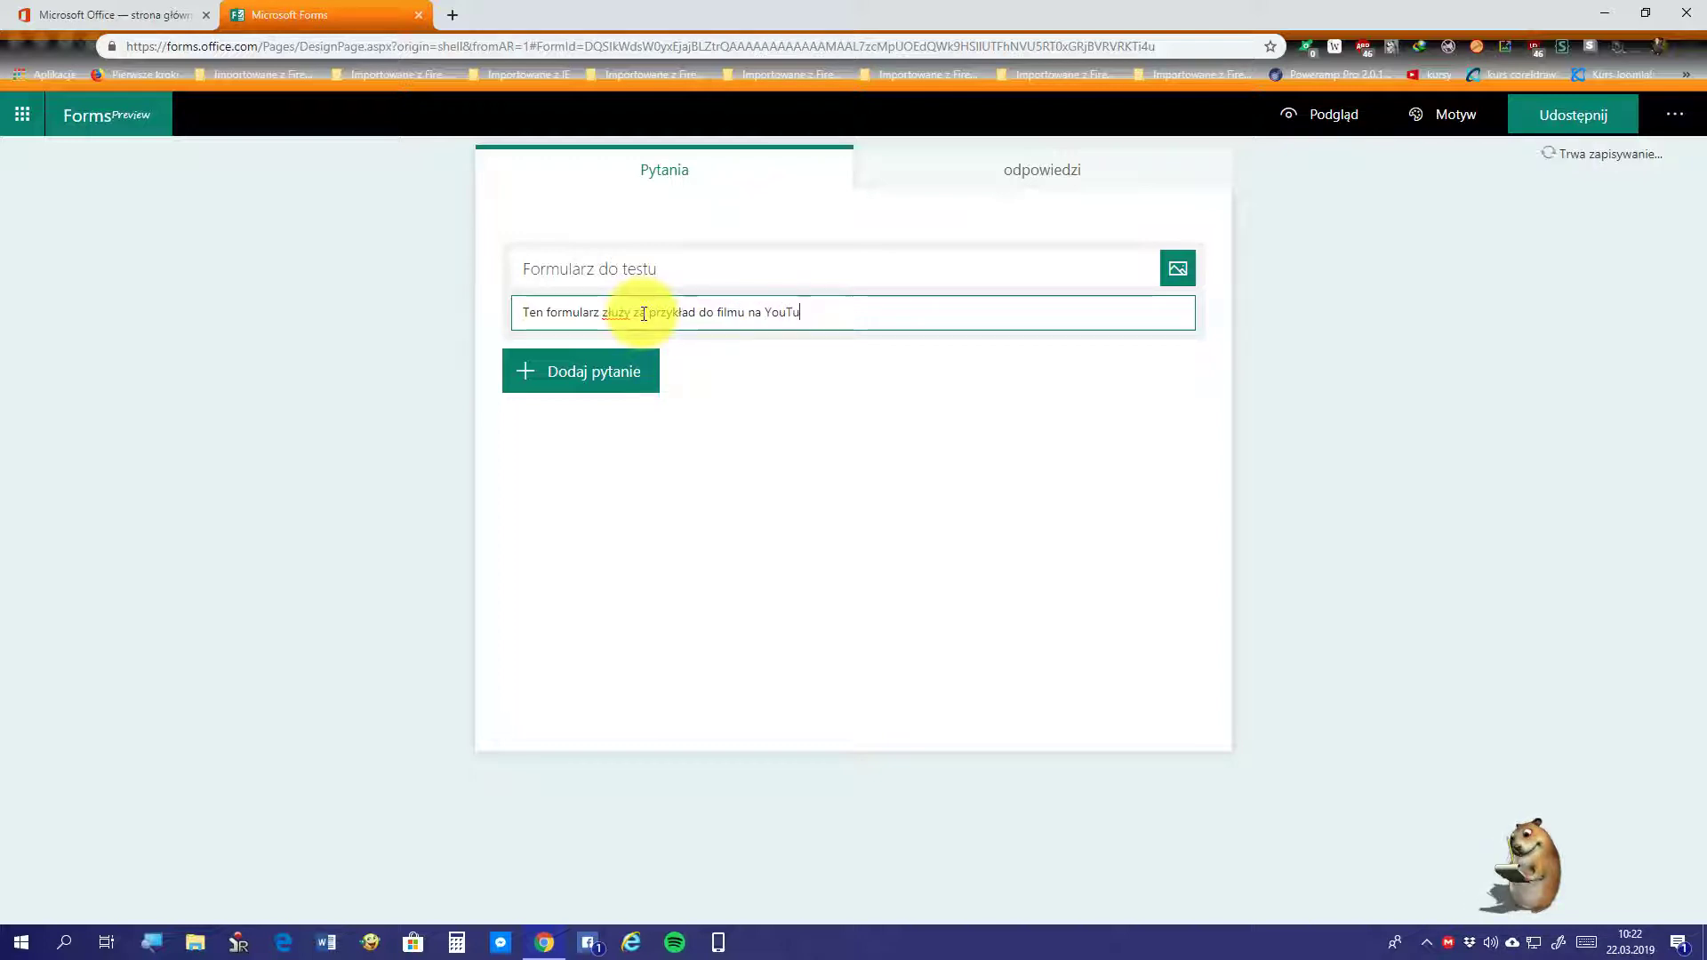
text(be)
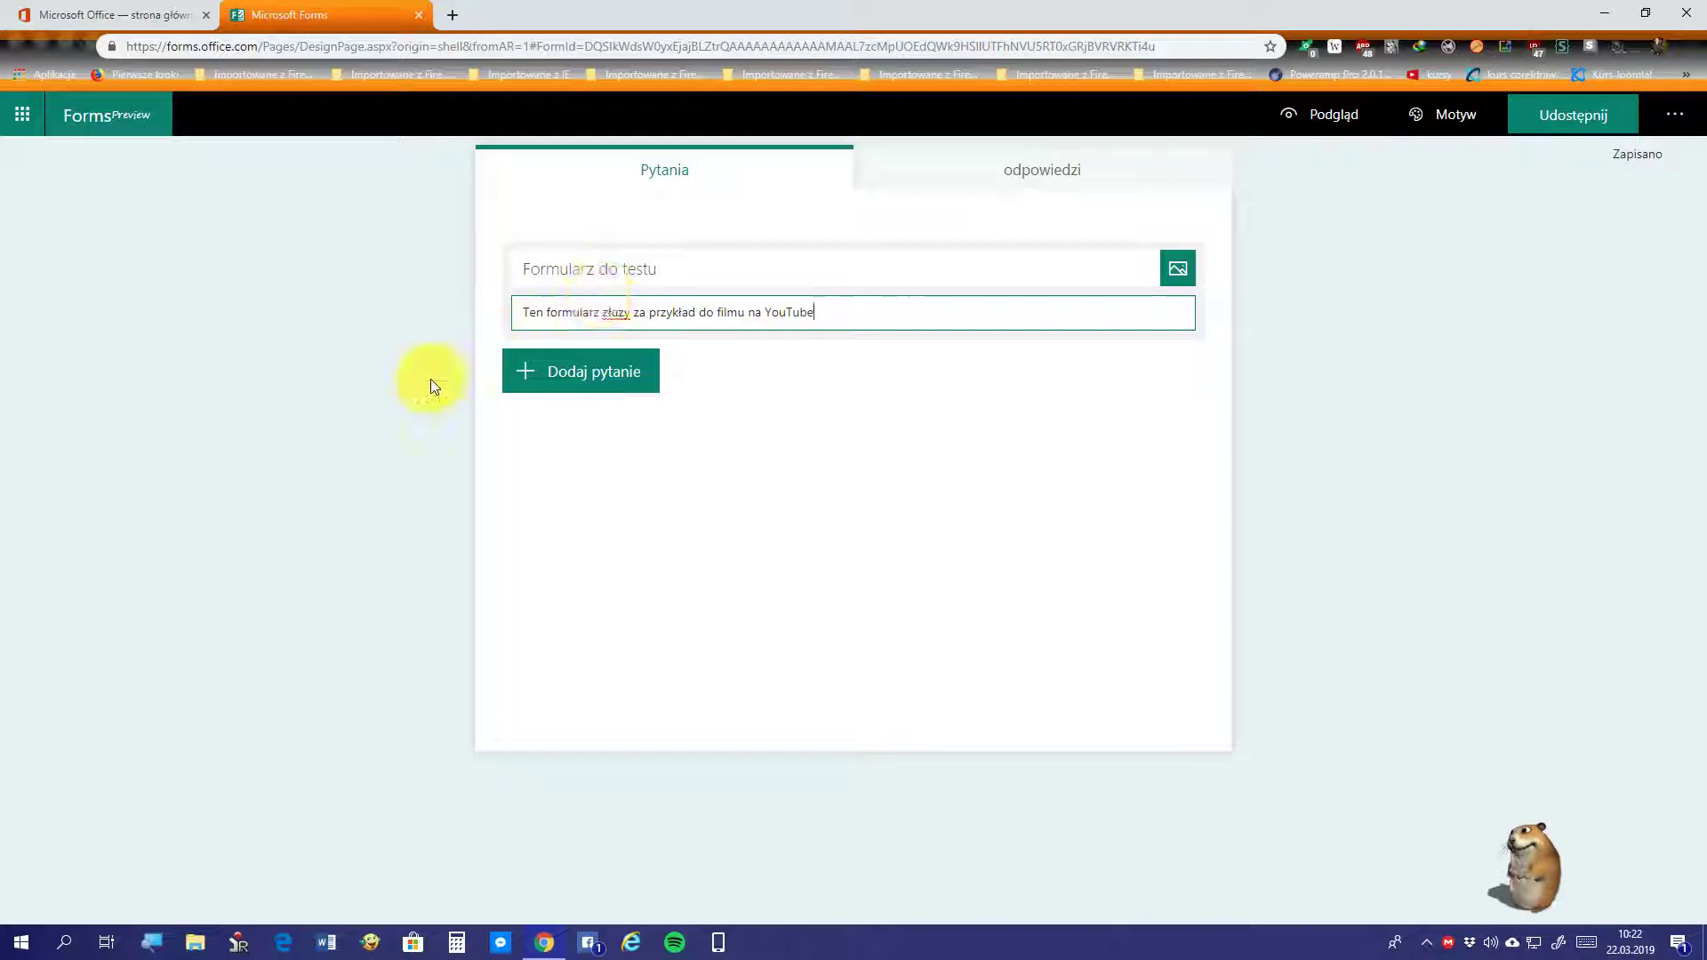
Step: Review the available question types, including the additional ones, and add a choice (Wybór) question with the text "2*2+4"
click(593, 391)
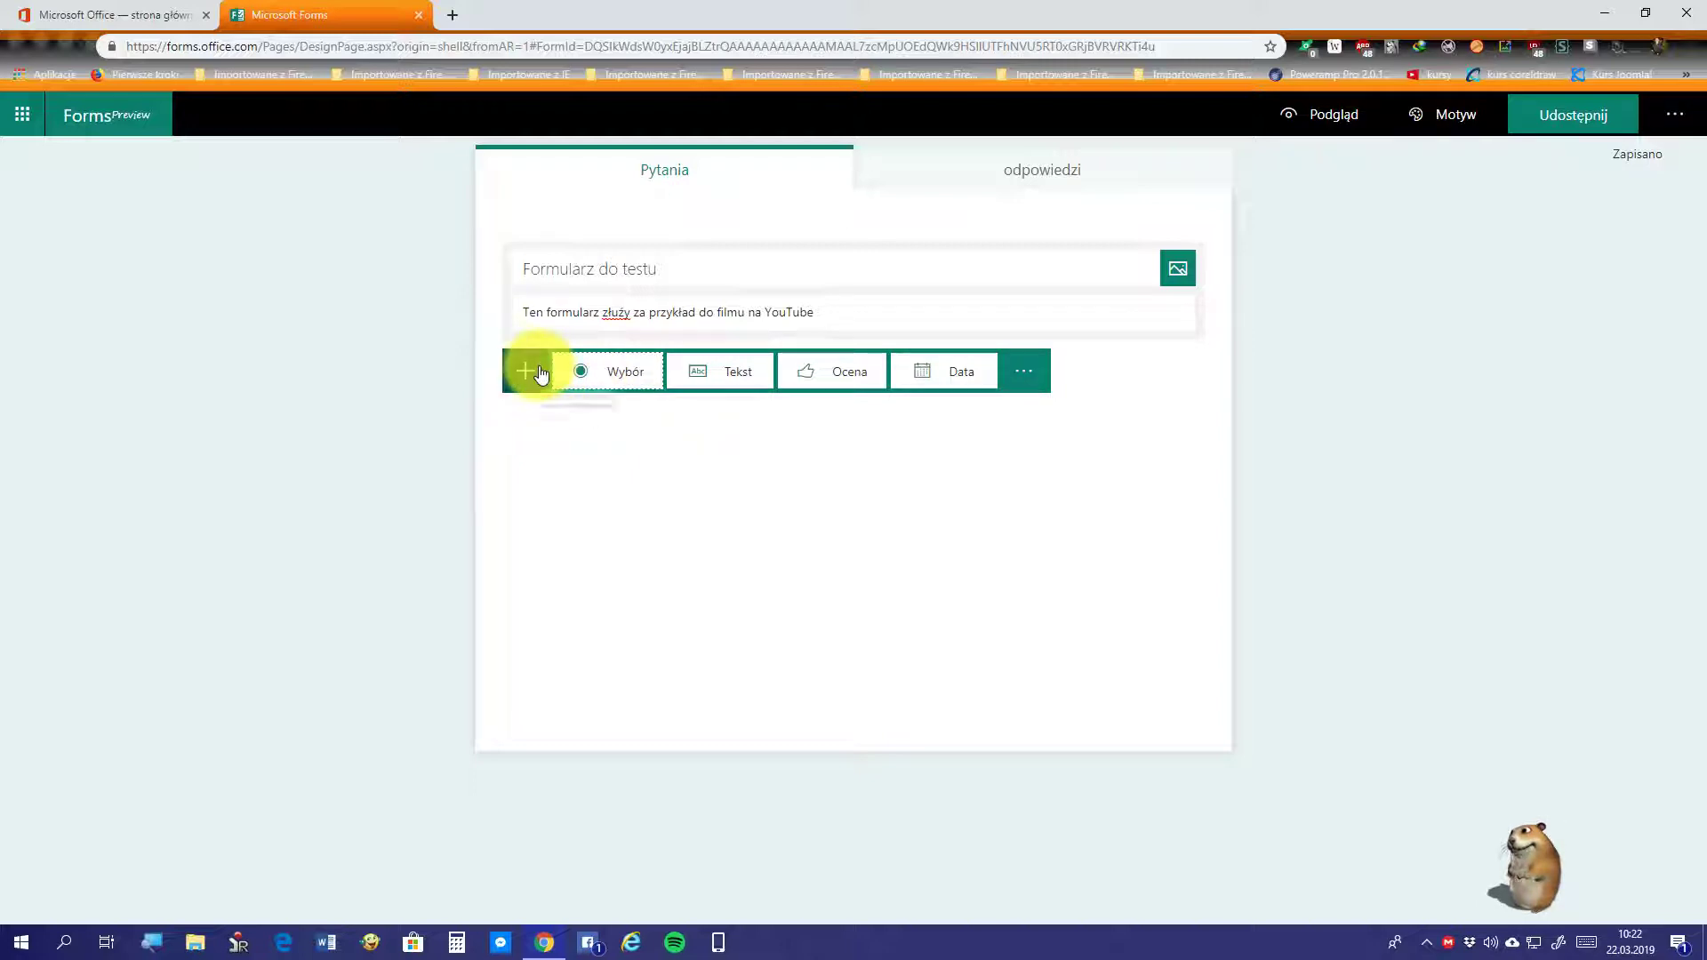
click(642, 383)
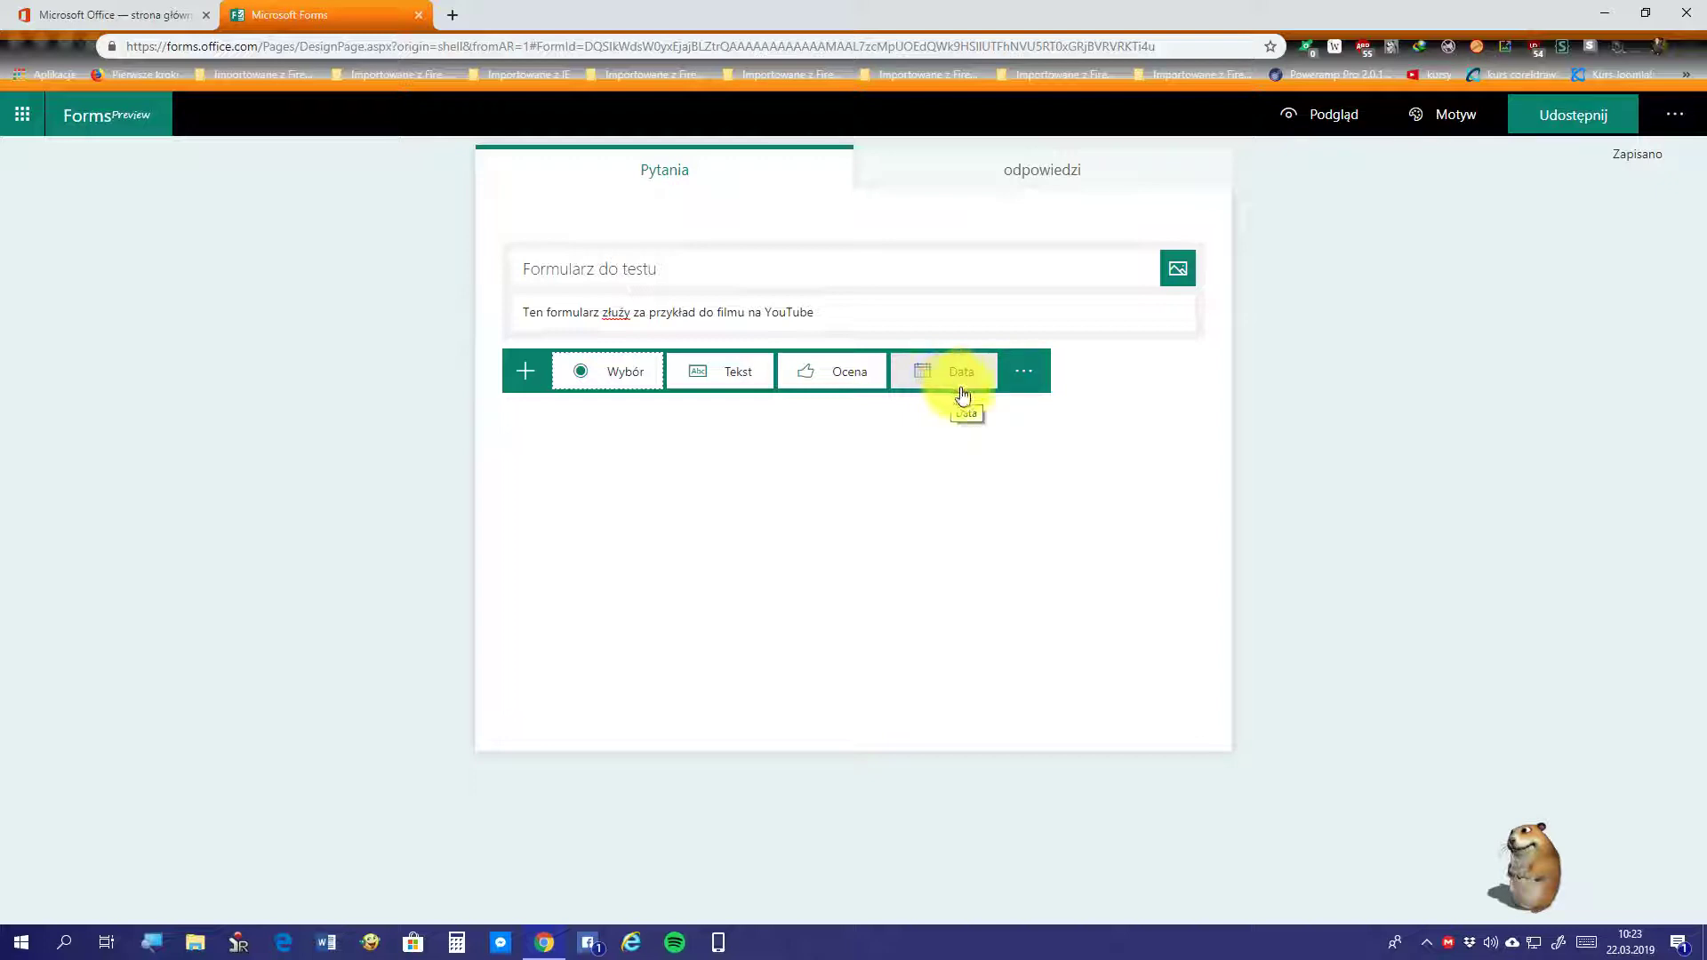
click(1025, 375)
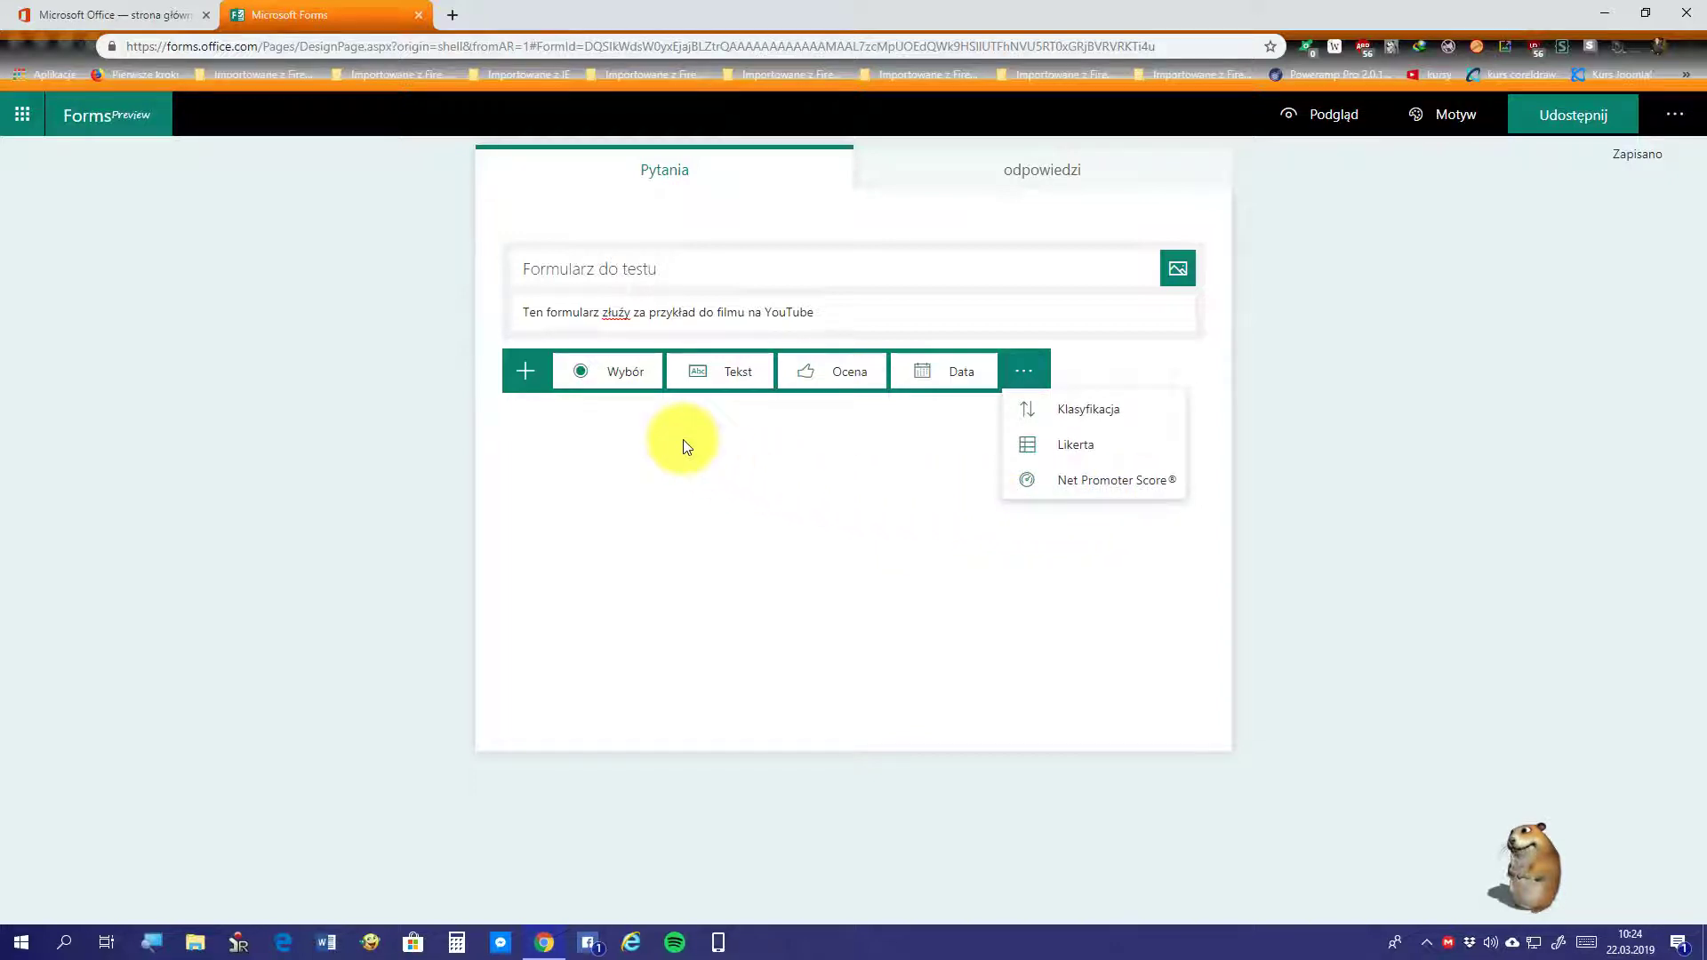
click(603, 380)
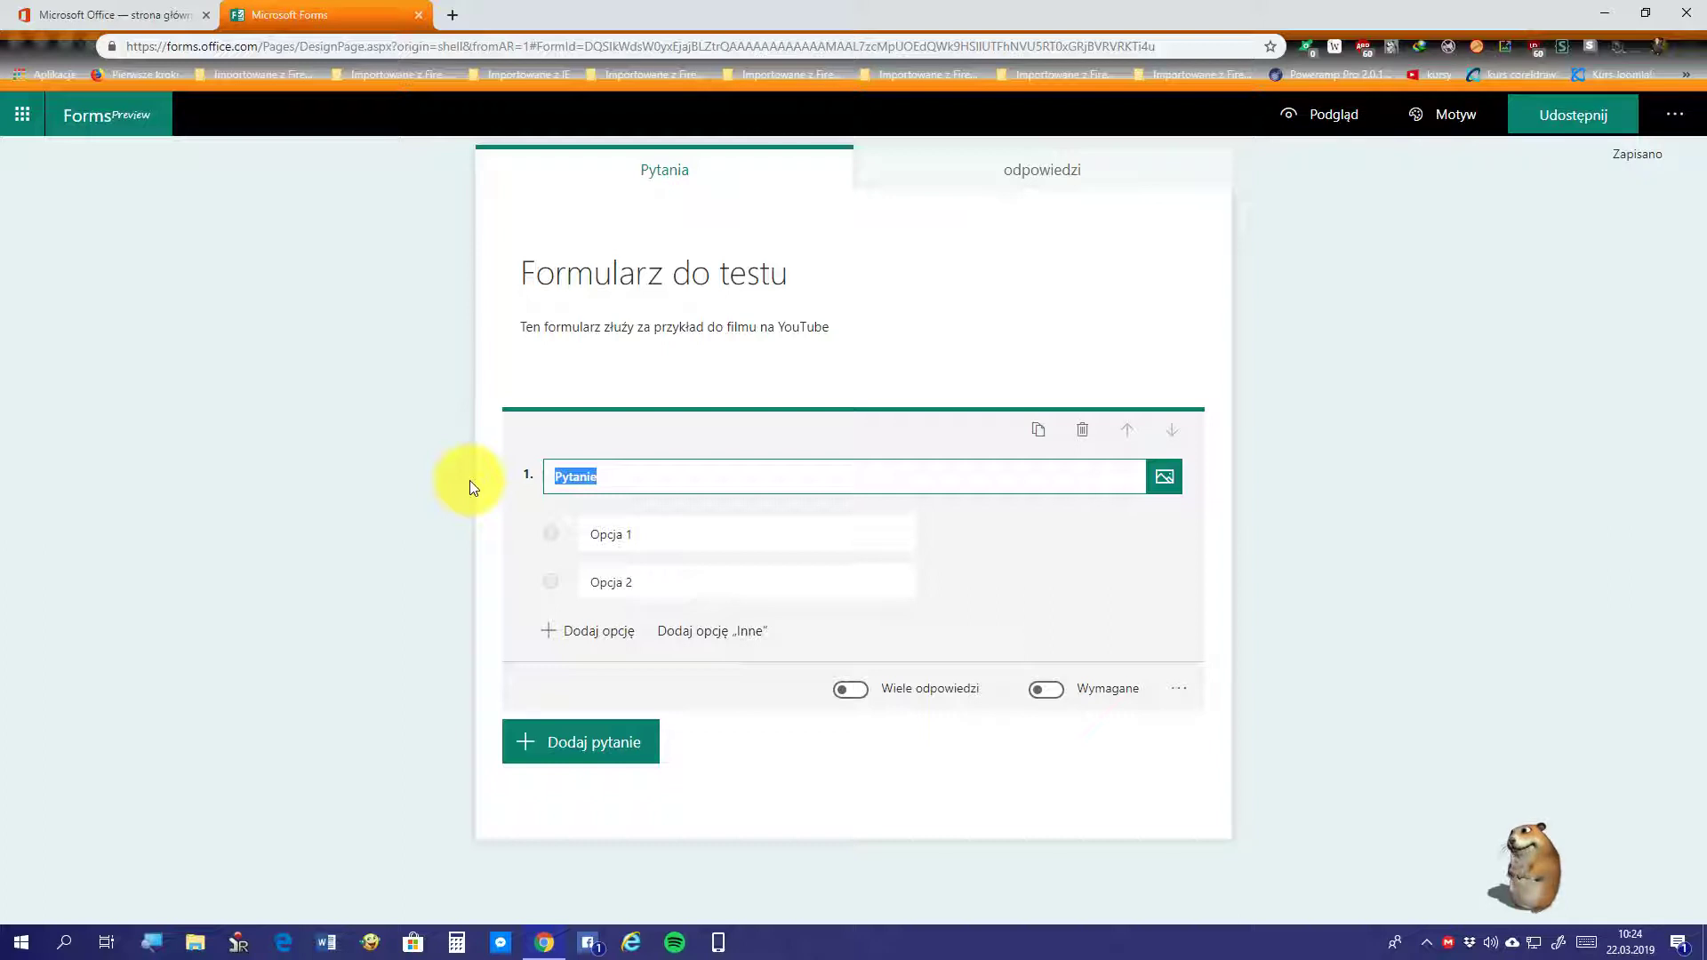
text(2*2+)
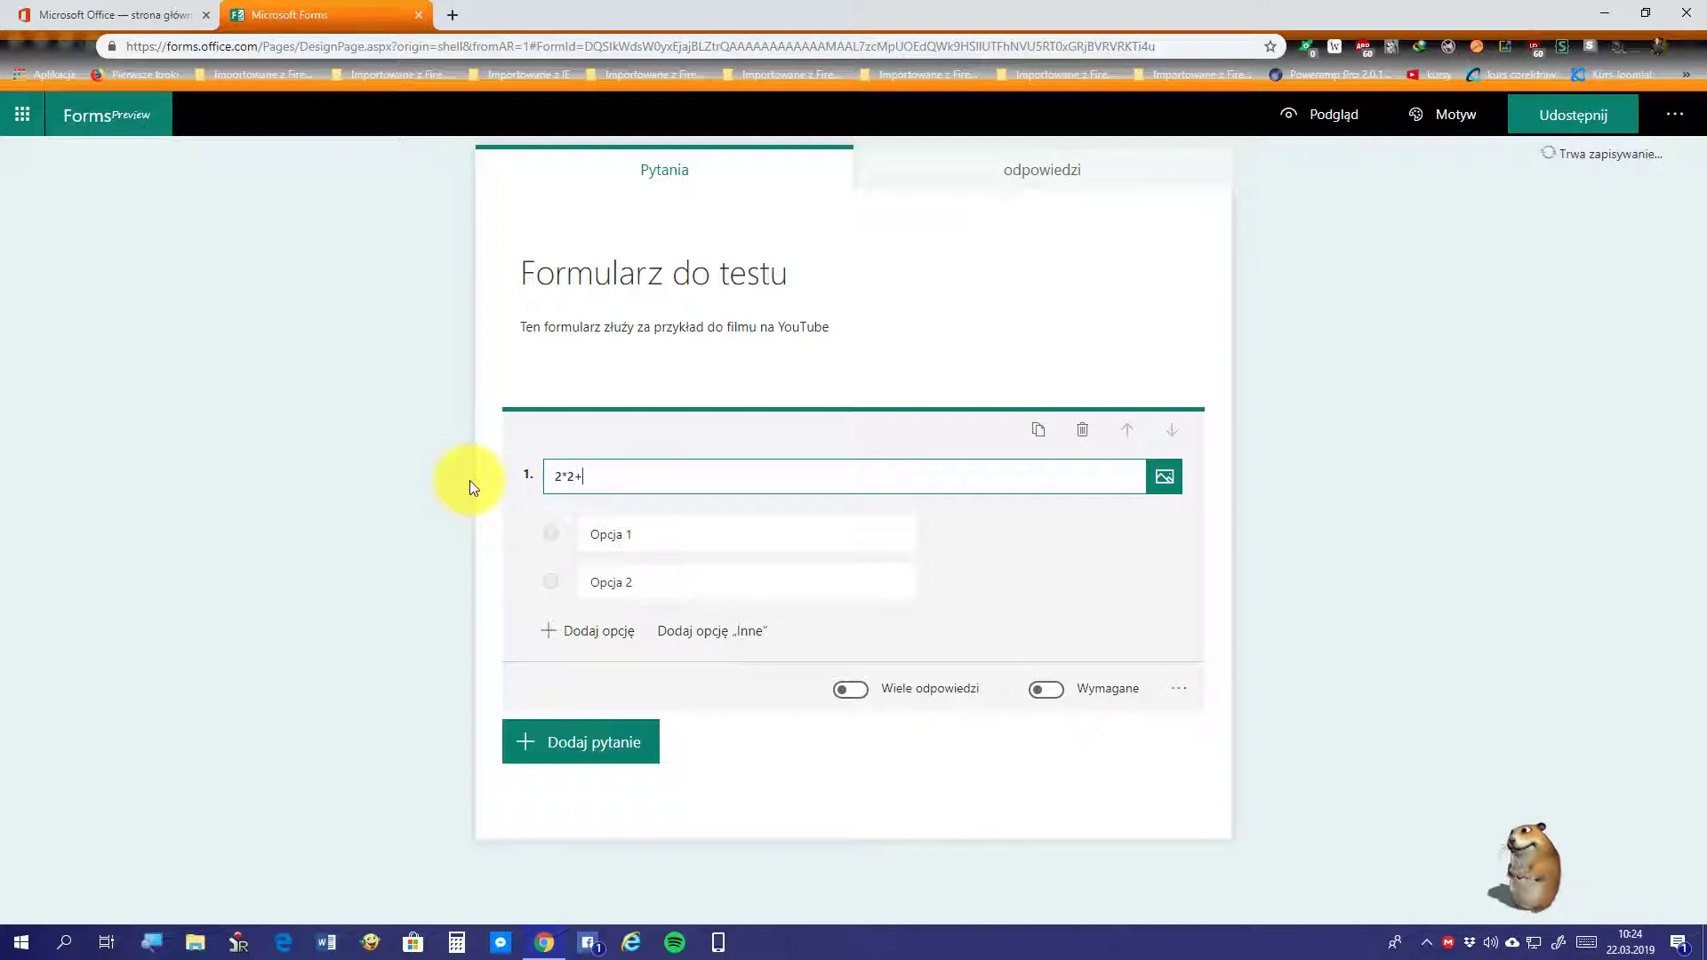
text(4)
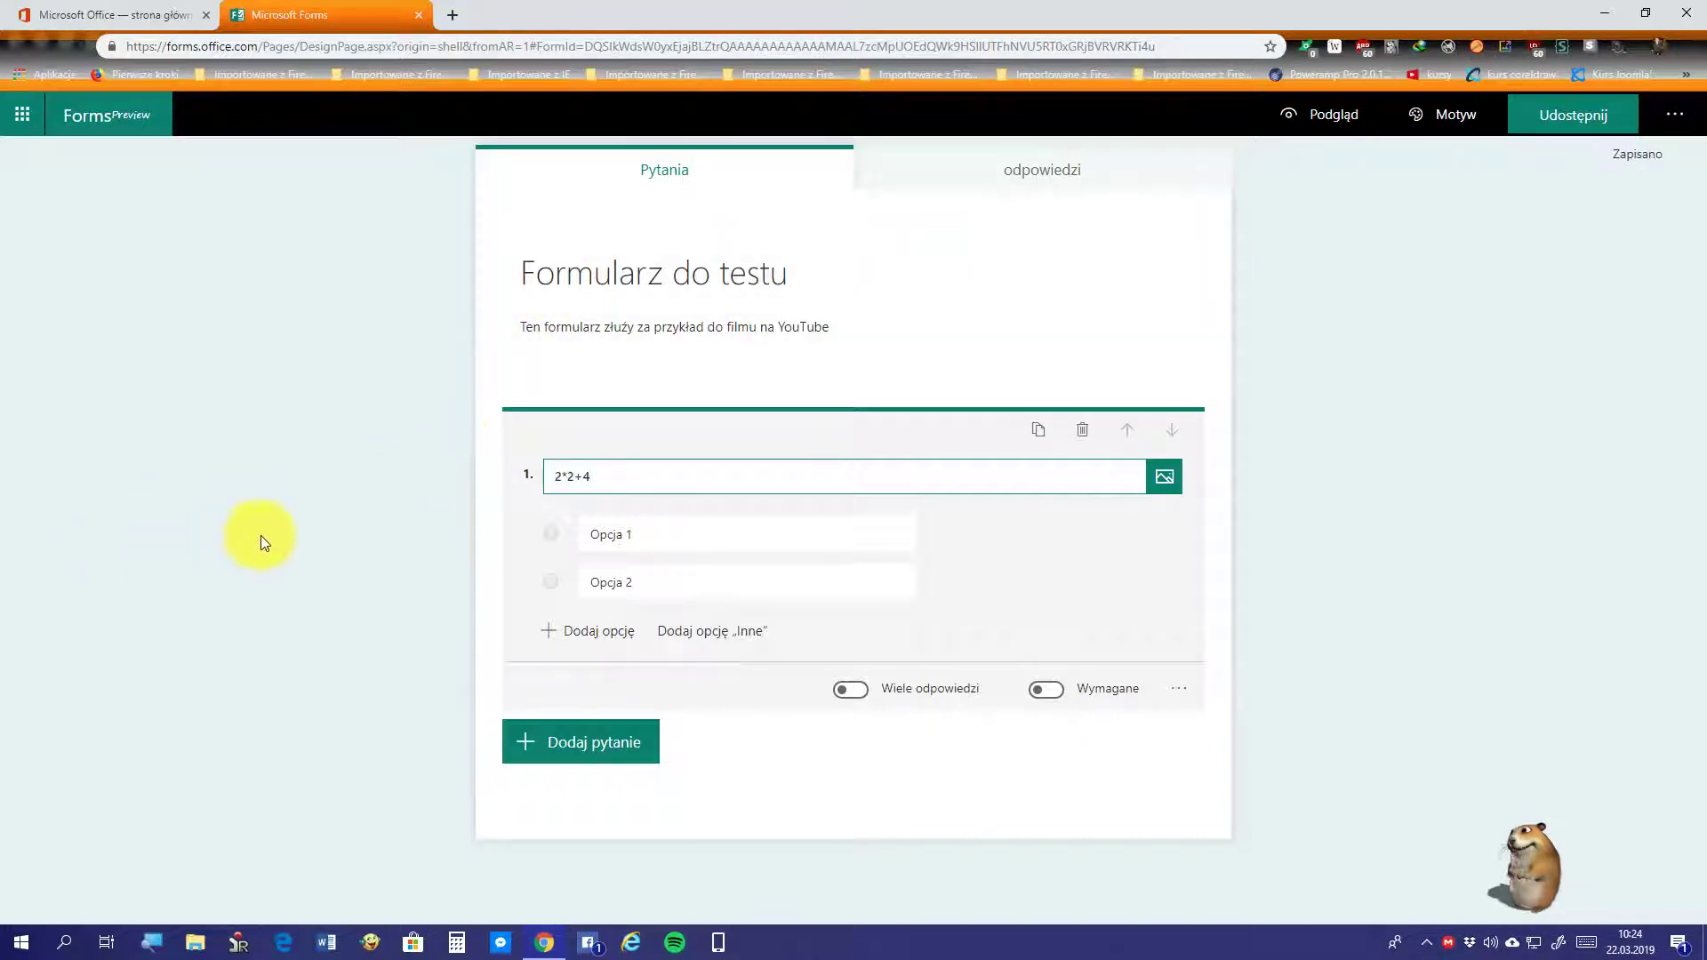
Step: Fill in the answers of the 2*2+4 question as 8 and 11, and add two more options, 50 and 6
click(631, 532)
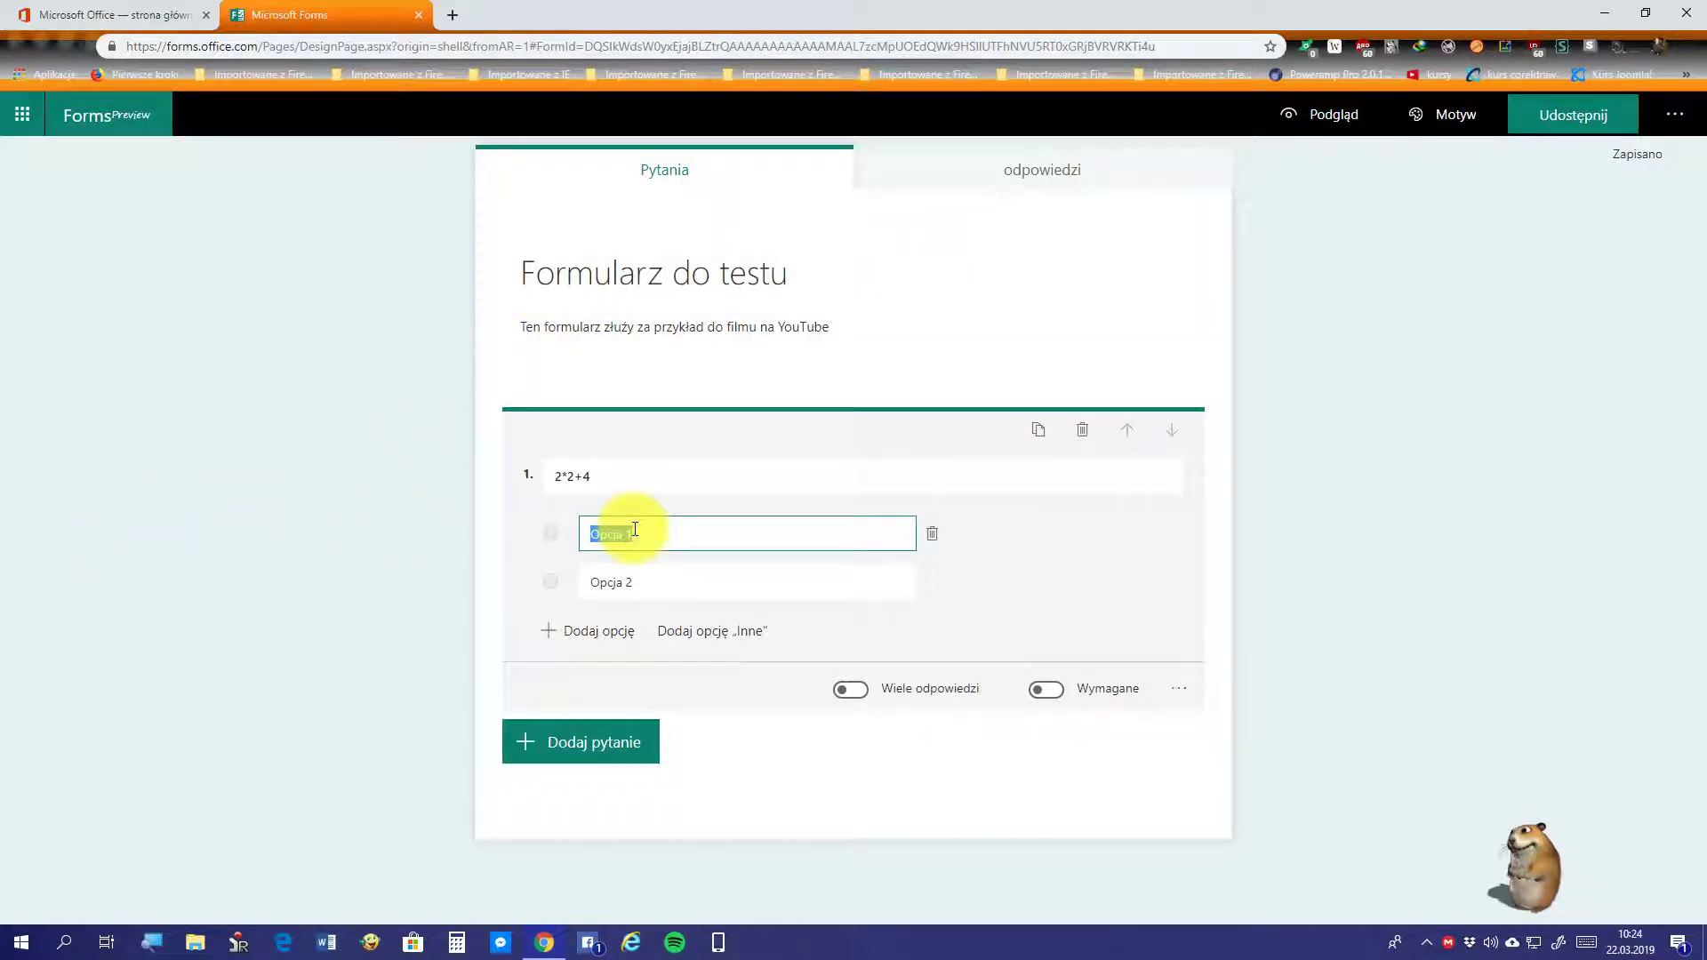
text(8)
click(655, 592)
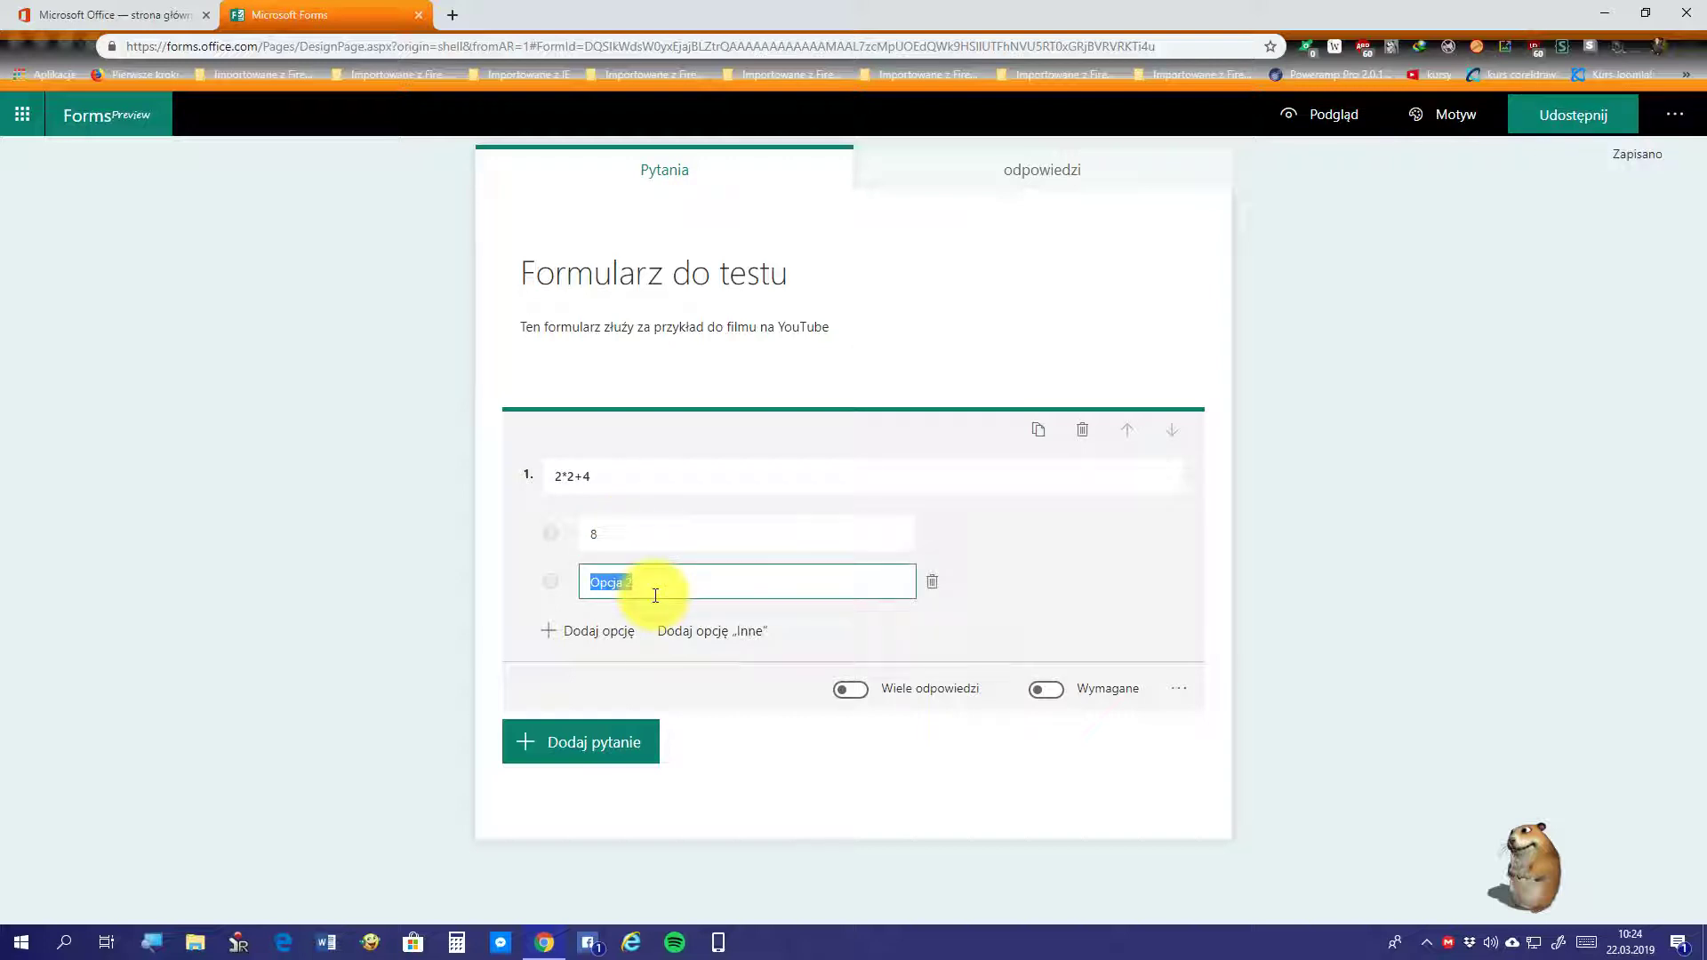
text(11)
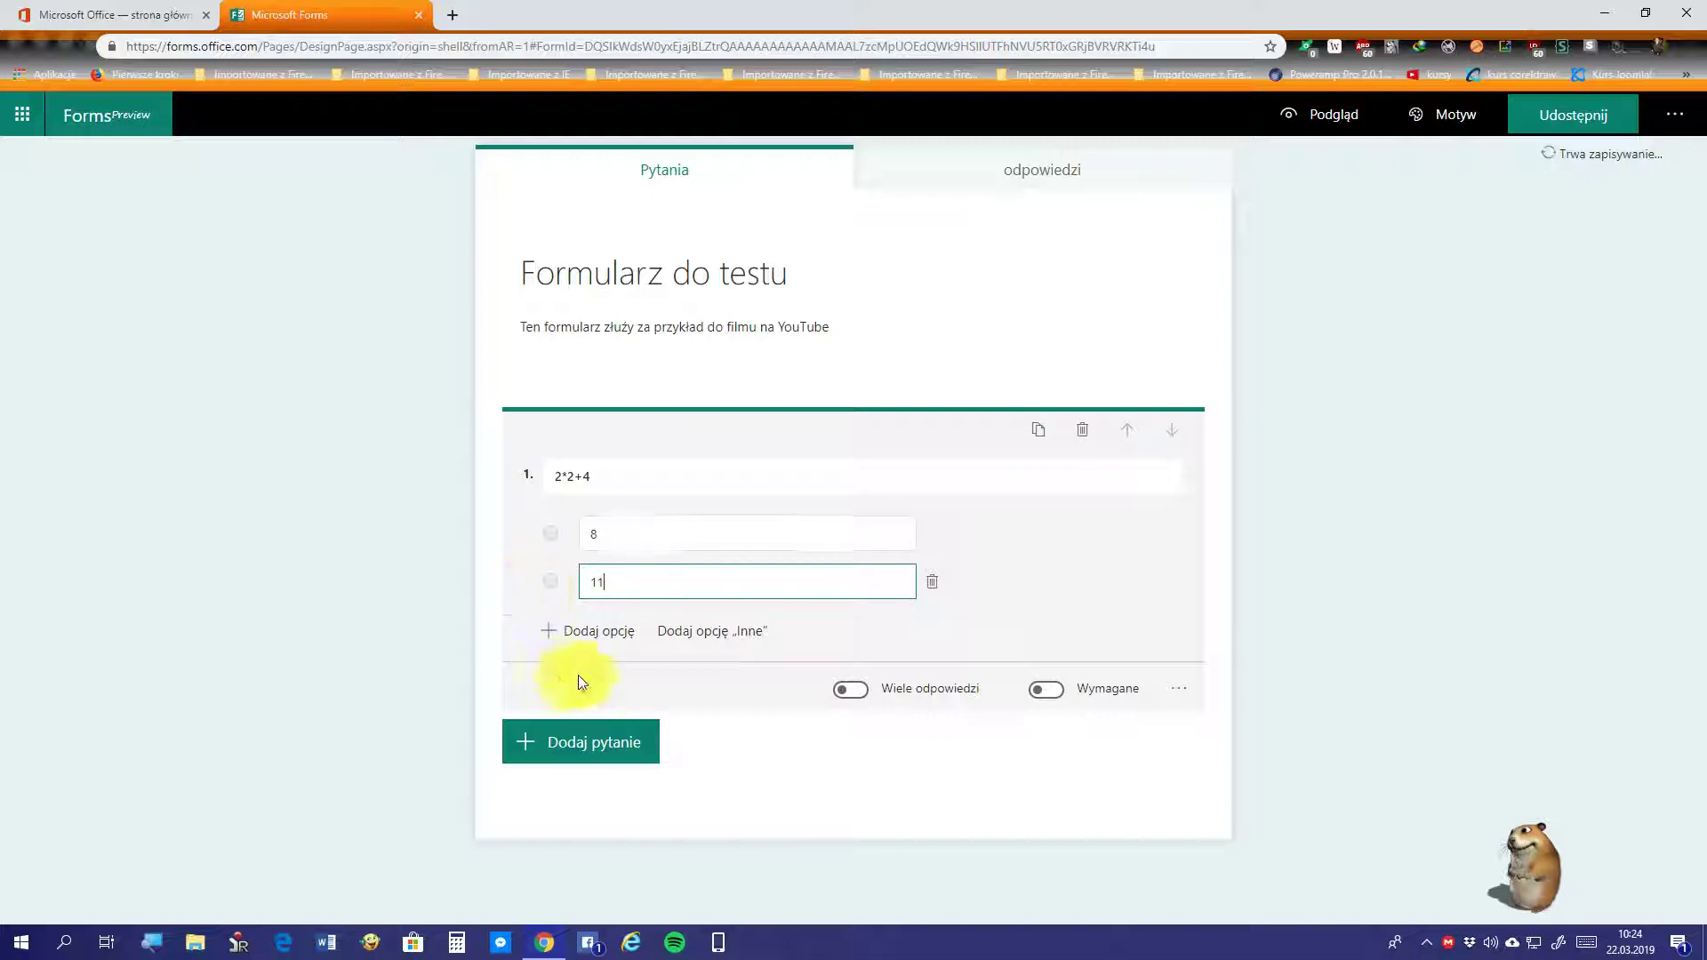
click(565, 637)
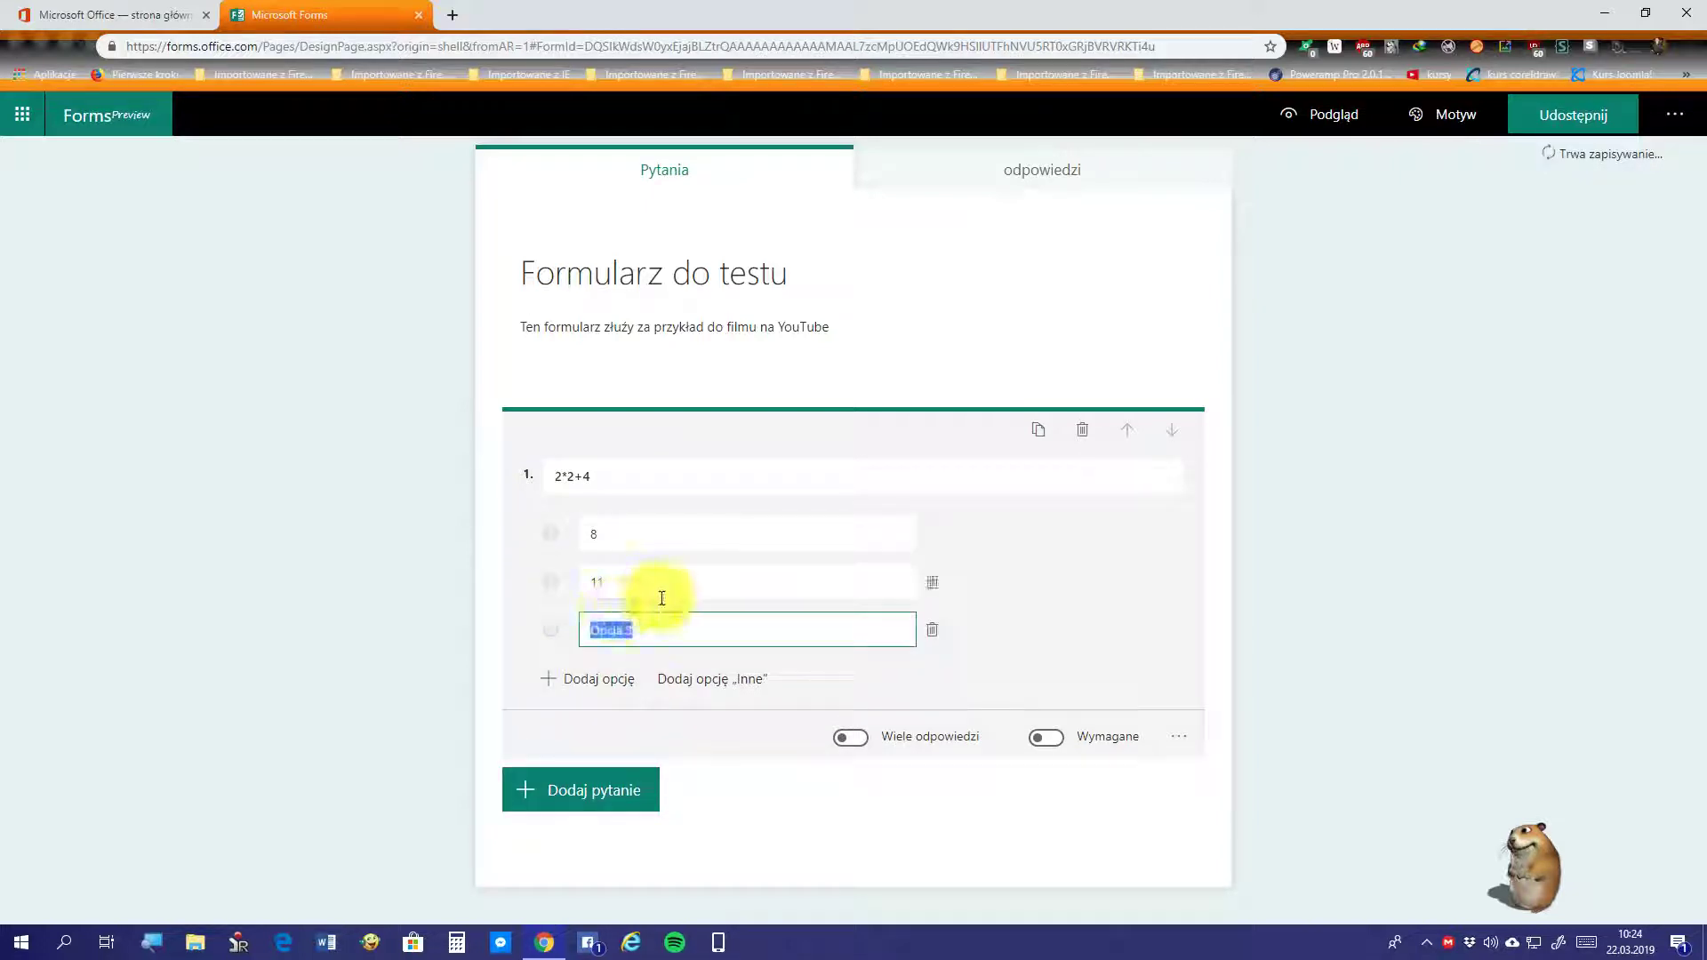
text(50)
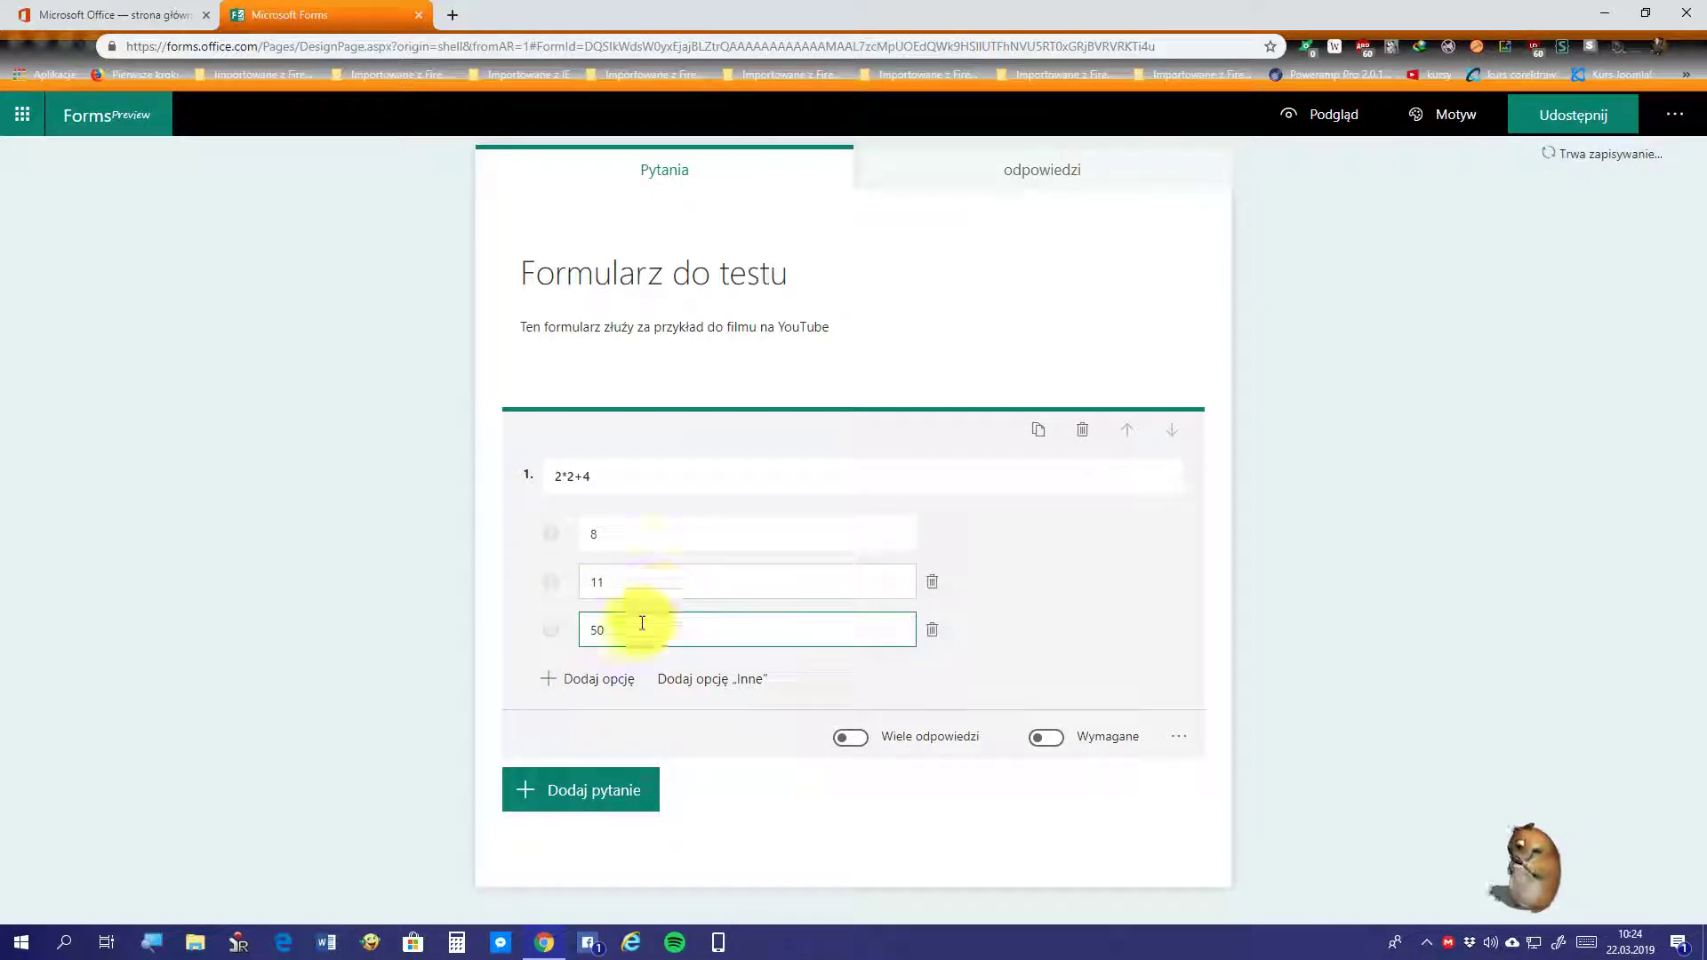
click(602, 678)
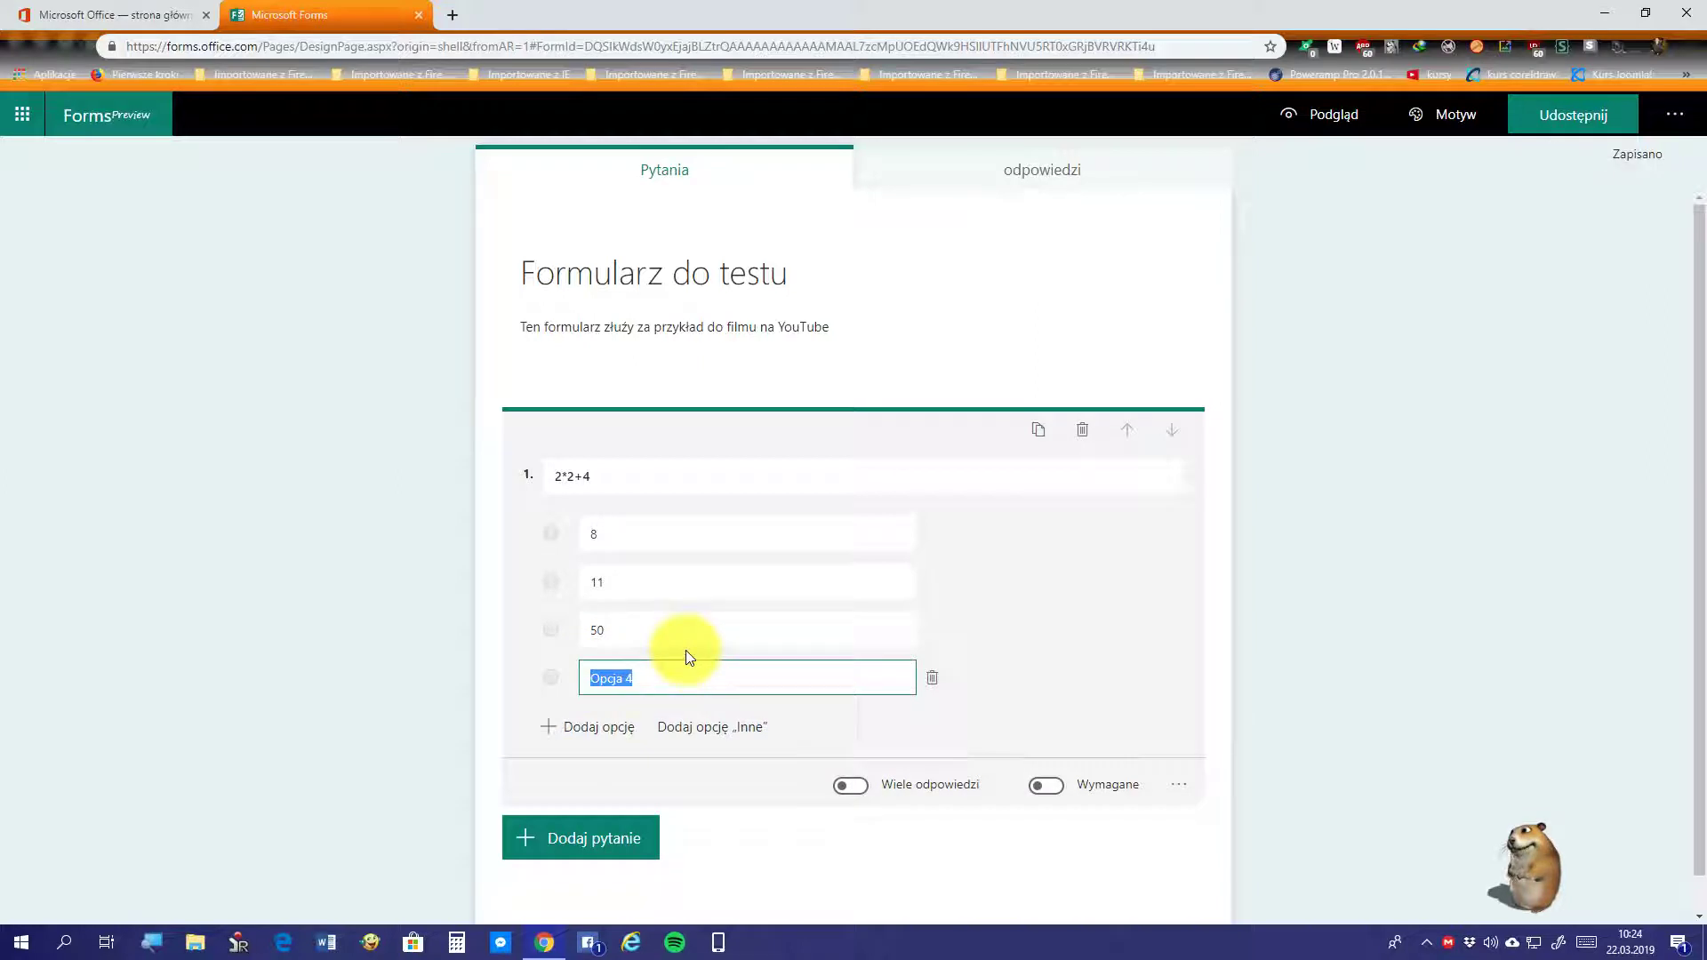
text(6)
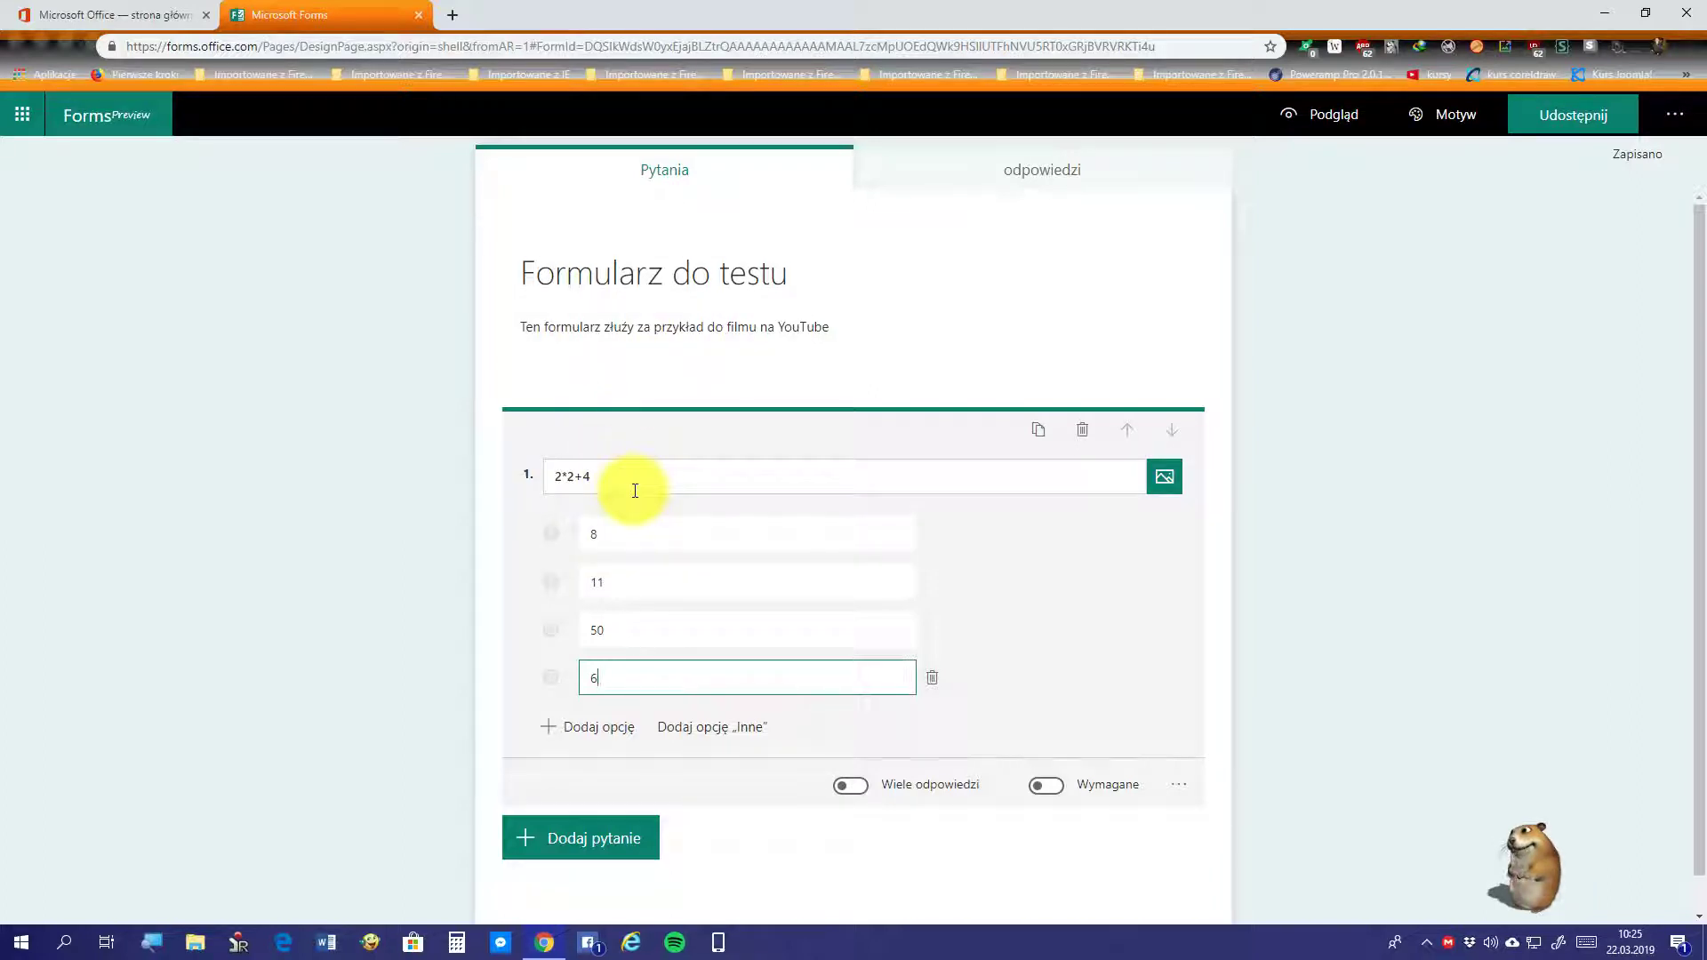
Step: Preview the form, try out several answers to the 2*2+4 question ending with 6, and return to editing
scroll(654, 623, down, 1)
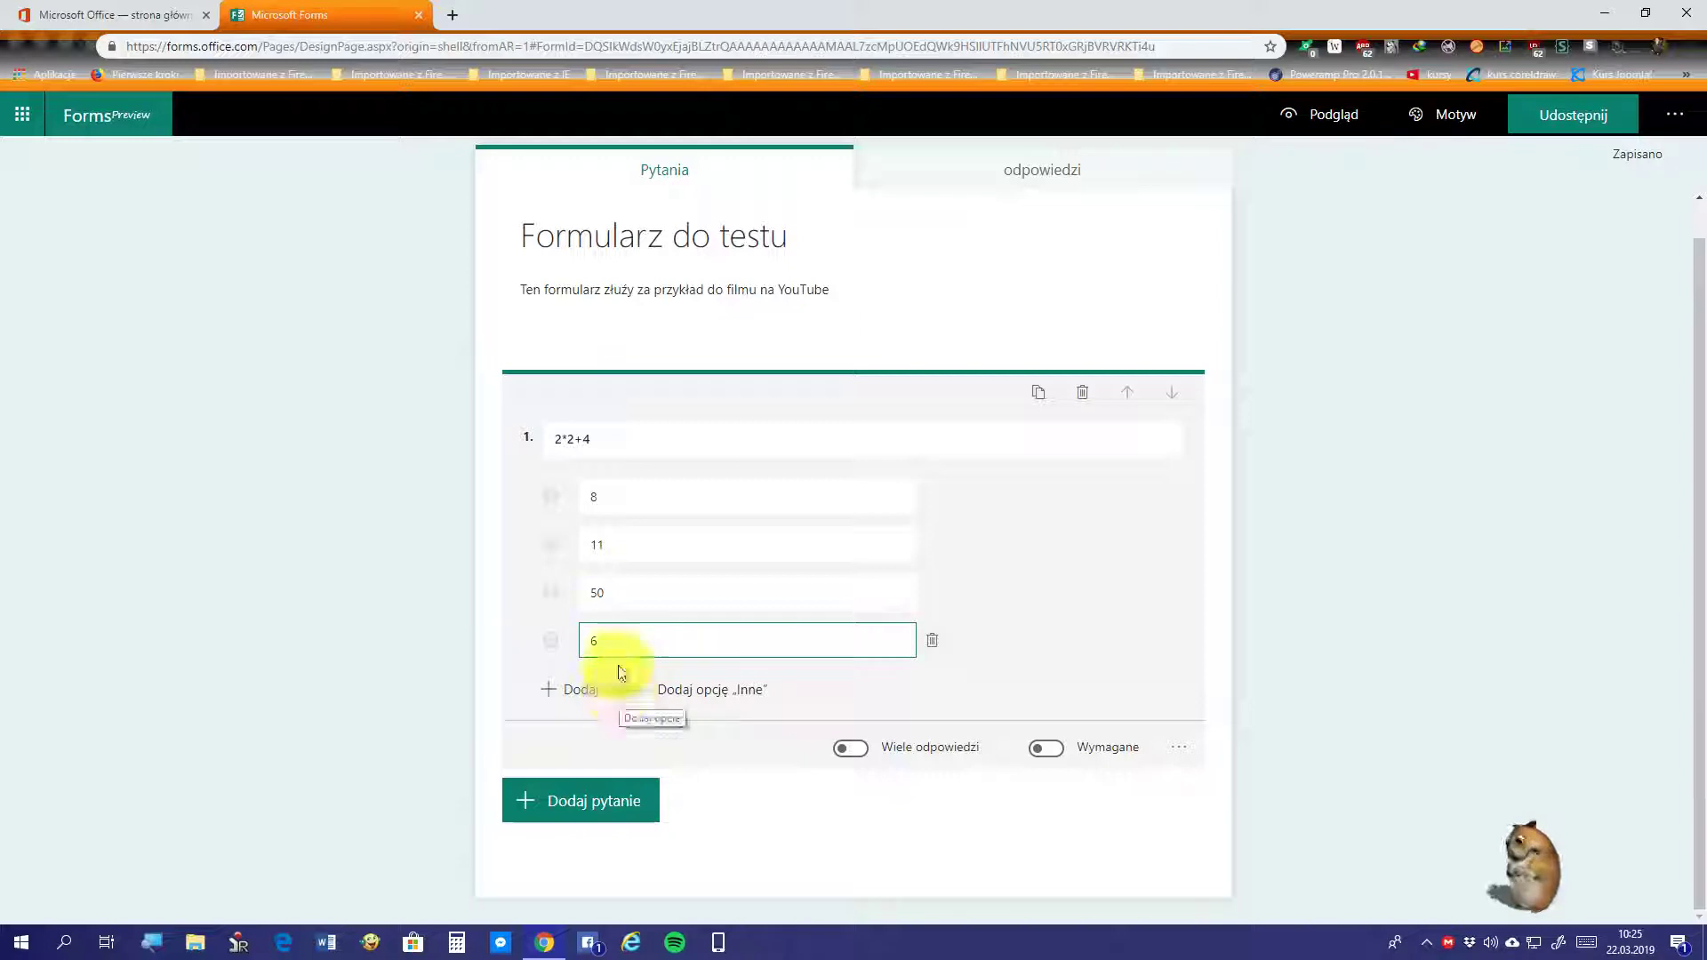
click(665, 498)
scroll(663, 480, up, 1)
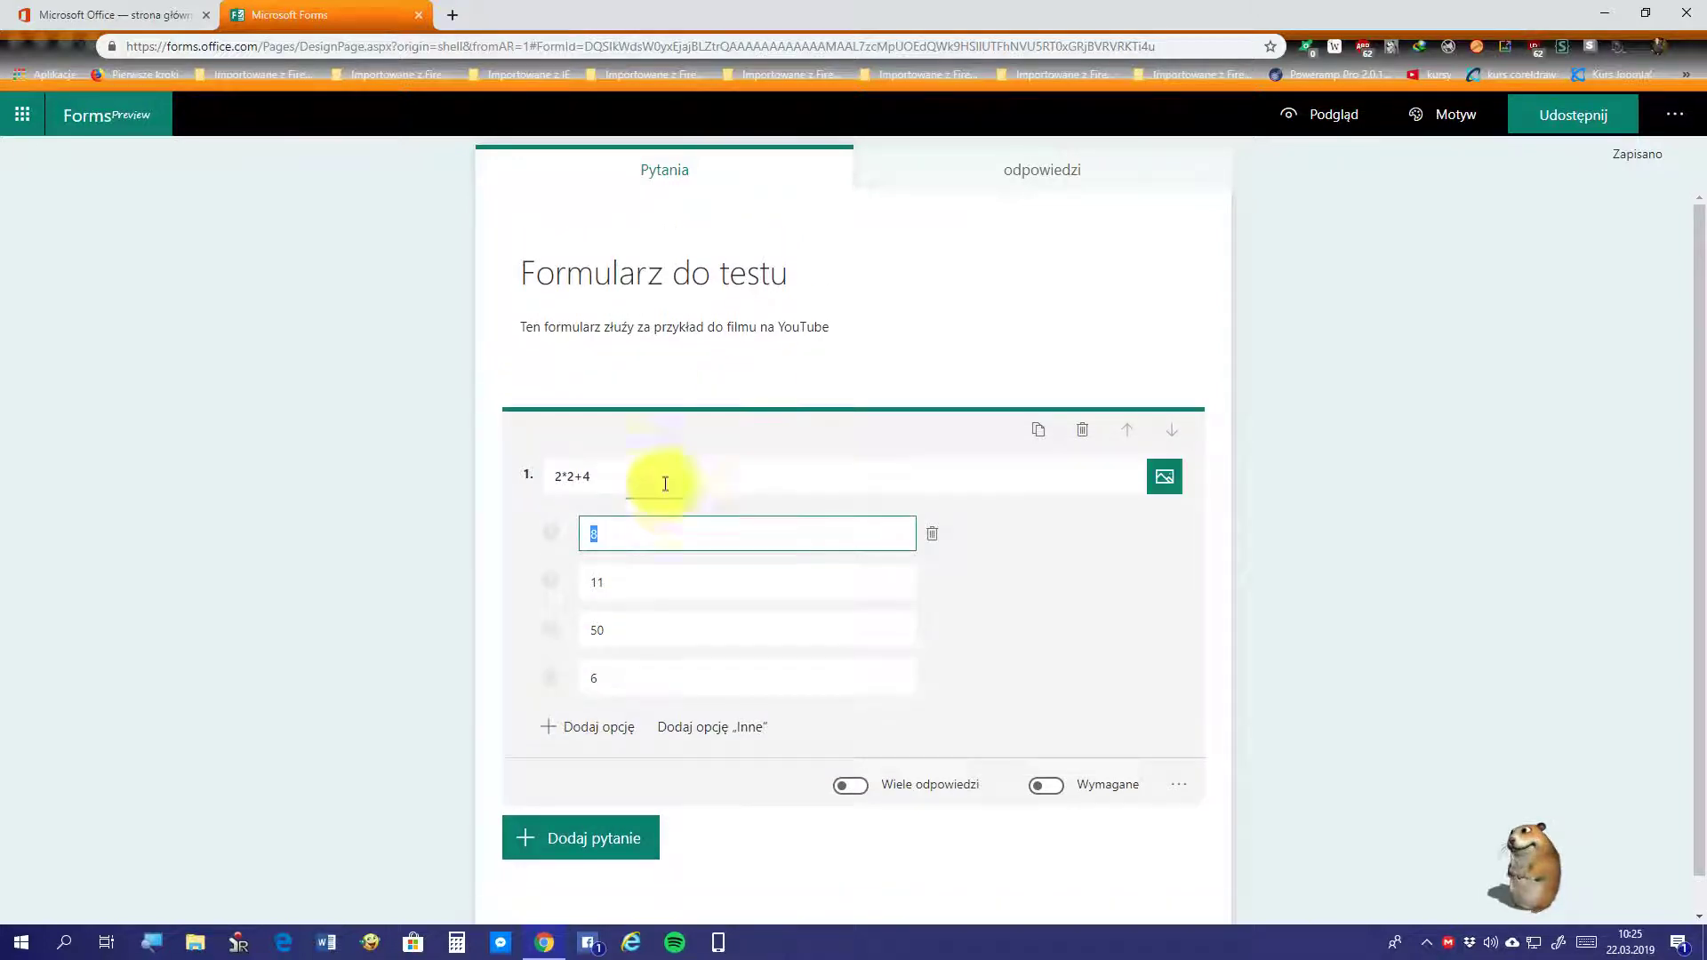
click(1299, 118)
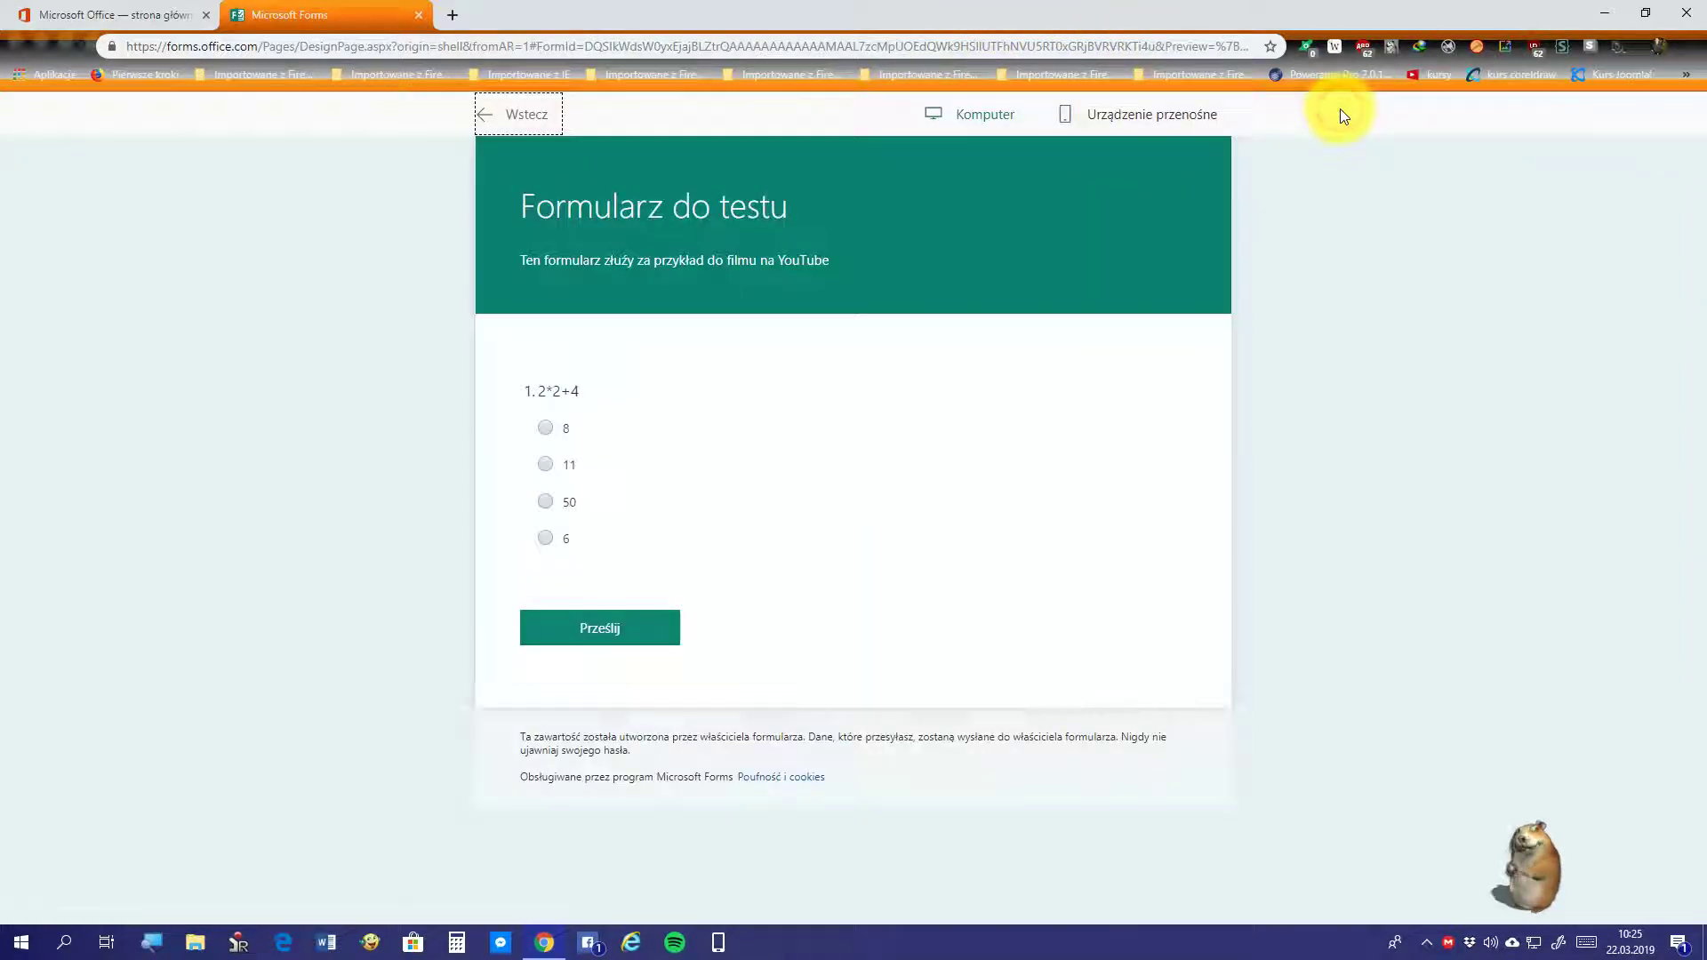
click(546, 428)
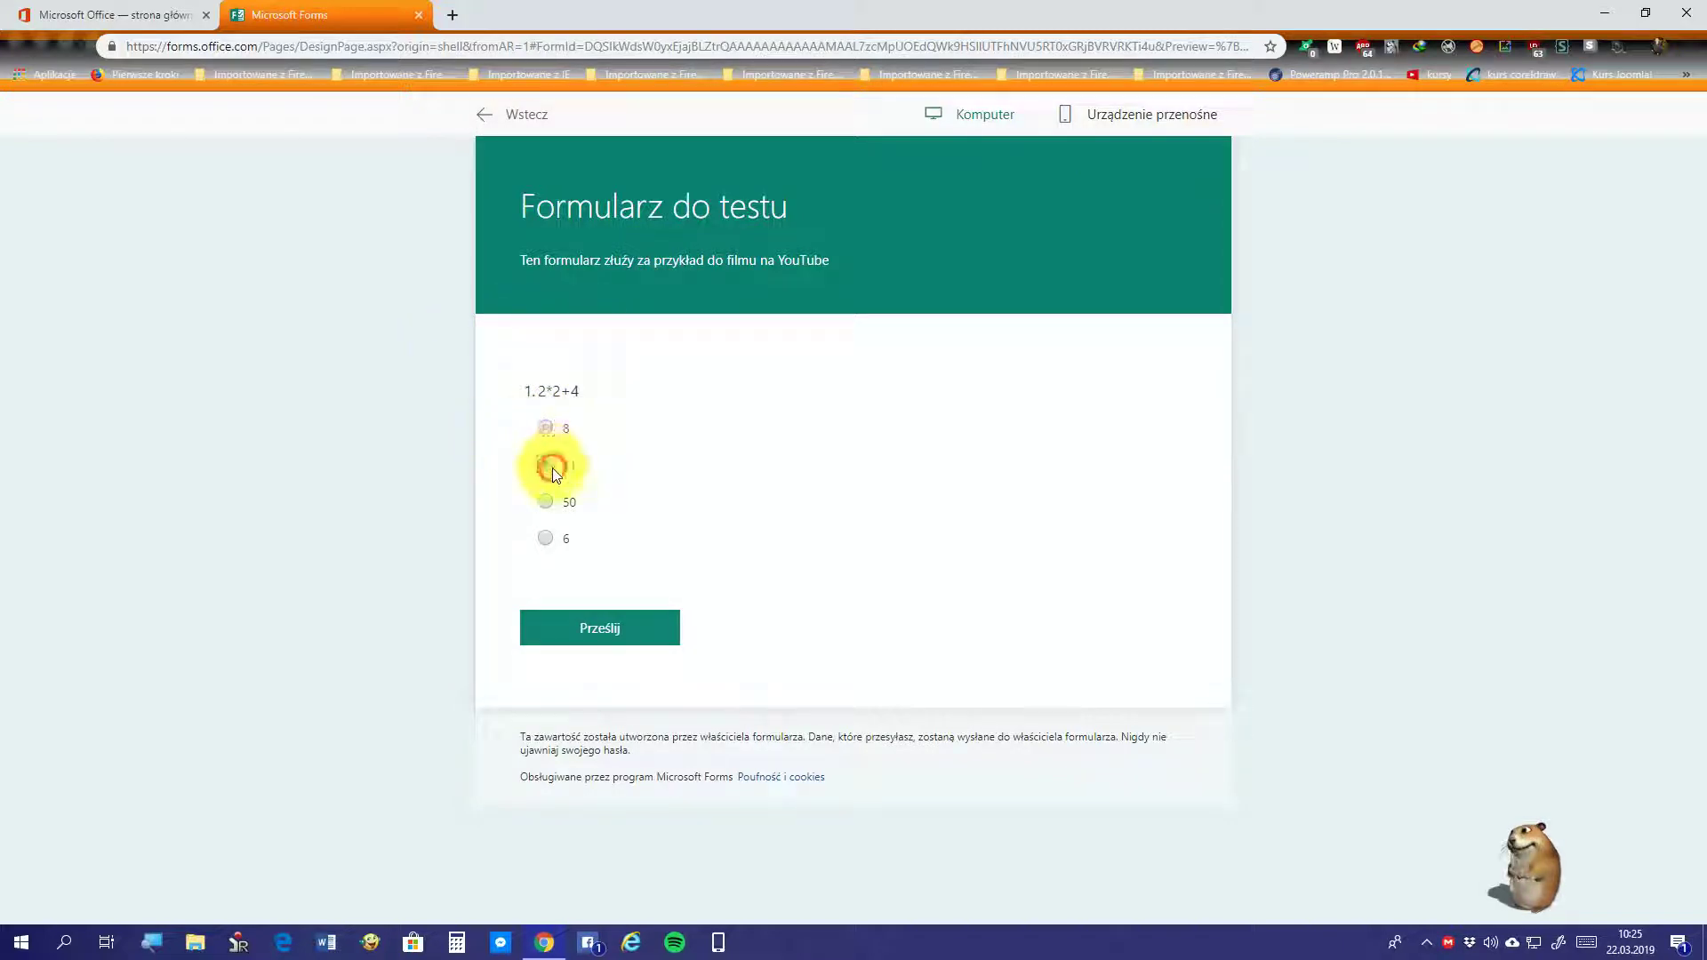
click(551, 500)
click(546, 542)
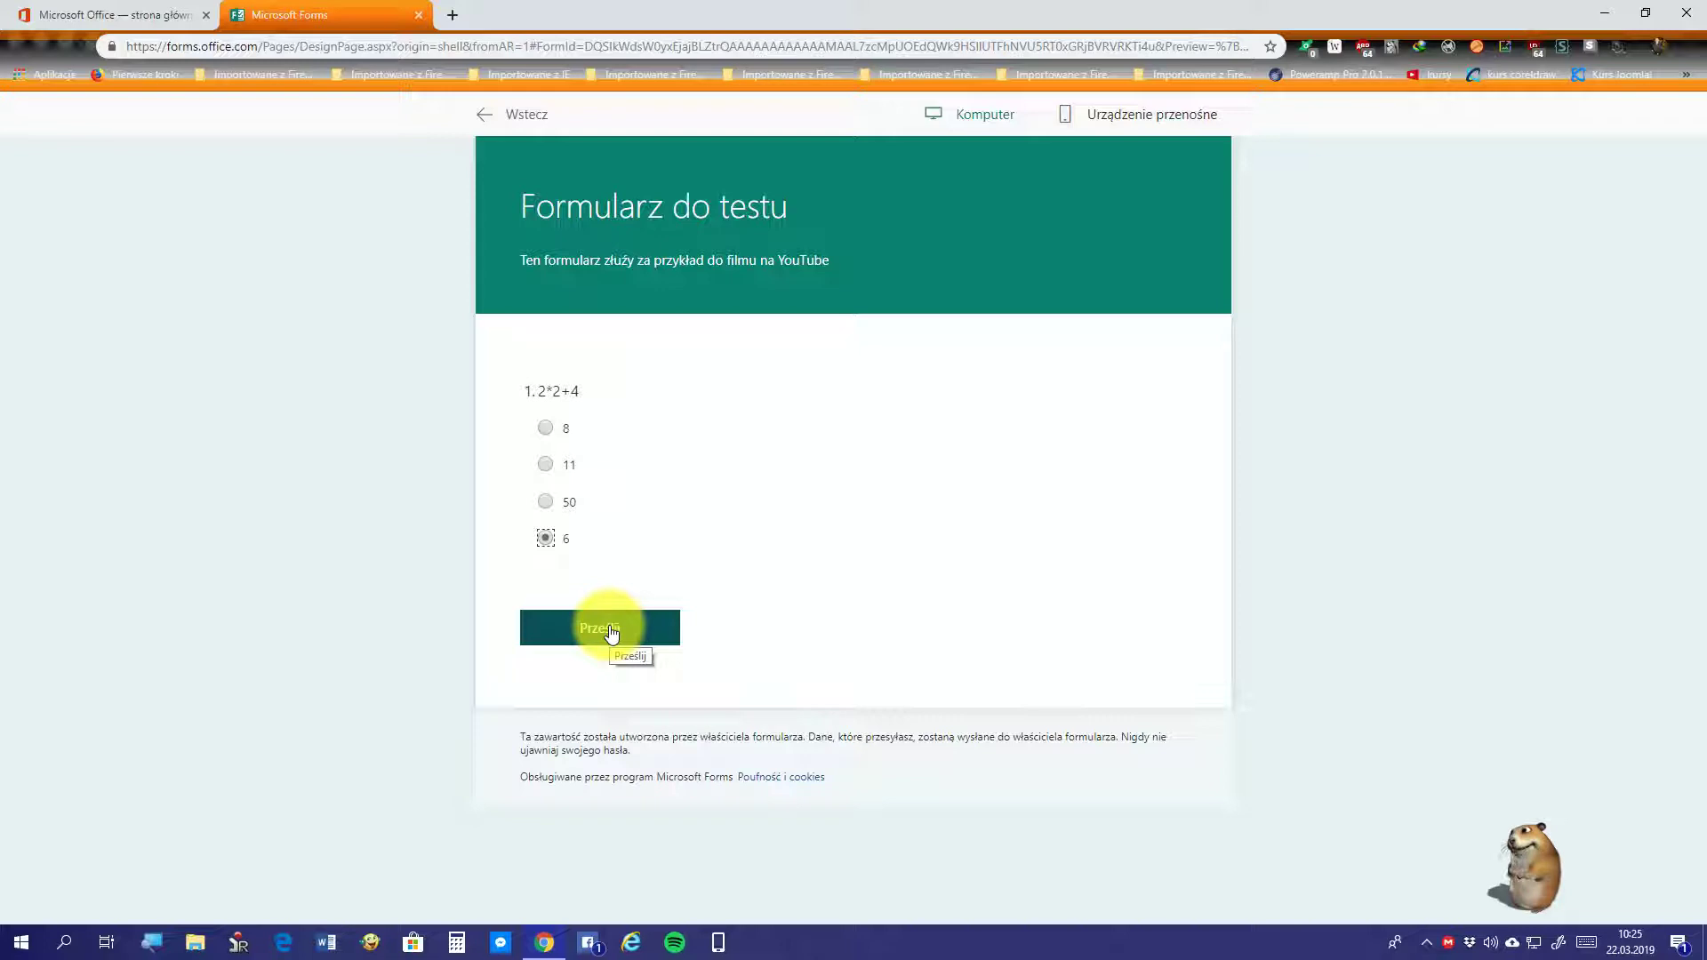
click(18, 50)
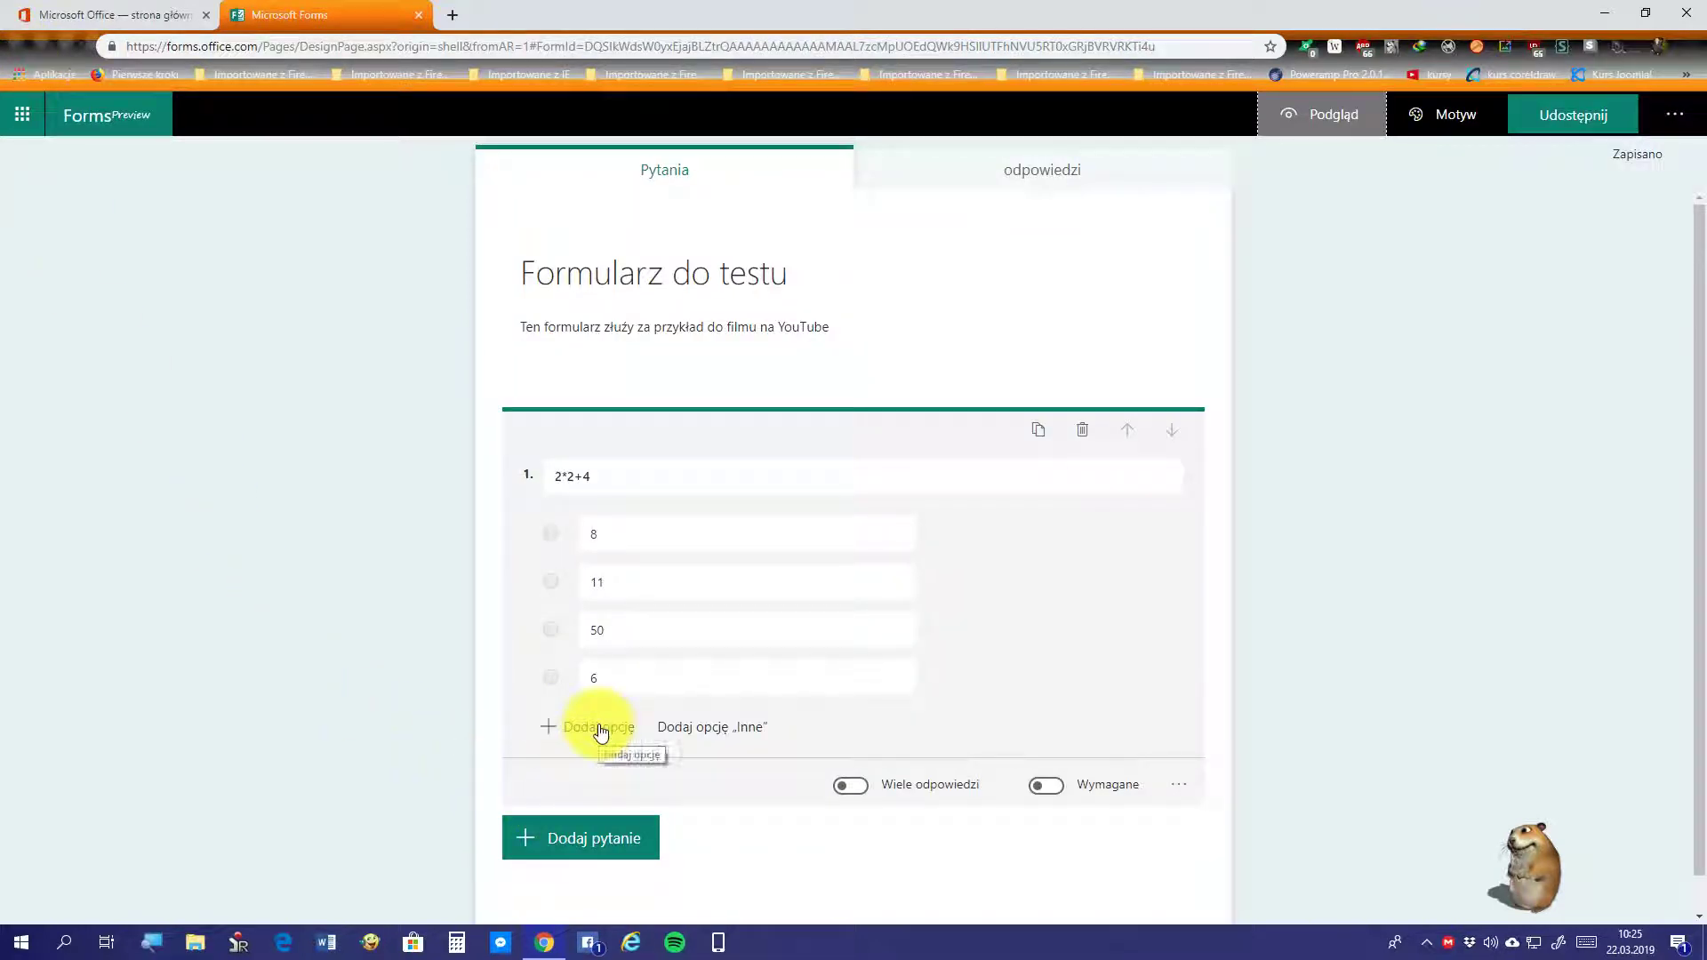
Step: Duplicate the 2*2+4 question and delete the copy
click(1041, 433)
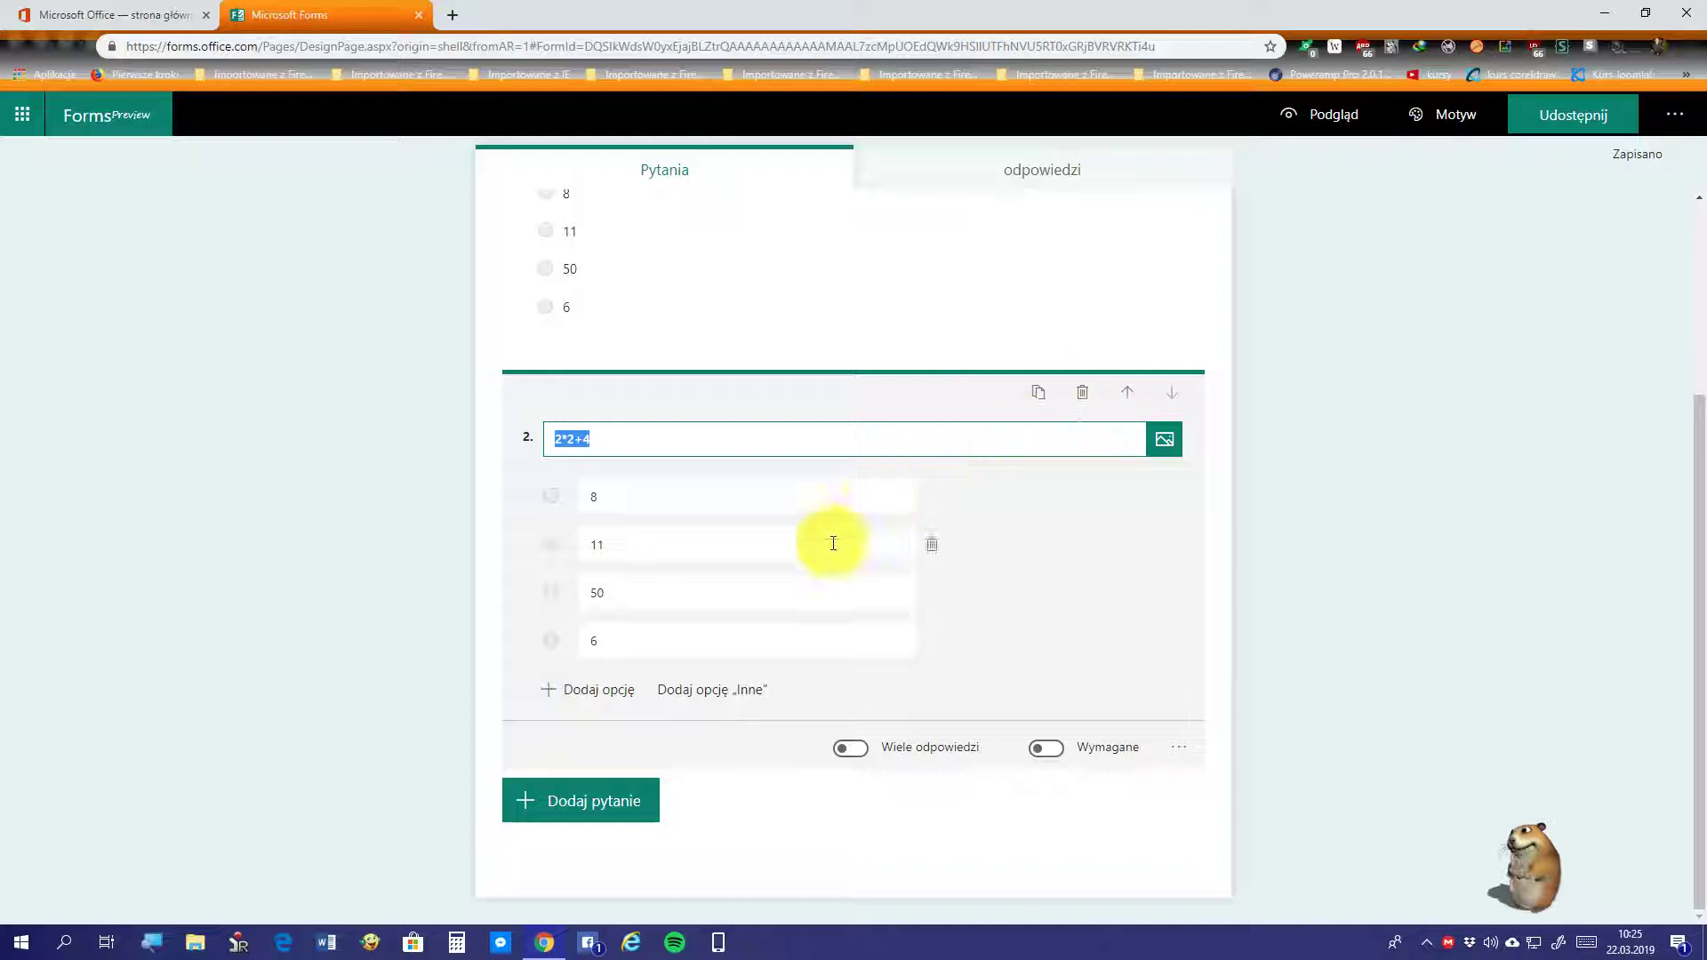
click(1133, 400)
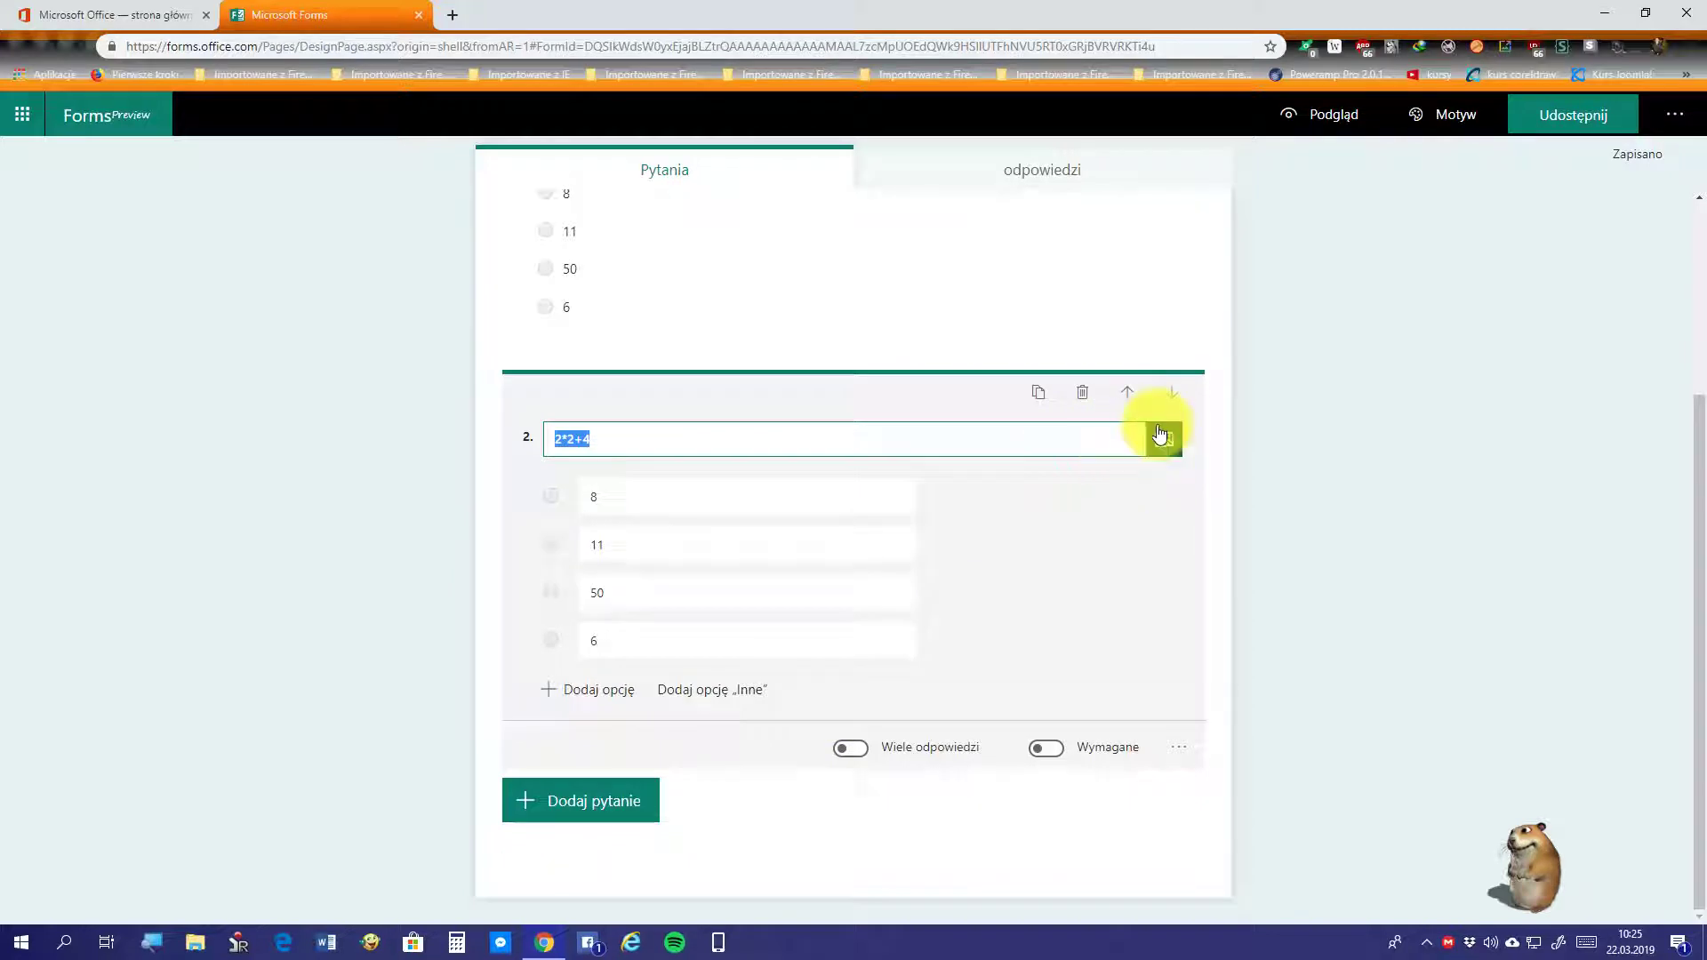
click(1081, 402)
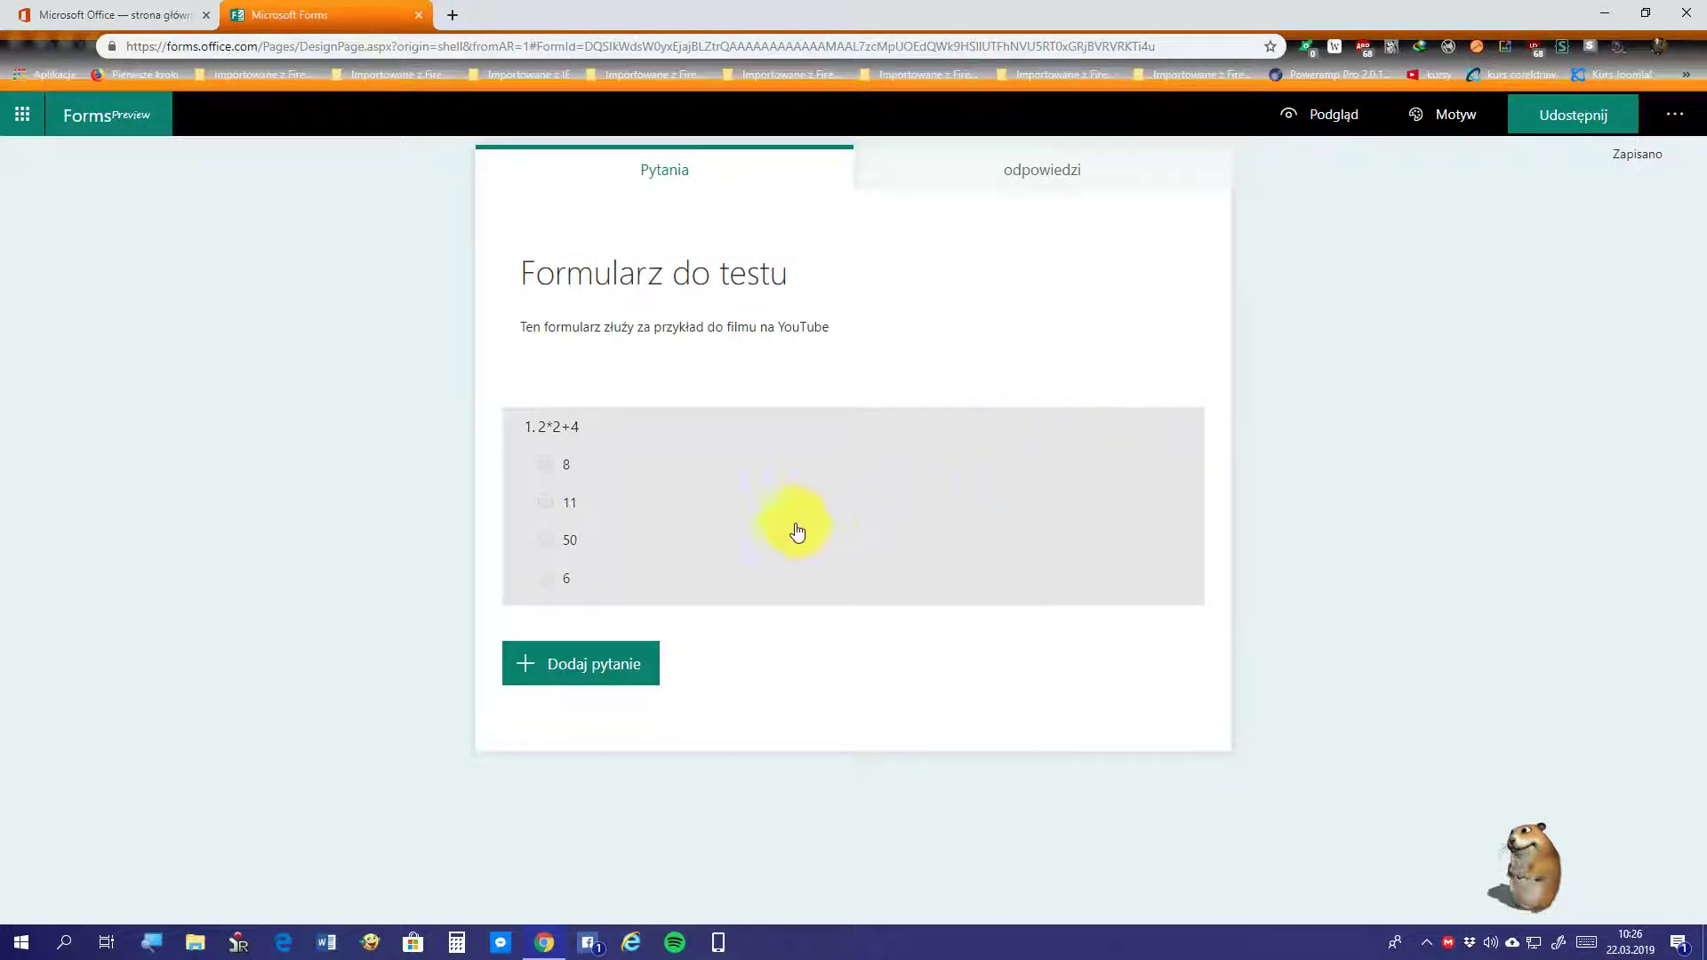
Step: Add a text (Tekst) question below the choice question with the wording "Co to jest skala Likerta?"
click(626, 680)
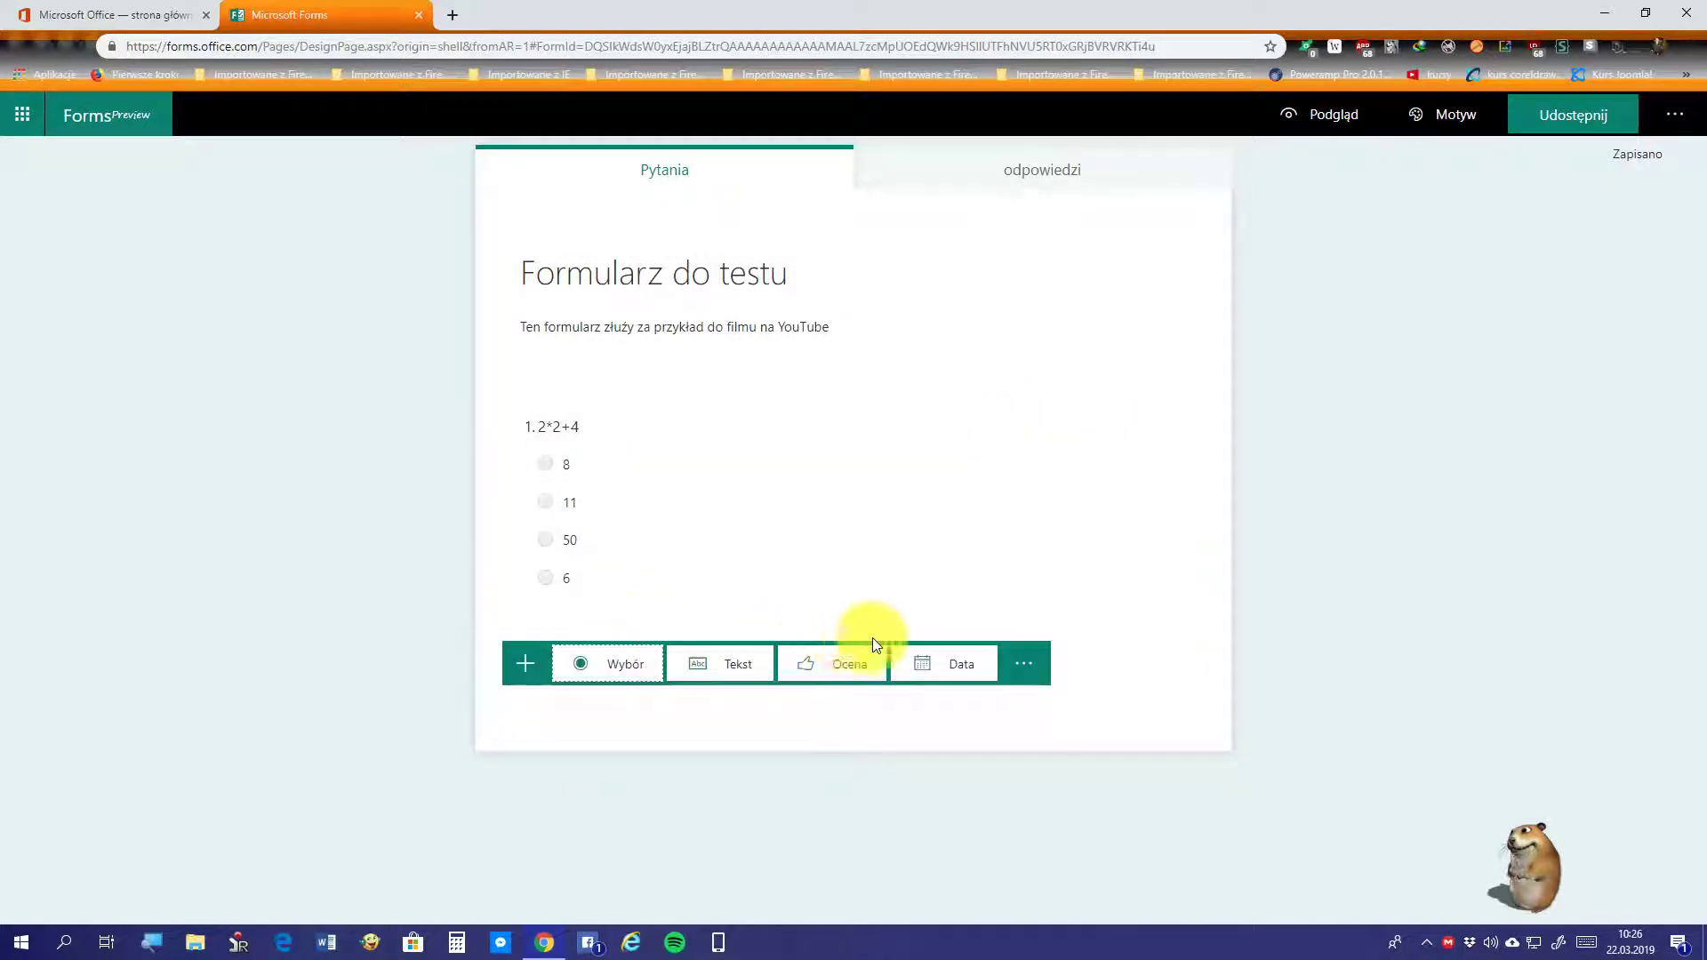
click(724, 668)
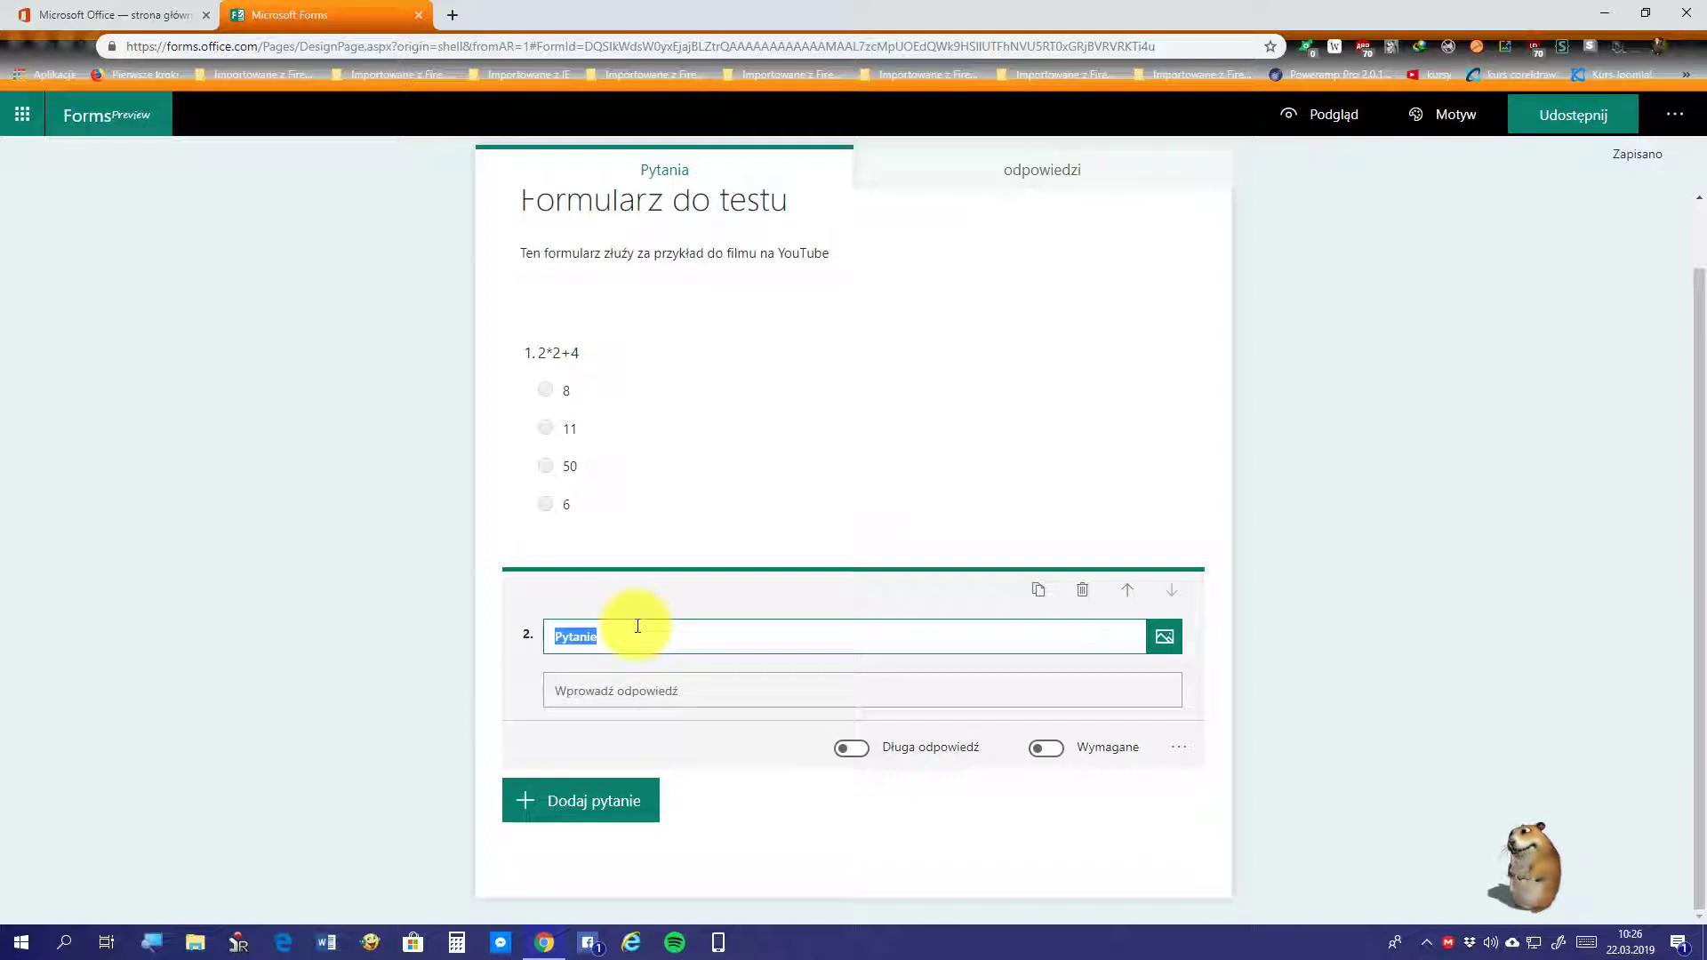
text(C)
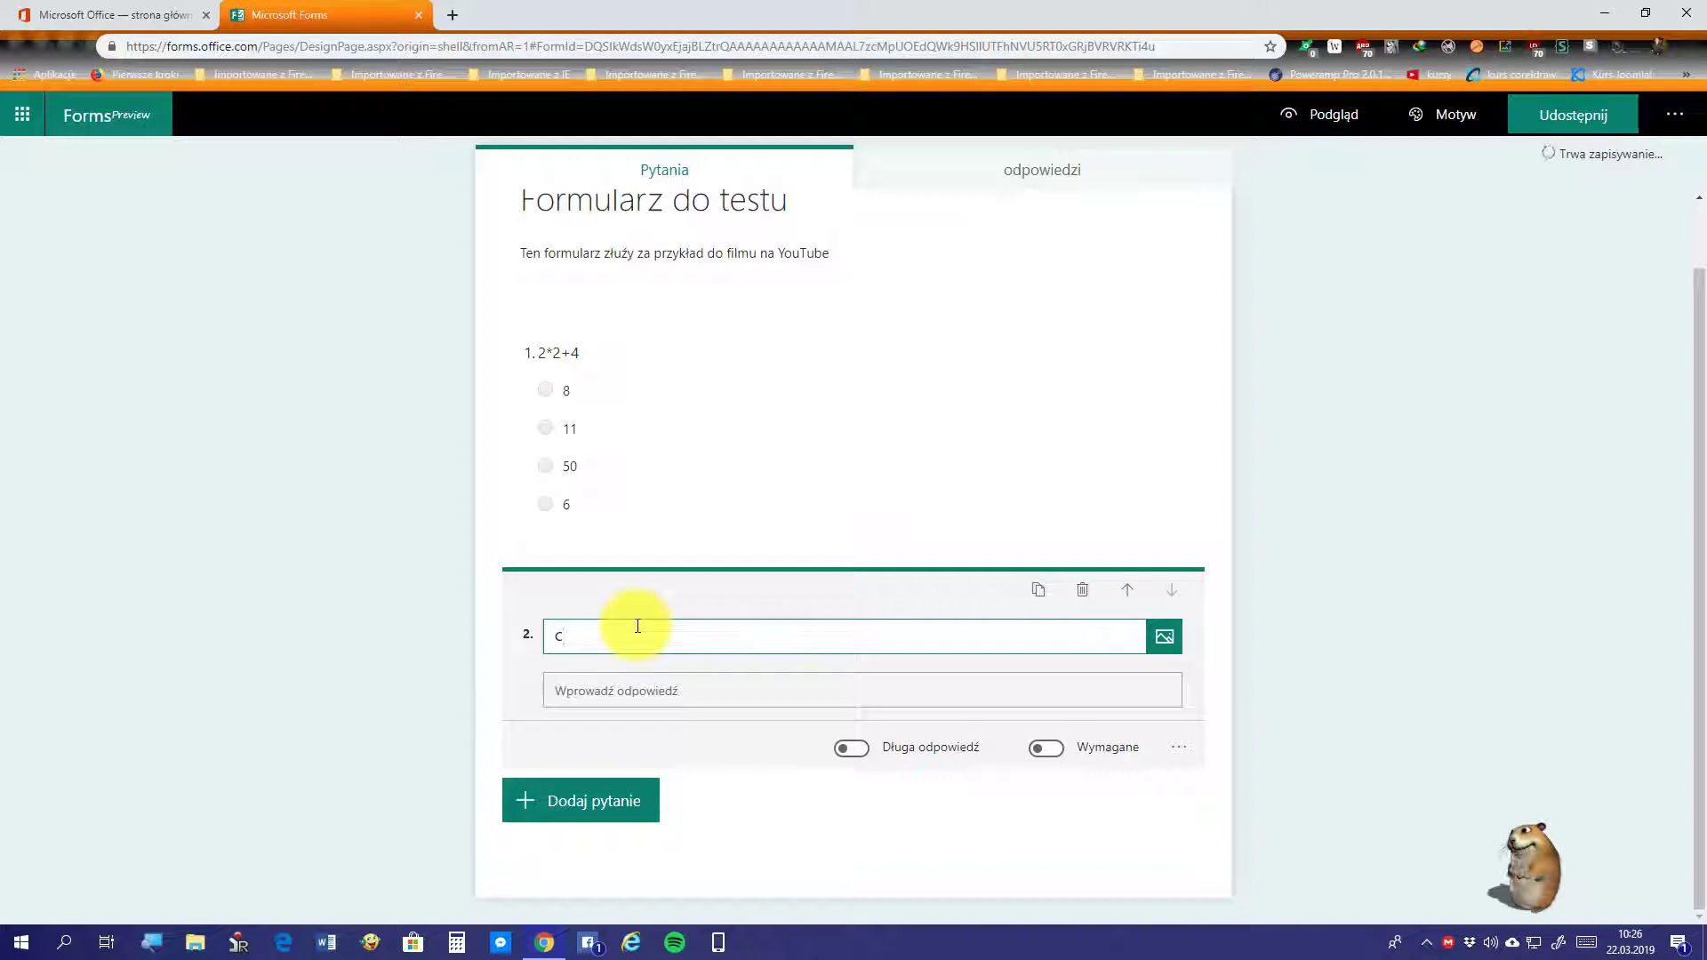
text(o to jest )
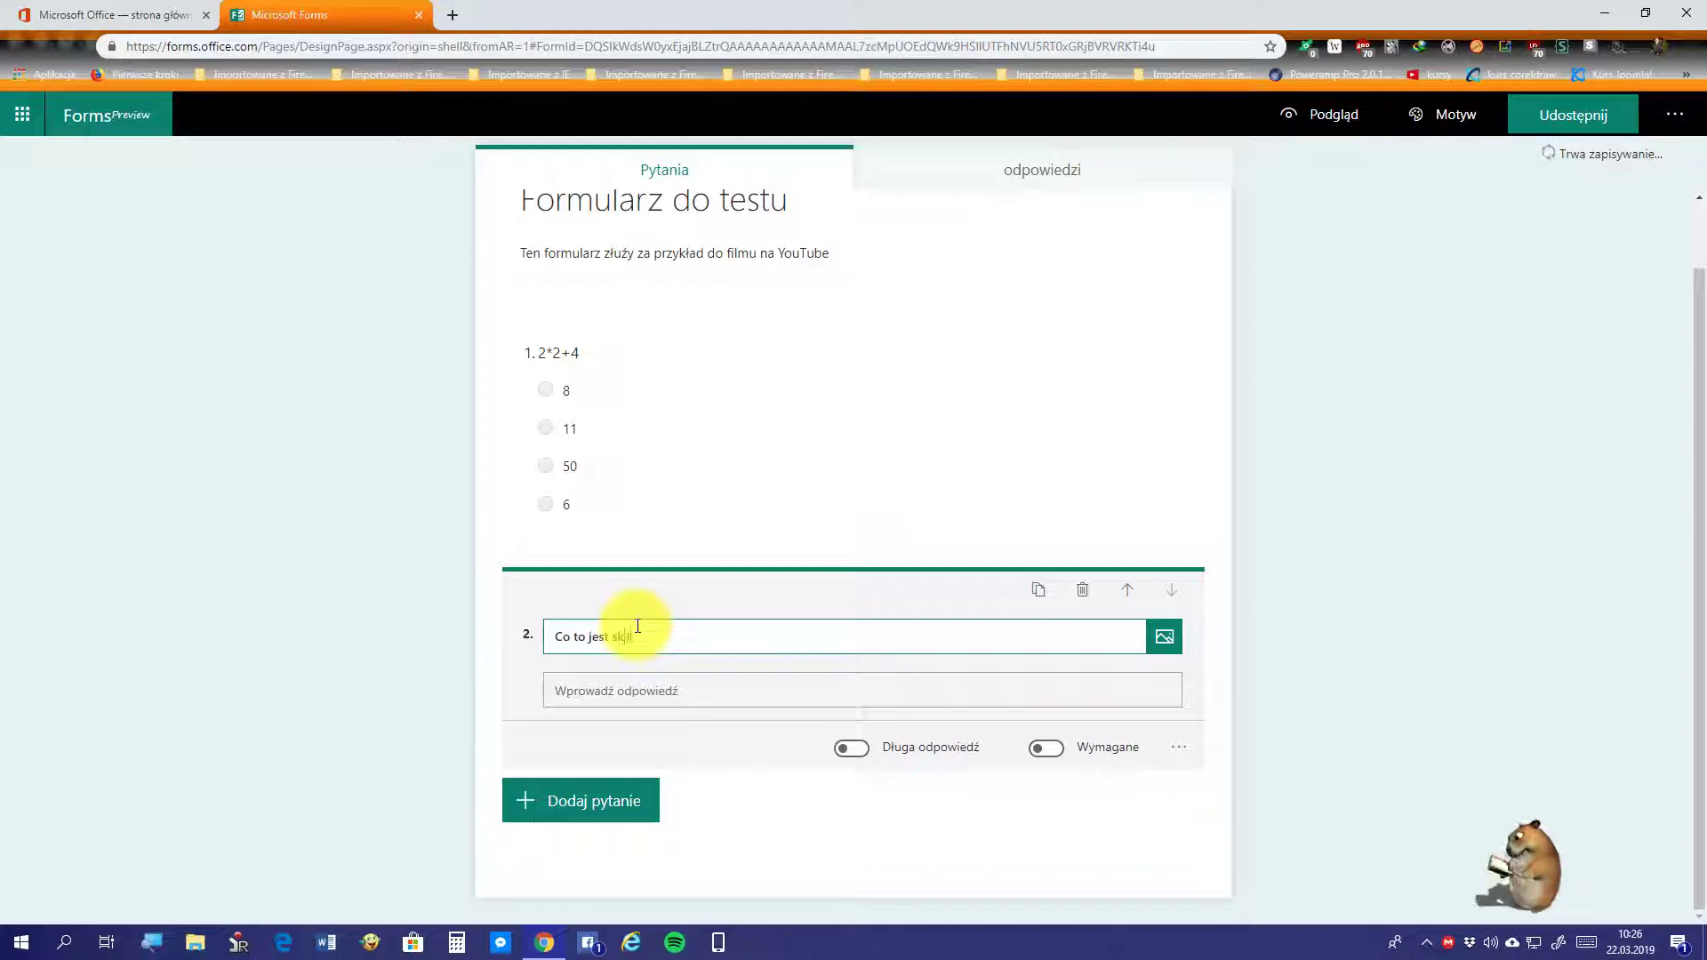
text(skała Likerta?)
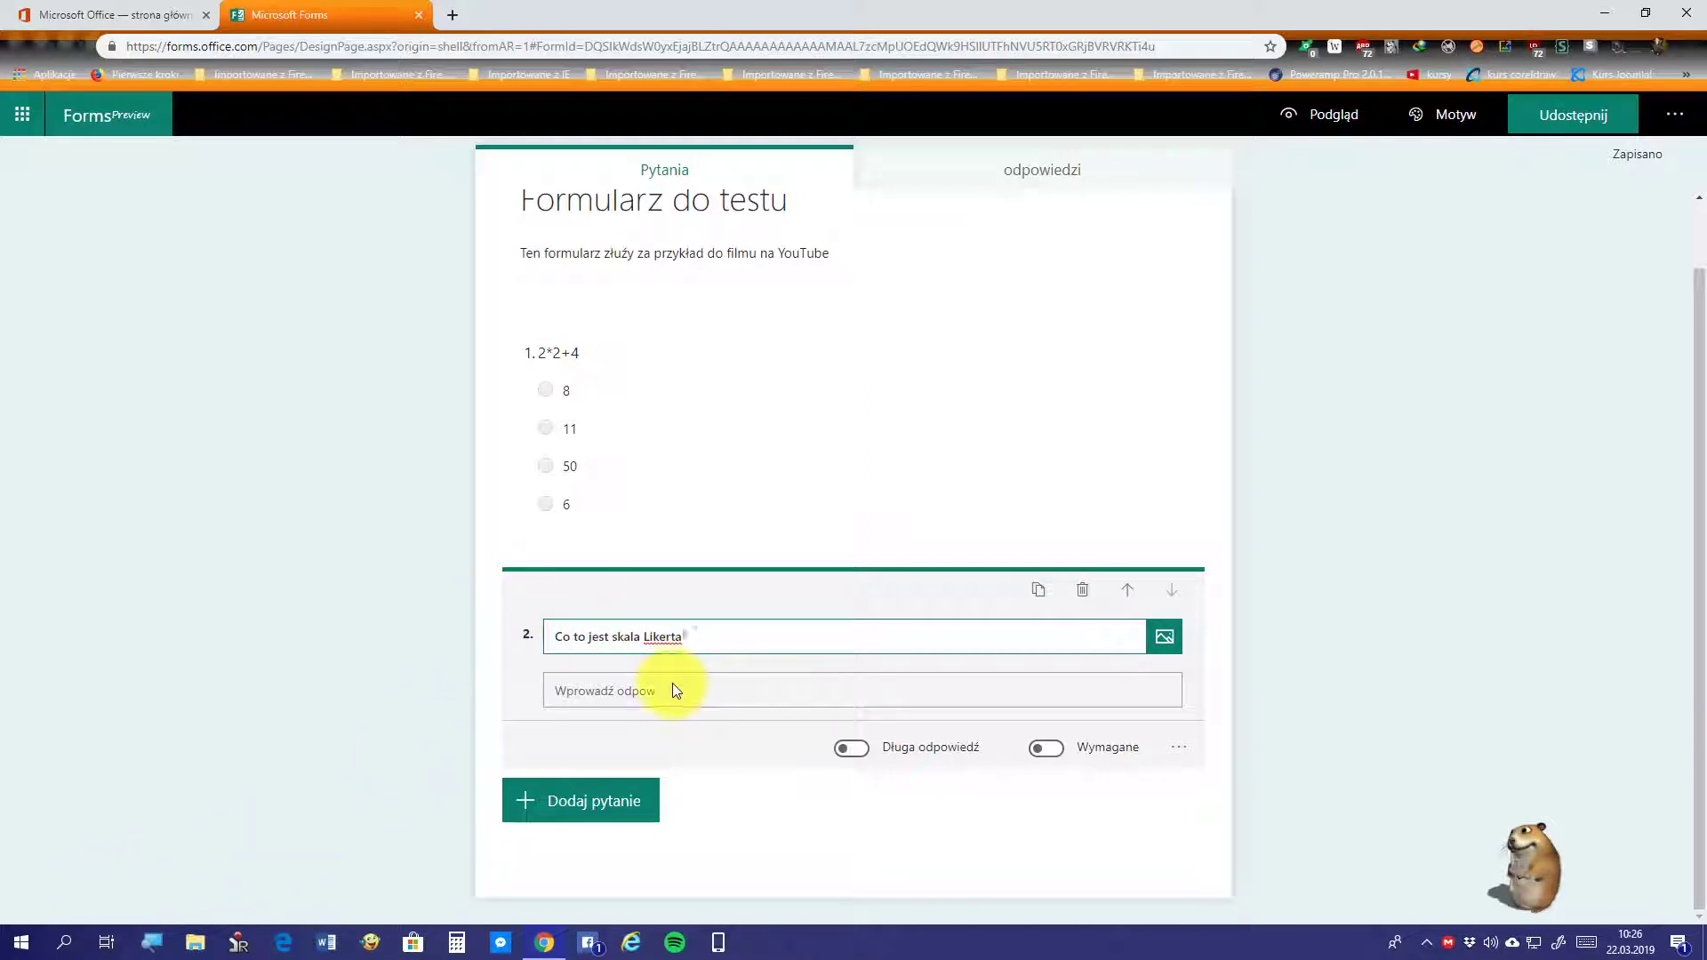
click(654, 699)
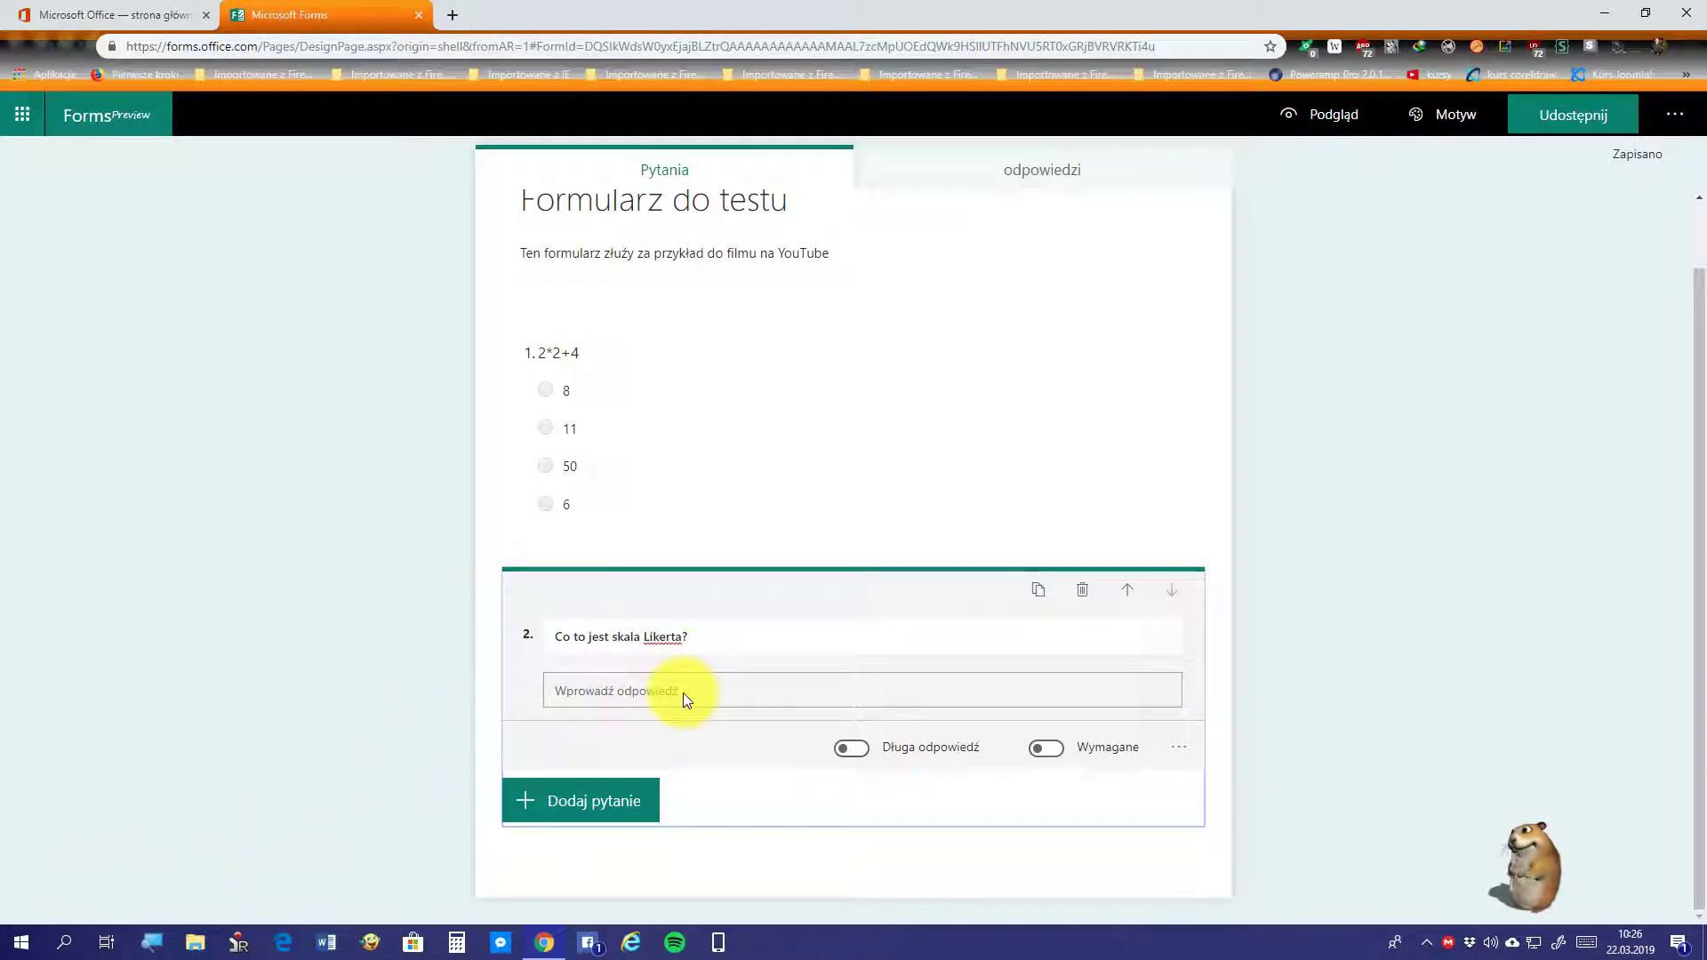
Step: Preview the form with the text question, try its answer field, and return to editing
click(1325, 115)
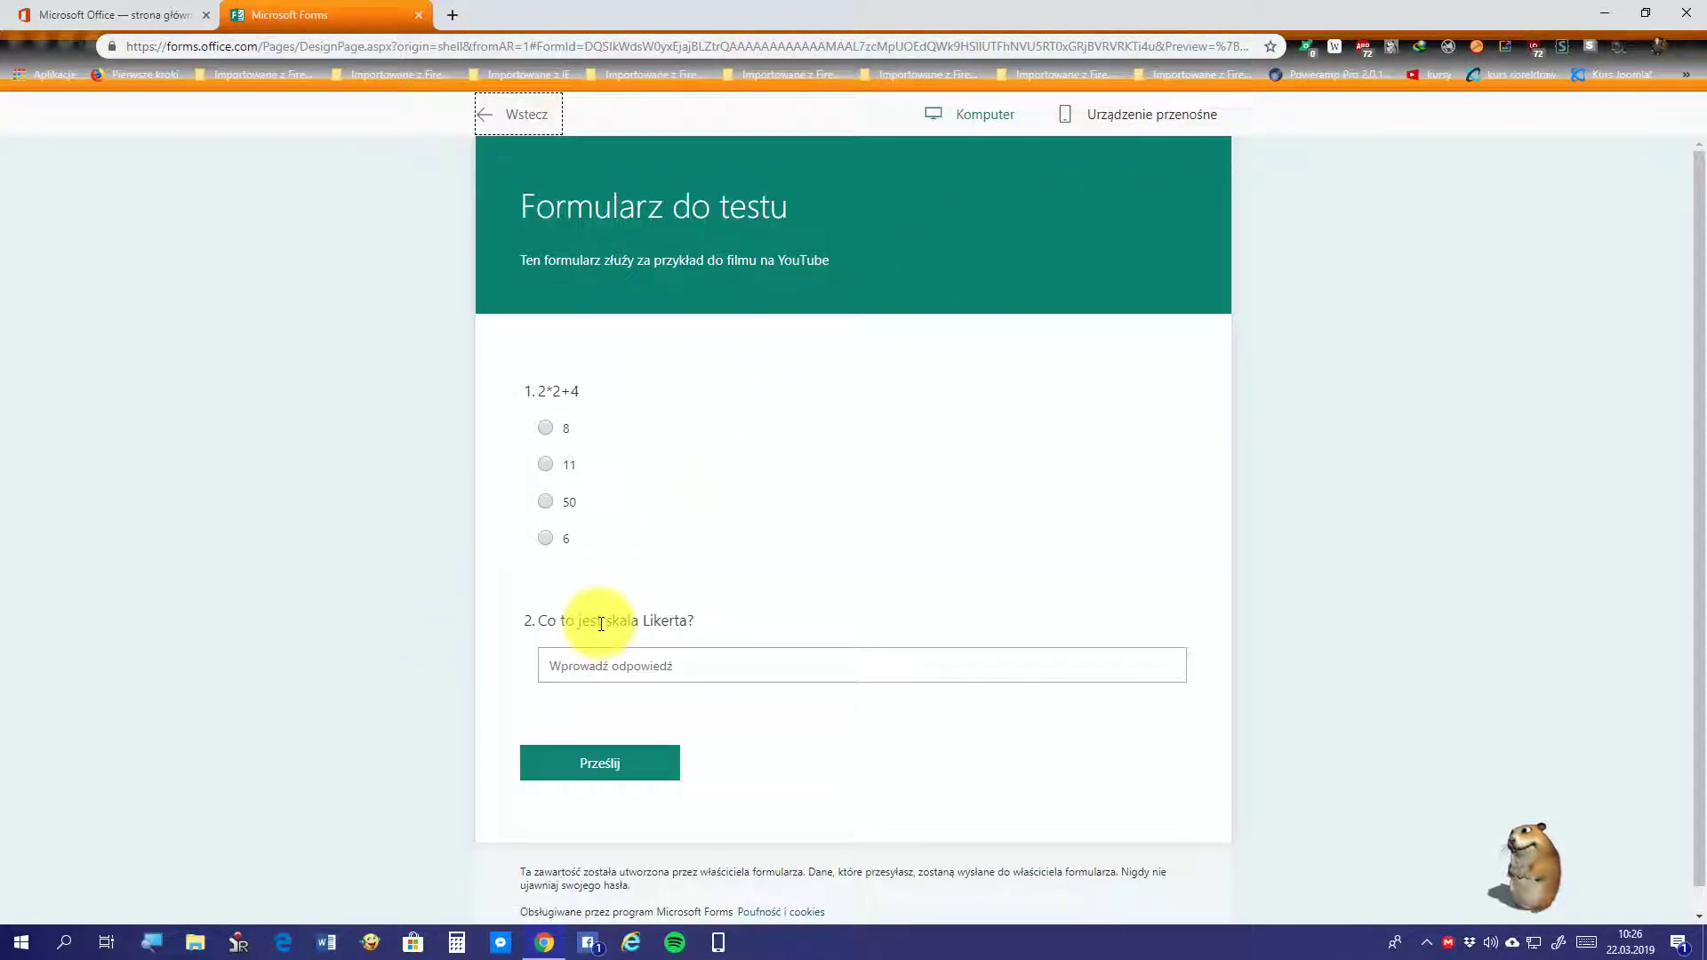
click(704, 666)
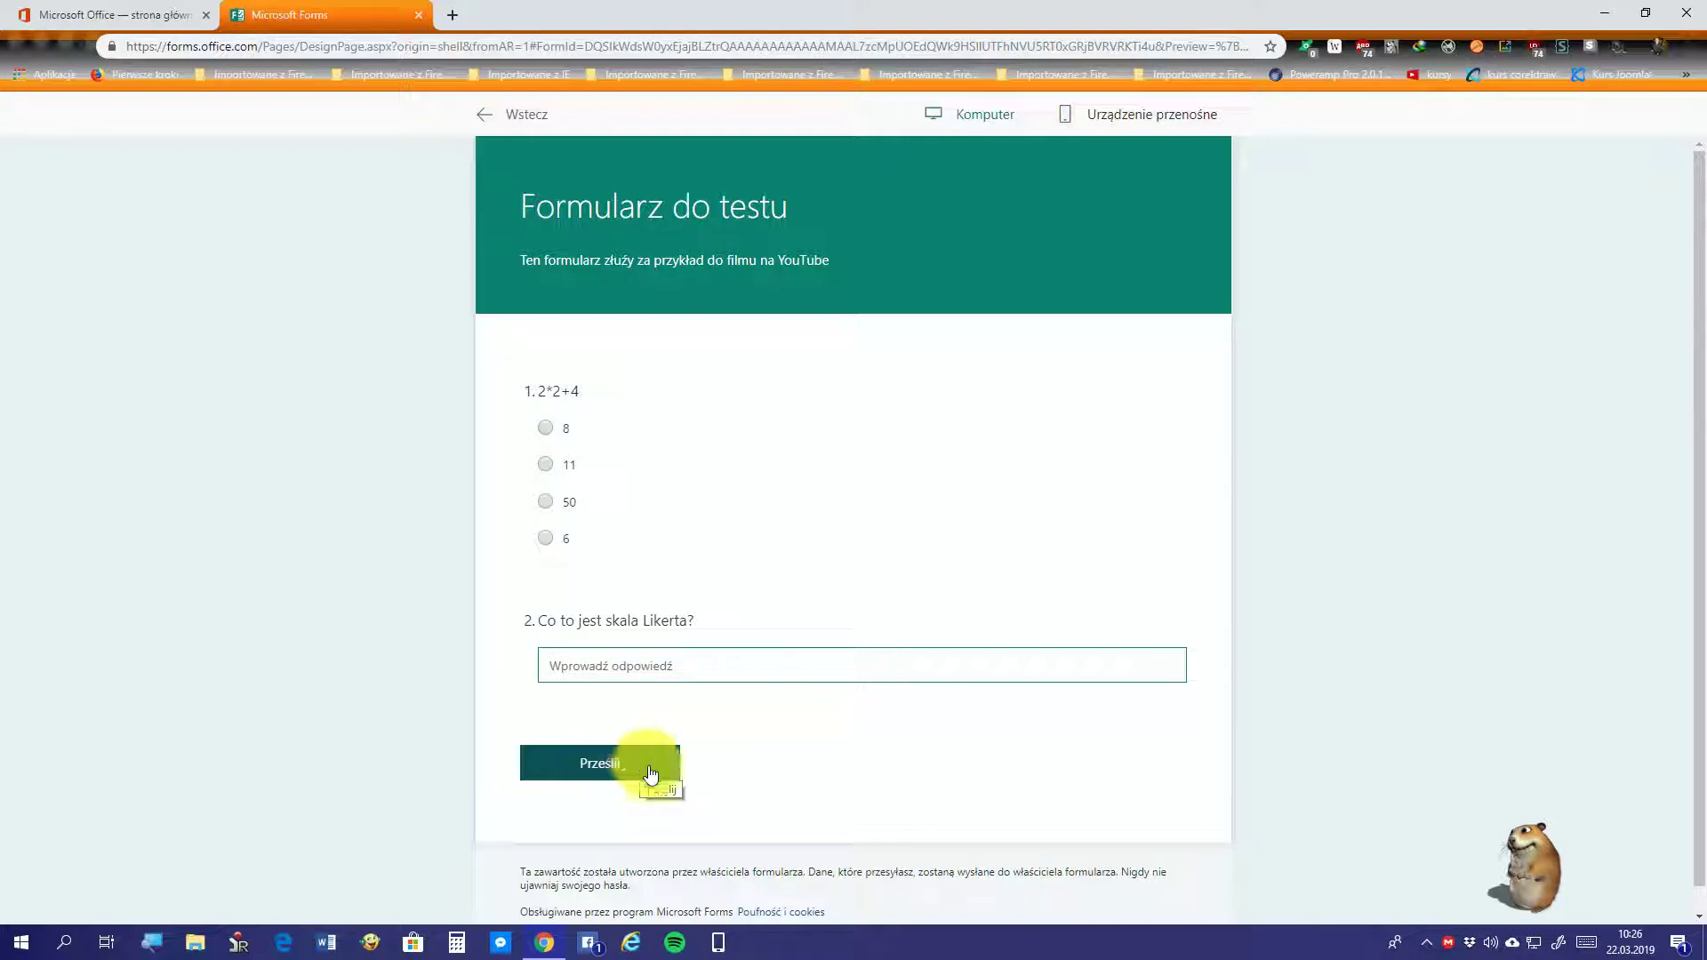
click(9, 37)
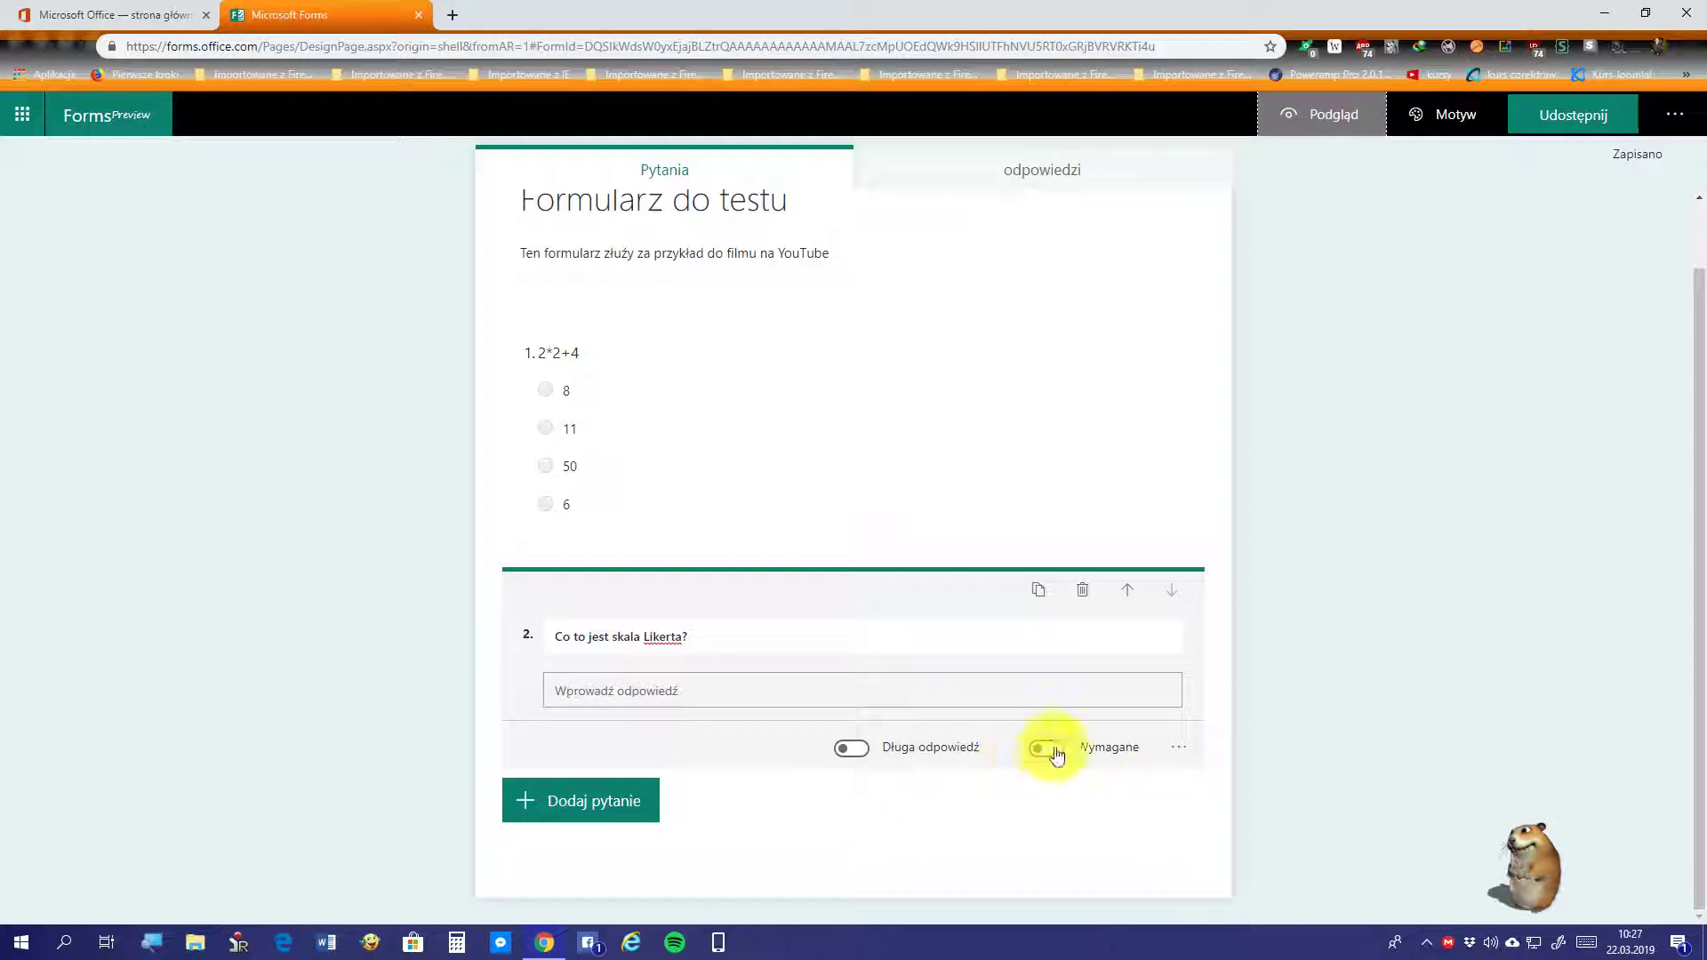
Step: Try the required setting (Wymagane) on question 2 and switch it back off, and enable its long answer option (Długa odpowiedź)
click(1056, 754)
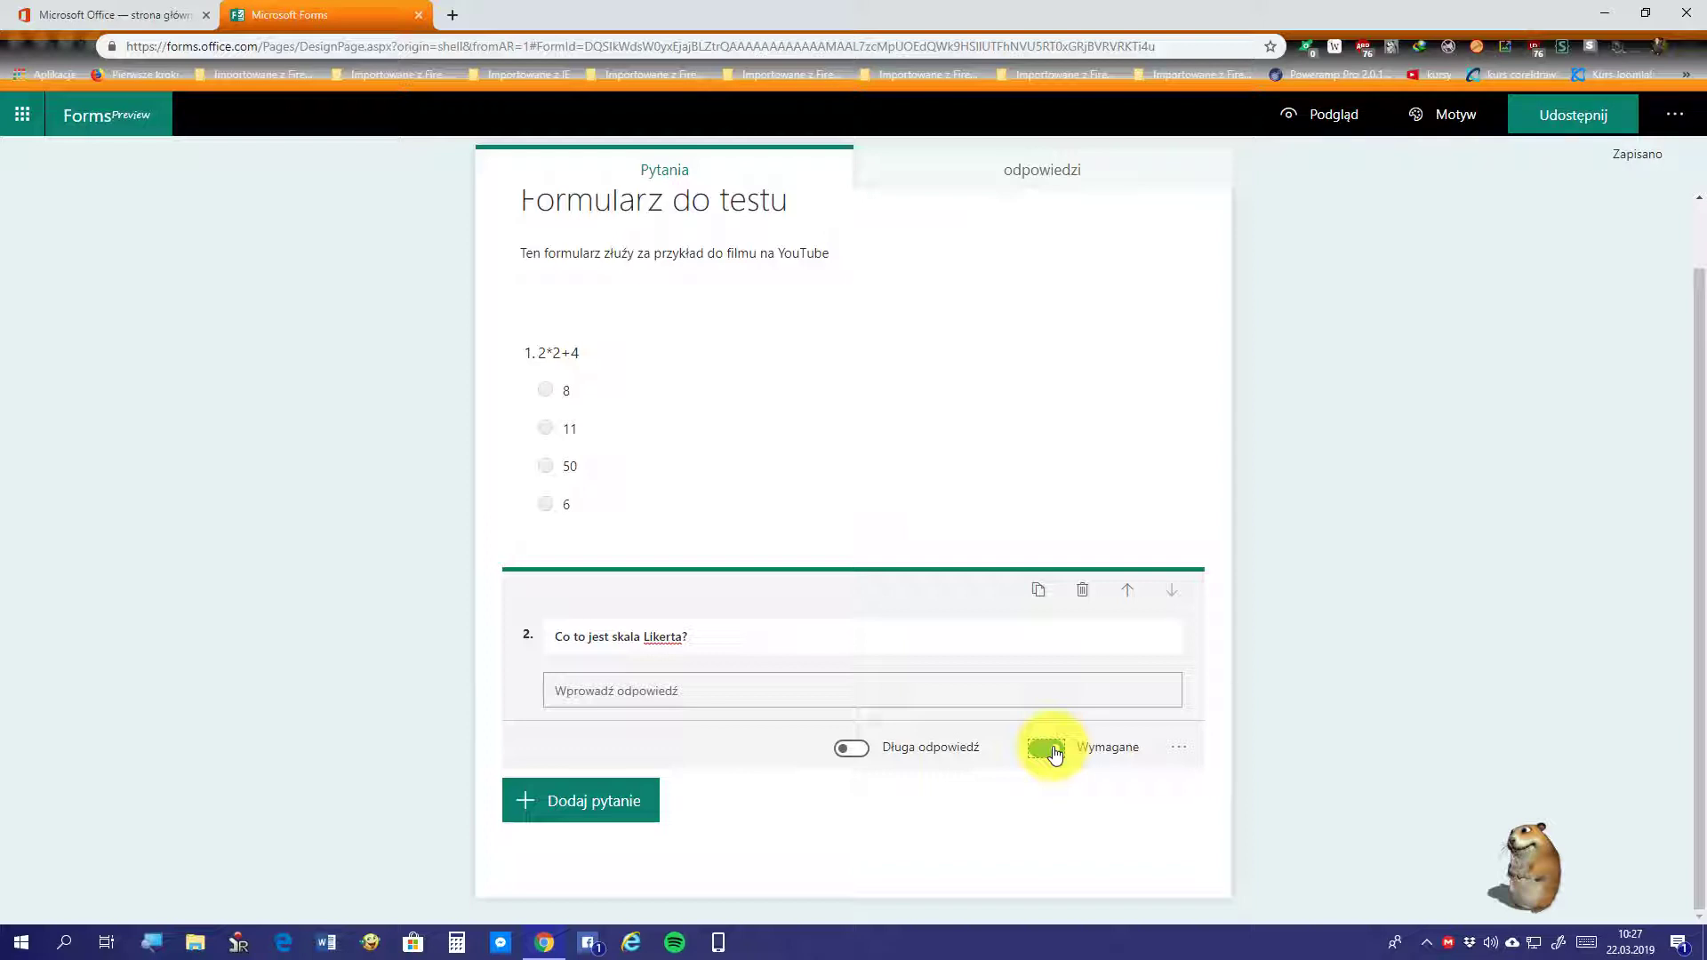
click(1057, 754)
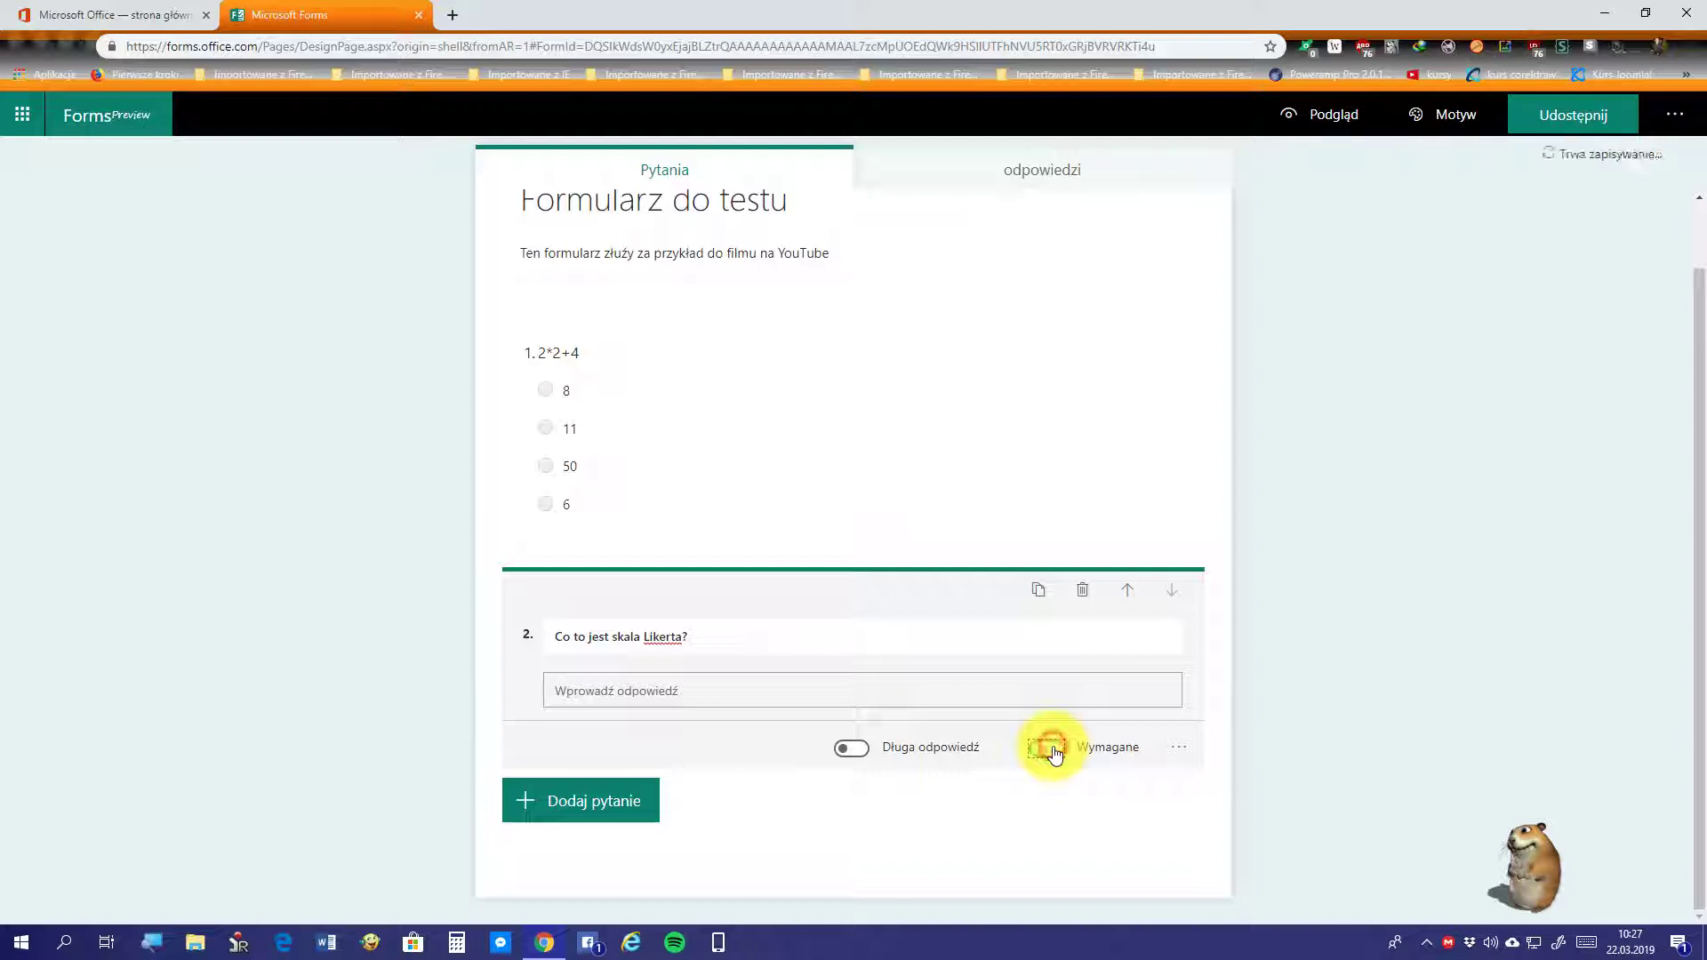
click(853, 750)
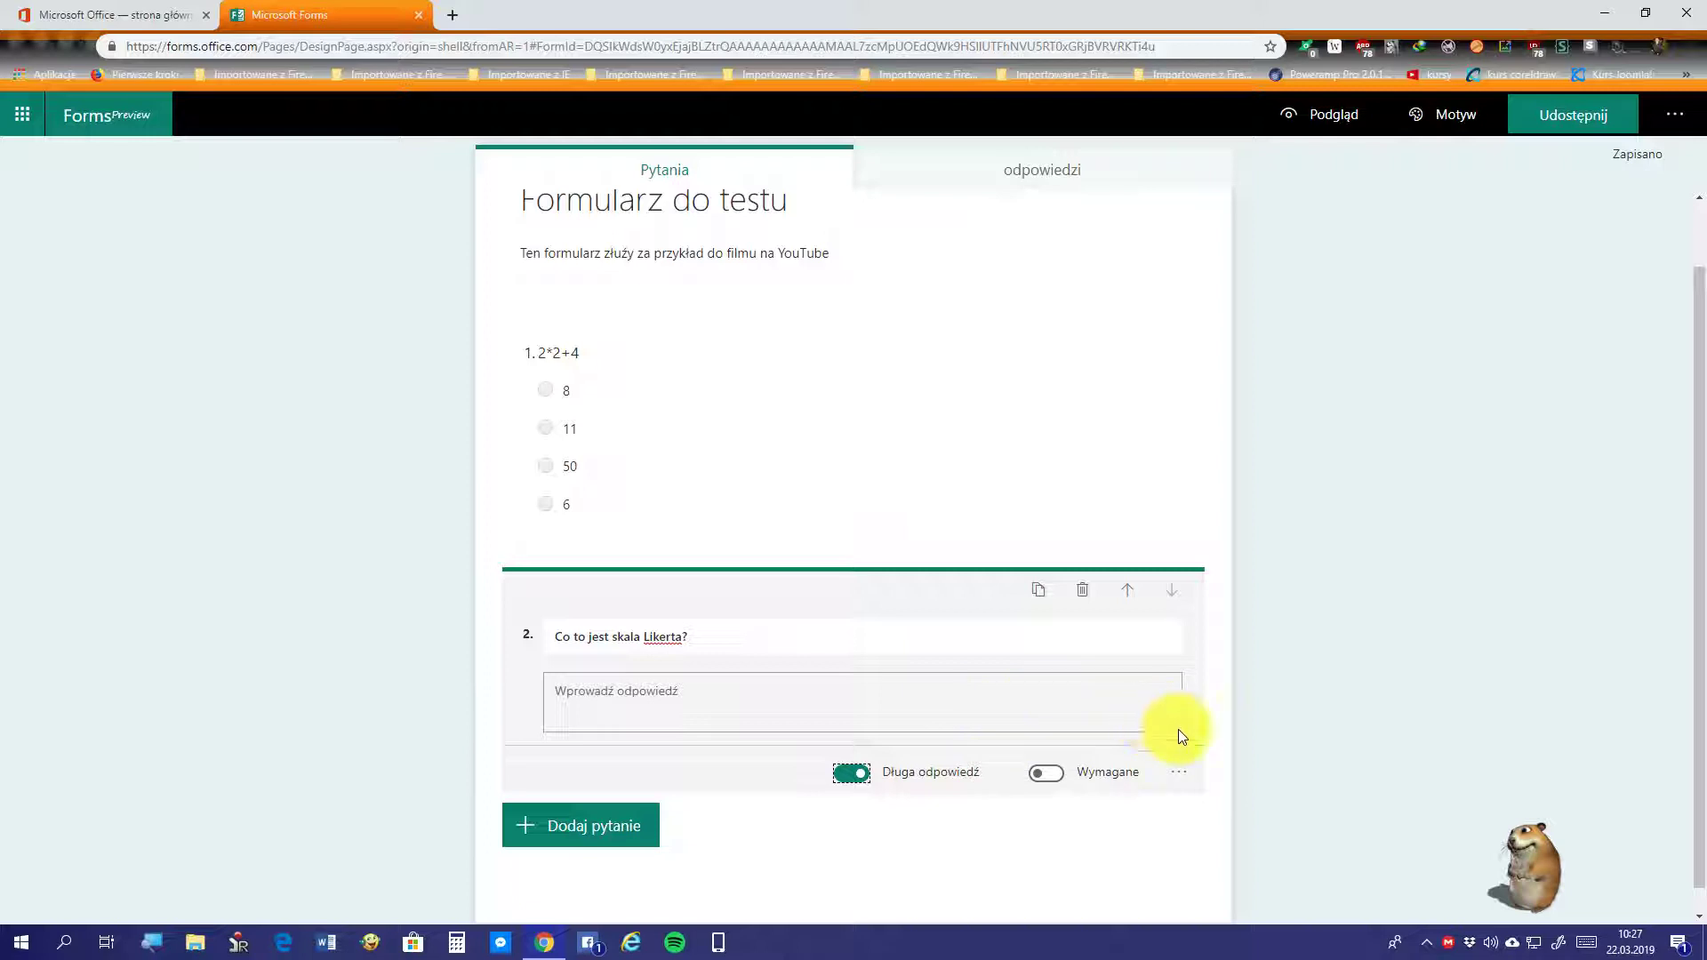
click(854, 773)
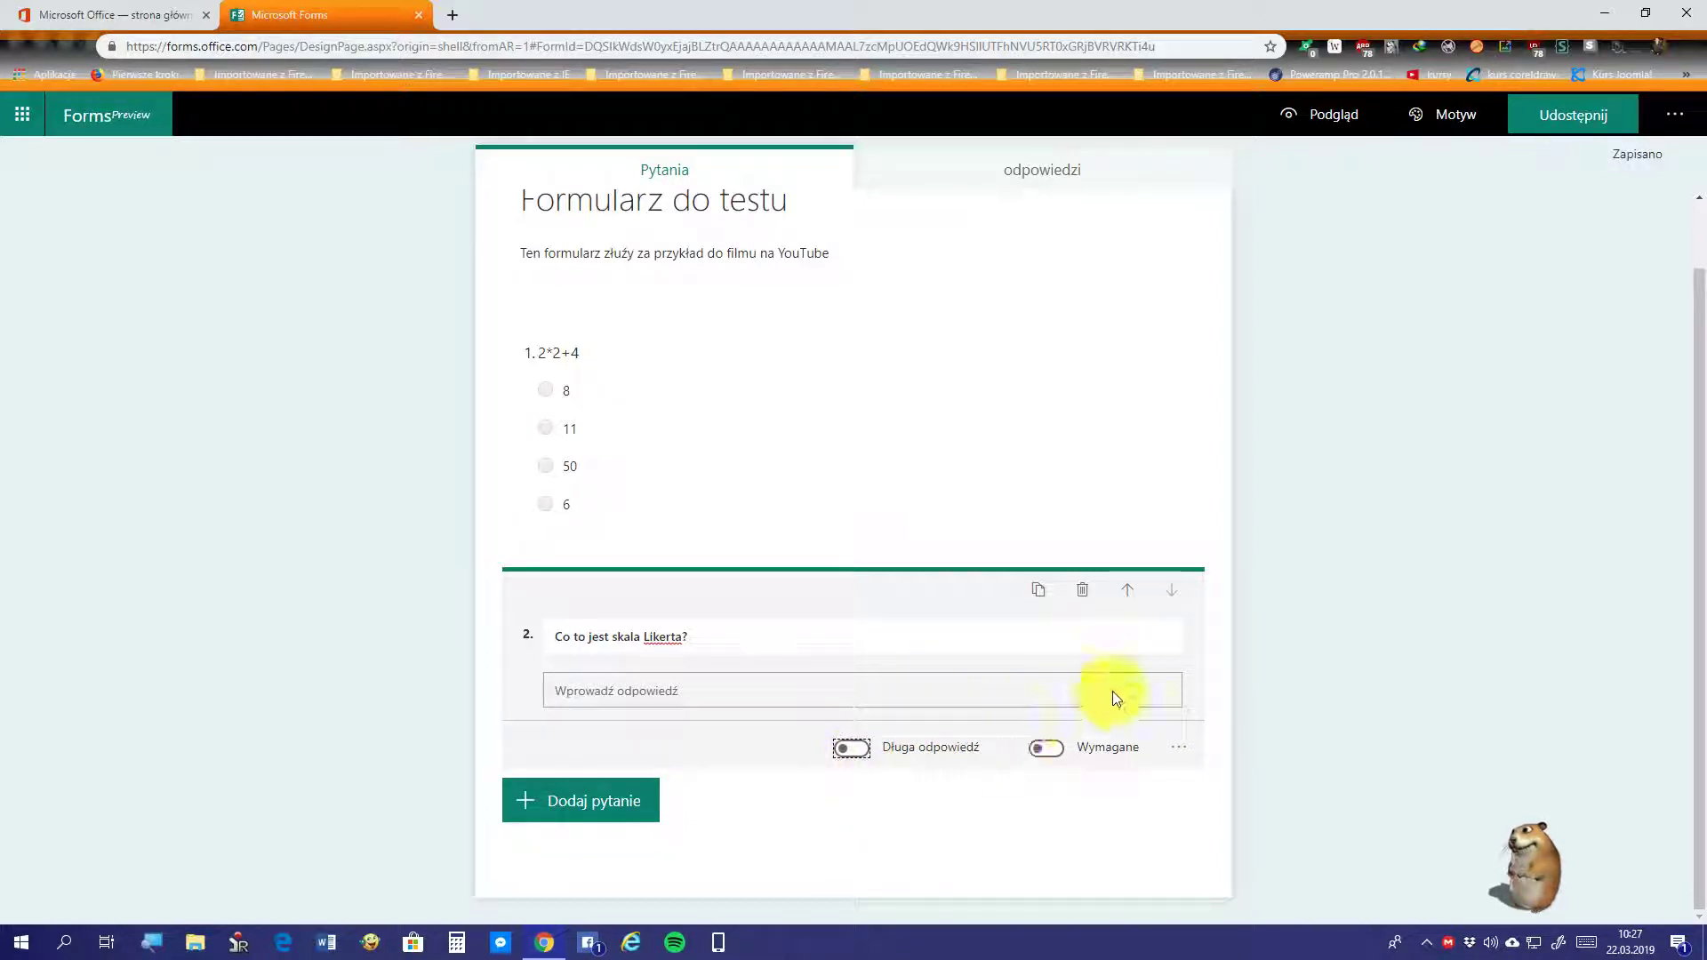
click(852, 749)
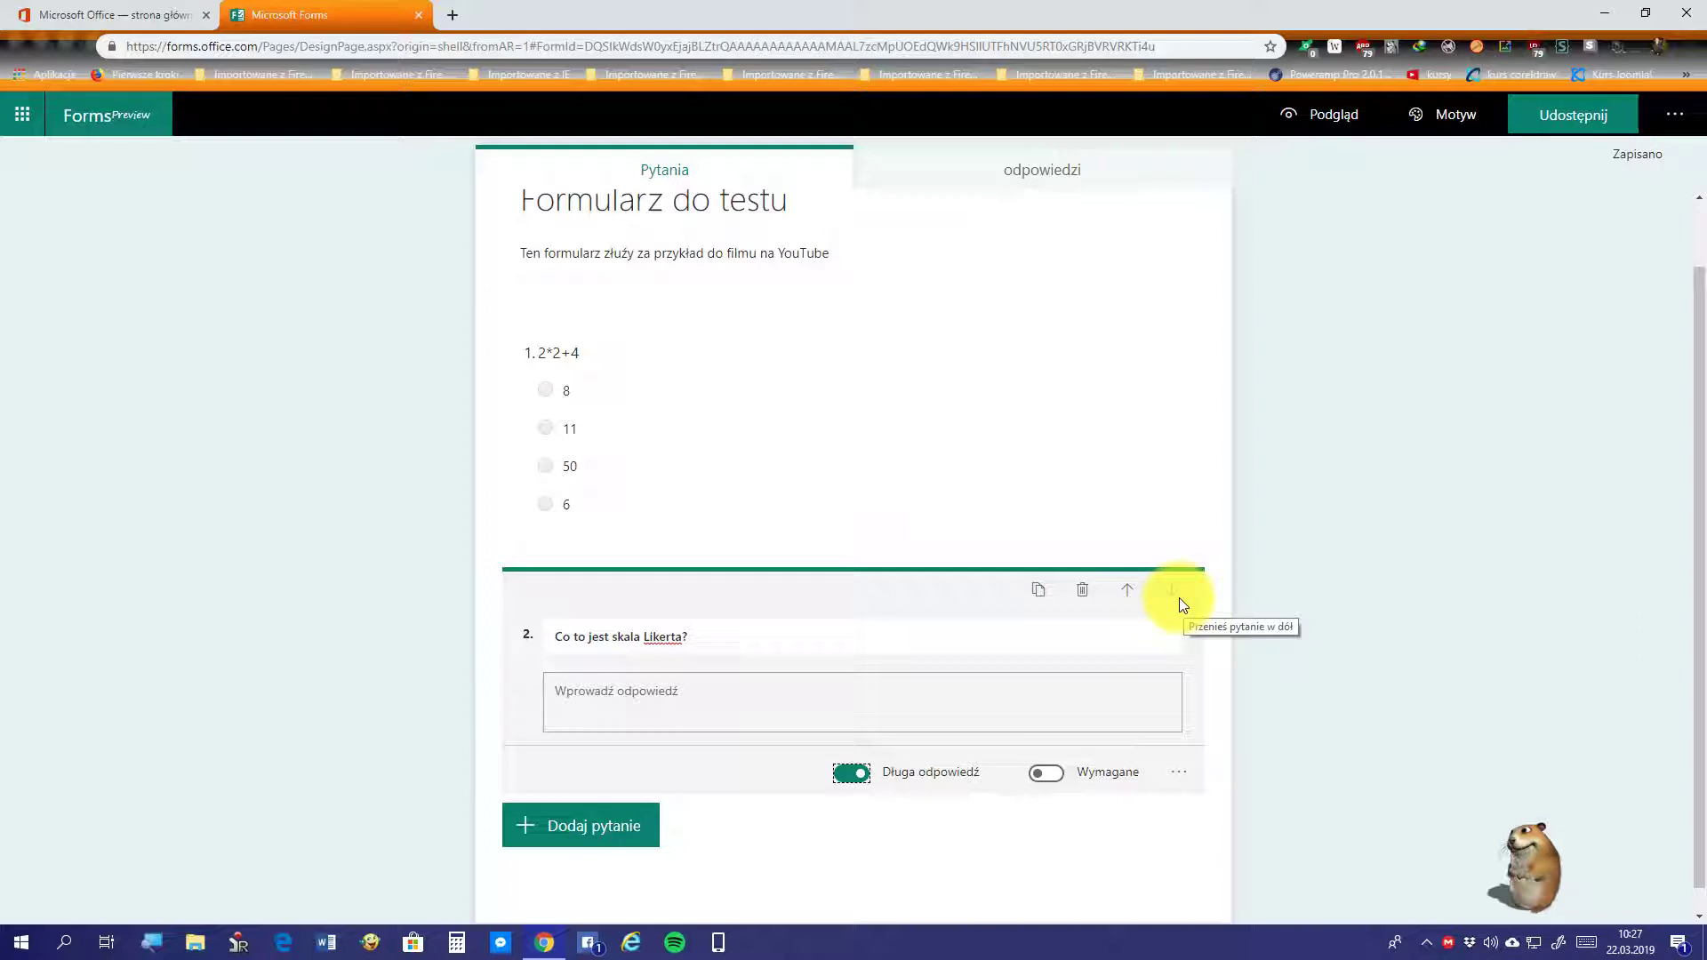
Step: Add a rating (Ocena) question below question 2 with the wording "Oceń swoje umiejętności programowania"
scroll(880, 696, down, 1)
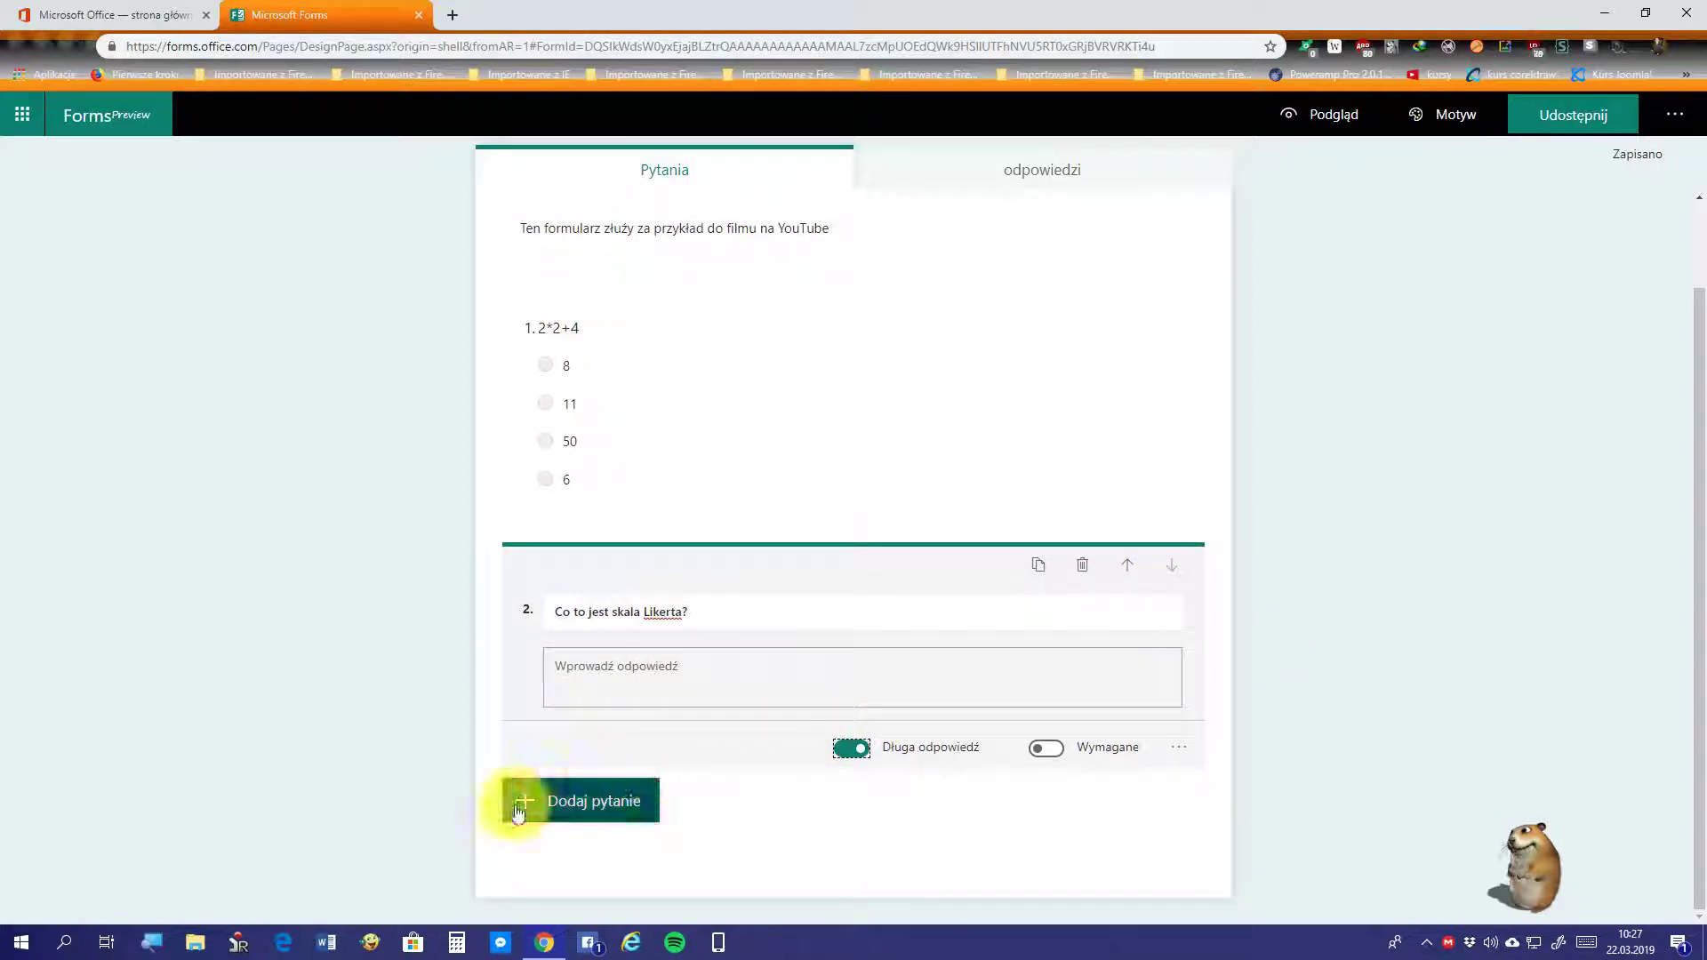
click(561, 816)
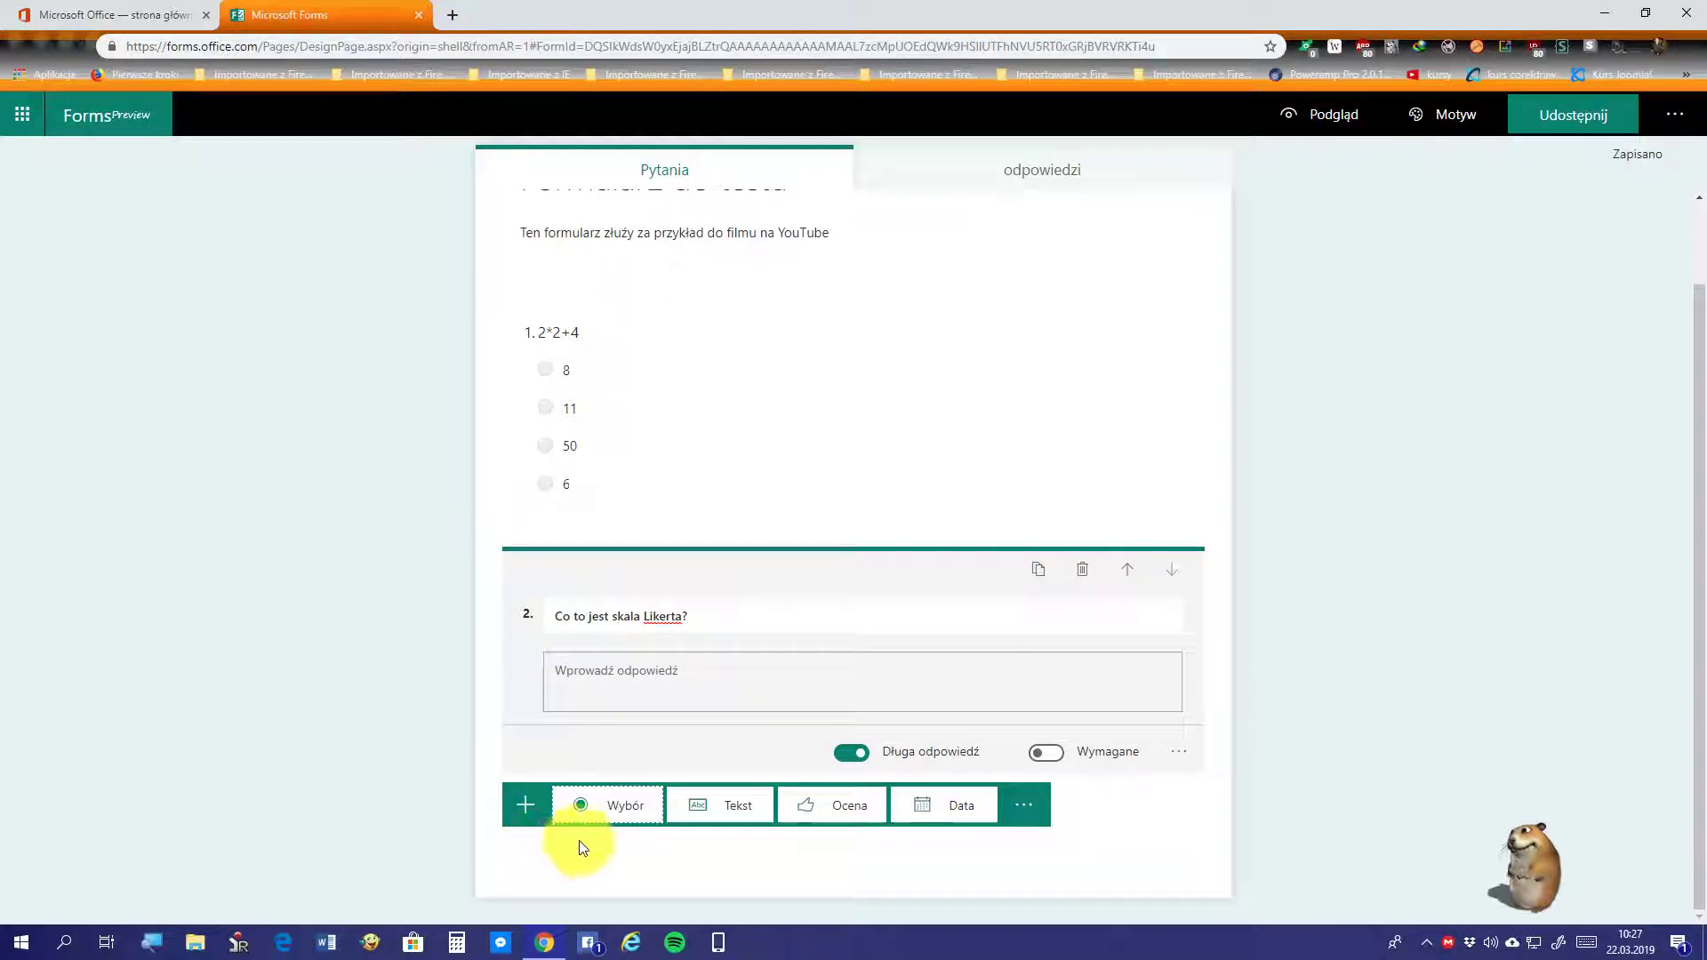
click(815, 819)
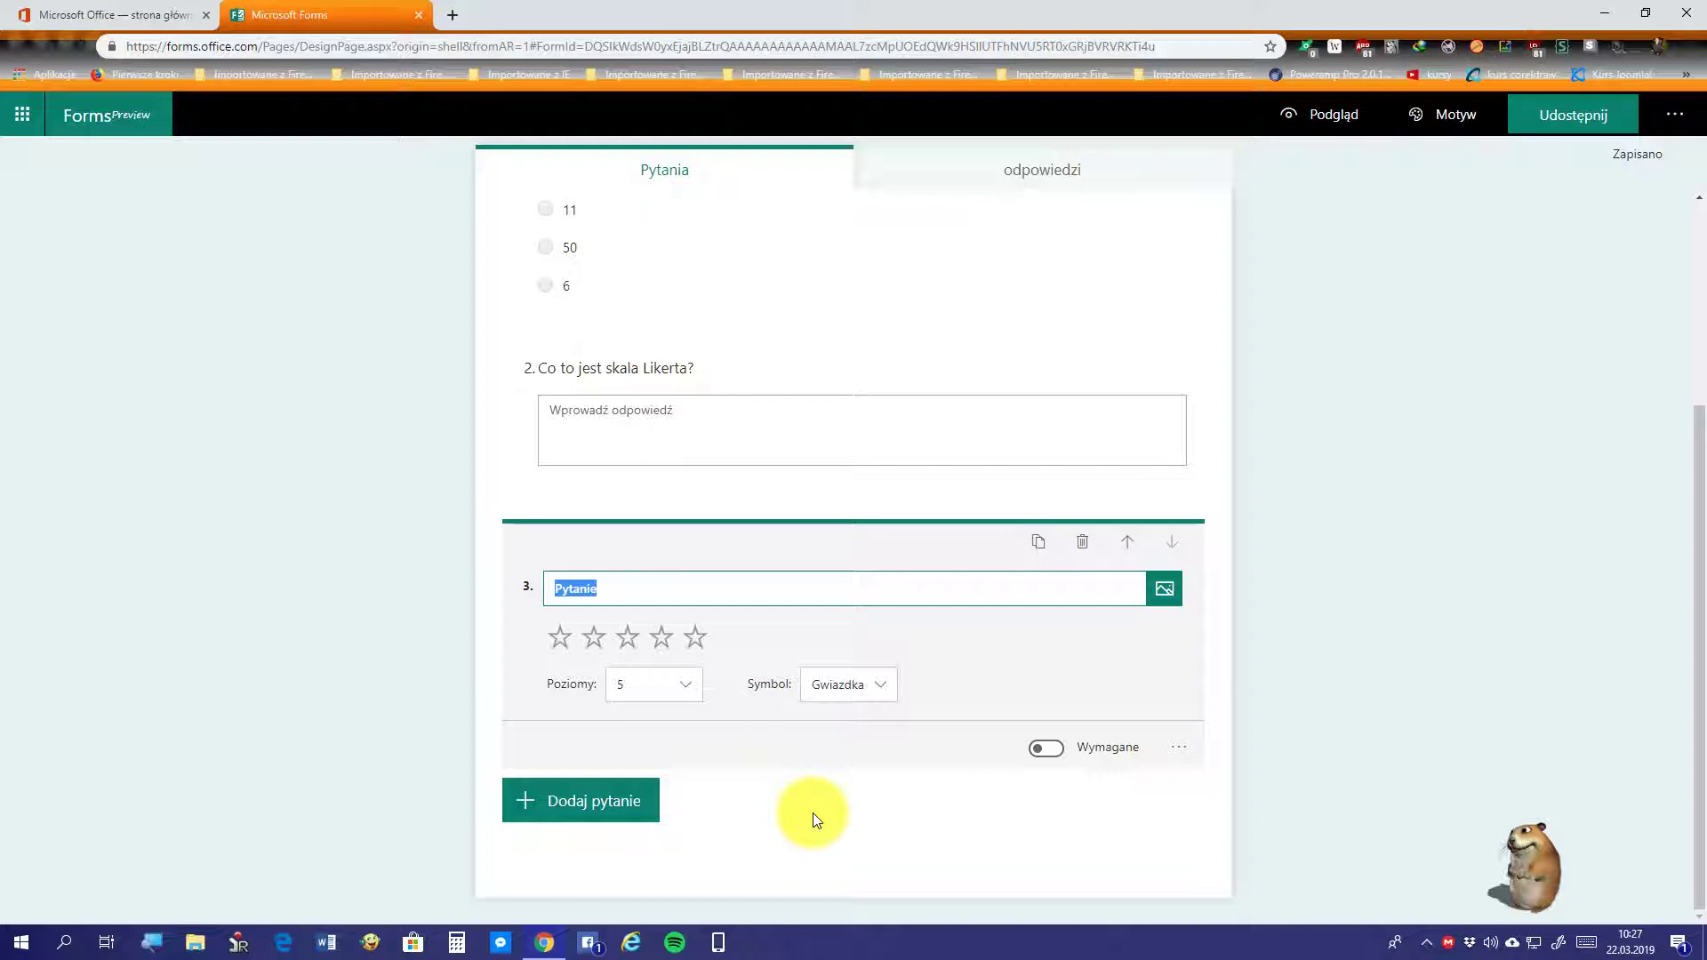
text(O)
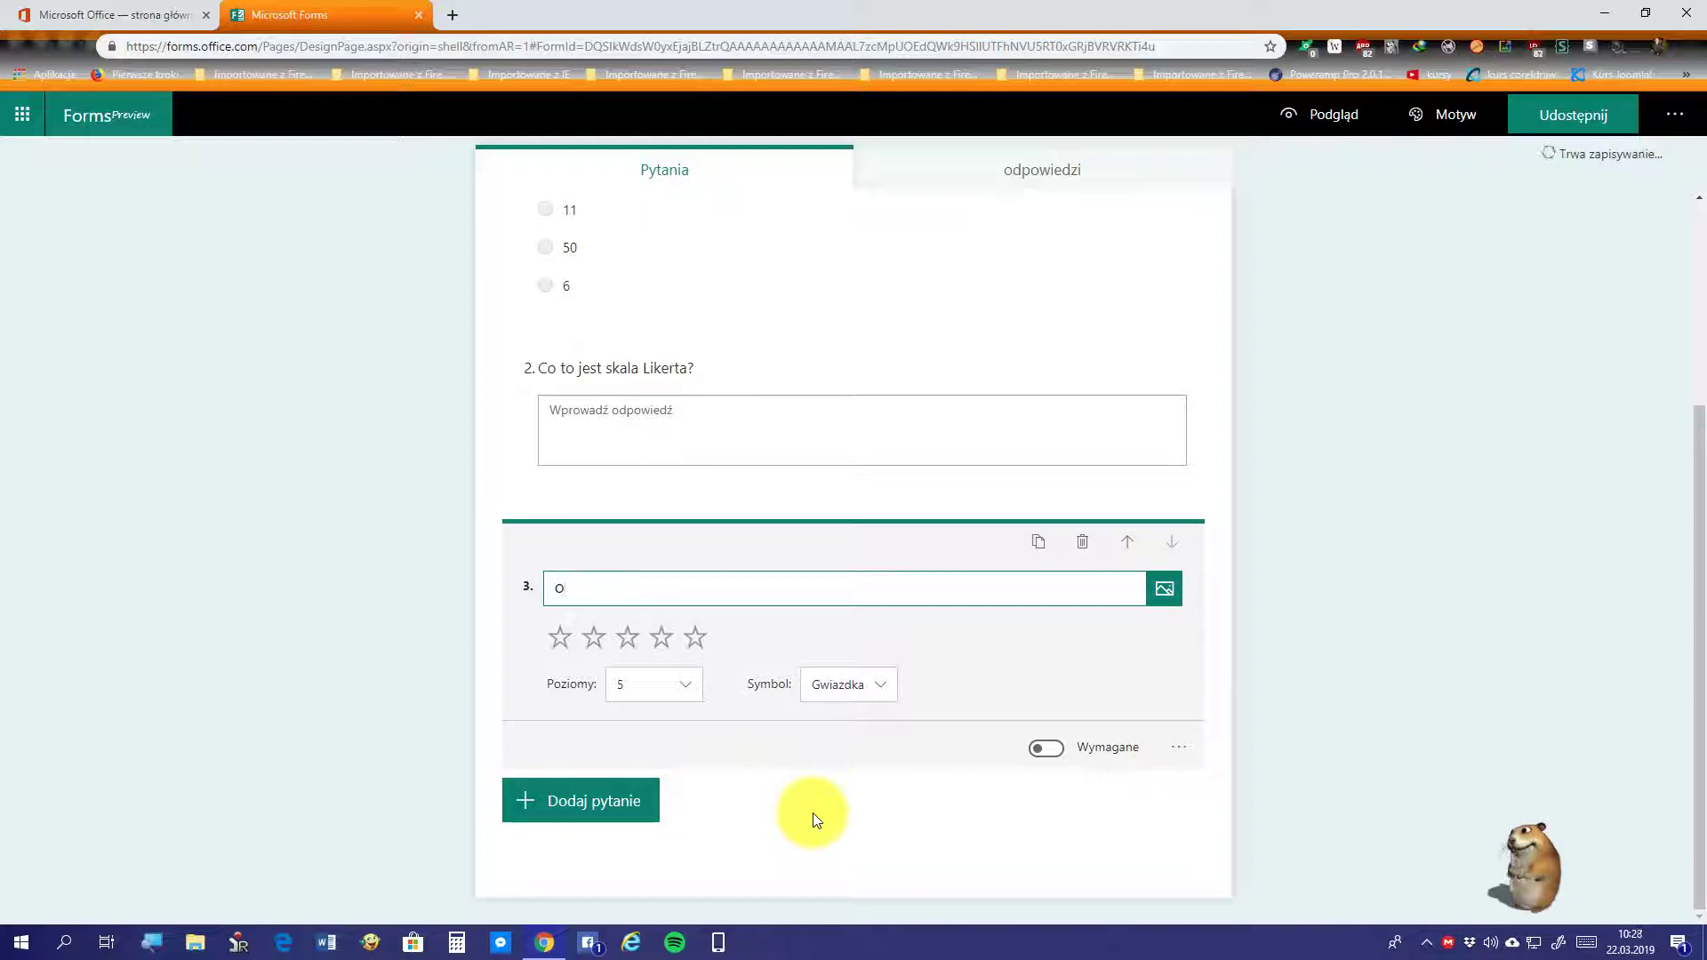
text(cen)
key(BackSpace)
text(ń )
text(swoj)
text(e )
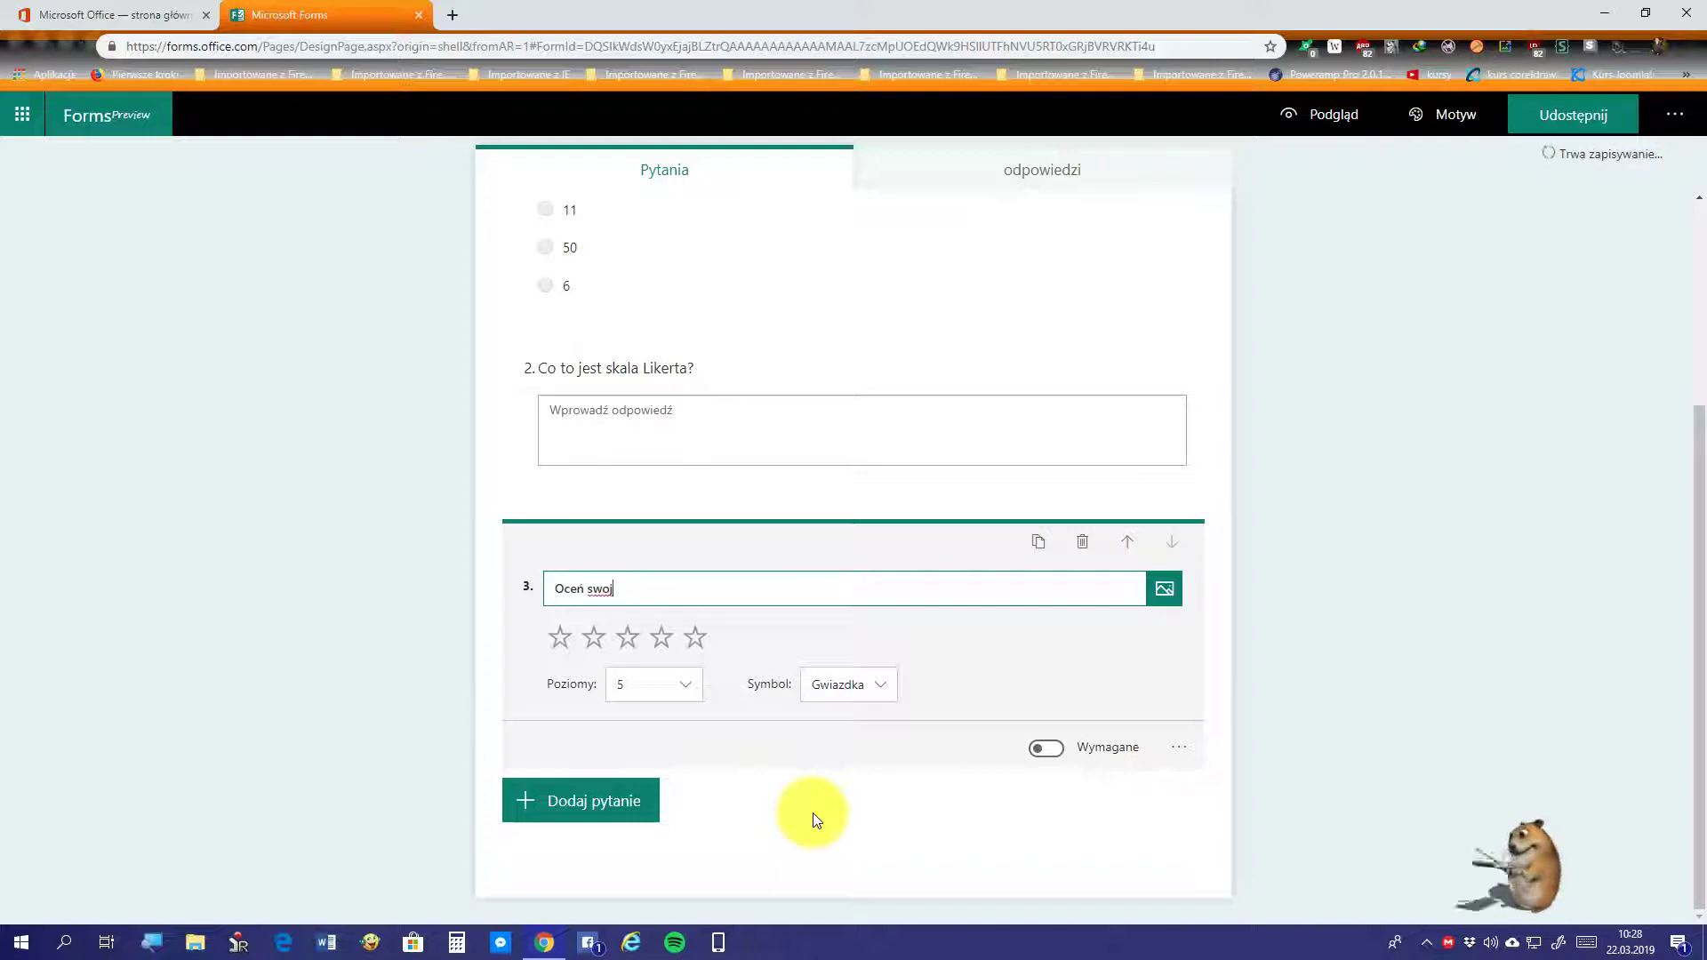
text(um)
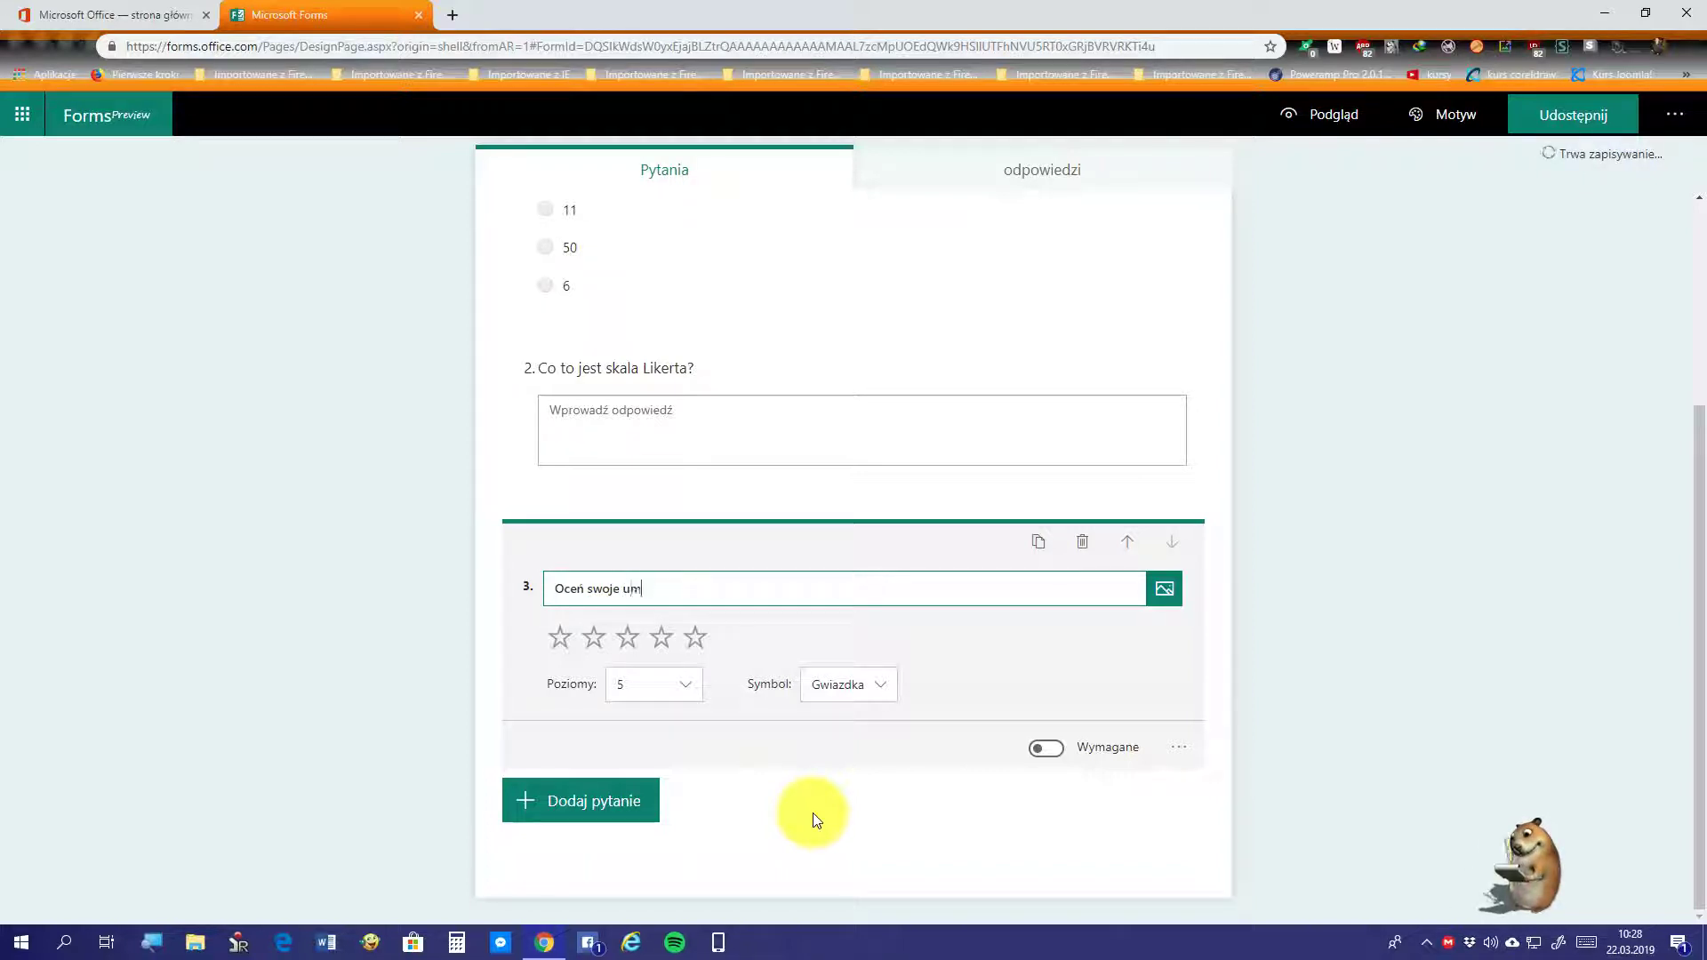
text(iejętności programowani)
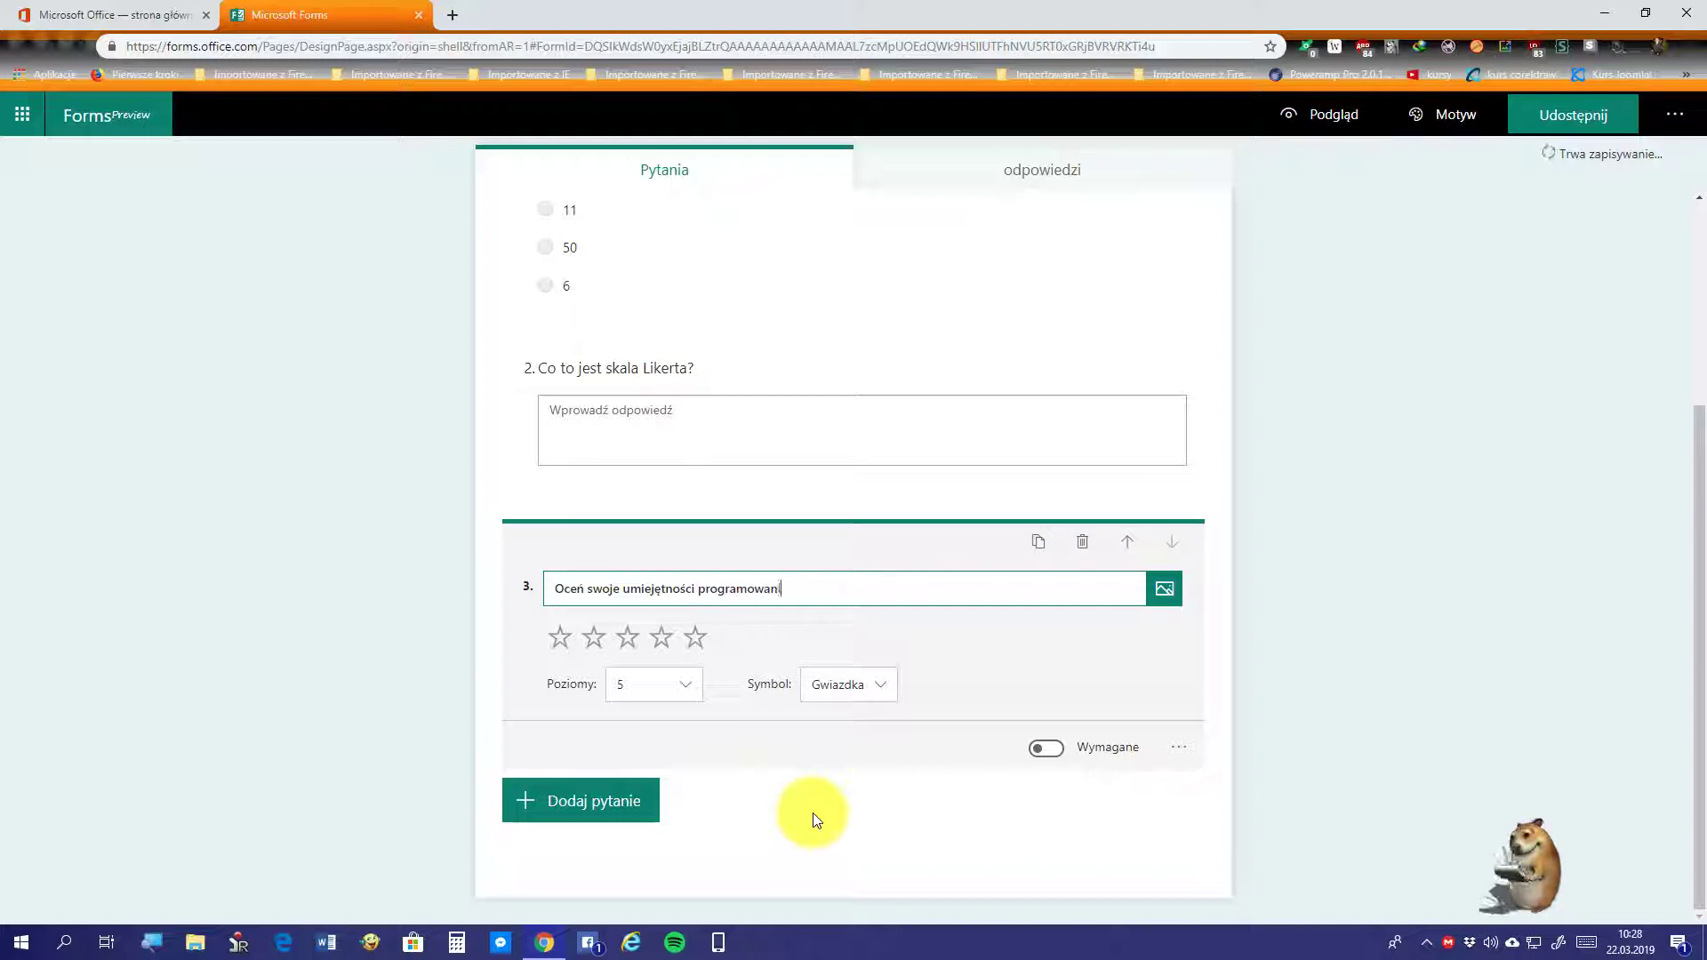
text(a)
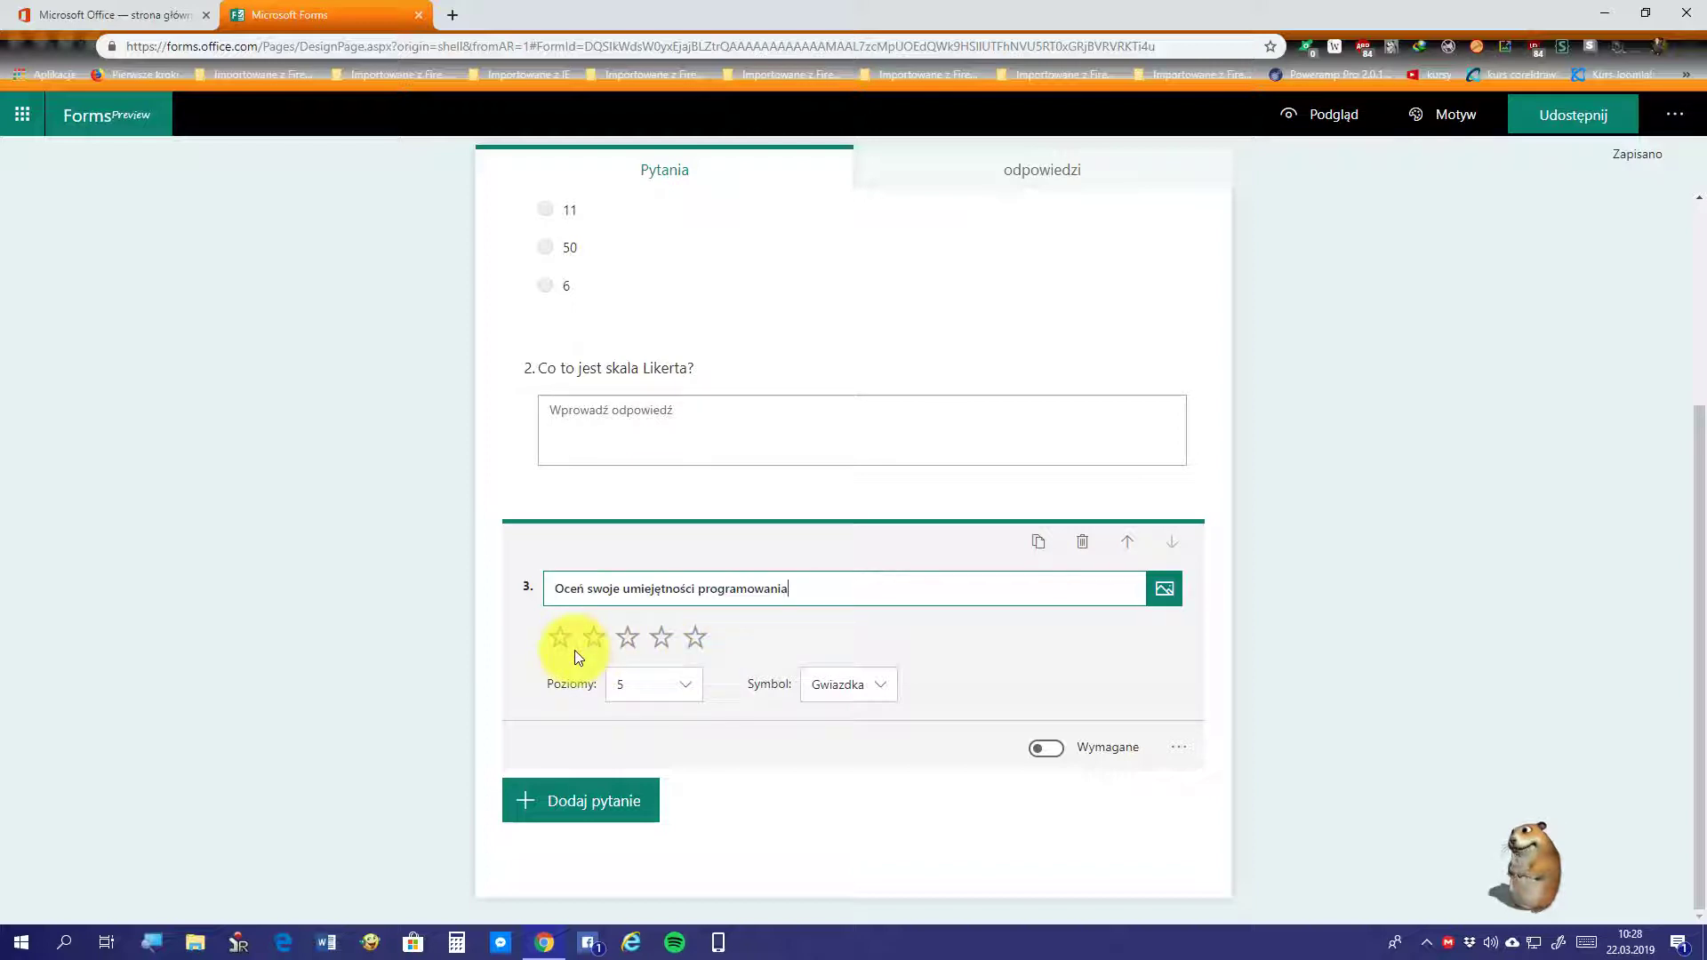
Step: Try 10 rating levels (Poziomy) on question 3 and set them back to 5
click(632, 685)
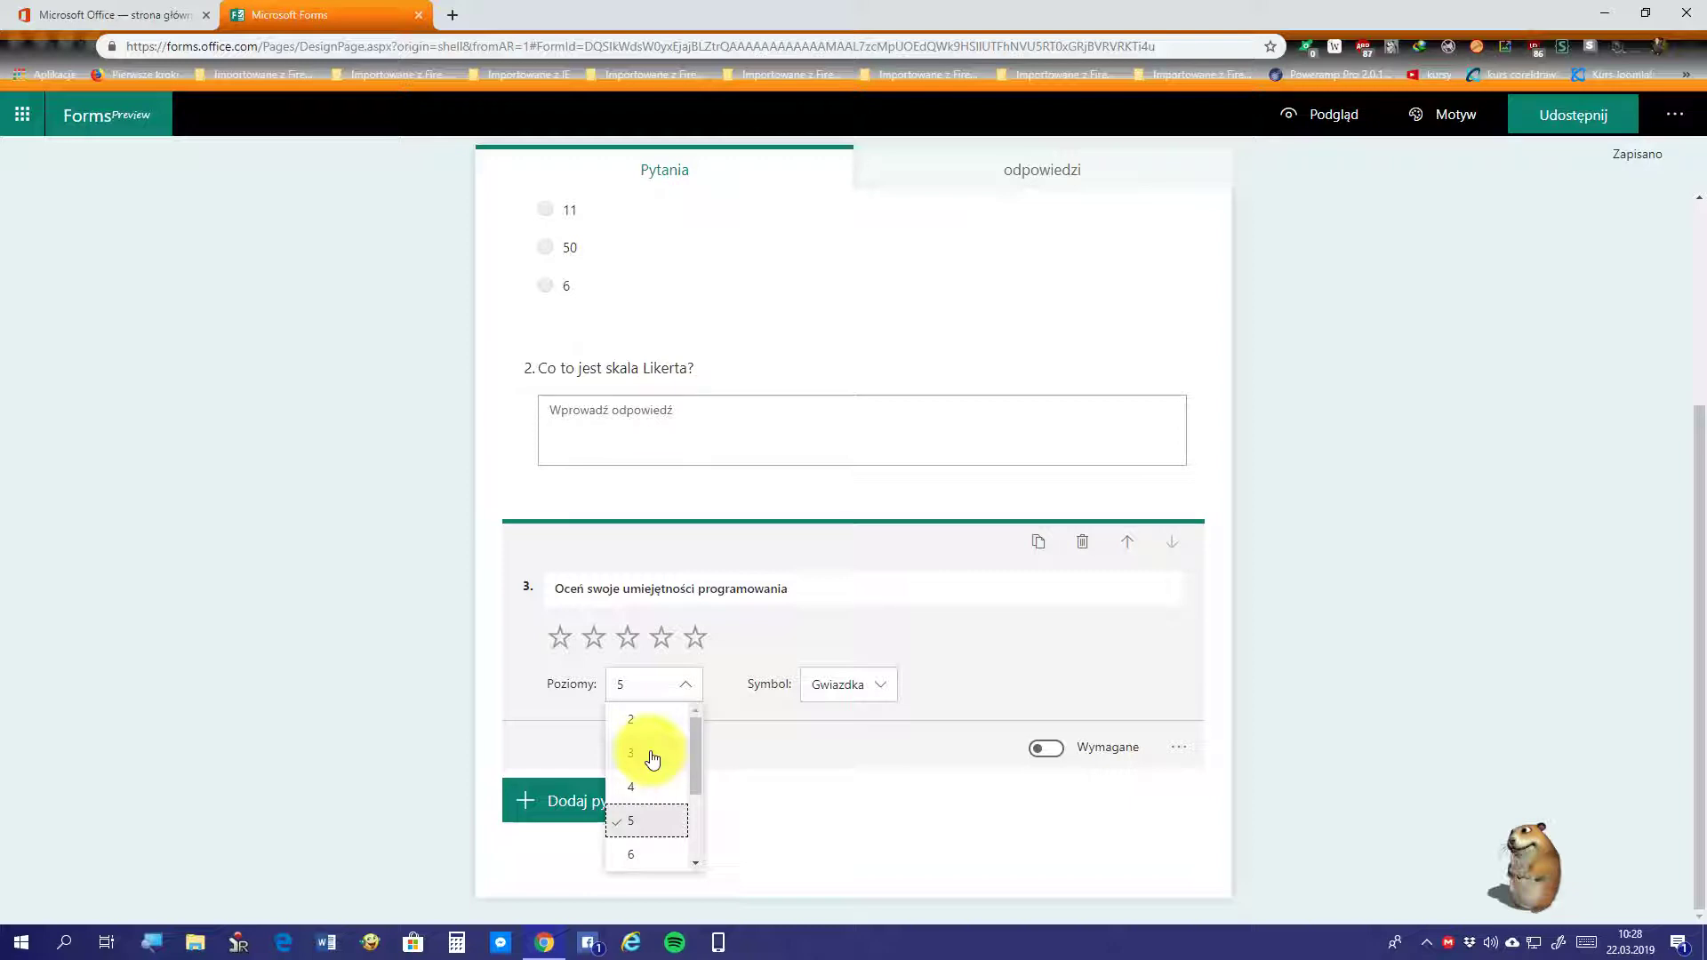
scroll(656, 789, down, 2)
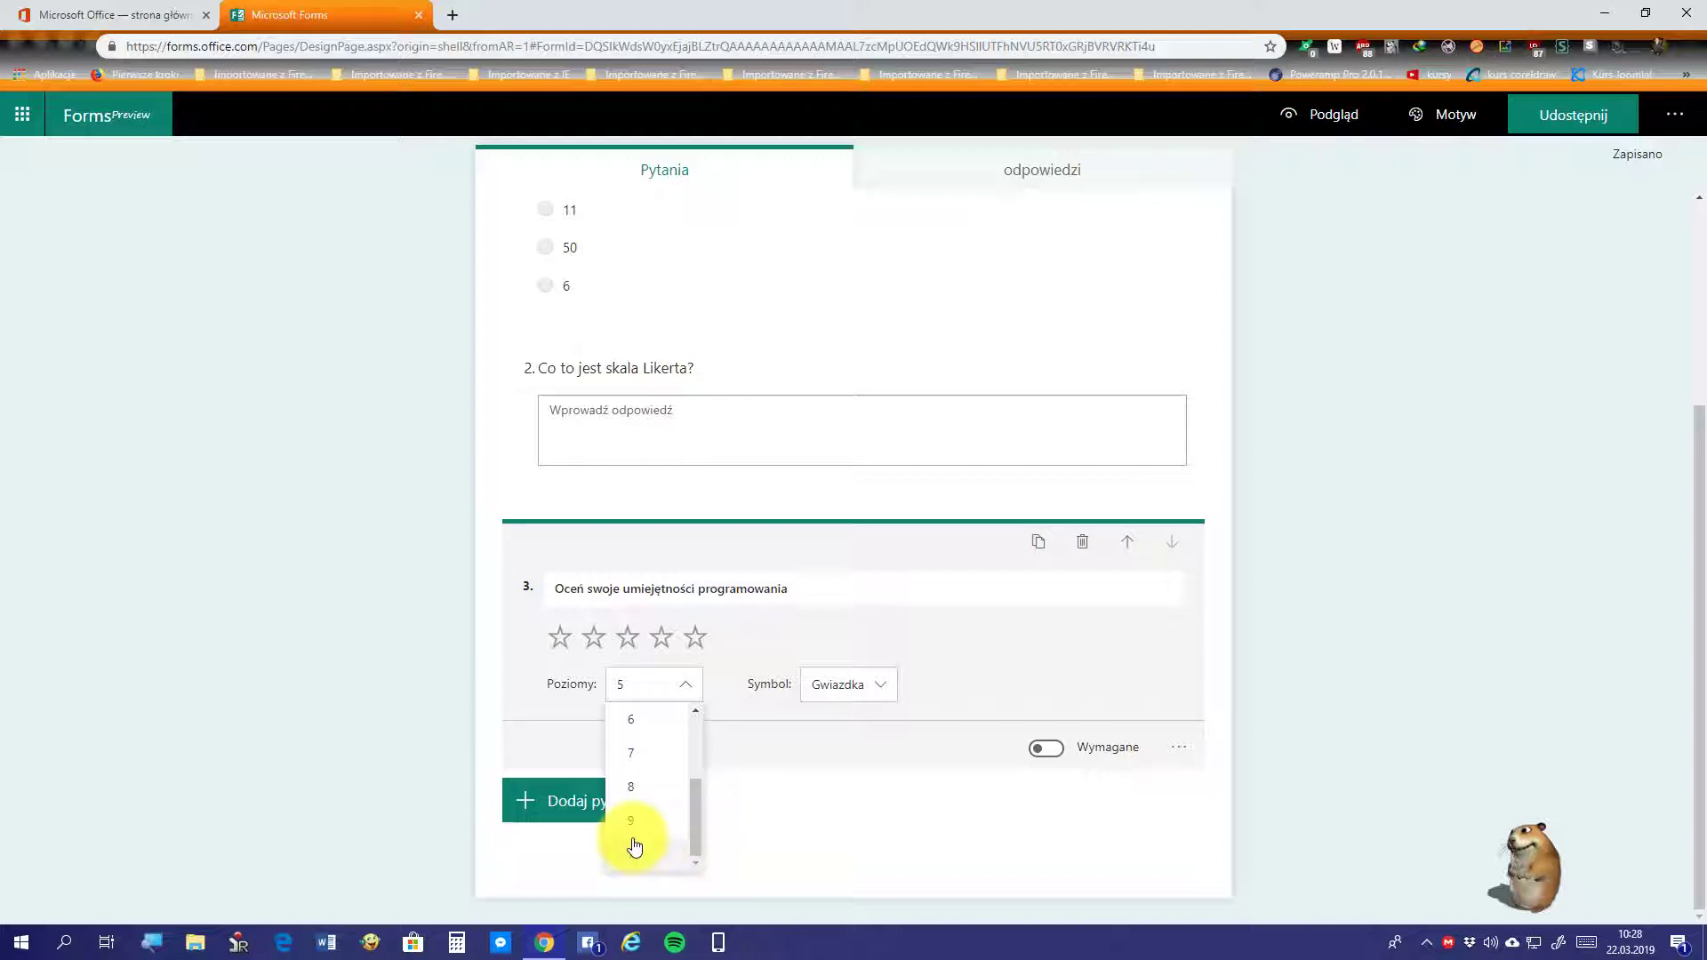
scroll(635, 844, up, 4)
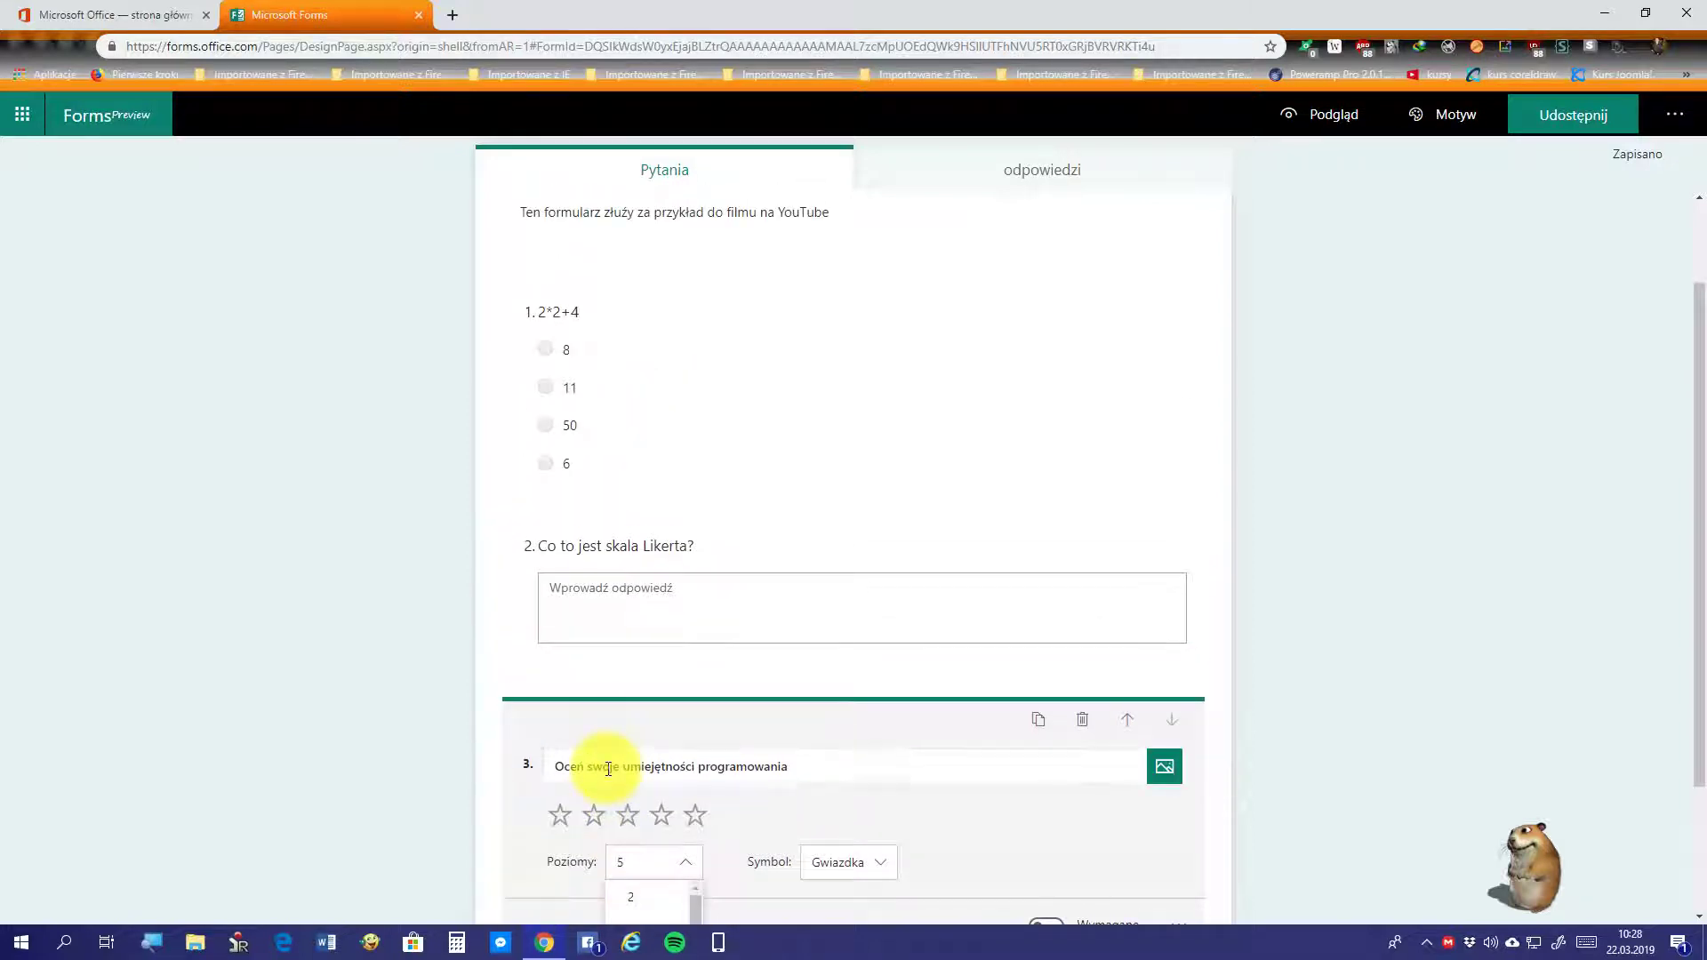
scroll(635, 886, down, 1)
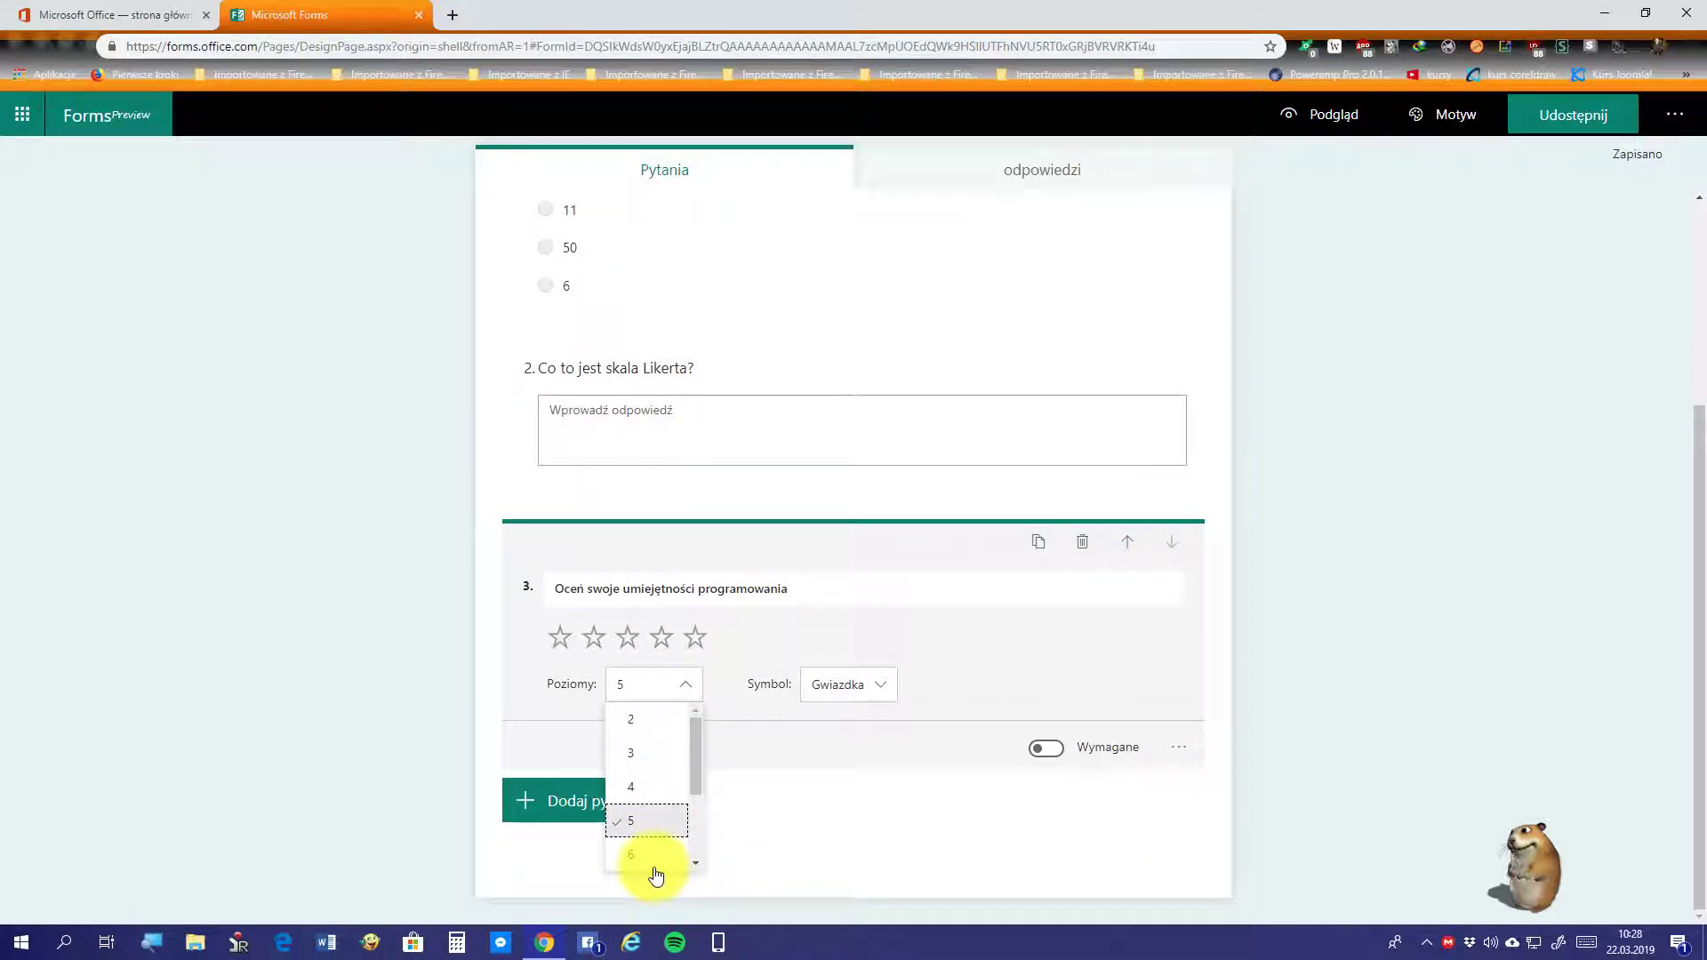
scroll(653, 876, up, 2)
scroll(636, 873, down, 5)
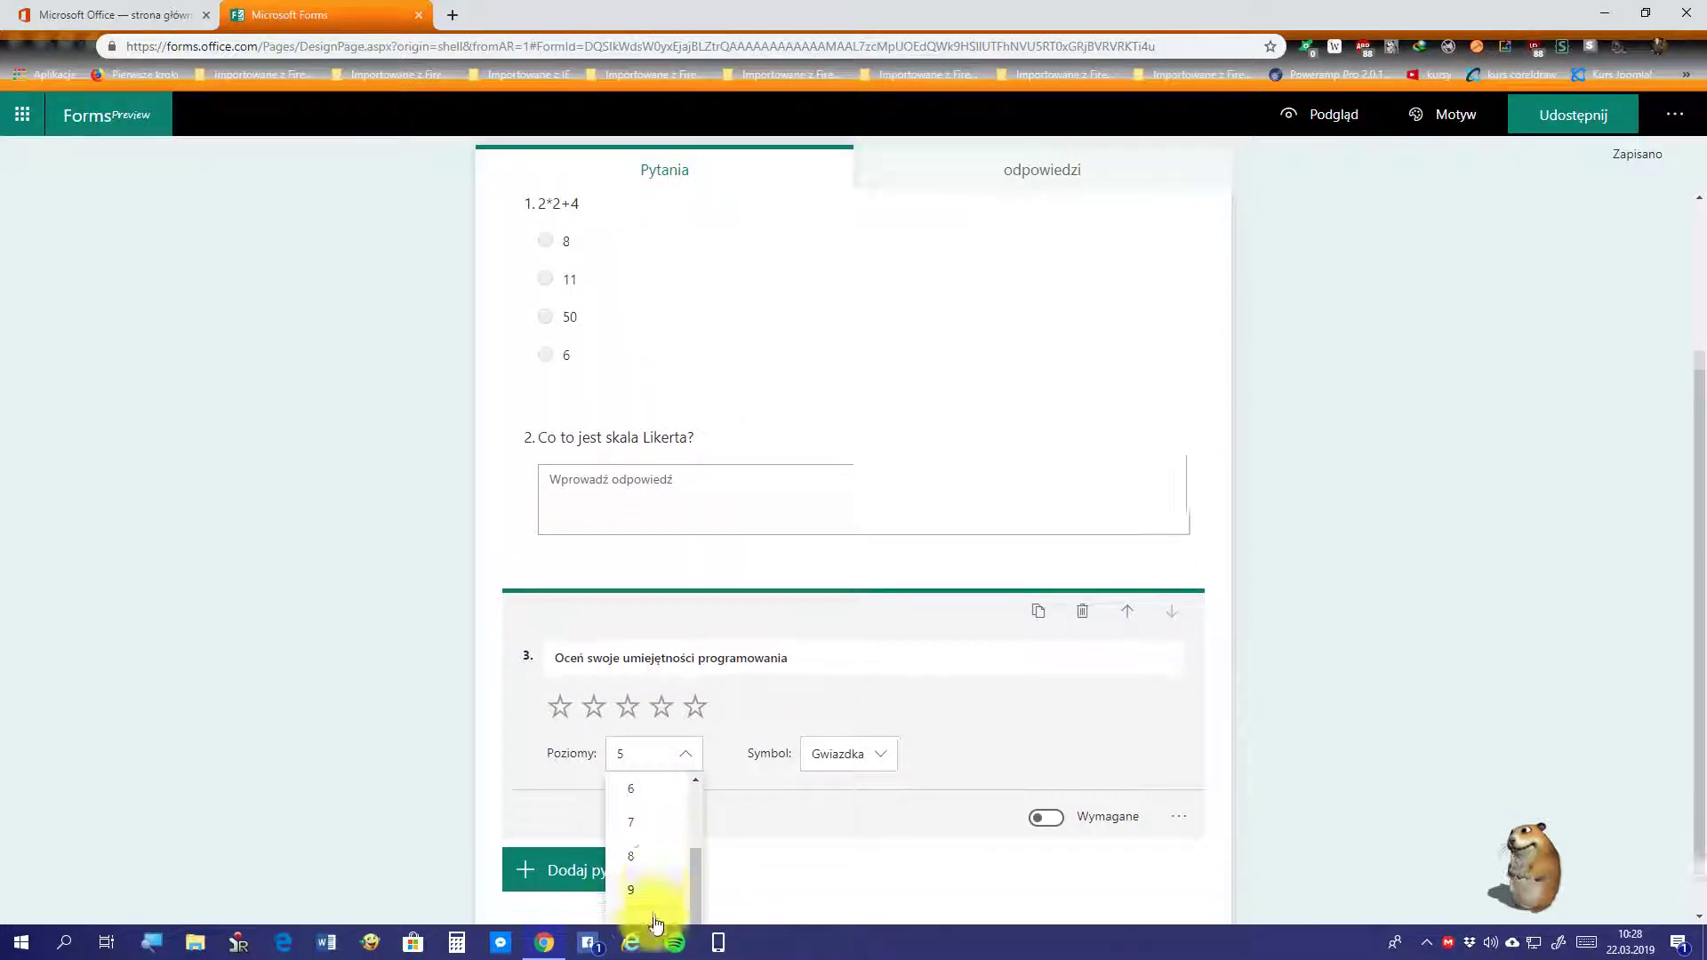
click(630, 856)
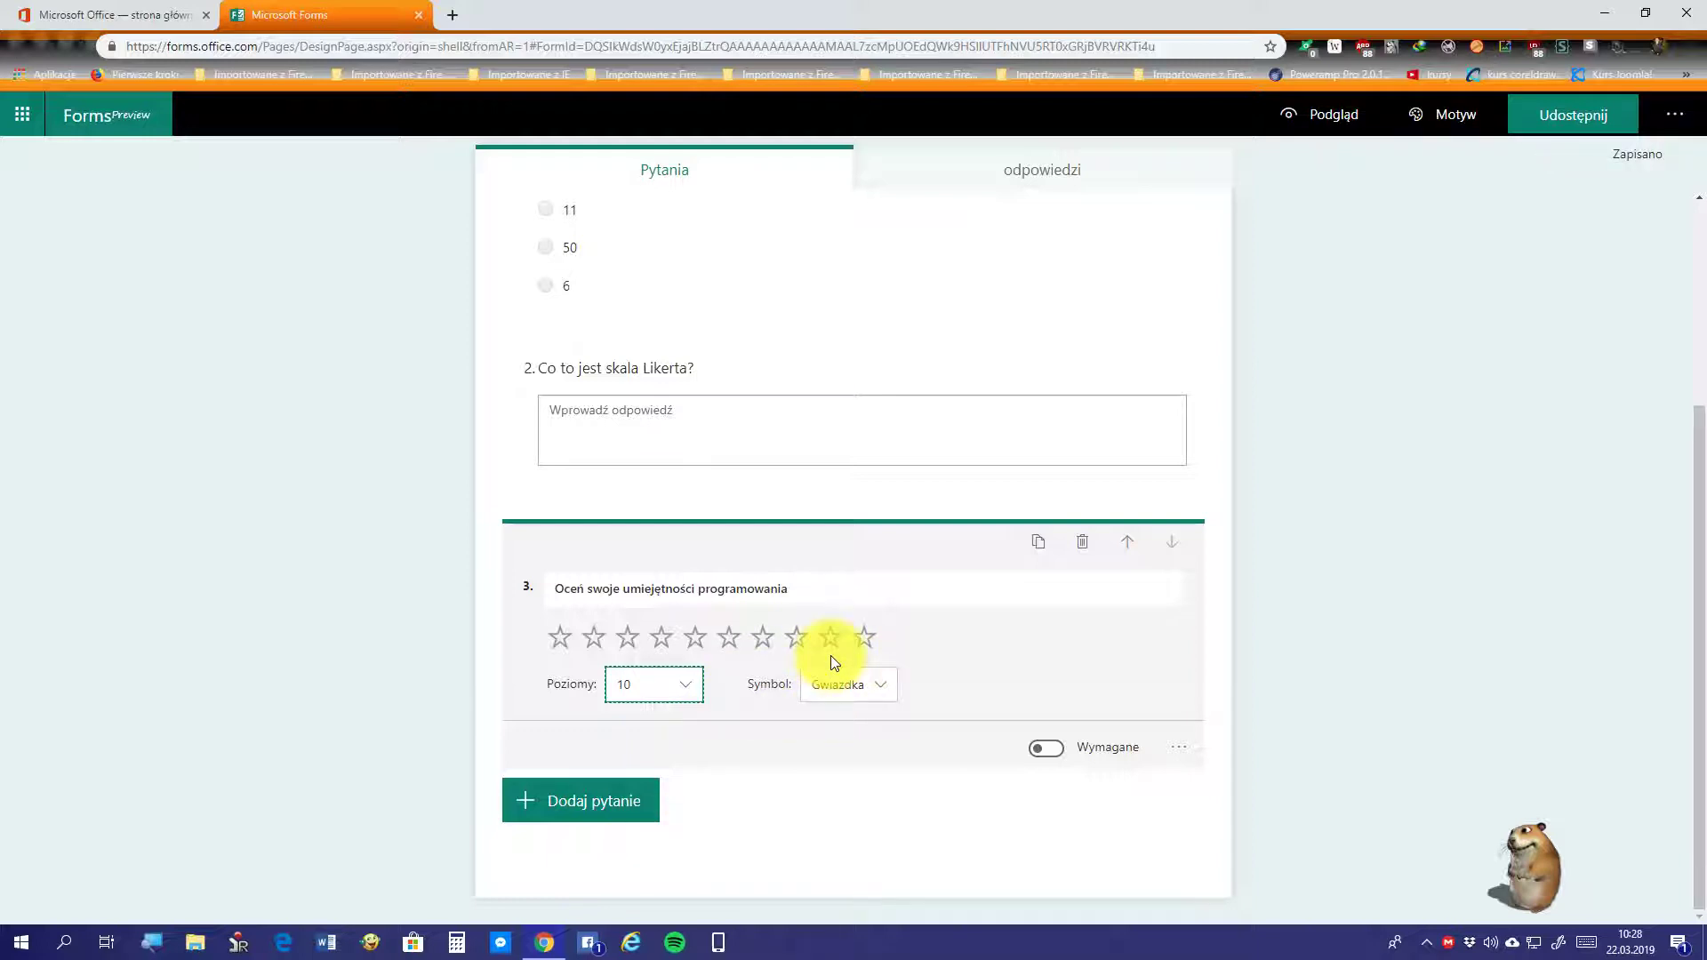
click(655, 681)
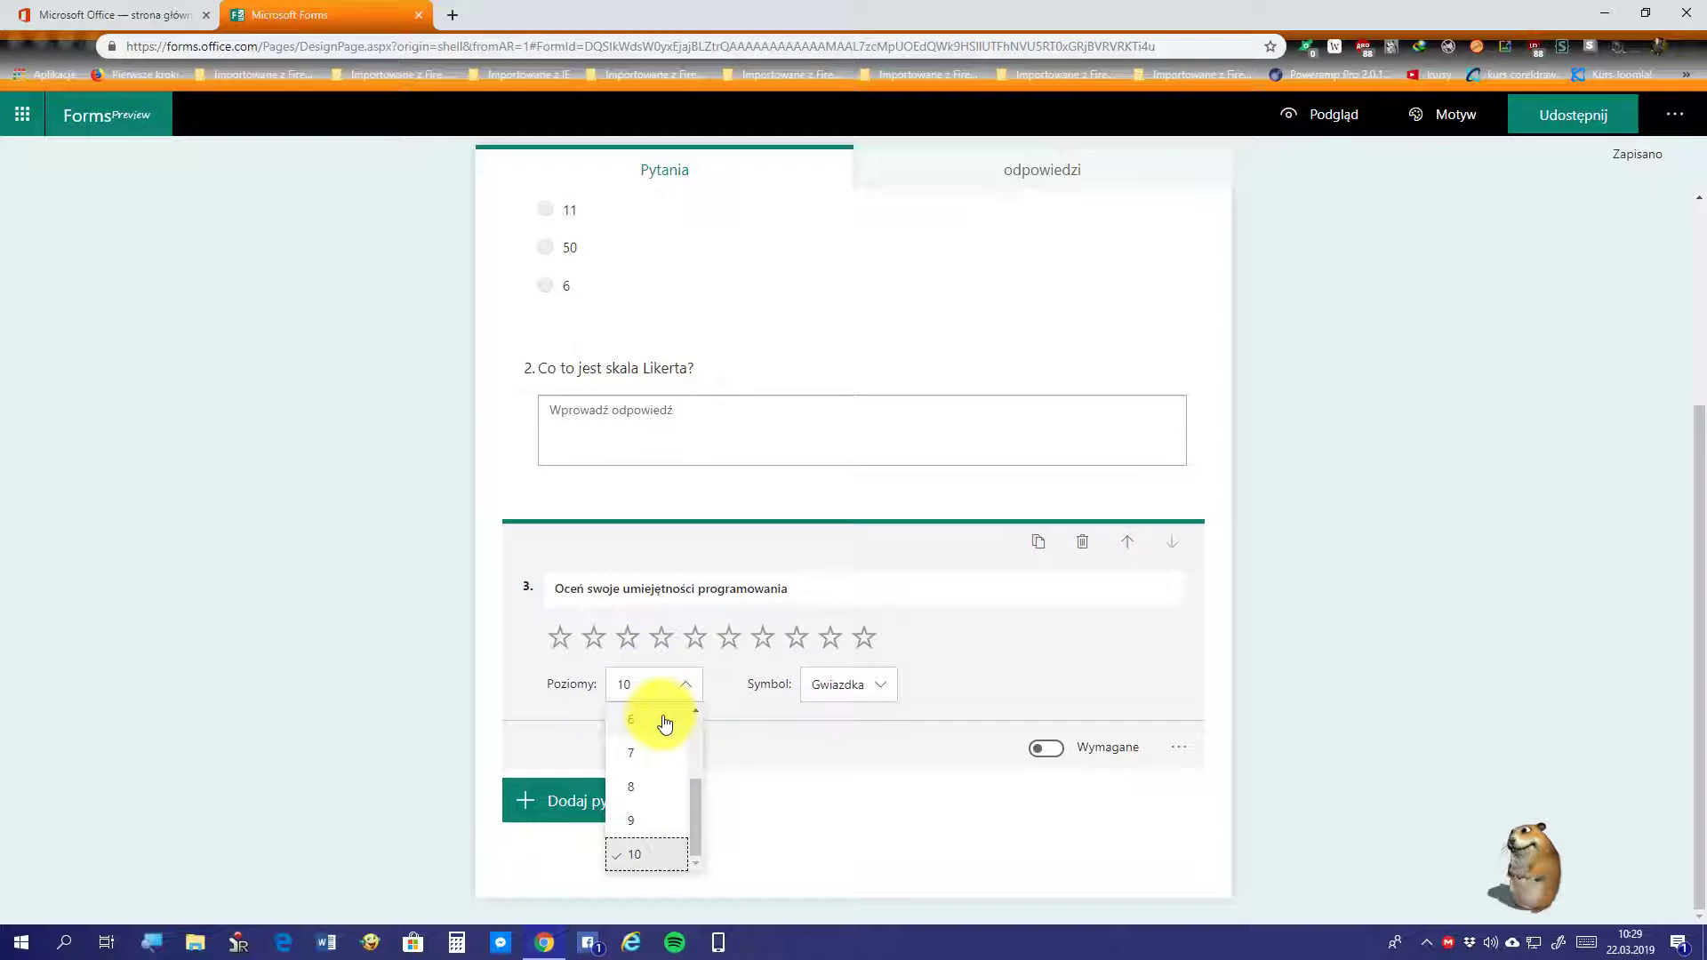
scroll(649, 716, up, 3)
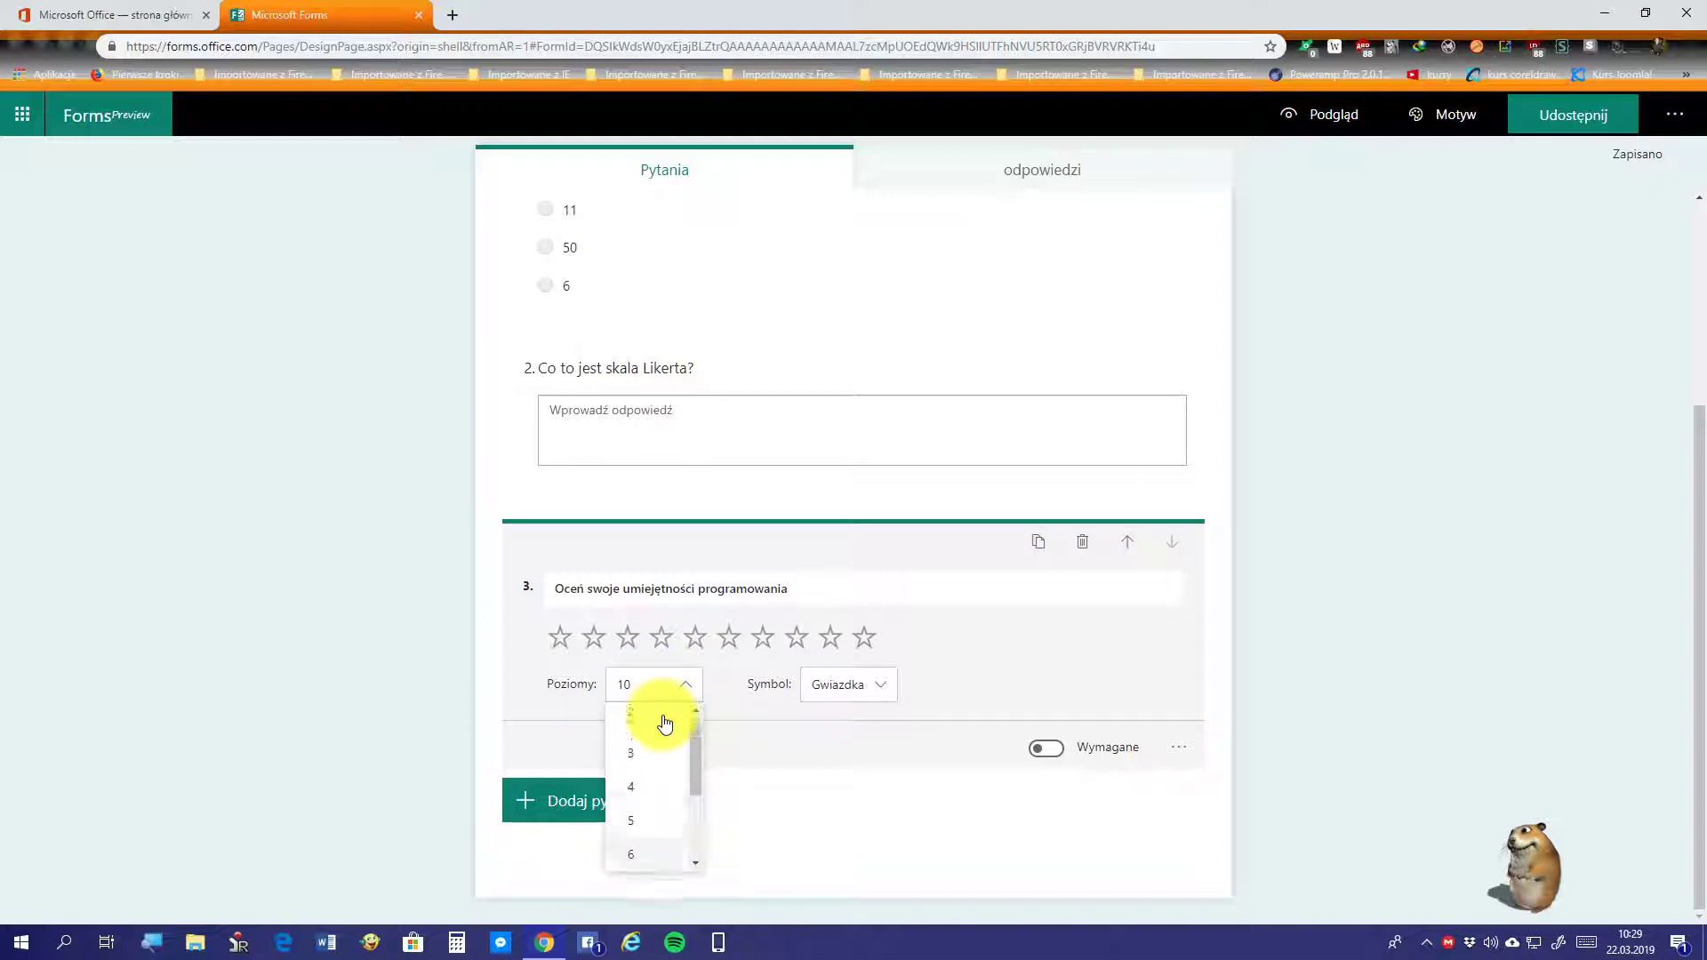
click(640, 827)
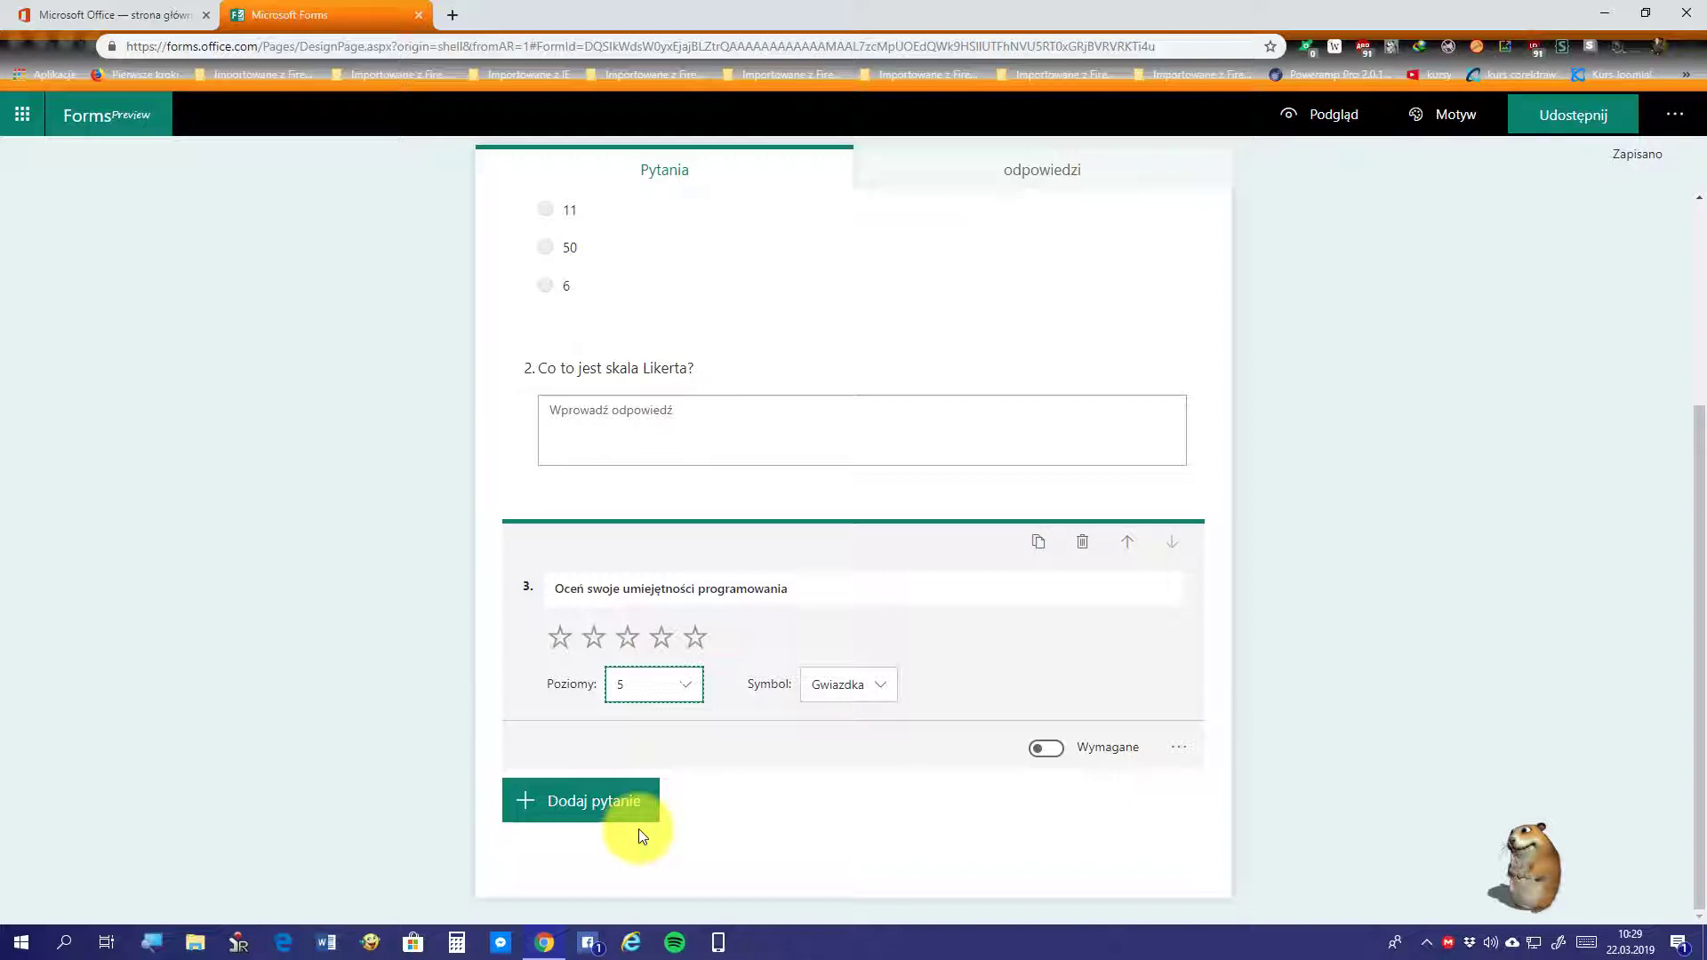
Step: Try the required setting (Wymagane) and the subtitle (Podtytuł) on question 3, switching each back off
click(1045, 750)
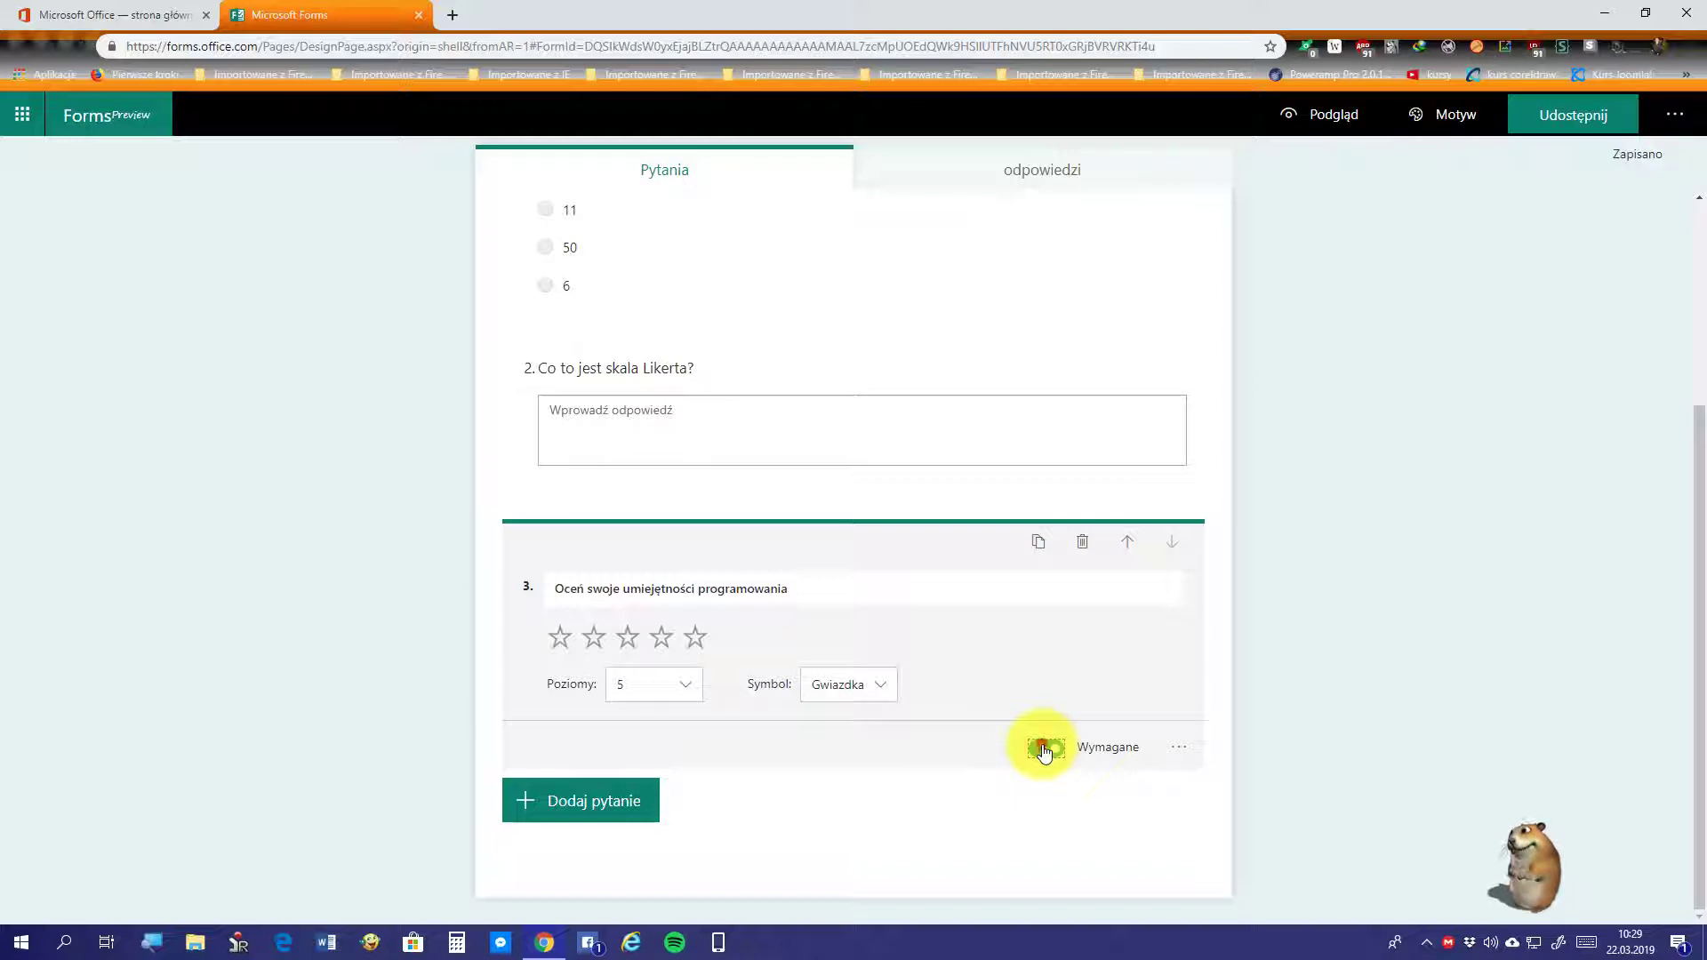
click(1045, 750)
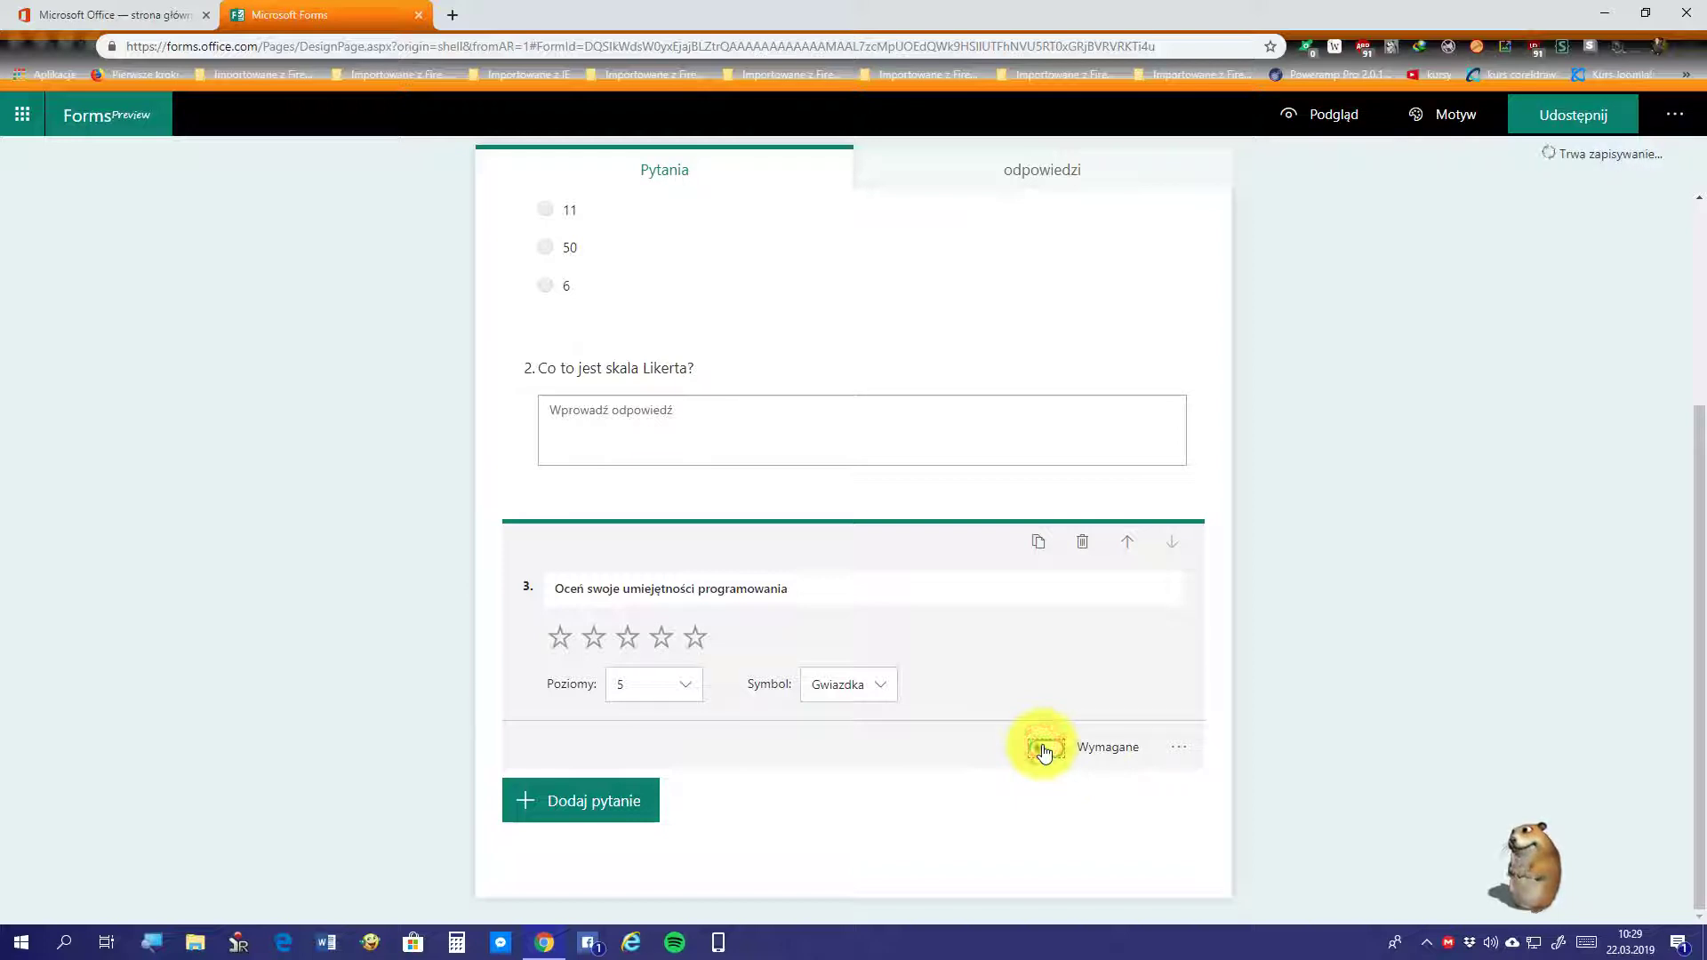
click(1183, 750)
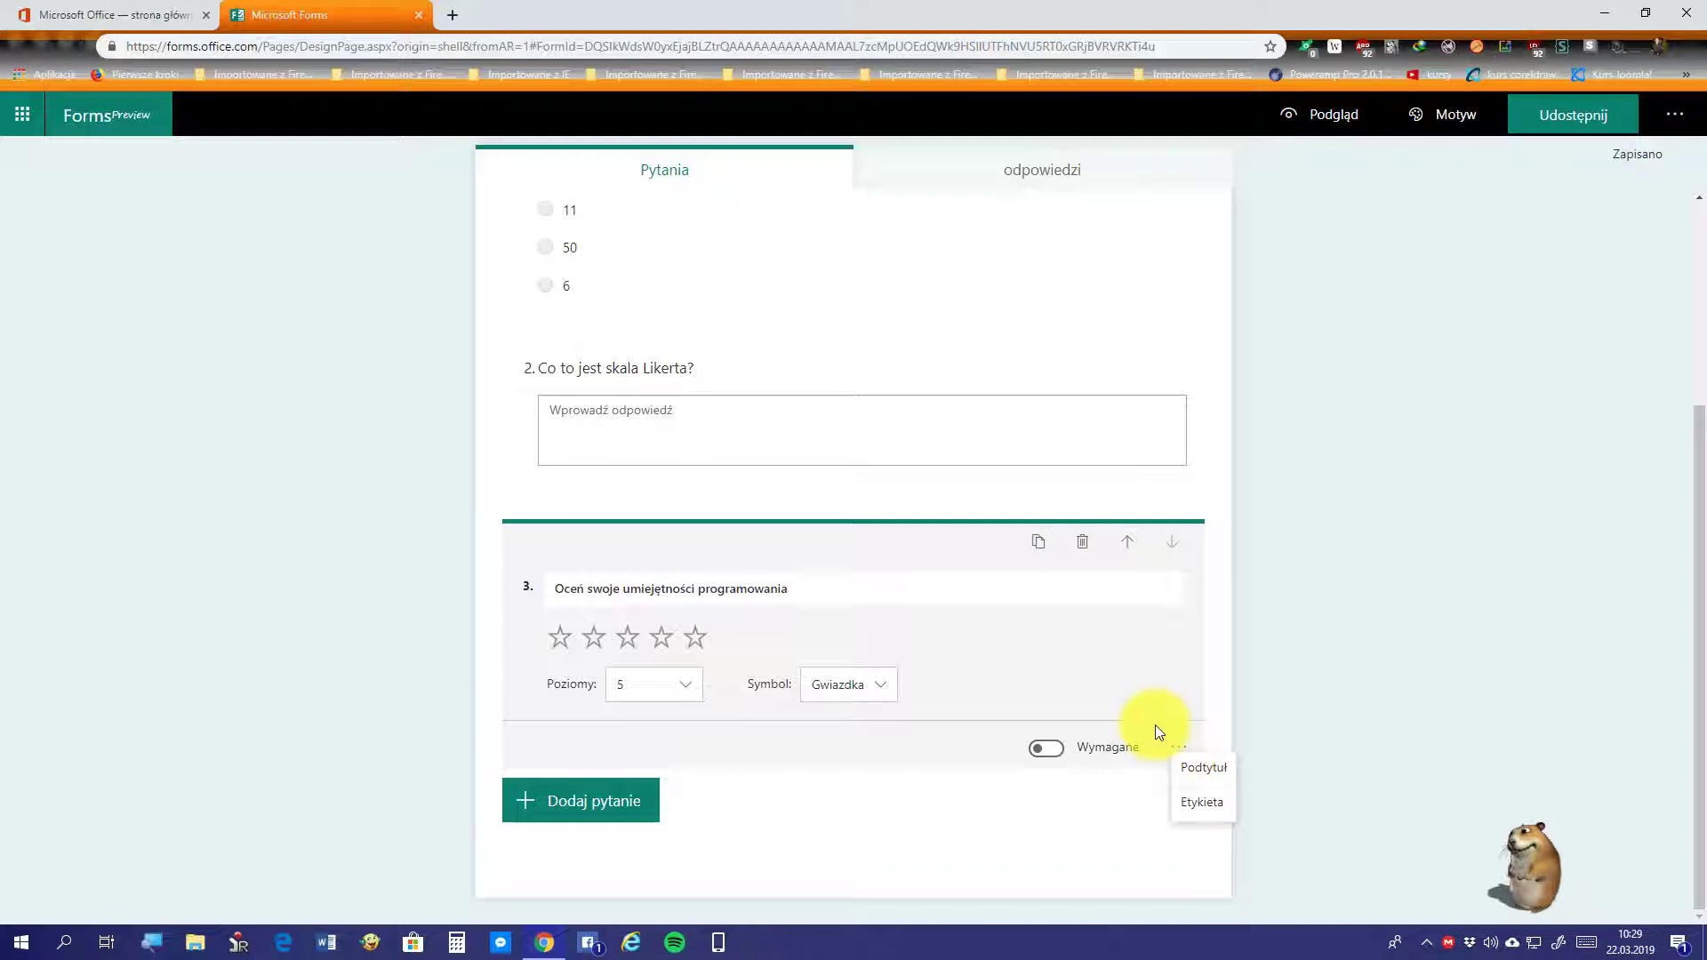
click(1204, 768)
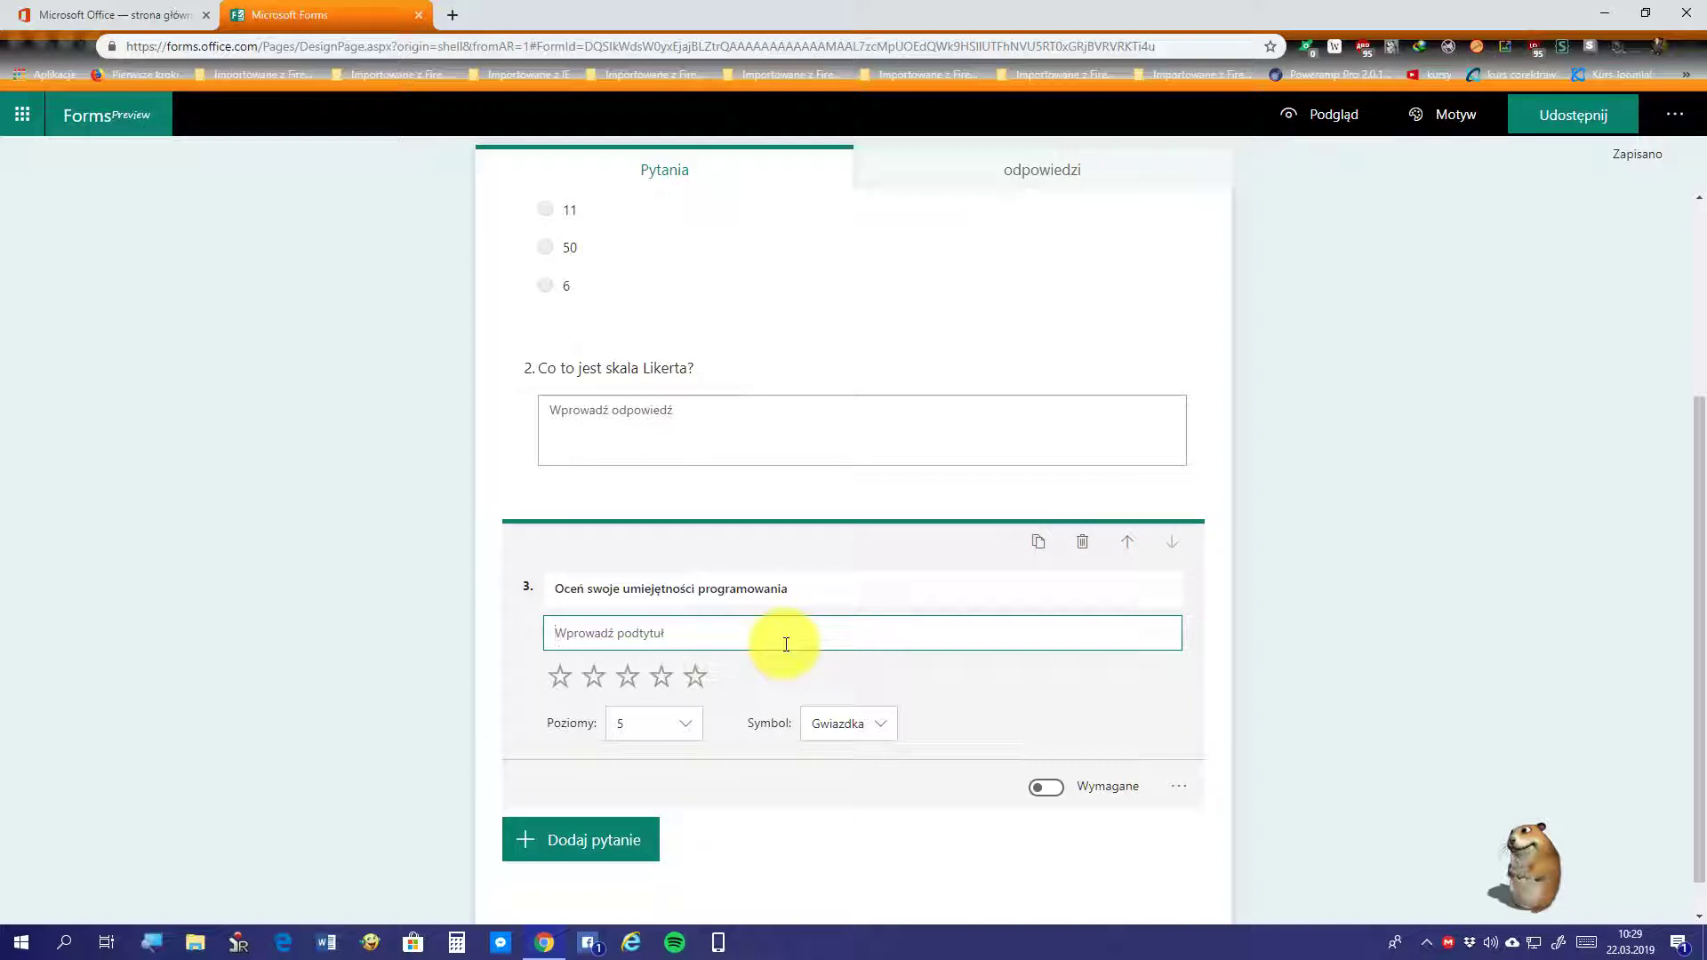
click(1179, 788)
click(1179, 788)
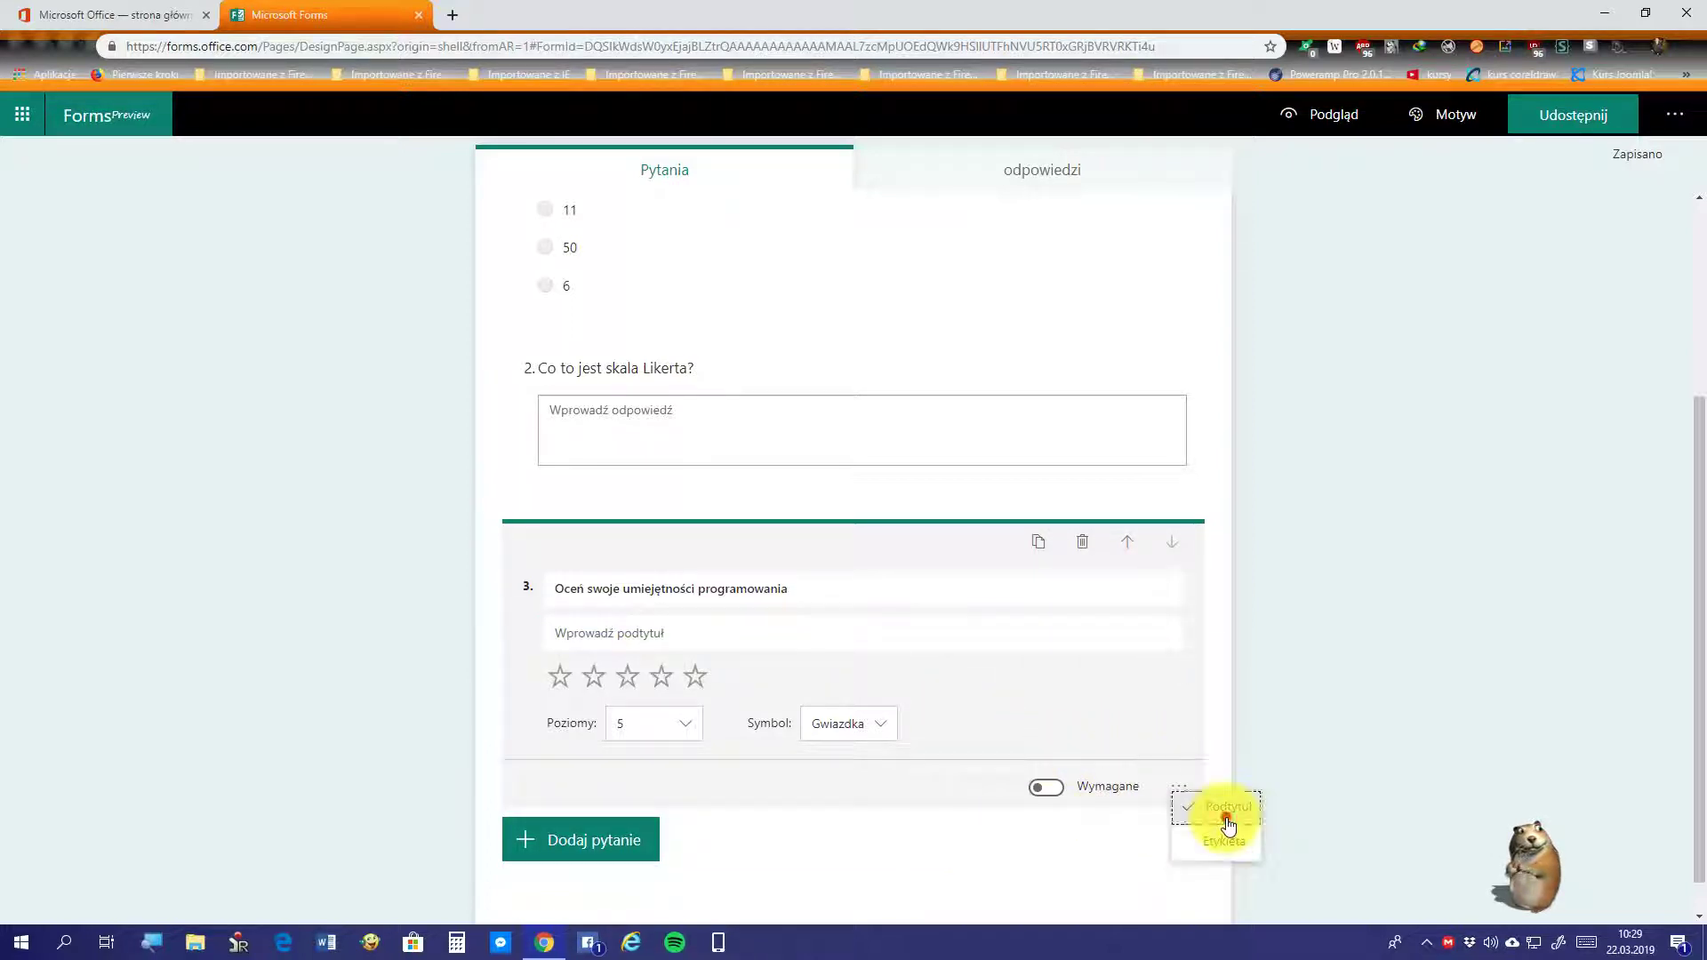
click(1220, 807)
Step: Enable labels (Etykieta) on question 3 and label the one-star rating "Nic nie umiesz i tyle!", correcting the misspelled word
click(1184, 753)
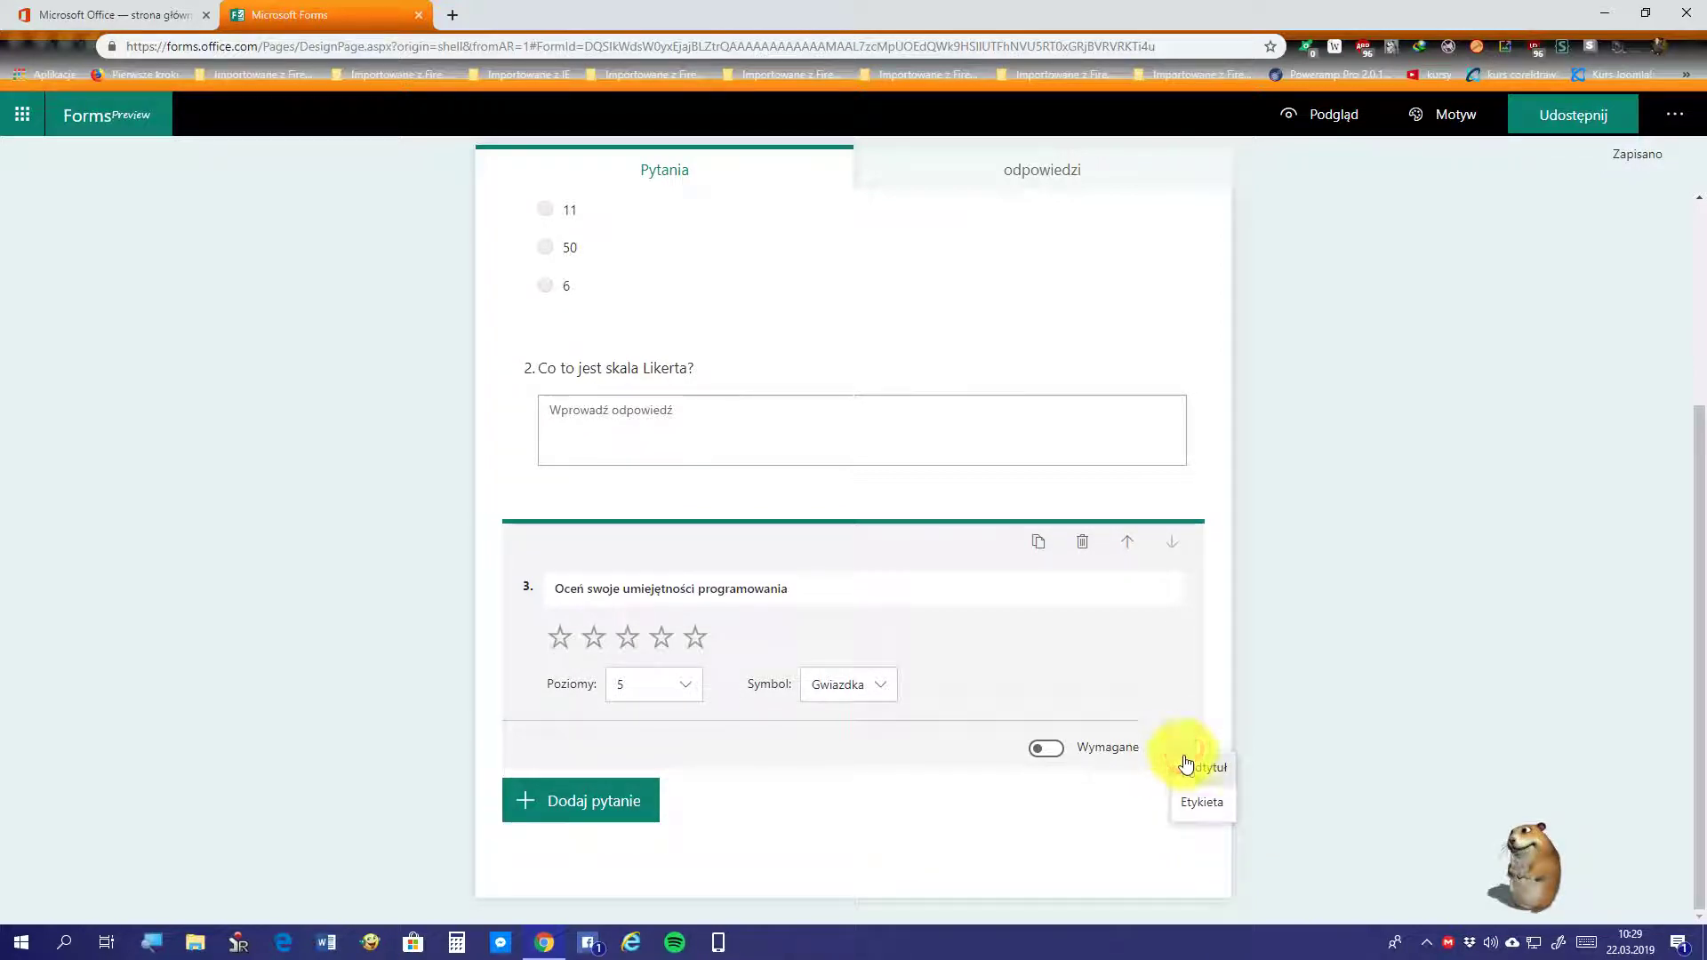
click(1210, 806)
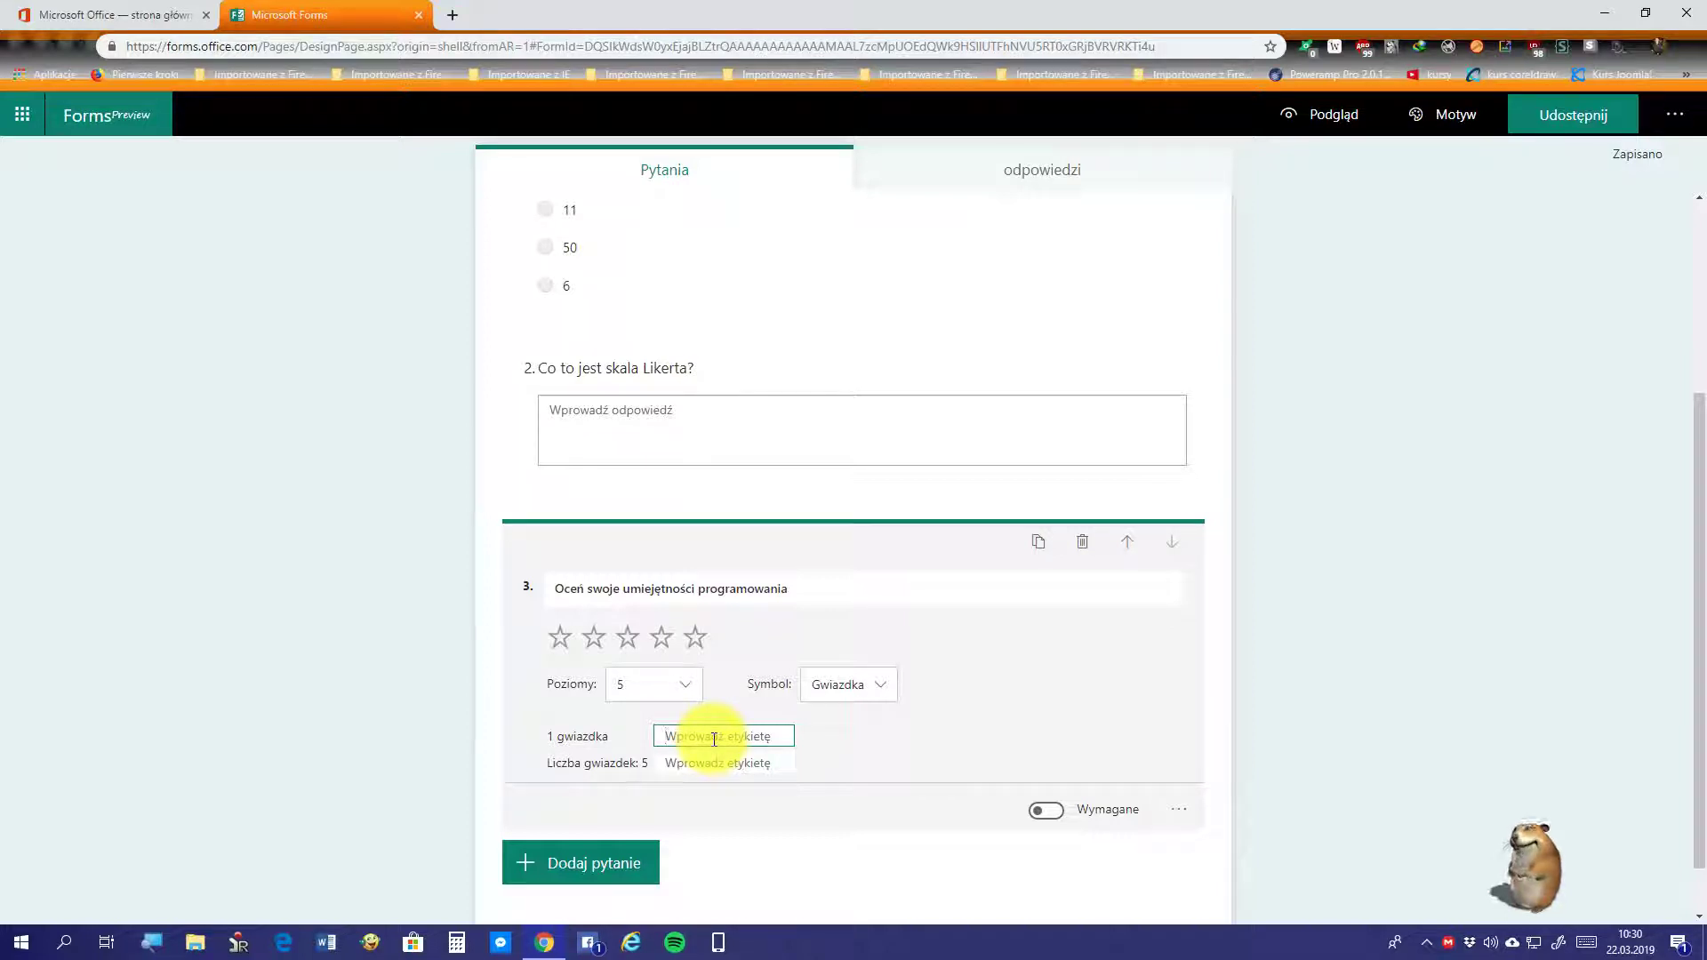
text(Nic ti)
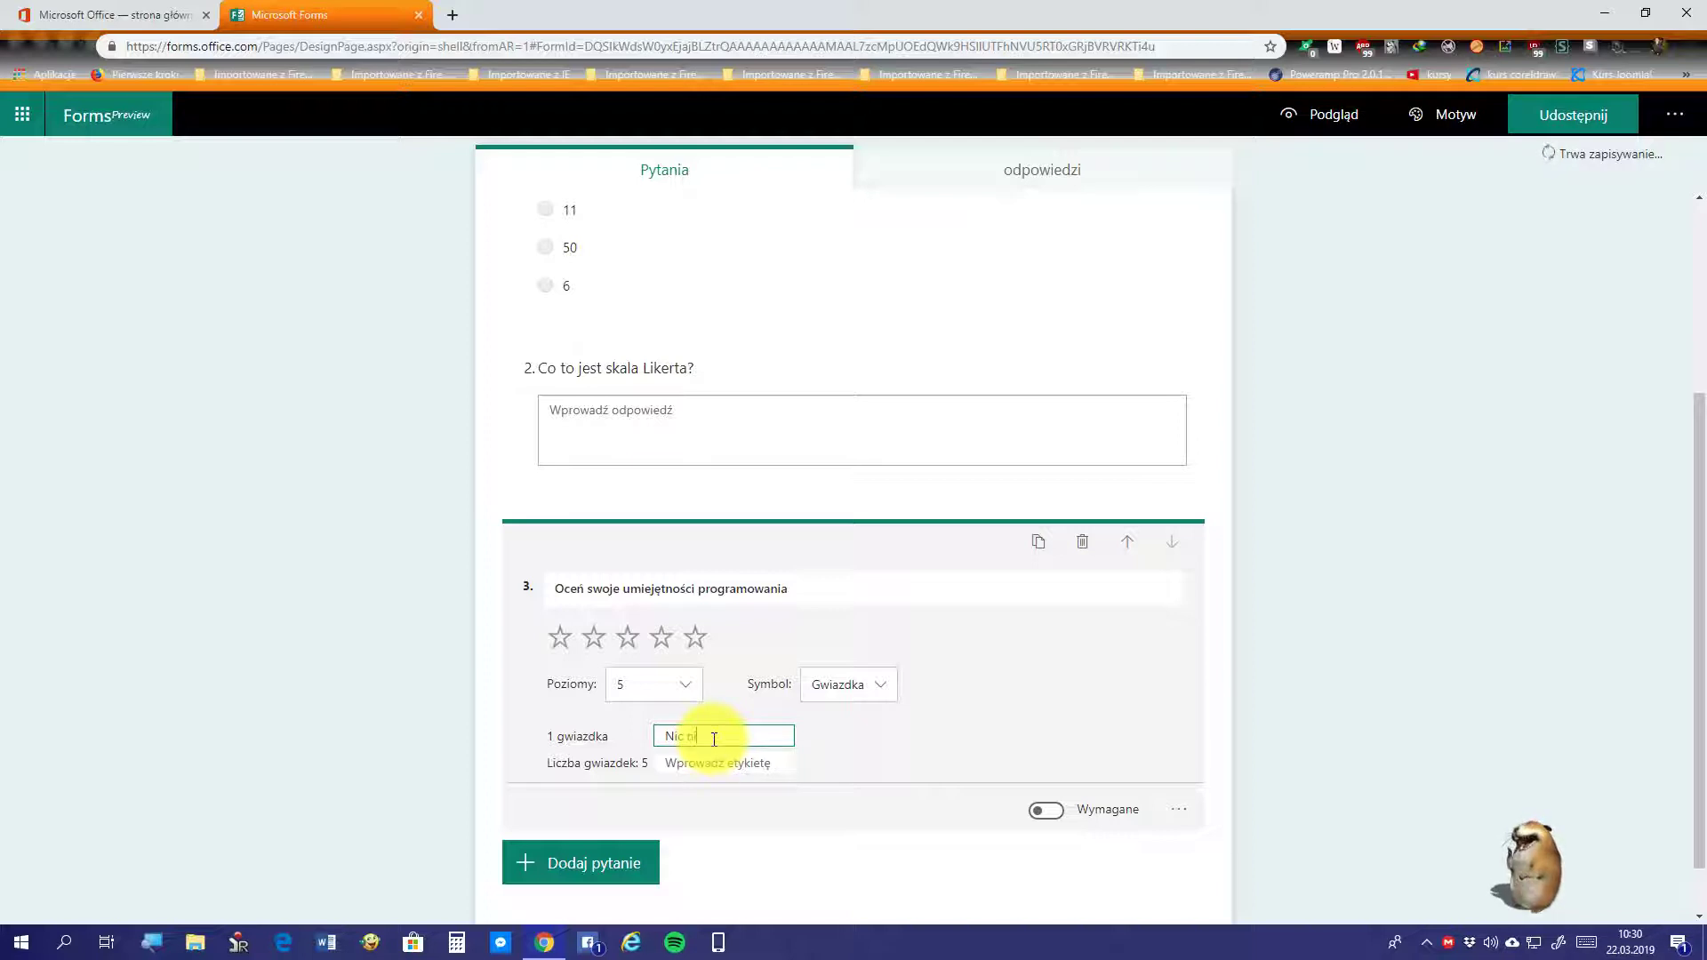
text(e umie)
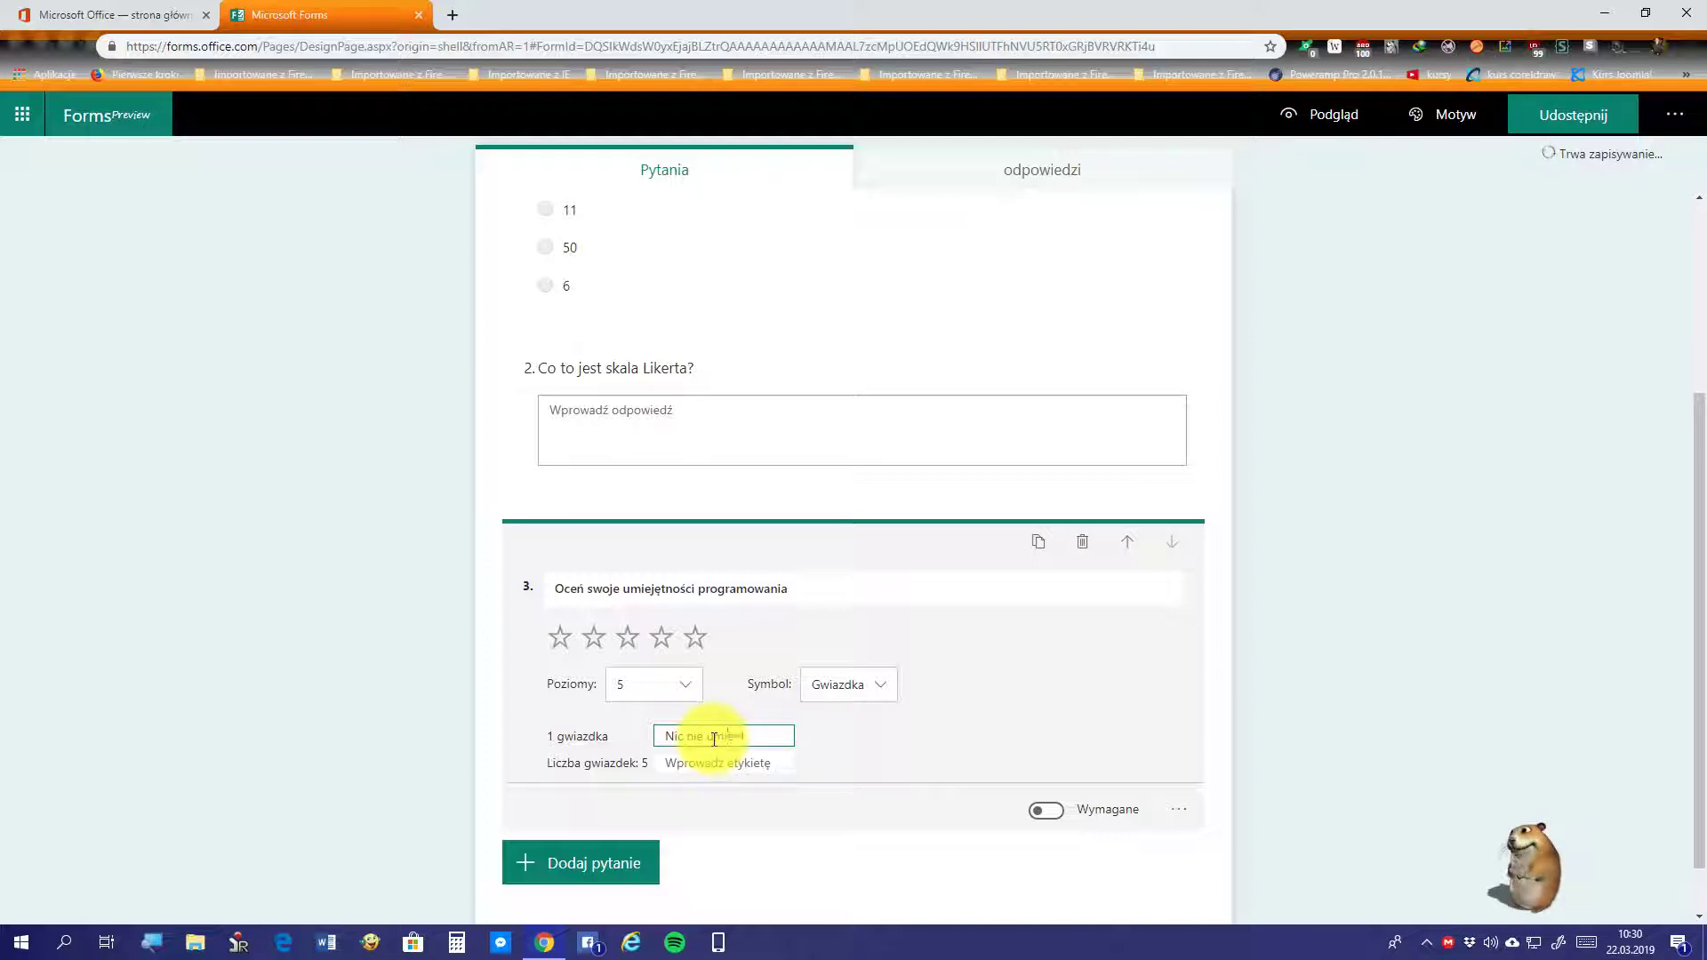
text(wsz i ty)
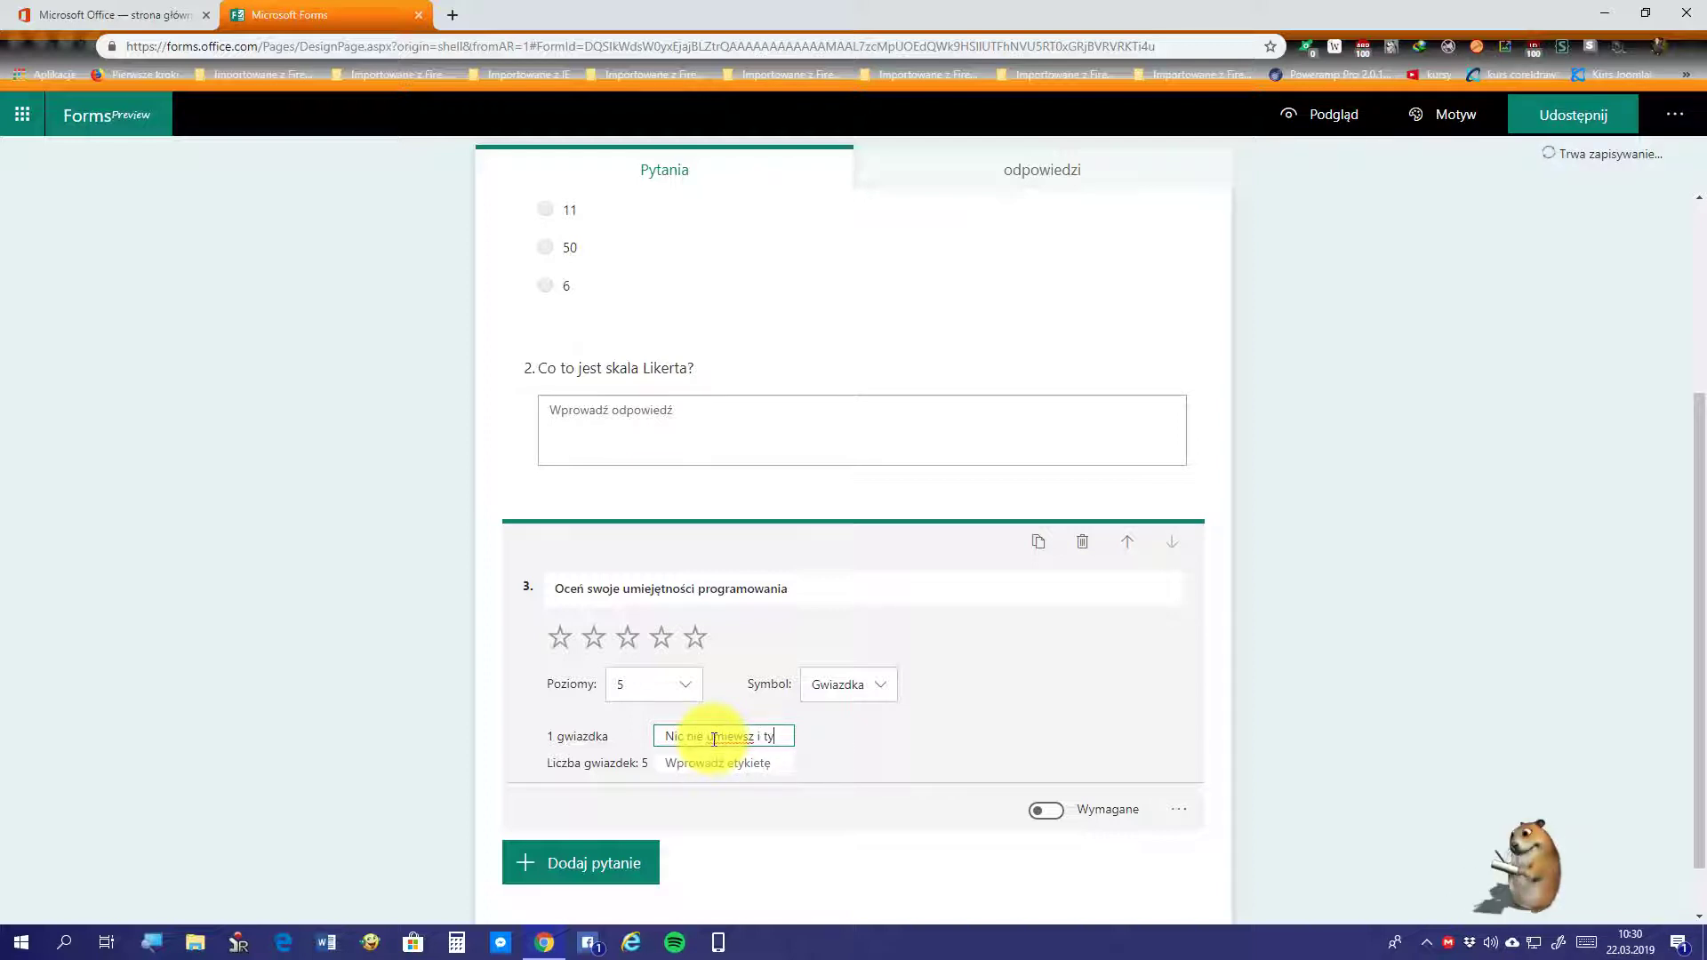
text(le)
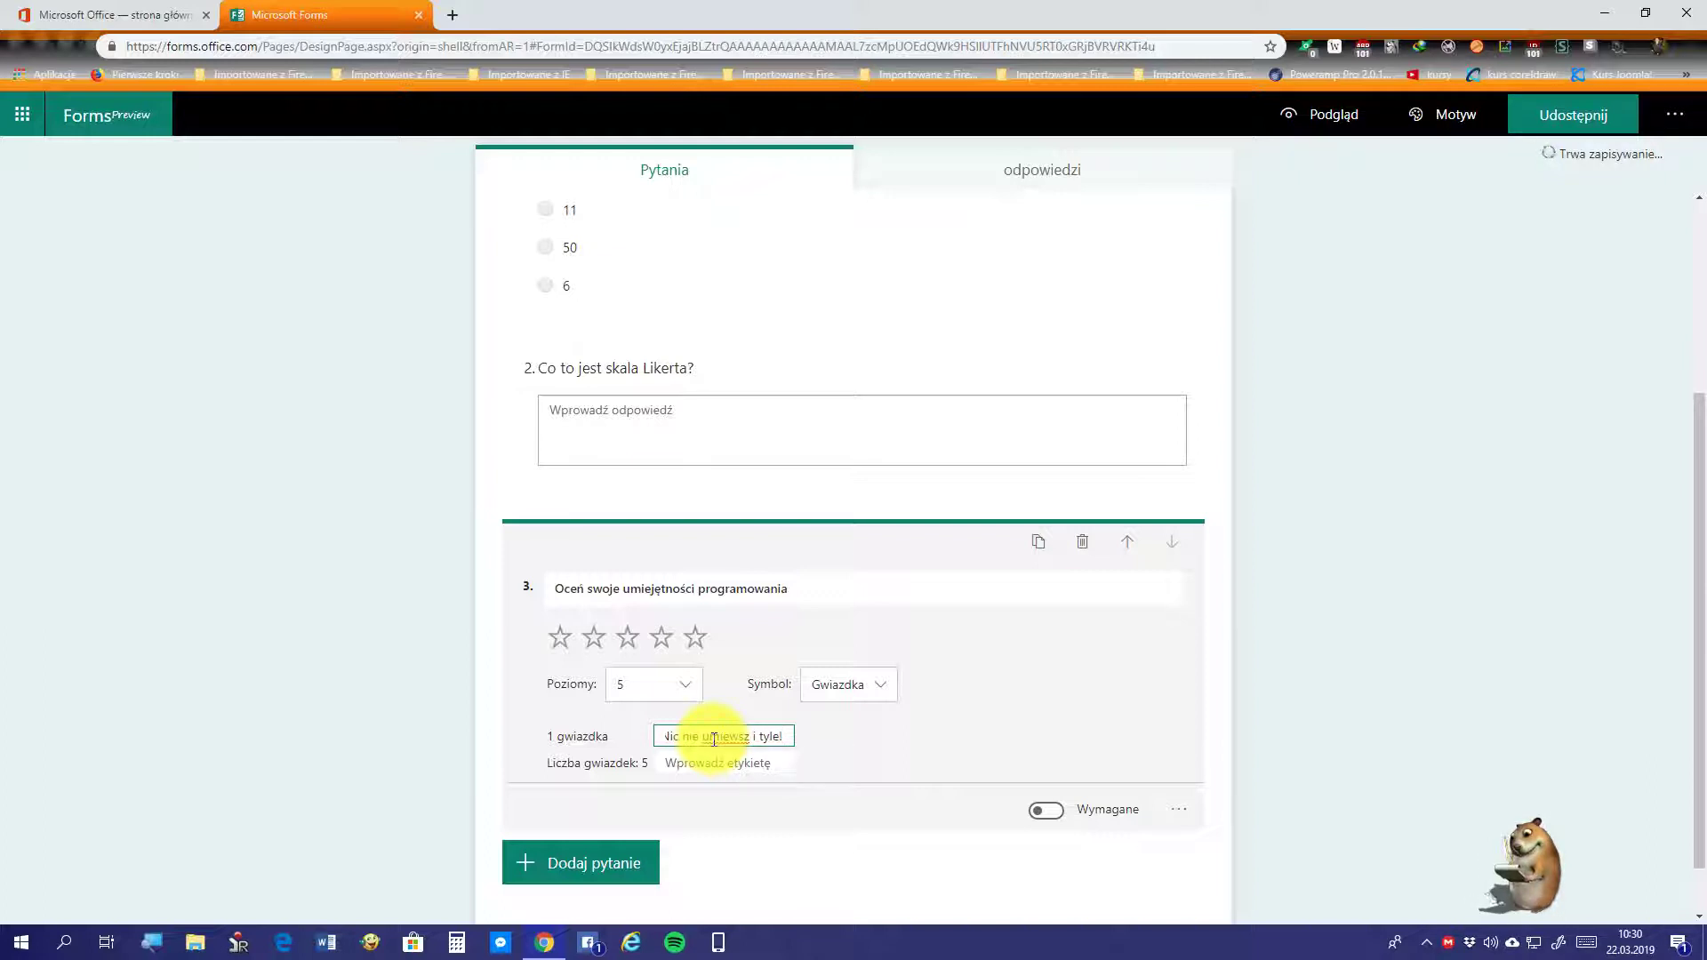
text(!)
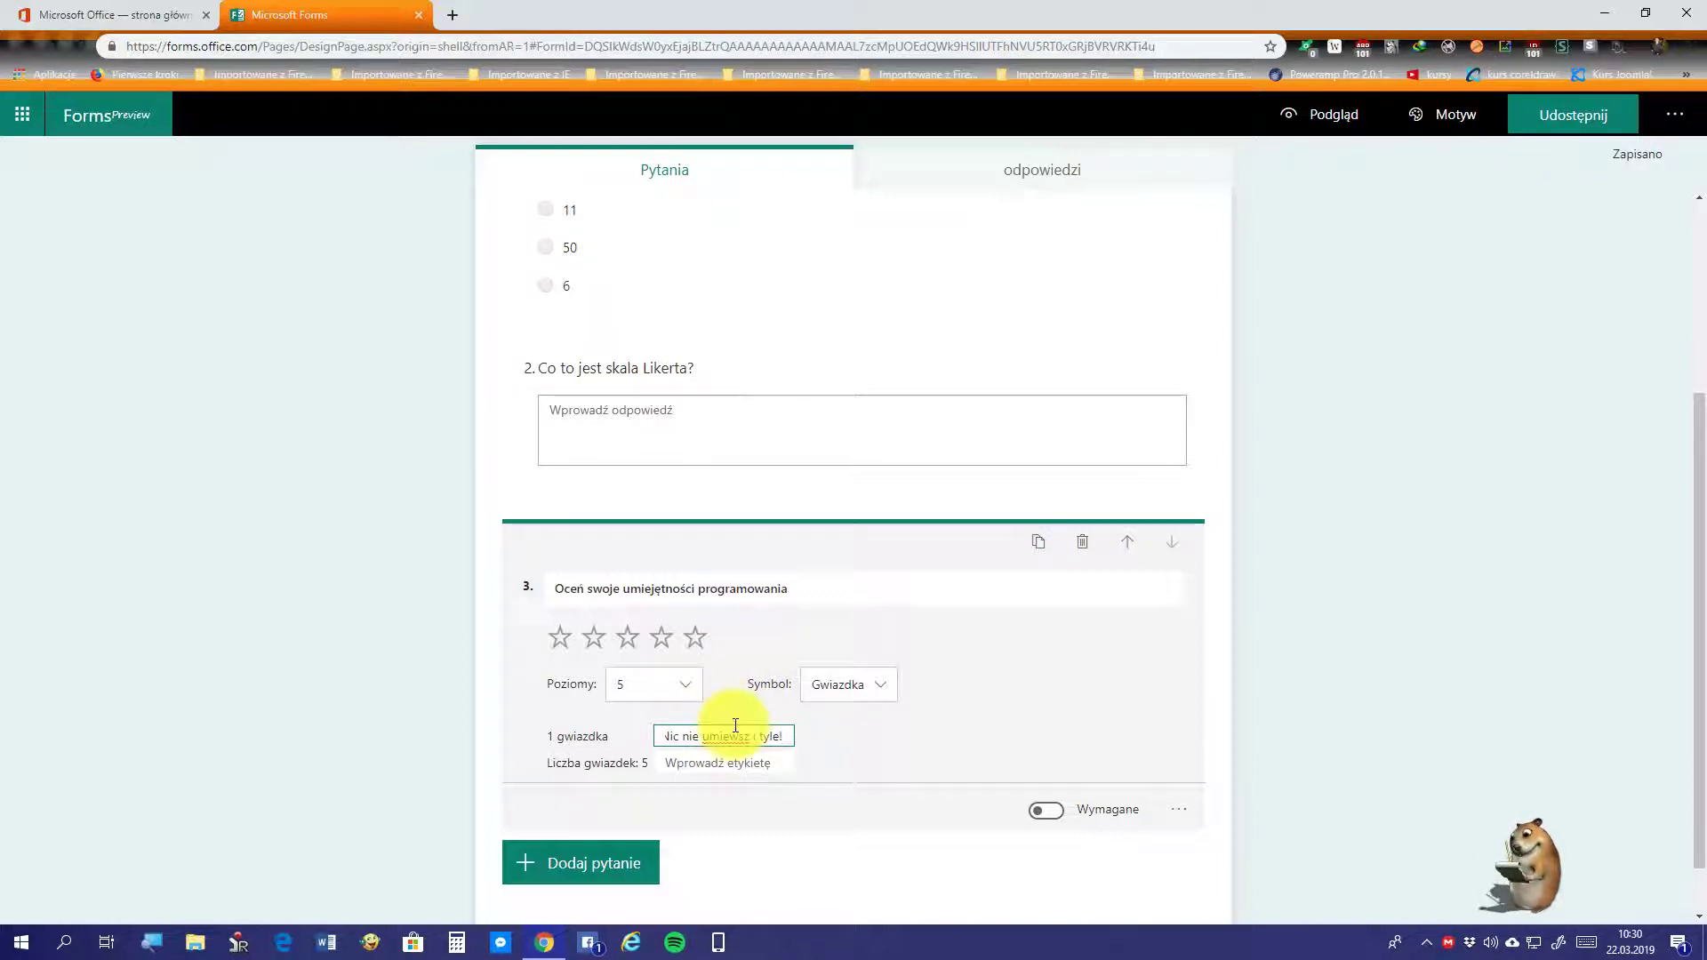
click(736, 725)
right_click(736, 731)
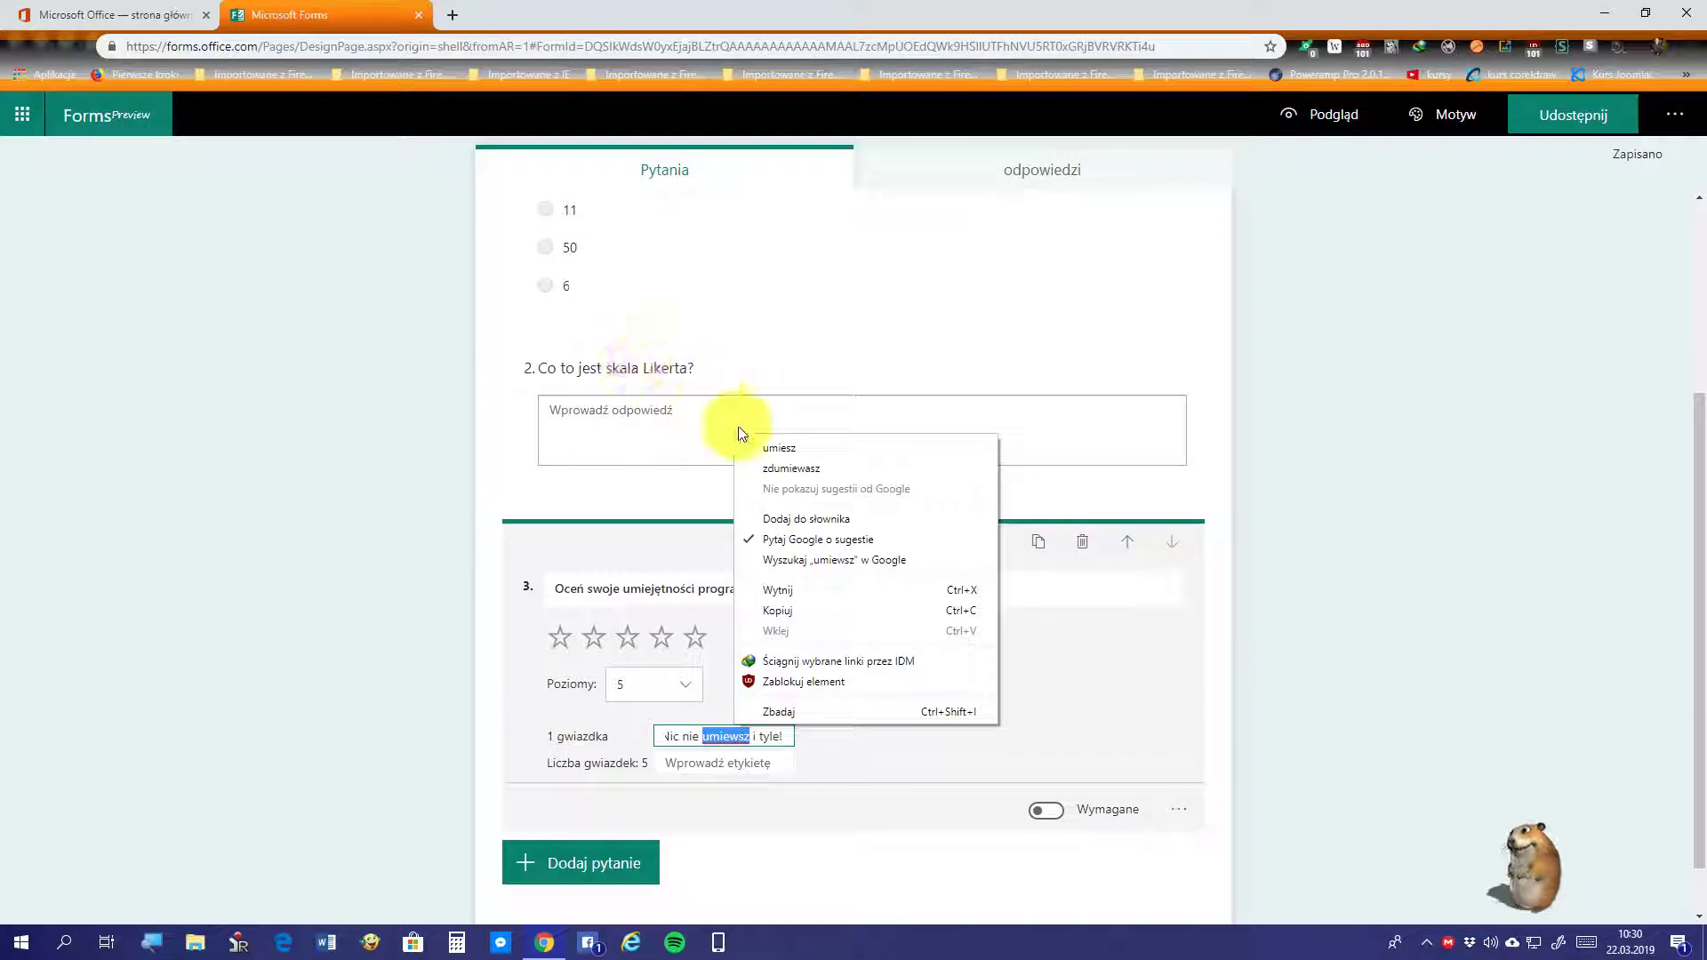
click(762, 445)
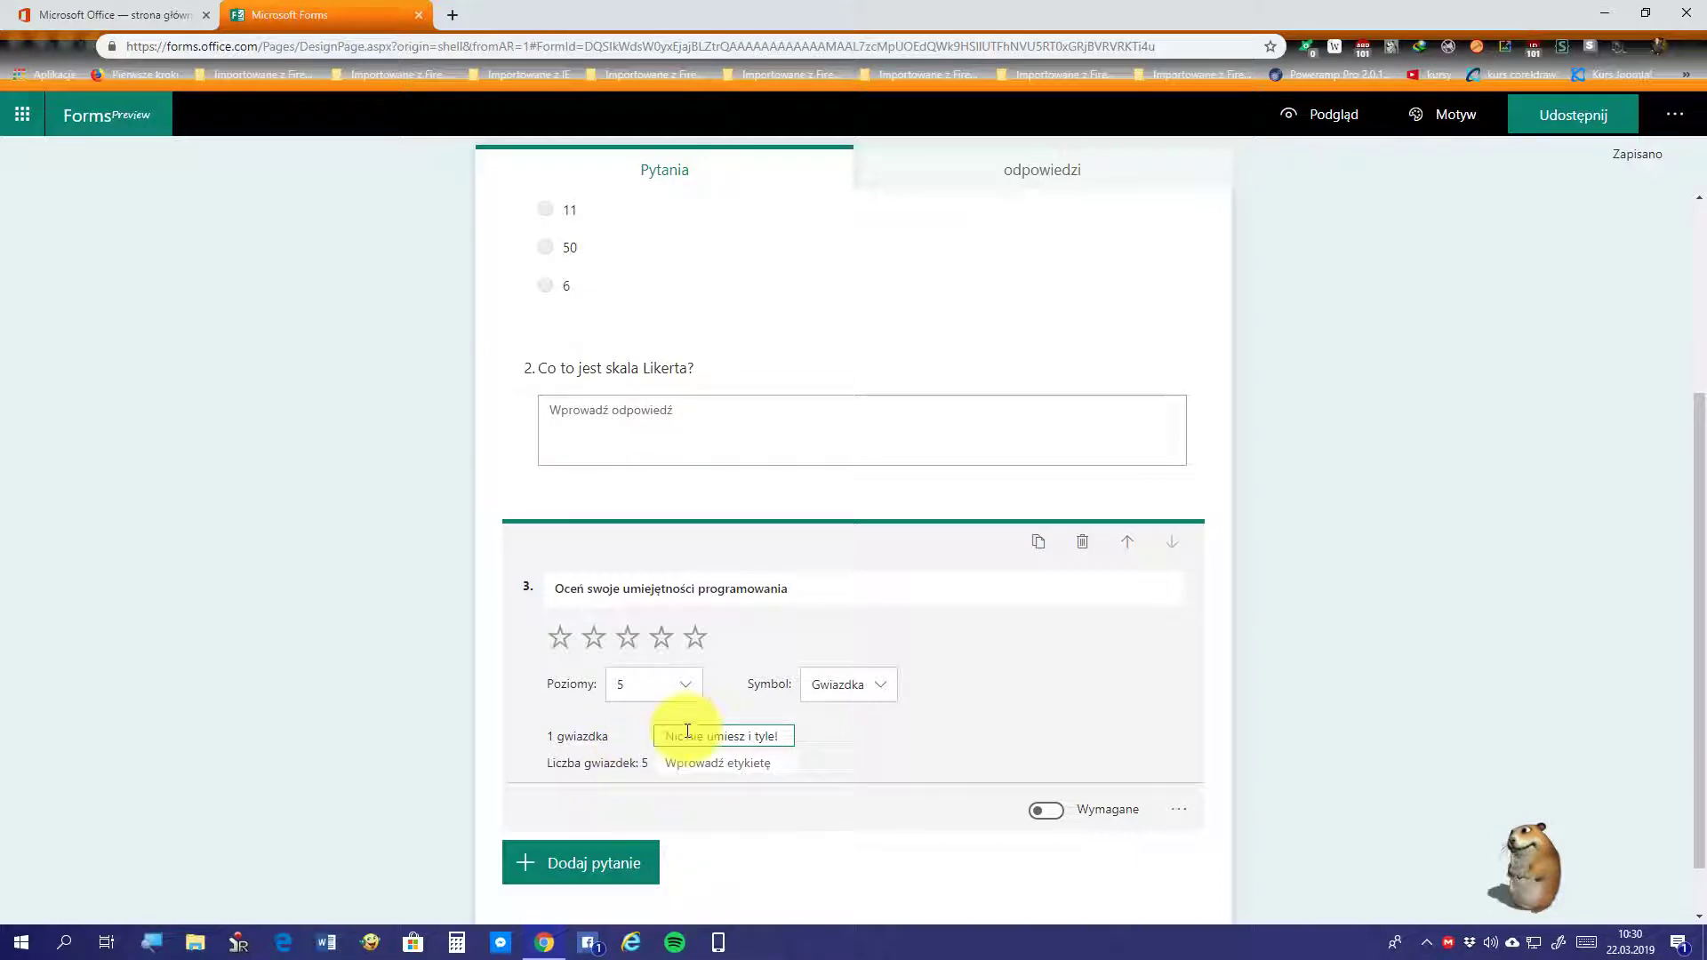
Step: Label the five-star rating of question 3 "Super, jesteś mistrzem!"
click(729, 770)
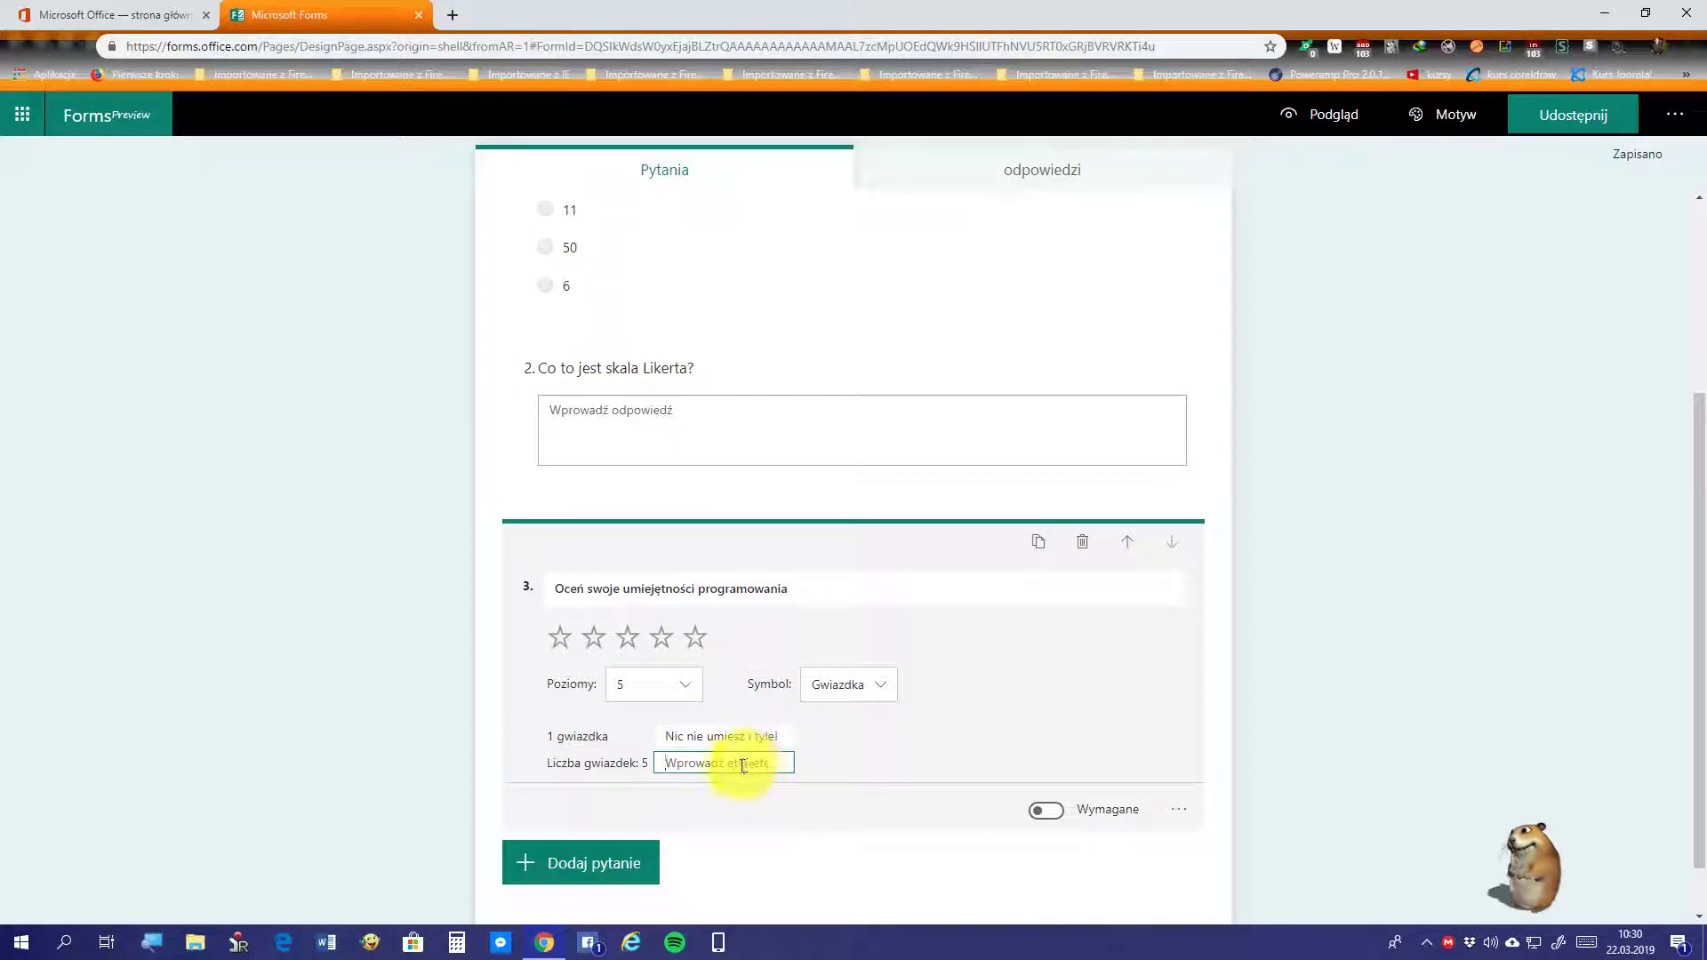
text(Su)
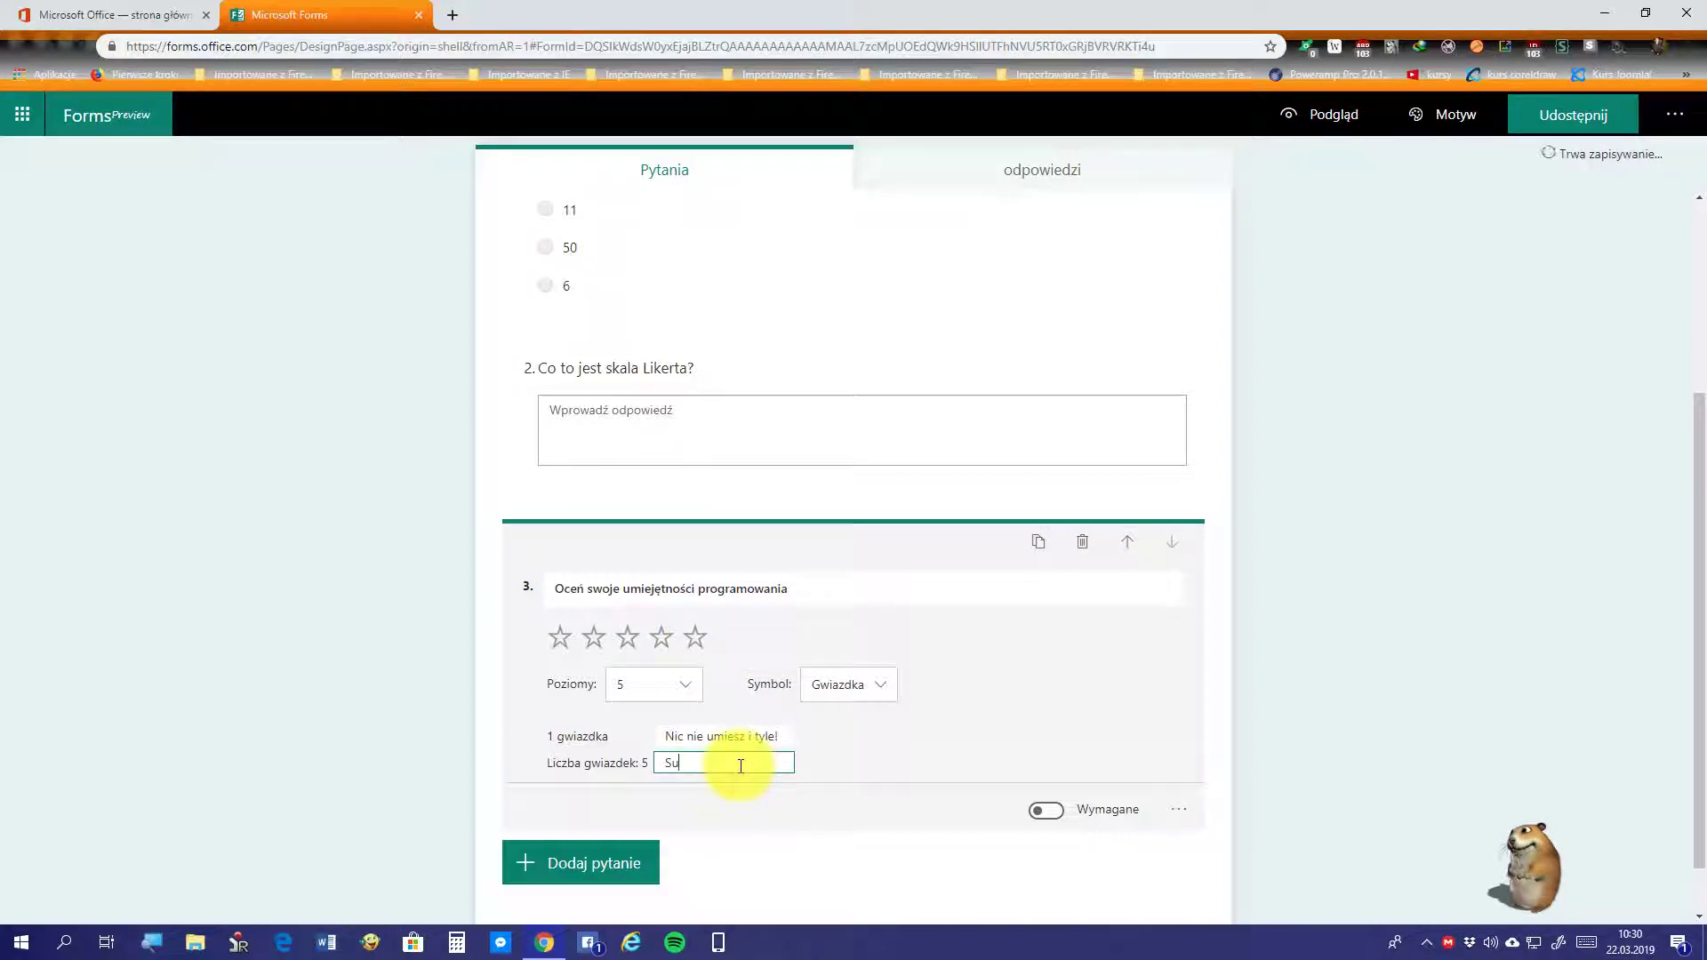
text(per,)
text(jeste)
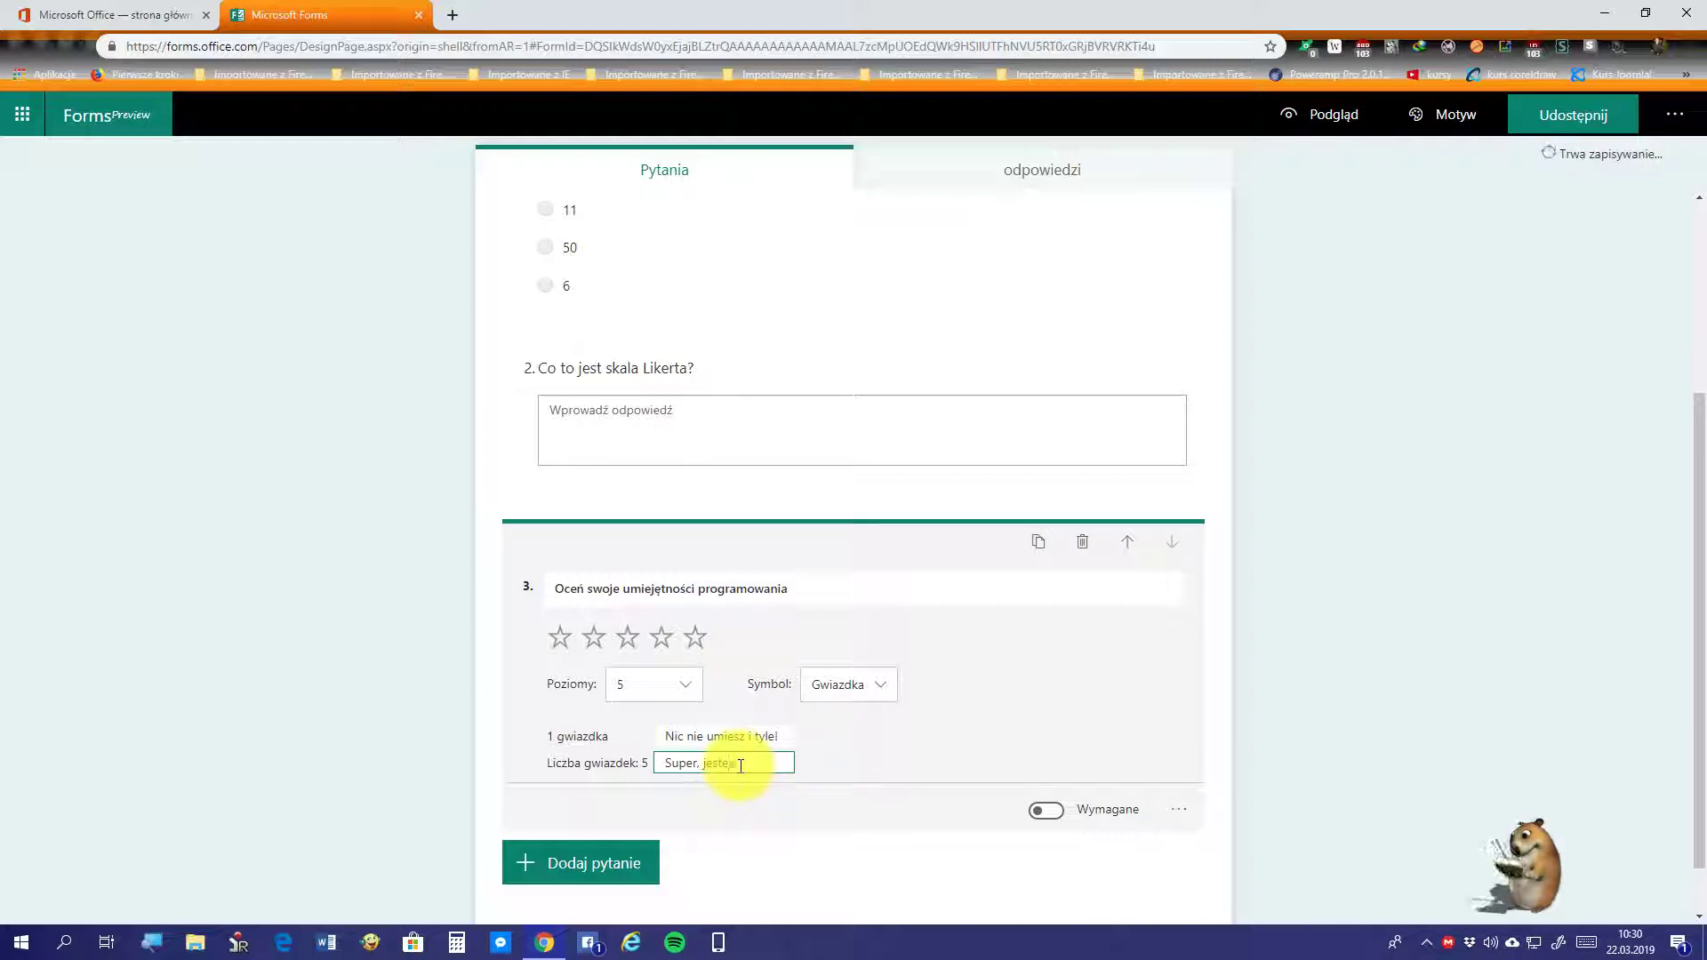
text(ś mist)
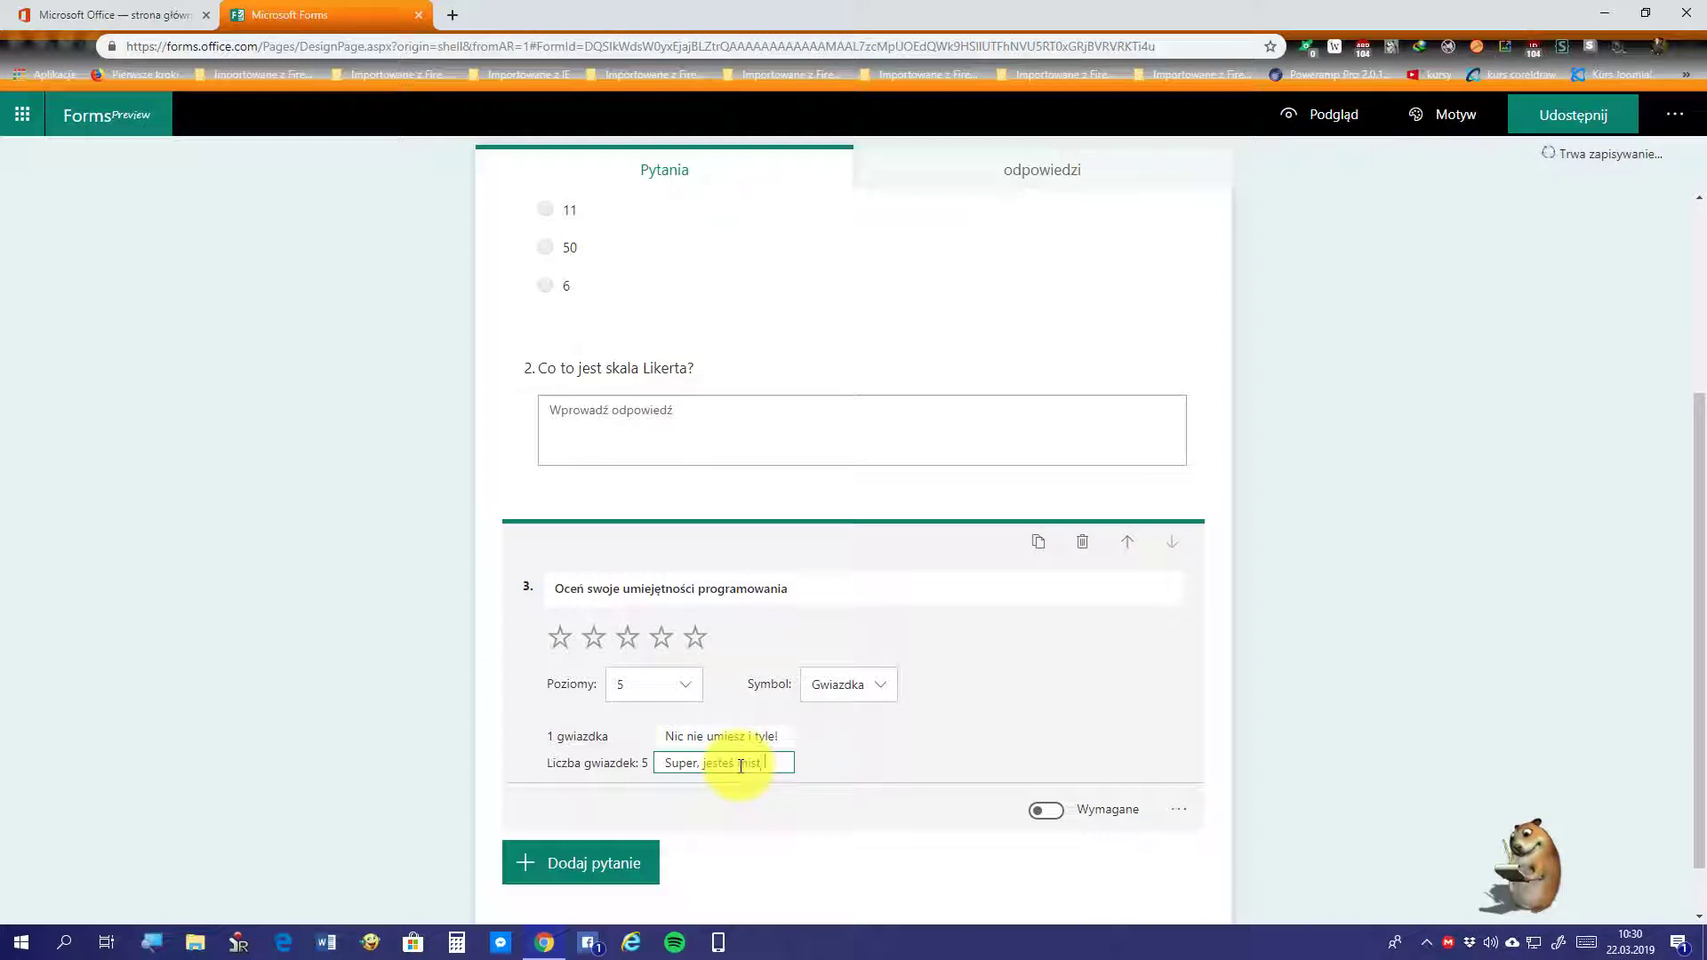
text(rzem!)
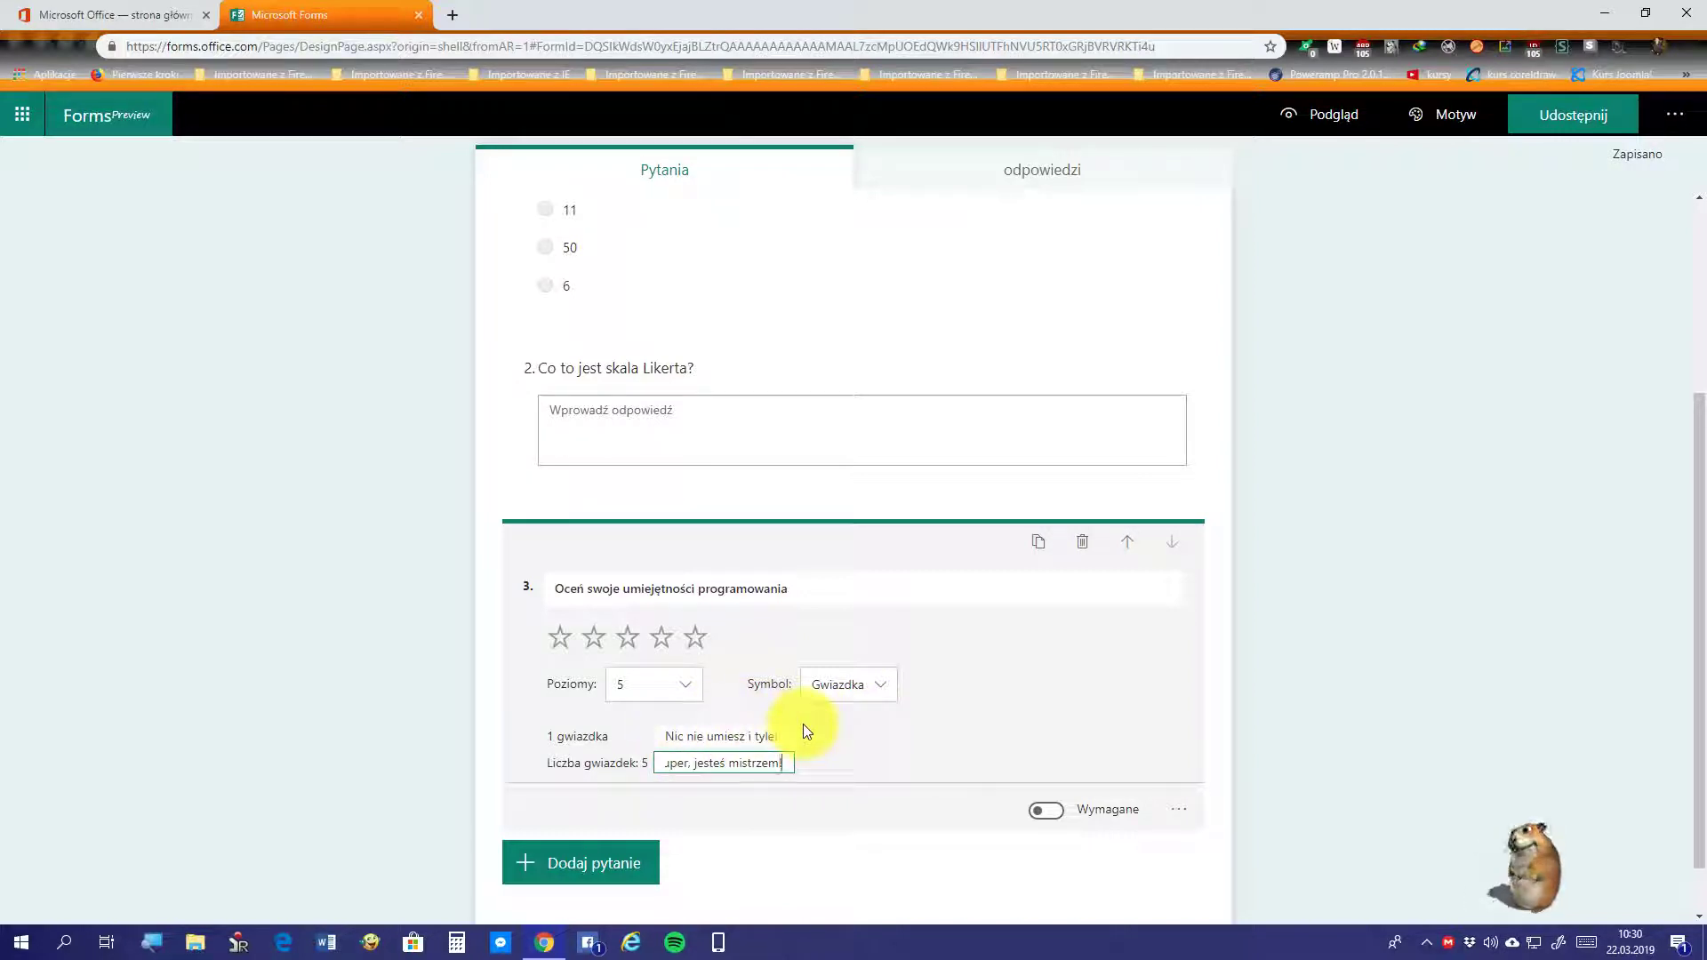
Step: Preview the form and try a one-star answer on question 3, the programming skills rating
click(1314, 111)
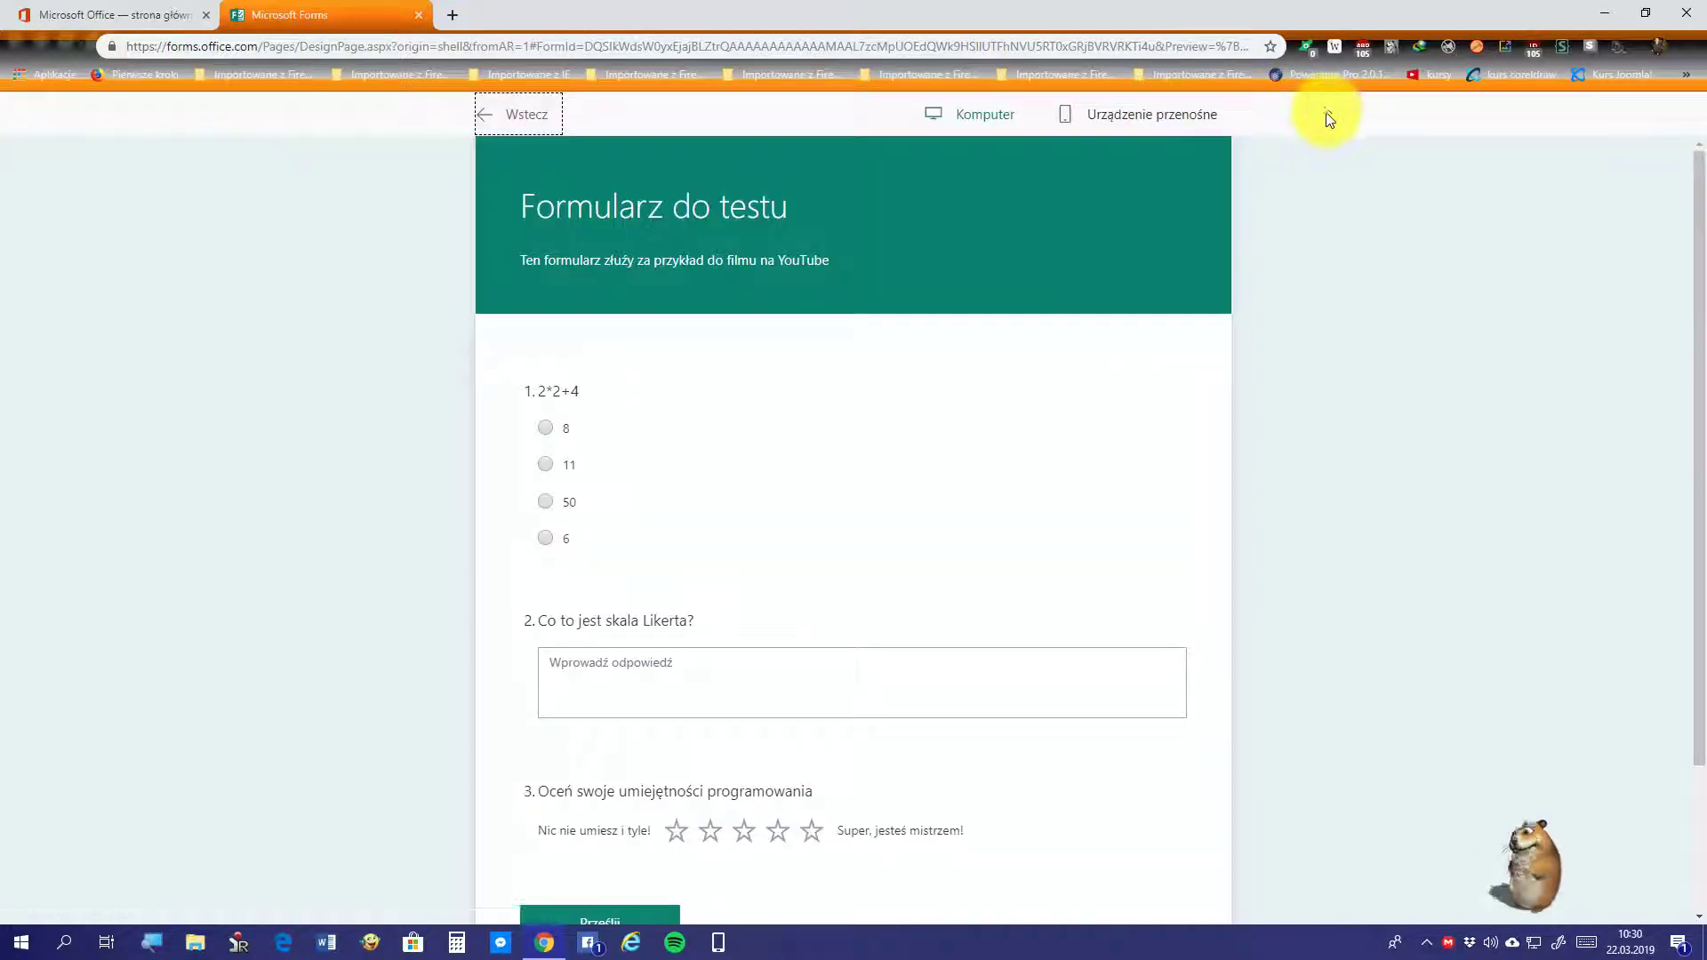
scroll(1194, 379, down, 3)
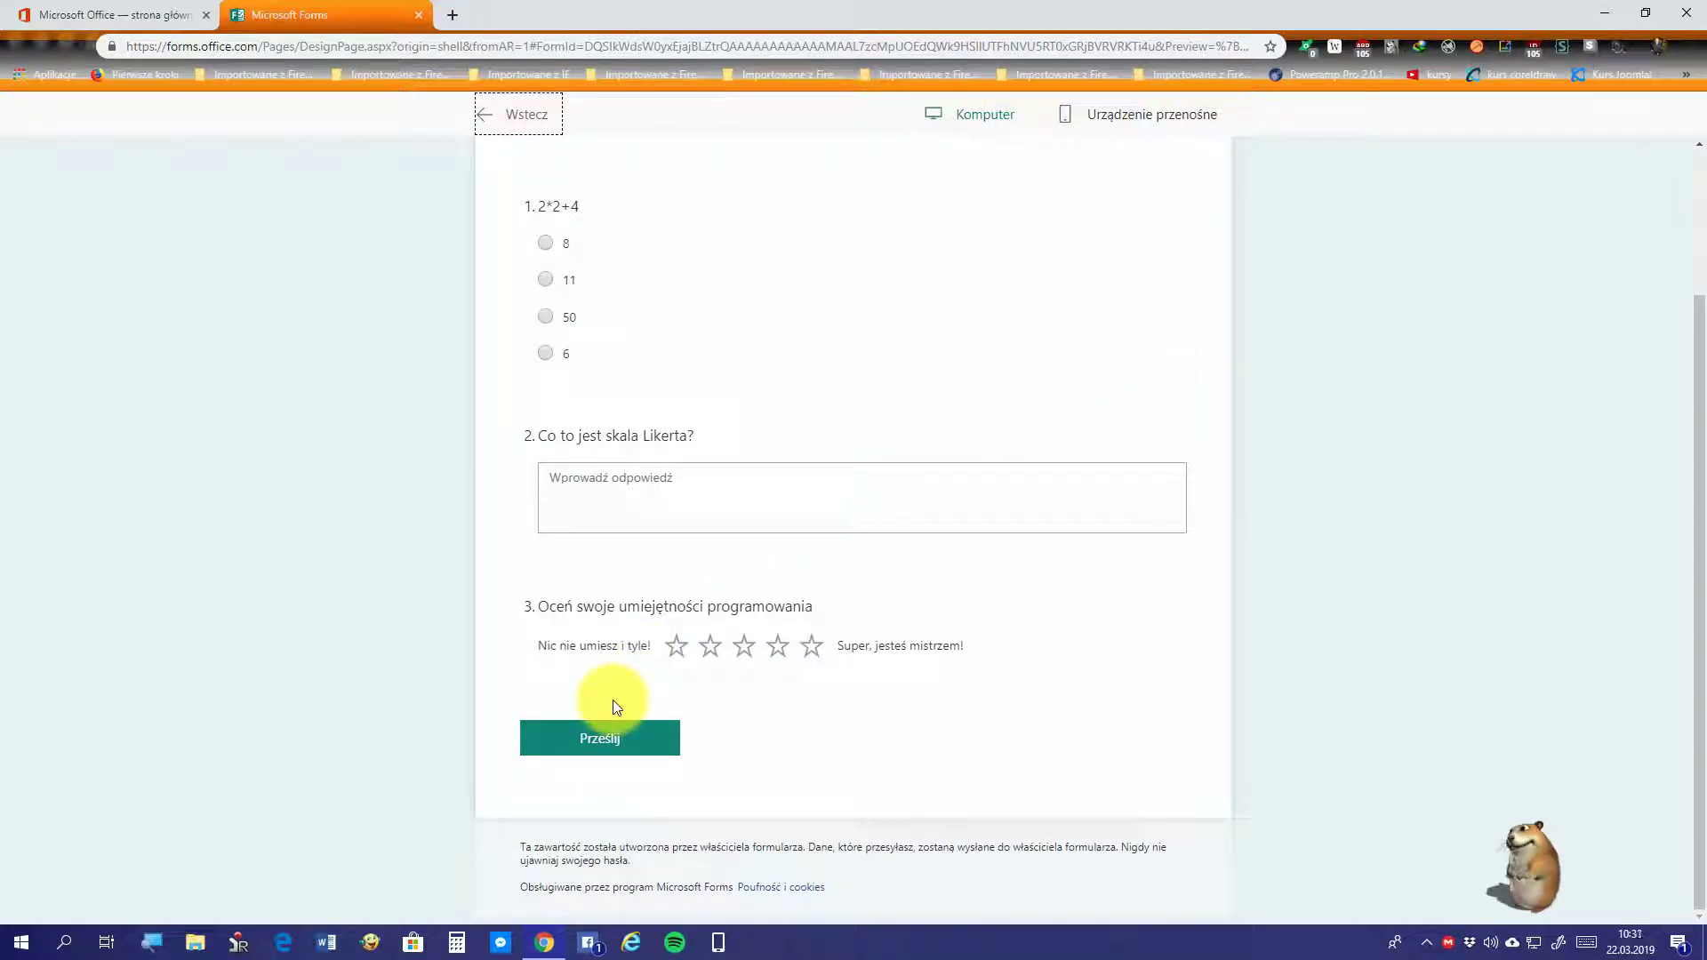
click(679, 653)
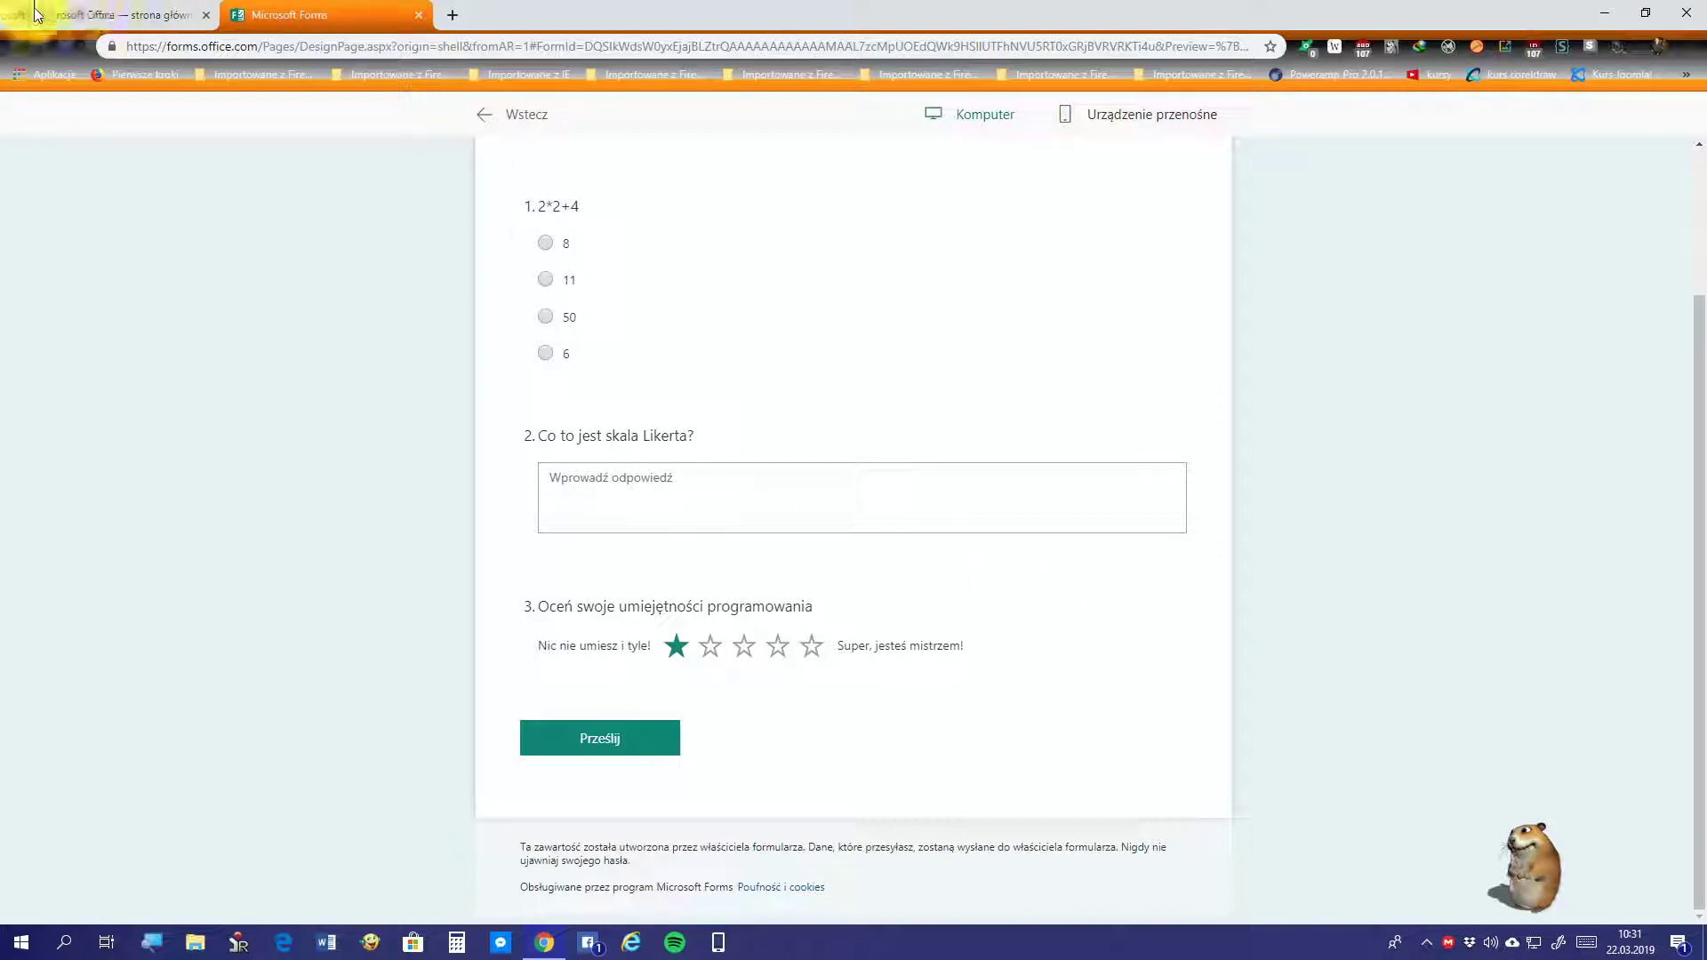
click(421, 14)
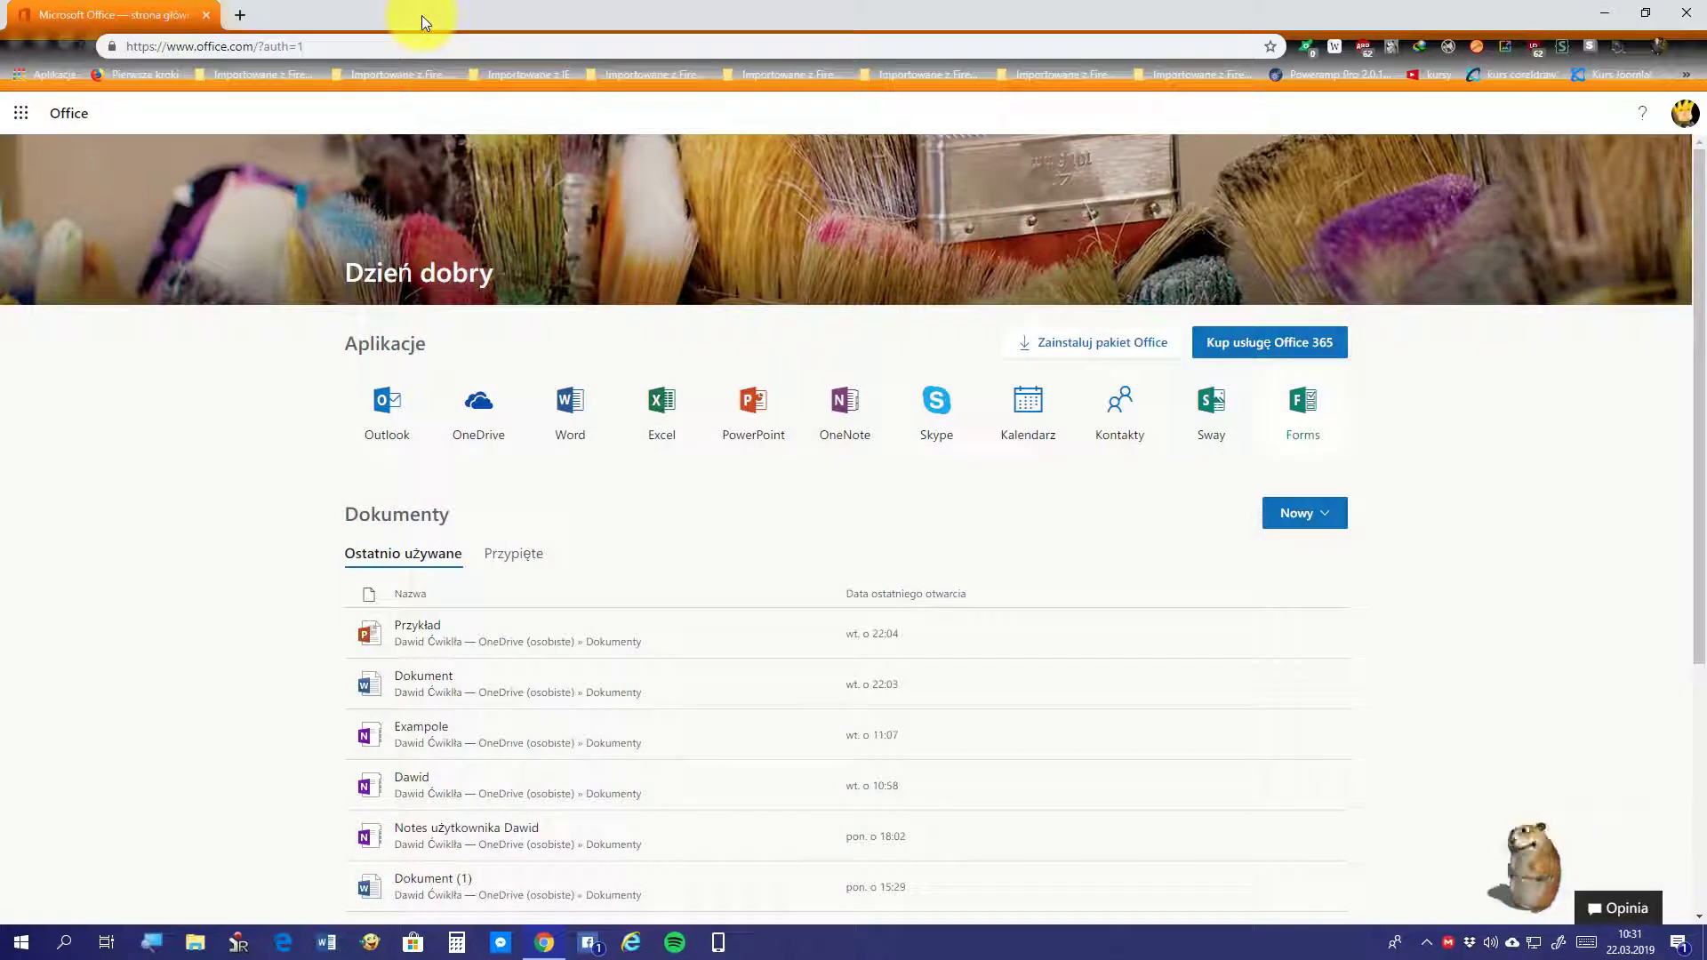
right_click(122, 19)
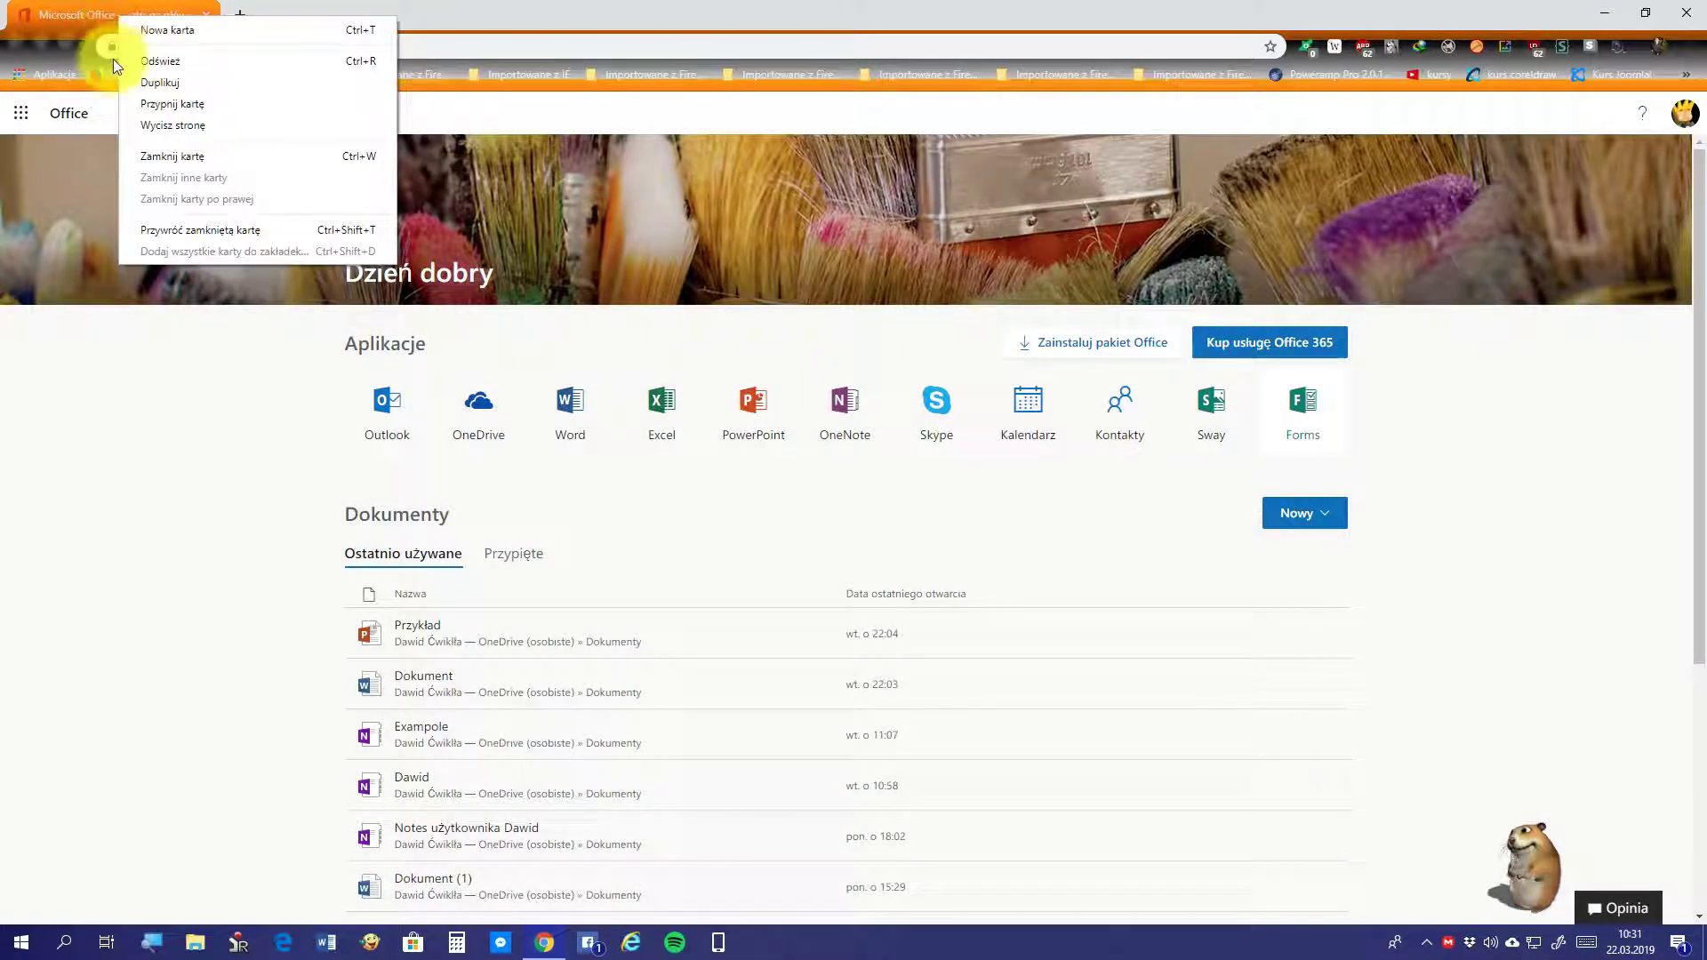
click(178, 224)
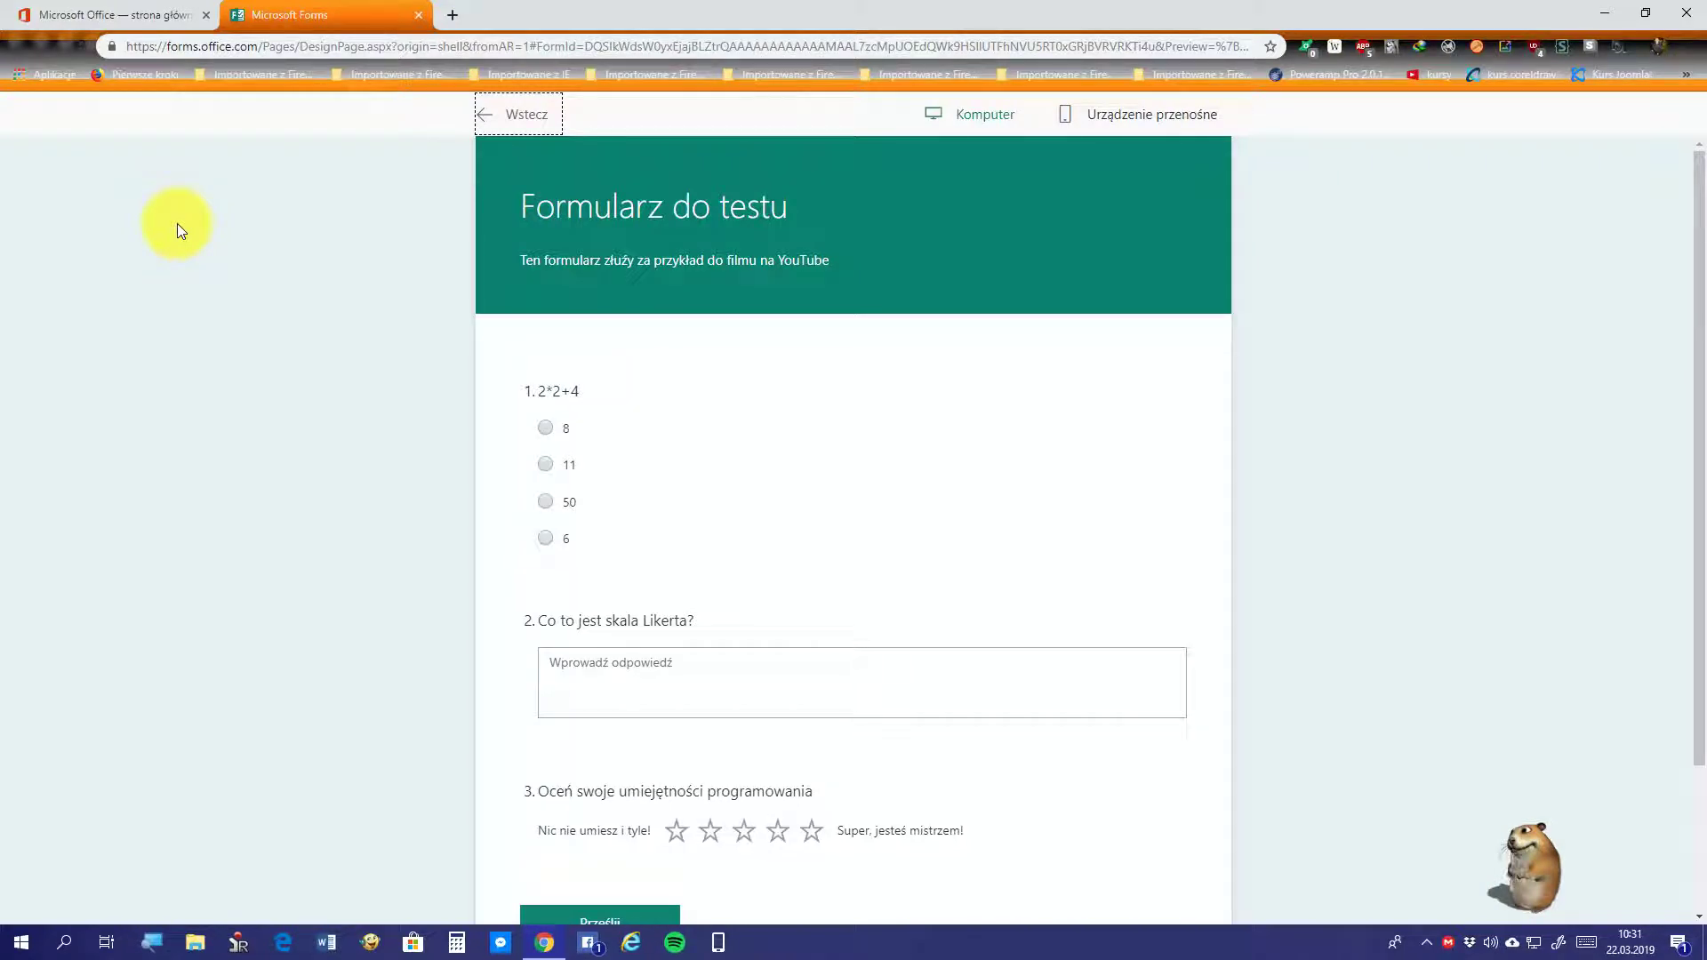
click(1427, 943)
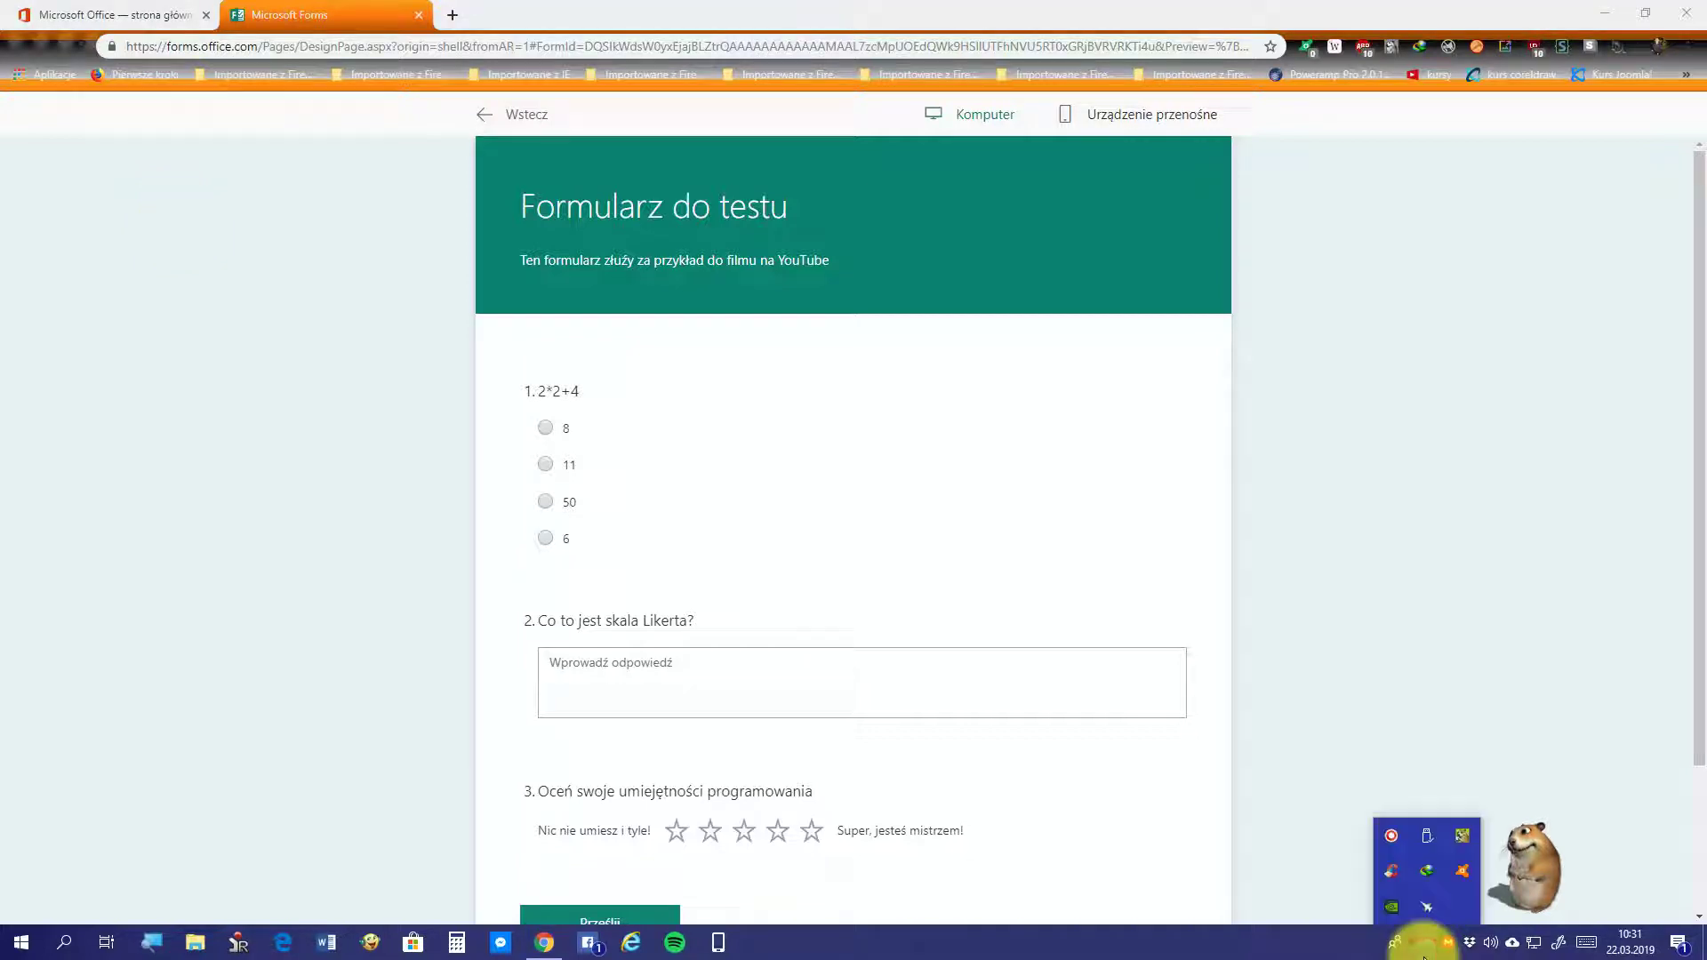
click(1423, 956)
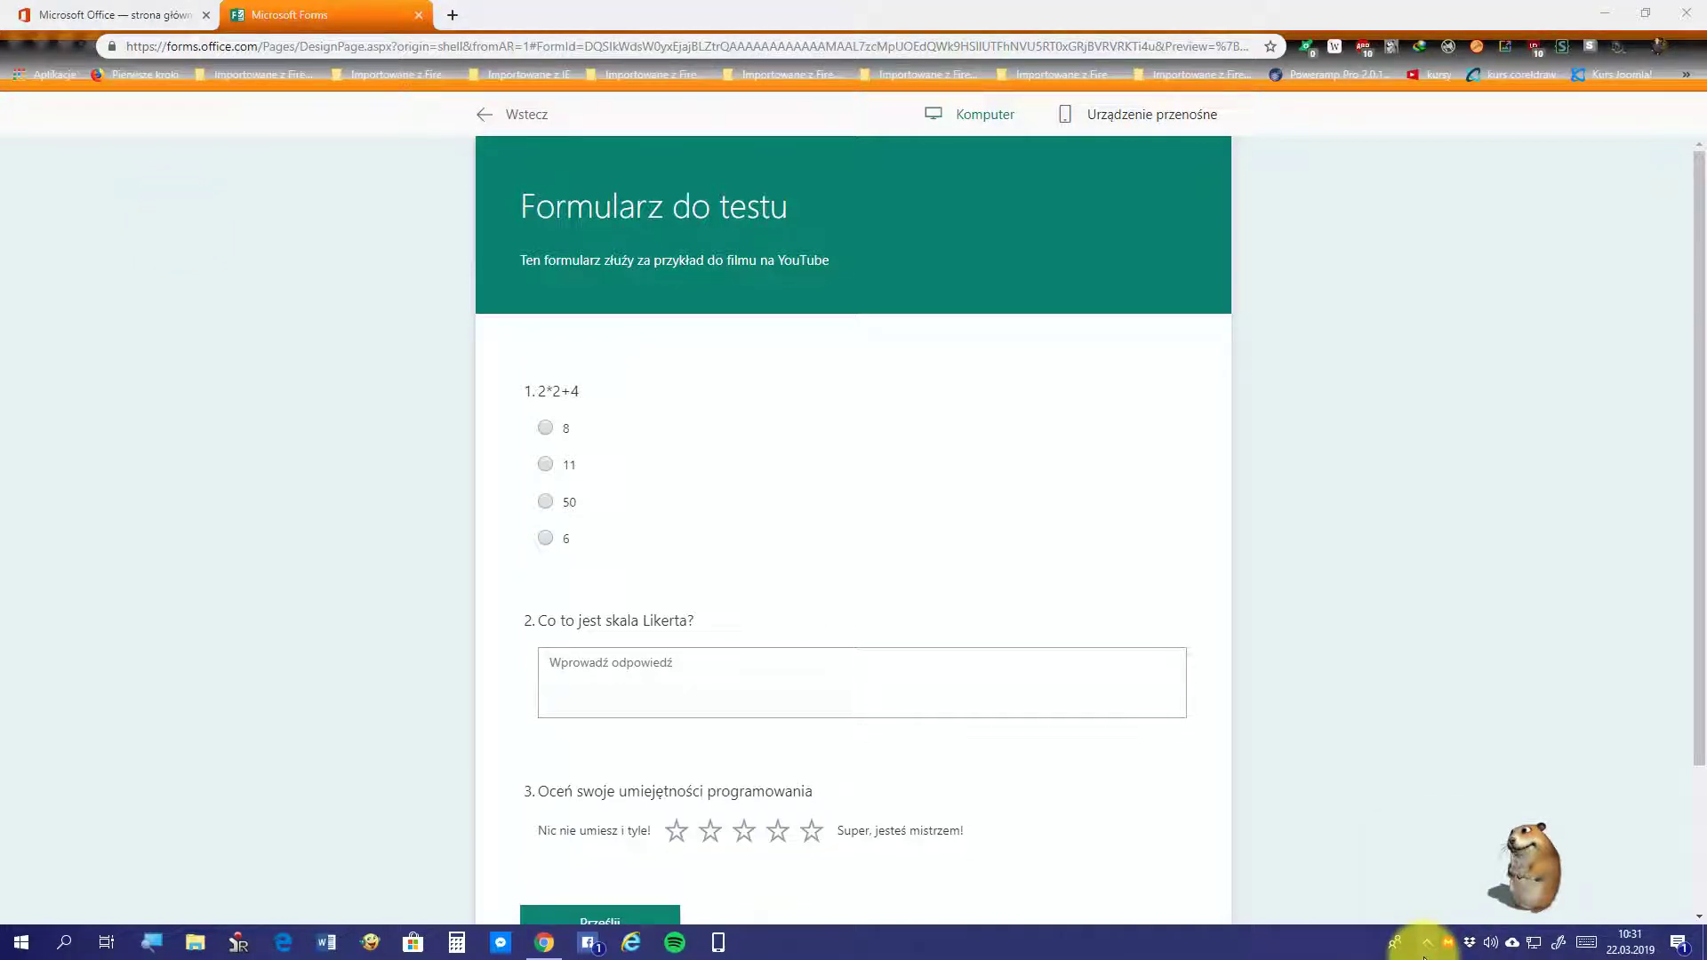
Step: Try a five-star answer on question 3 in the preview and return to editing the form
scroll(386, 270, down, 2)
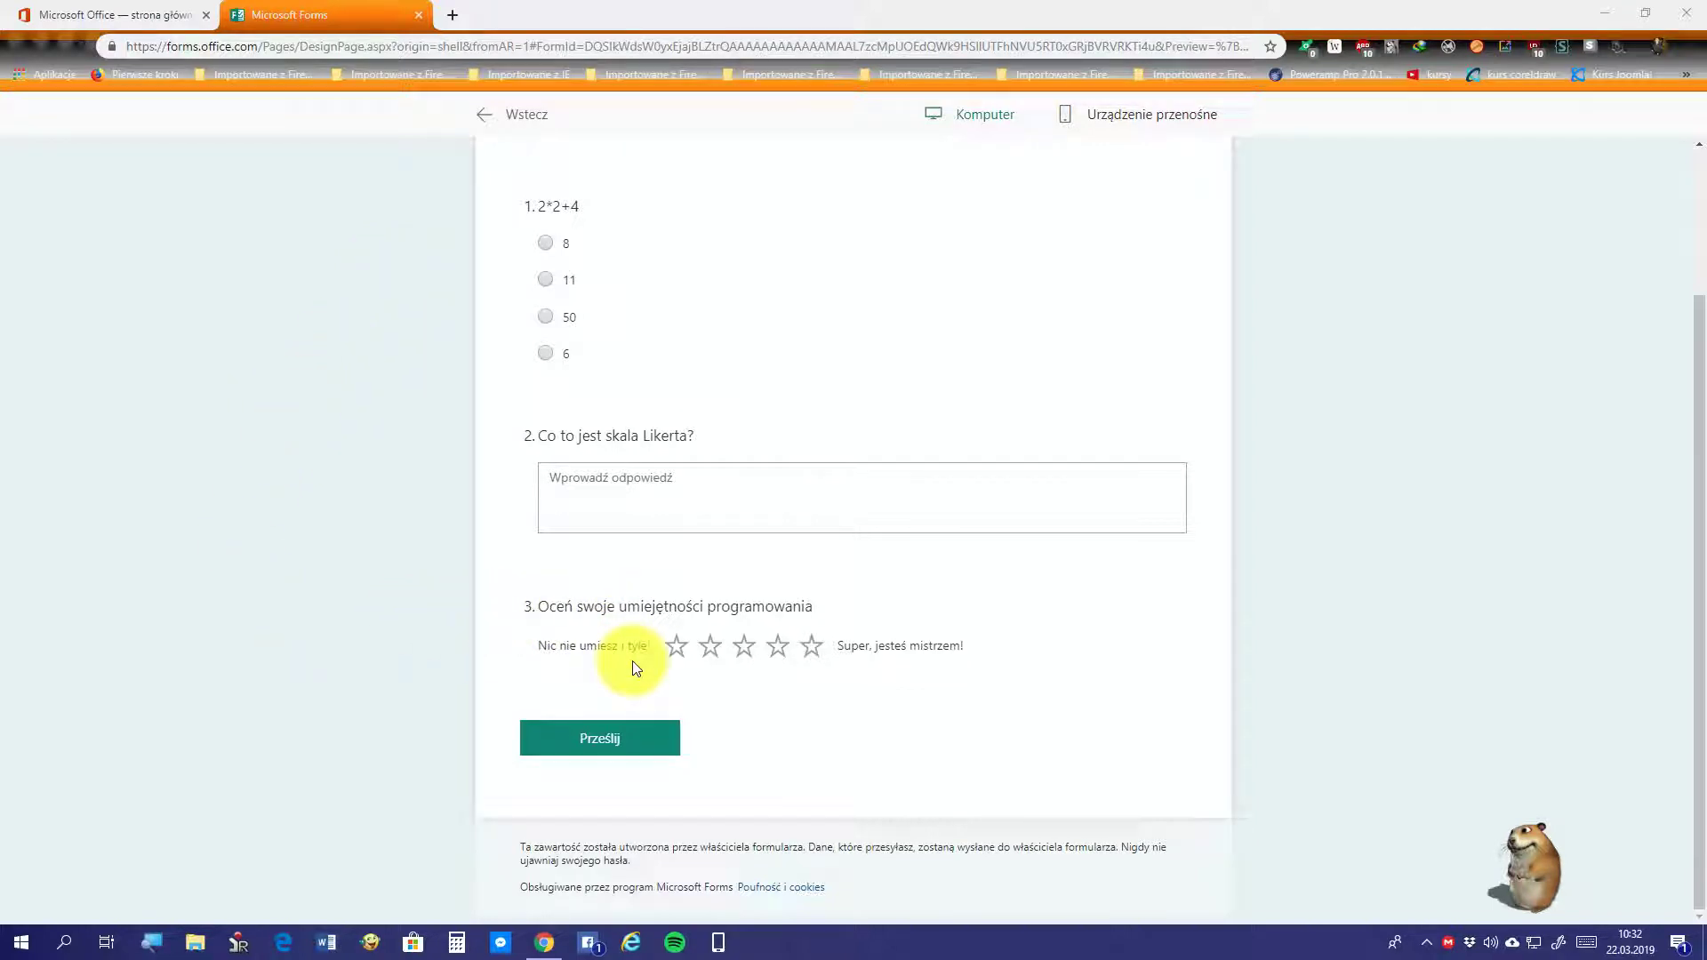
click(815, 647)
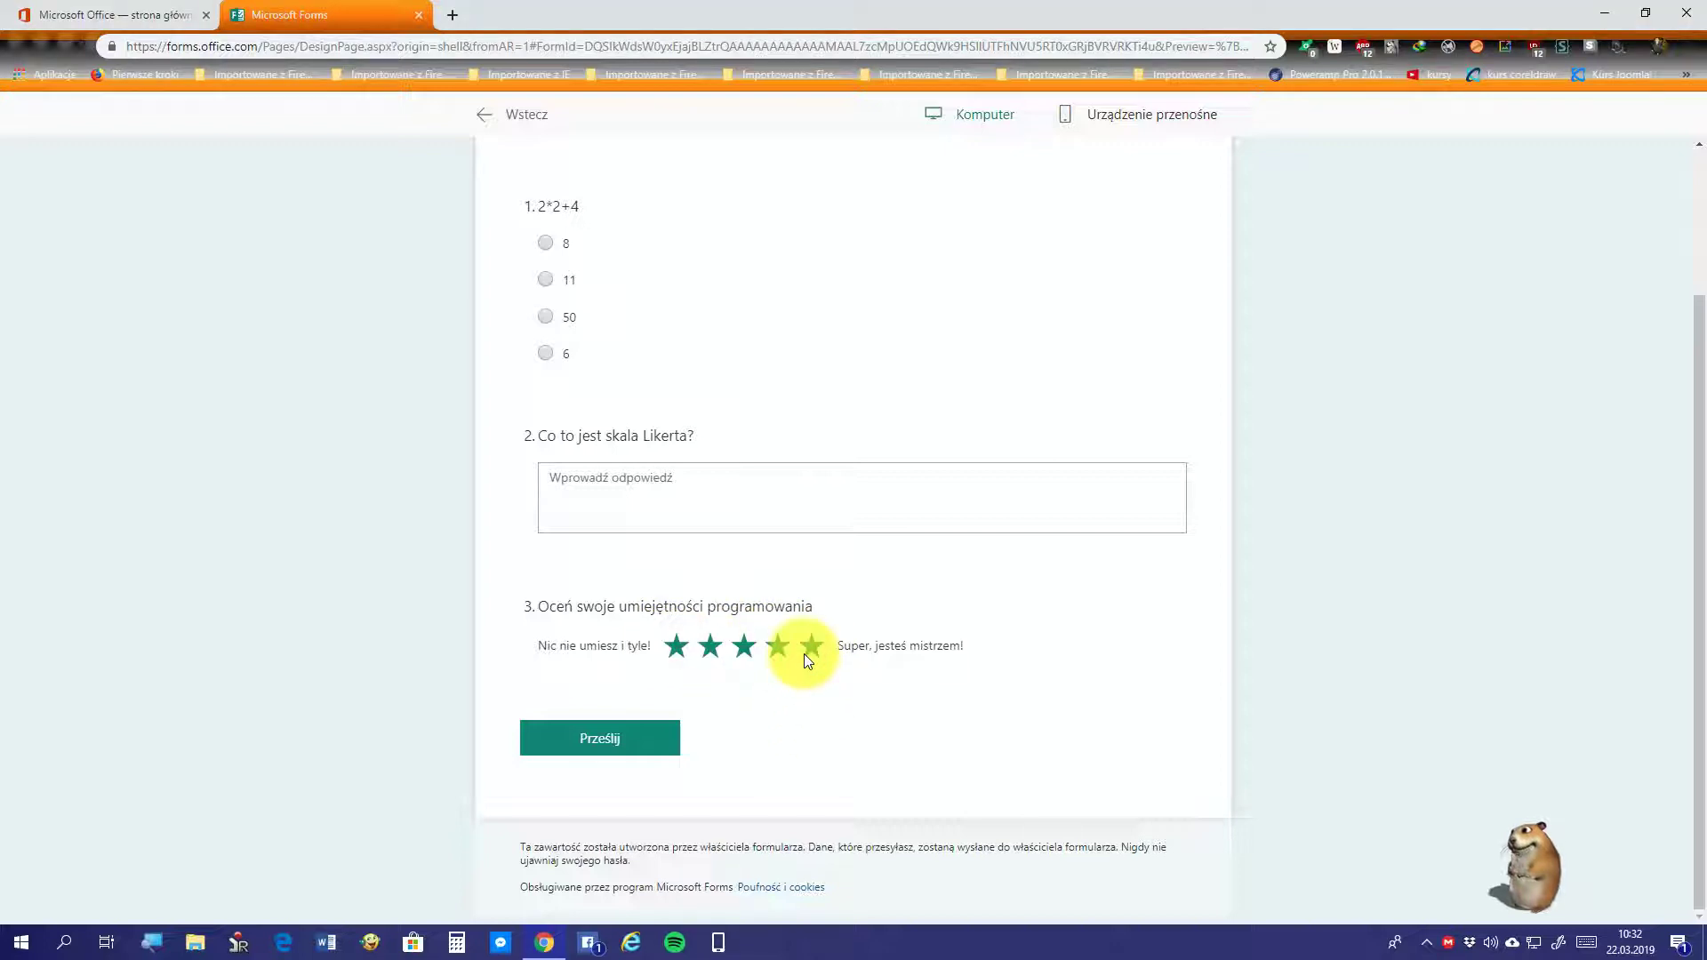
scroll(804, 654, up, 1)
scroll(804, 654, up, 1)
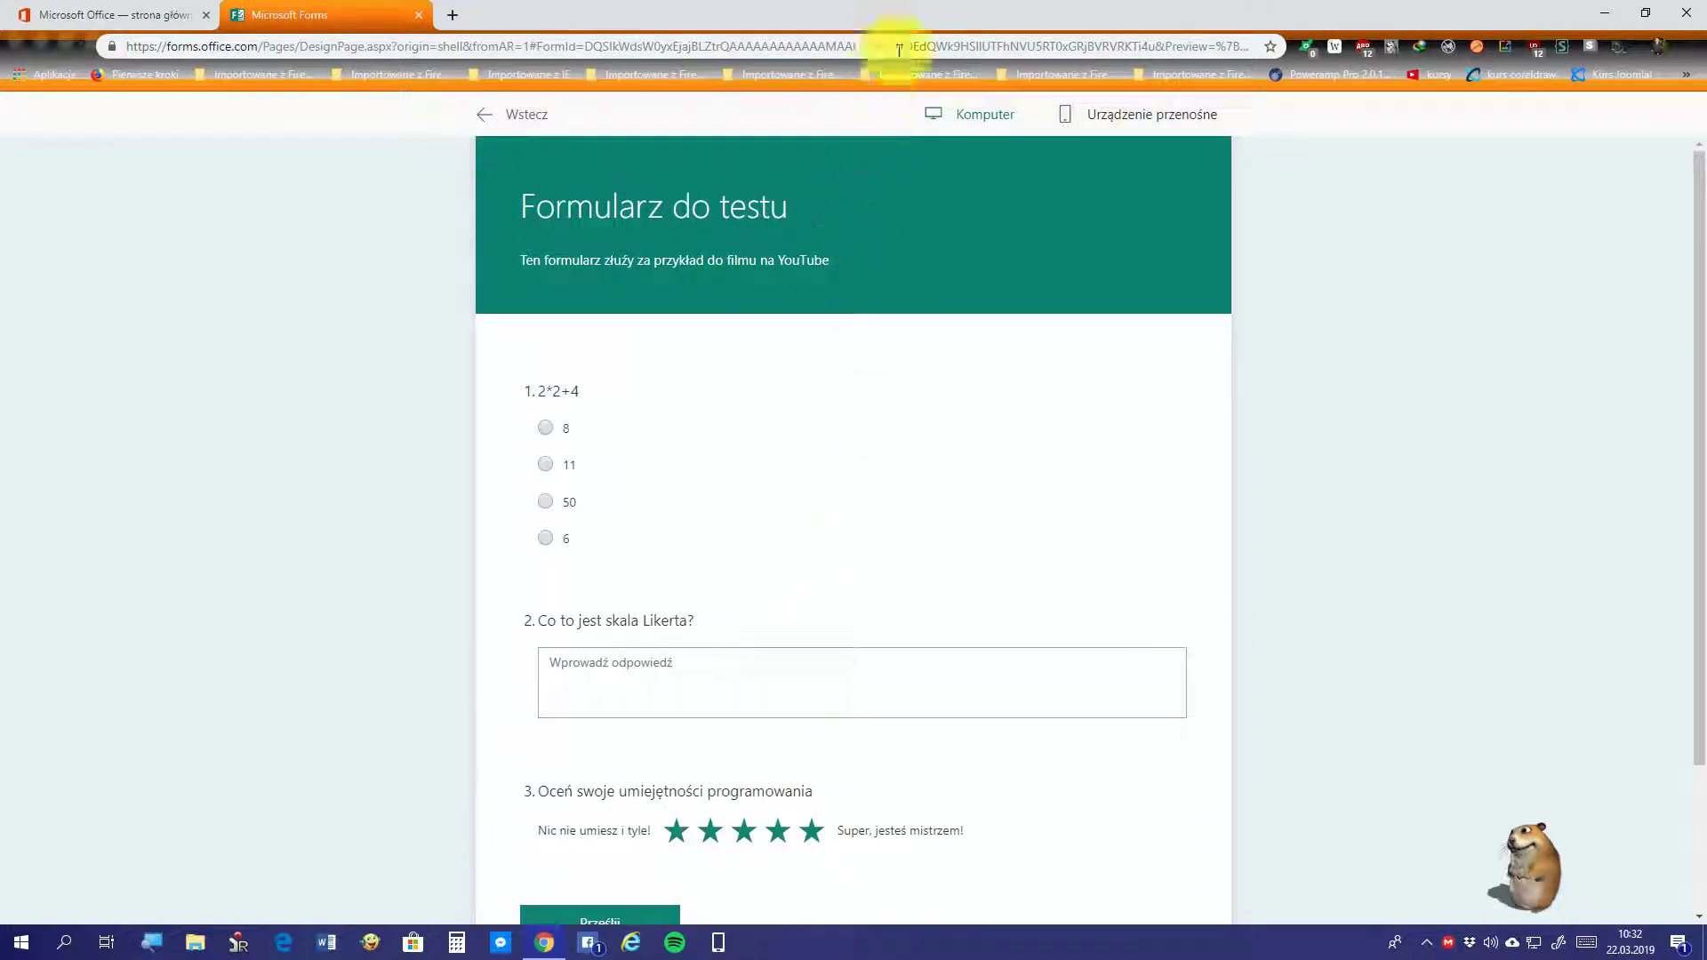
click(11, 49)
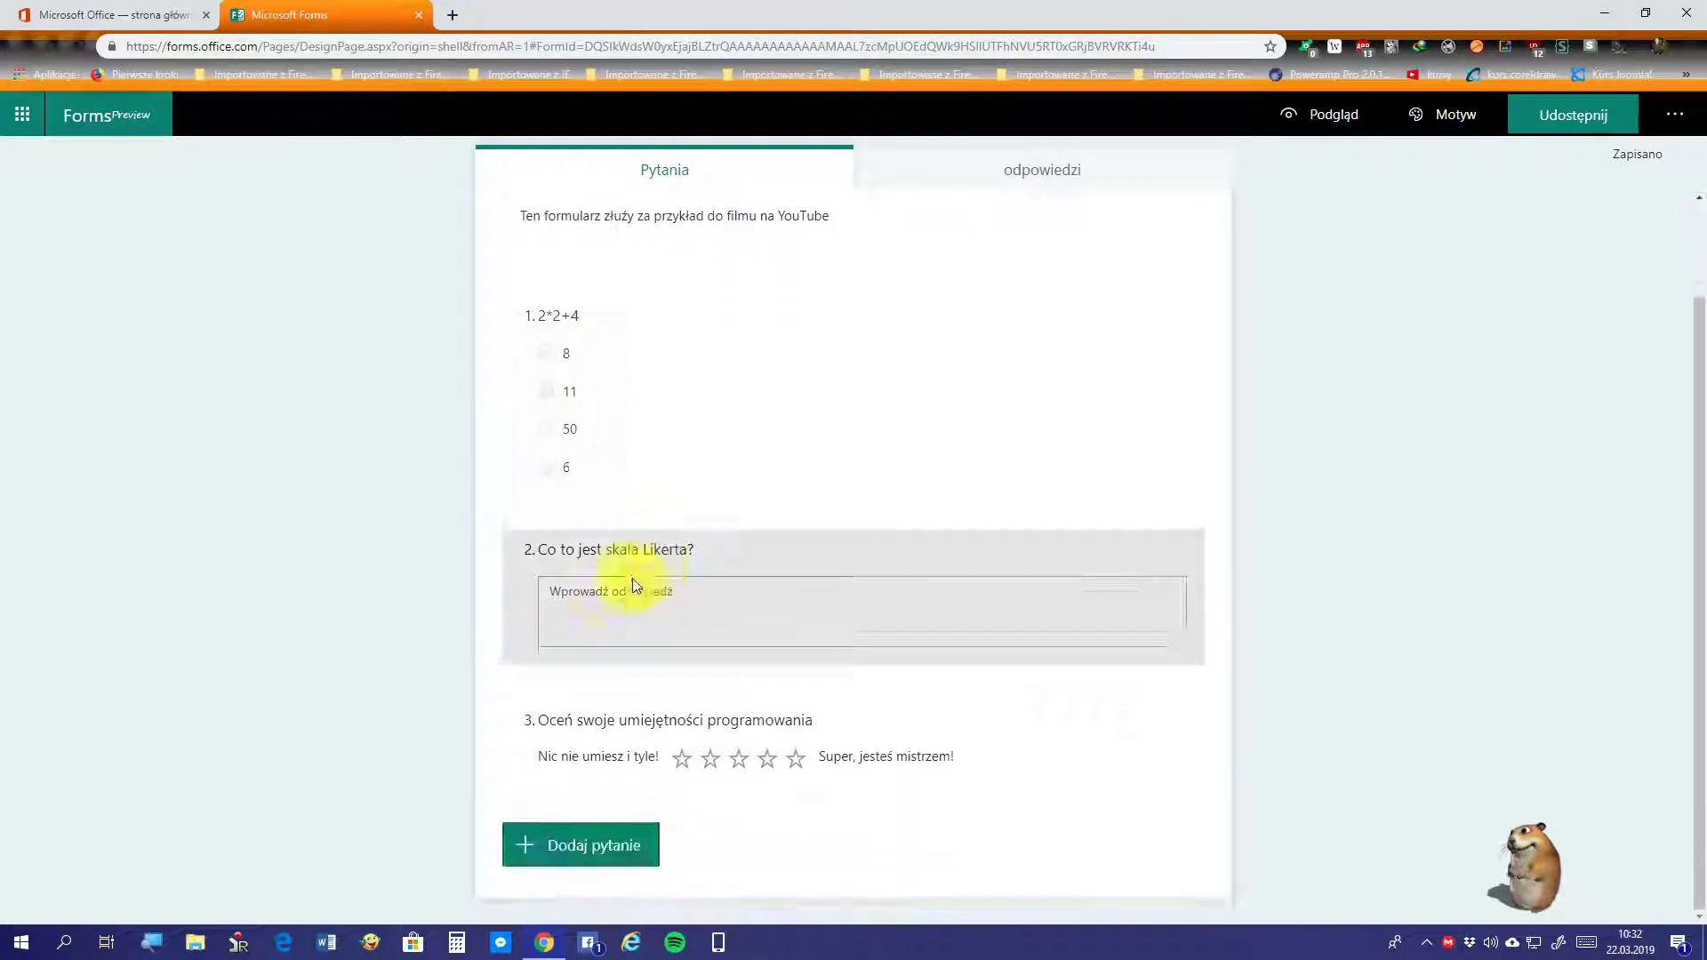
Step: Add a date (Data) question below question 3 with the wording "Kiedy wybuchła II Wojna Światowa?"
click(562, 863)
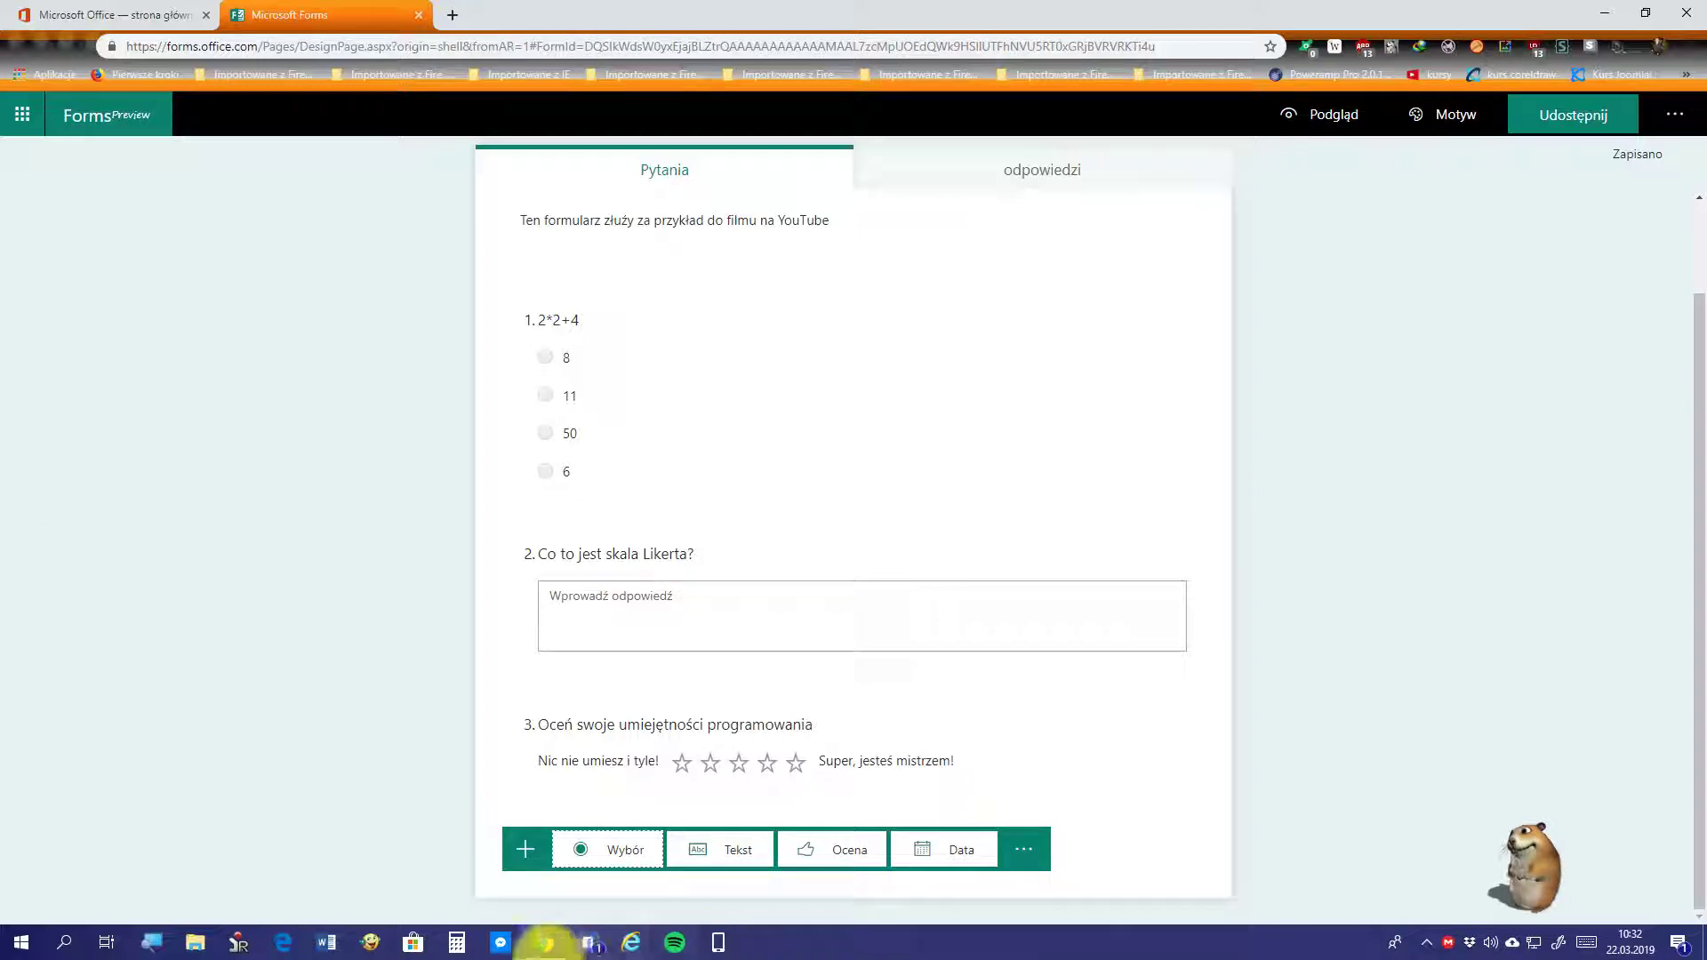
click(935, 859)
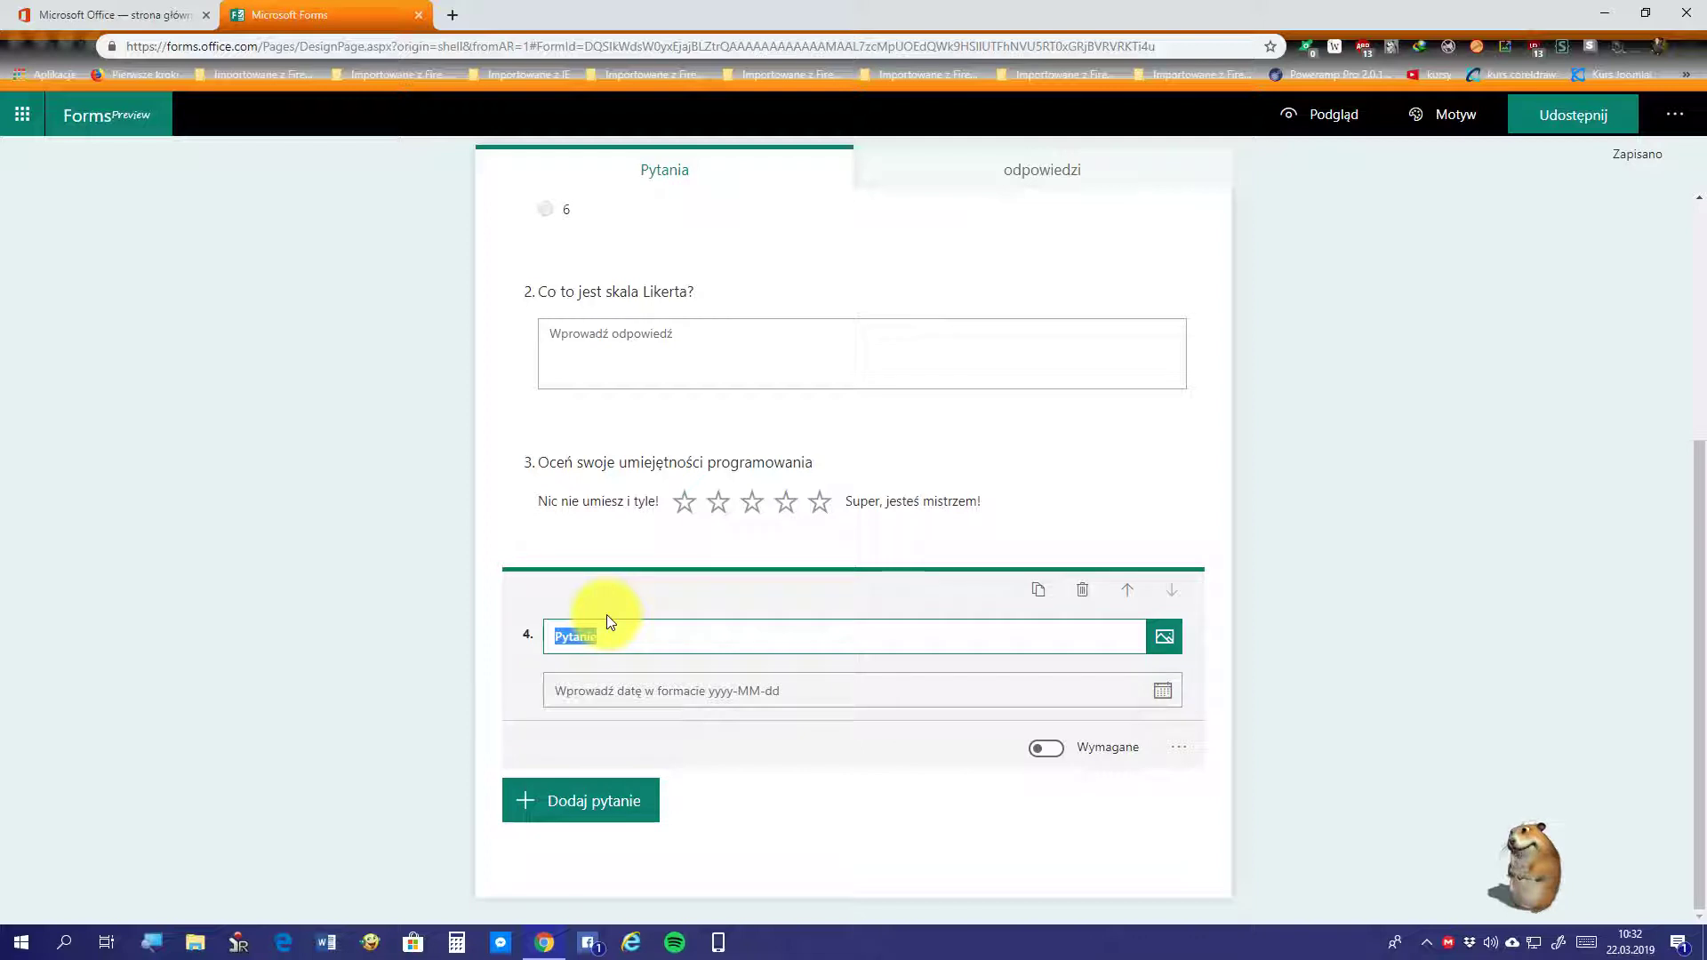
text(Kiedy wybuchl)
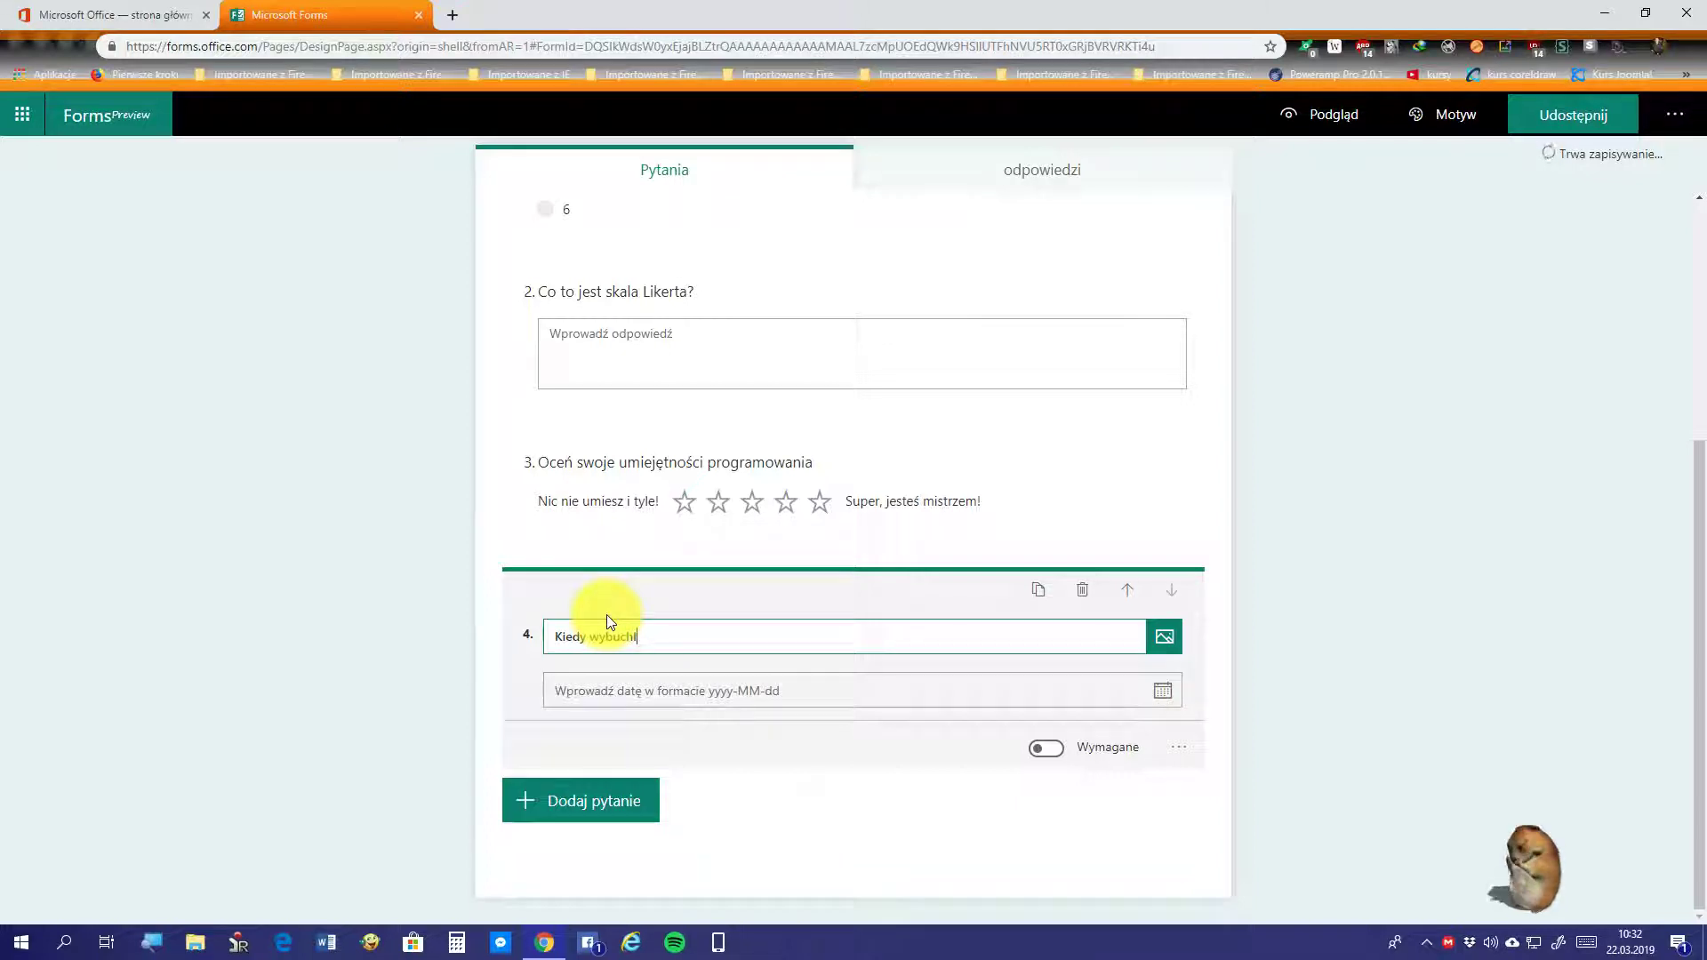
text(a II )
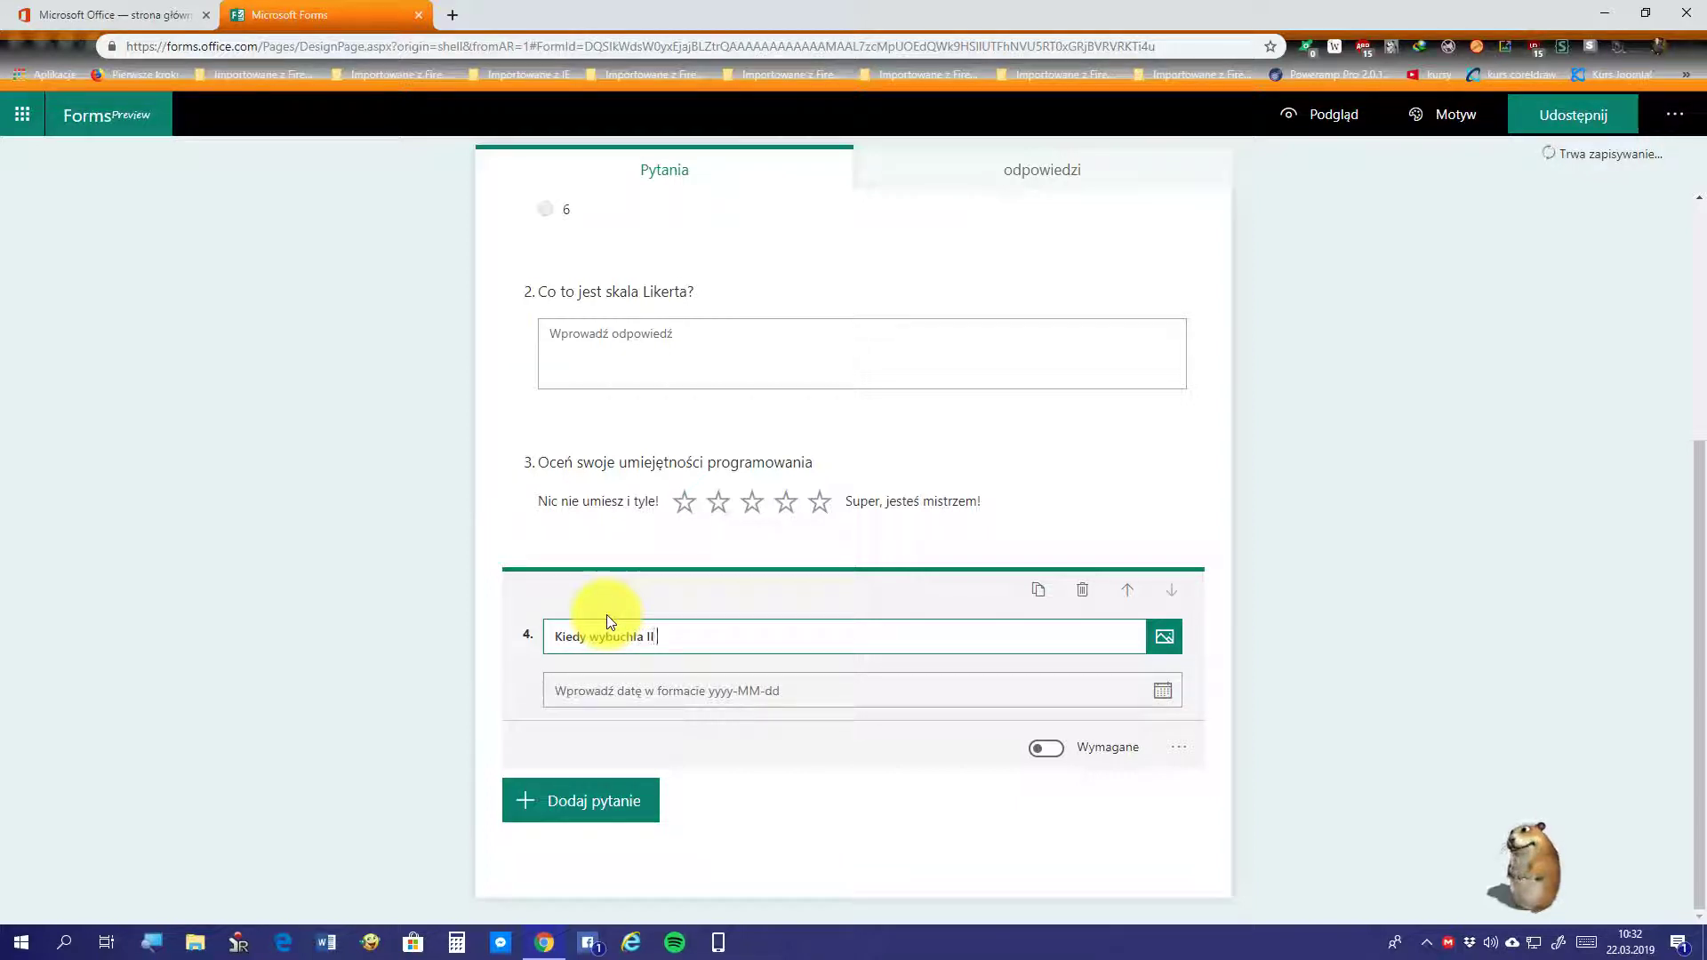
text(Woj)
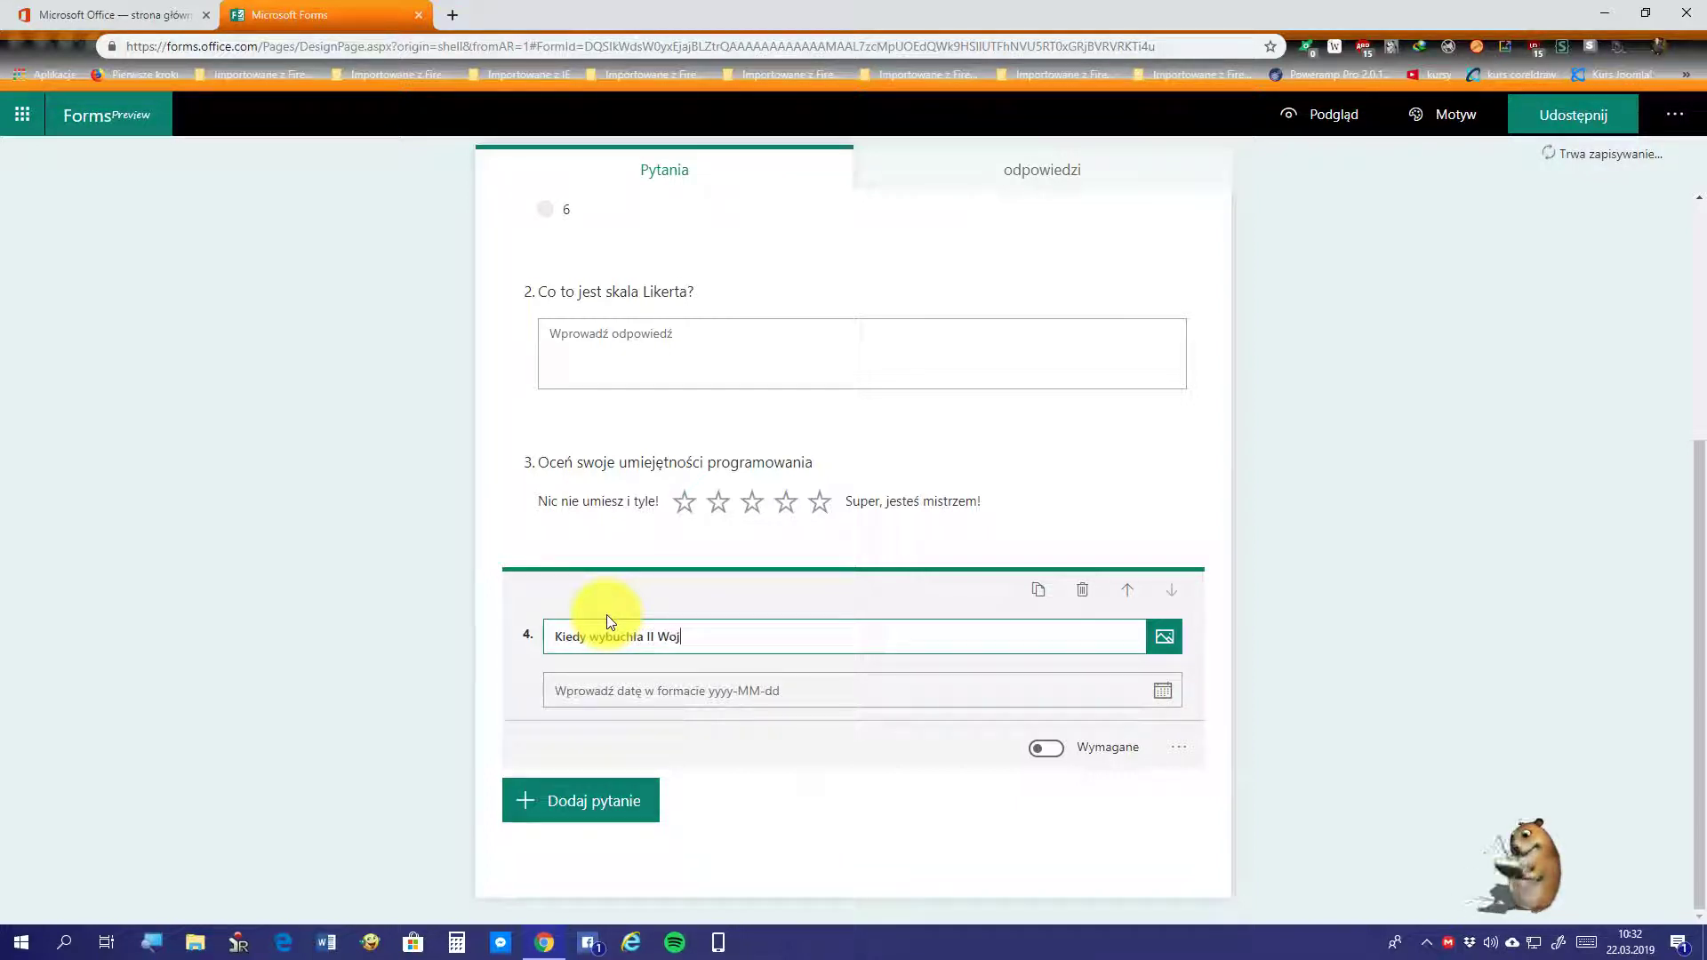
text(na )
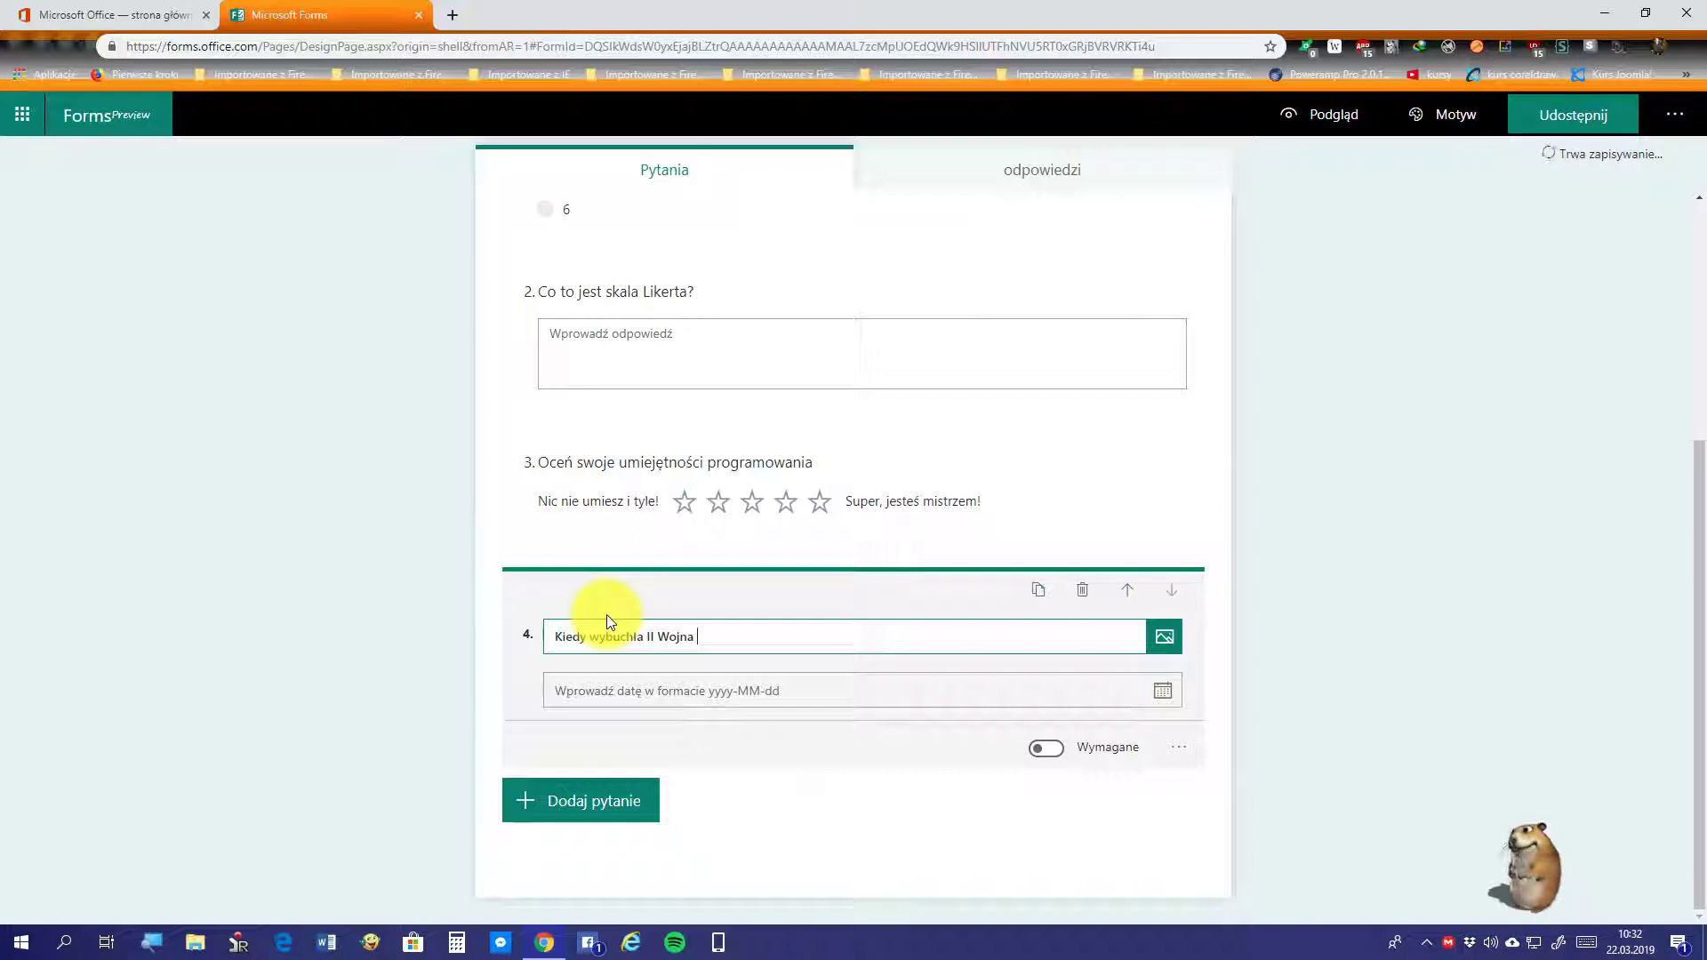
text(Świa)
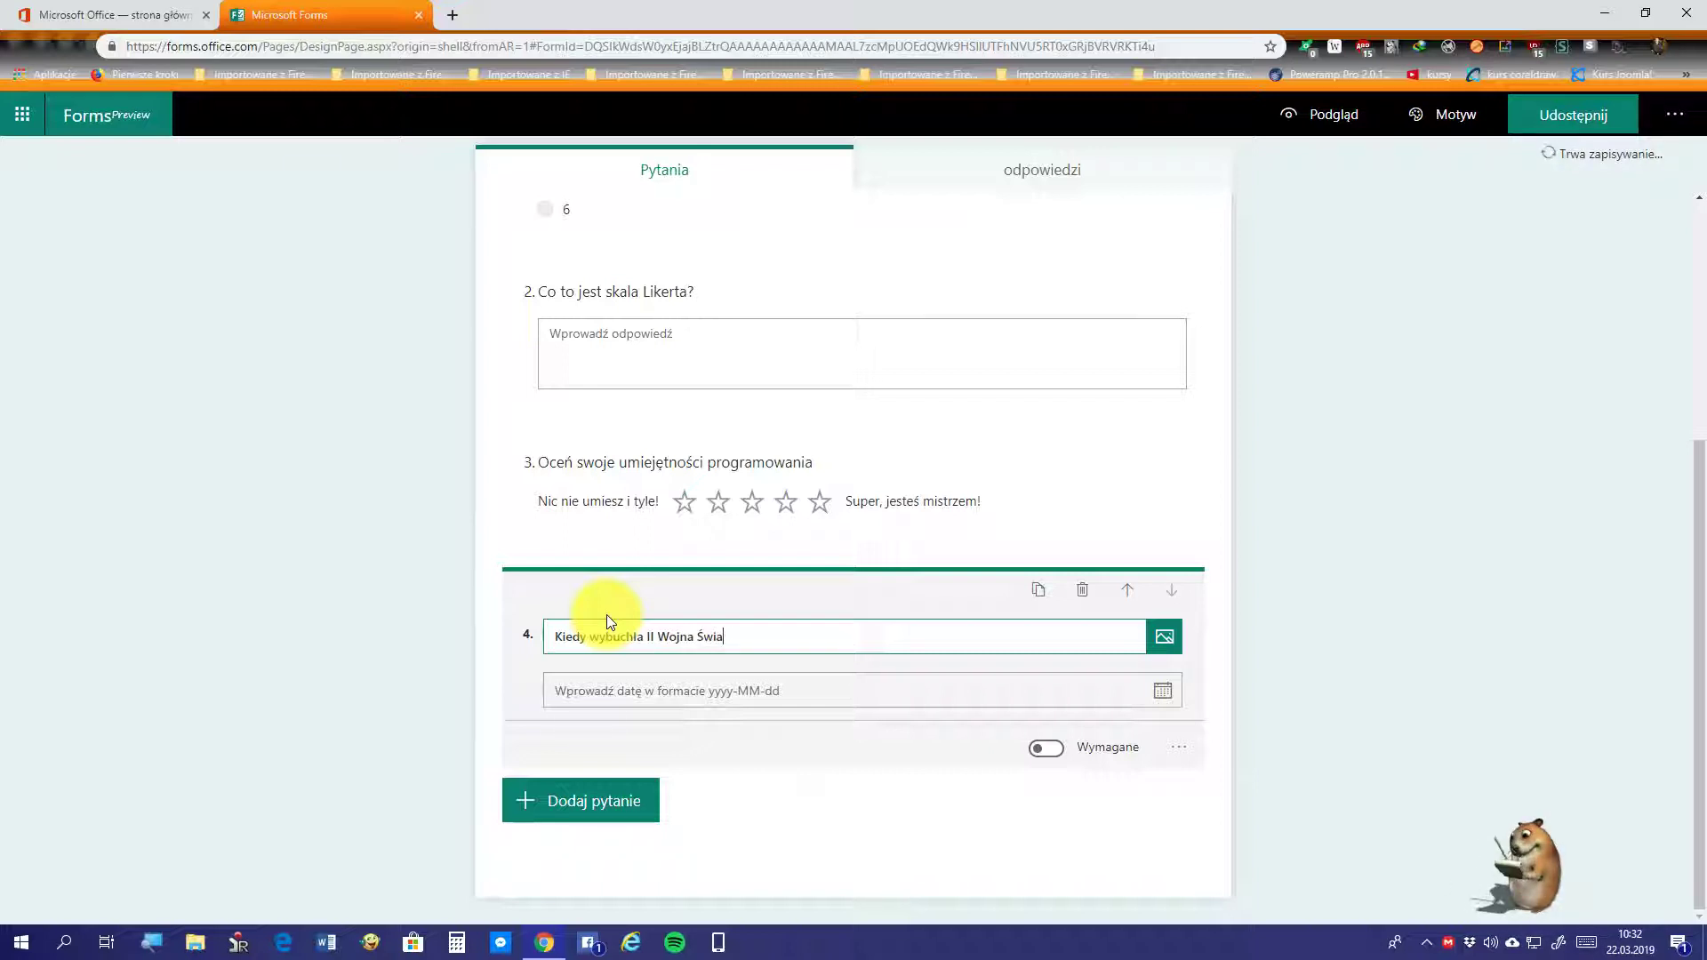
text(towa)
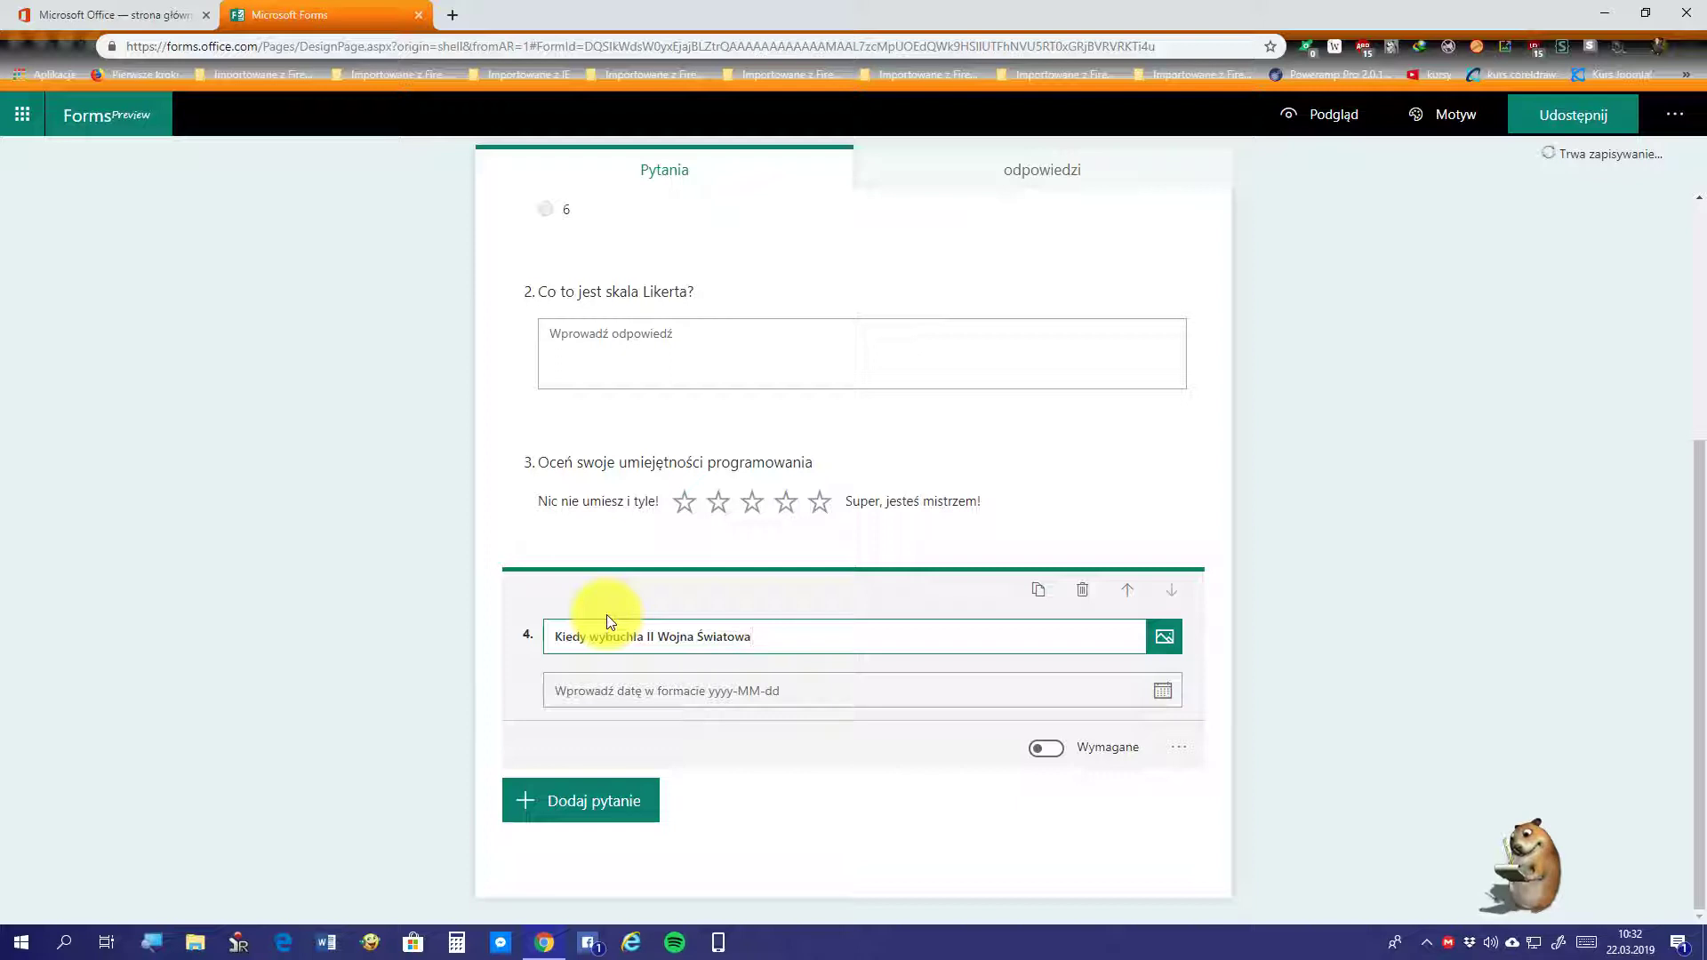
text(?)
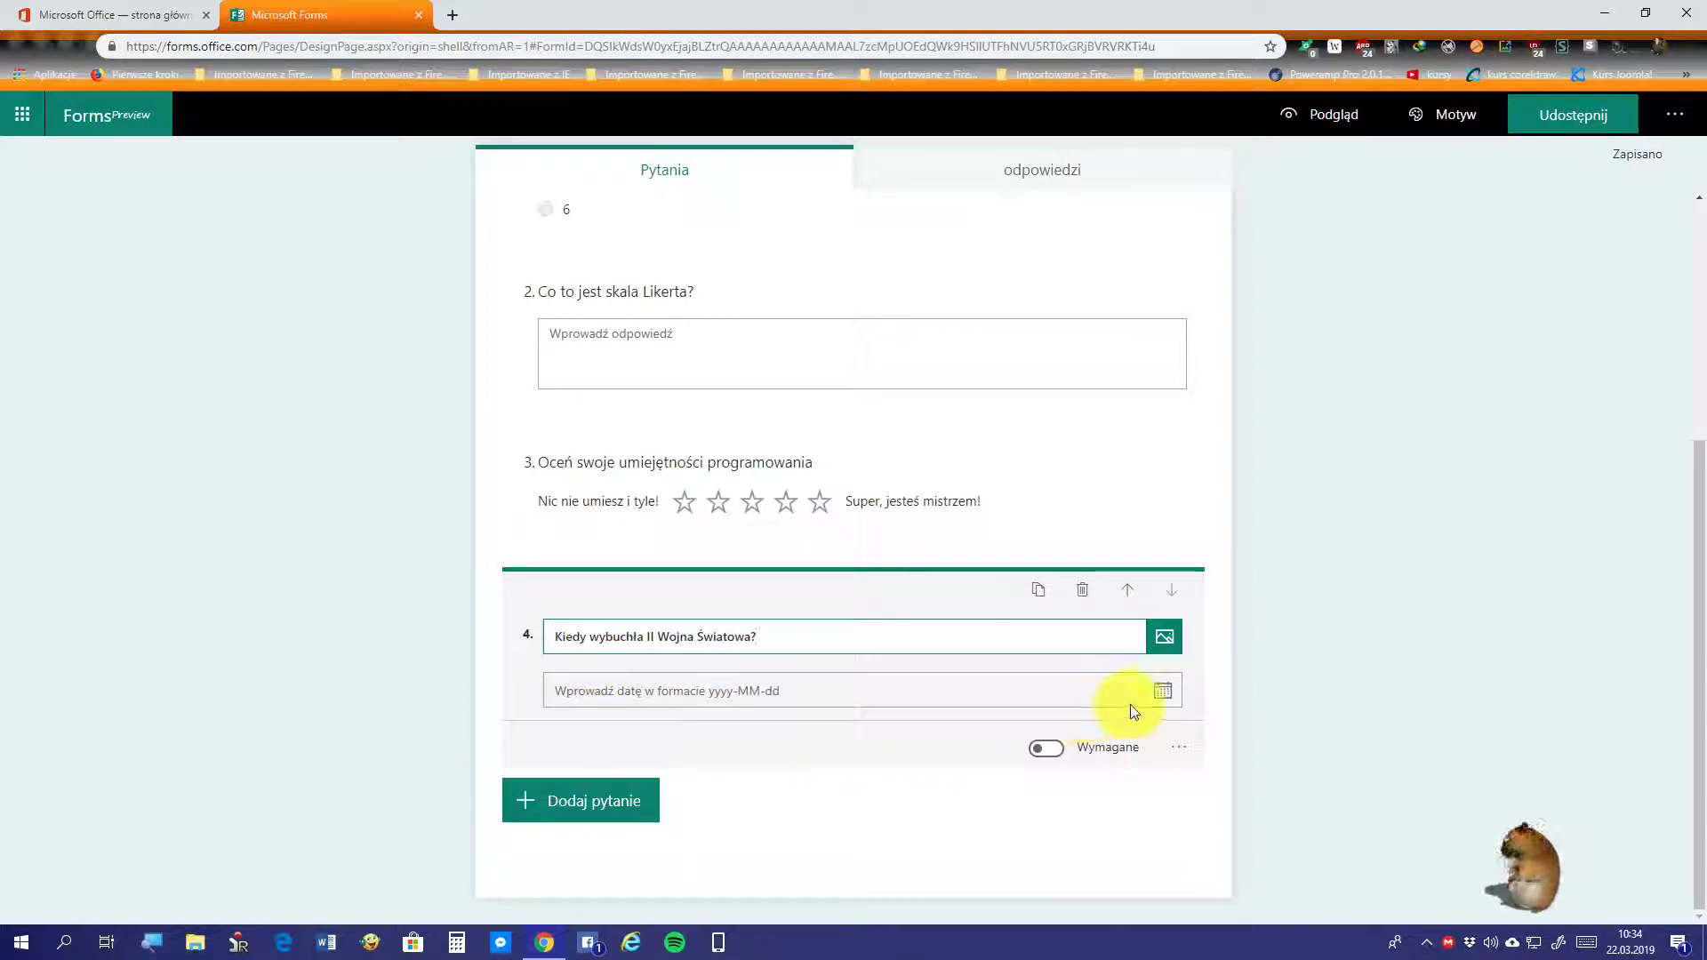
Step: Try the required setting (Wymagane) on question 4 and switch it back off
click(1047, 749)
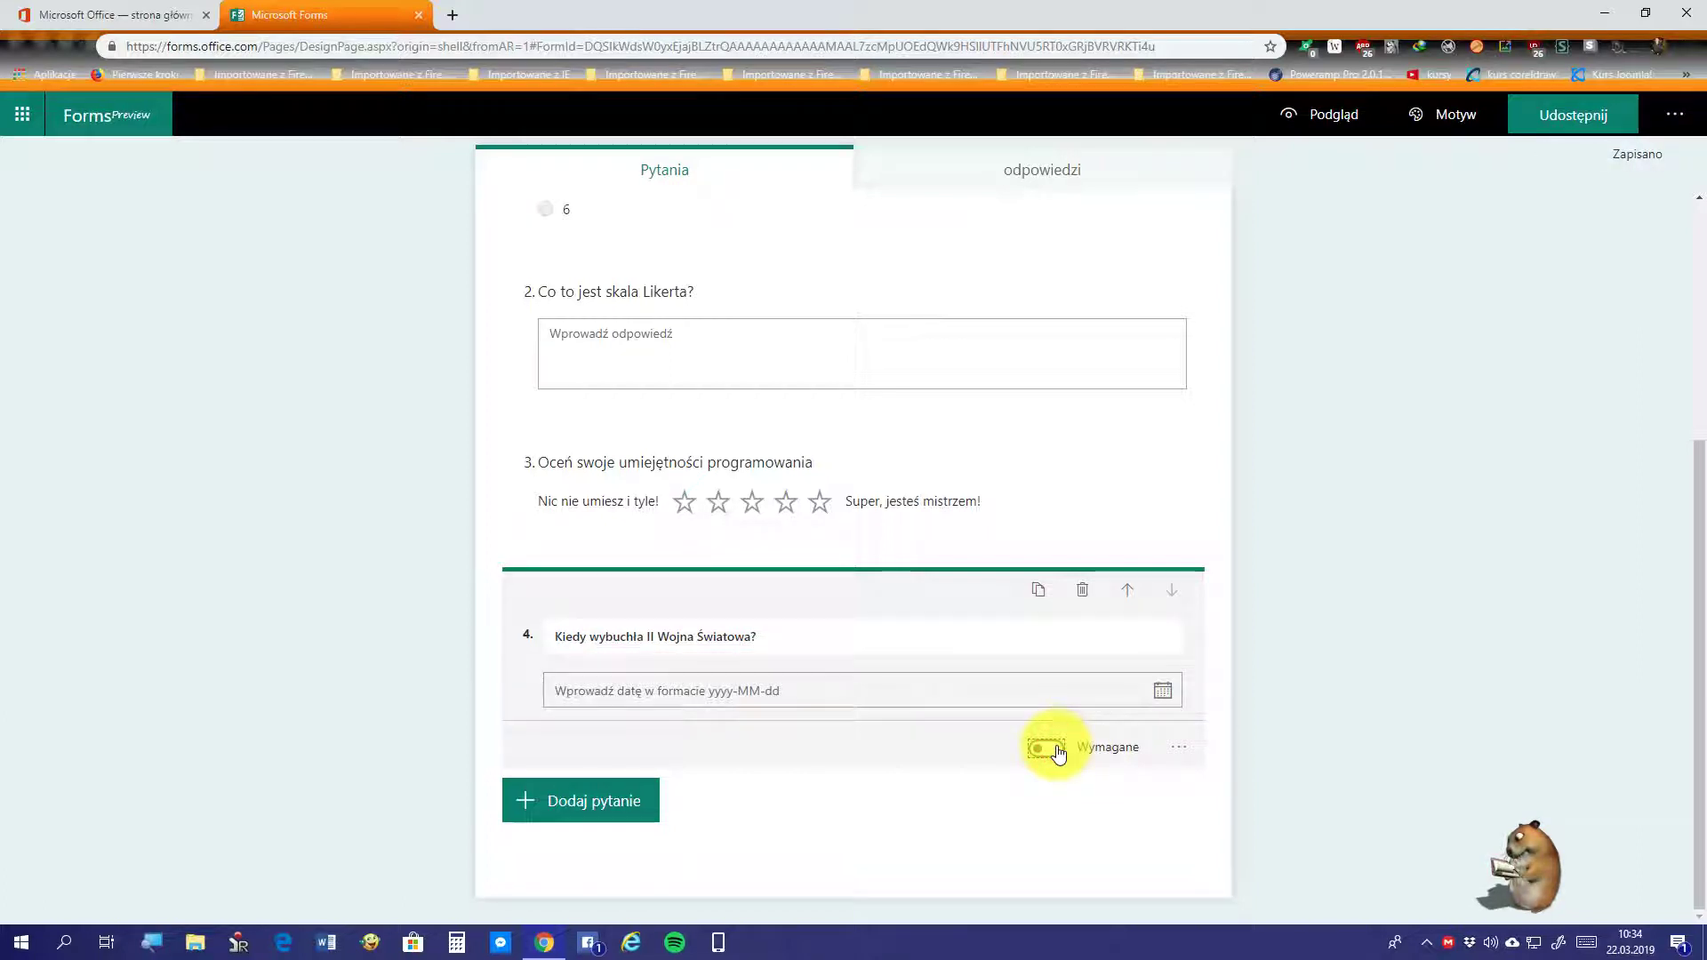
double_click(1058, 752)
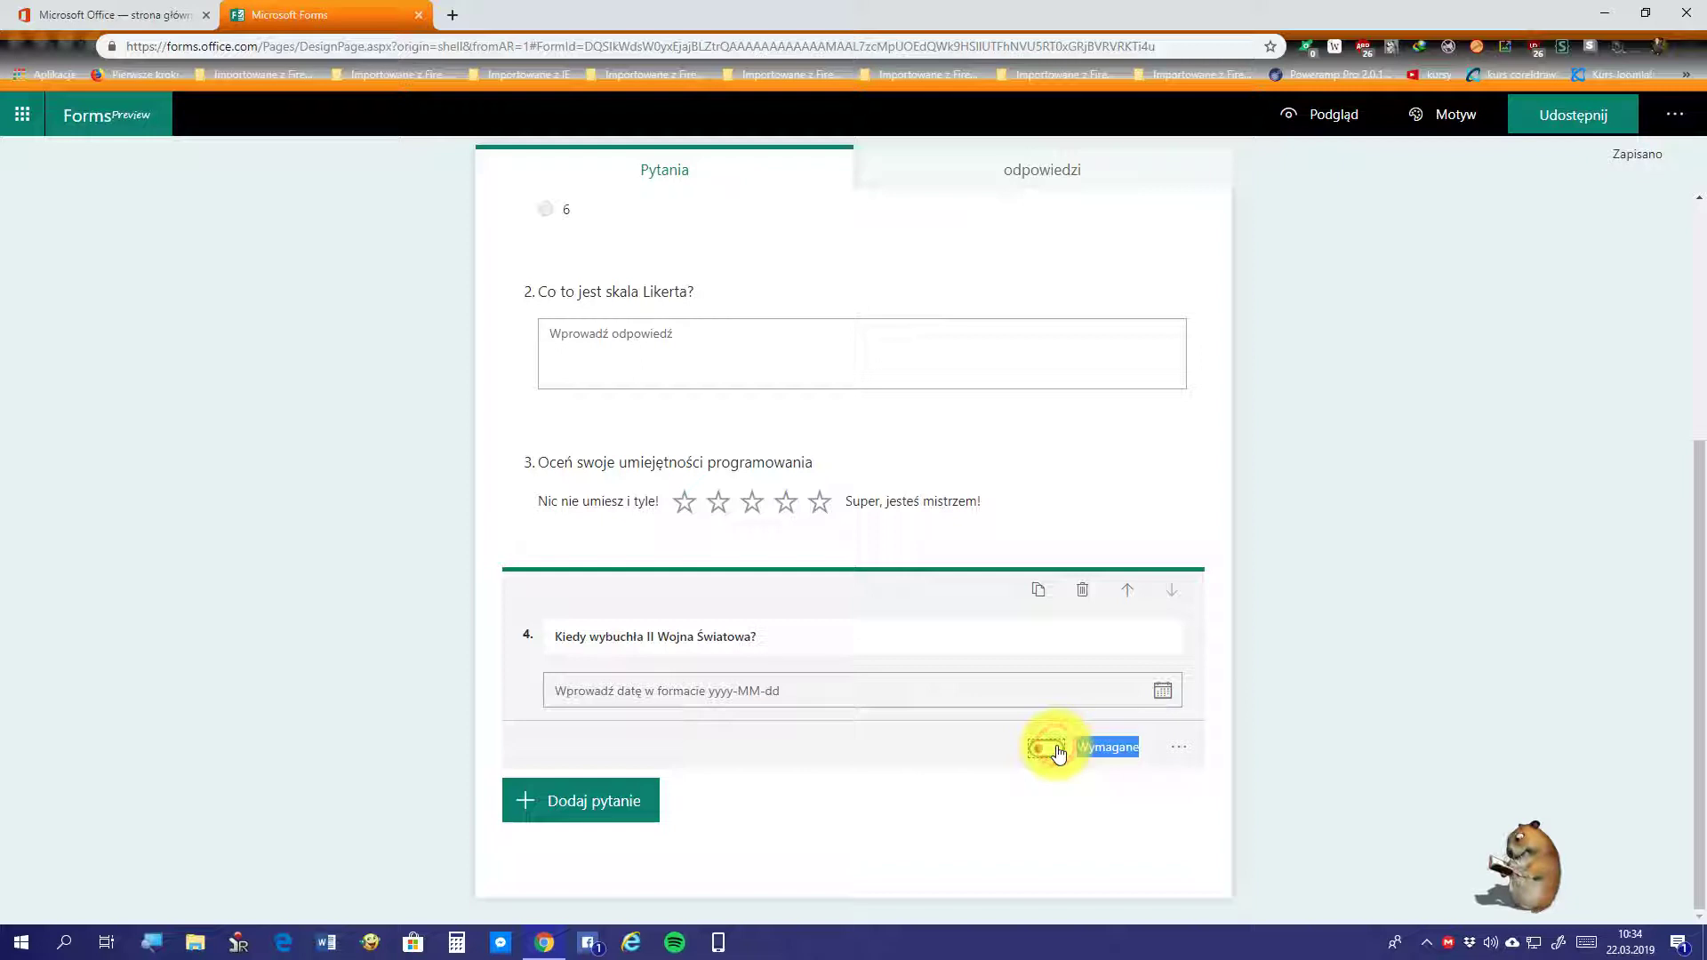
click(1048, 749)
click(1048, 749)
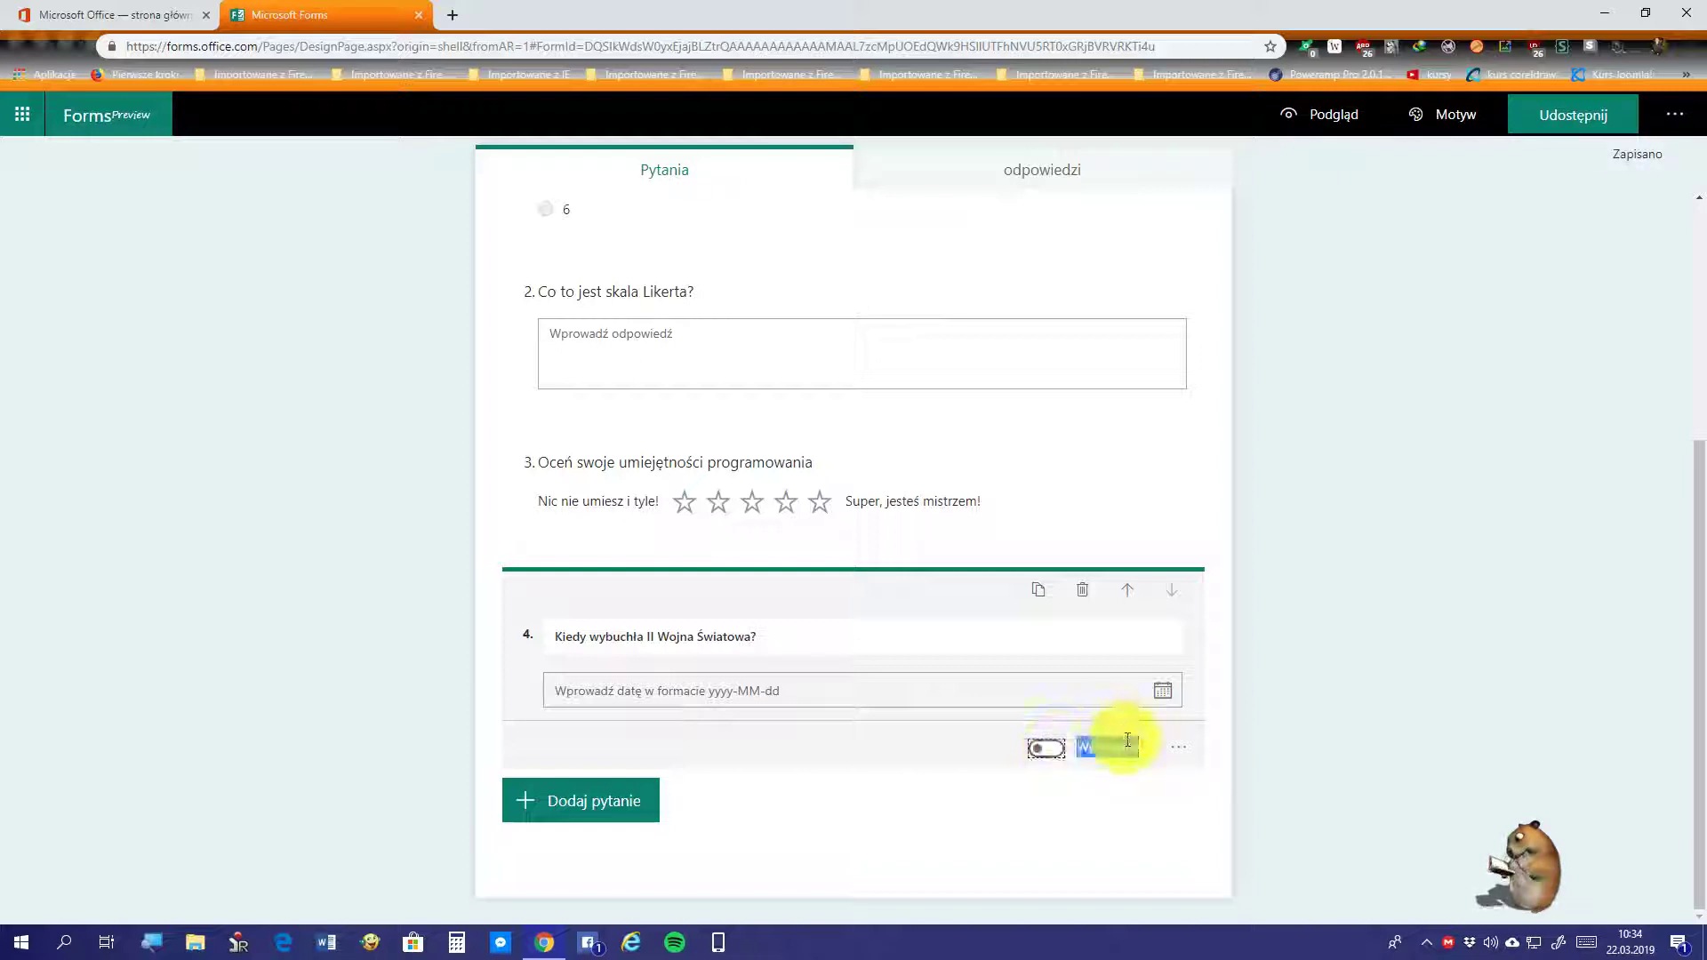
Step: Enable the subtitle (Podtytuł) on question 4 and set it to "Wpisz datę"
click(1207, 770)
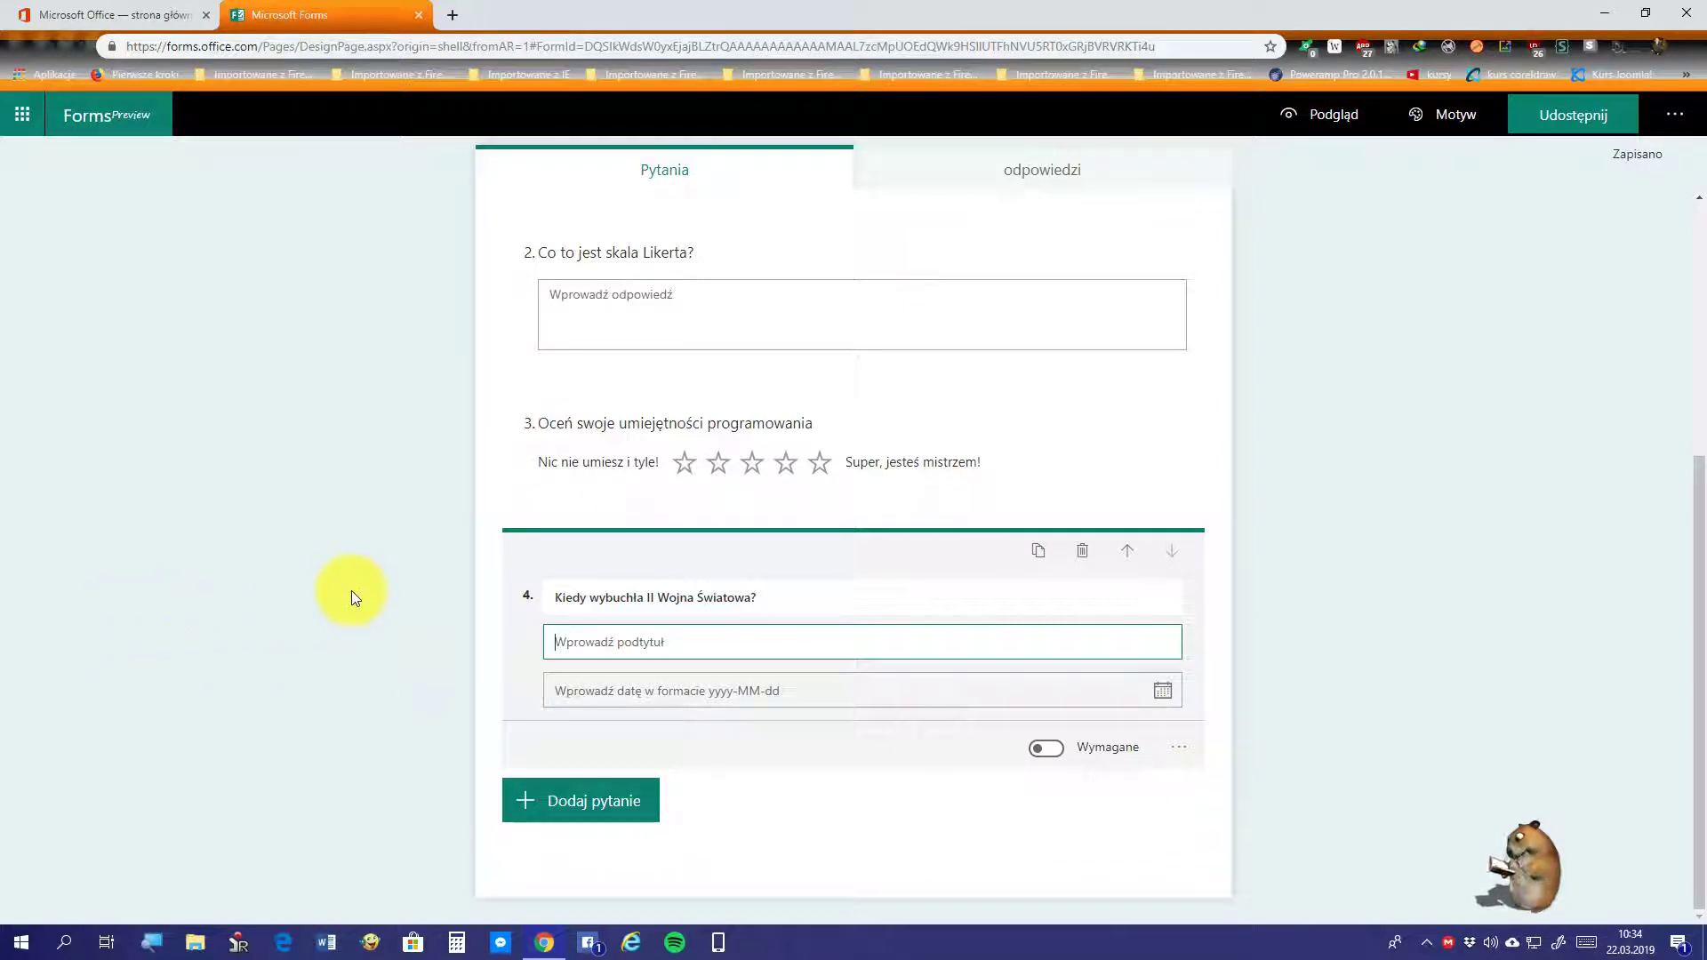
text(Wpi)
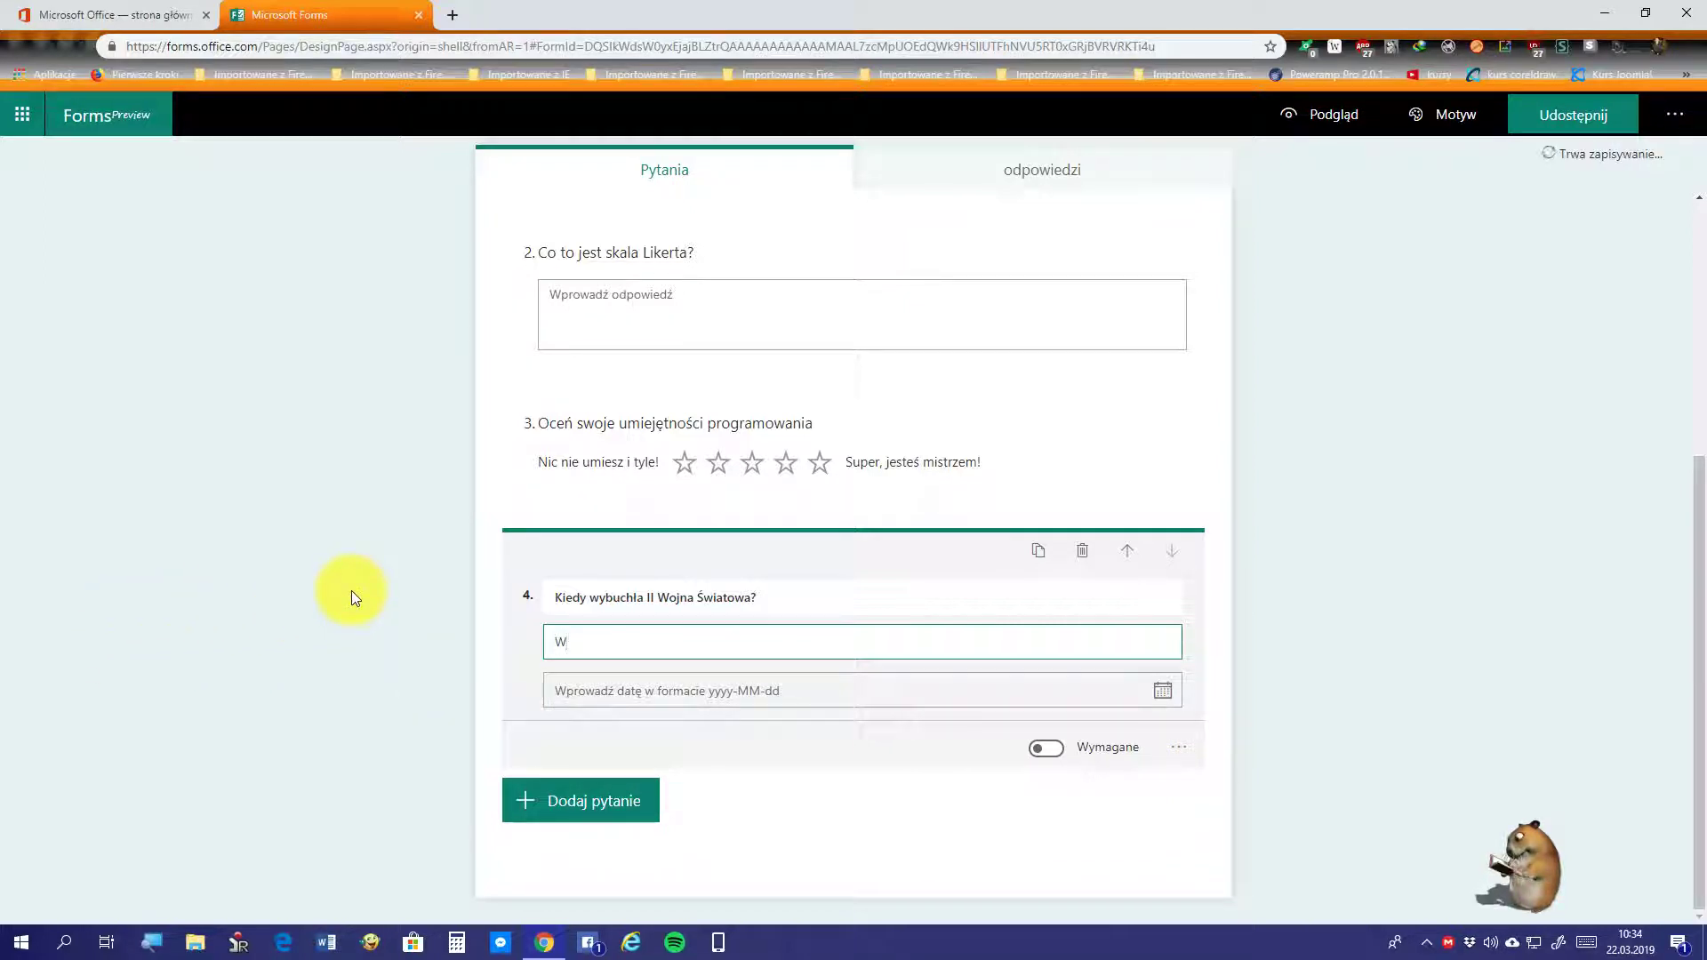
text(date)
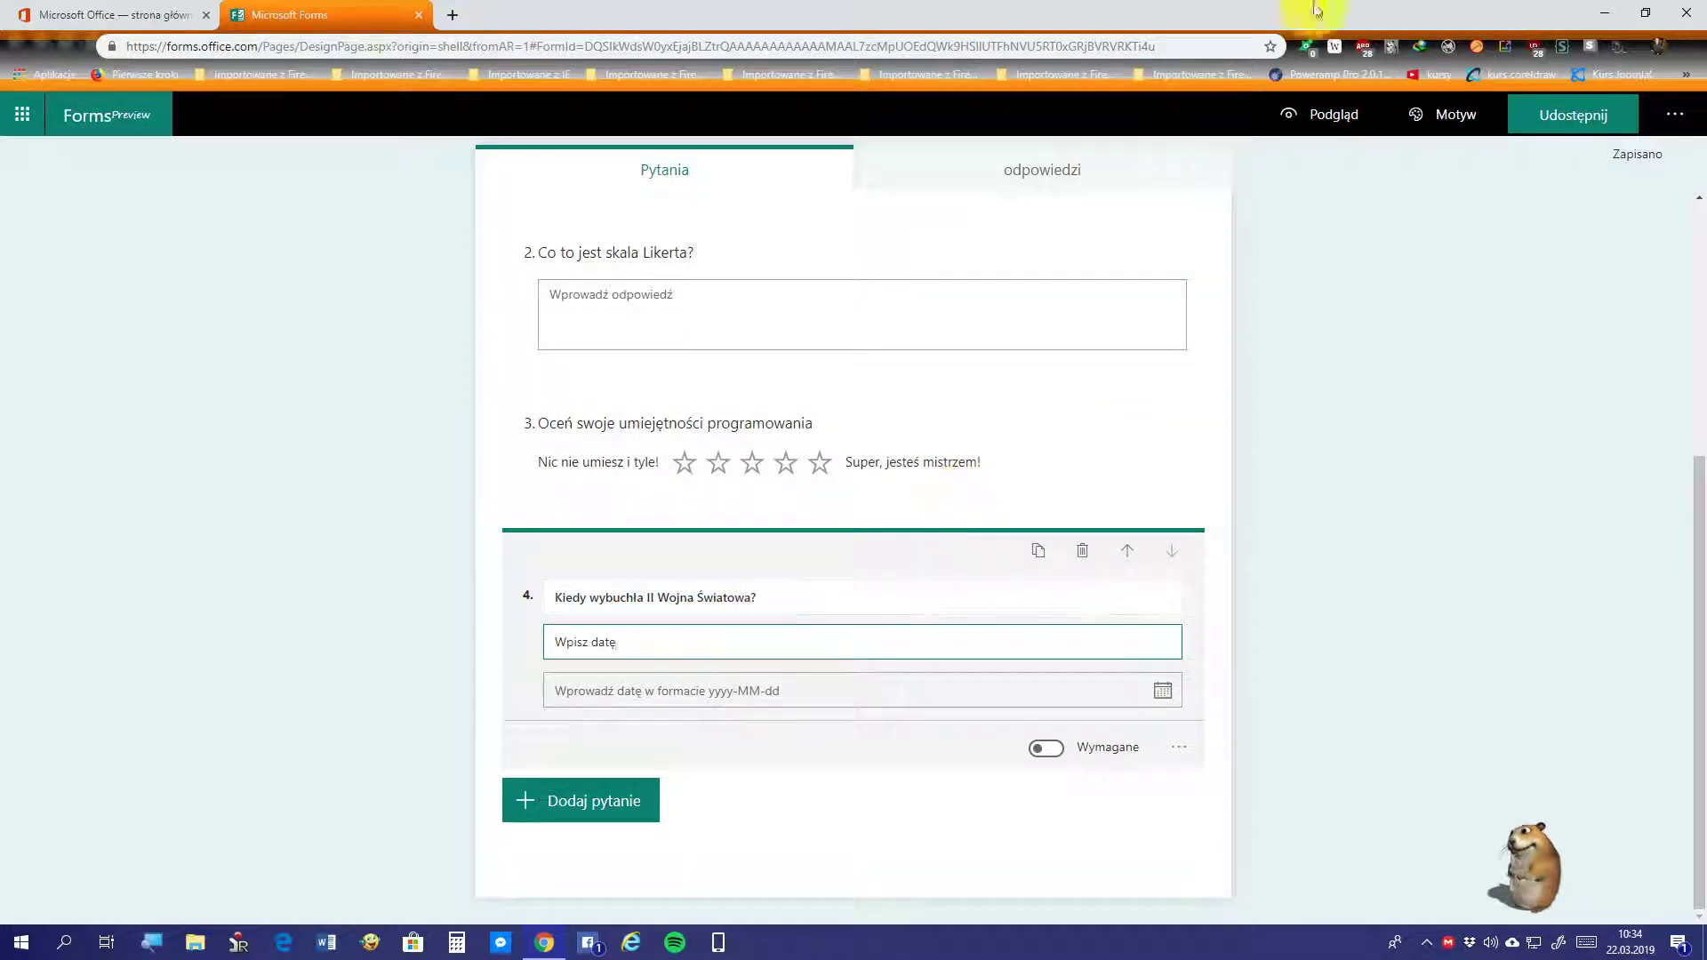
Step: Preview the form, check the calendar picker on question 4 without choosing a date, and return to editing
click(1320, 111)
scroll(1196, 382, down, 3)
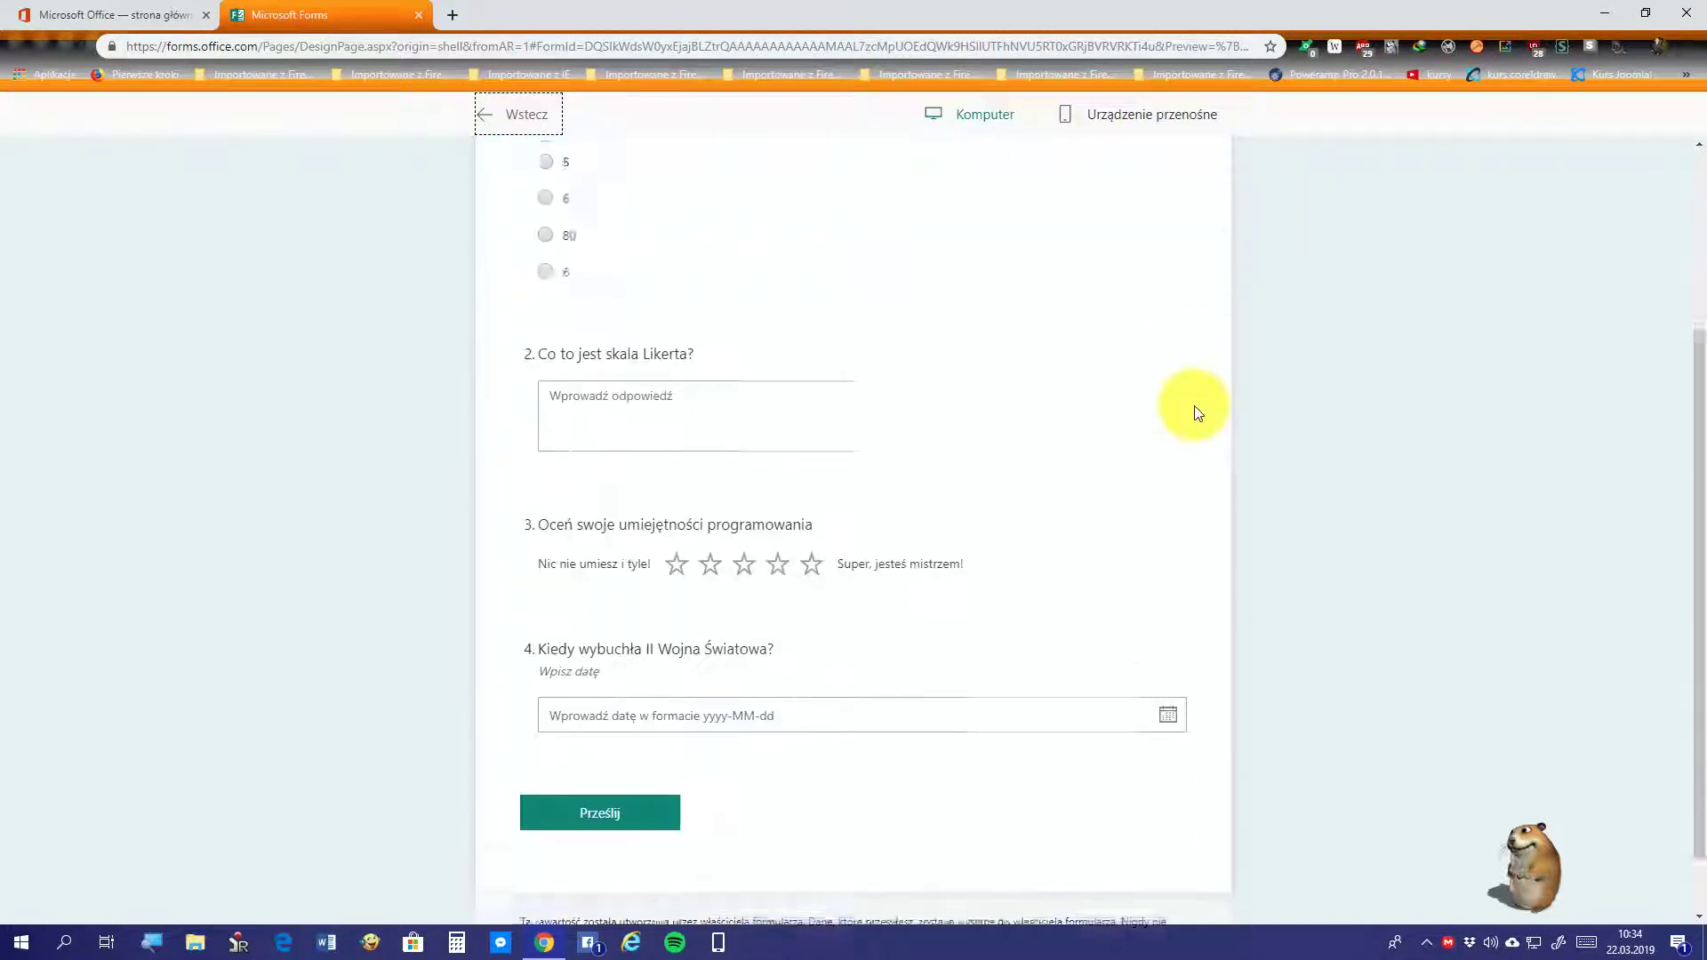
scroll(1196, 411, down, 1)
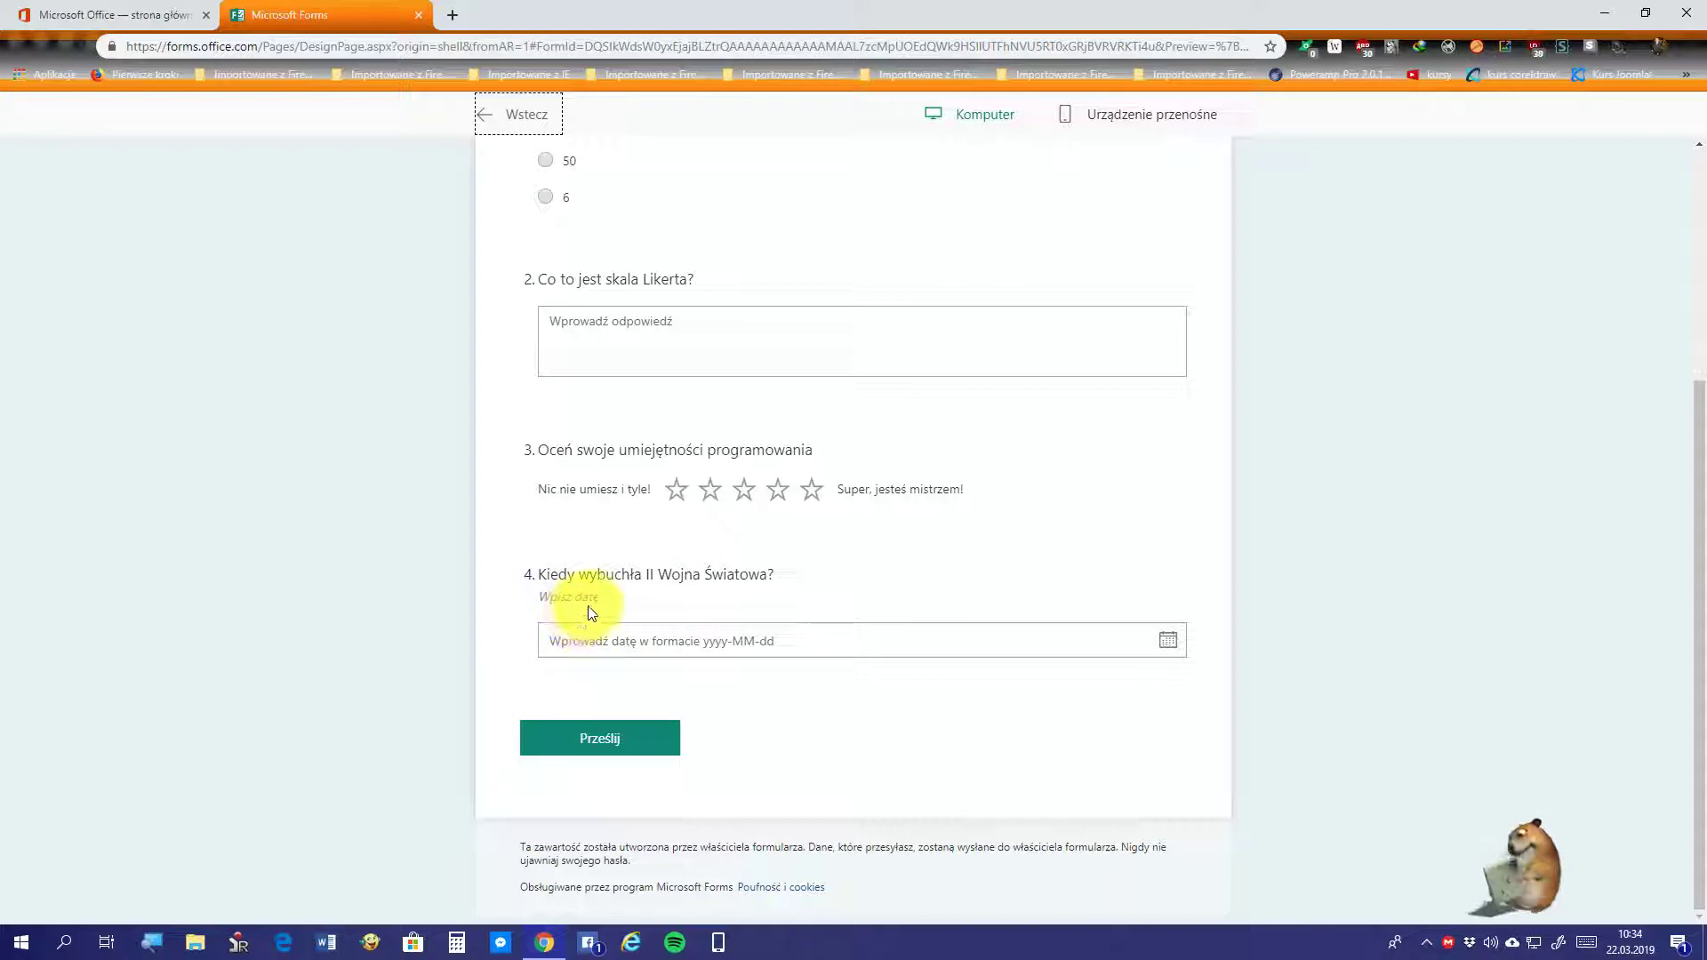
click(784, 638)
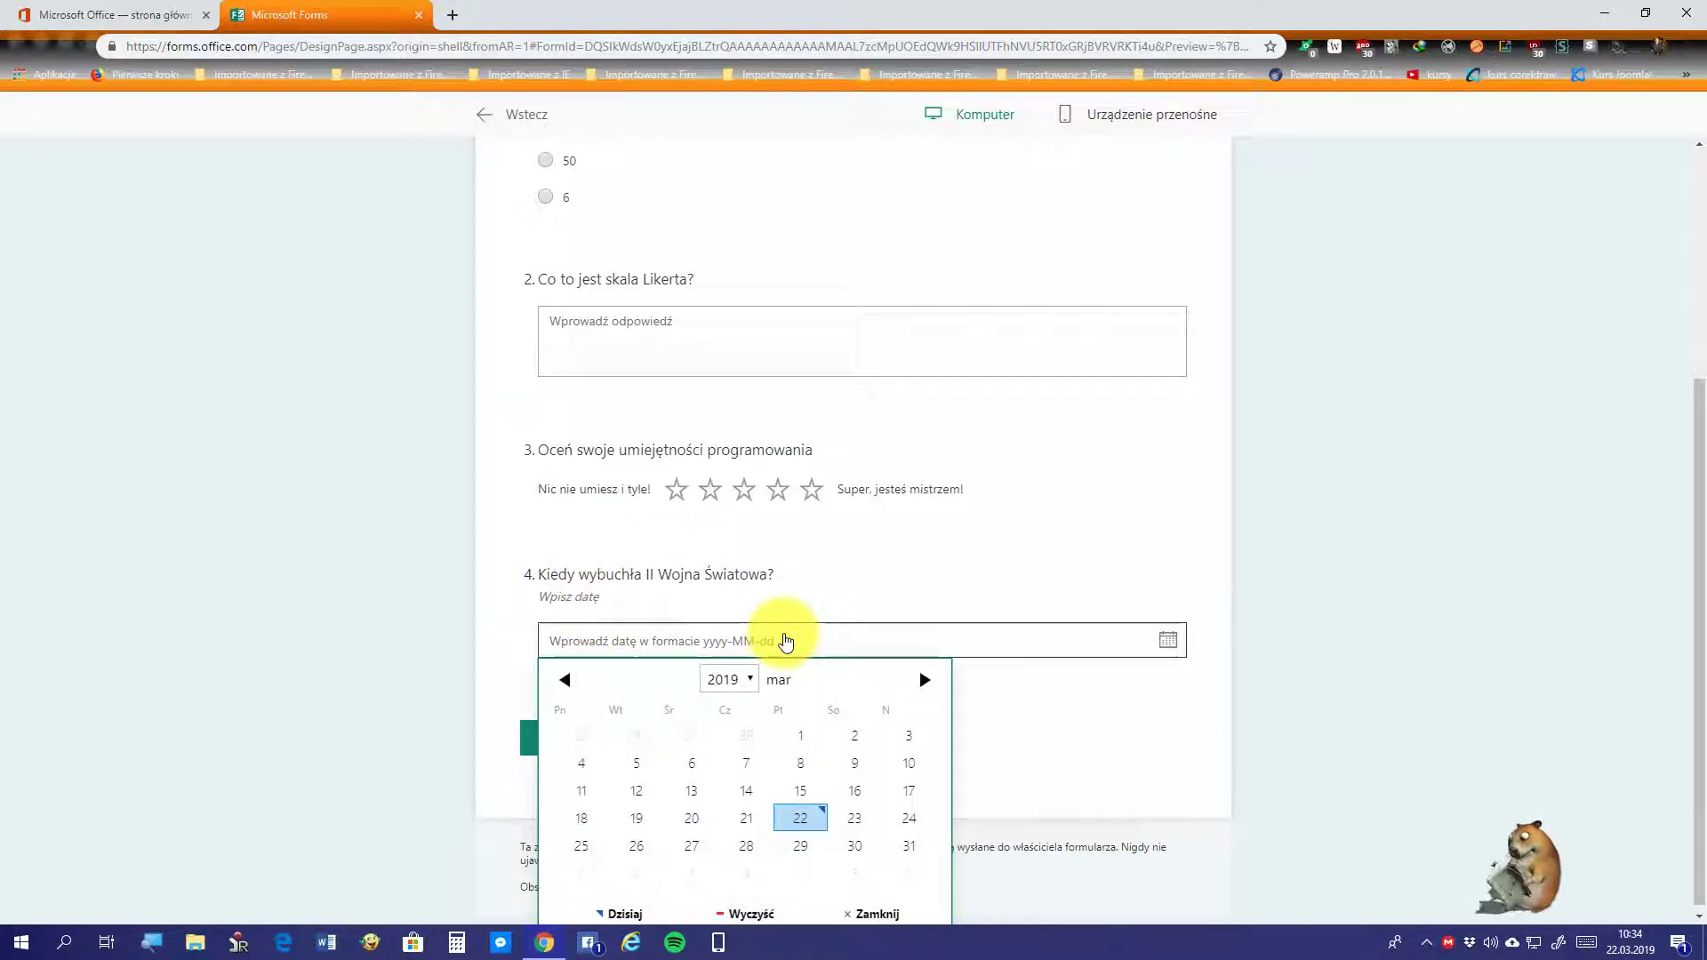
click(785, 638)
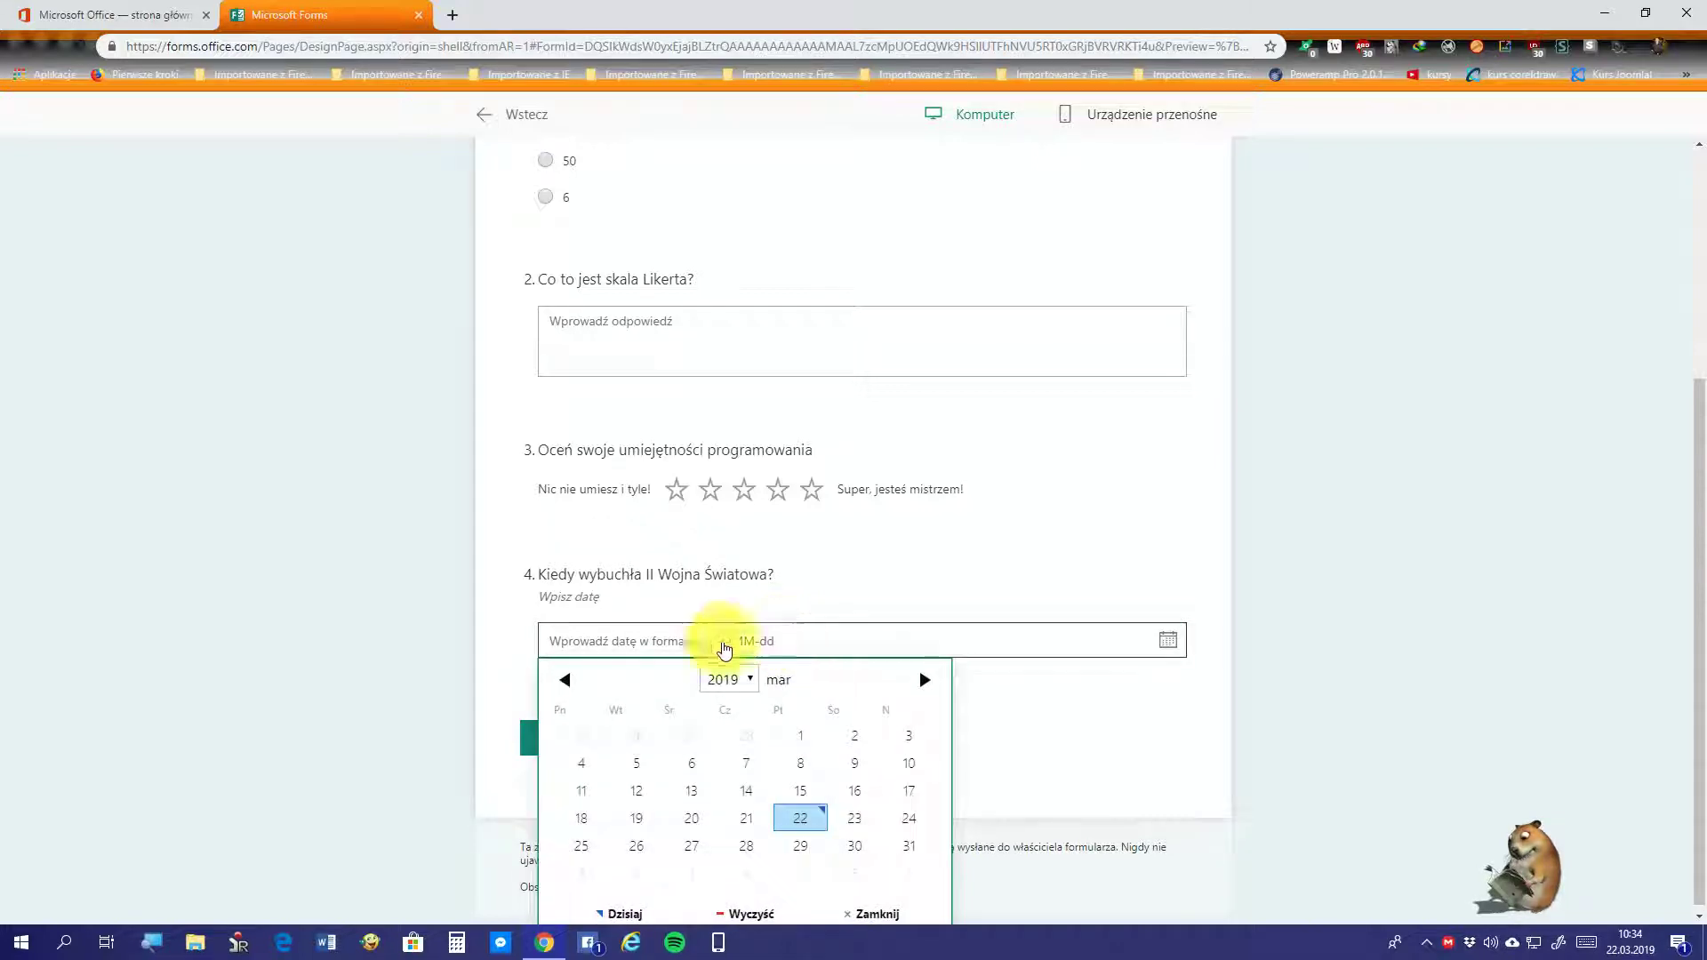
click(368, 695)
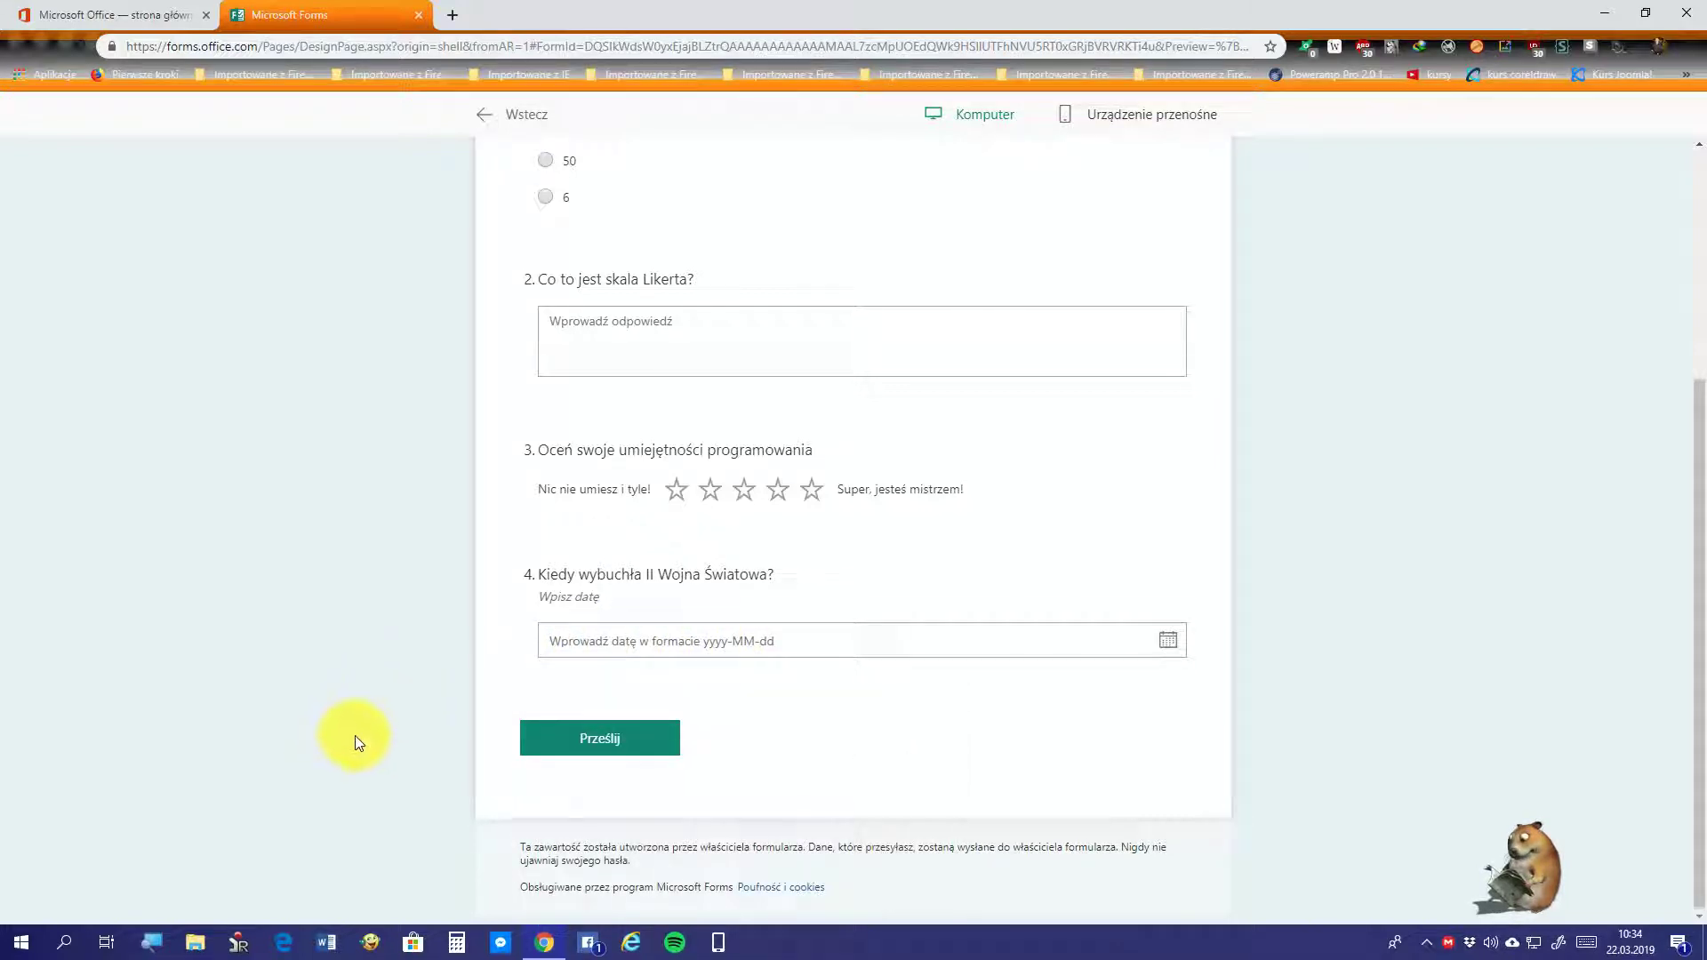
scroll(355, 740, up, 3)
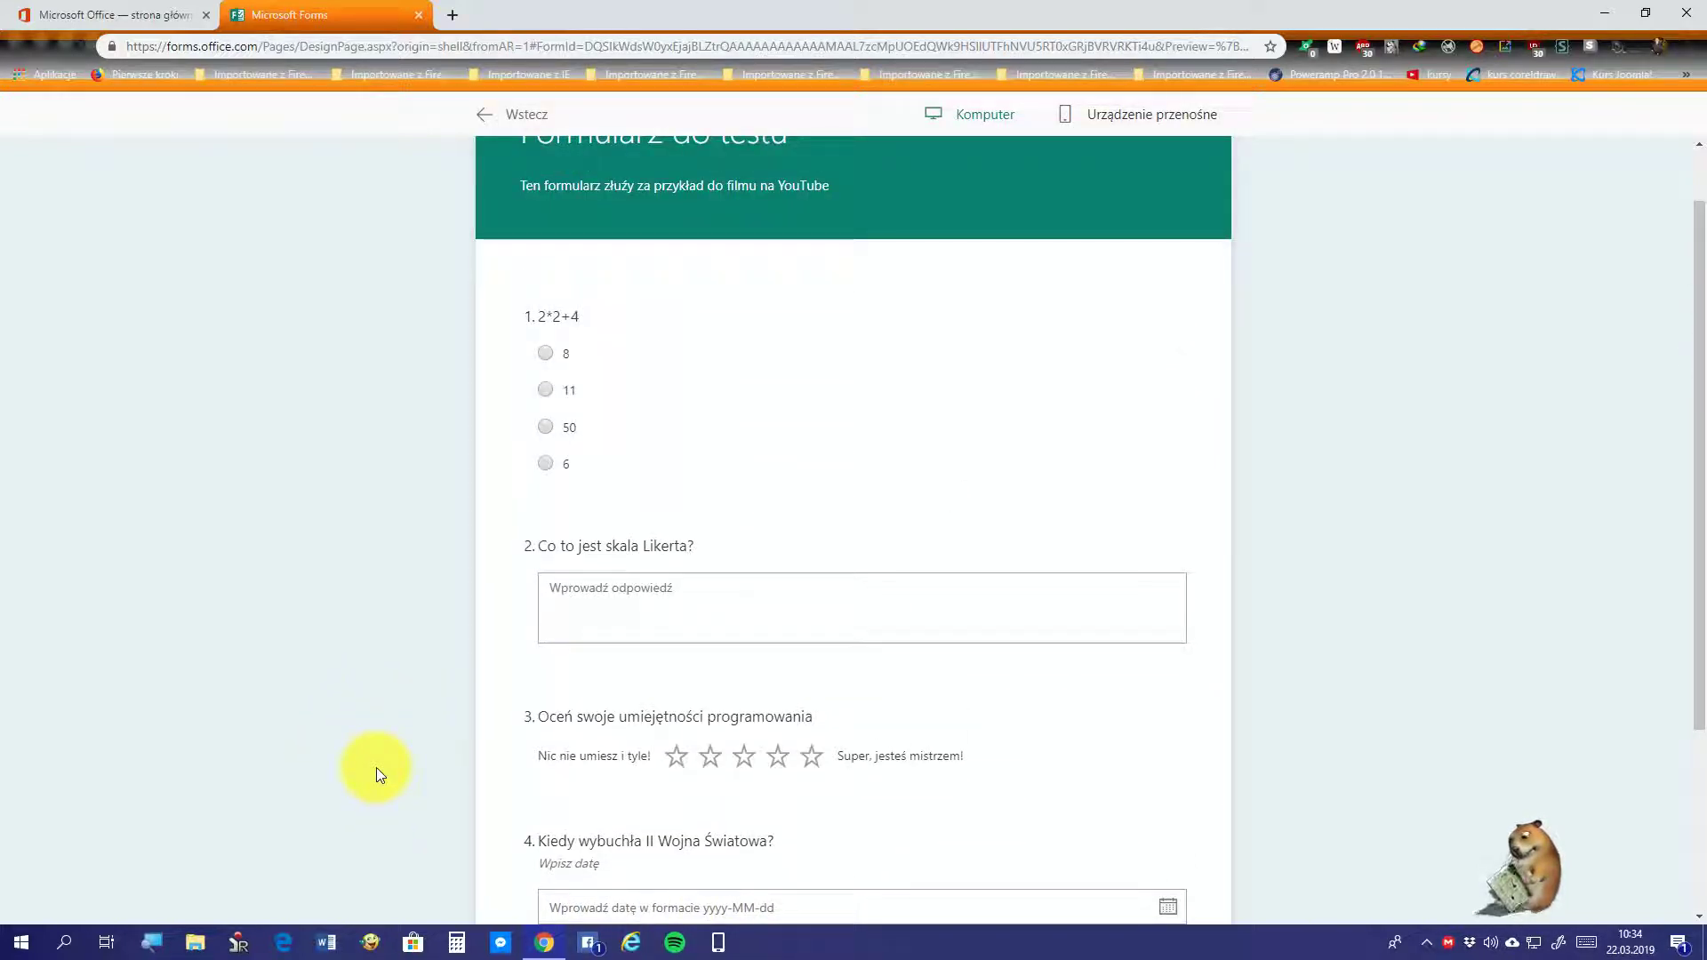
scroll(376, 766, down, 2)
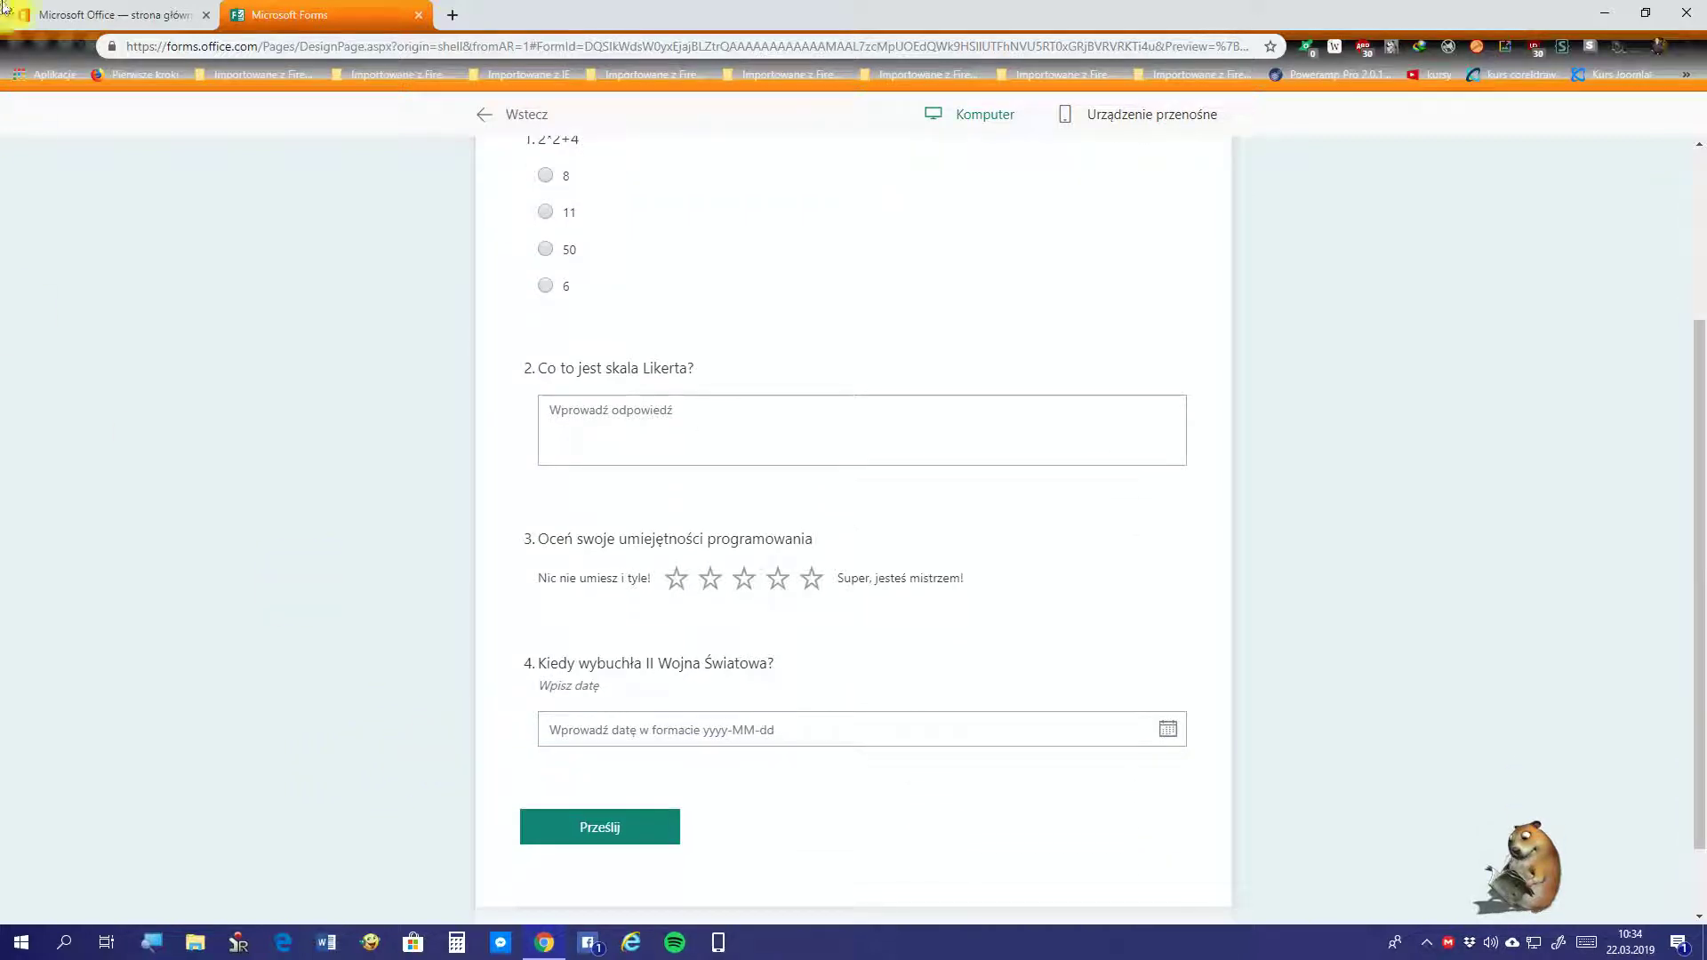
click(14, 46)
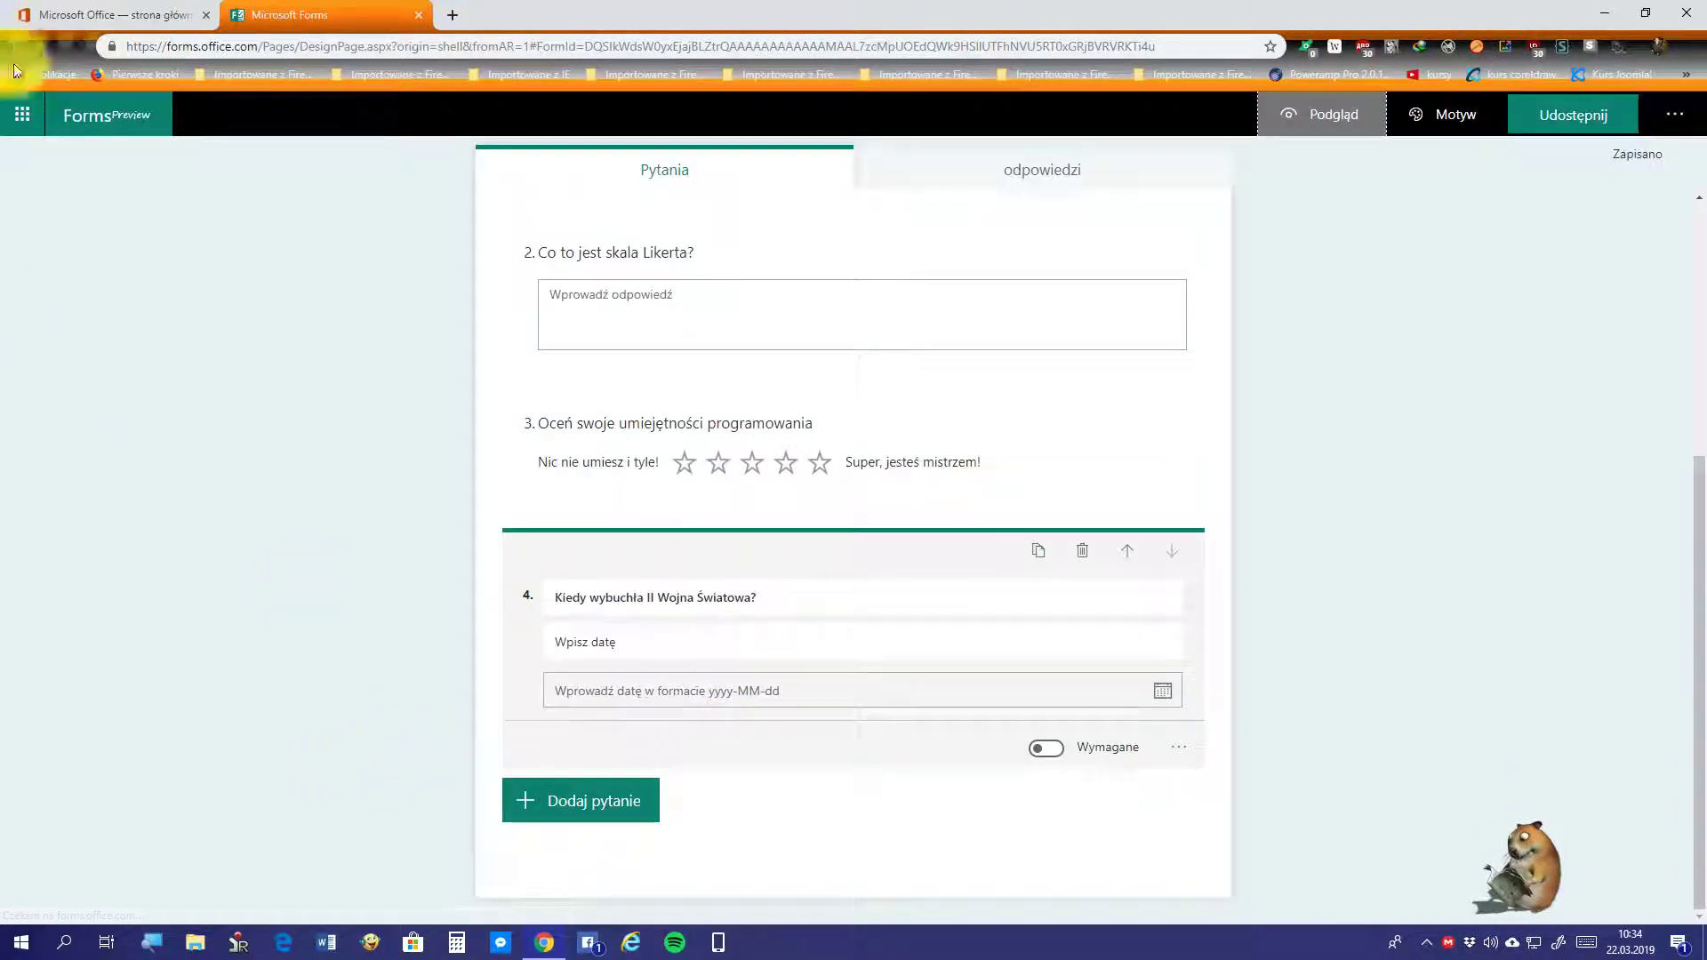
Step: Add a ranking (Klasyfikacja) question below question 4 with the wording "Zaklasyfikuj"
click(625, 804)
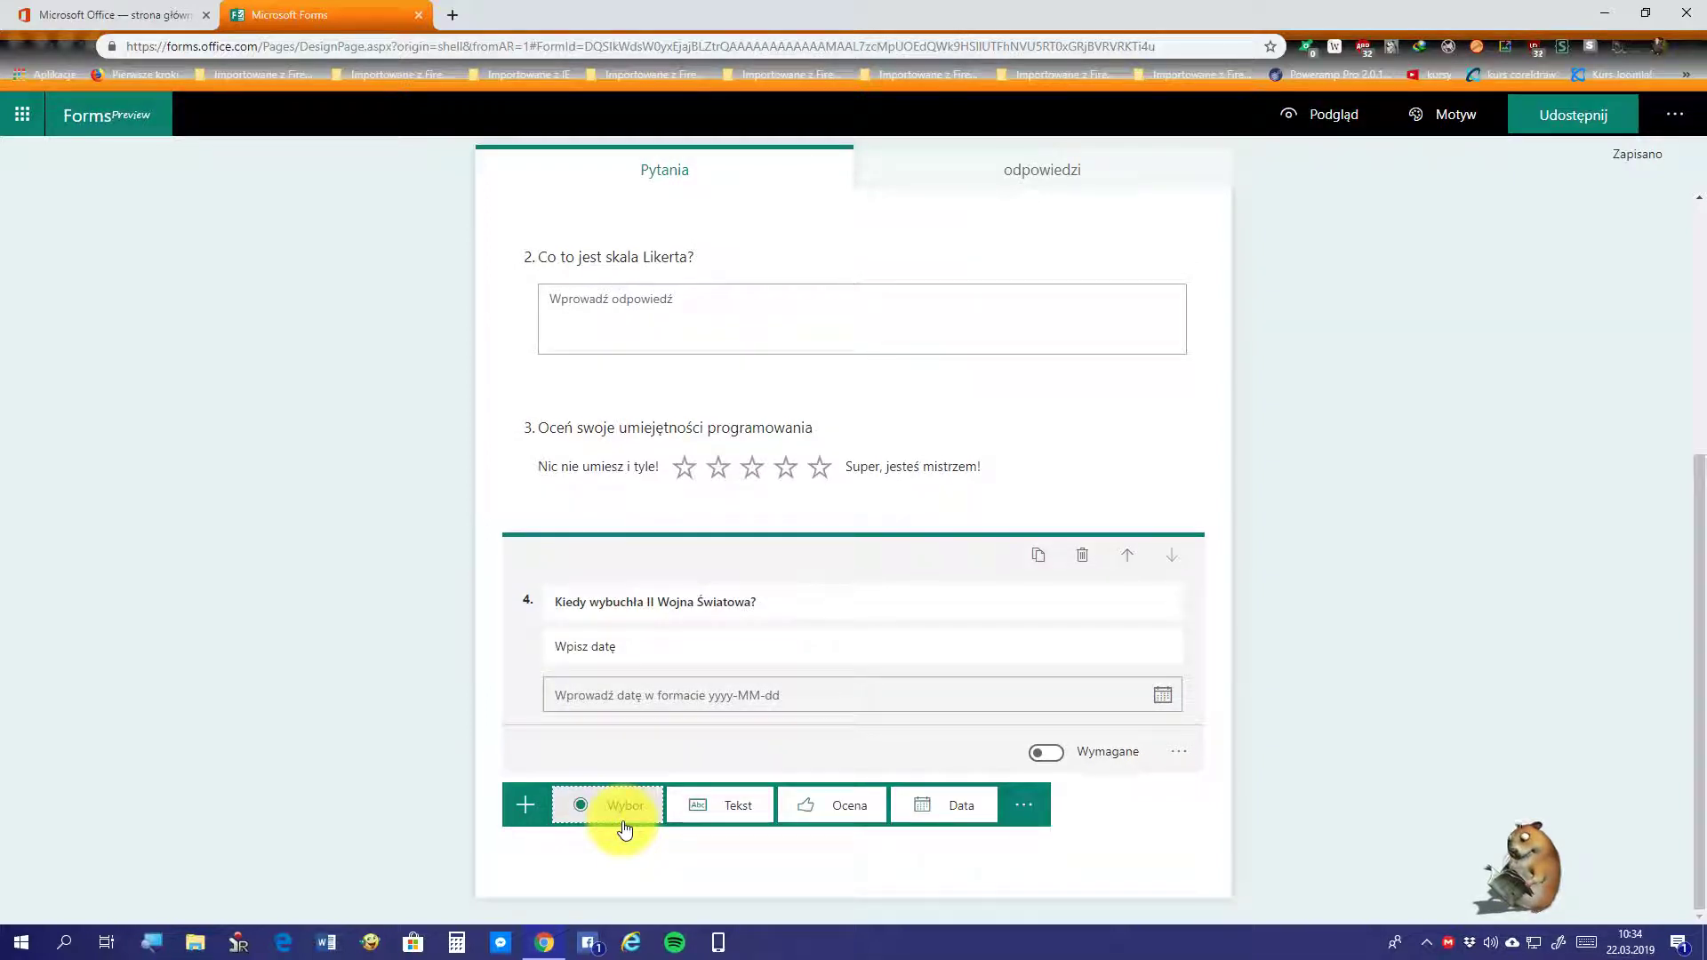
click(1009, 805)
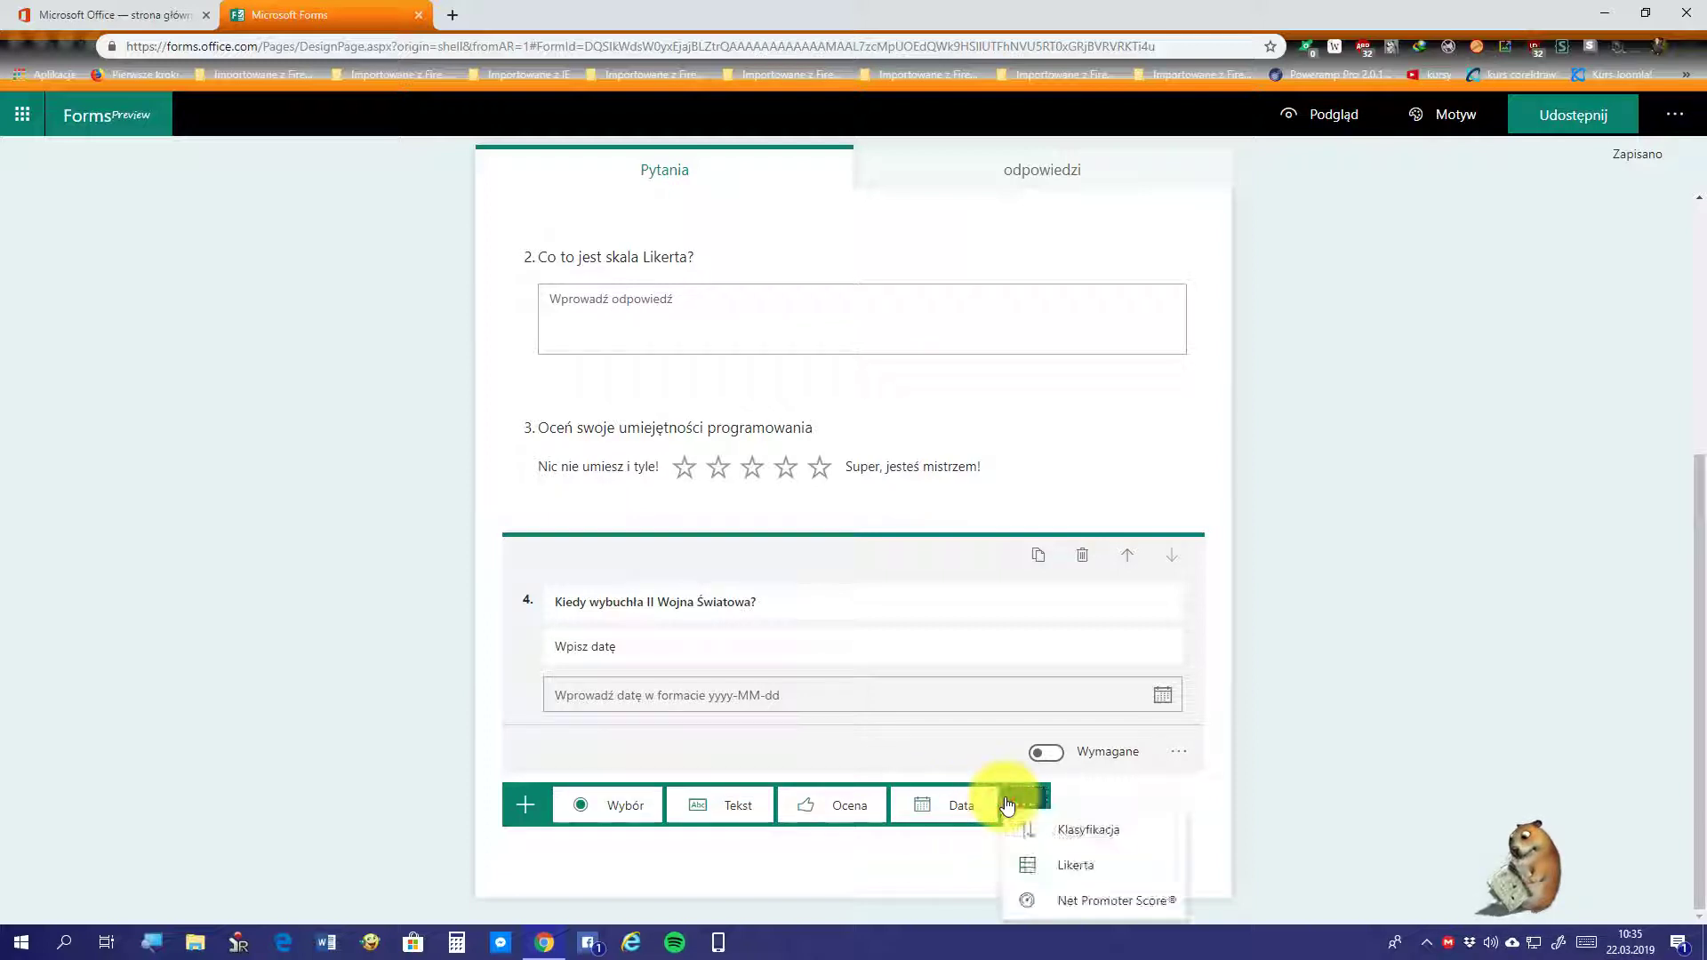
click(1064, 836)
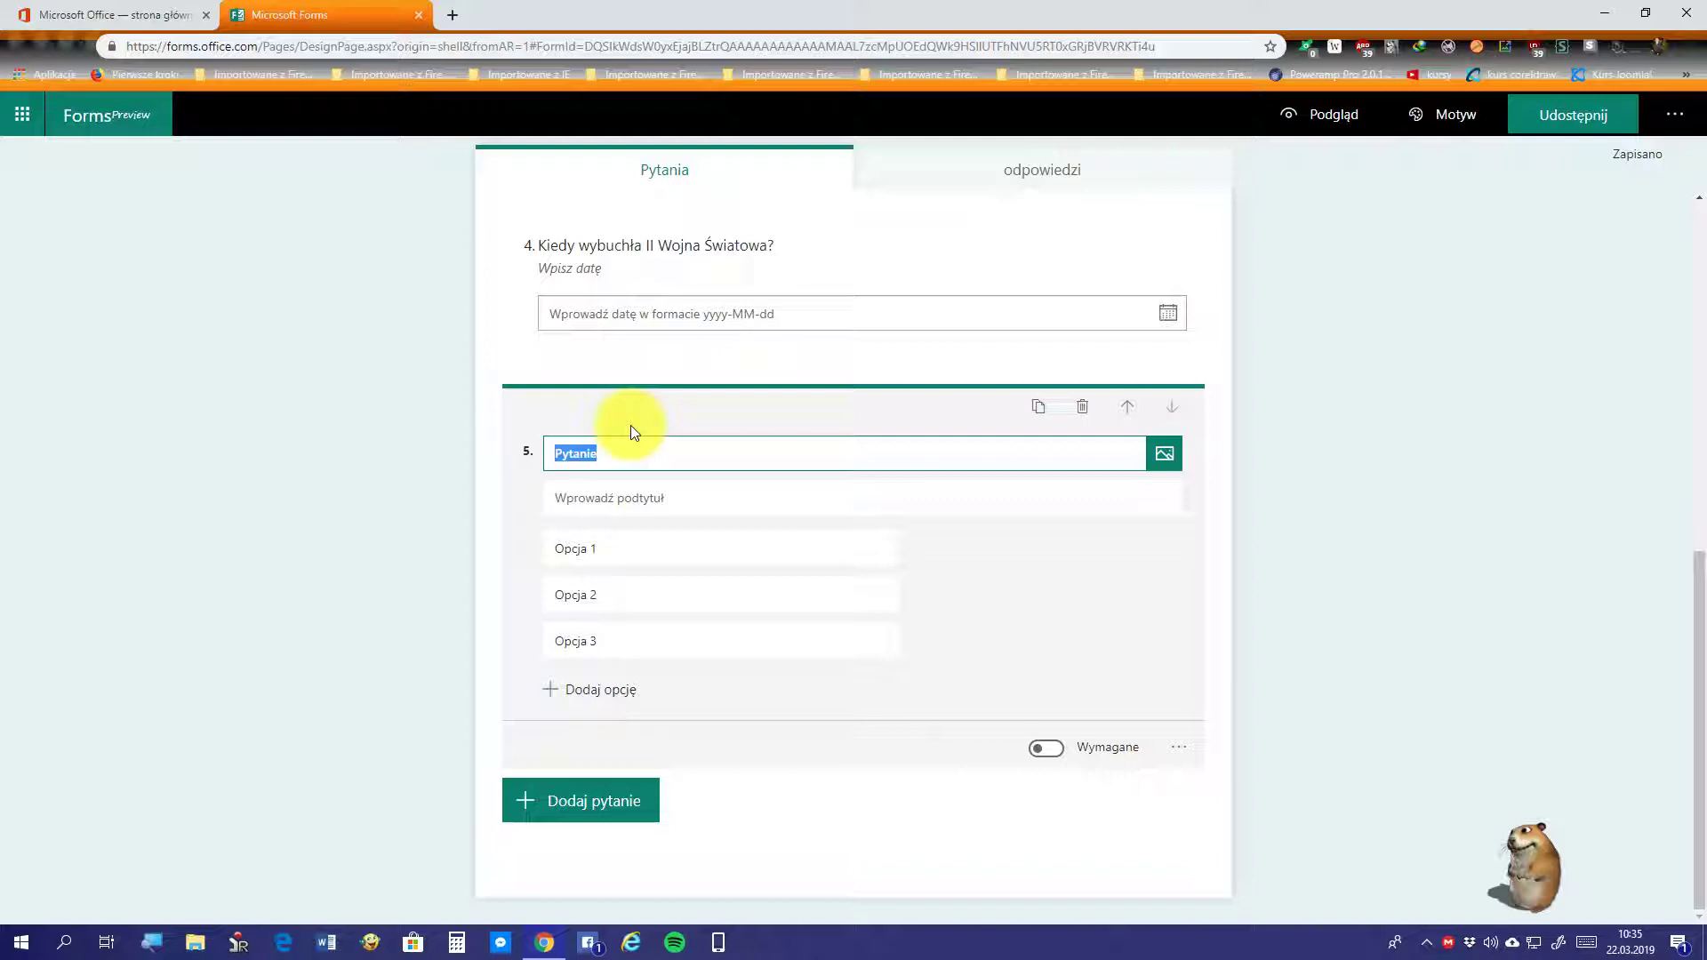
text(Zaklasyfikuj)
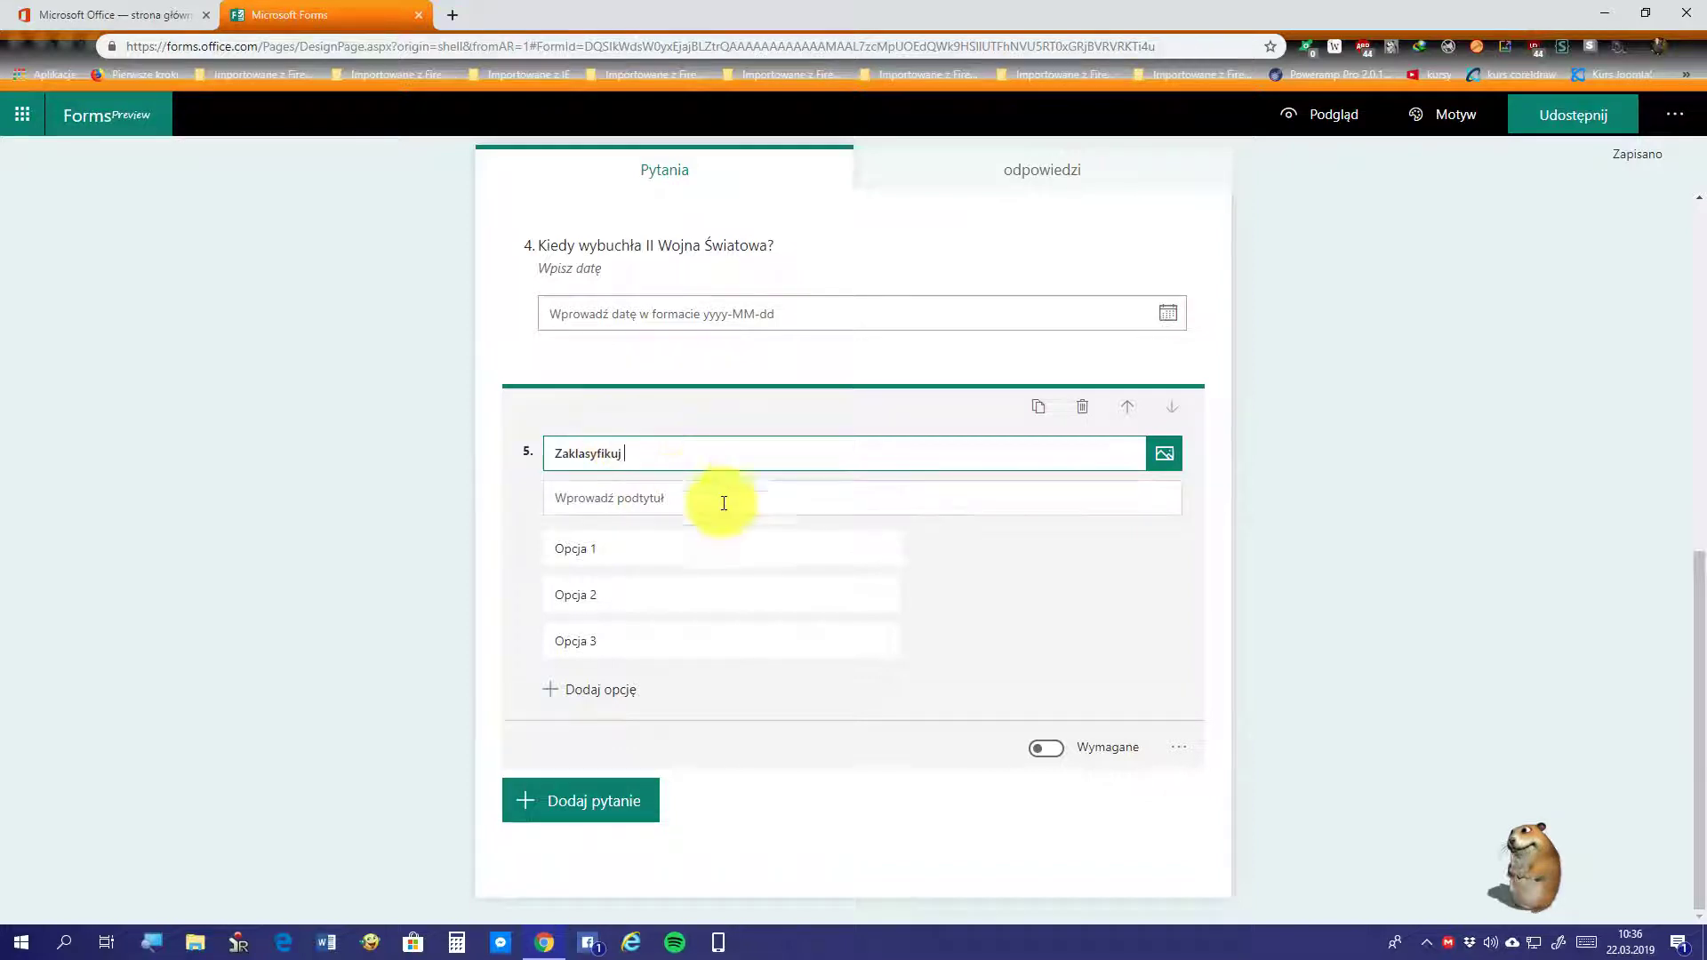
scroll(724, 502, up, 3)
scroll(724, 511, down, 2)
scroll(722, 504, down, 1)
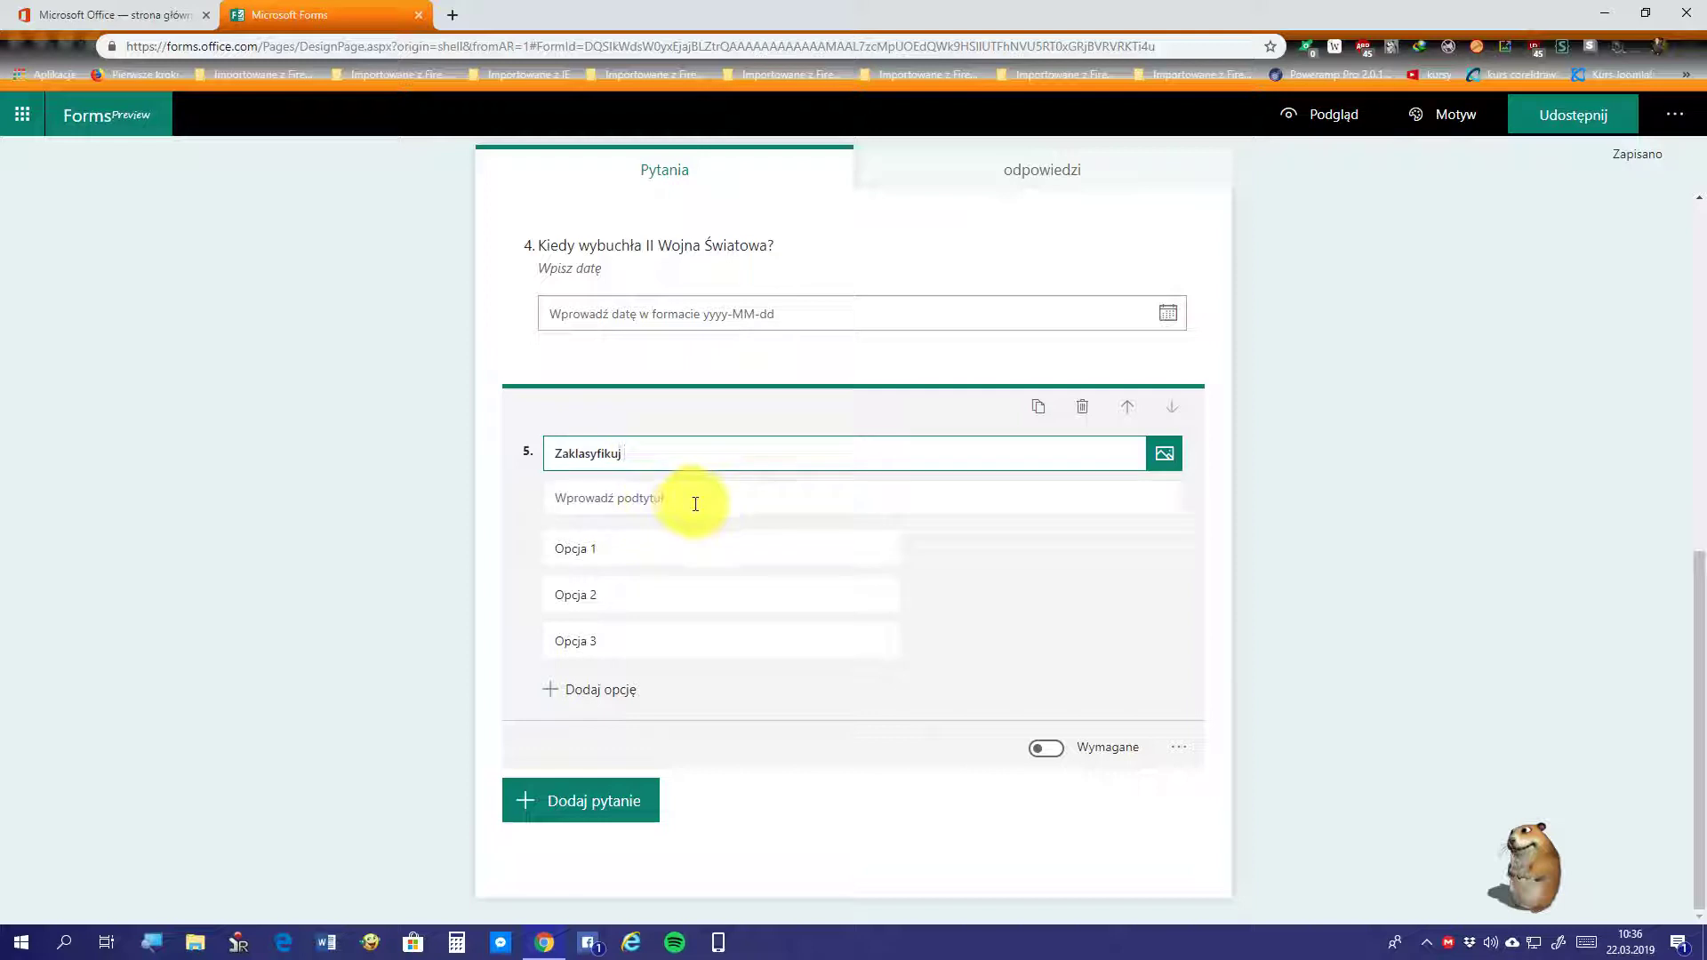
Step: Extend question 5's wording to "Zaklasyfikuj urządzenie" and set its subtitle to "klasyfikacja"
click(600, 554)
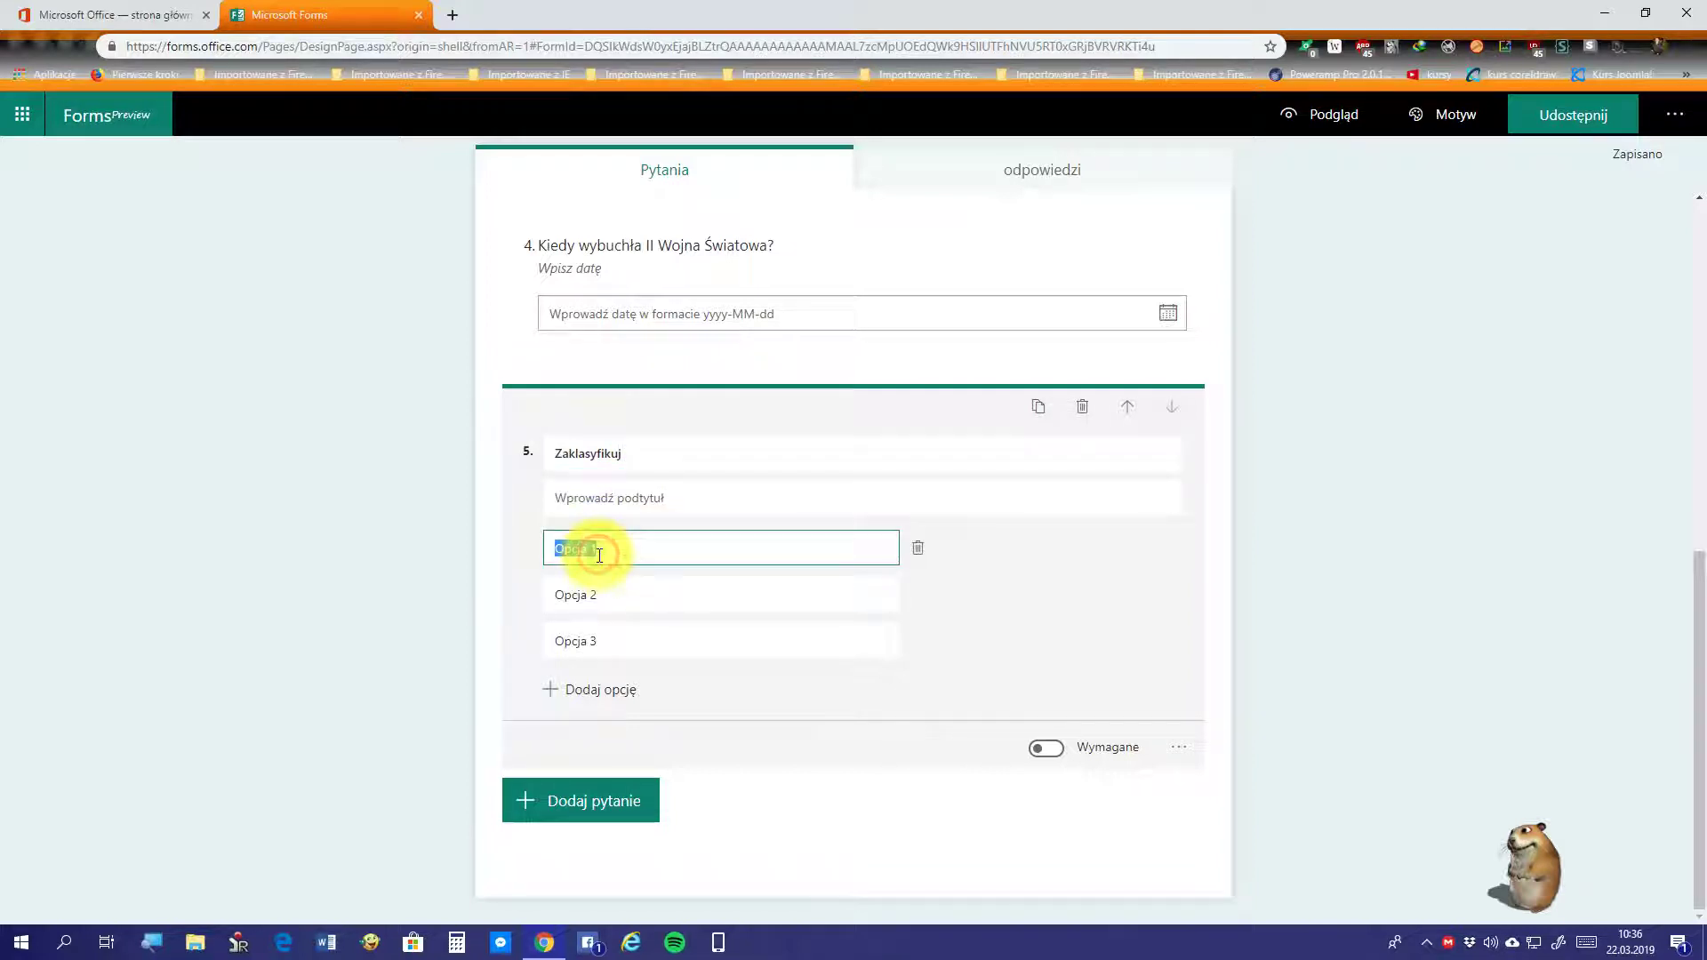
click(660, 547)
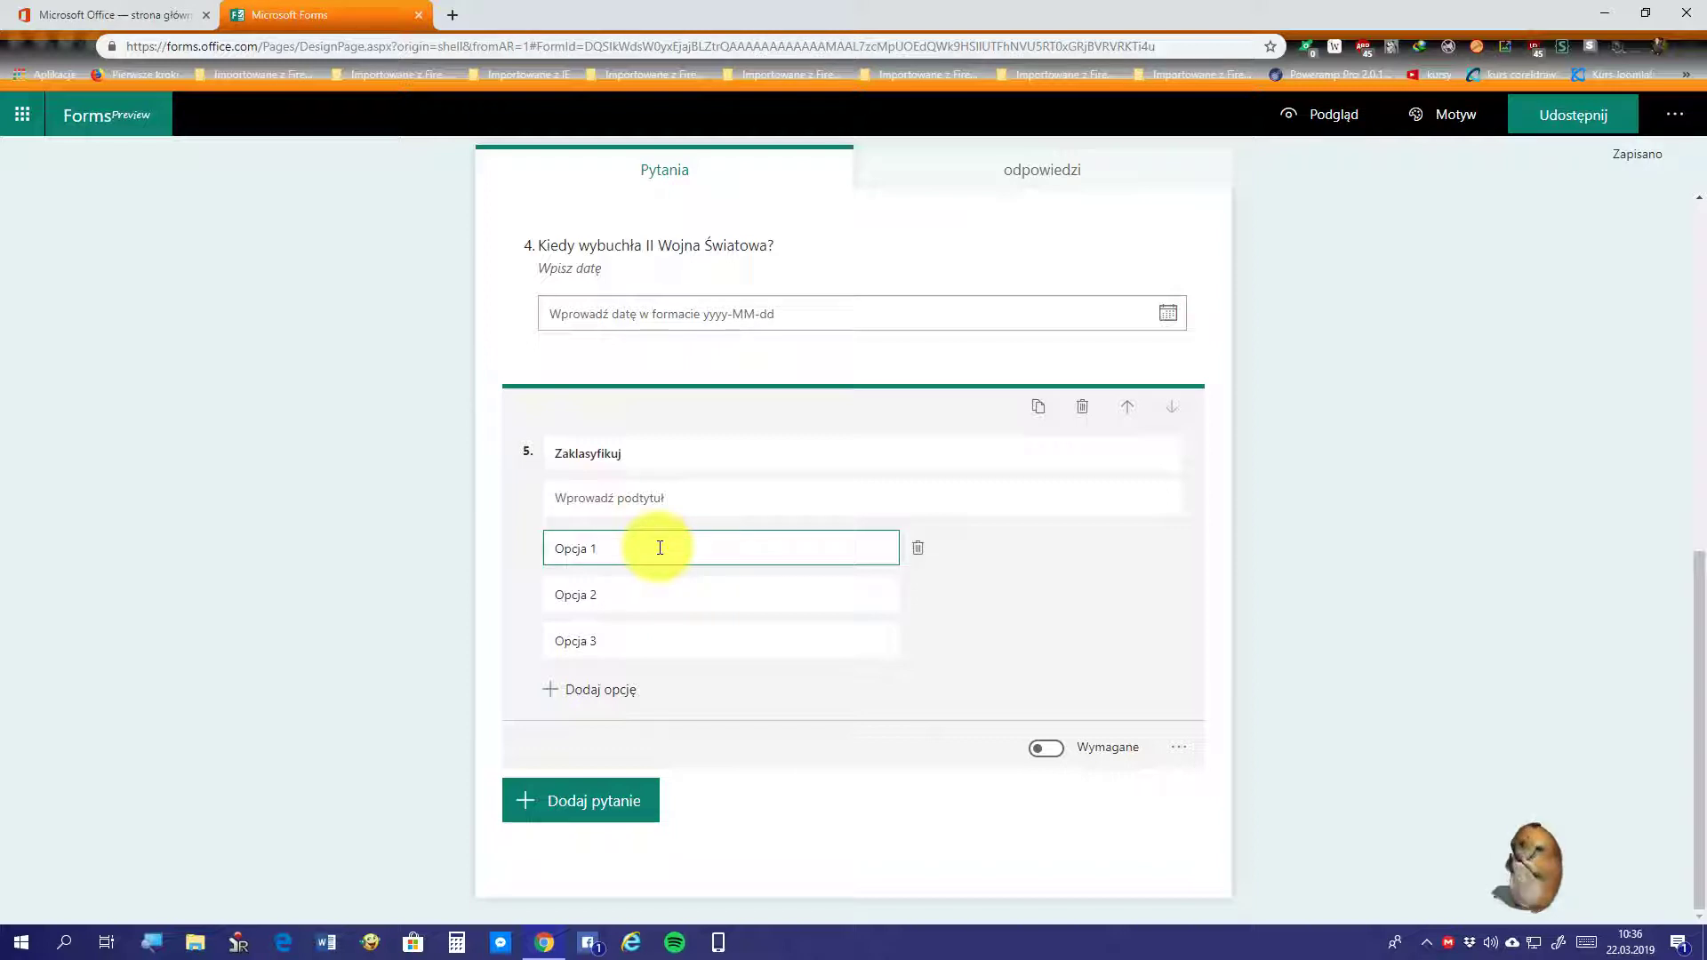
click(697, 470)
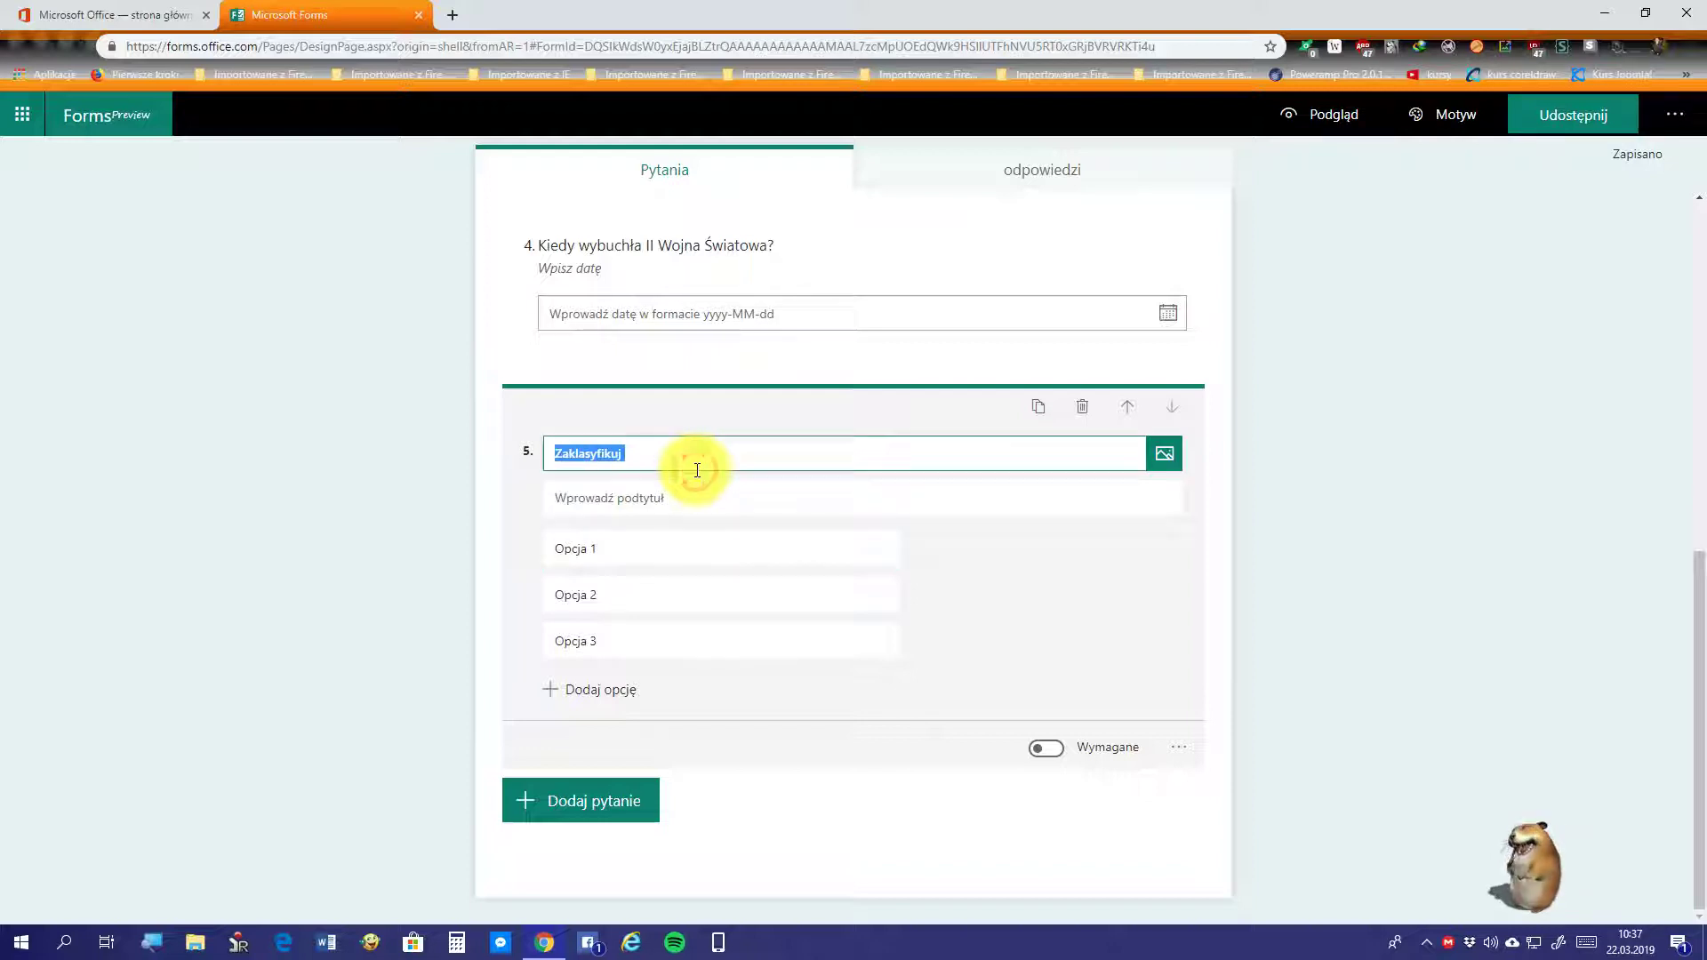
text(ur)
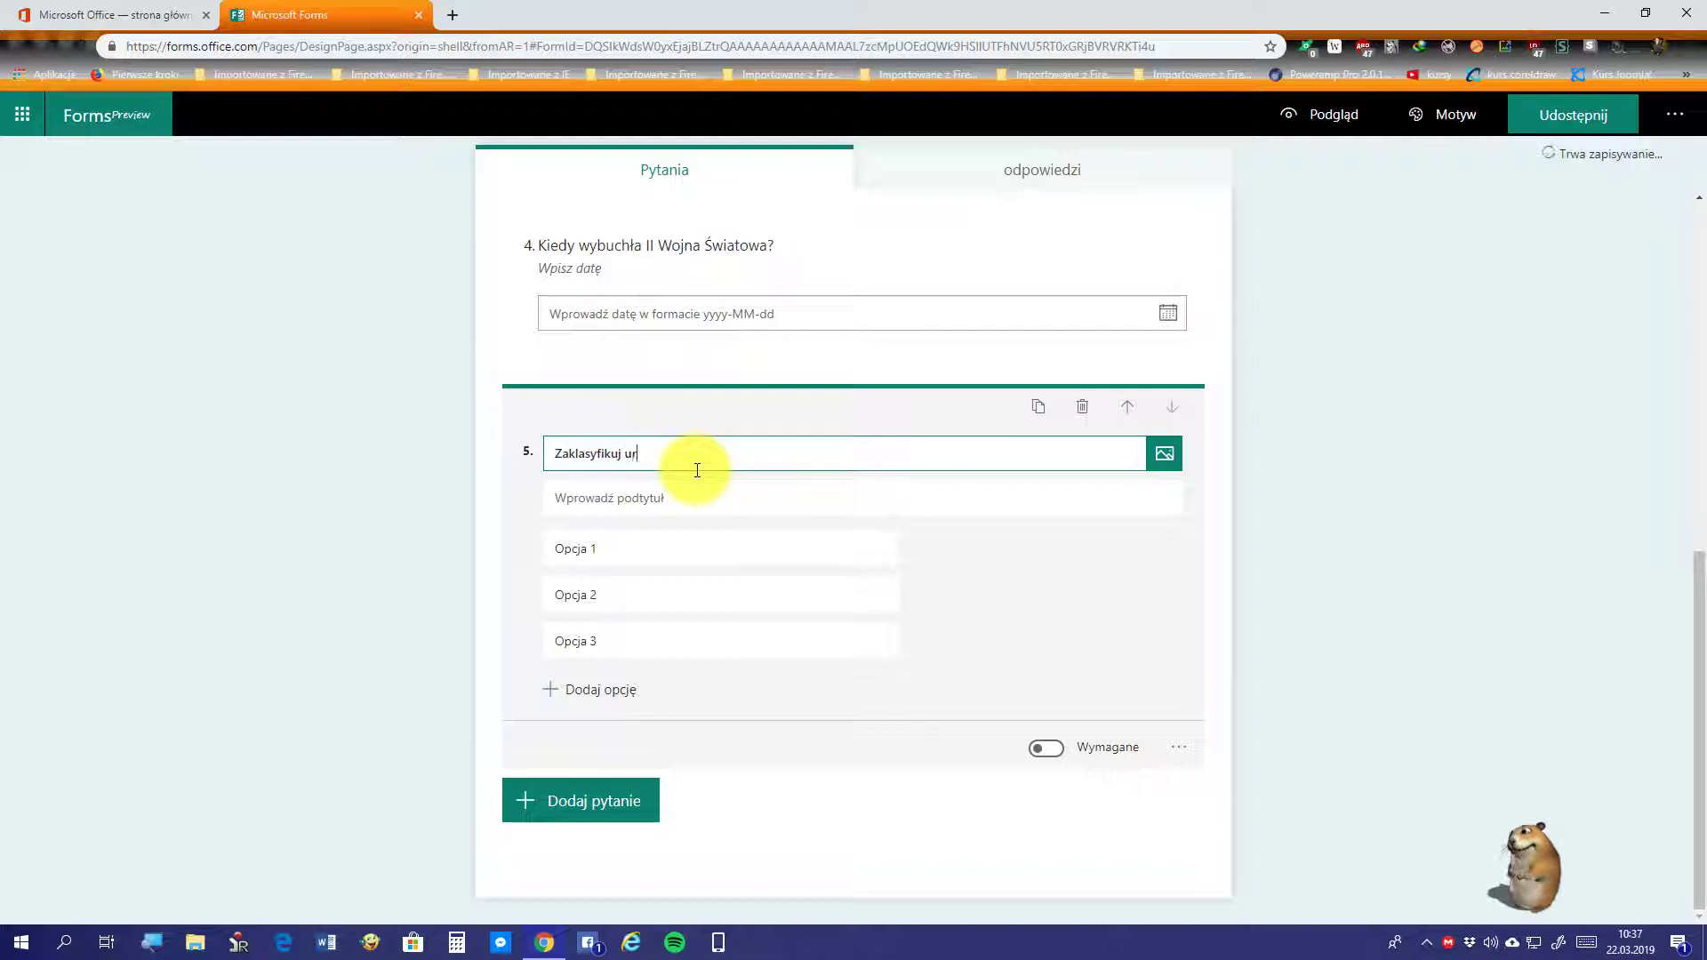
text(ządzenie)
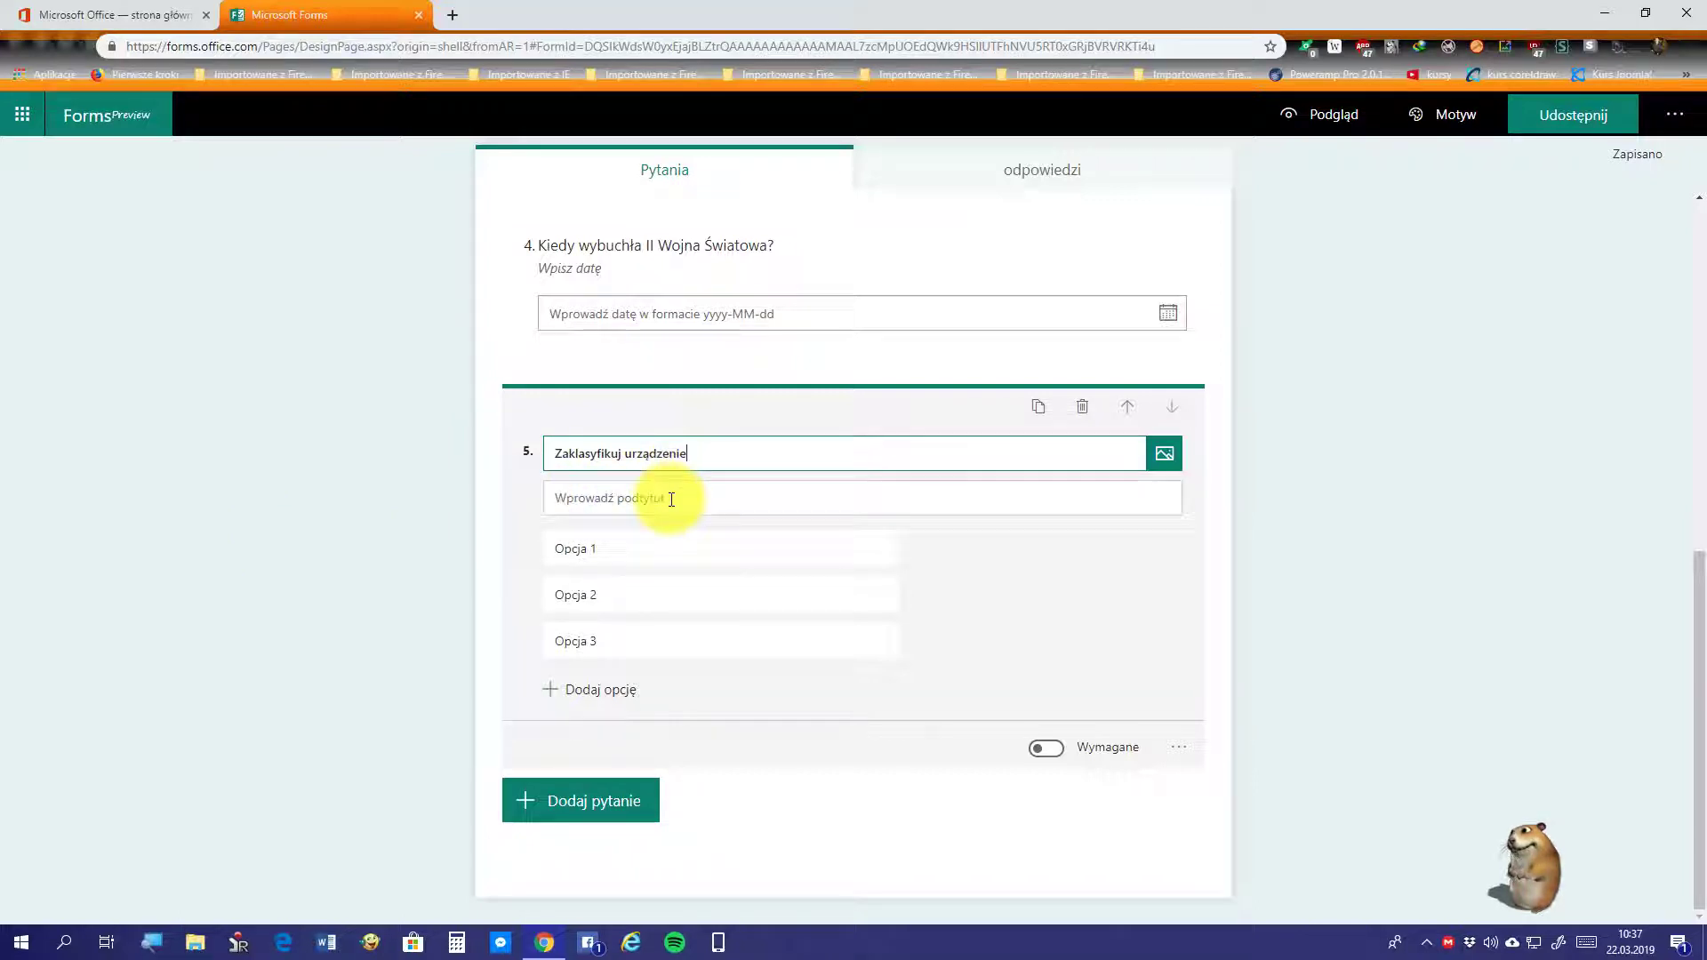
click(671, 498)
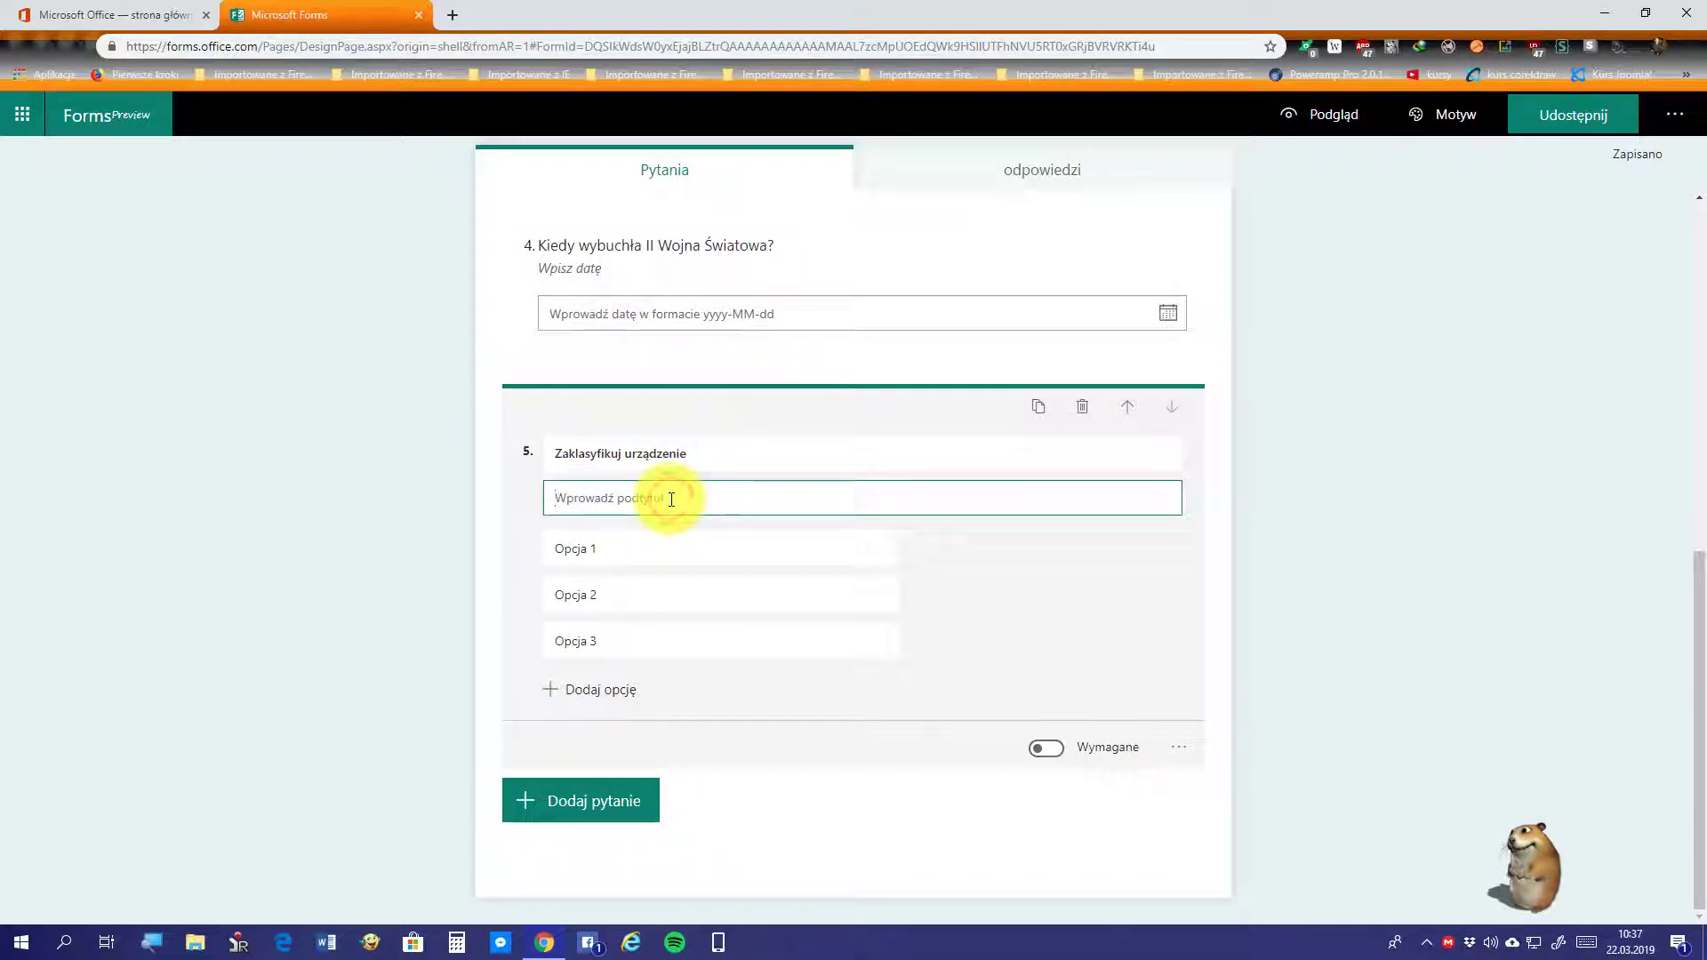
text(kla)
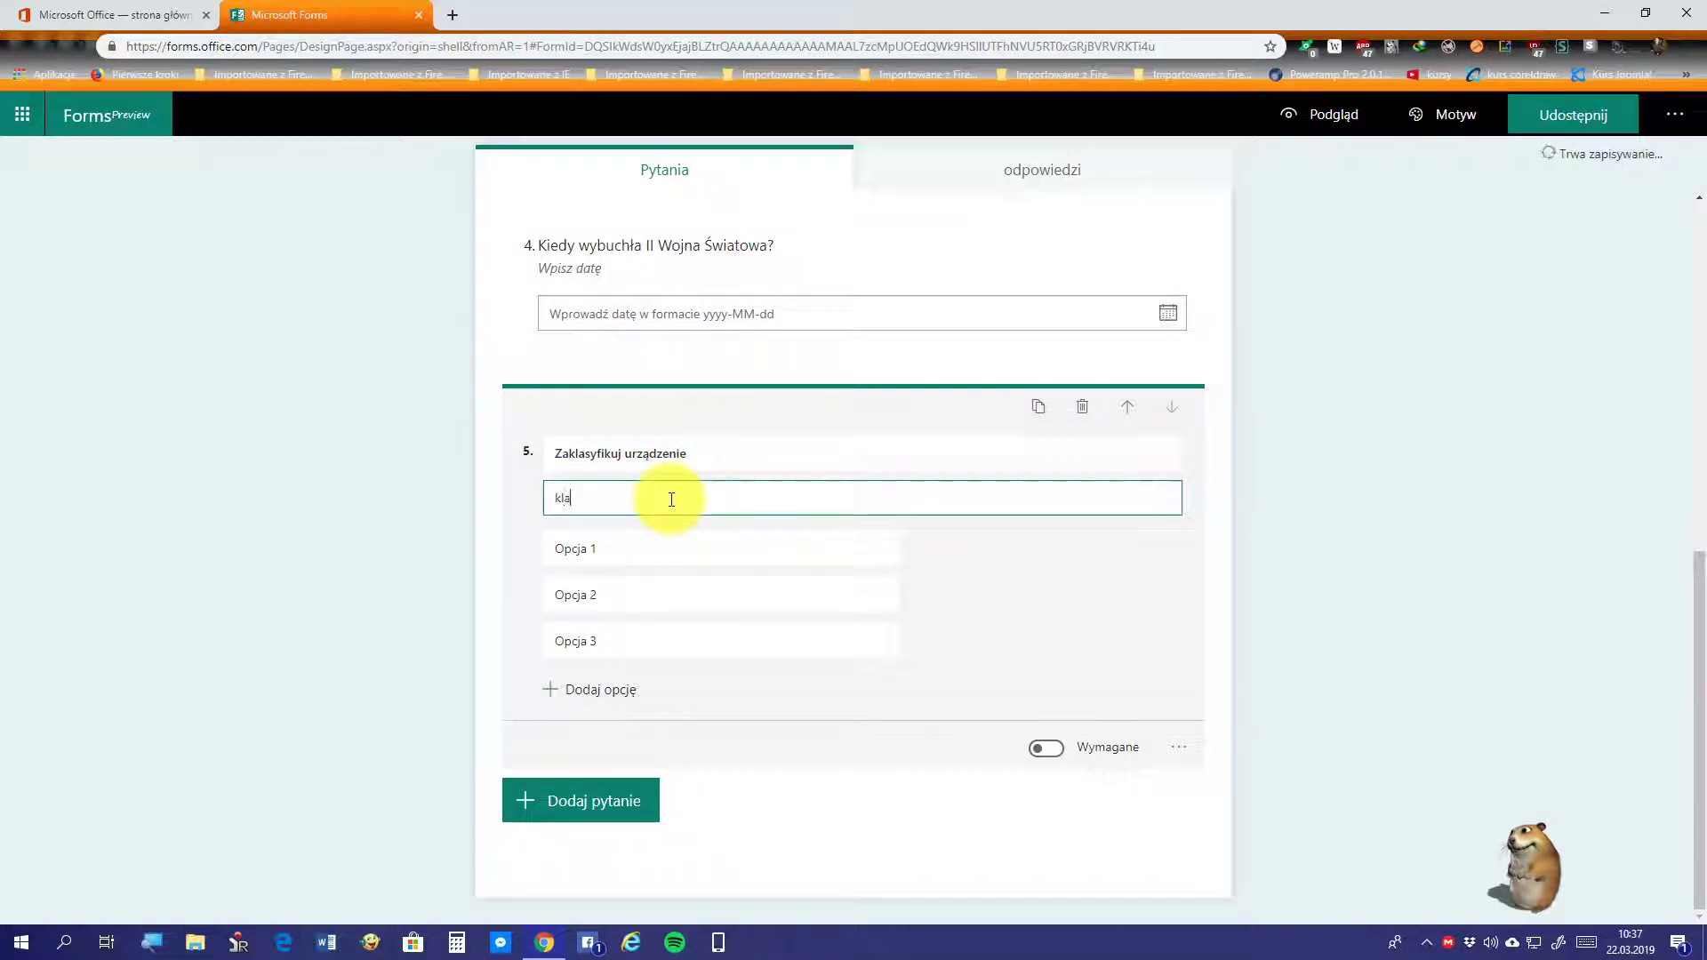
text(syfikacja)
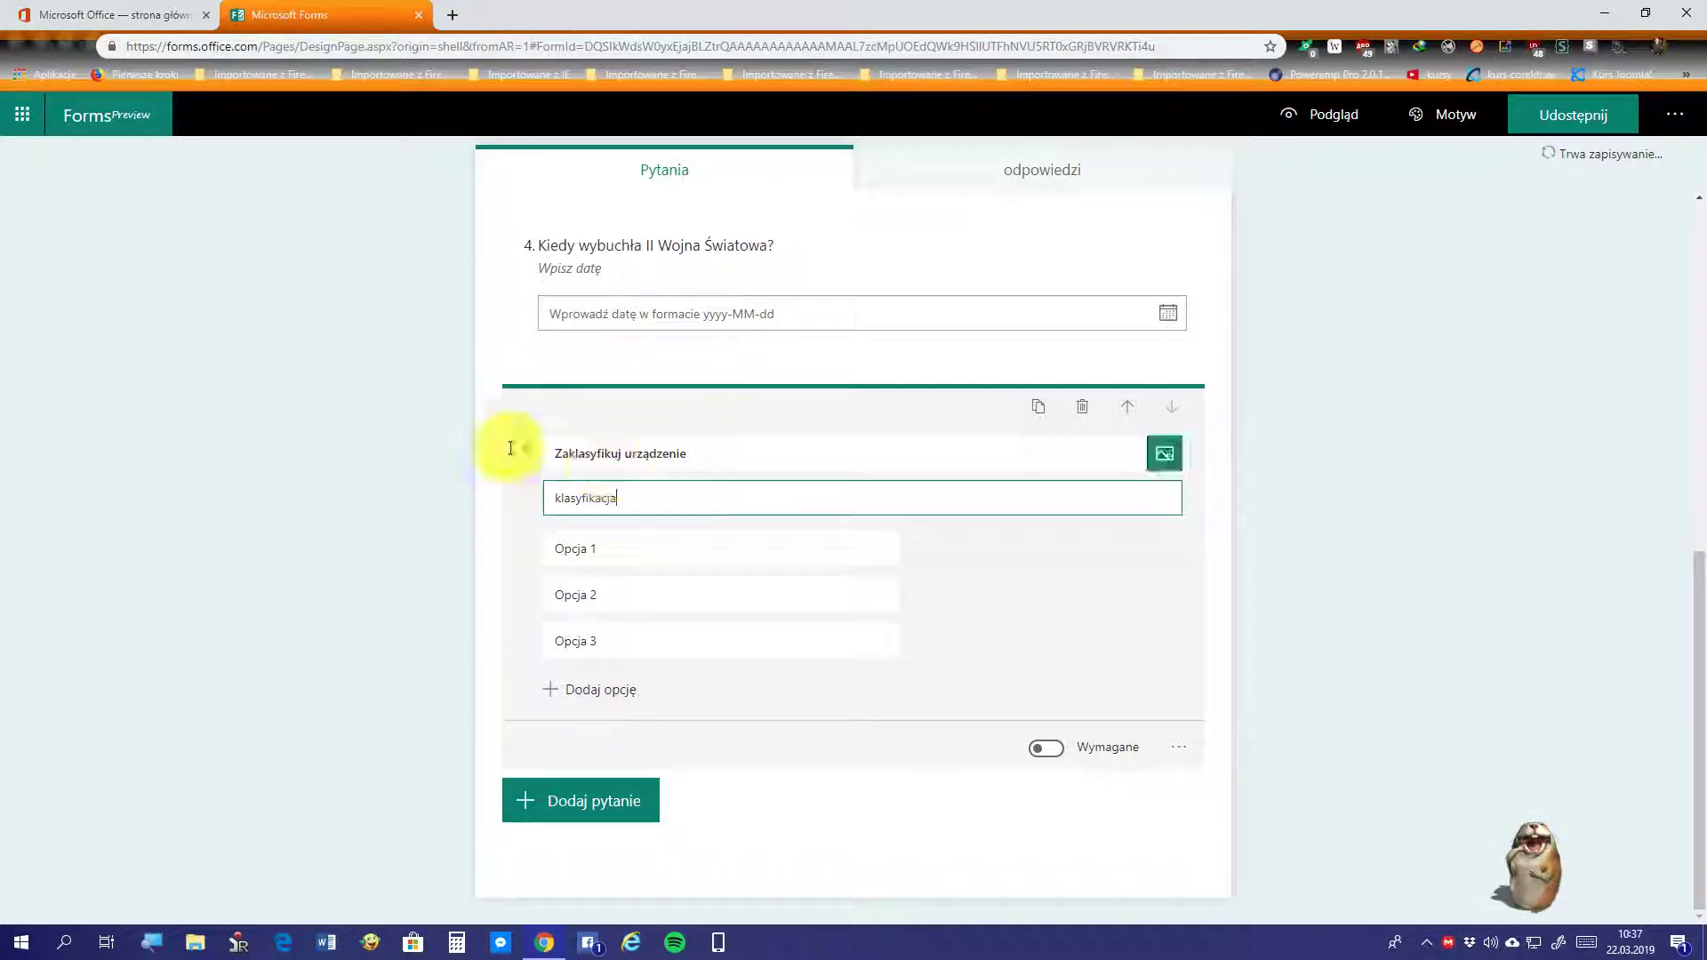
Step: Name the three ranking options of question 5 "iPhone", "Apple Watch" and "iMac", in that order
click(614, 544)
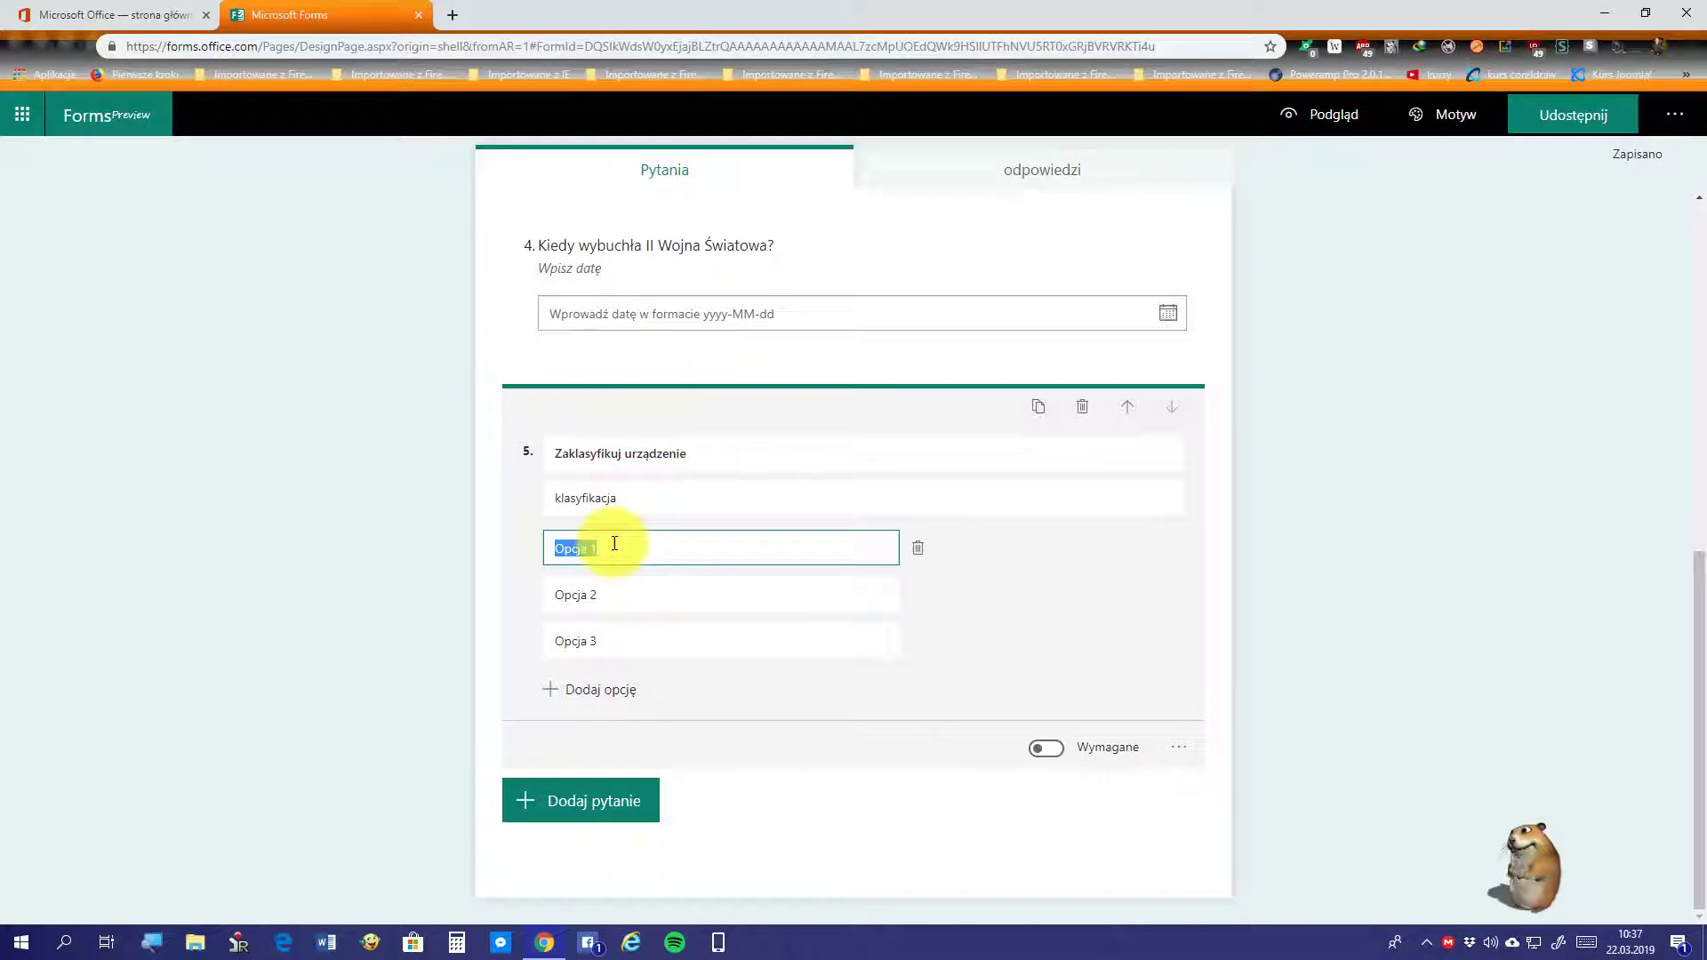
text(iPh)
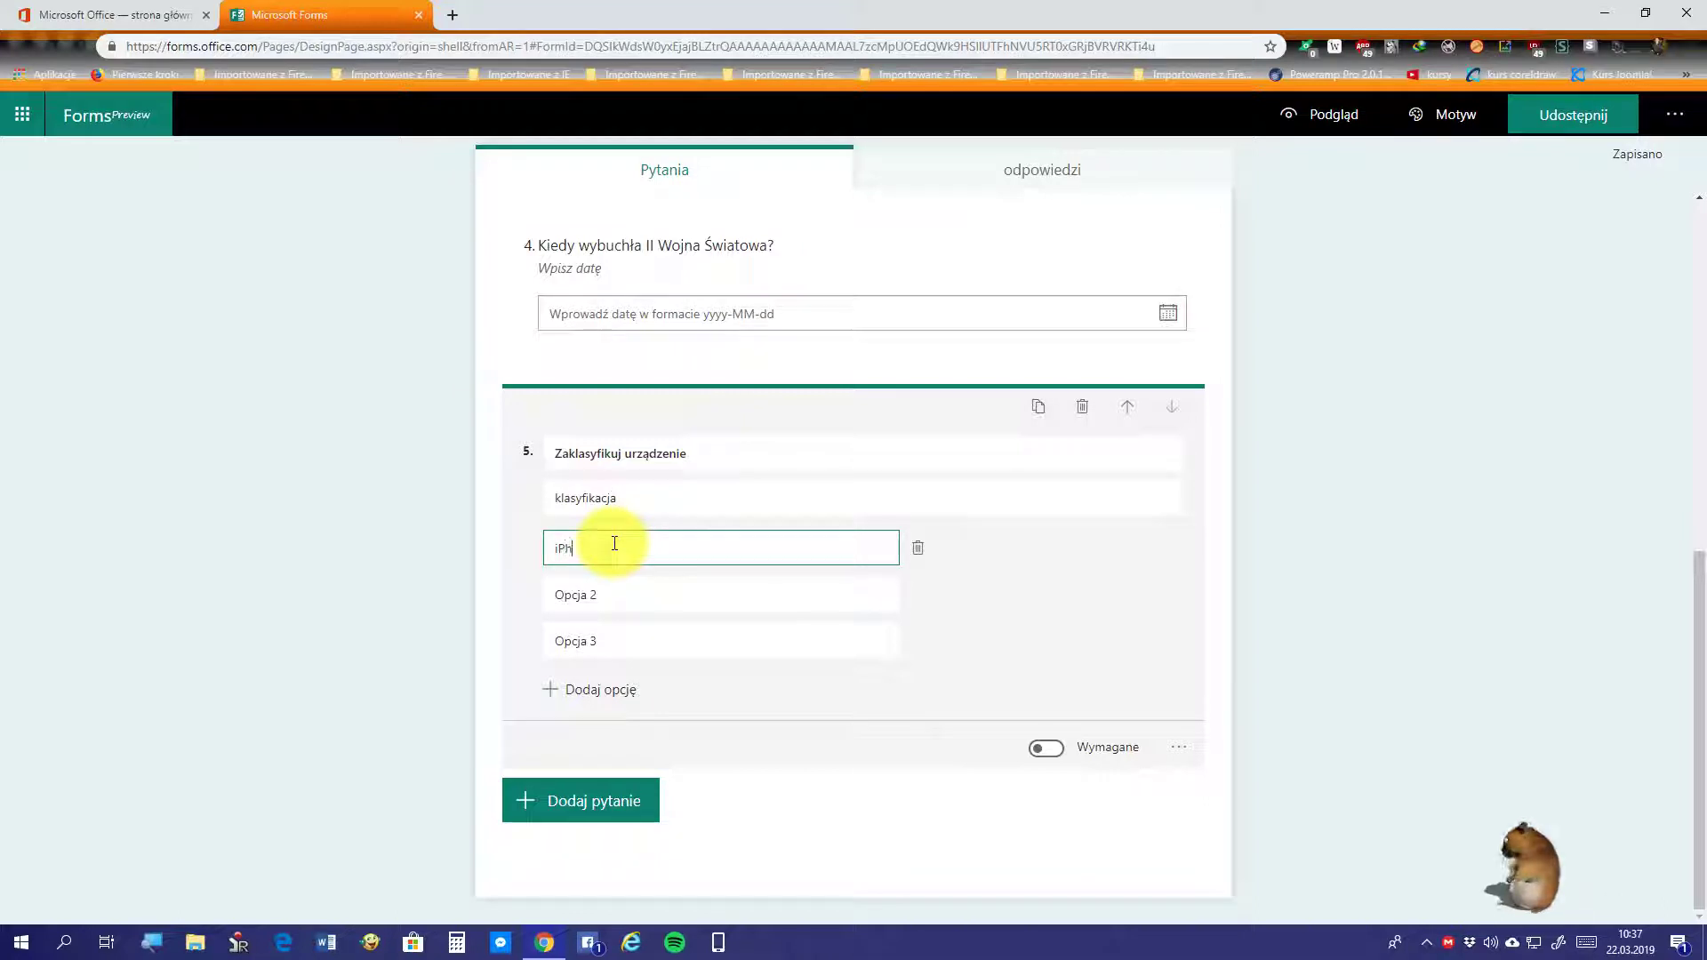
text(one)
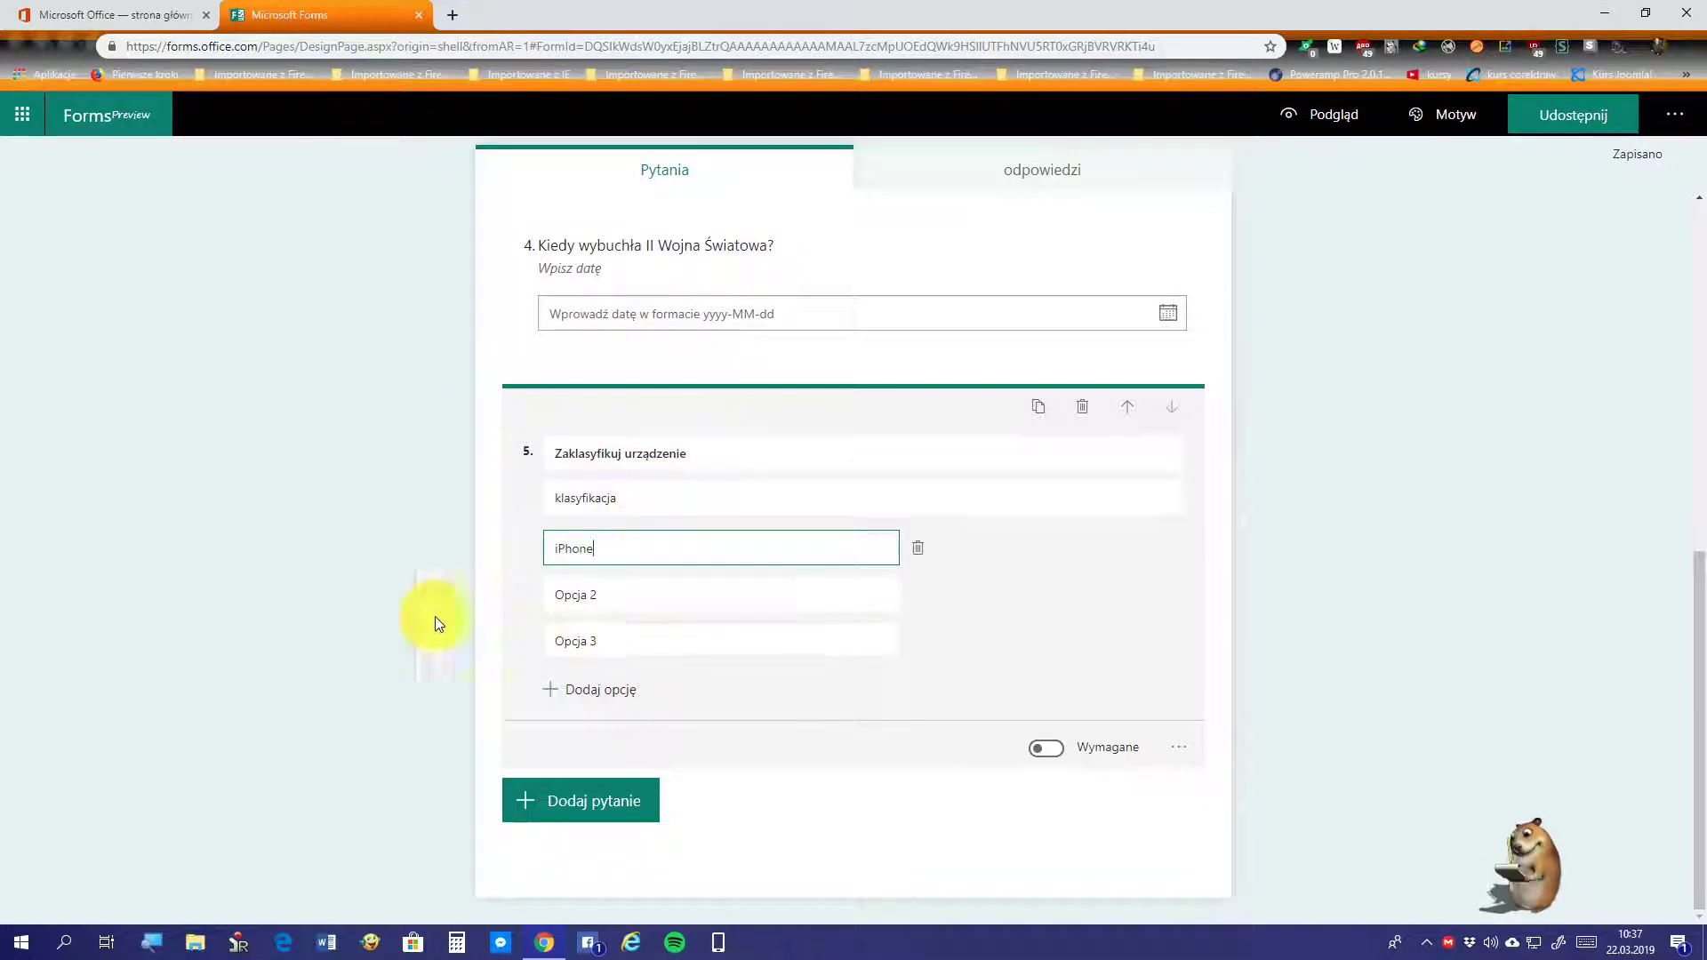
click(622, 594)
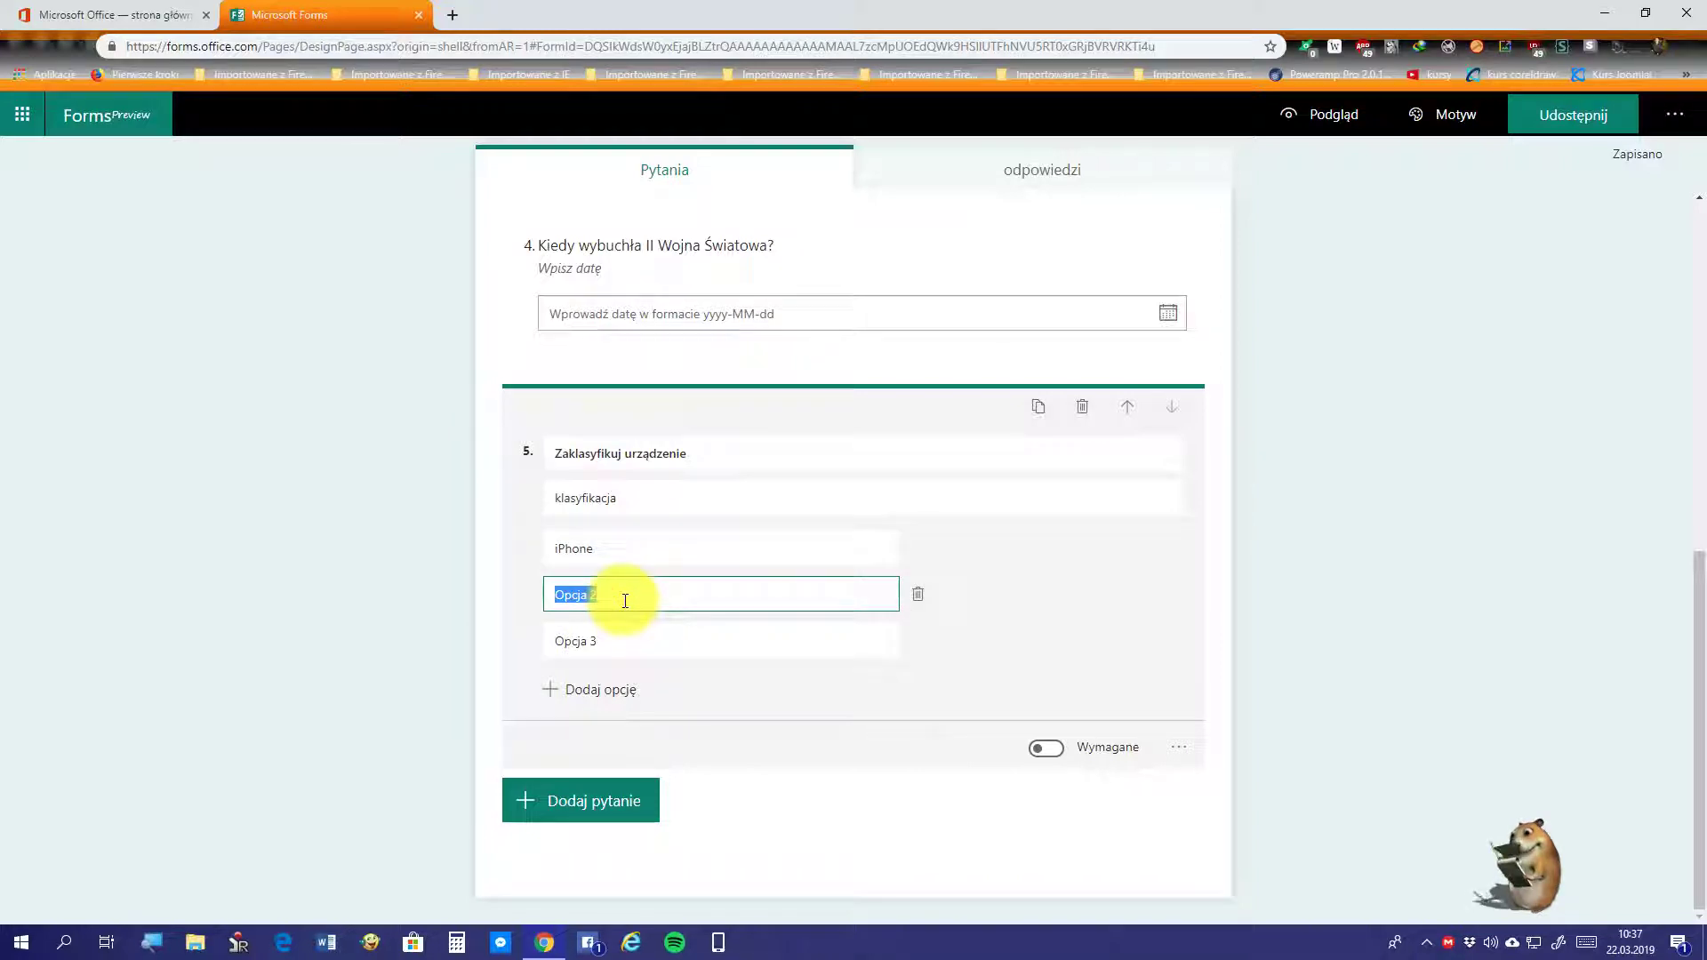
text(S)
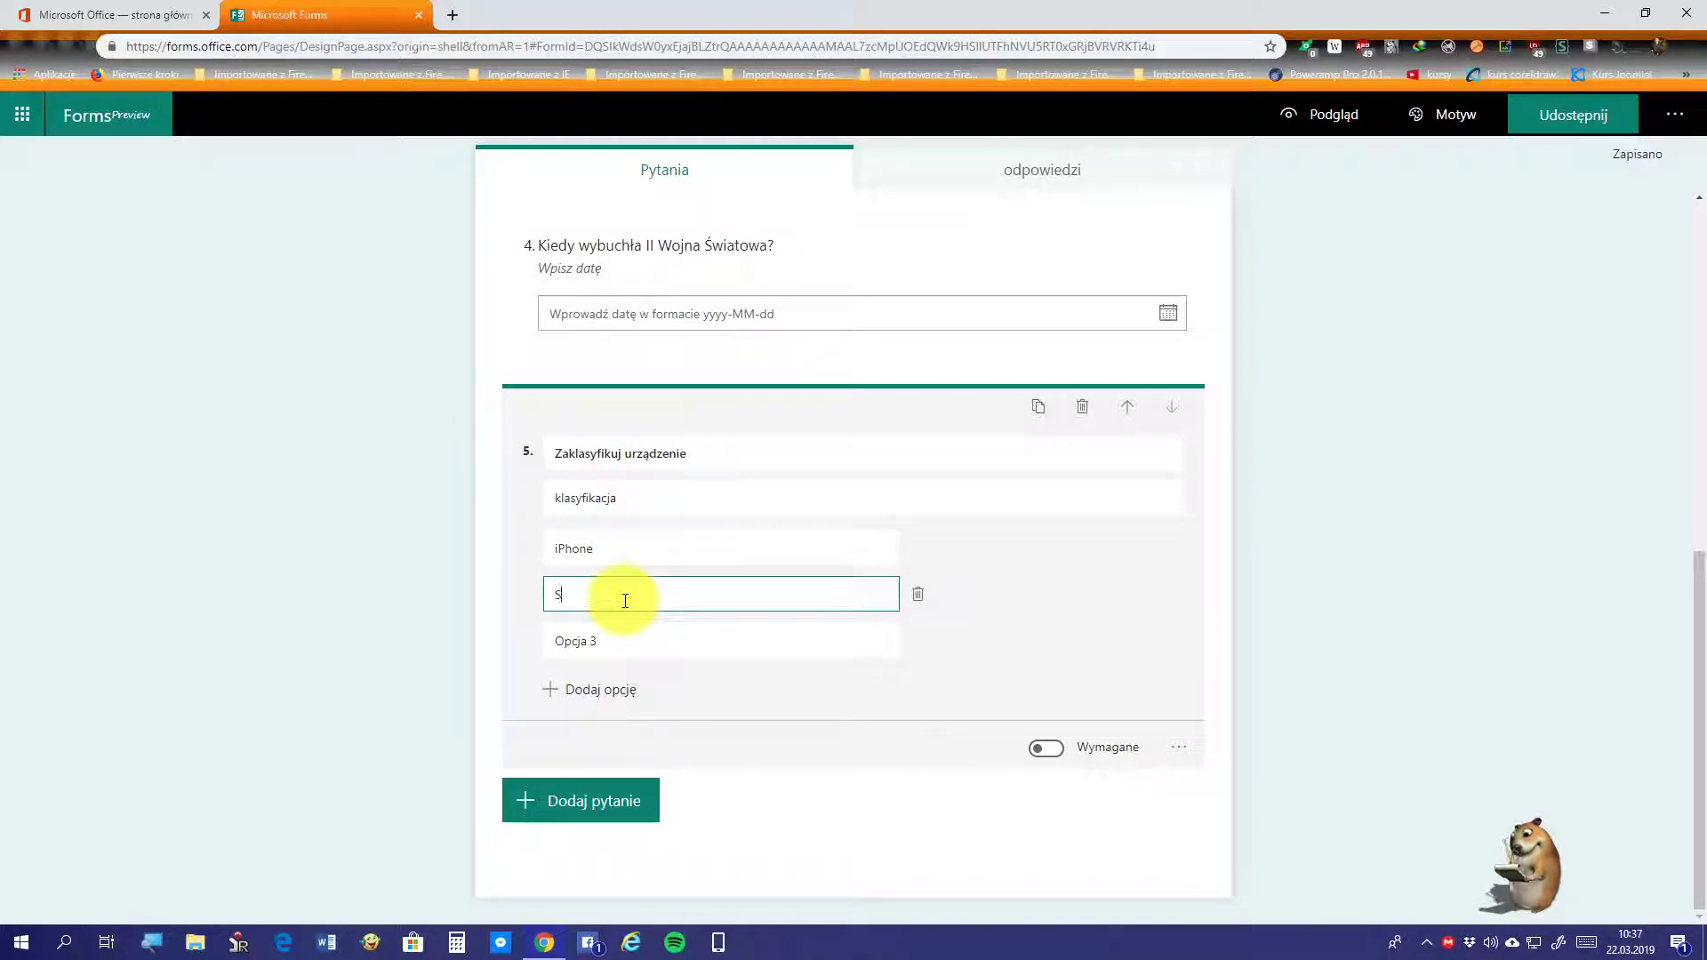
key(BackSpace)
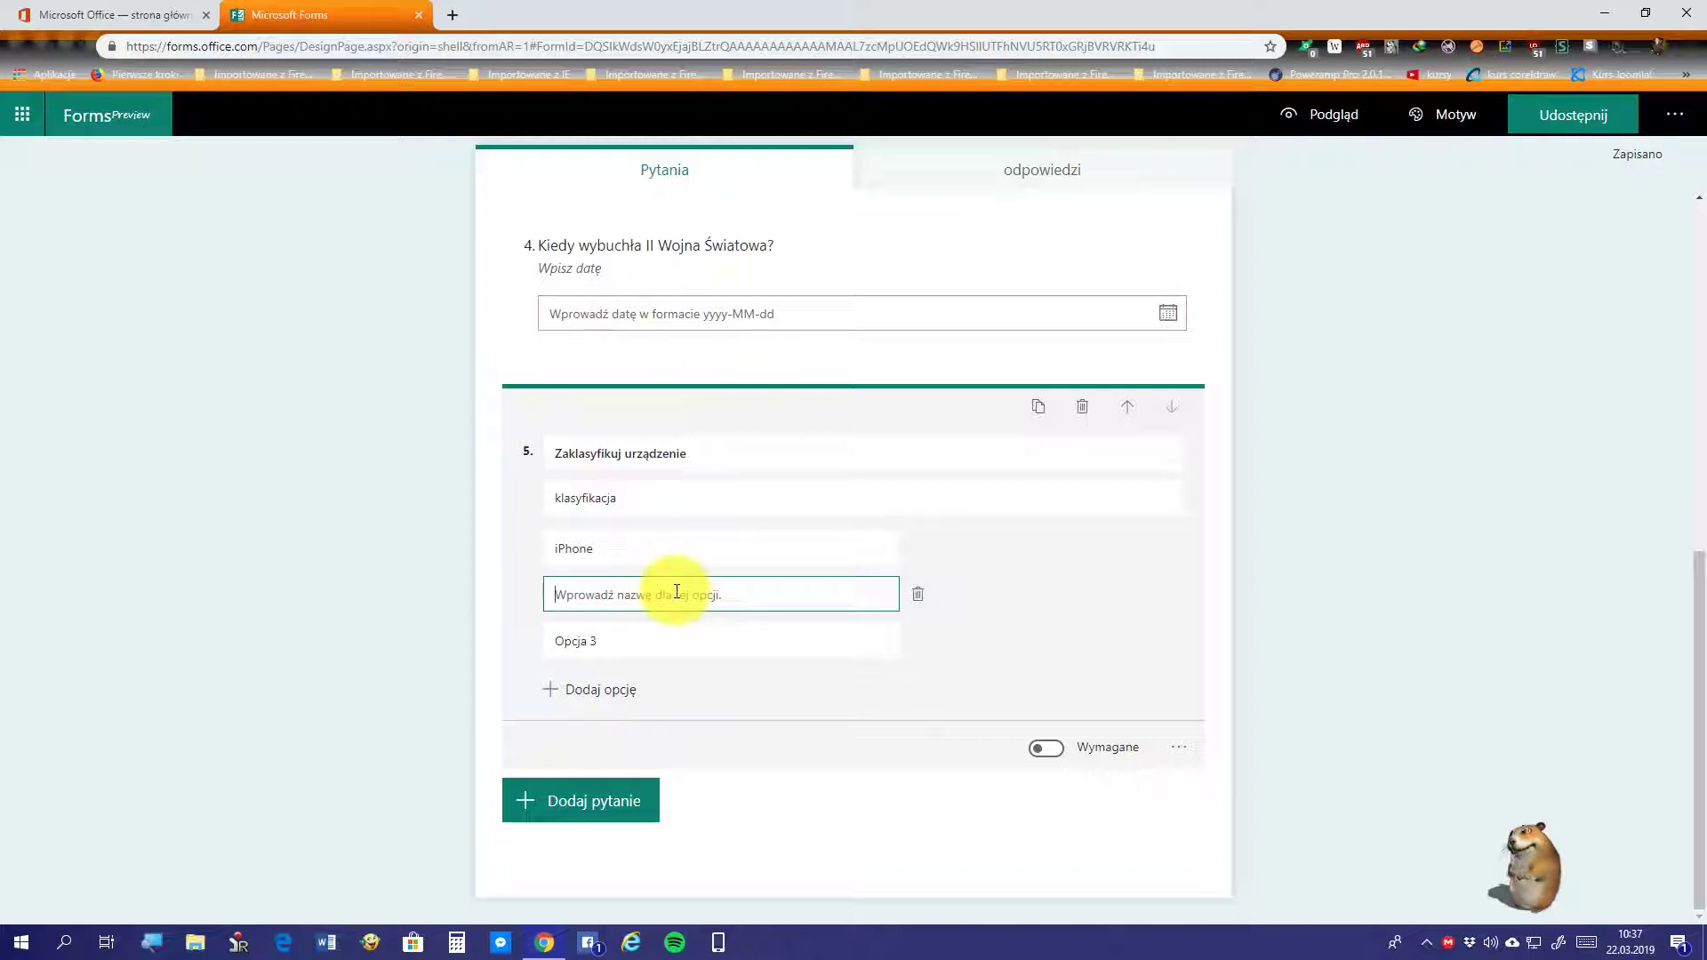
text(Apple)
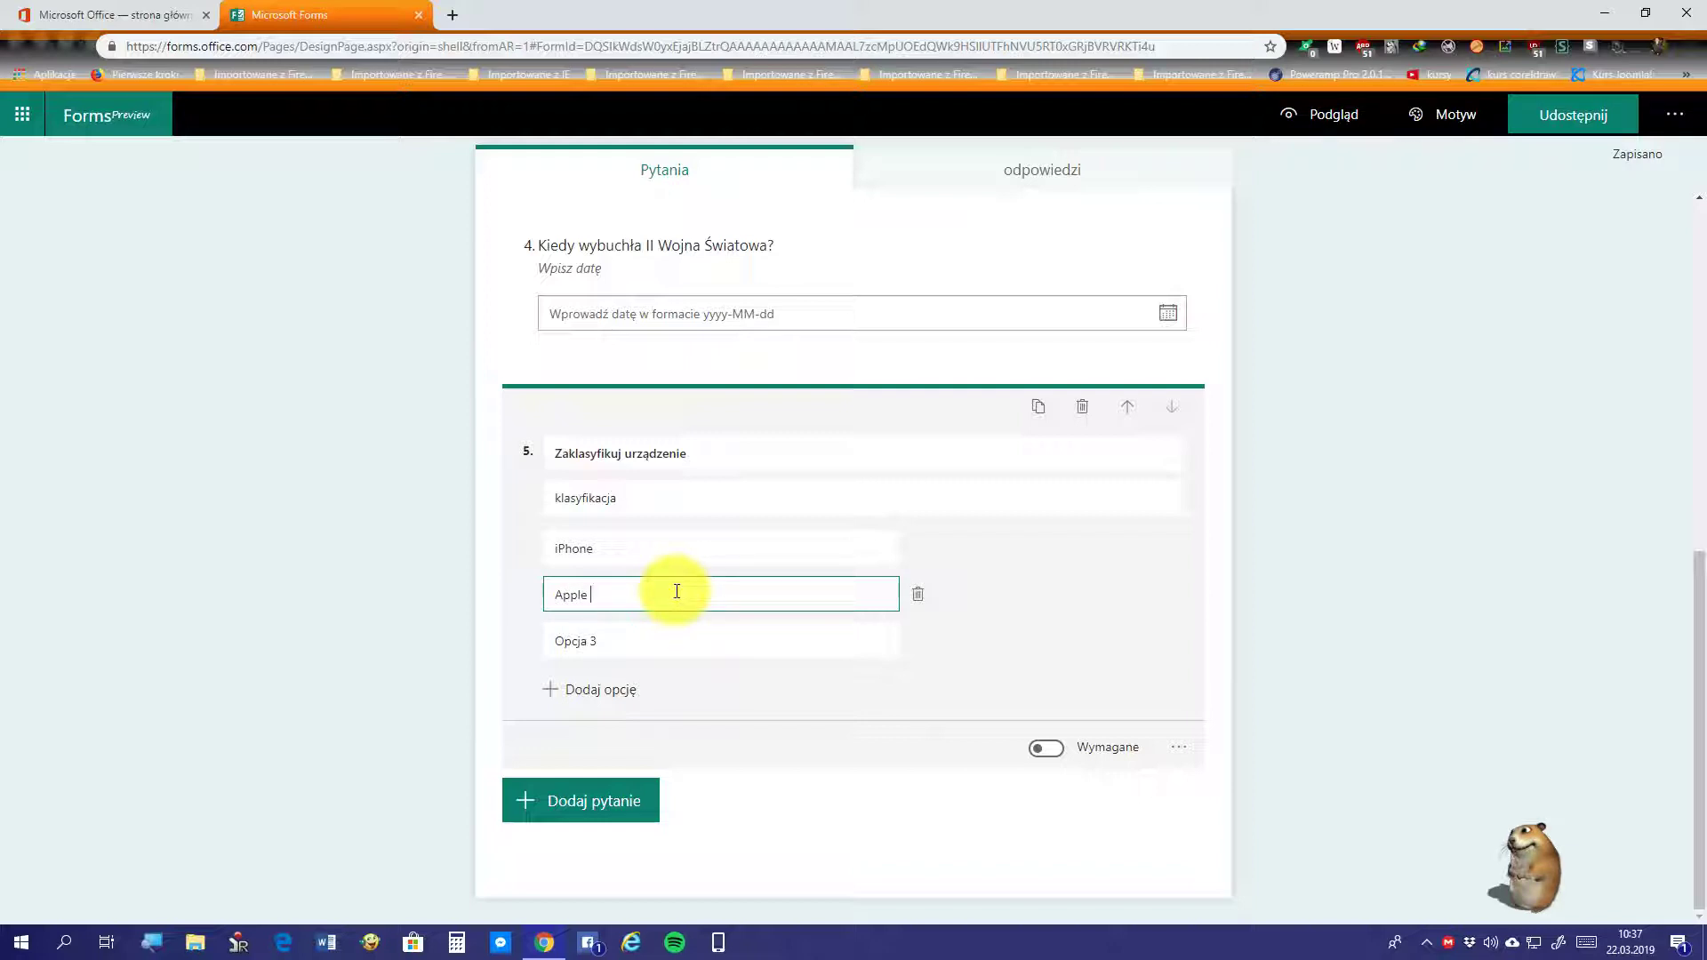
text( Watch)
click(599, 627)
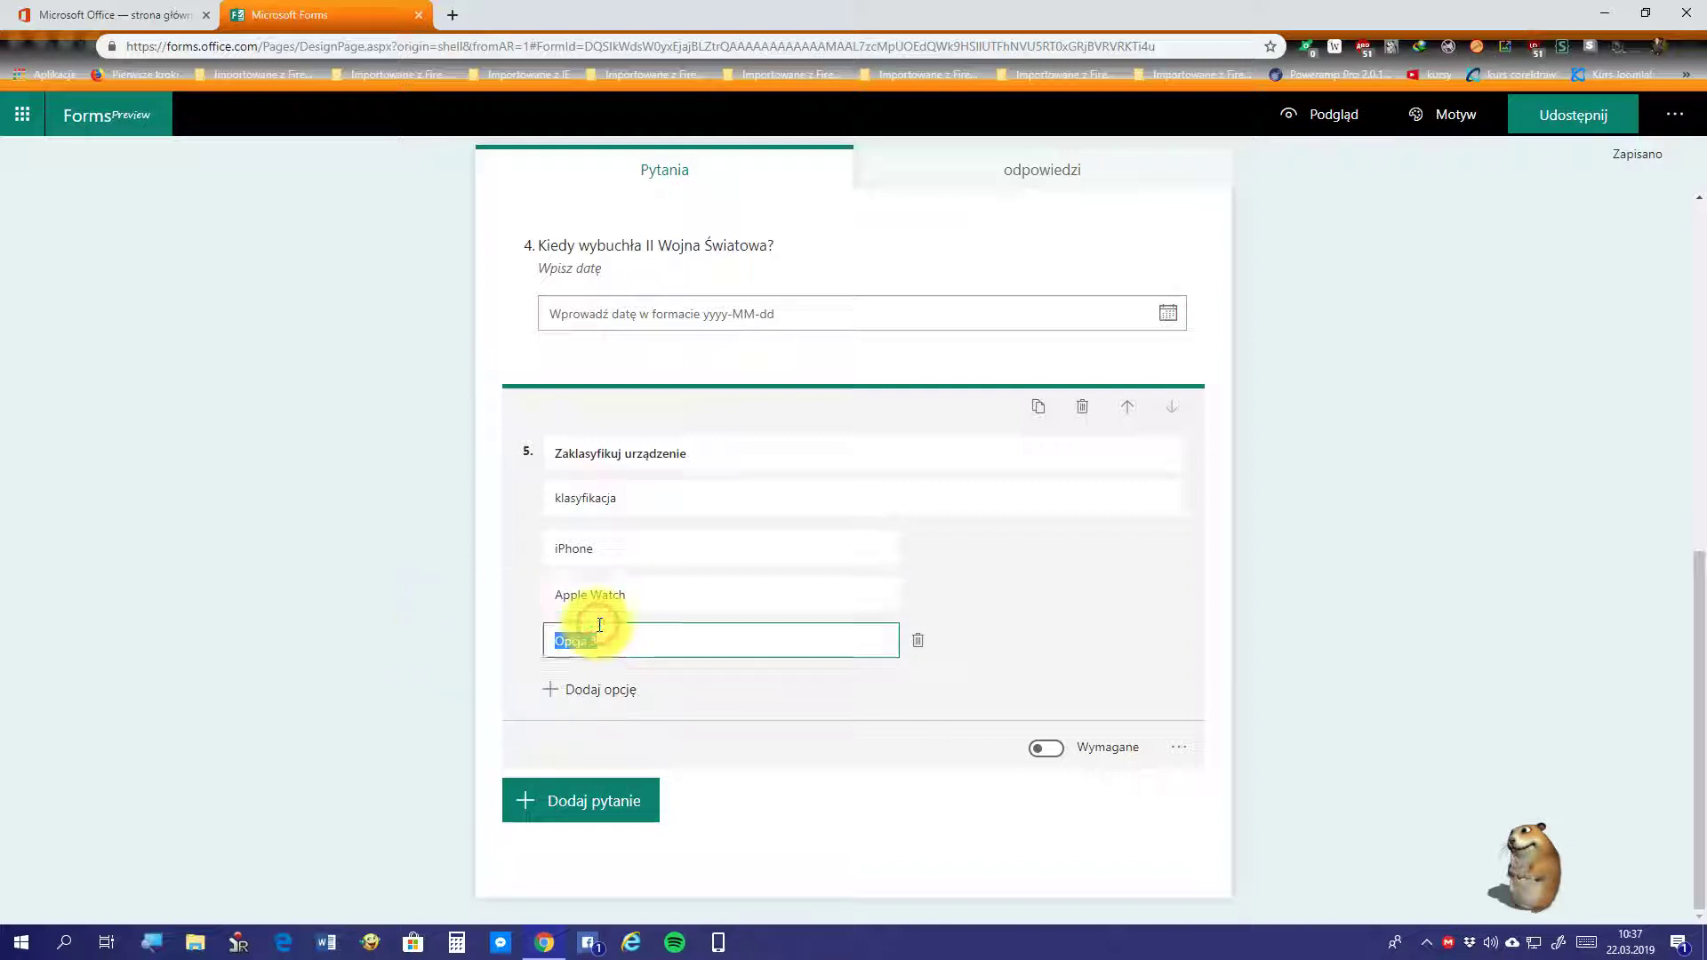
text(iMac)
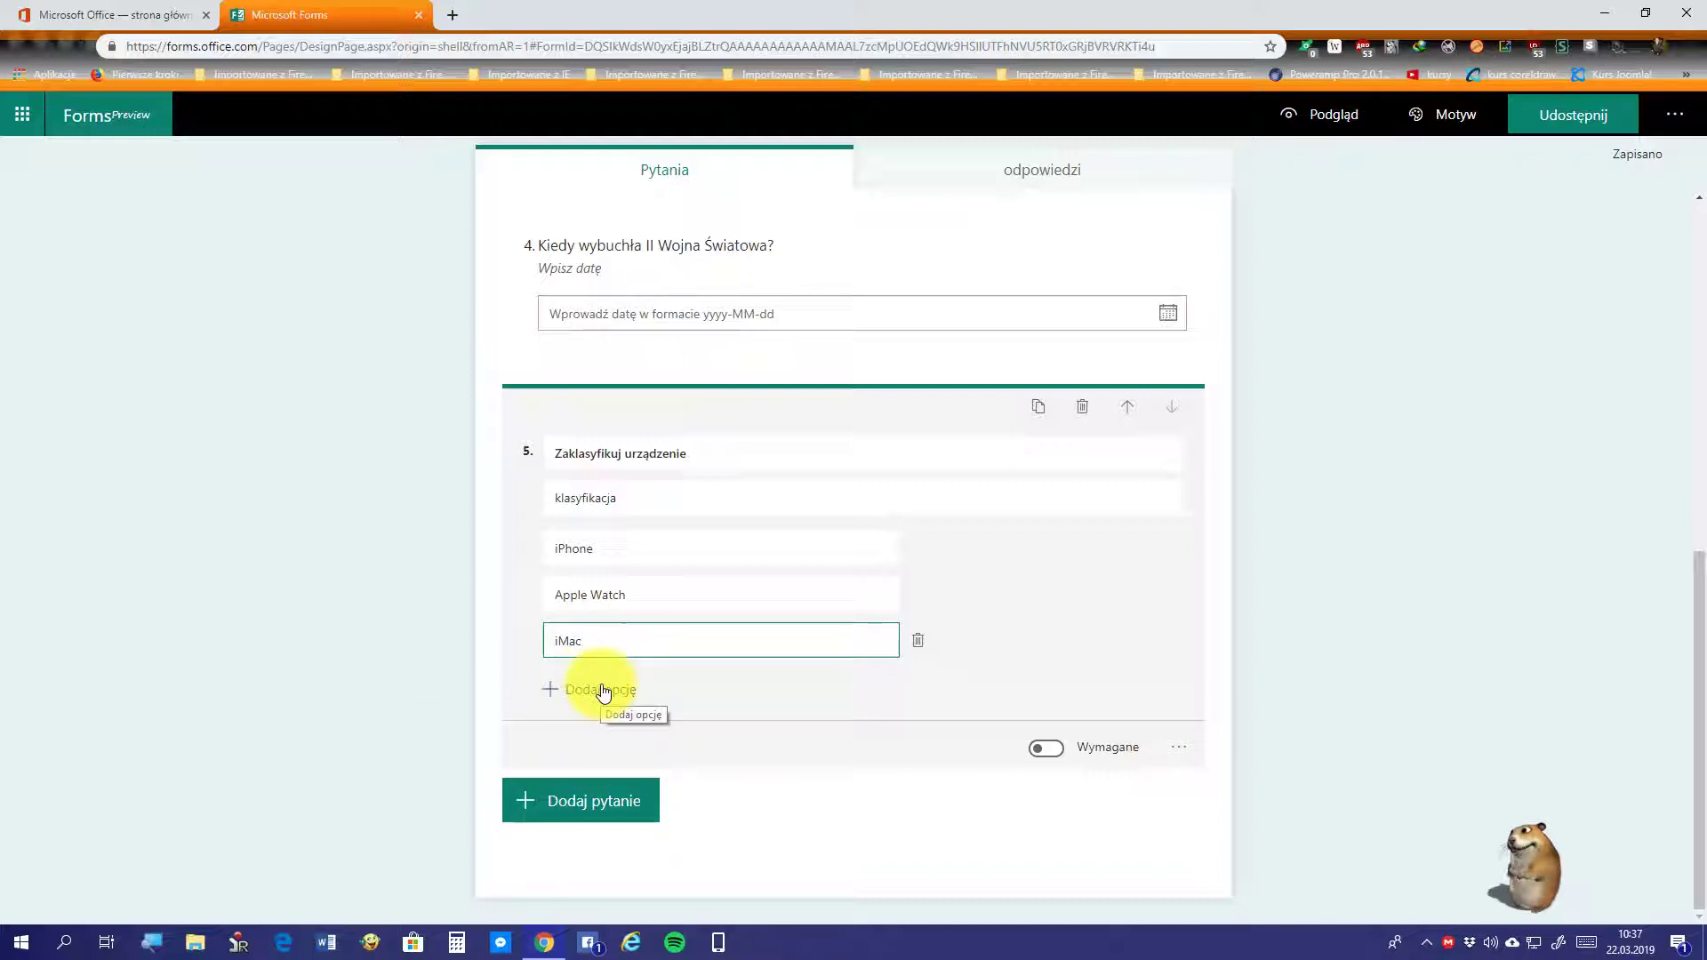
Step: Try the required setting (Wymagane) on question 5 and switch it back off, and turn its subtitle (Podtytuł) off and on again
click(1048, 758)
click(1048, 757)
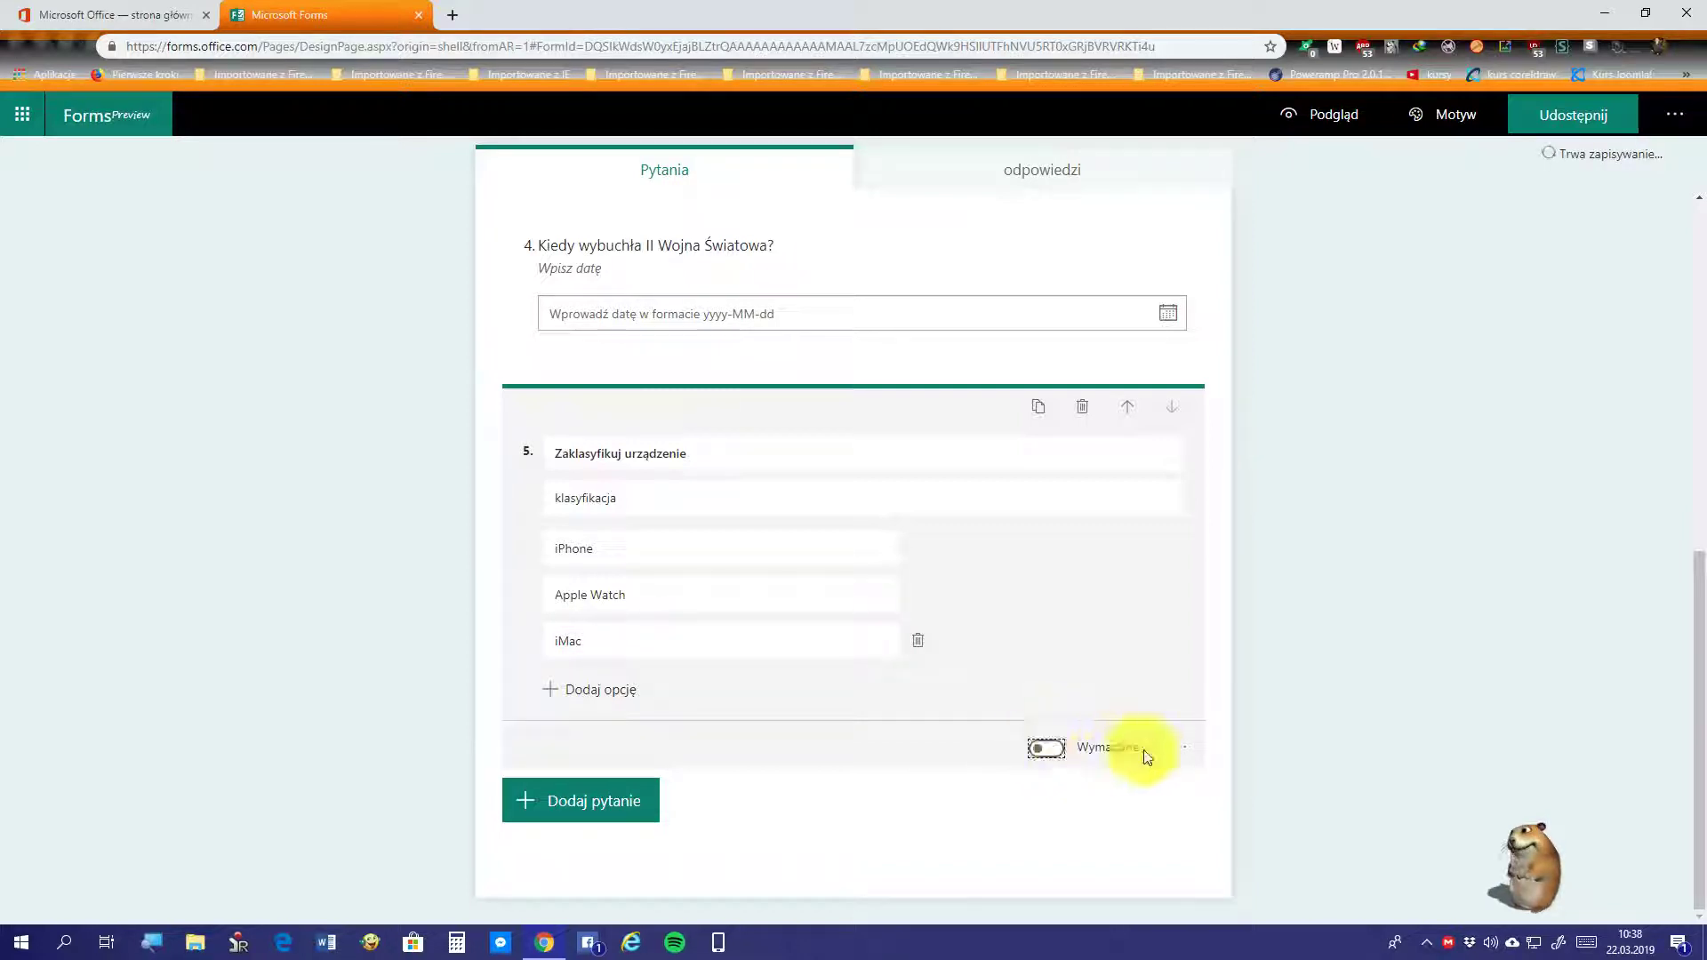
click(1178, 751)
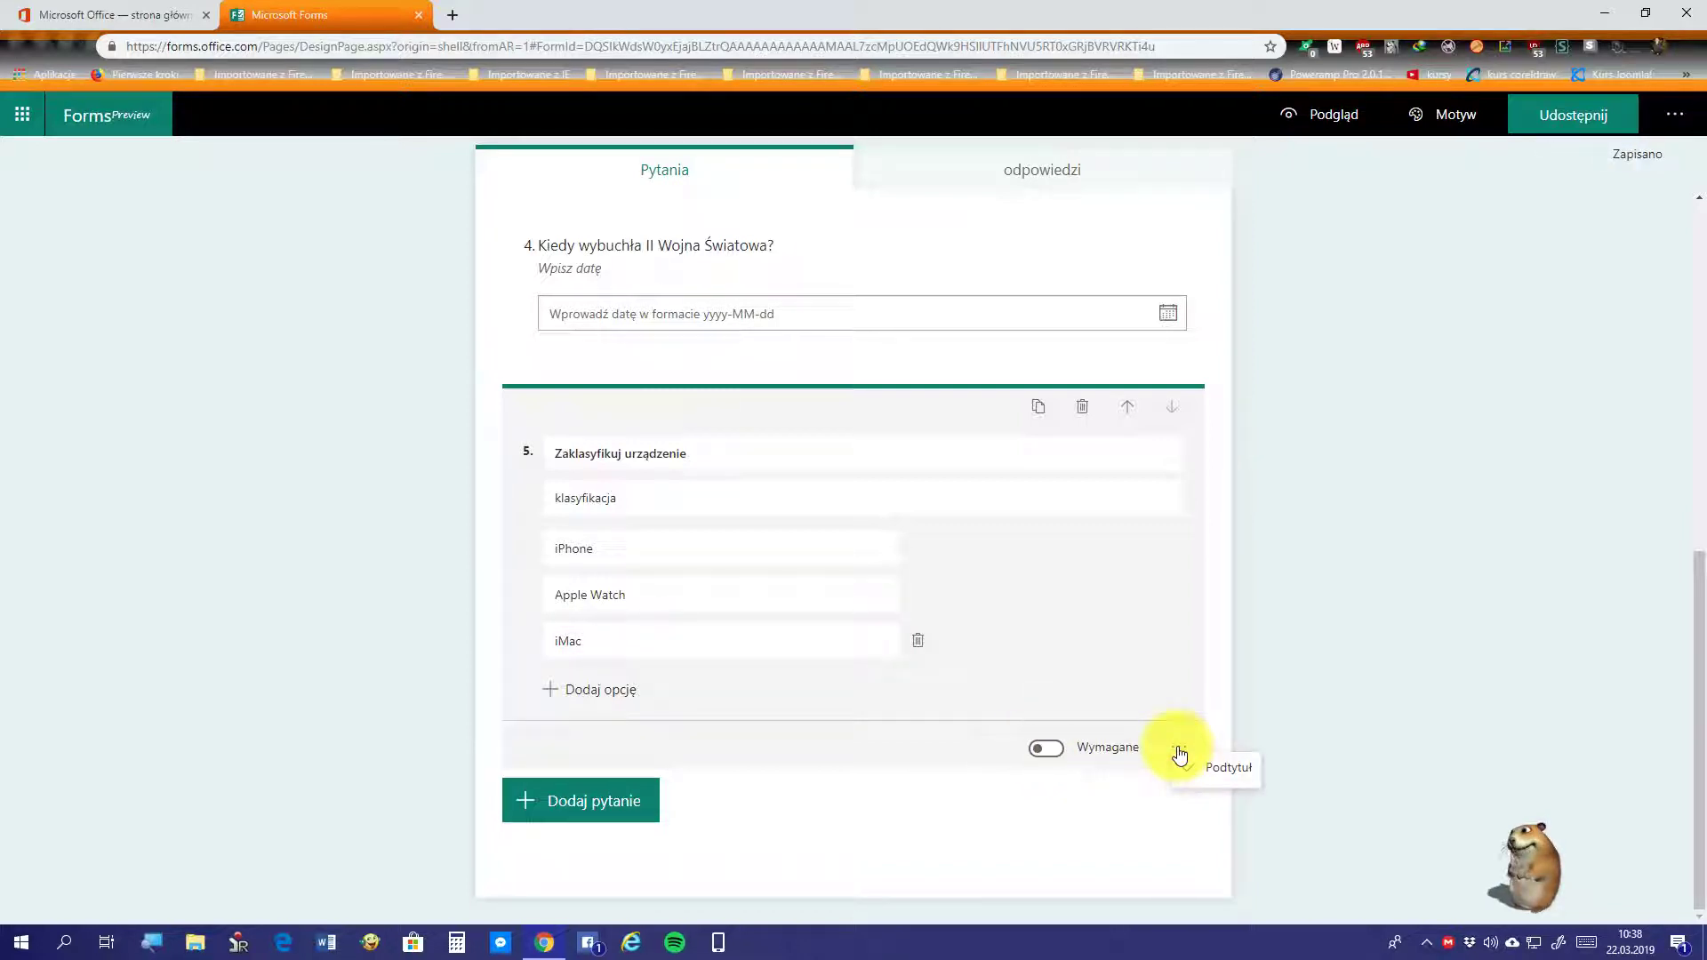
click(1218, 768)
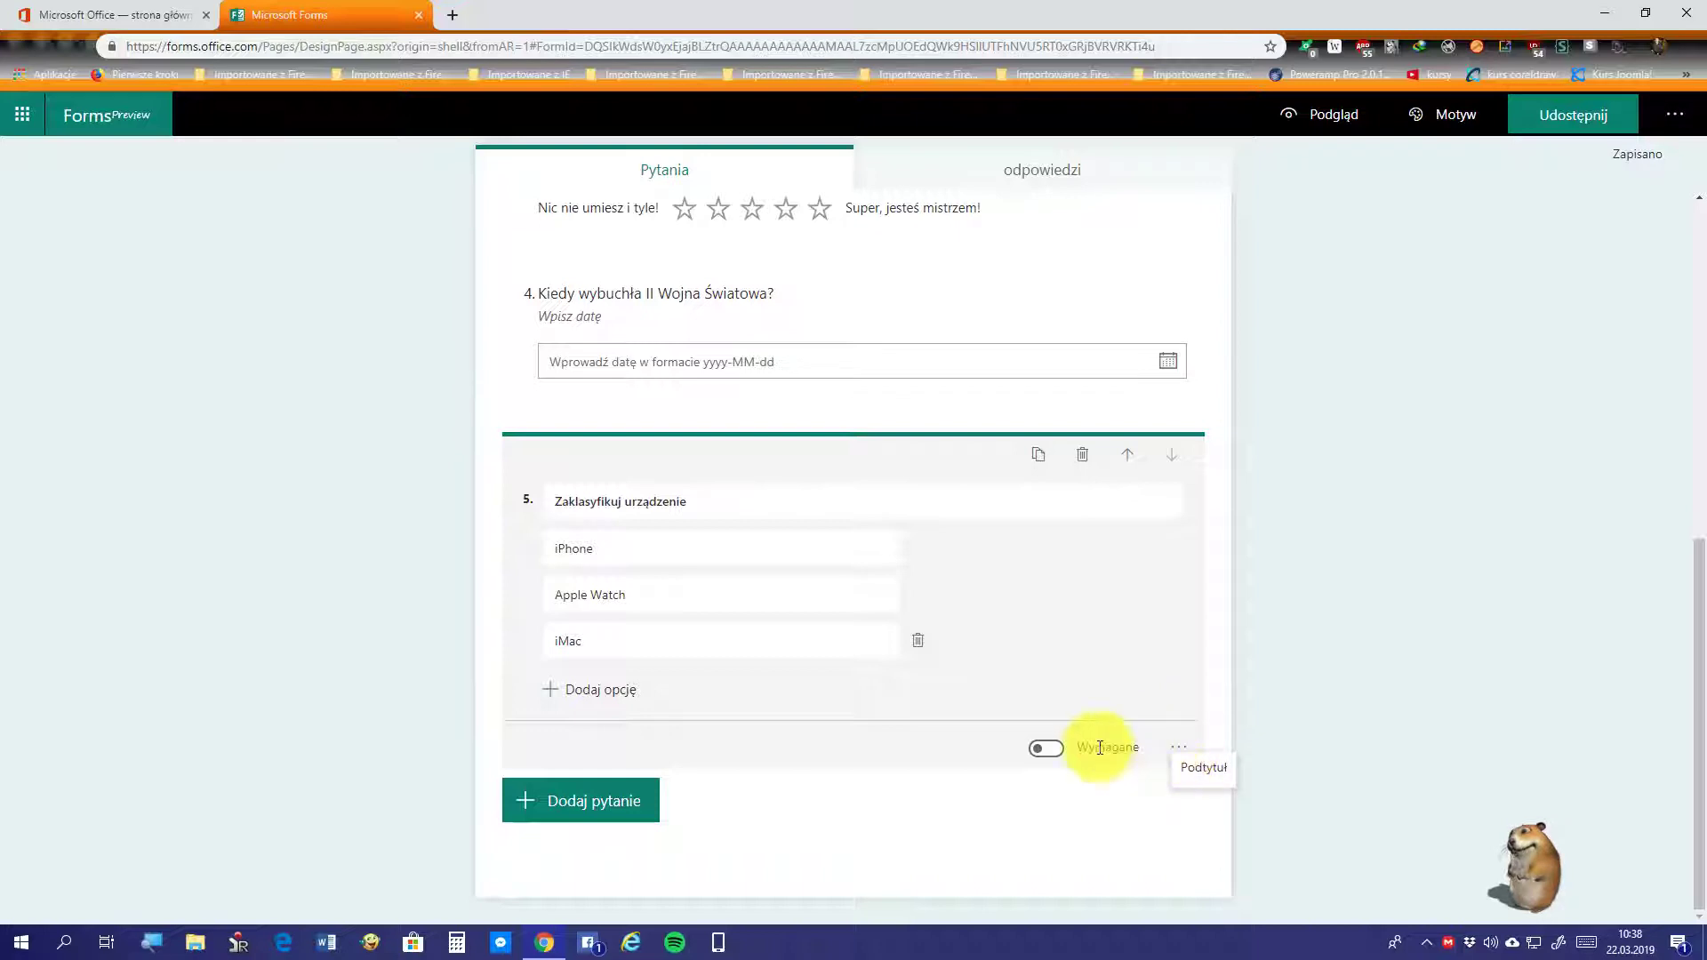
click(1204, 771)
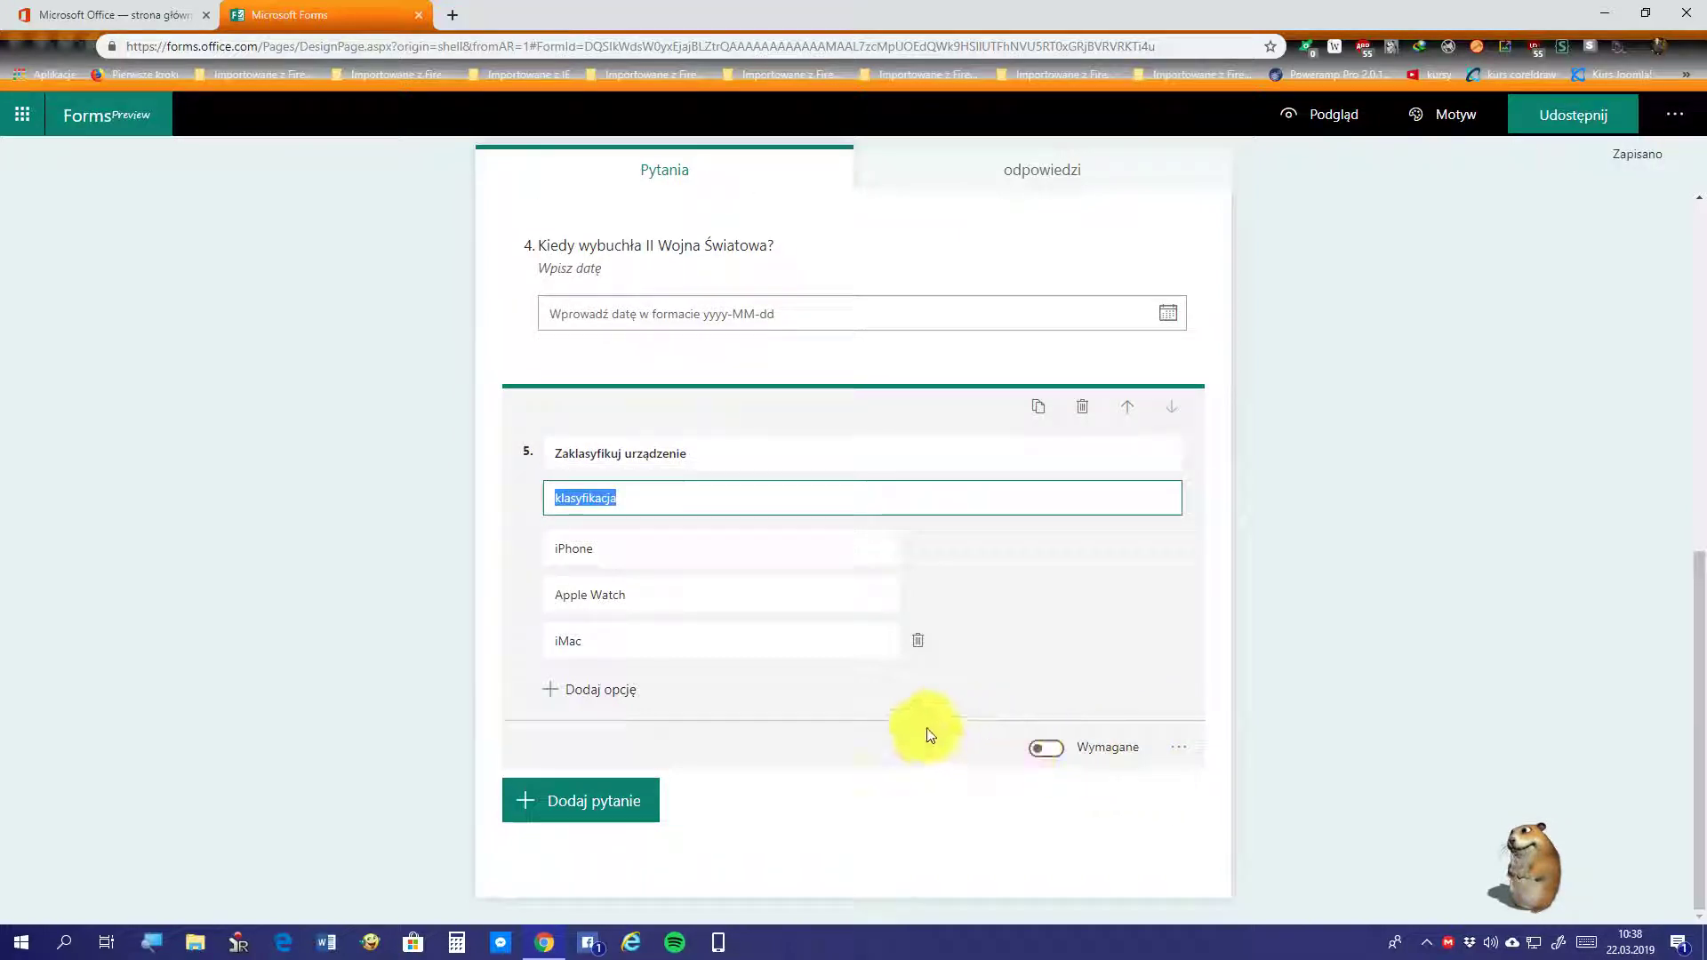
Step: Preview the form, select the iPhone and Apple Watch entries of ranking question 5, and return to editing
click(1325, 117)
scroll(1146, 464, down, 5)
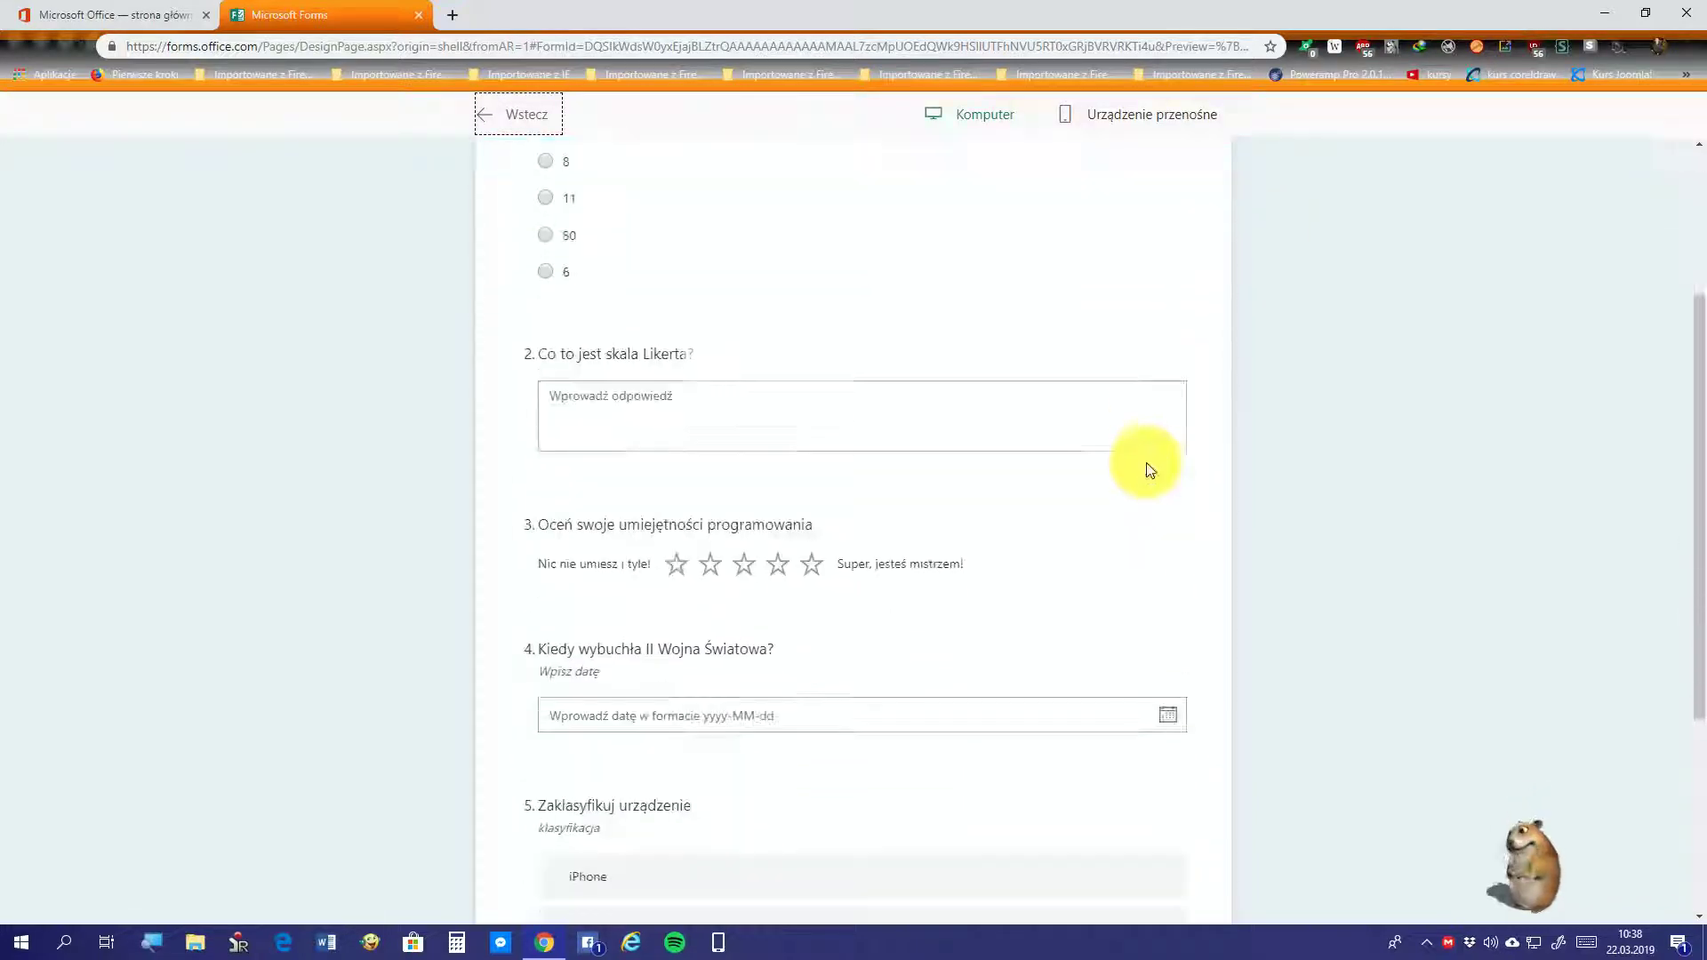
scroll(1146, 462, down, 2)
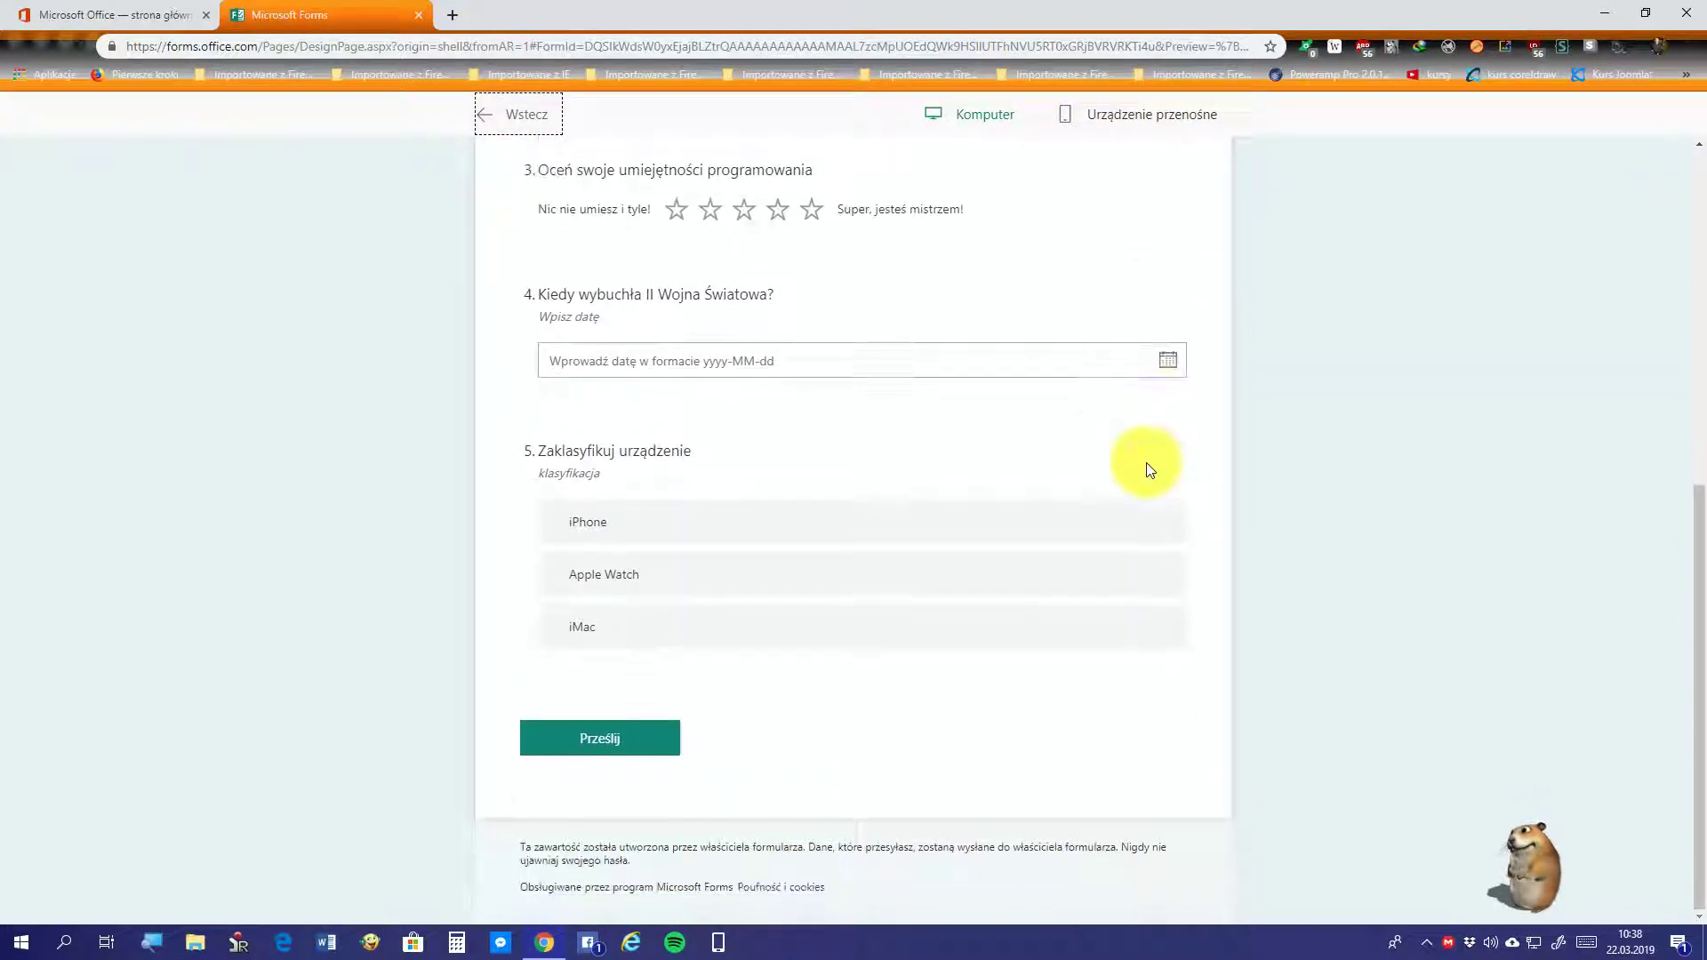
click(993, 548)
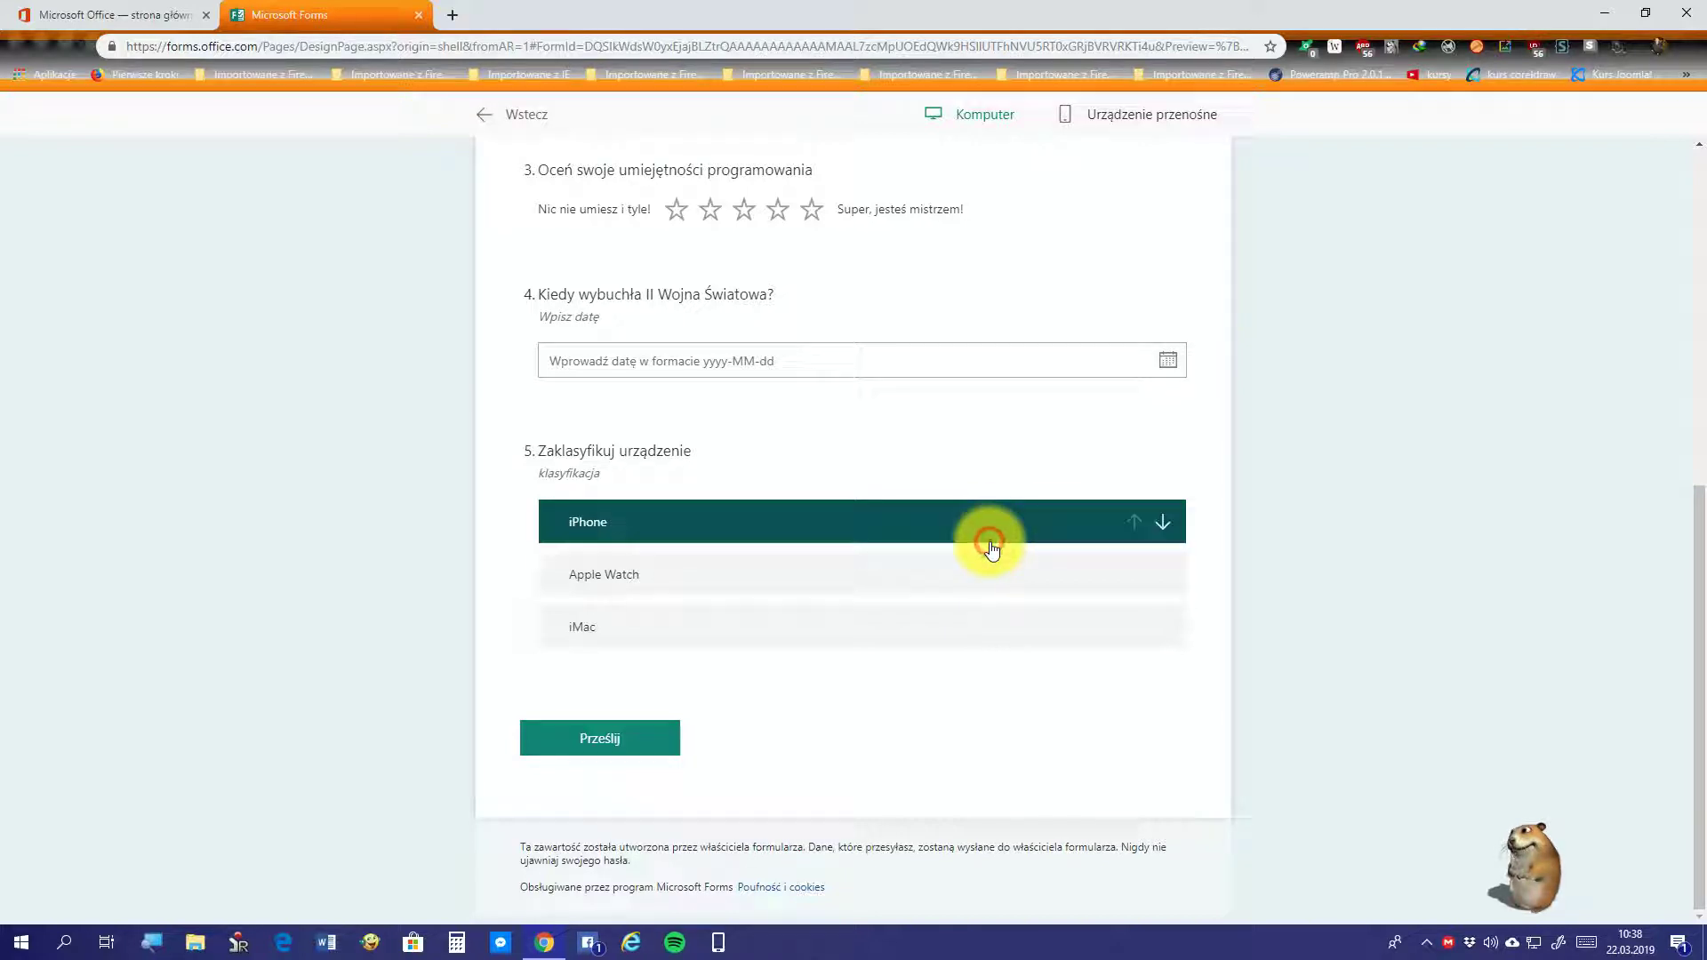
click(1010, 569)
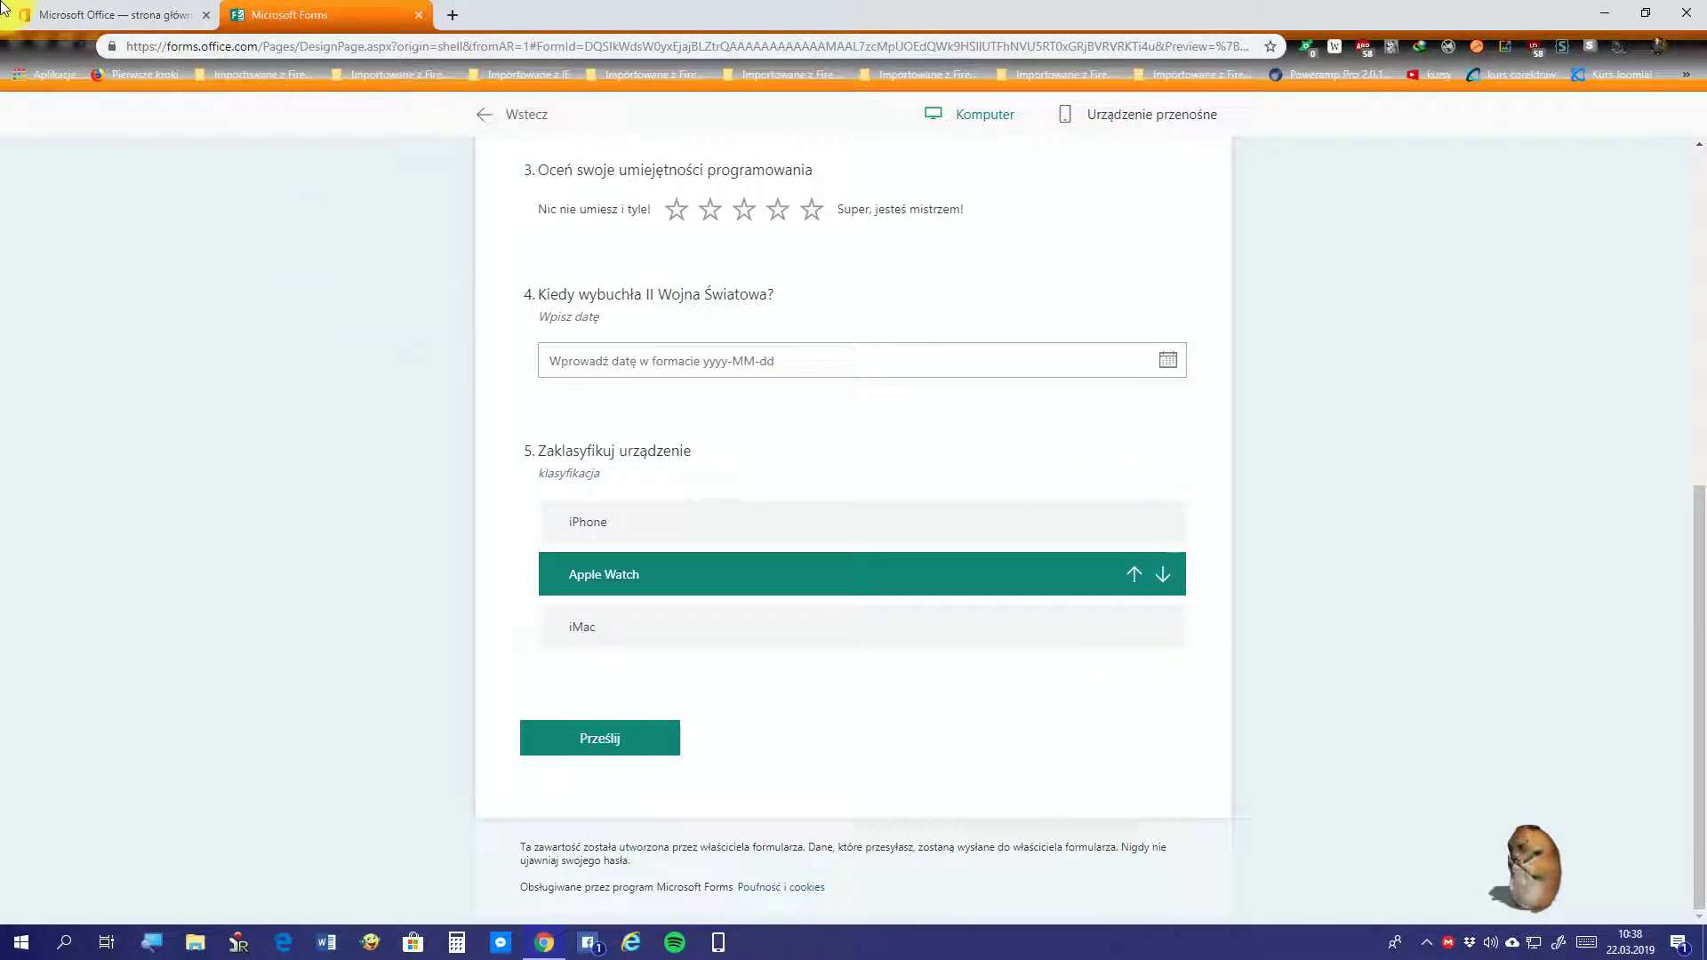
click(20, 49)
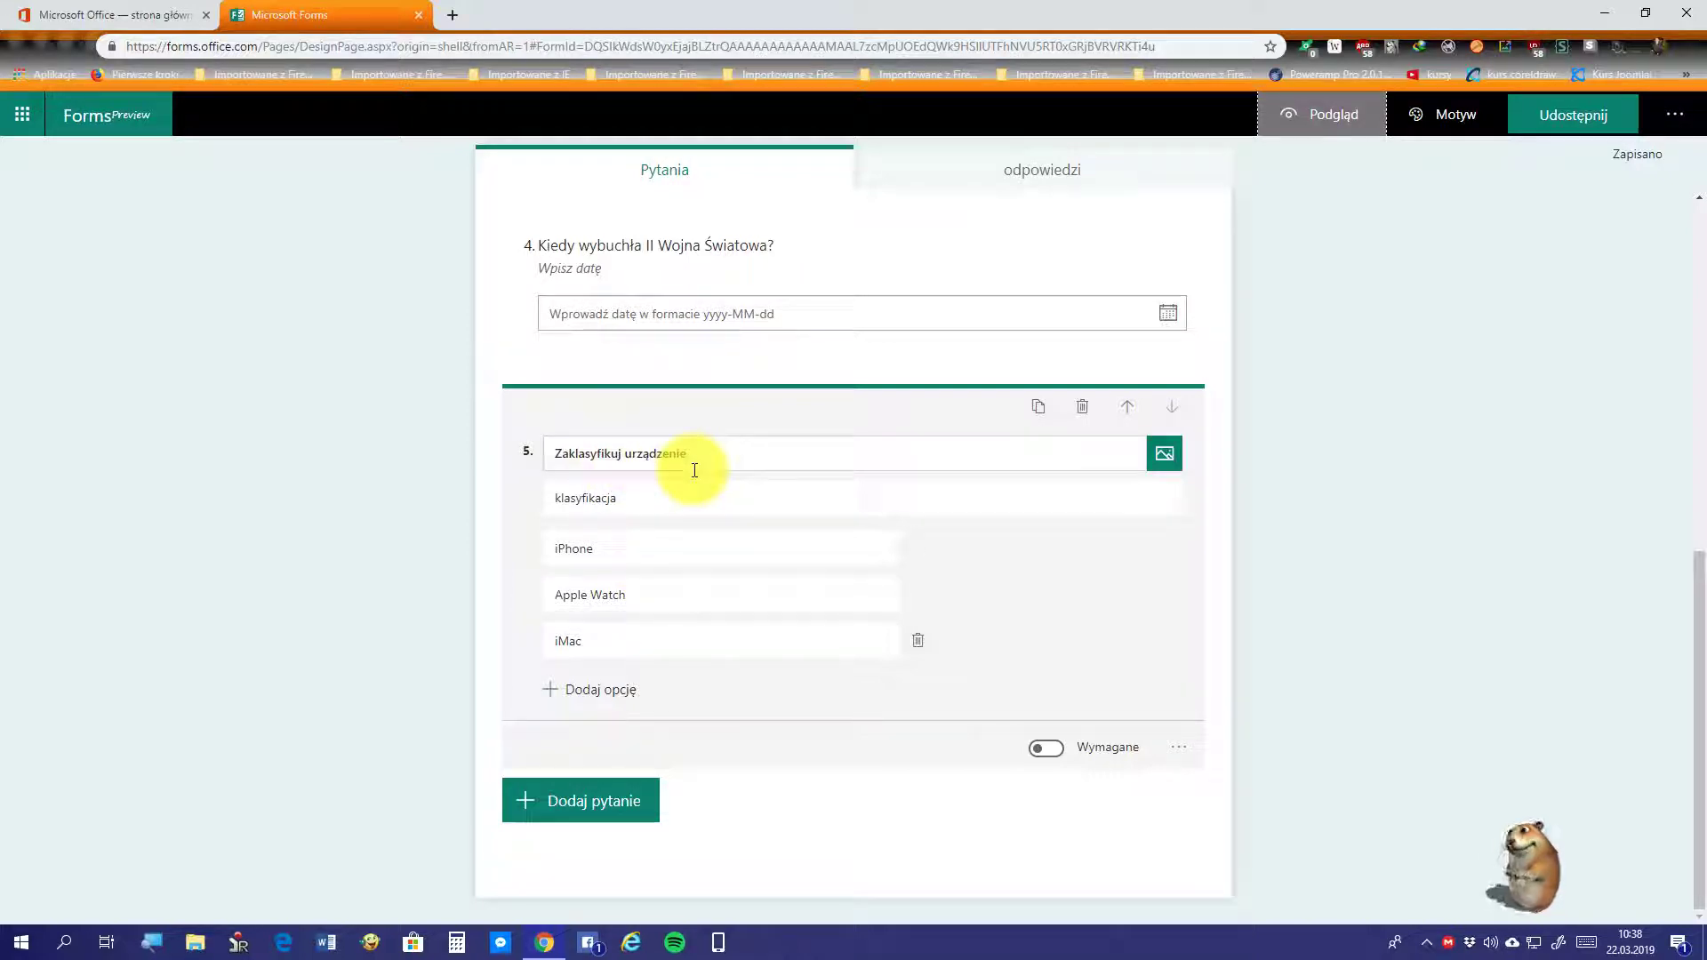
Step: Replace the wording of question 5 with "Kolejność wydarzeń"
triple_click(743, 459)
text(0)
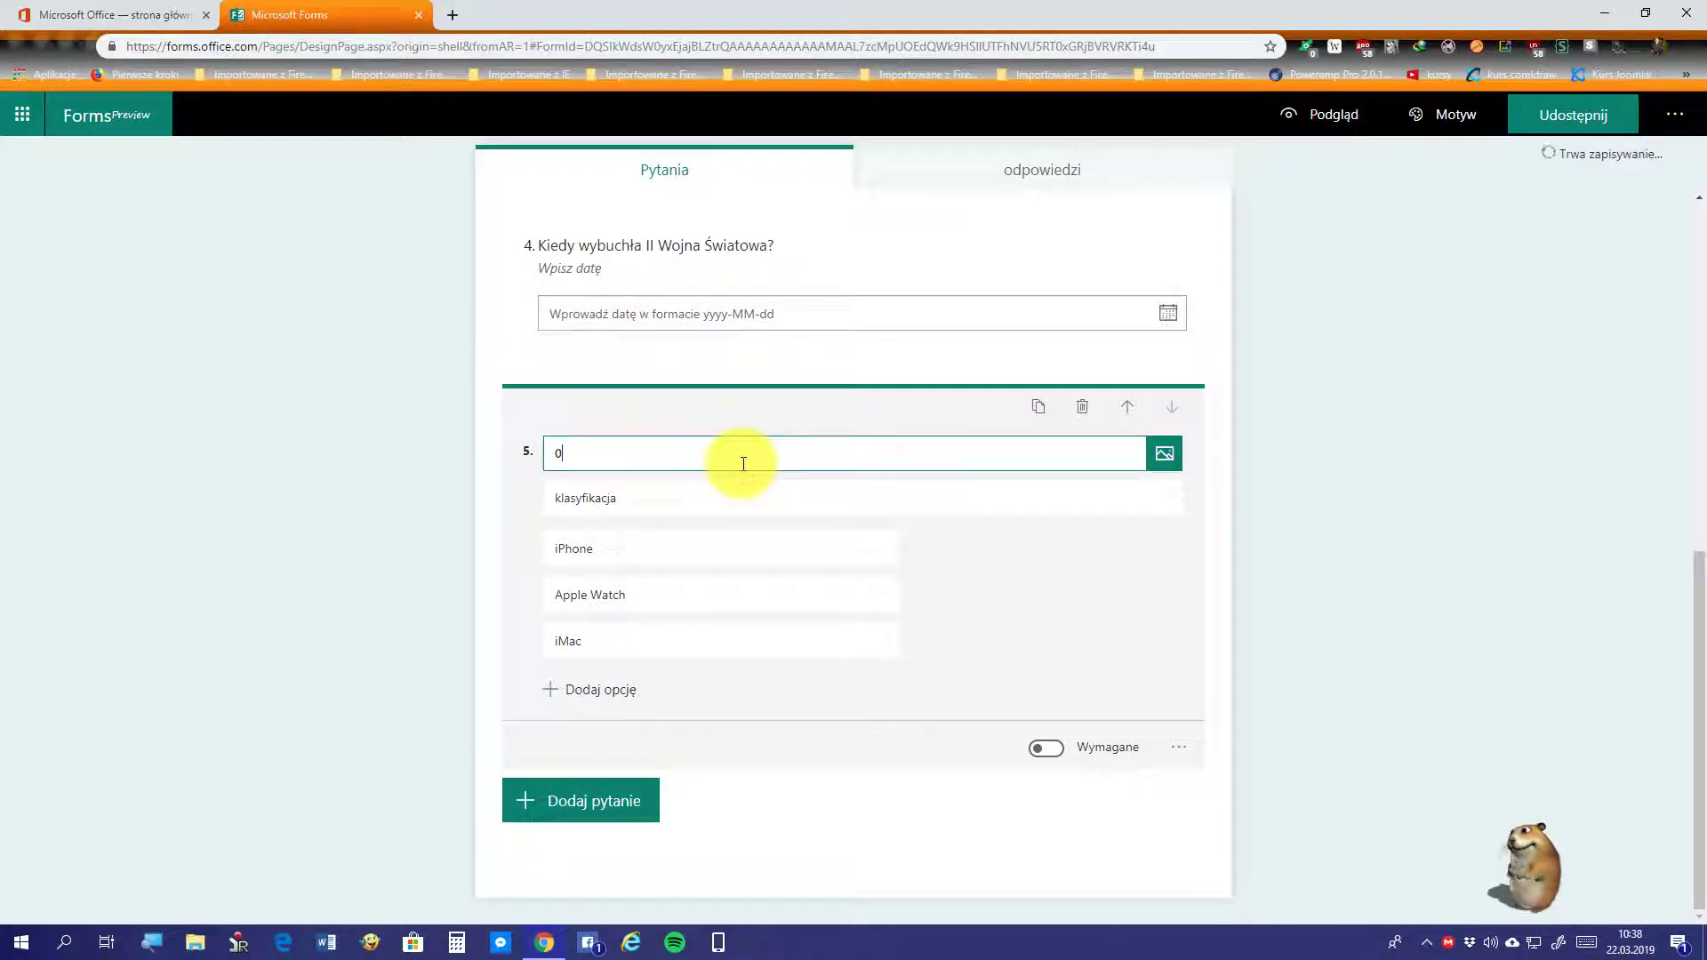
key(BackSpace)
text(Kolejność wy)
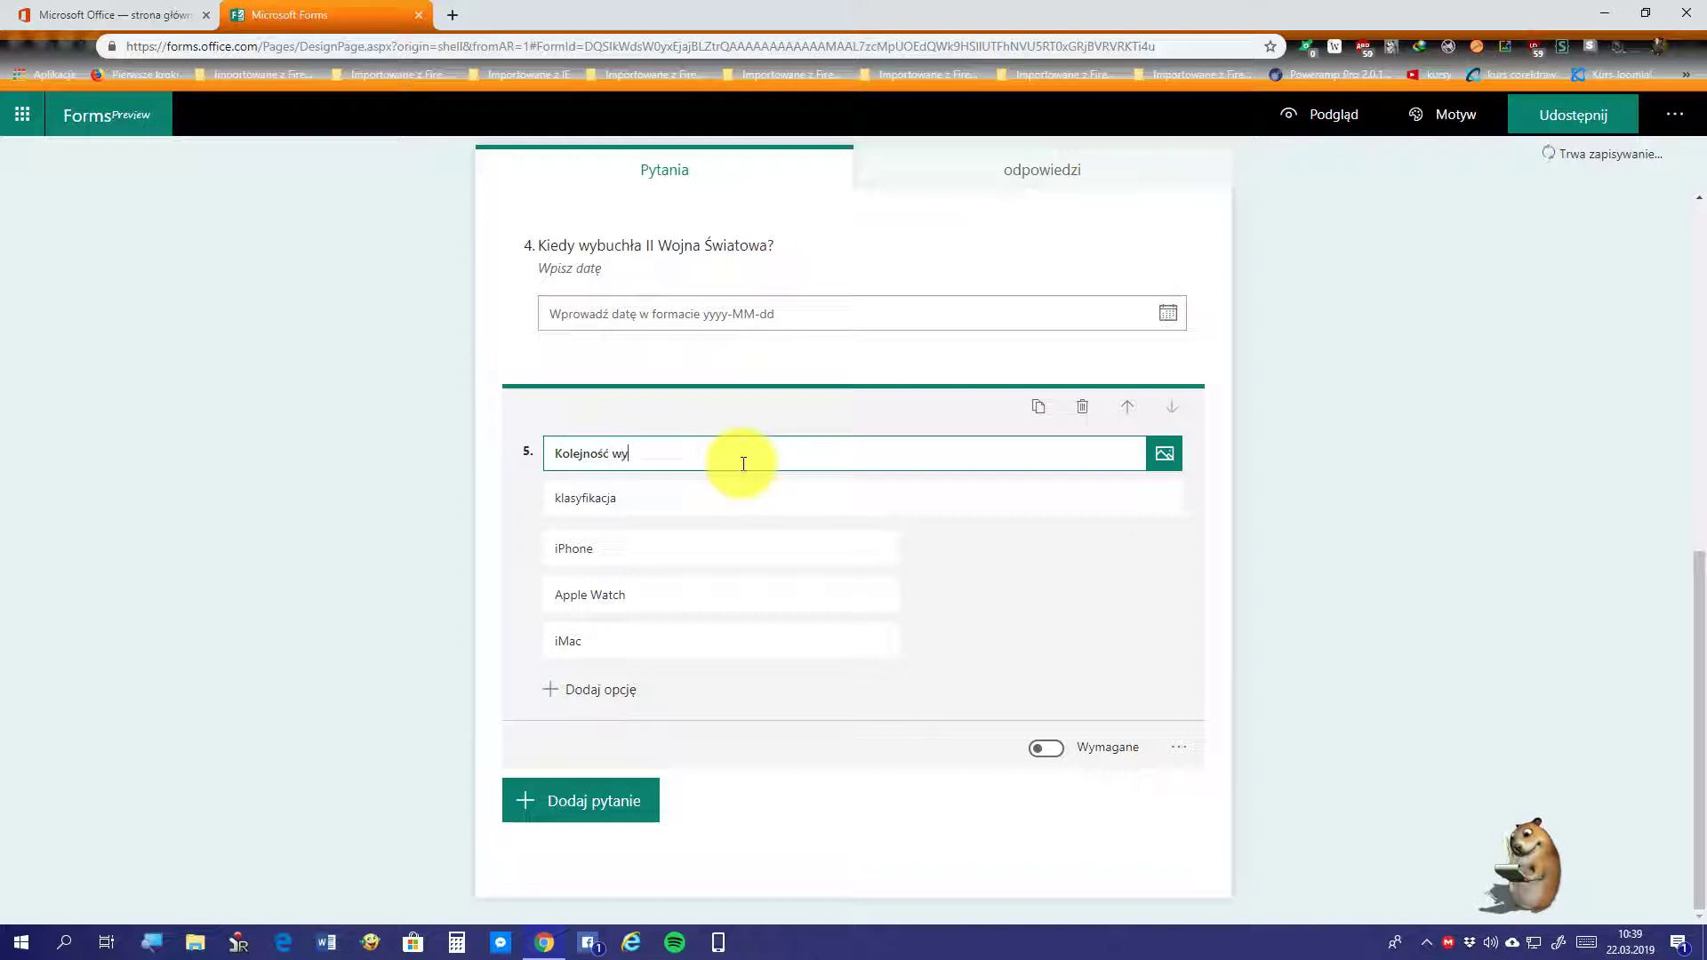
key(BackSpace)
key(BackSpace)
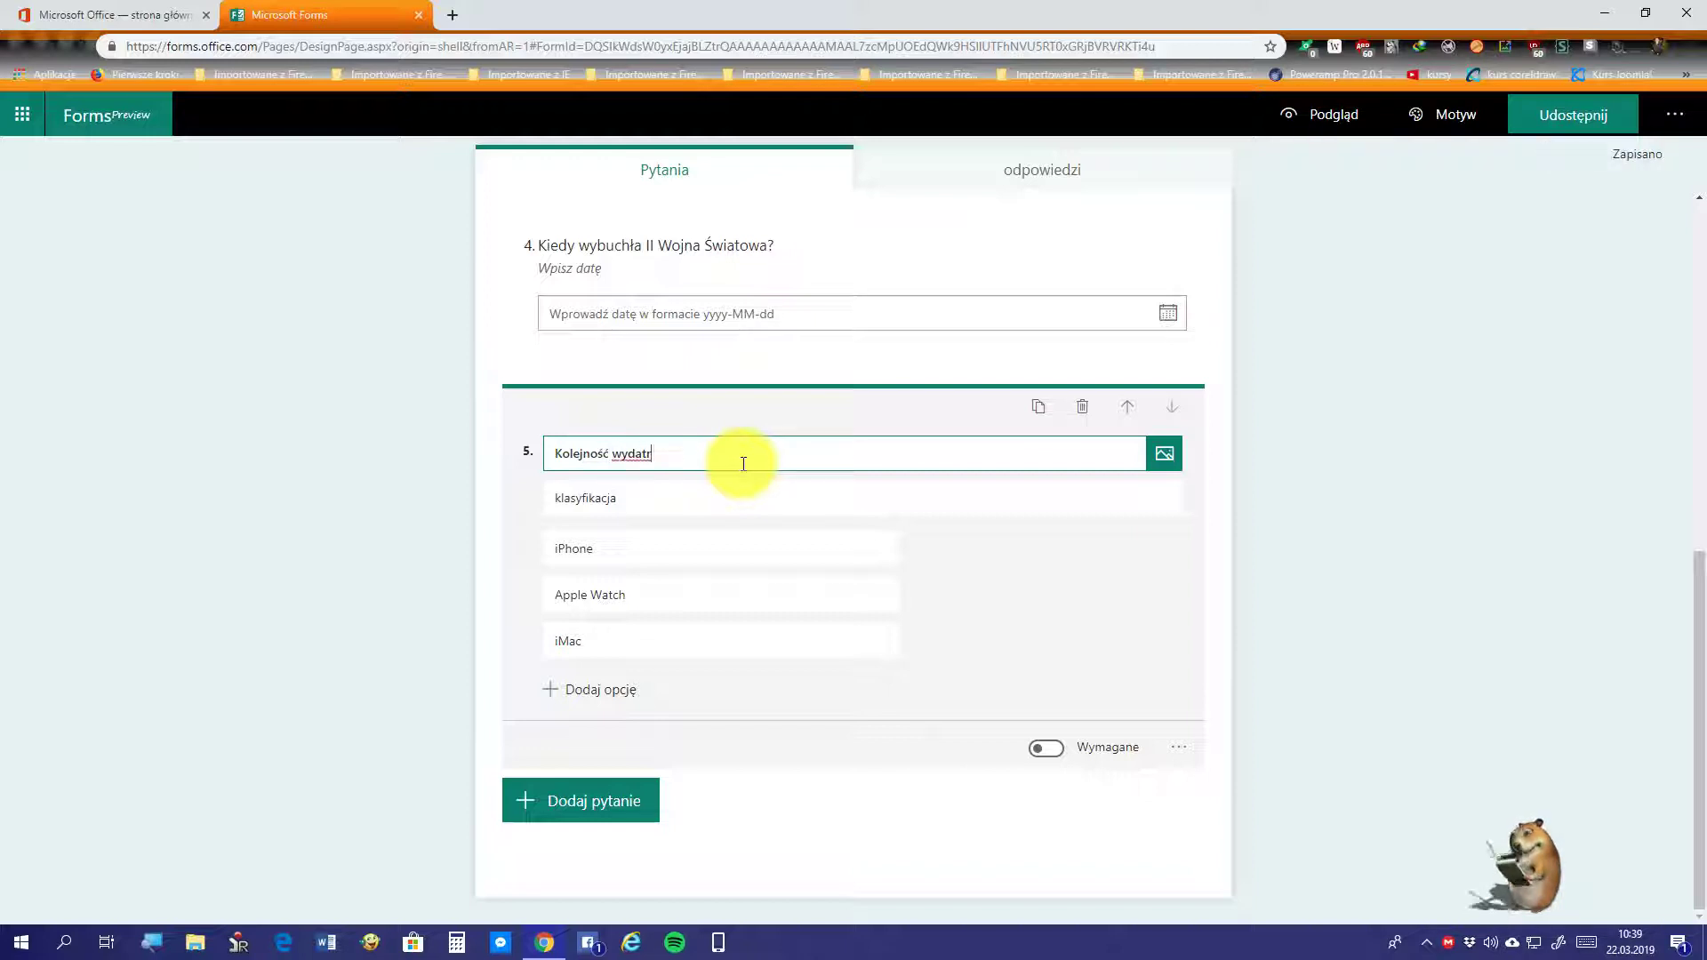
text(rzeń)
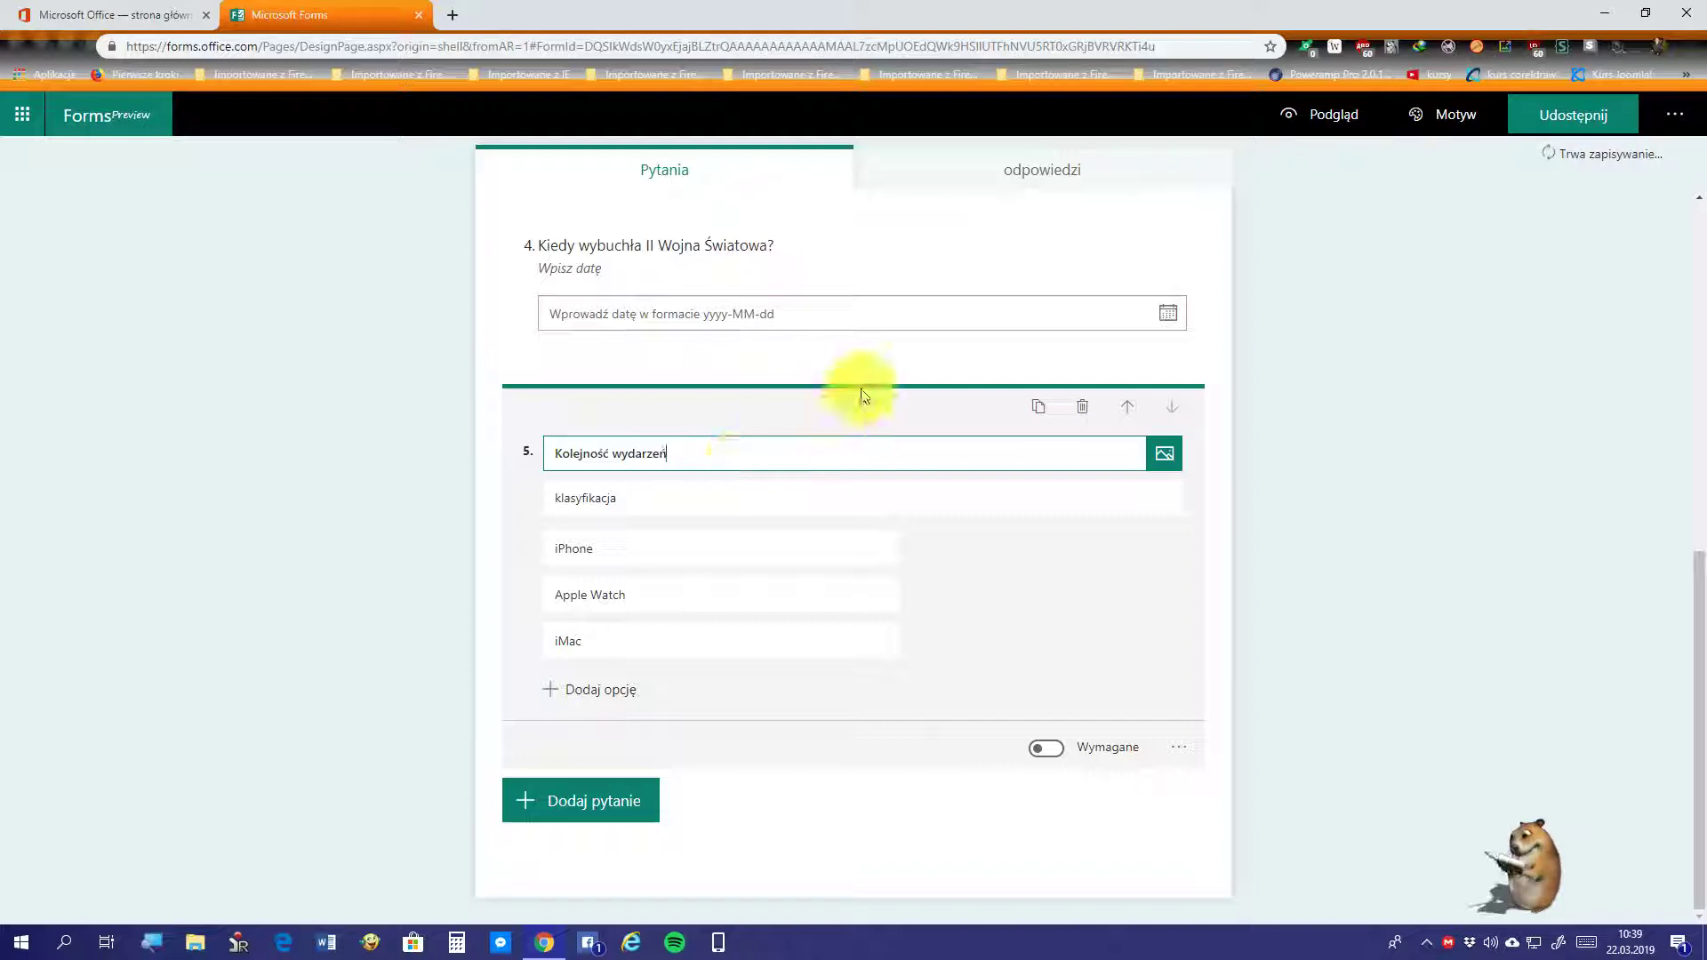
Step: Replace the subtitle of question 5 with the word "Ułuż"
double_click(636, 495)
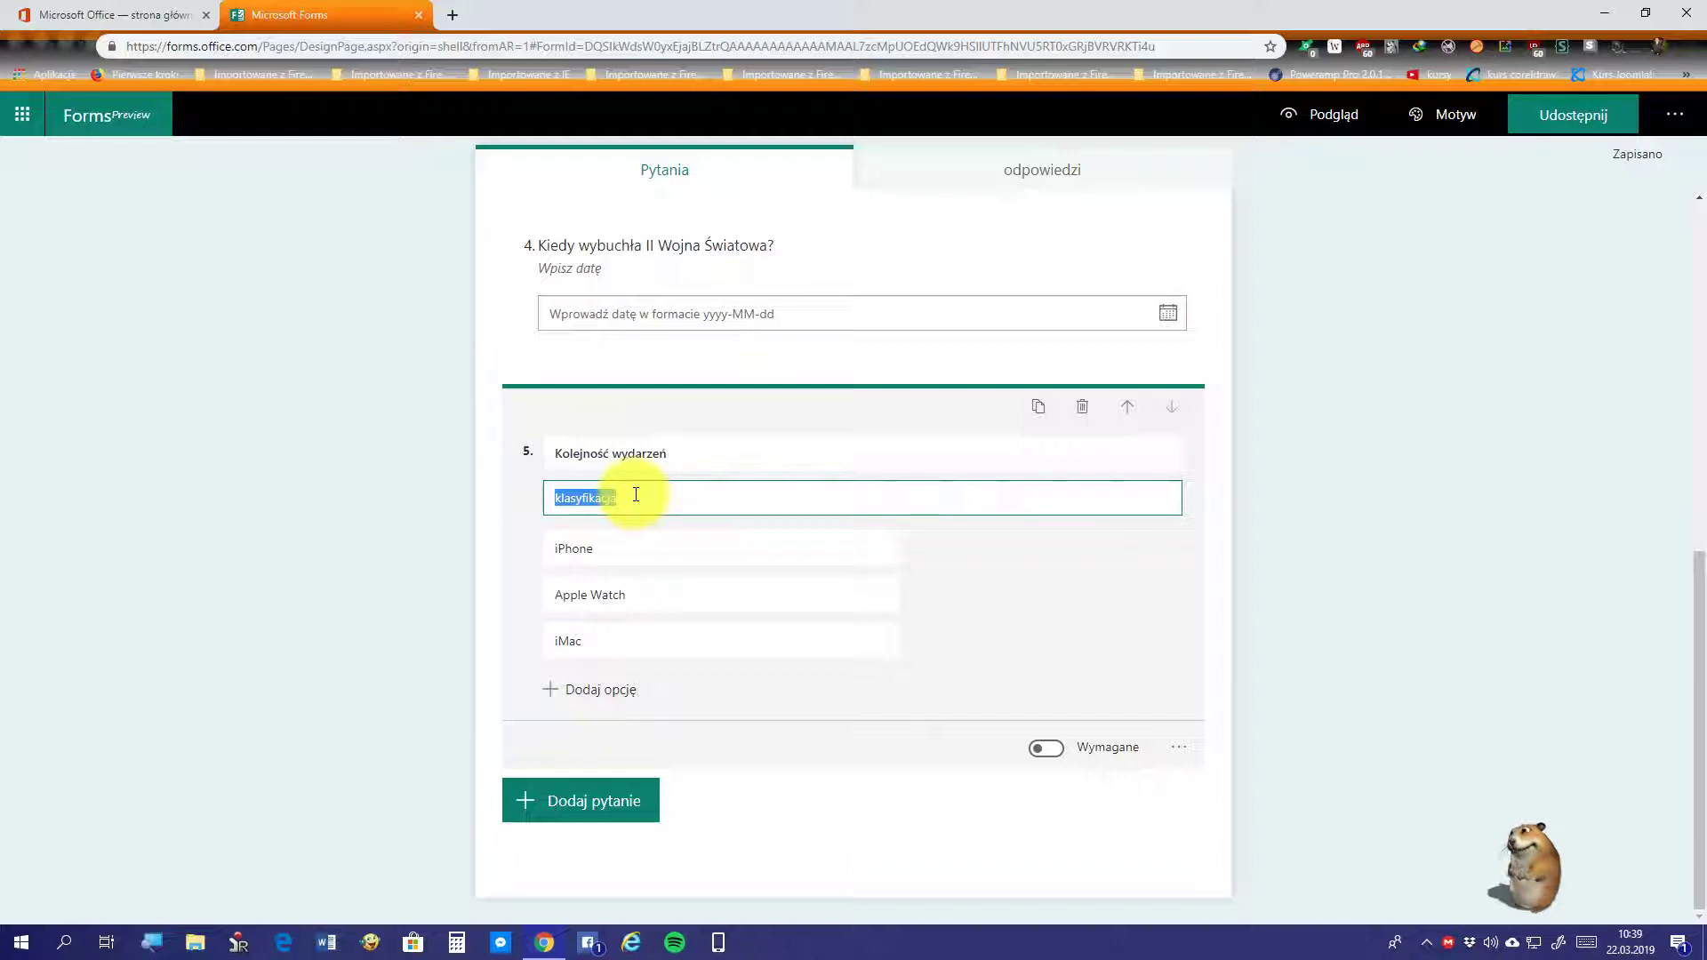
text(Ułu)
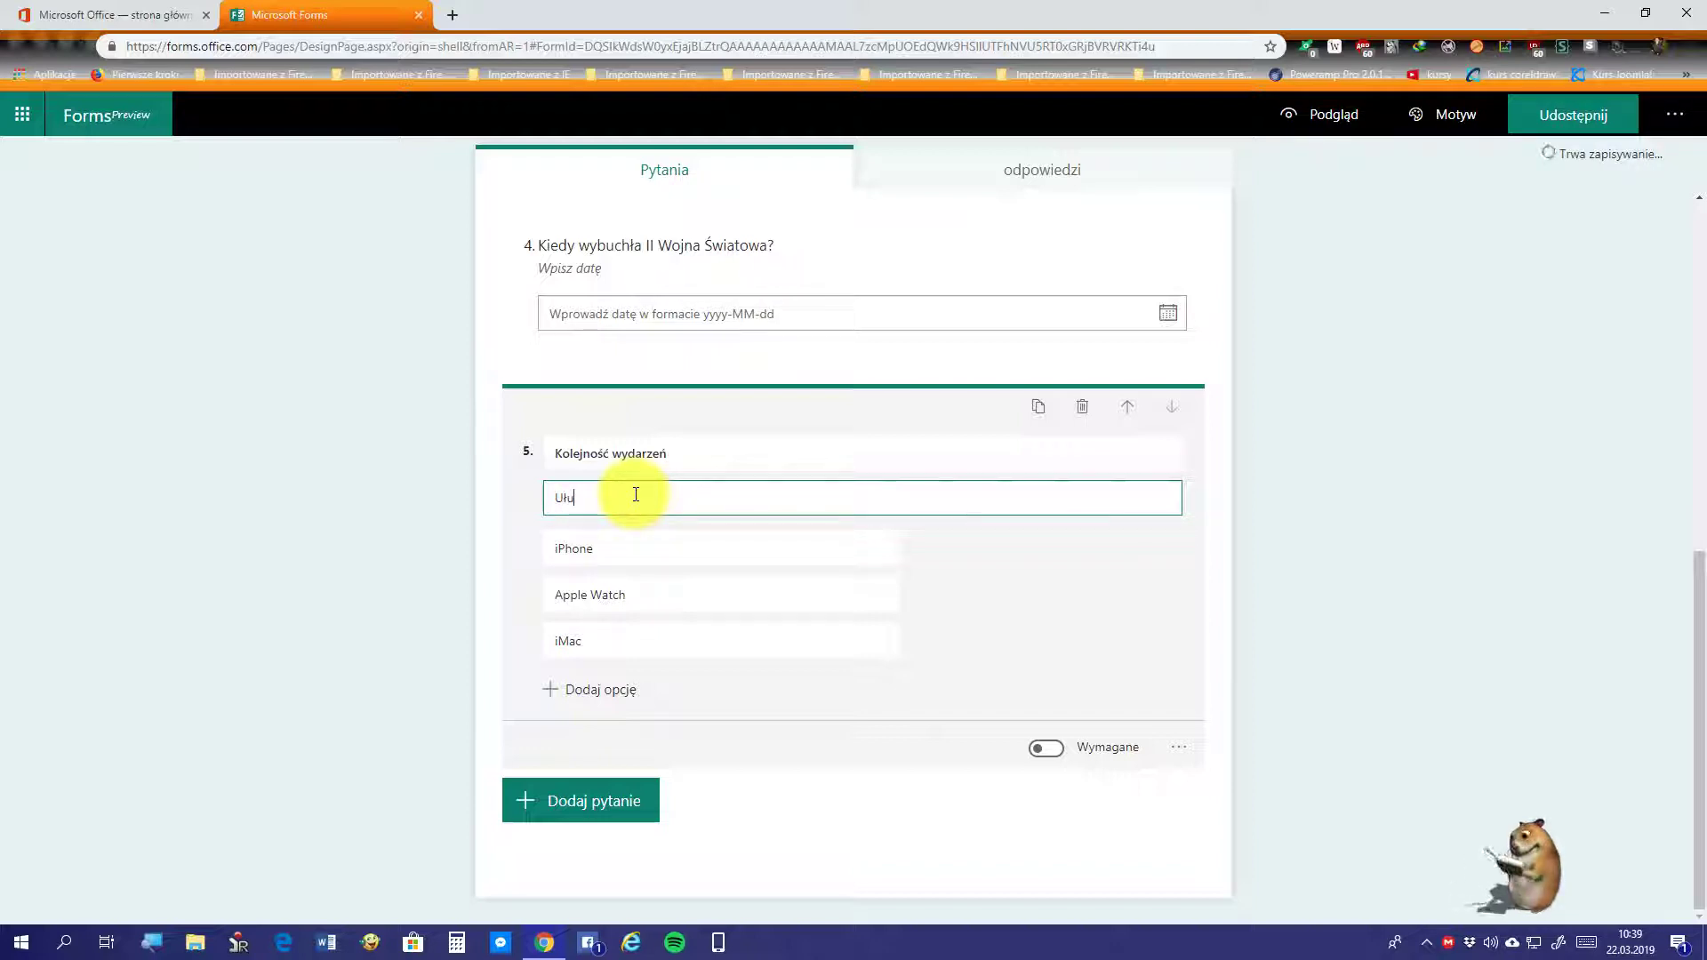
text(z)
key(BackSpace)
key(BackSpace)
key(BackSpace)
key(BackSpace)
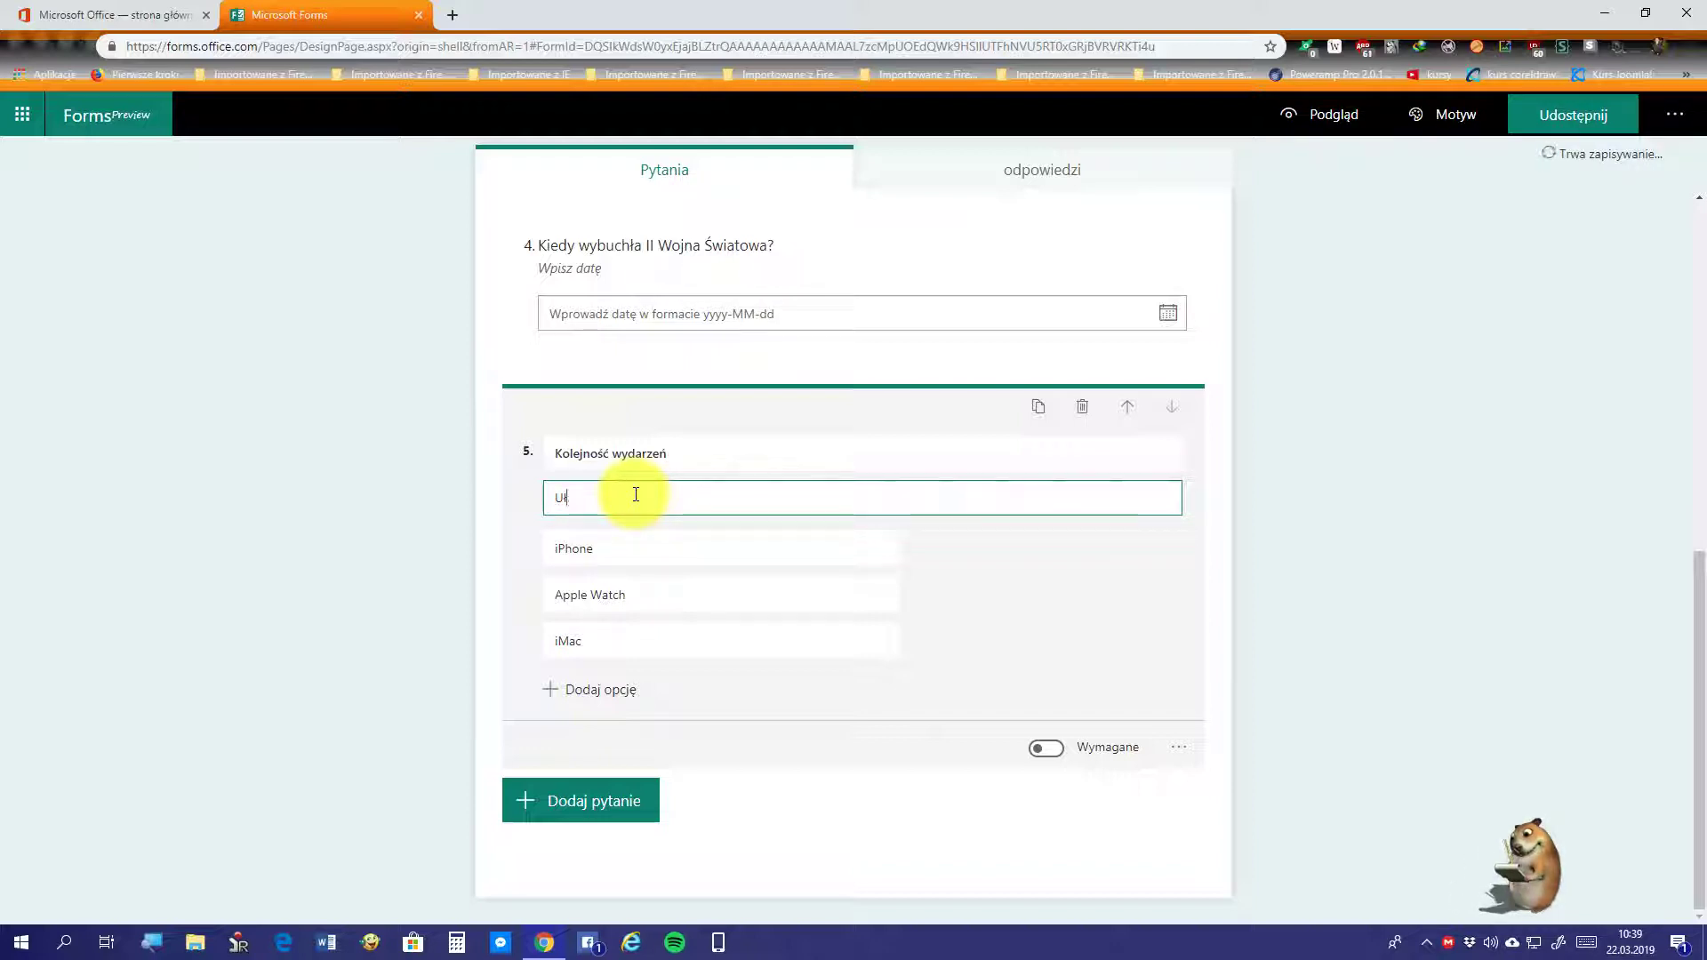
text(Ułu)
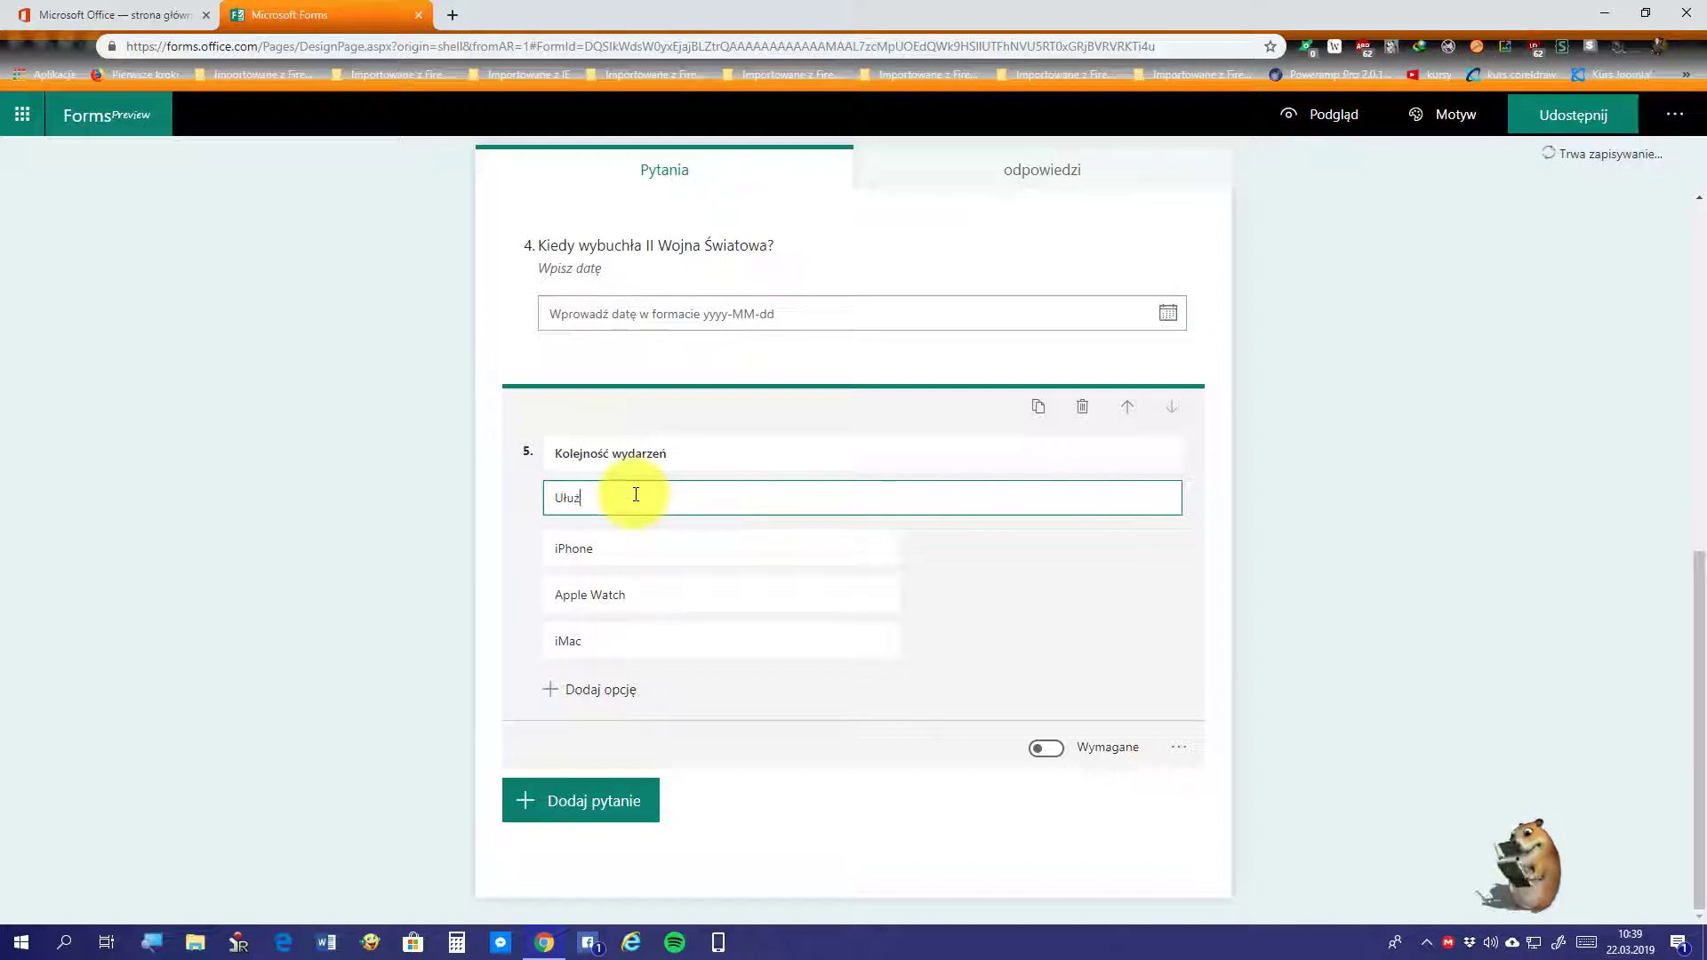
text(ż)
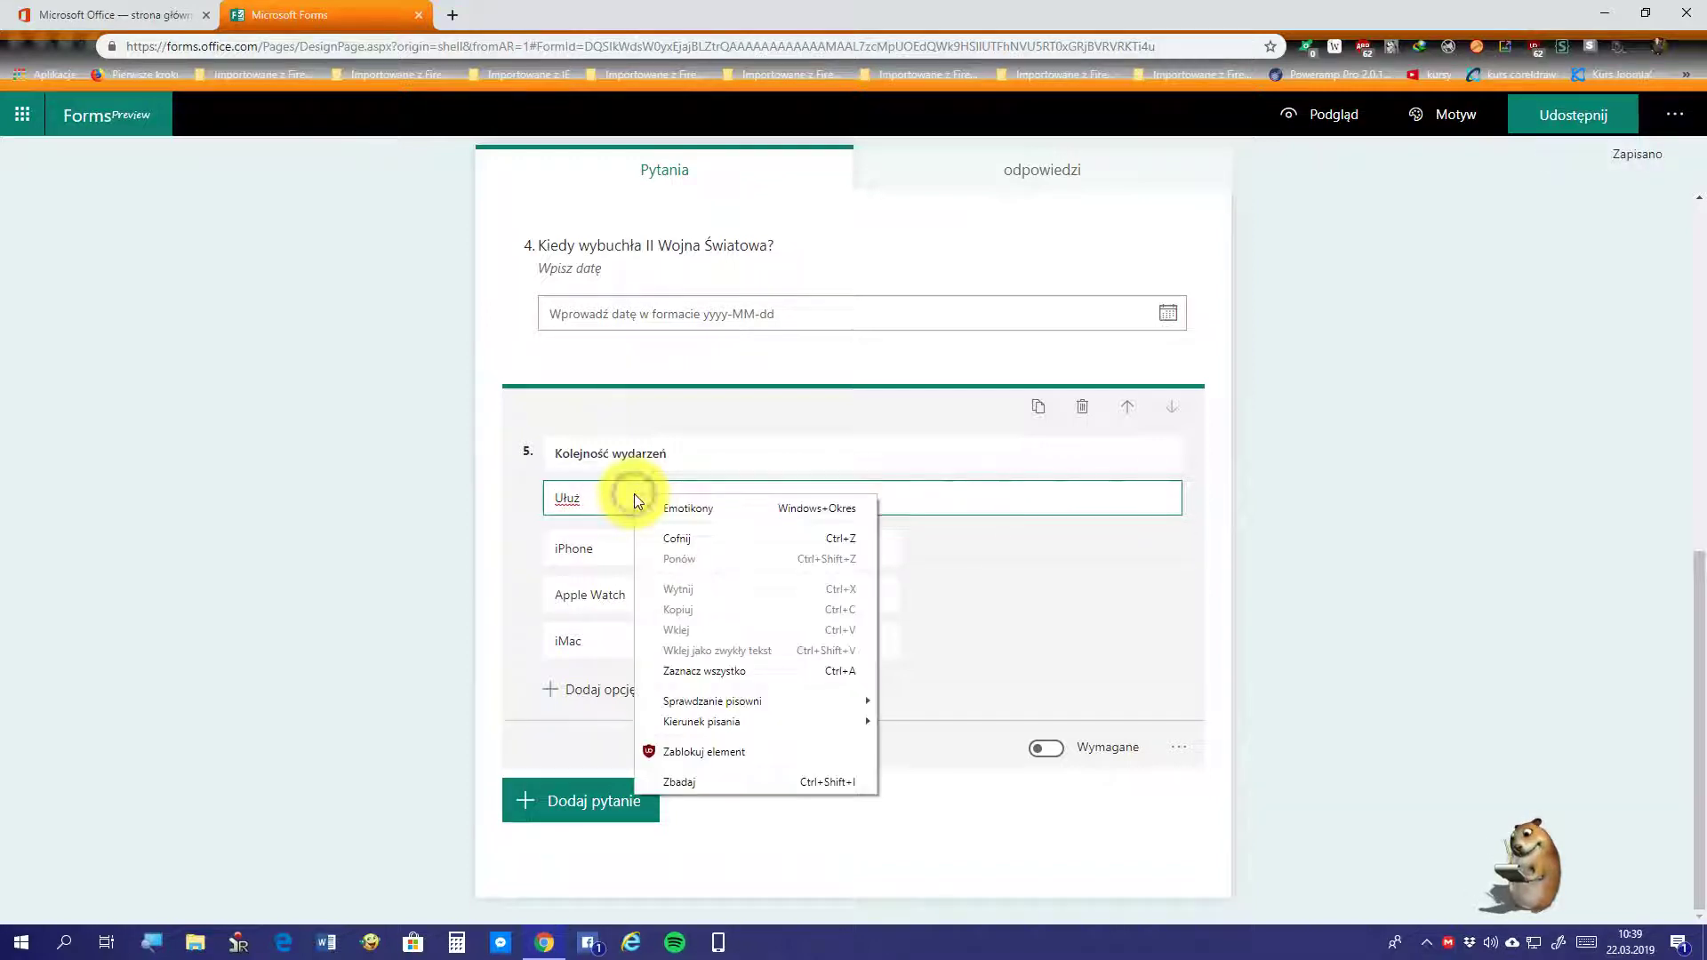
Step: Check the spelling suggestions for the subtitle's word and correct it to "Ułóż"
right_click(636, 494)
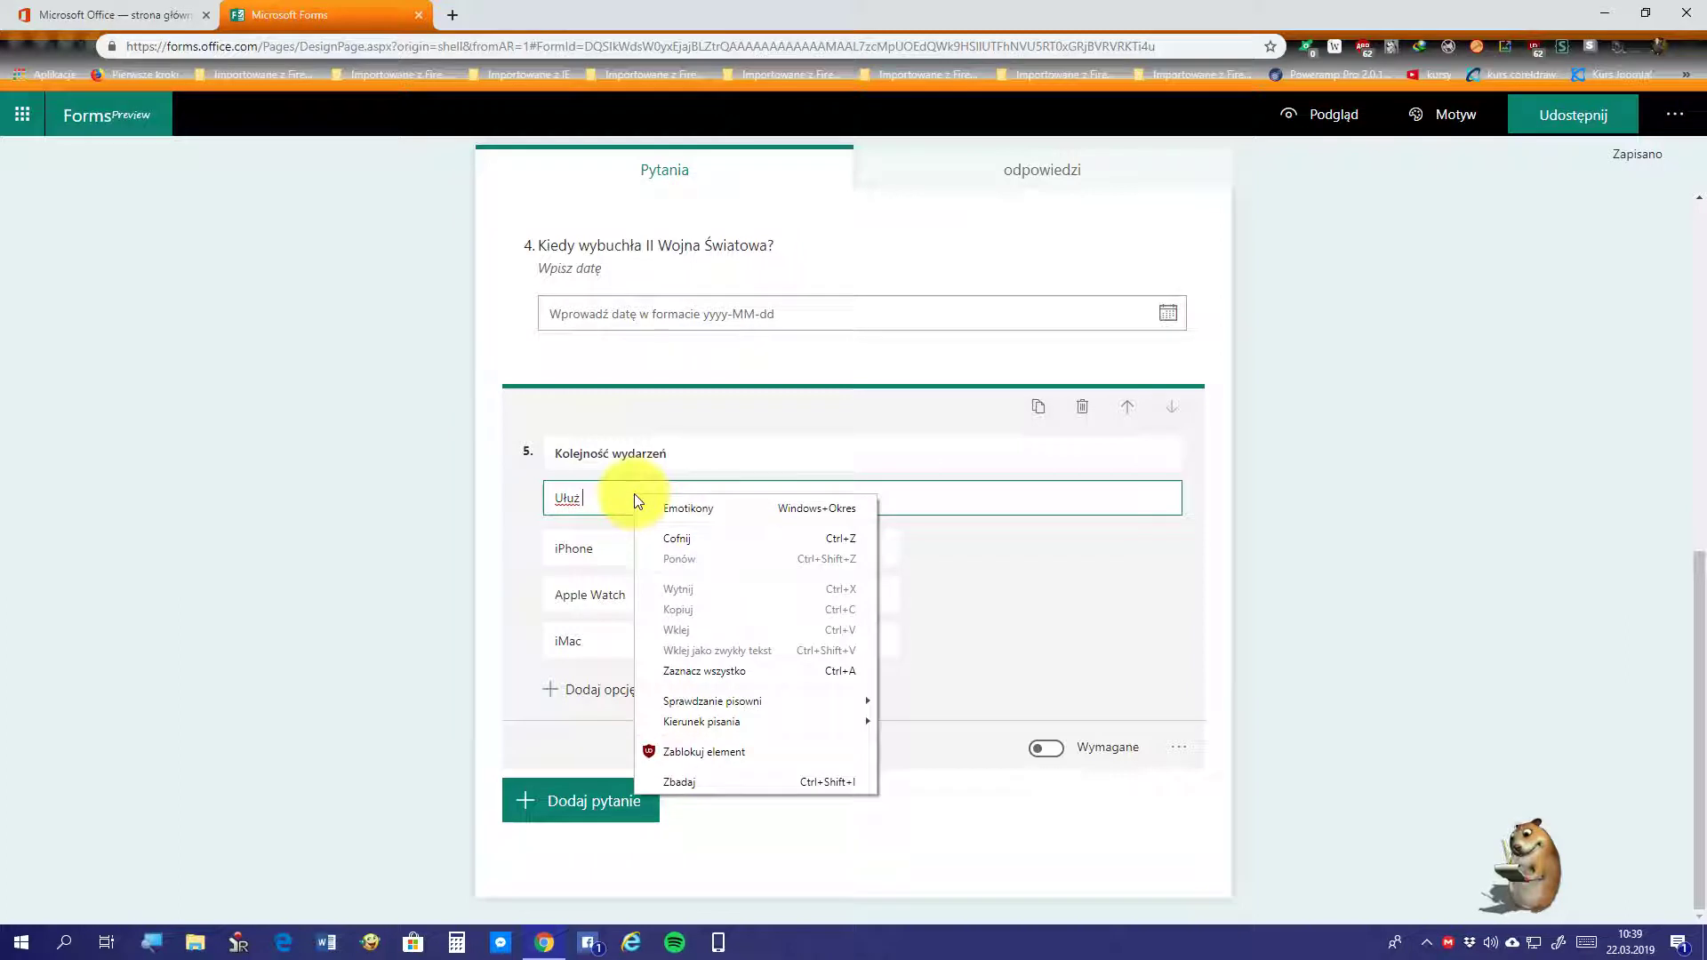
click(562, 500)
right_click(562, 500)
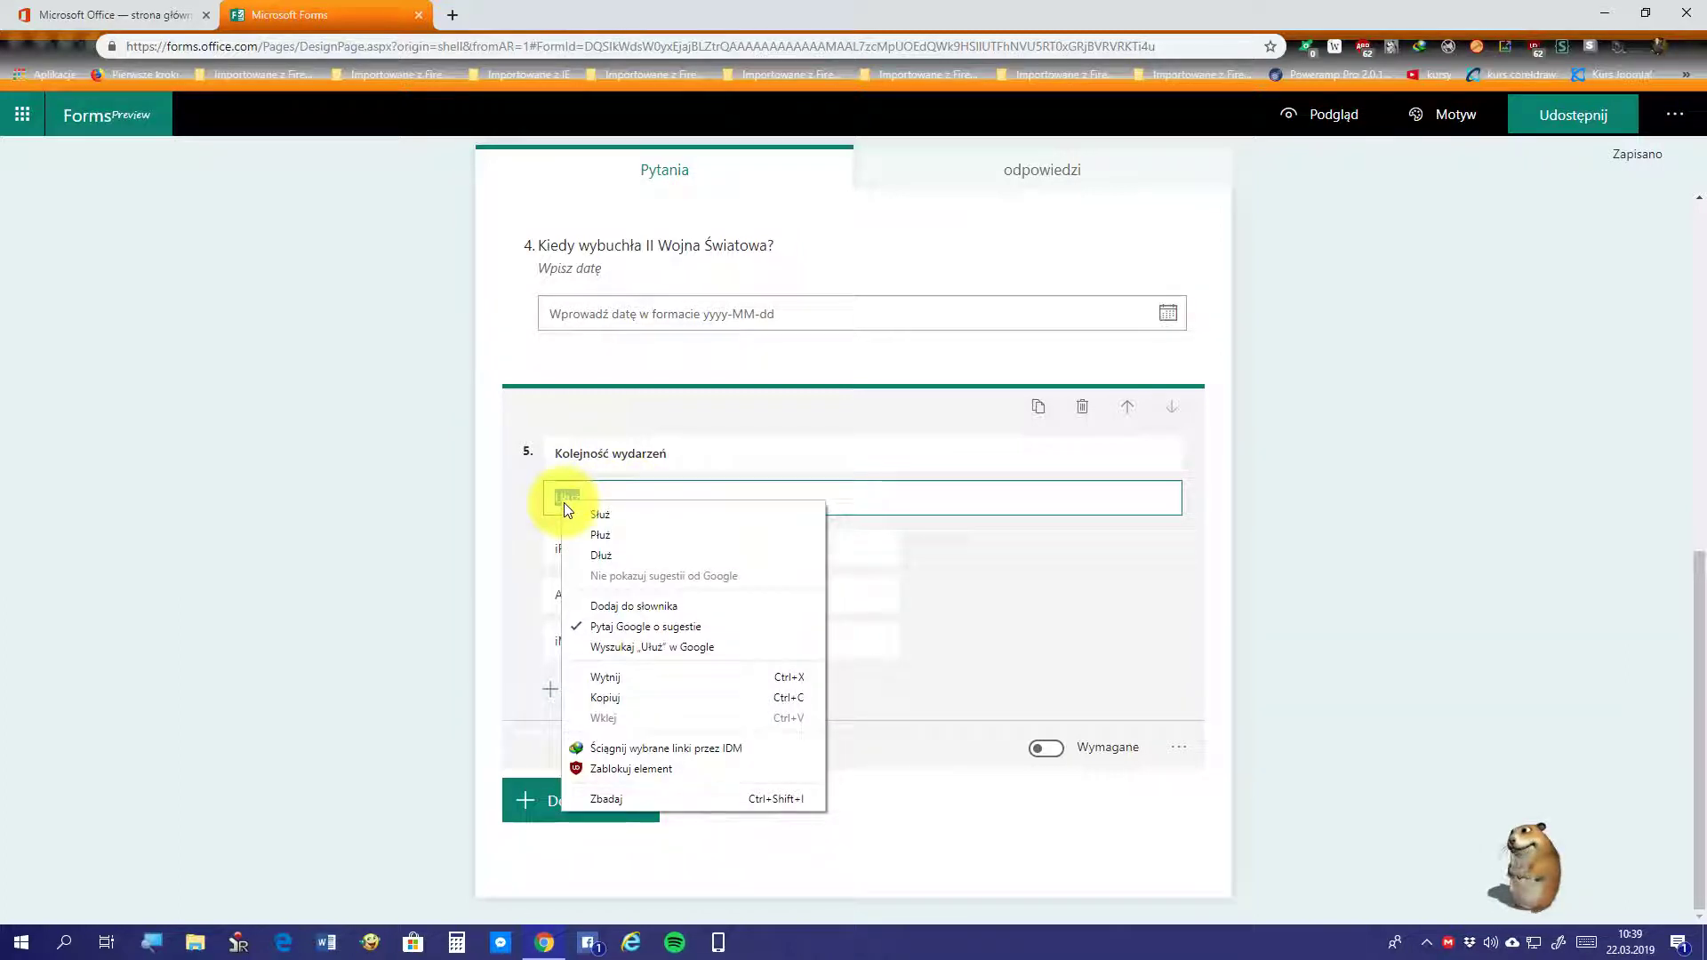
click(561, 498)
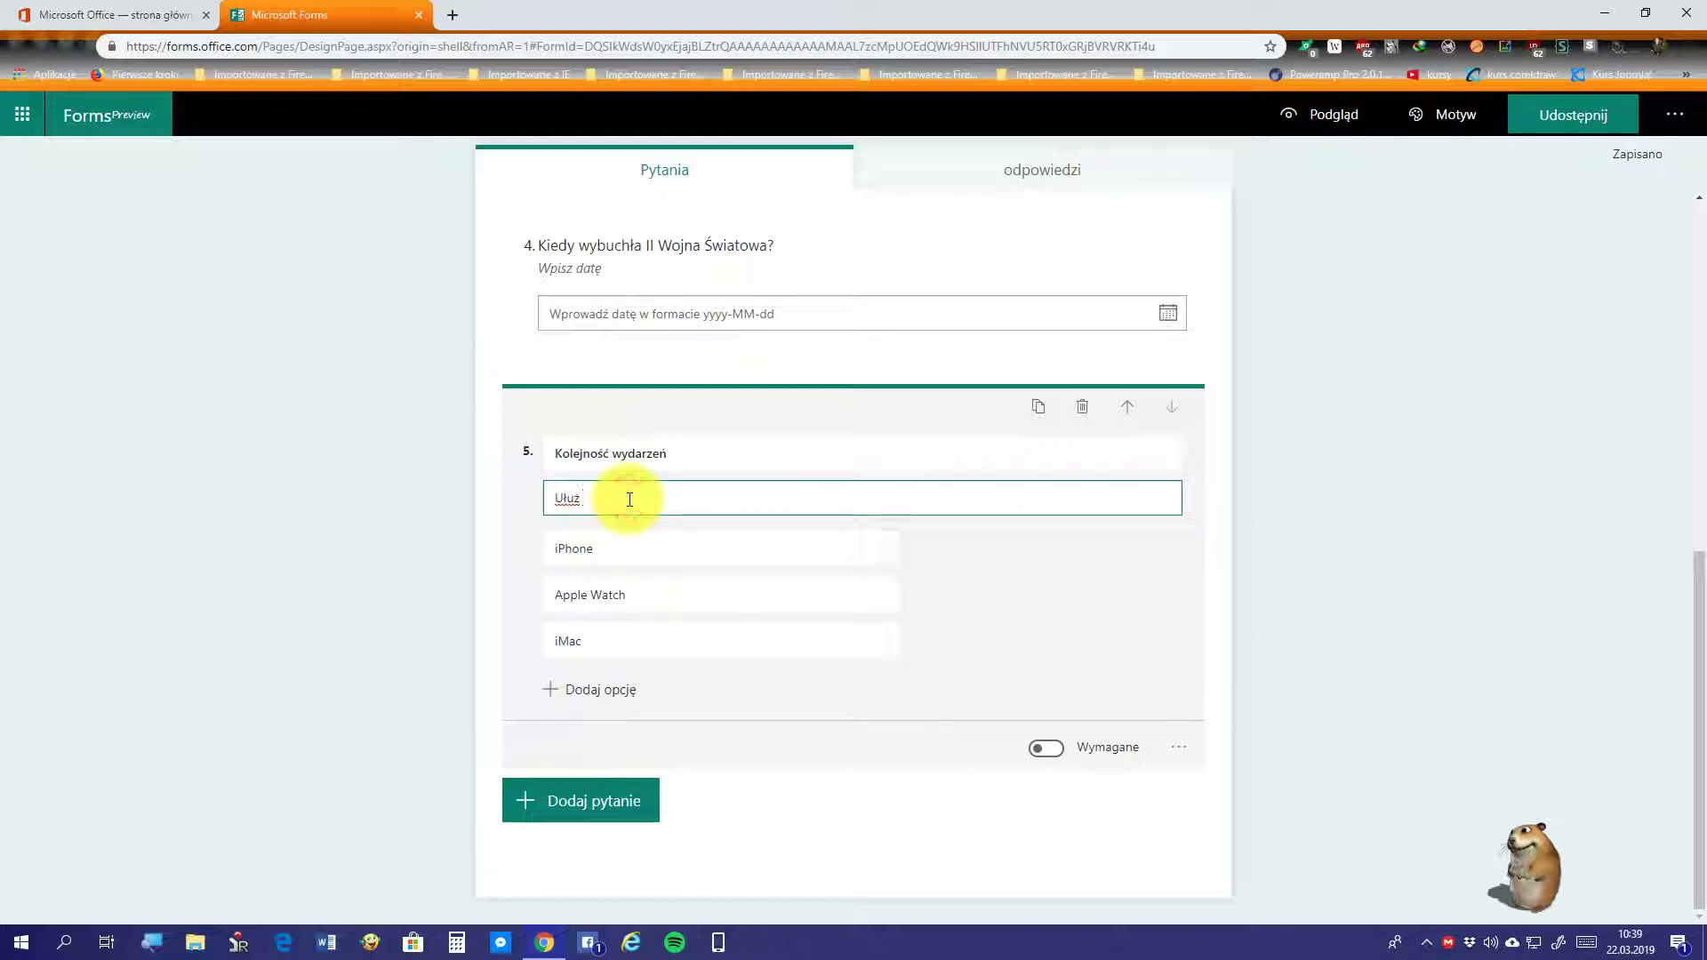
key(Right)
key(Delete)
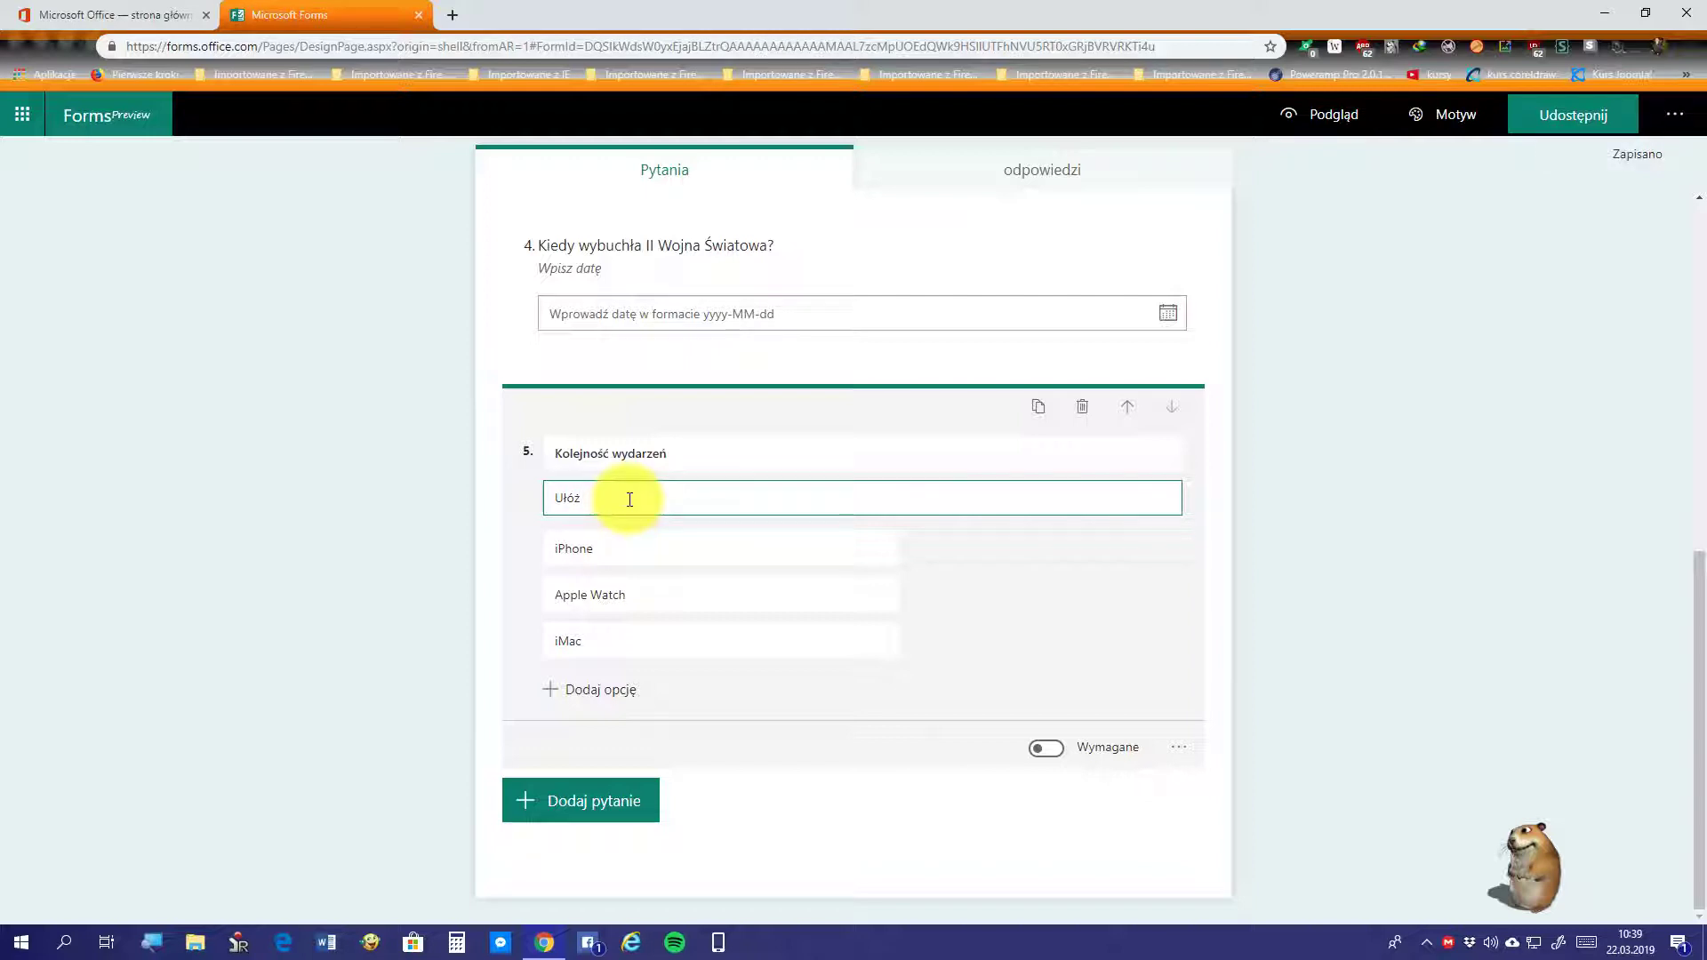
Step: Complete question 5's subtitle so that it reads "Ułóż wydarzenia chronologicznie"
text(wy)
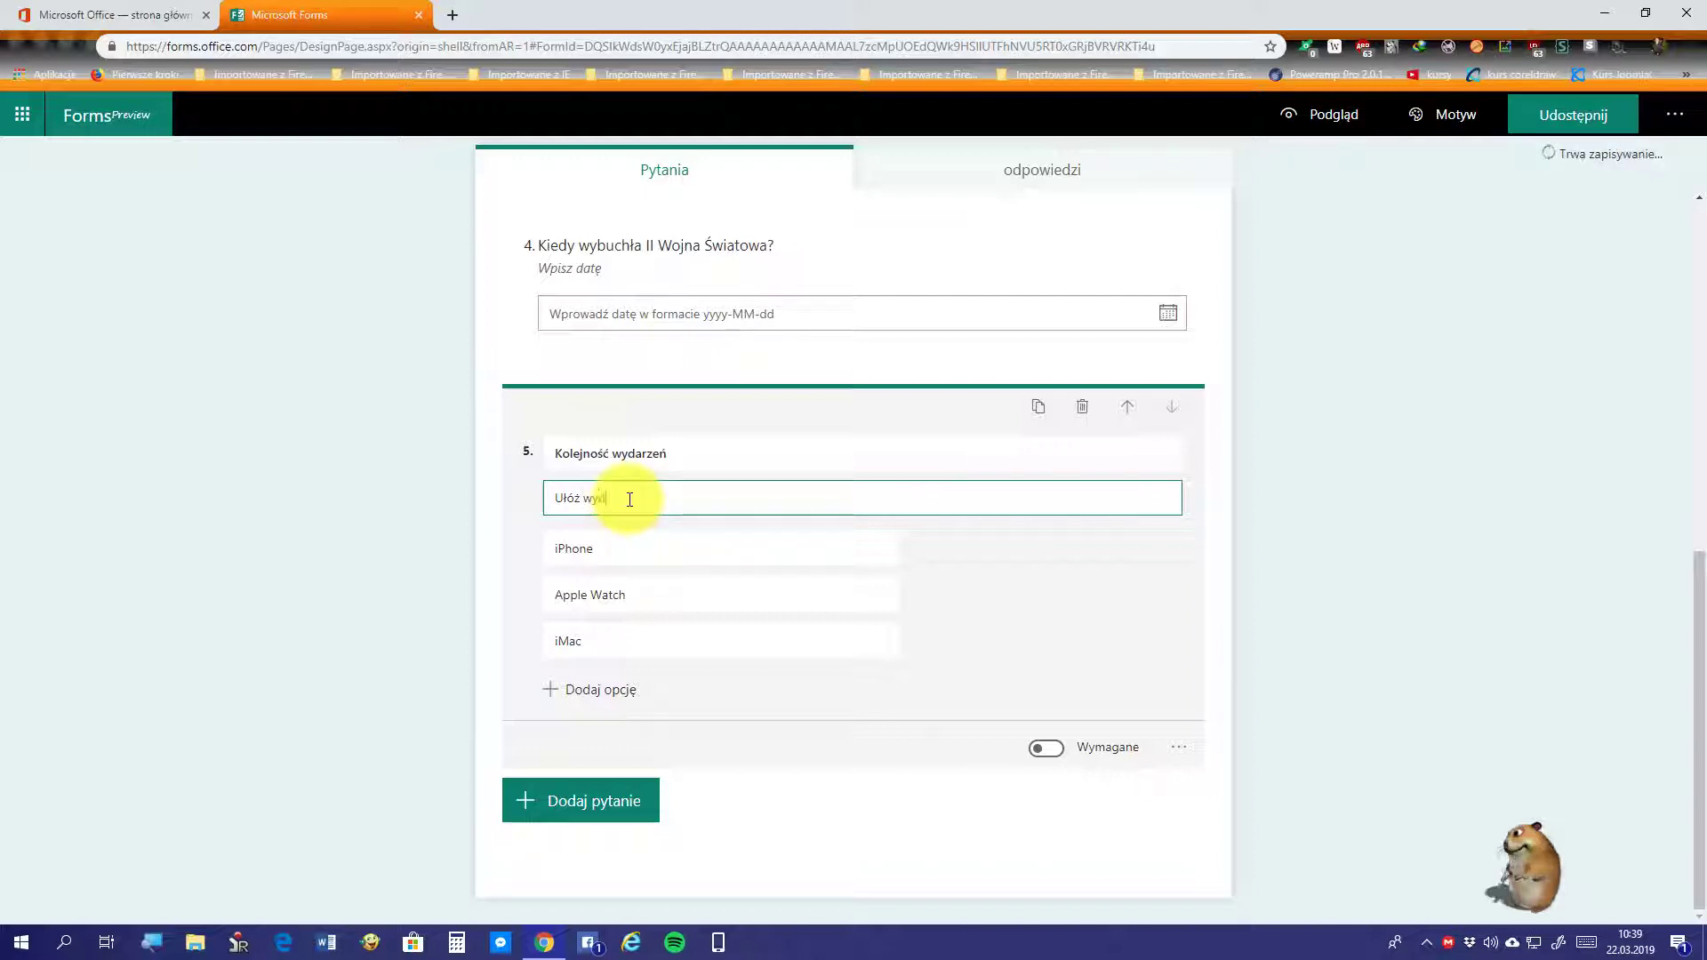
text(darzeń)
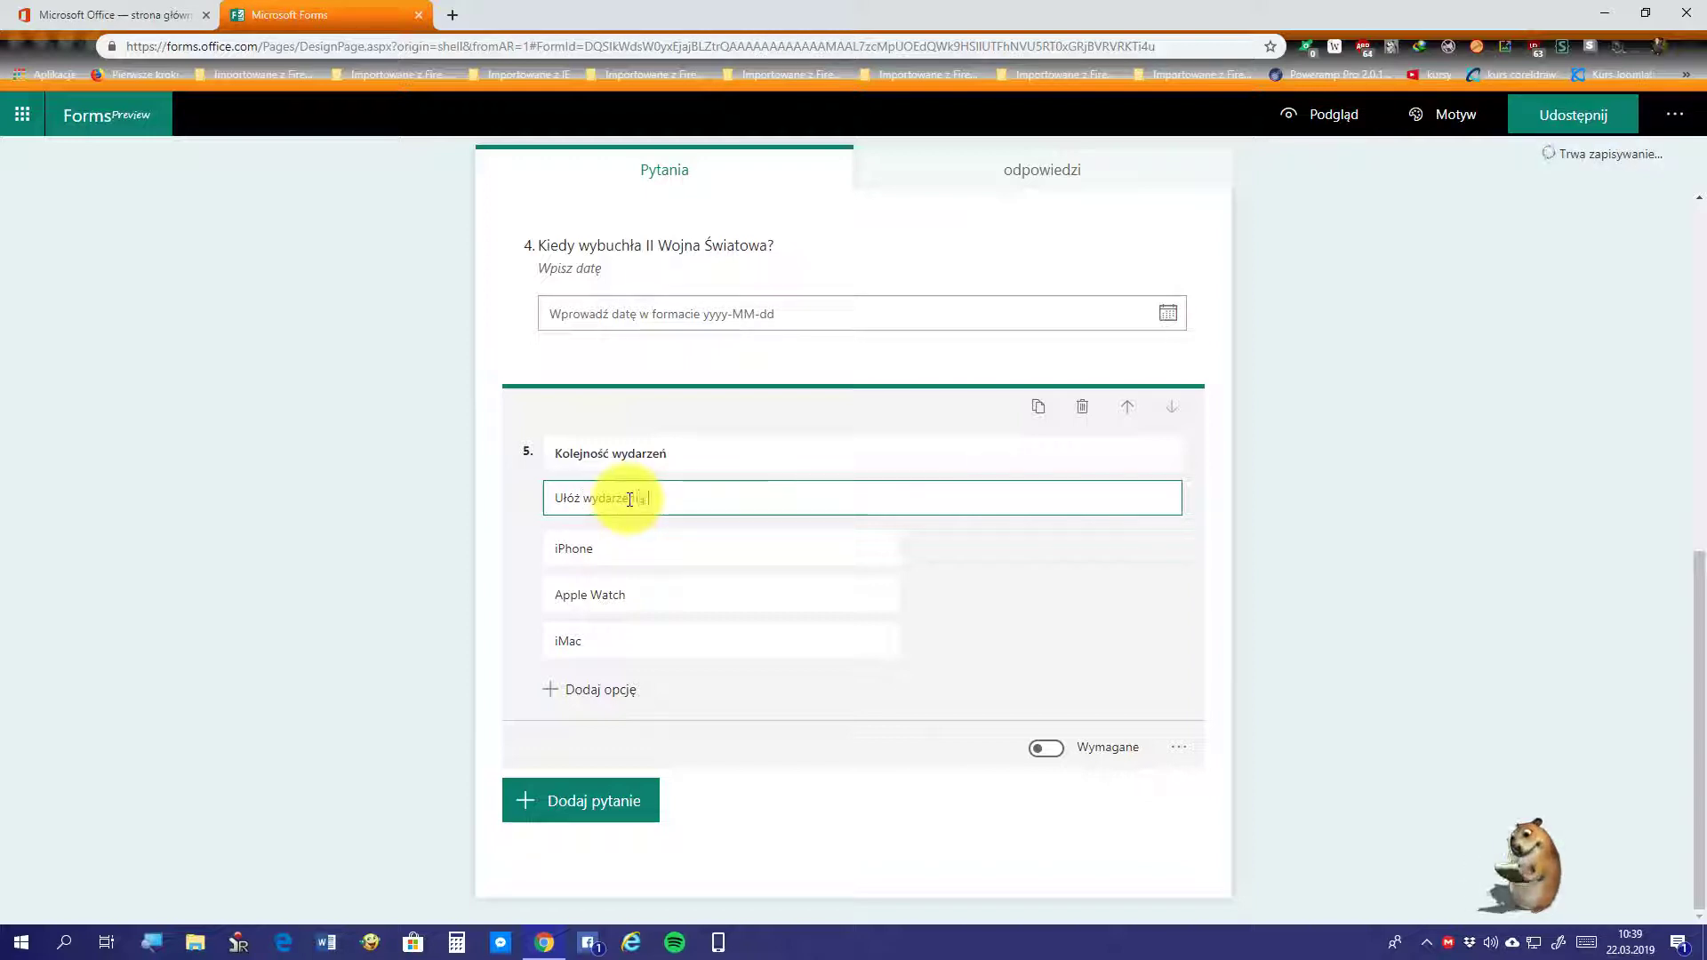
text(ia chronol)
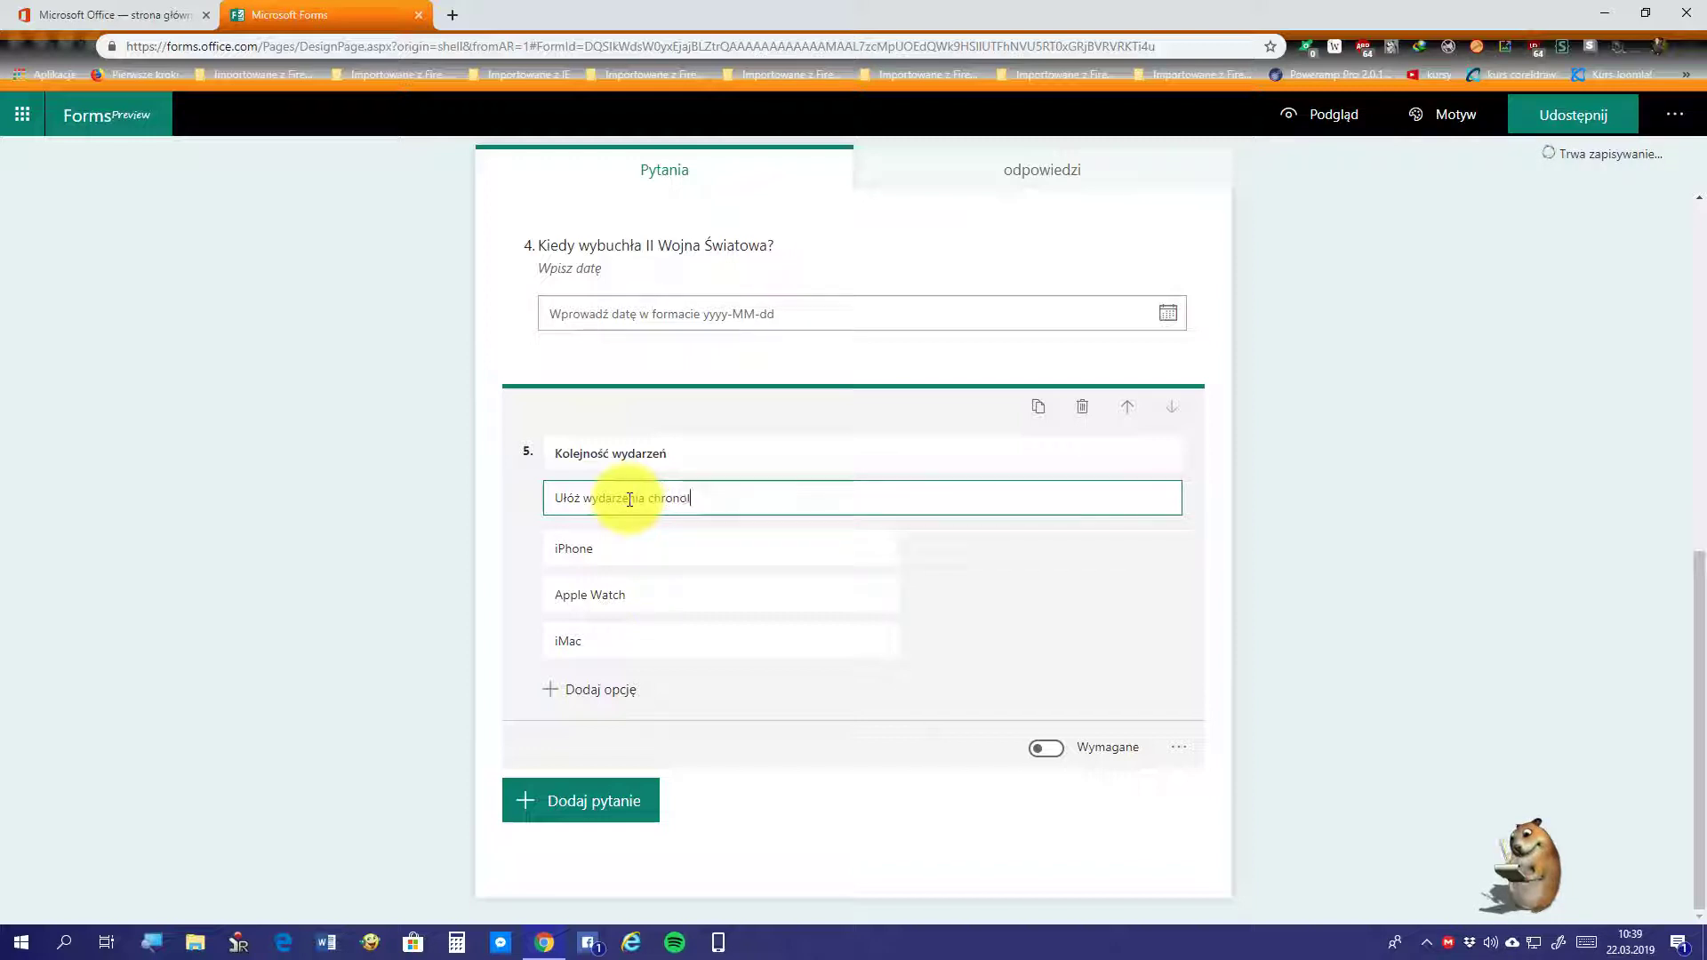
text(ogicznie)
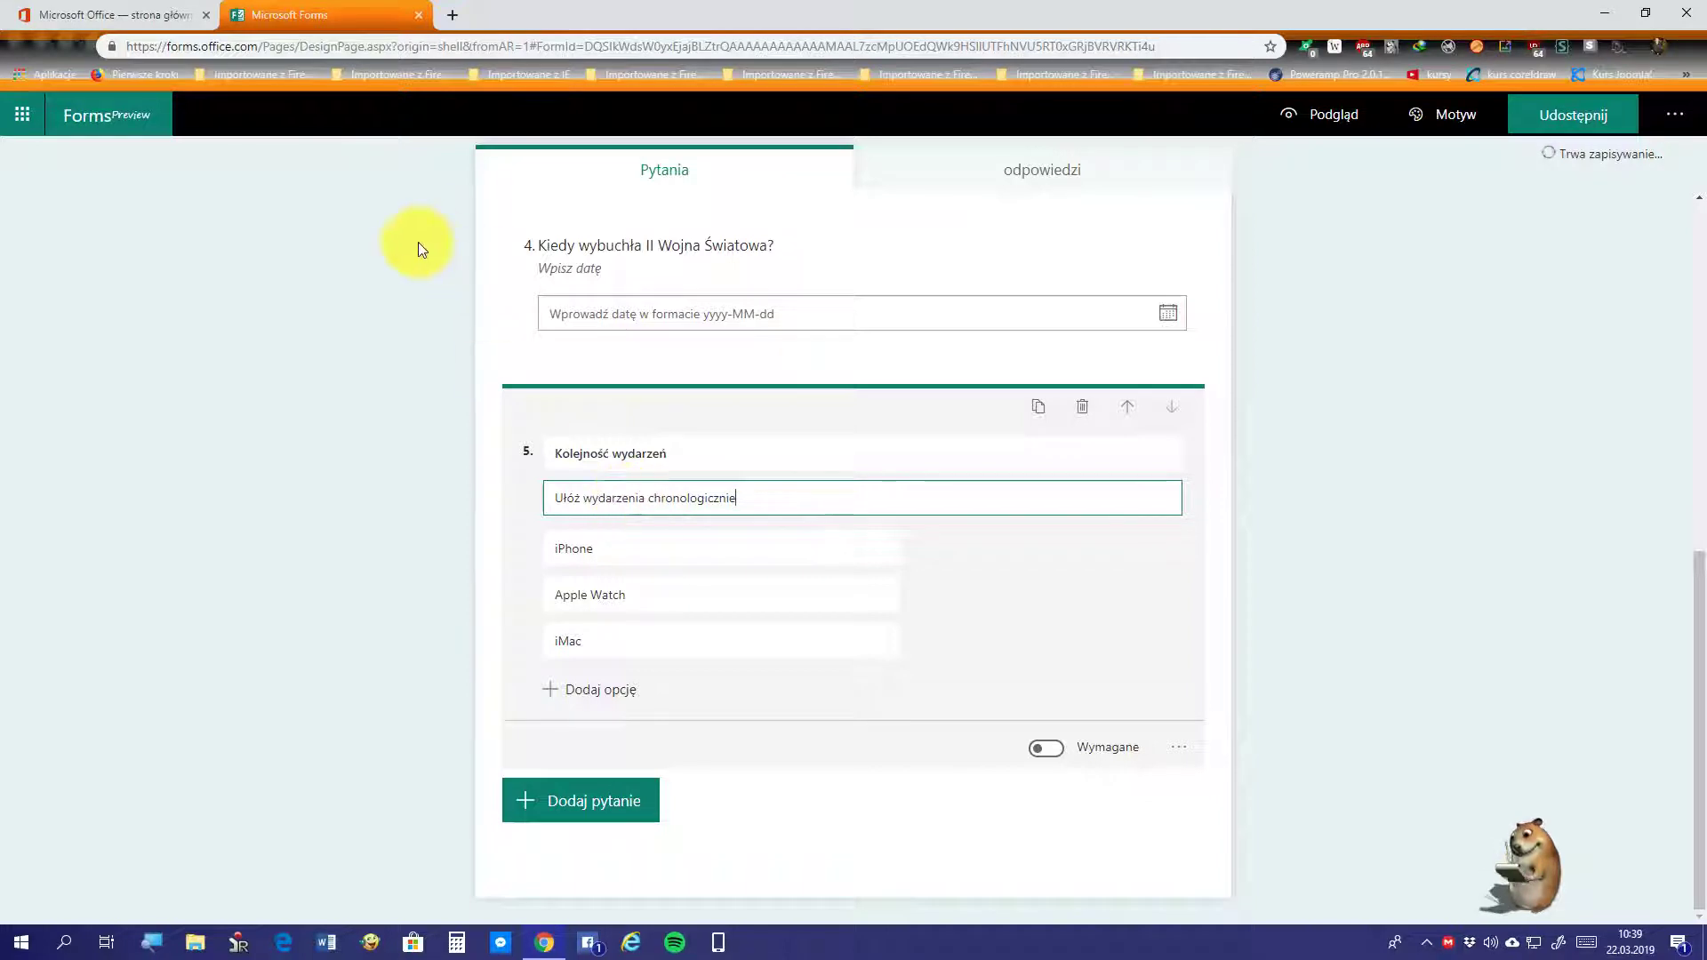
Step: Rename the first ranking option of question 5 as "I Wojna ŚWIATOWA"
drag(627, 552, 521, 547)
text(I)
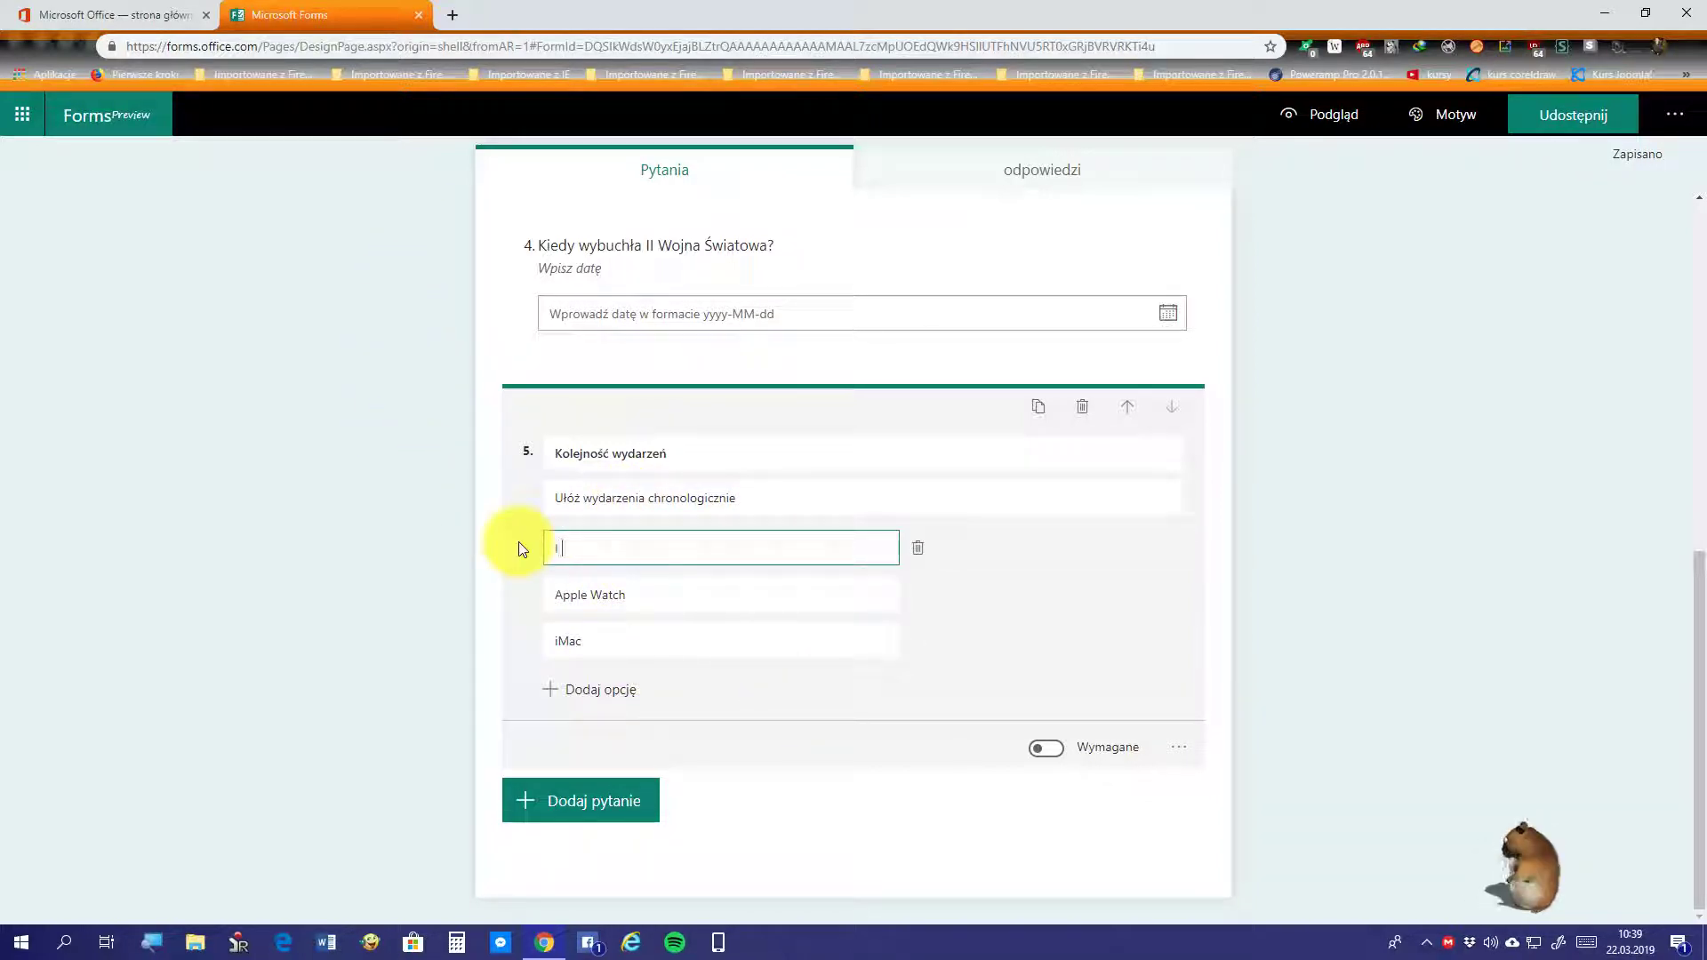
text( W)
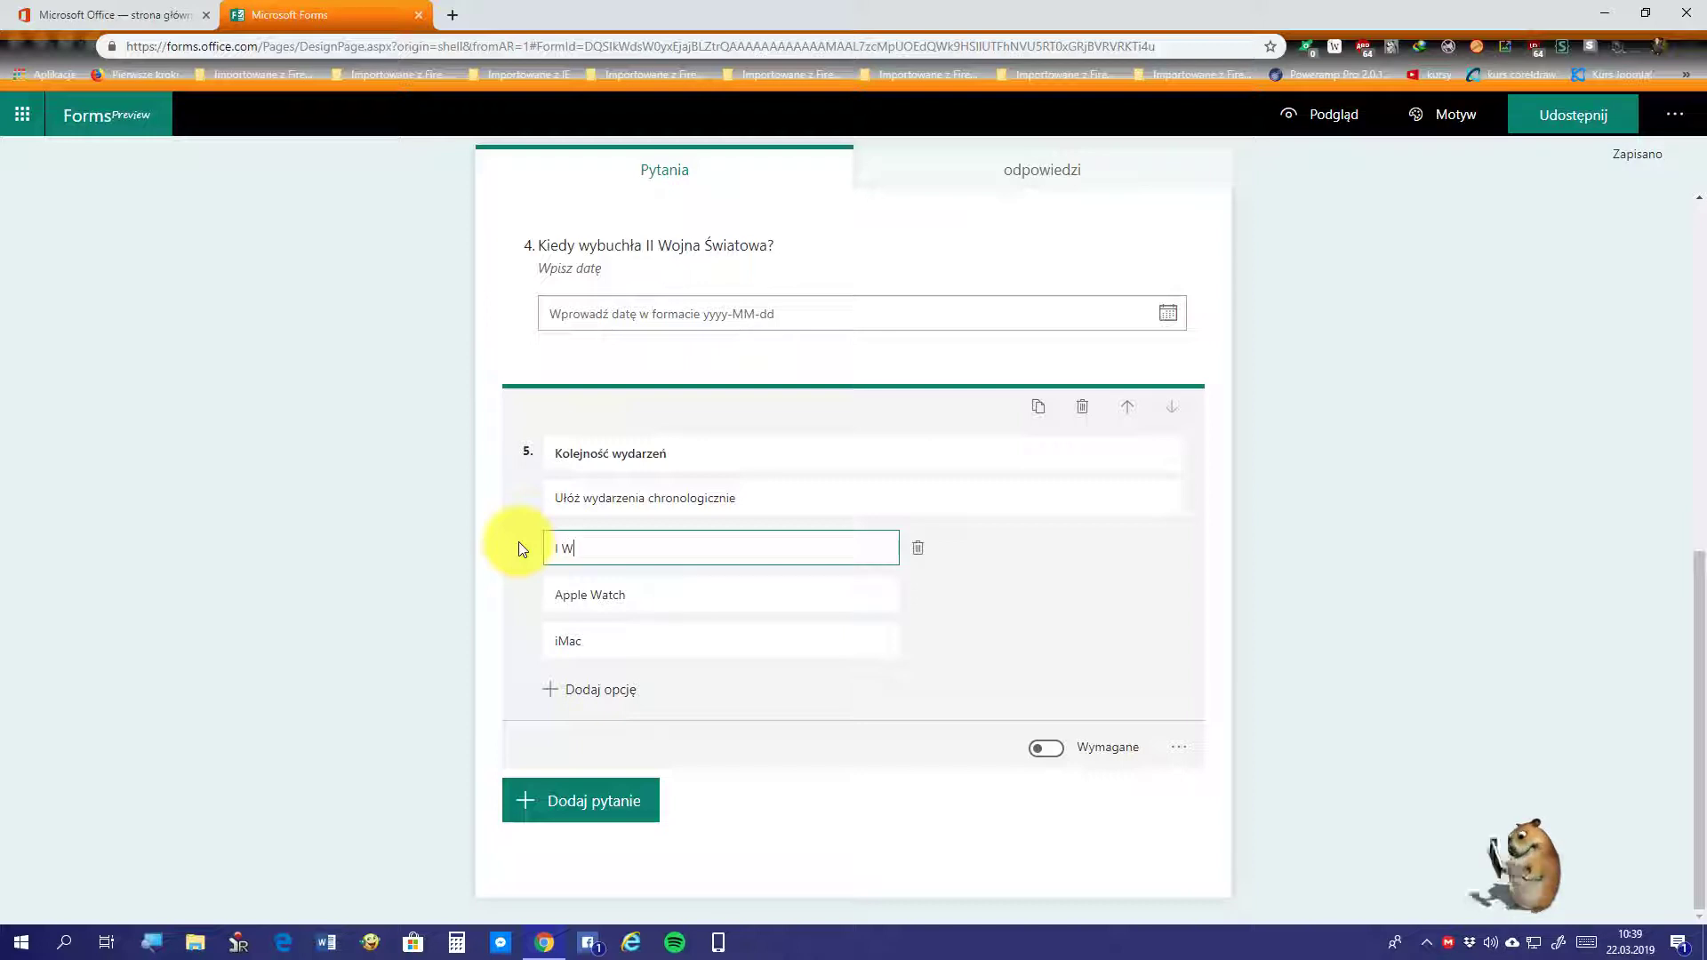
text(ojna)
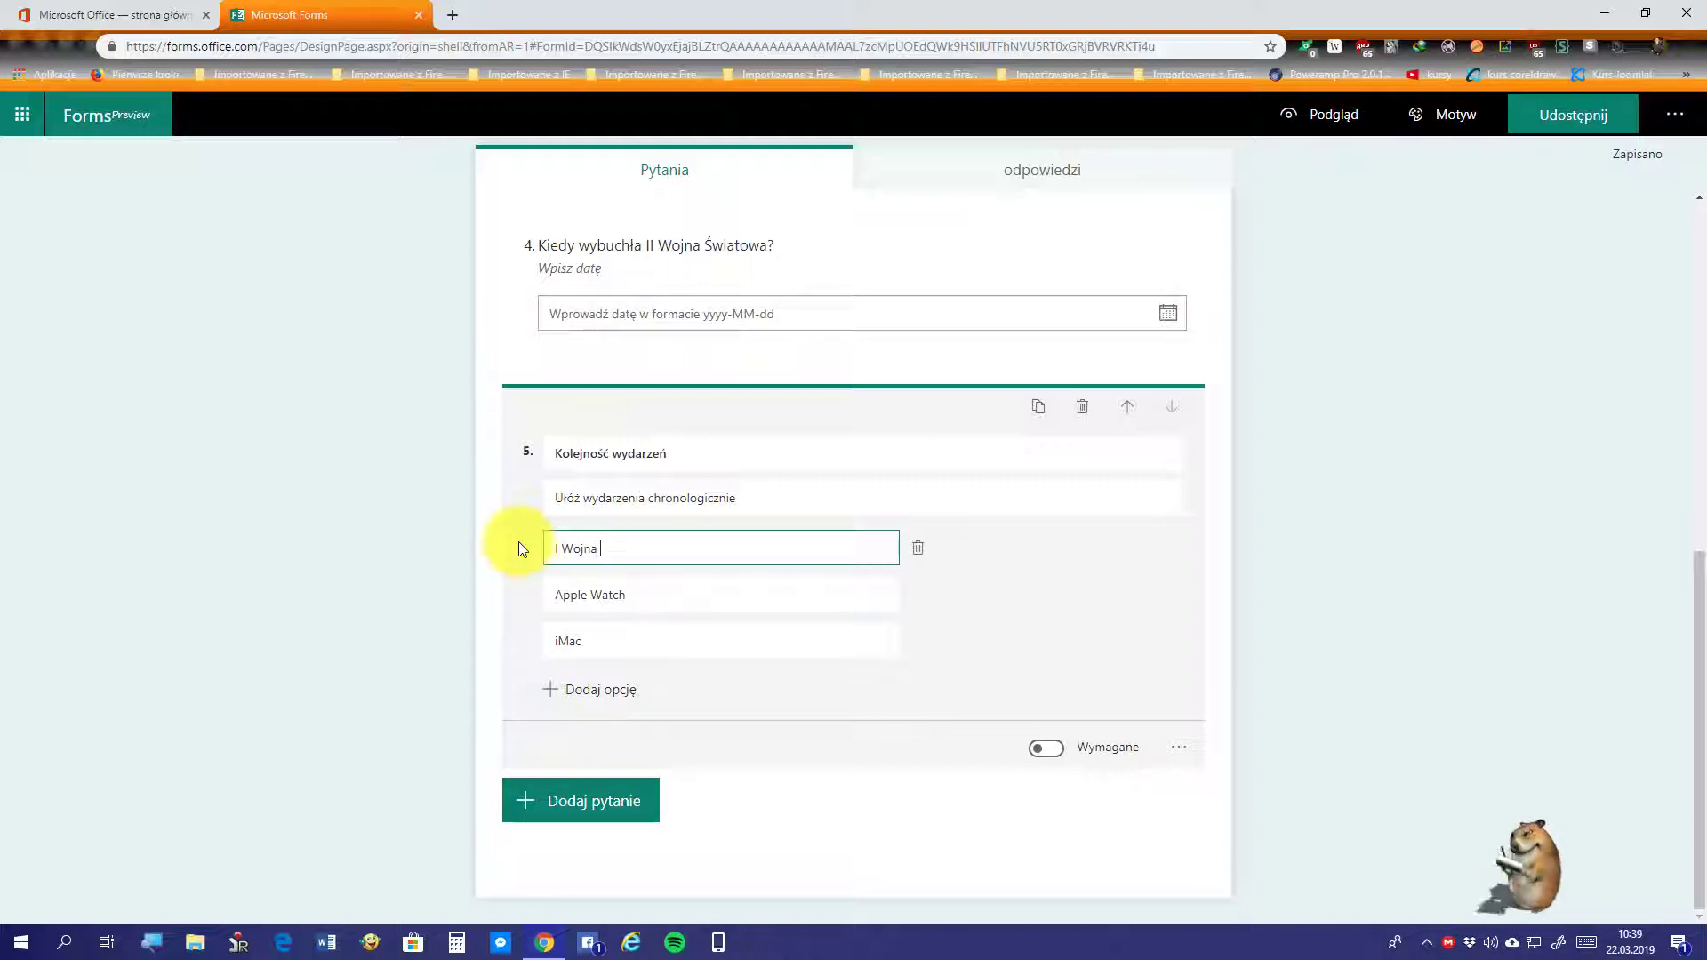
key(Tab)
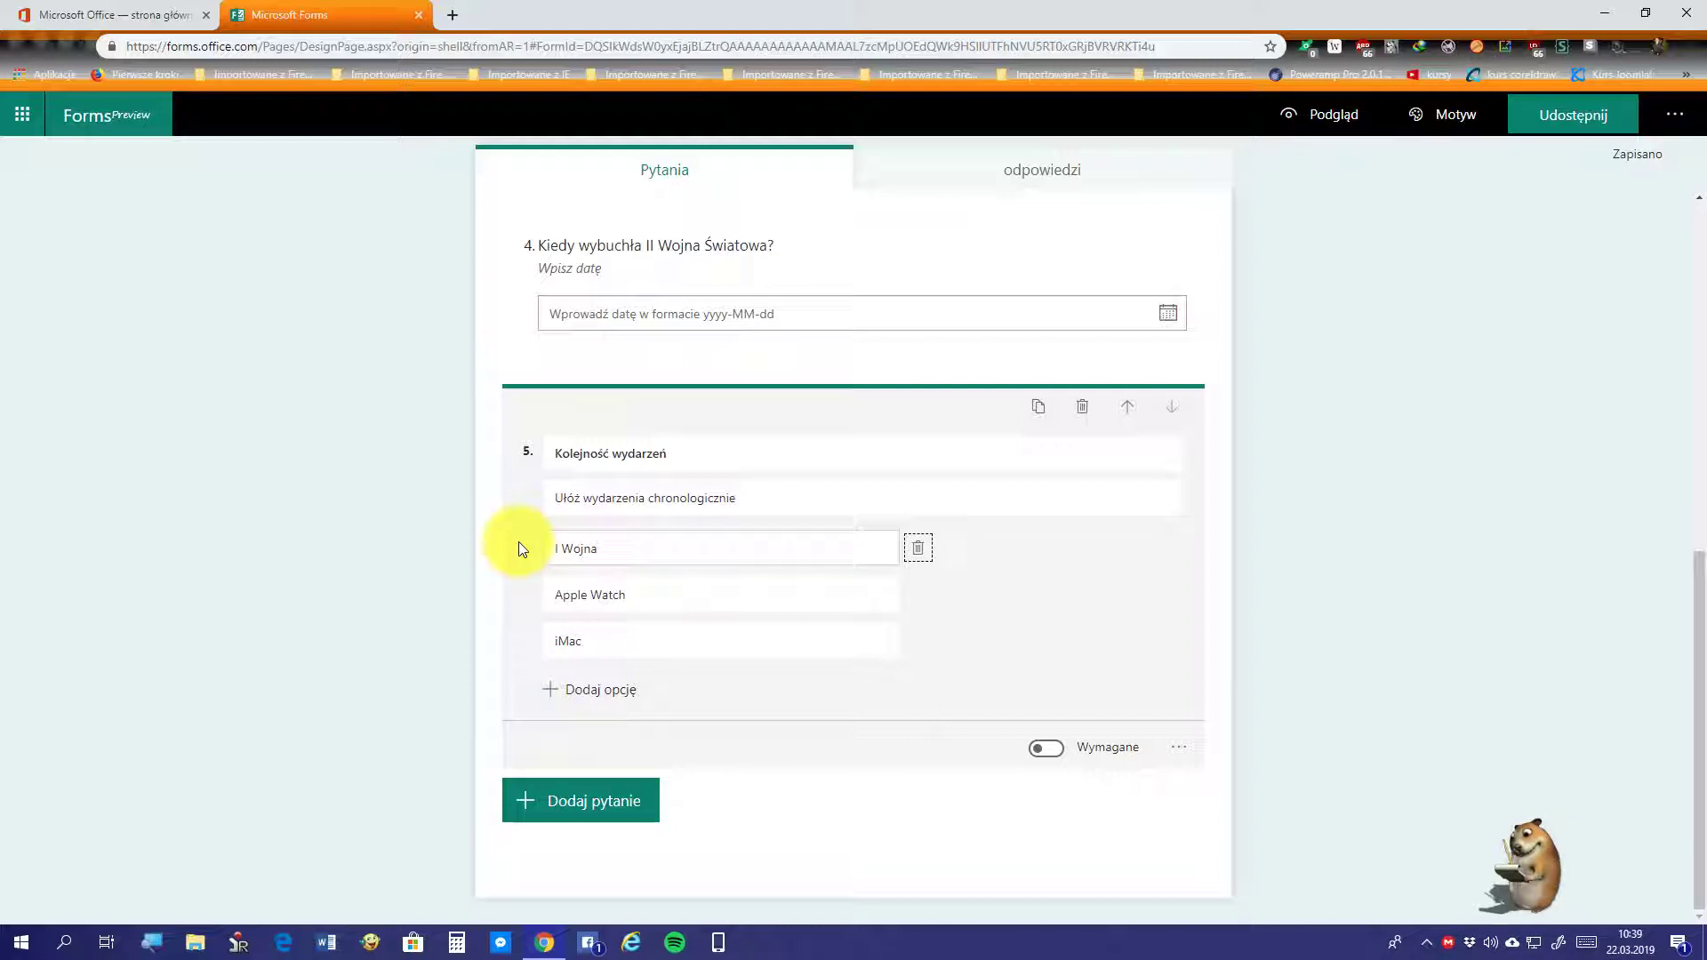
click(636, 590)
click(662, 593)
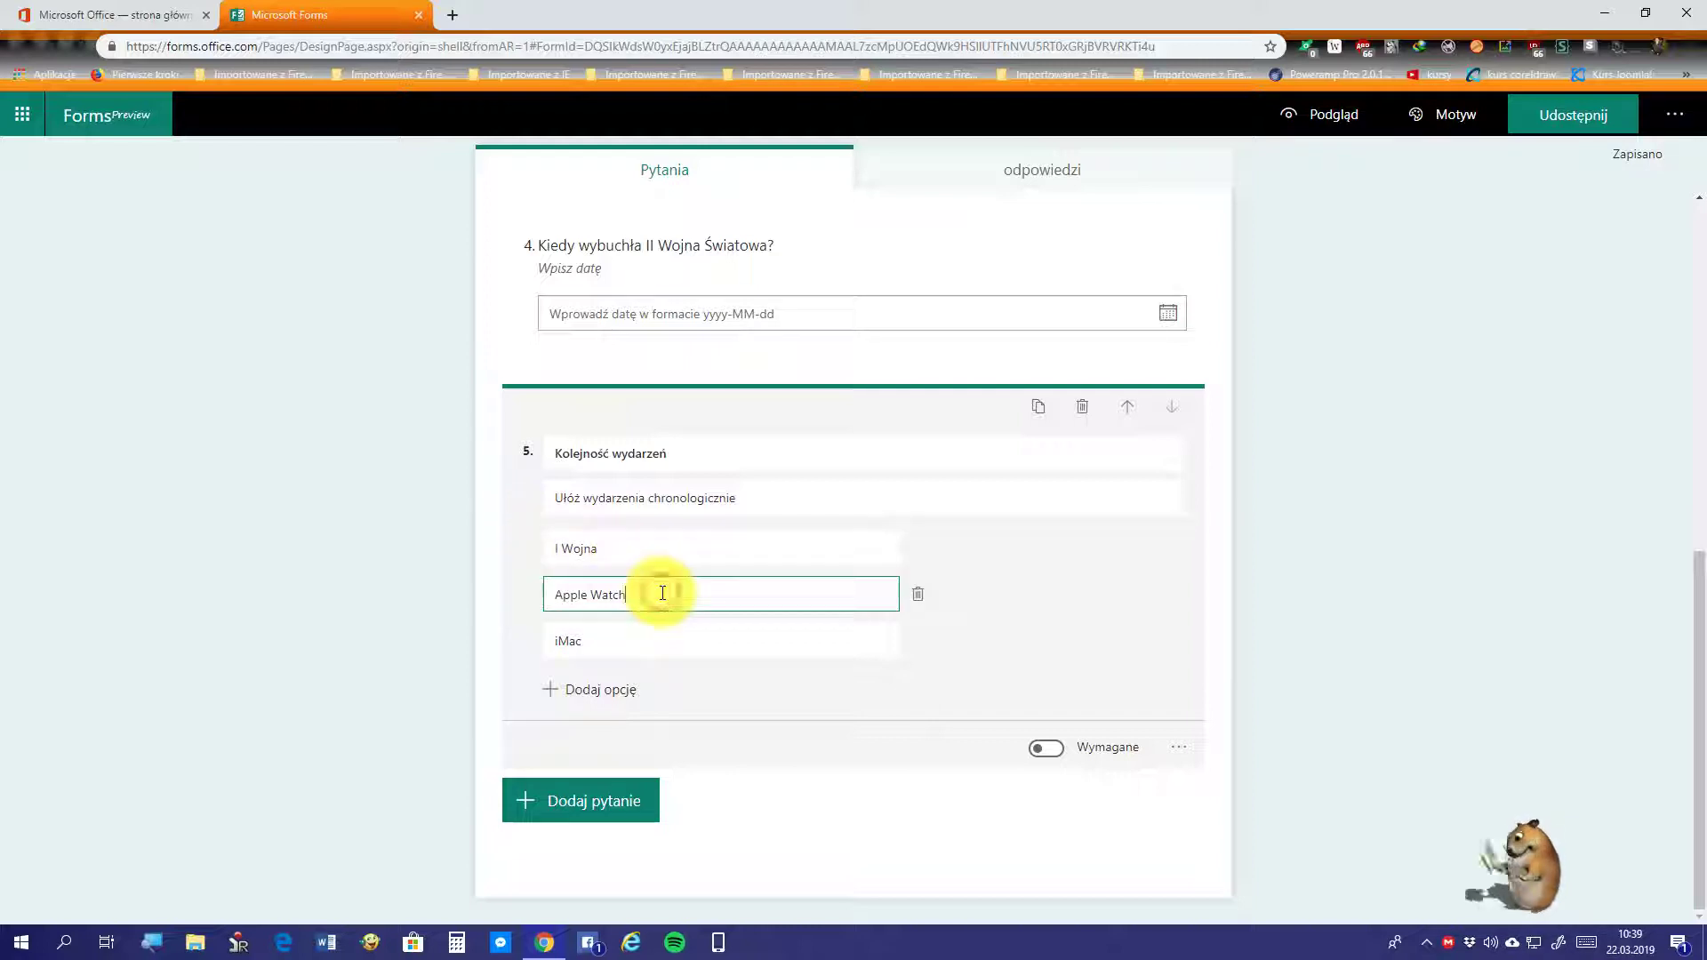
click(640, 556)
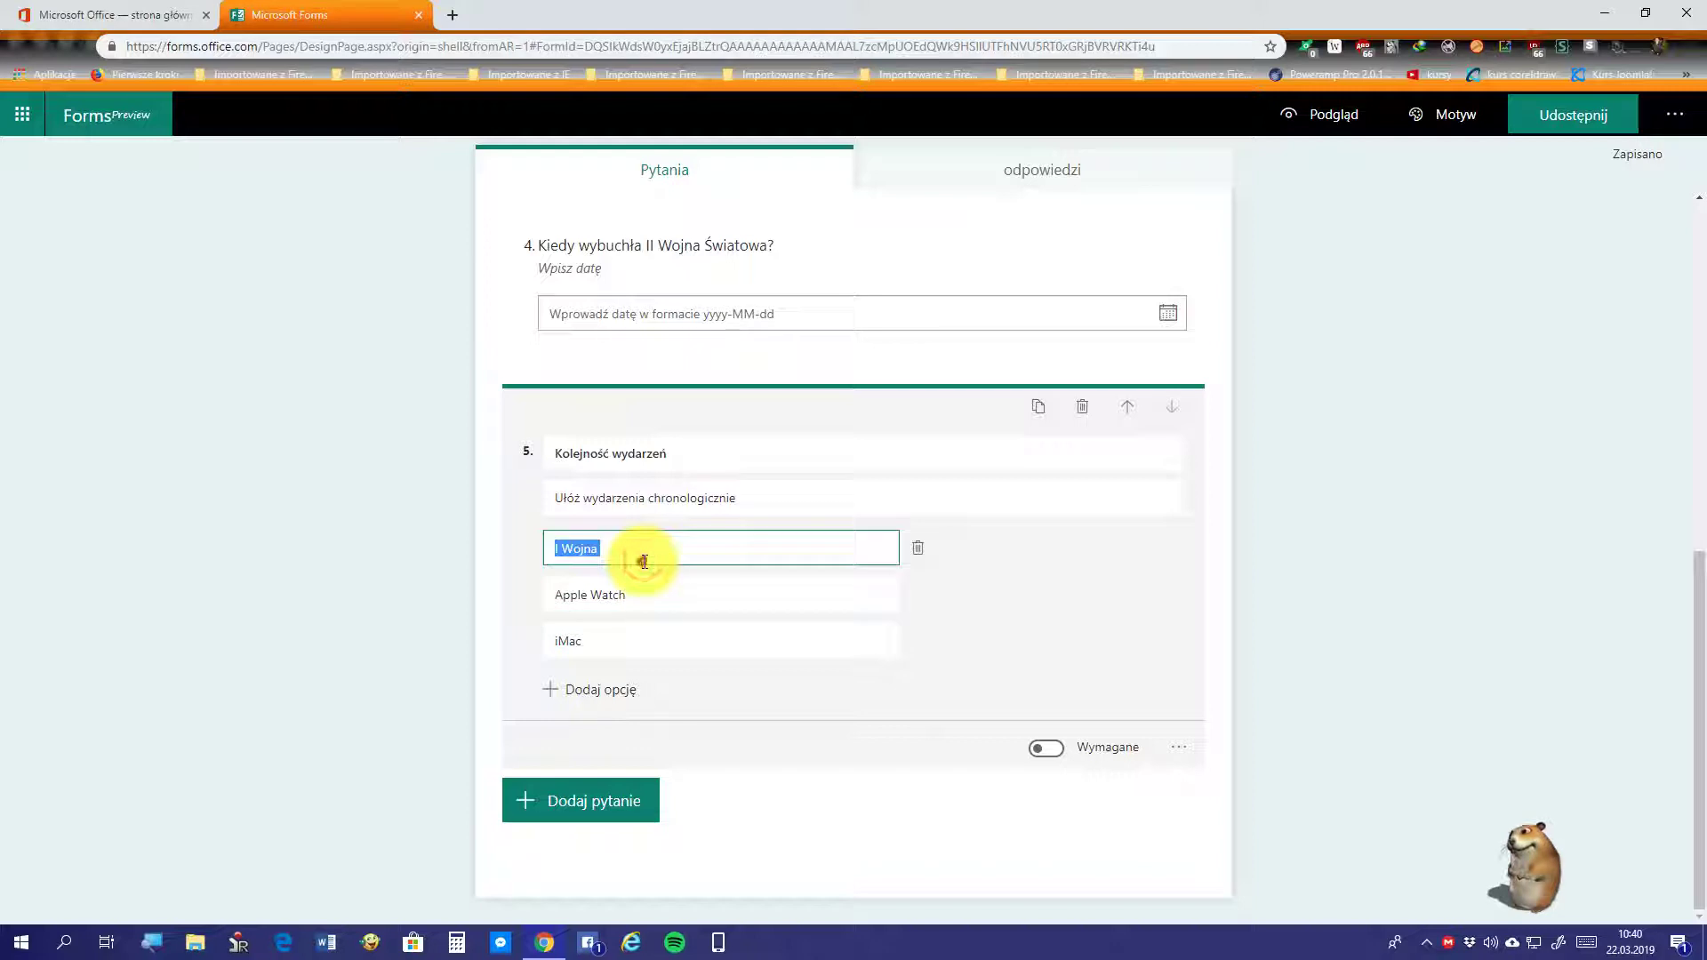
click(623, 545)
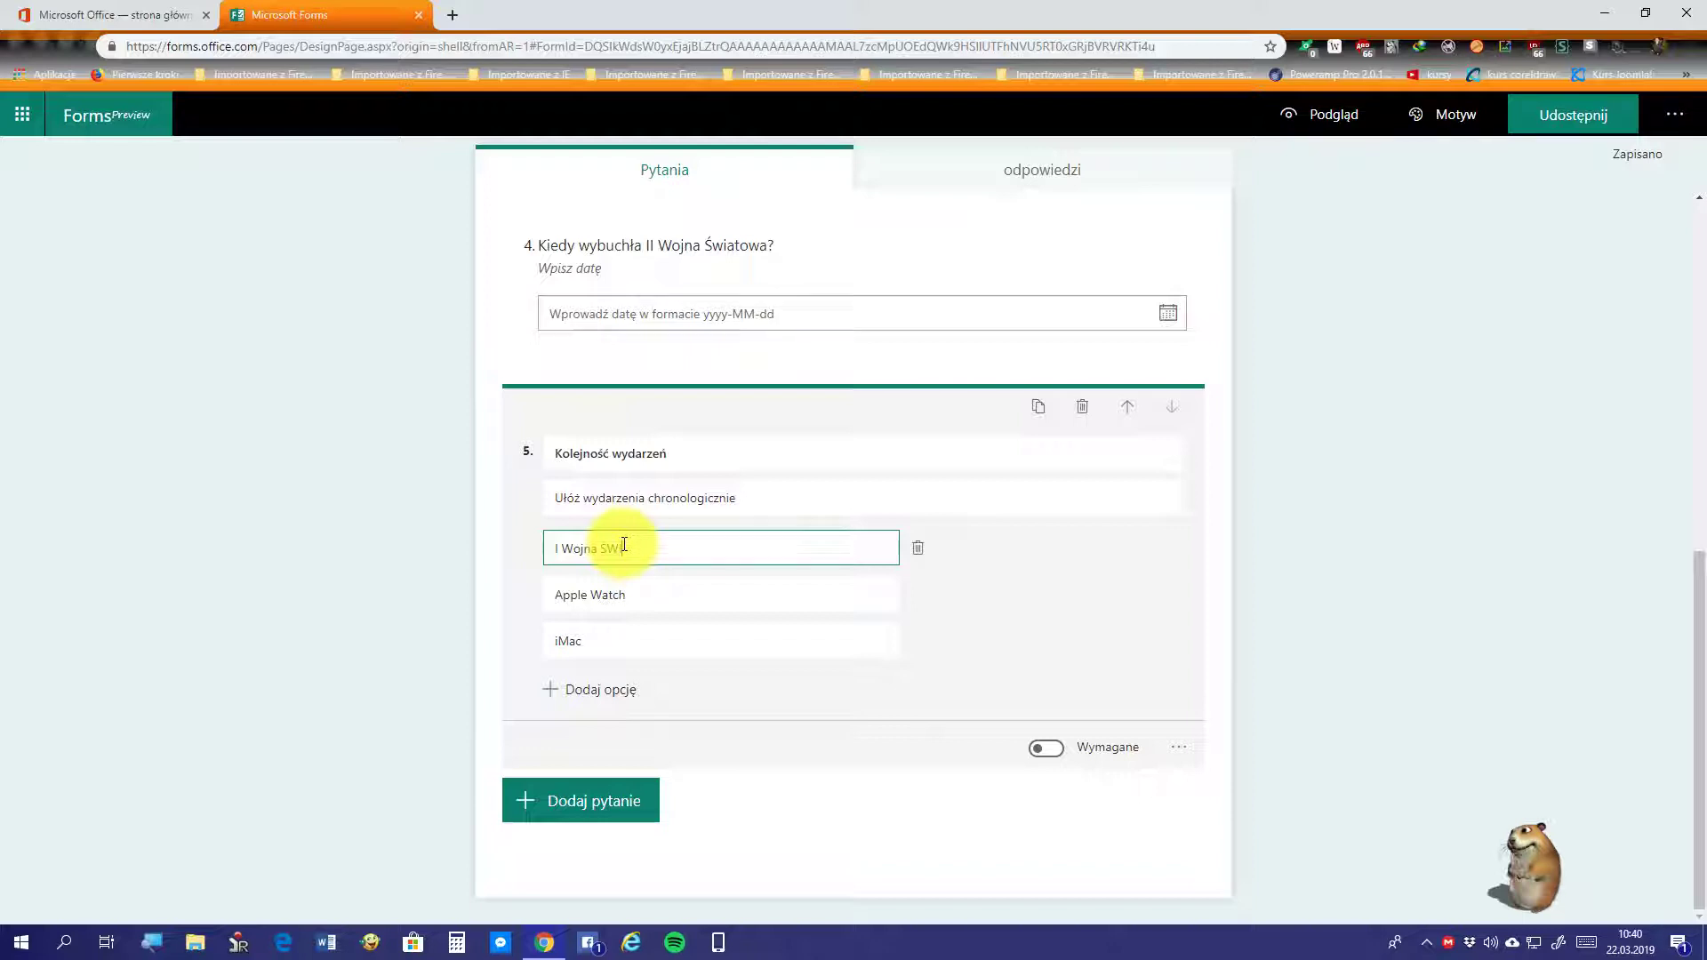
text(SWIATOWA)
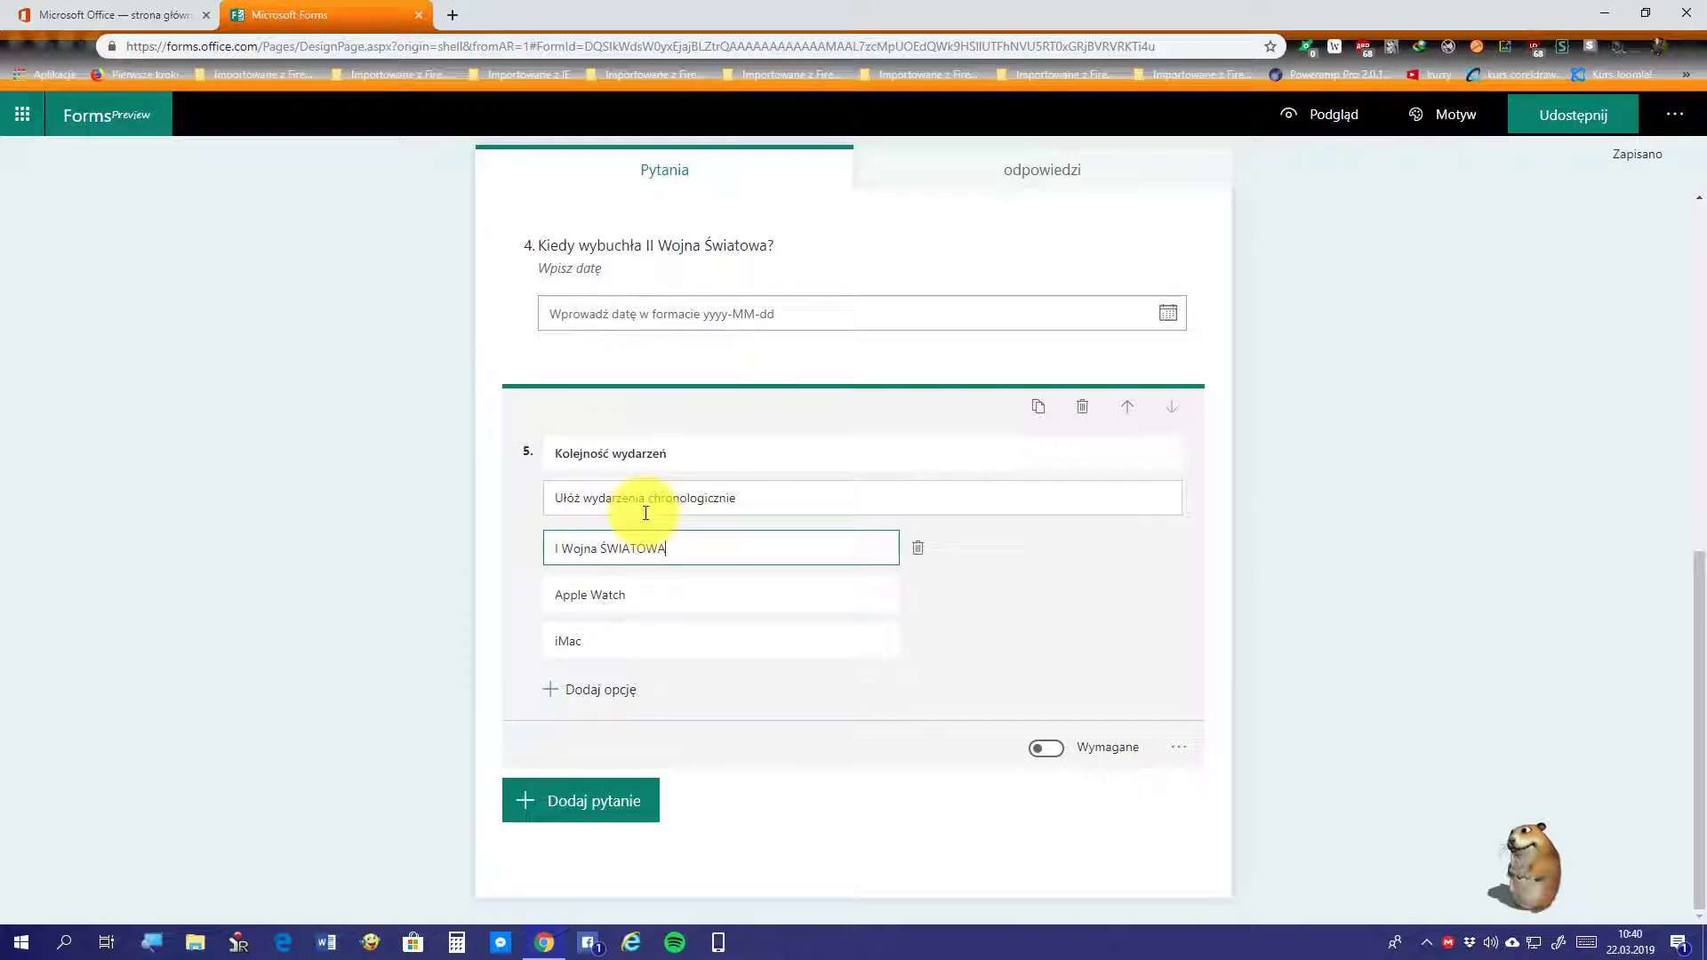
Step: Rename the second ranking option of question 5 as "II Wojna Światowa"
click(615, 601)
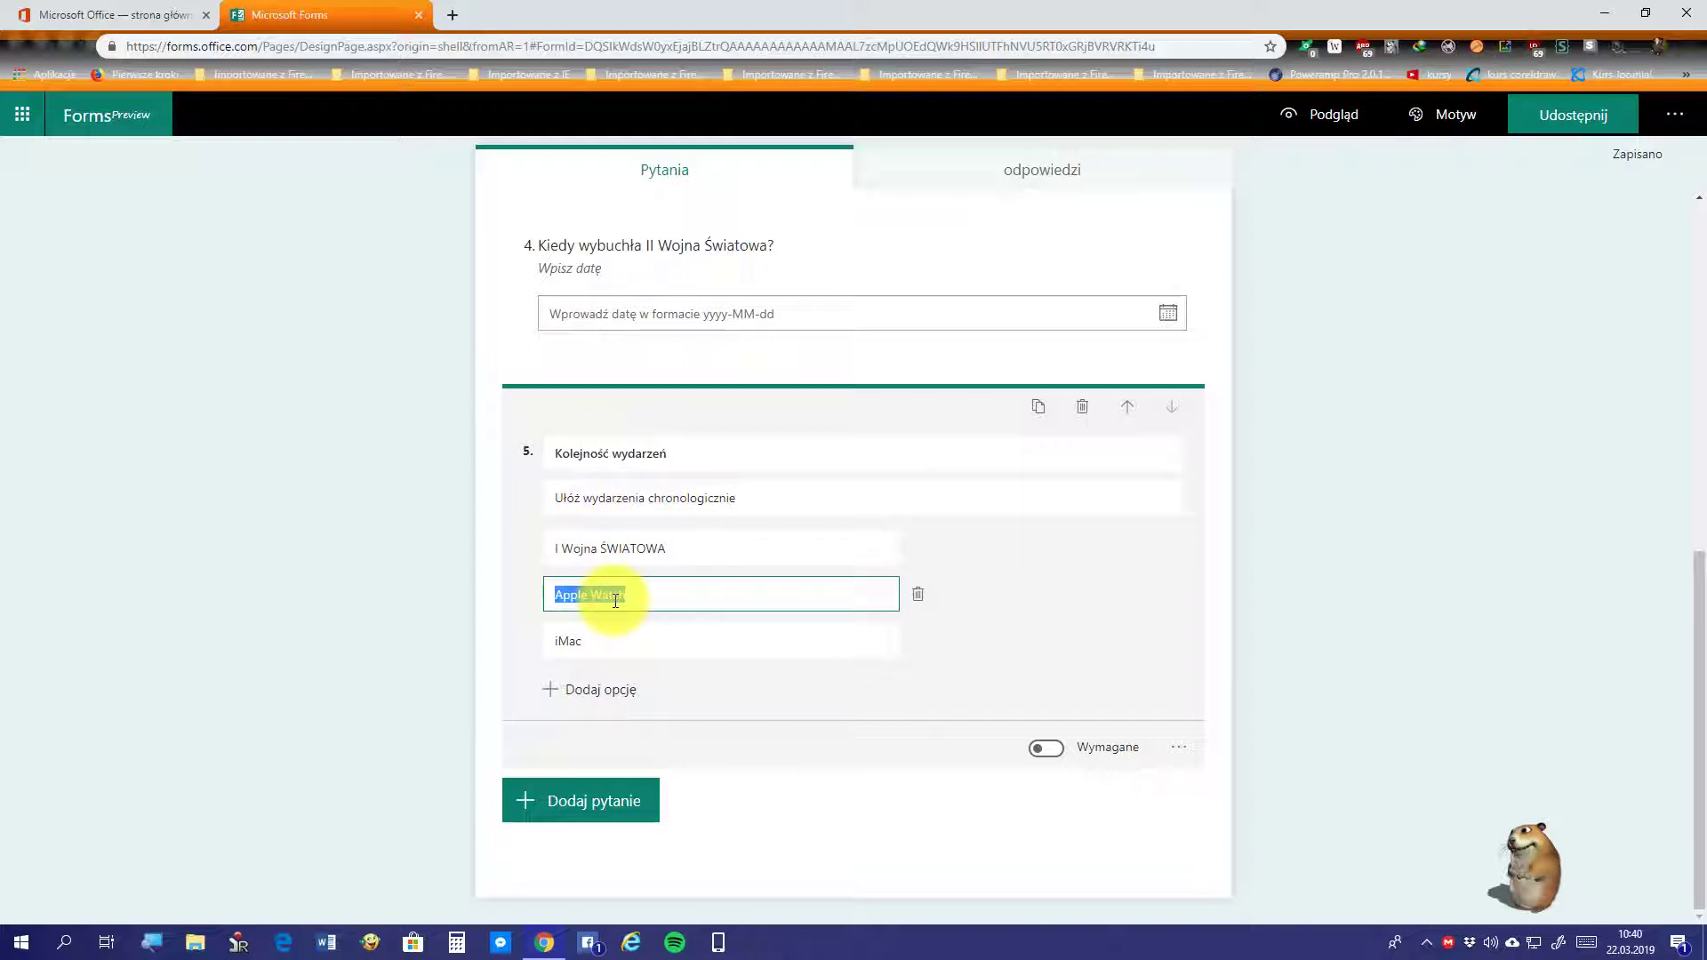
text(II Wojna)
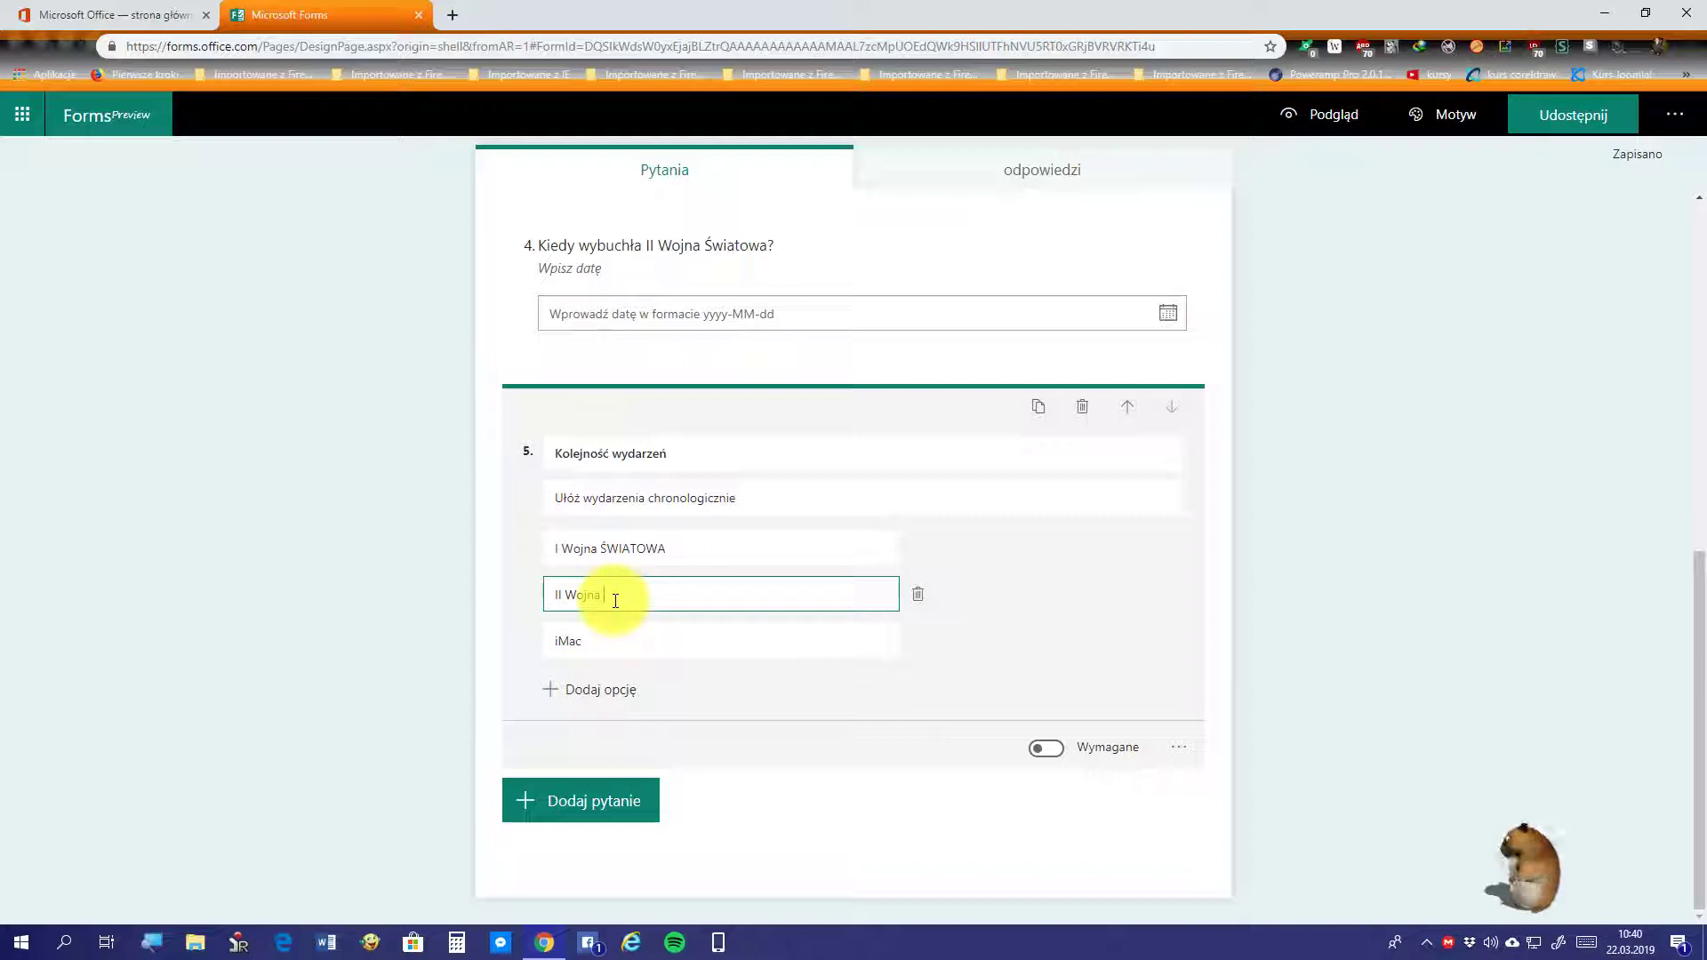
text( Ś)
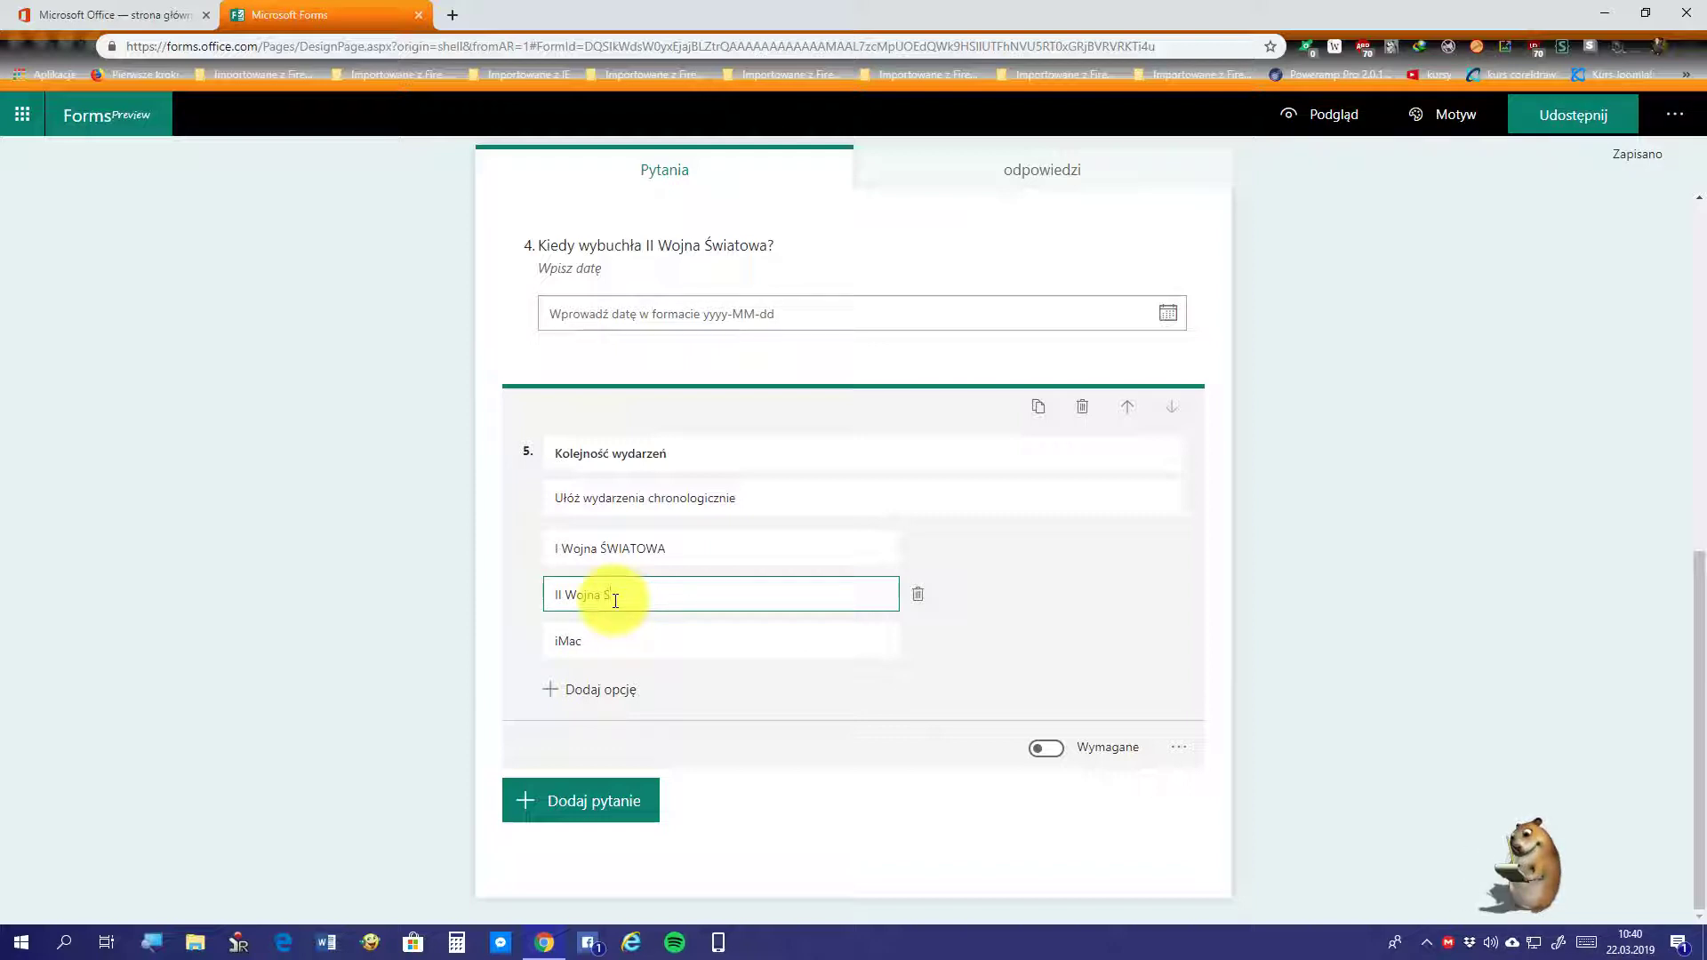
text(wiatowa)
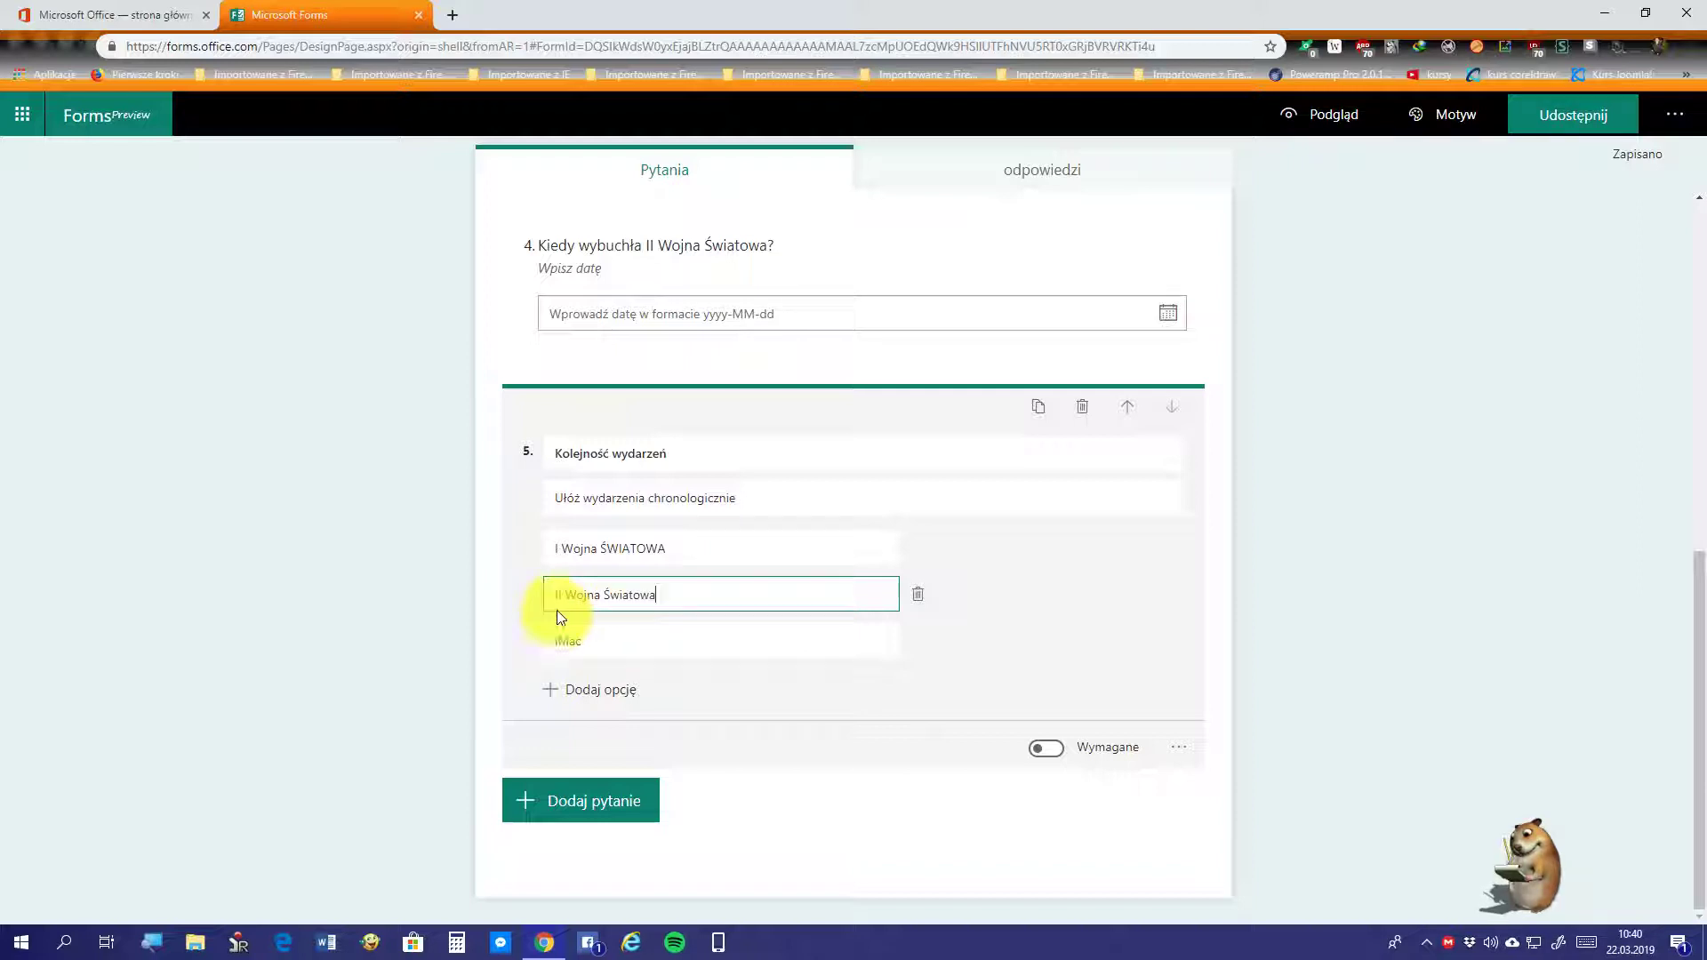
Step: Rename the third ranking option of question 5 as "Zakon krzyżacki"
double_click(613, 637)
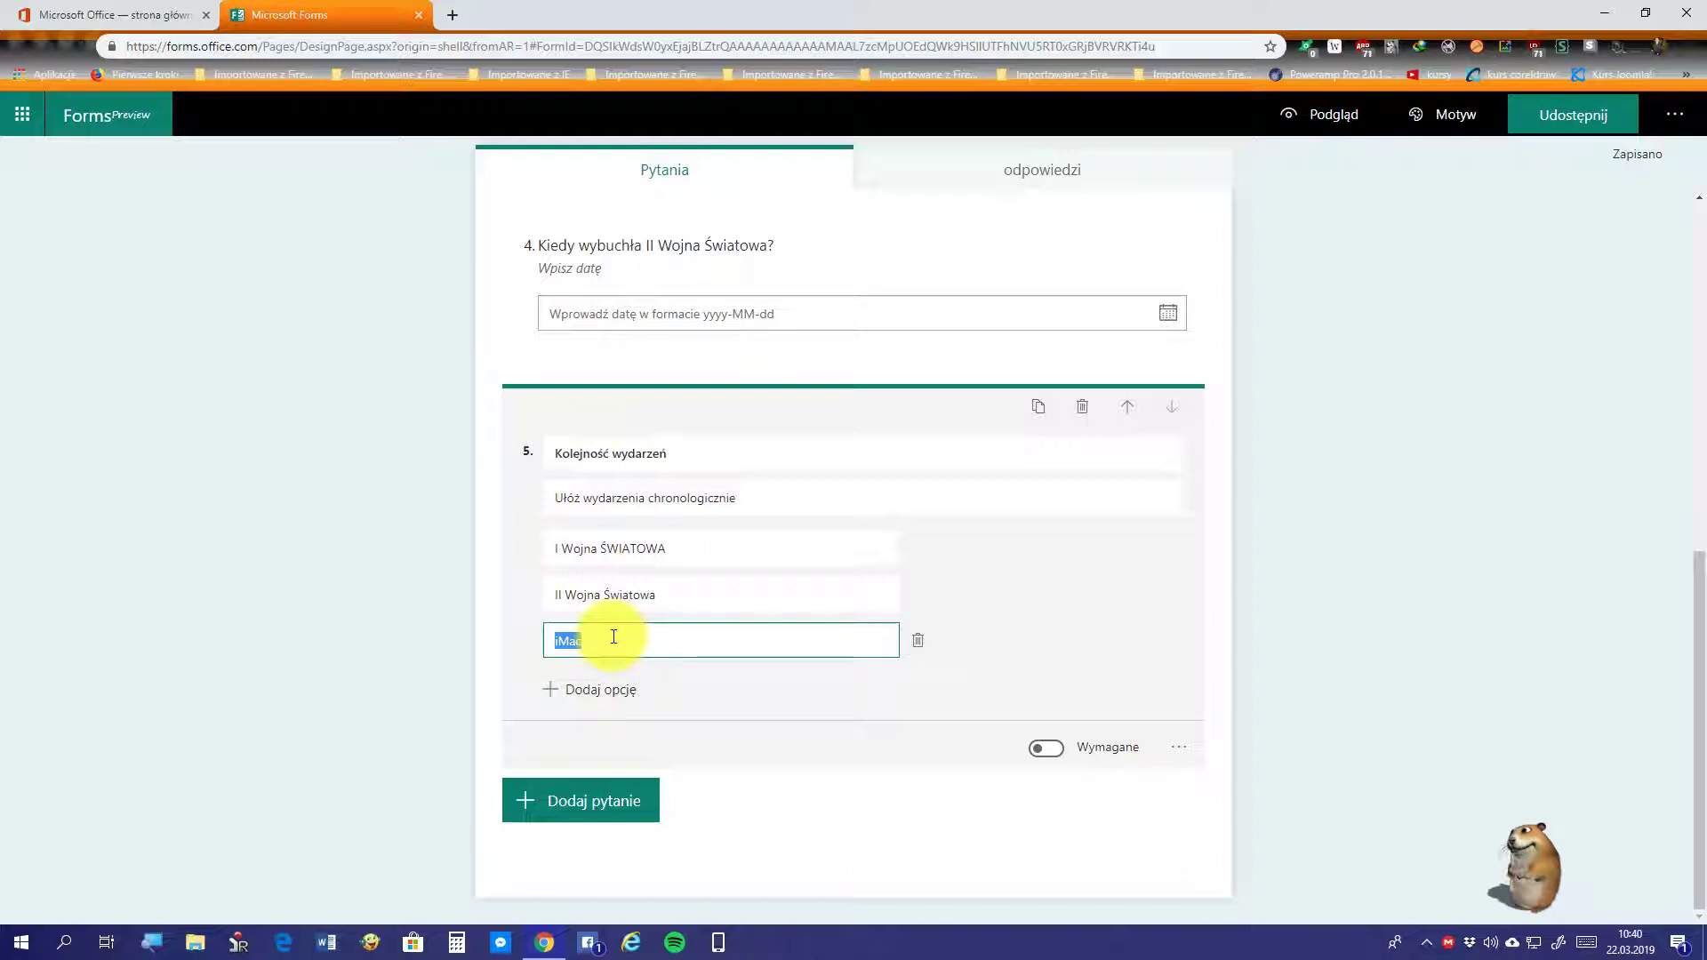
text(Zakon k)
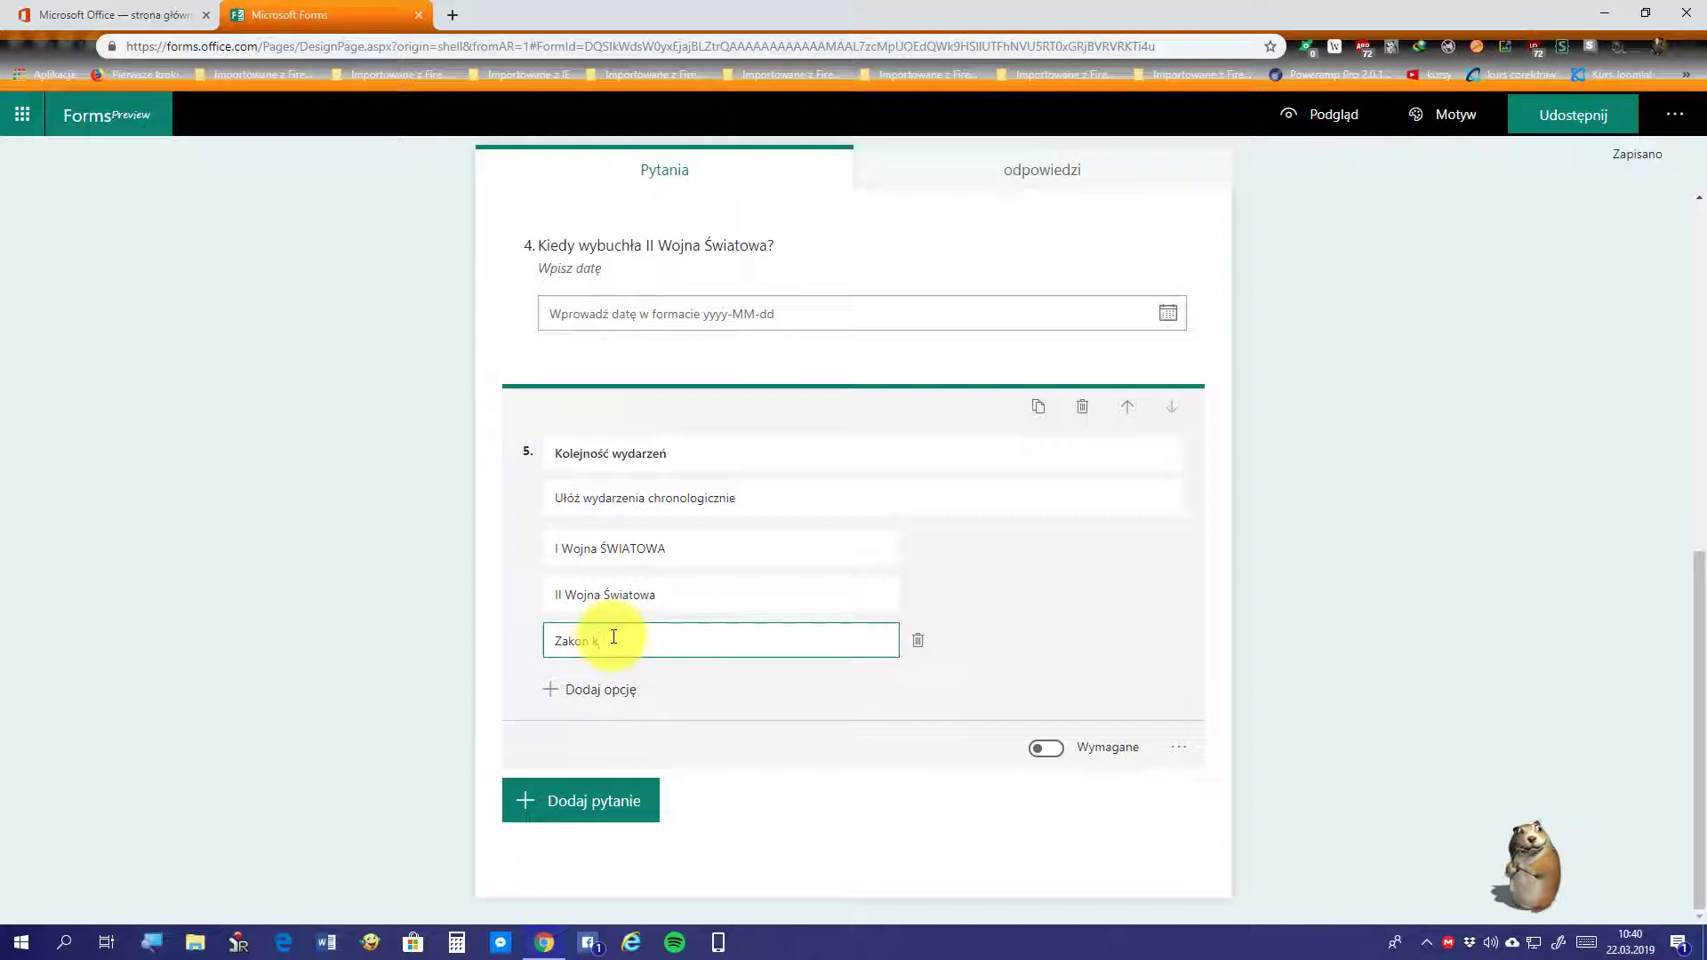
text(rzyża)
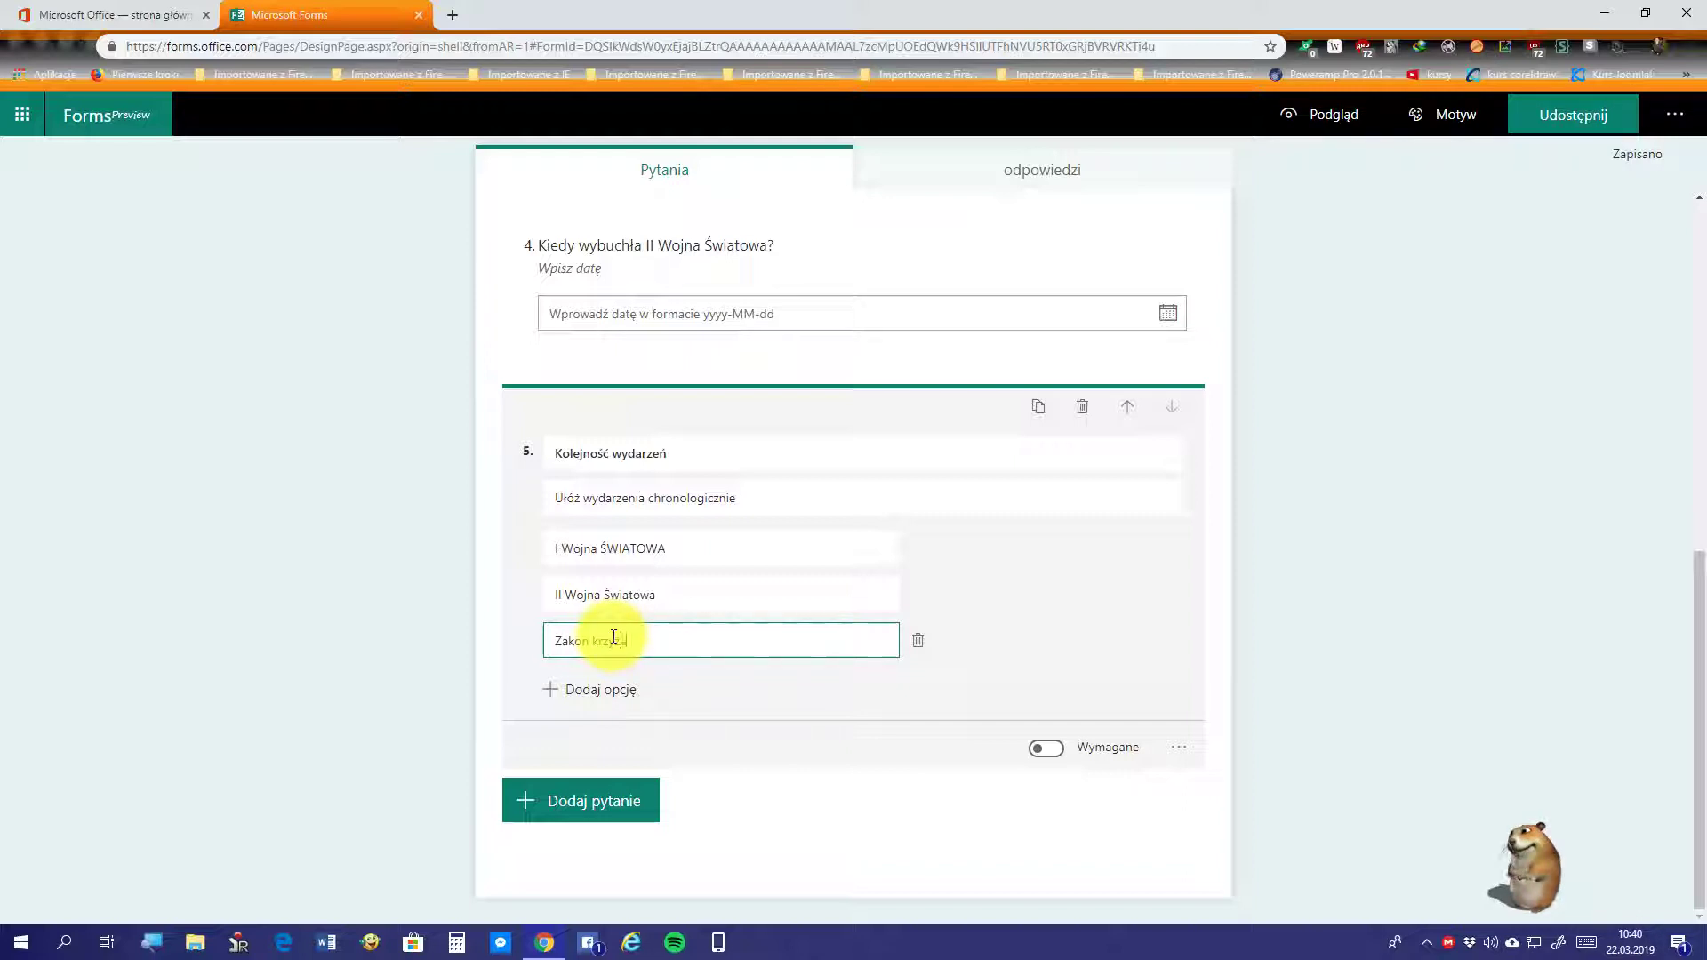
text(cki)
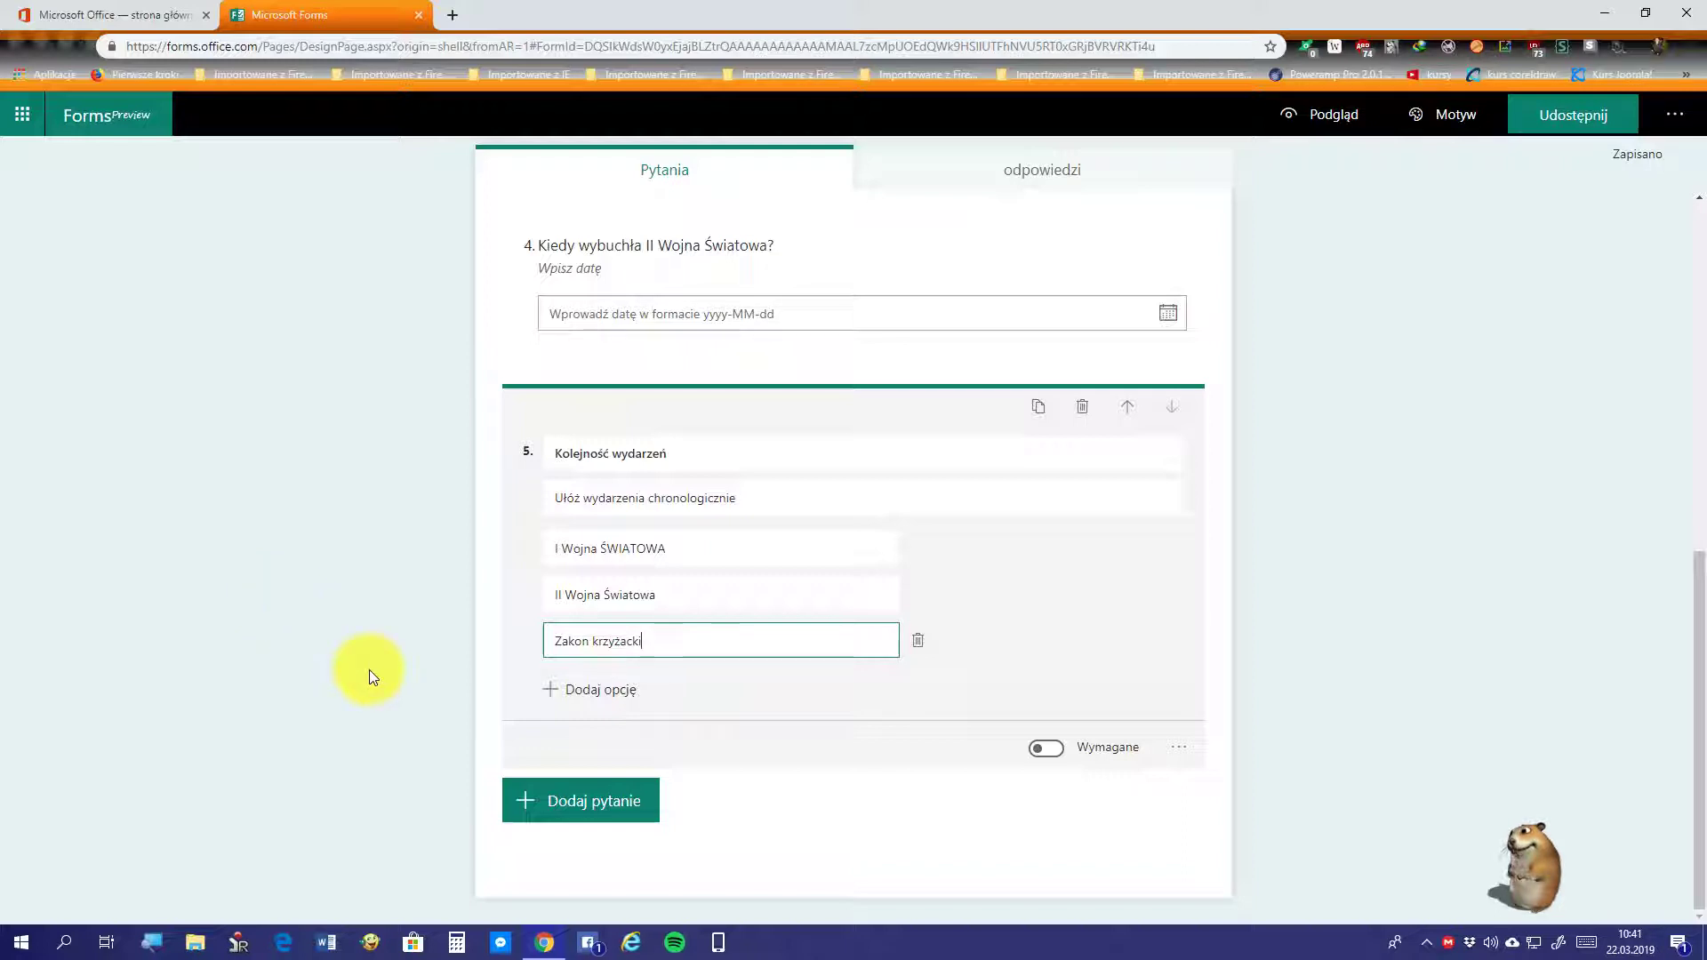
scroll(424, 723, up, 2)
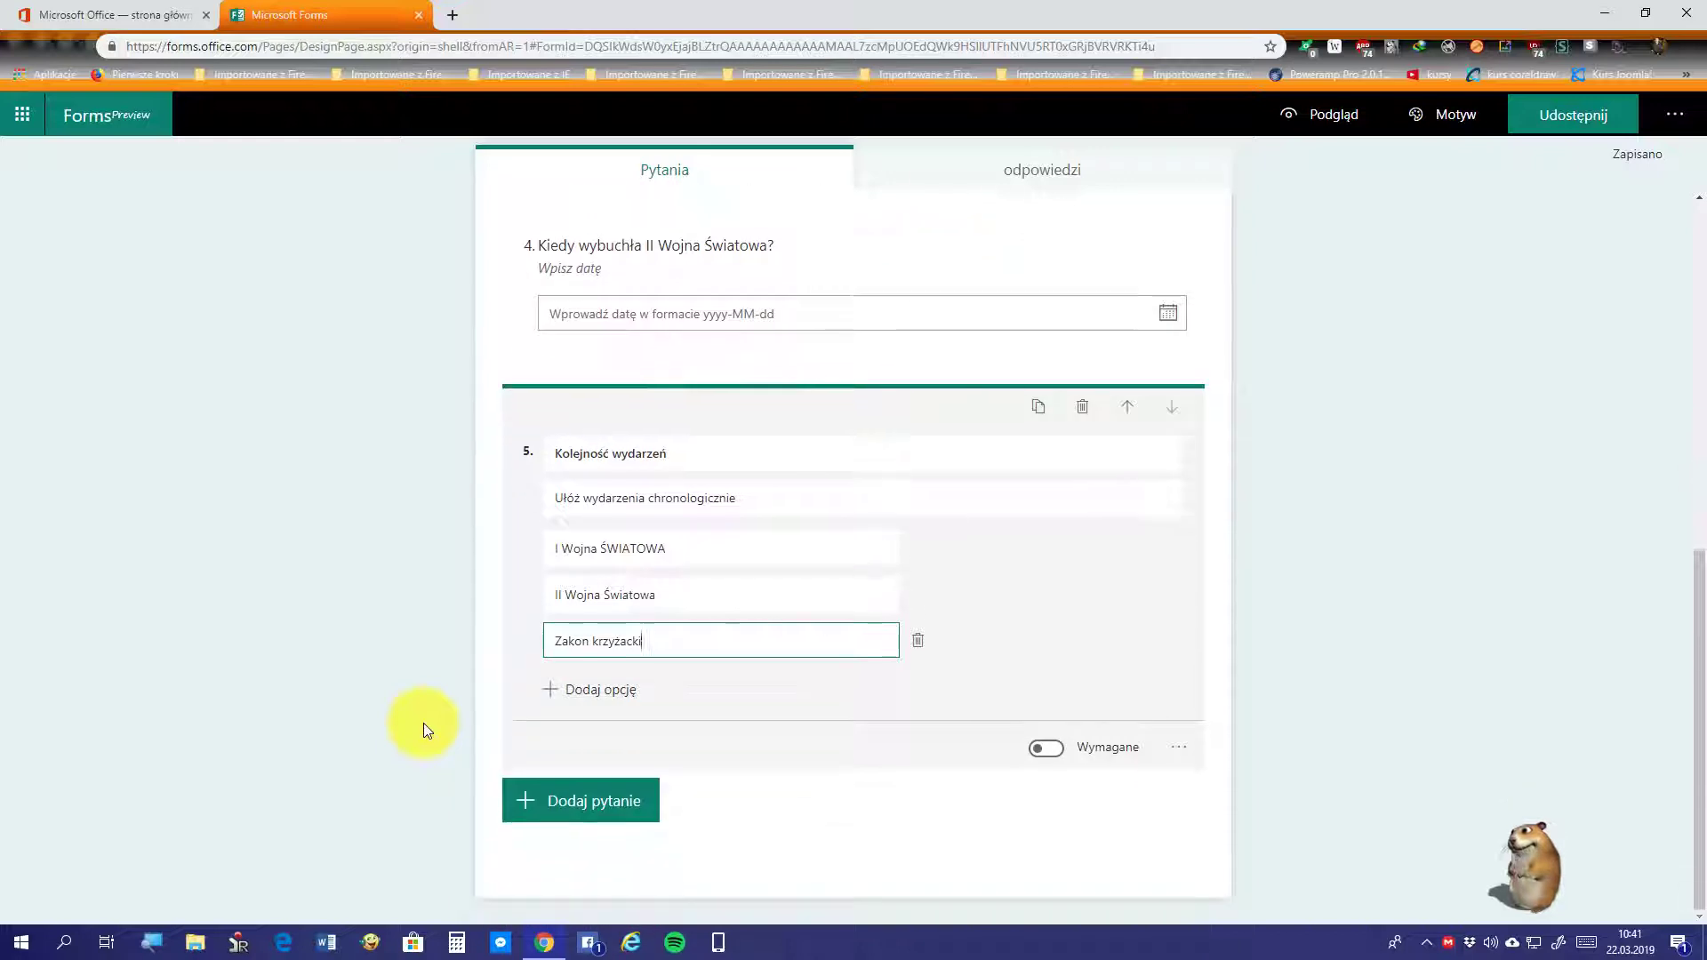
scroll(423, 723, down, 1)
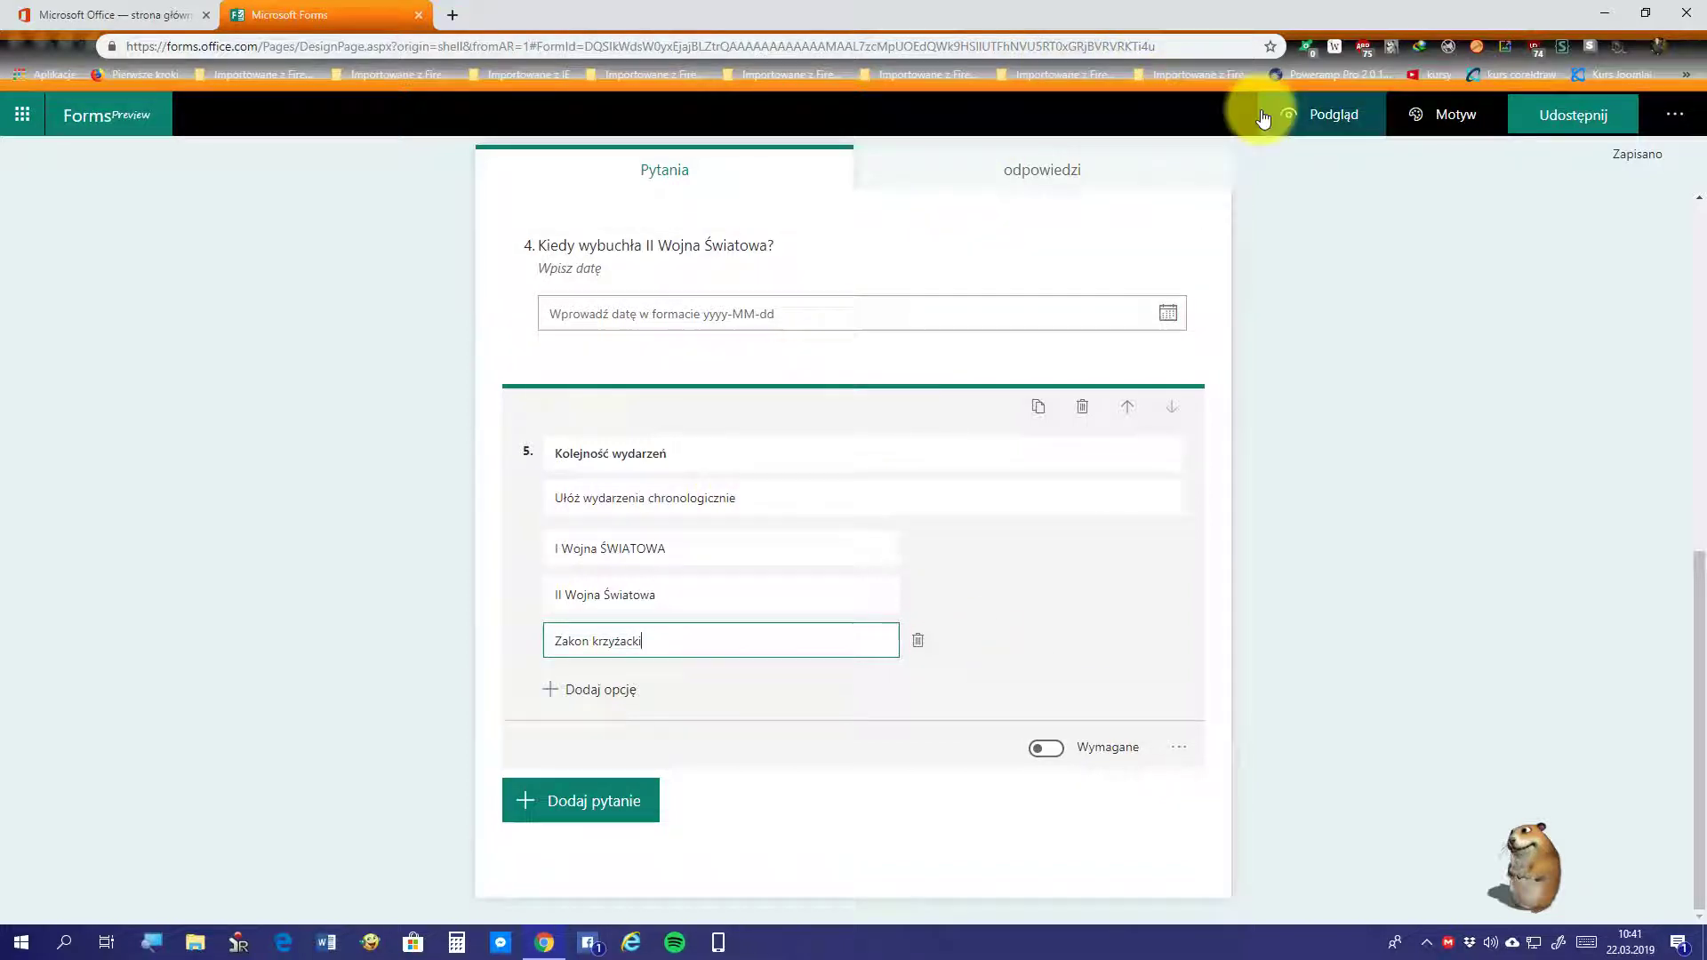
Step: Preview the form, try the ranking of "Zakon krzyżacki" in question 5, and return to editing
click(1320, 129)
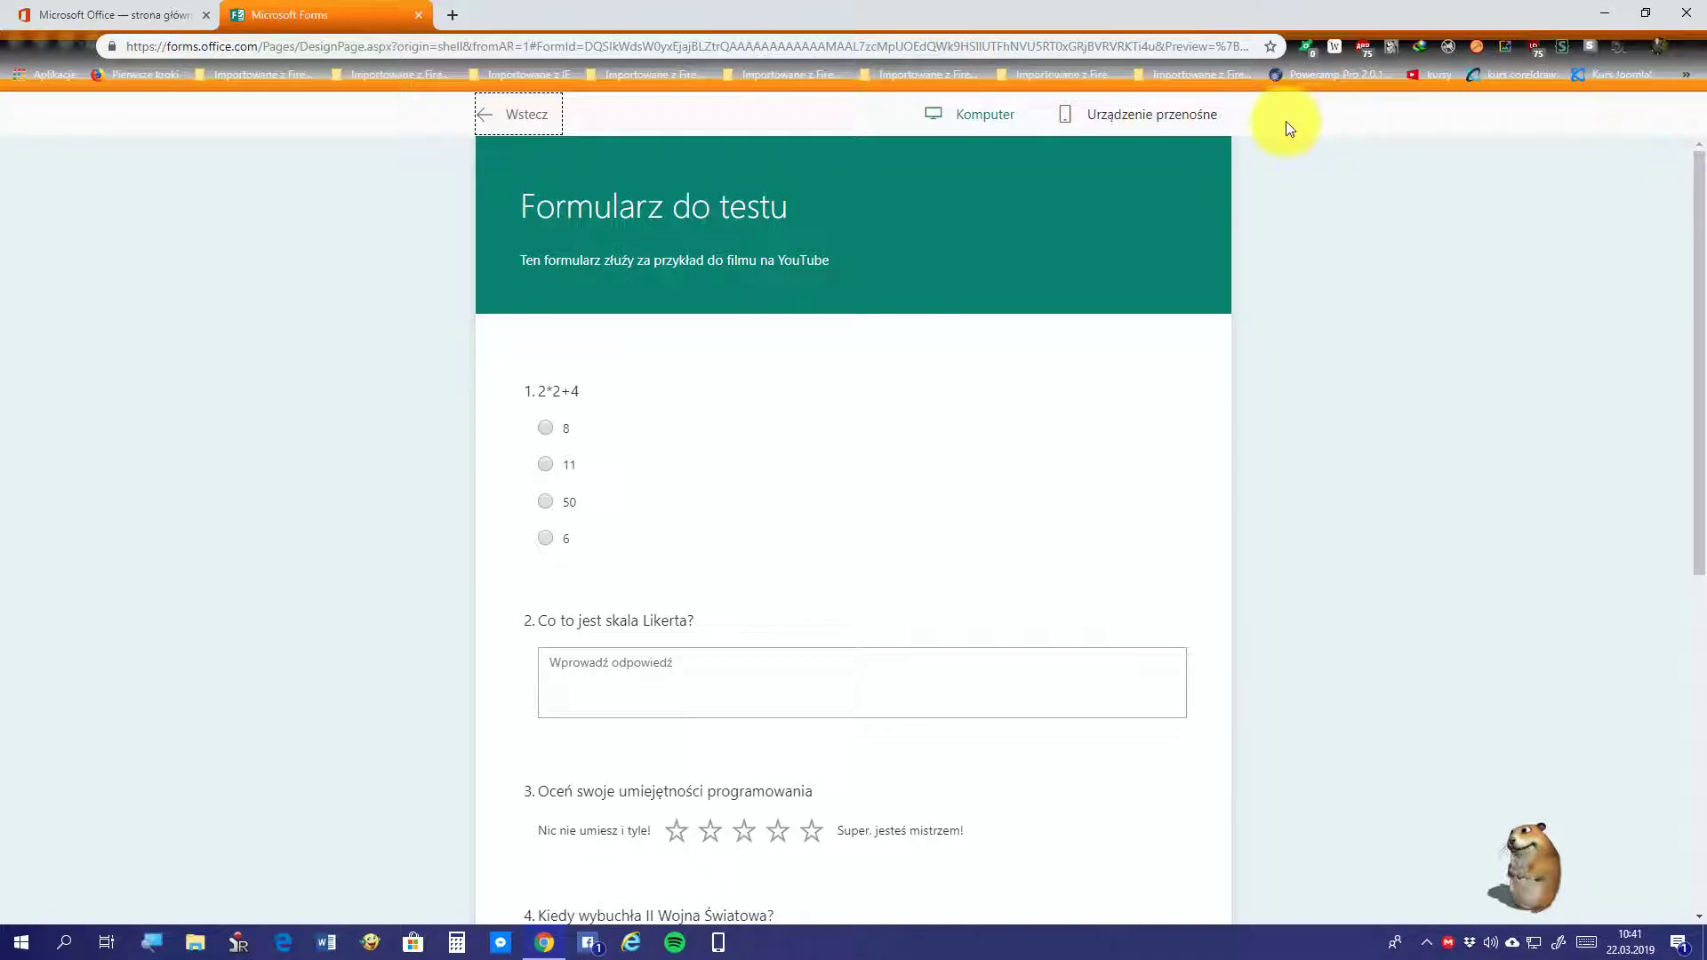
click(1425, 944)
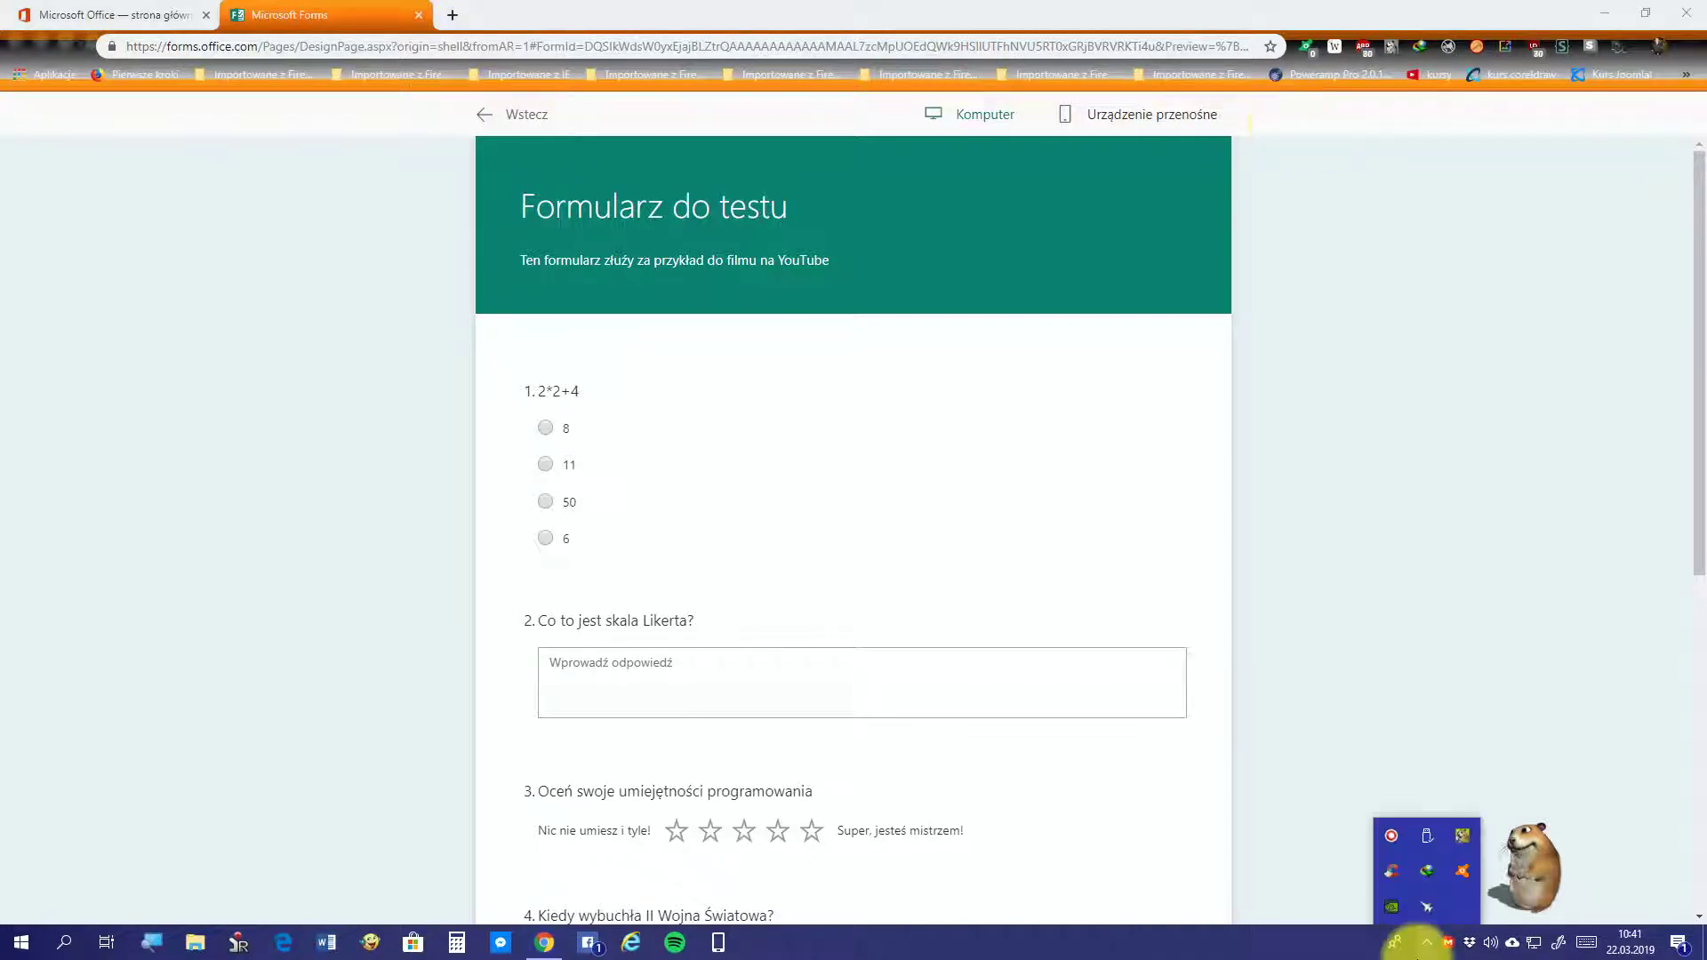
scroll(1307, 867, down, 7)
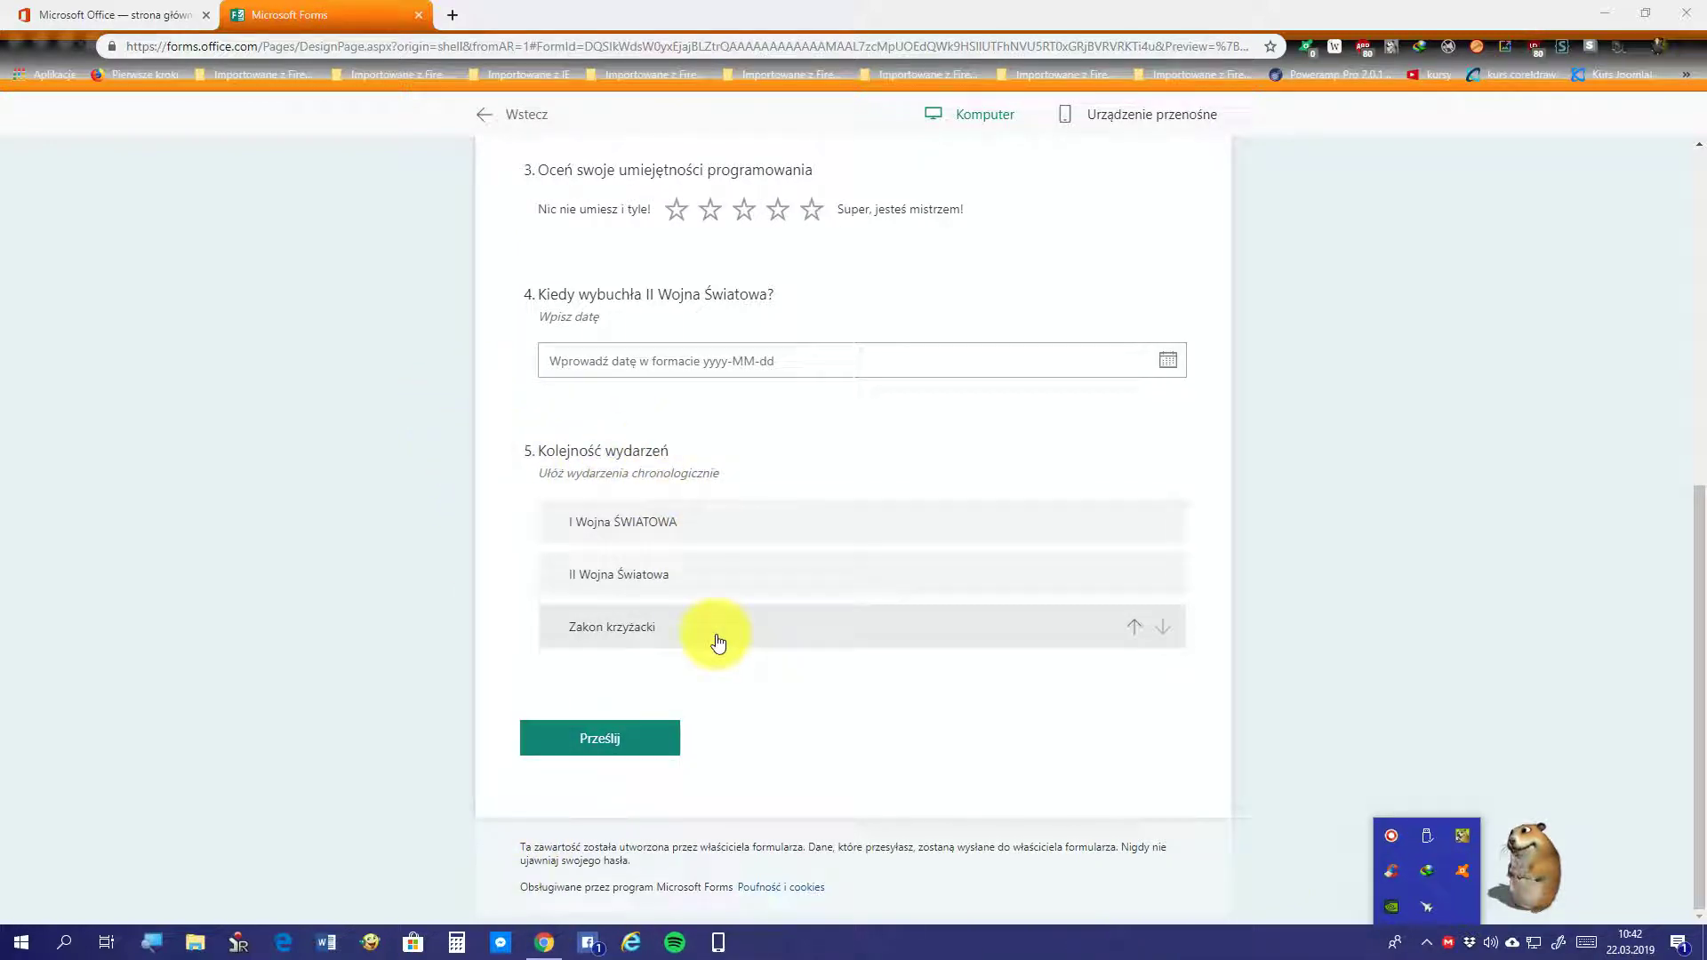
mouse_move(714, 633)
mouse_down()
mouse_move(729, 525)
mouse_move(739, 640)
mouse_move(754, 518)
mouse_move(735, 637)
mouse_up()
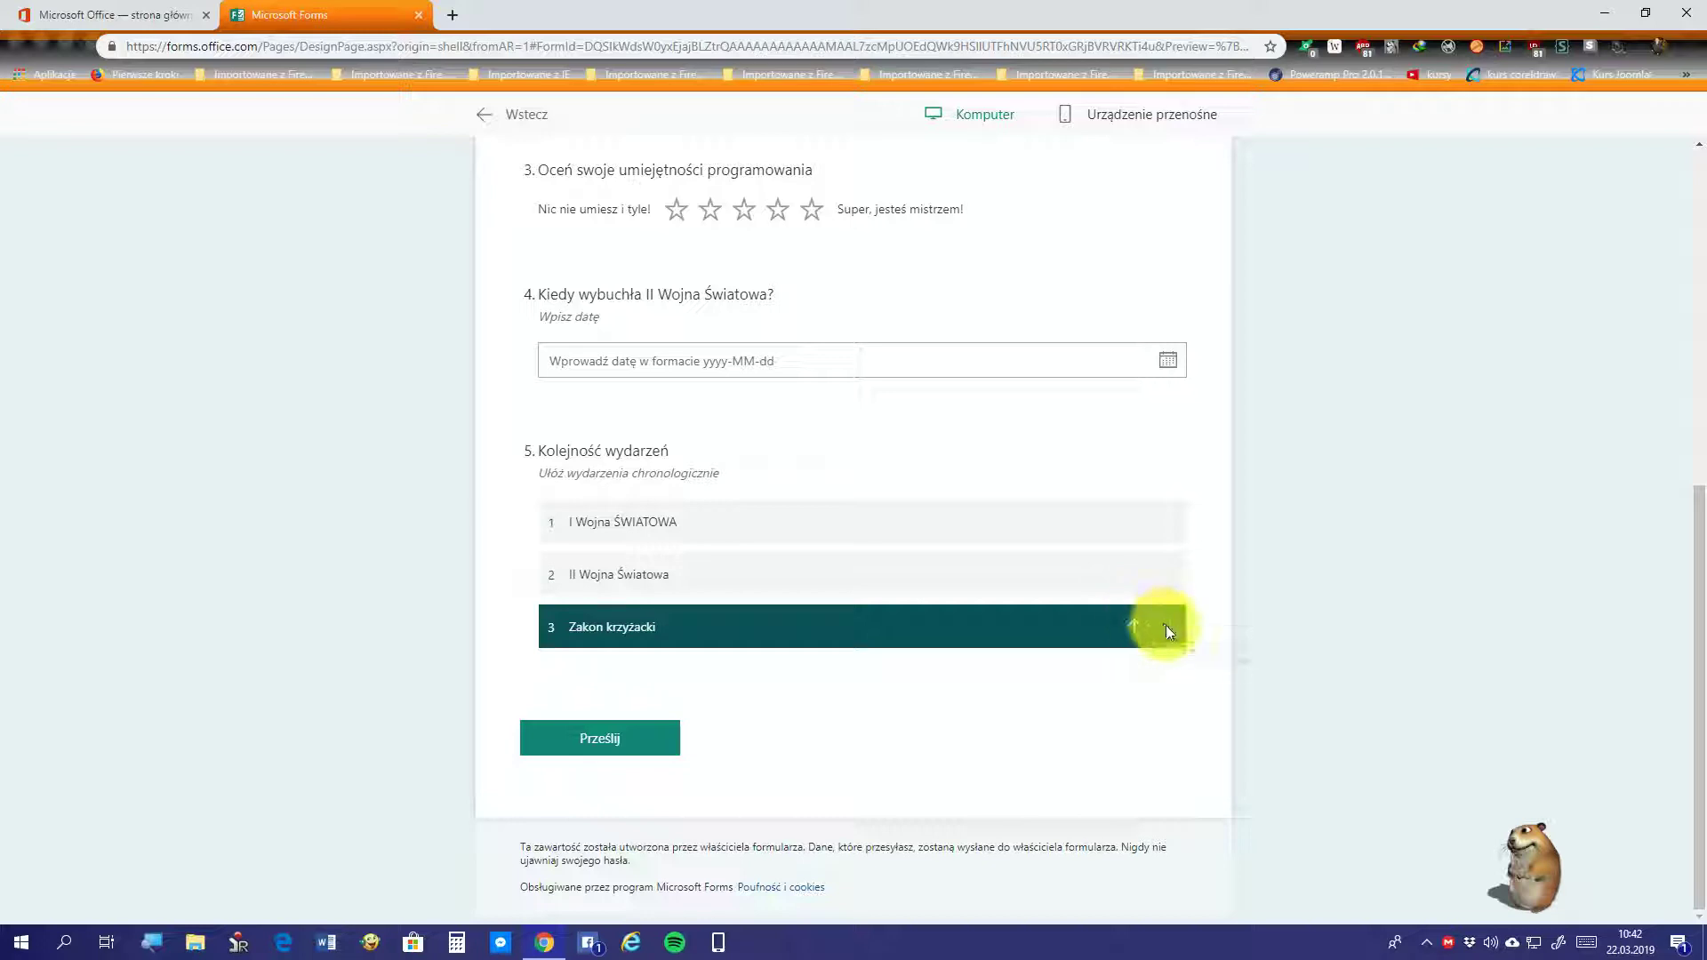
scroll(1166, 626, up, 7)
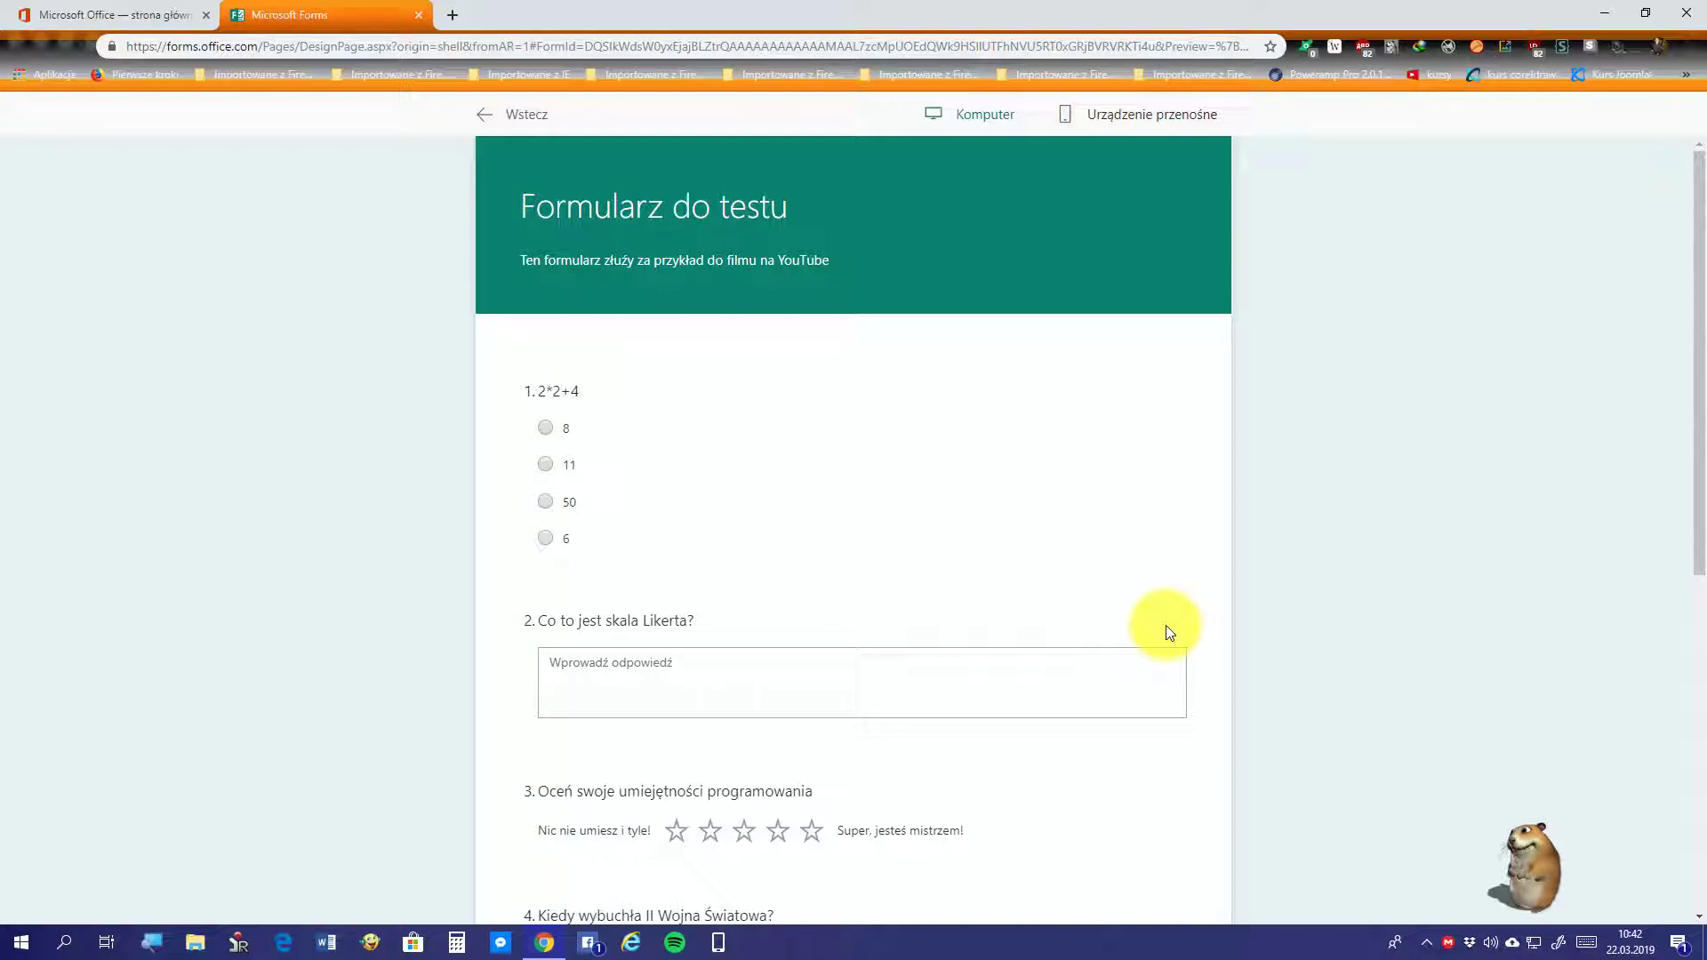
scroll(1165, 626, down, 7)
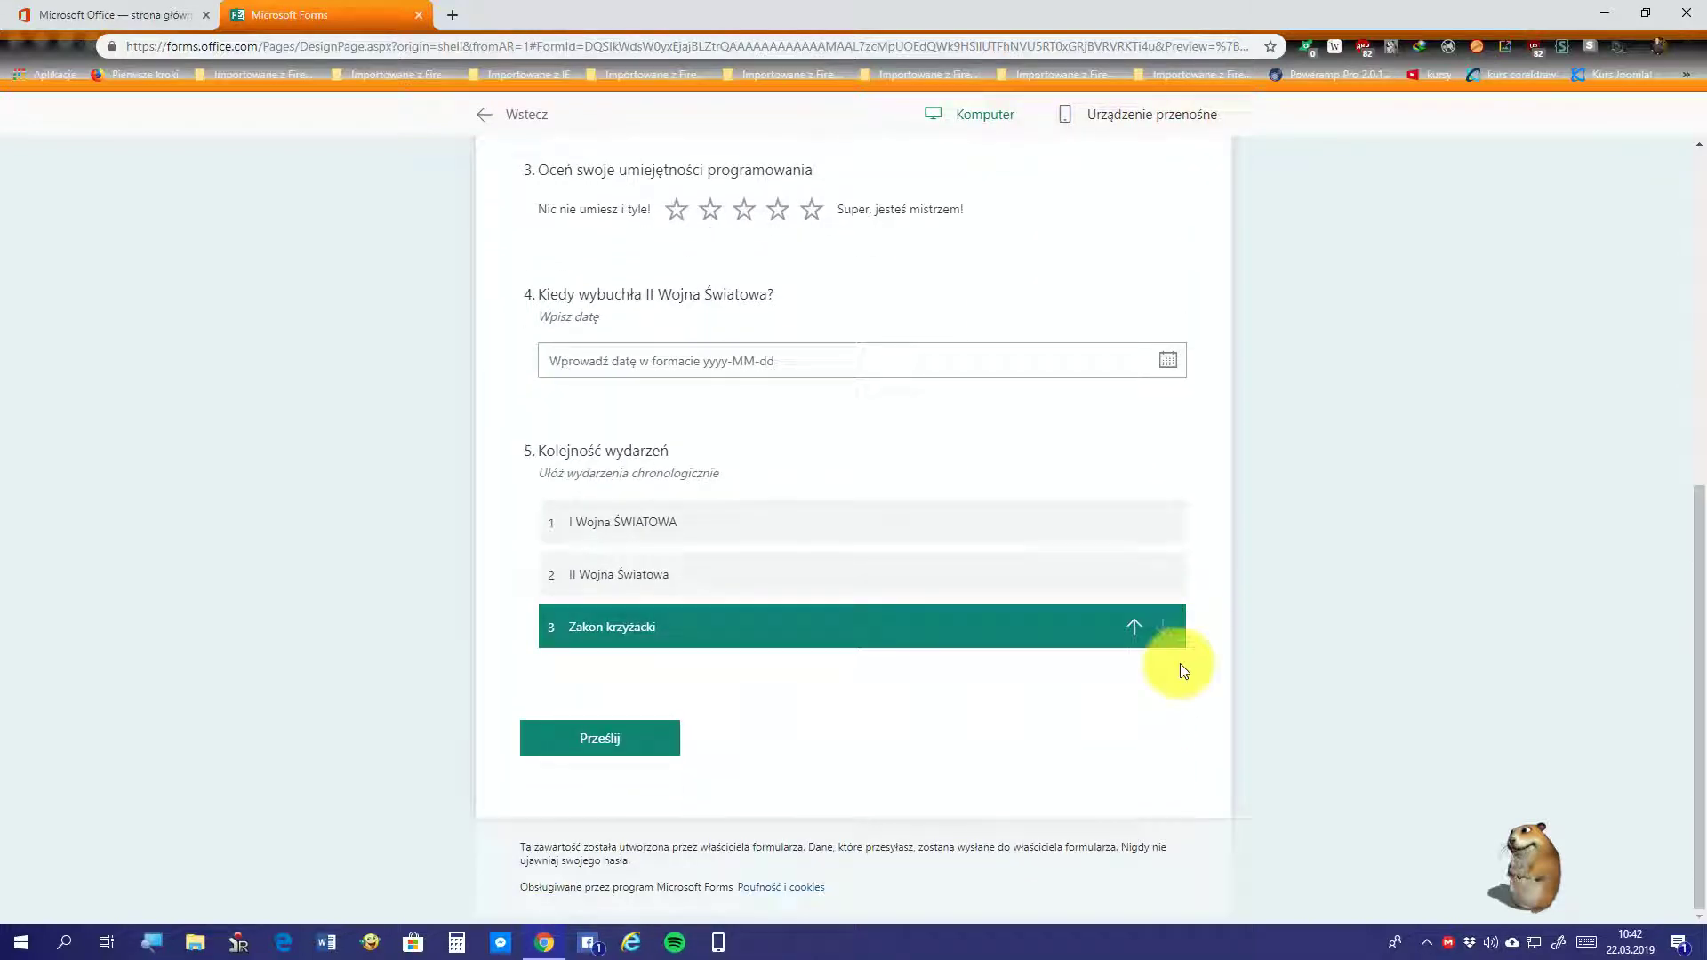
click(11, 44)
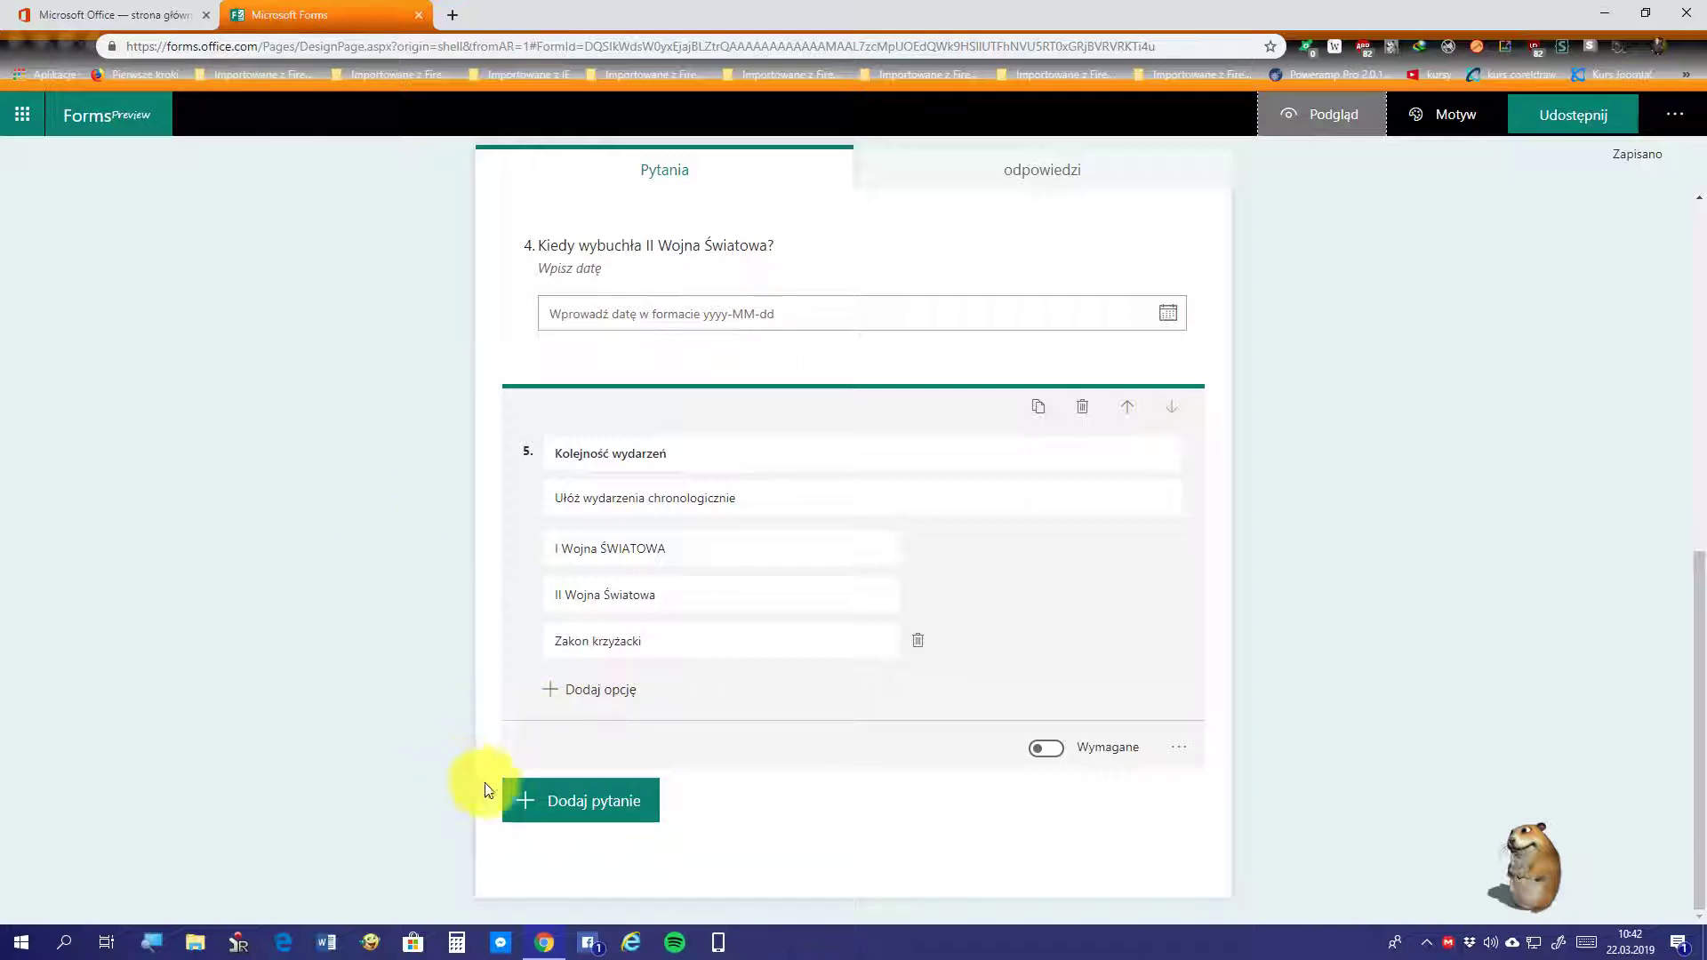
Step: Add a Likert question after question 5
click(565, 801)
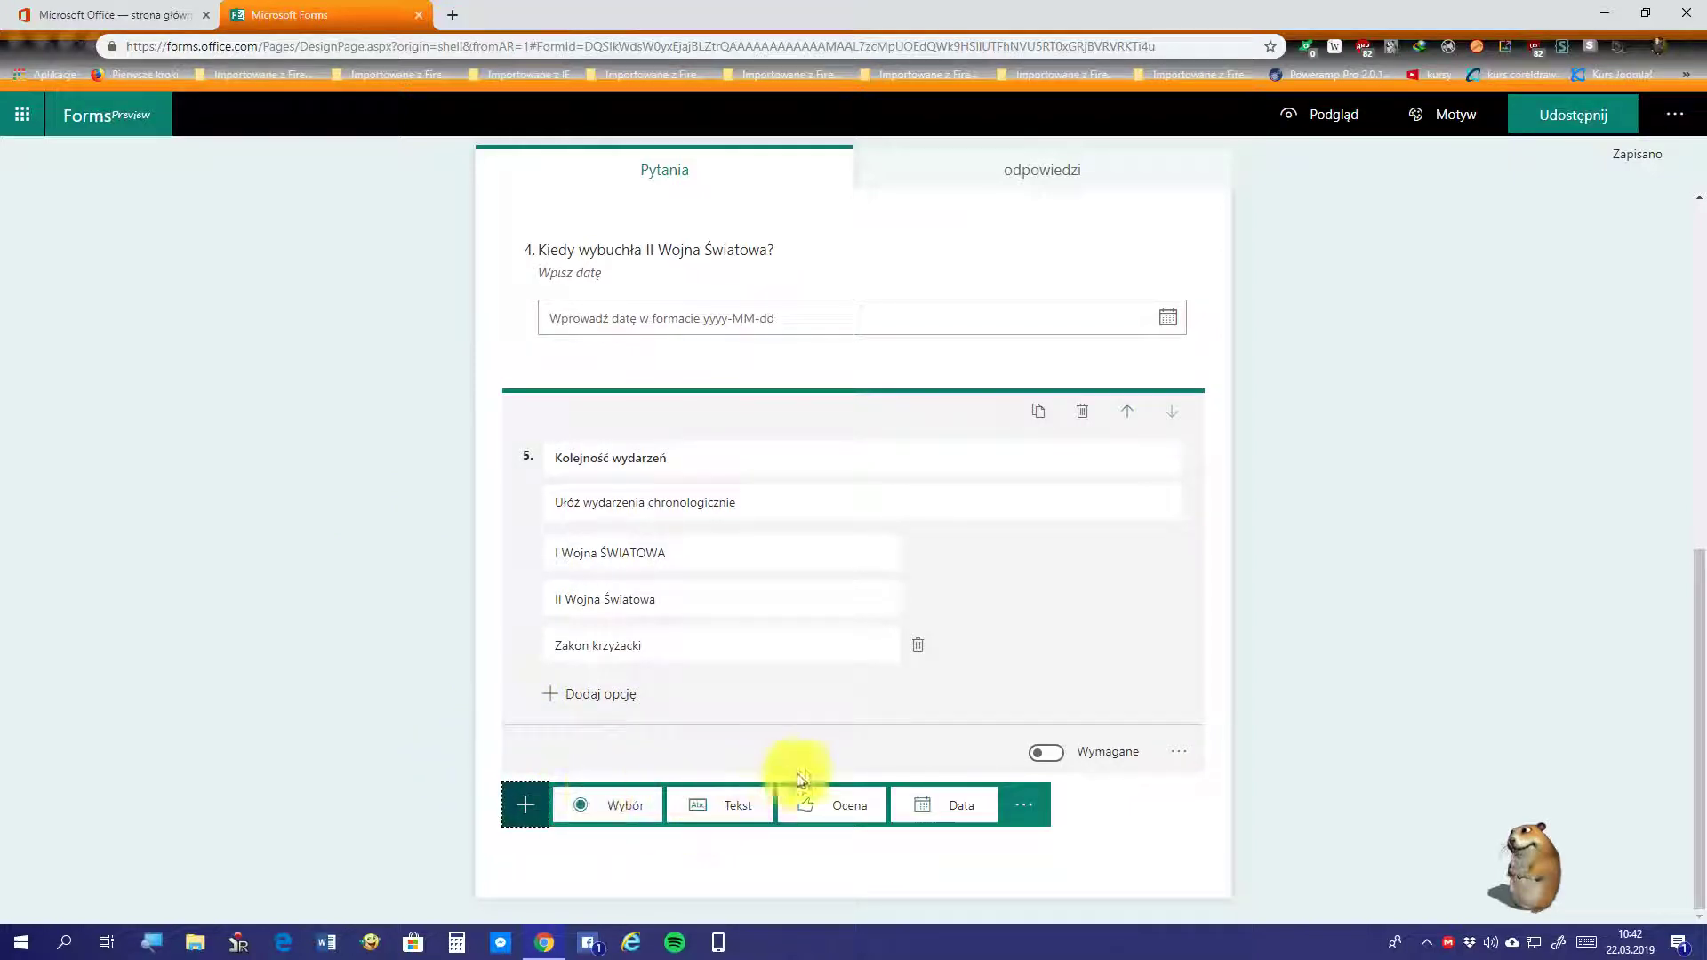
click(1018, 805)
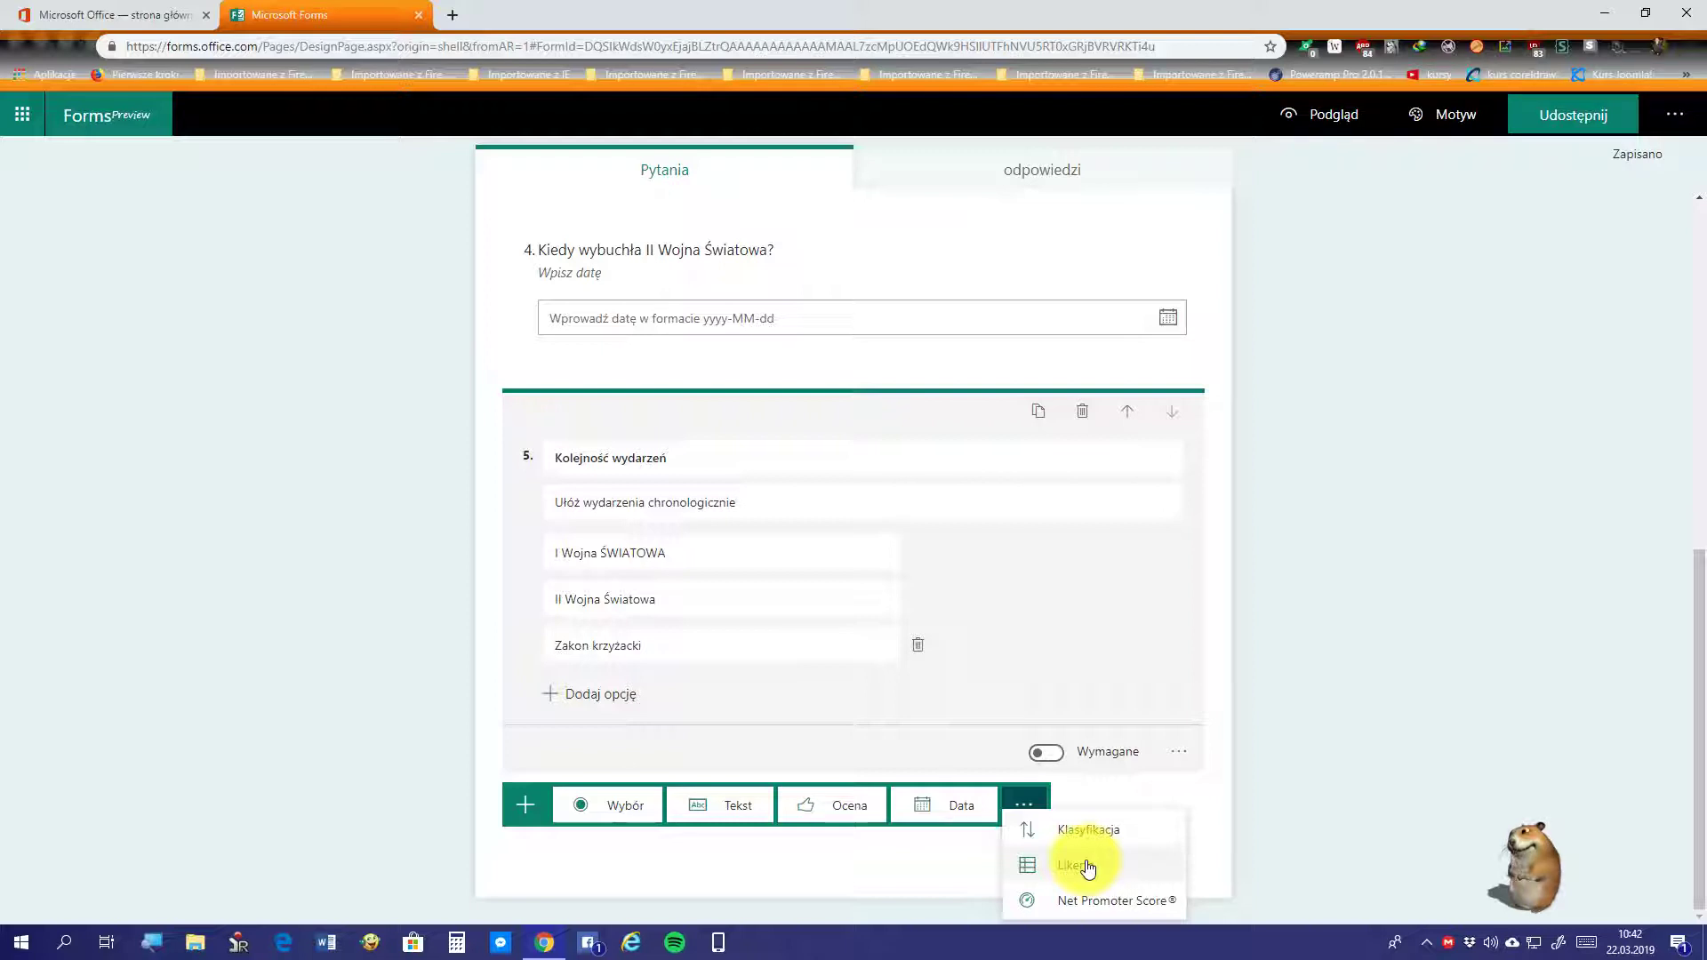
click(1086, 866)
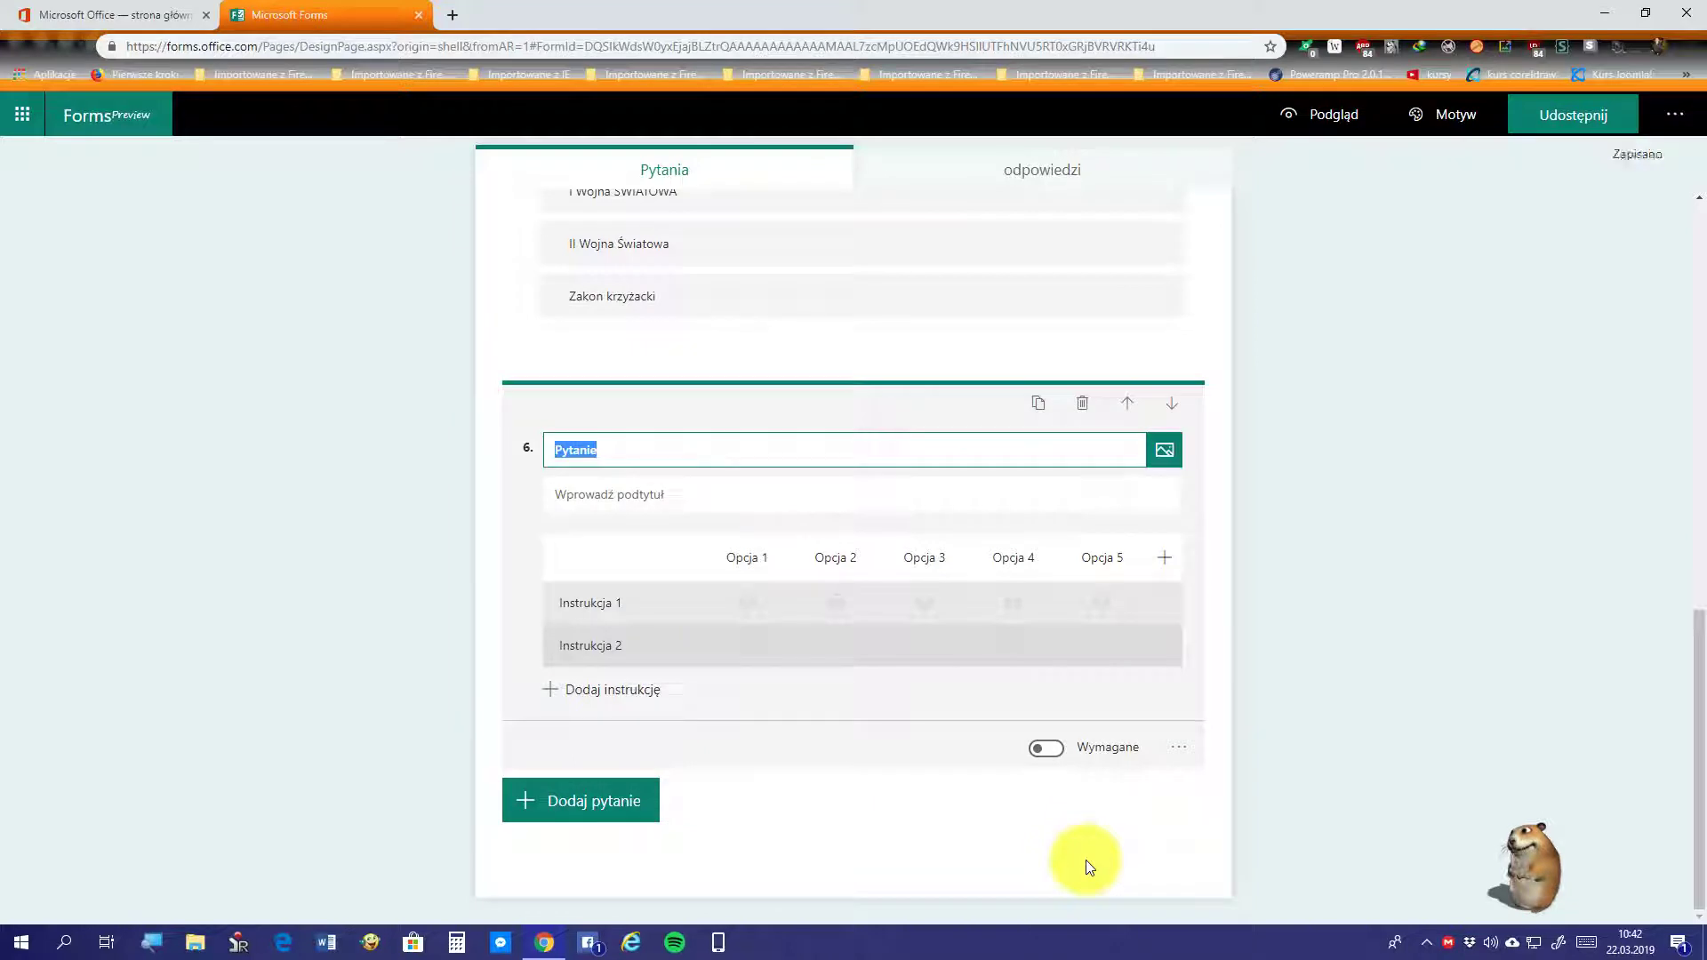
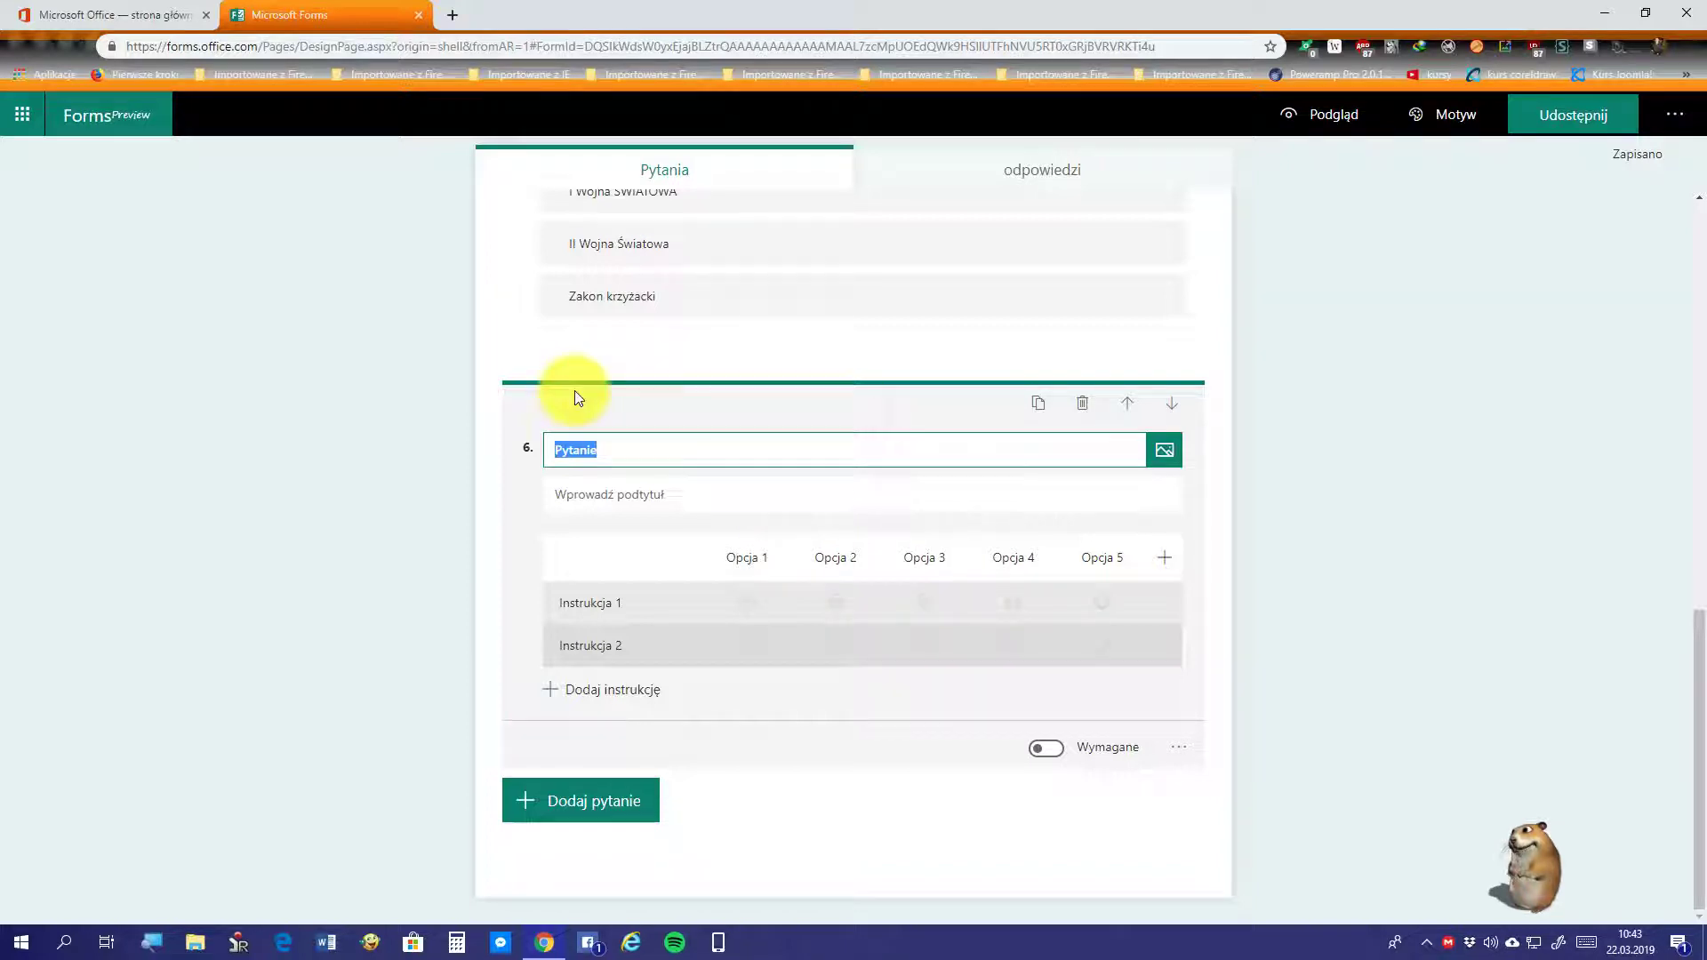
Step: Title question 6 "Wskaż sympatię do danego przedmiotu / rzeczy"
text(Wy)
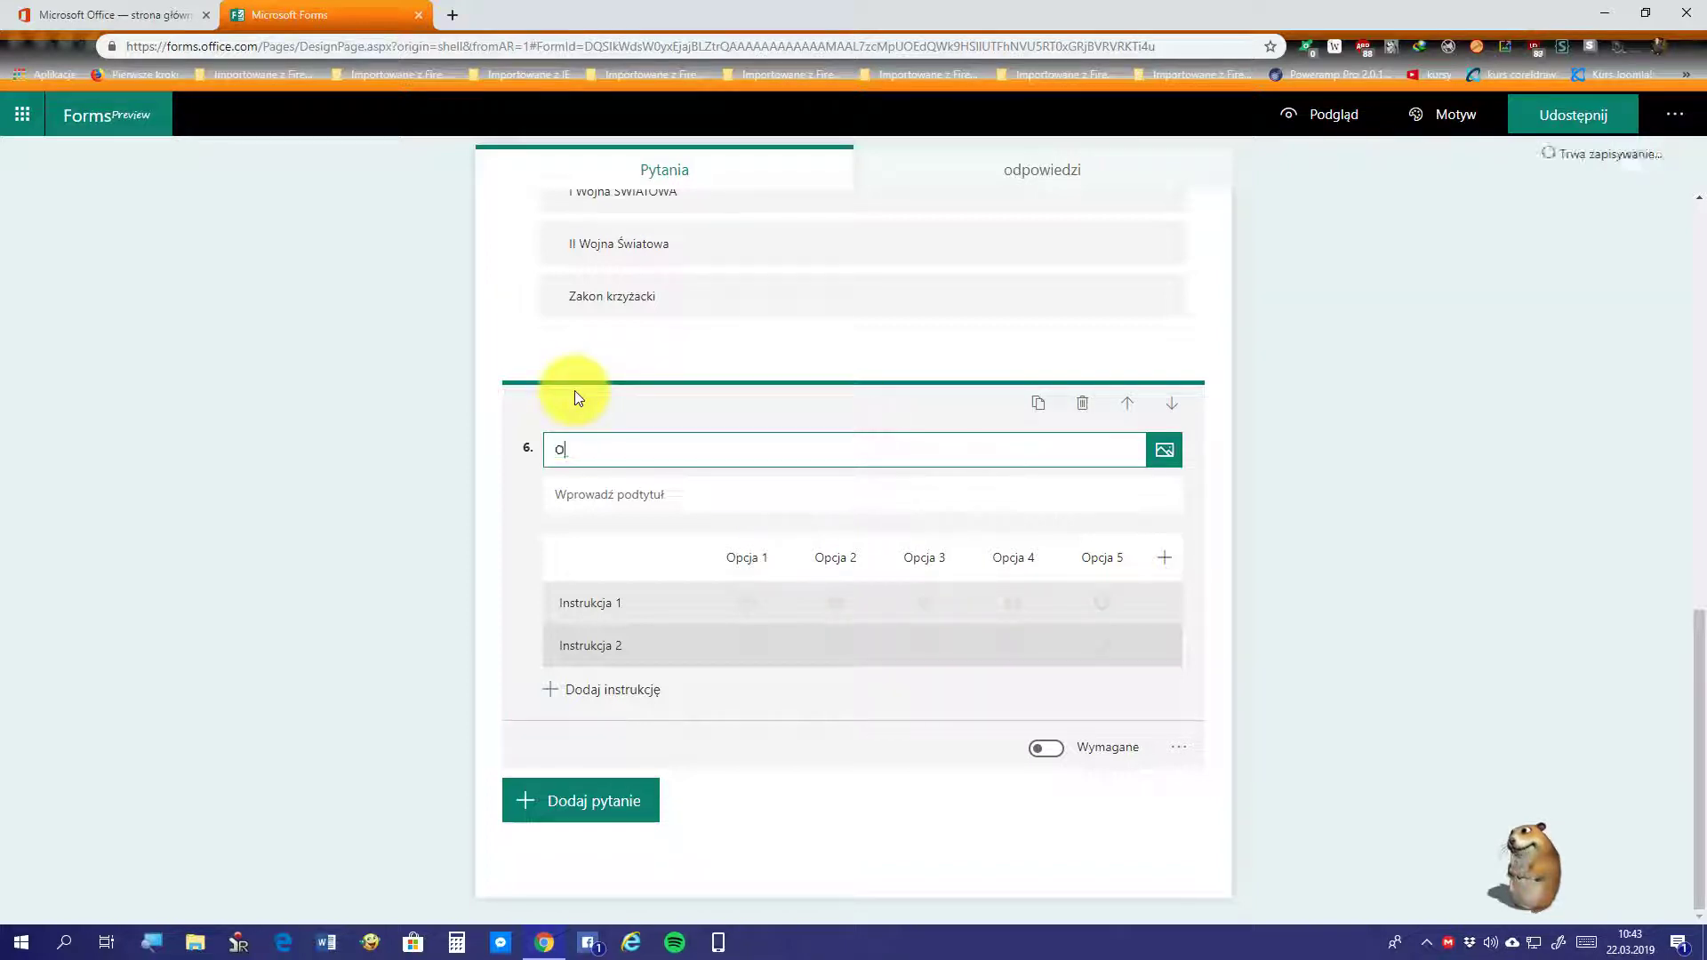
key(BackSpace)
key(BackSpace)
text(Wskarz)
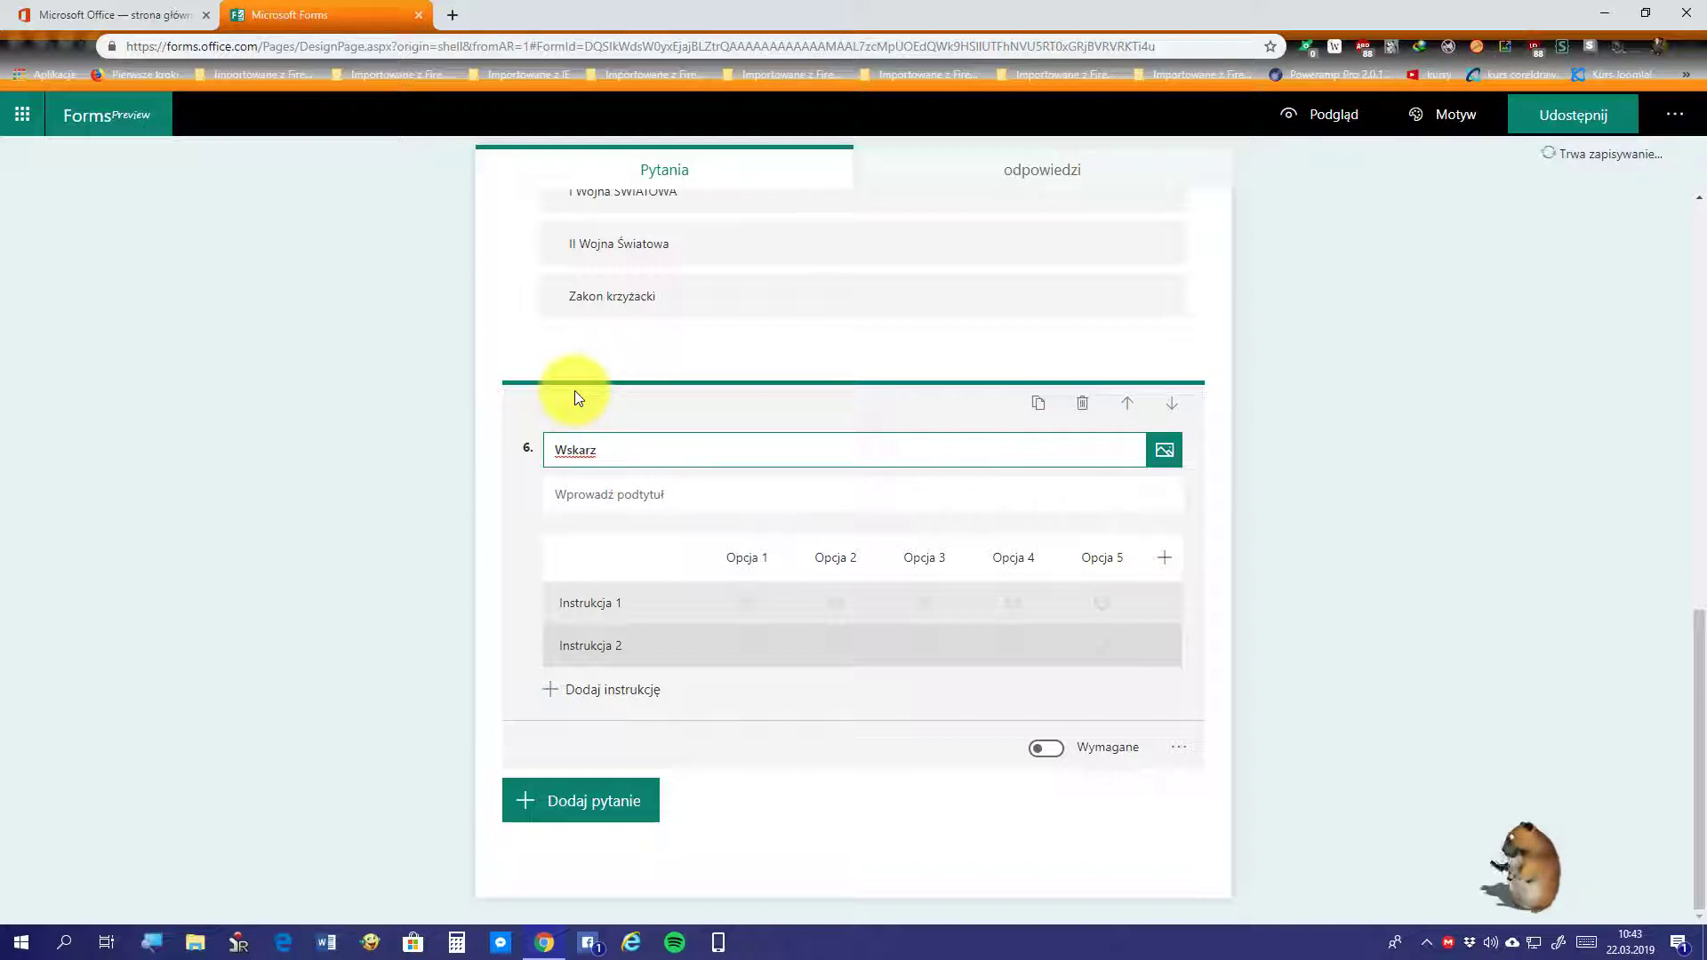
key(BackSpace)
key(BackSpace)
key(BackSpace)
text(ż )
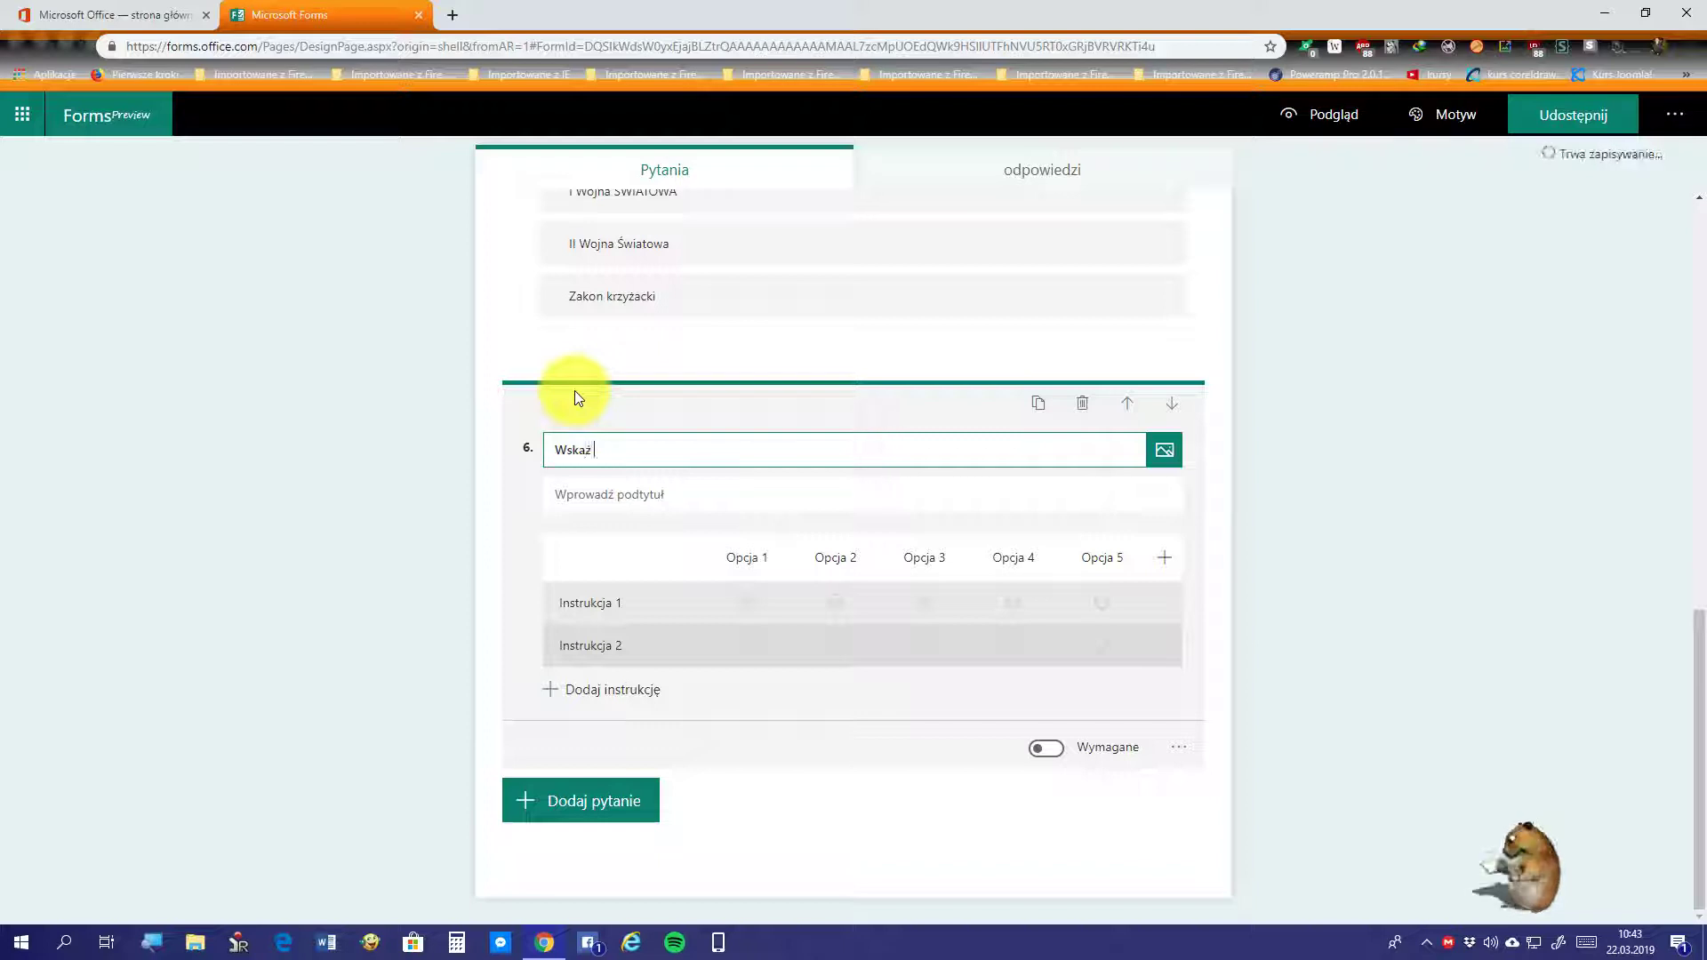
text(sy)
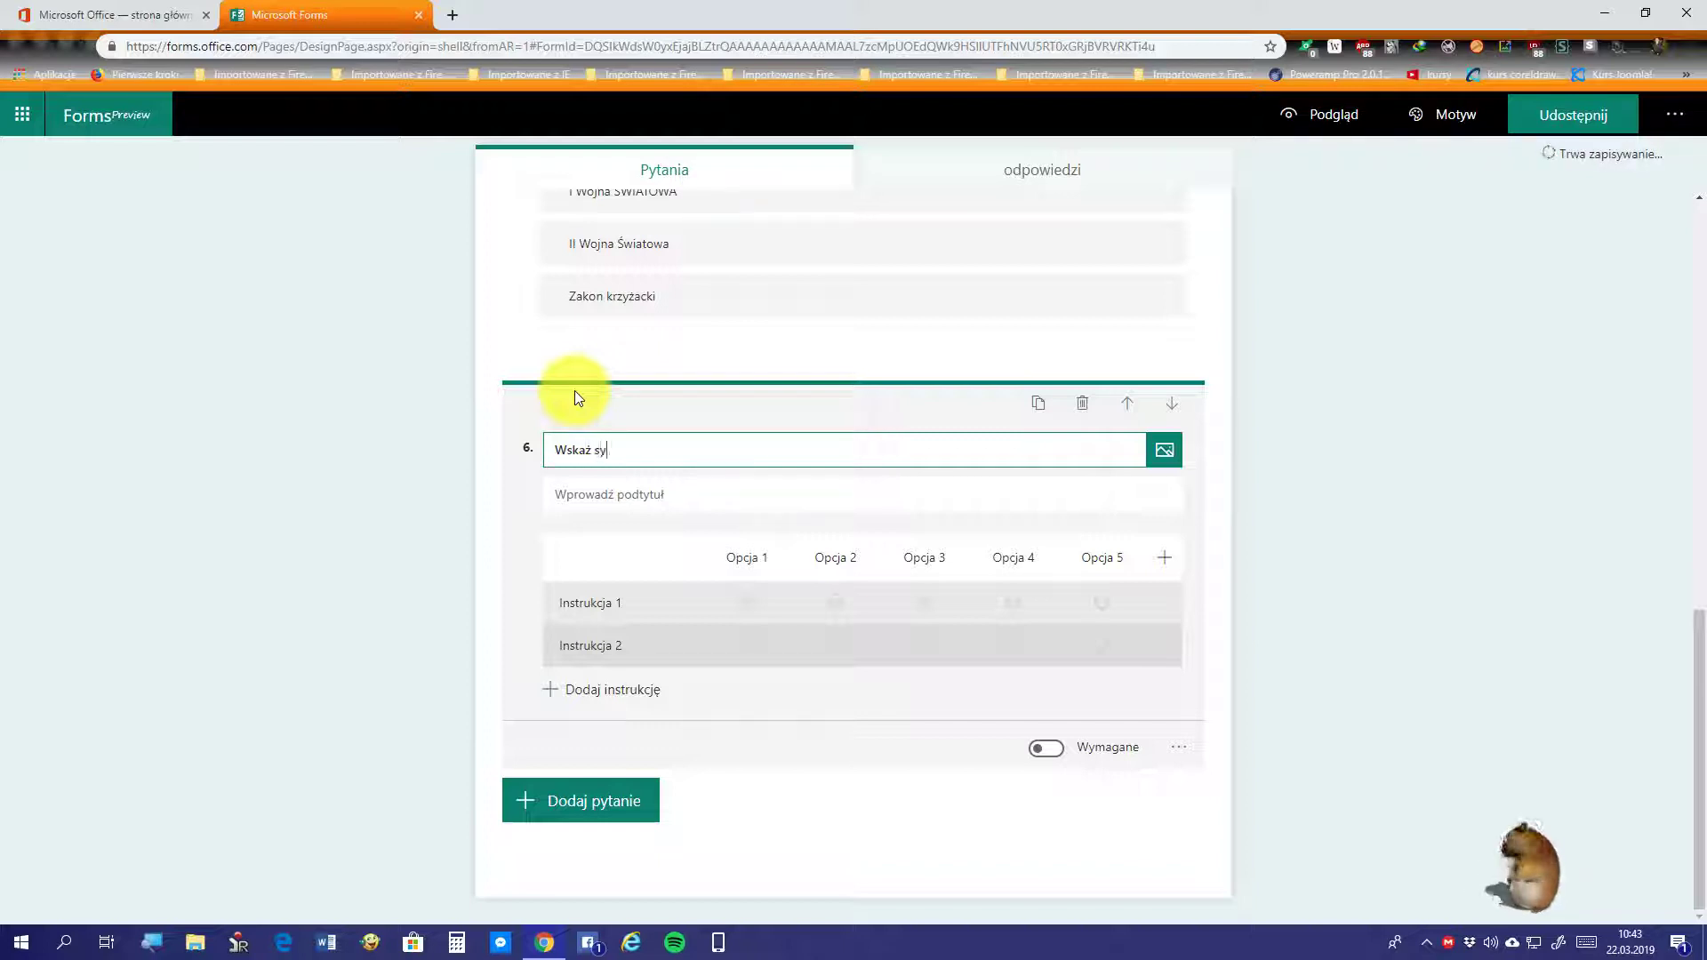
text(mpat)
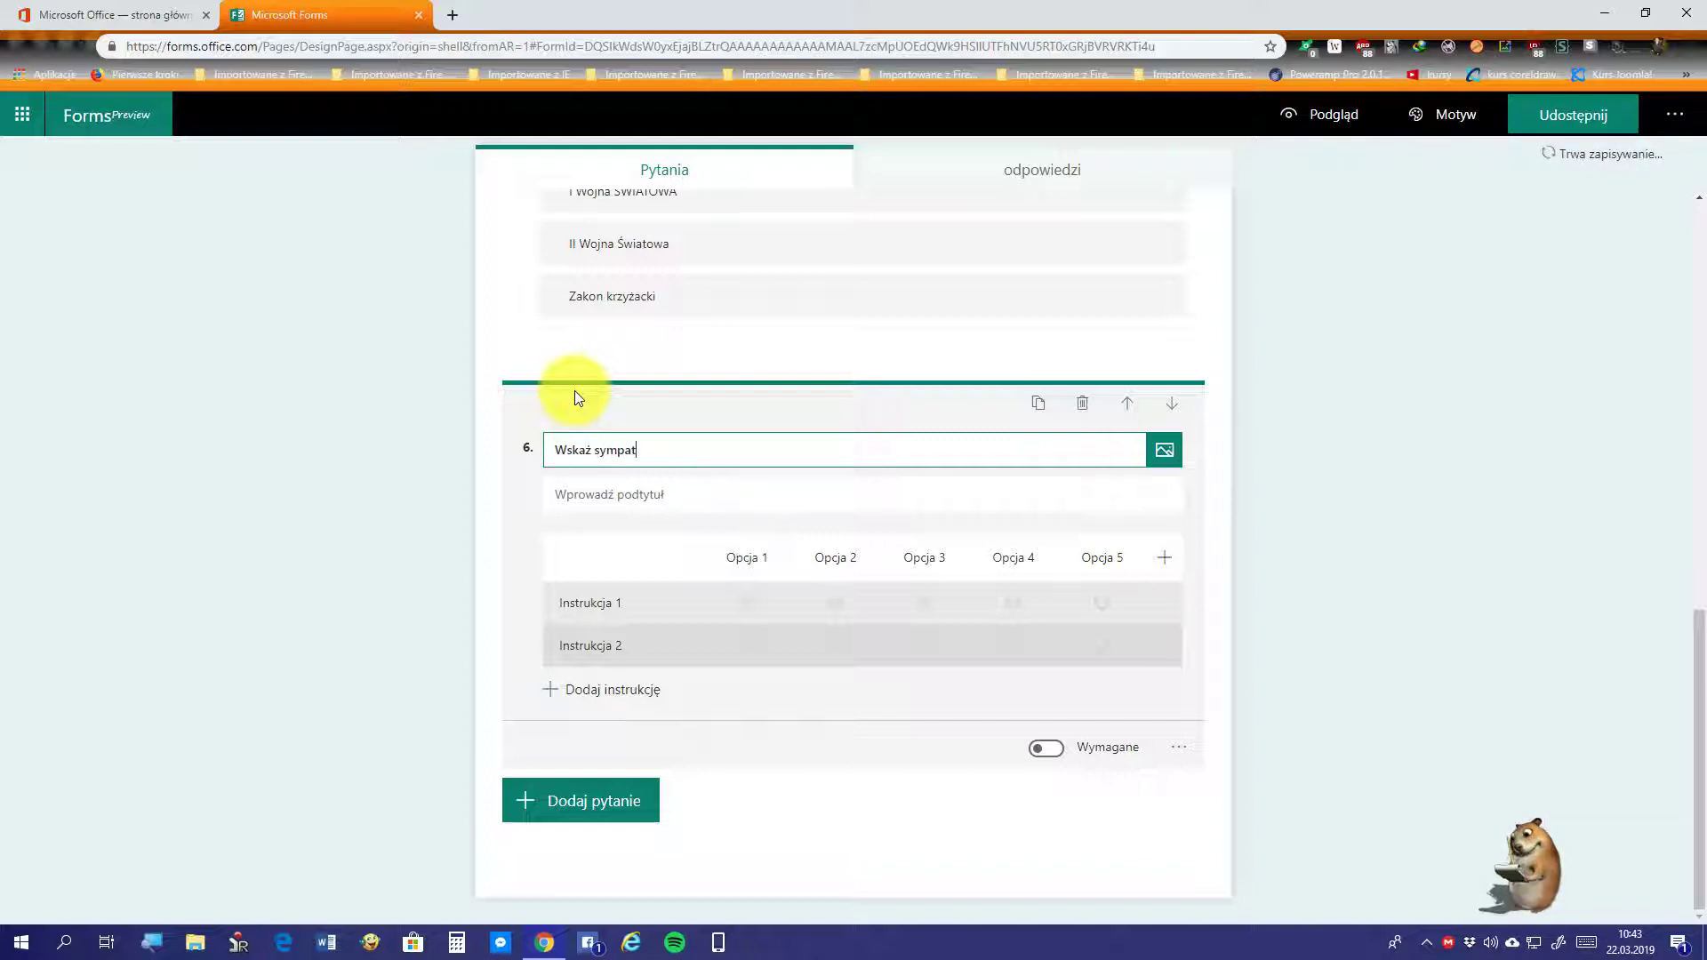
text(ię do)
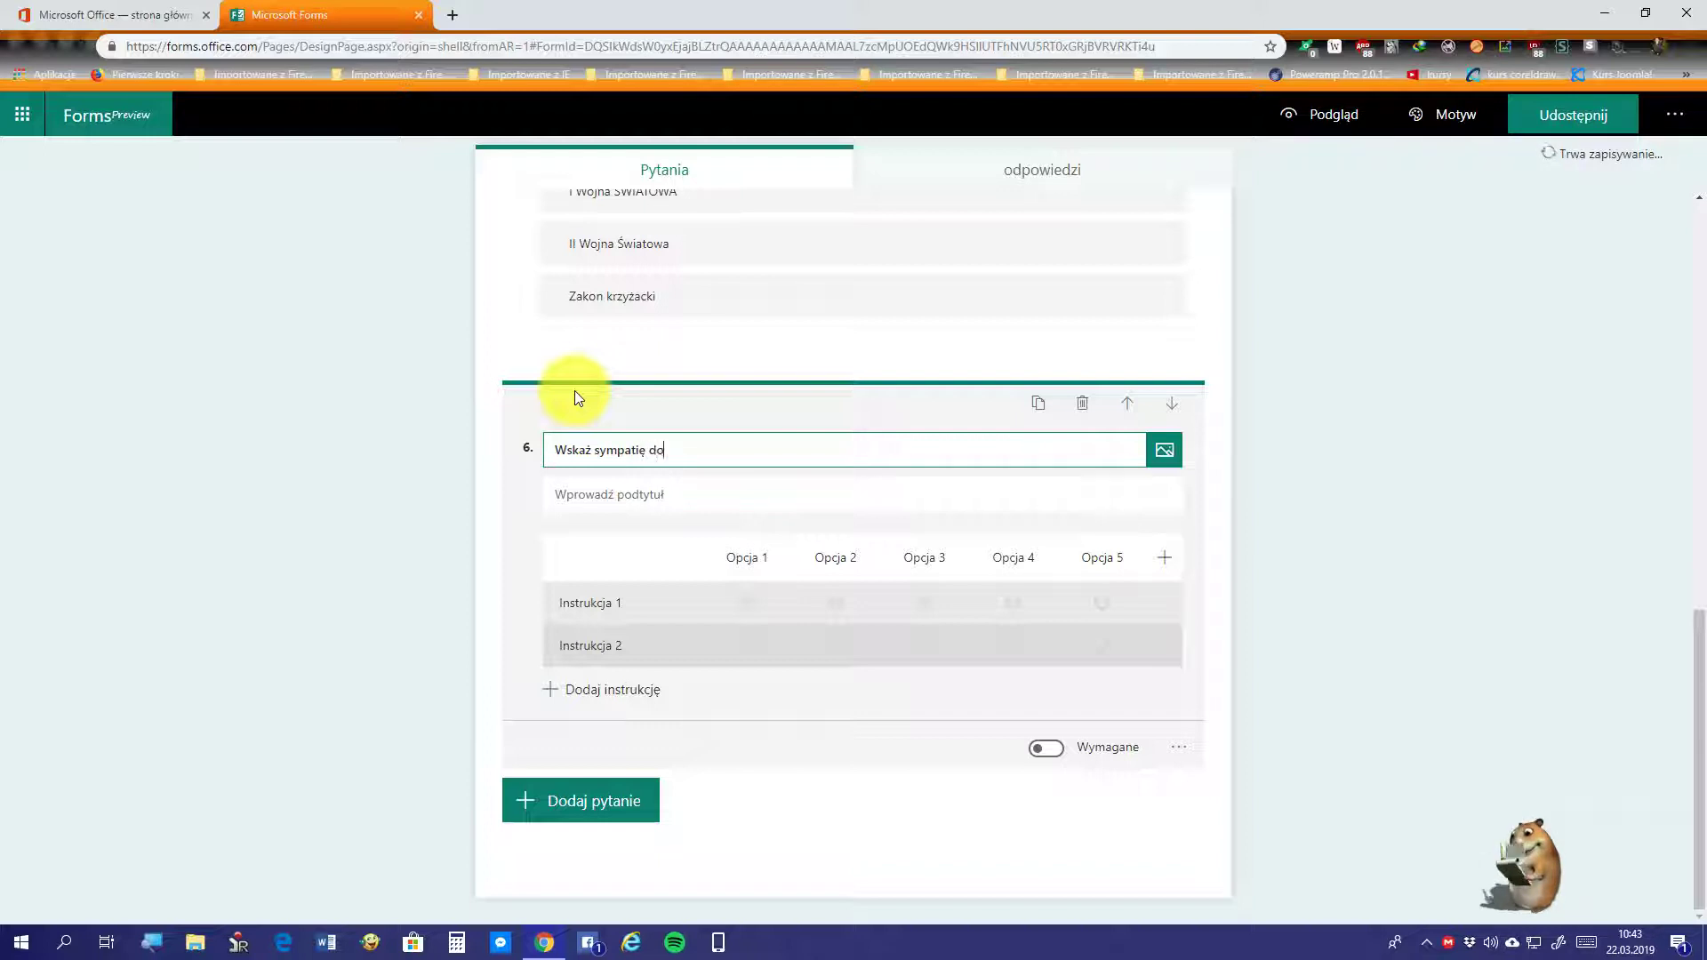
text( dane)
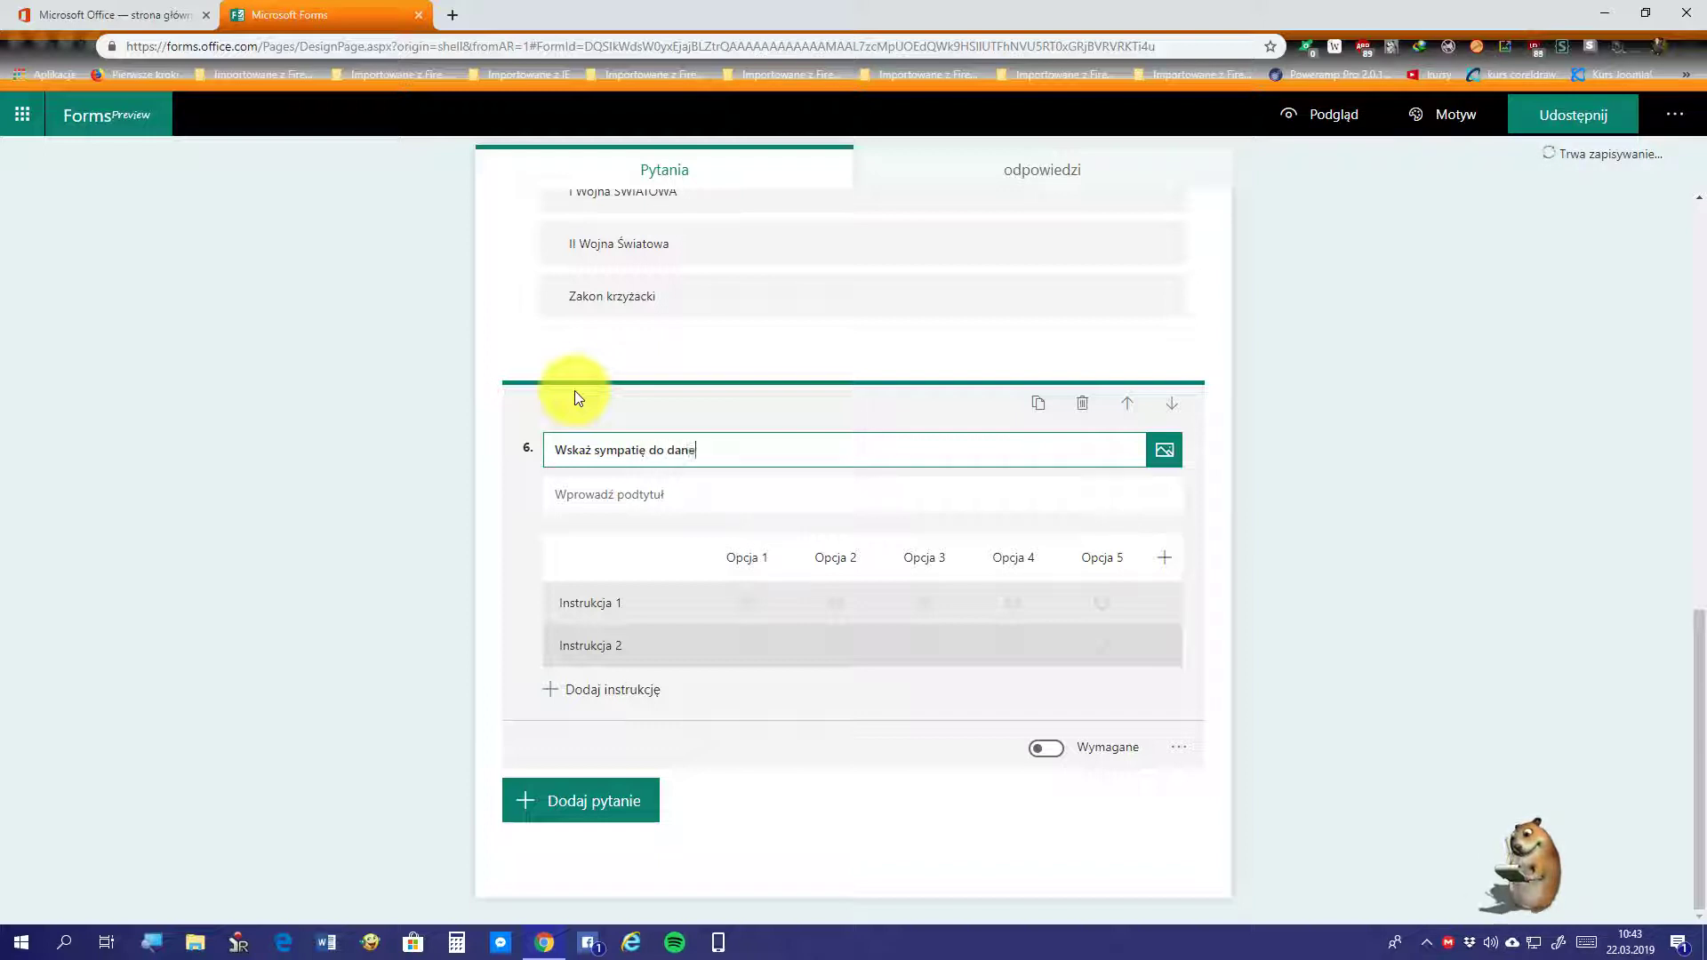
text(go przedmiotu)
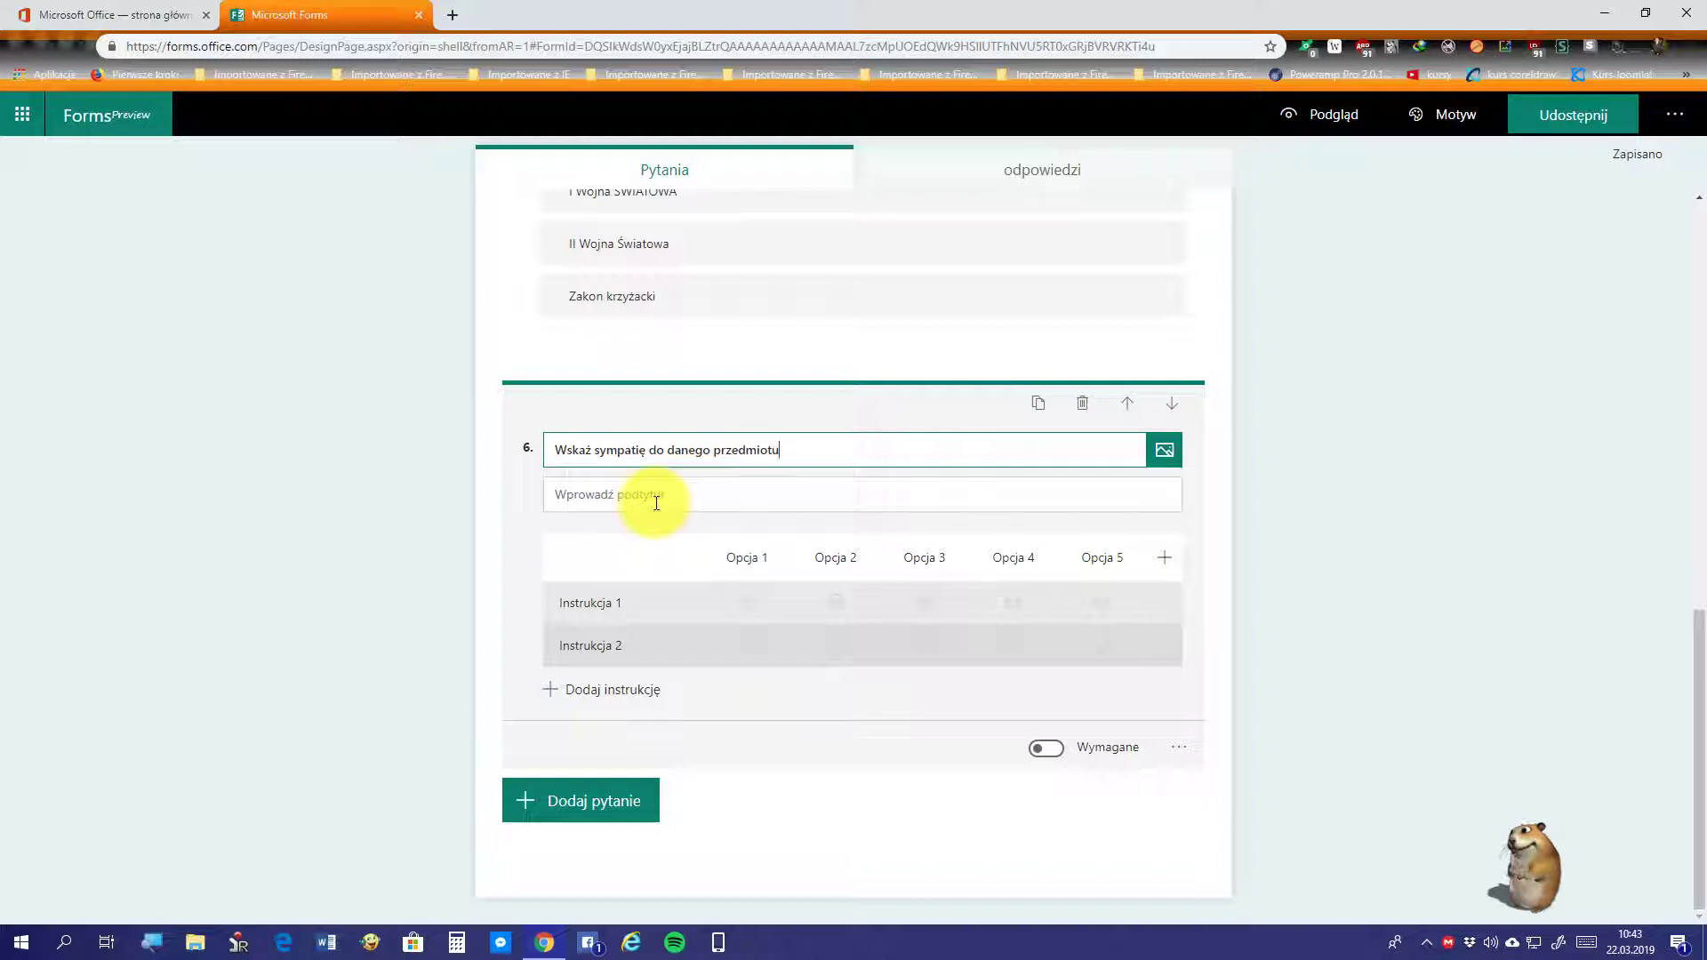
text(/ )
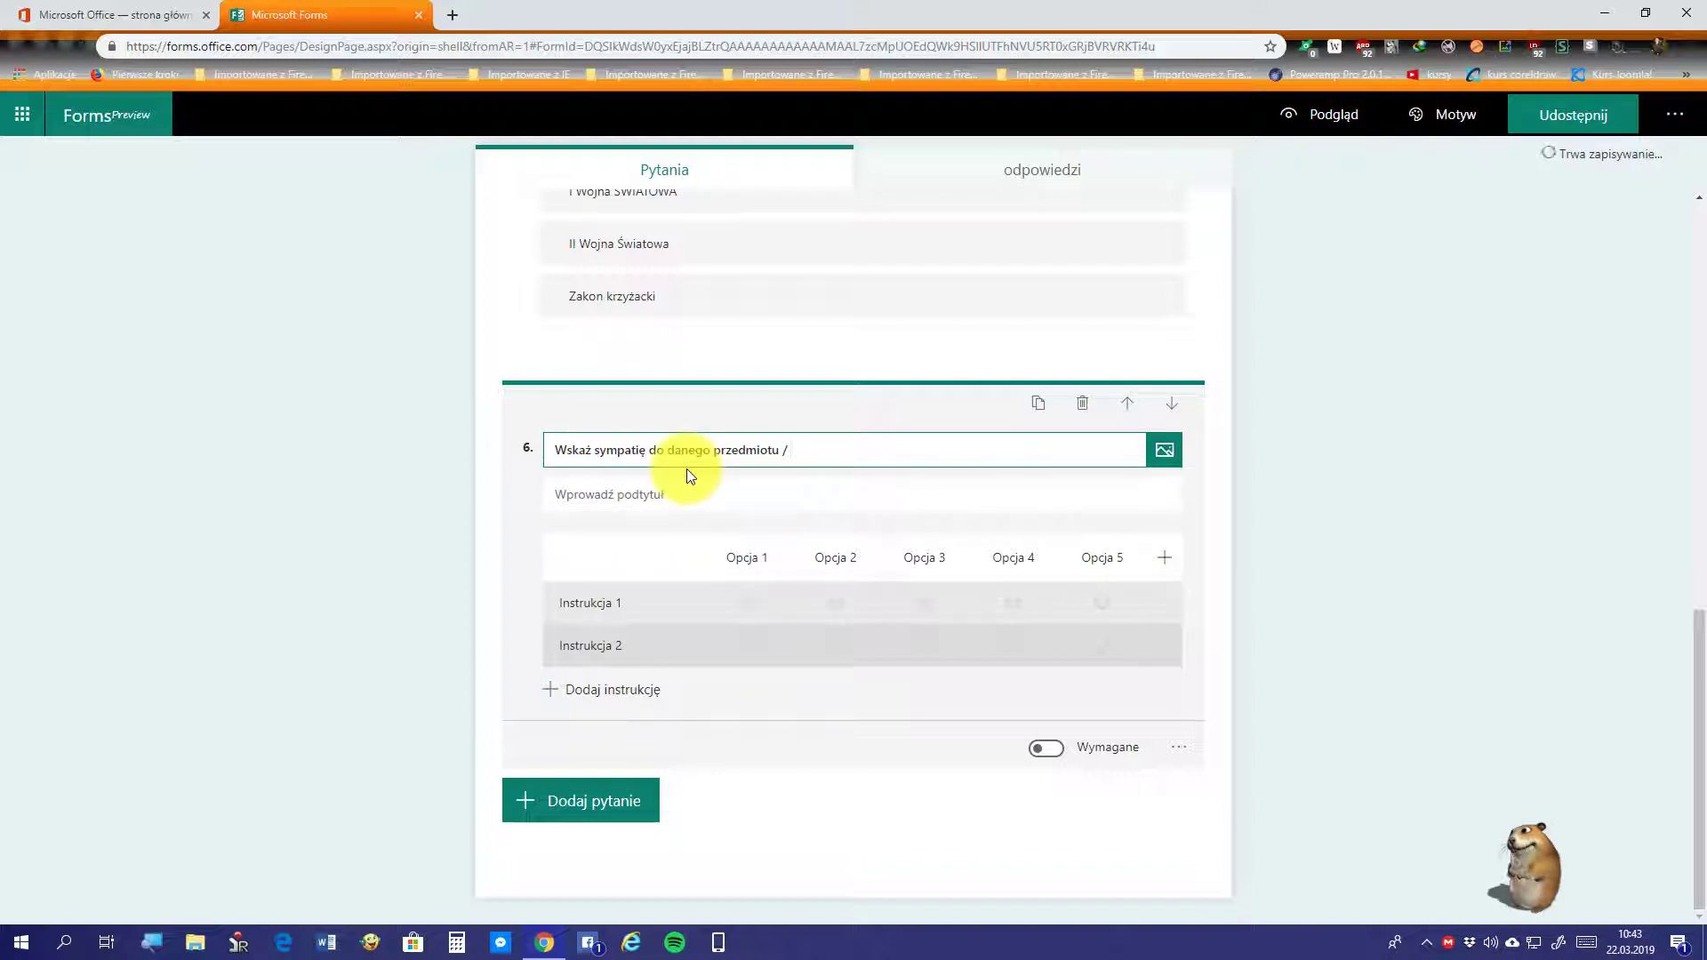
text(rzeczy)
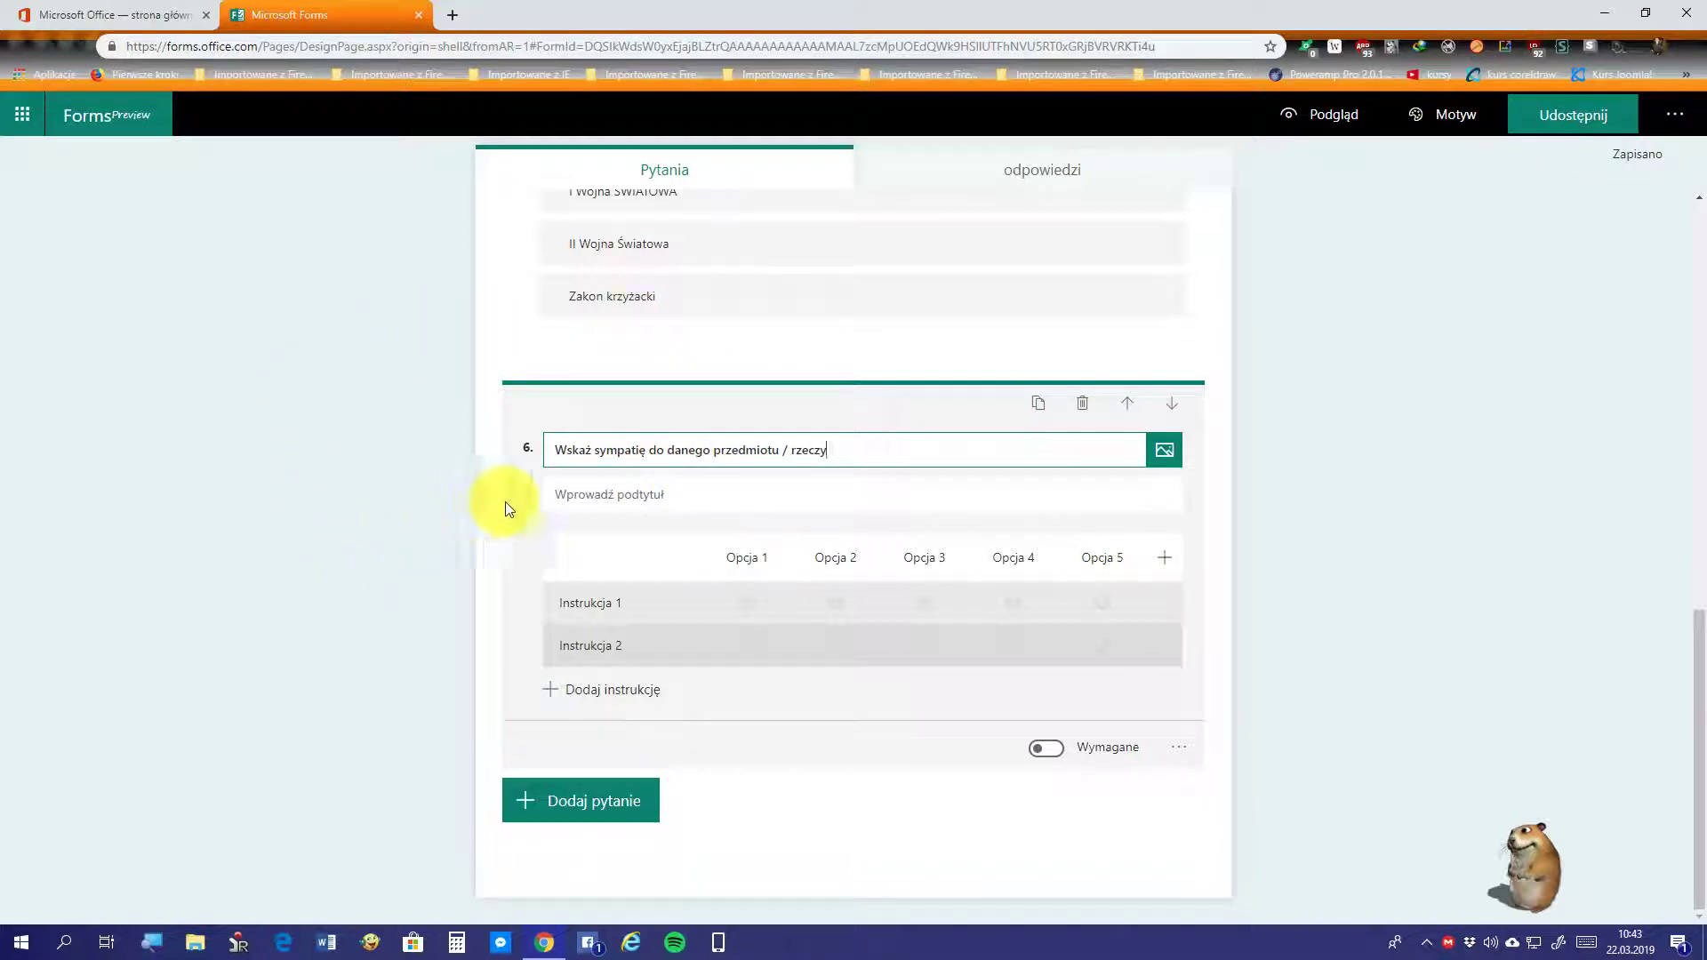
Step: Enter "Wybierz jedną opcję" as the subtitle of question 6
click(623, 493)
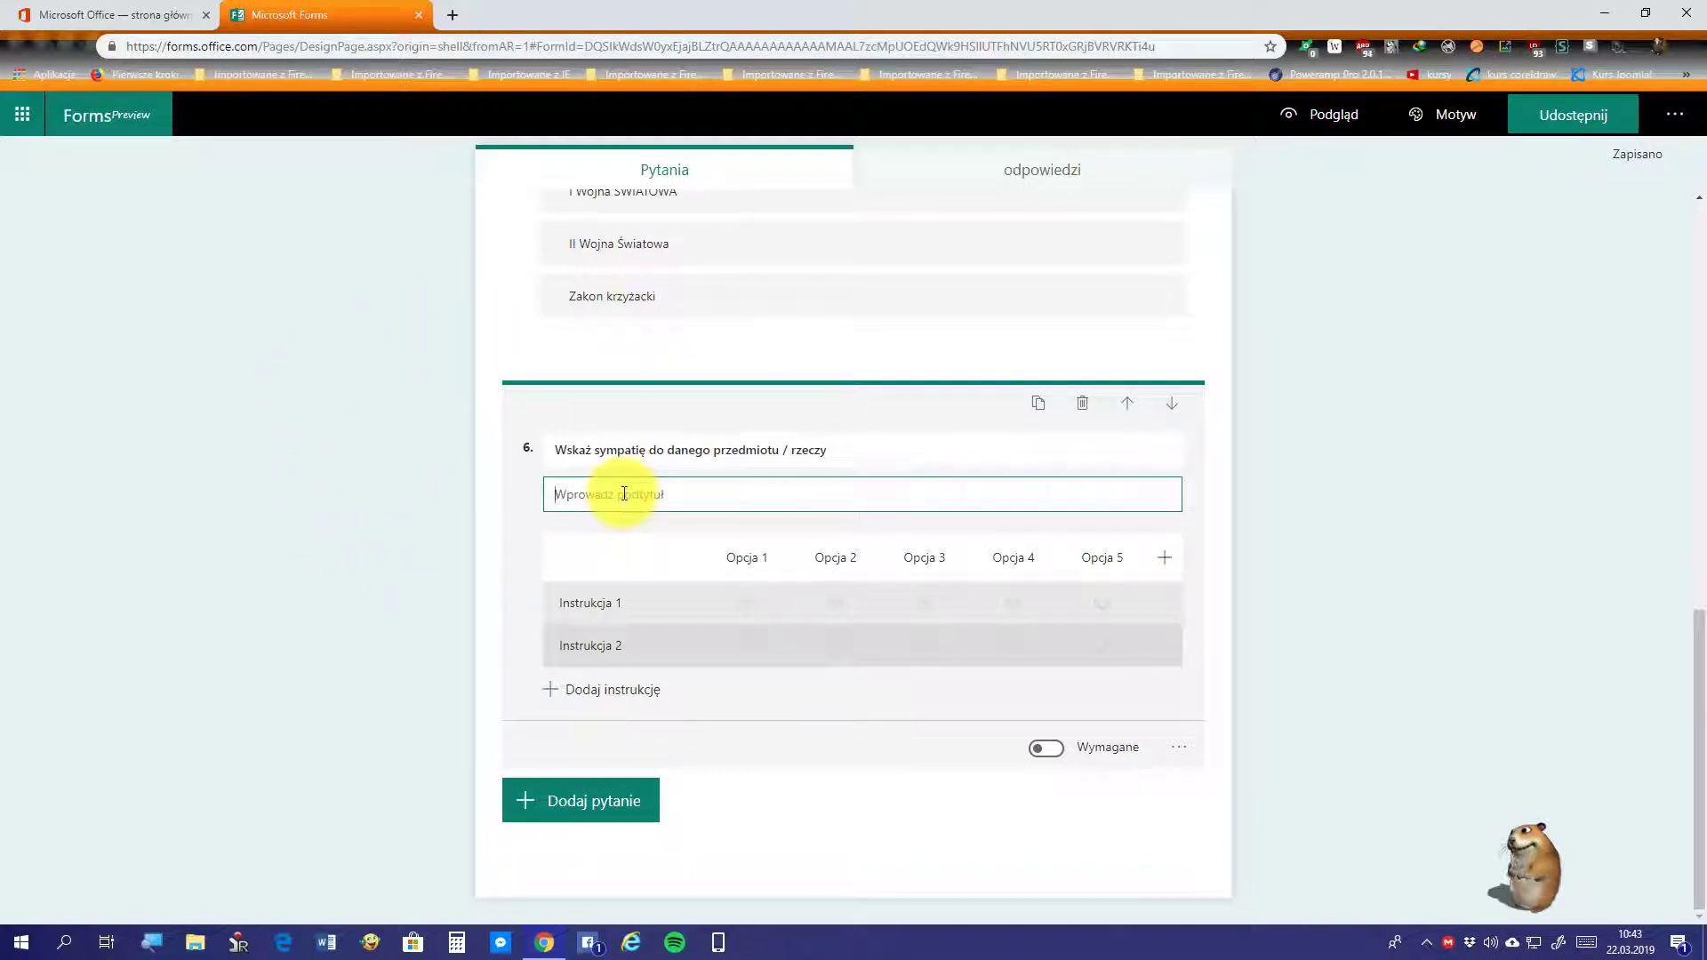
text(Wybierz jedn)
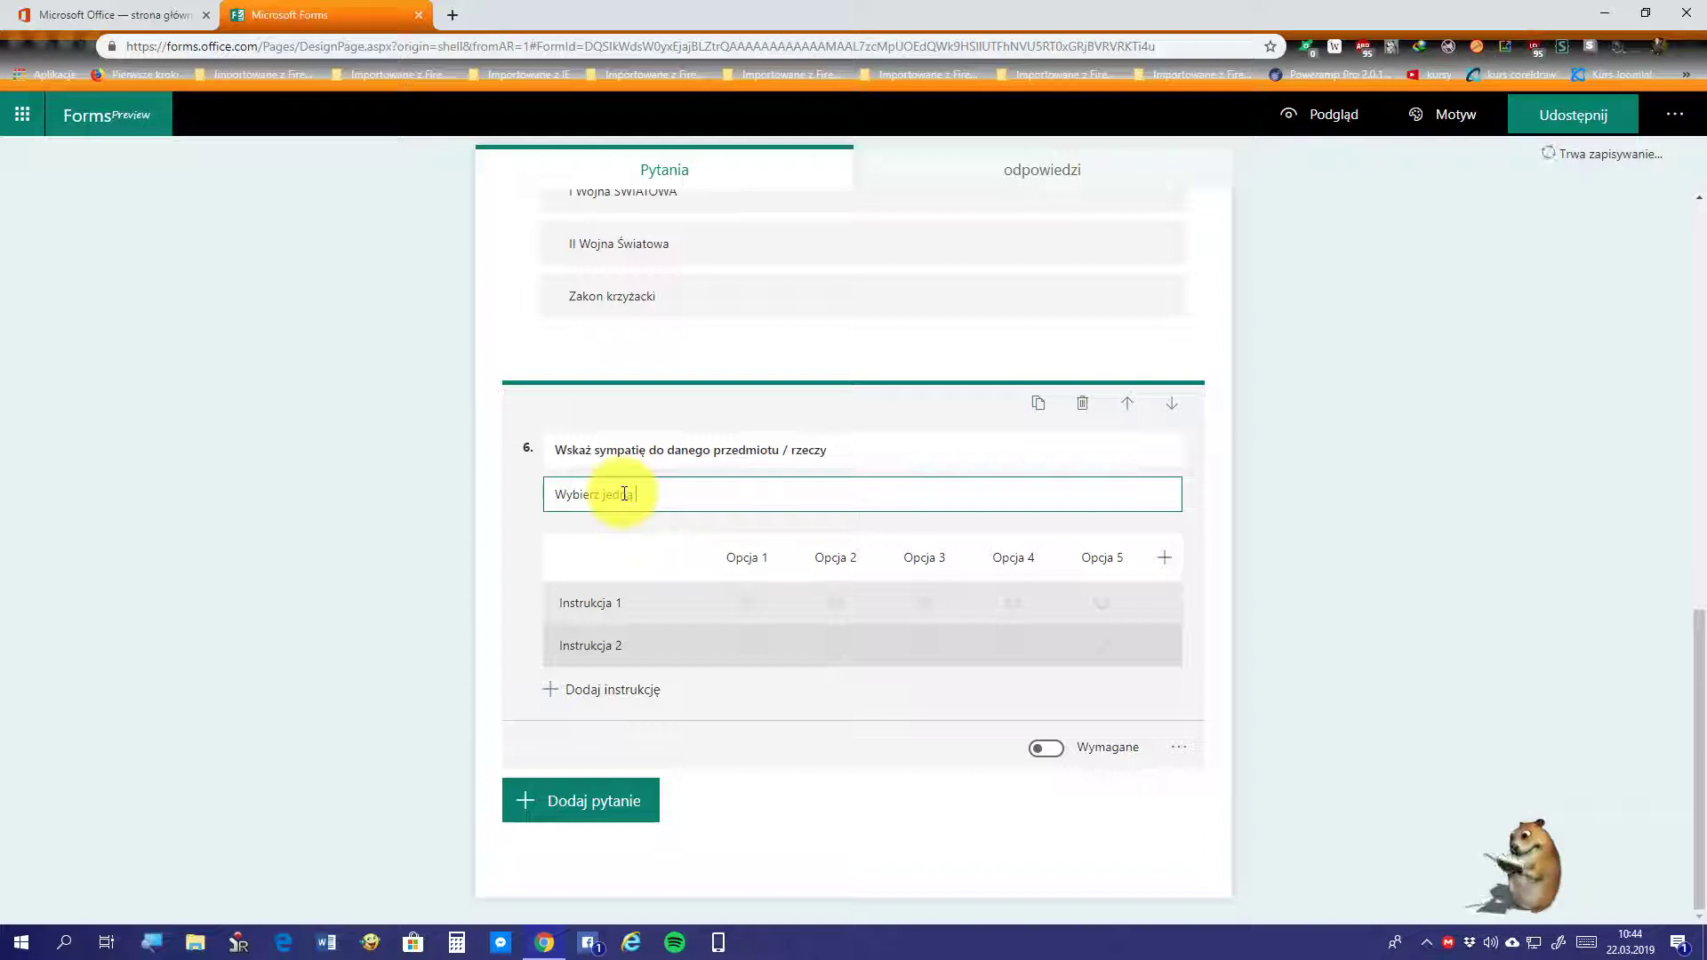
text(ą opcj)
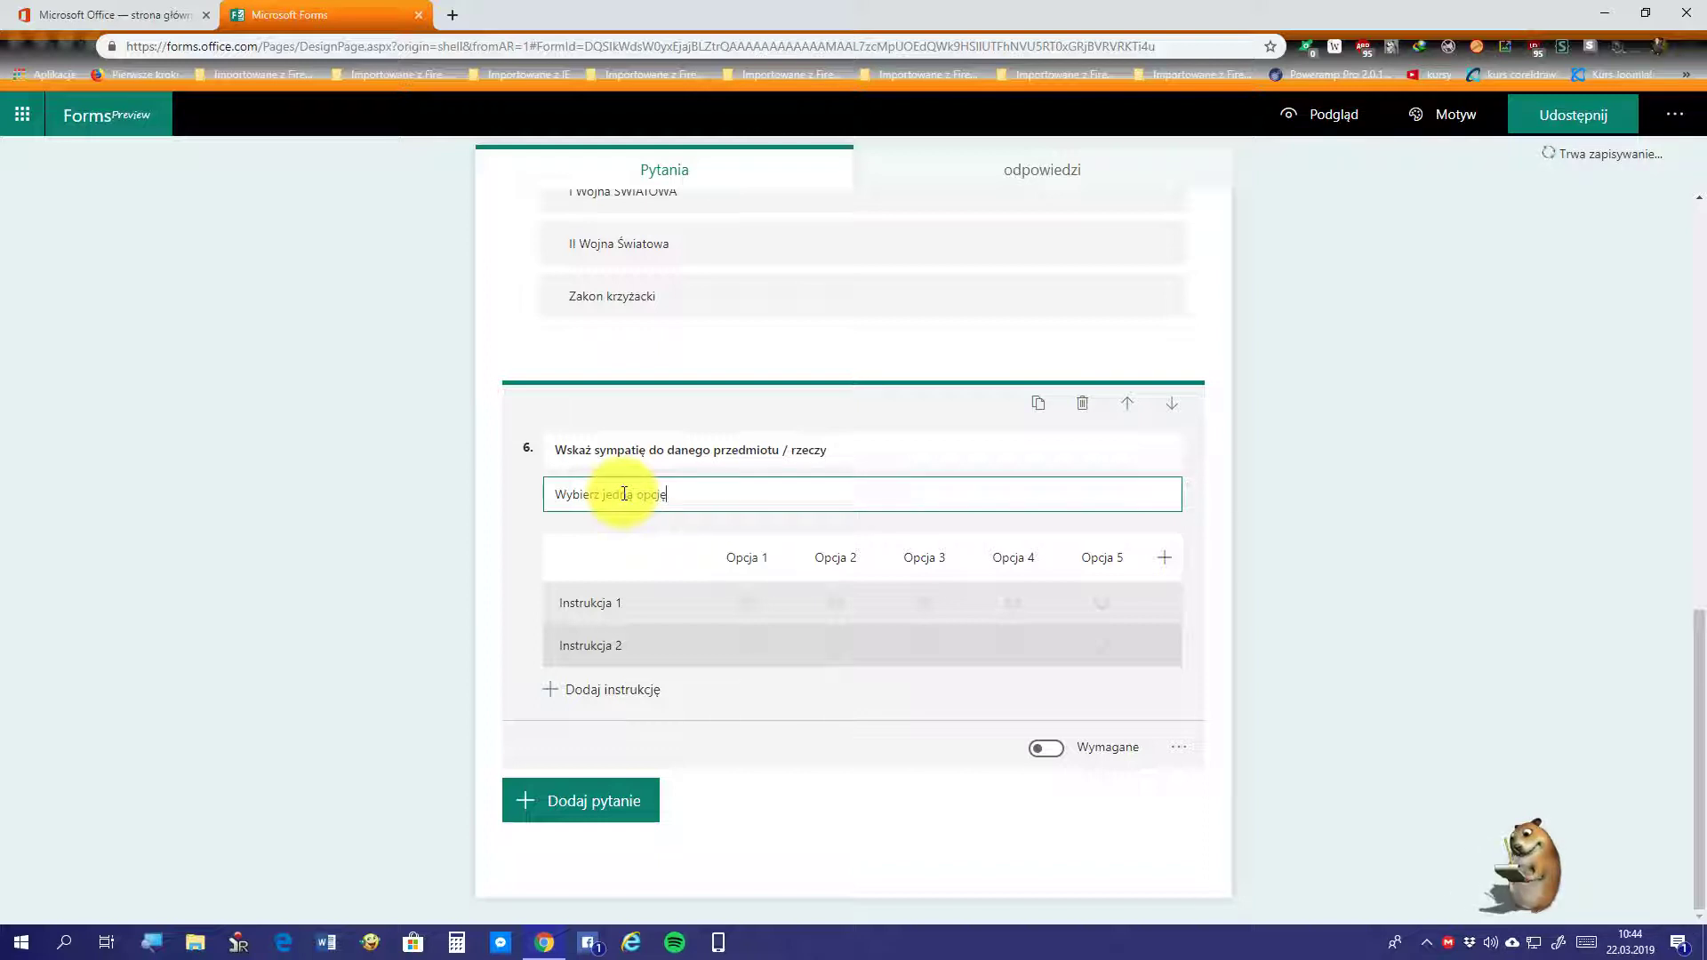
Step: Complete question 6's subtitle as "Wybierz jedną opcję z poszczególnych kolumn w poszczególnych wierszach", correcting the misspelled word
text(ę z)
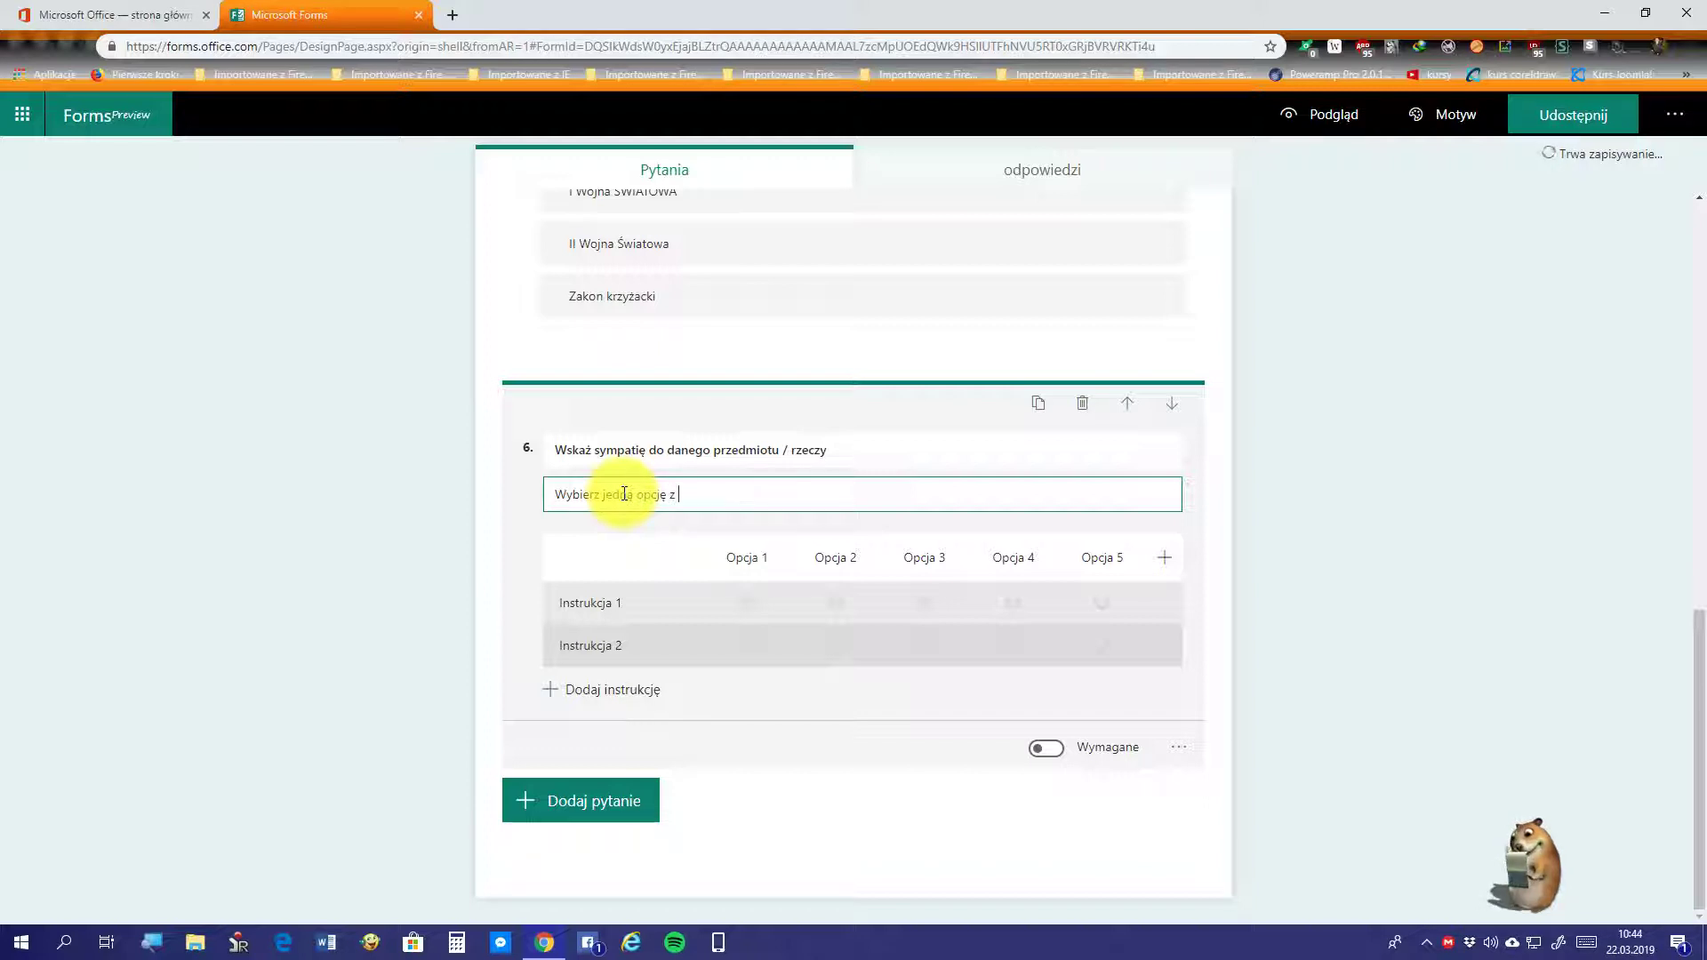
text( pos)
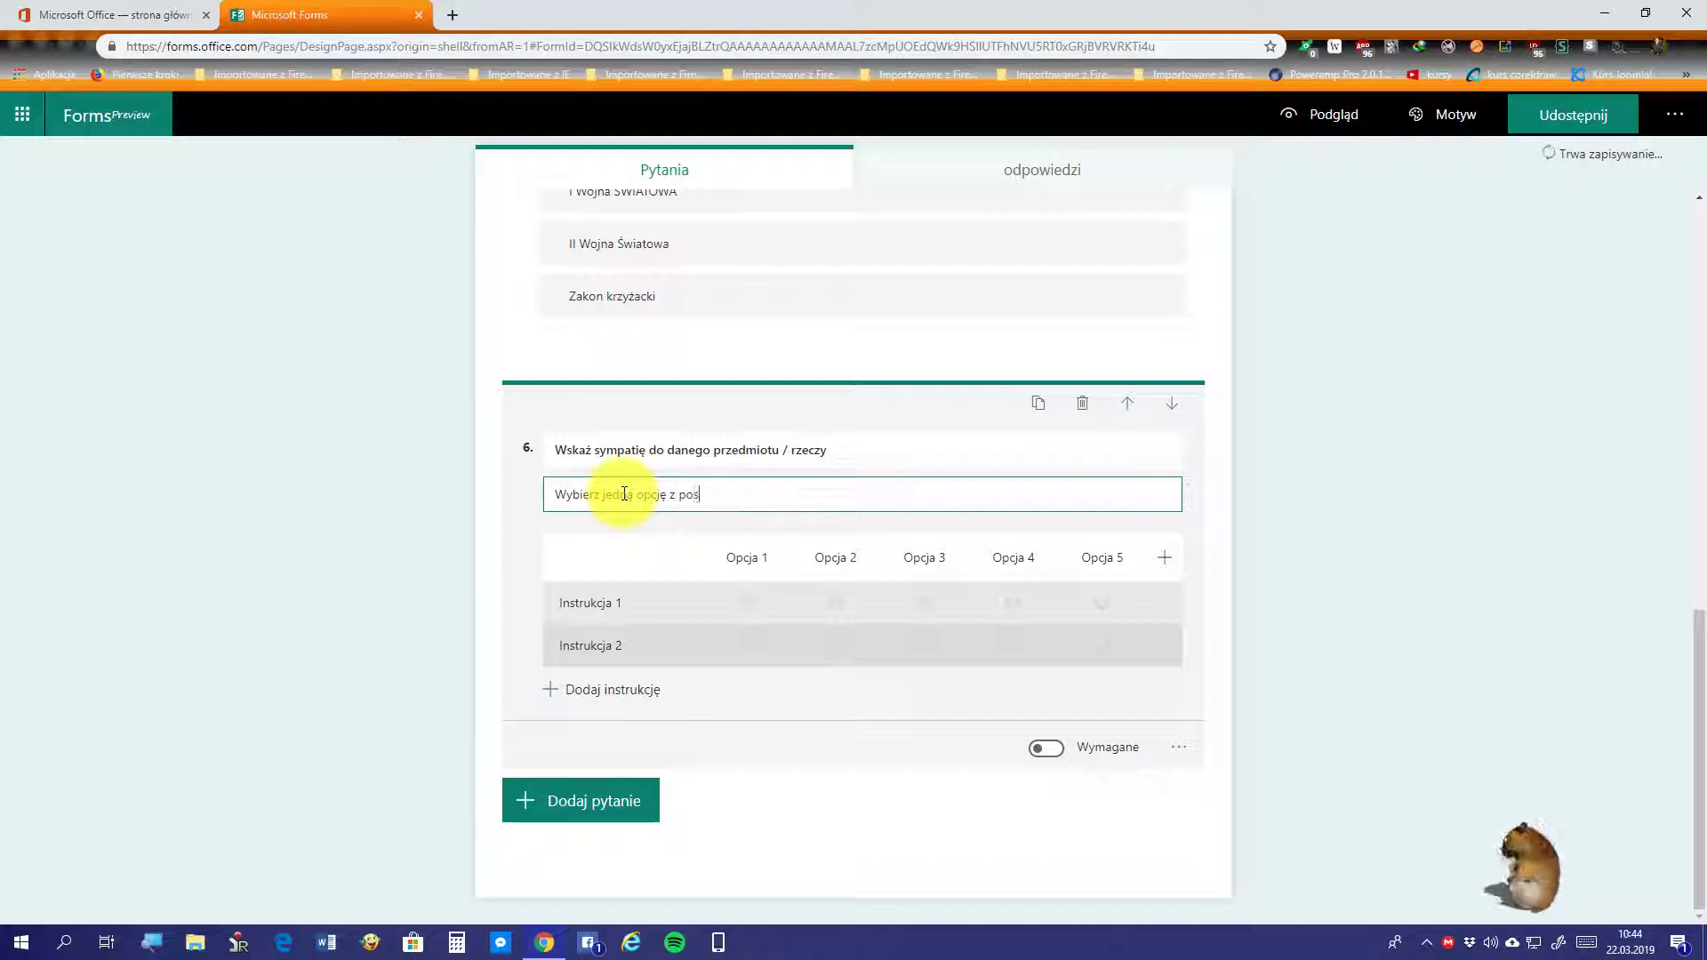
text(zczegól)
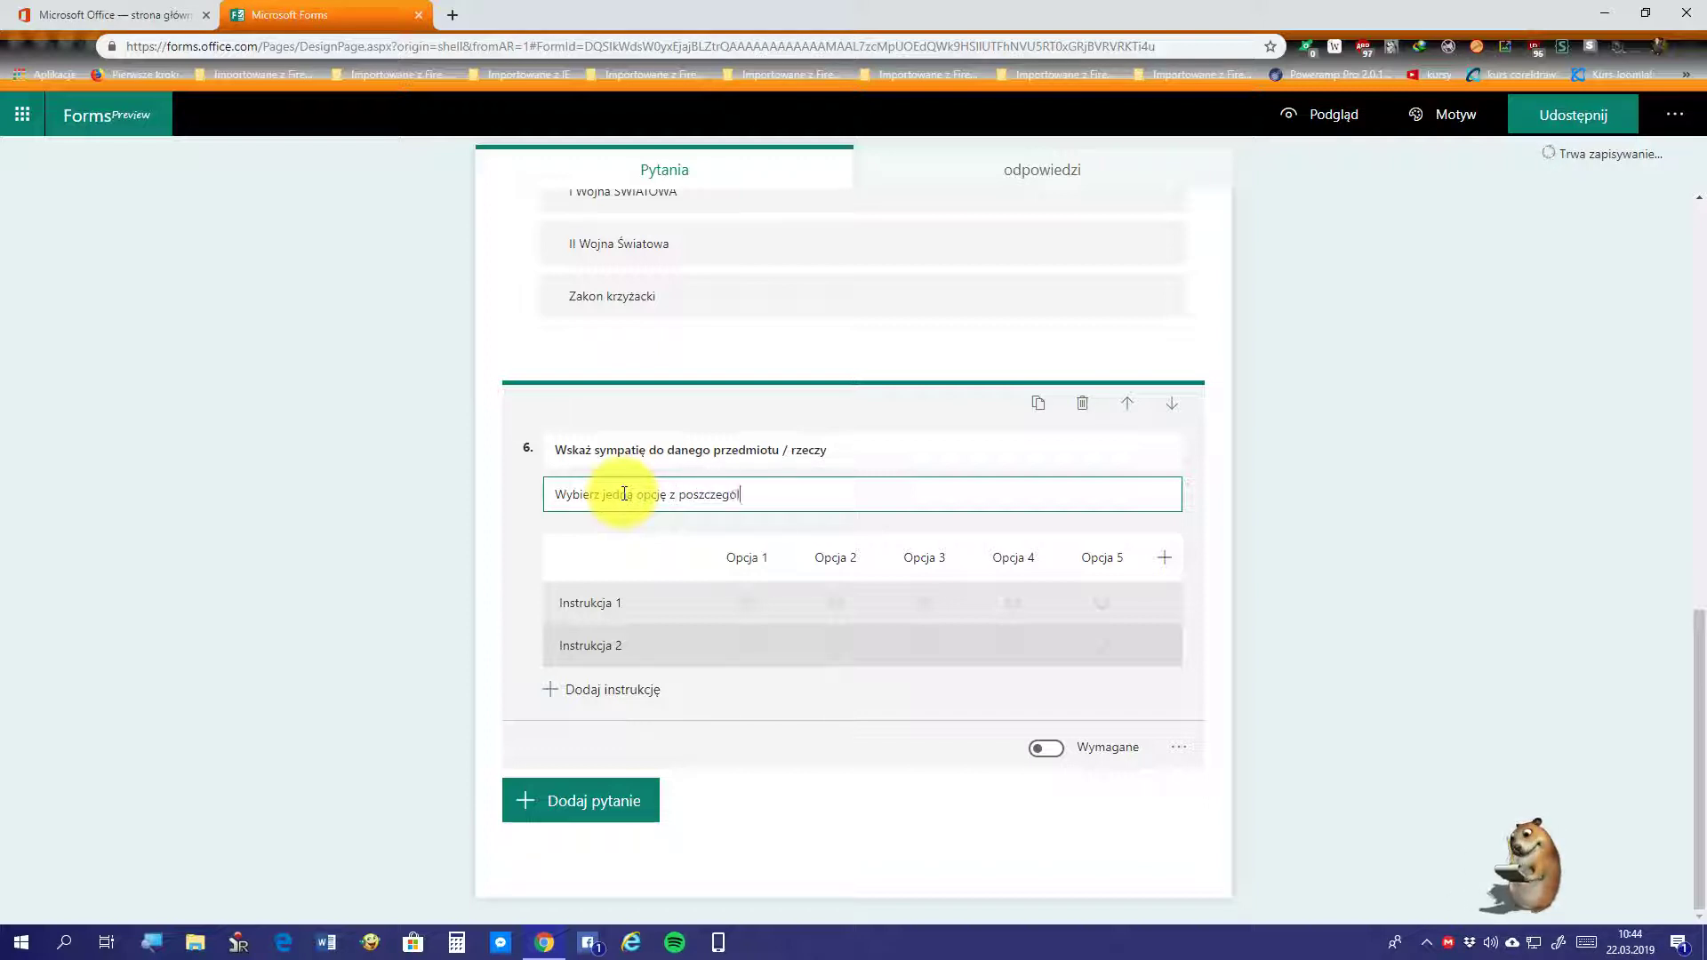
text(nyuch)
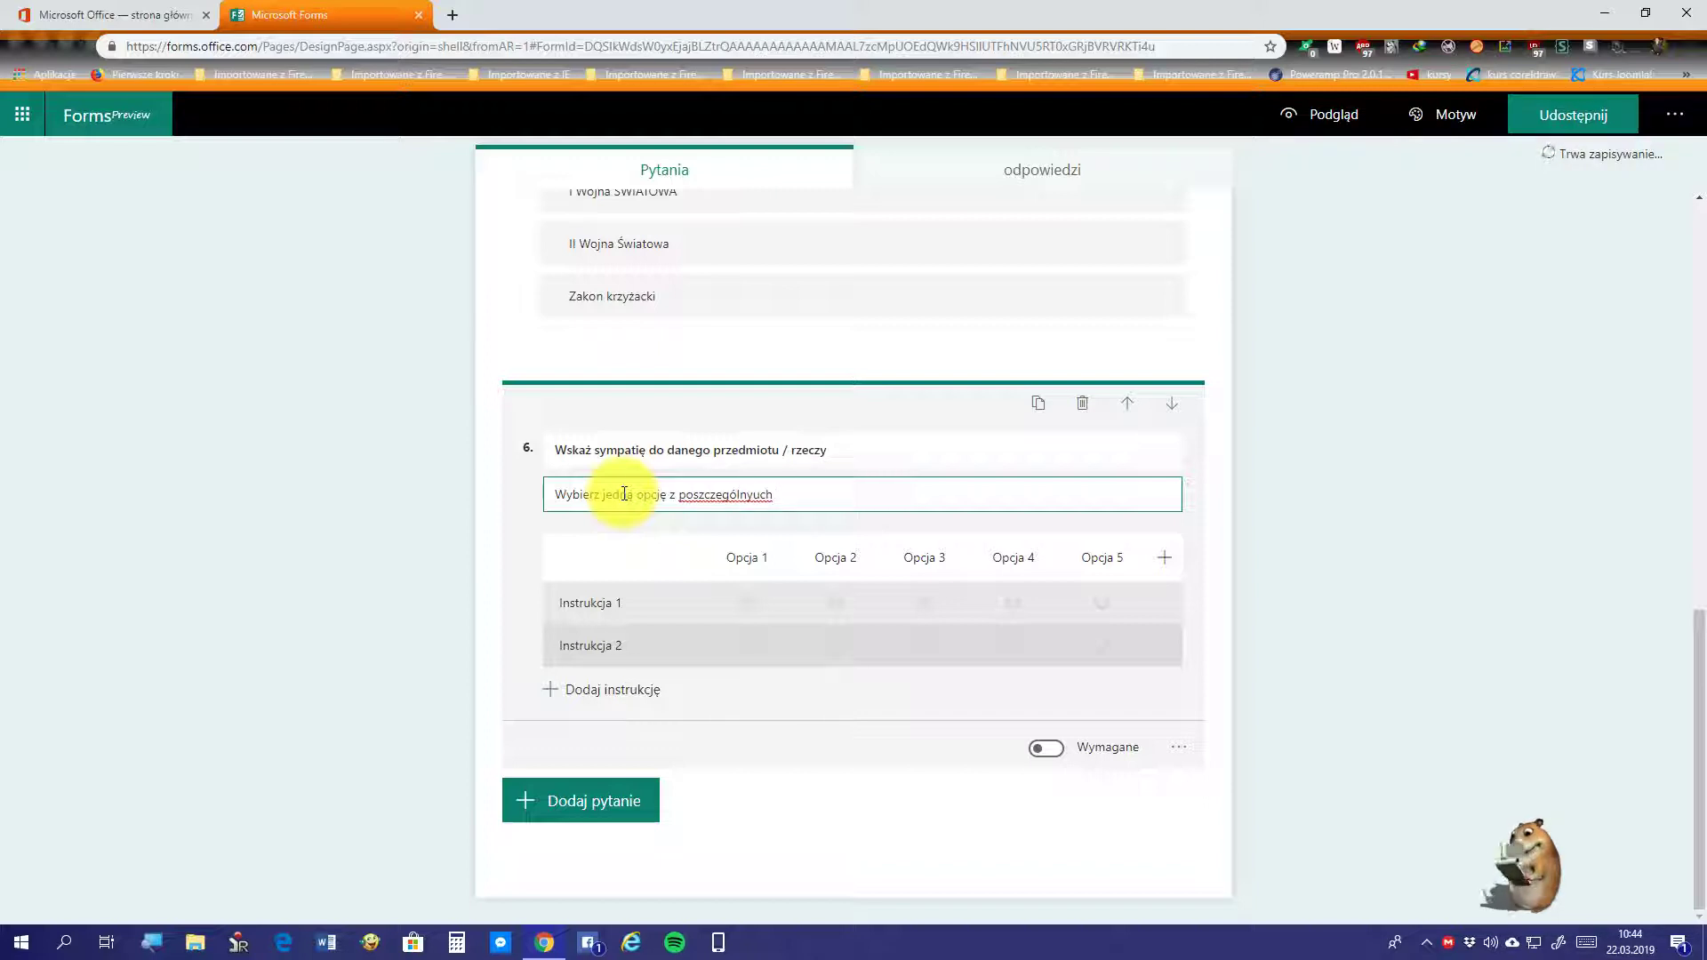
right_click(714, 496)
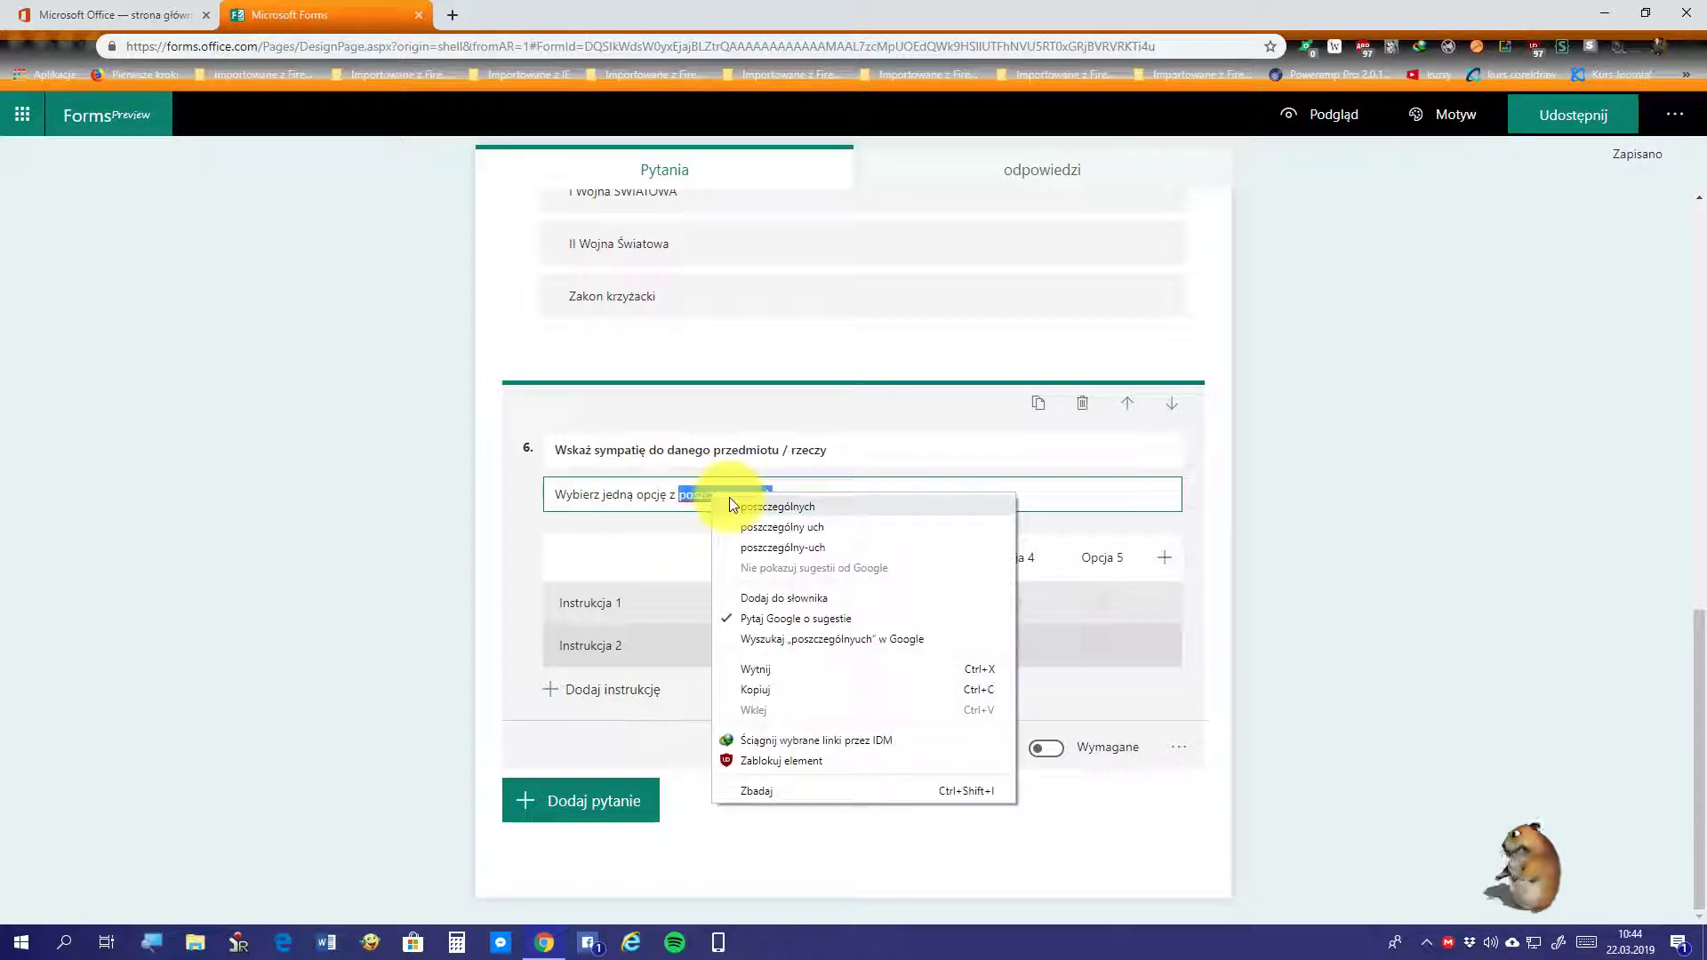
click(737, 505)
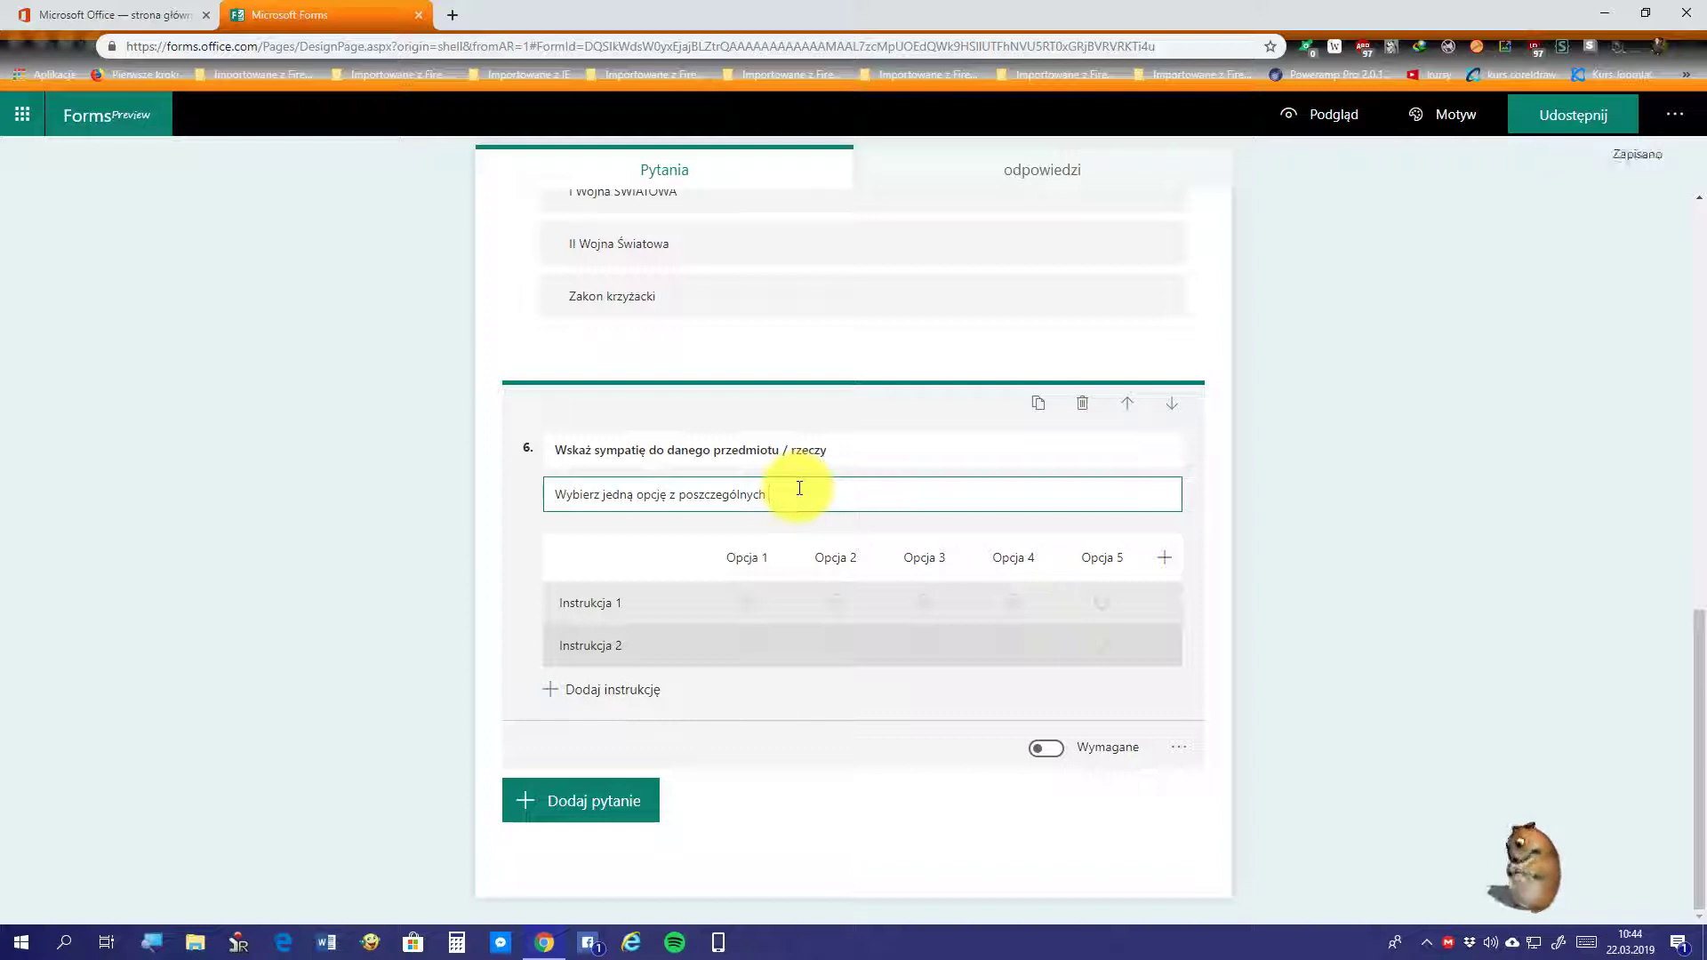
text(wiersz)
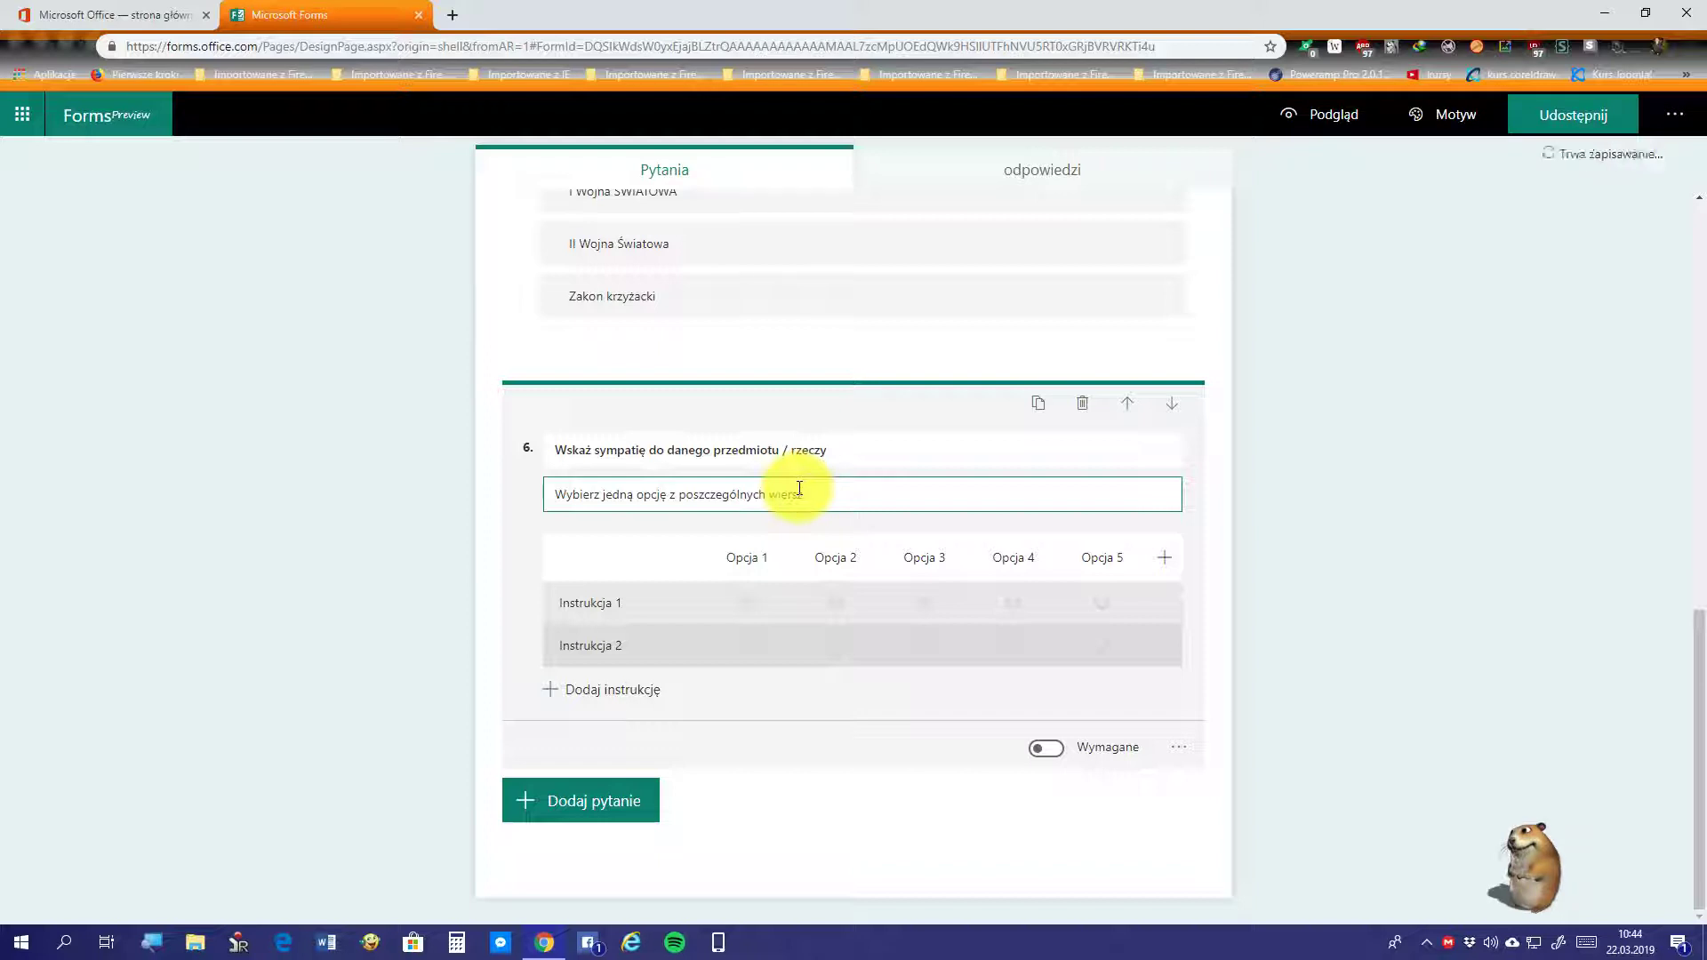
key(BackSpace)
key(BackSpace)
key(BackSpace)
key(BackSpace)
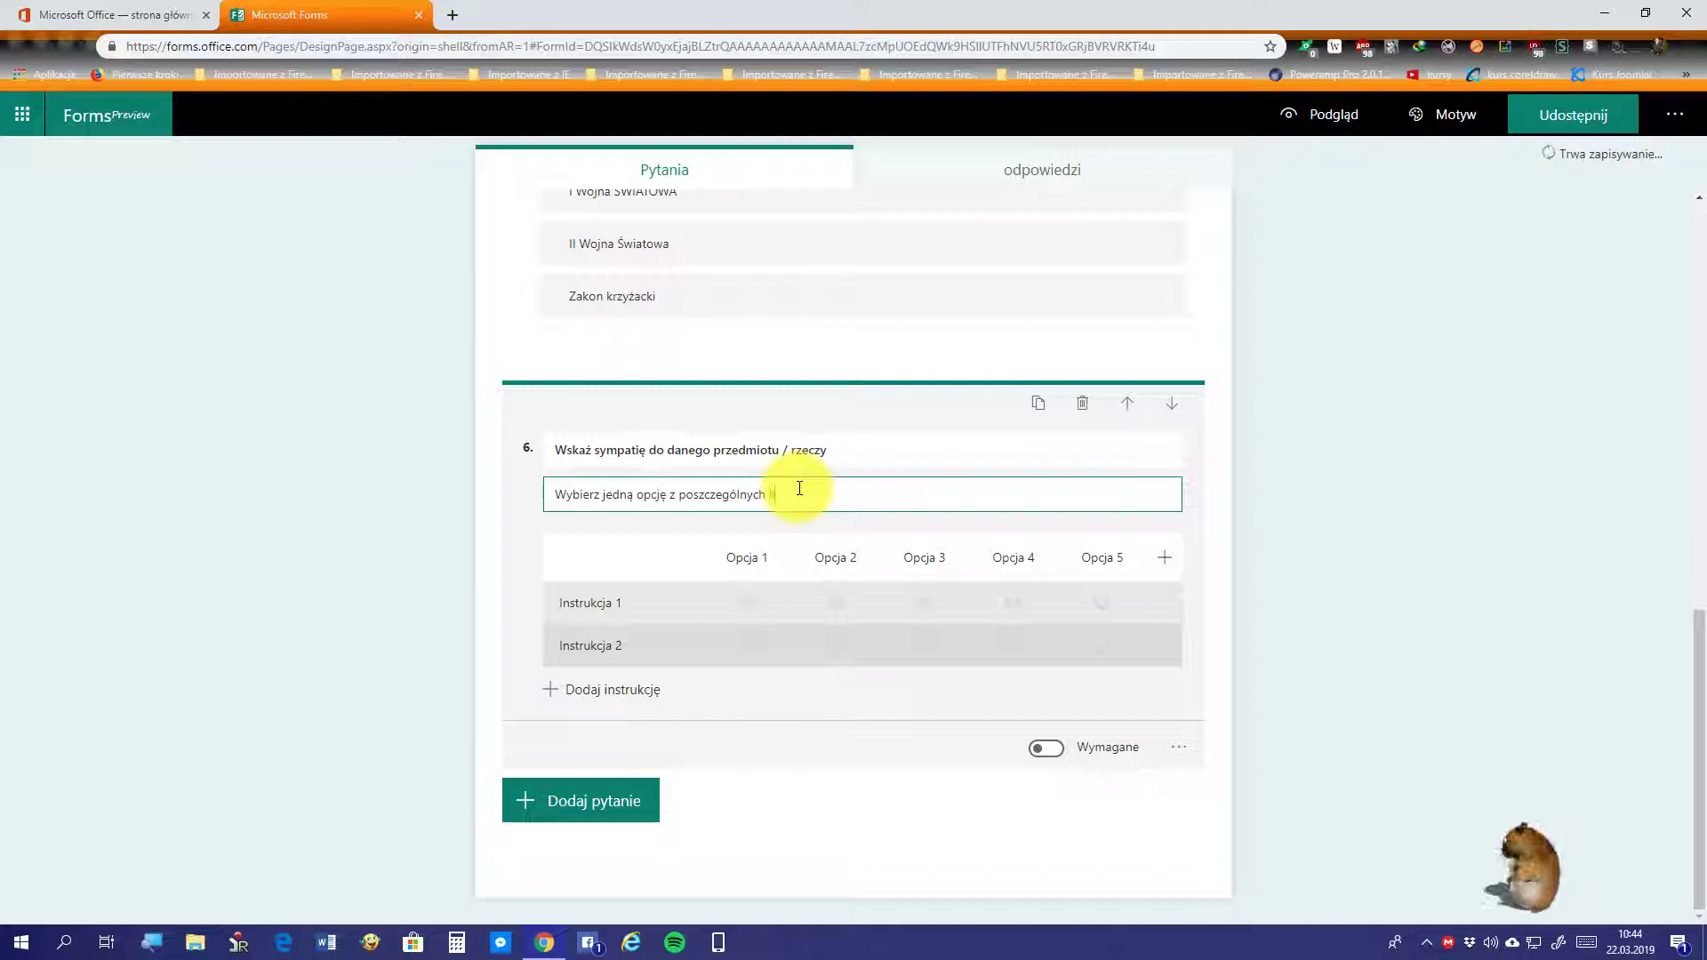
text(ko)
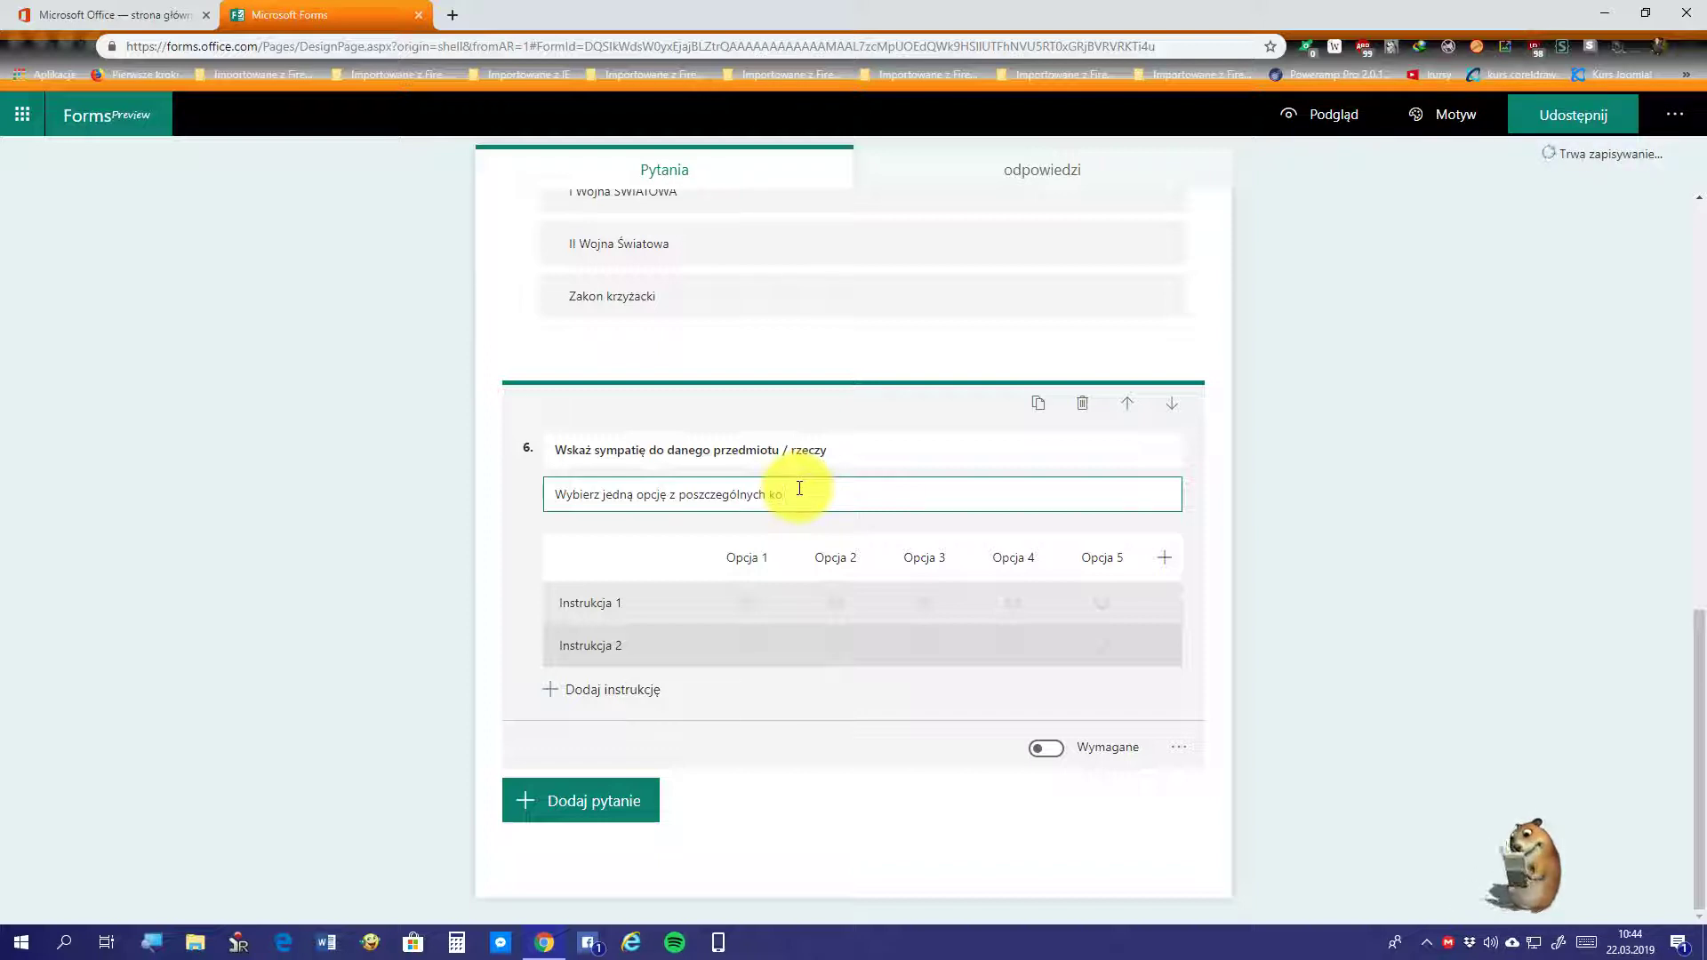
text(lumn)
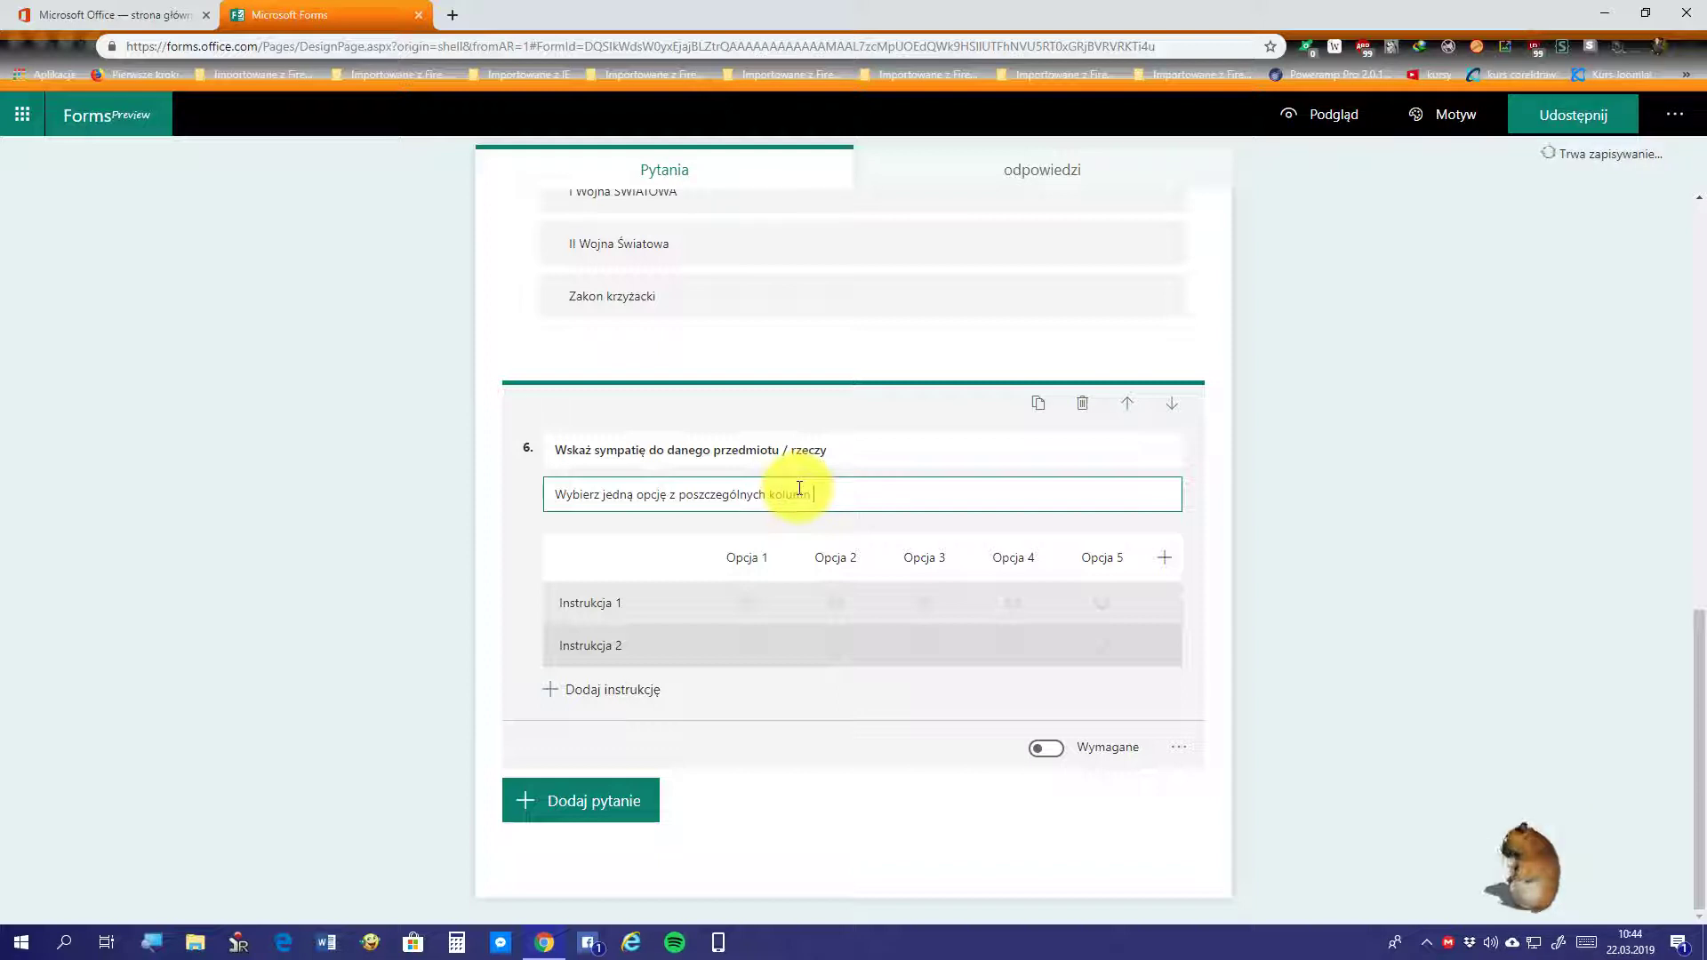
text( w poszc)
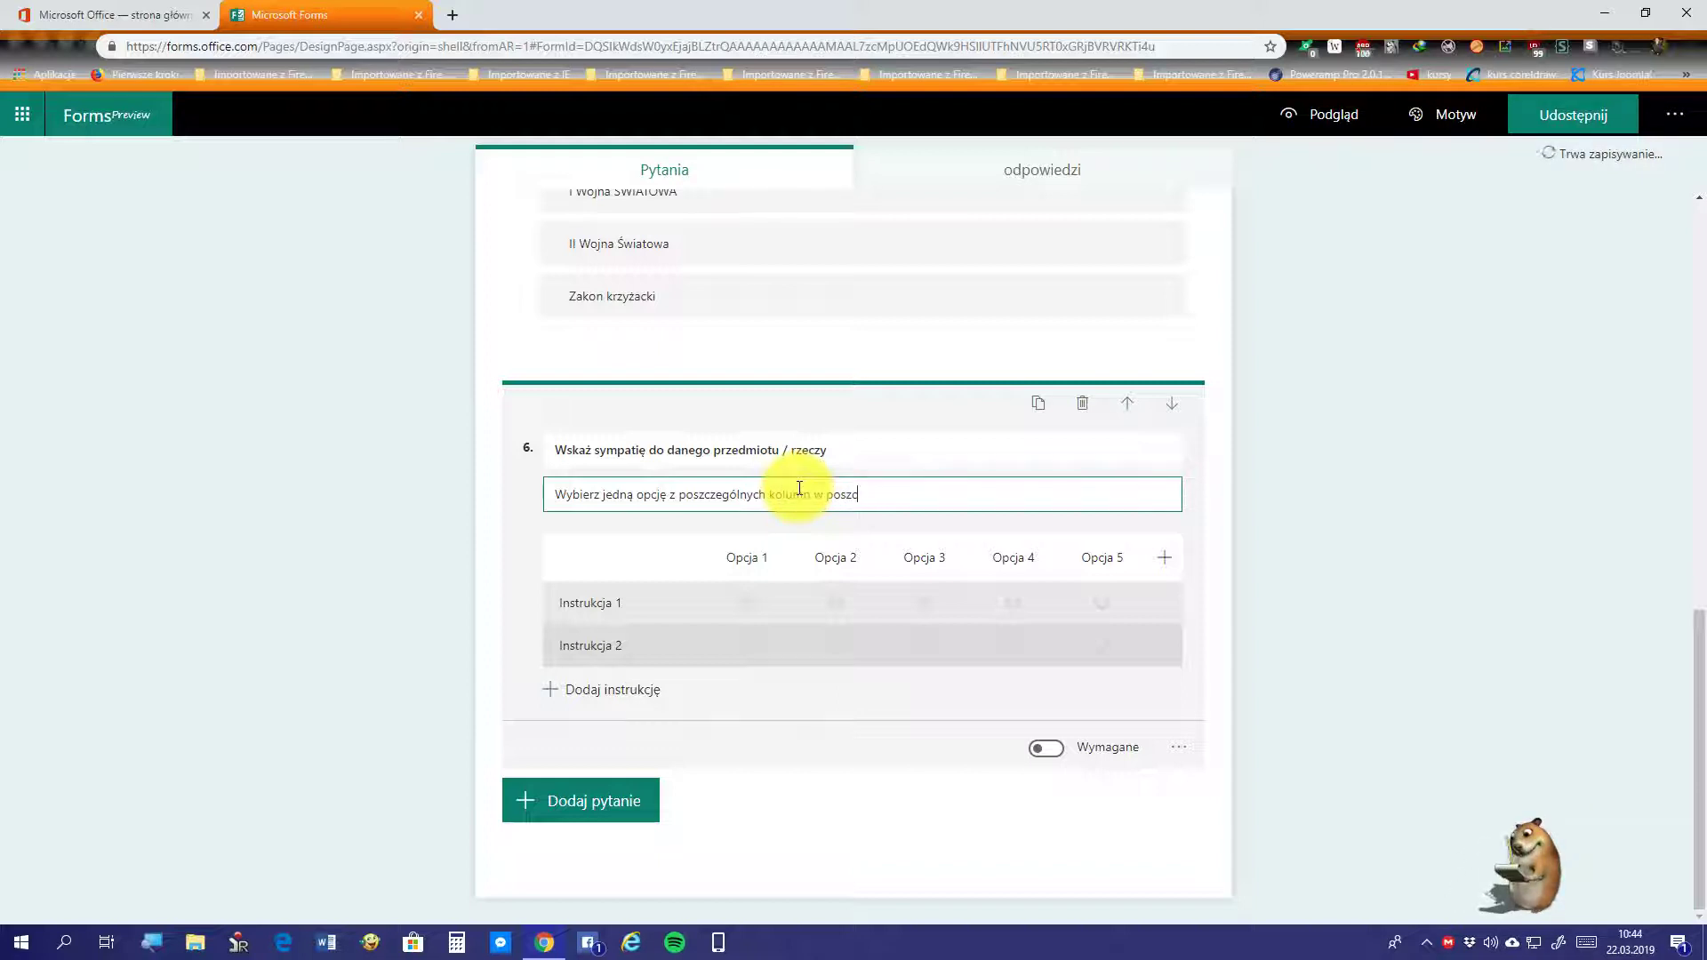
text(zególnych )
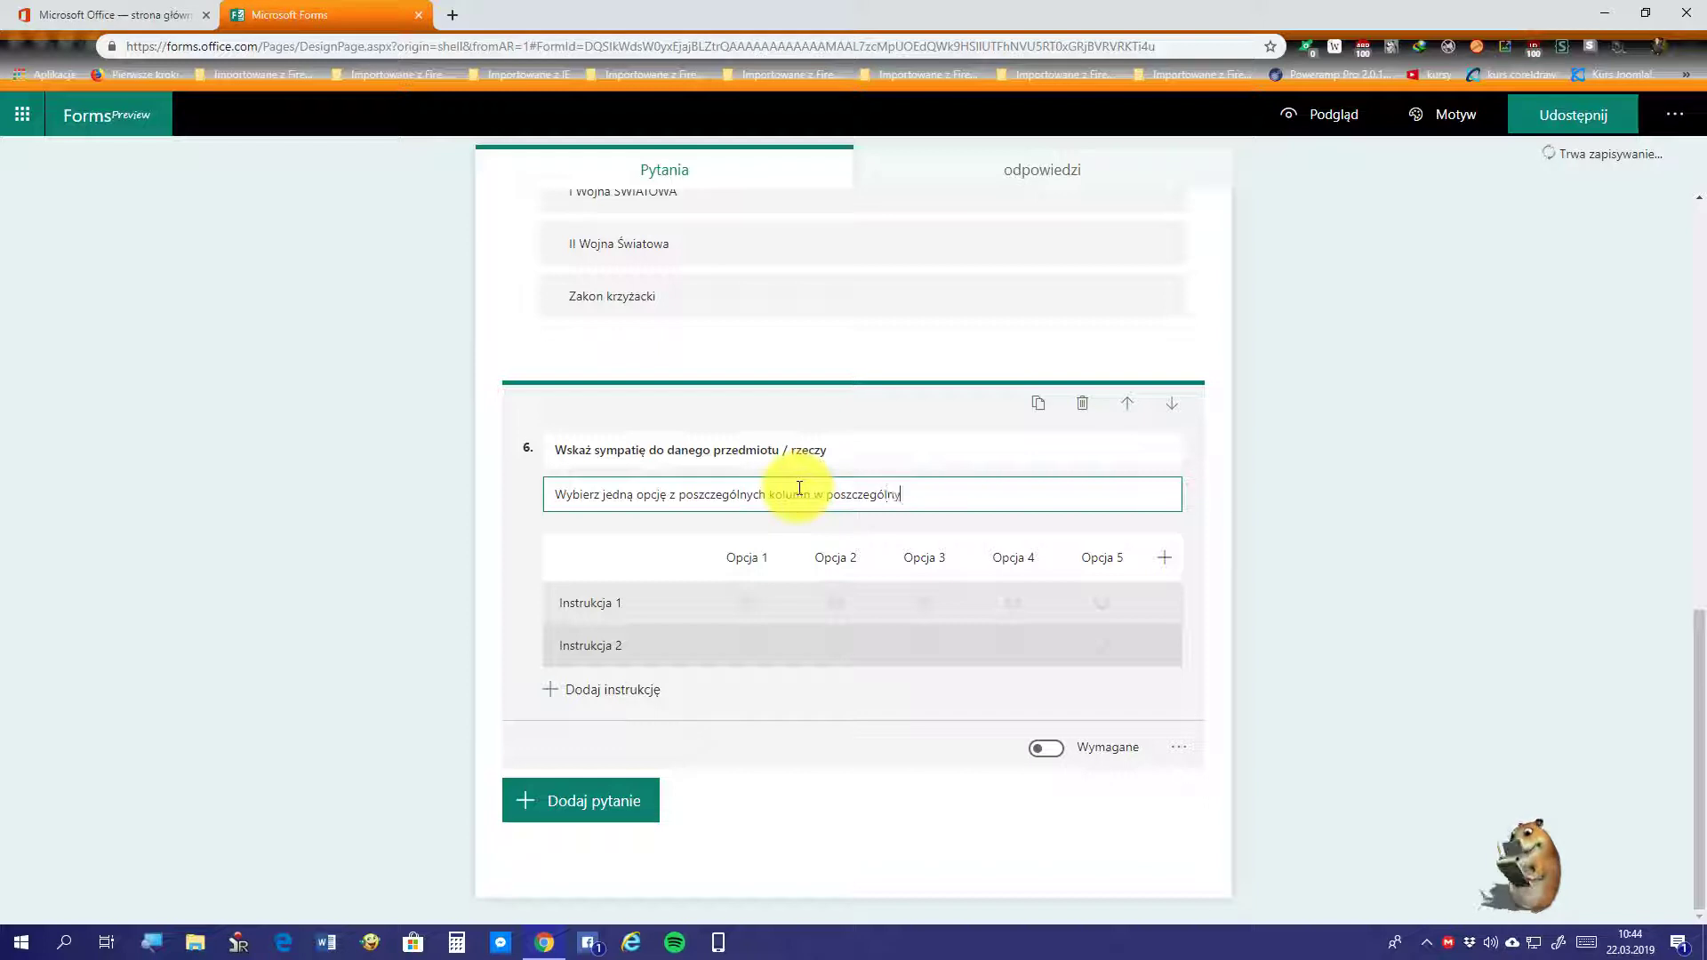
text(wier)
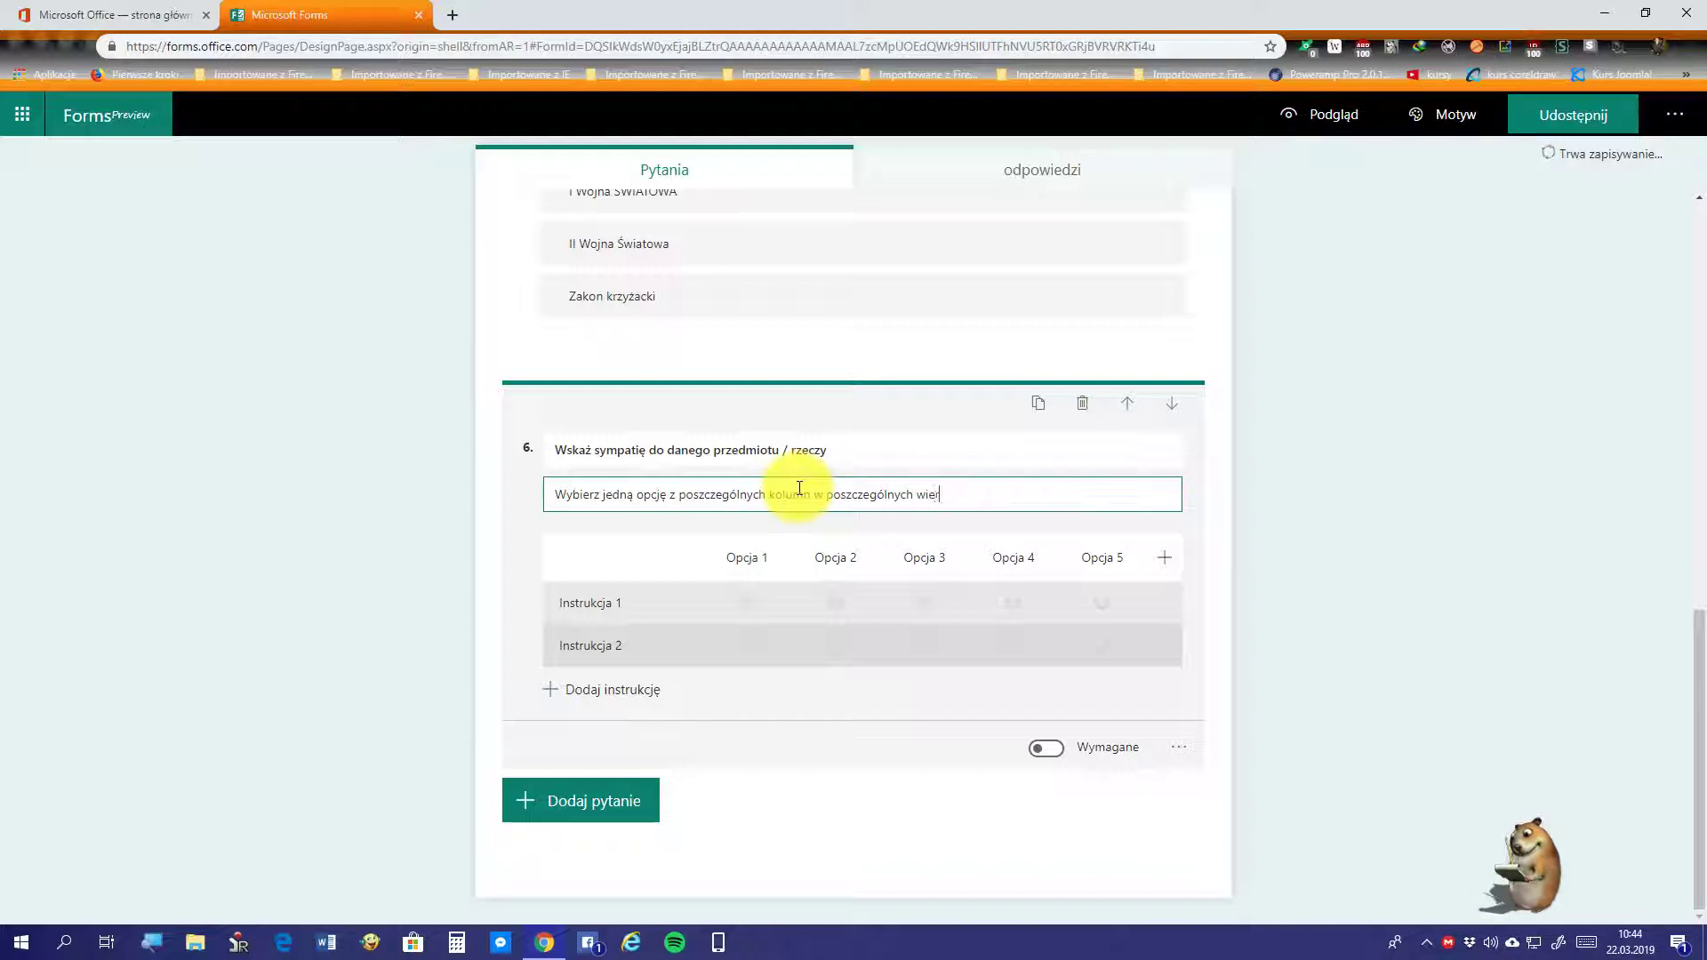
text(szach.)
key(BackSpace)
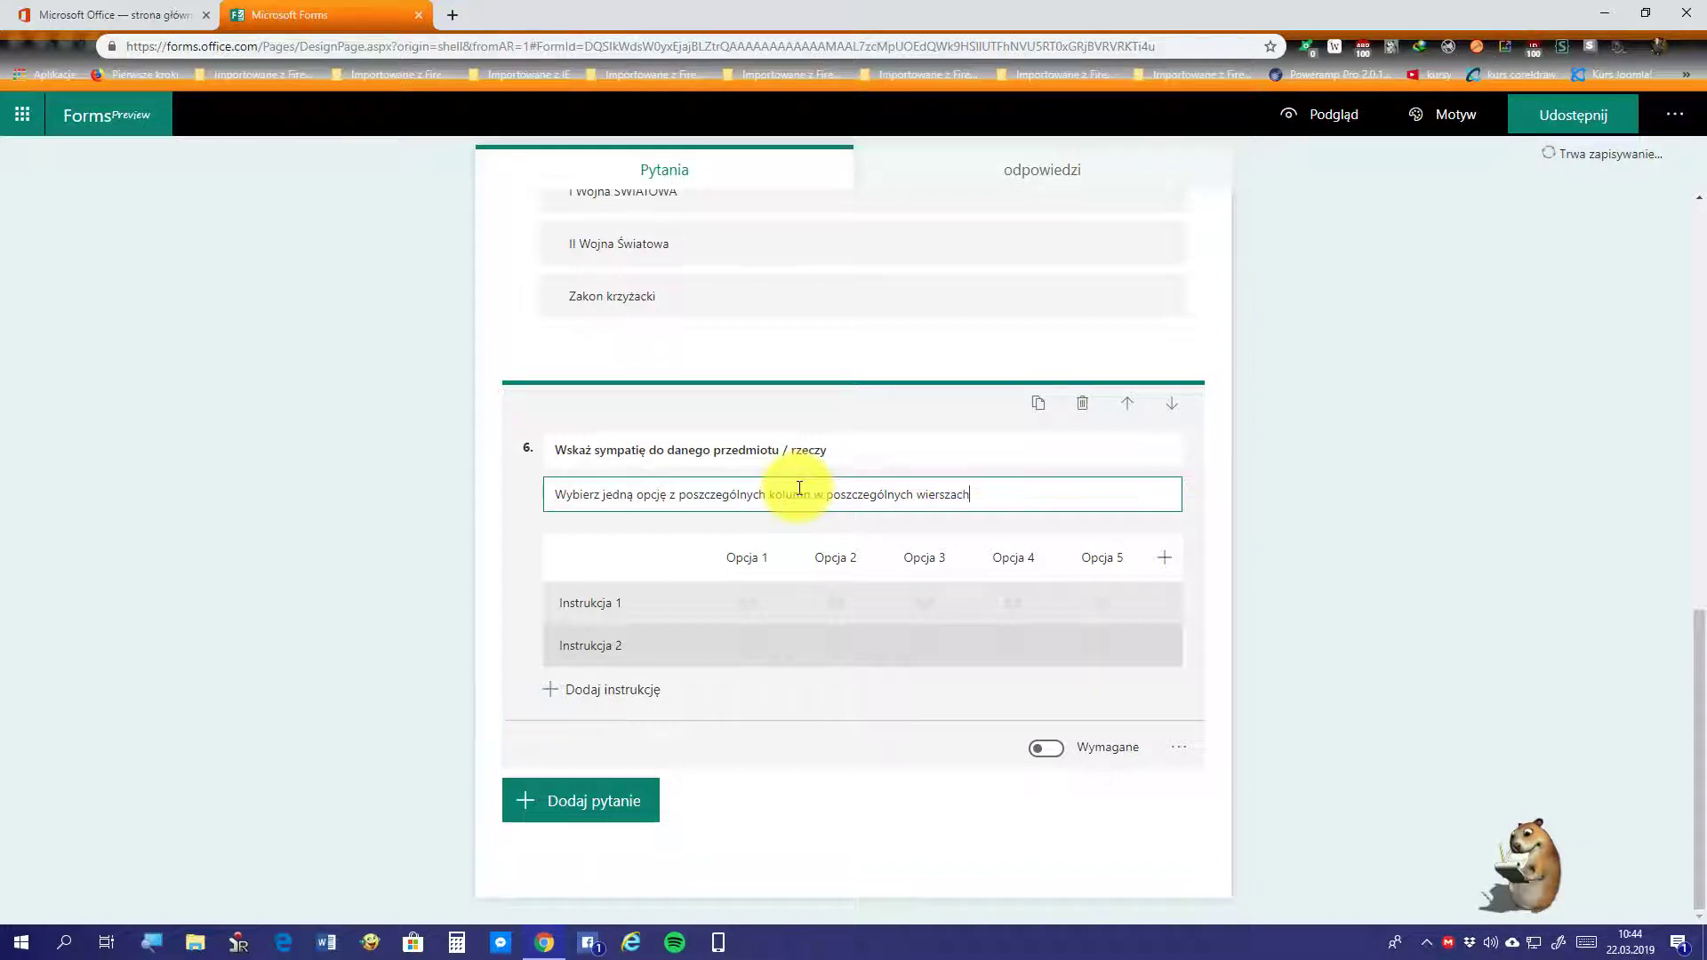
Step: Name the two statement rows of question 6's rating grid Android and iOS
click(593, 603)
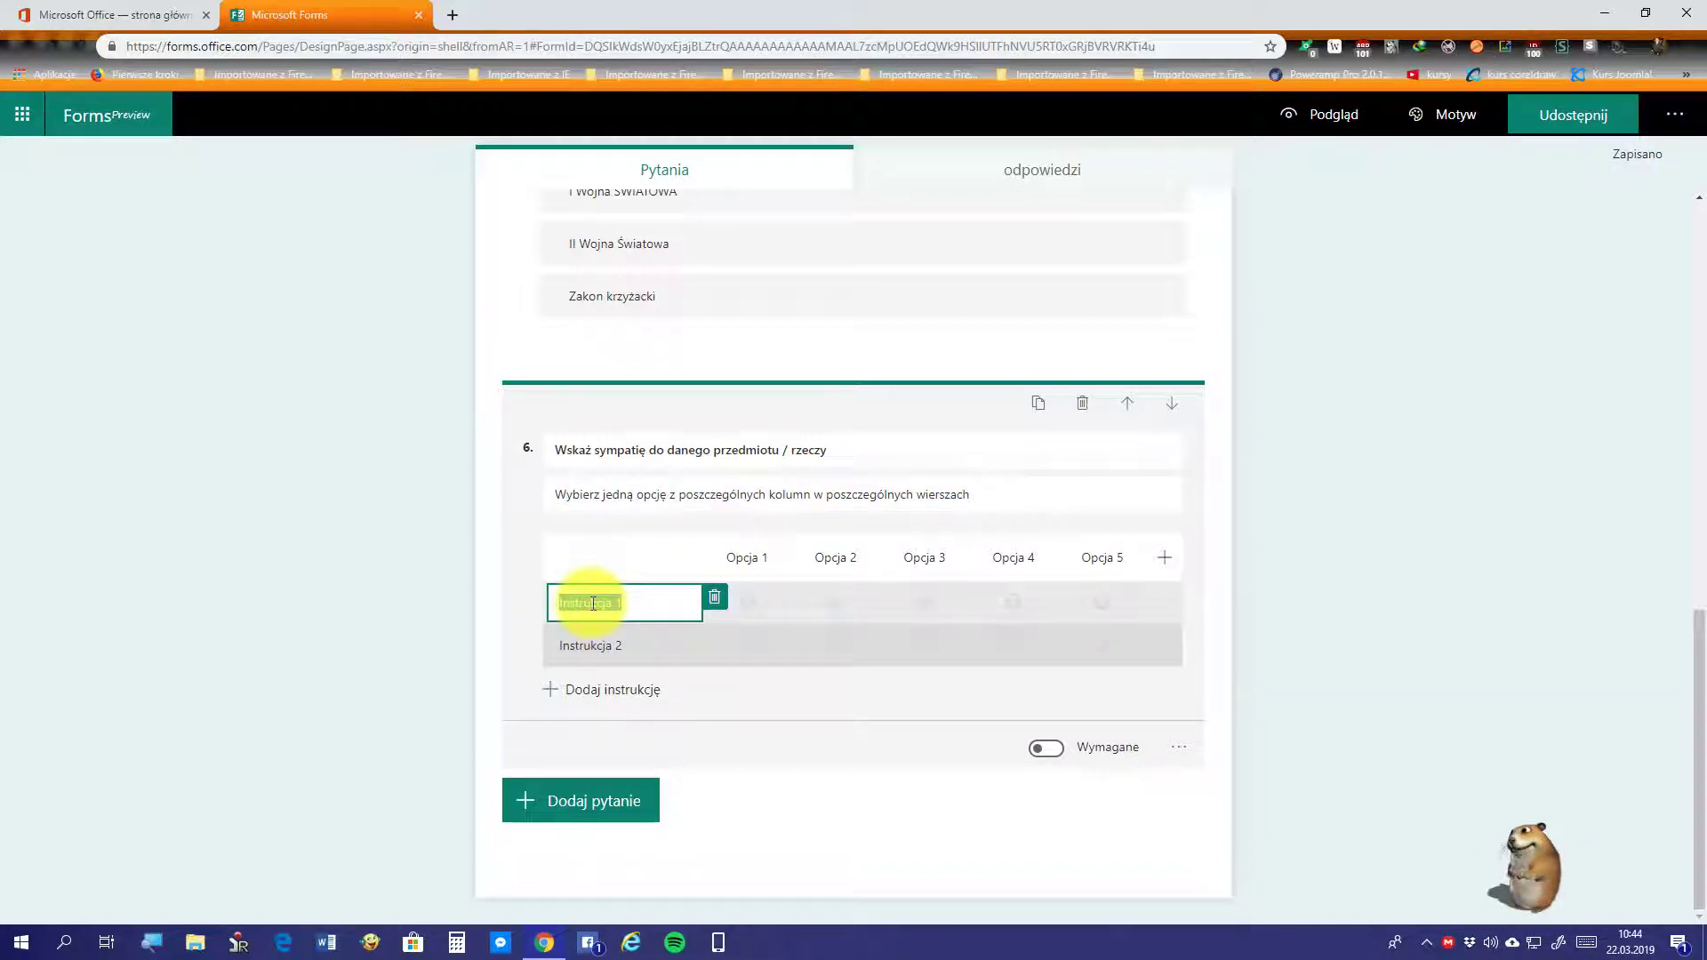
text(Ani)
text(r)
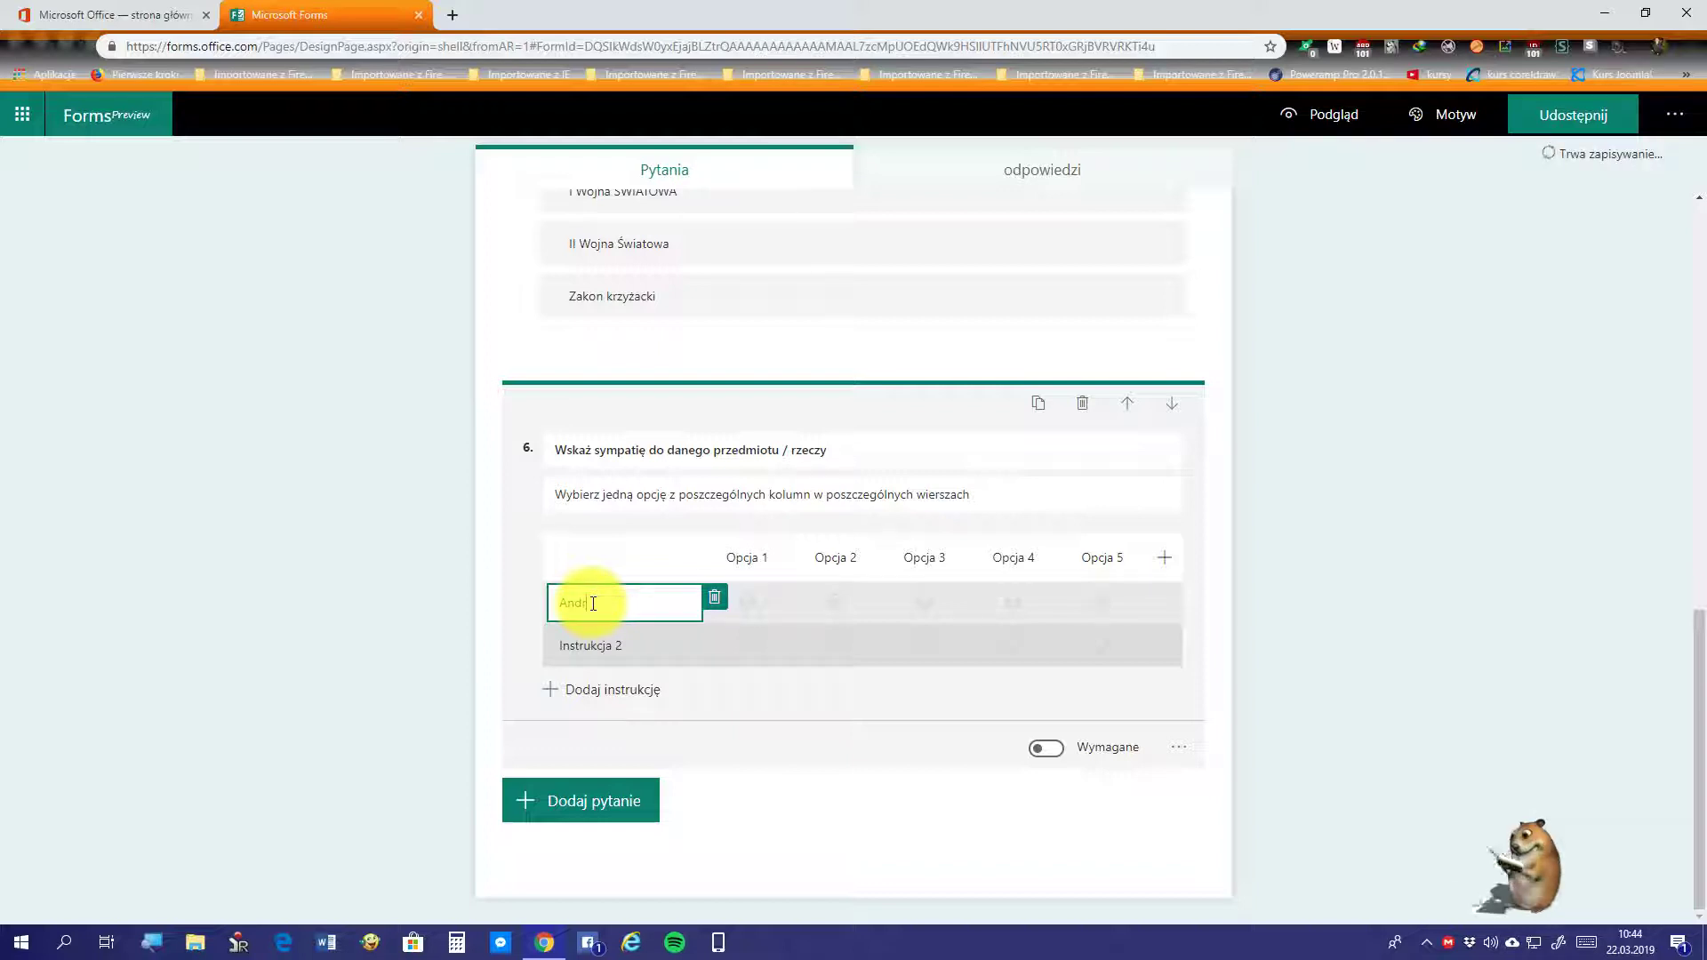
text(ze)
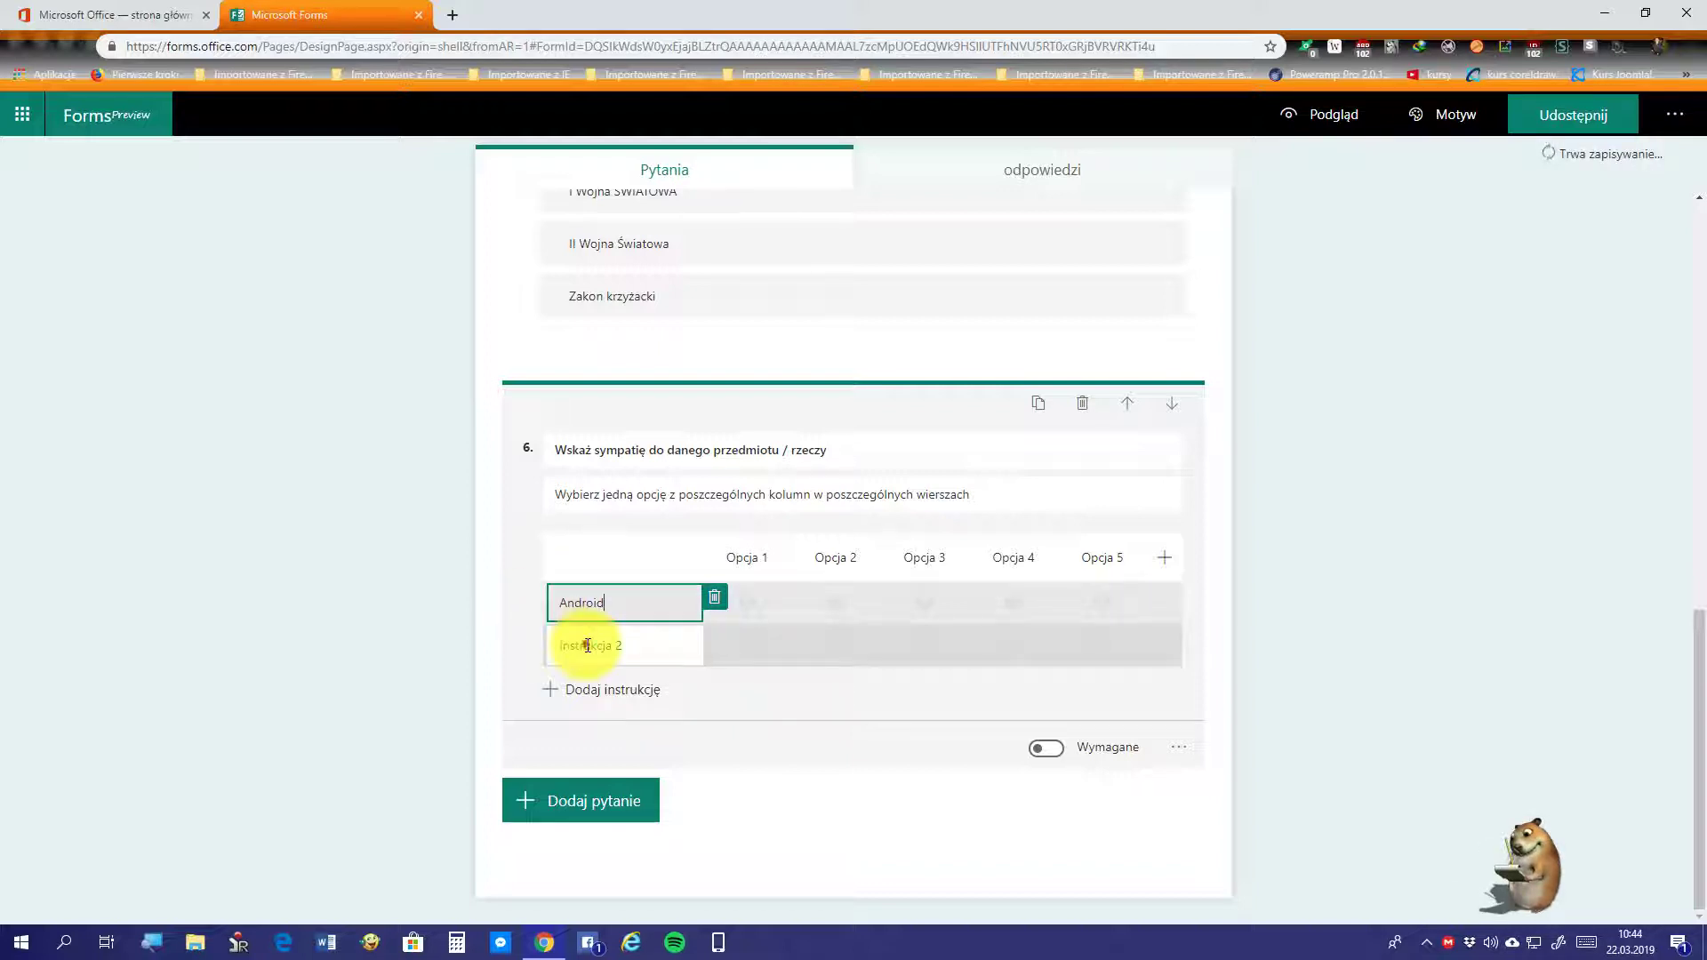
click(587, 646)
text(iOS)
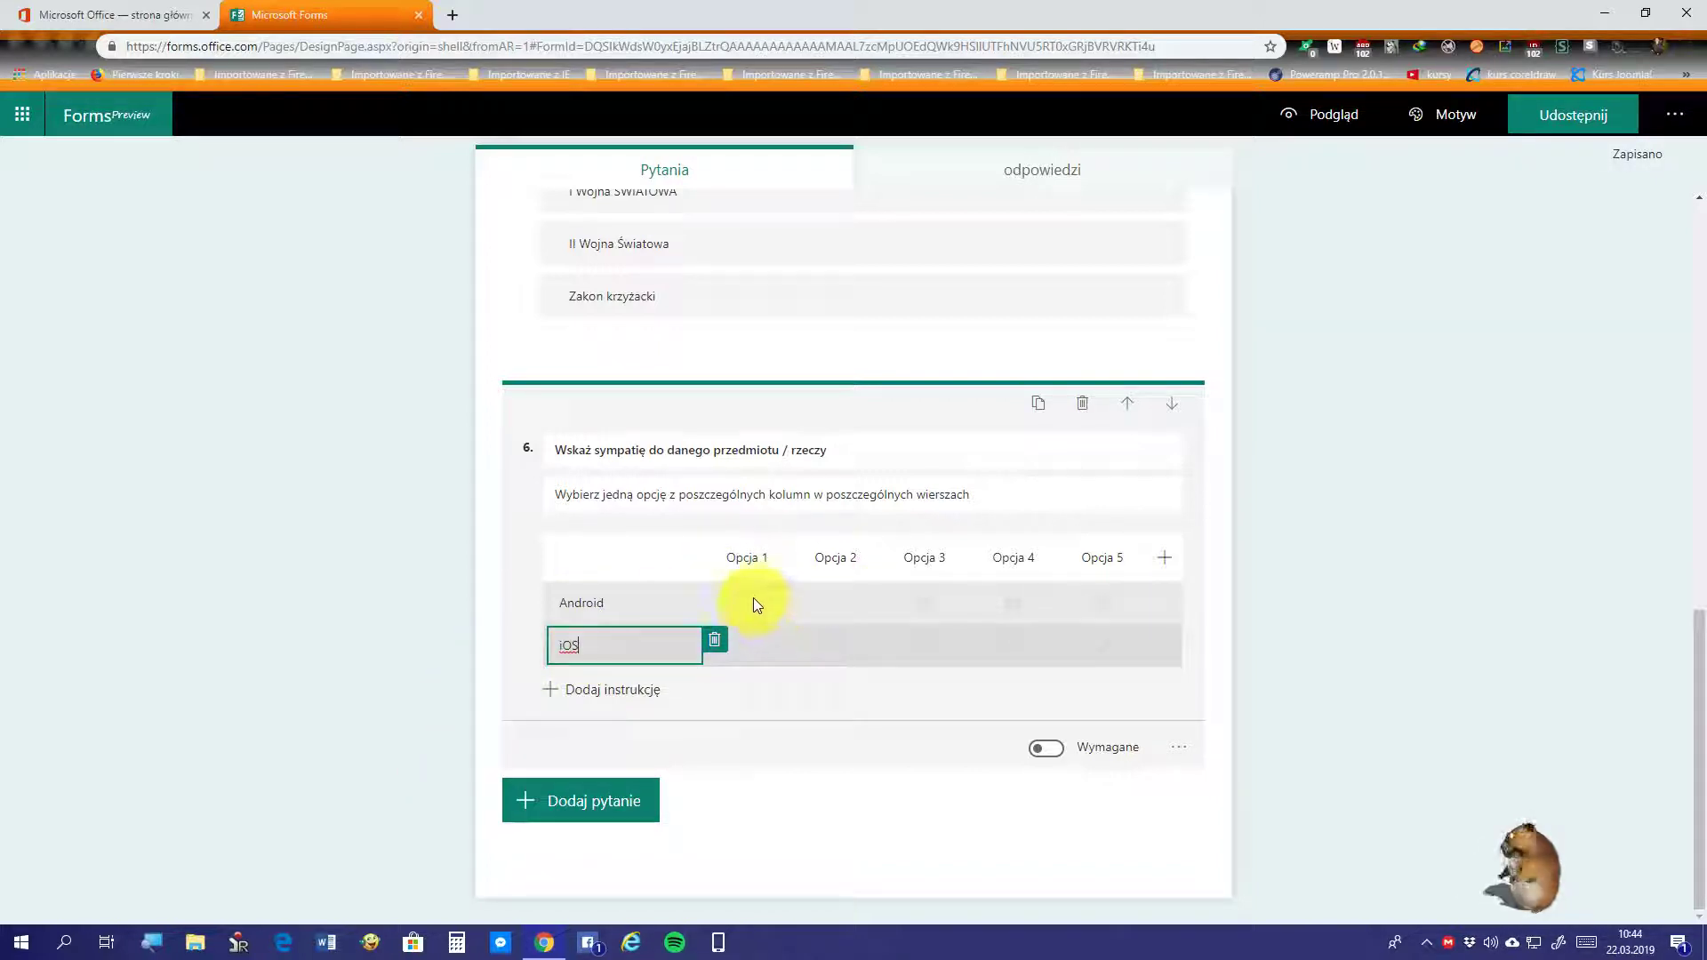
Step: Rename the first option column of question 6's rating grid to Nienawidzę
click(744, 556)
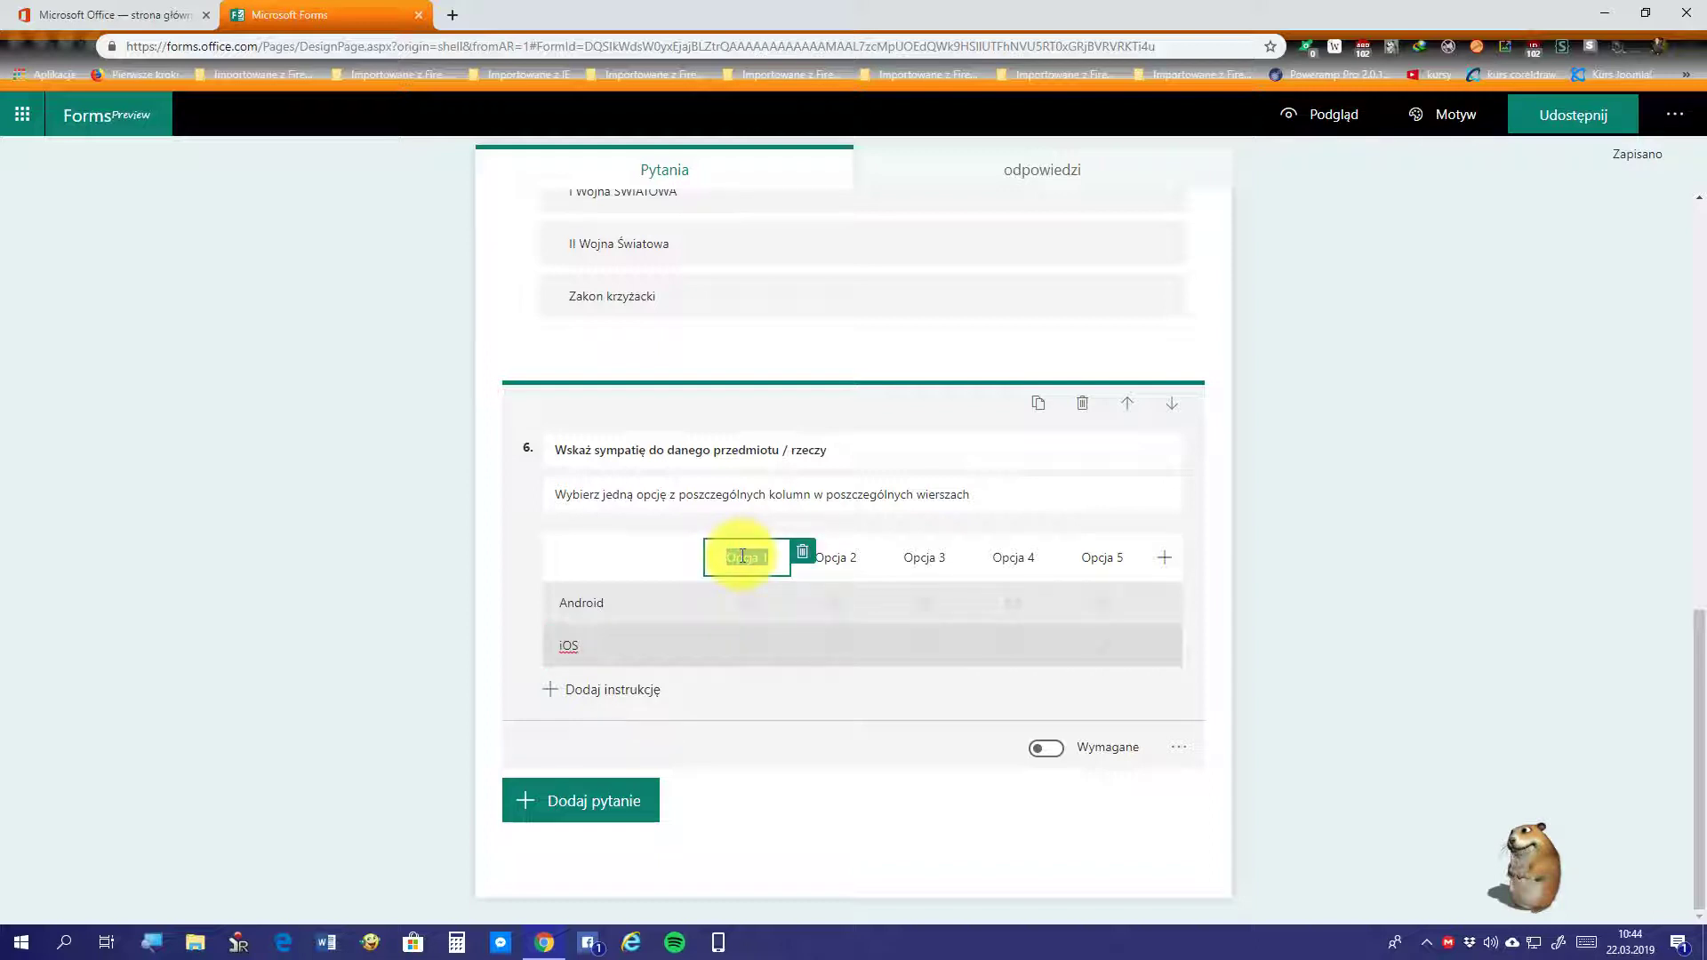
key(BackSpace)
text(Tak)
Step: Go through the option columns and statement rows of question 6's rating grid to examine how the scale applies
click(858, 556)
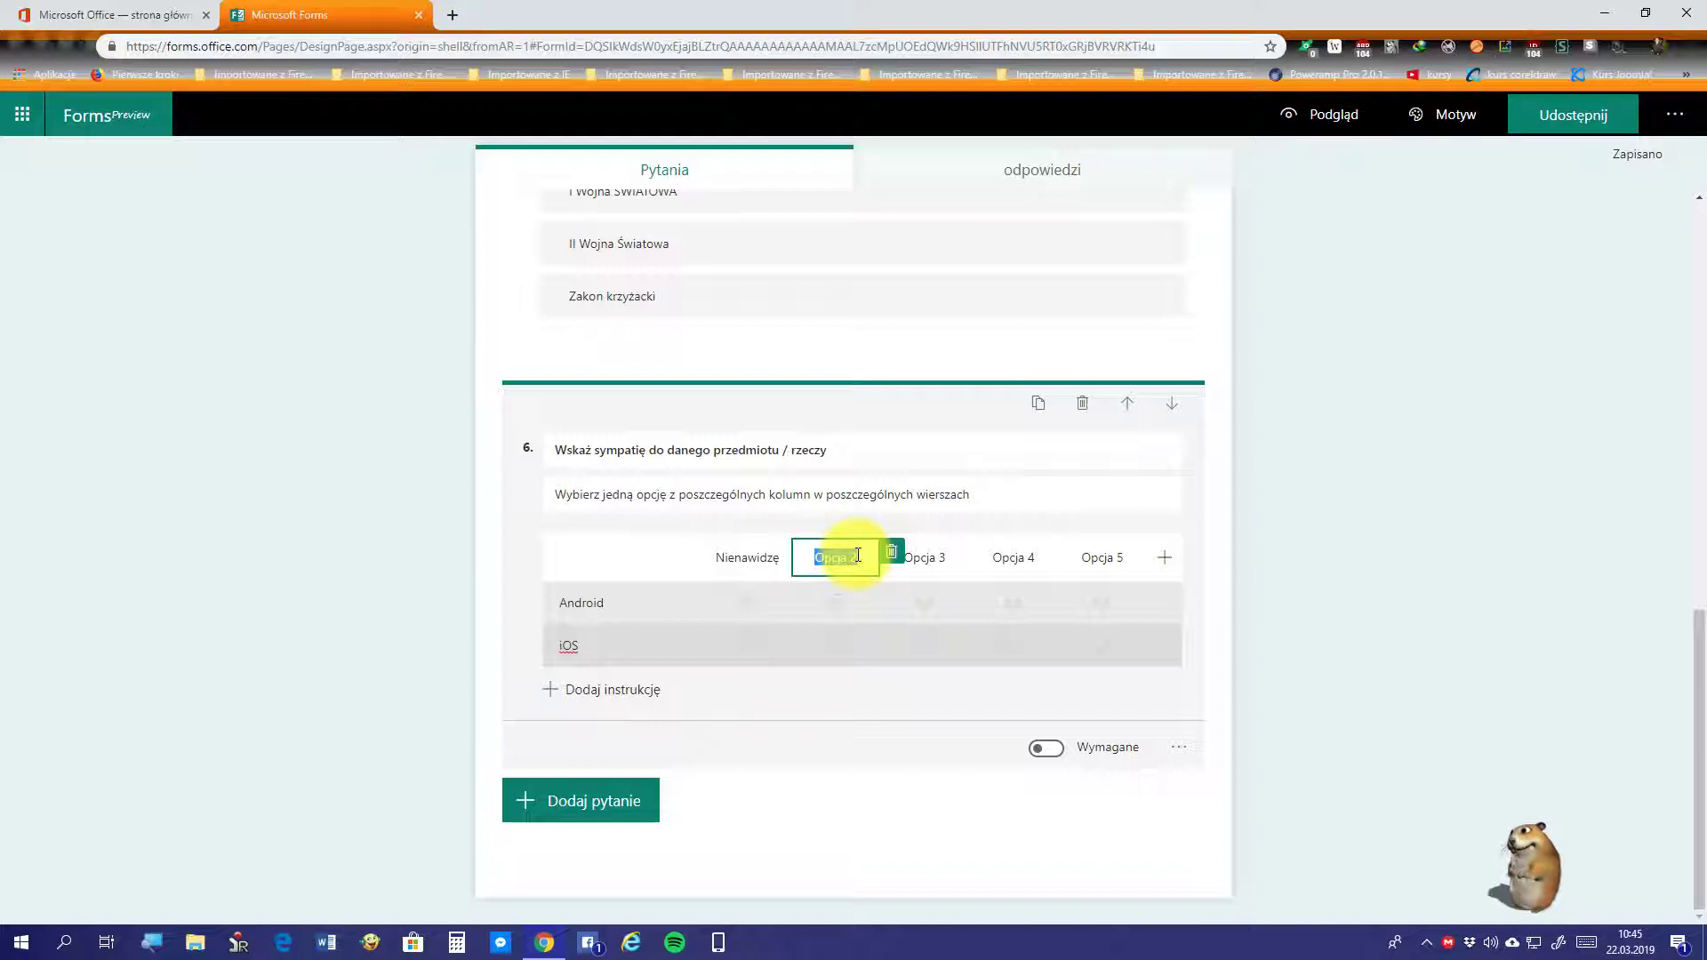
click(941, 559)
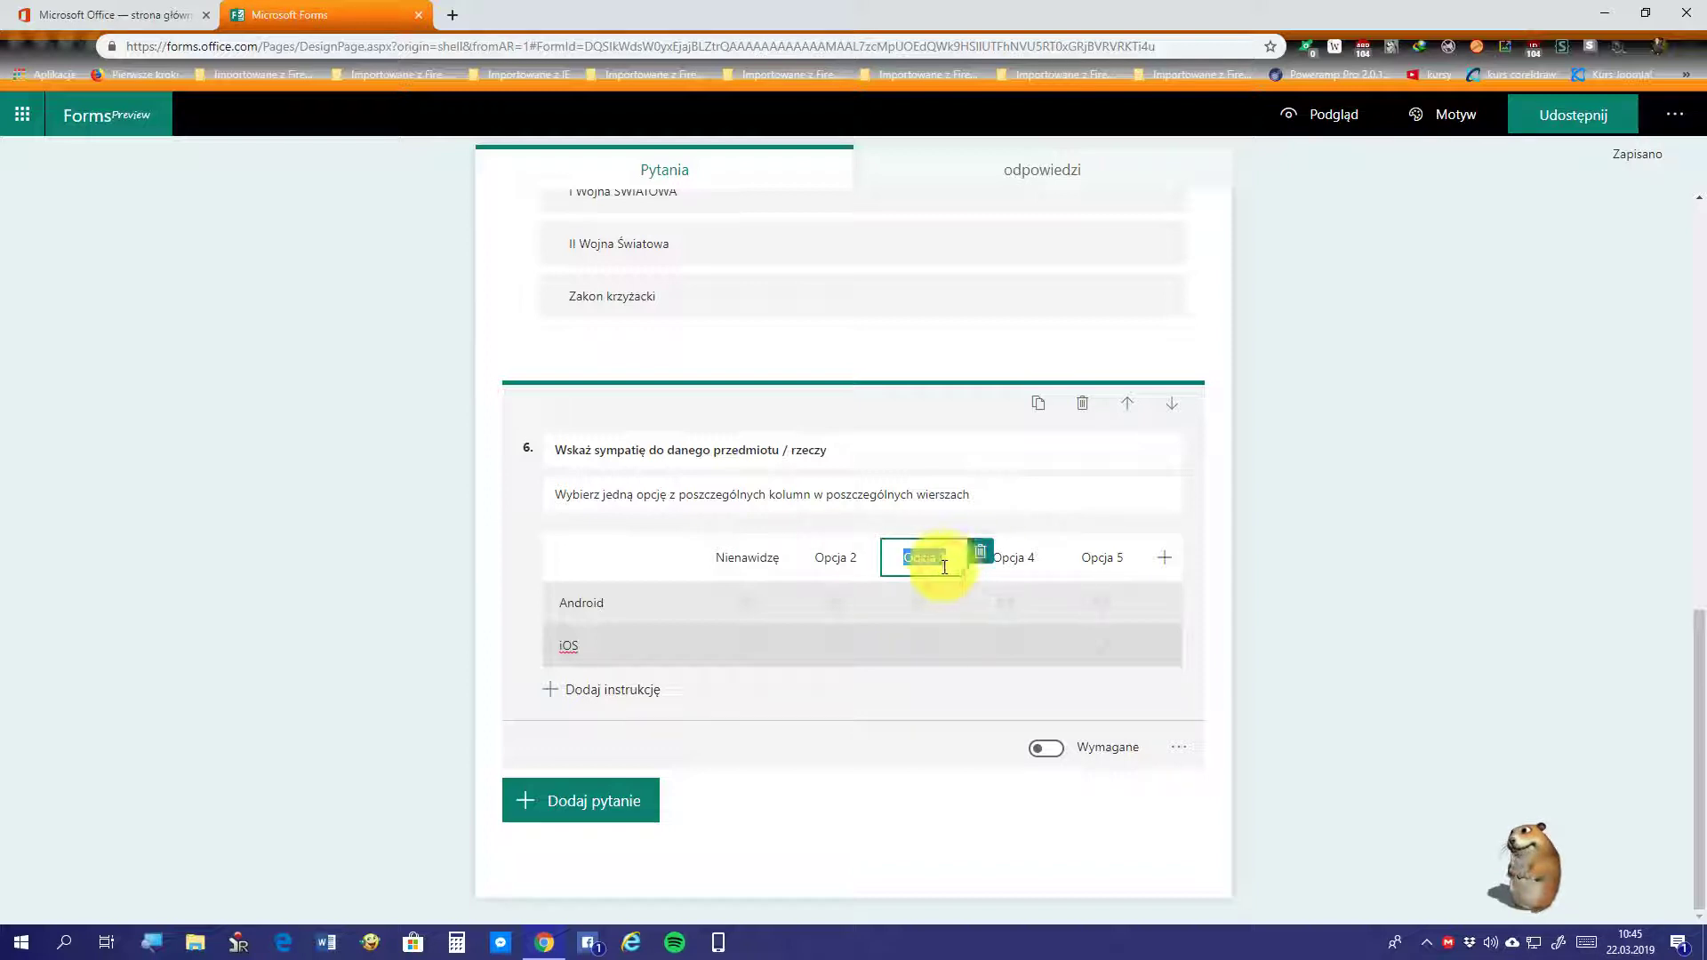
click(1014, 560)
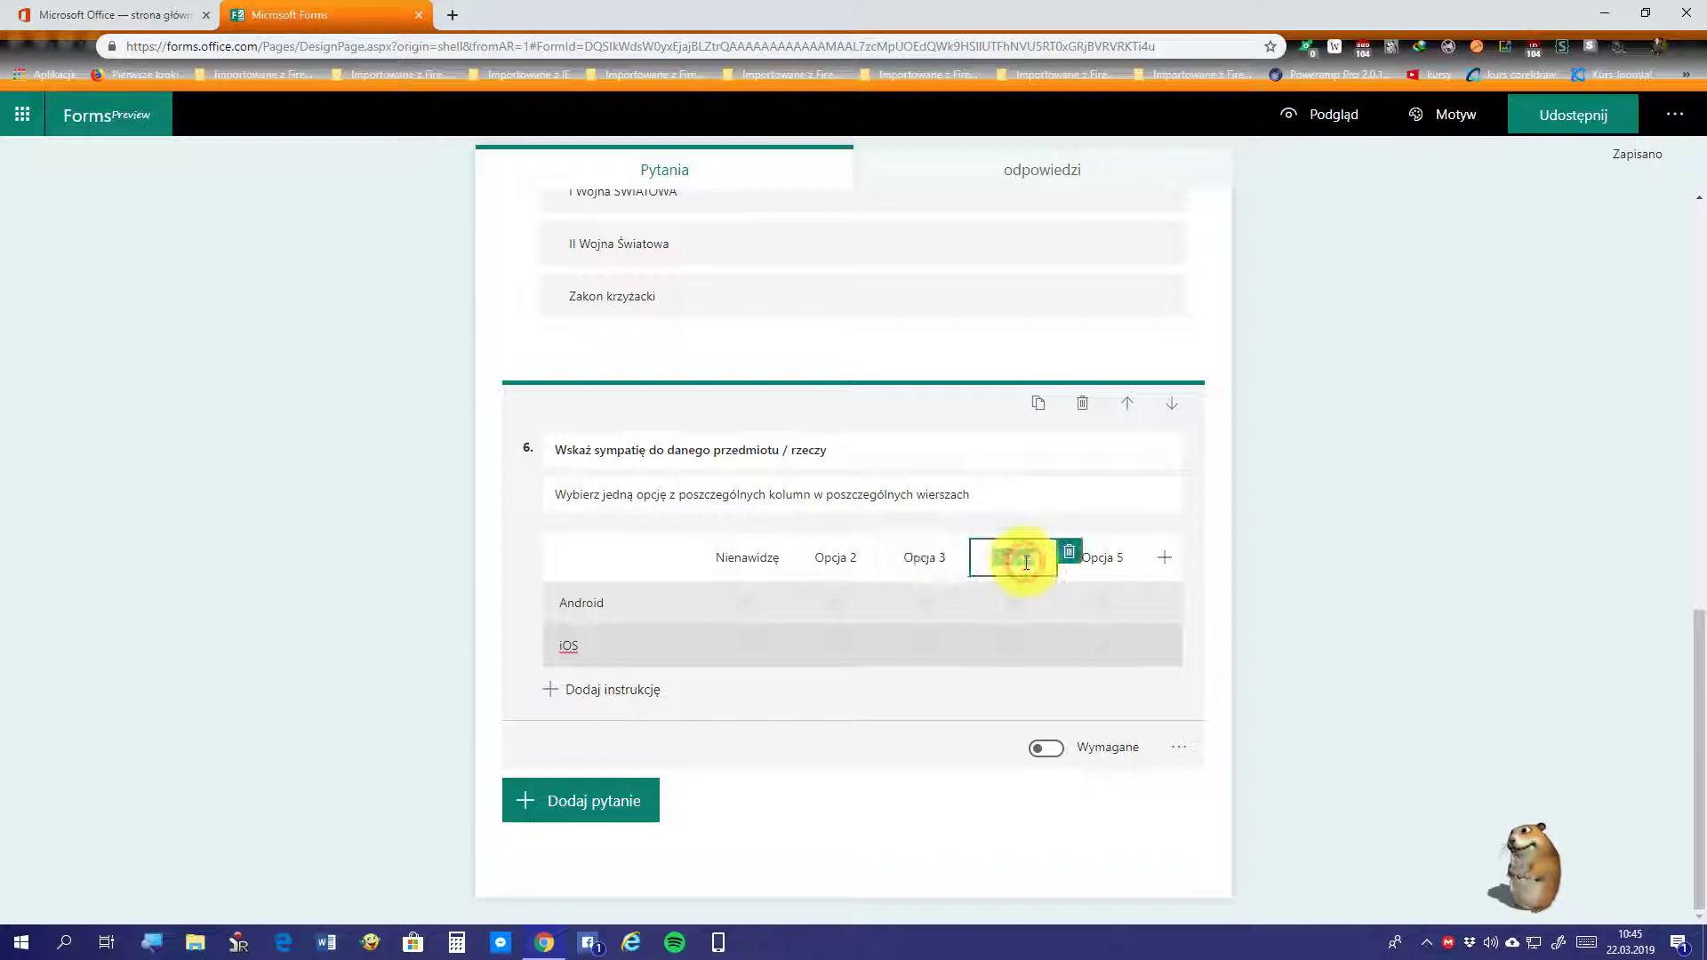
click(1132, 556)
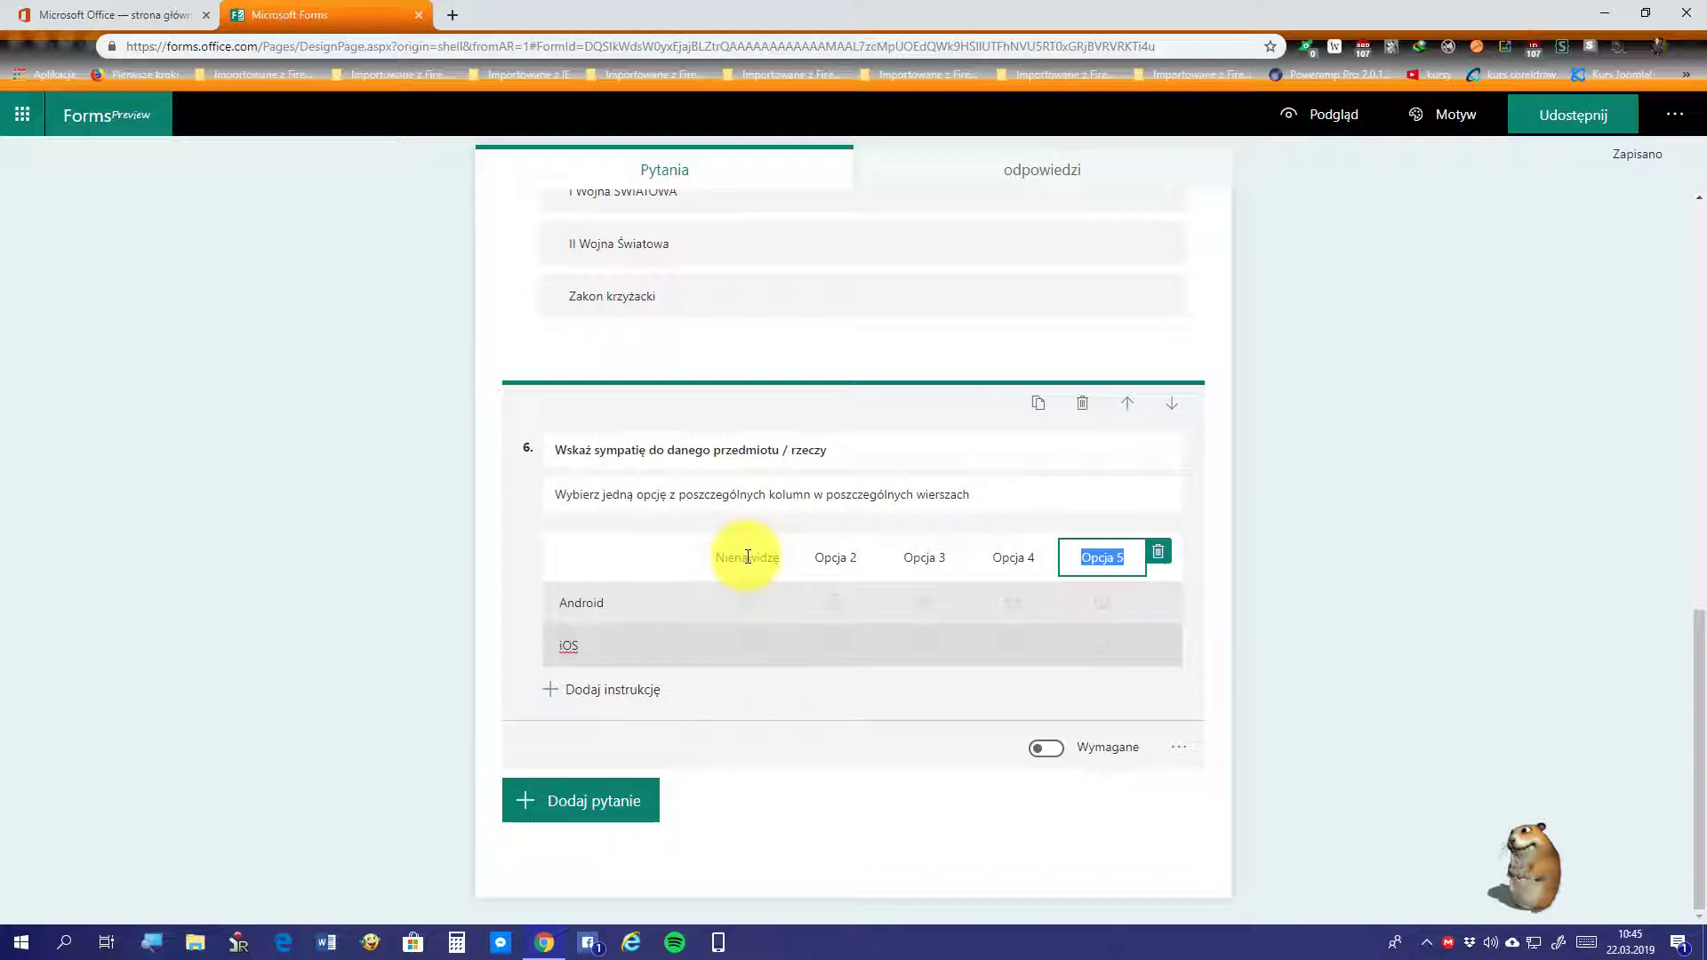
click(612, 605)
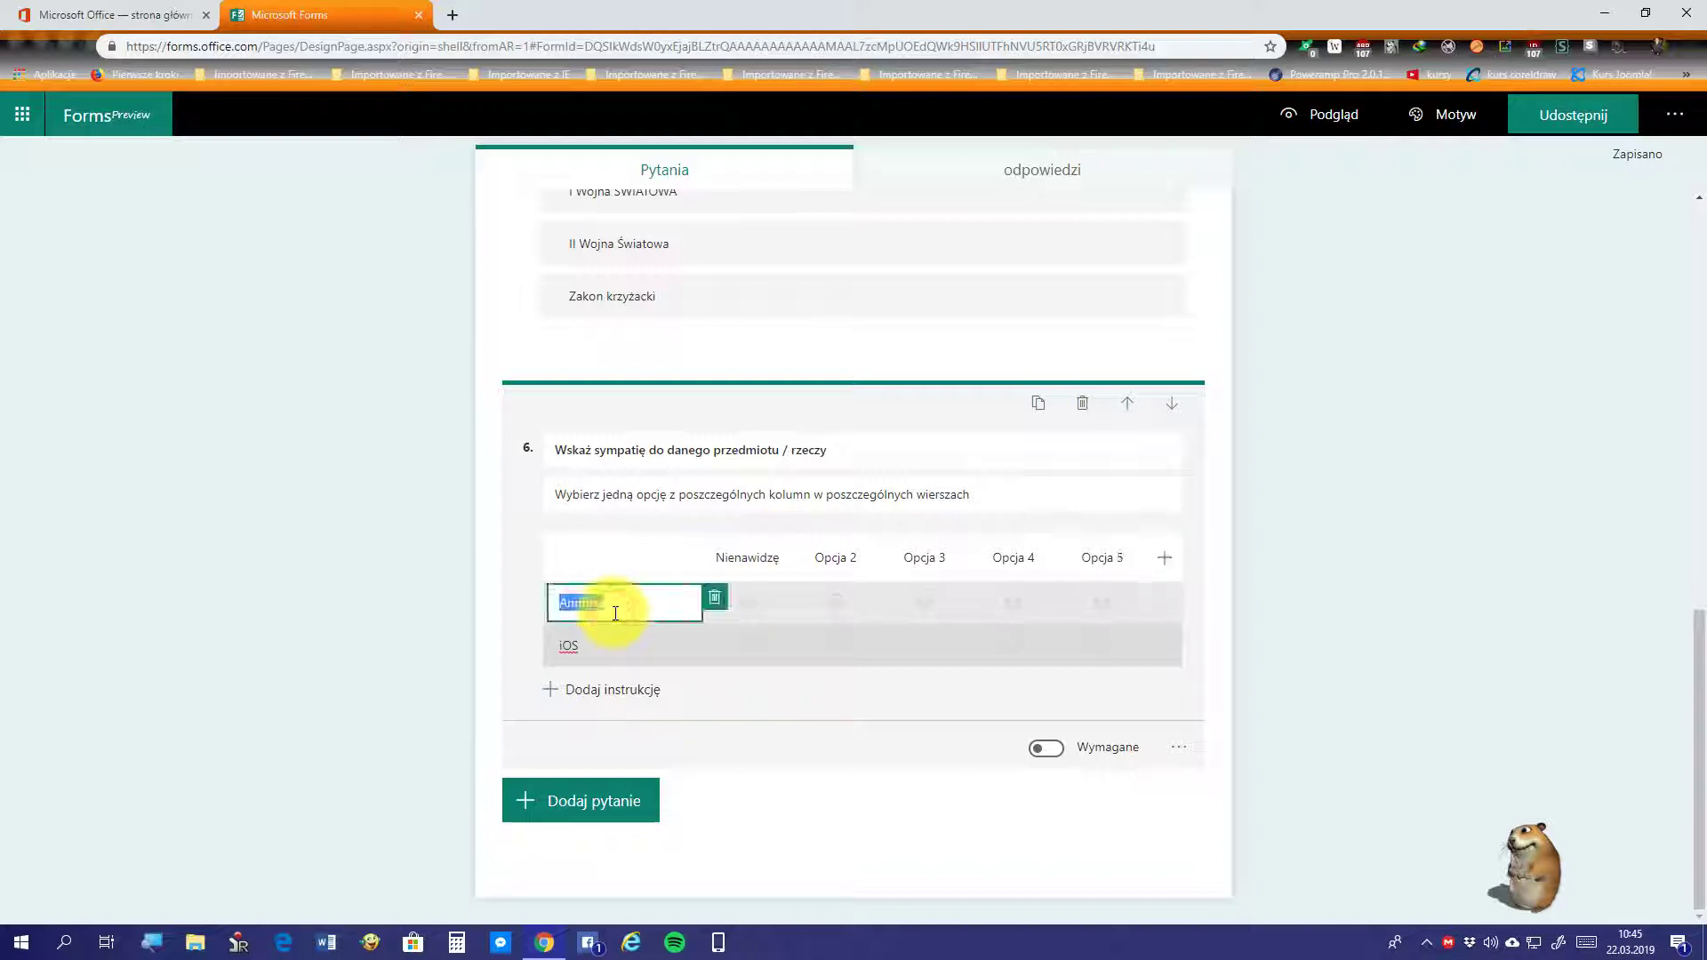
click(756, 562)
click(822, 560)
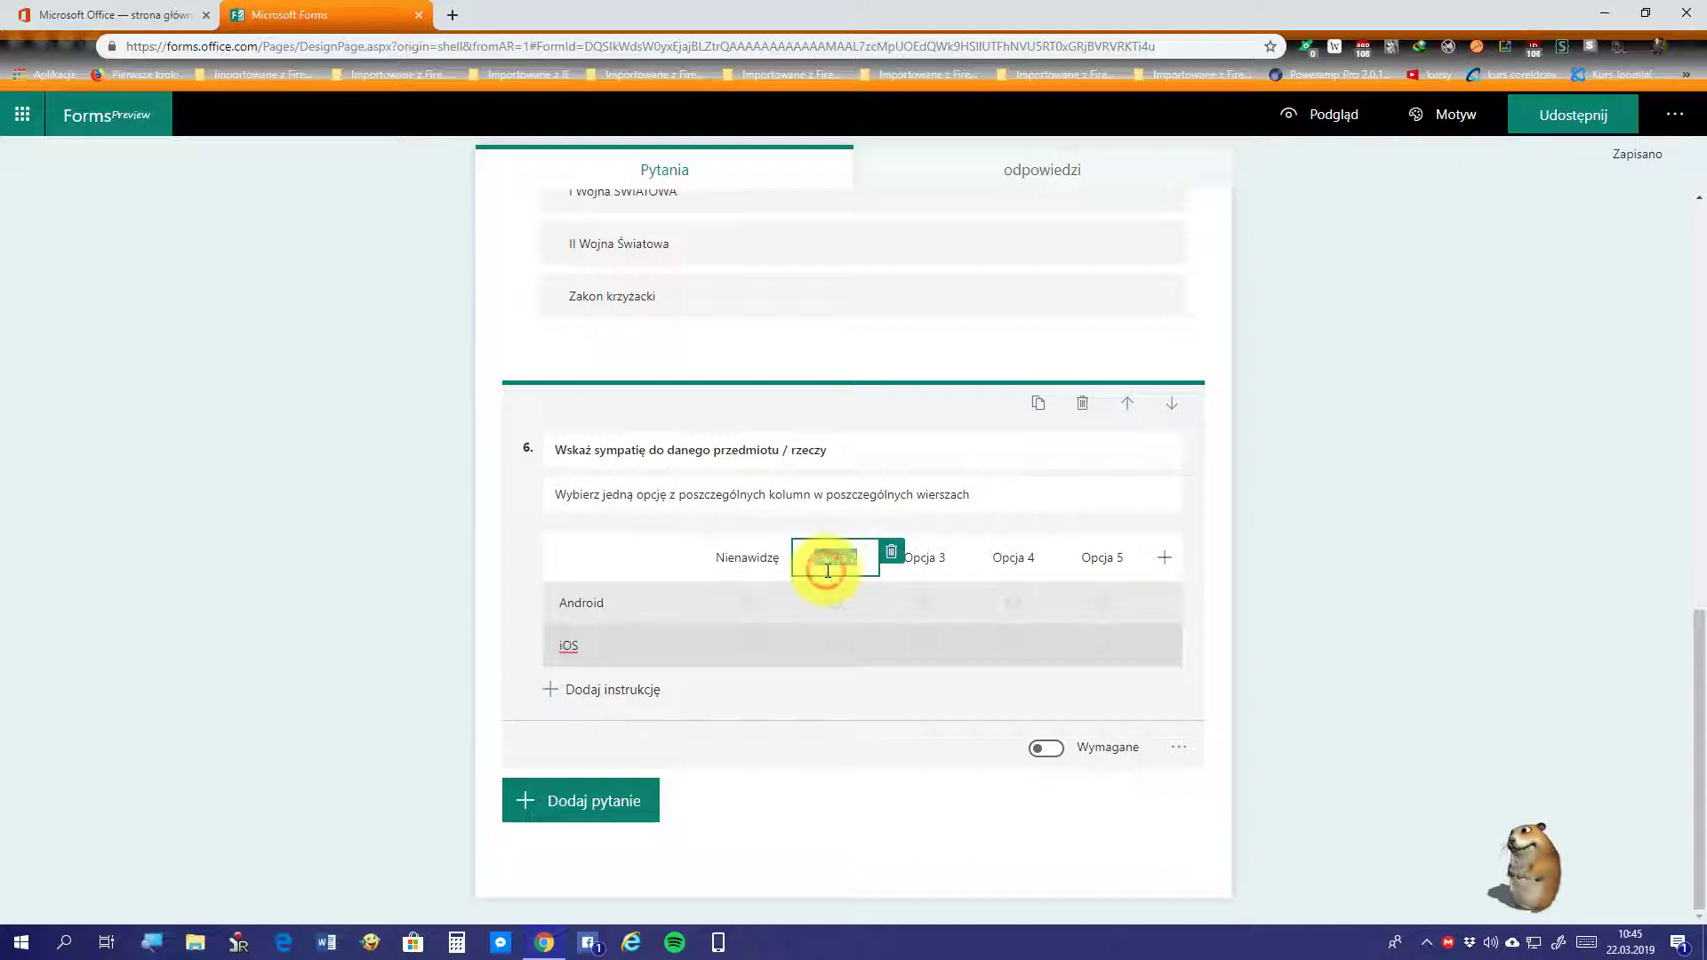
click(919, 560)
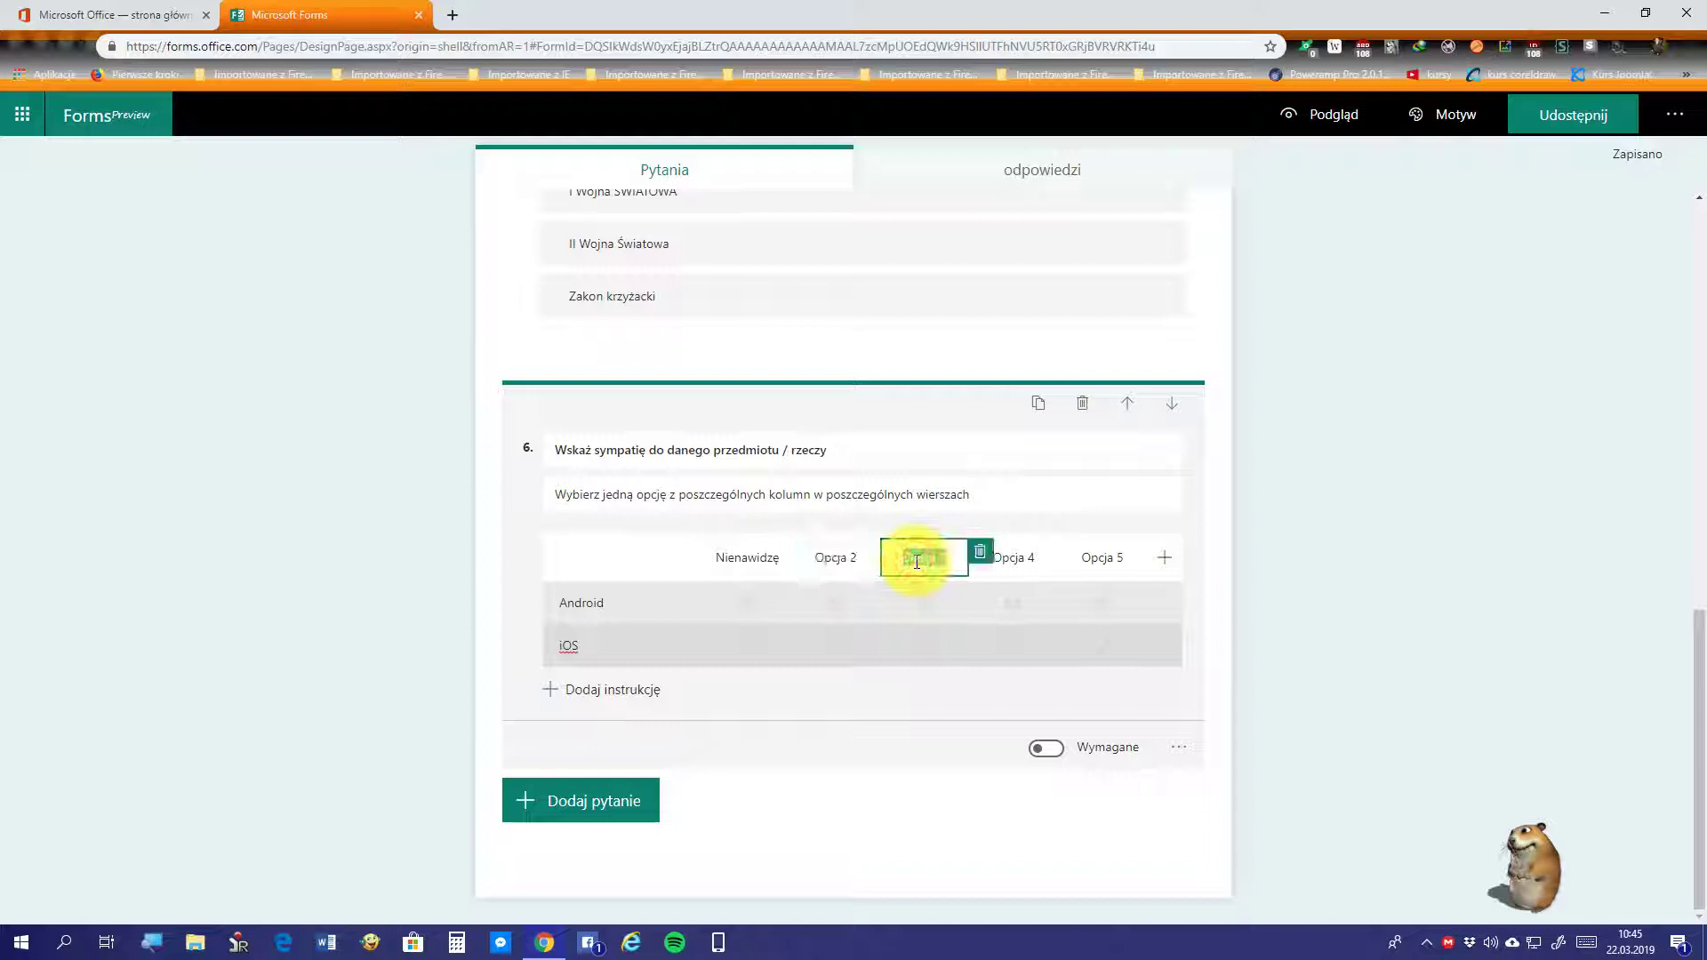
click(1004, 560)
click(1103, 560)
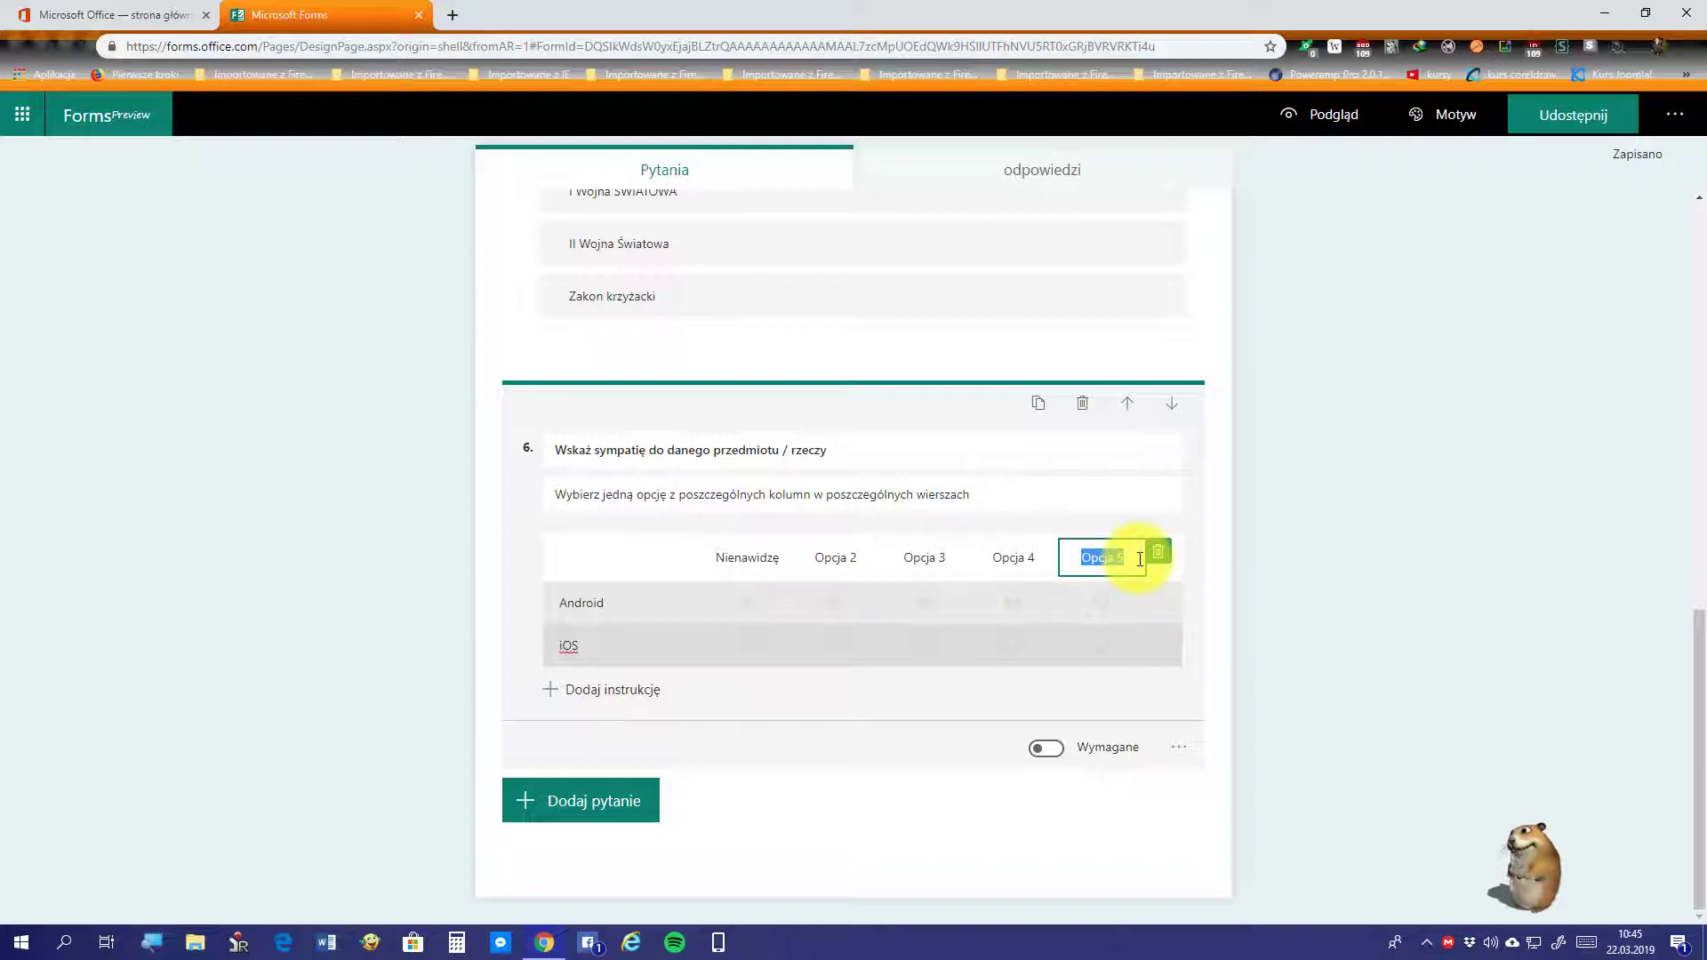
click(592, 639)
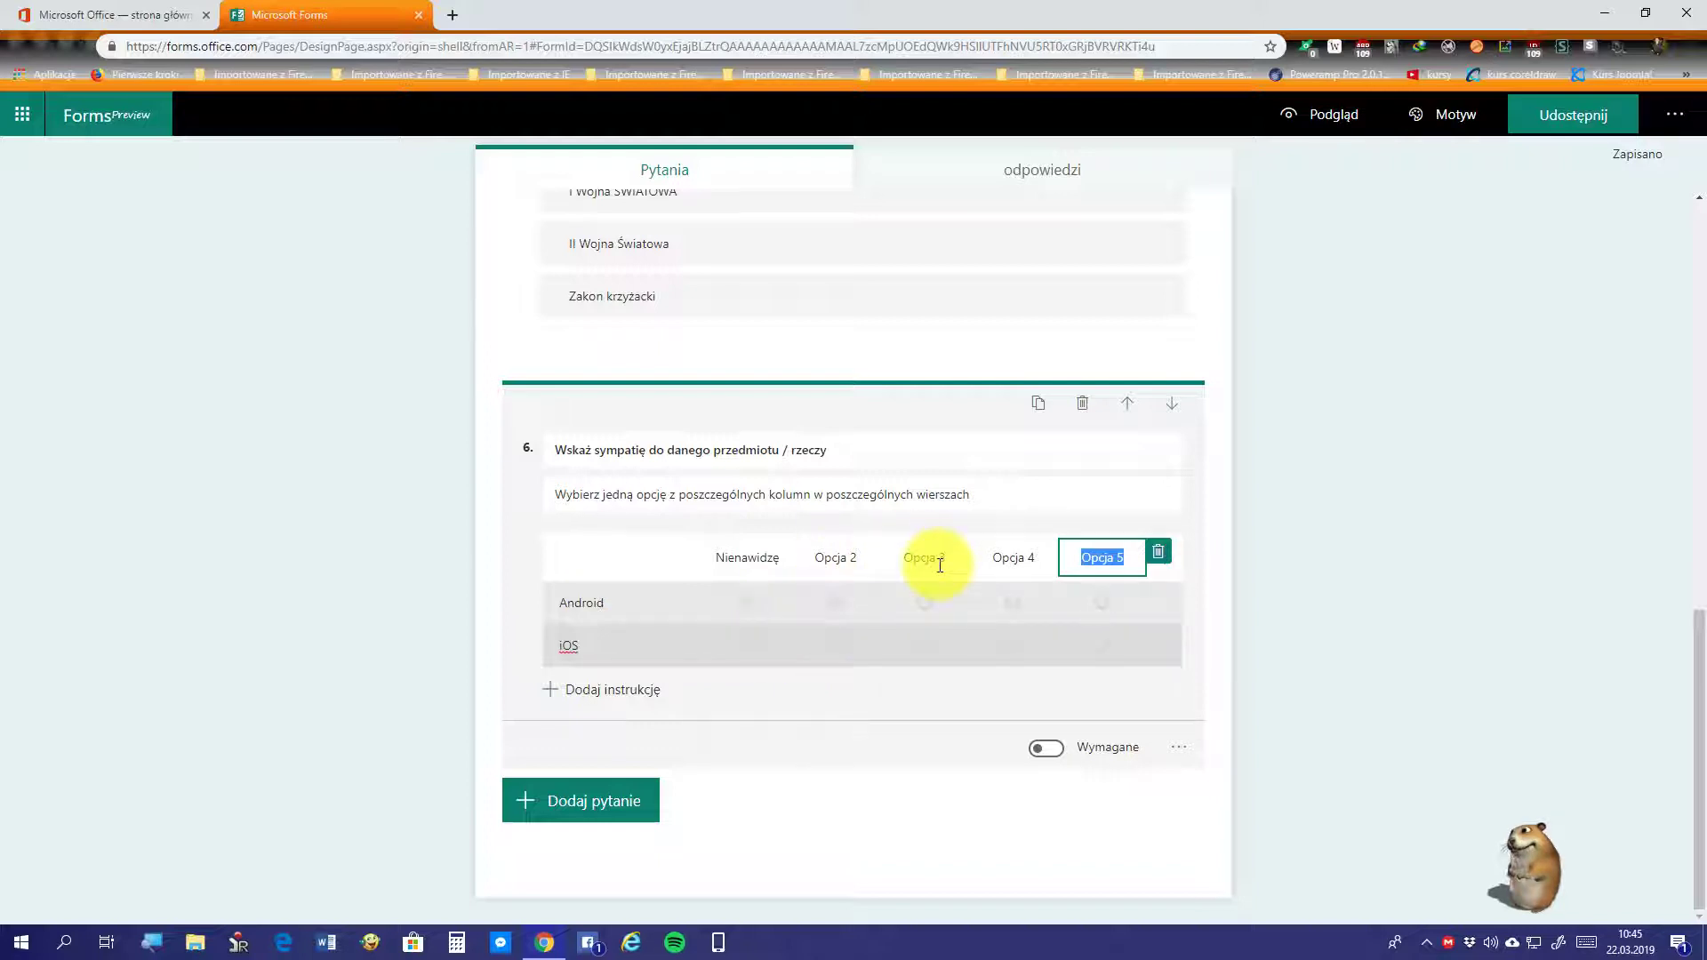
click(954, 640)
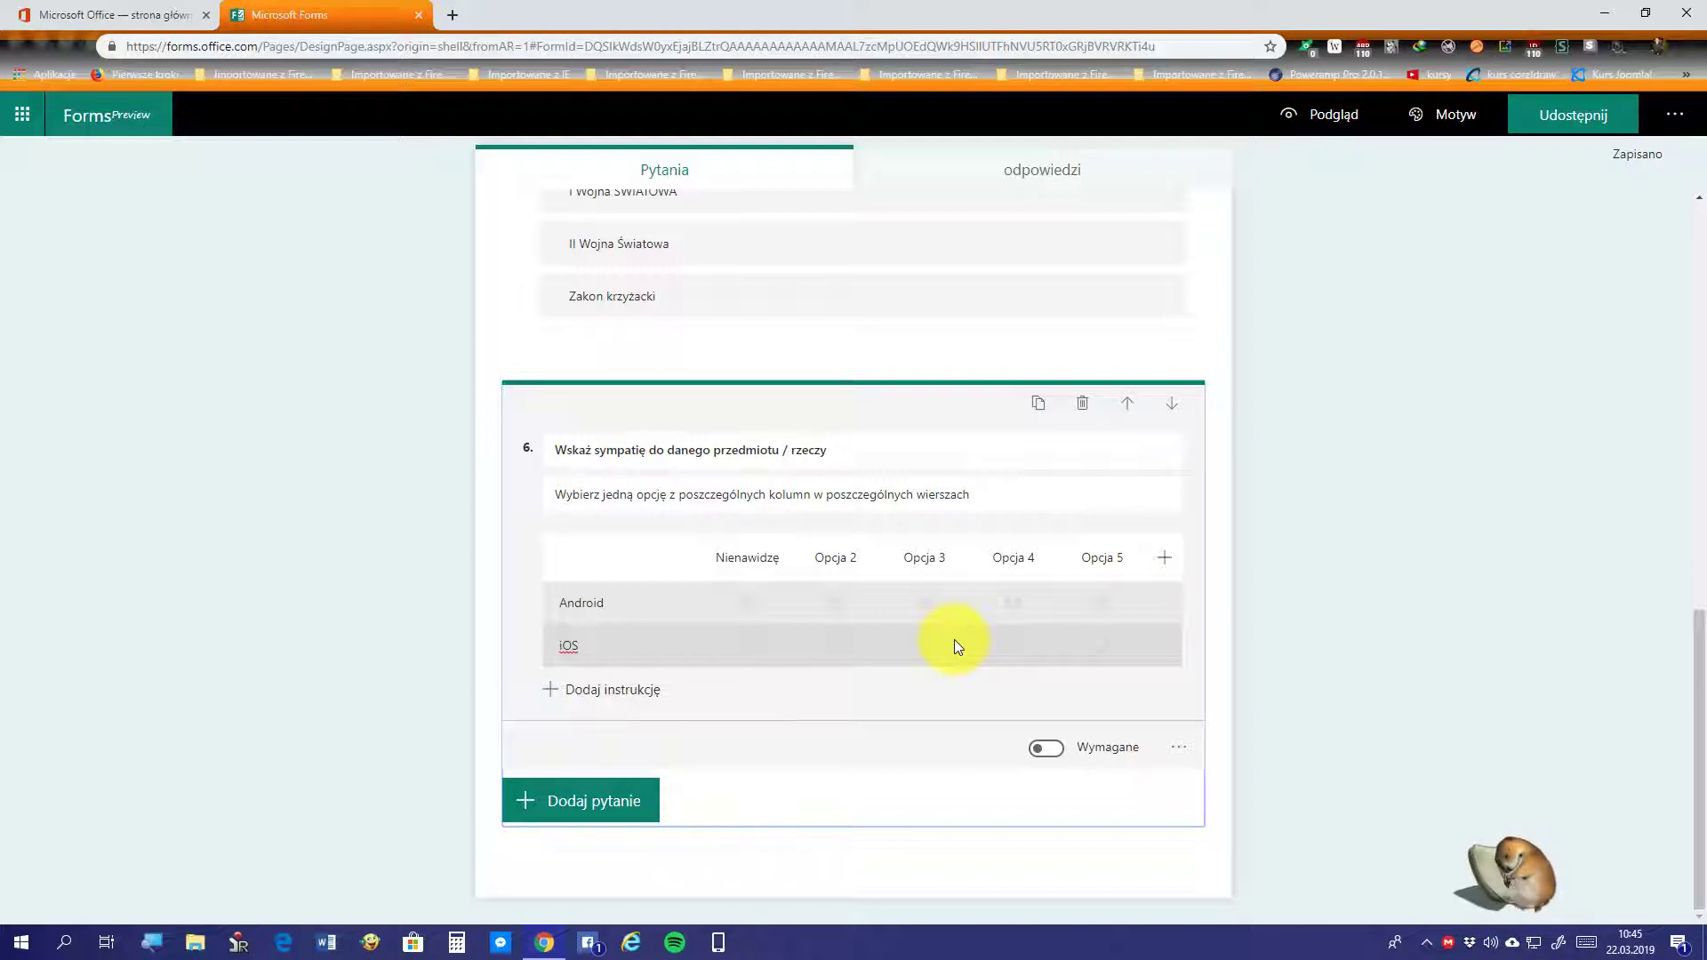
Step: Add a sixth option column to question 6's rating grid and delete it again
click(1162, 566)
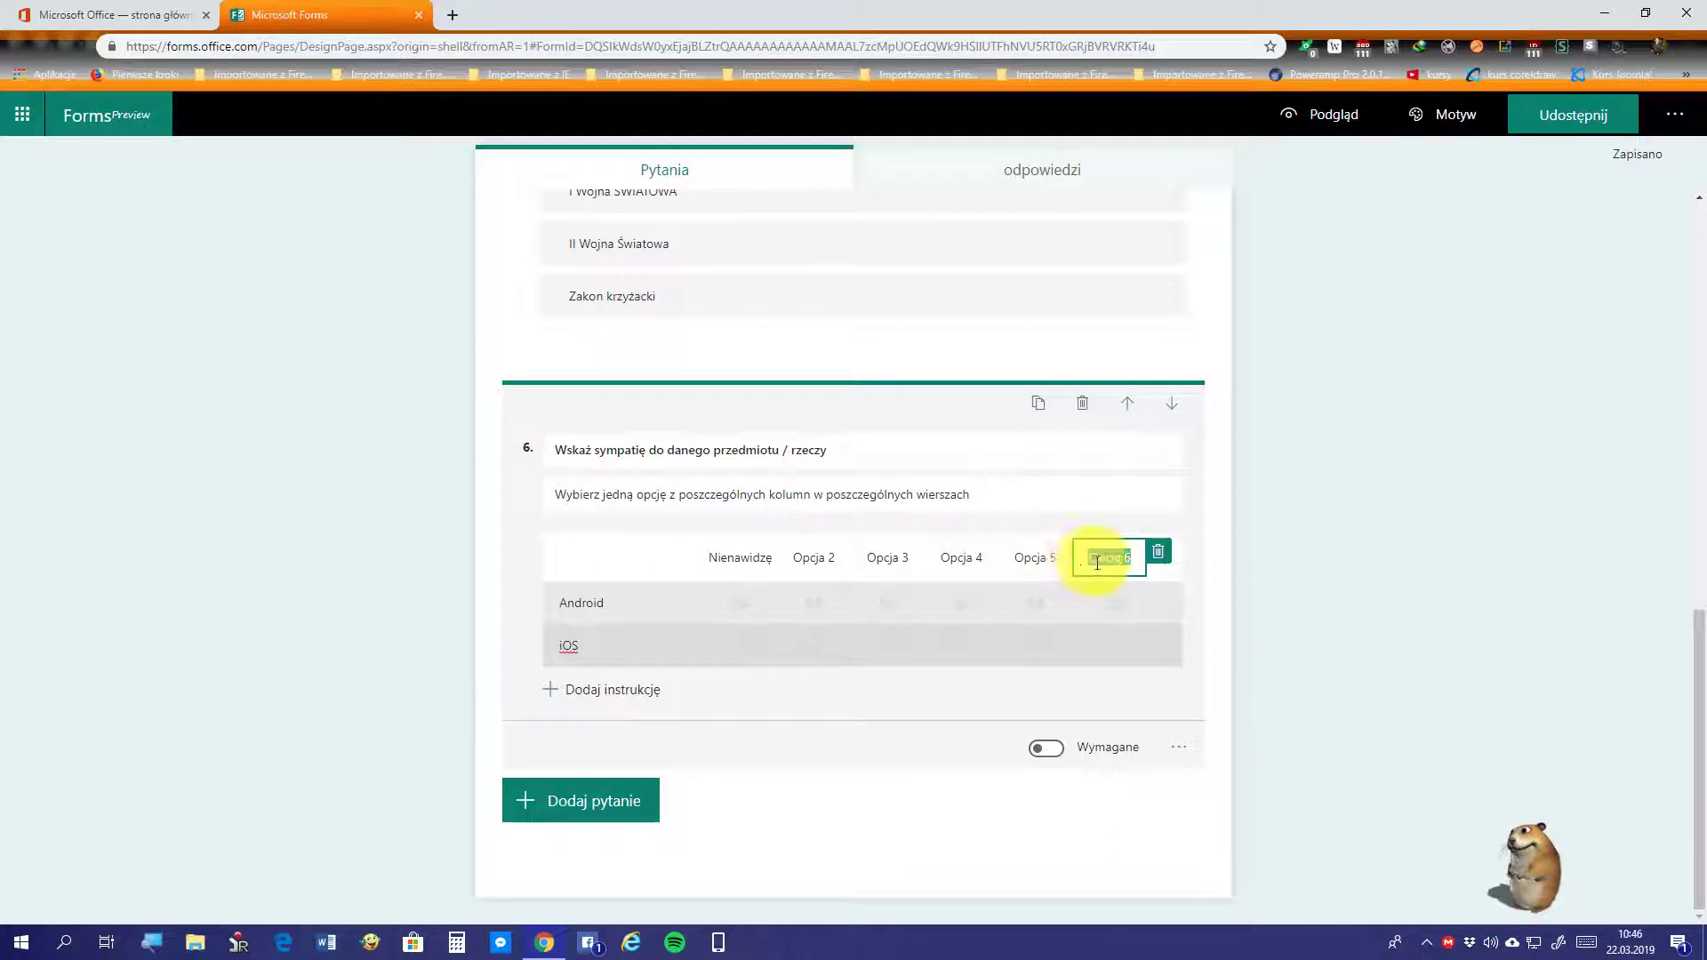
click(1160, 553)
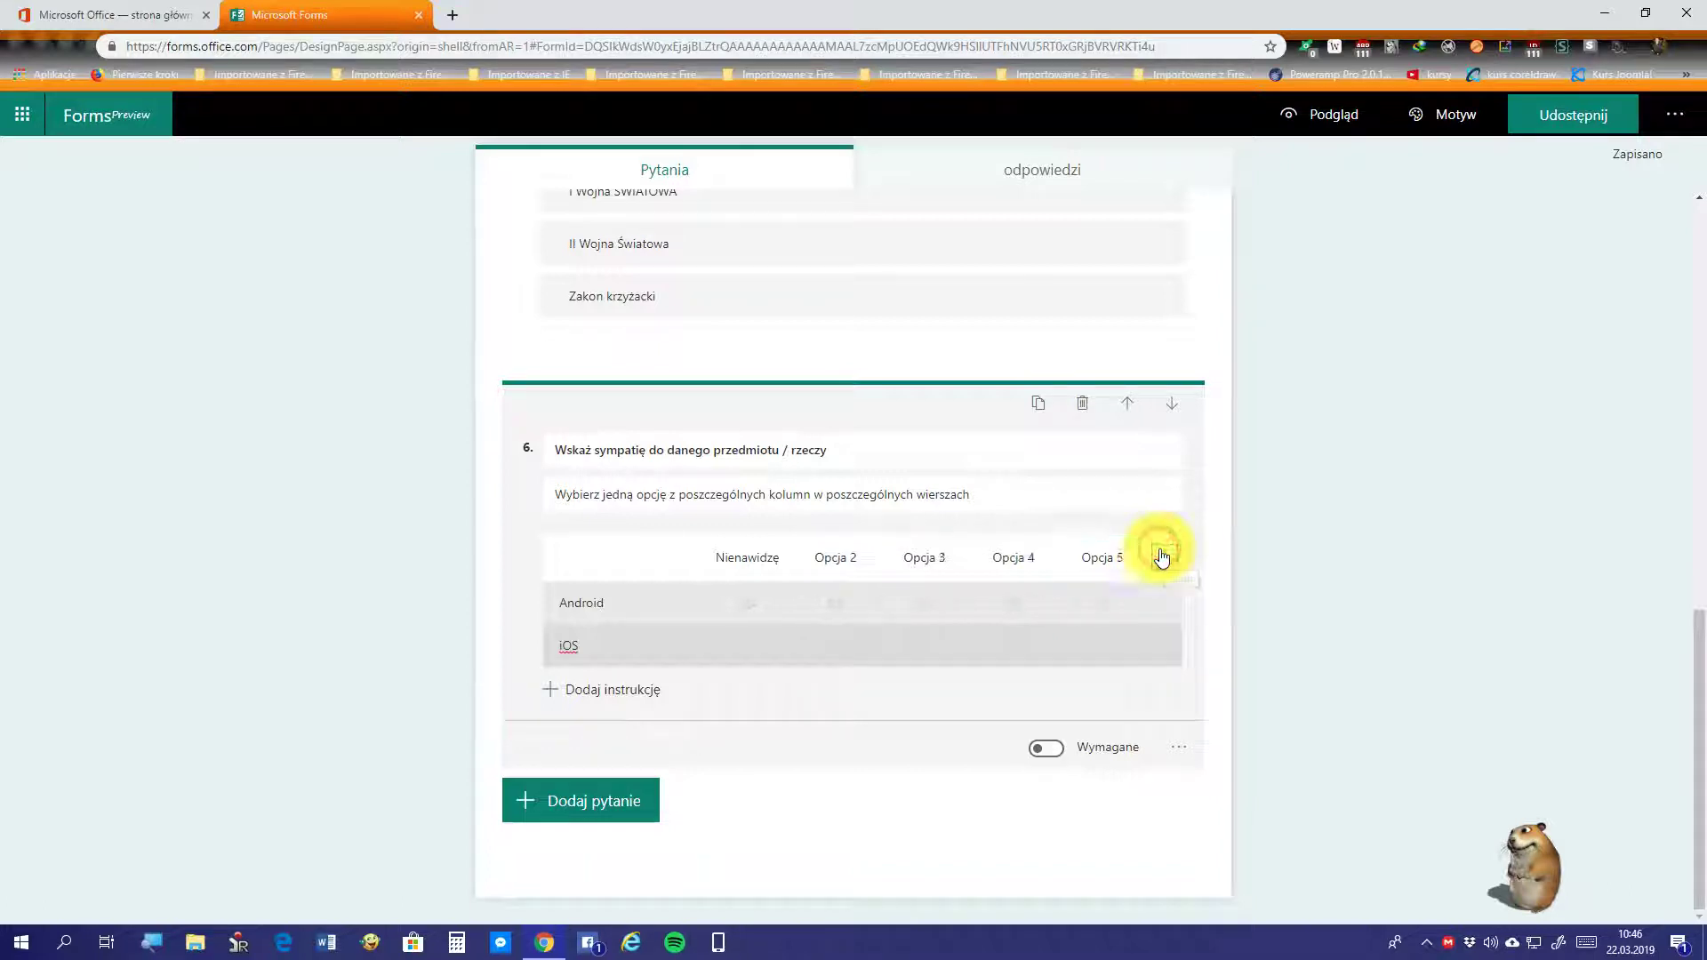
click(1092, 568)
click(1005, 558)
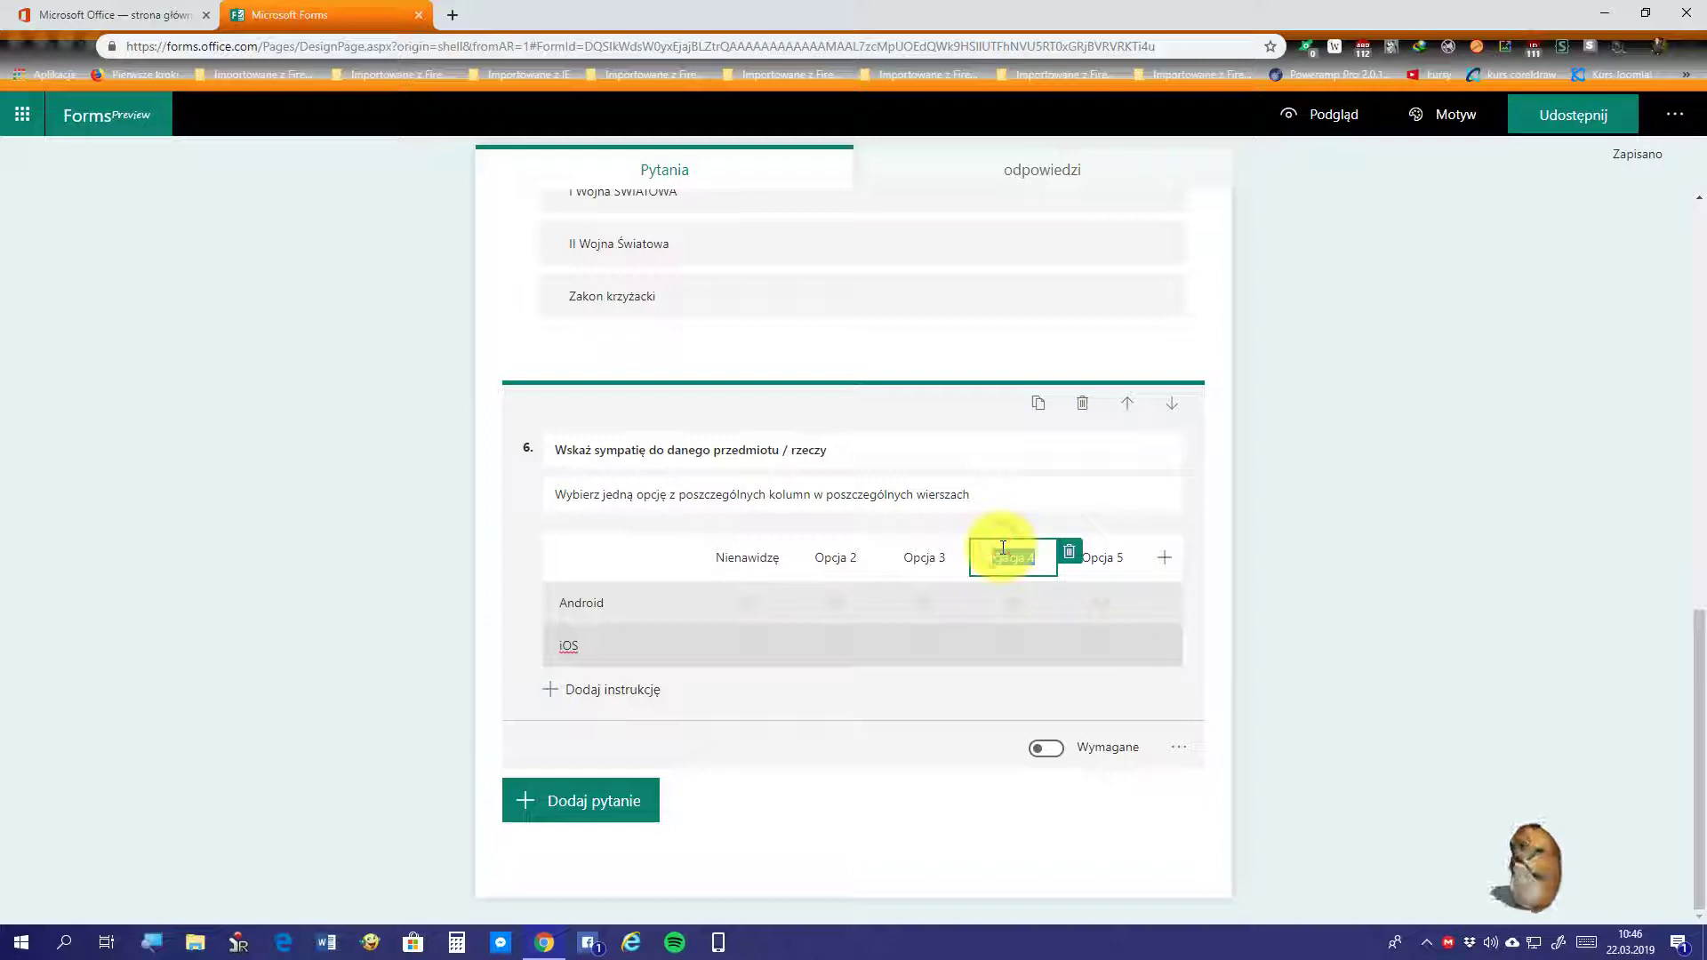
click(1229, 601)
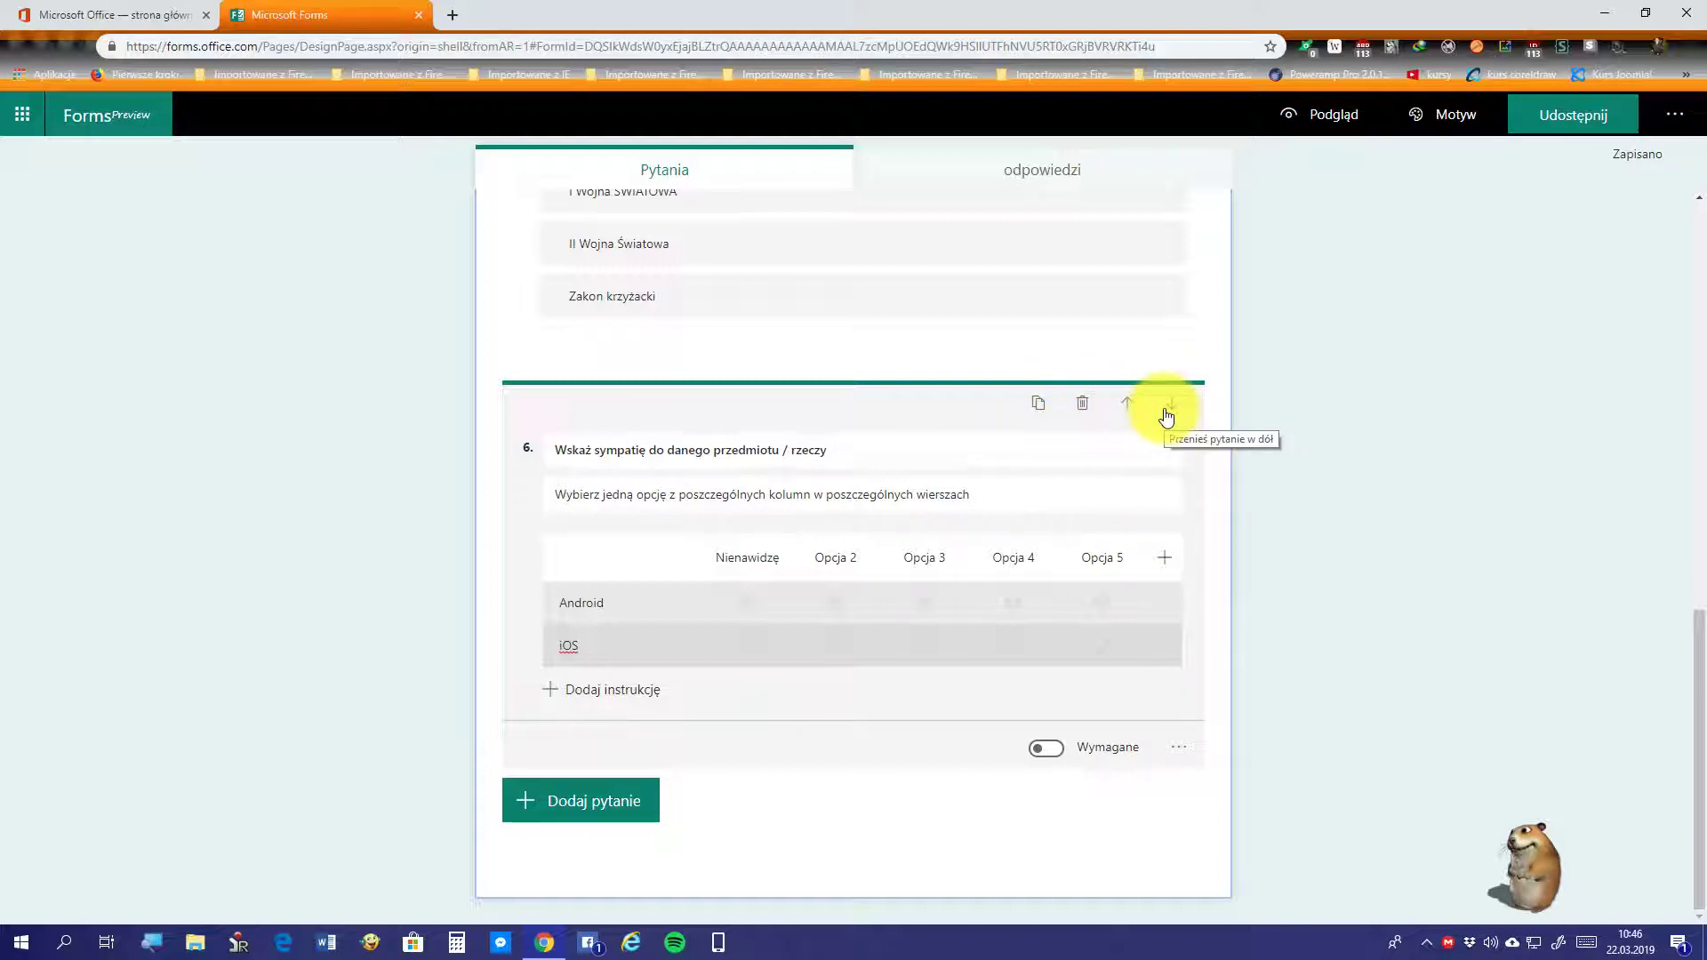
Step: Make question 6 required, revert it to optional, and open the question's additional settings
click(1045, 750)
click(1044, 750)
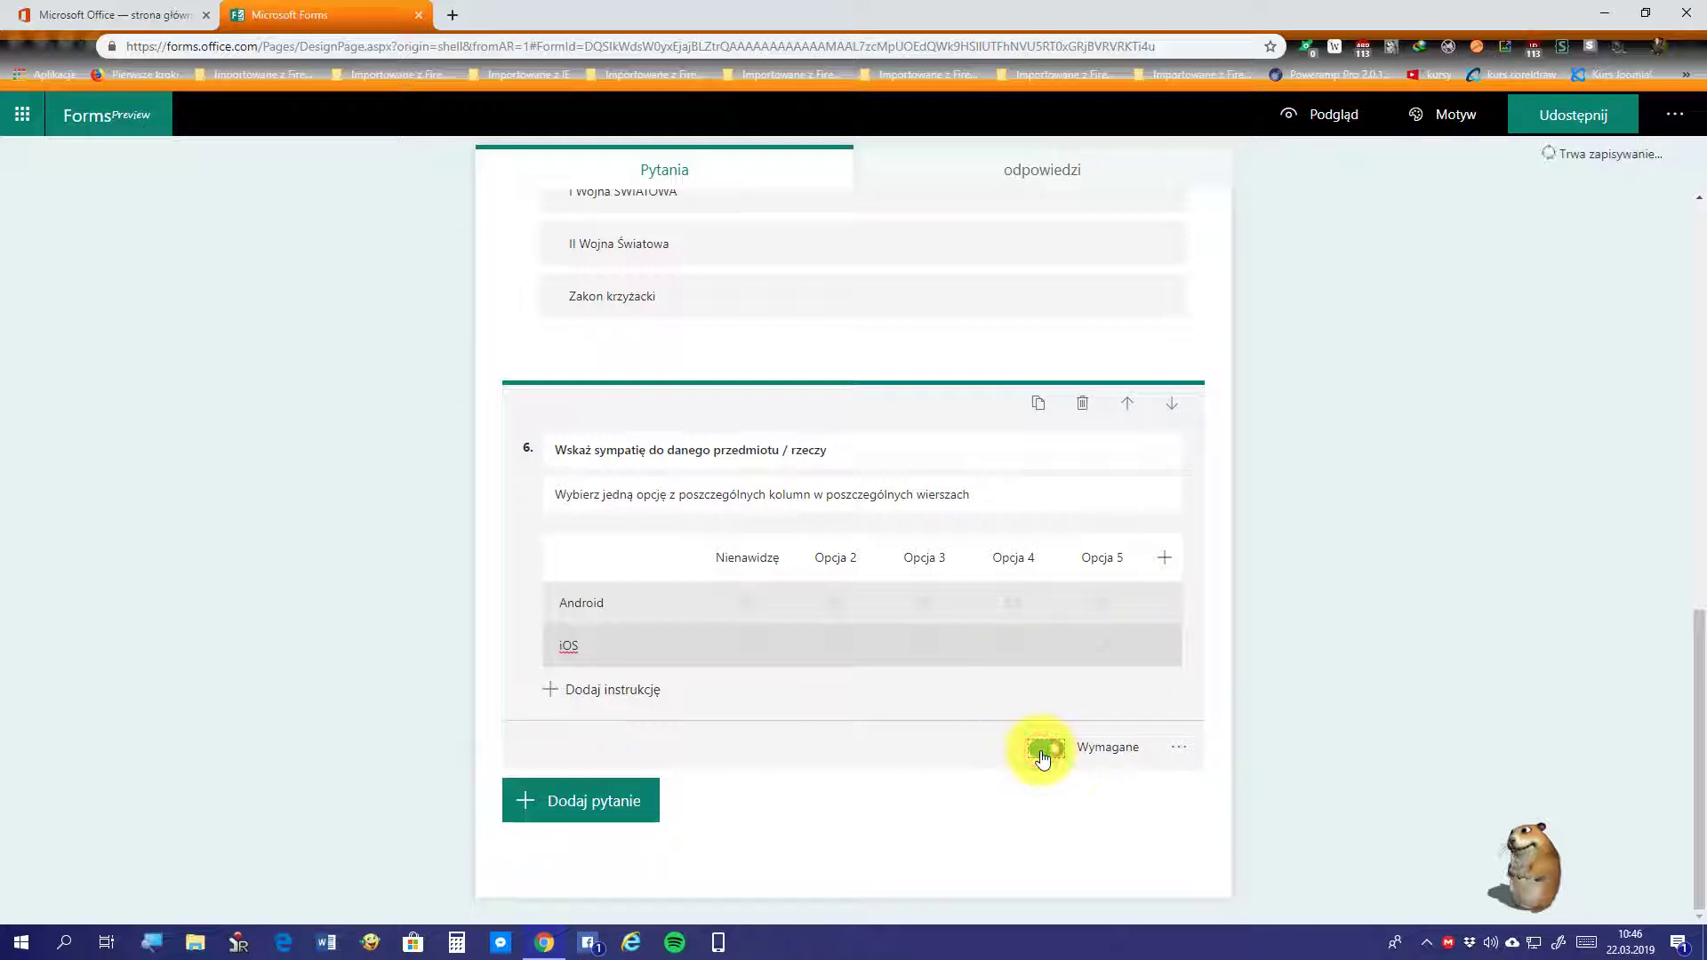
click(1180, 752)
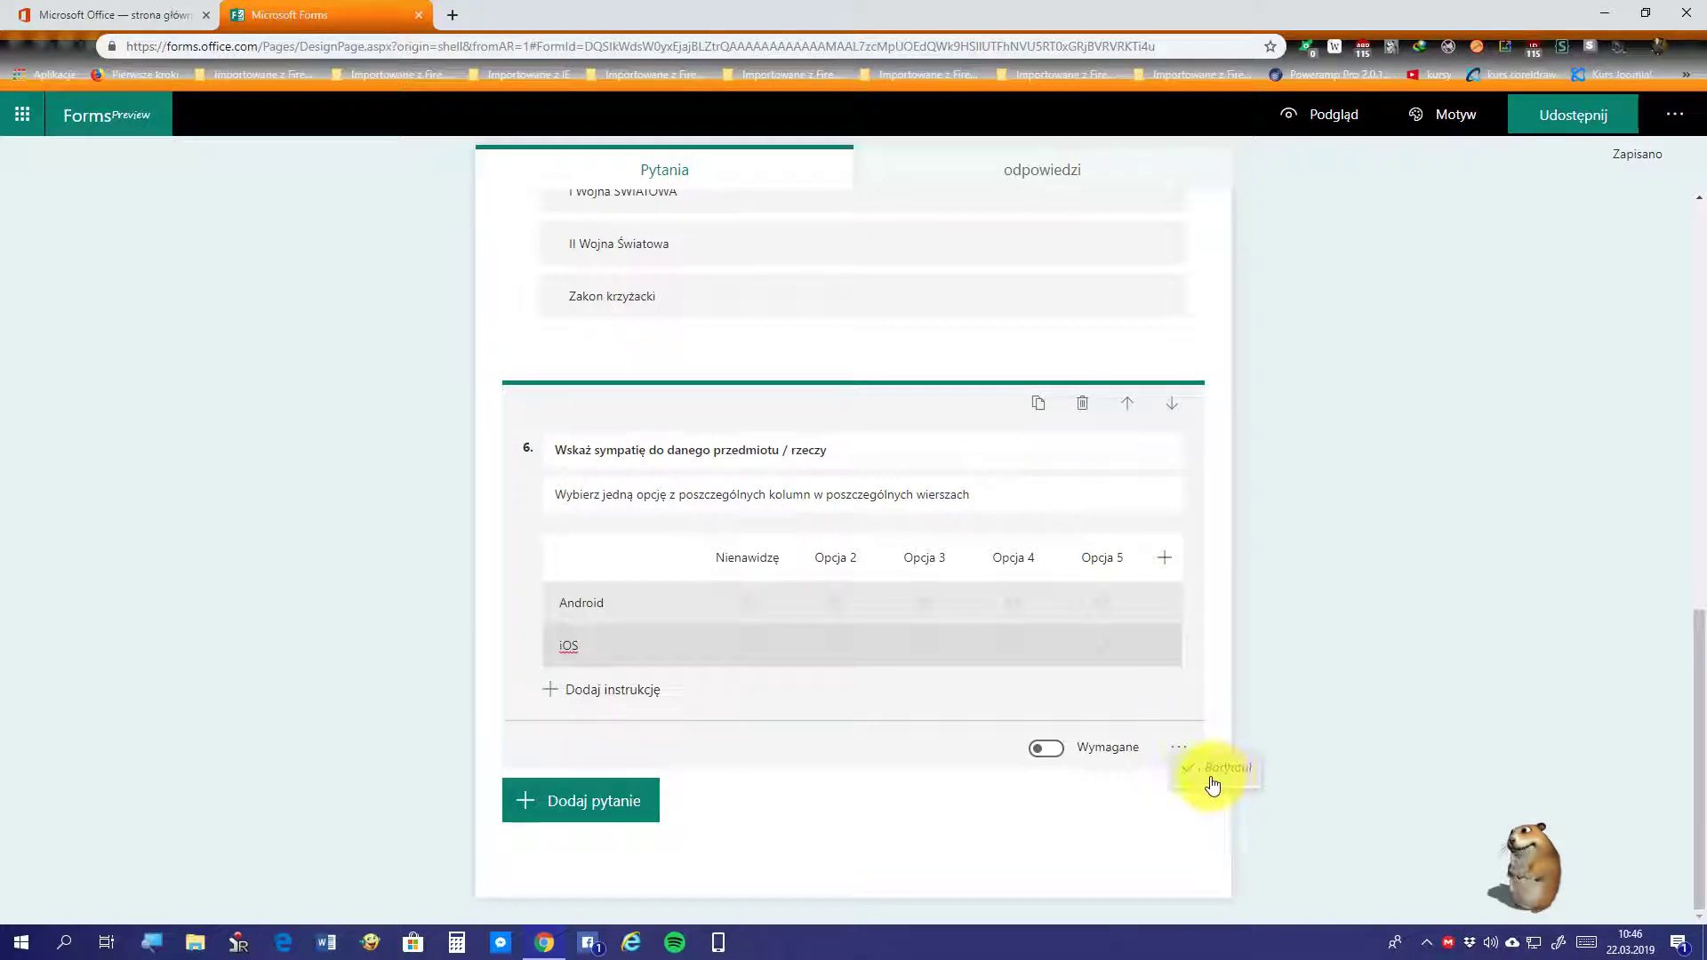
Step: Close the additional settings and add a third statement row named Windows Phone to question 6's rating grid
click(1200, 817)
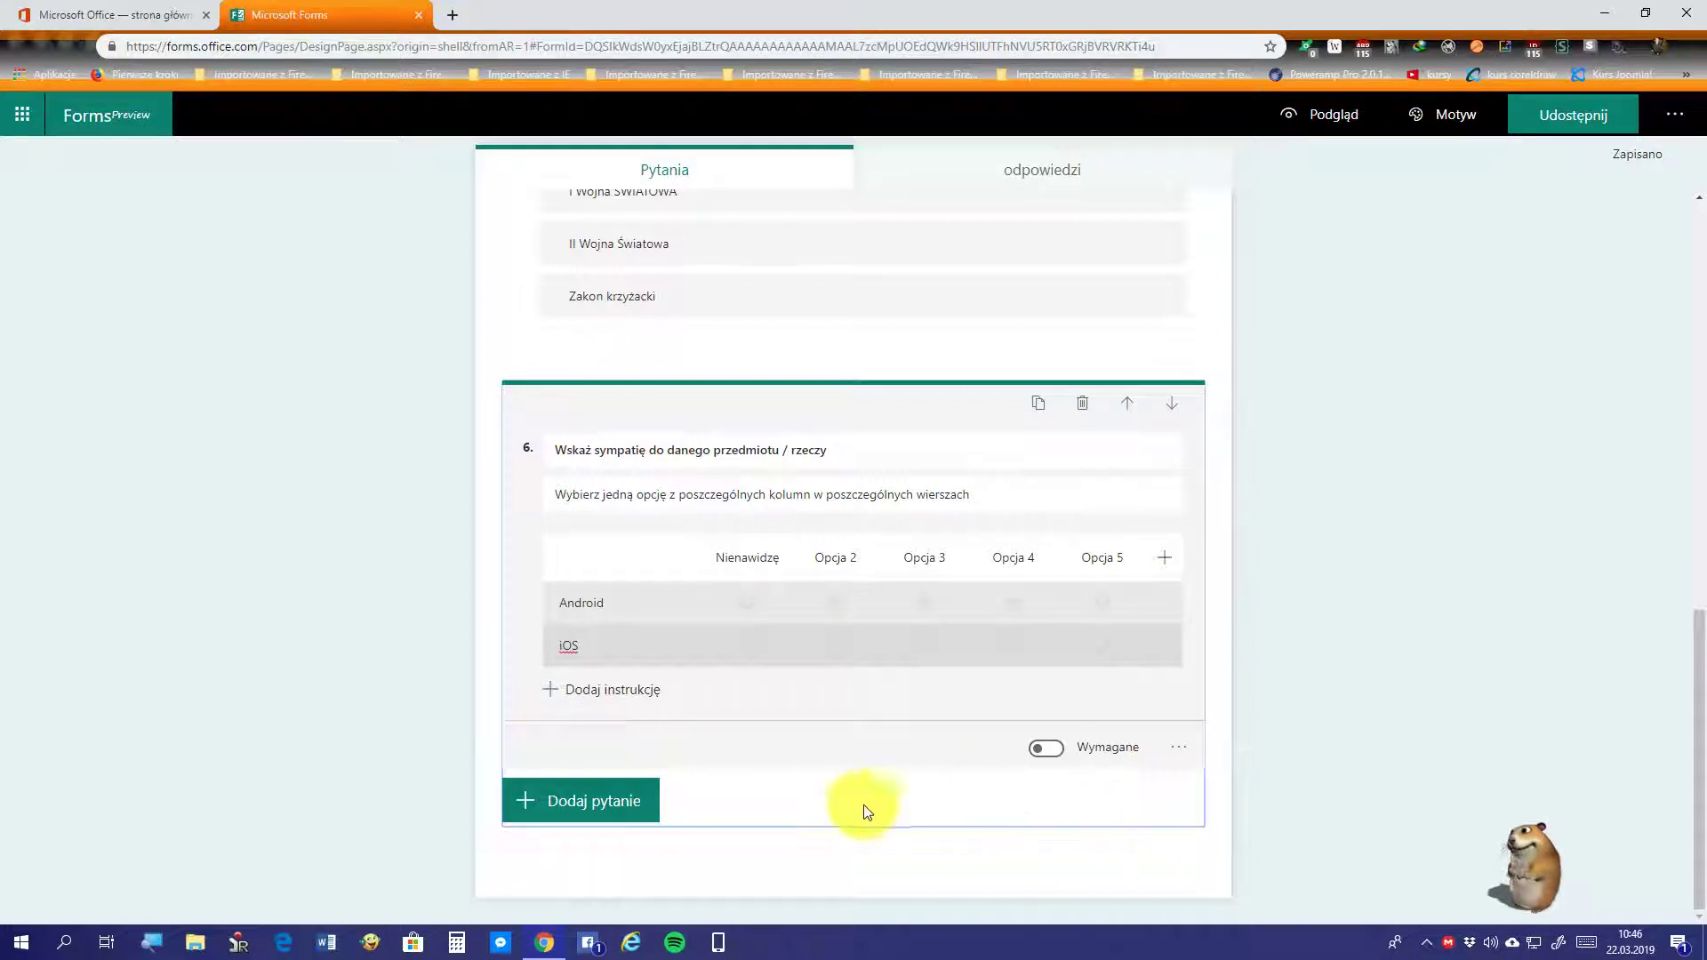
click(623, 703)
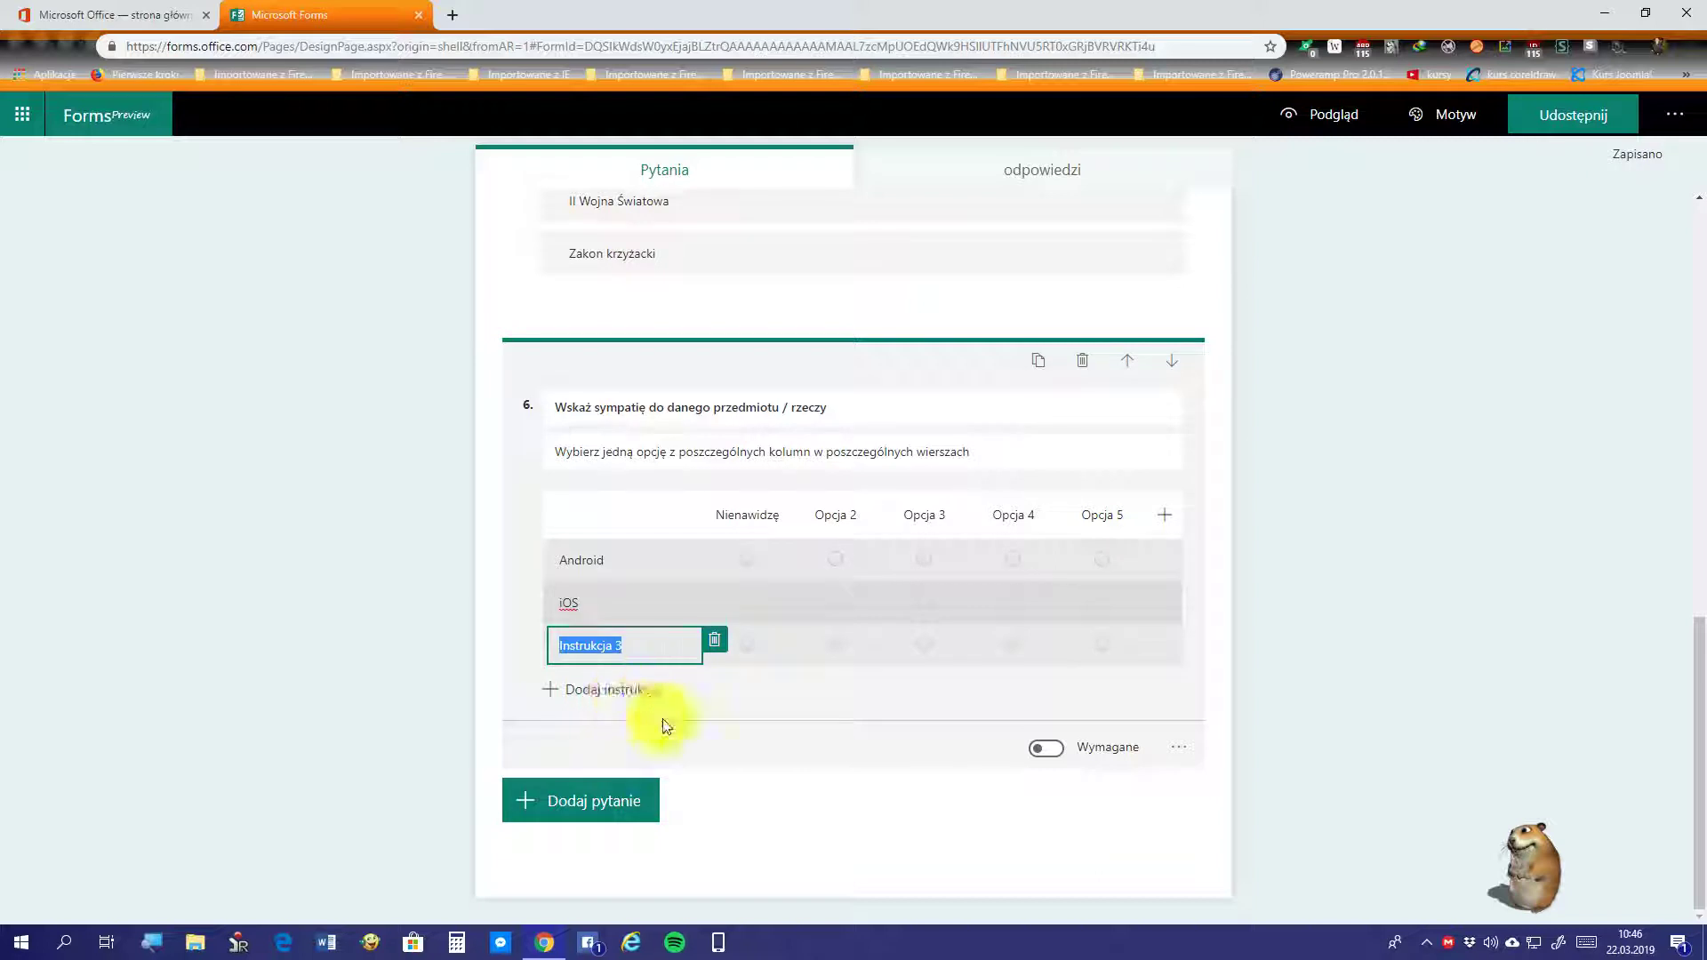
text(Windo)
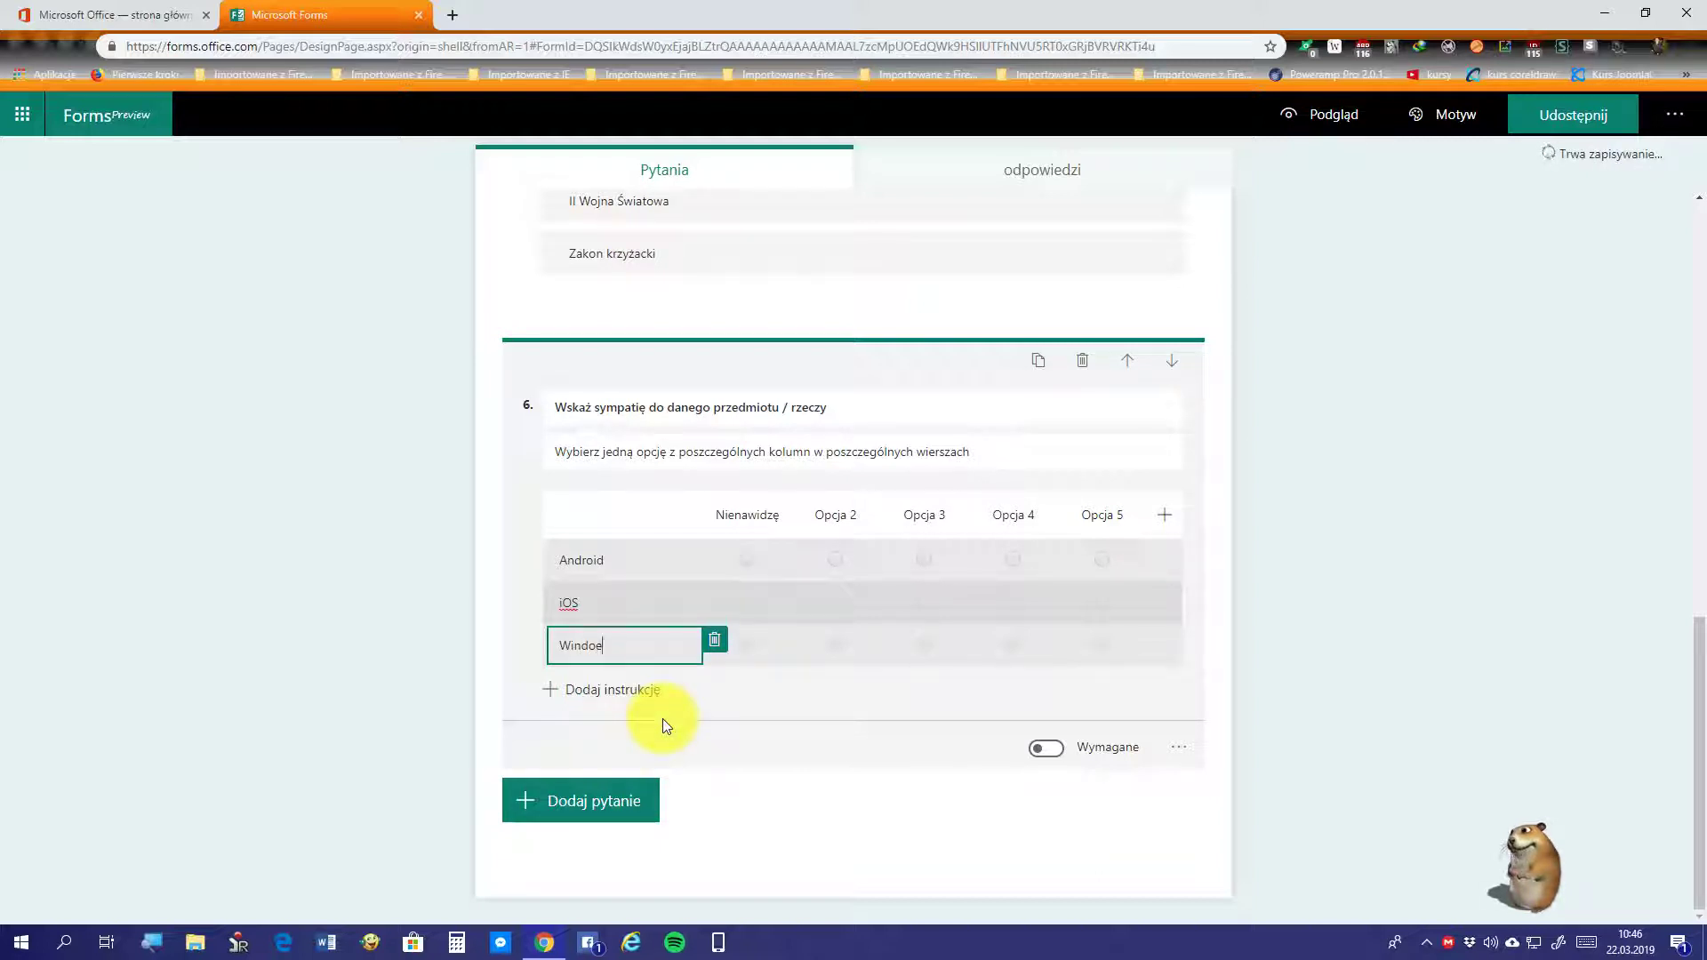
text(ws Phone)
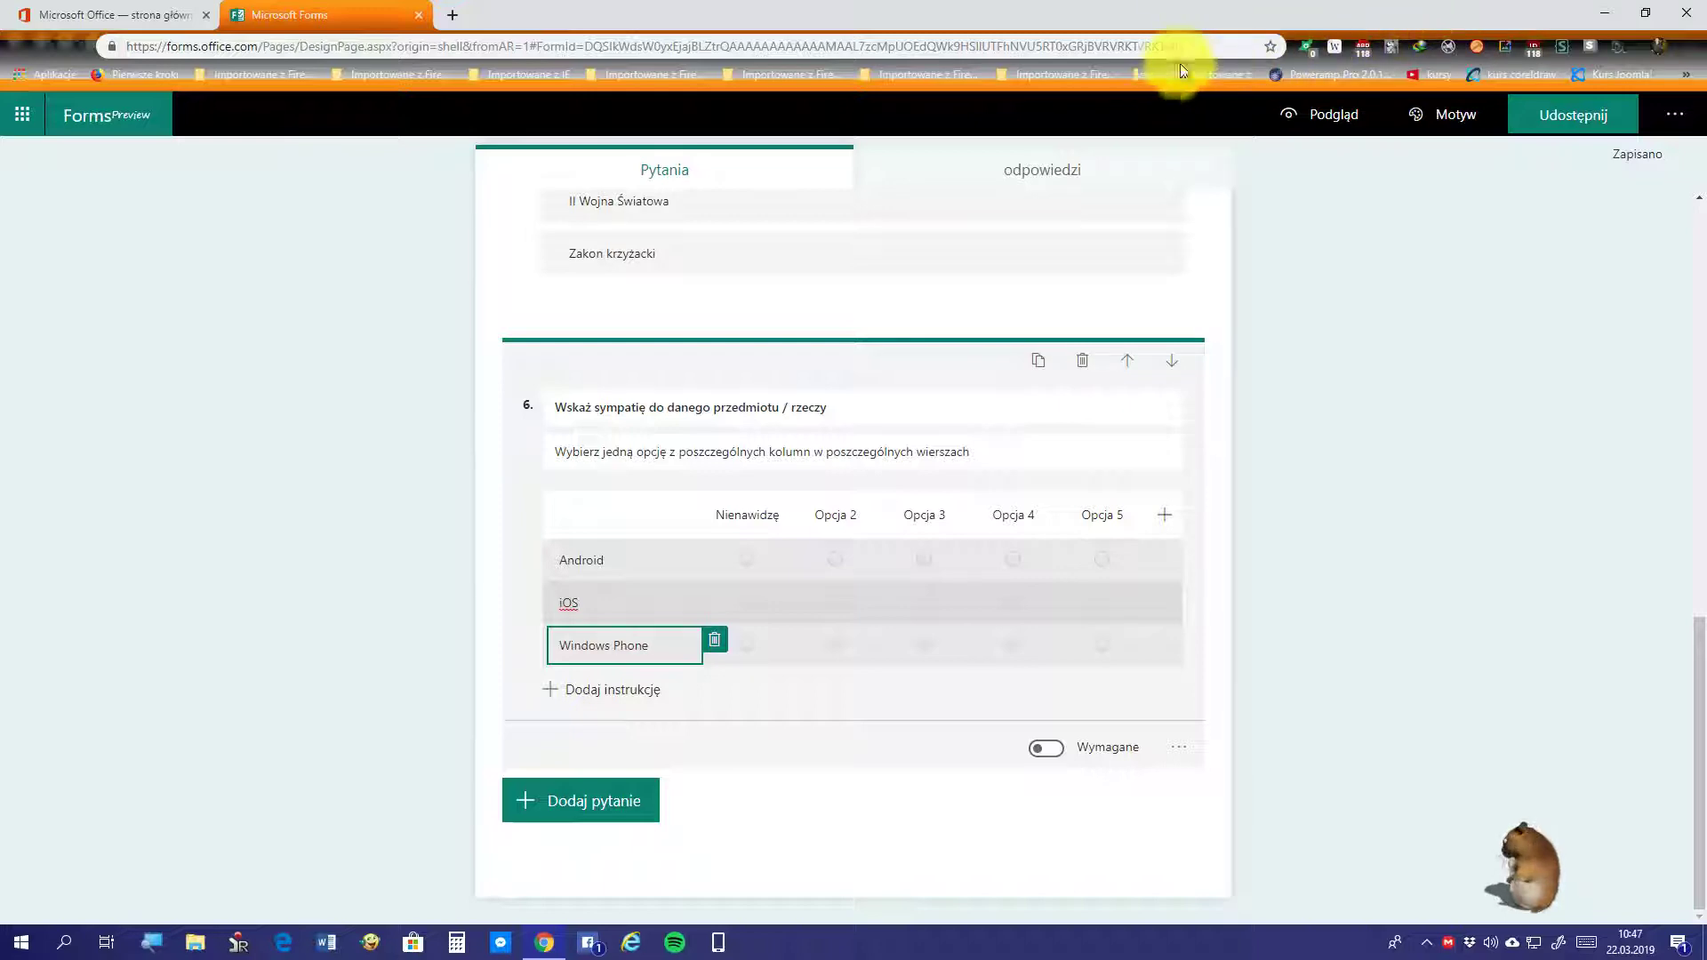
Step: Preview the form and test question 6 by rating Android as Opcja 5, iOS as Opcja 2 and Windows Phone as Nienawidzę
click(1322, 121)
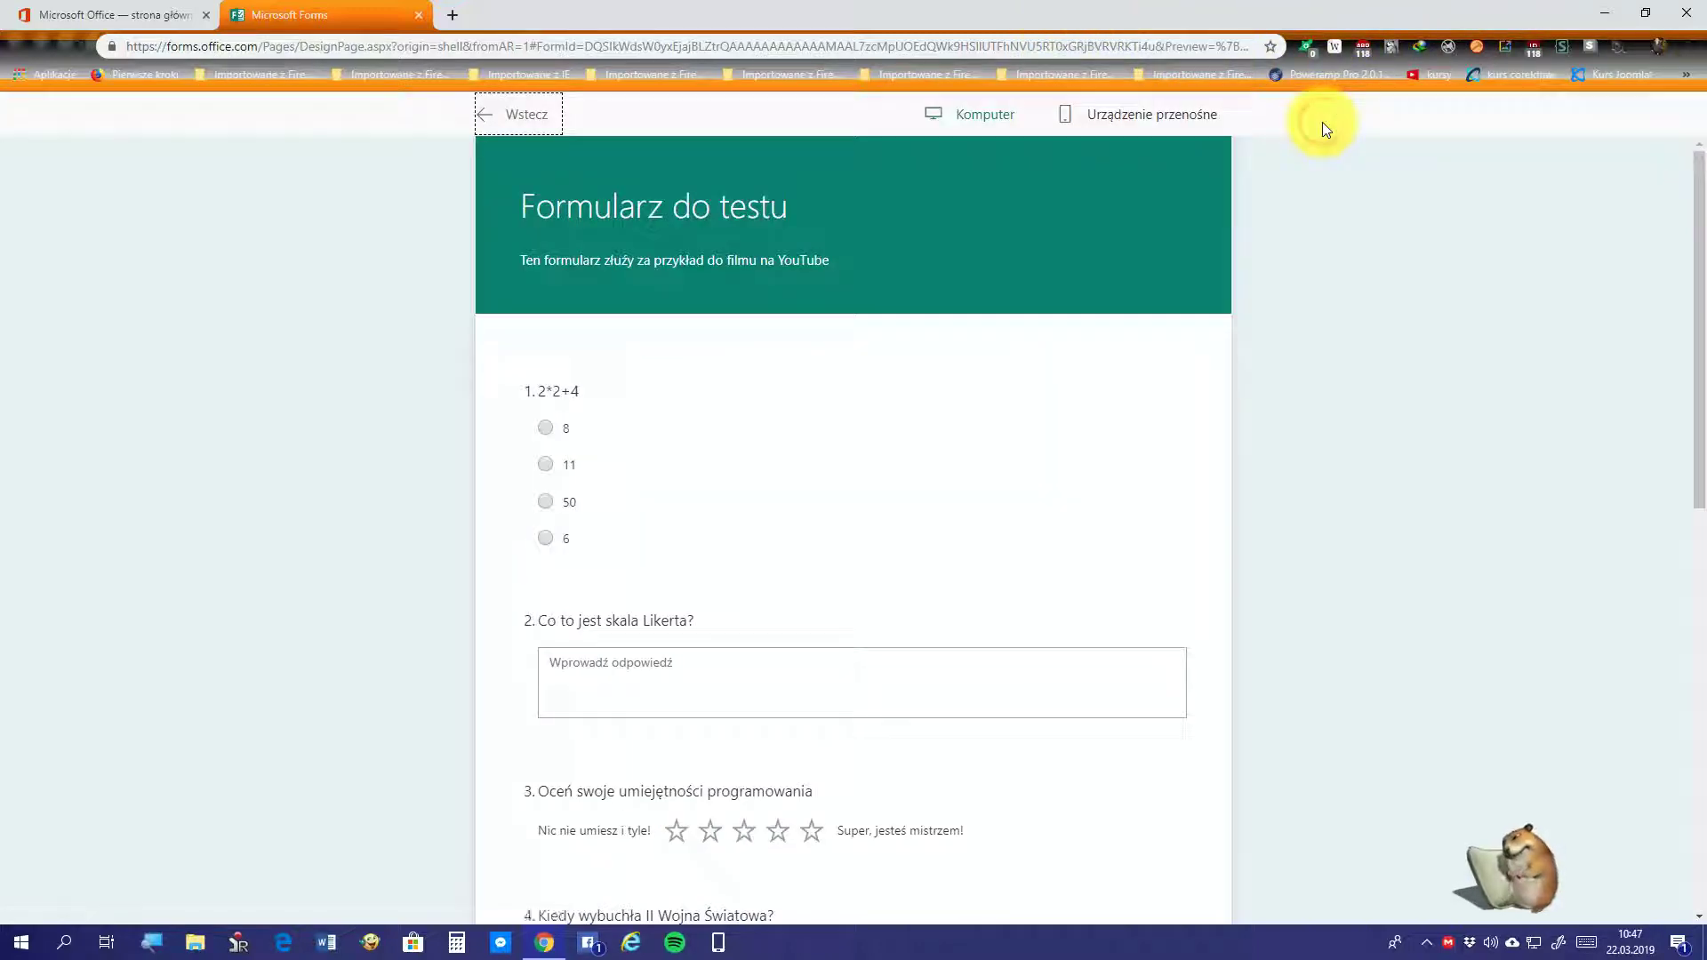
scroll(1103, 512, down, 10)
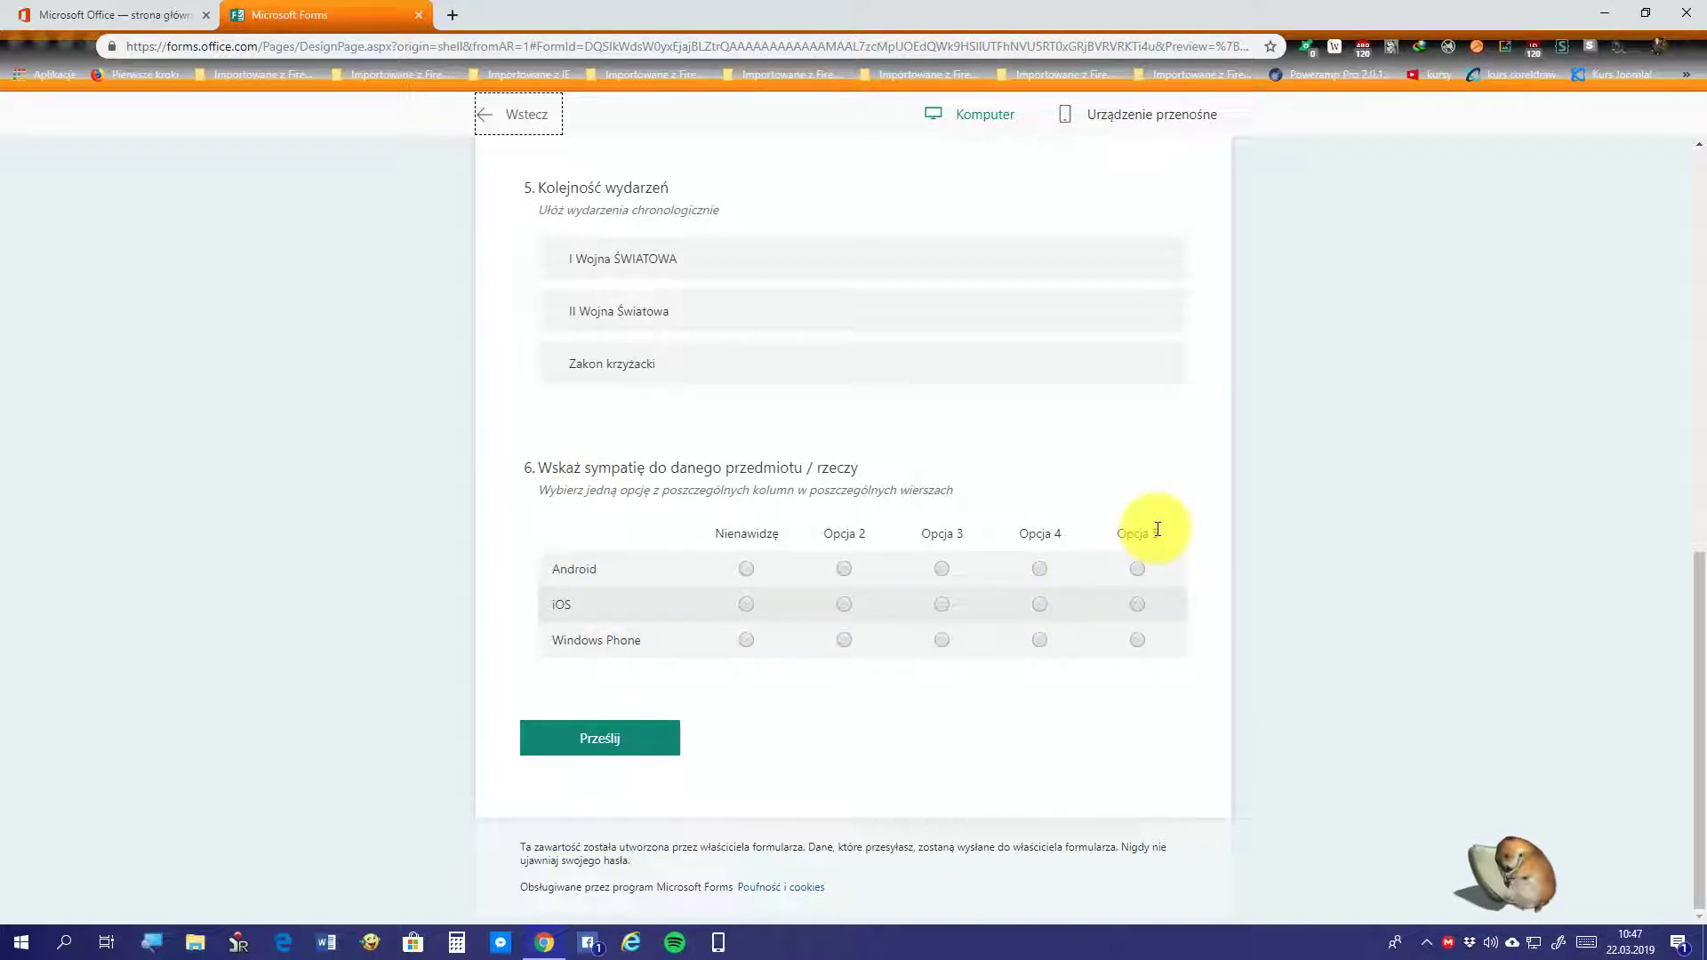
click(1138, 574)
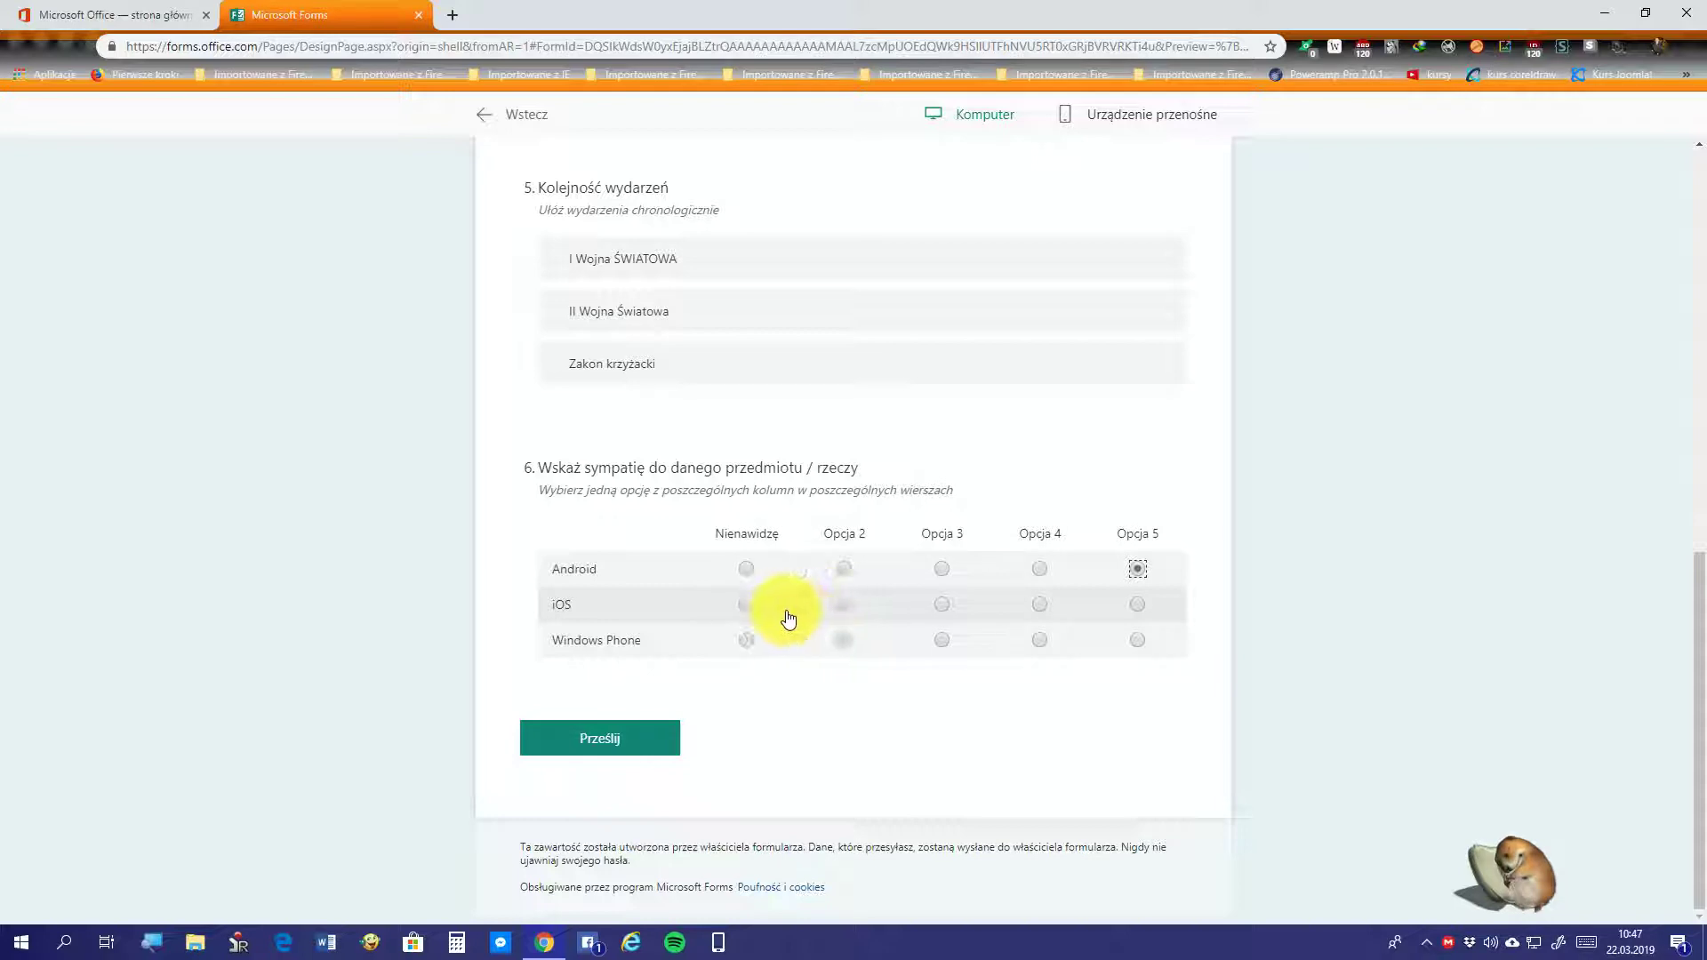
click(844, 607)
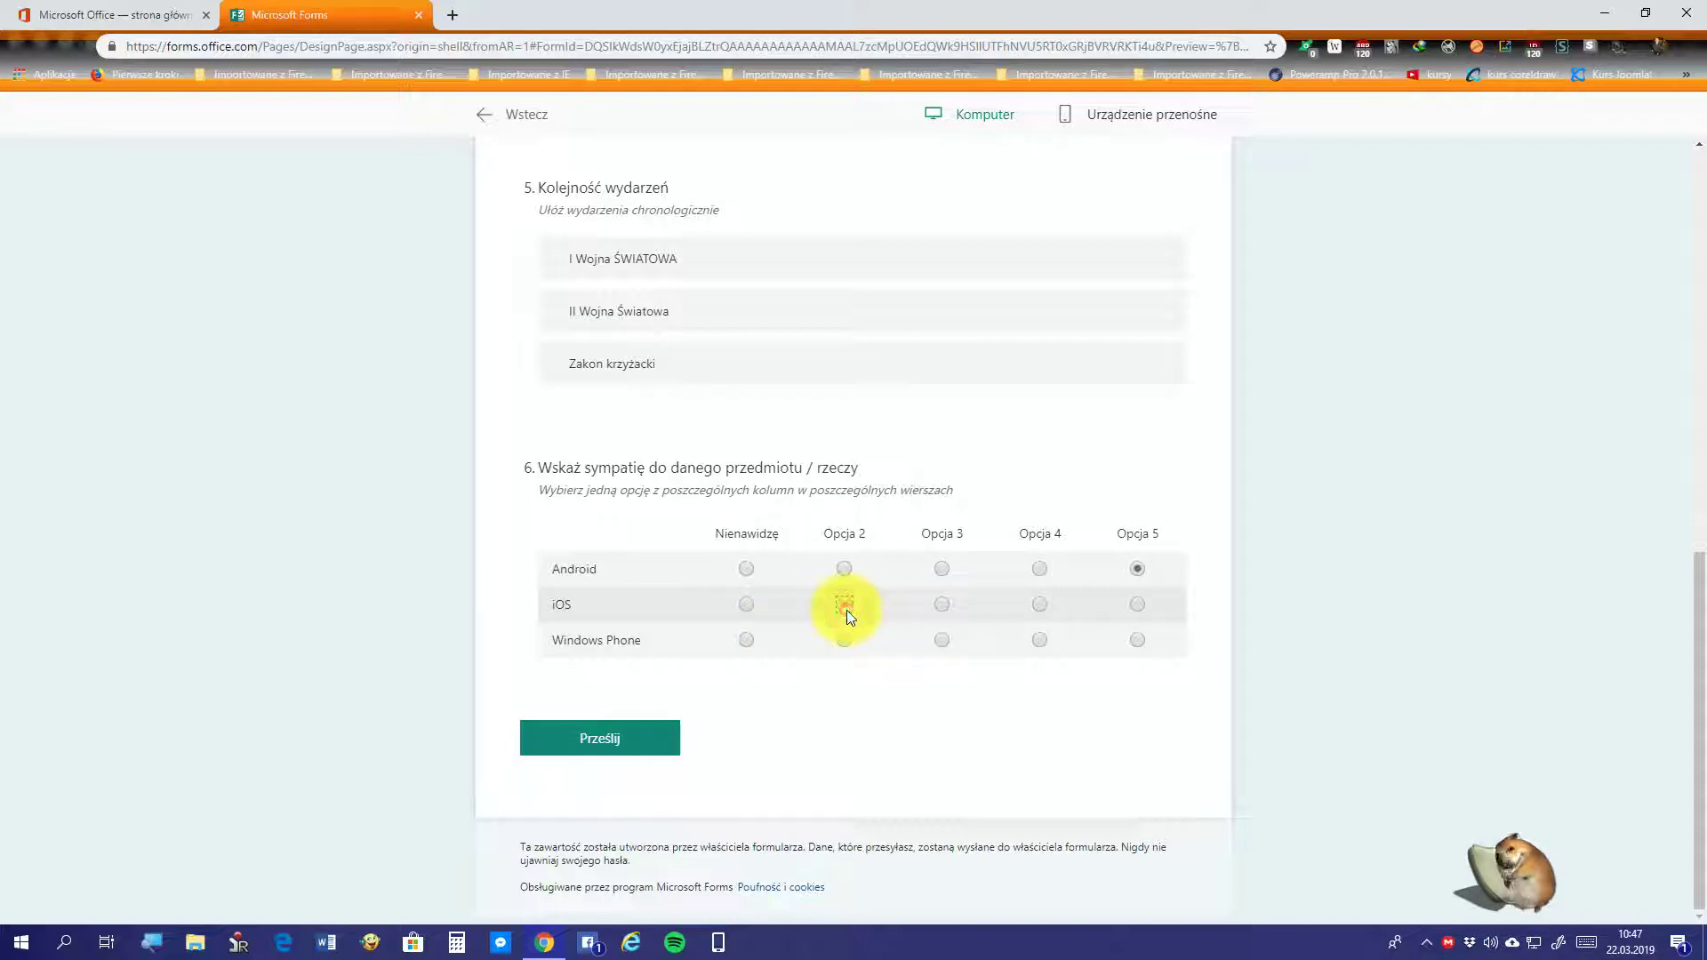
click(749, 642)
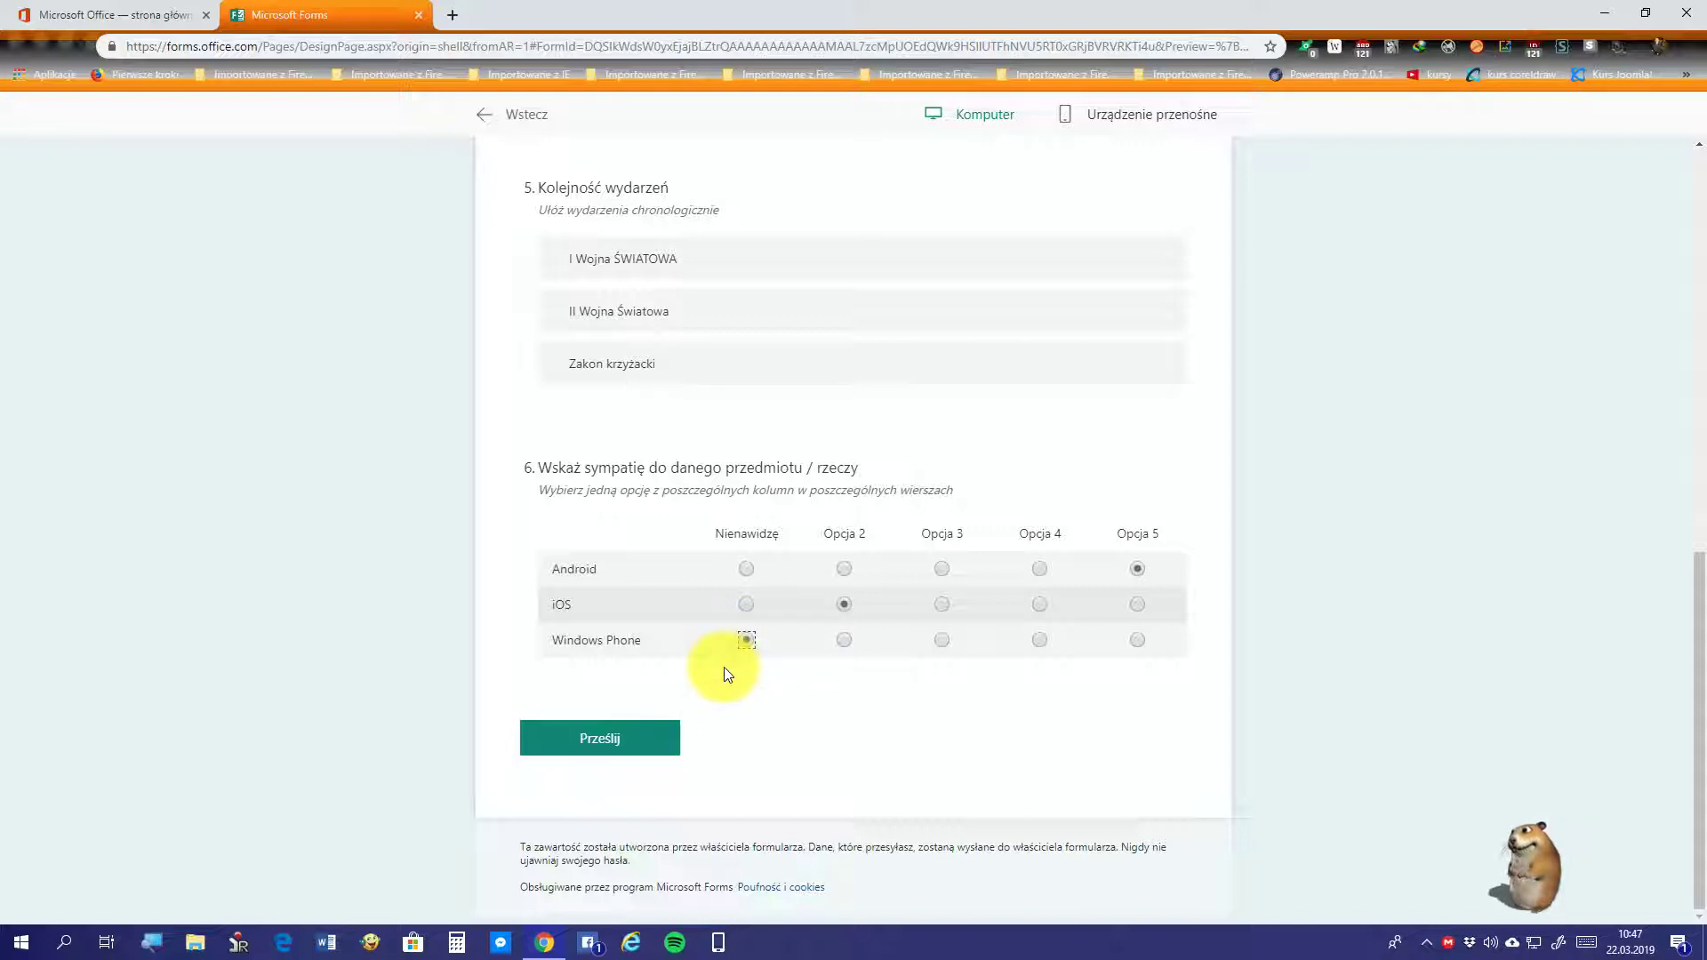
scroll(763, 709, up, 2)
scroll(762, 709, down, 2)
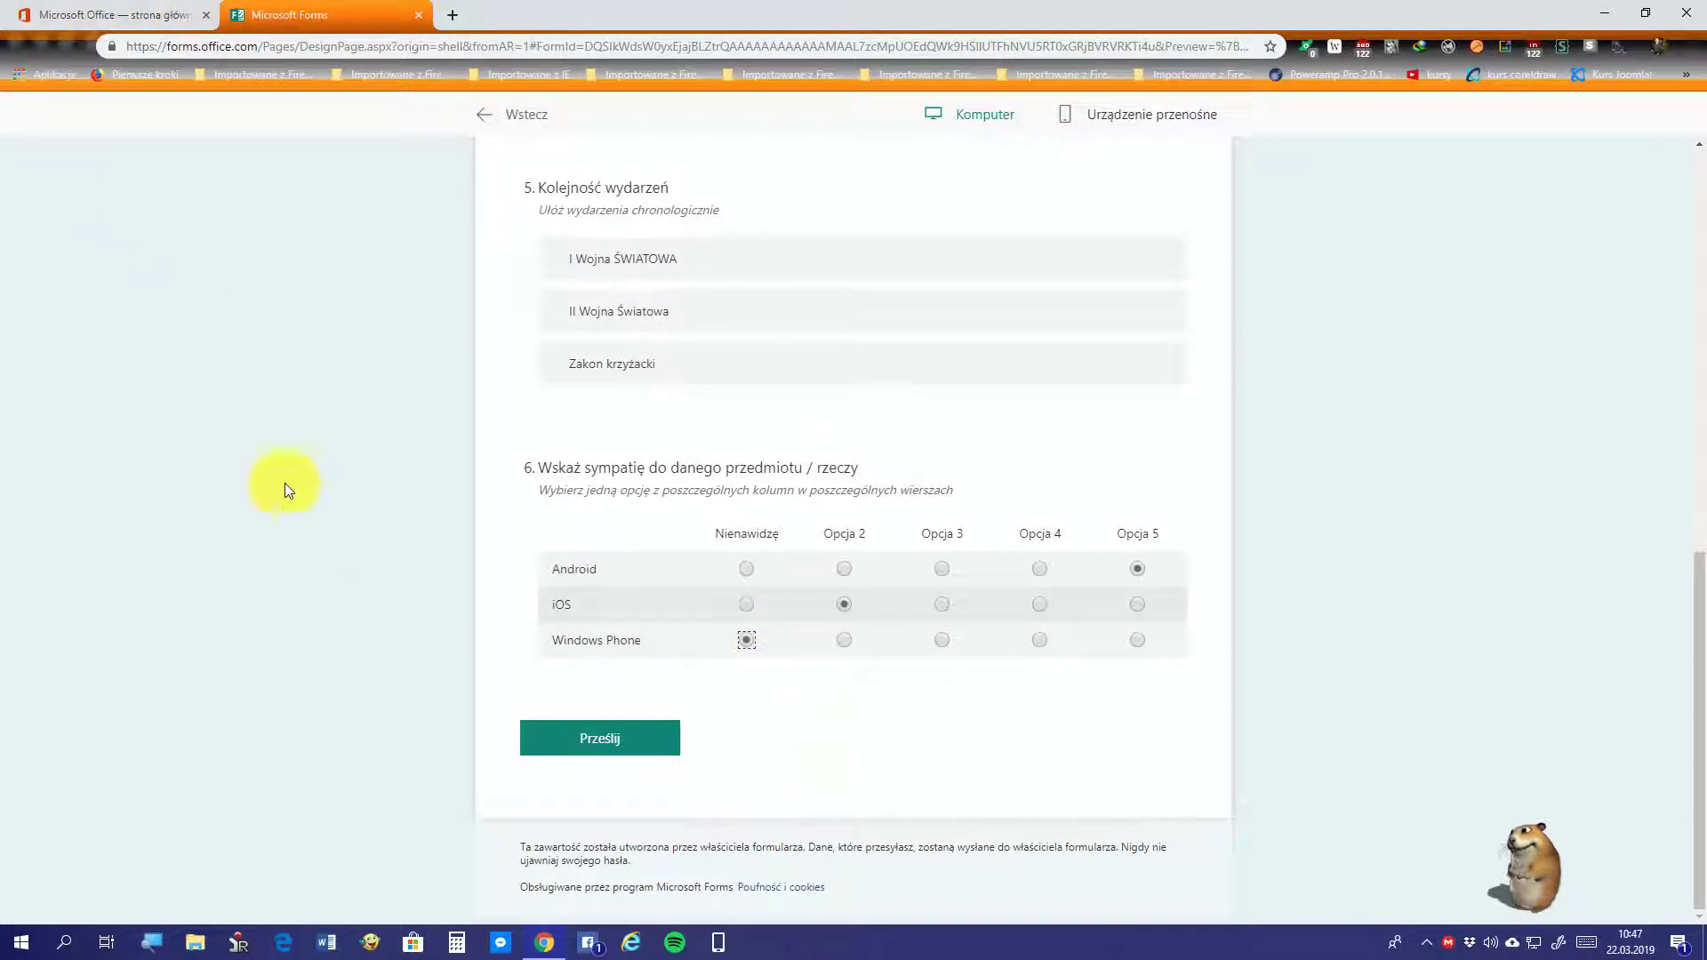
click(1426, 941)
click(1391, 829)
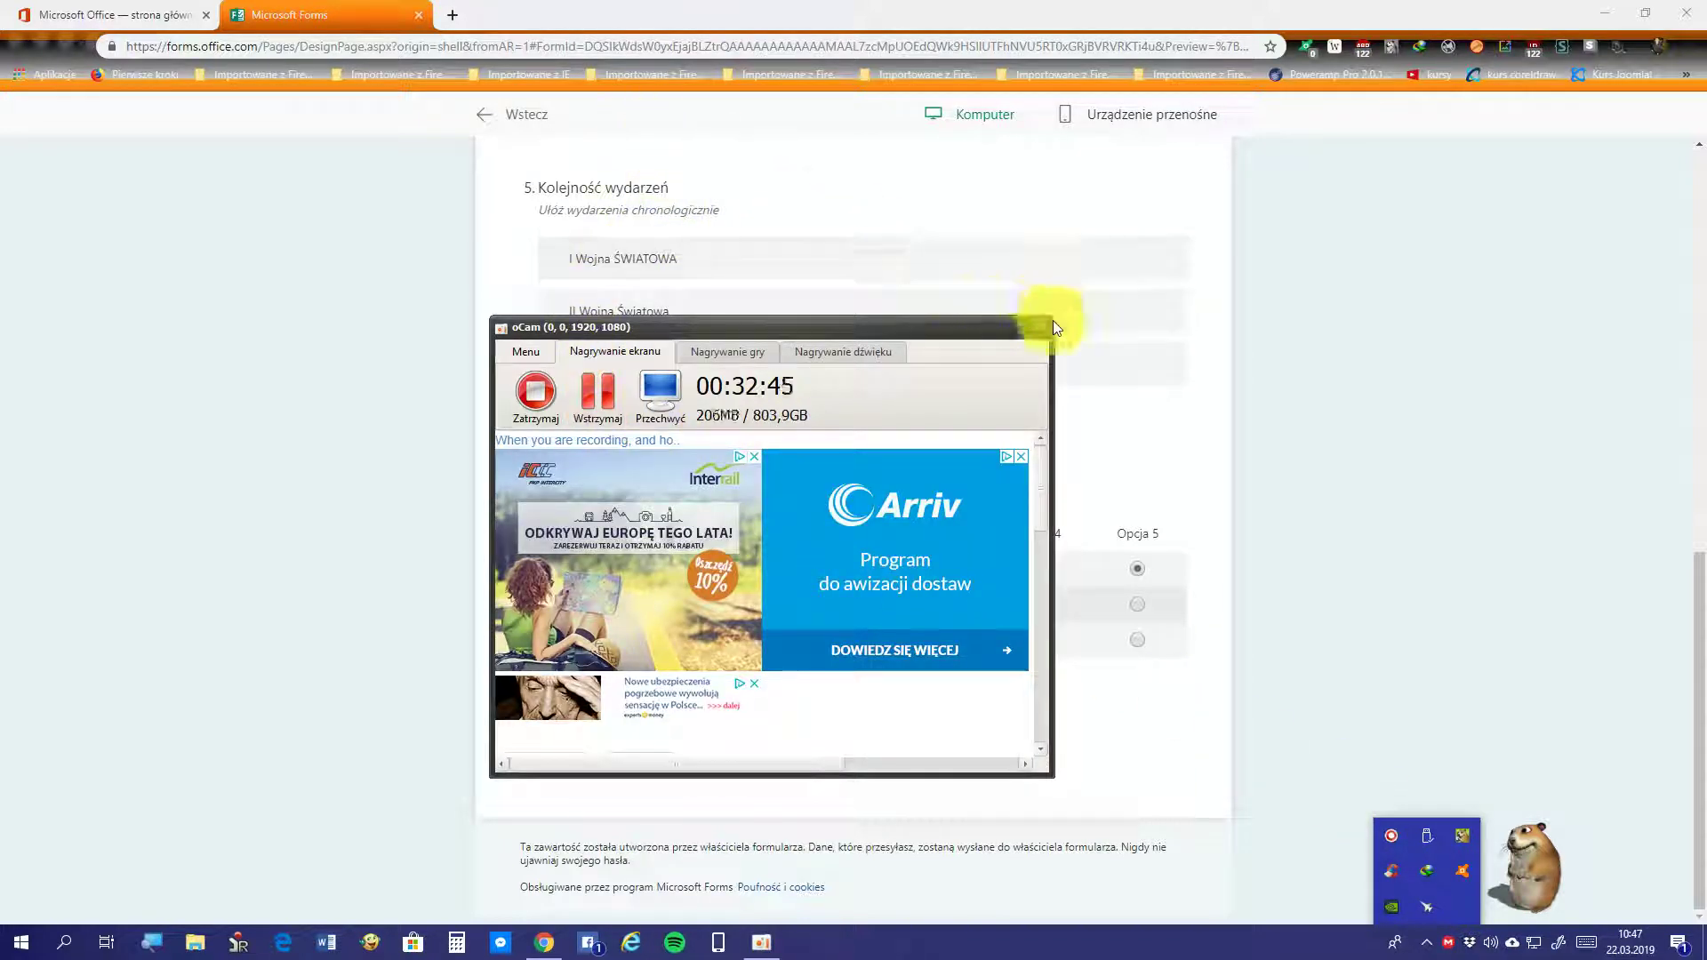
click(1014, 337)
click(1023, 328)
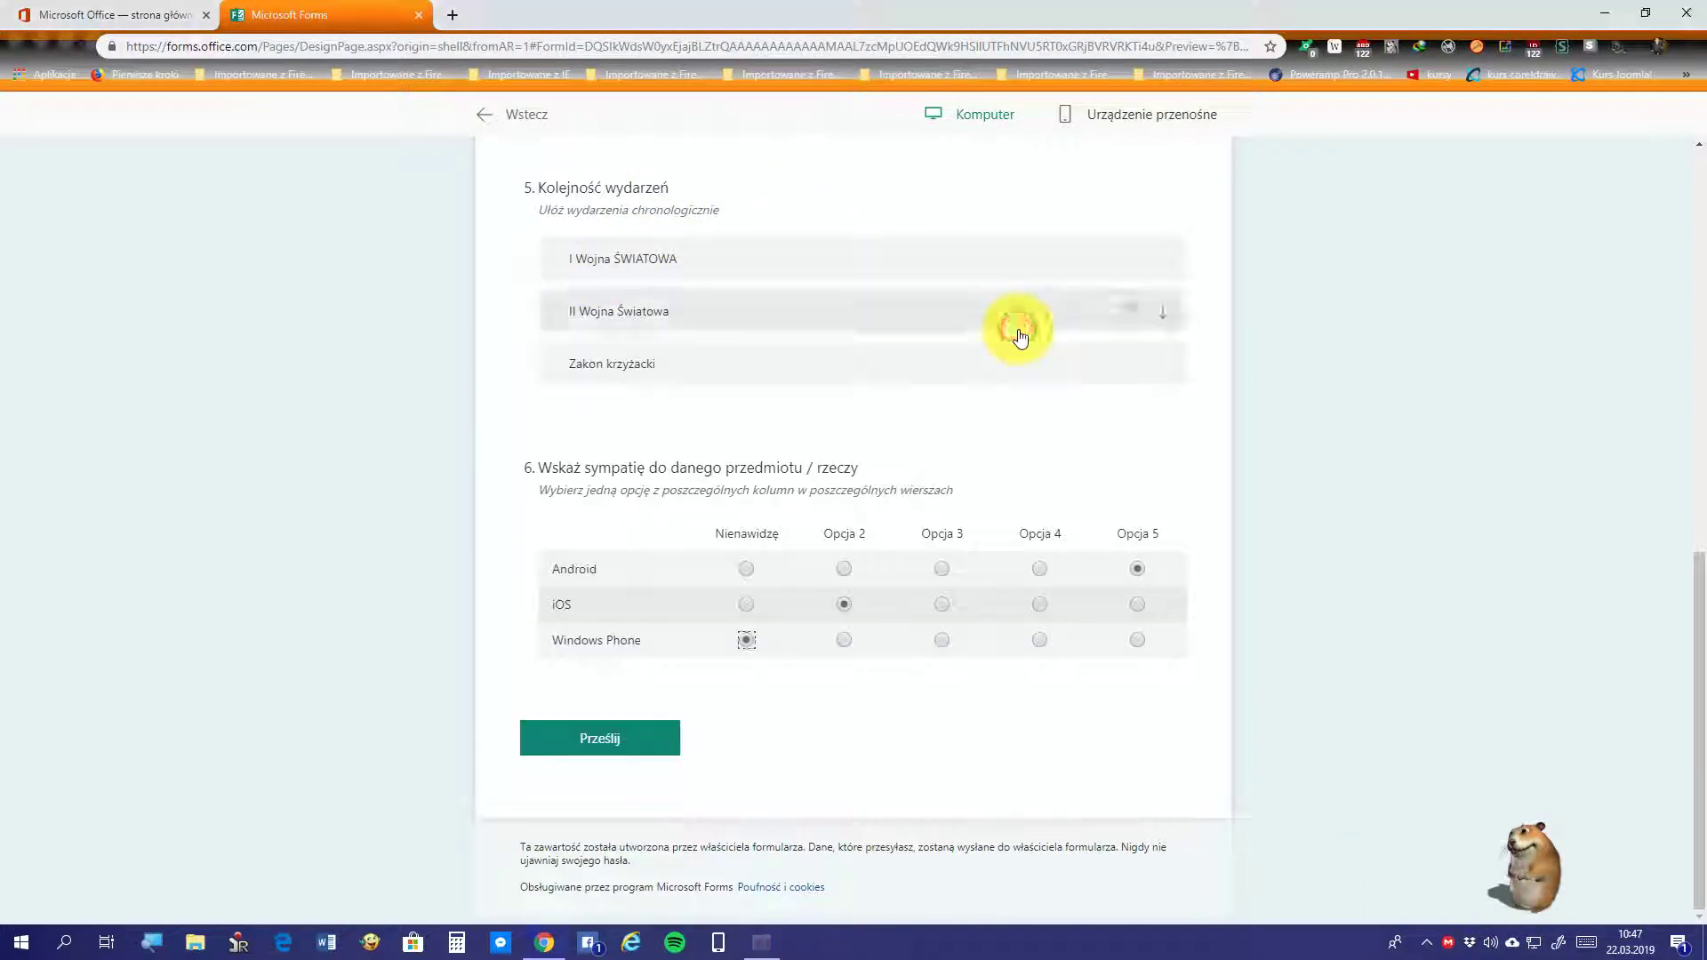
Step: Leave the preview and add a Net Promoter Score question after question 6
scroll(1003, 500, up, 4)
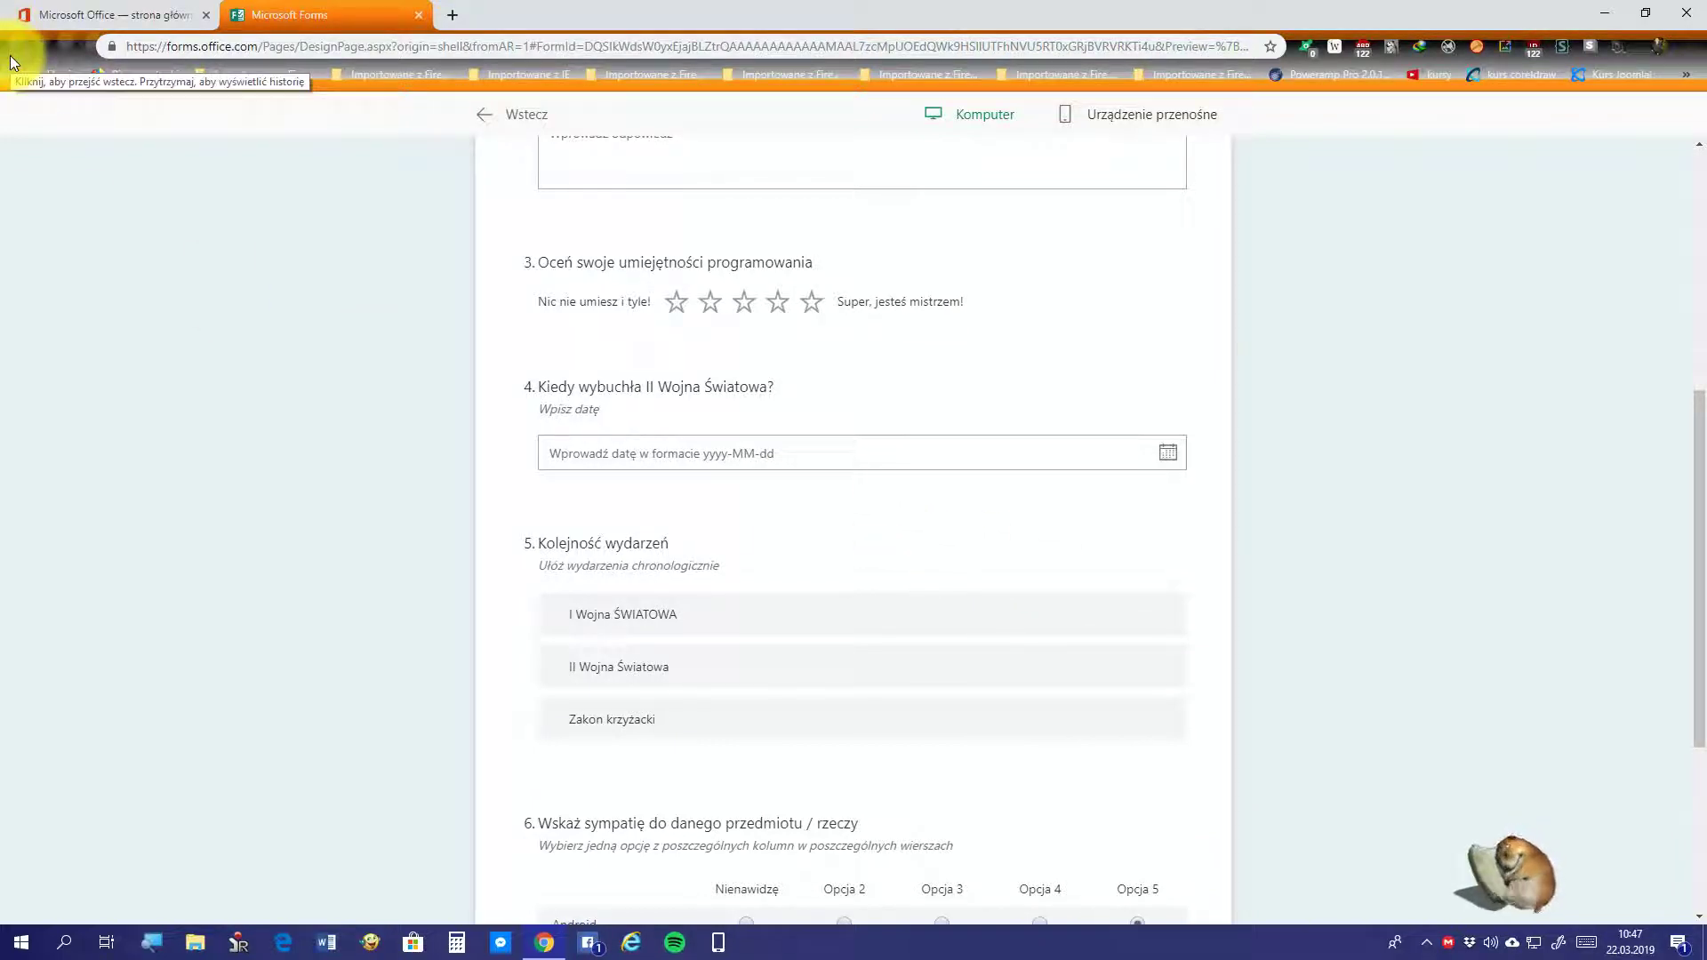
click(10, 56)
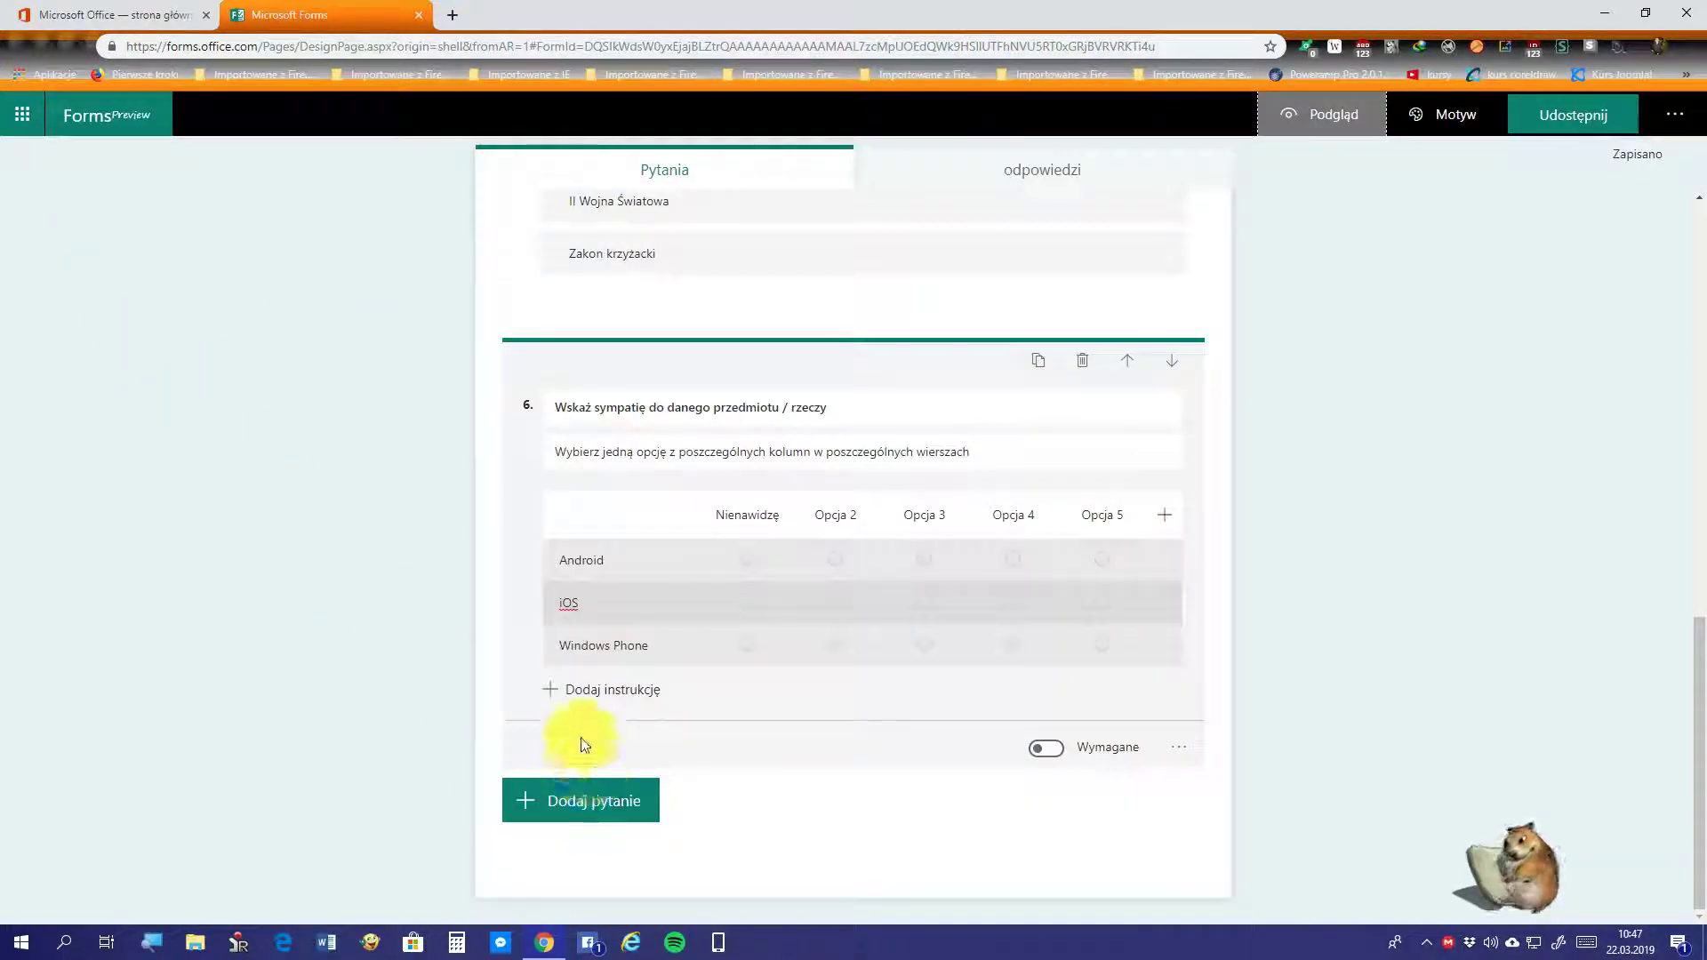
click(612, 820)
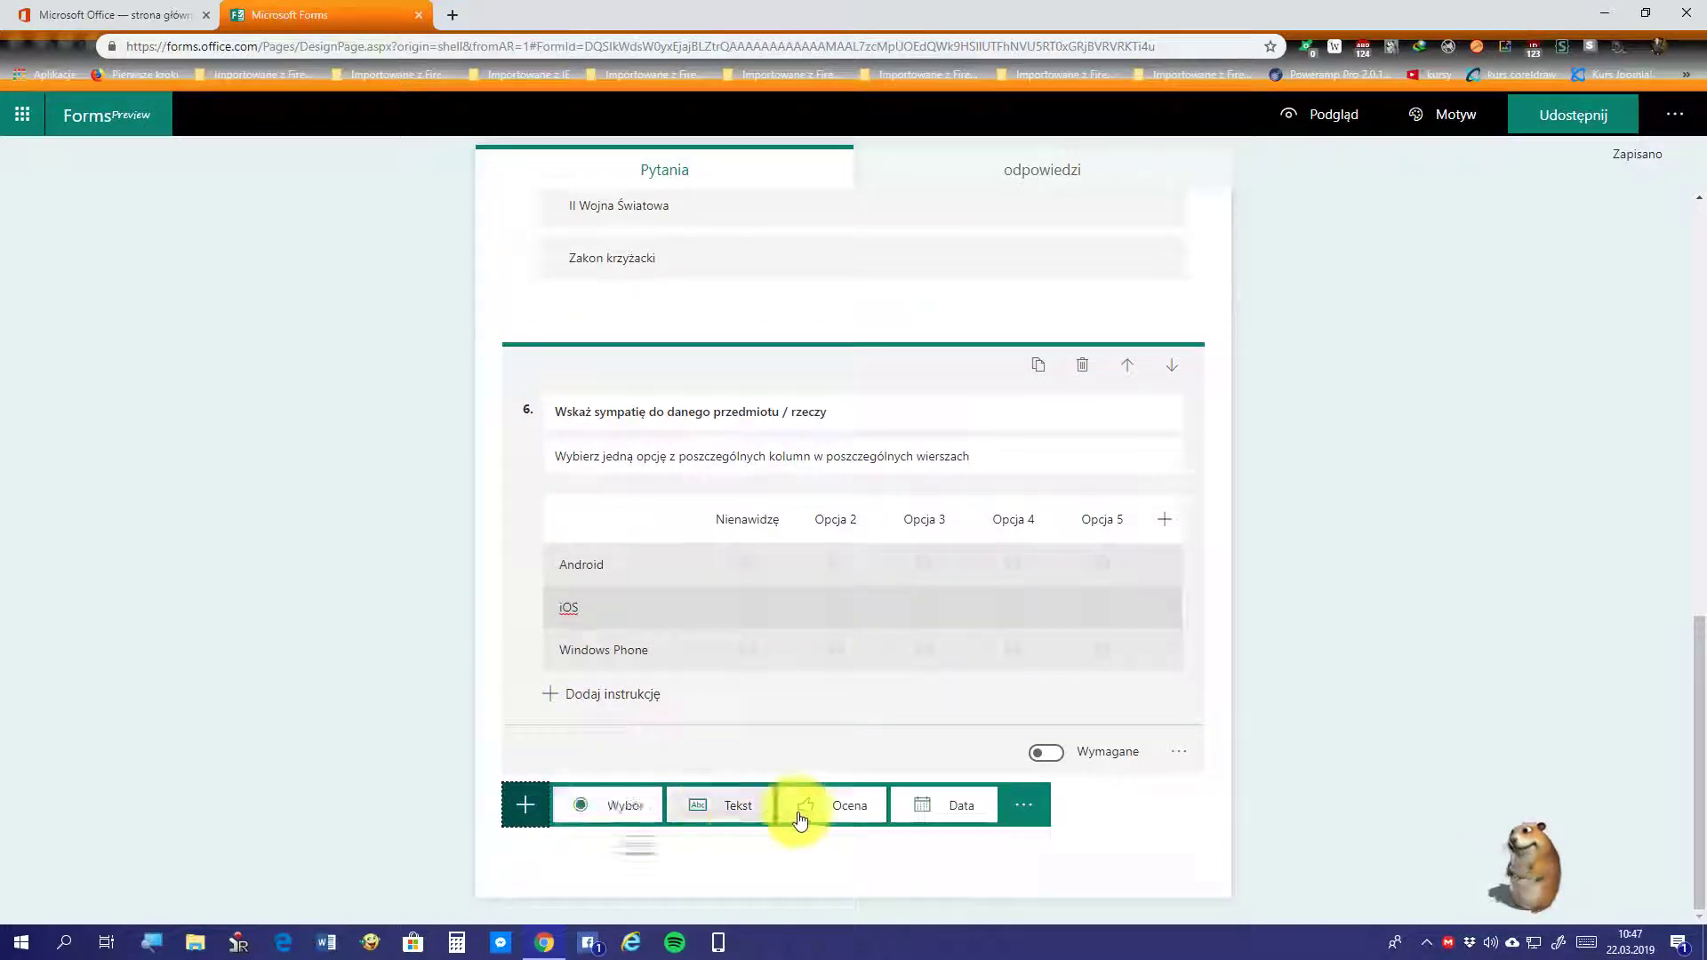
click(1022, 806)
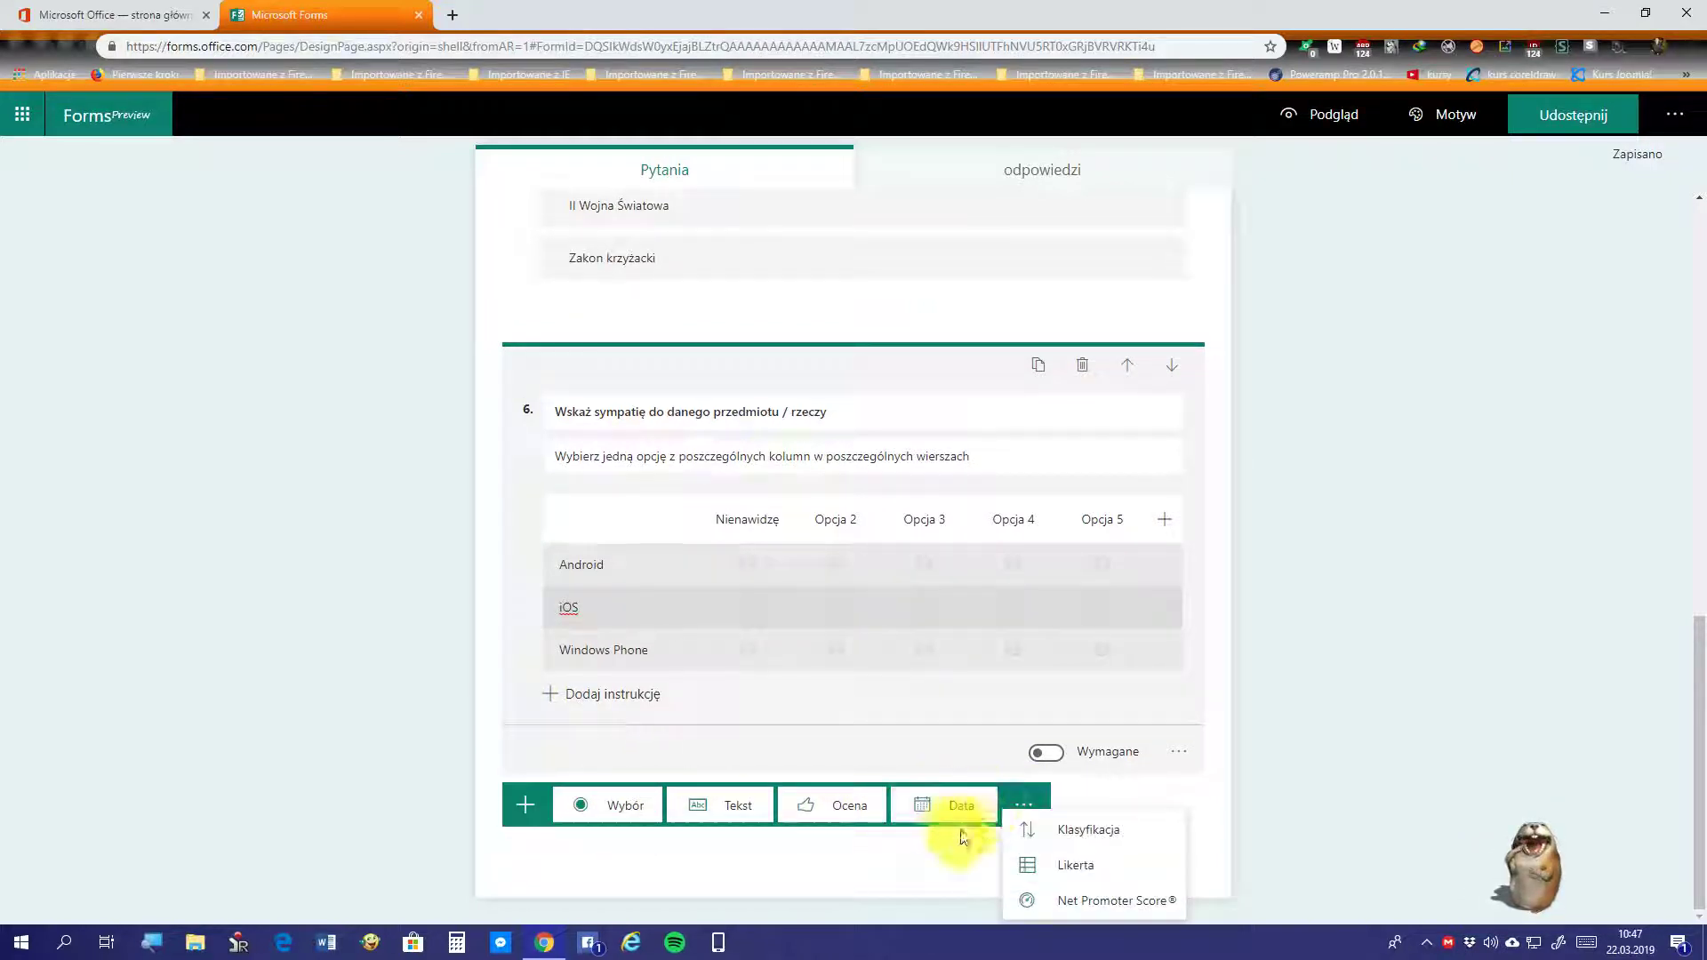
click(1105, 900)
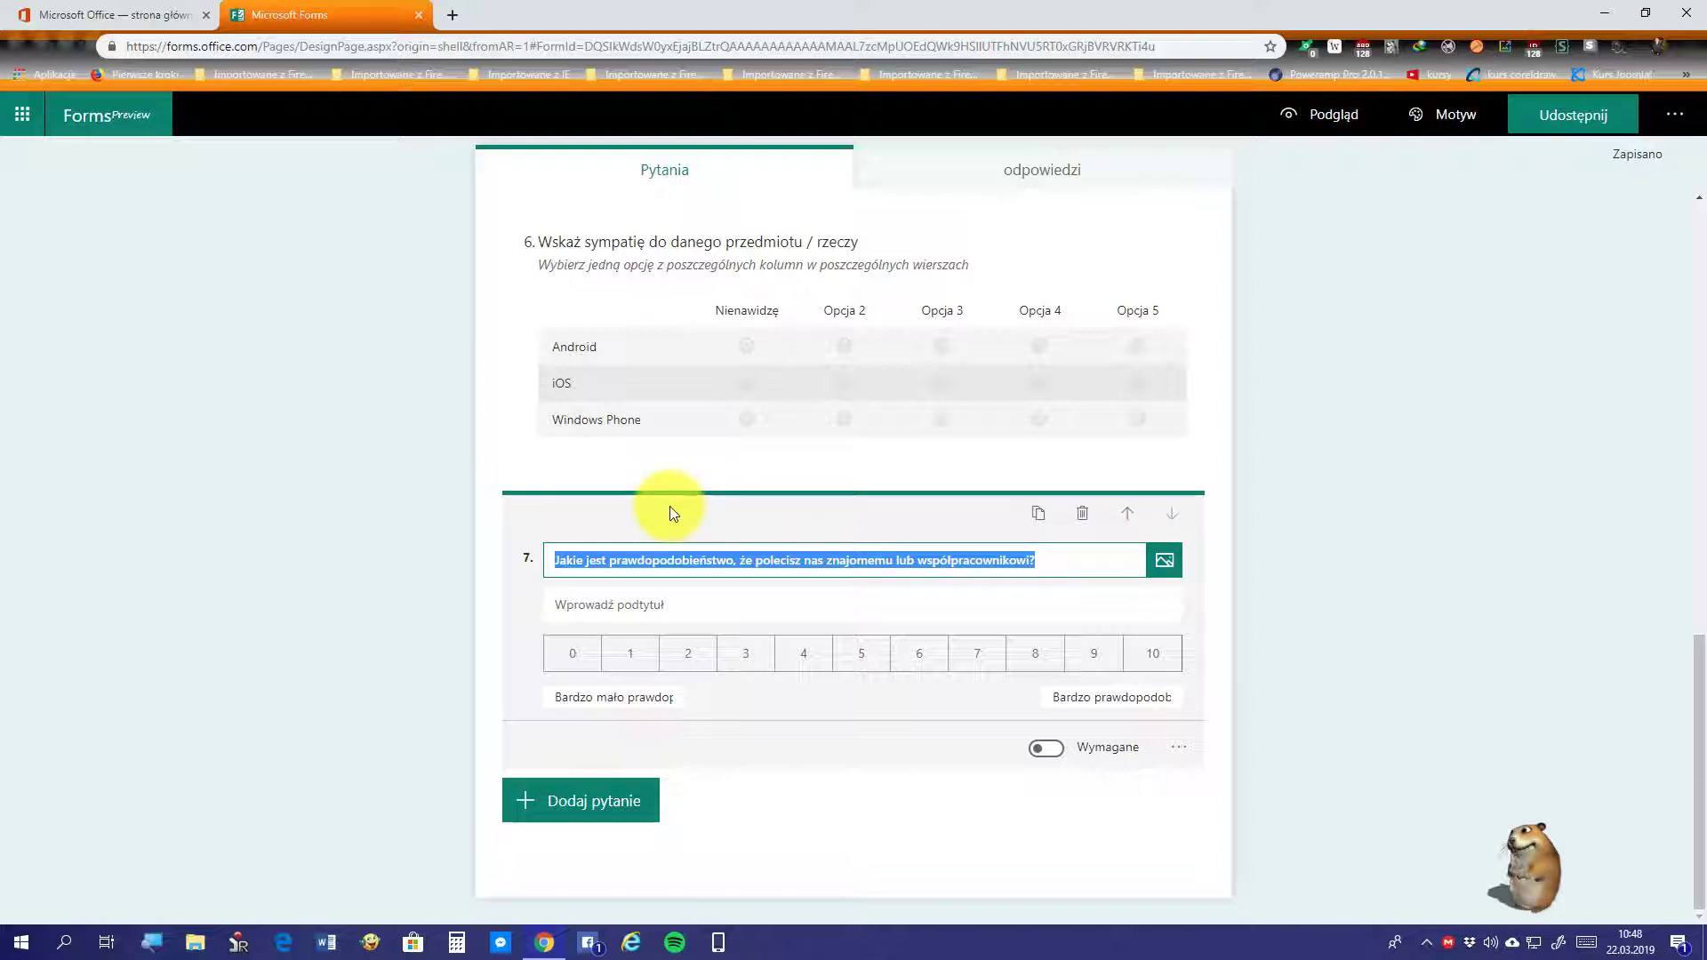
Step: Set question 7's title to "Jakie jest prawdopodobieństwo, że odpowiedziałeś poprawnie?"
text(J)
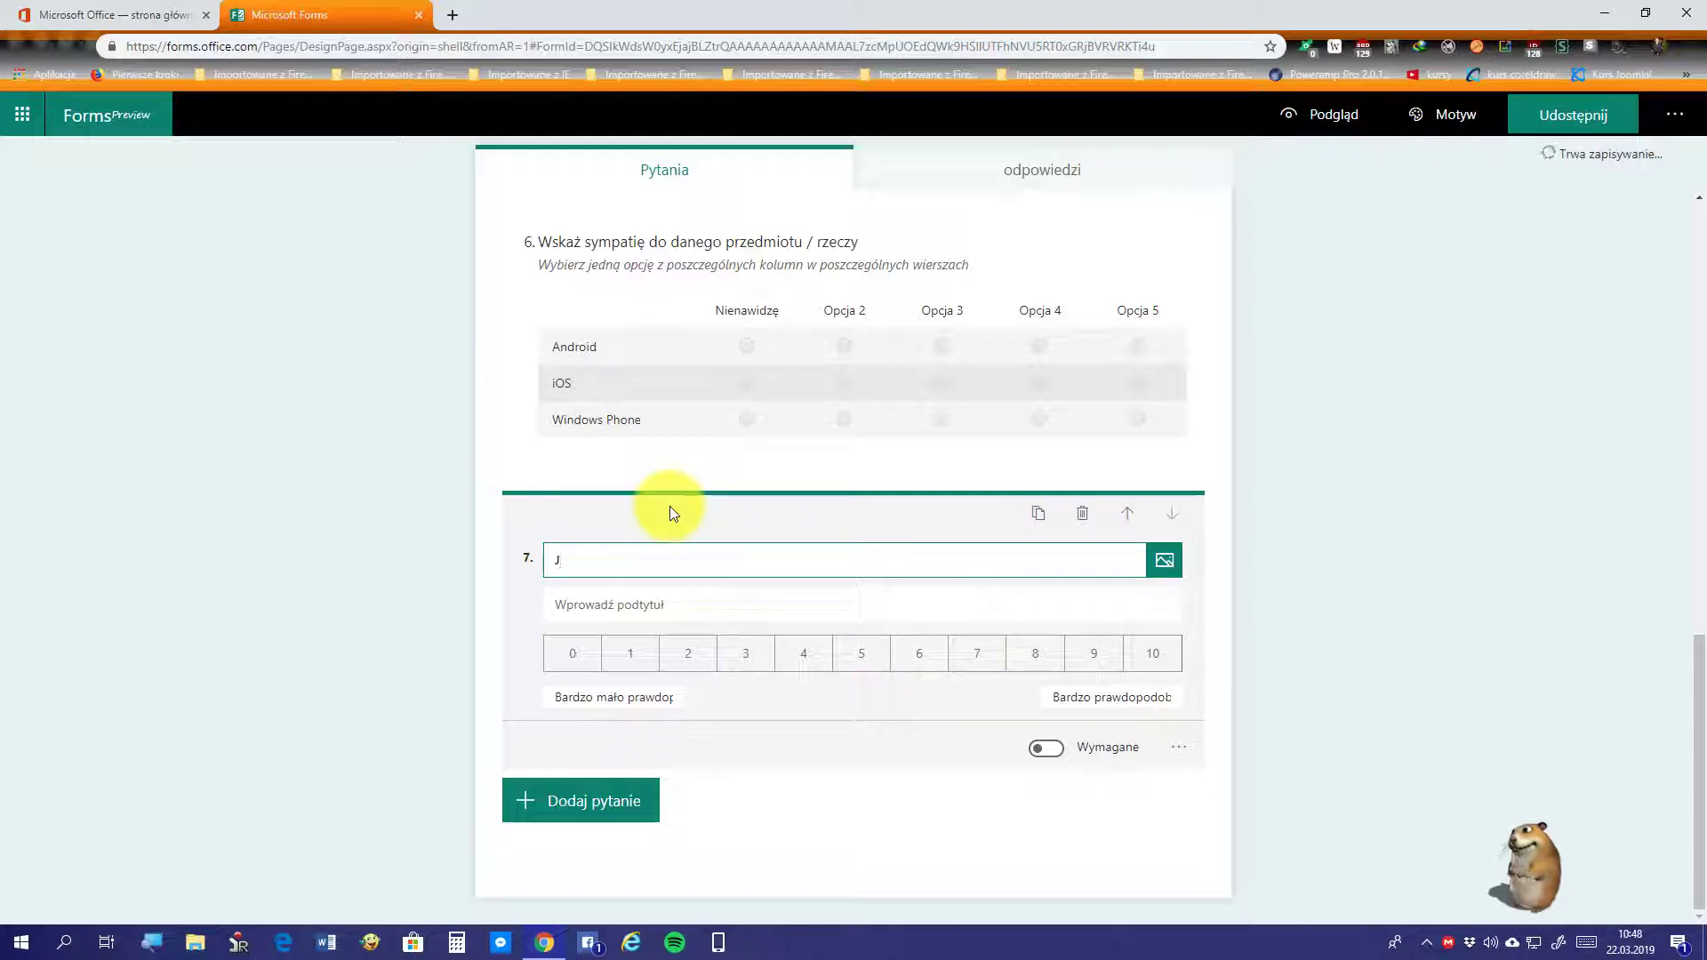
text(akie jest prawd)
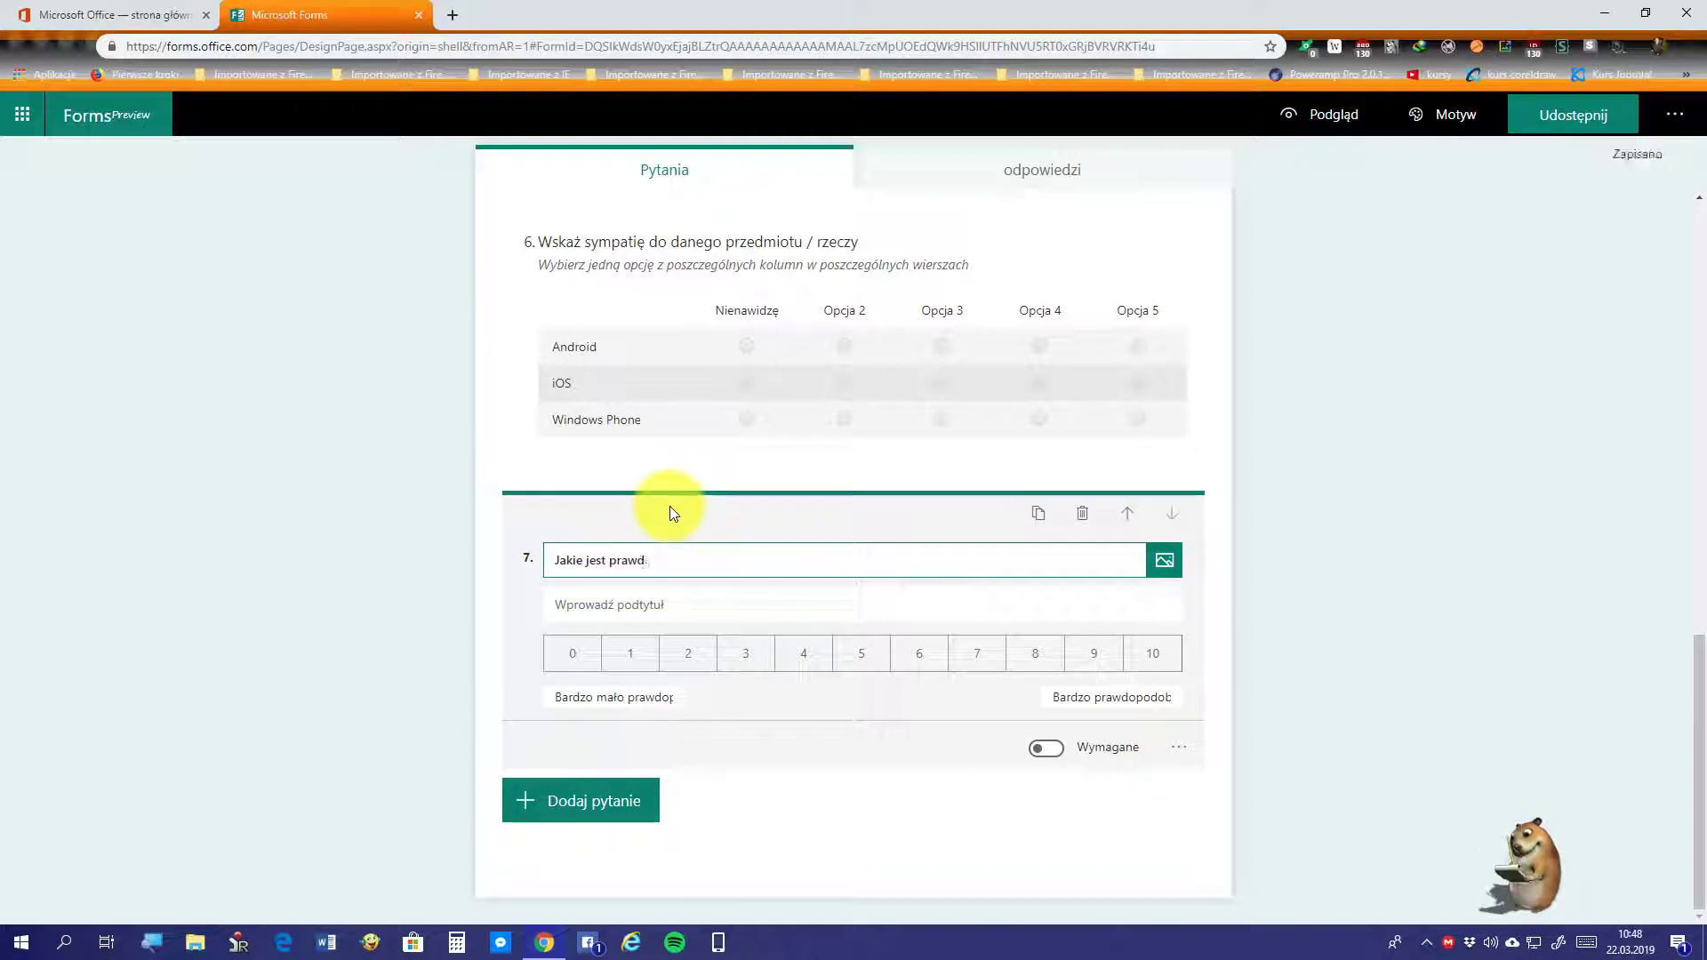
text(opodo)
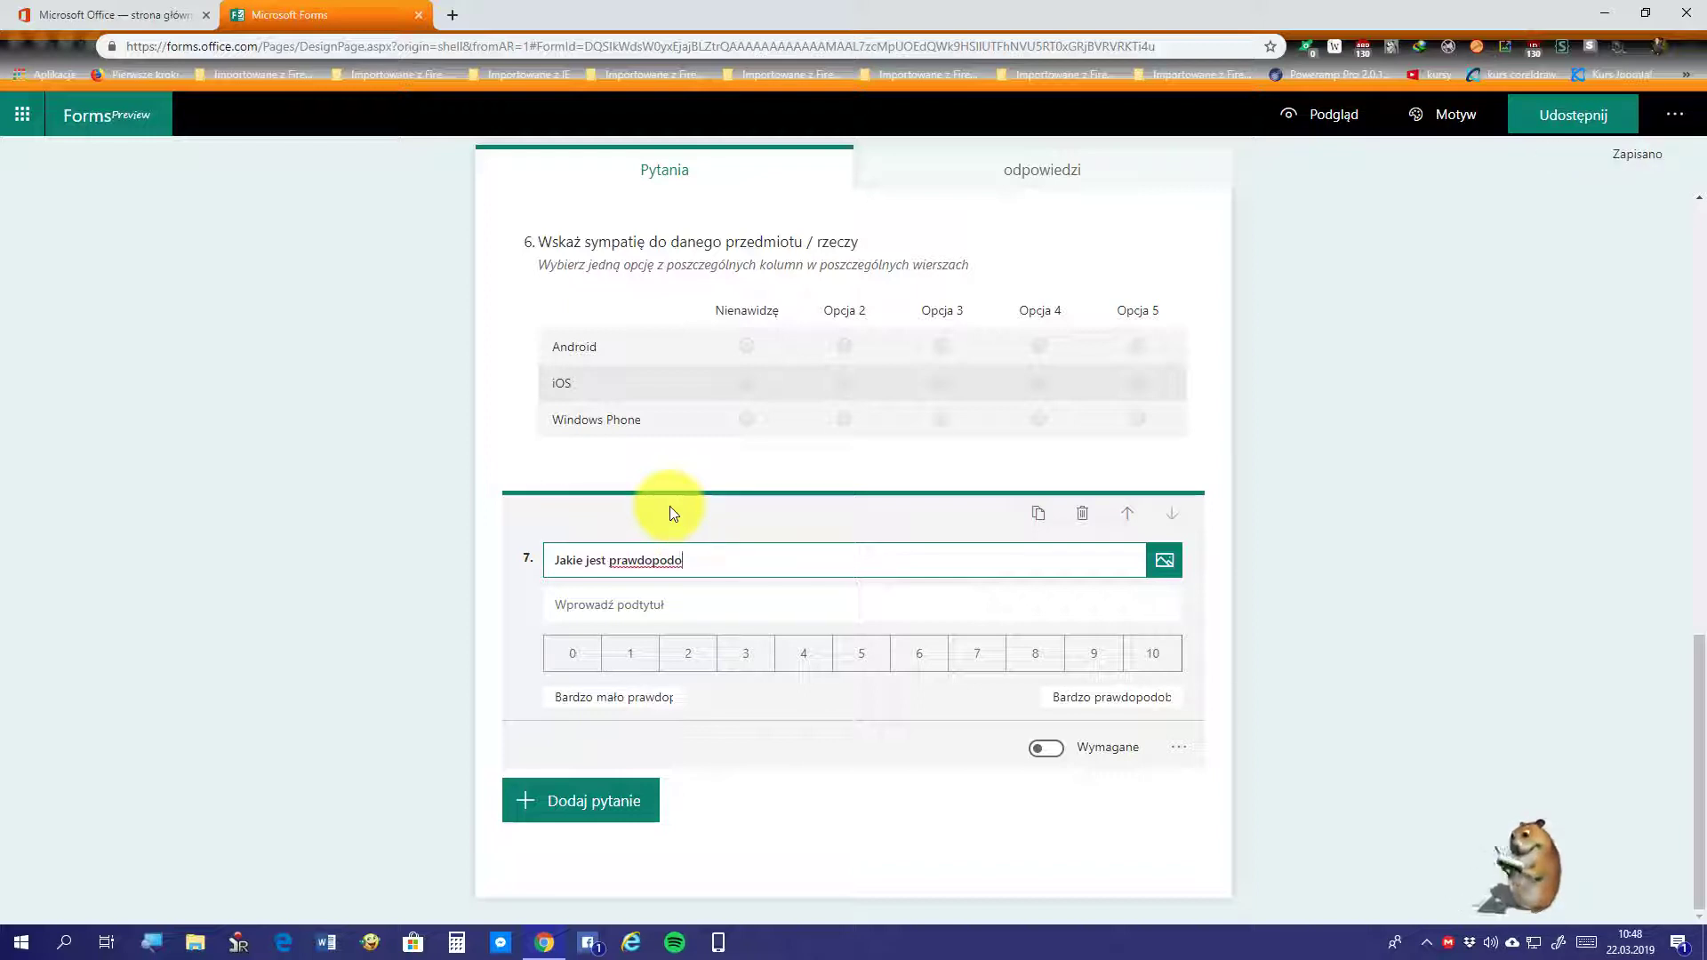
text(bieństwo,)
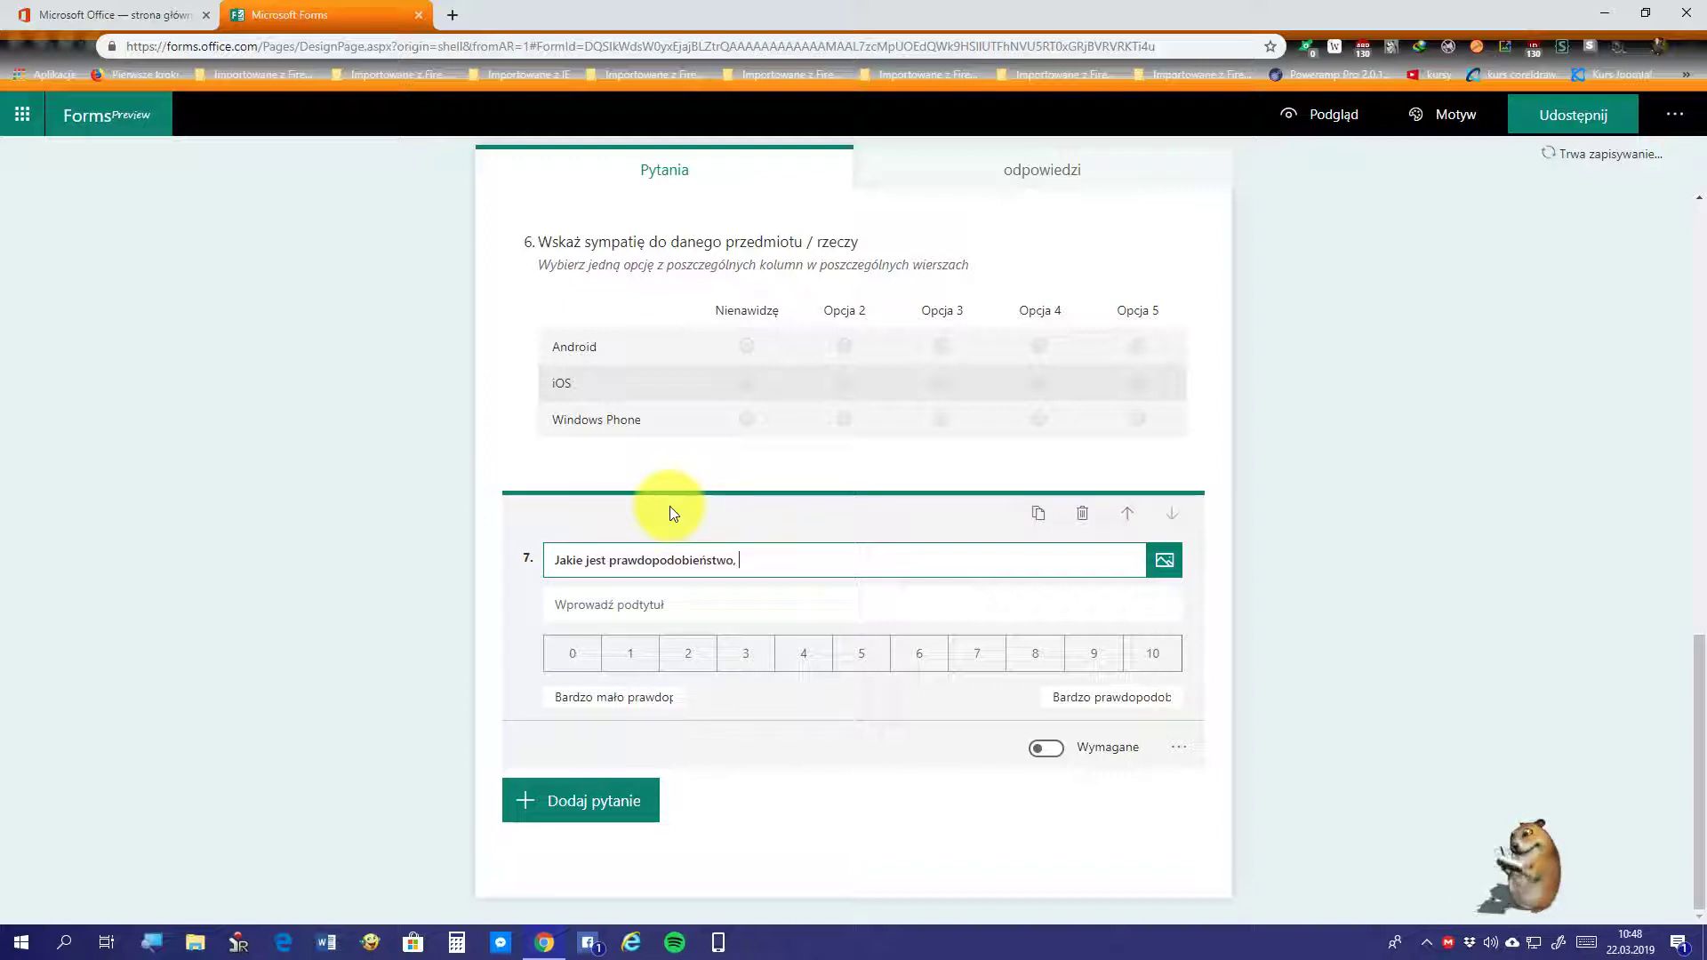
text( że o)
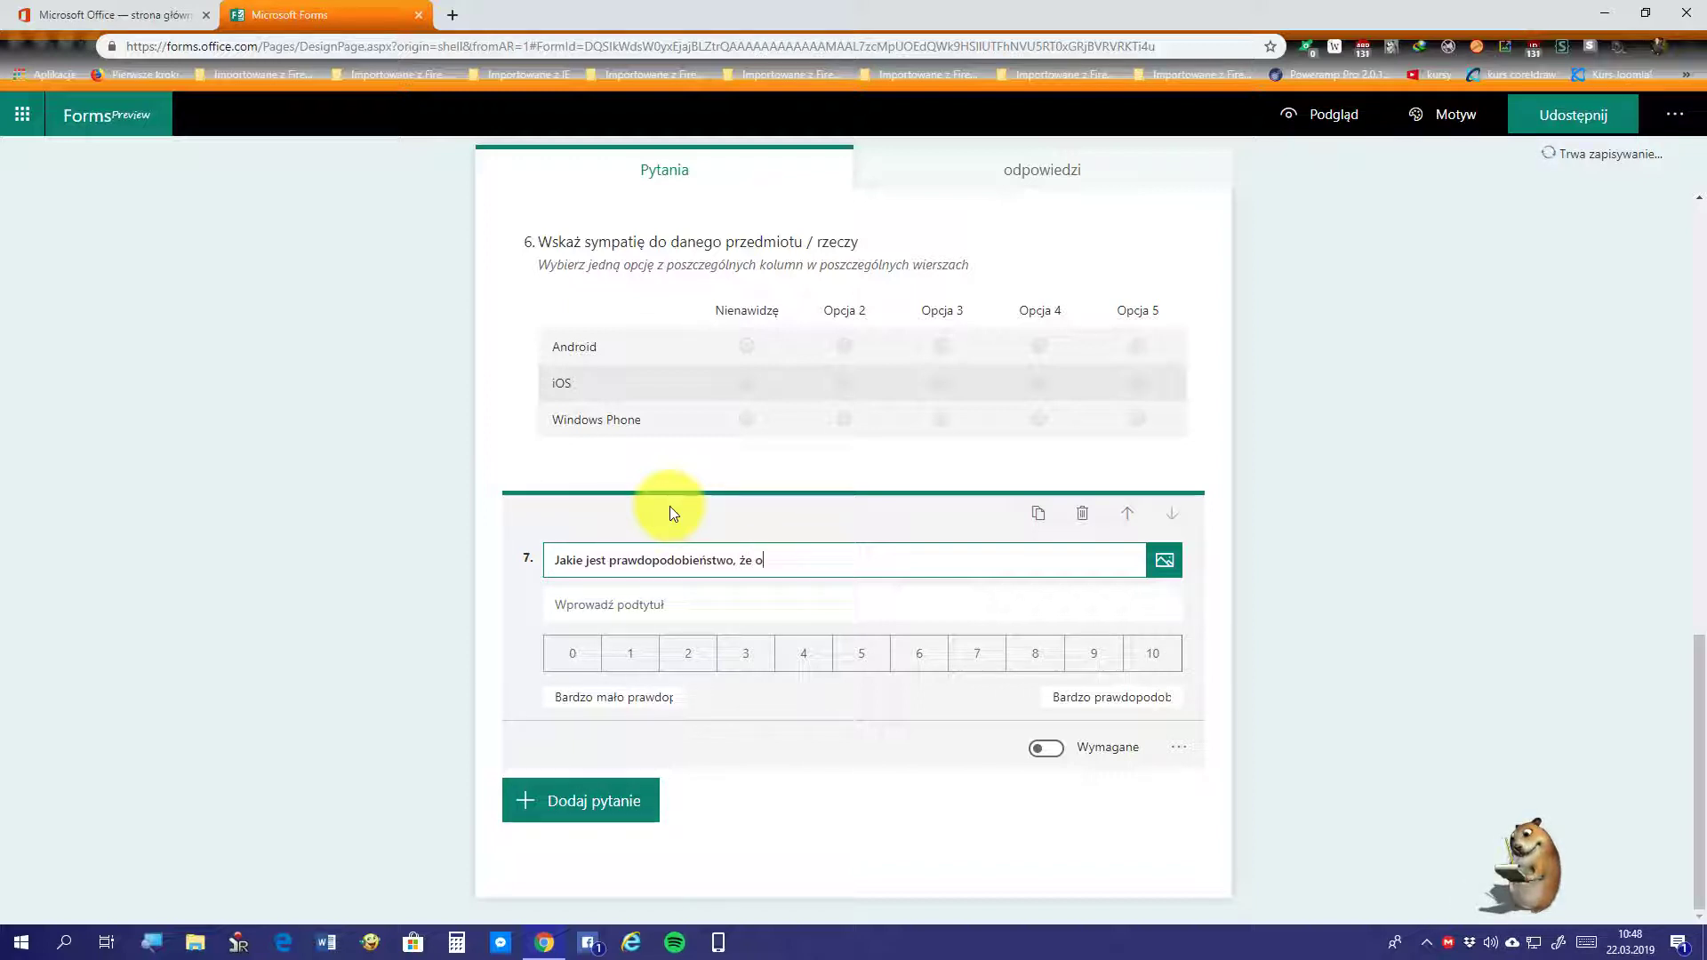
text(dpowiedziałeś )
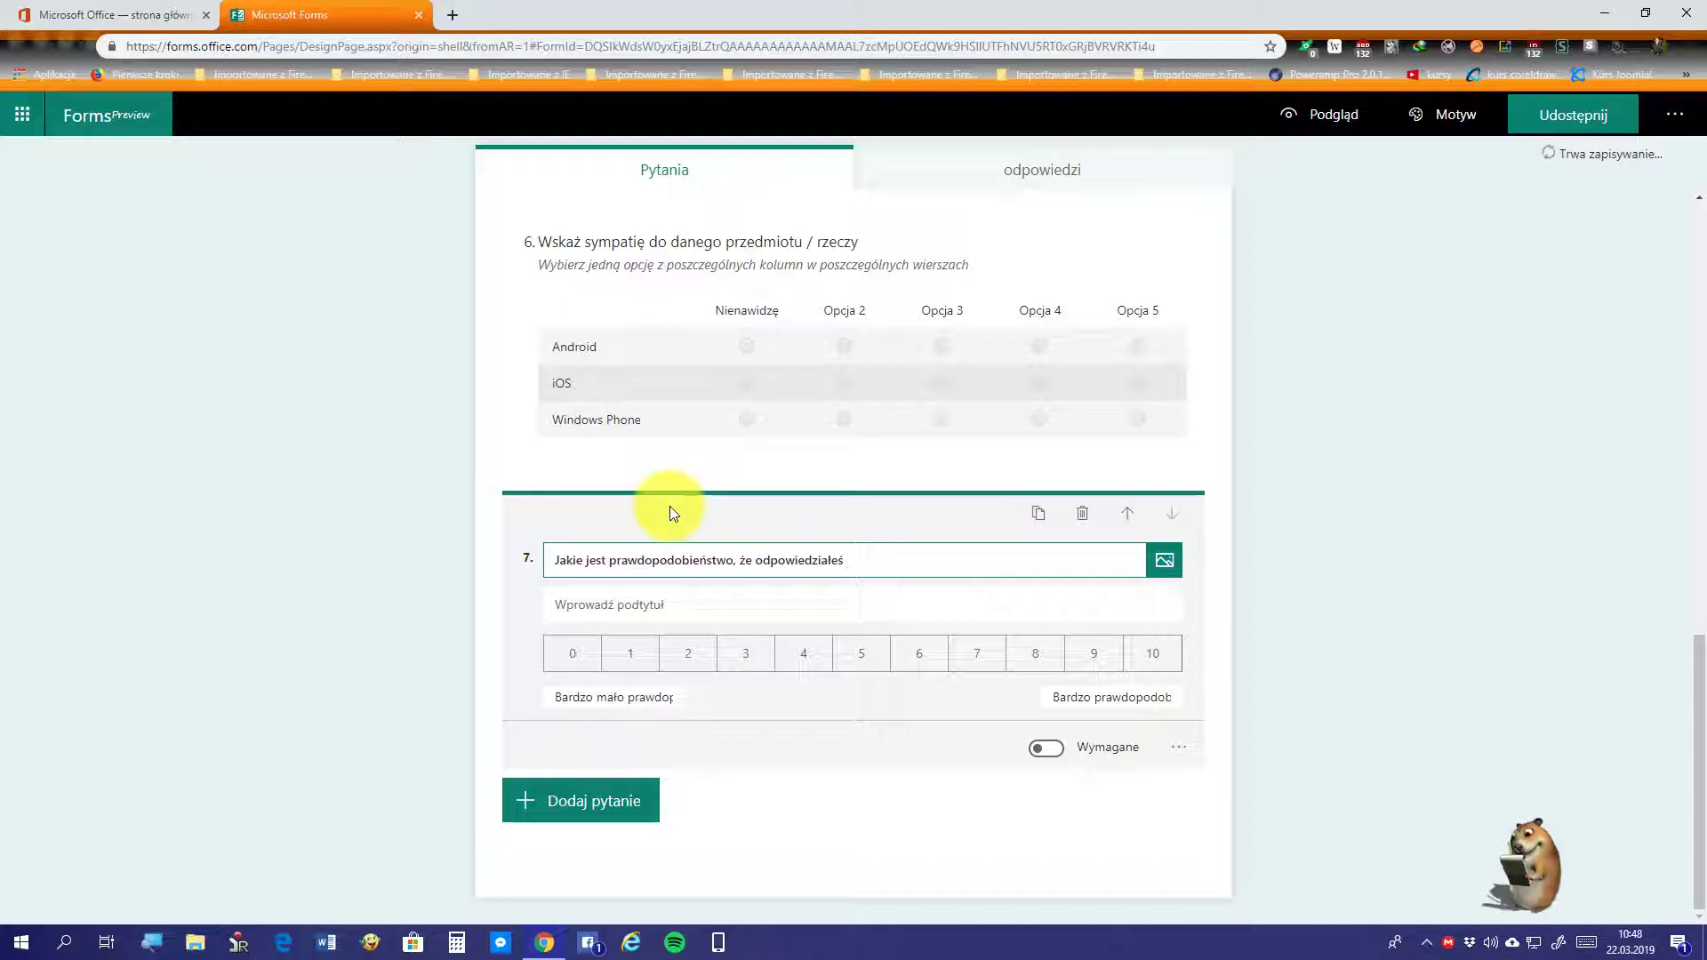
text(popr)
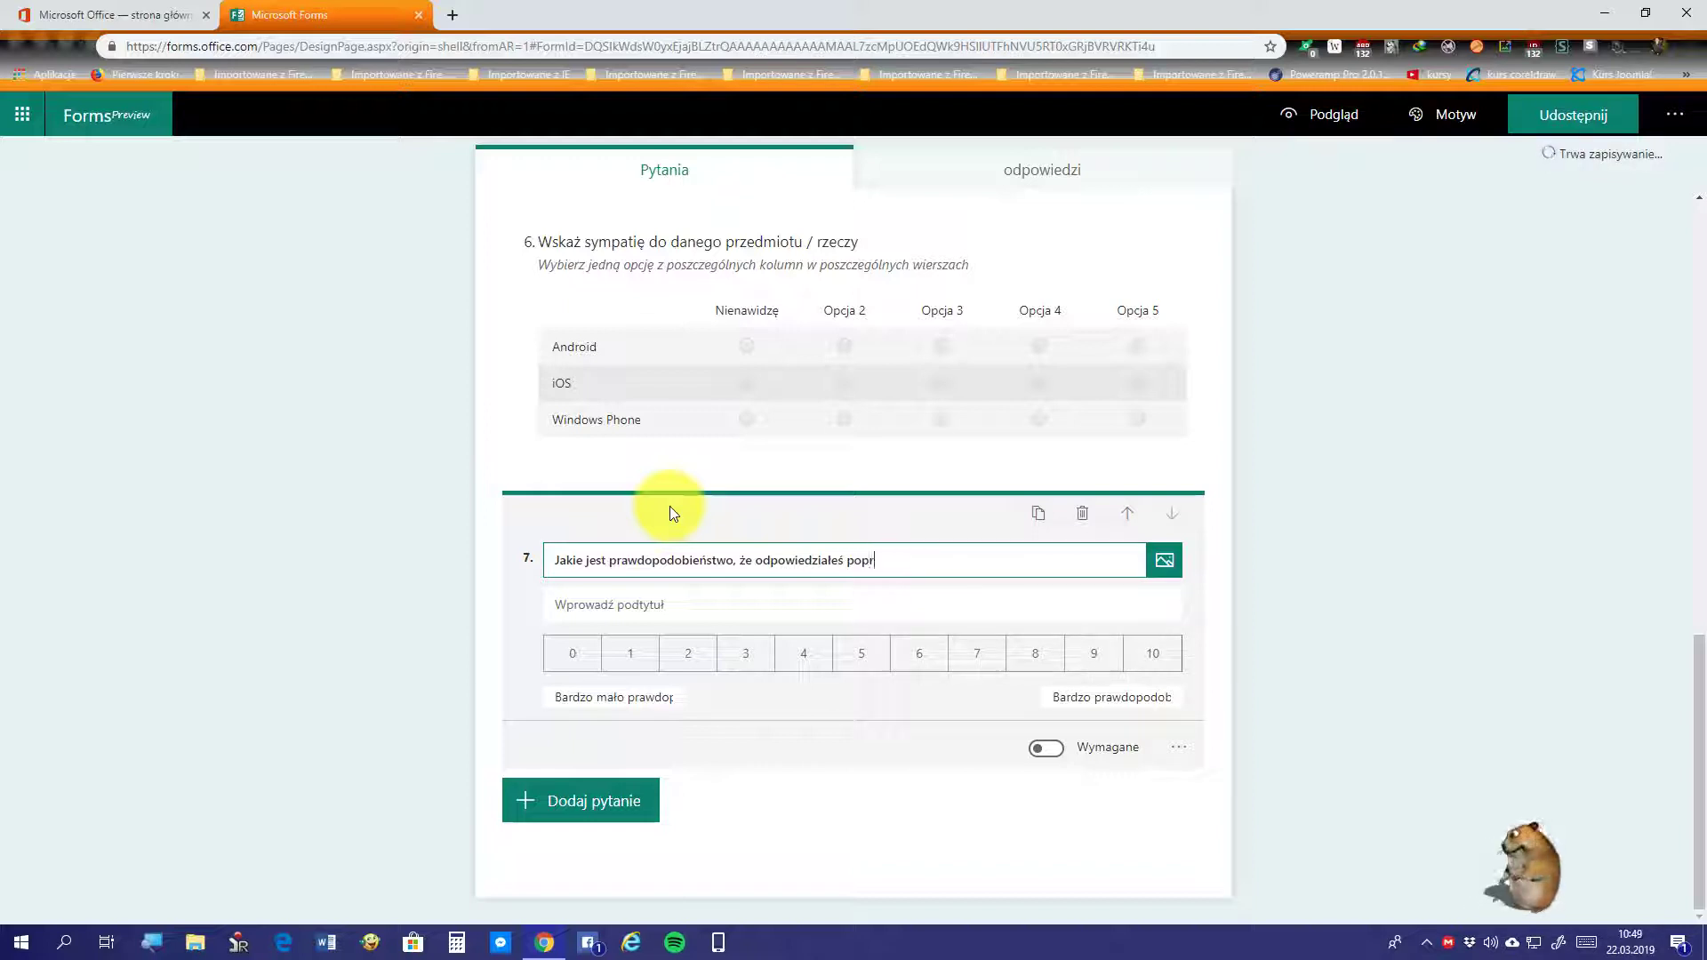
text(awnie?)
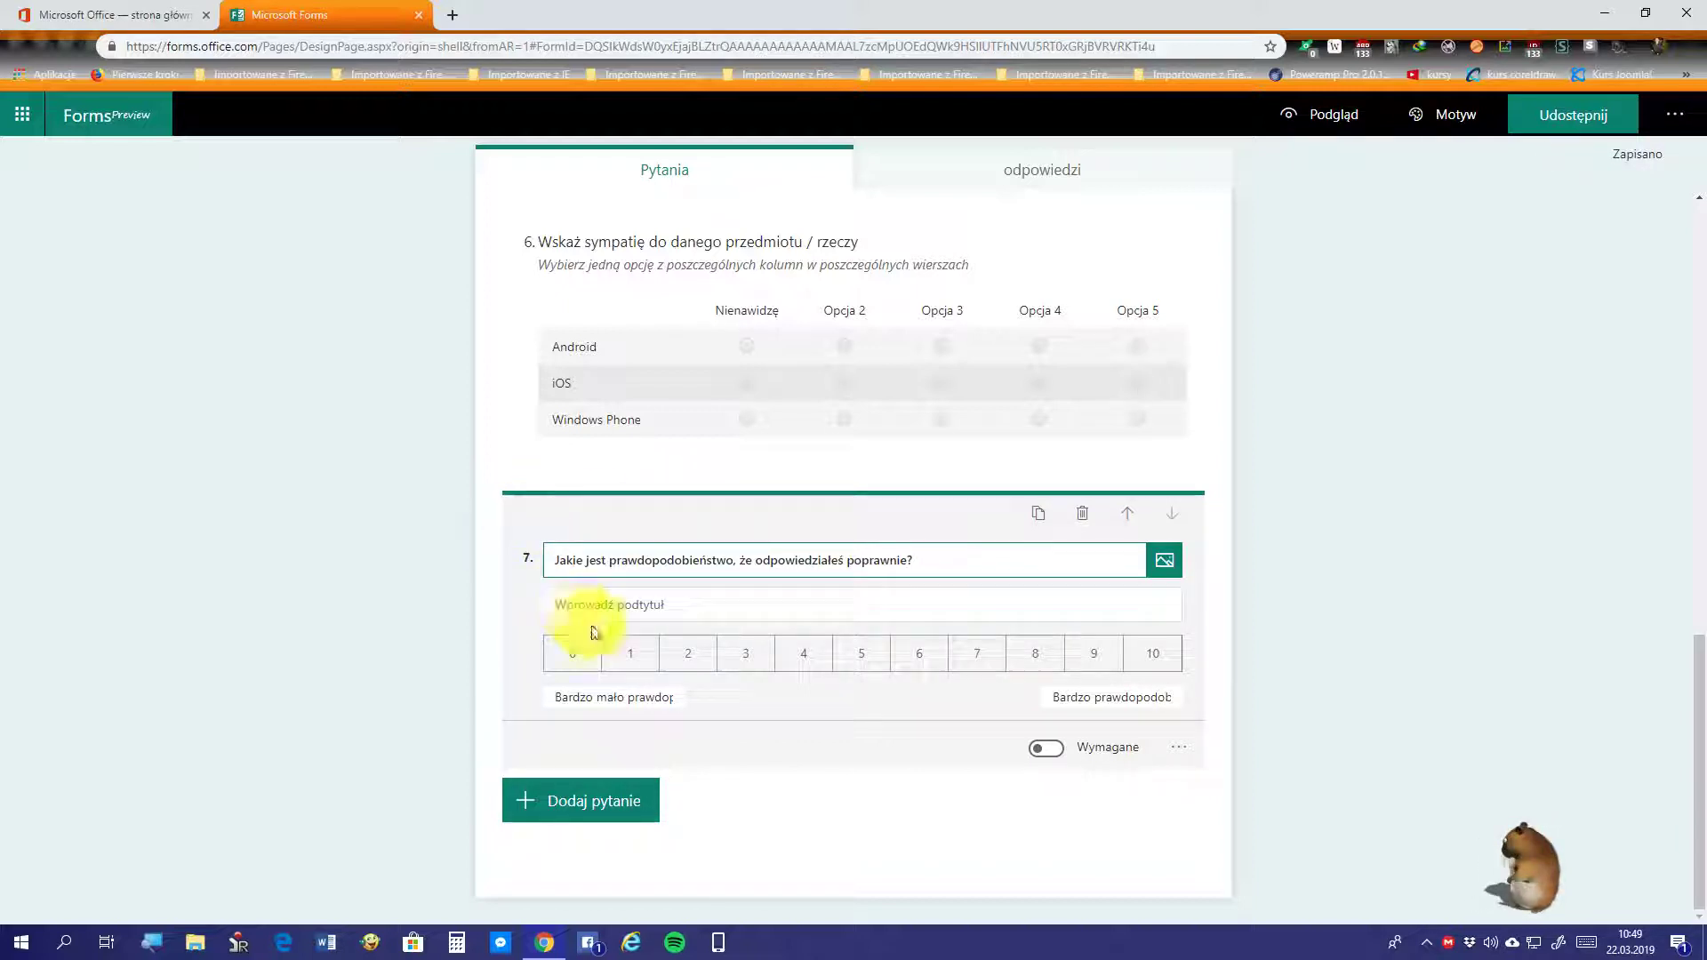
Step: Enter "Wybierz i kliknij jedną opcję" as question 7's subtitle
click(648, 610)
text(W)
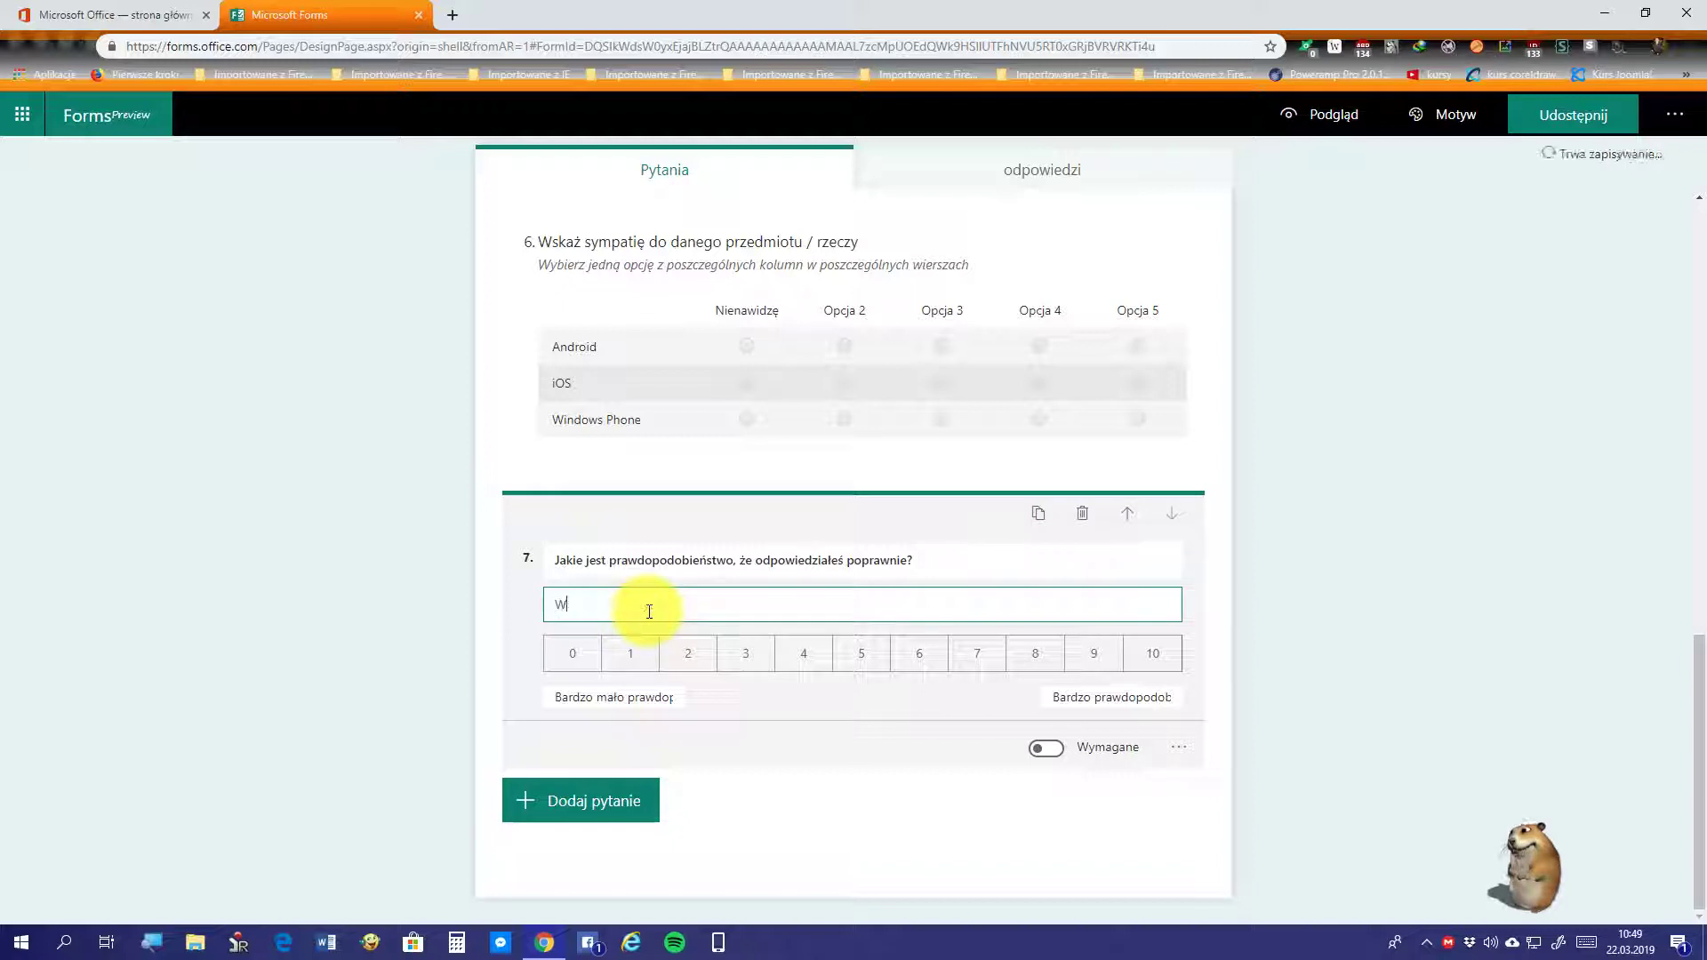
text(ybierz i kliknij je)
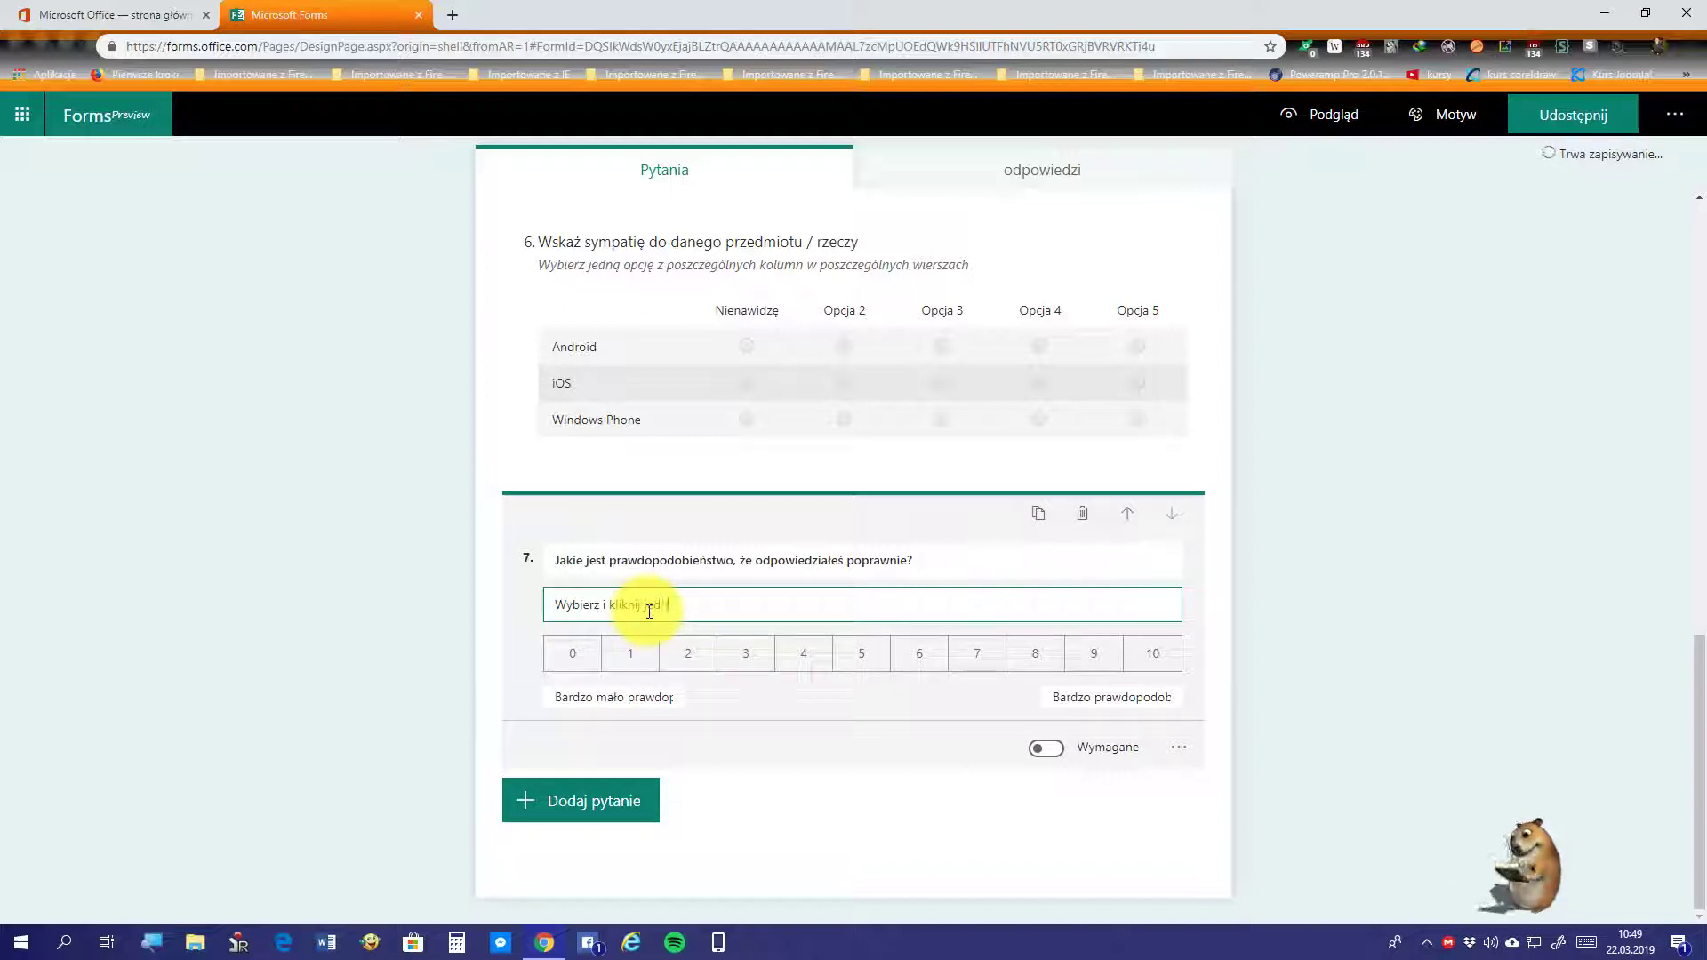
text(dną l)
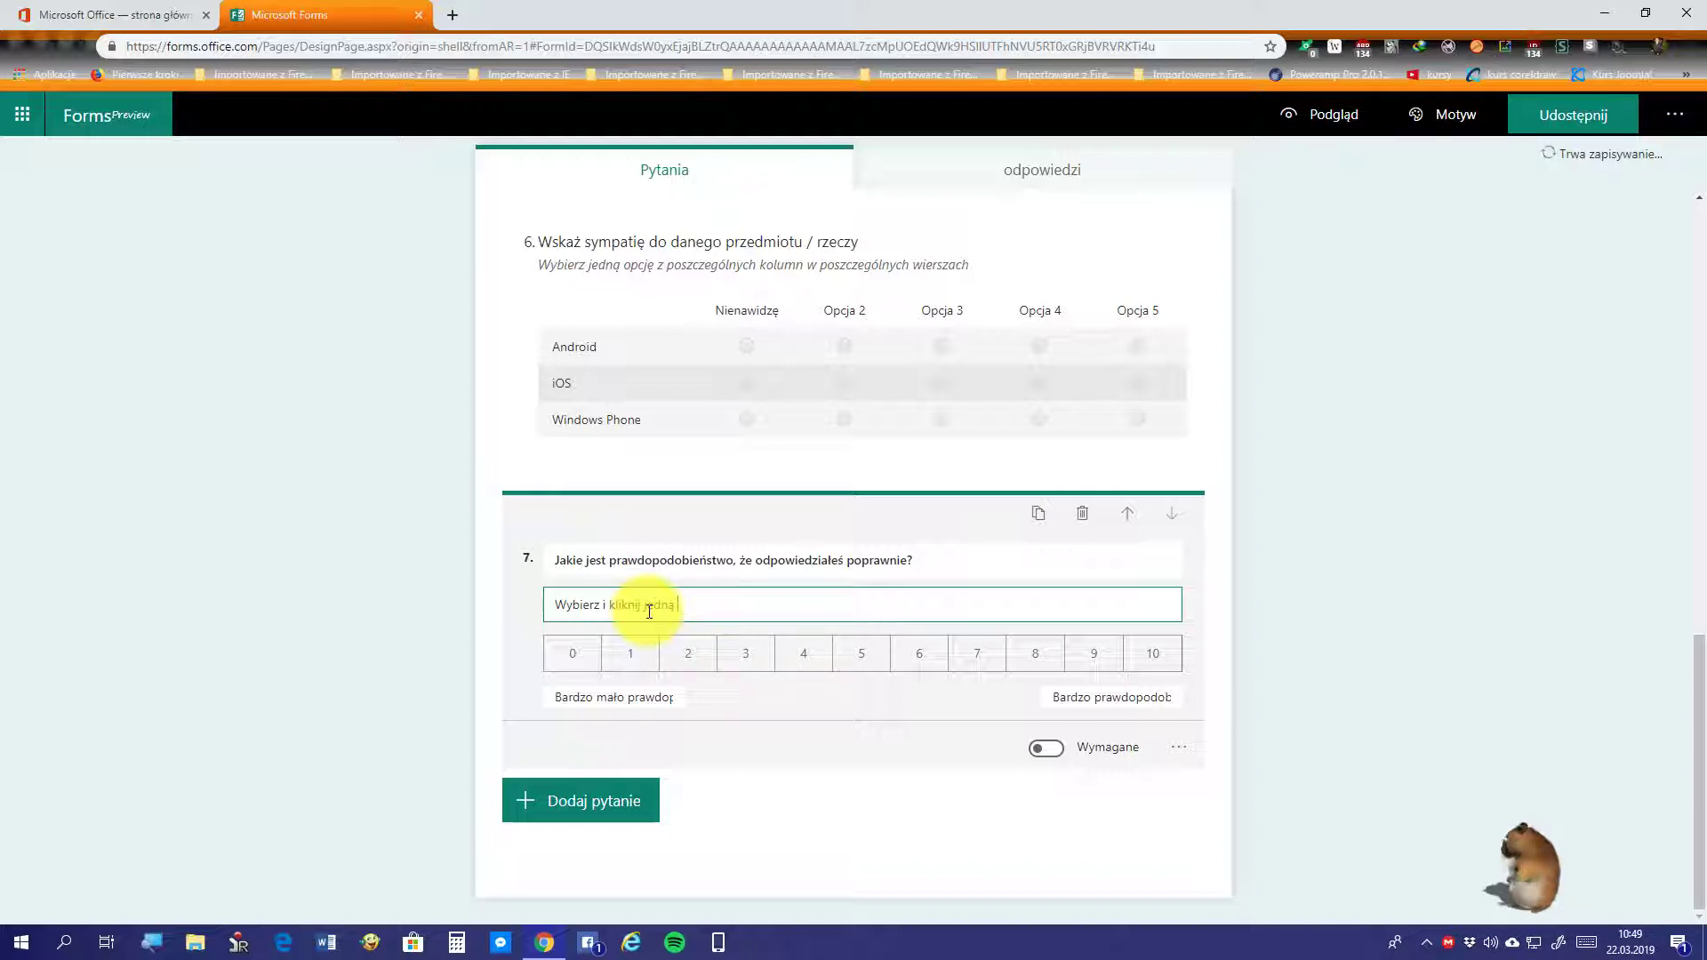
key(BackSpace)
text(opcję)
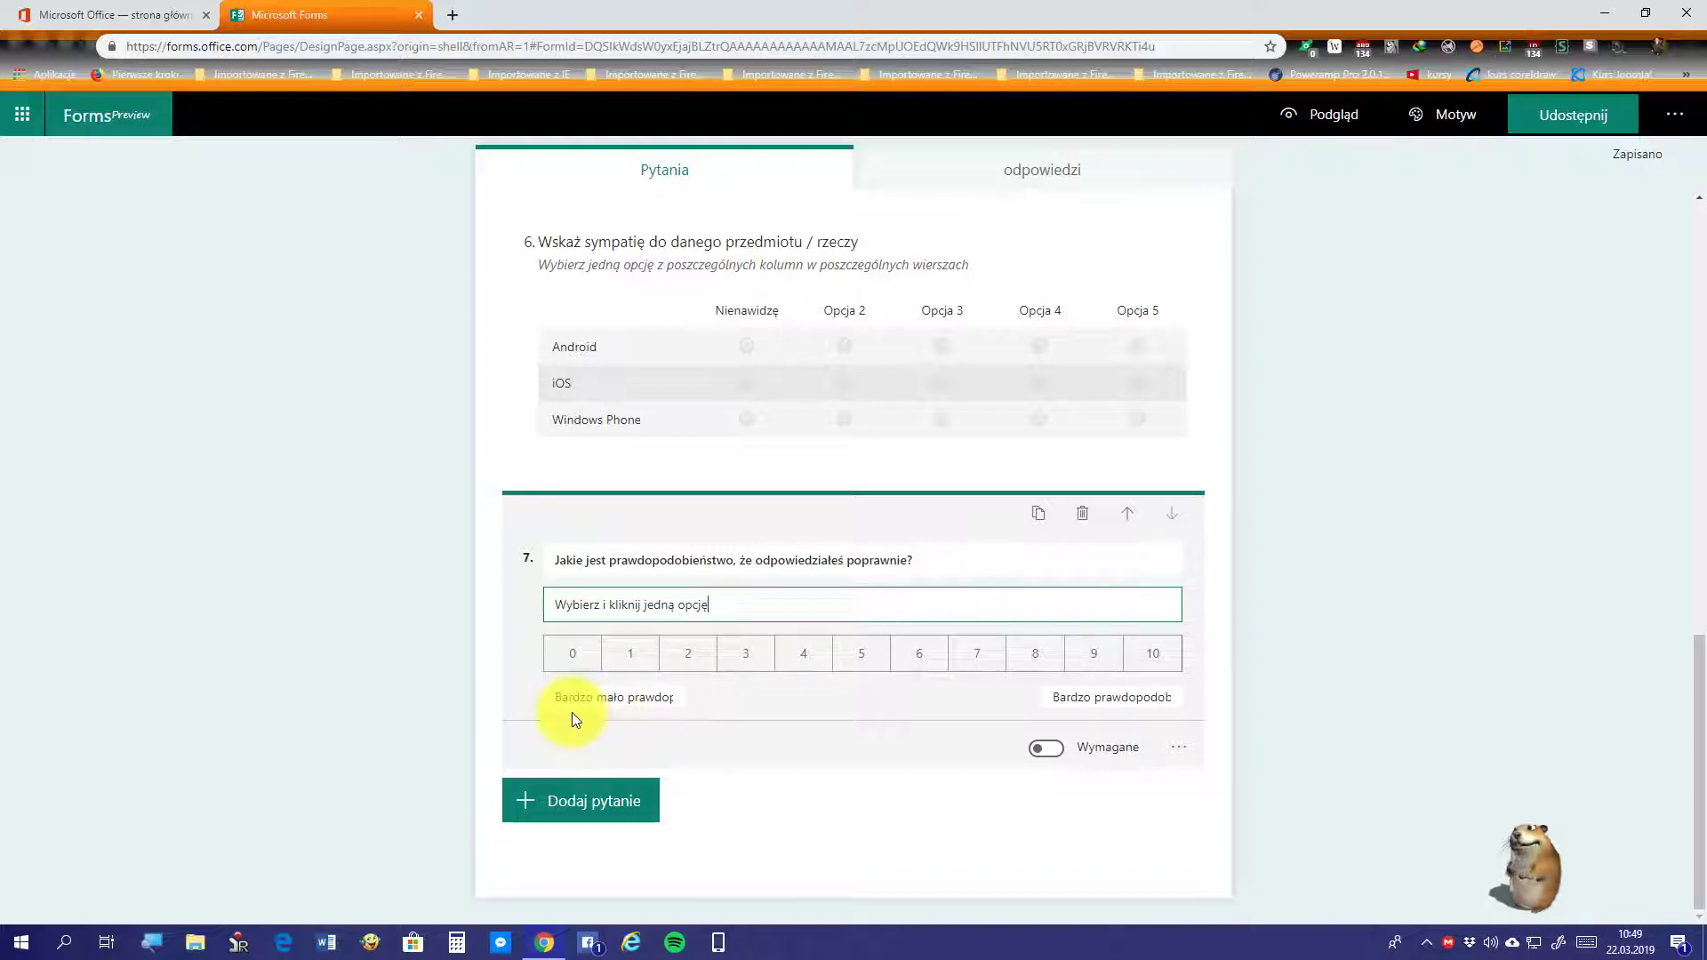
Step: Examine the full wording of the labels at both ends of question 7's 0–10 scale
click(624, 701)
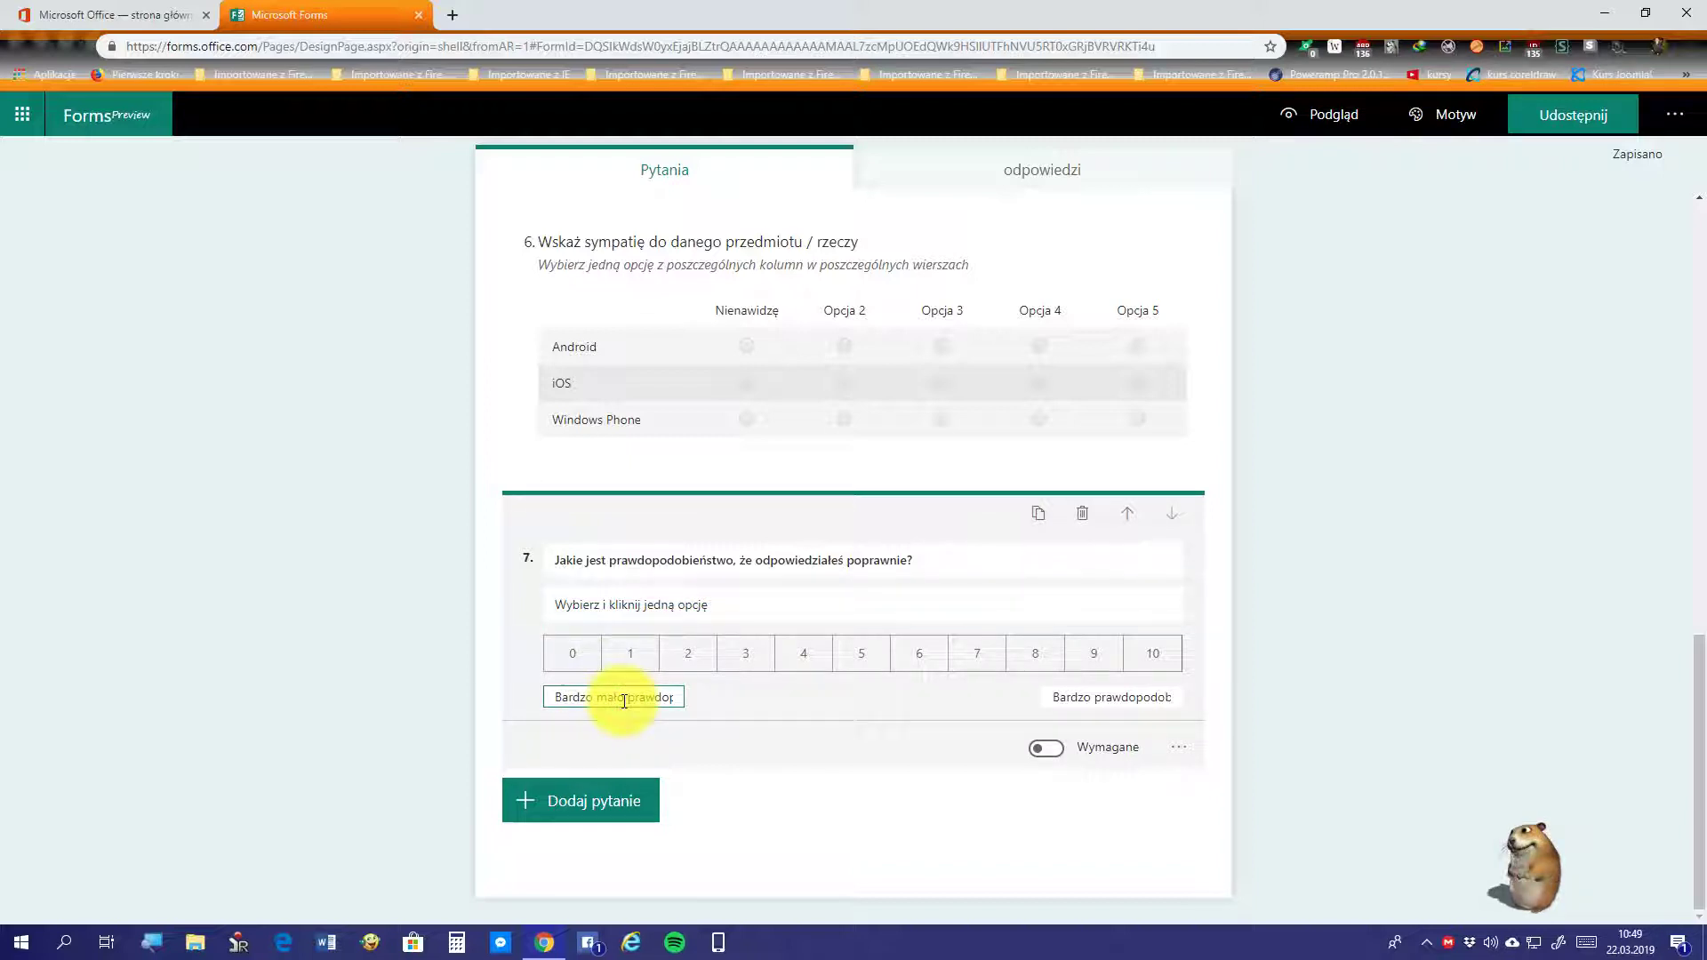
drag(626, 699, 667, 690)
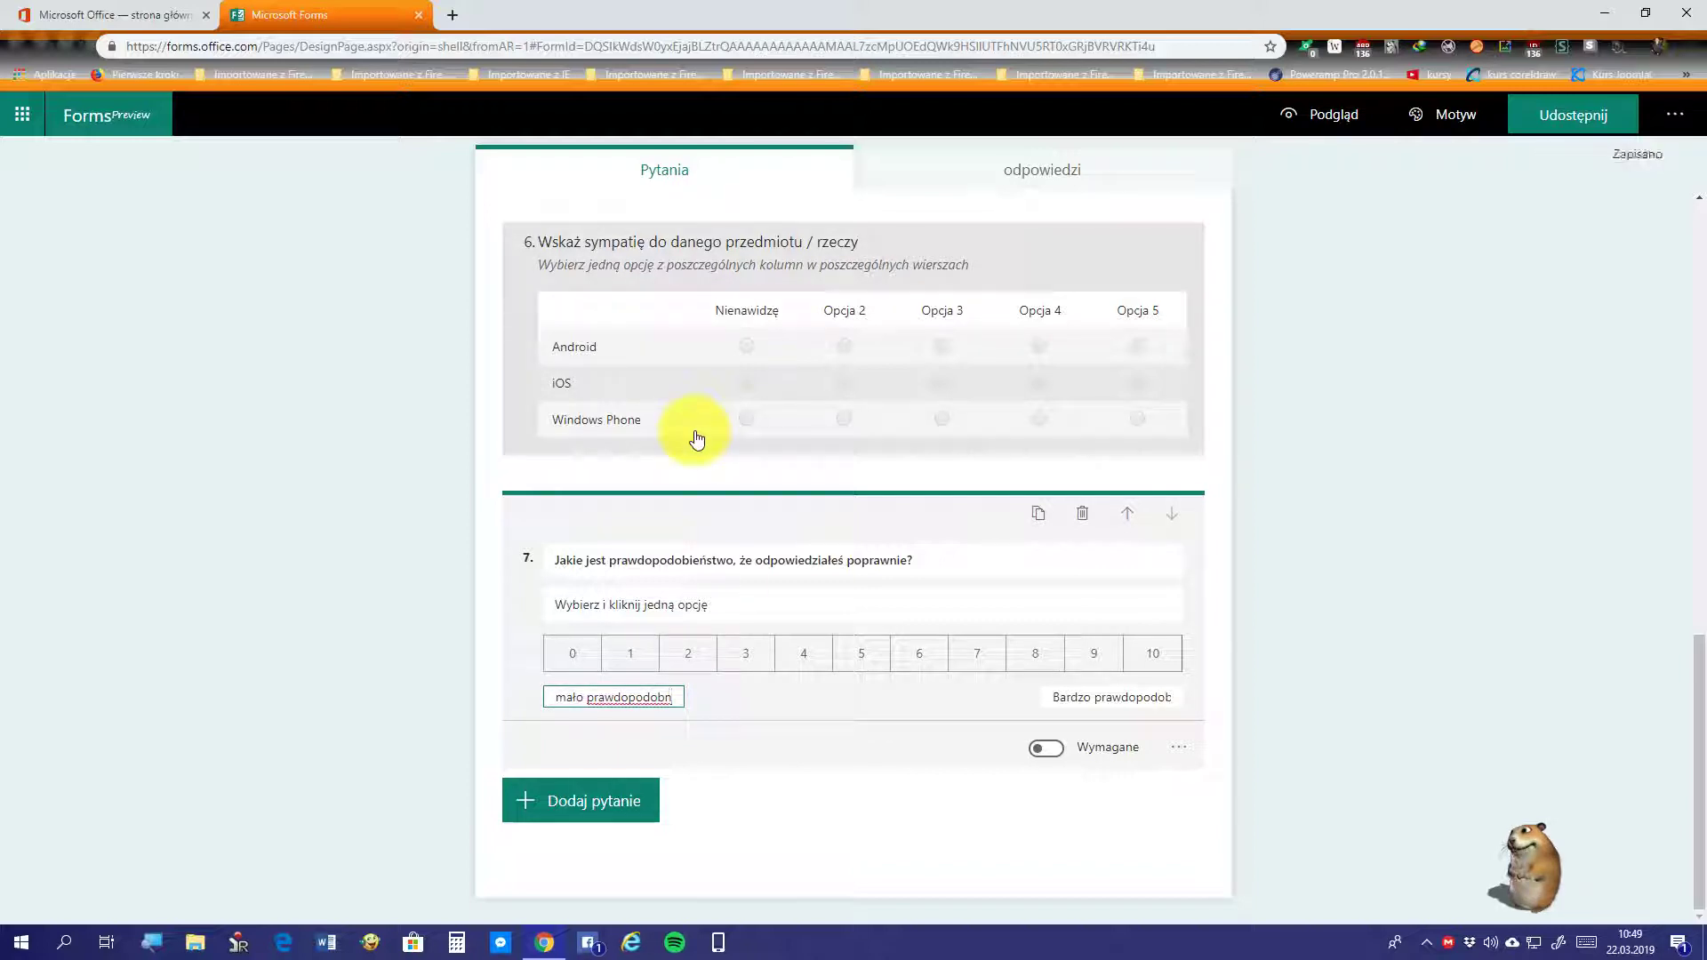
text(e)
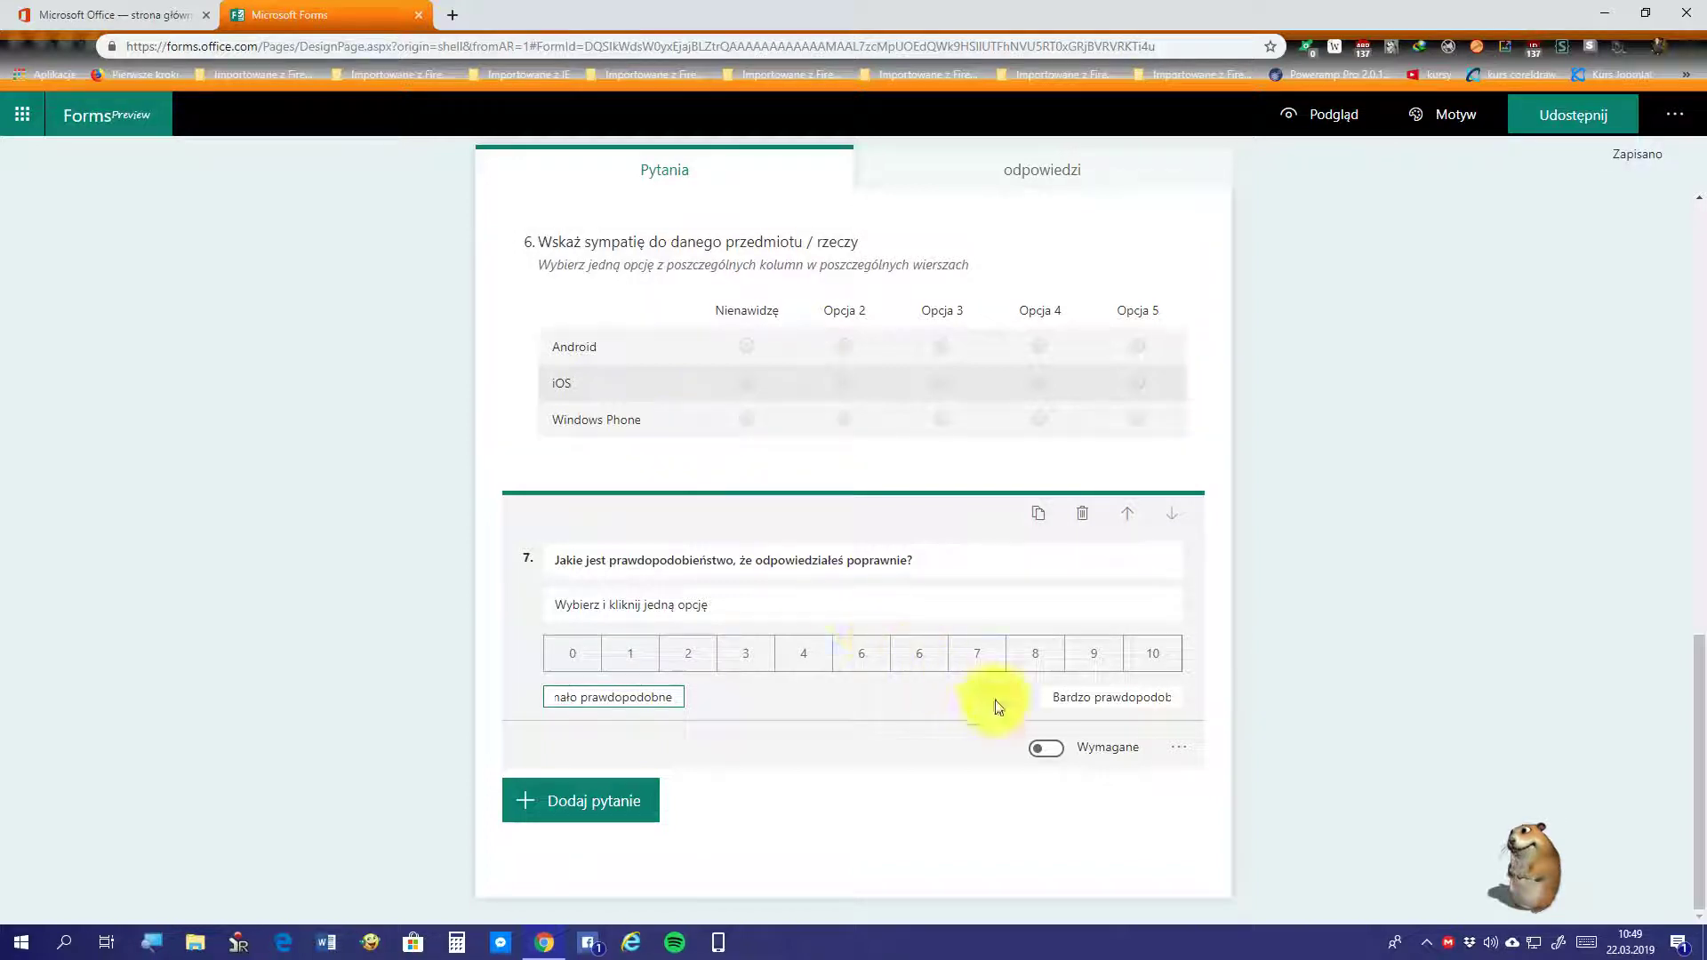
click(1100, 697)
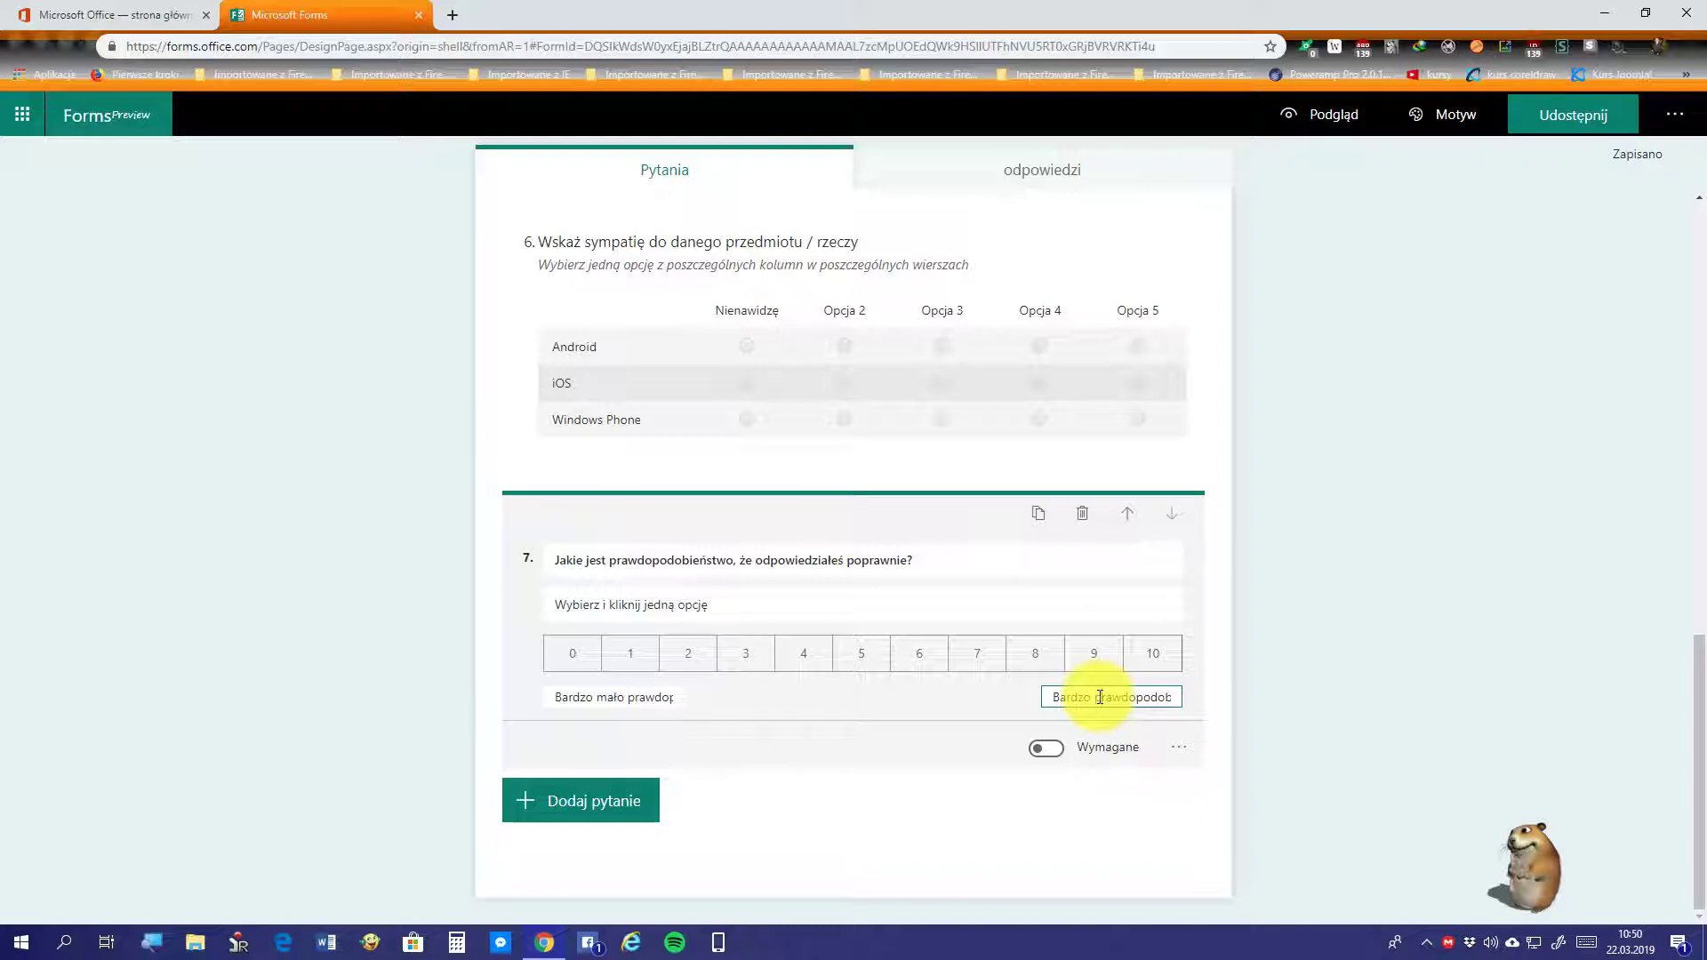
Step: Preview the form and test question 7 by choosing 0 on its scale
click(1330, 118)
scroll(1151, 534, down, 15)
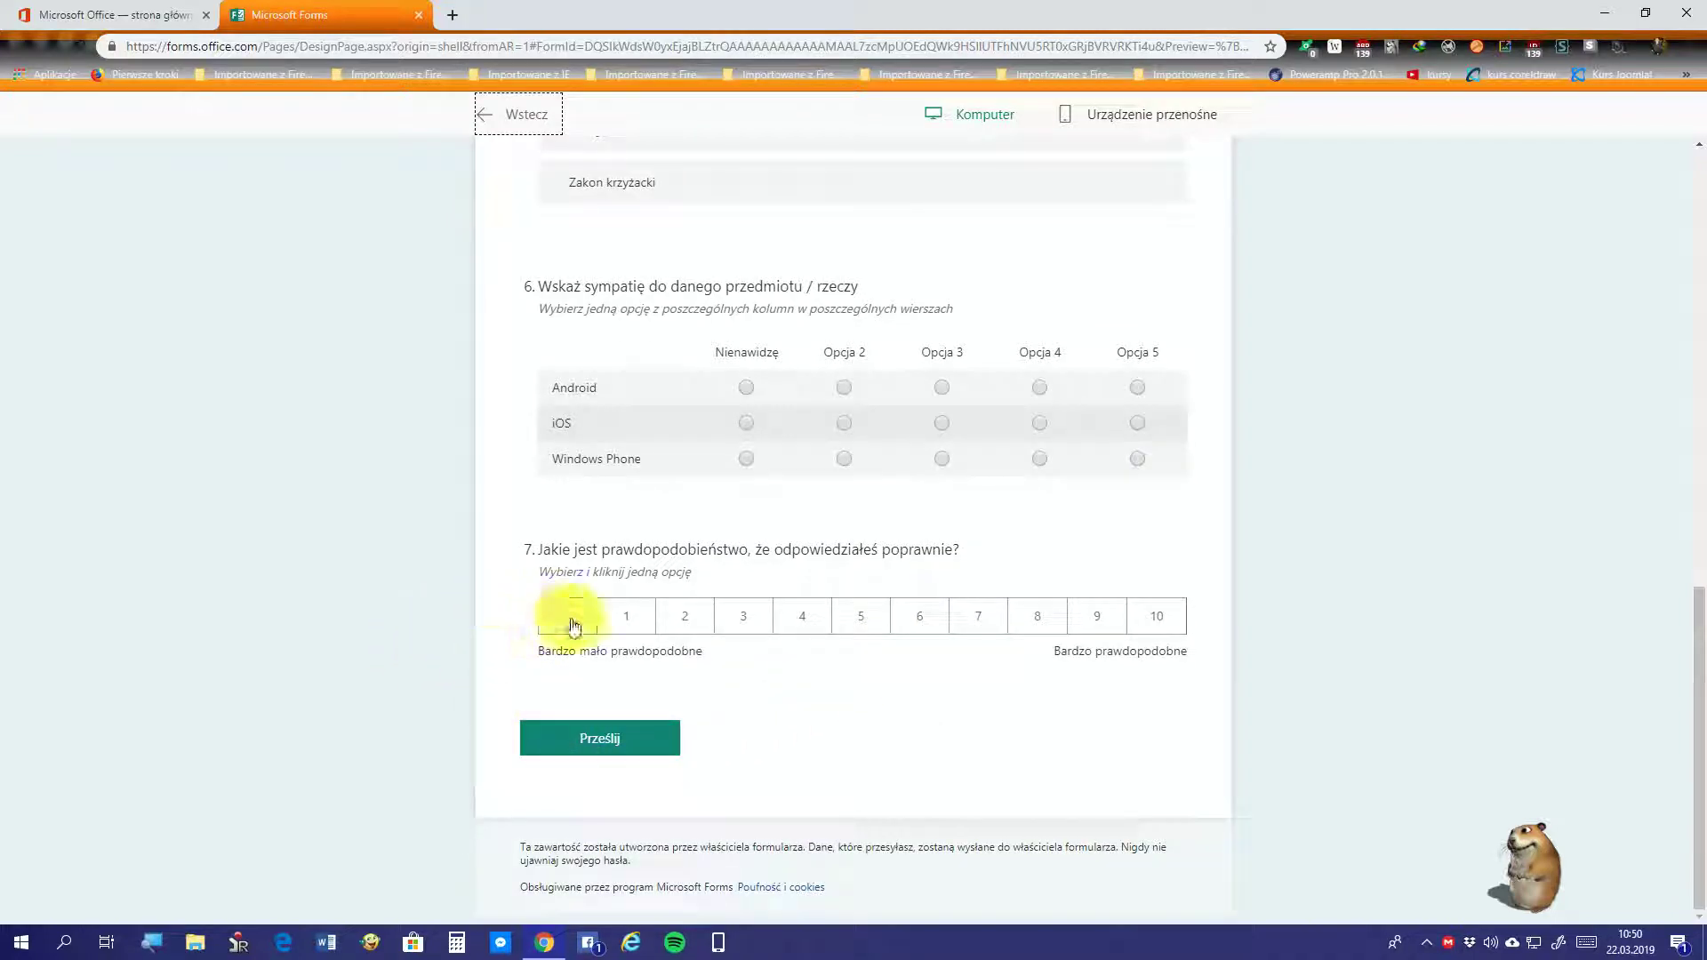
click(574, 621)
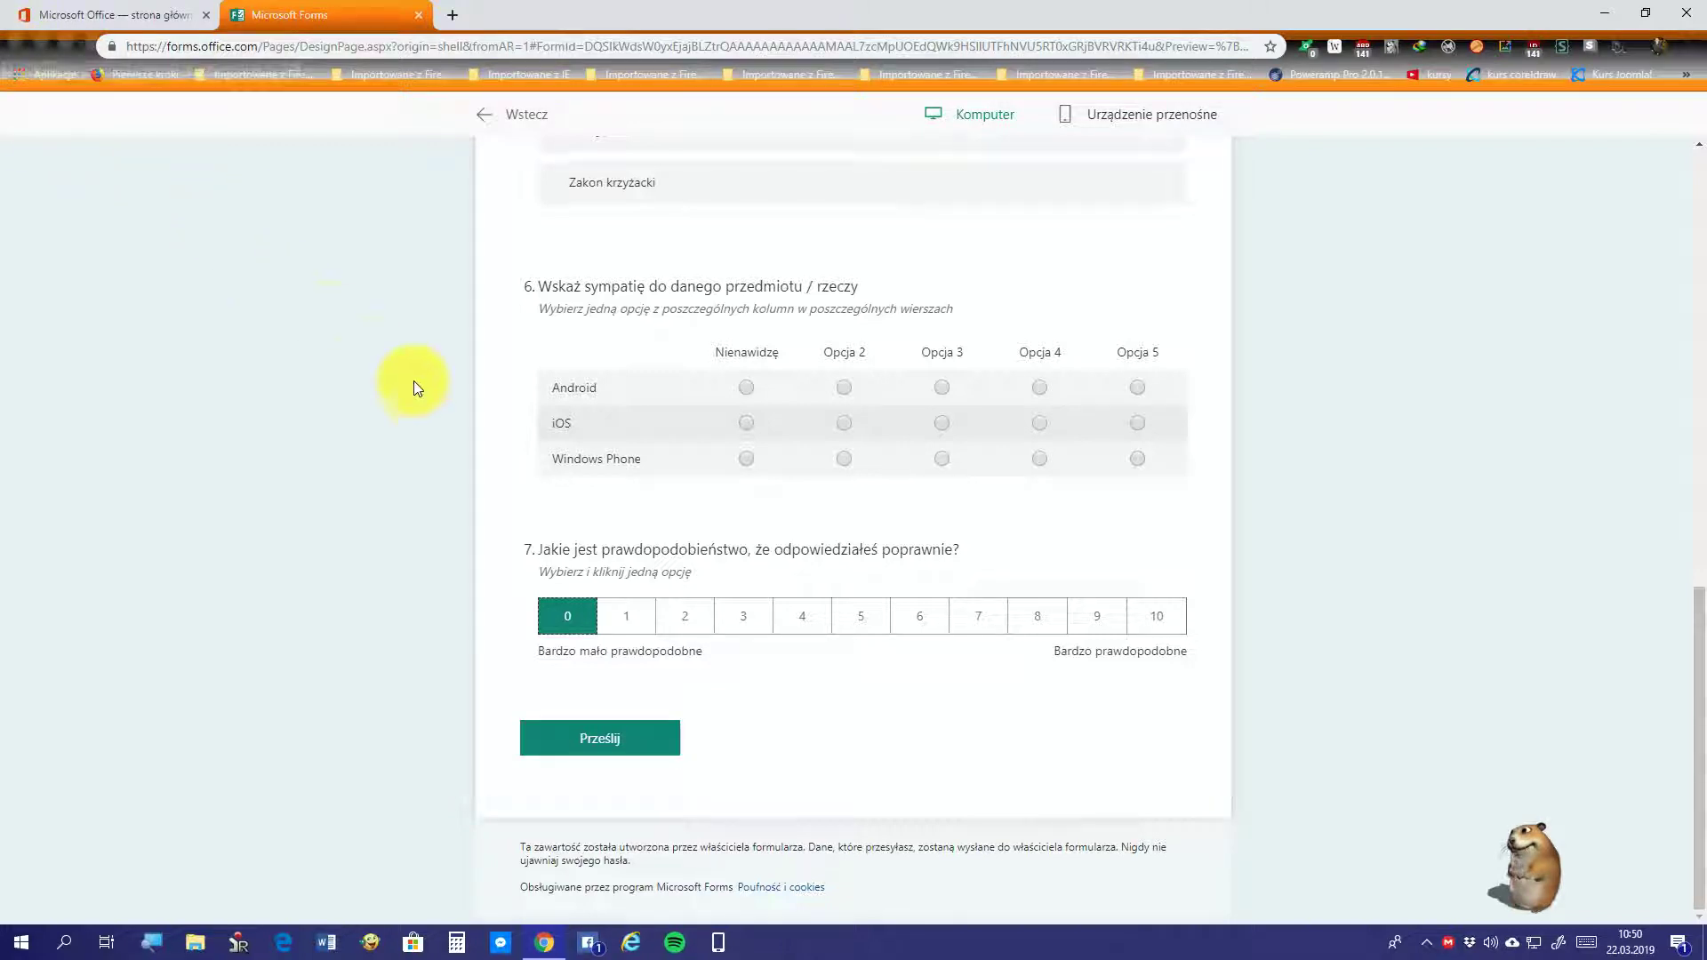
Step: Review the previewed questions from question 7 back up to the form title, and return to editing
scroll(519, 447, up, 2)
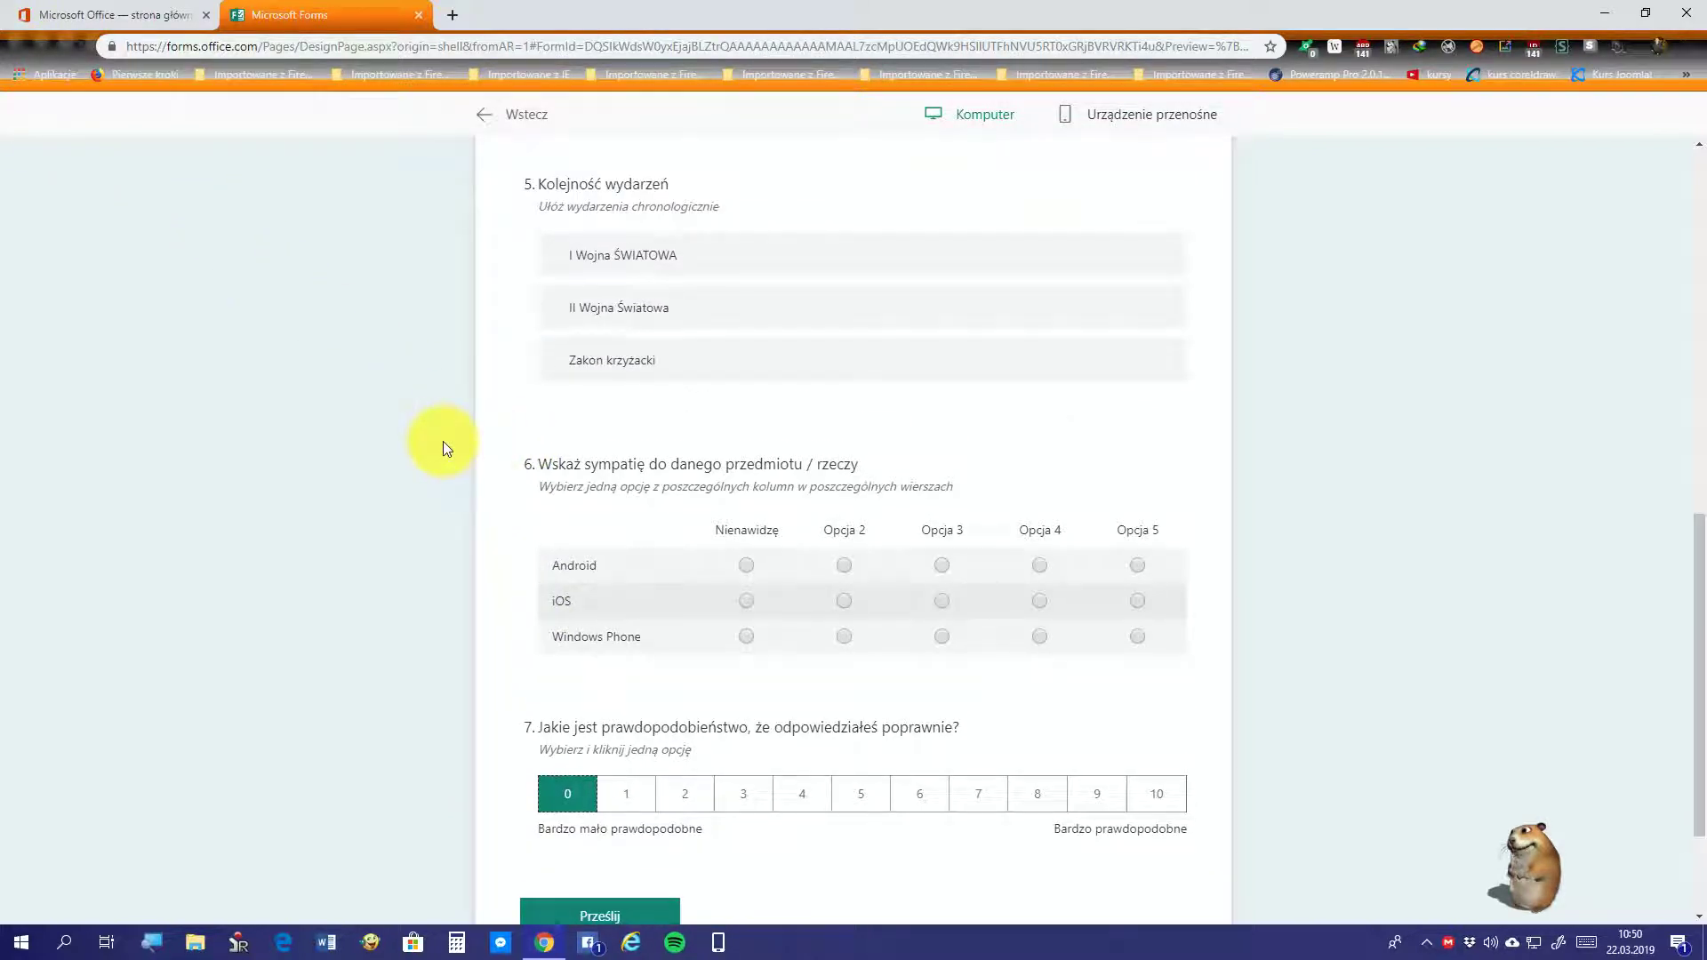
scroll(442, 441, up, 2)
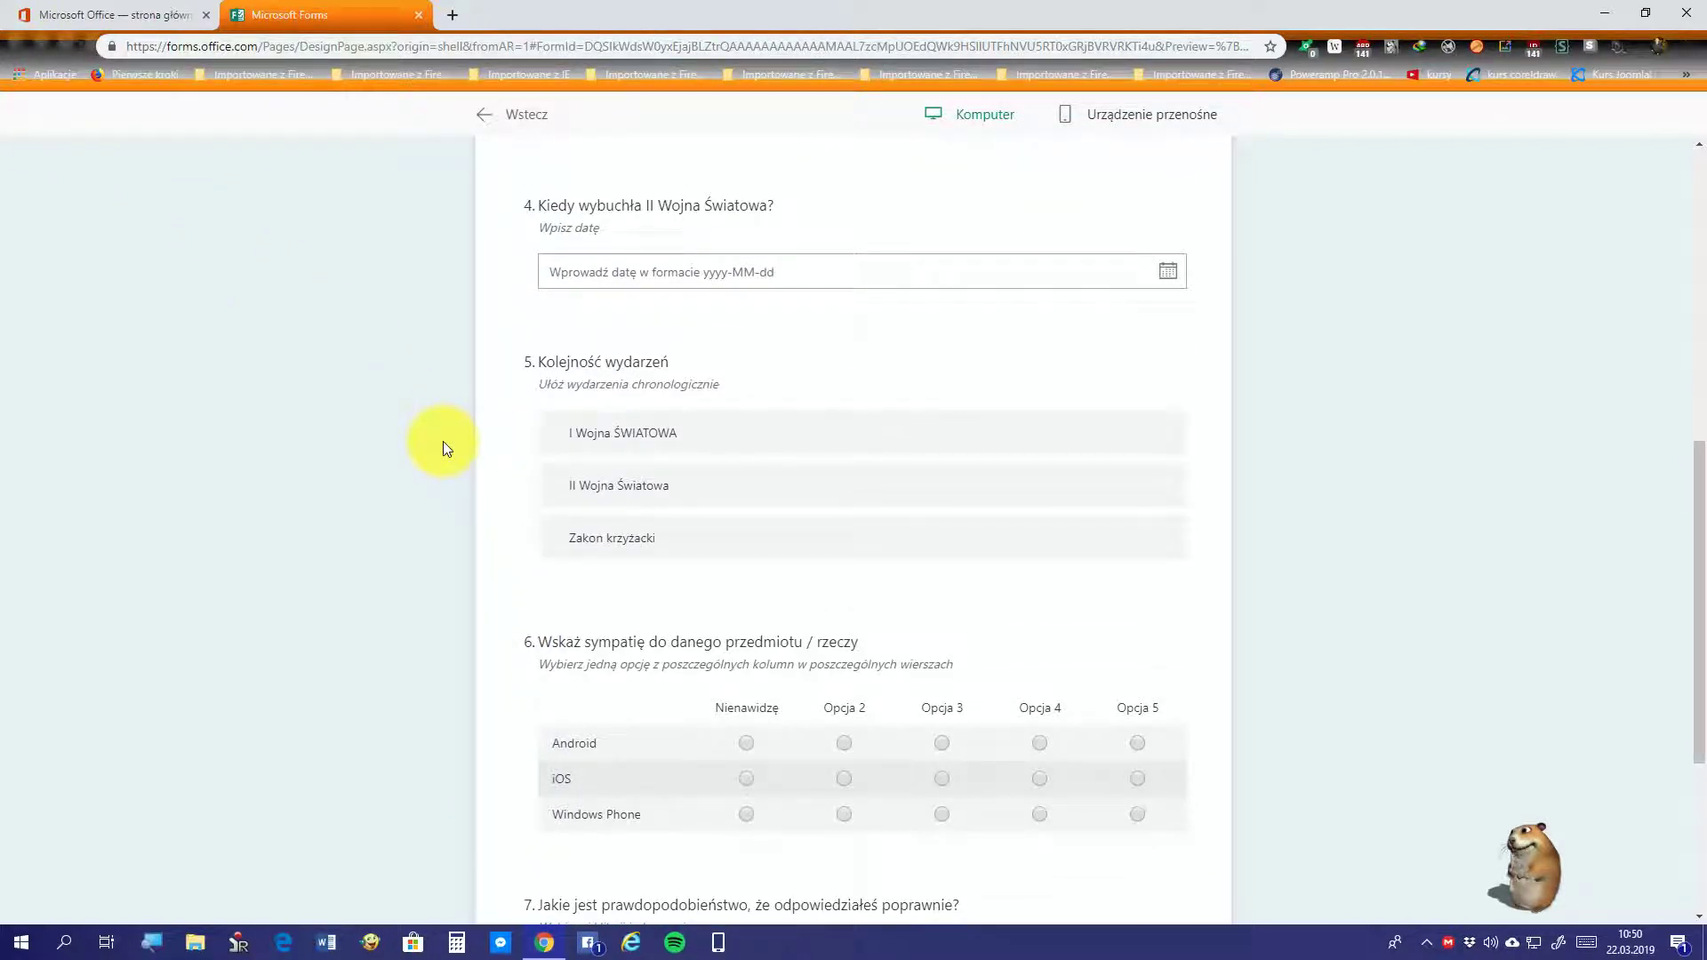
scroll(443, 441, up, 8)
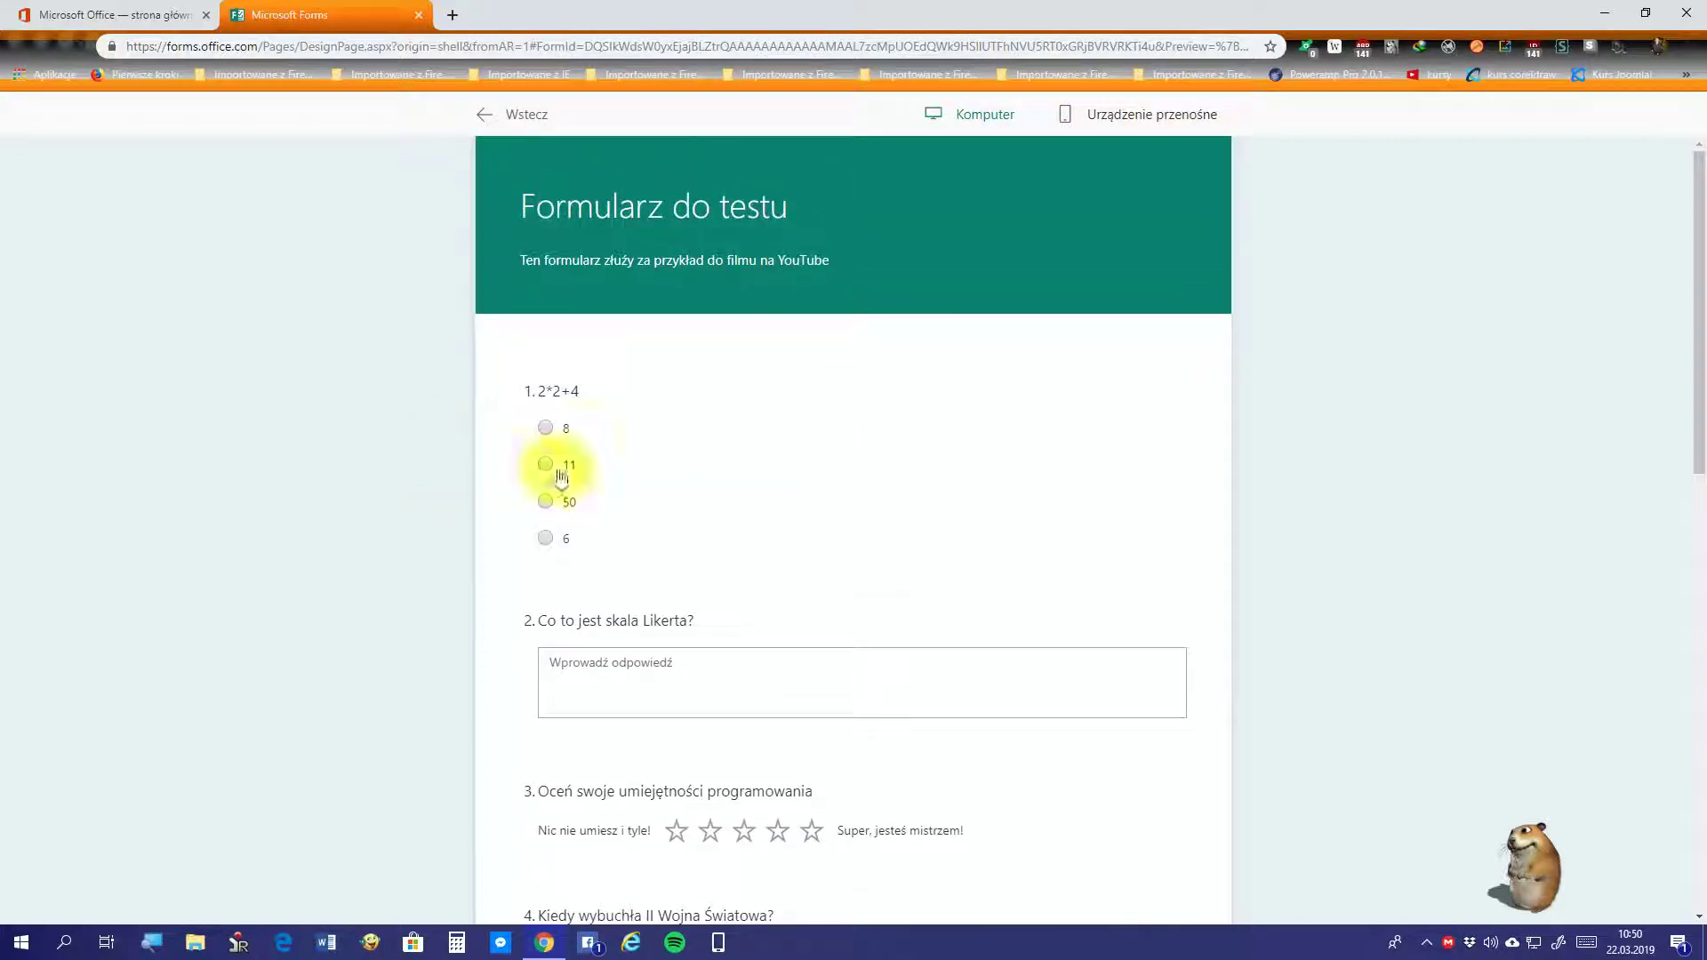
click(22, 44)
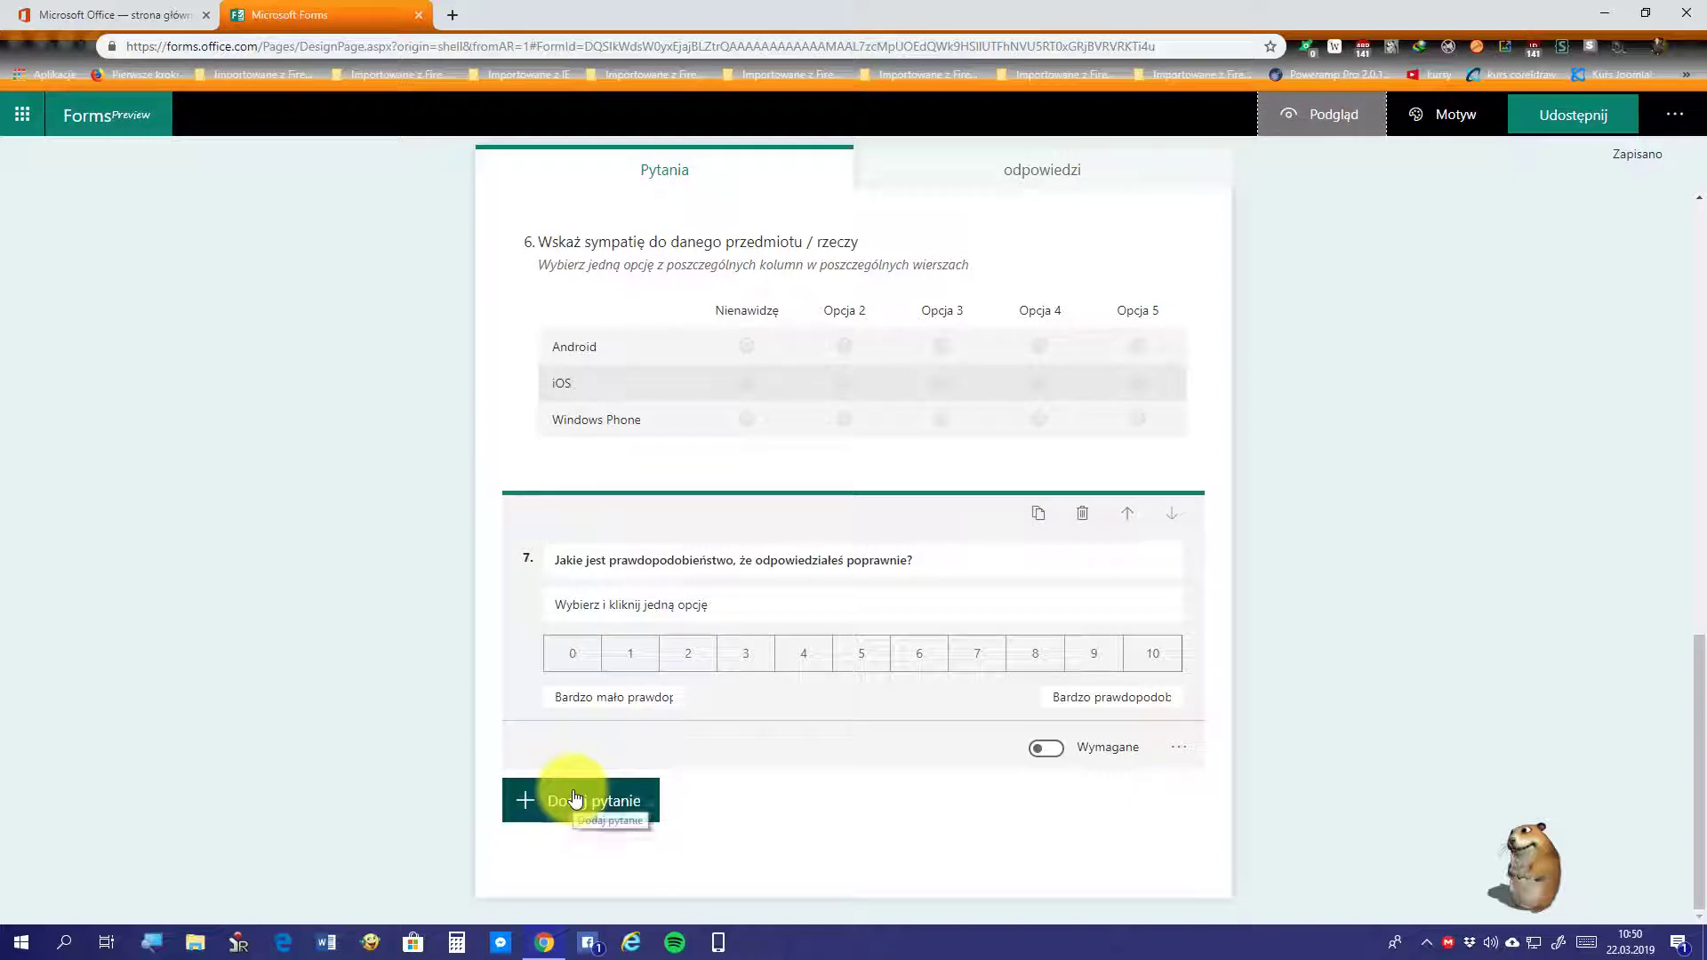
Step: Look over the questions in the editor, check the form's responses summary, and return to the questions
scroll(576, 799, up, 7)
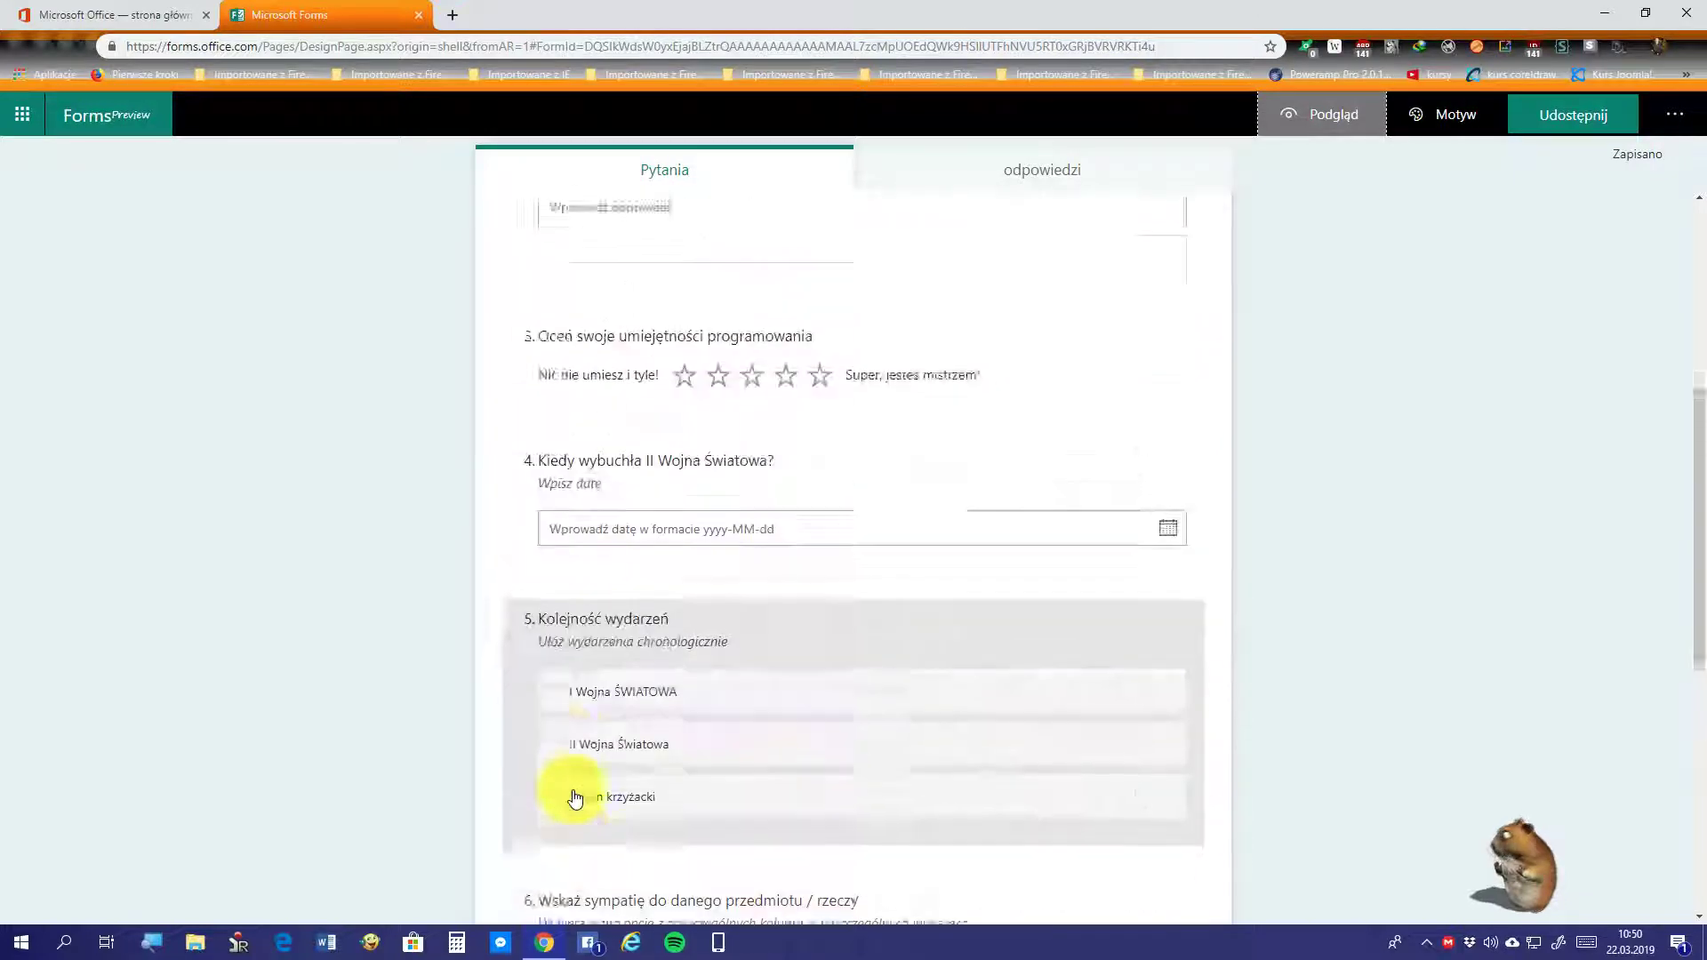
scroll(577, 799, up, 5)
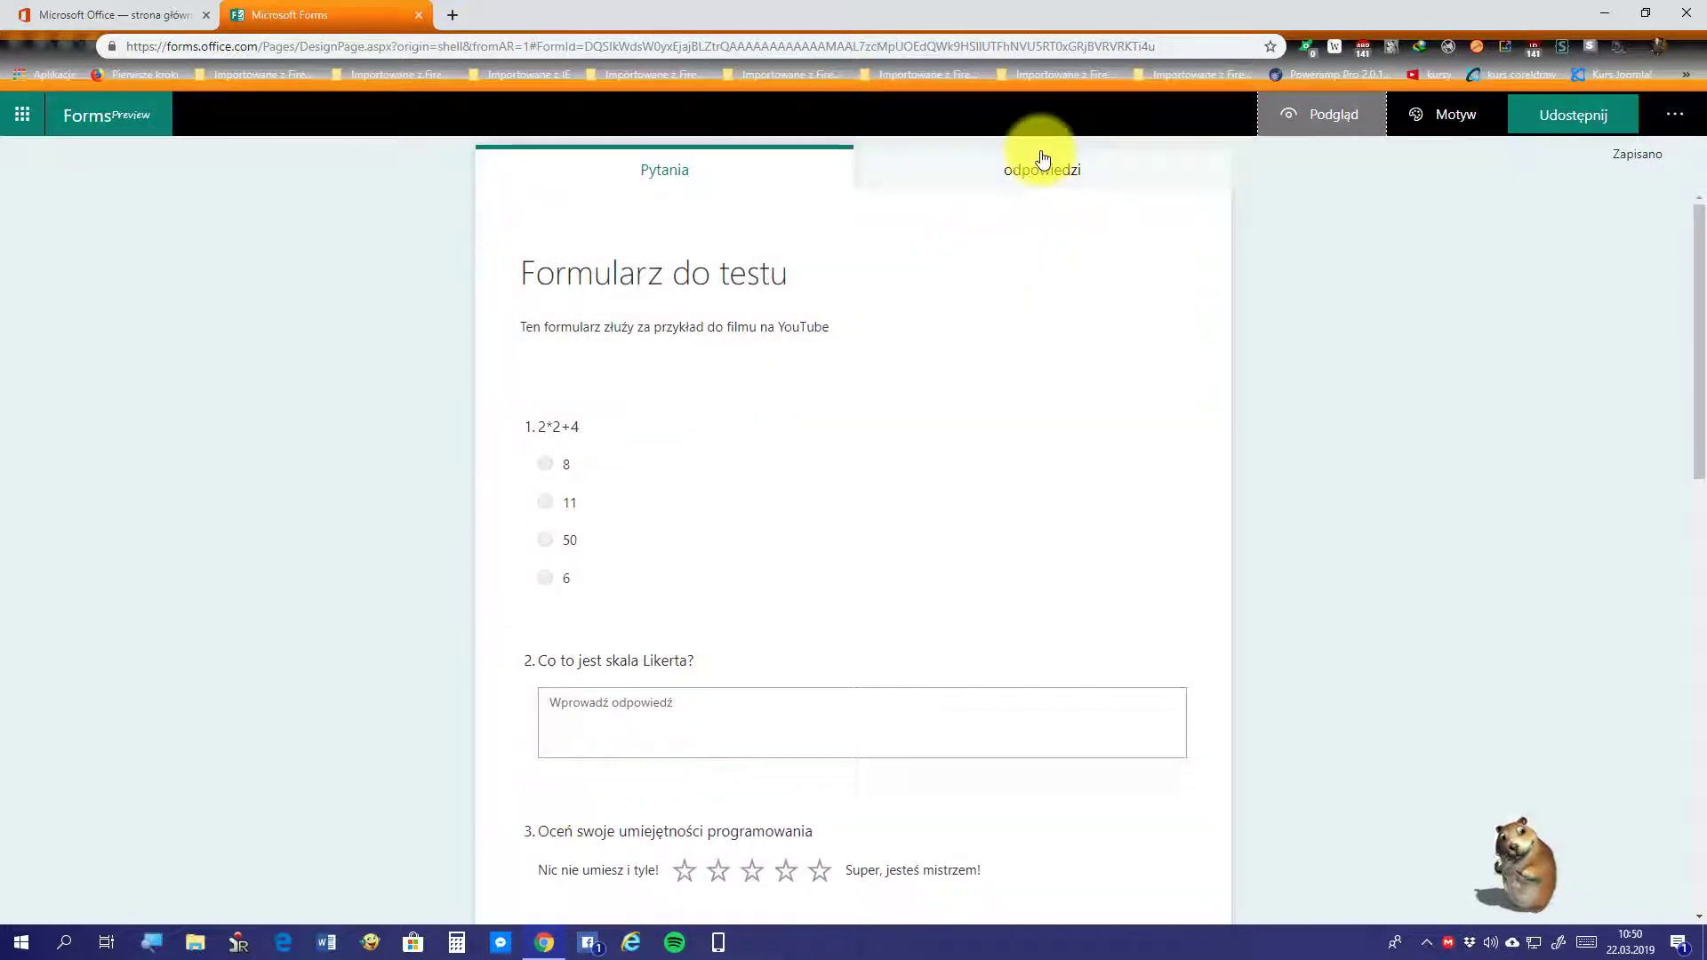
click(1045, 161)
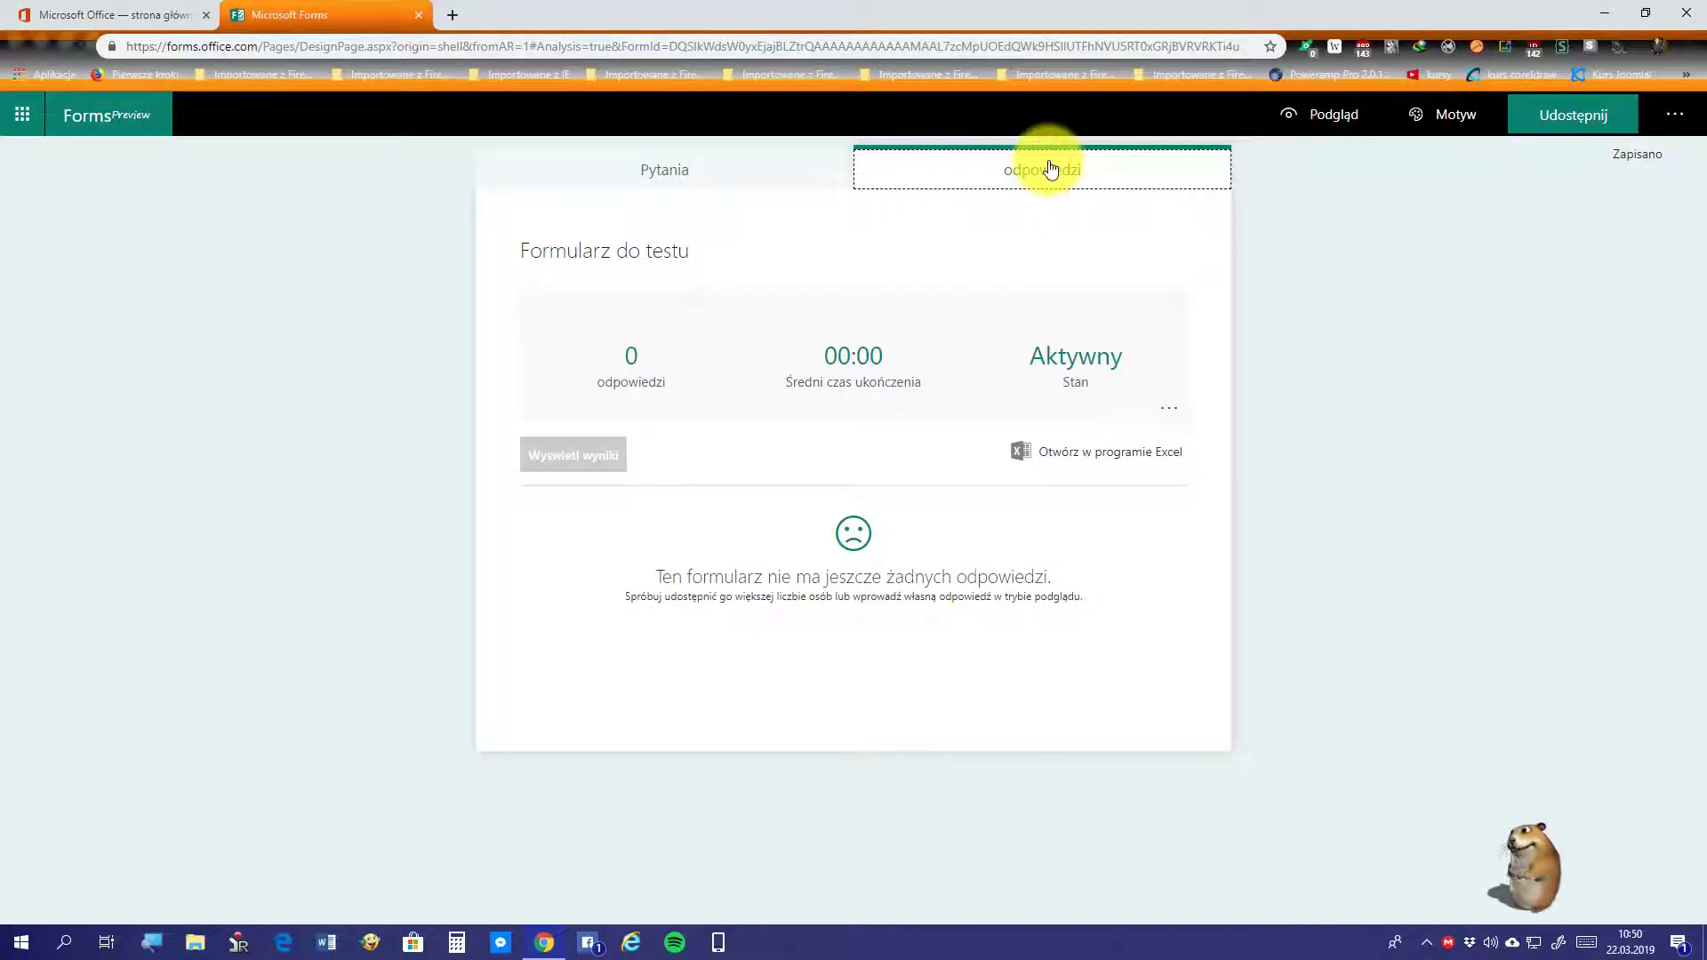
click(694, 164)
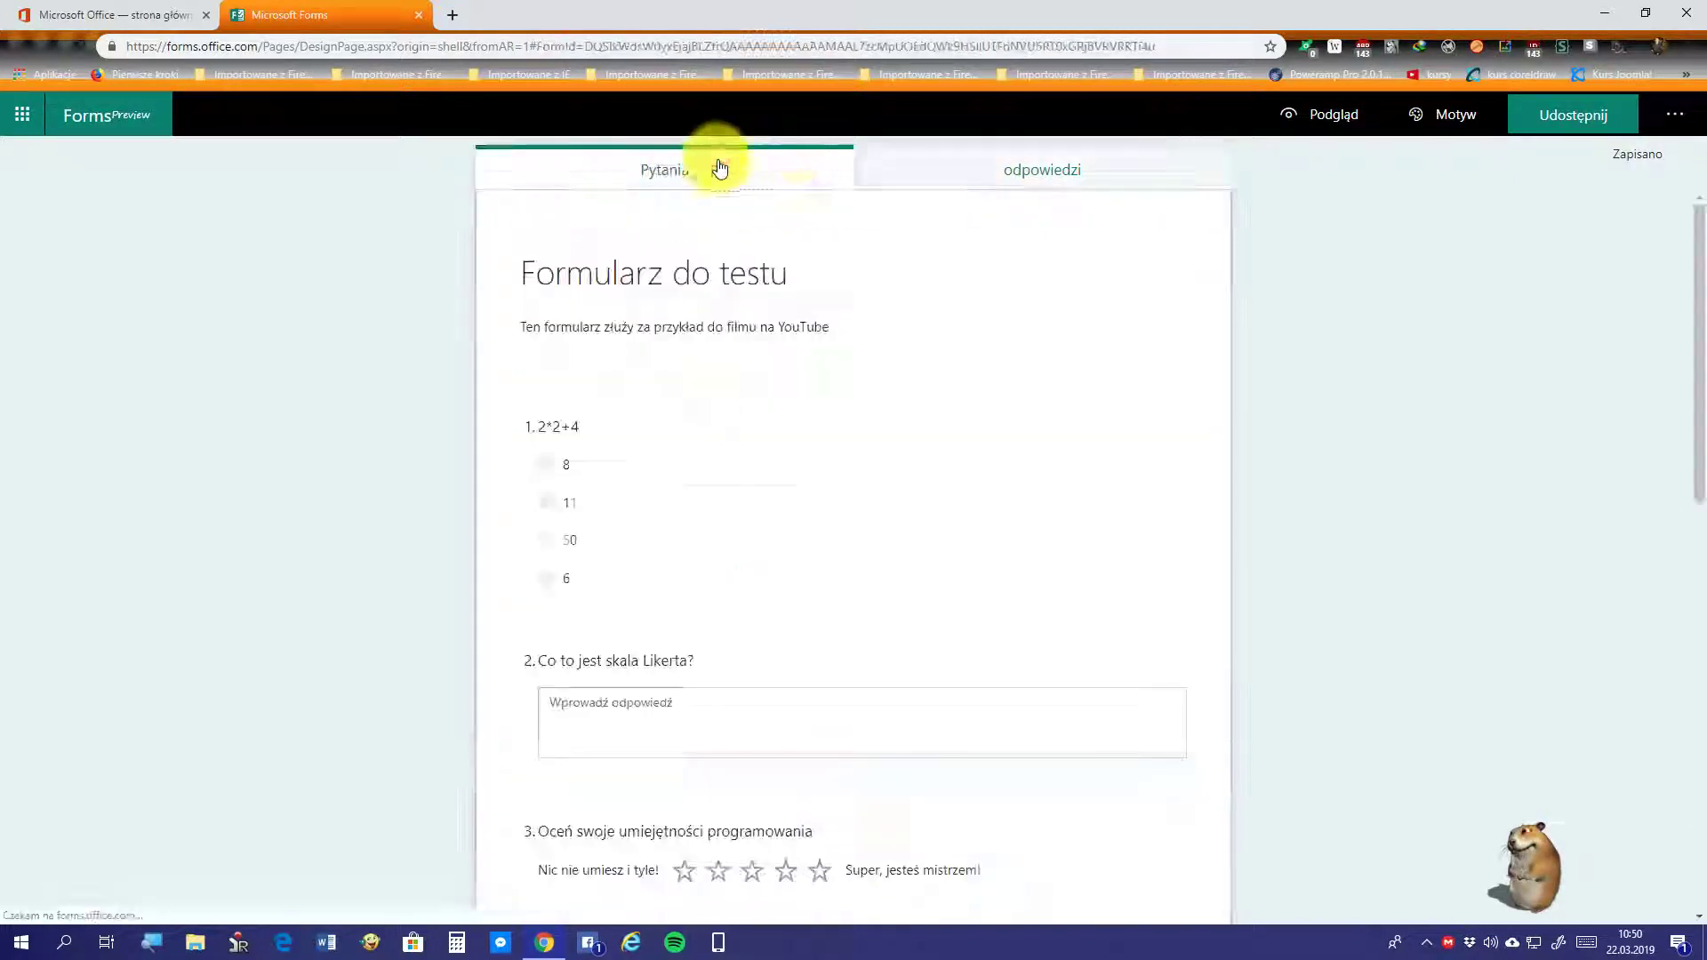
Step: Preview the form again and answer question 1, 2*2+4, with 8
click(1312, 115)
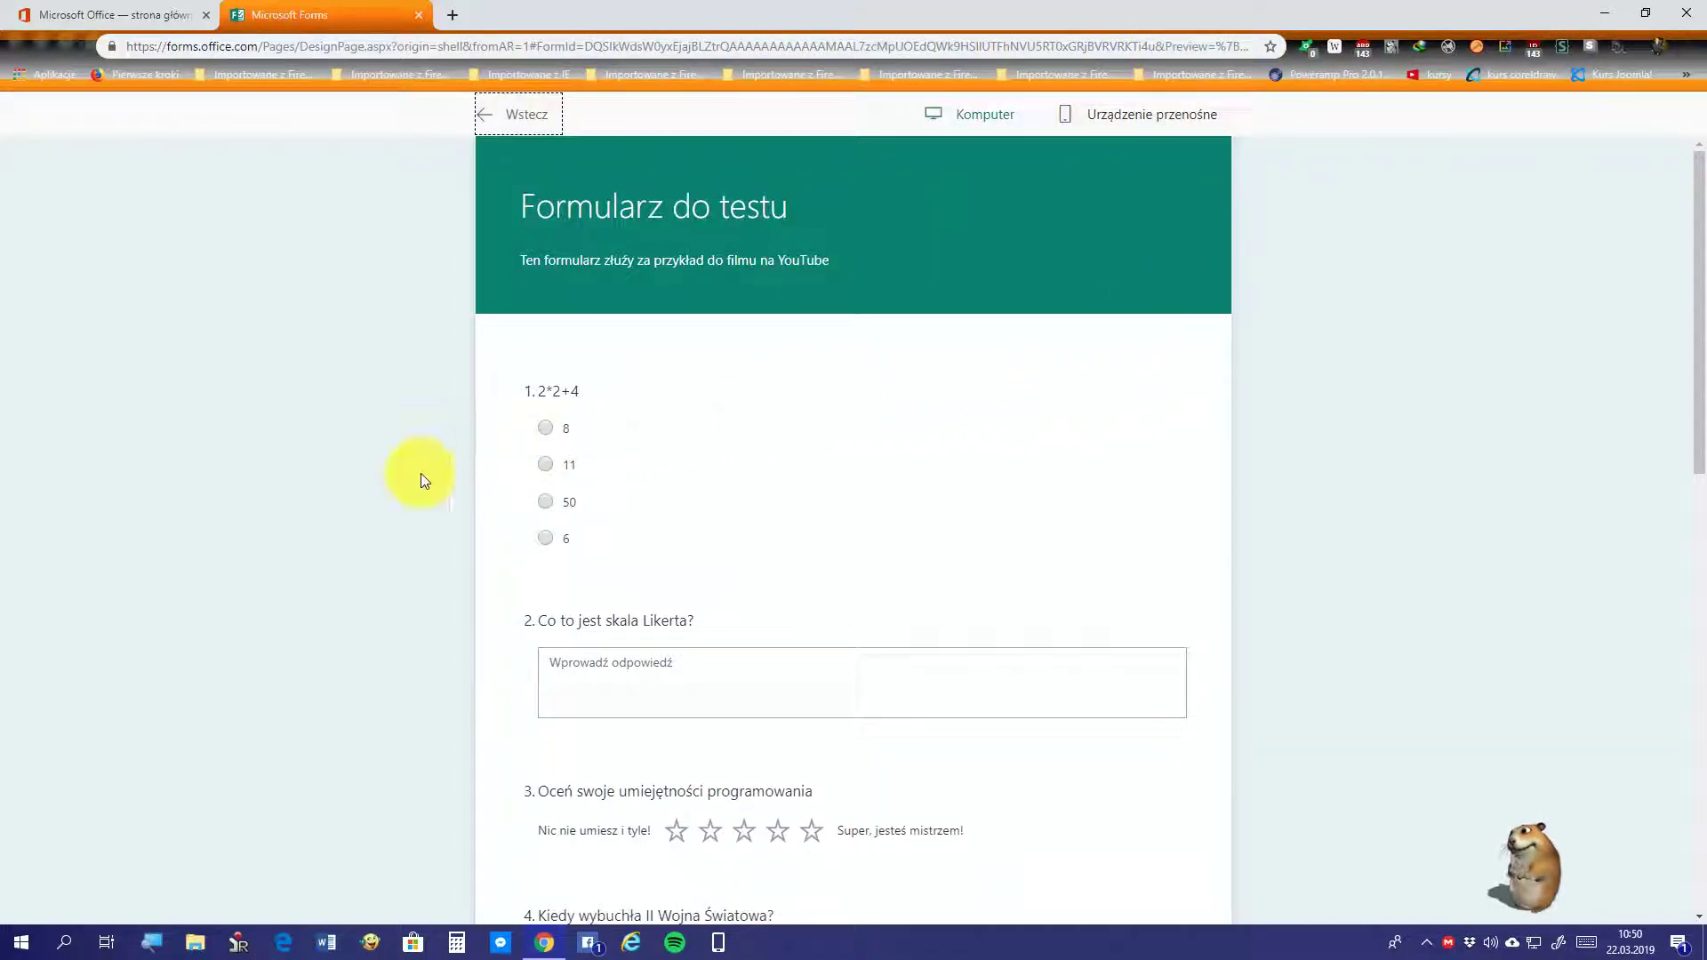
click(545, 428)
Step: Answer question 2 with "Jest to skala opisująca stopień sympatii bądź zadowolenia z danego przedmiotu danej osoby.", correcting any misspelled word
scroll(469, 480, down, 2)
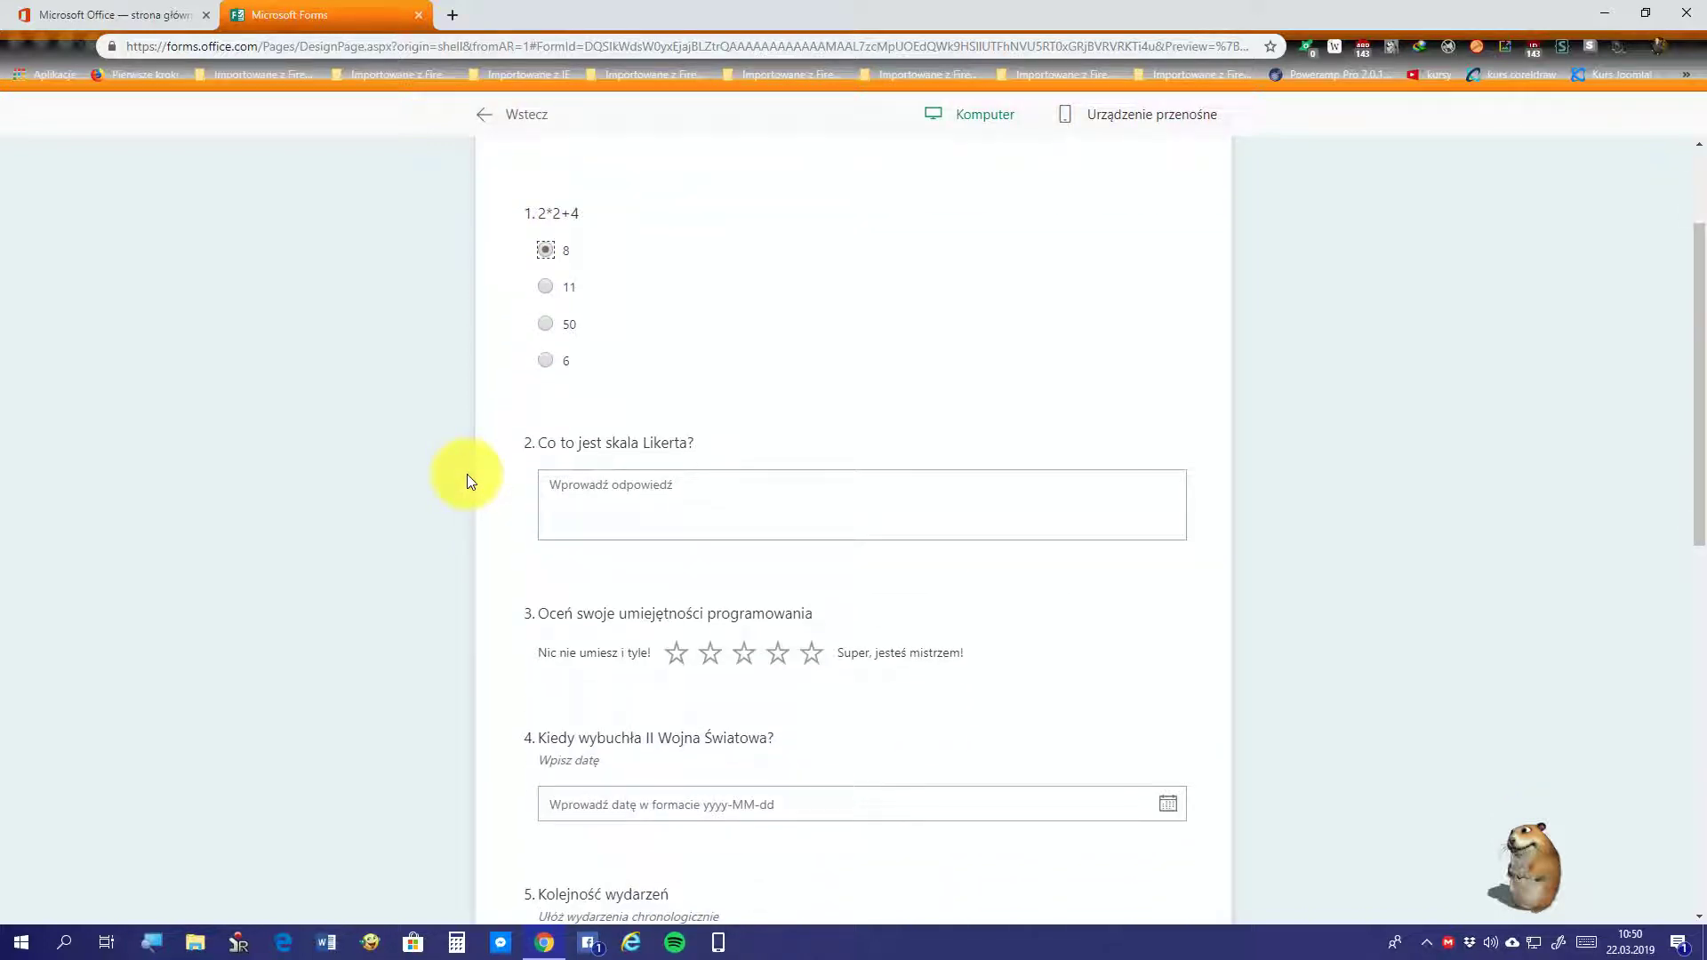
click(663, 506)
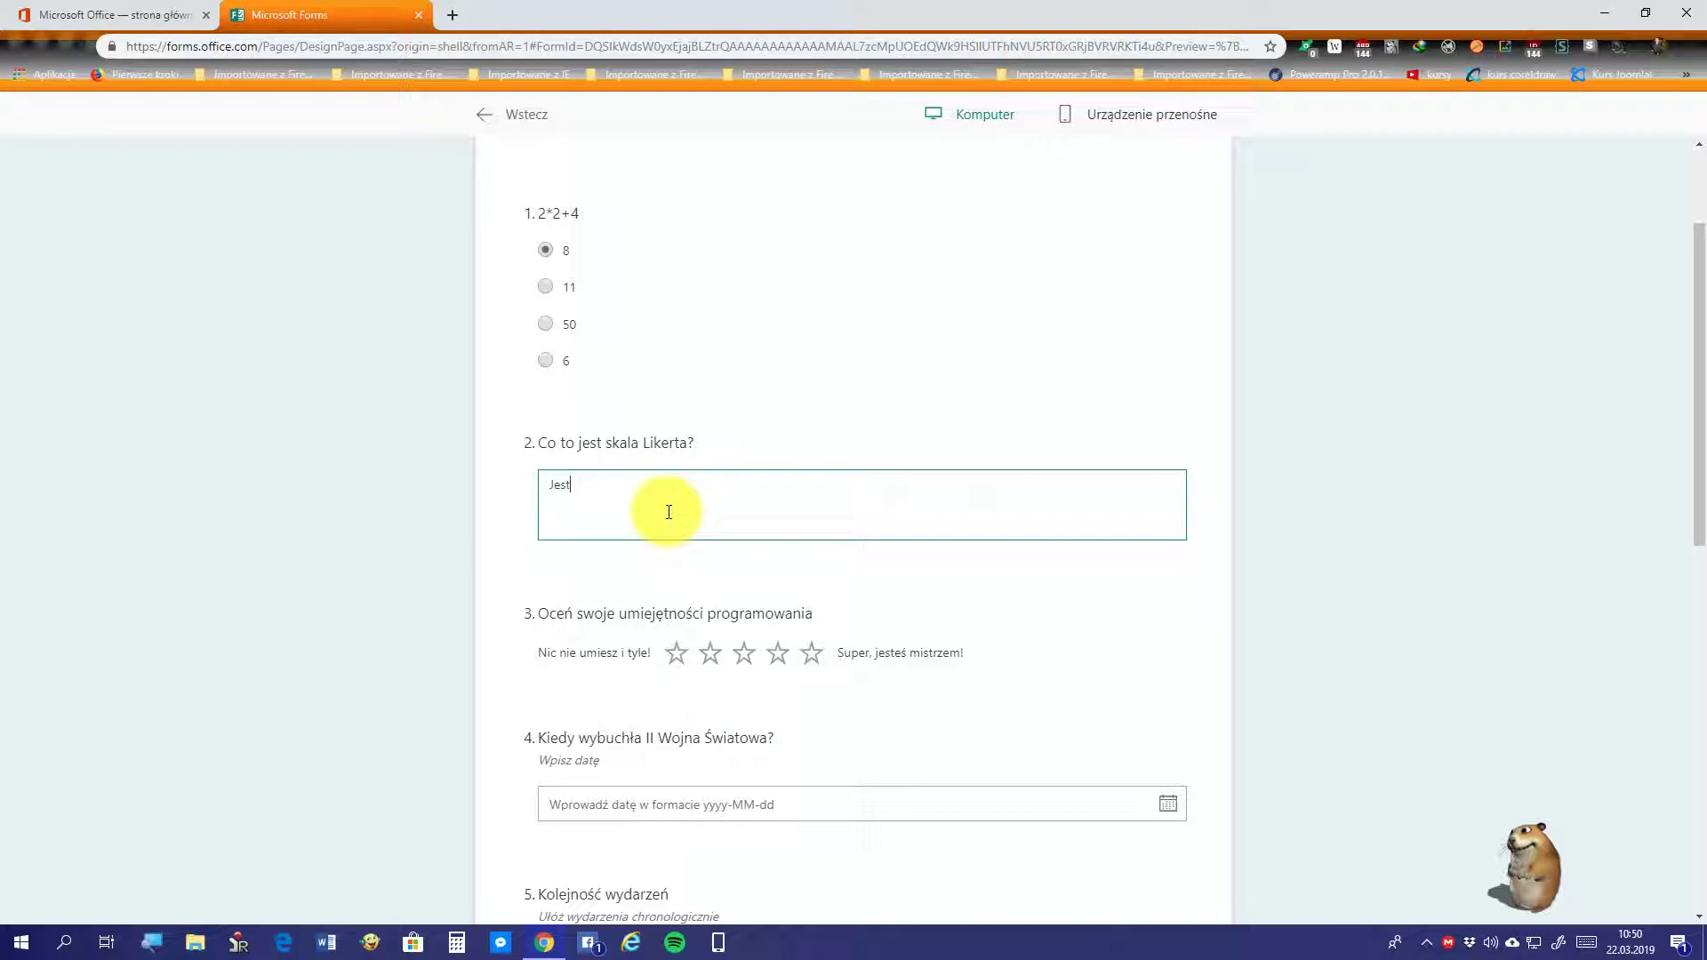
text(Jest to skala opis)
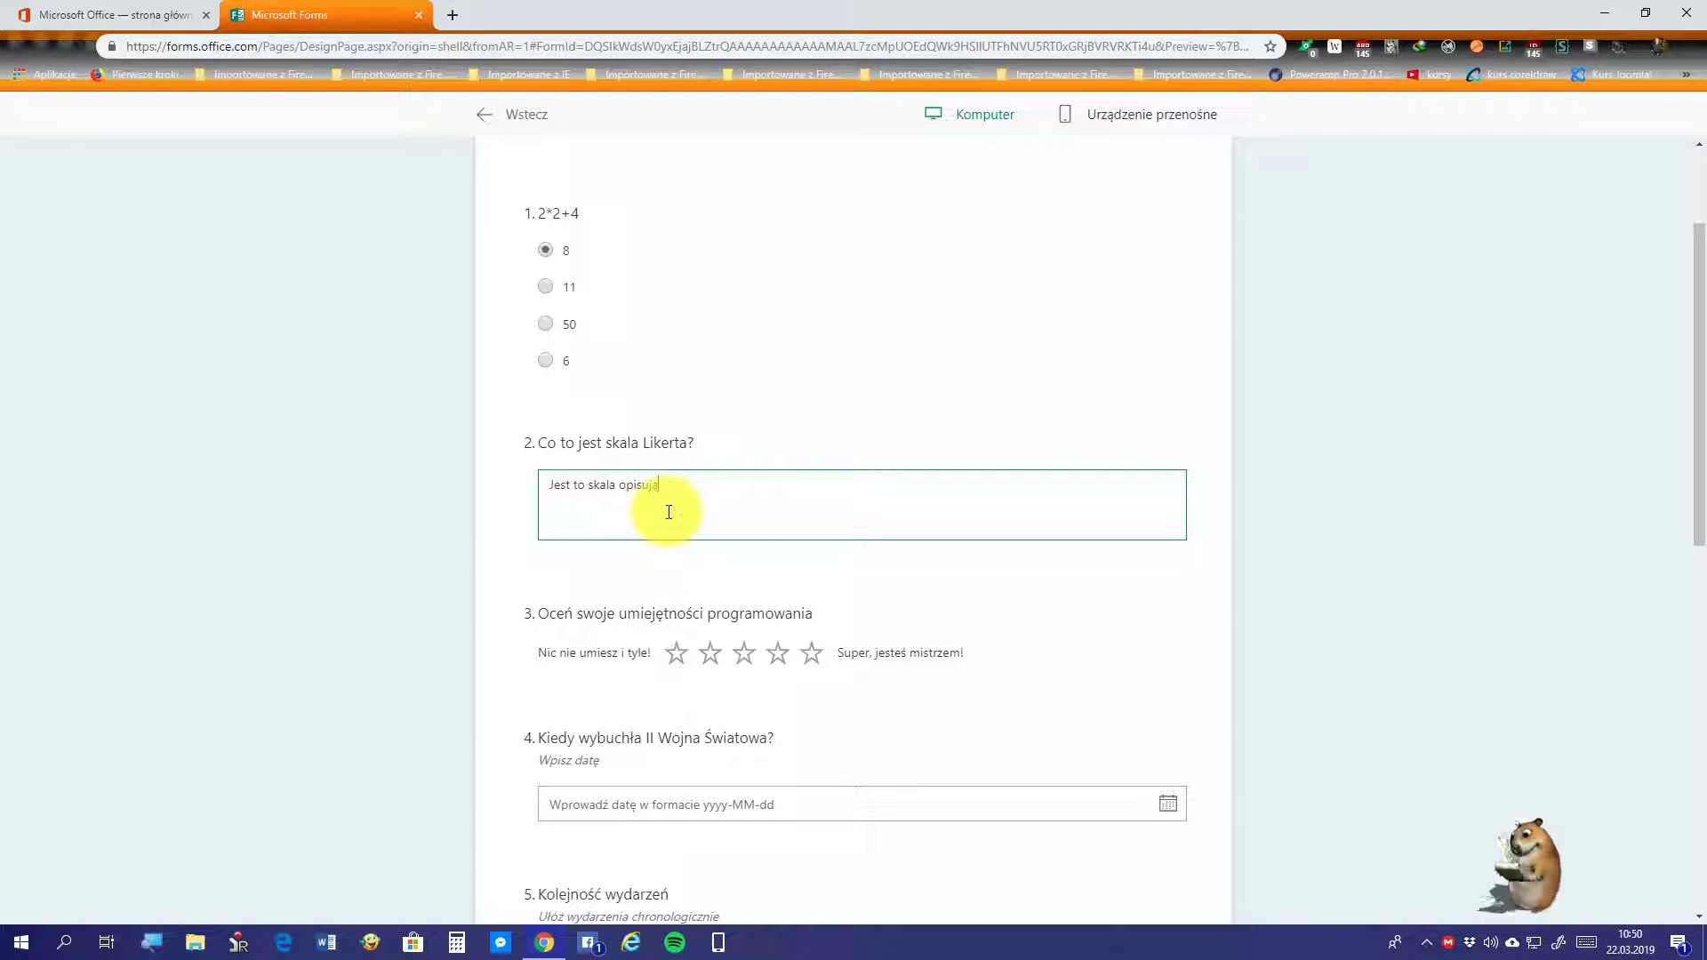
text(ująca stopień)
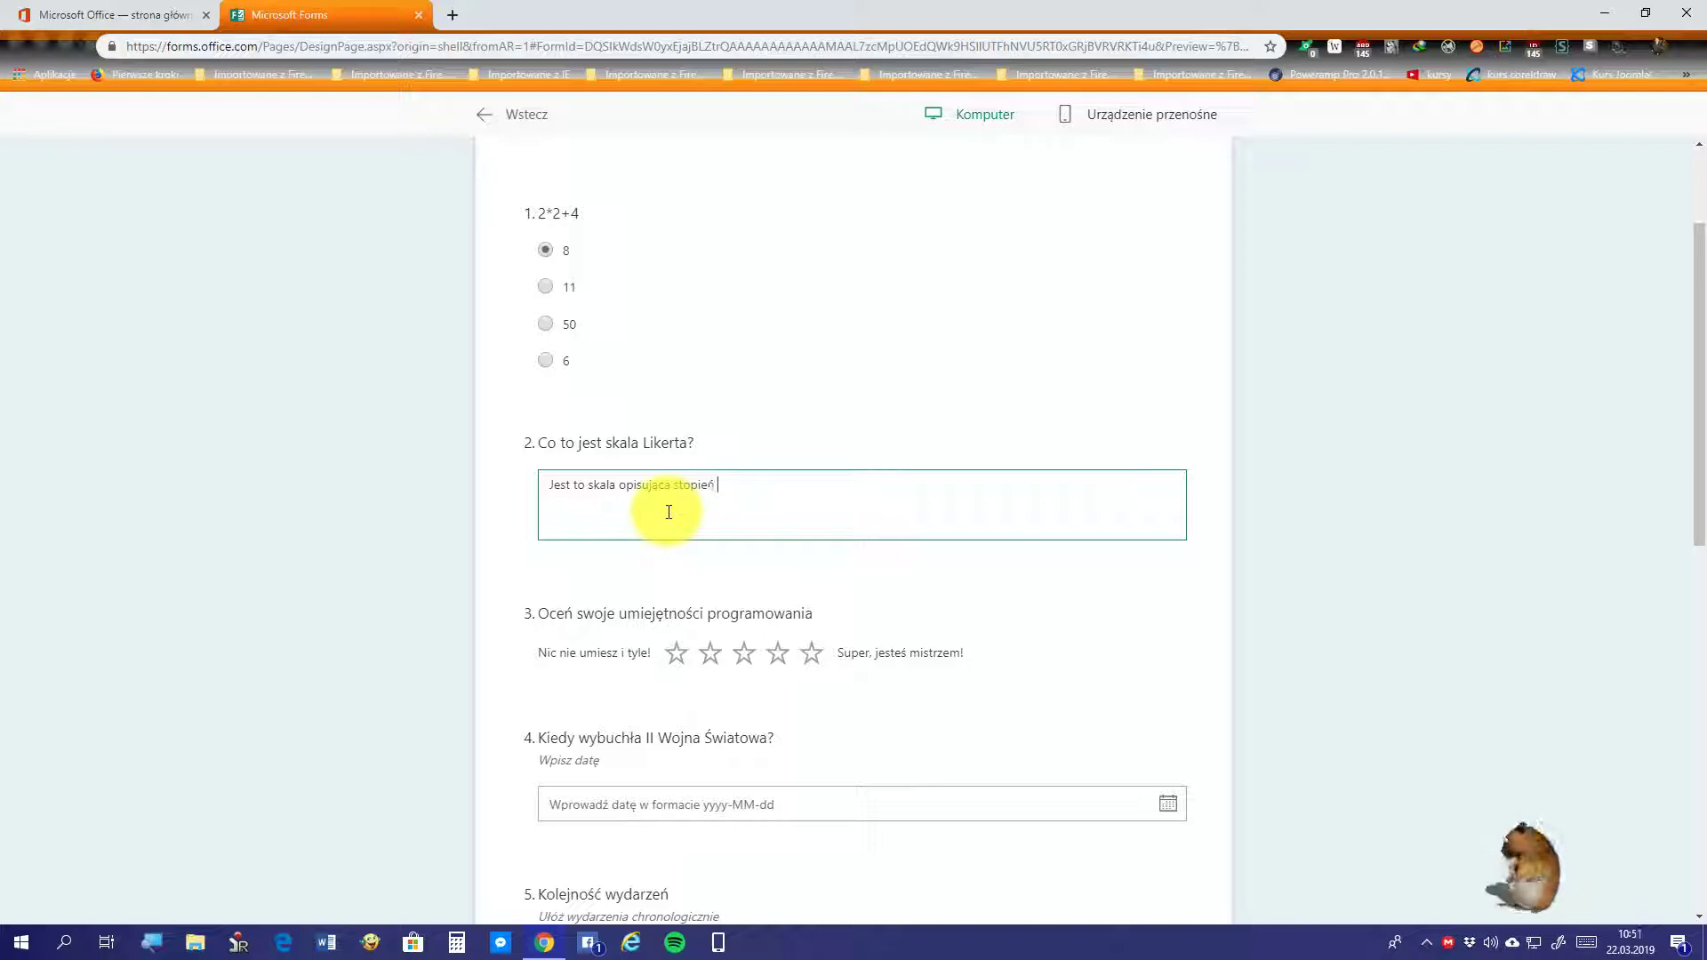
text( symp)
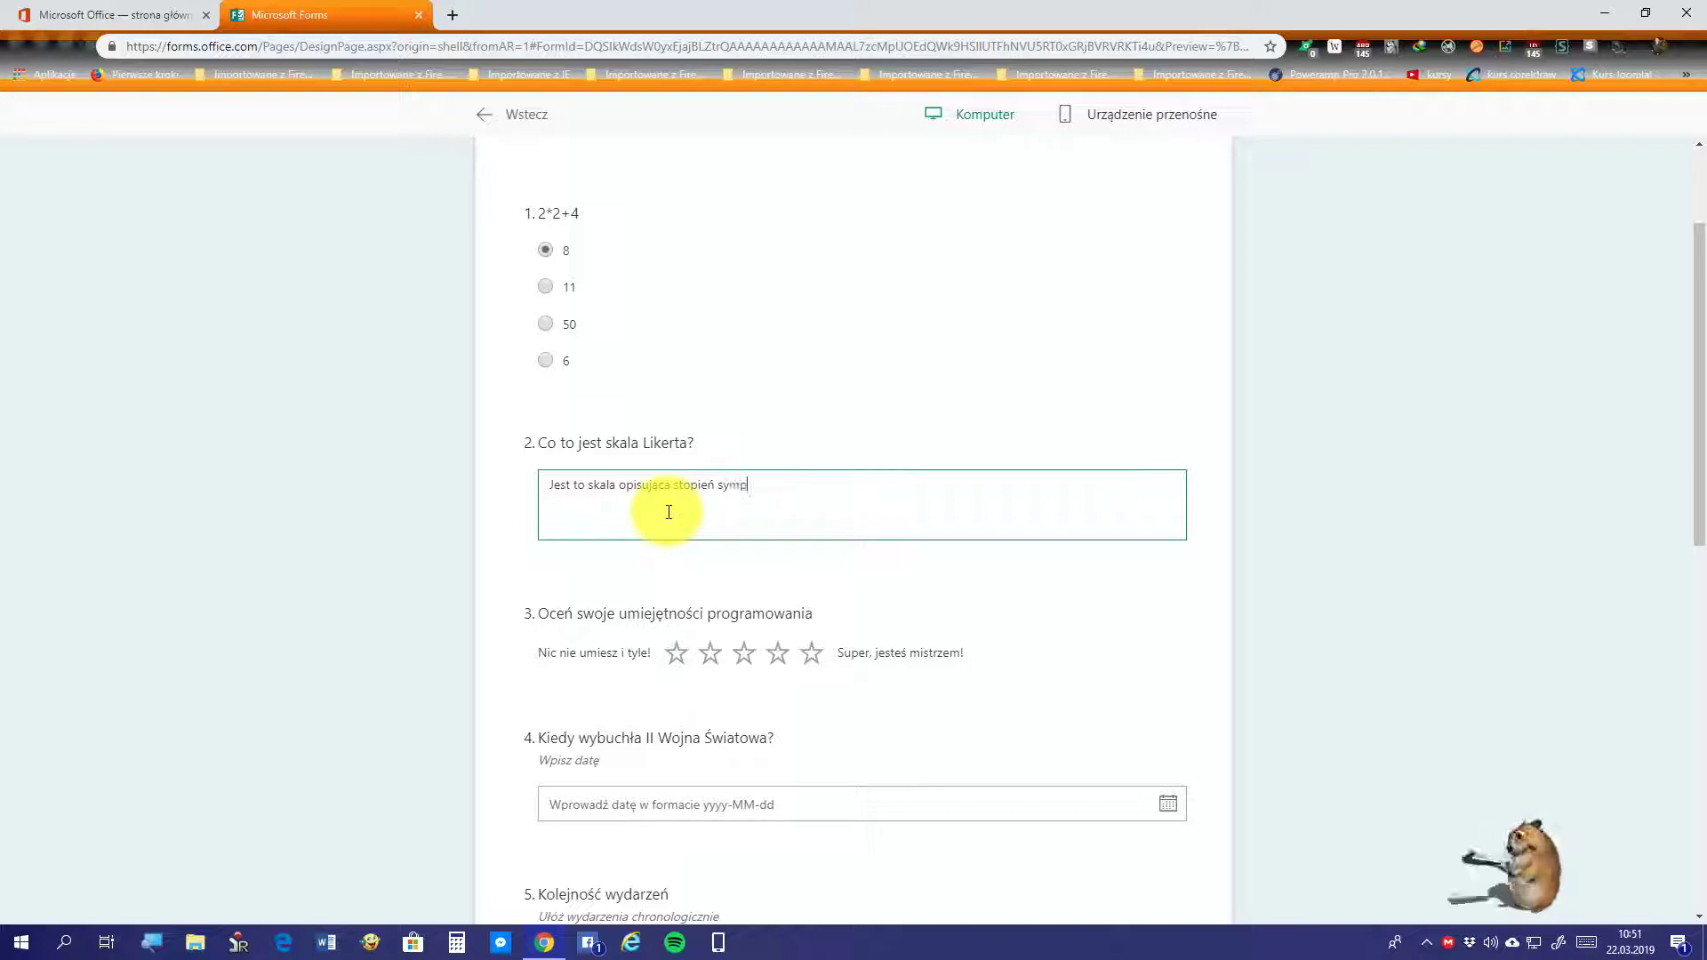
text(atii b)
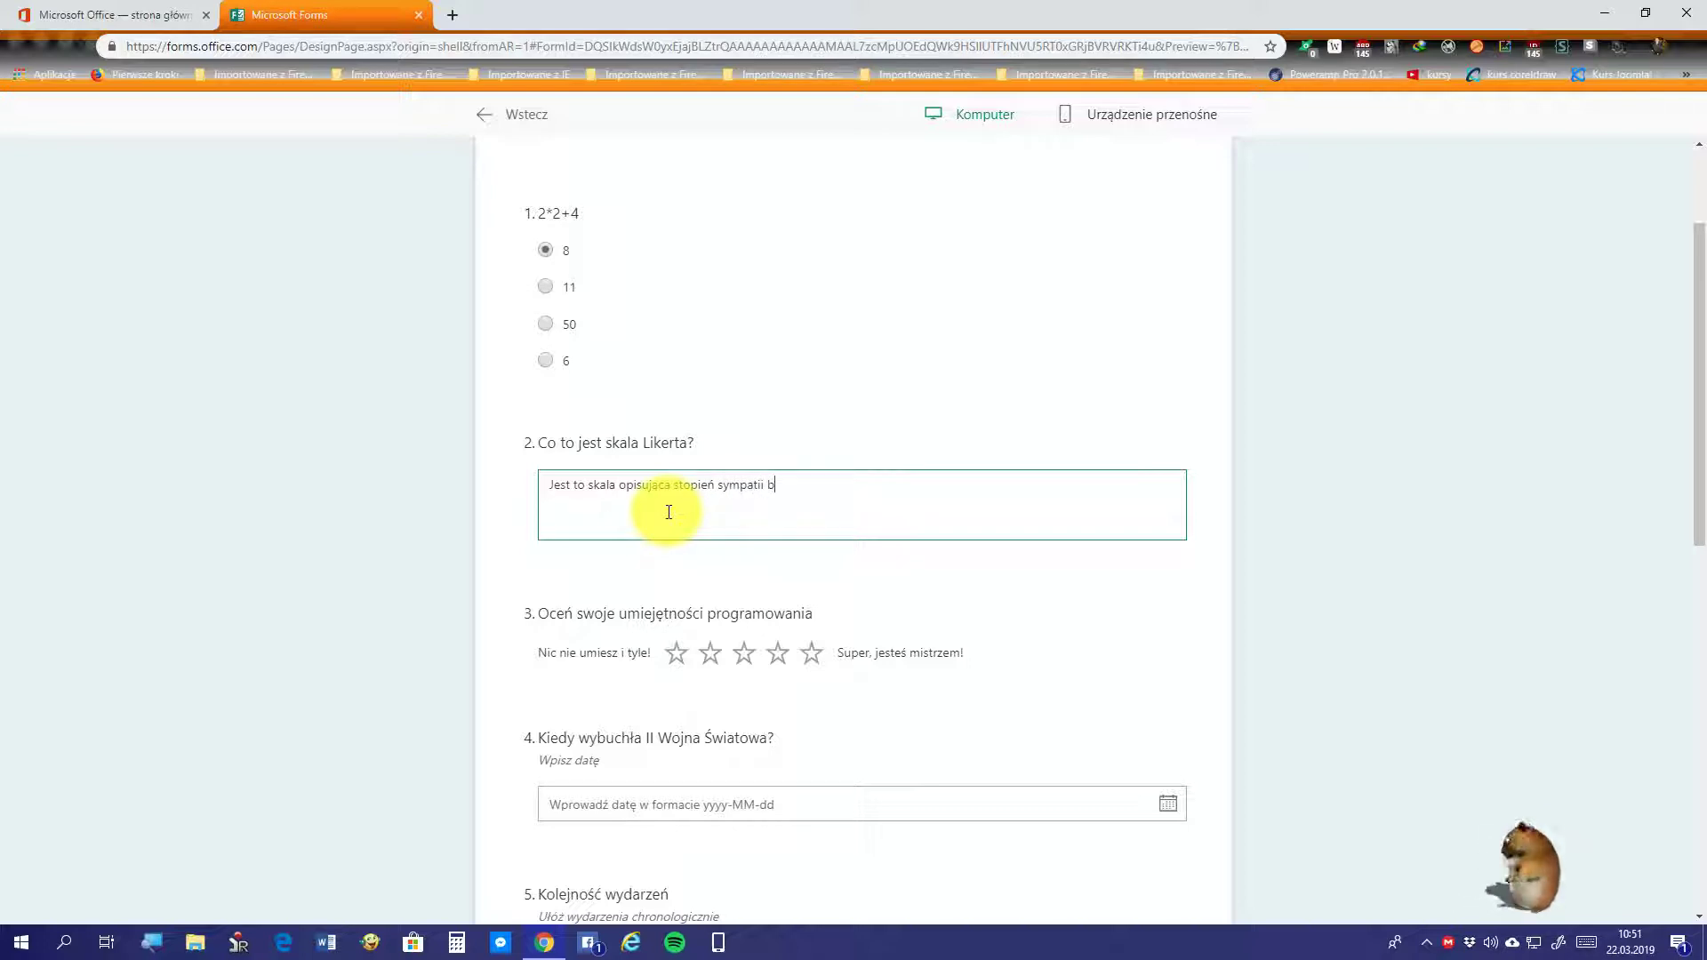
text(ądź )
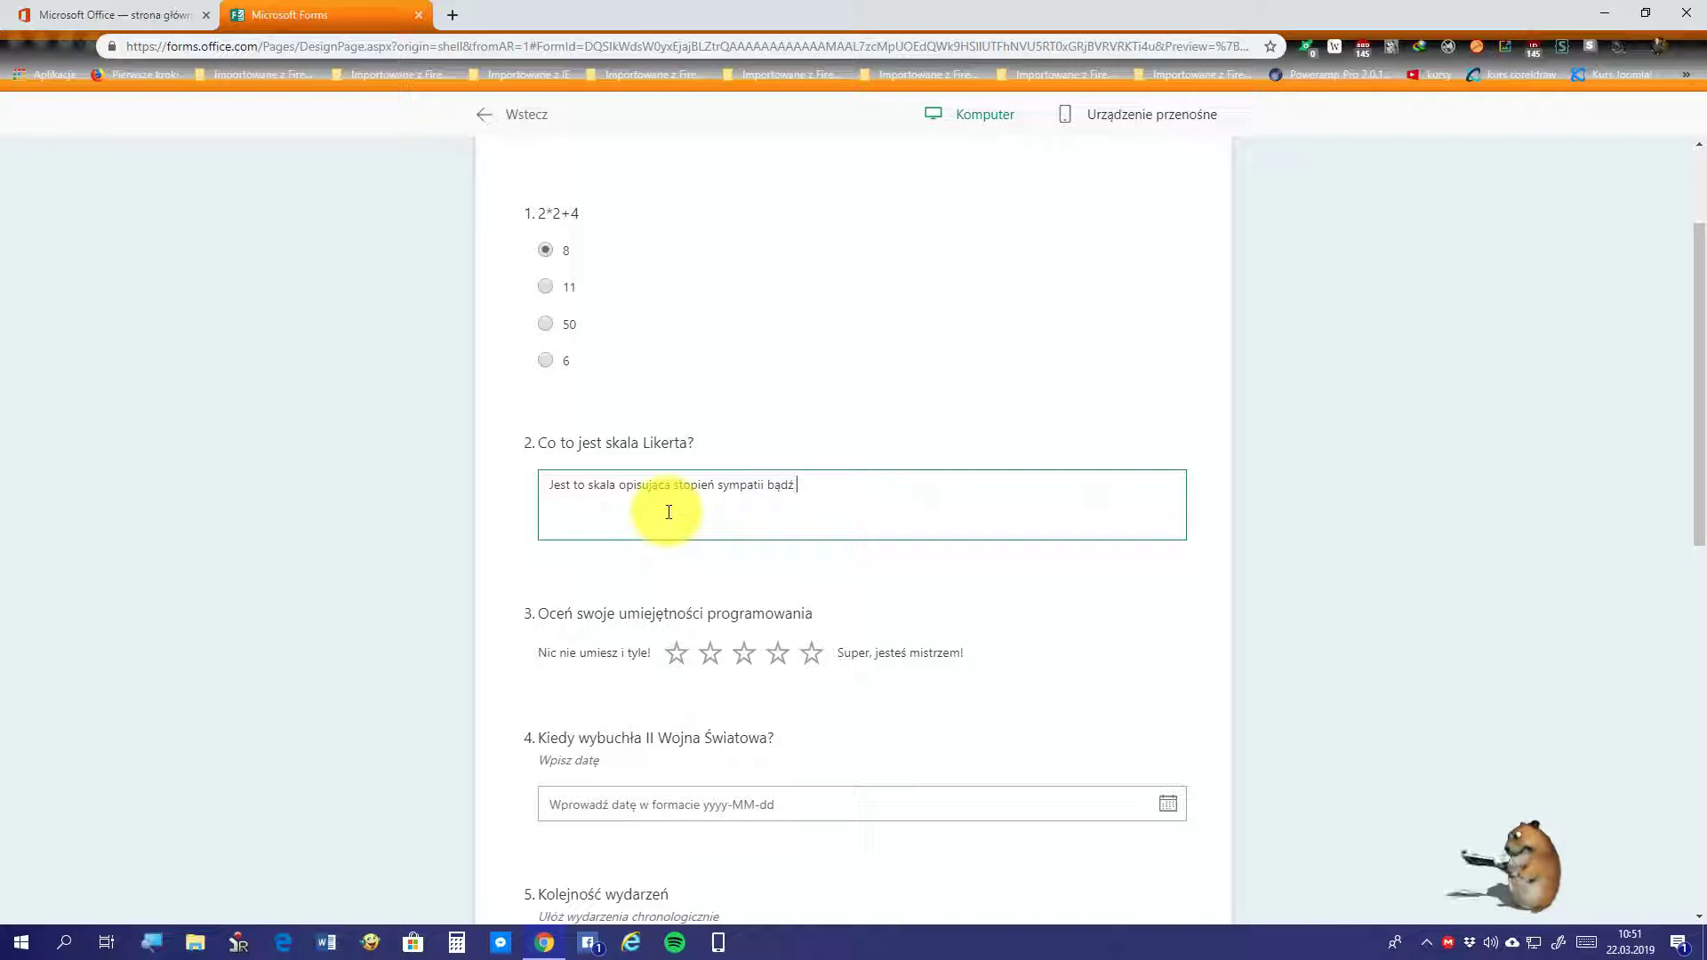
text(zadow)
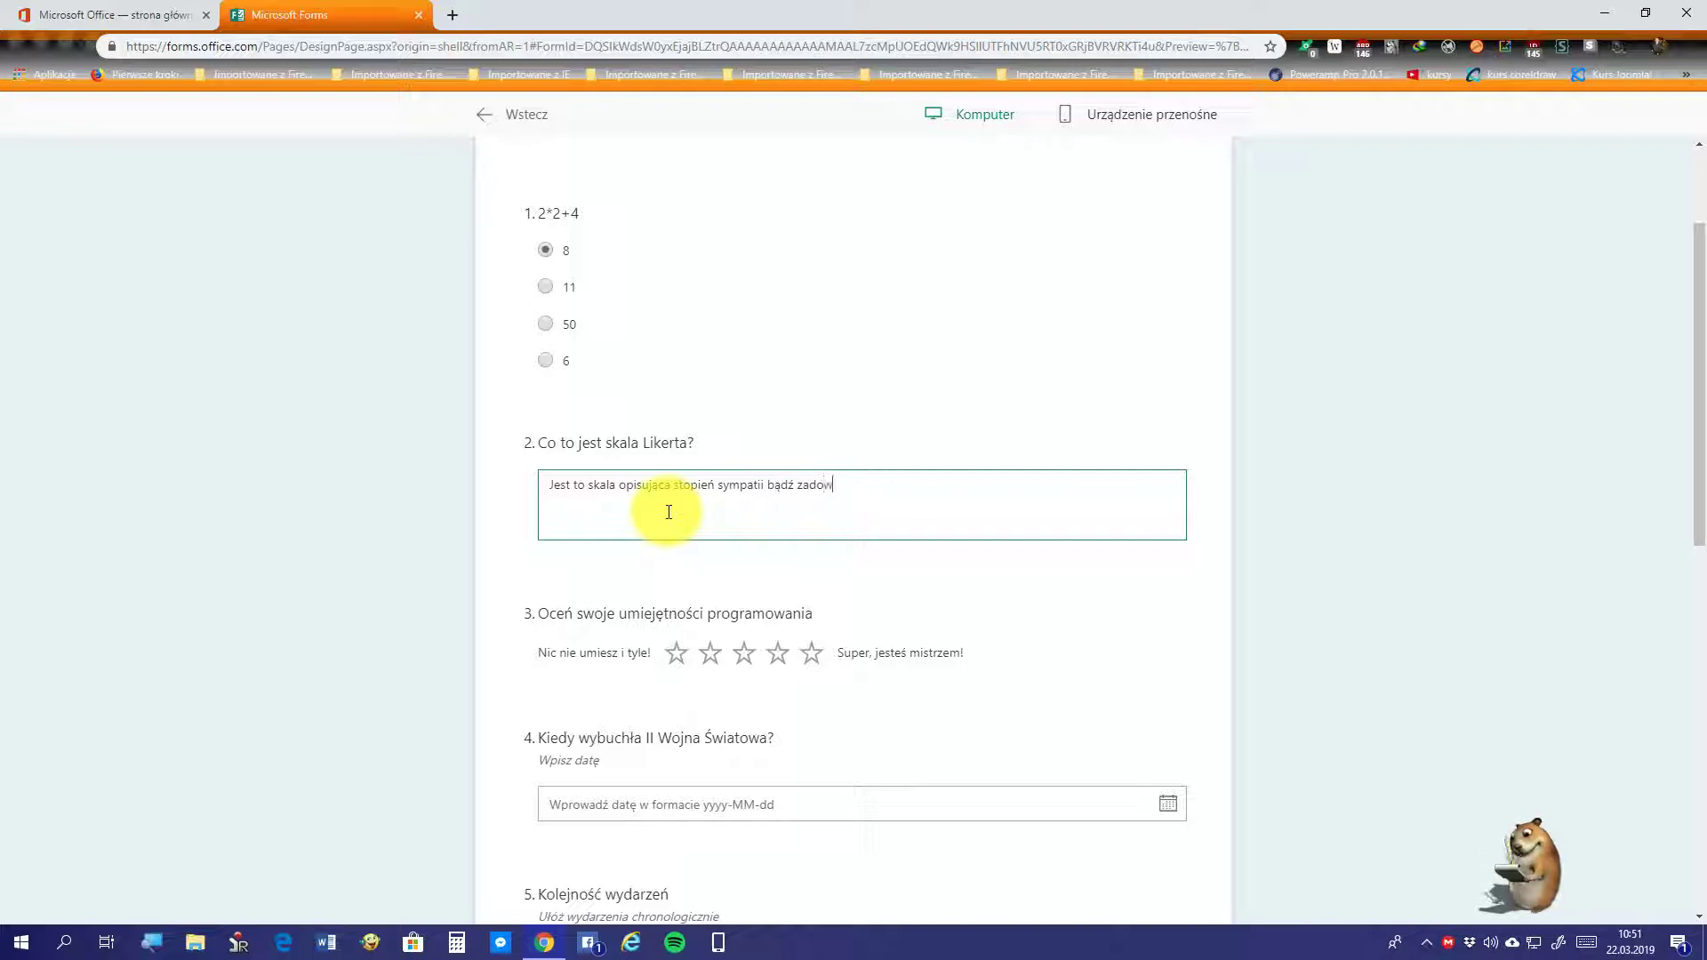
text(olenia z)
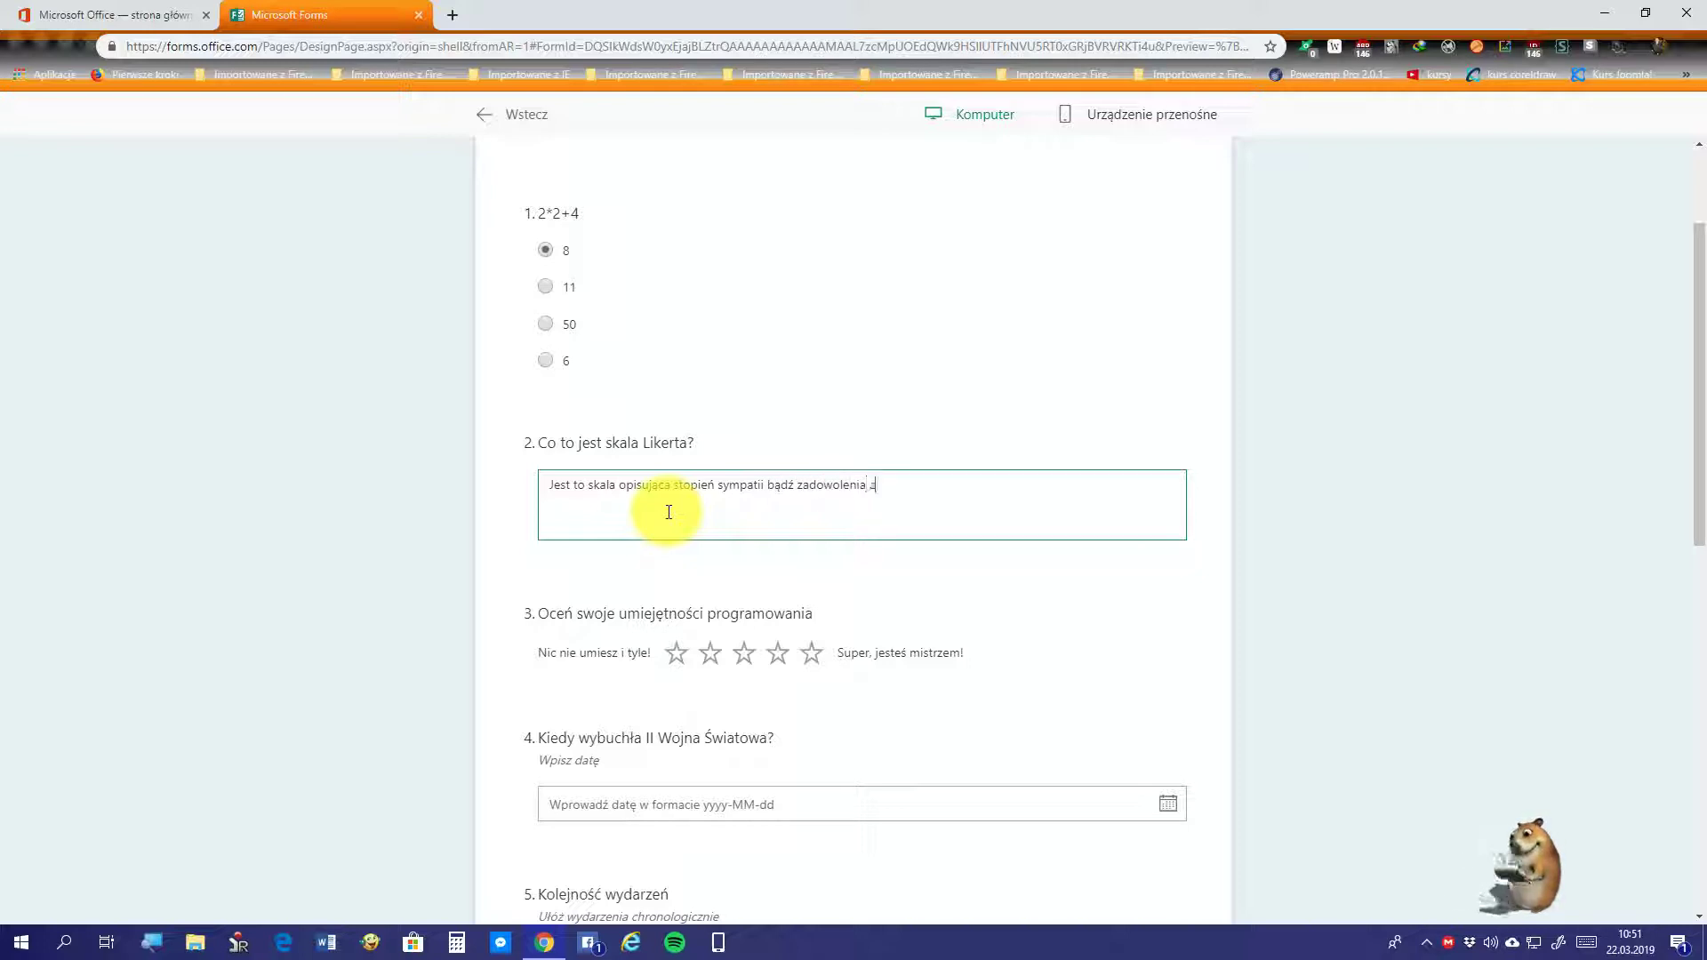
text( dane)
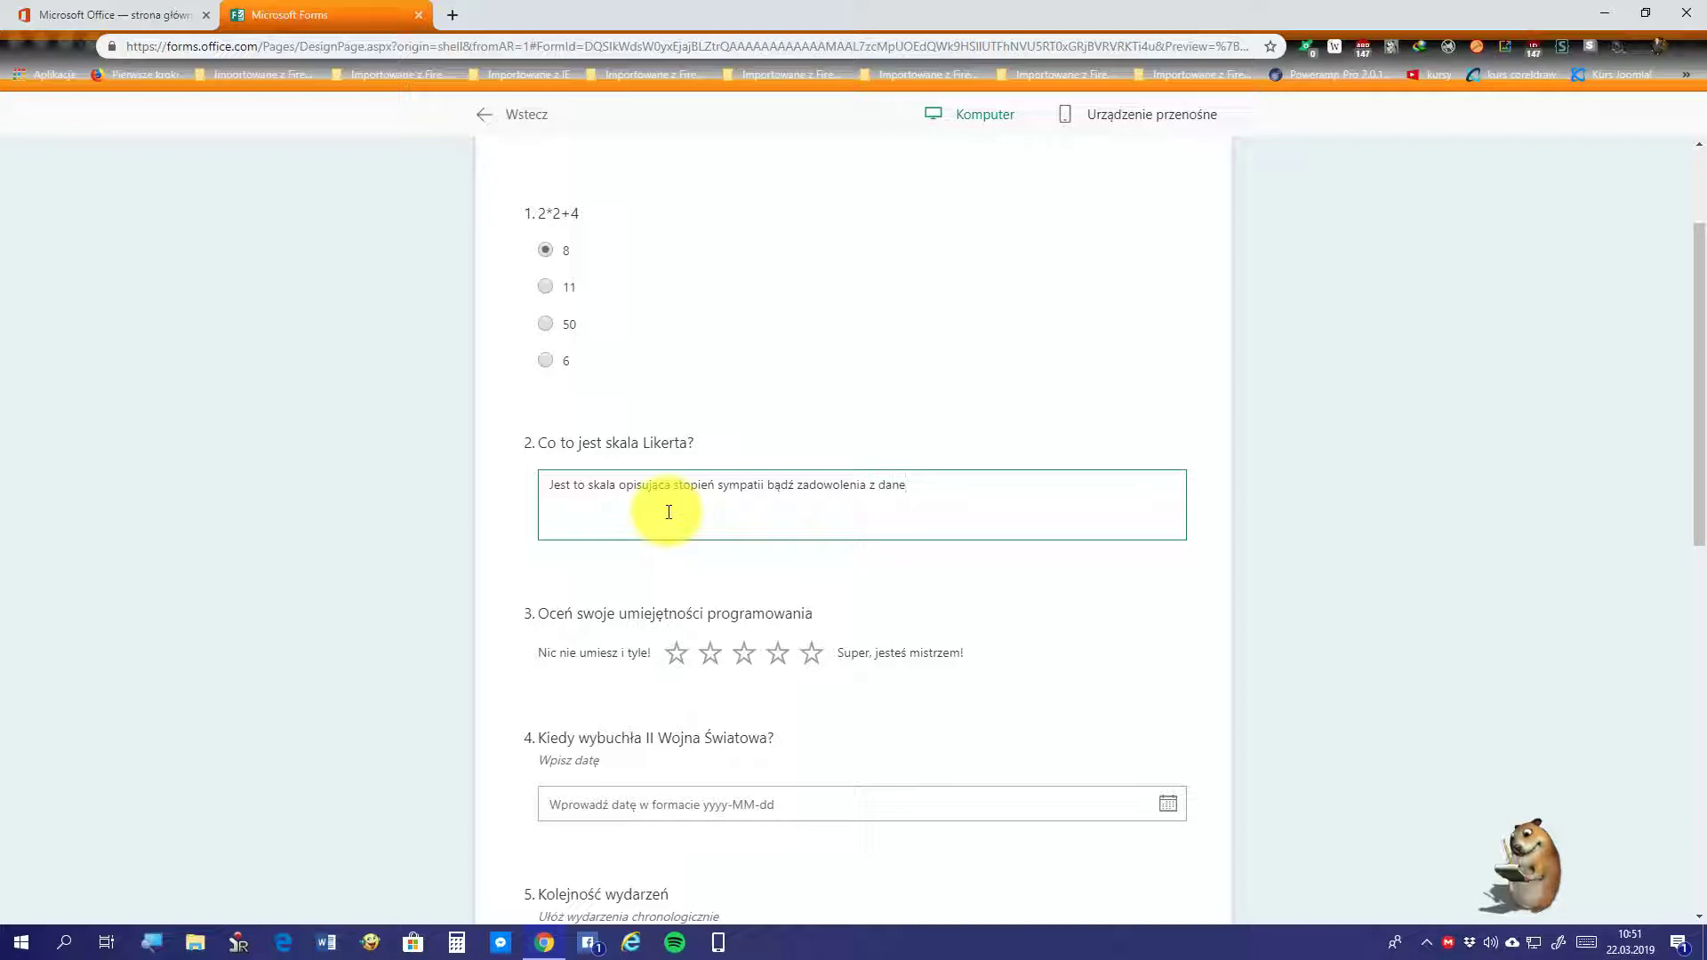
text(go prtzedmiotu danej oso)
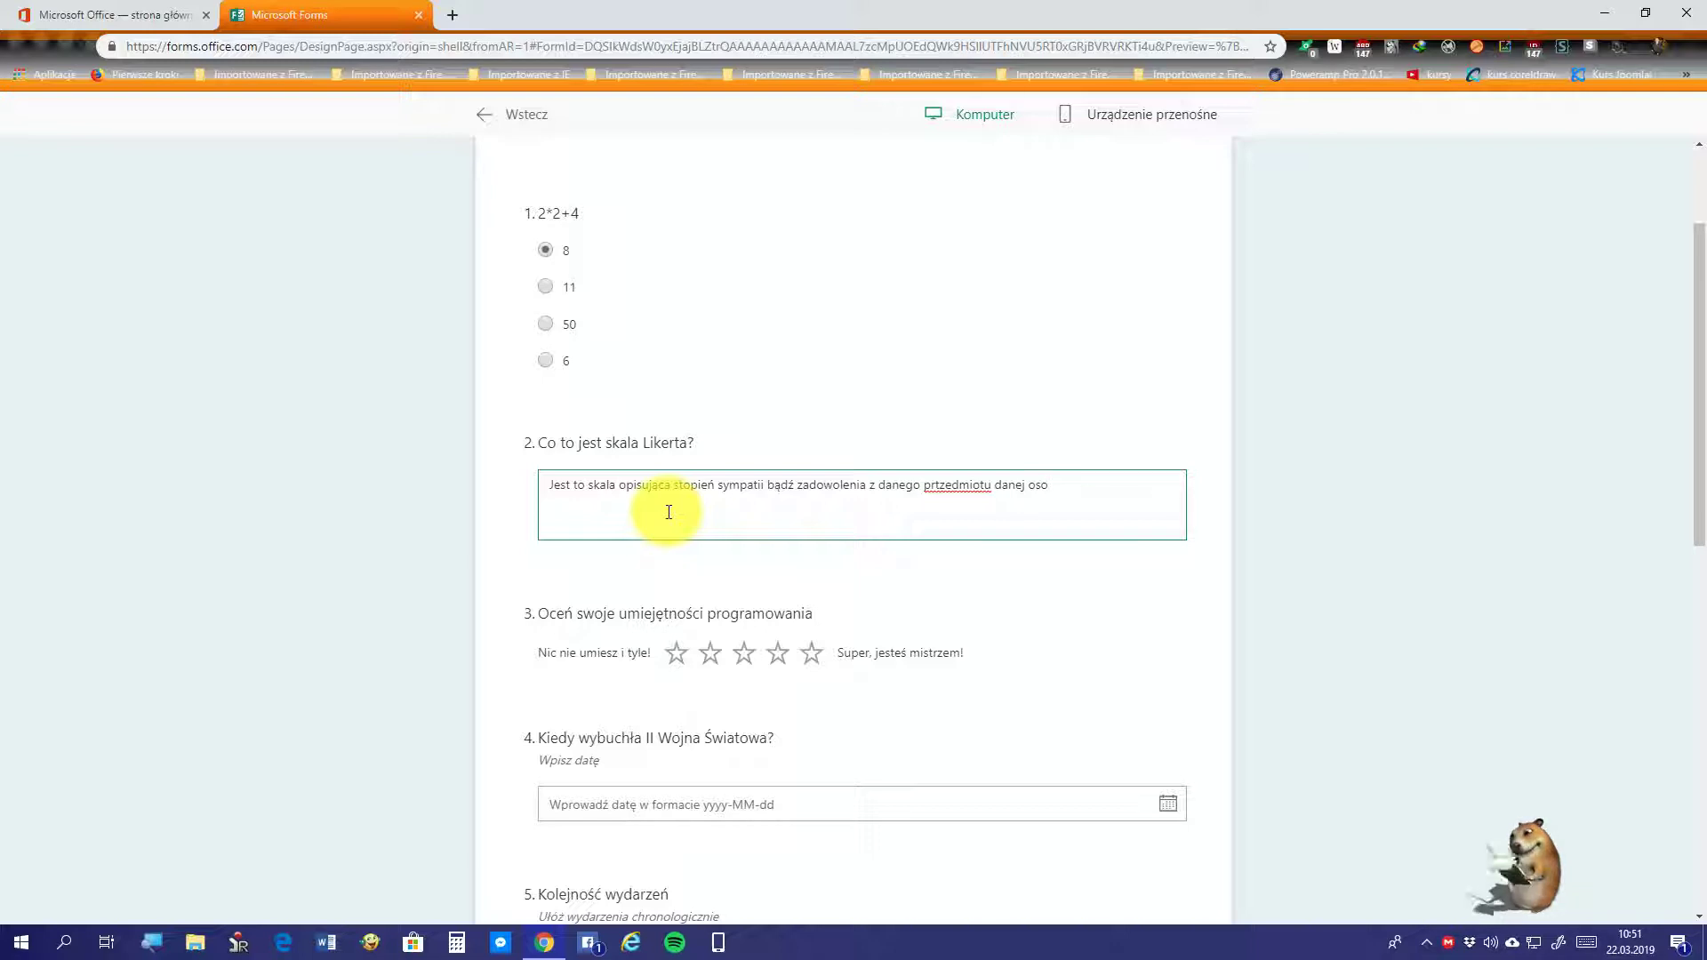
text(by.)
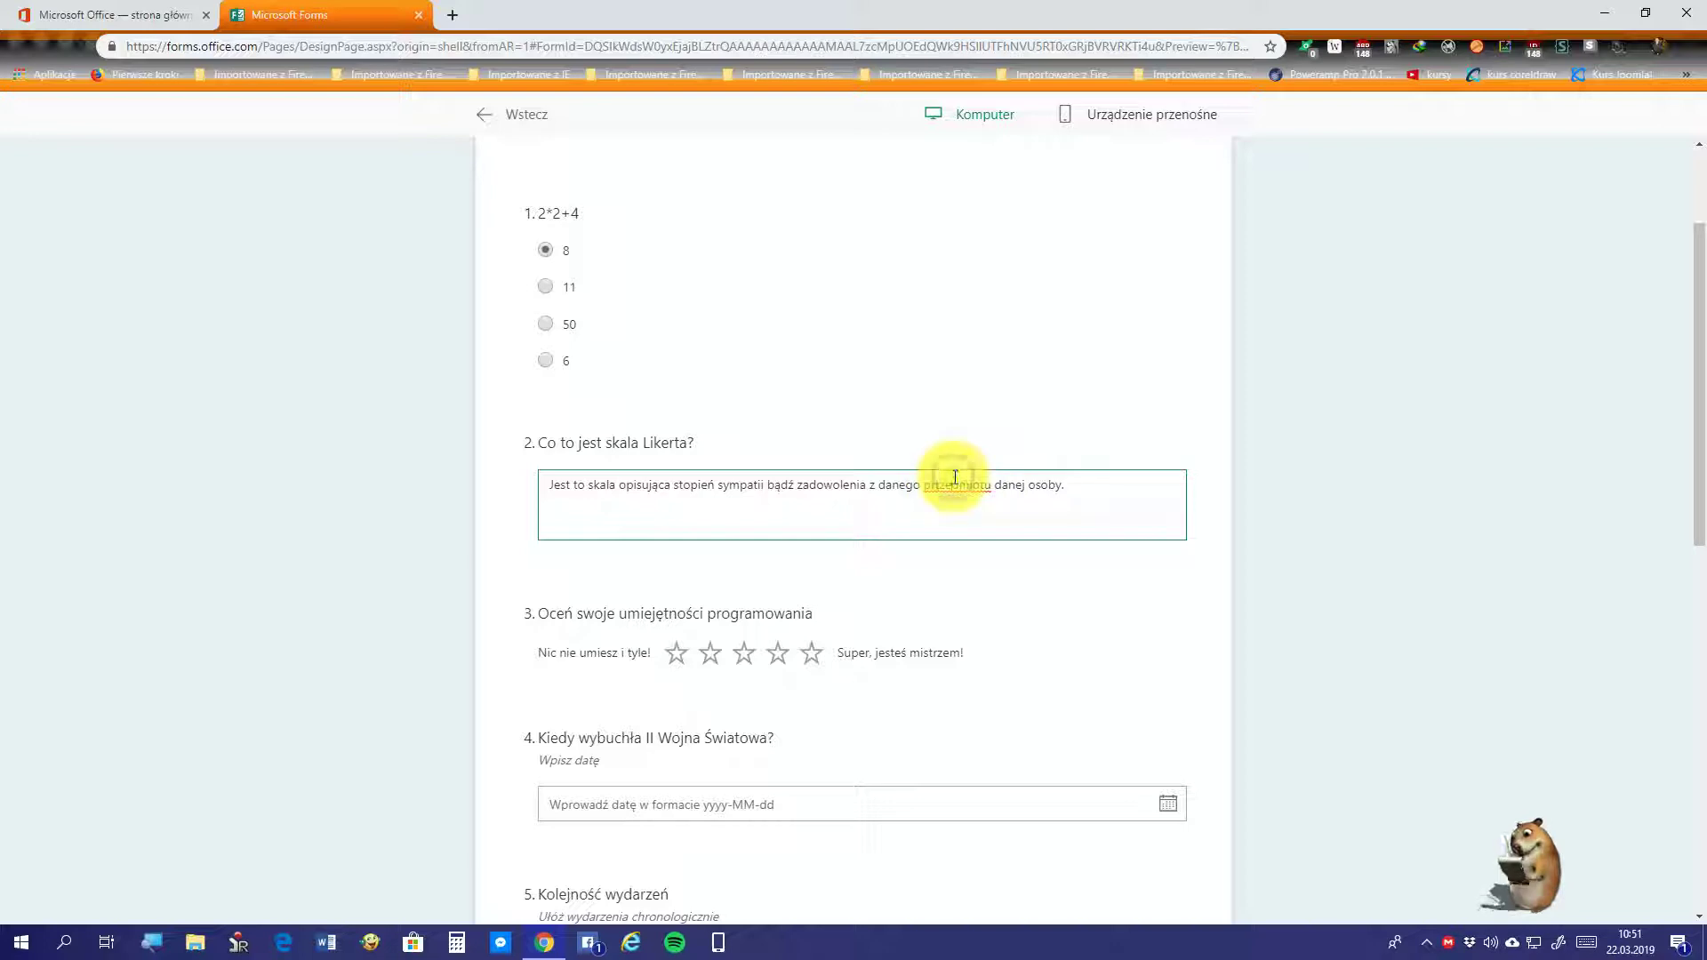
right_click(953, 482)
click(981, 491)
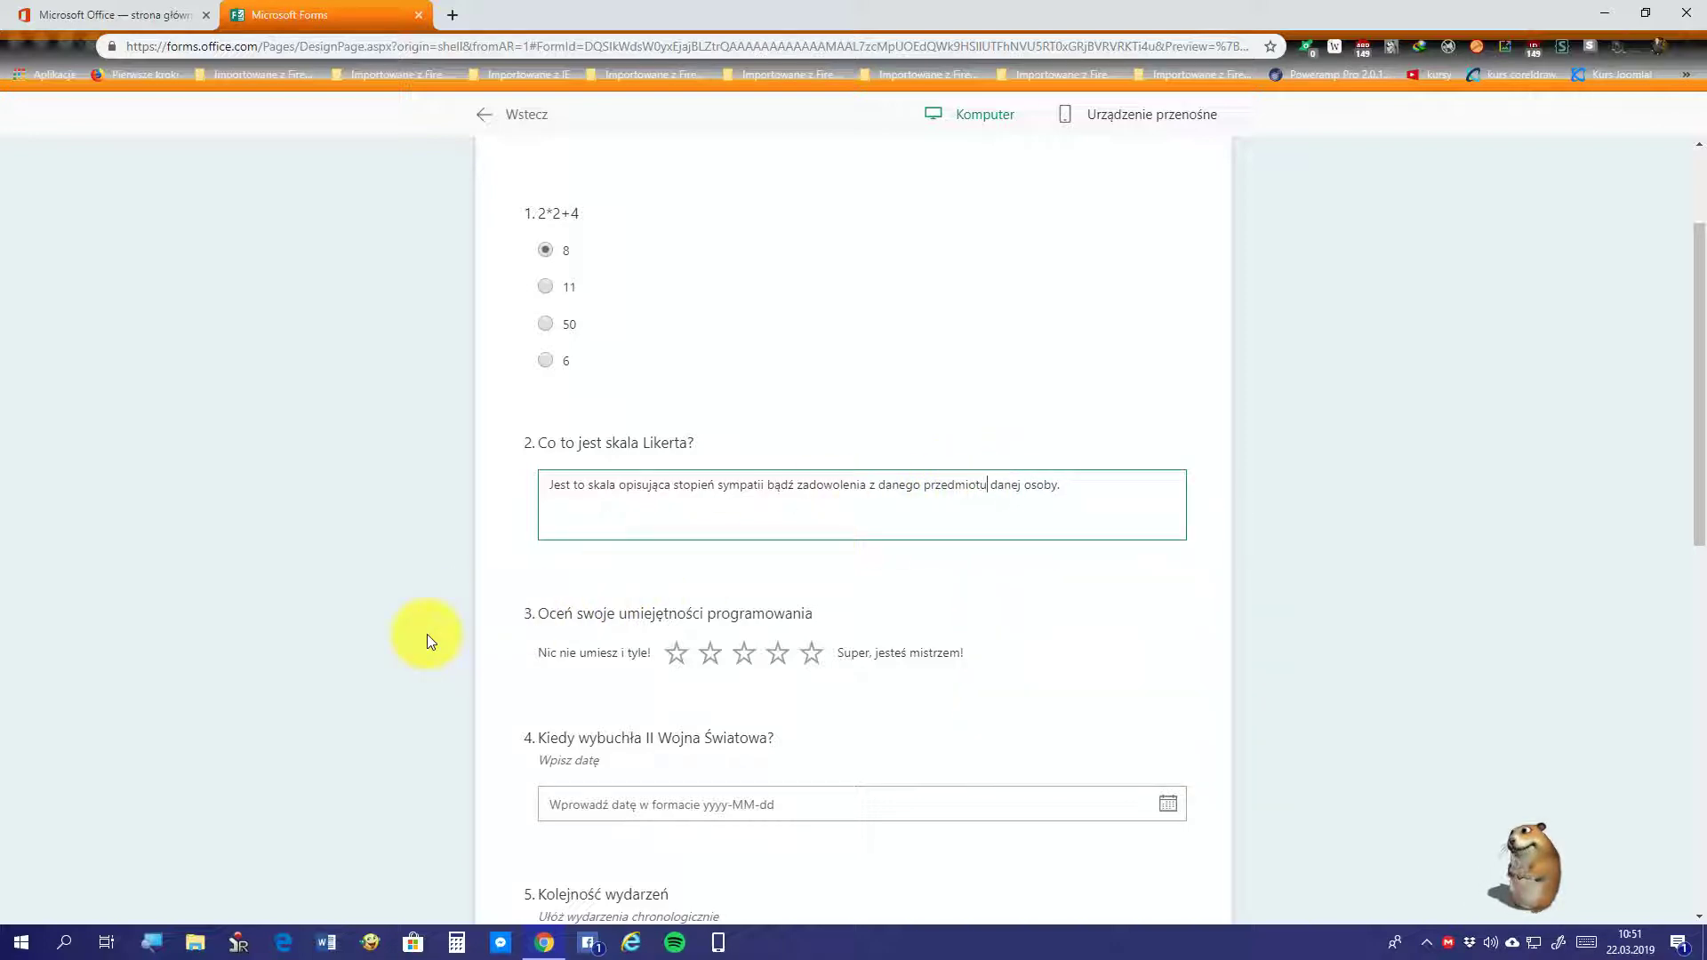
Step: Rate the programming skills in question 3 with one star
click(677, 652)
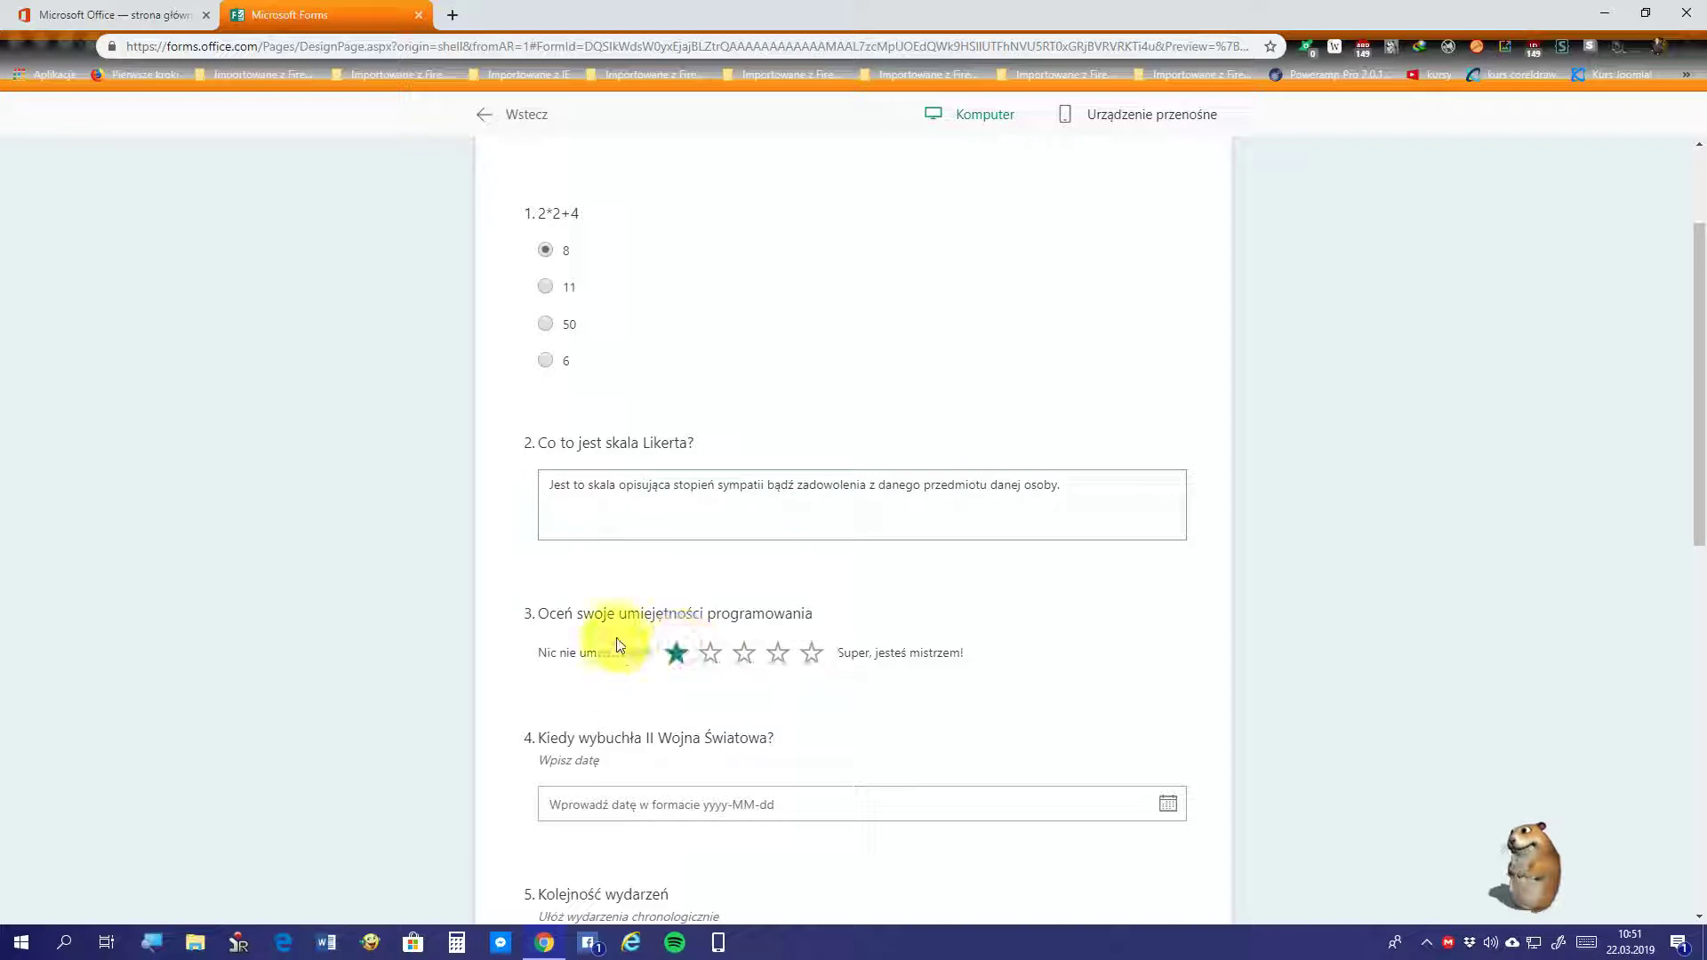
Step: Open the calendar for question 4's date and set its year to 1939
scroll(620, 644, down, 3)
scroll(667, 610, up, 1)
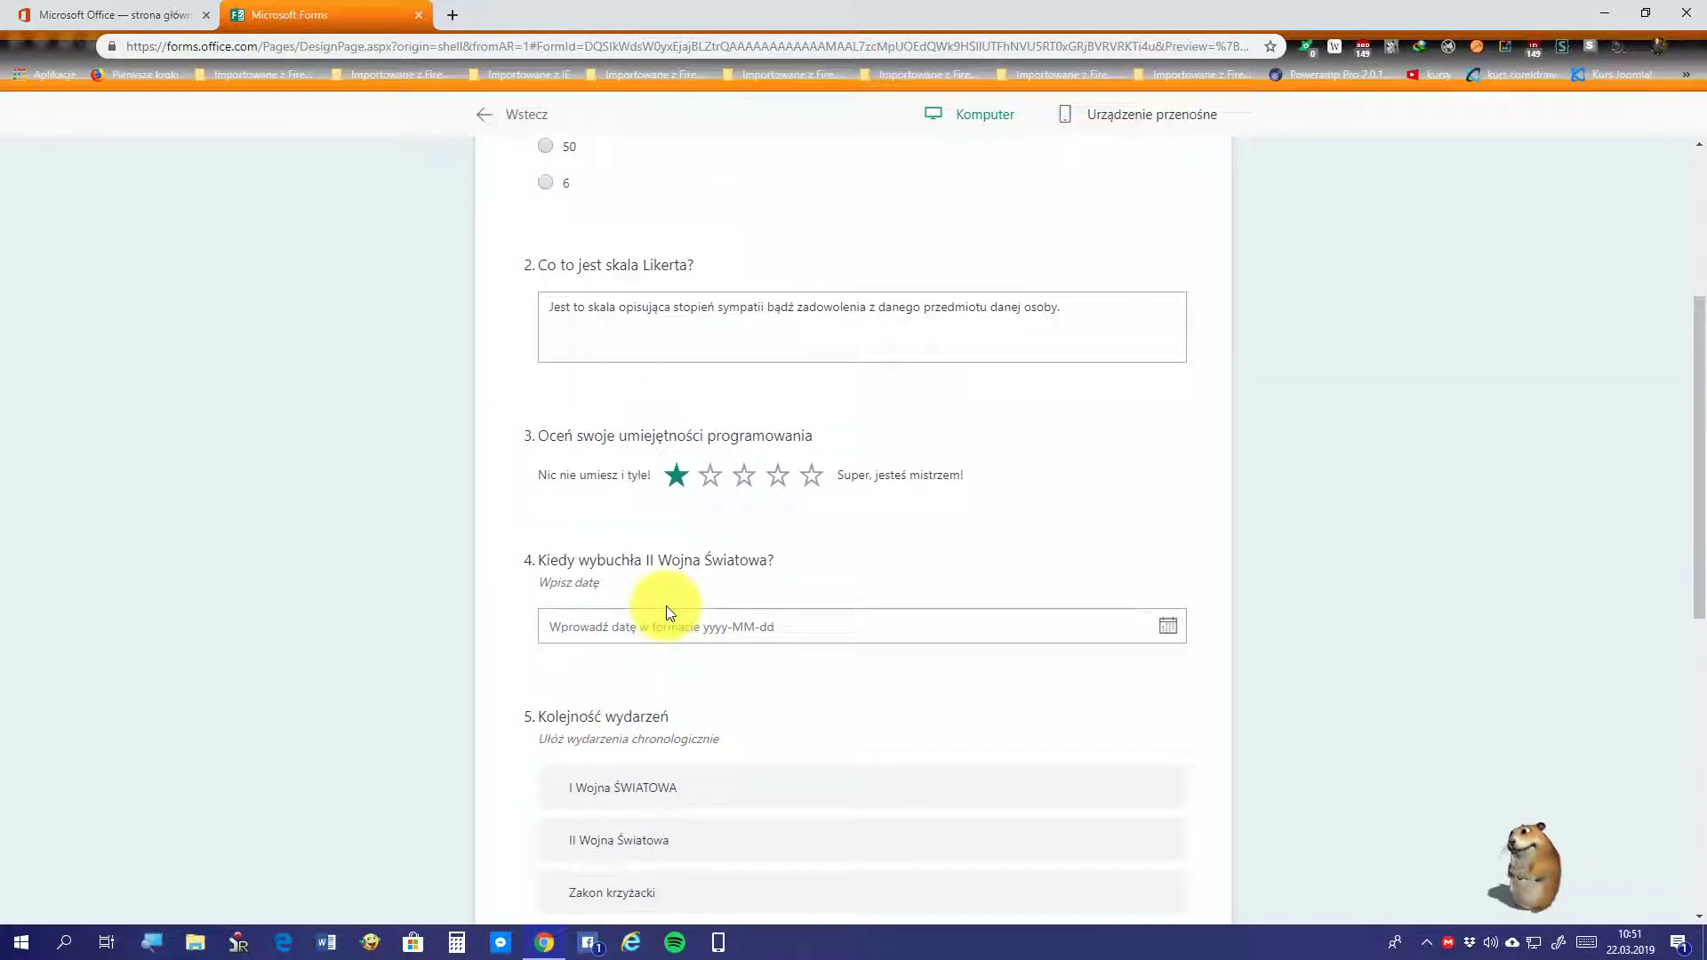
scroll(669, 613, down, 1)
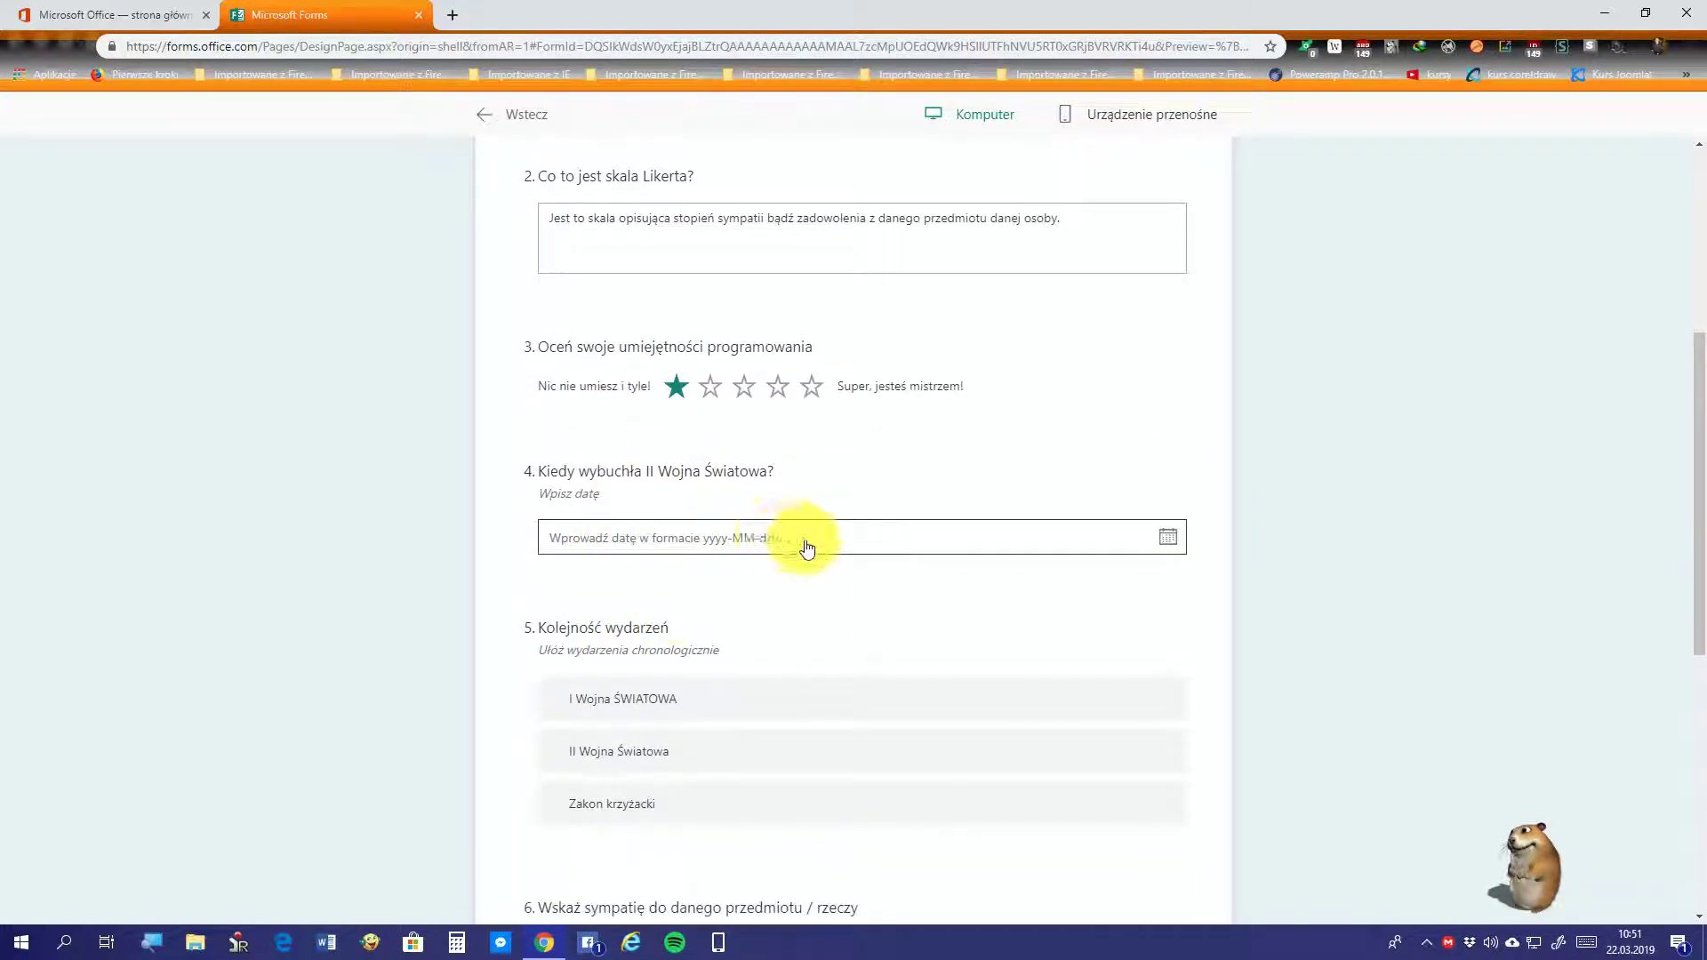
click(807, 548)
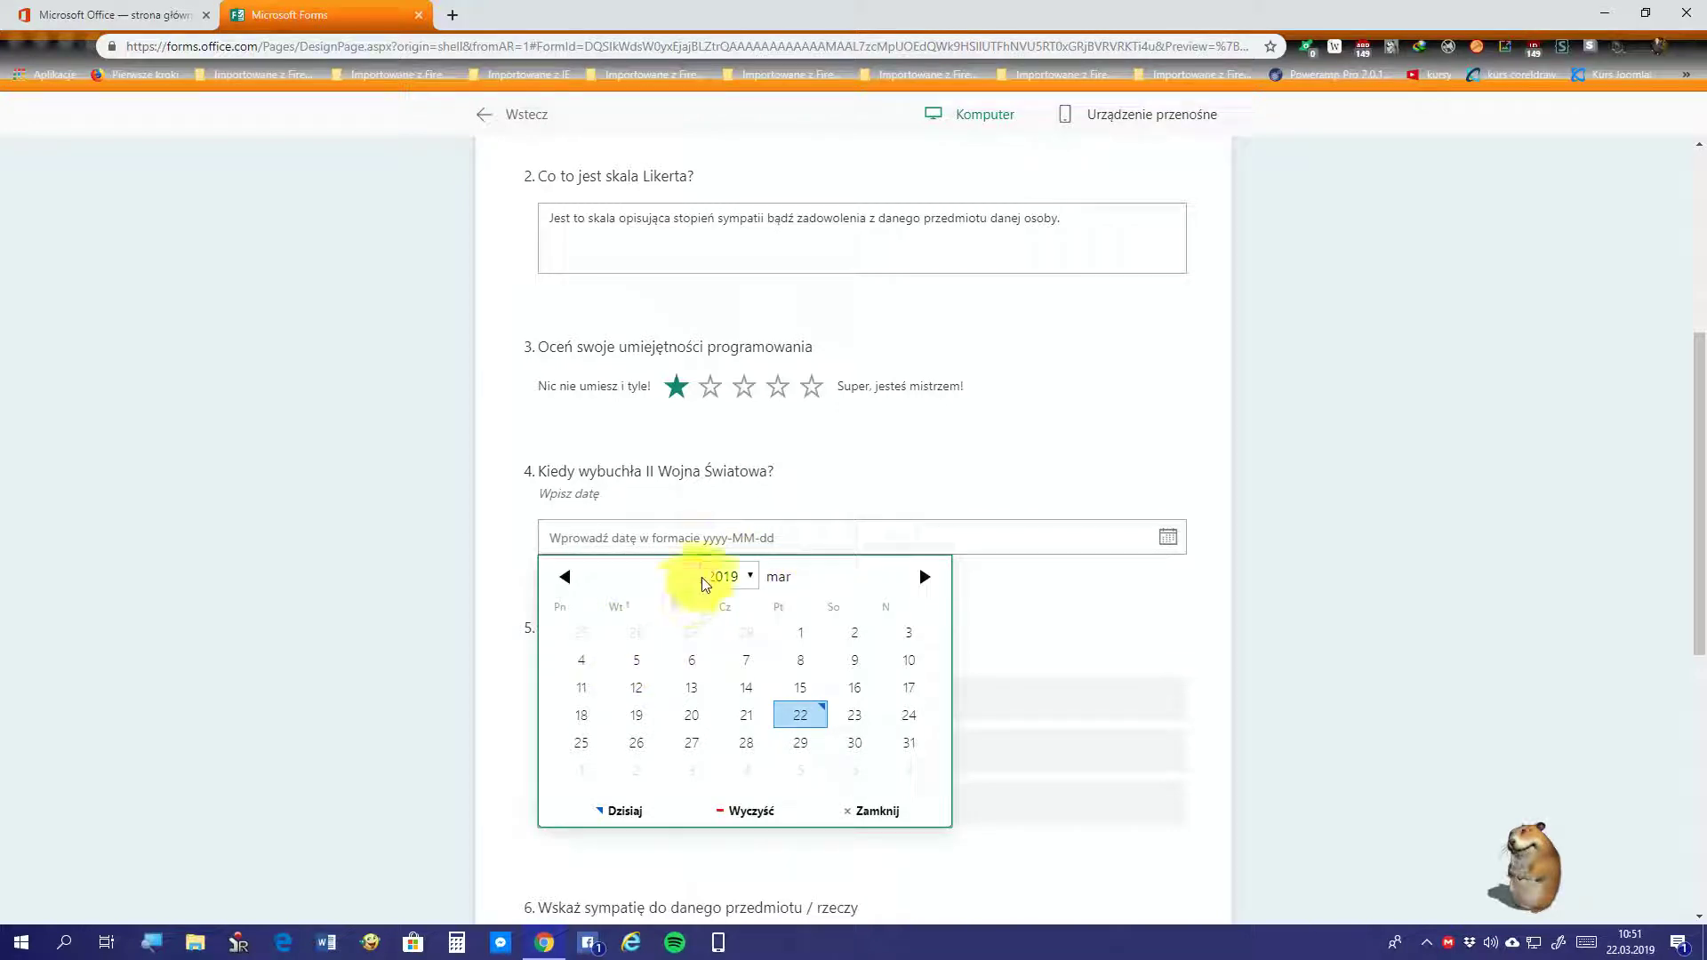
click(738, 576)
scroll(751, 515, up, 20)
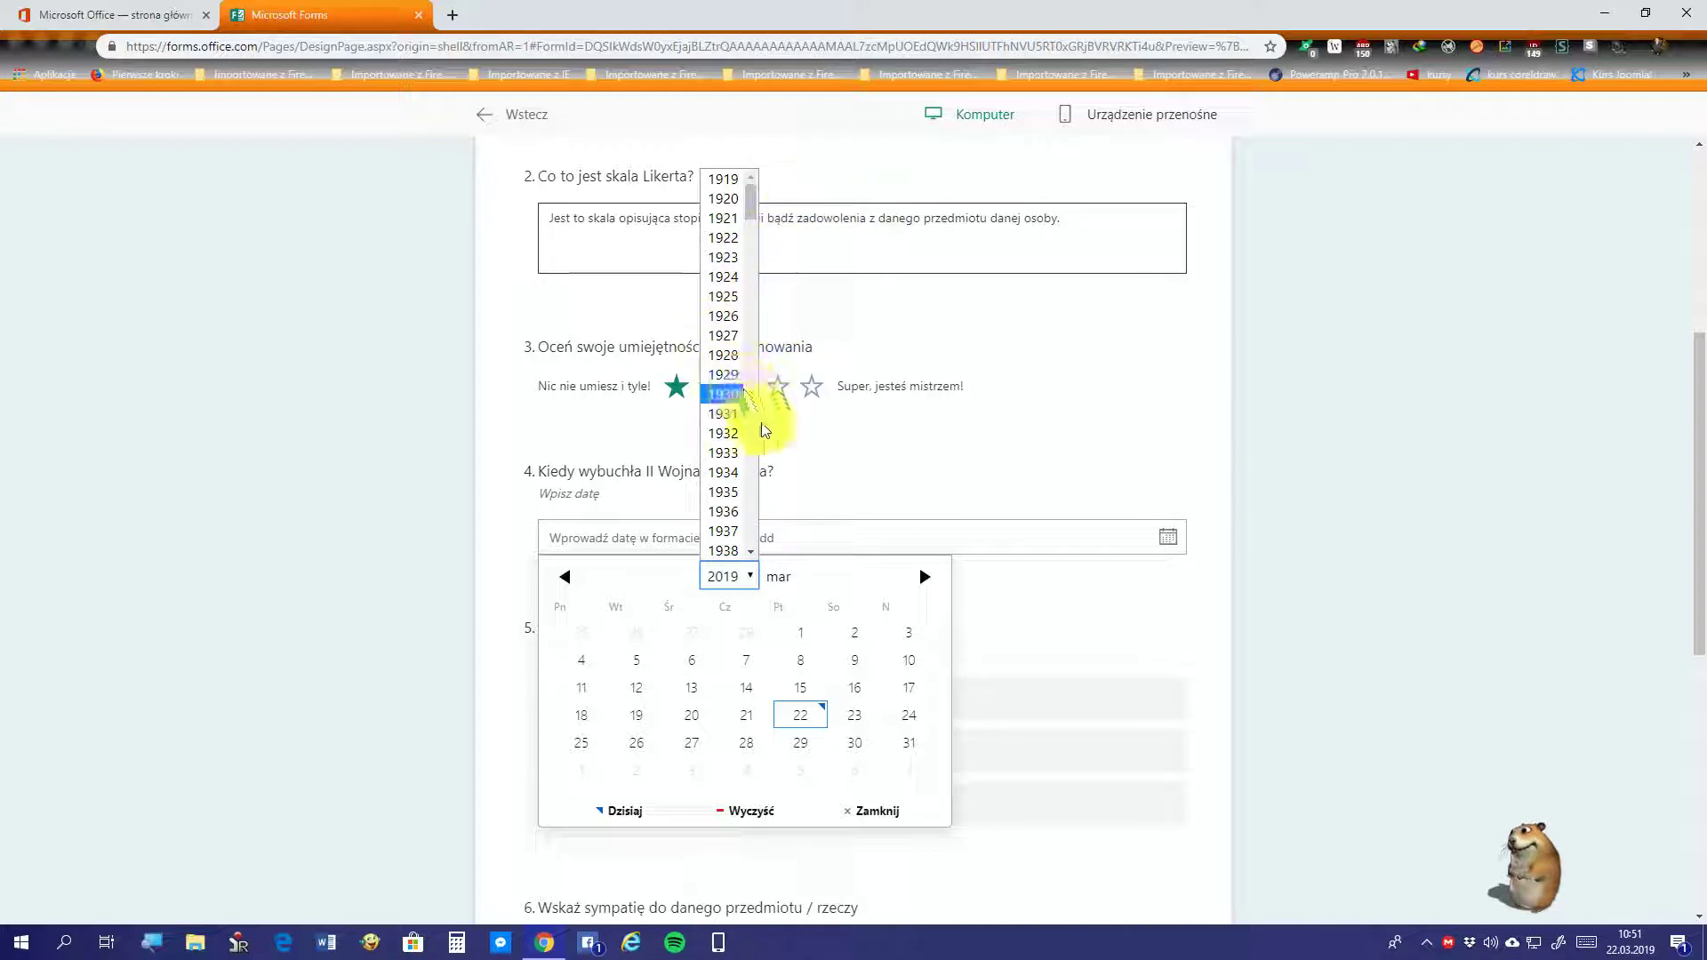
scroll(737, 565, down, 1)
scroll(737, 564, down, 2)
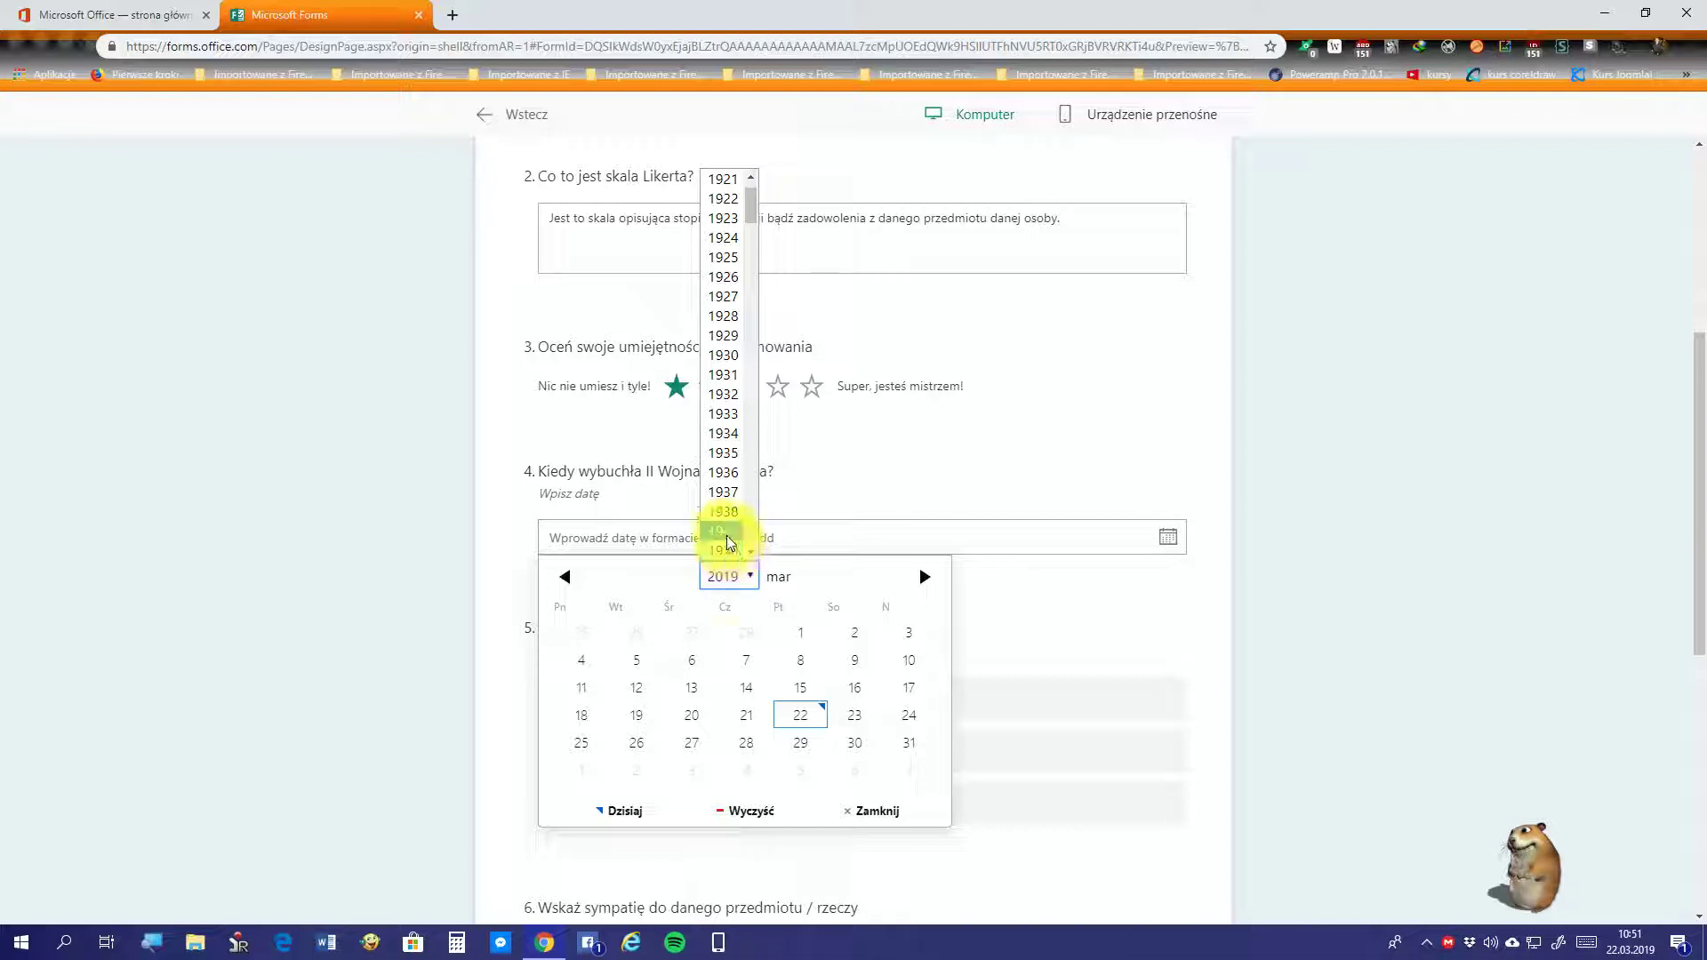
click(725, 531)
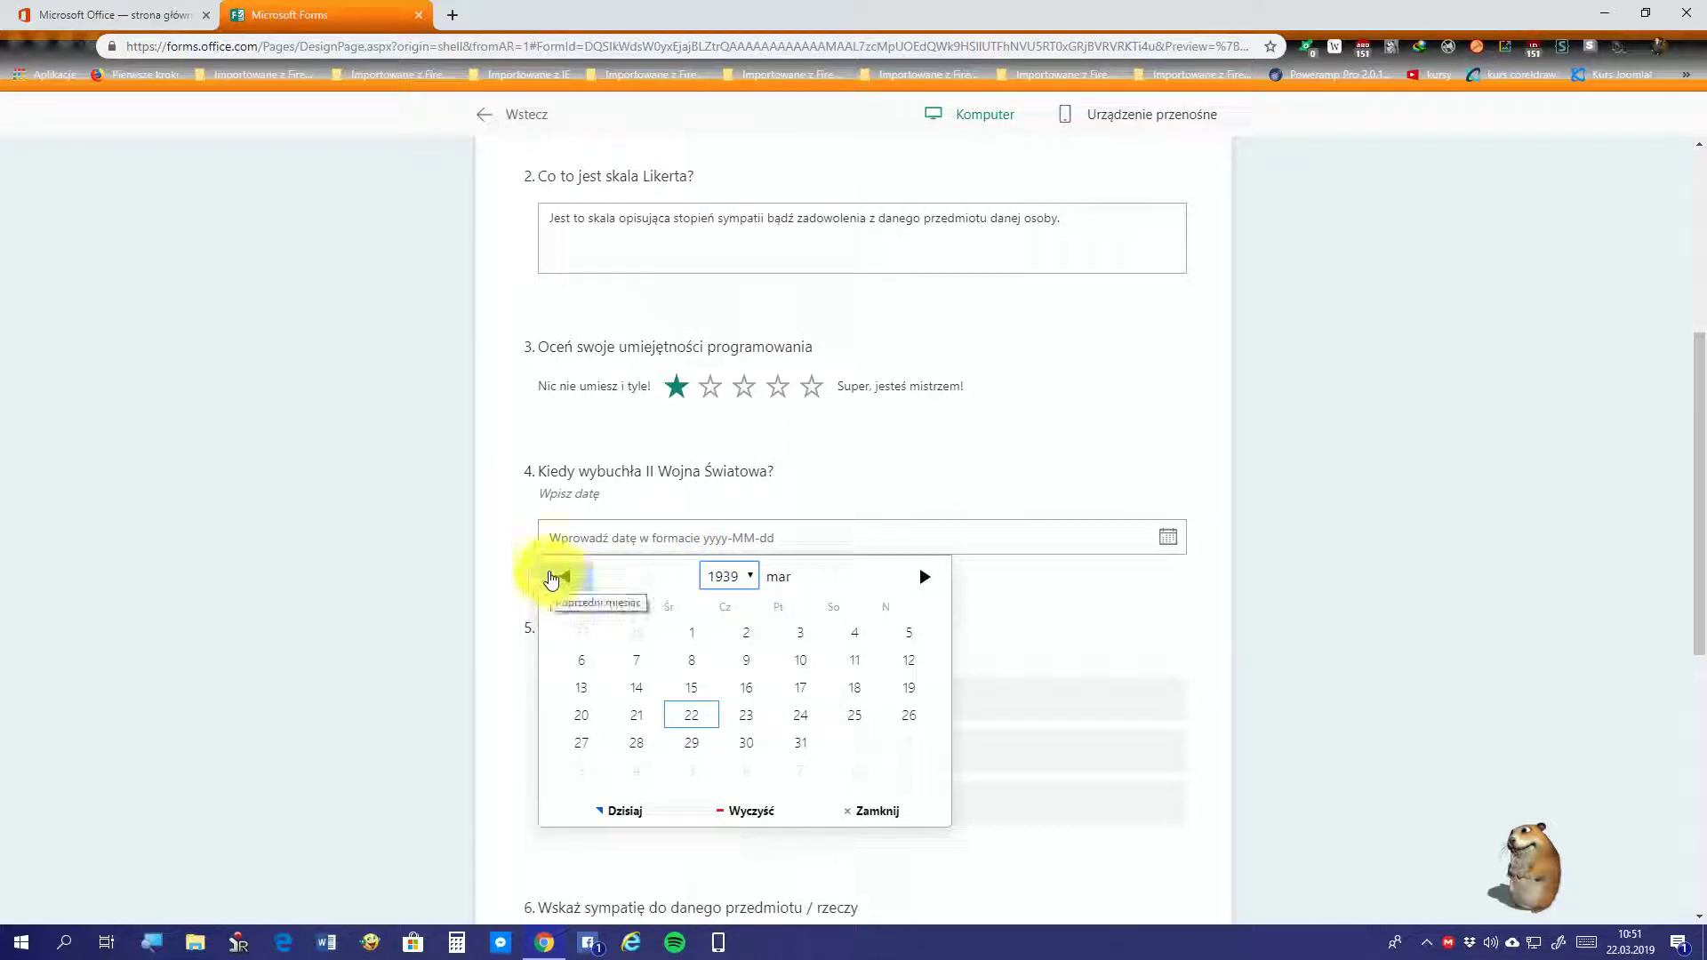
click(567, 587)
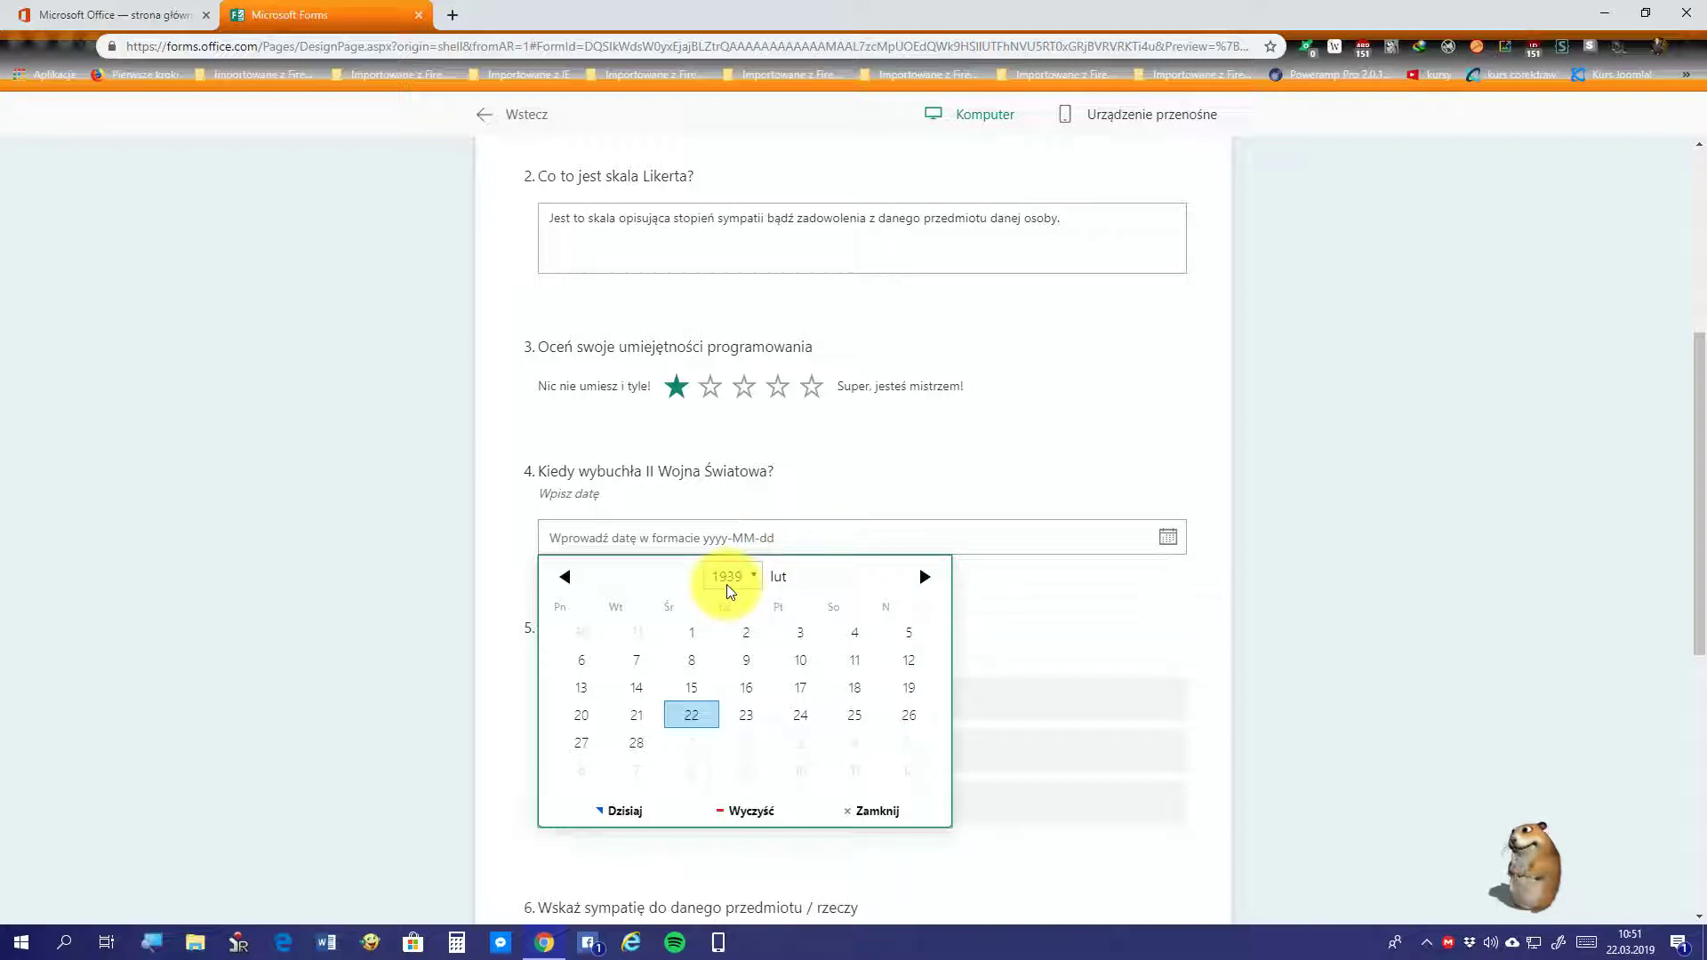
click(735, 587)
click(738, 585)
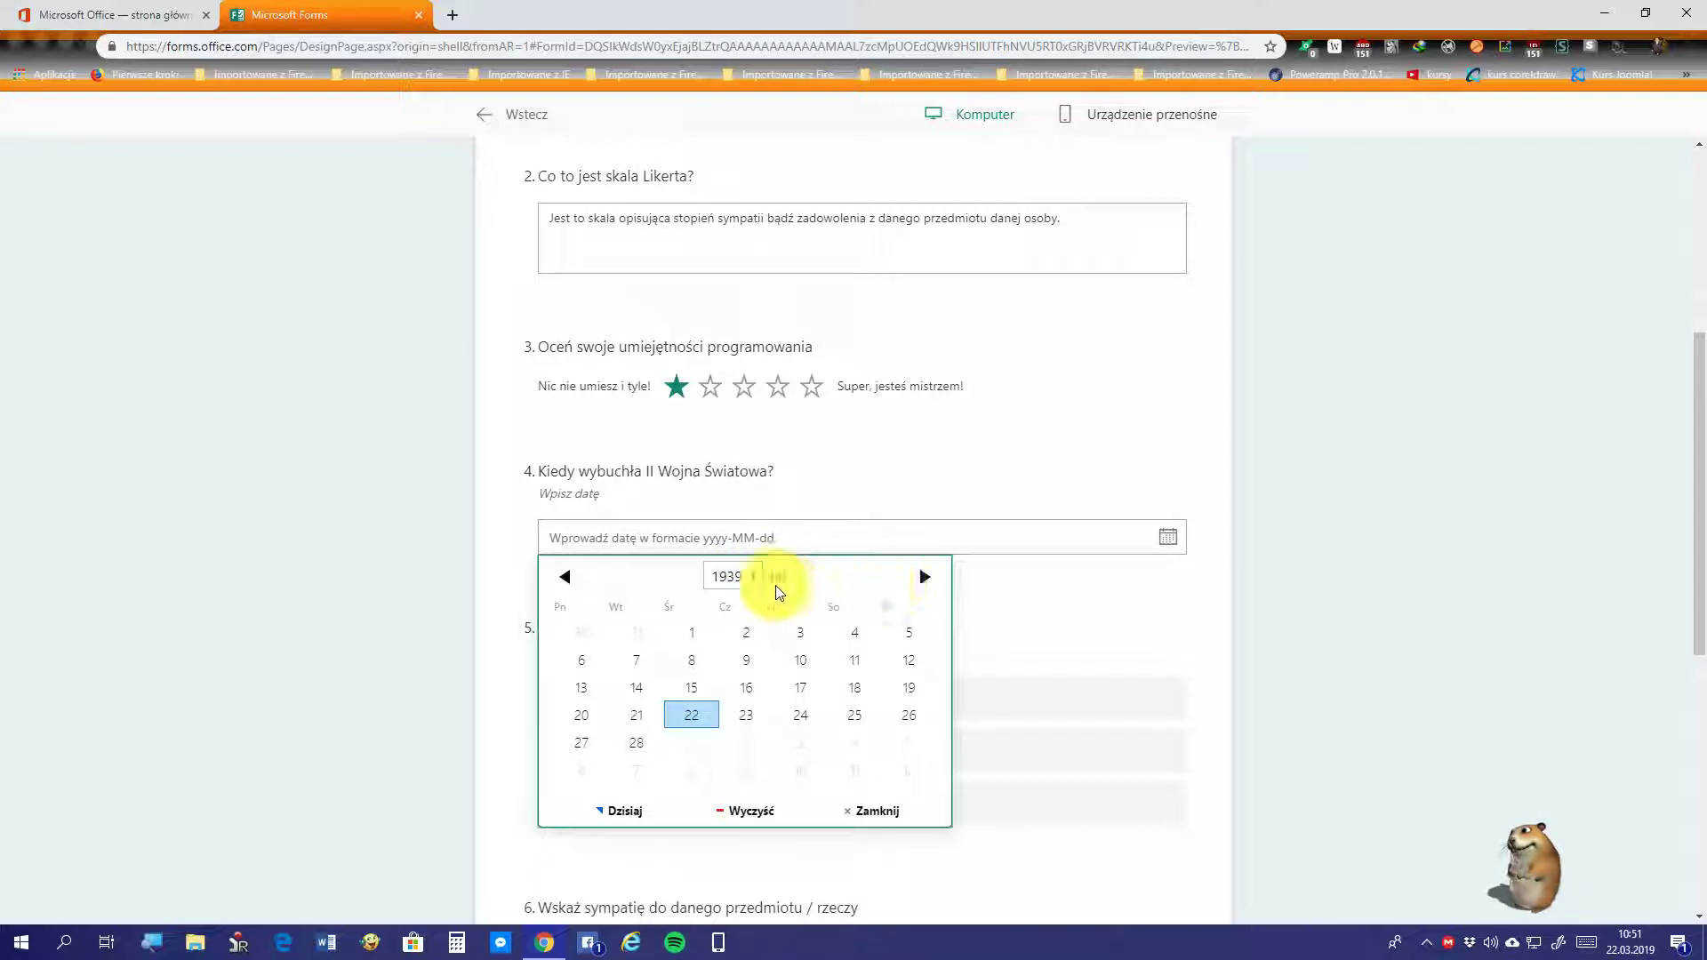
click(564, 580)
click(564, 579)
click(564, 580)
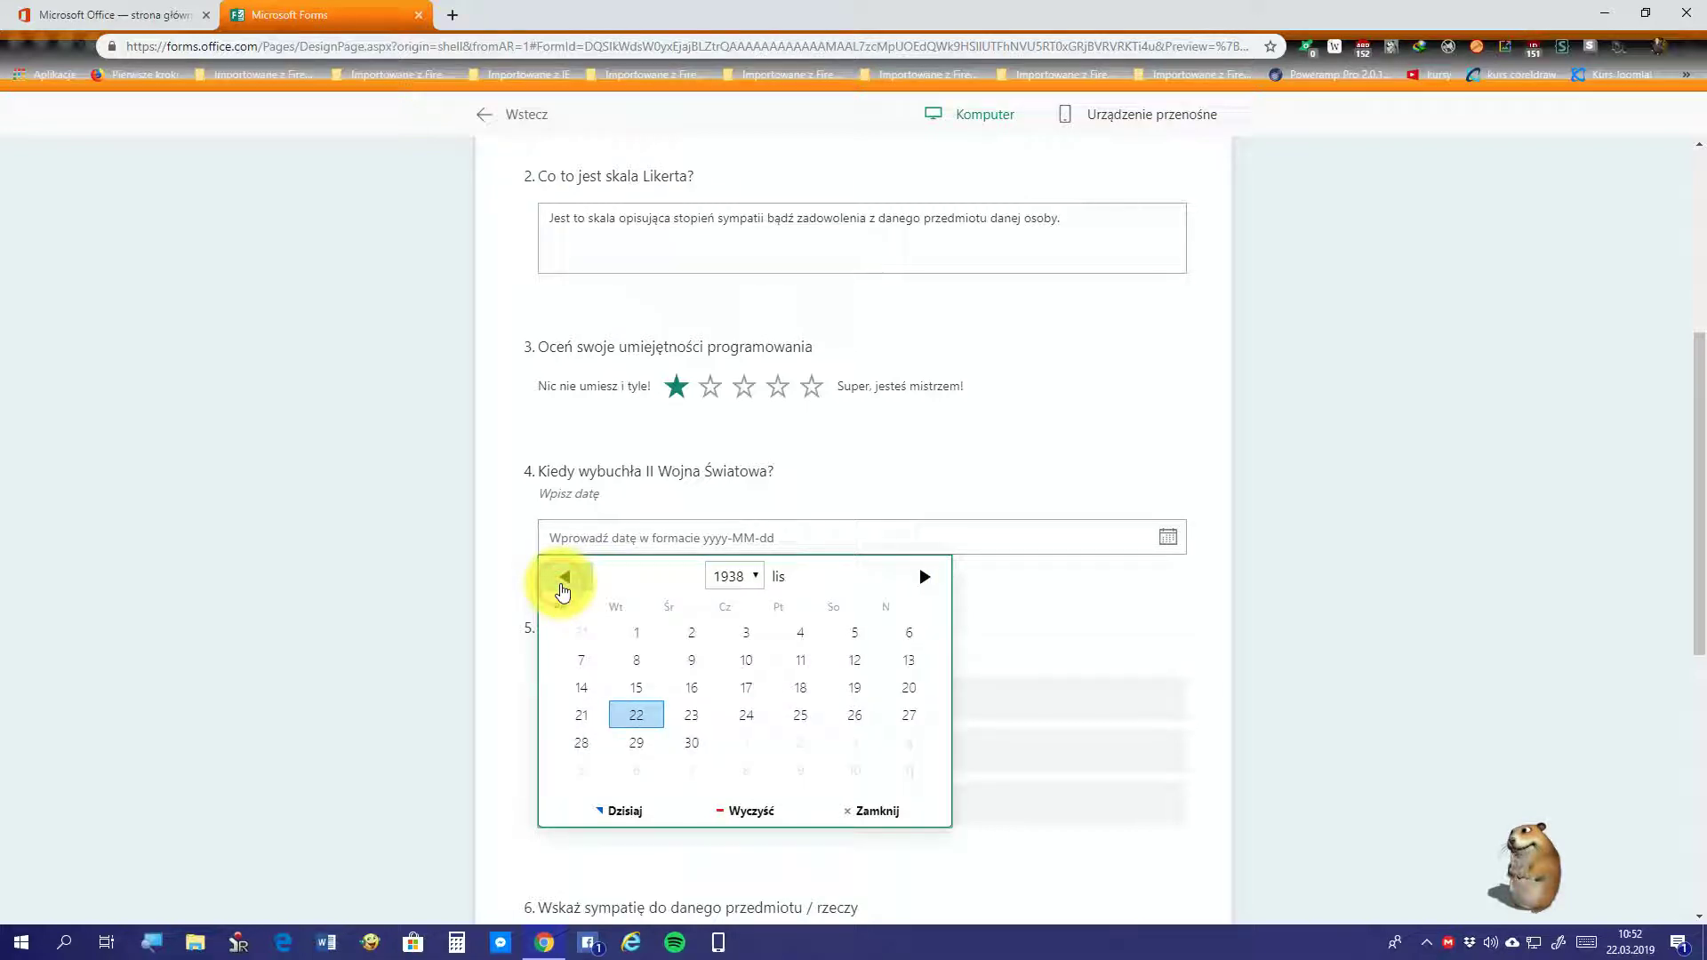
Step: Move question 4's calendar forward to September 1939 and choose the 1st as the answer
click(924, 580)
double_click(925, 580)
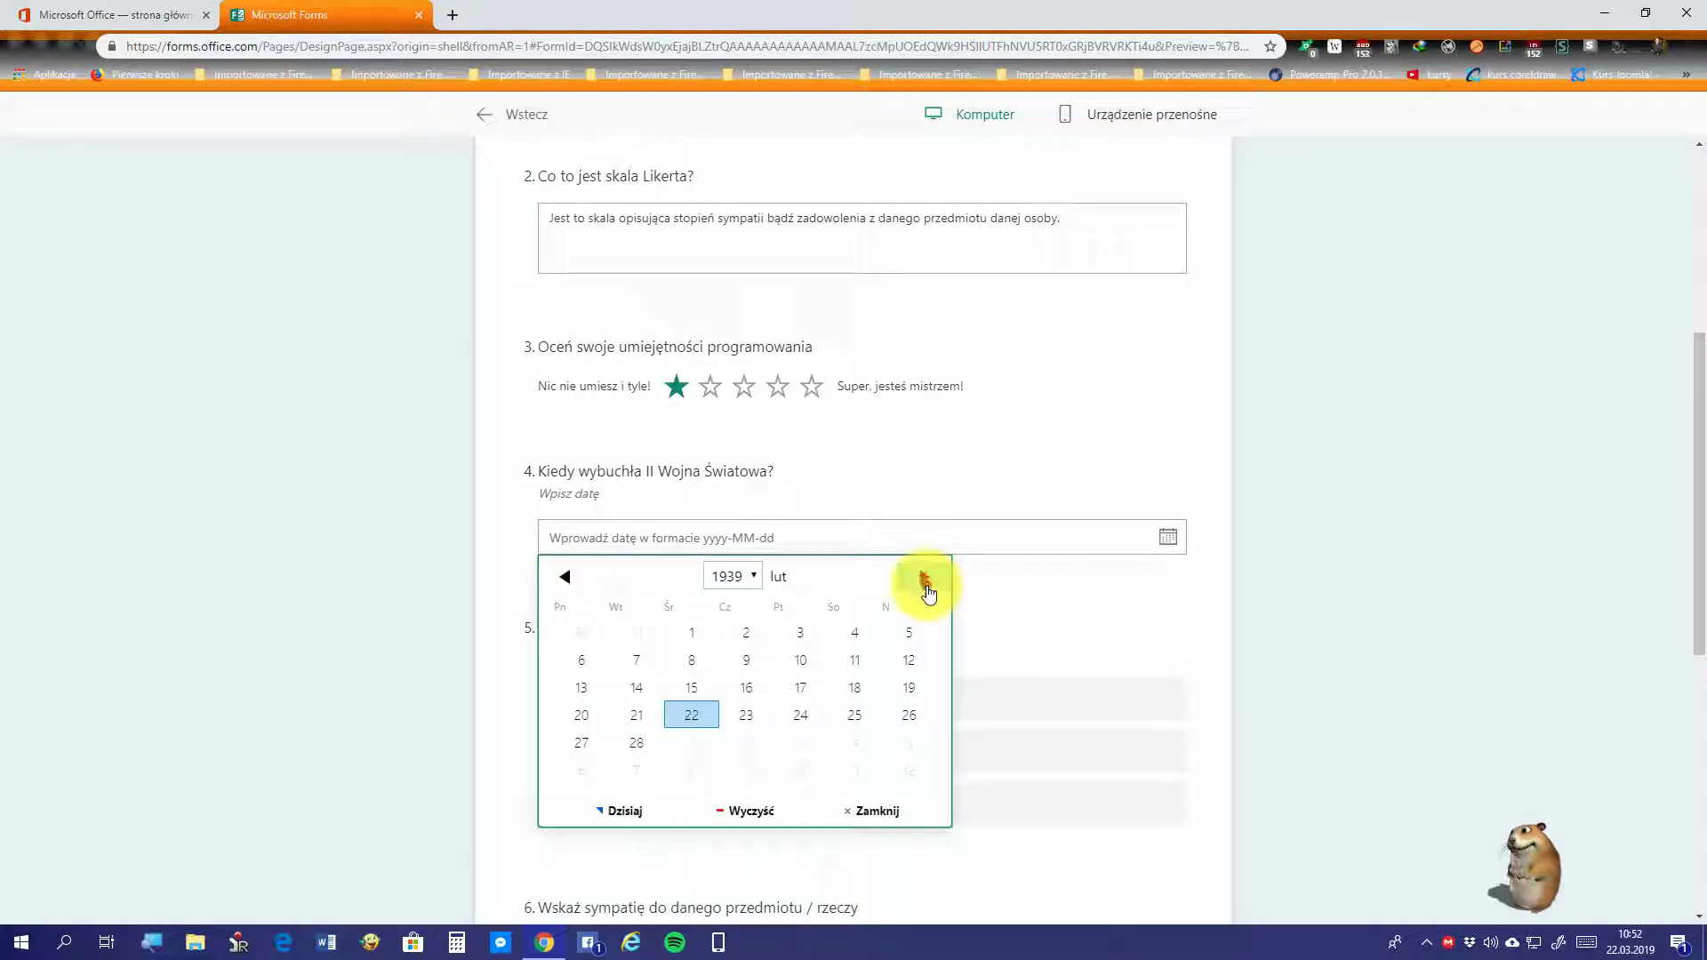
triple_click(925, 580)
triple_click(925, 580)
click(925, 580)
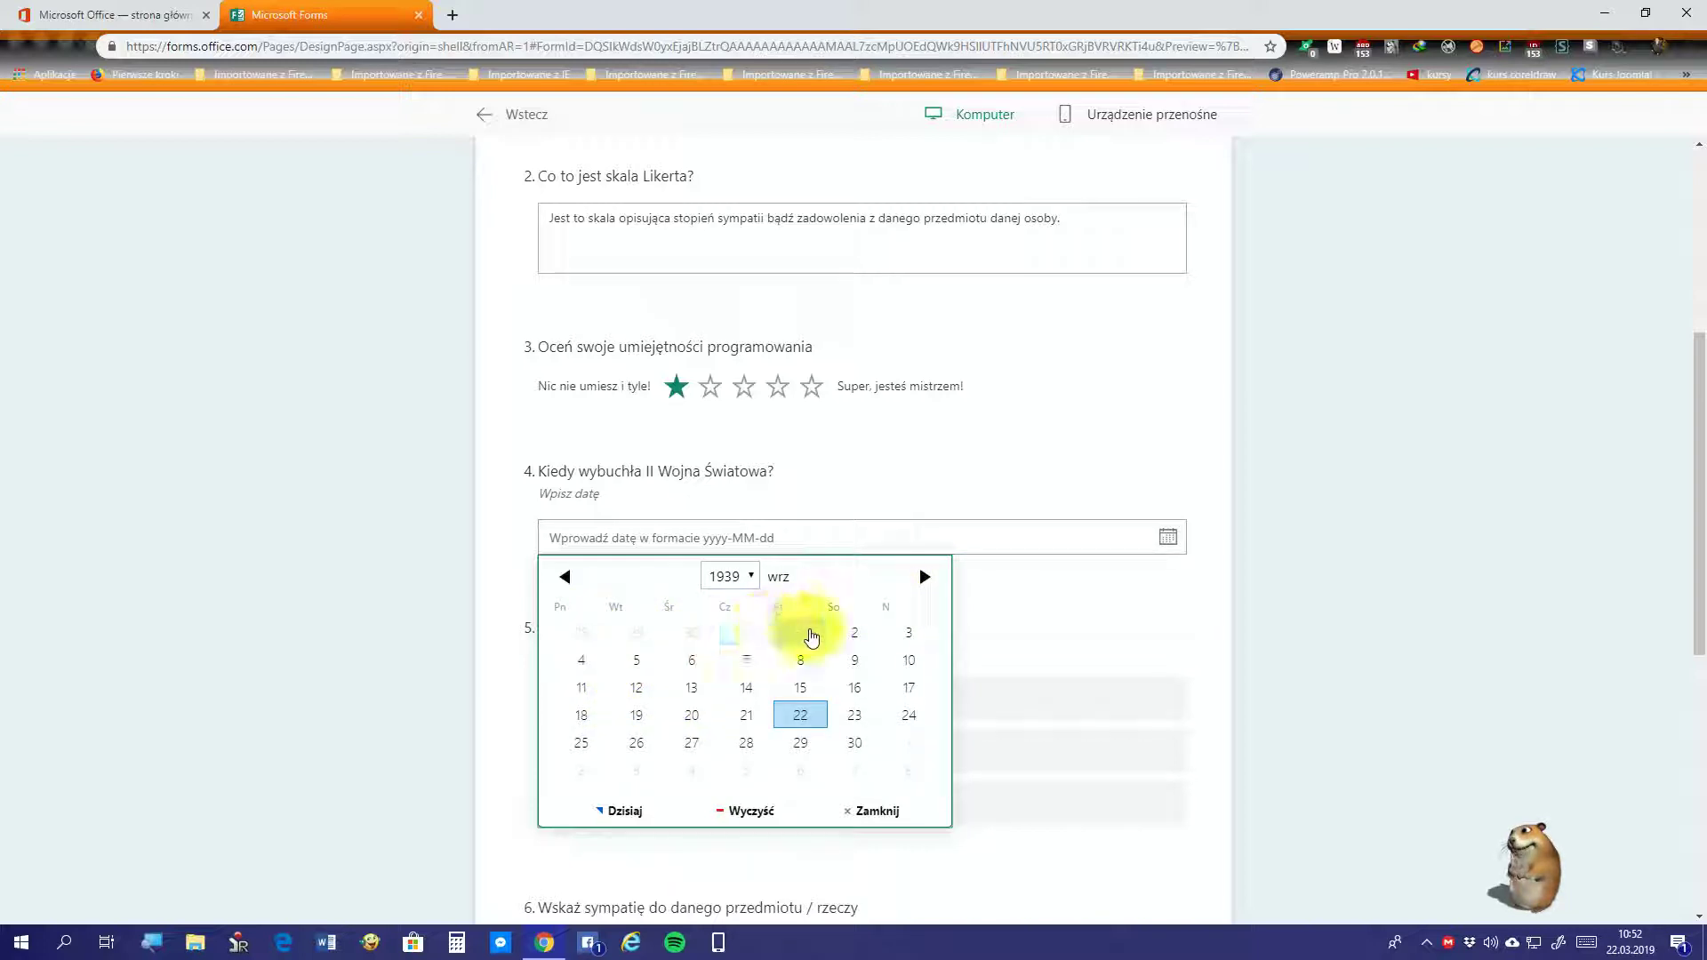
click(809, 633)
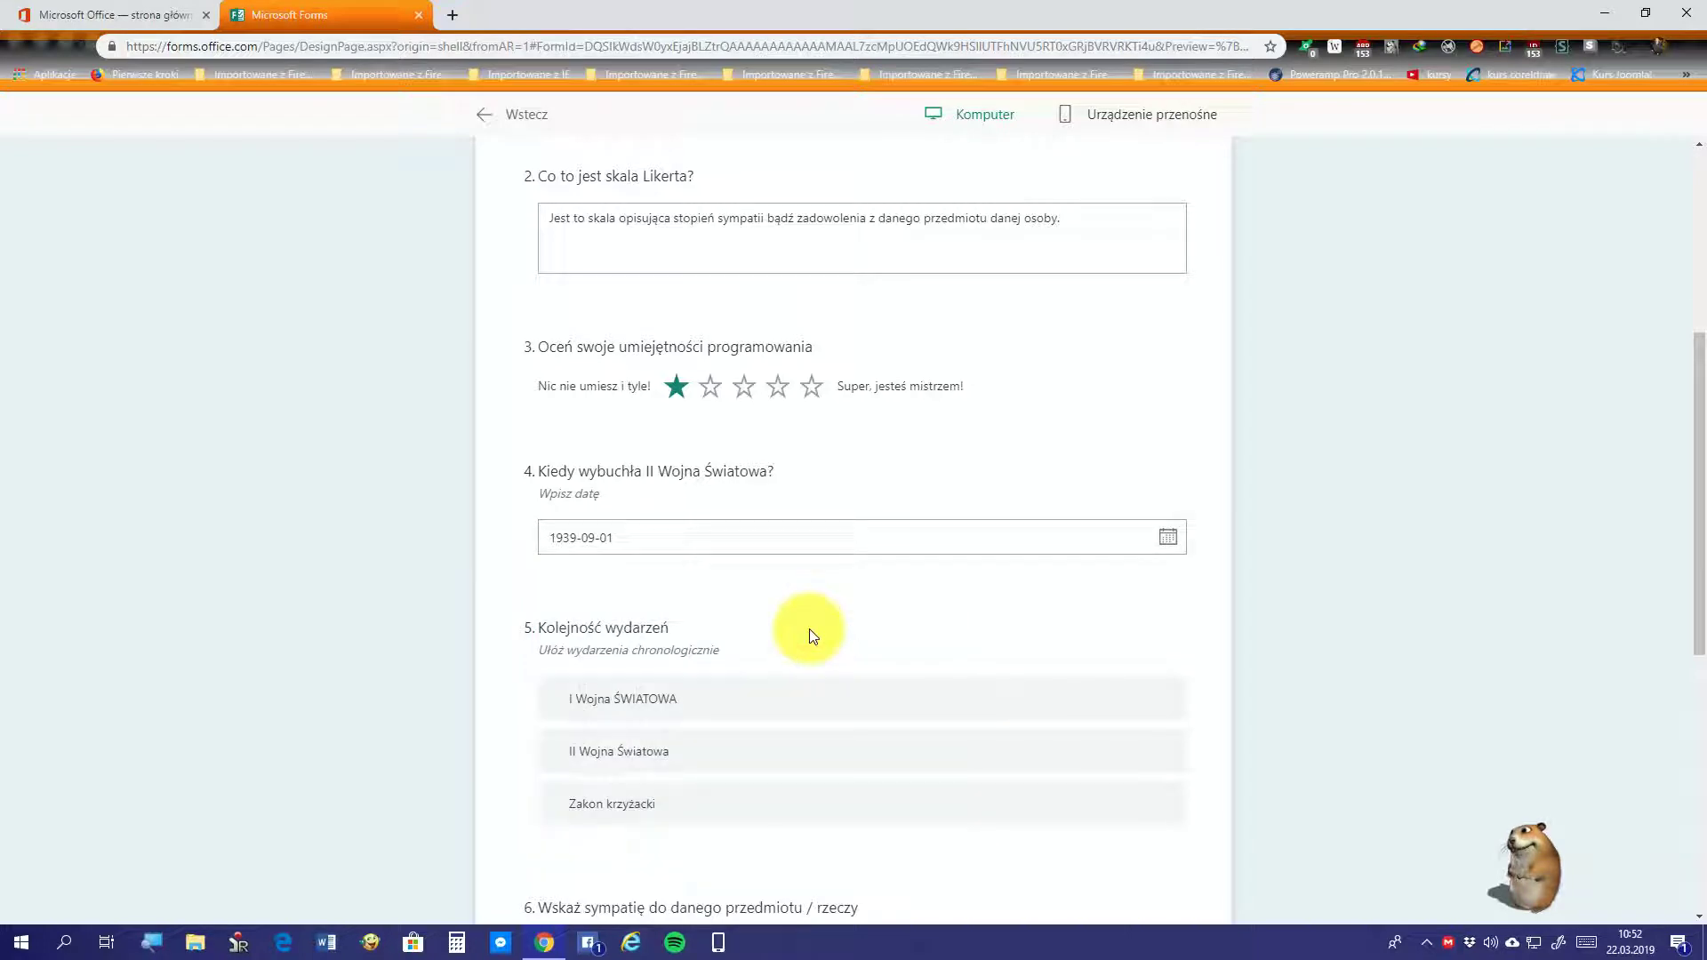
Step: Answer question 5 by moving "Zakon krzyżacki" to the first place, ahead of both world wars
scroll(769, 655, down, 1)
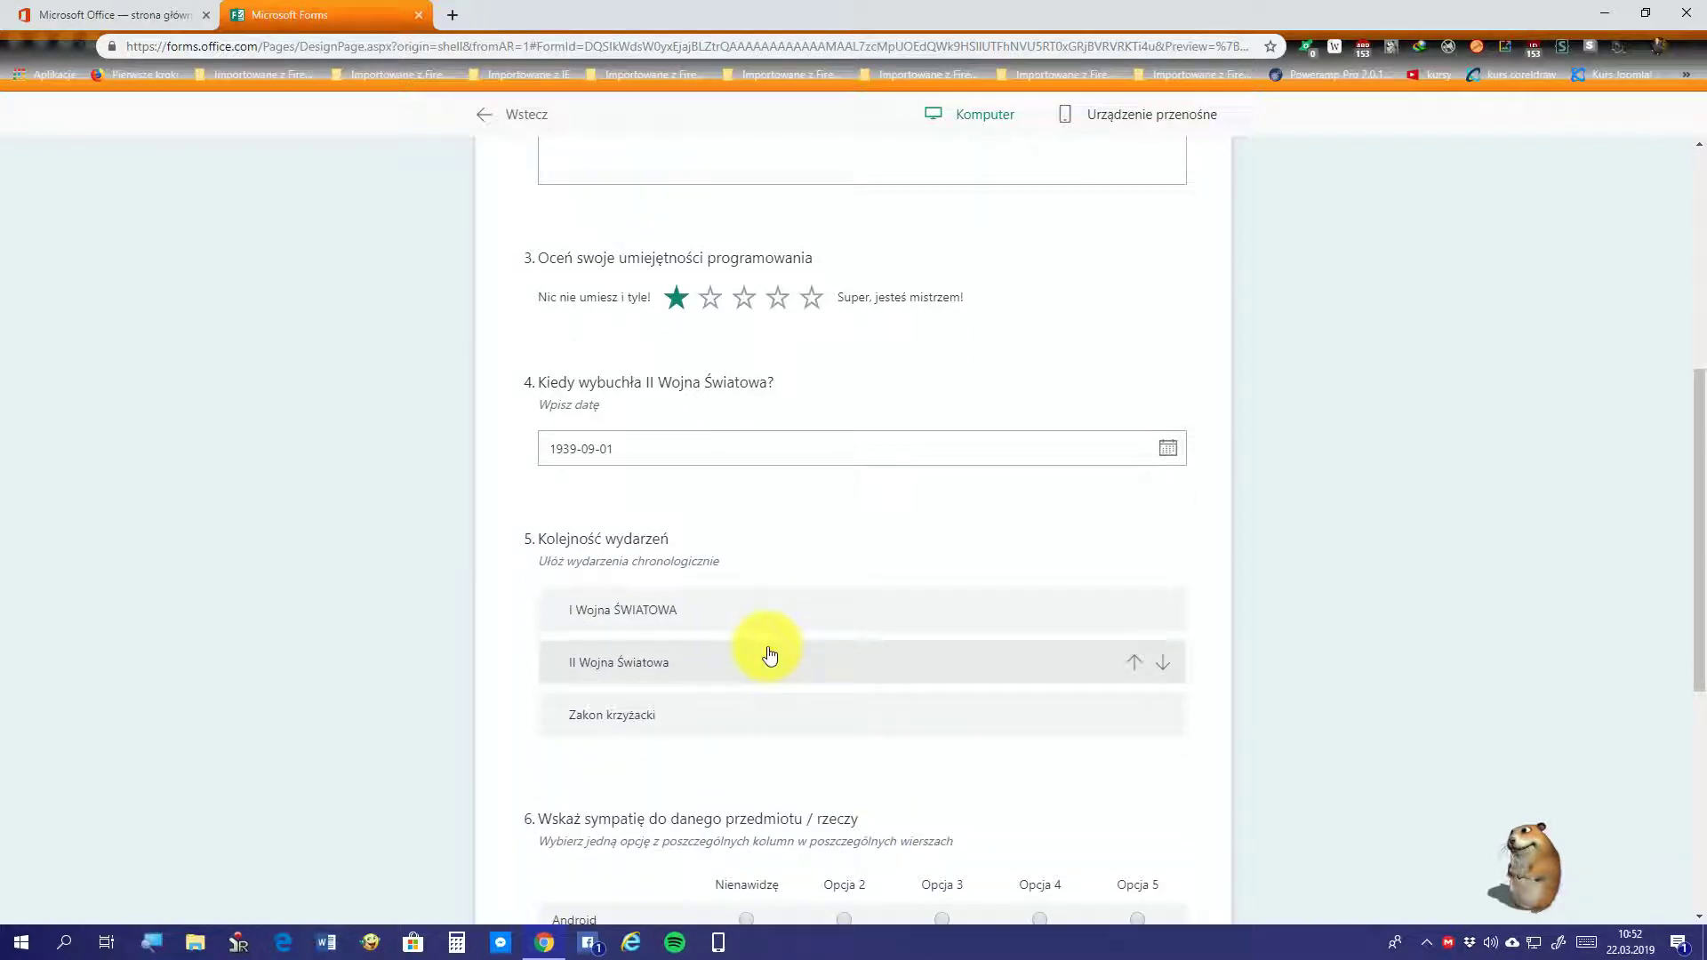
scroll(768, 655, down, 1)
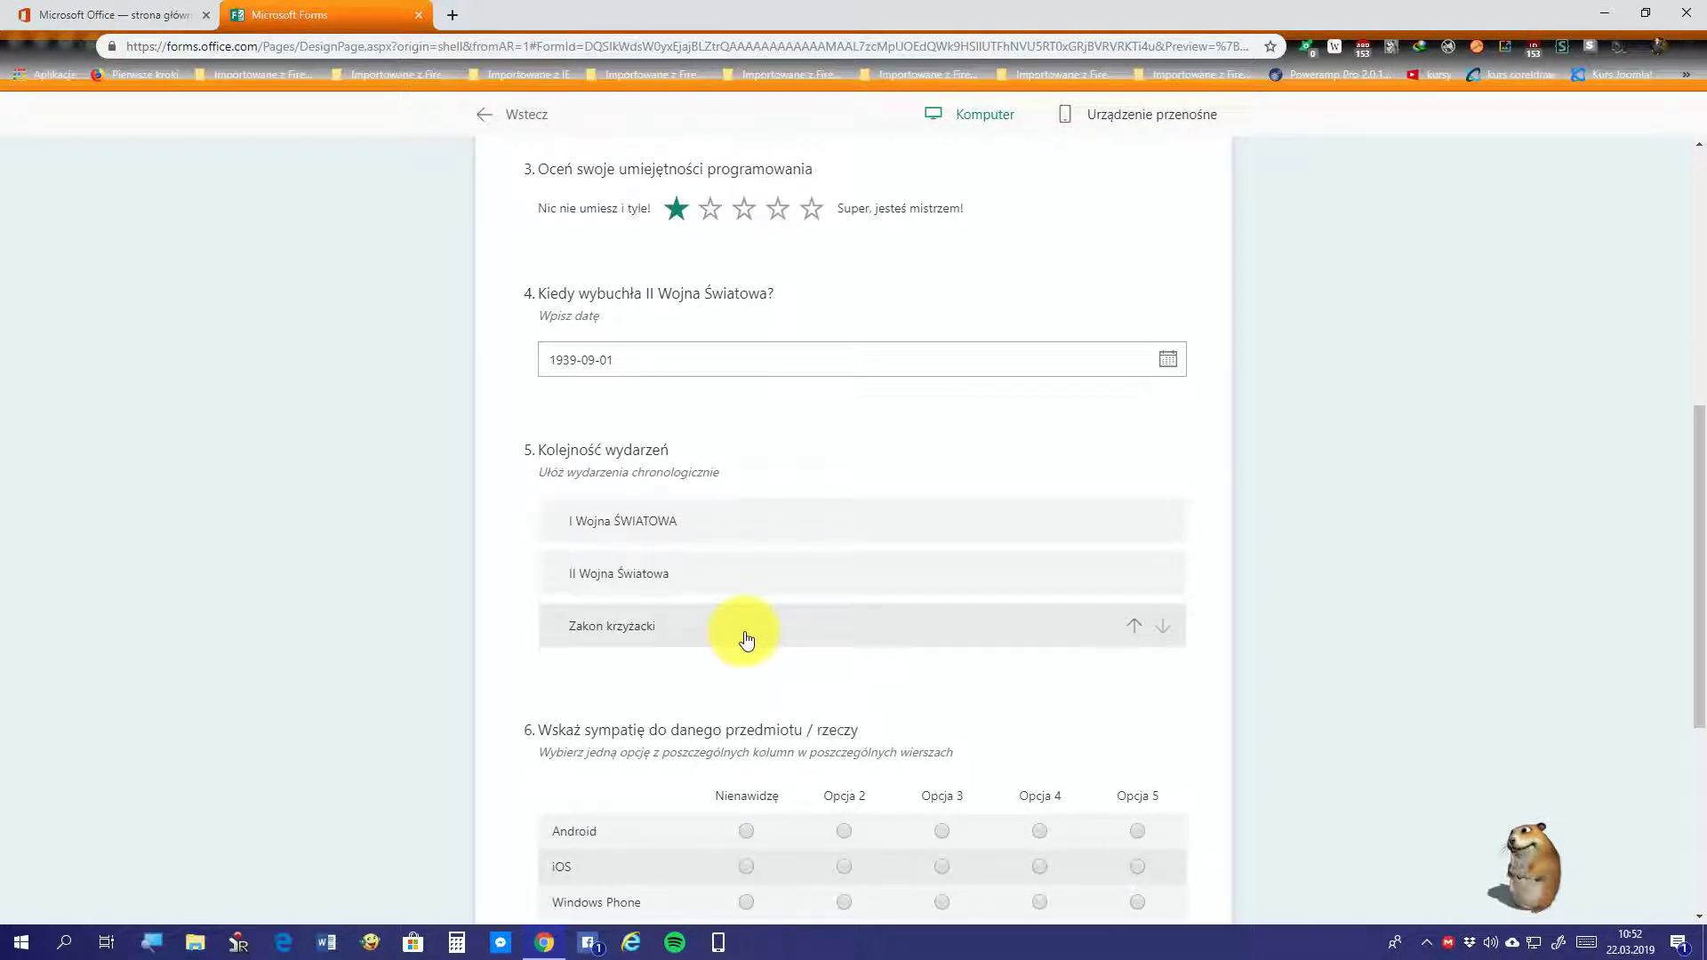
scroll(747, 640, down, 1)
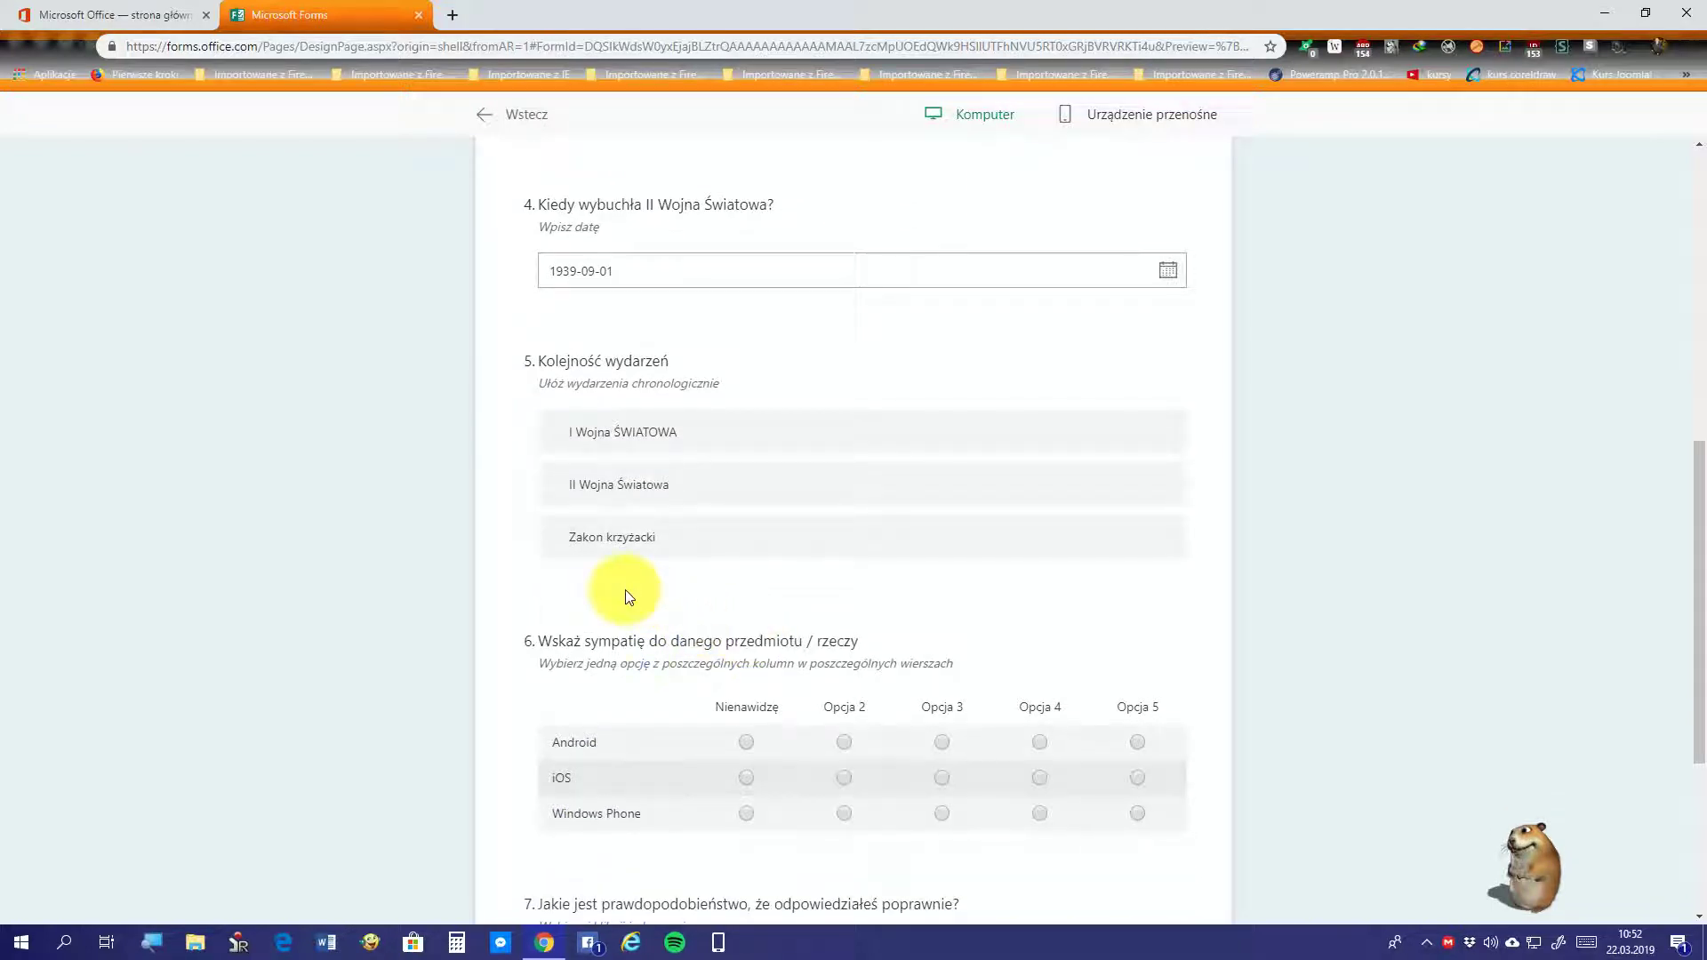
drag(628, 560, 659, 435)
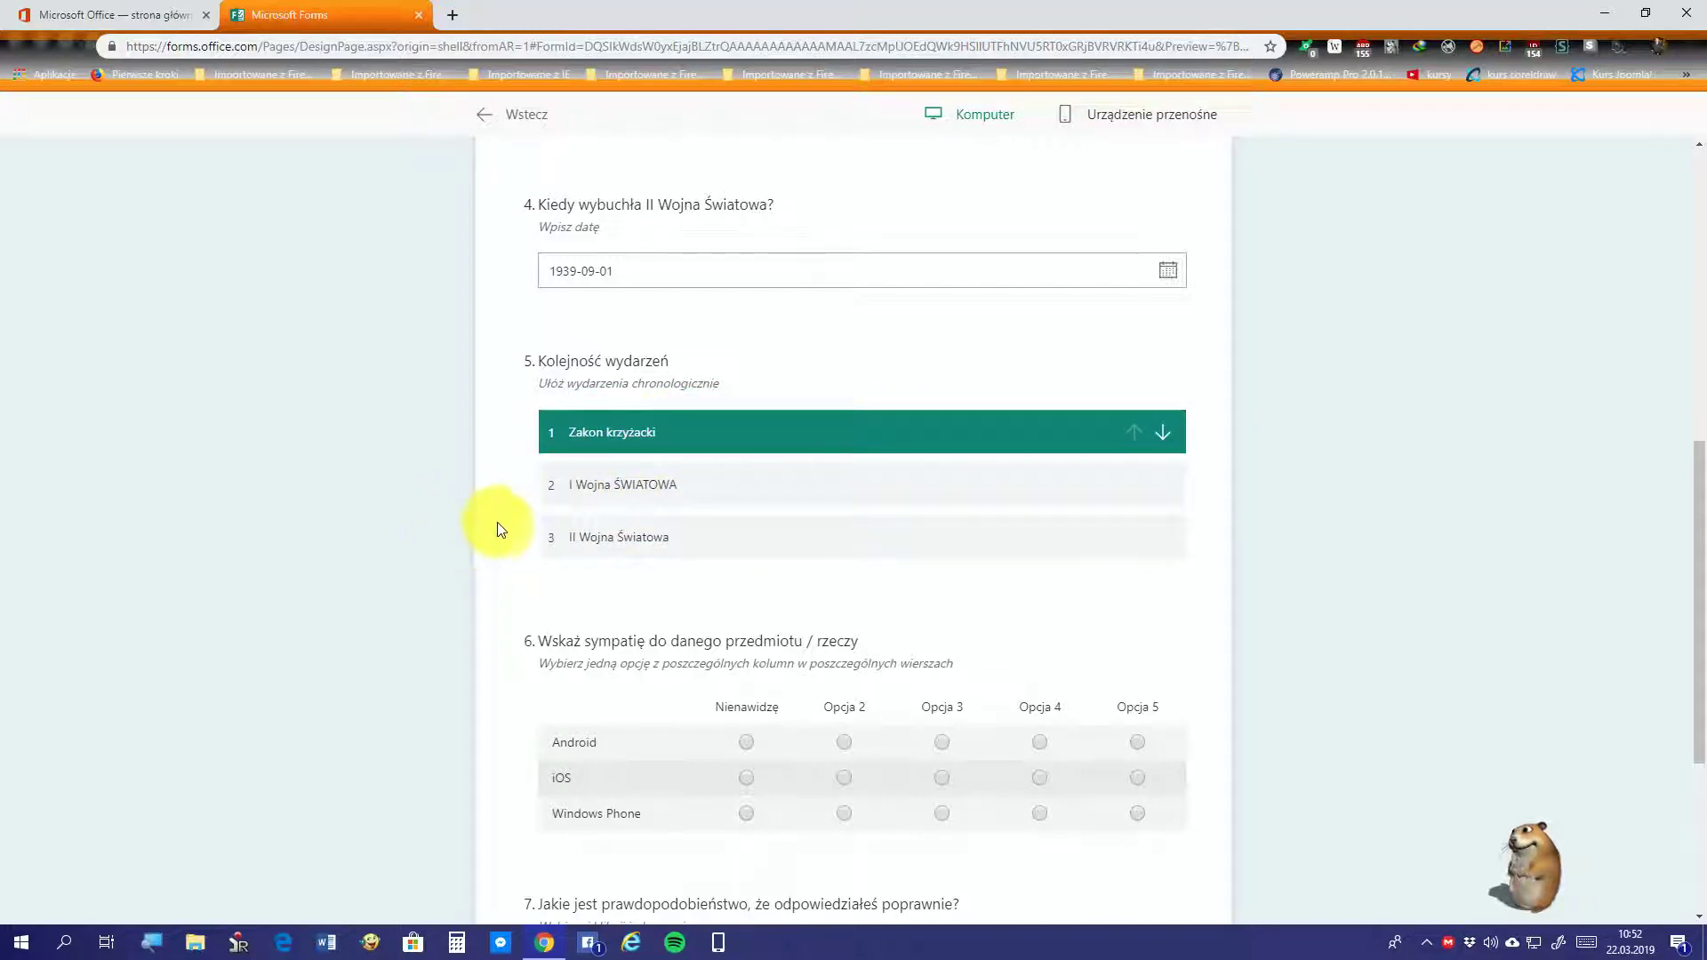
Step: Answer question 6 by rating Android as Opcja 5, iOS as Opcja 2 and Windows Phone as Nienawidzę
scroll(498, 529, down, 2)
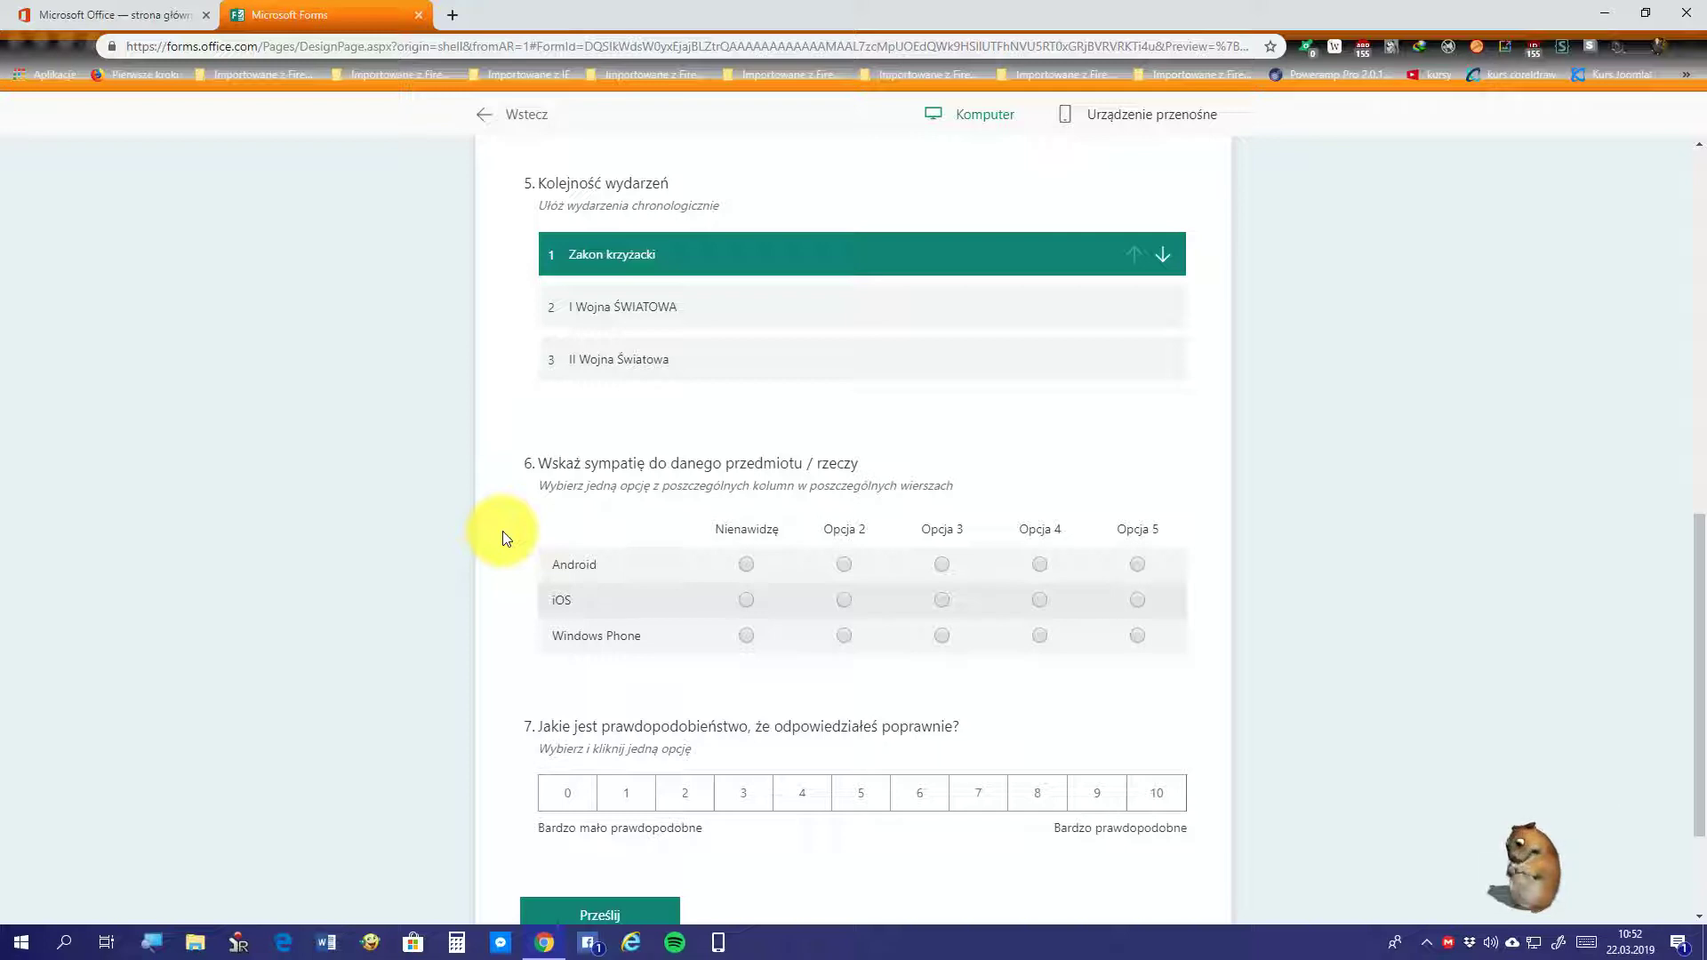
click(1149, 566)
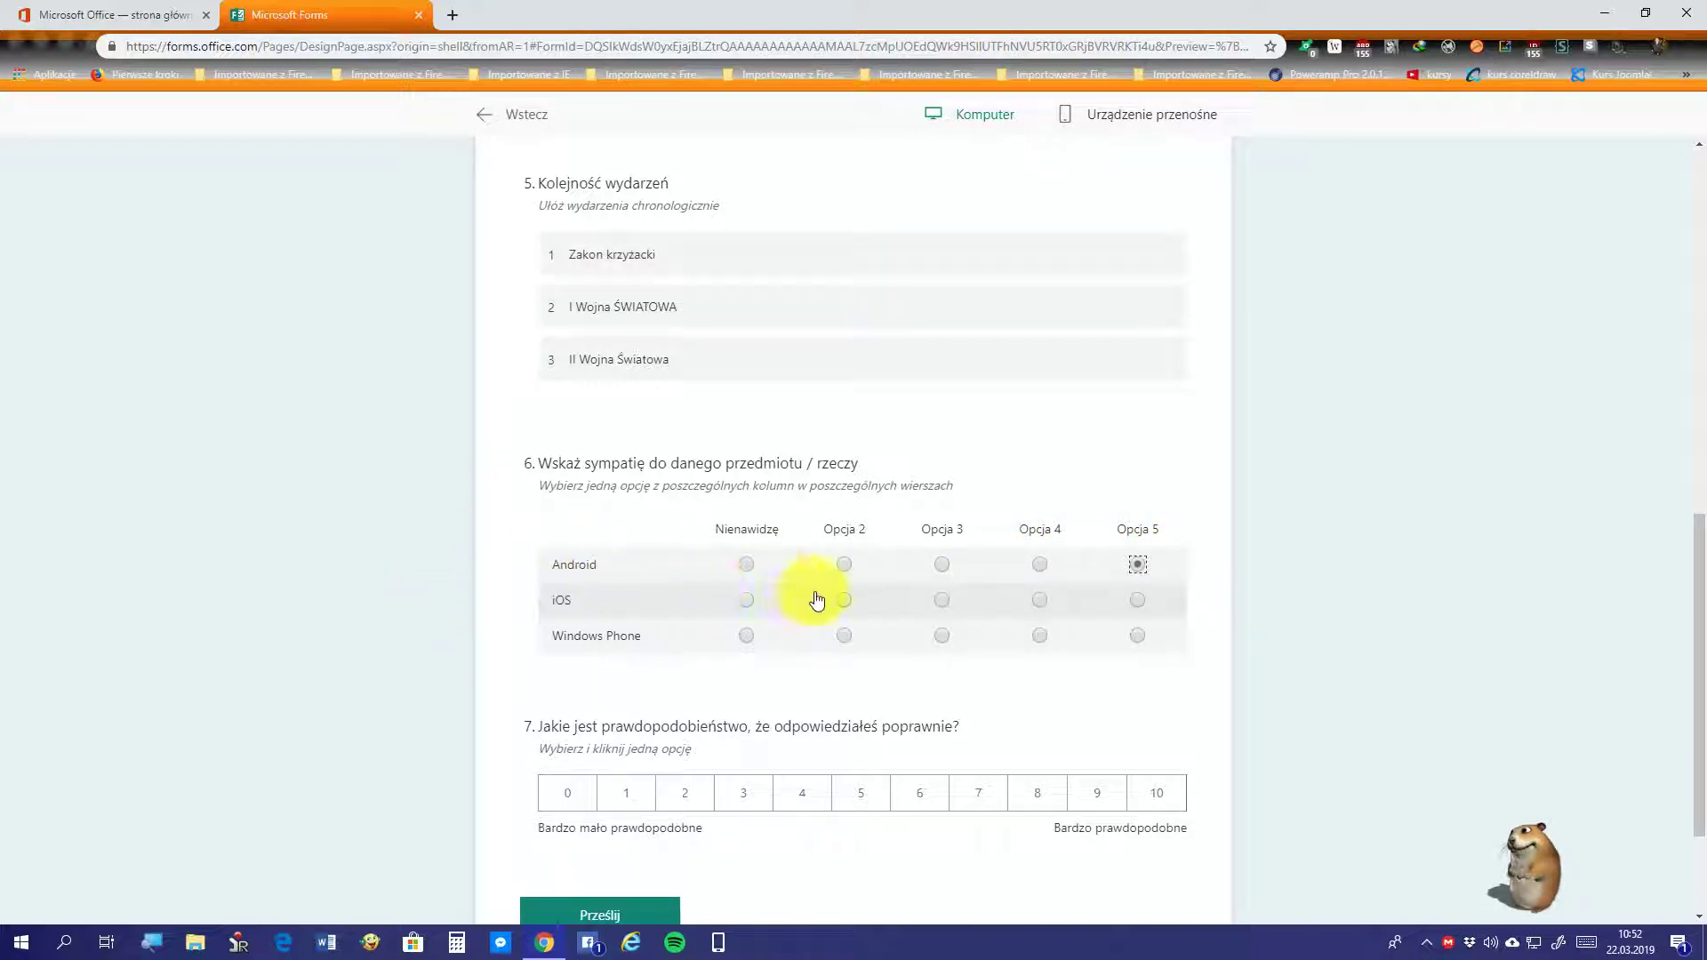
click(841, 602)
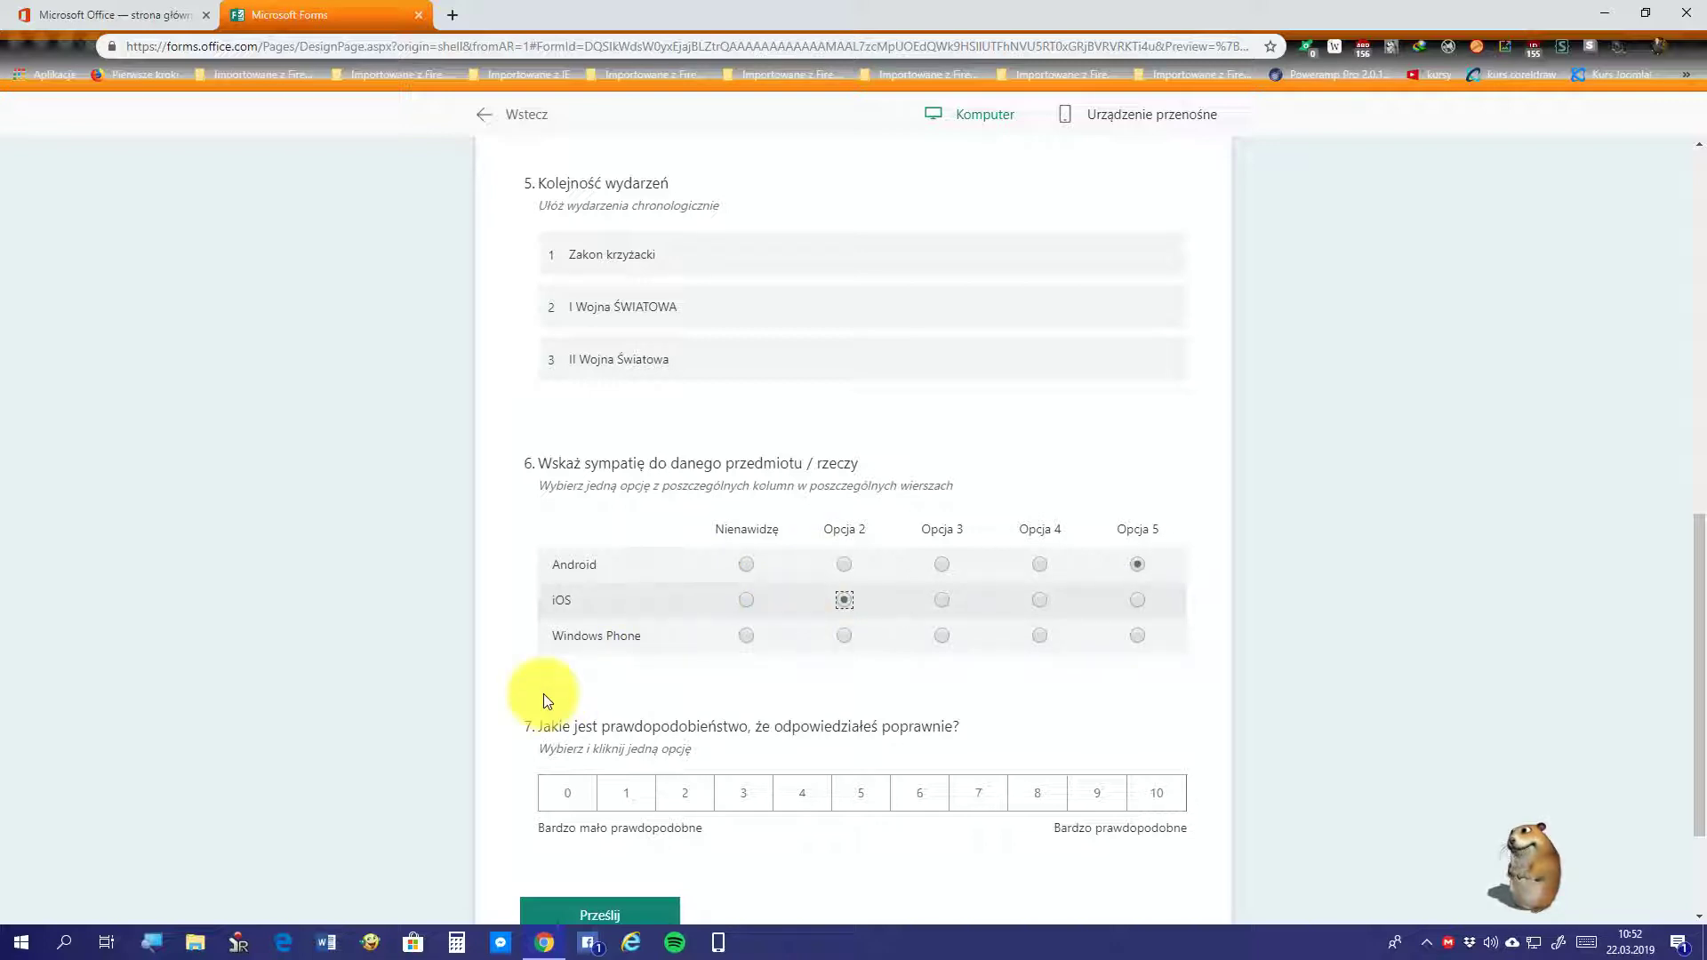
click(745, 638)
Step: Rate the probability in question 7 as 10 and submit the completed form
scroll(698, 716, down, 2)
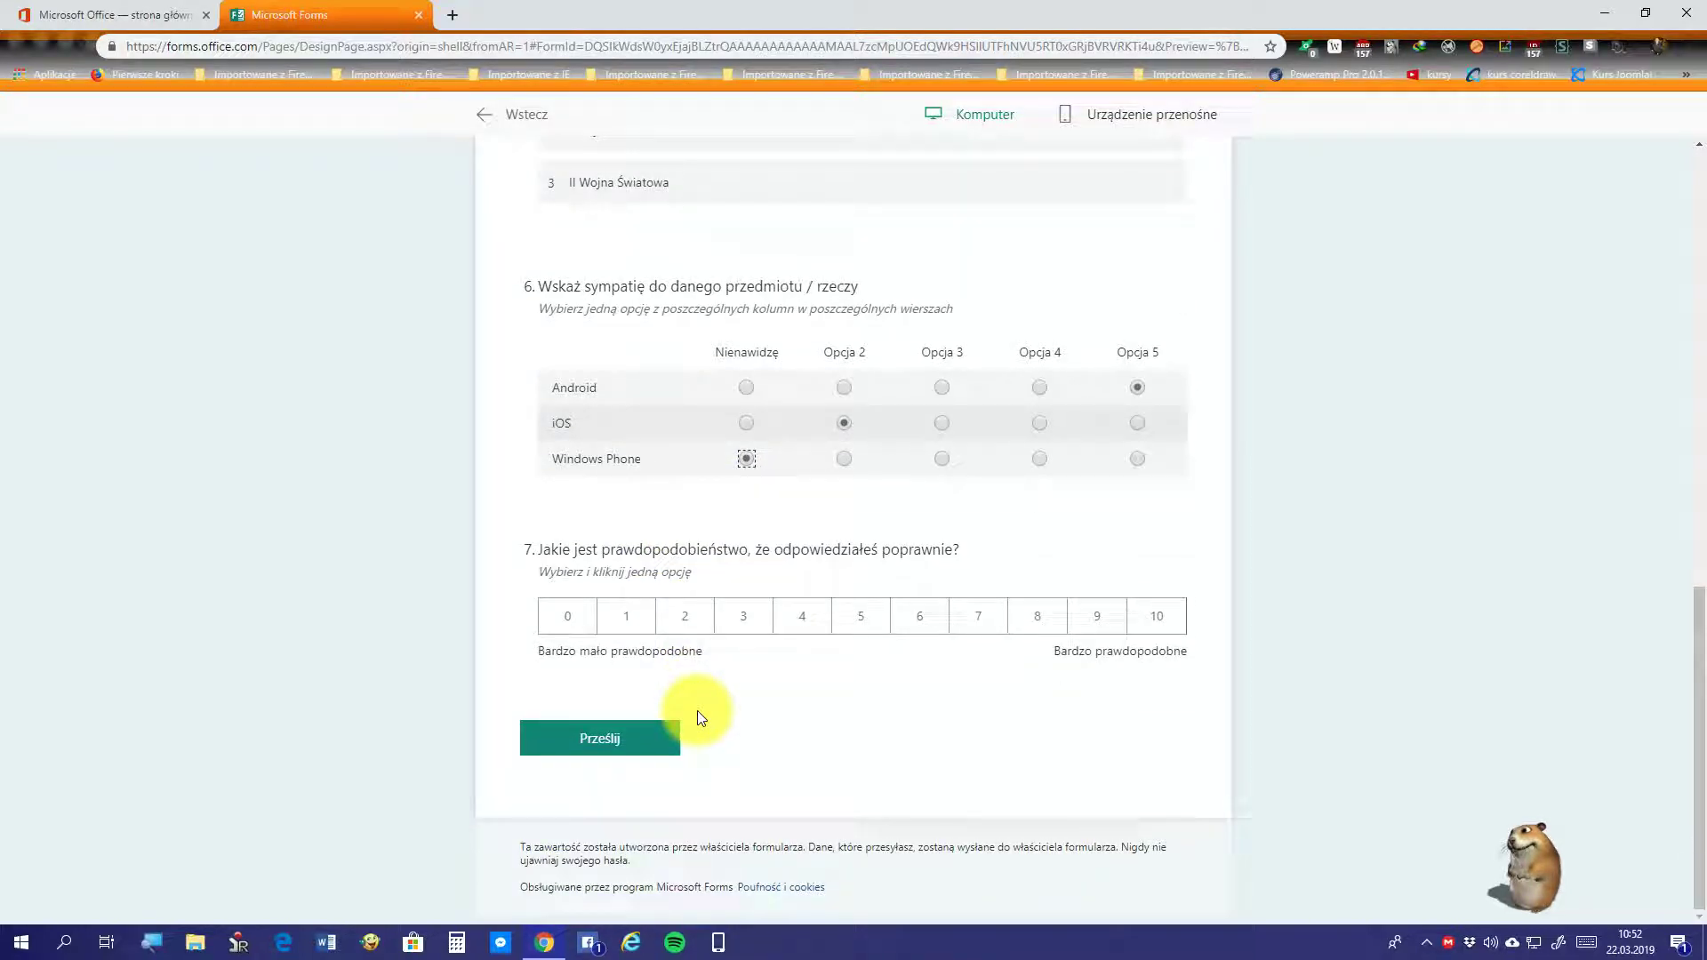
click(1173, 629)
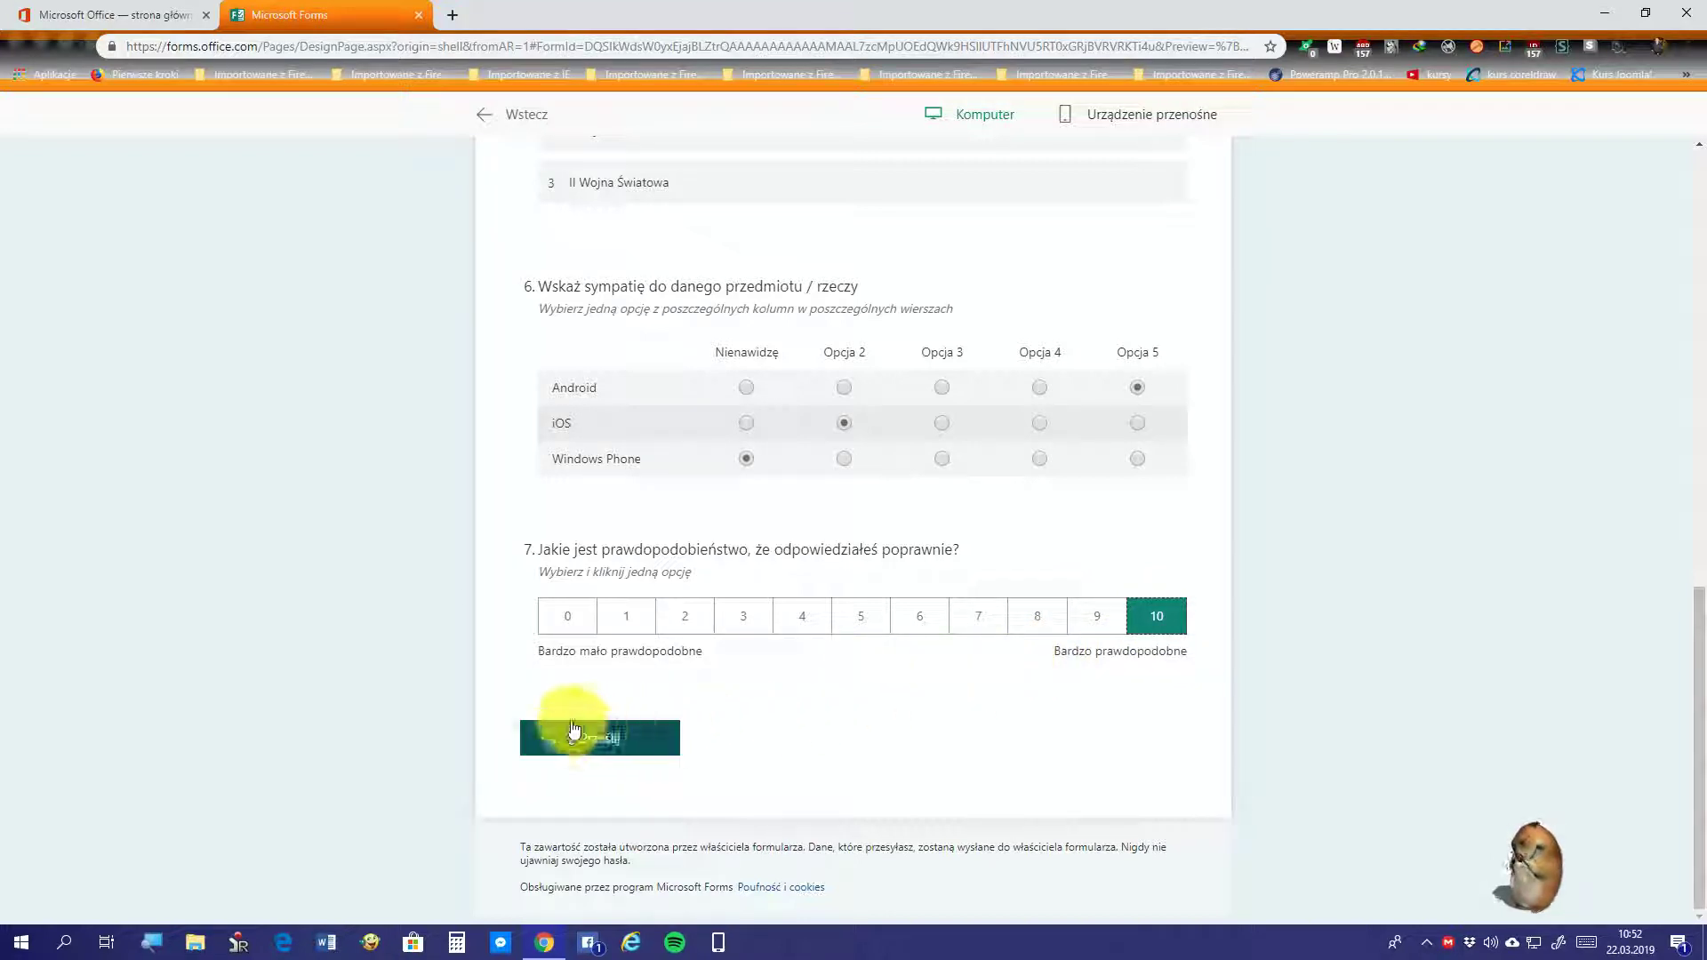
click(600, 738)
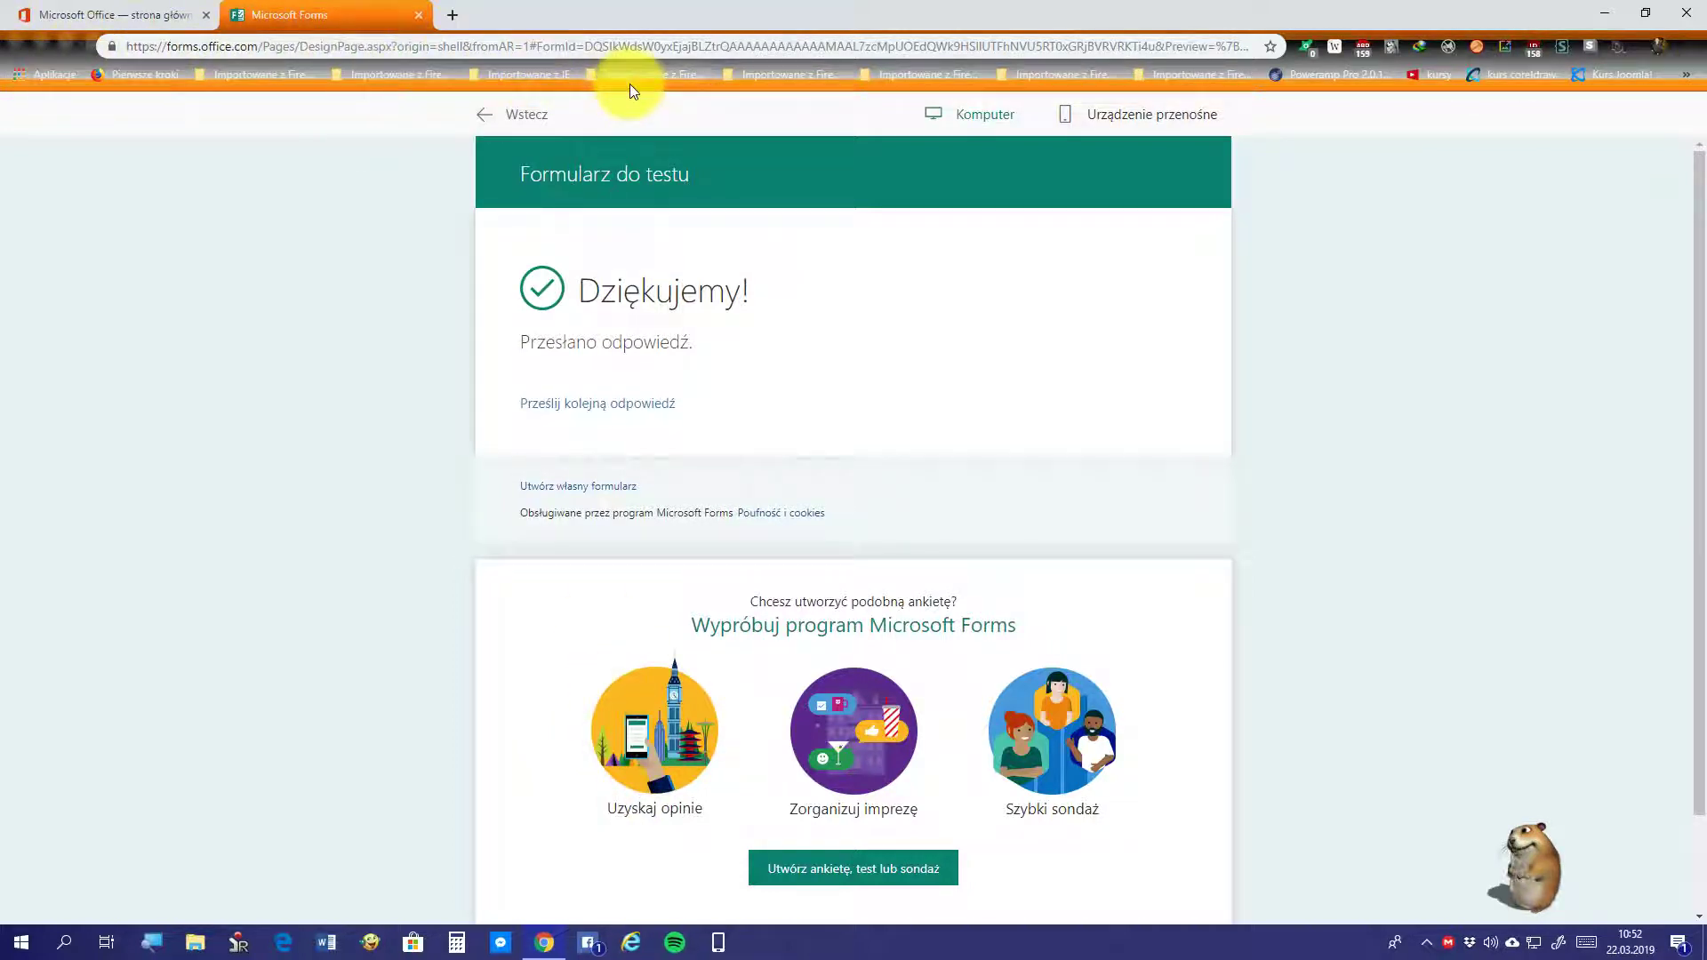
Step: Leave the preview, view the submitted response's individual results, and return to the response summary
click(526, 116)
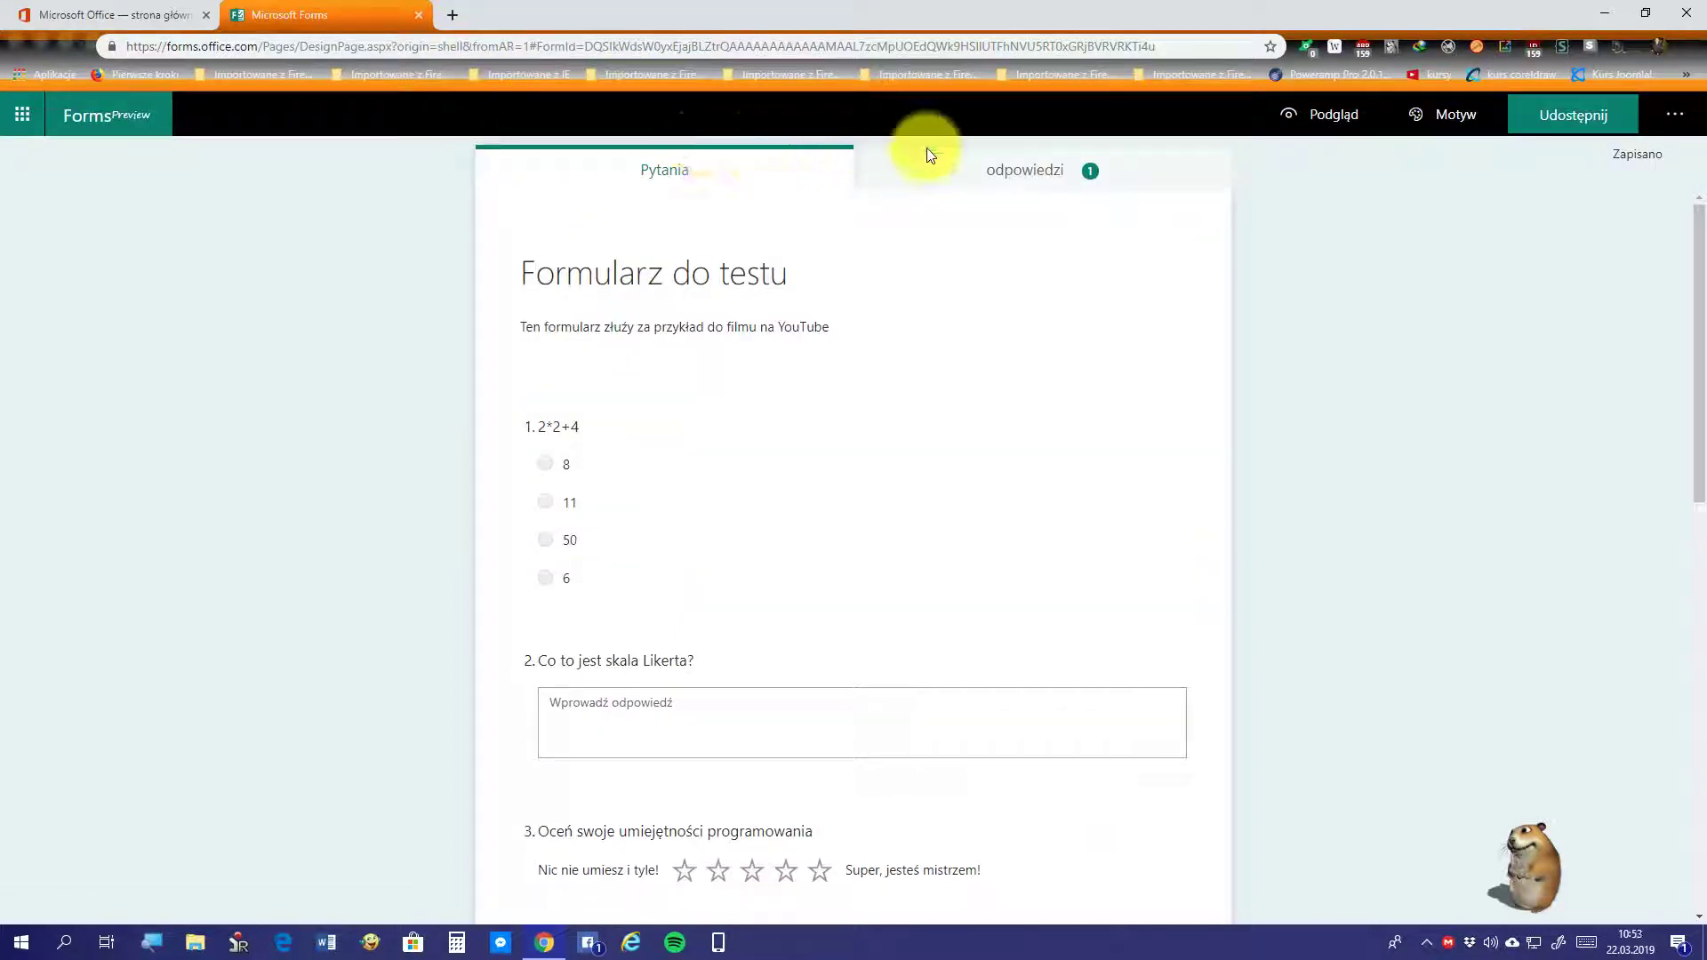
click(929, 153)
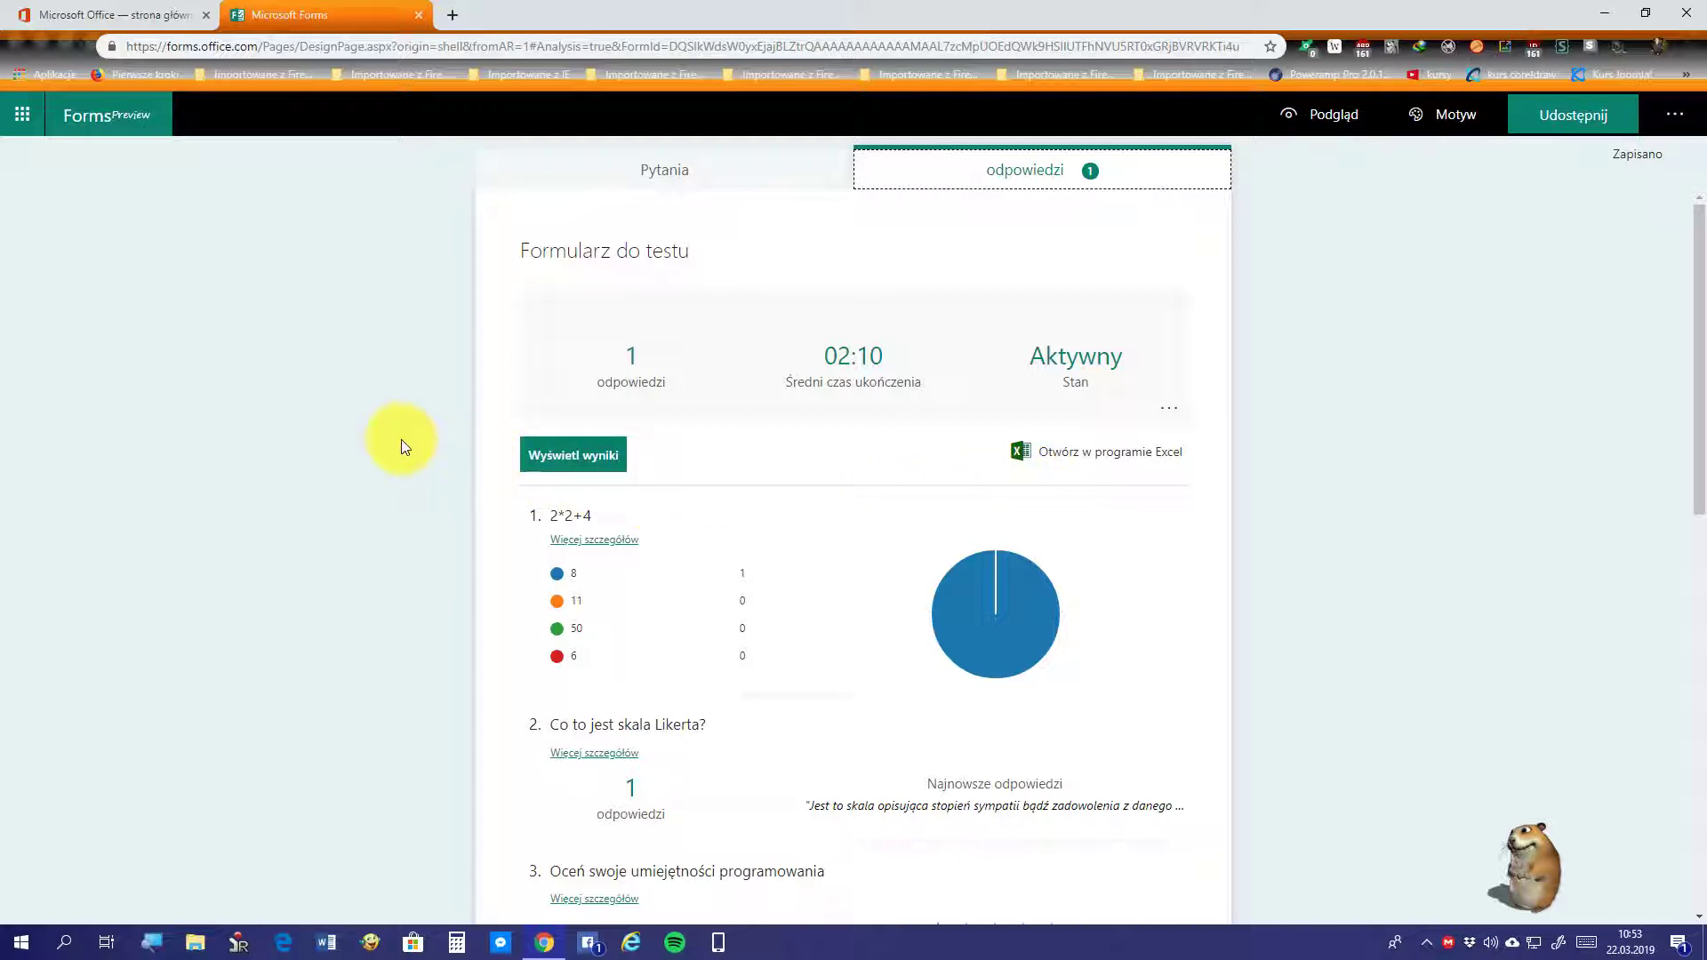
click(534, 456)
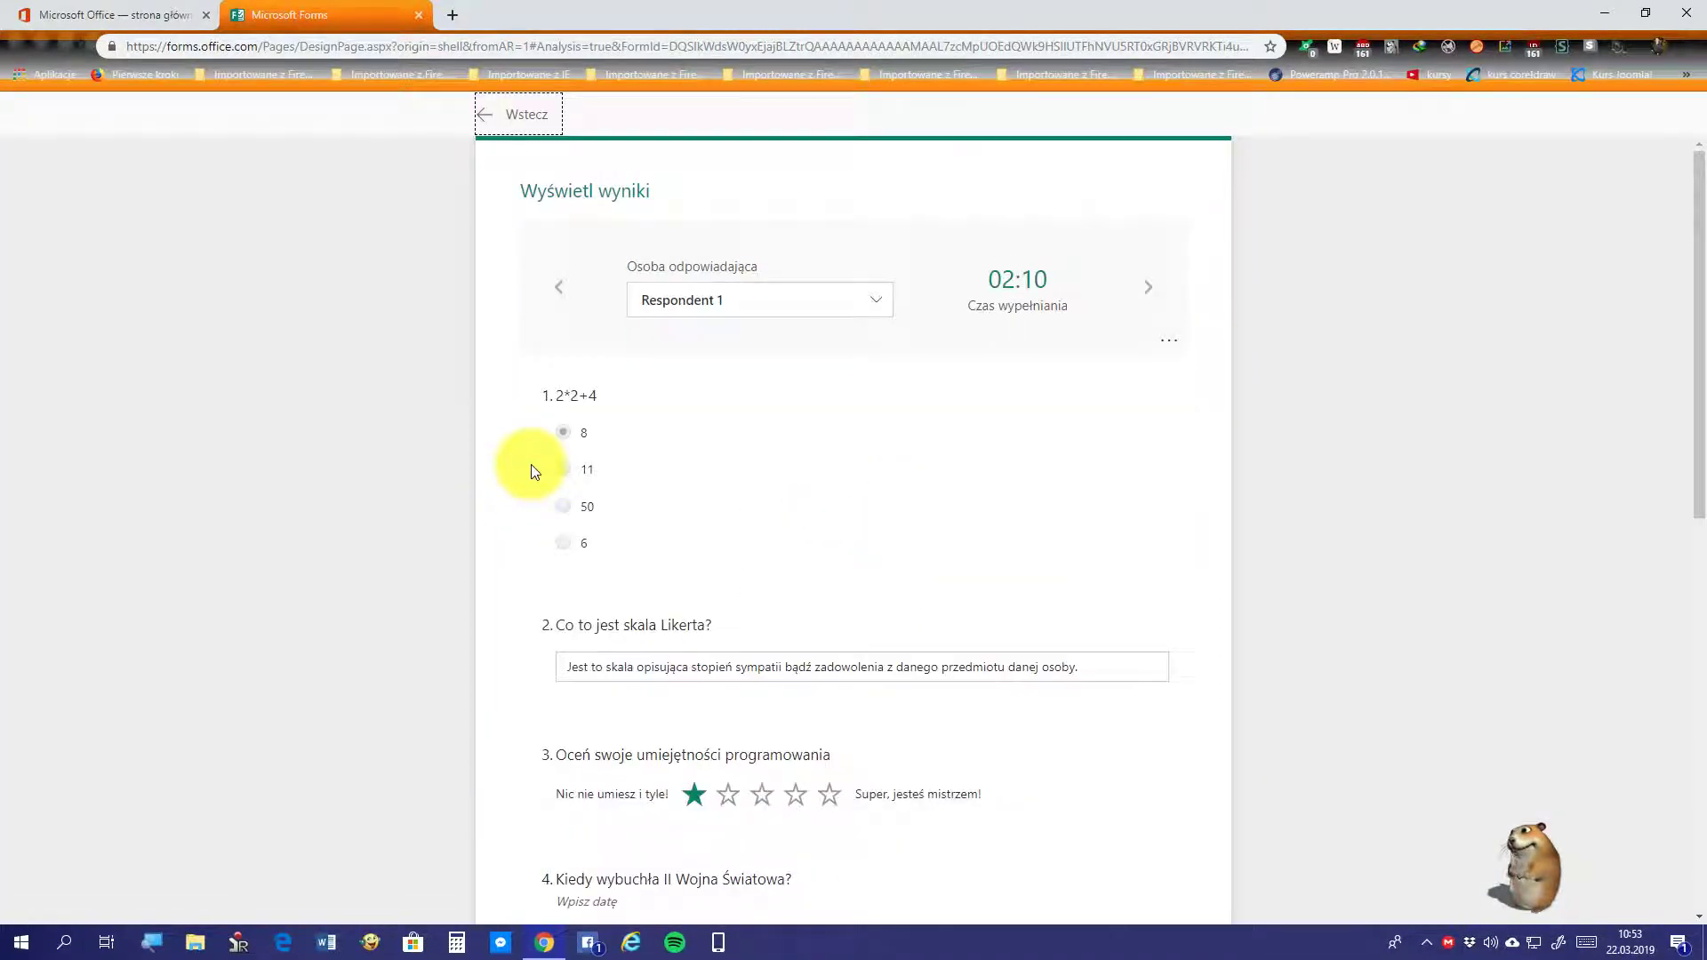
click(16, 56)
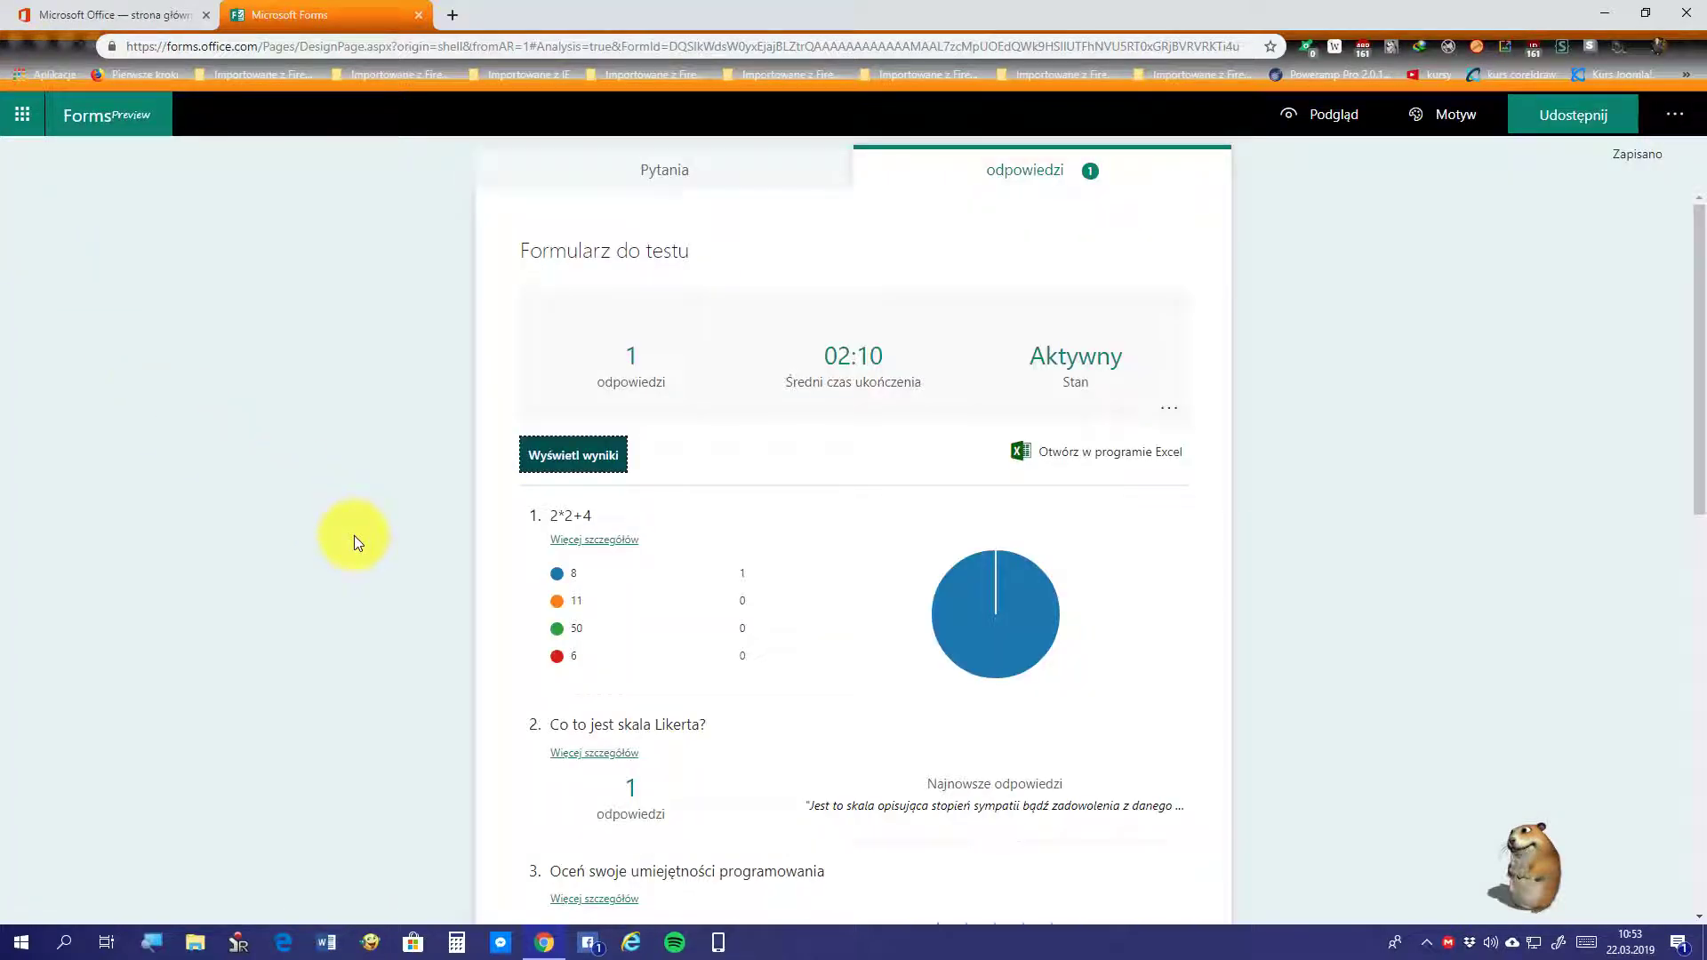
Step: Examine the response summary and charts for all seven questions
scroll(514, 756, down, 4)
scroll(623, 730, down, 1)
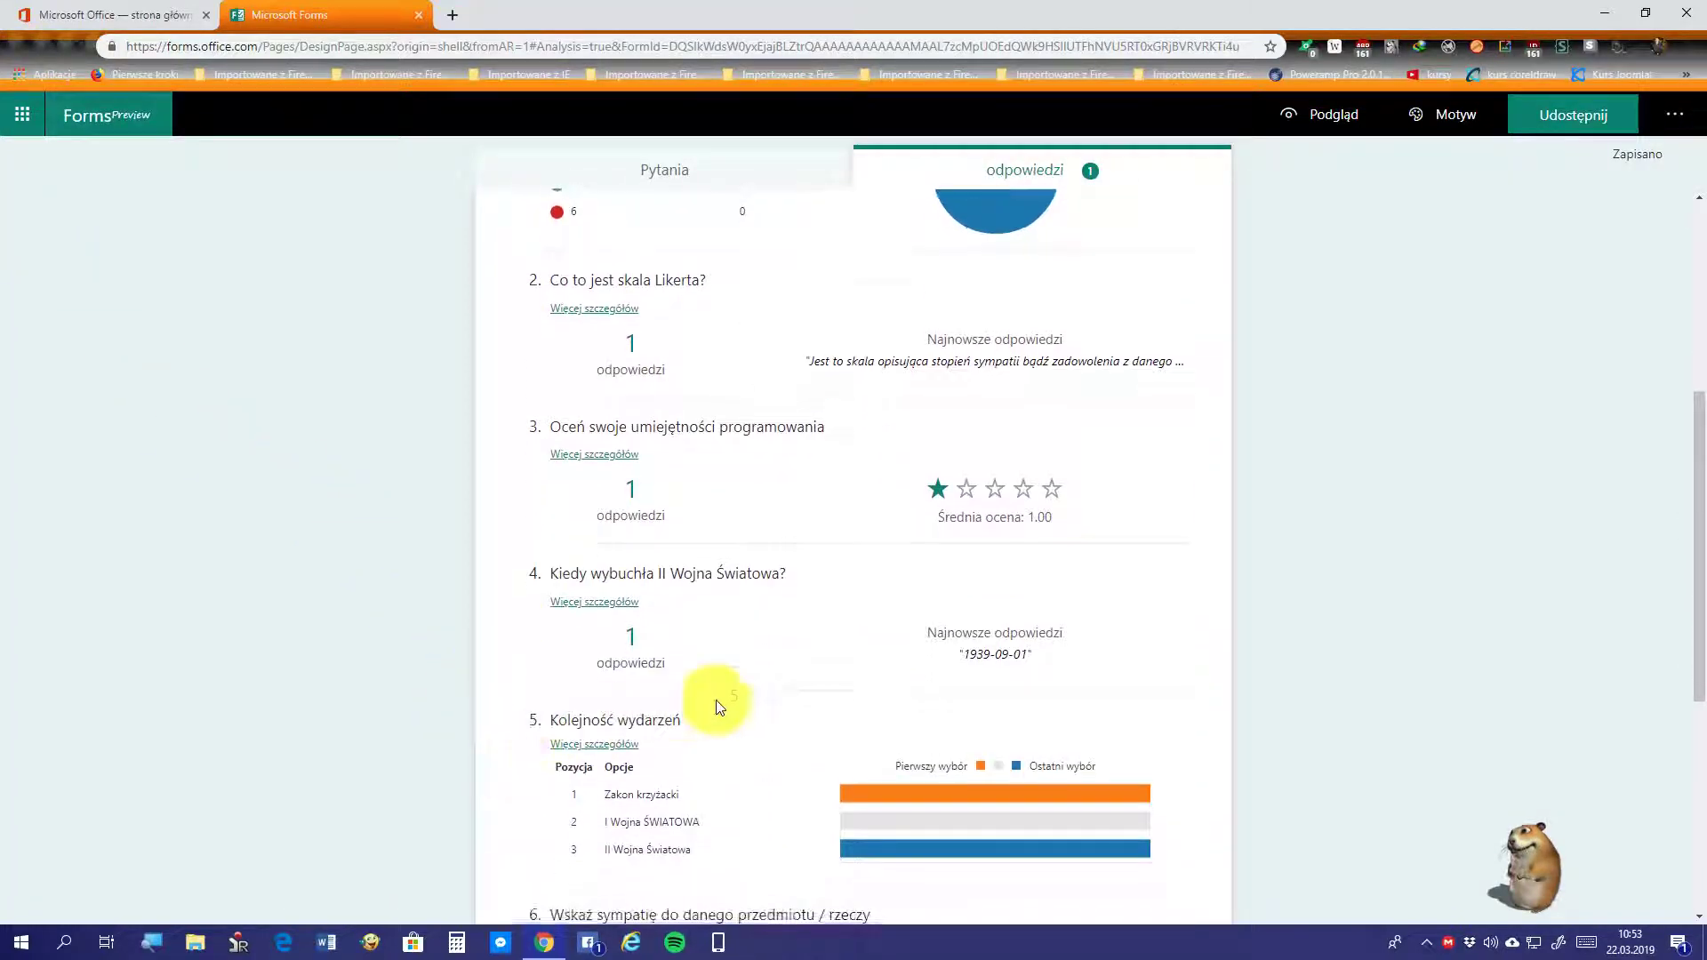
scroll(792, 697, down, 6)
scroll(820, 770, down, 2)
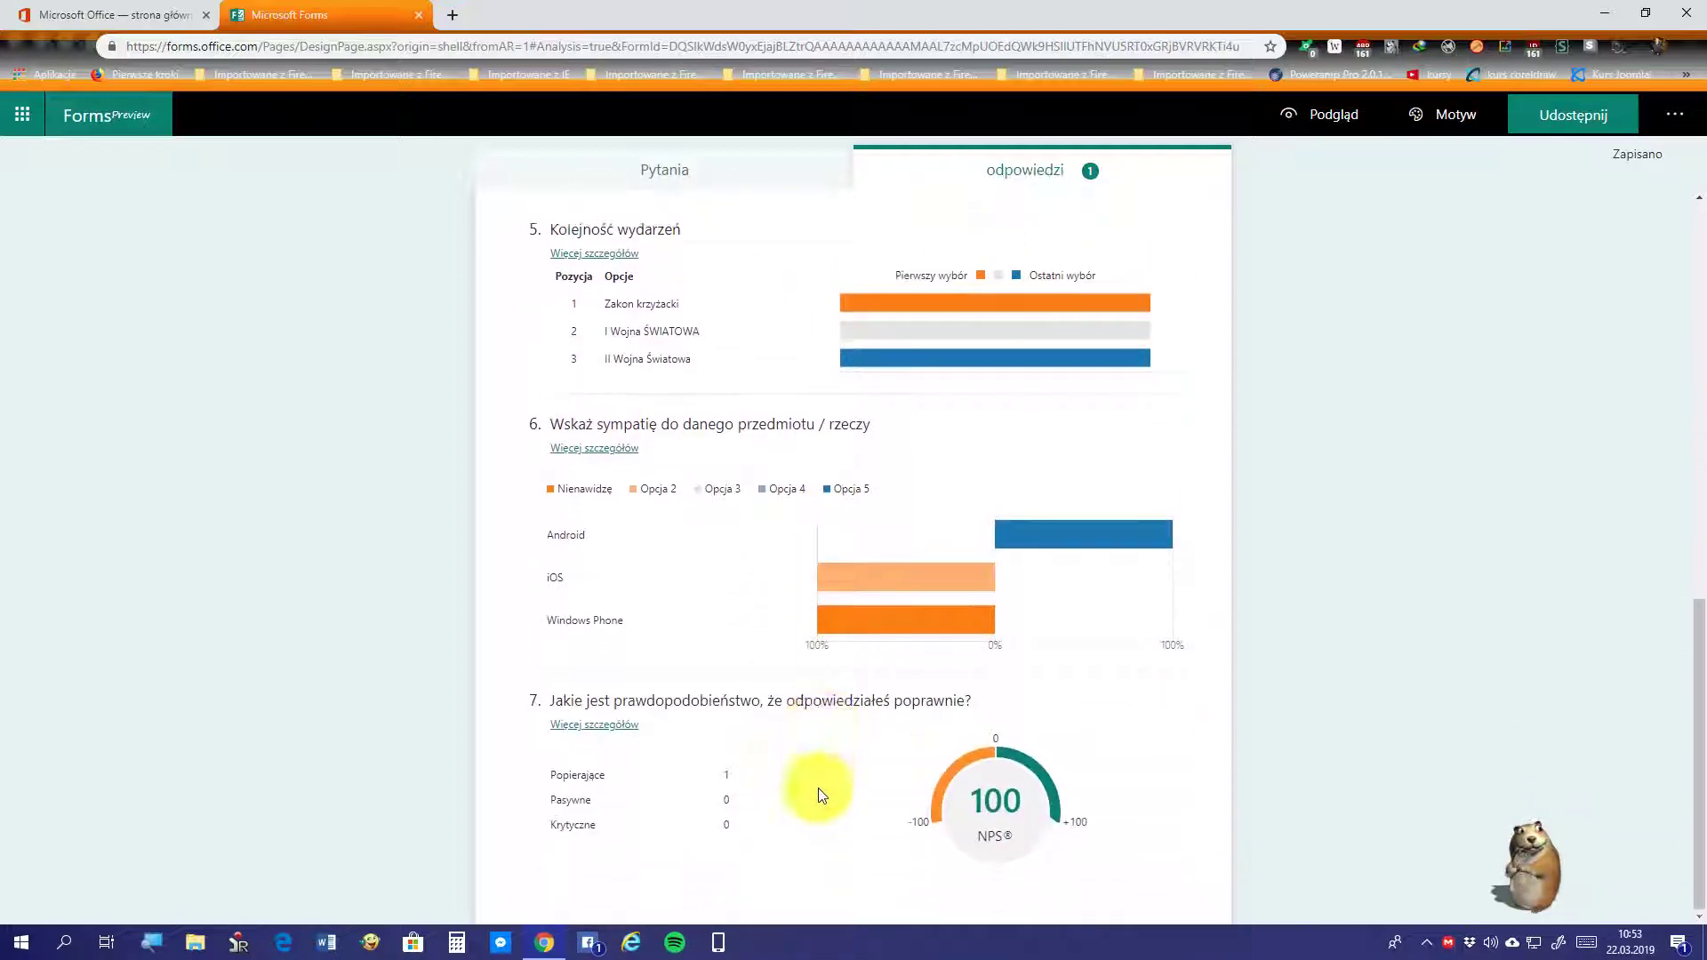
scroll(818, 788, up, 6)
scroll(818, 788, up, 4)
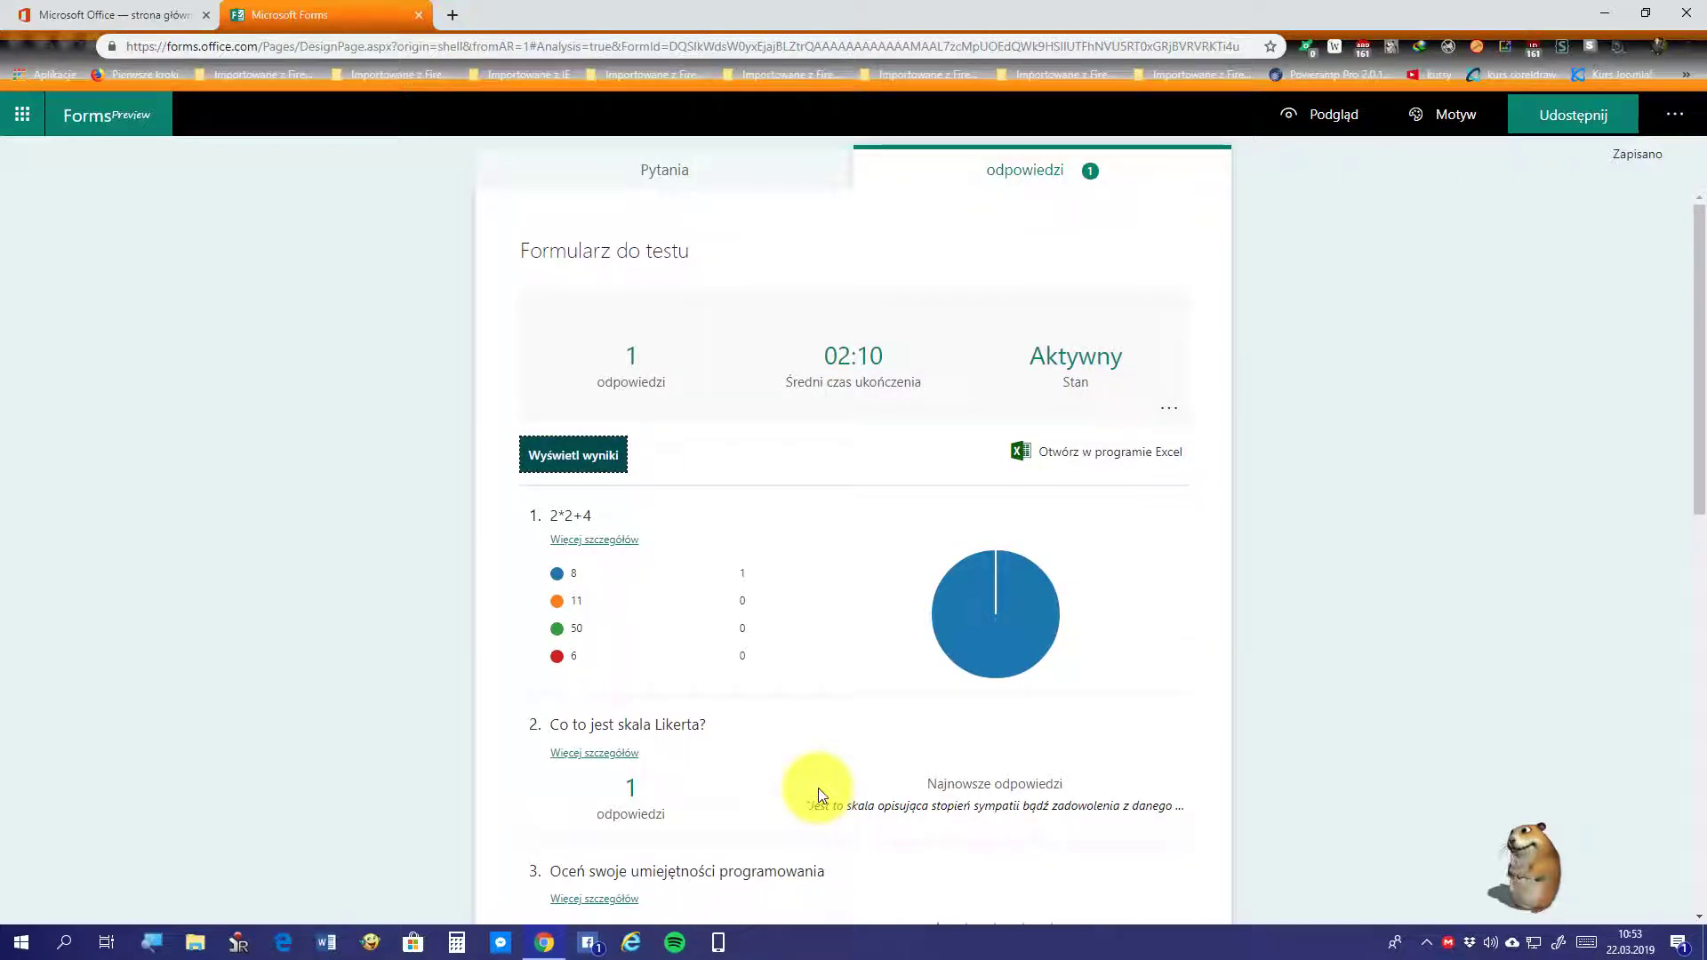
scroll(819, 794, down, 2)
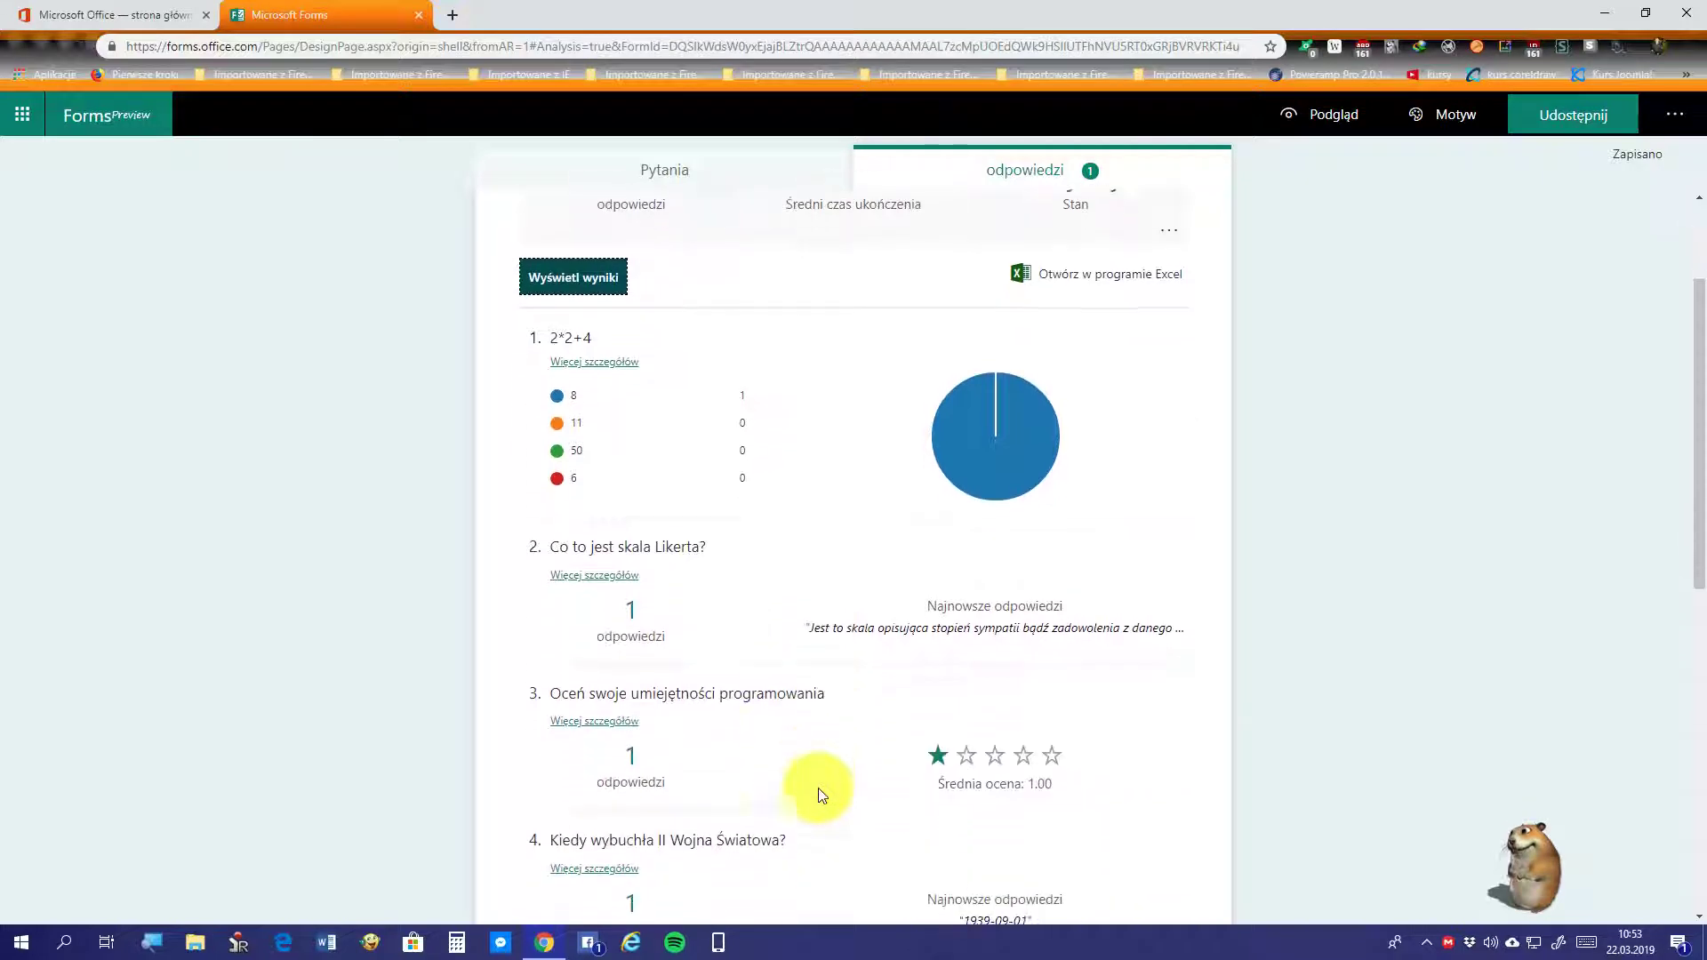
scroll(810, 799, up, 2)
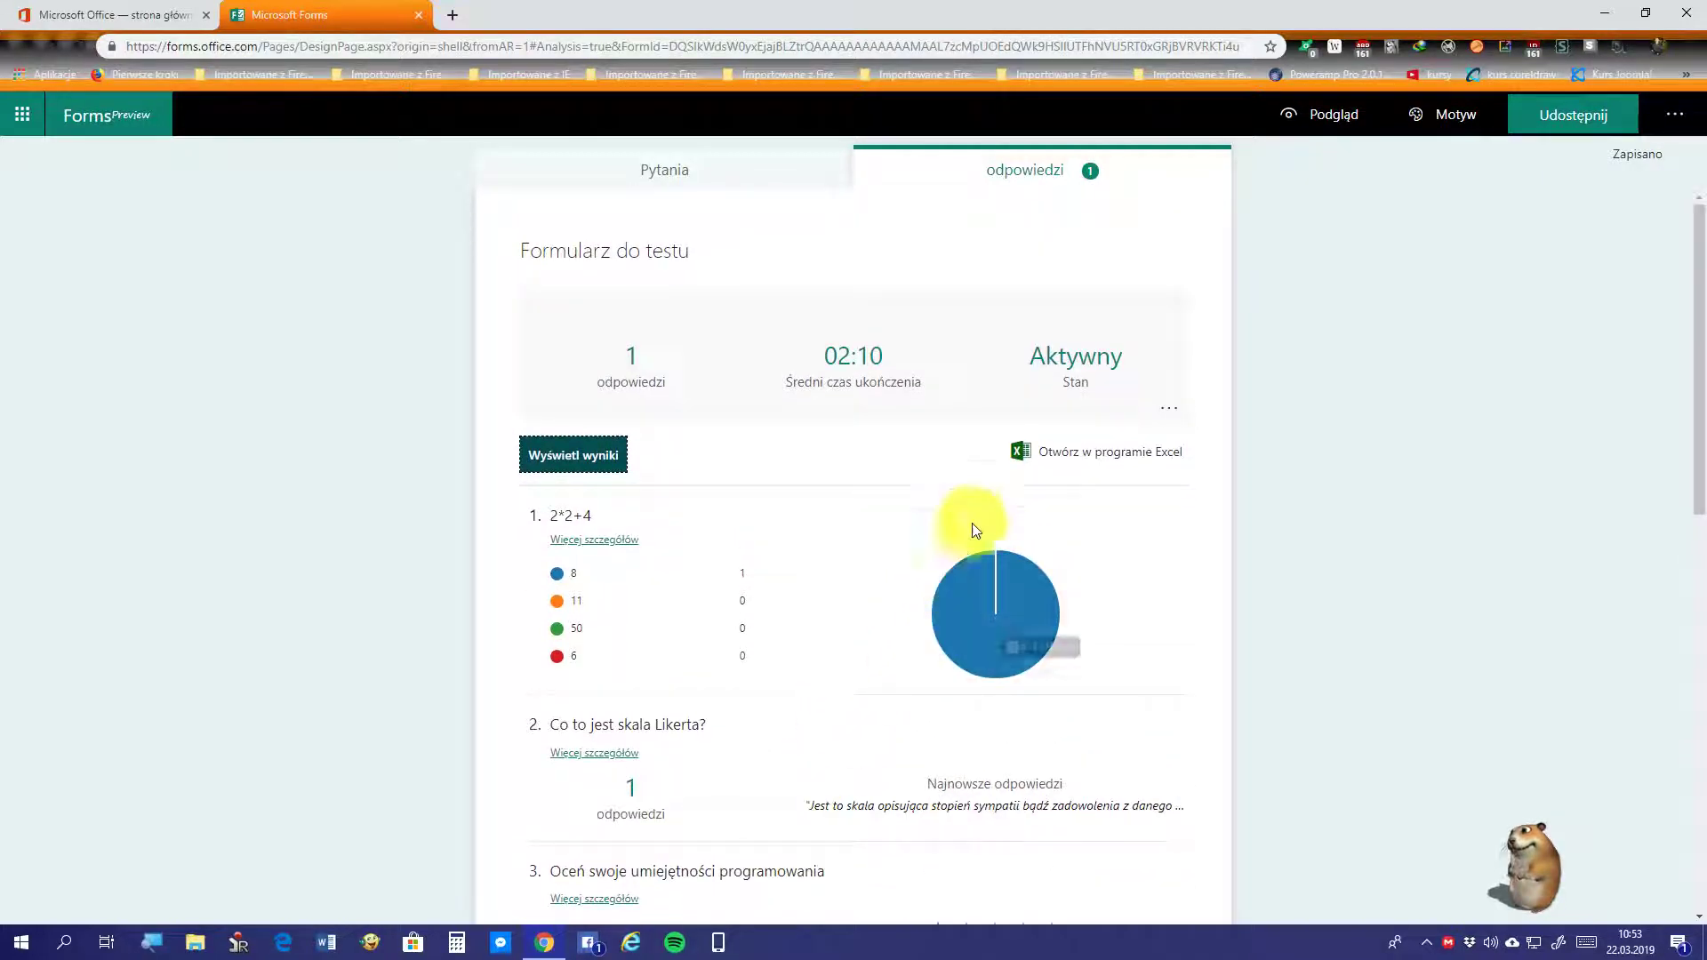
scroll(1080, 487, down, 4)
scroll(1080, 487, down, 6)
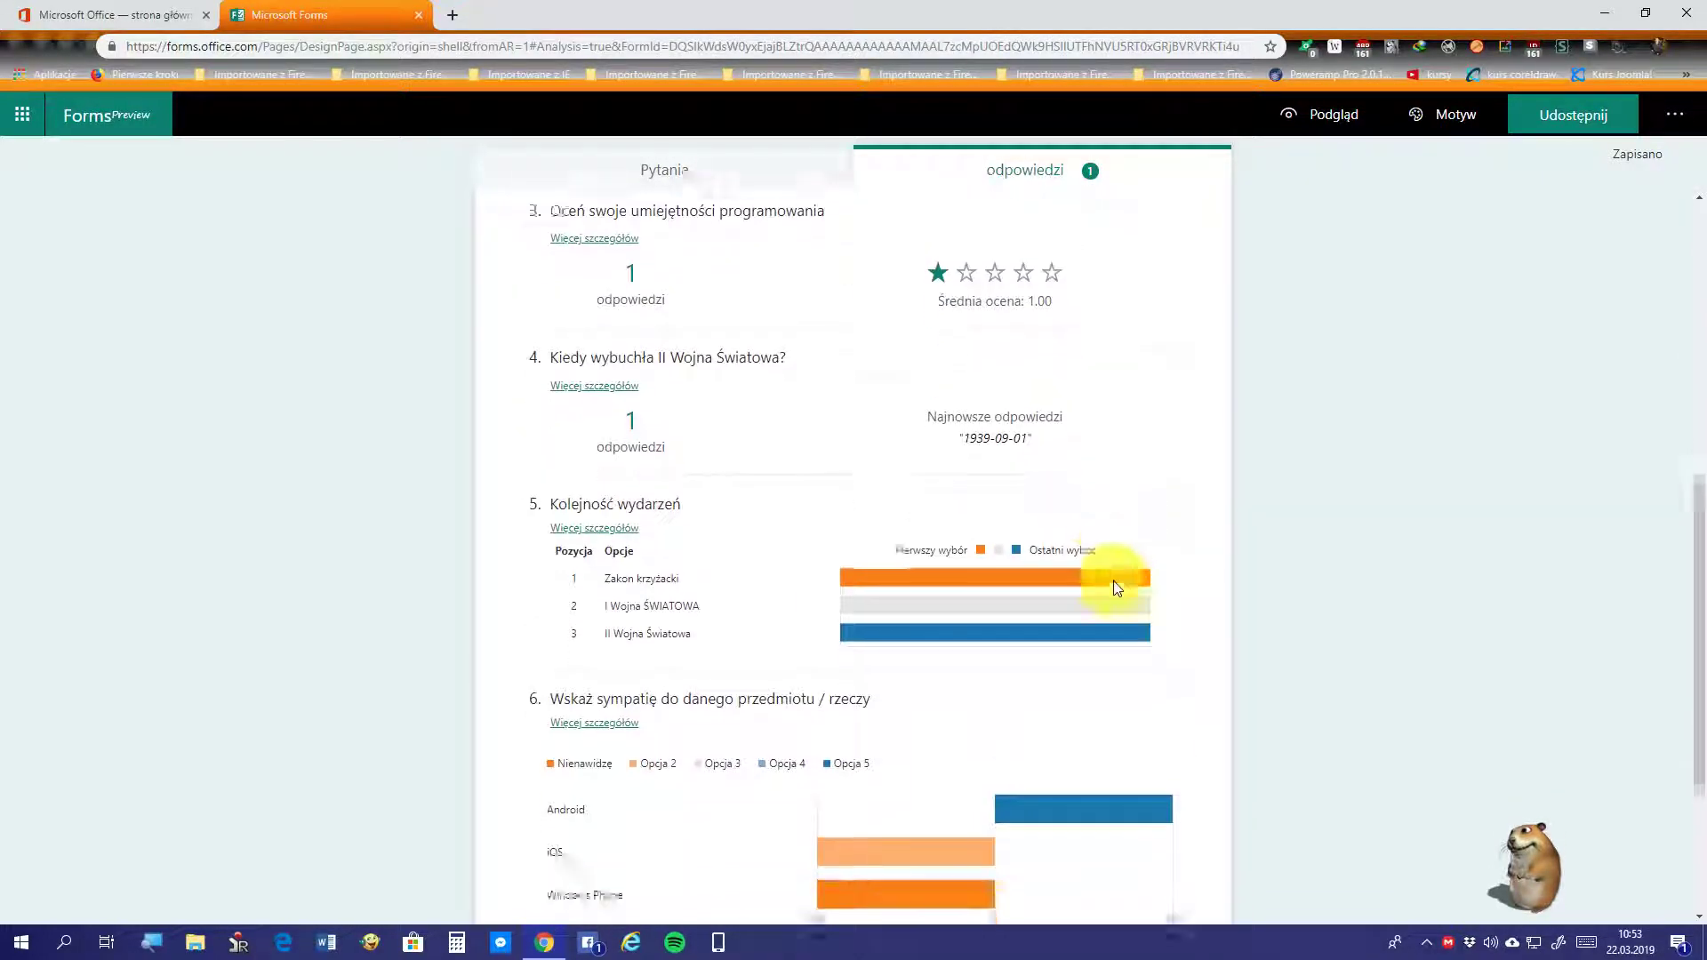
scroll(1086, 627, up, 10)
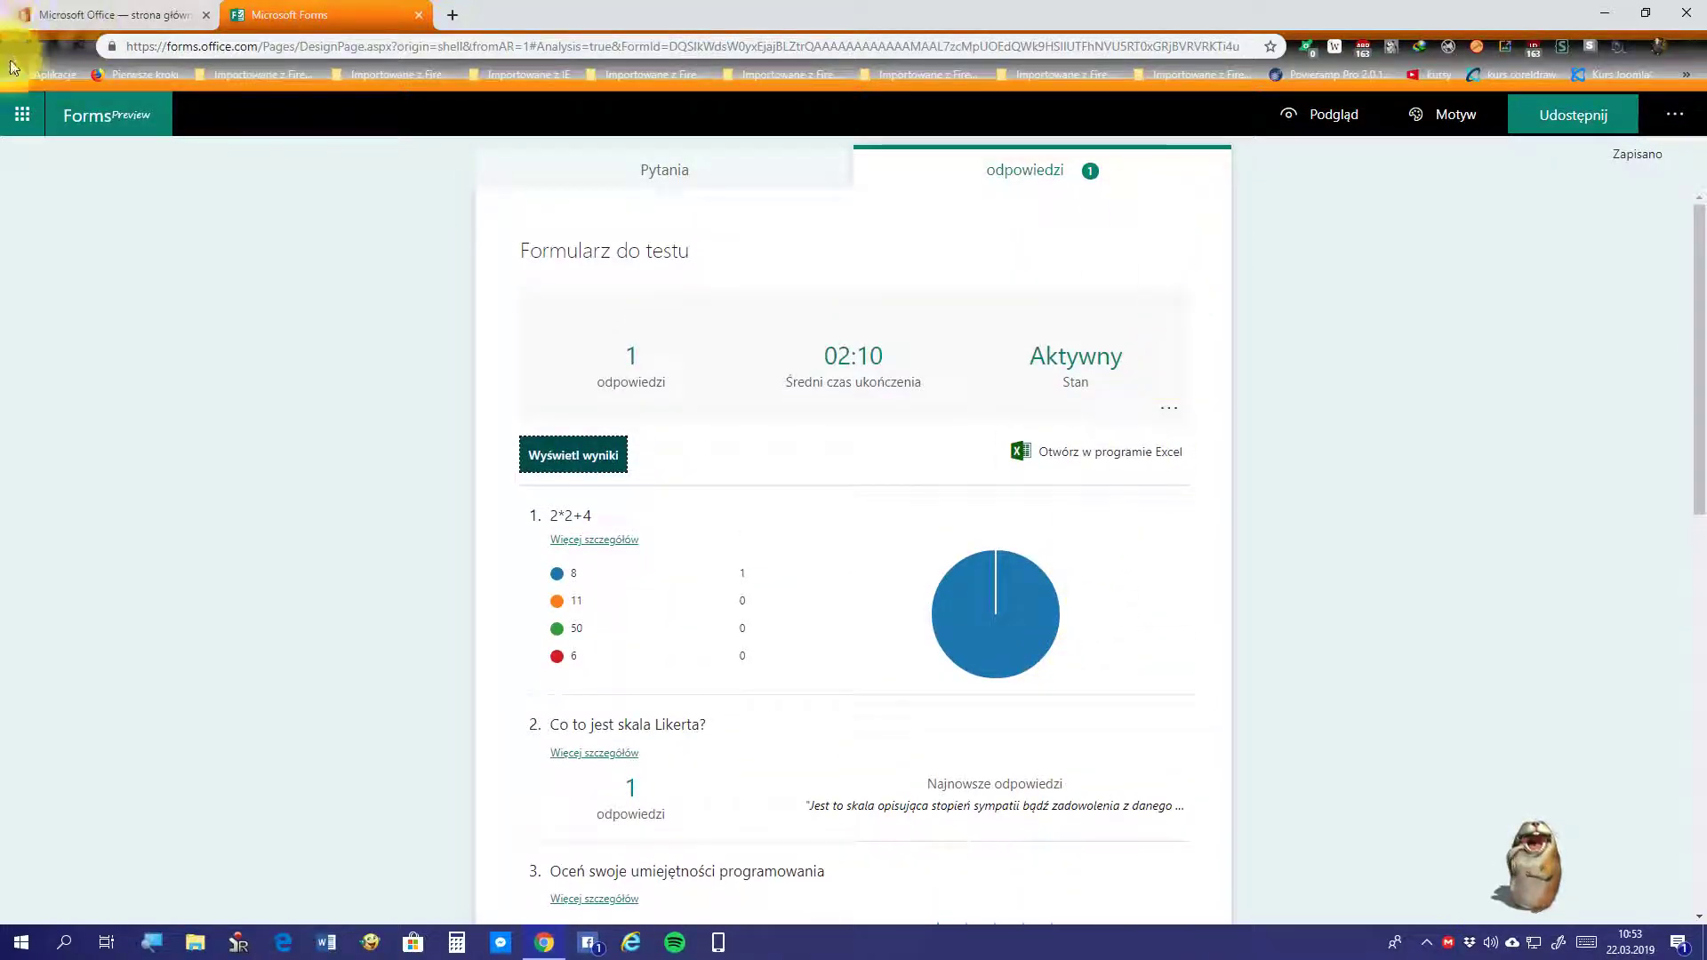
Step: Open the list of own forms and view the copy and delete options for "Formularz do testu"
click(26, 116)
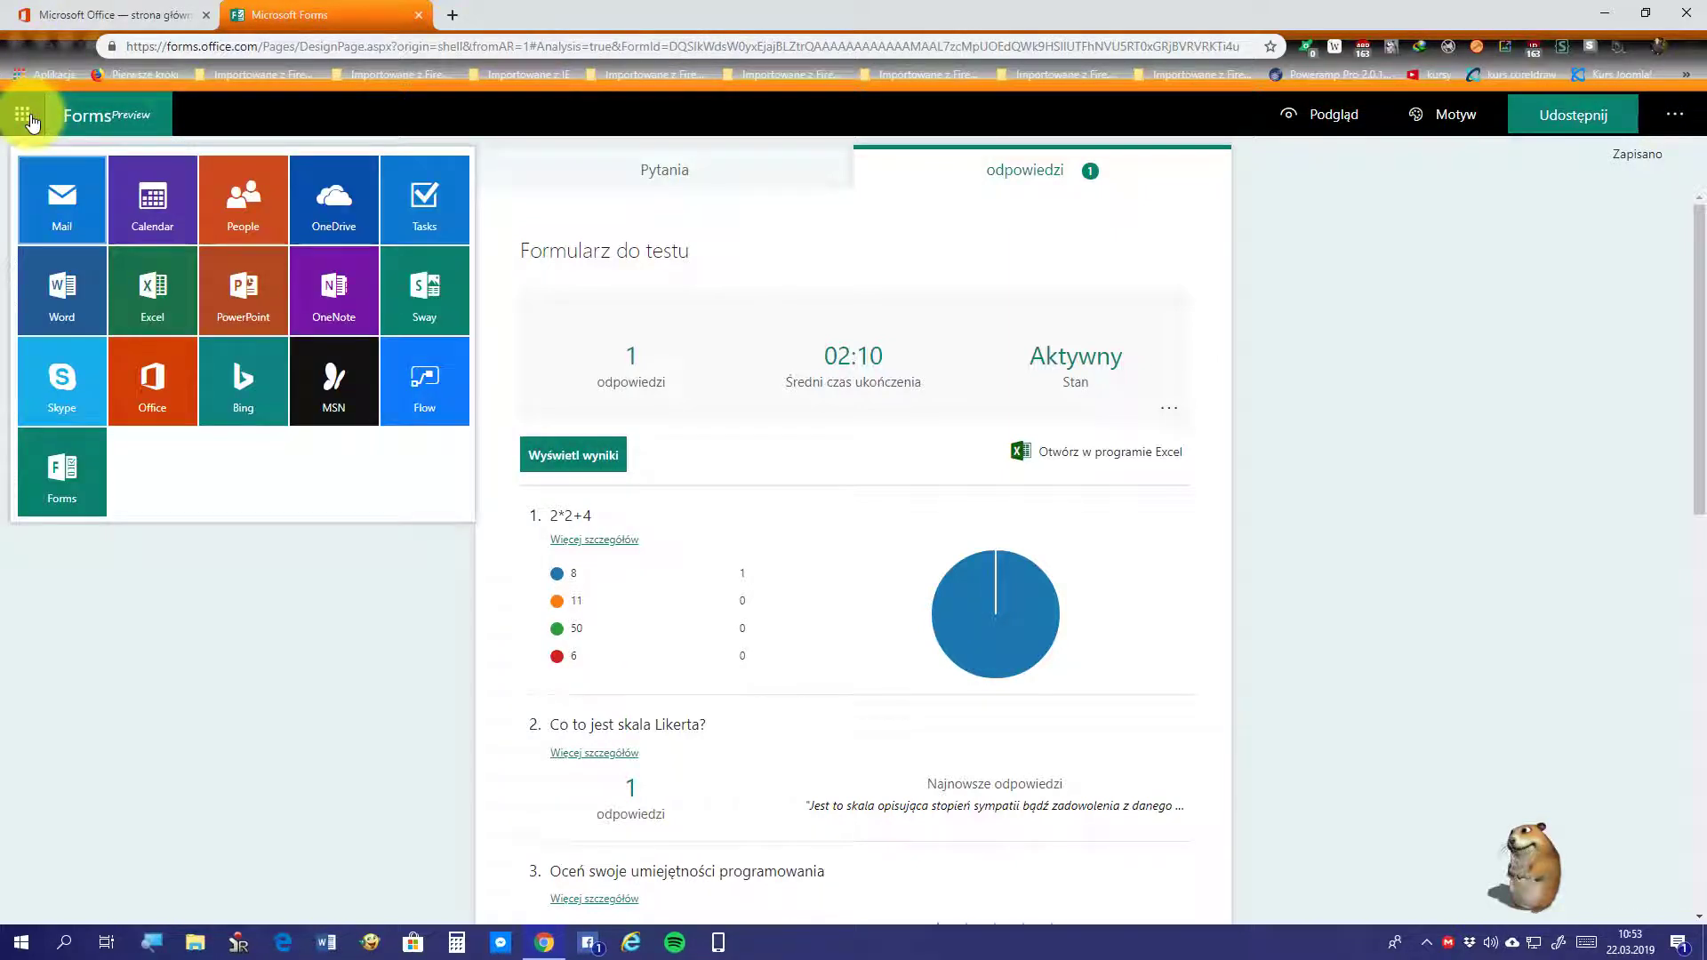
click(66, 495)
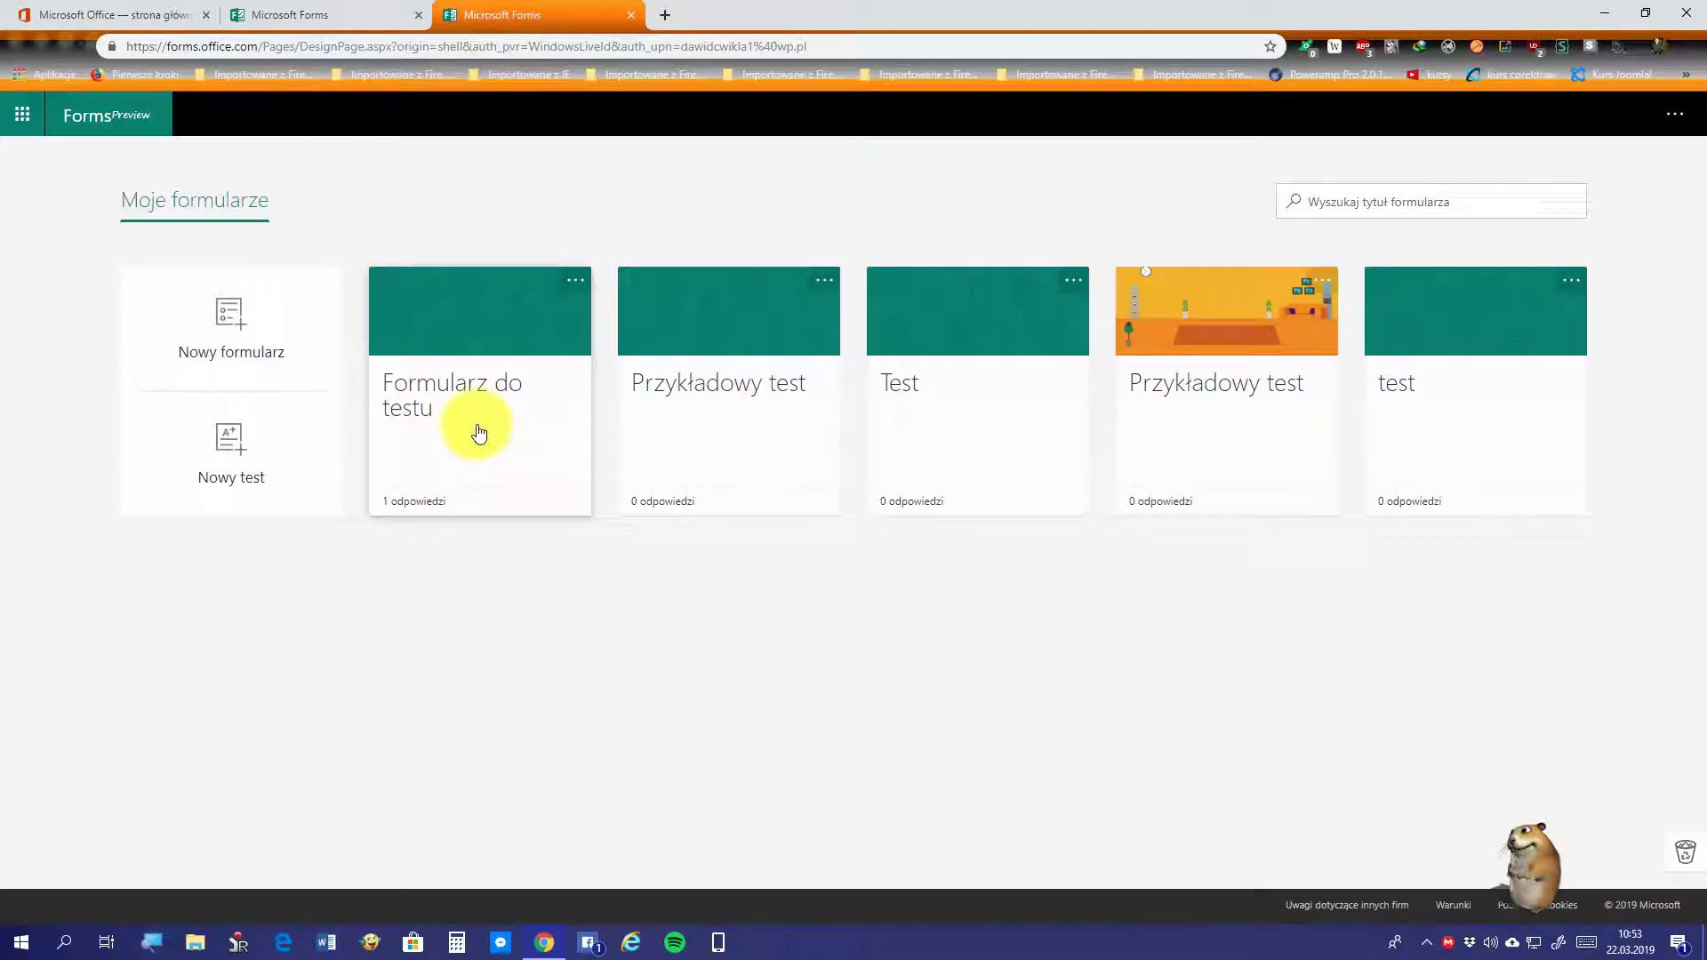
right_click(477, 430)
click(398, 670)
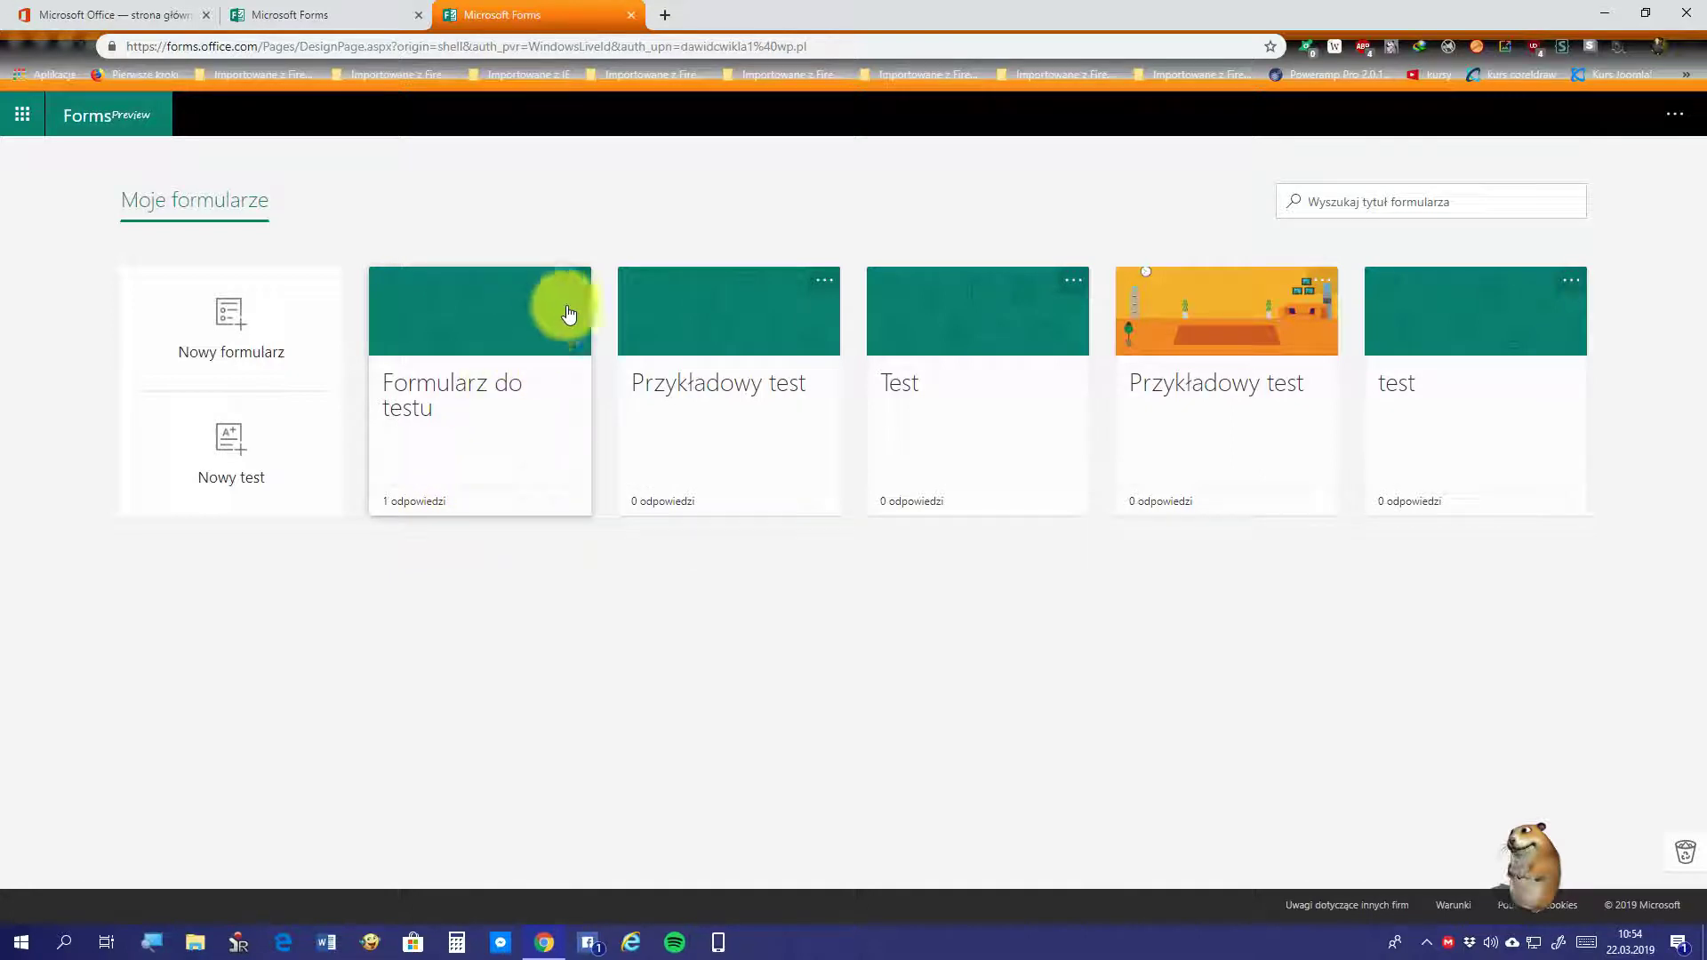
click(576, 283)
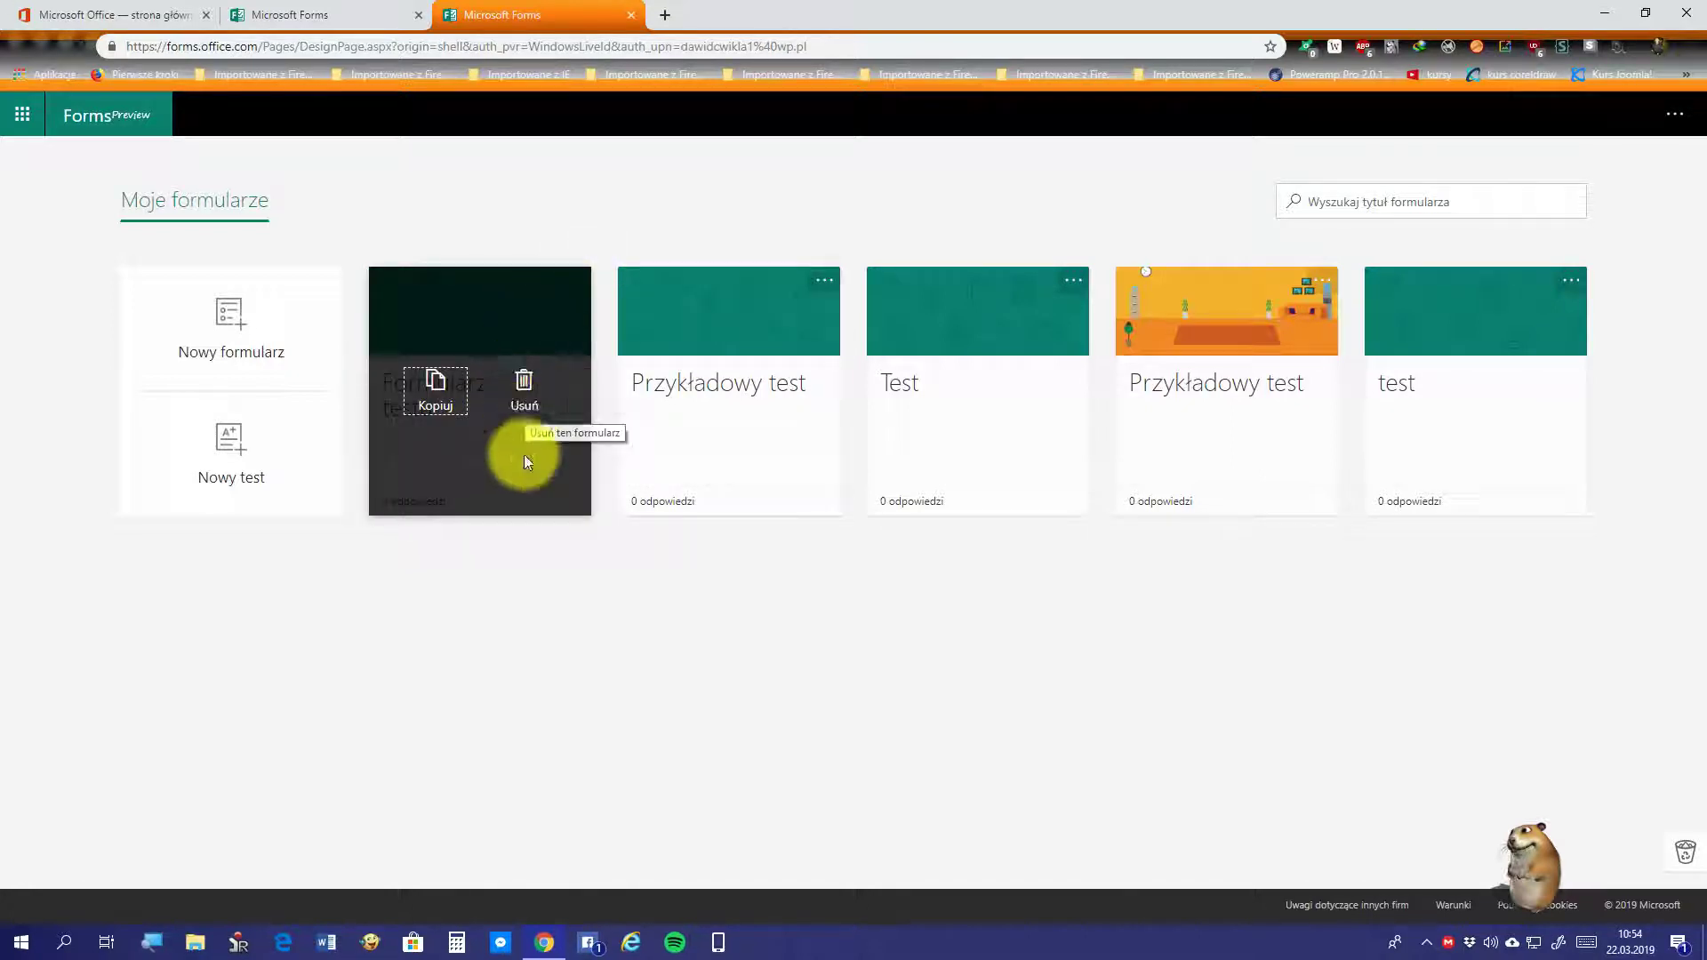
click(544, 628)
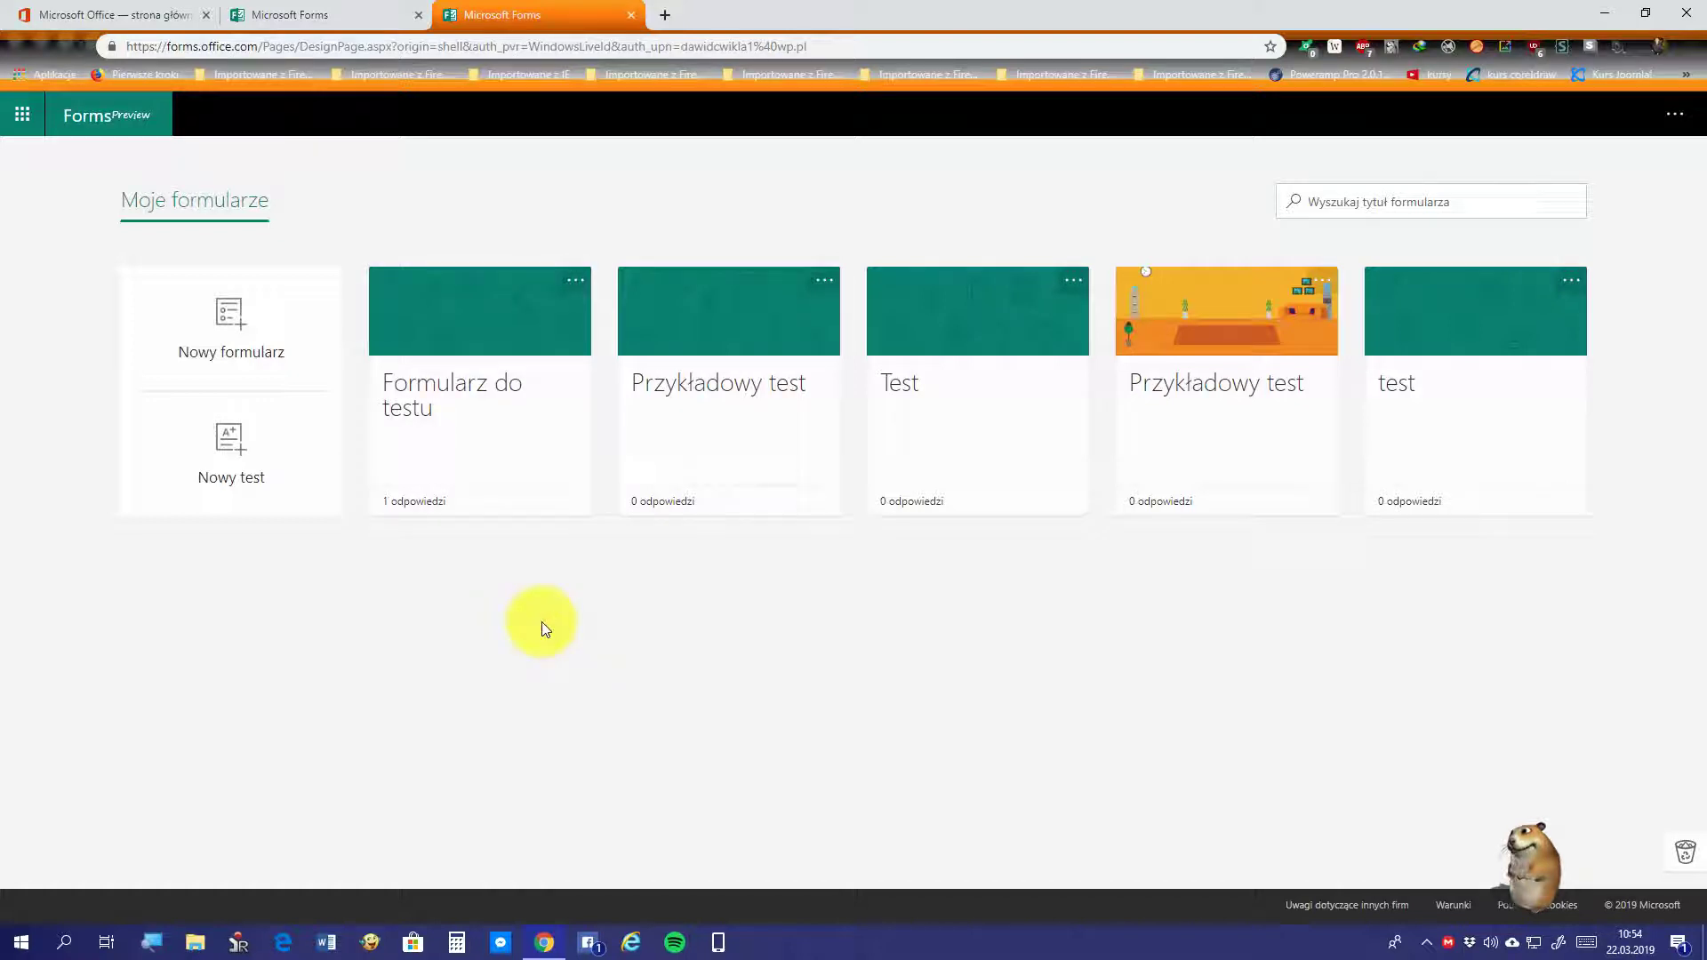
Step: Open "Formularz do testu" for editing, view its preview, and return to the questions
click(504, 379)
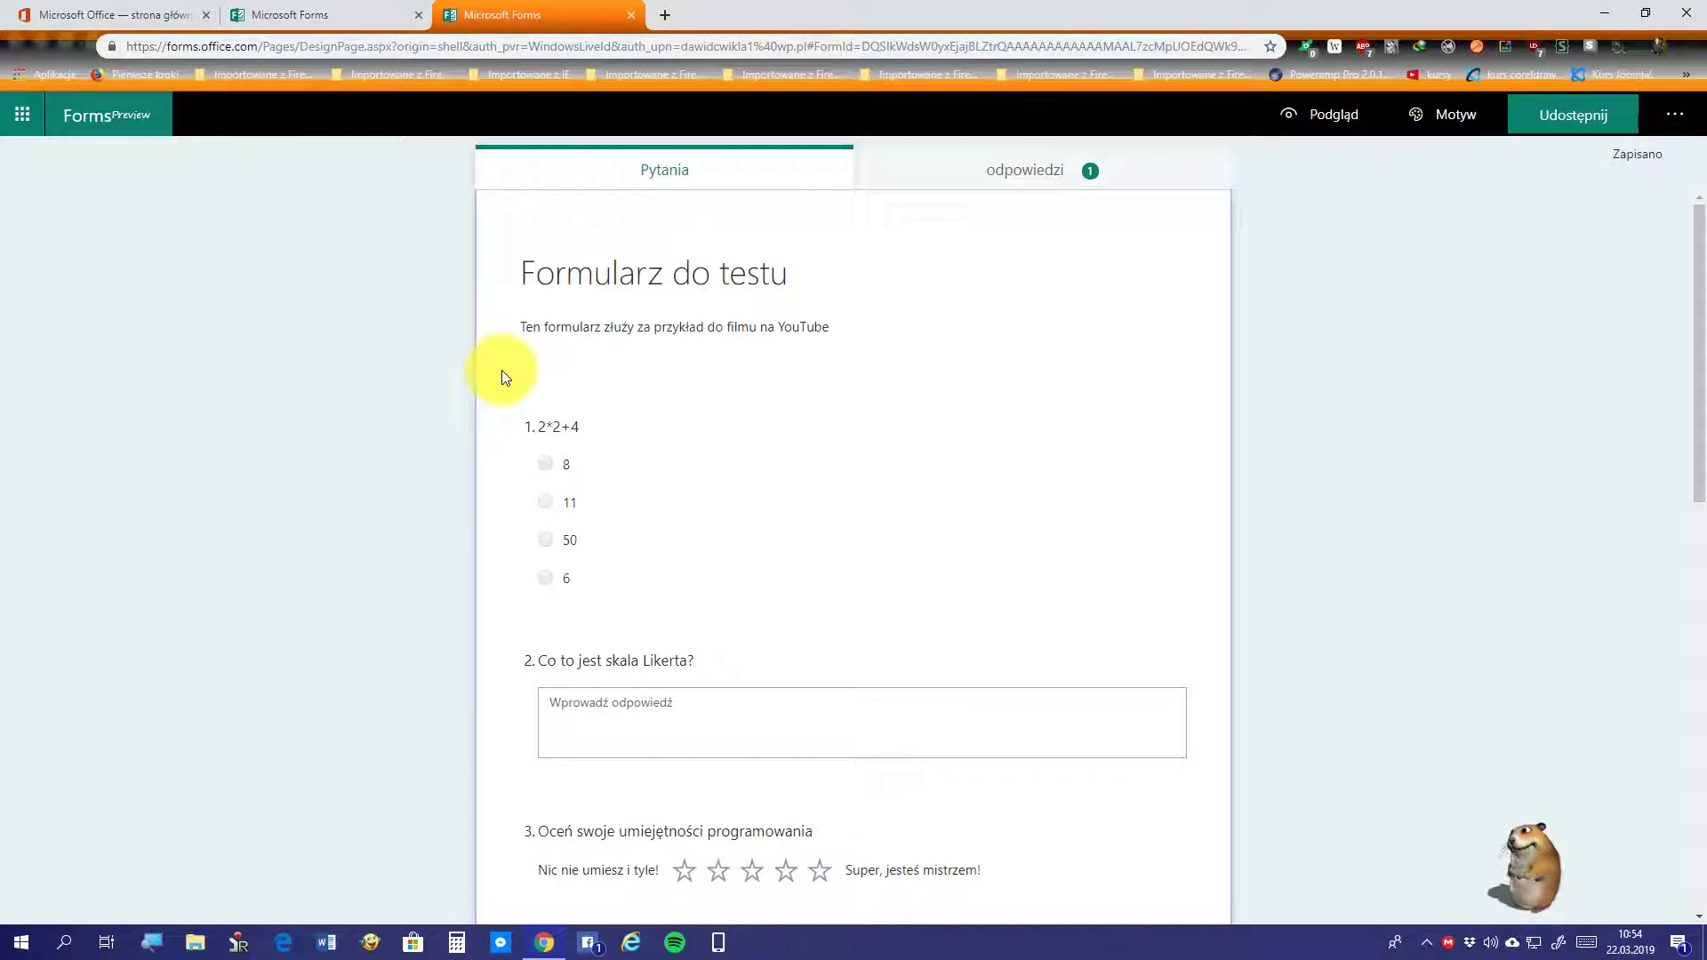
scroll(622, 572, down, 1)
scroll(623, 573, up, 1)
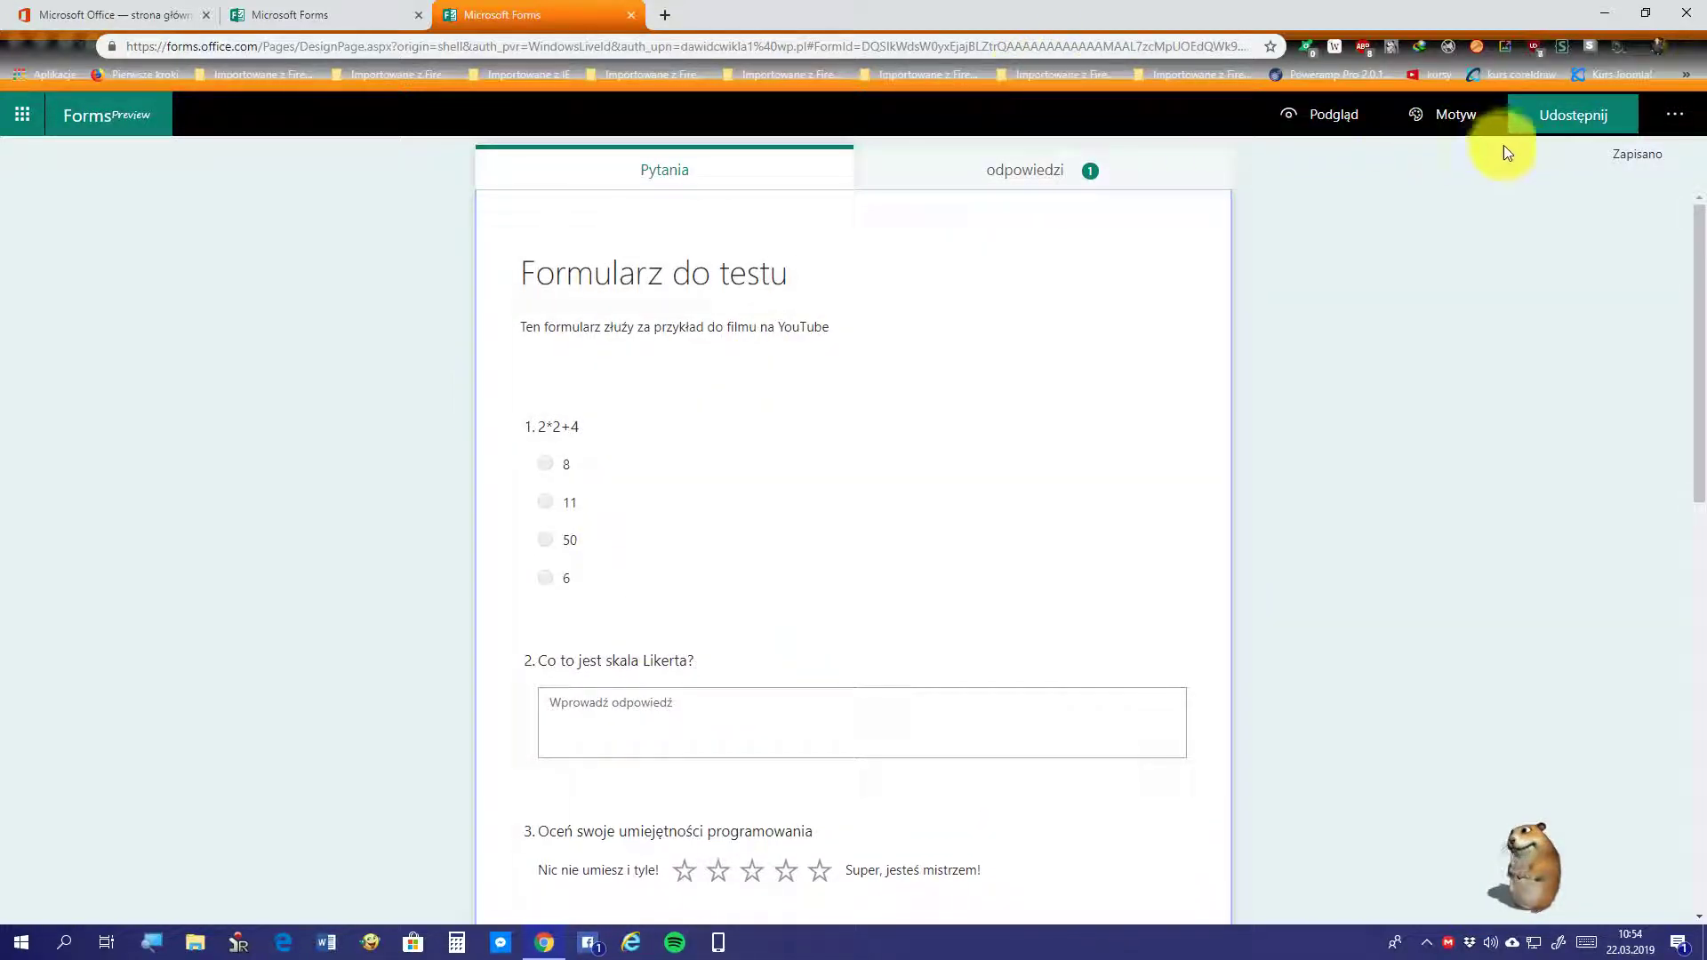
click(1341, 110)
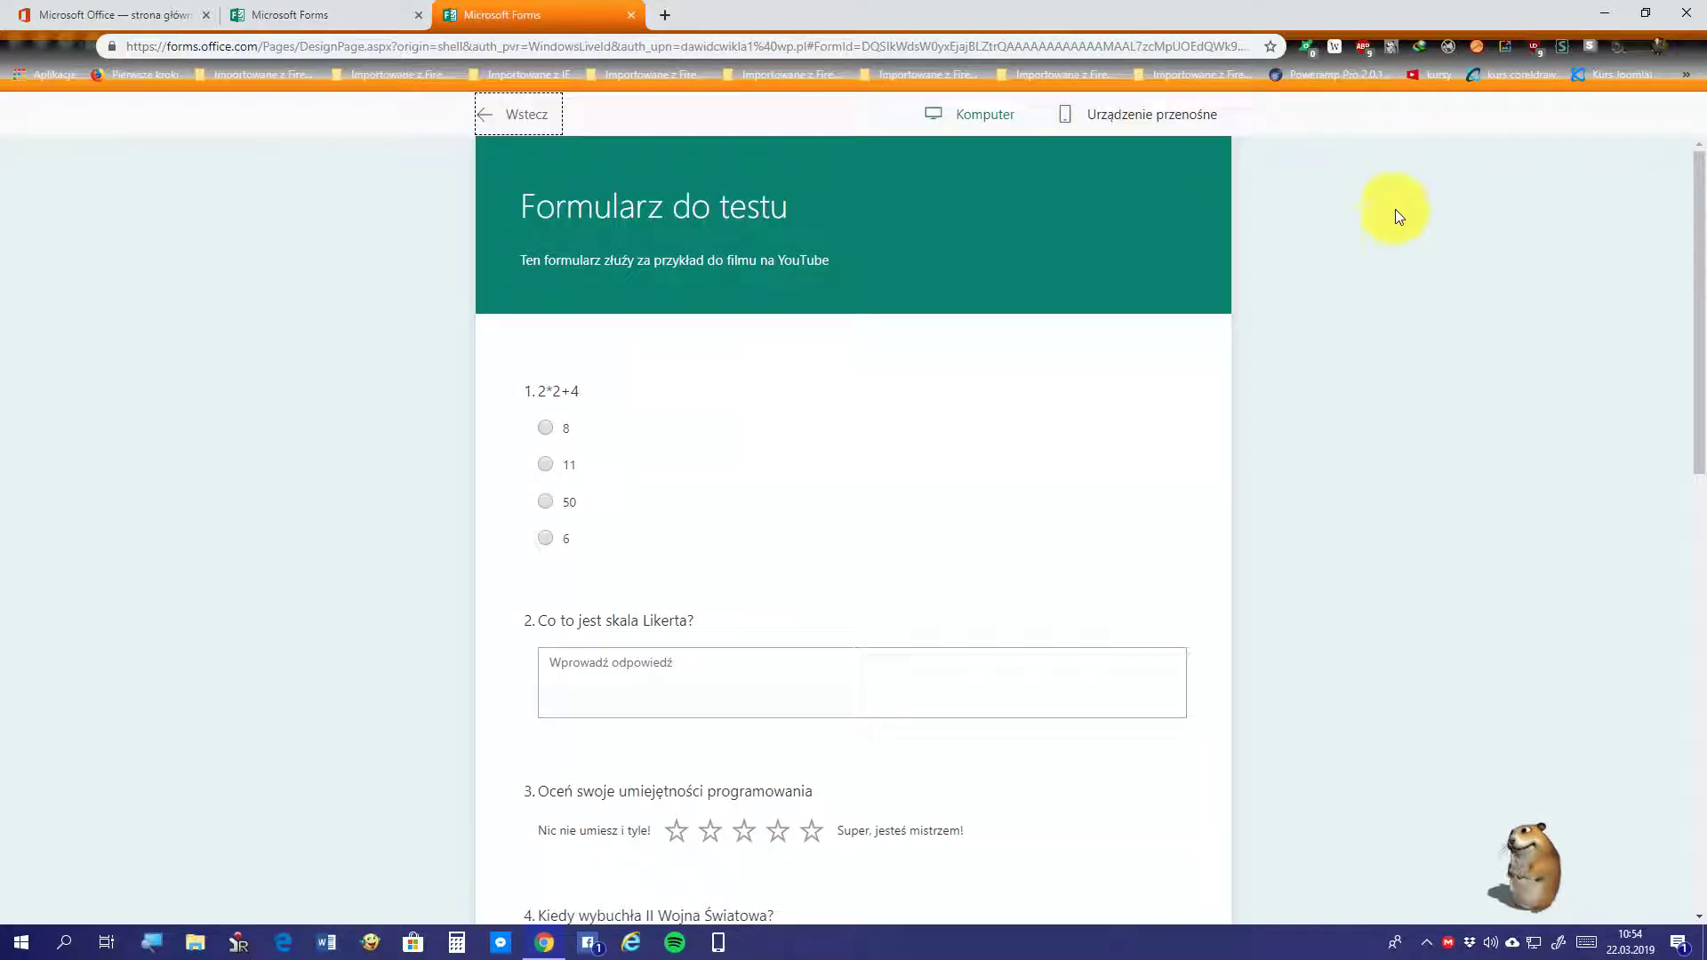
click(10, 50)
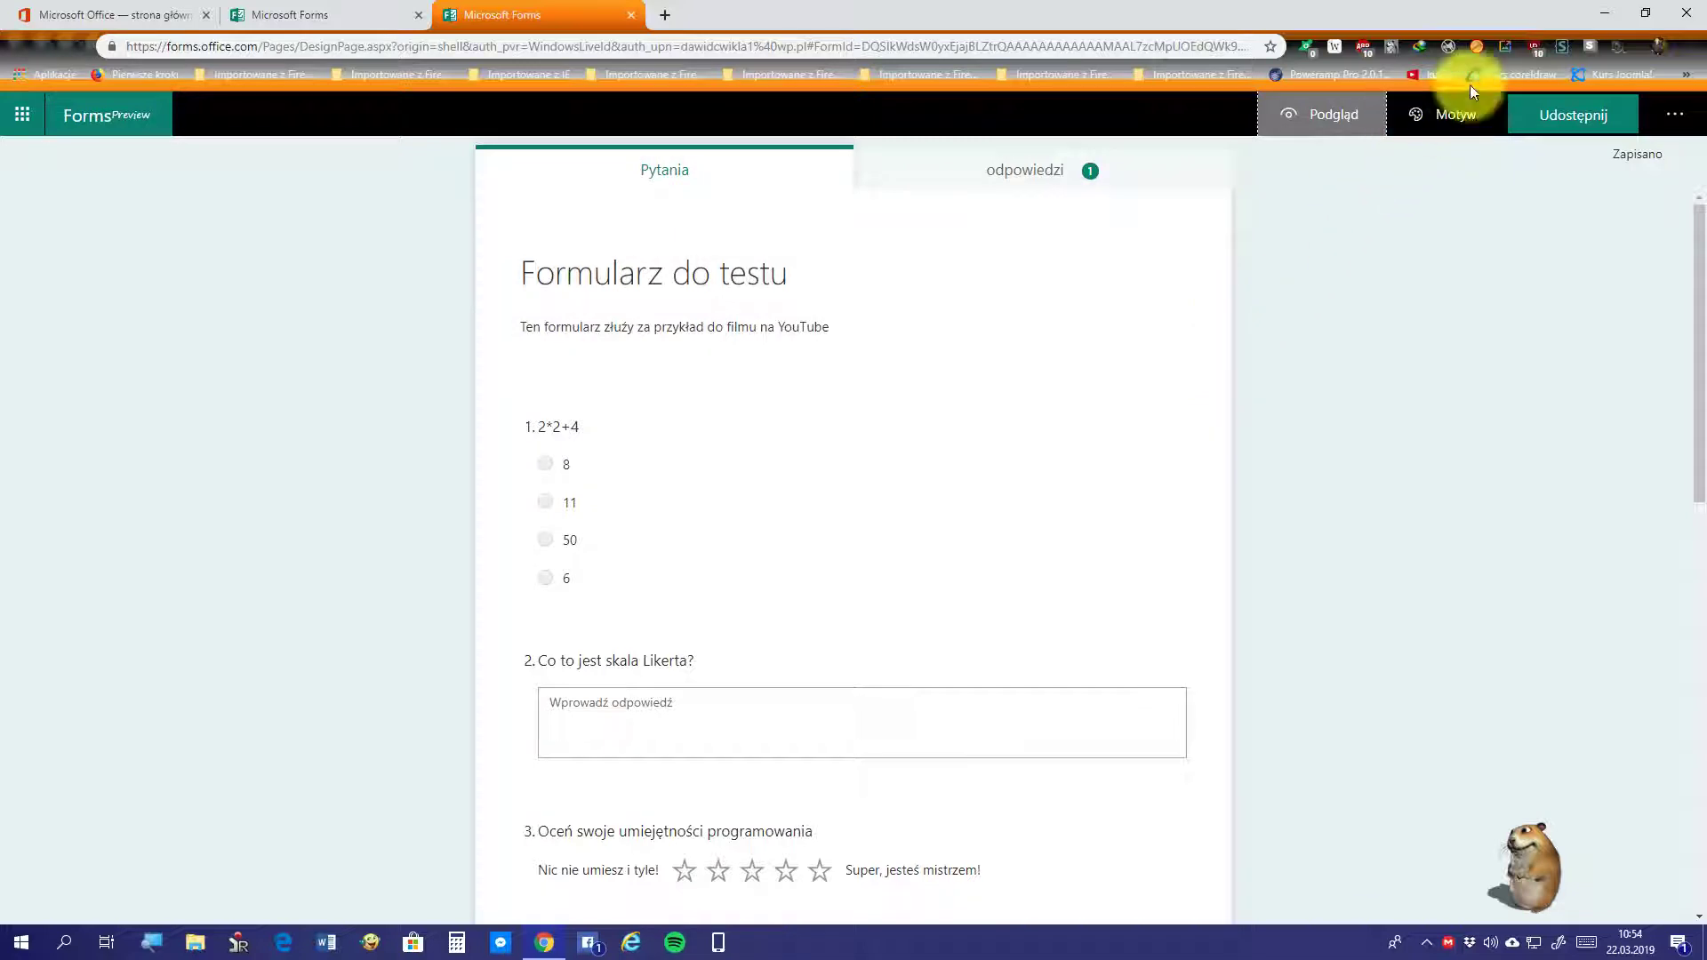
Step: Try the illustrated orange room theme on the form and restore the plain teal theme
click(1453, 114)
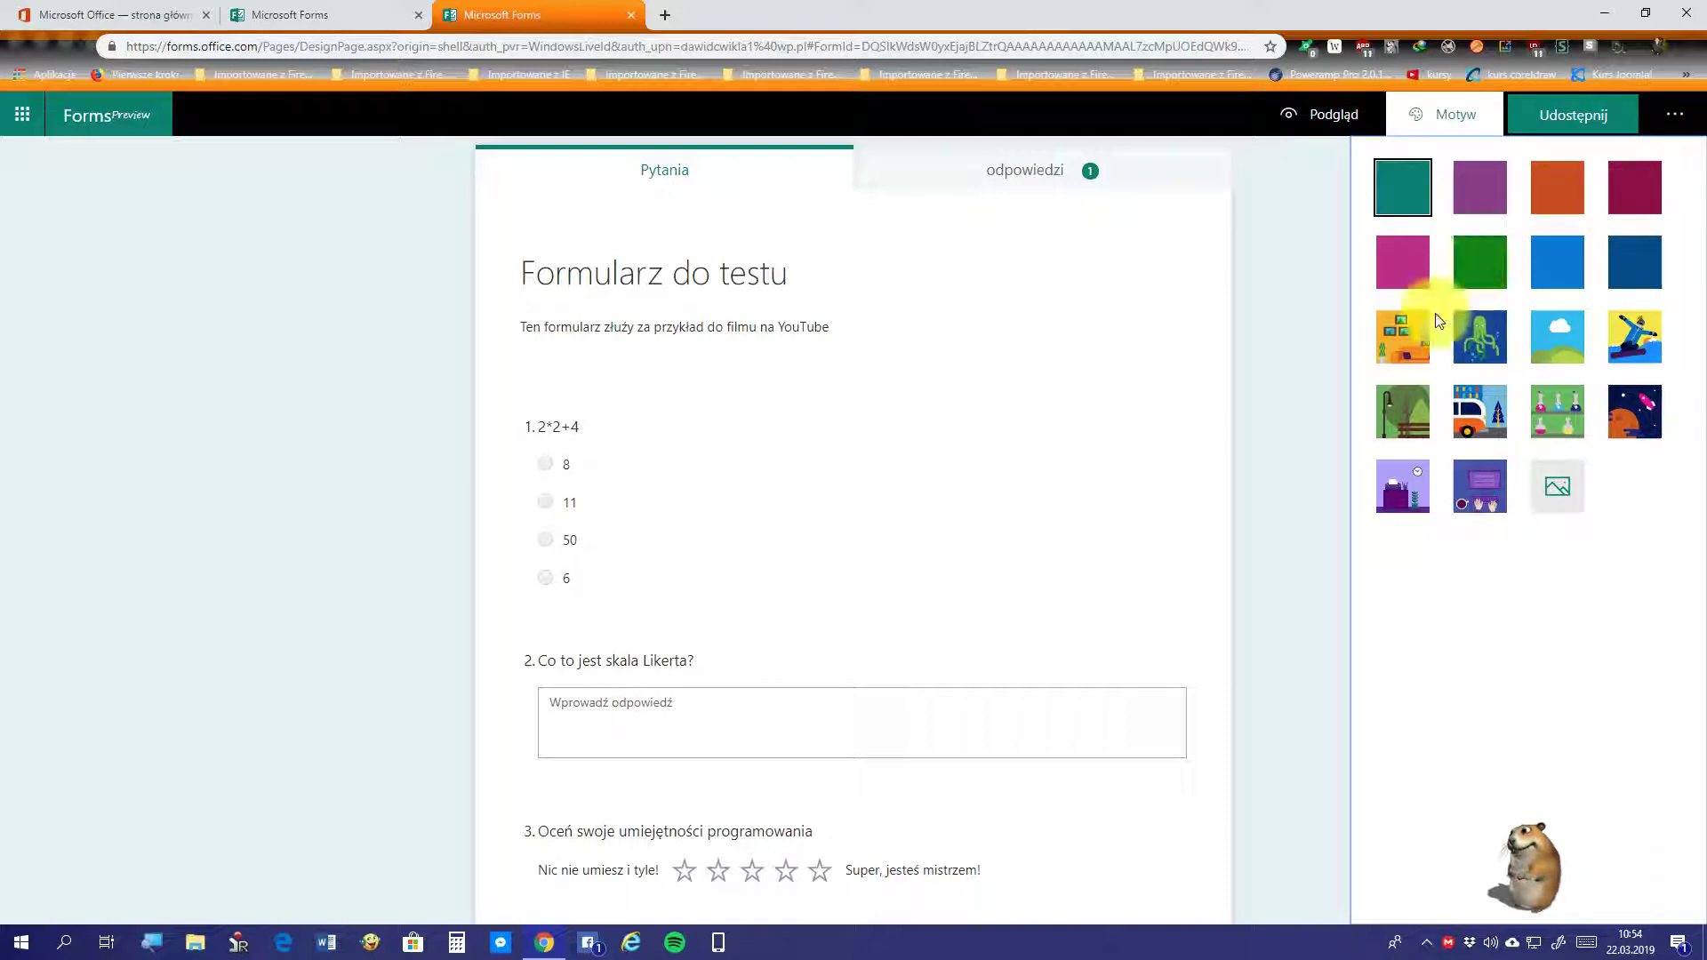
click(1403, 345)
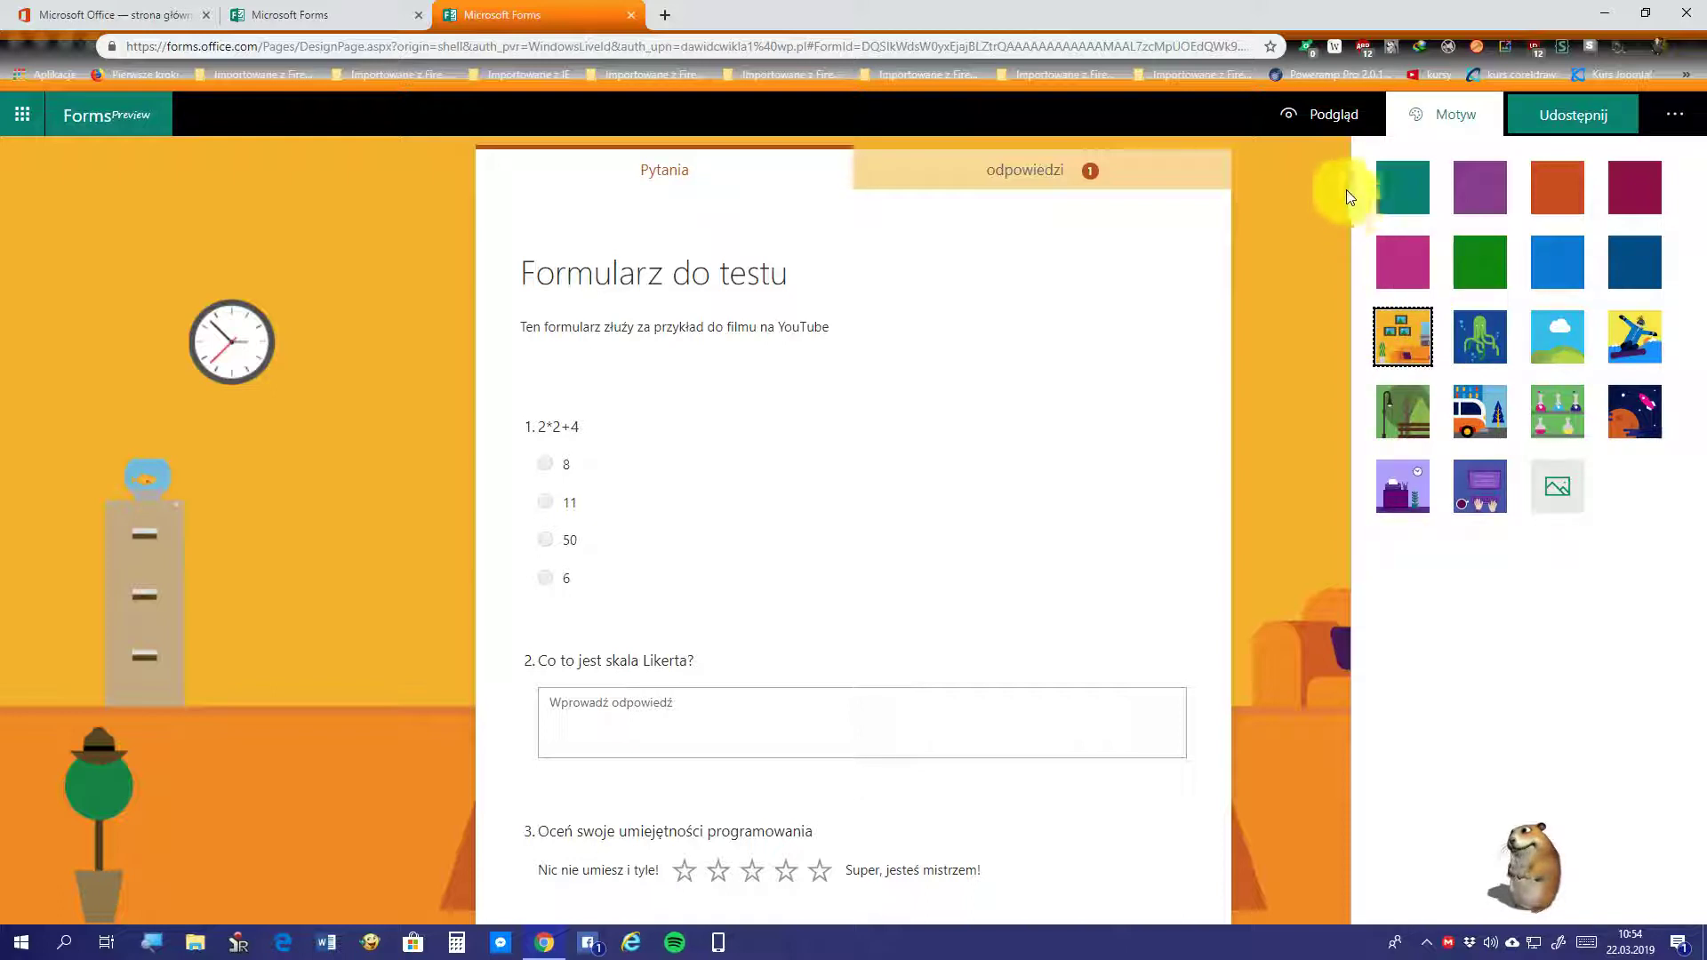
click(1384, 194)
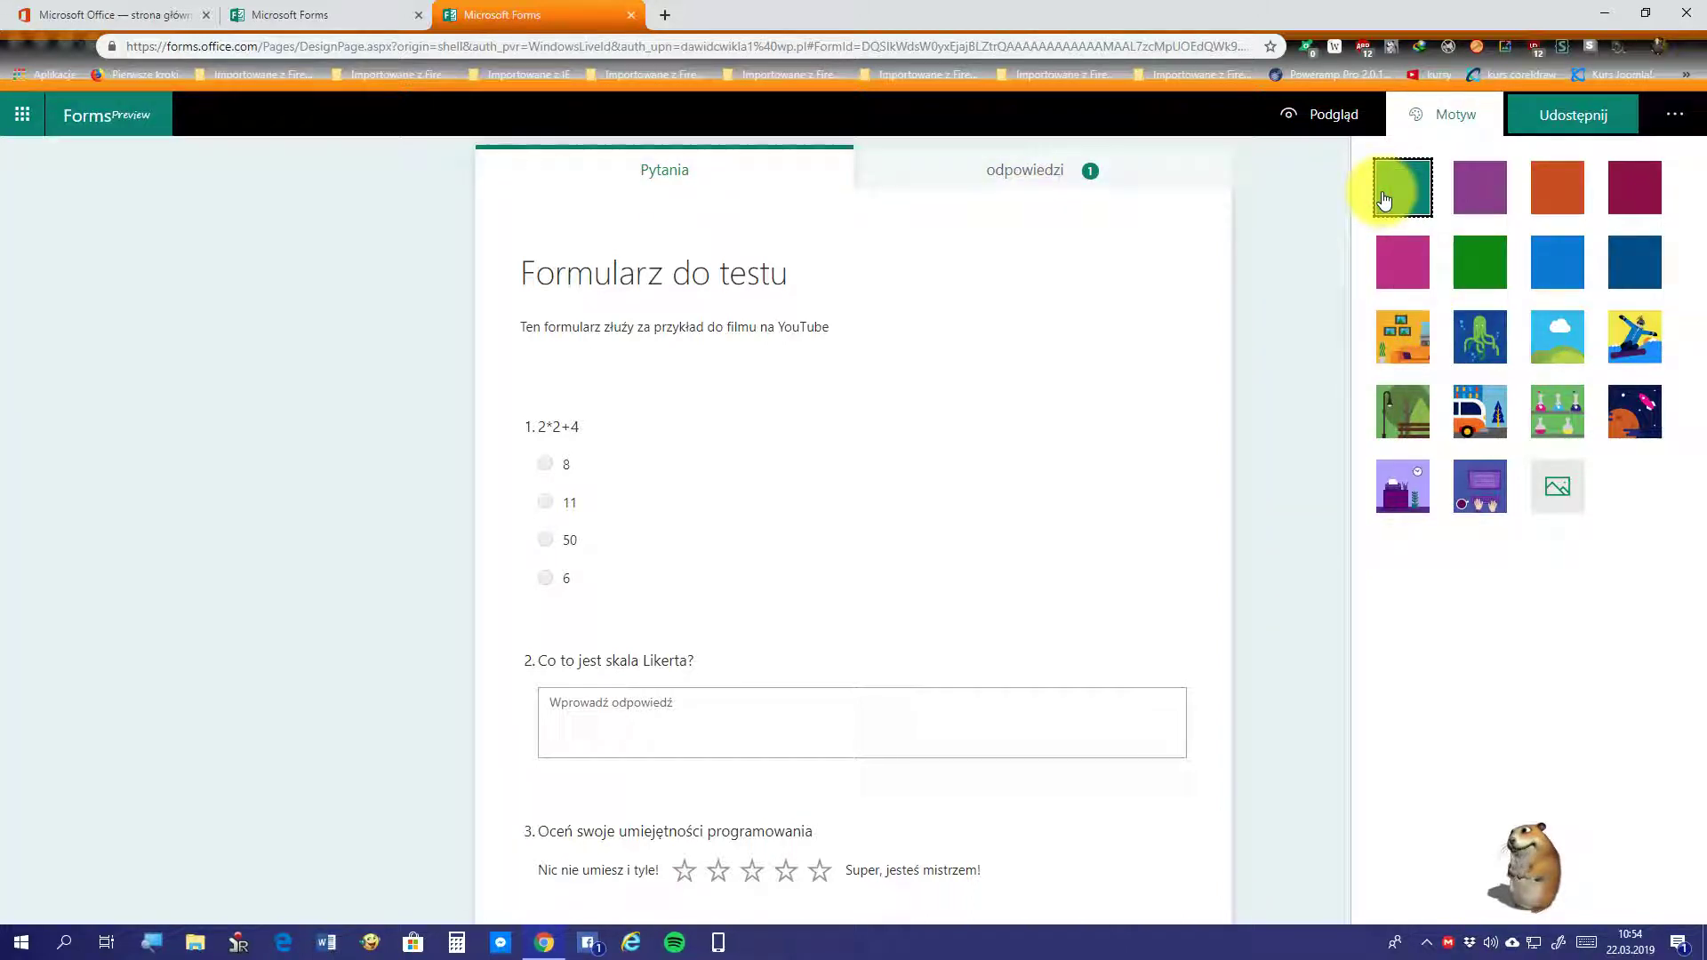
Step: View the form's sharing options for link, QR code, embed code and e-mail, and close the mail window and sharing options
click(1554, 118)
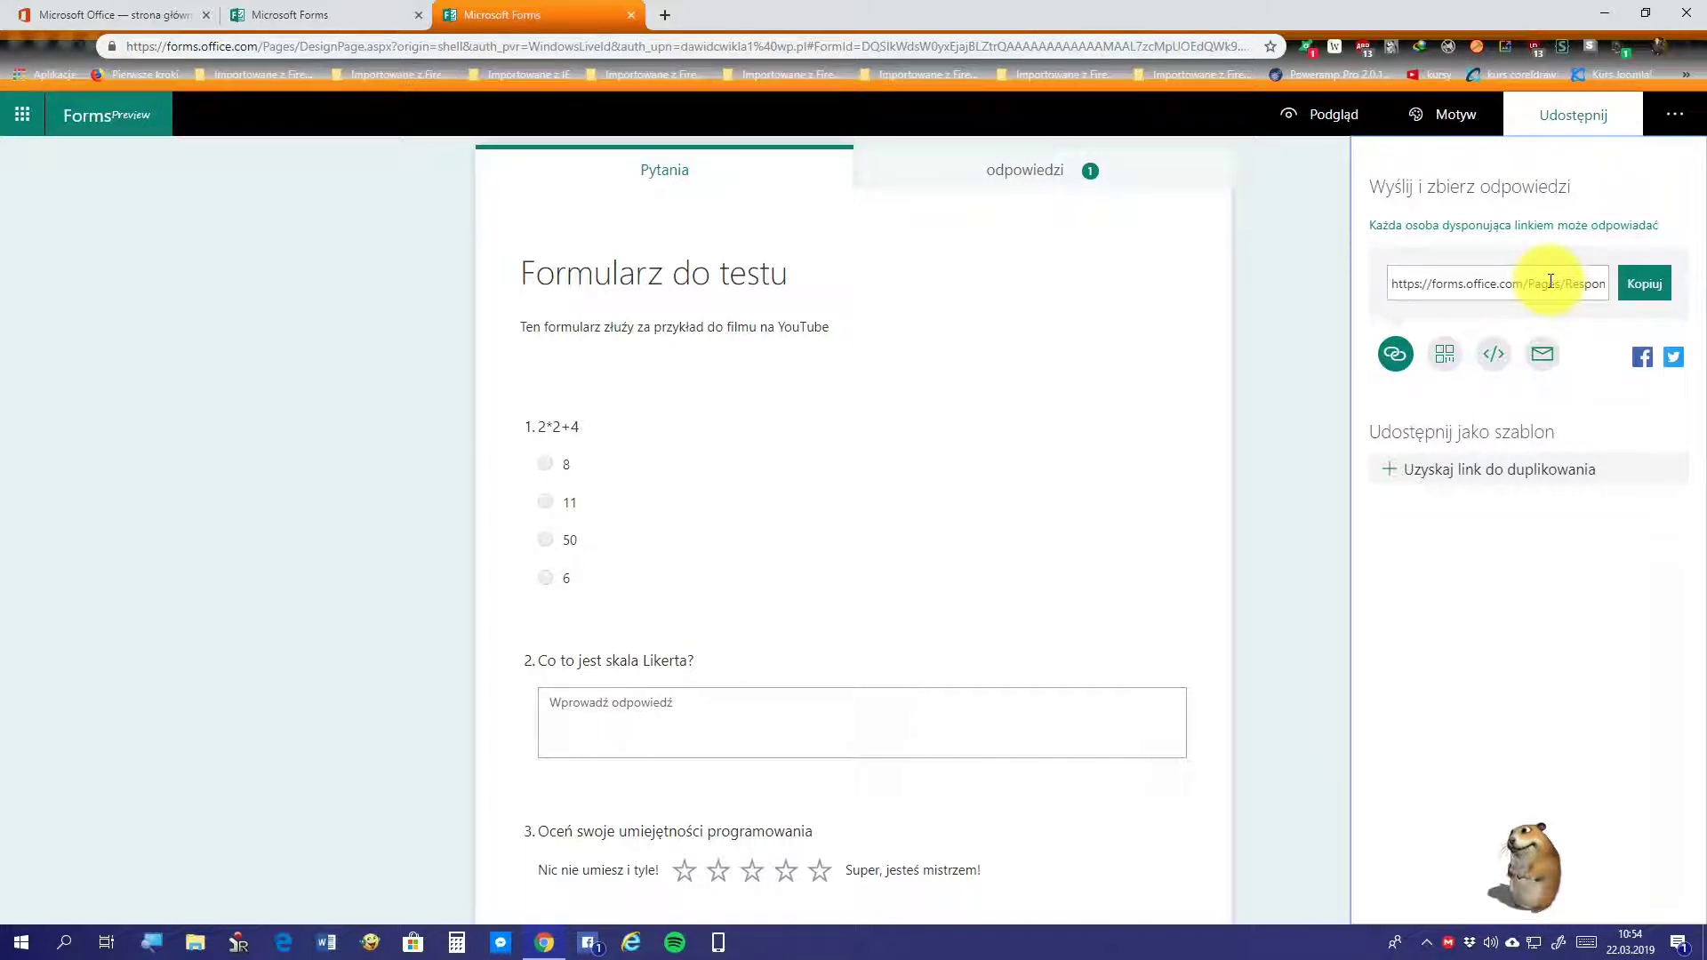
click(1396, 357)
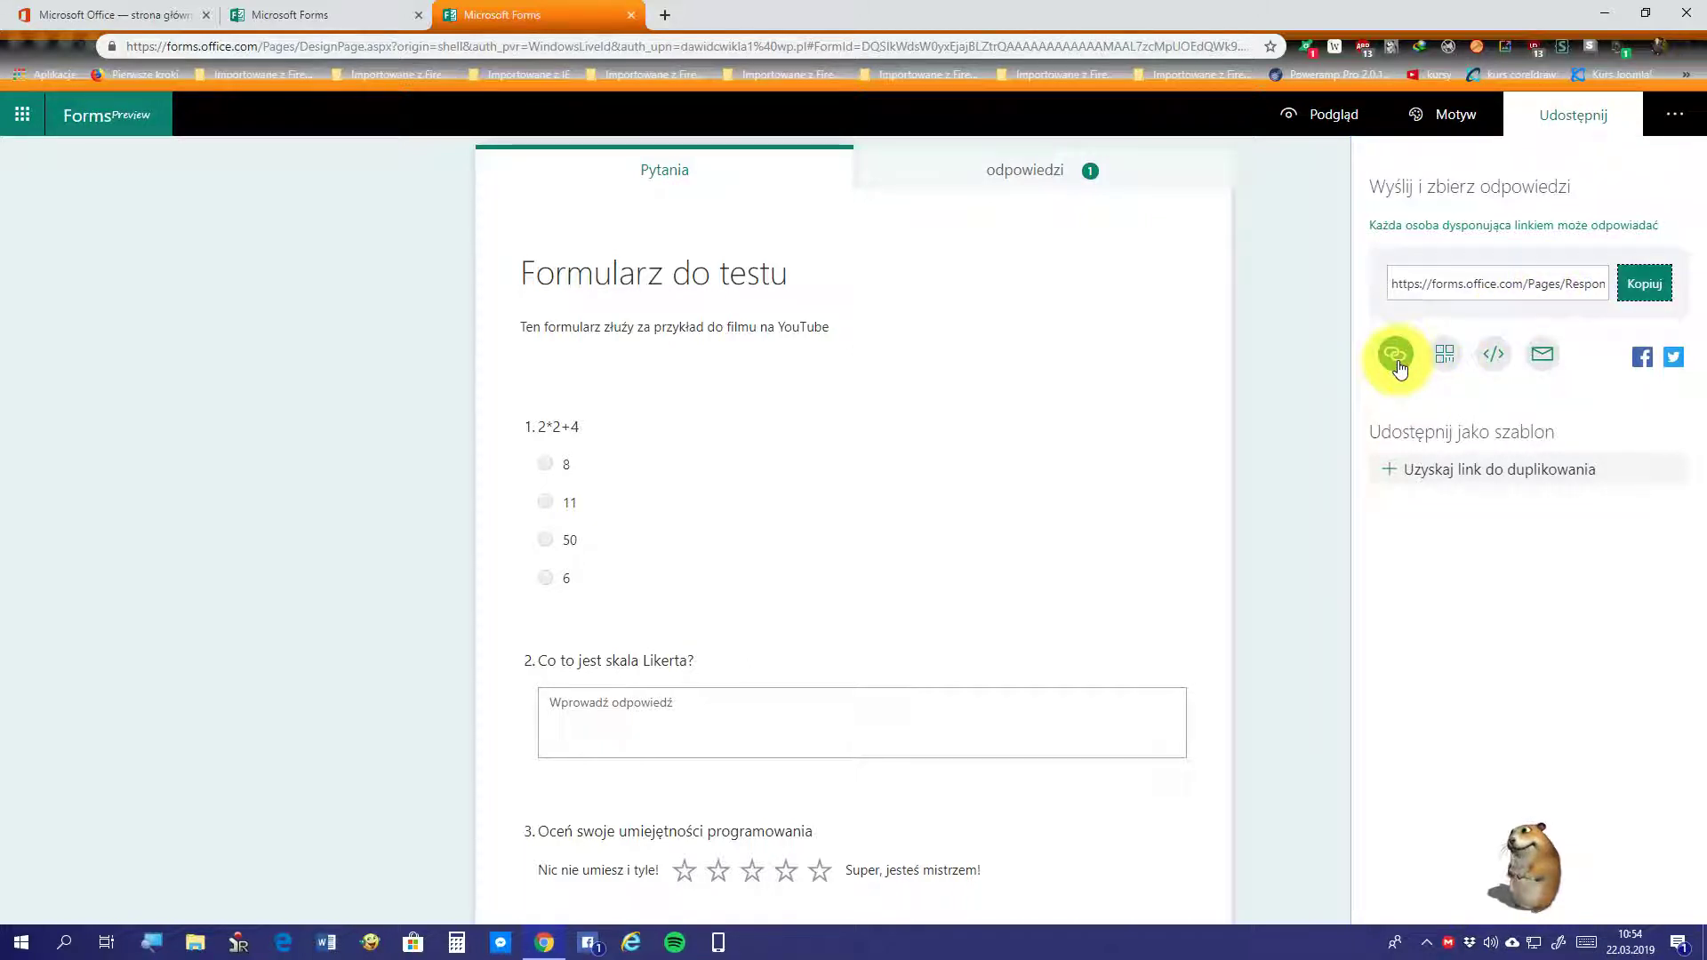
click(1445, 360)
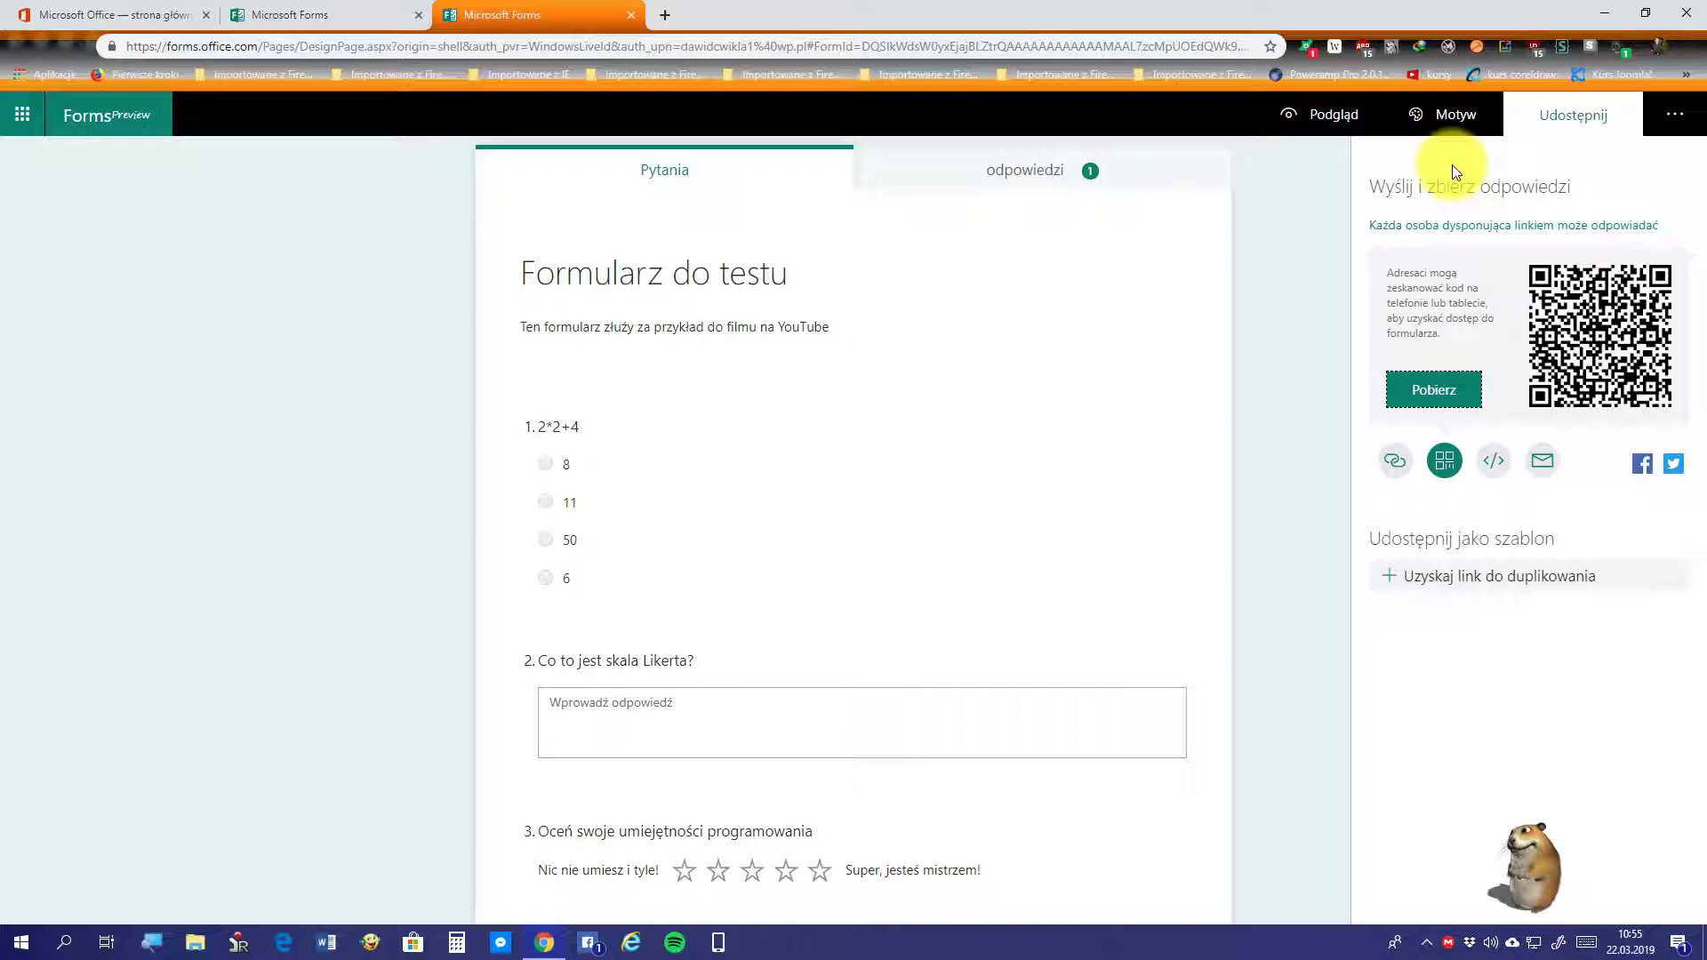
click(1493, 464)
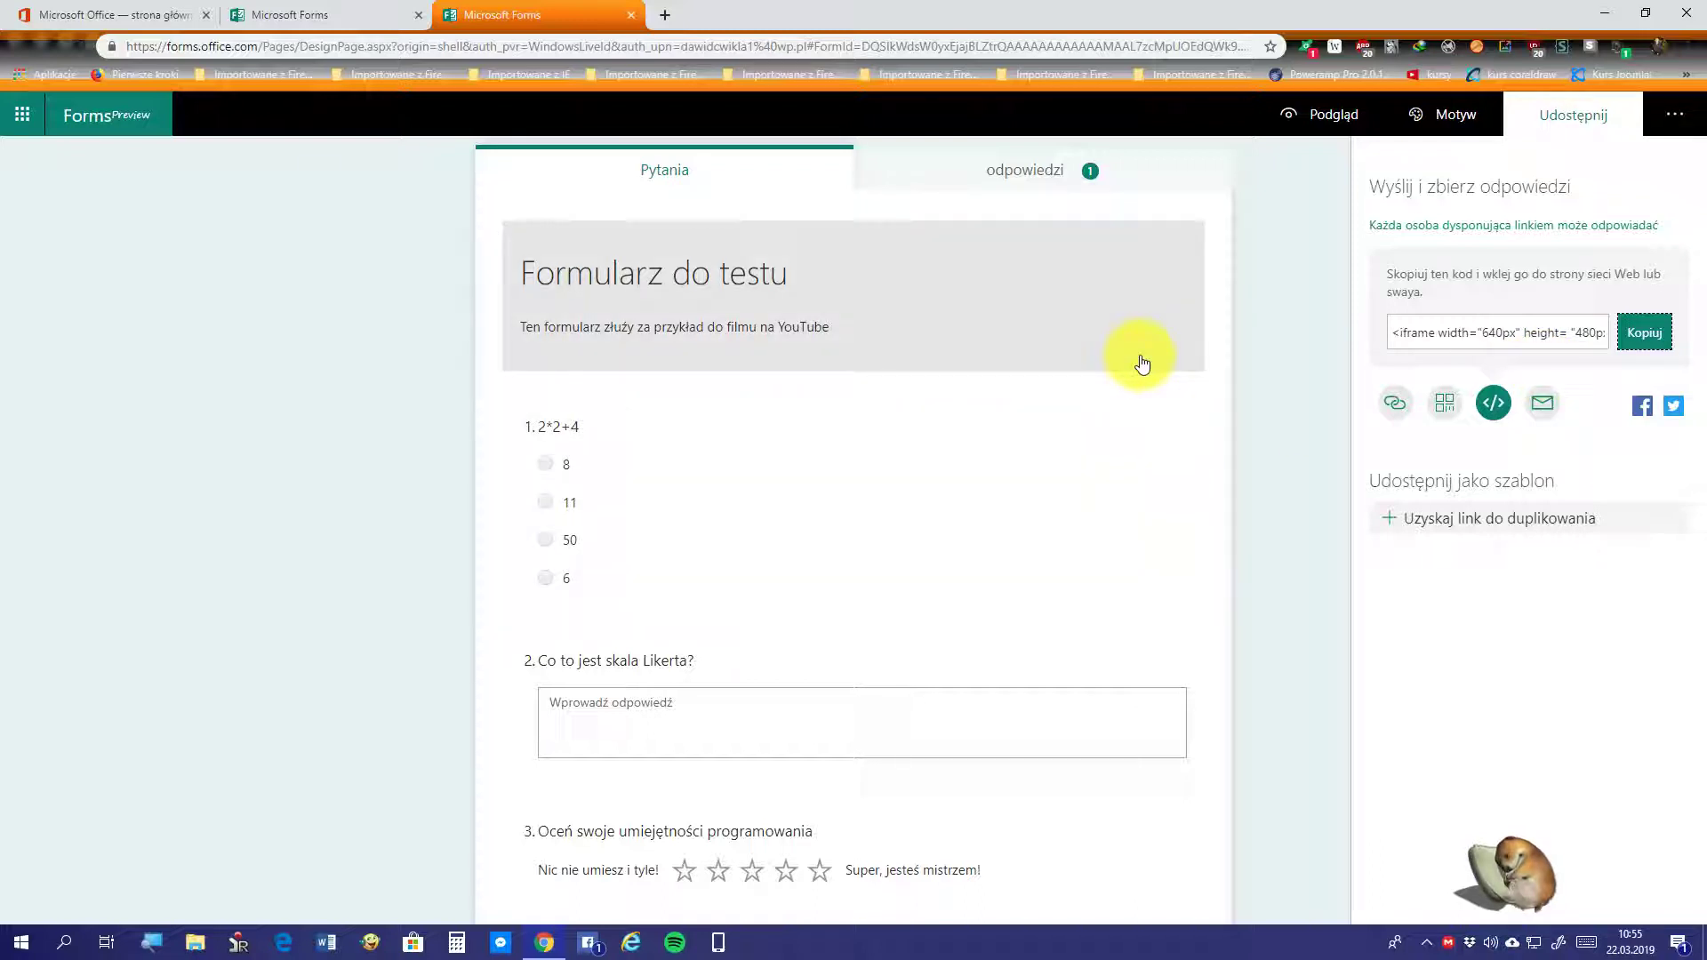
click(1544, 406)
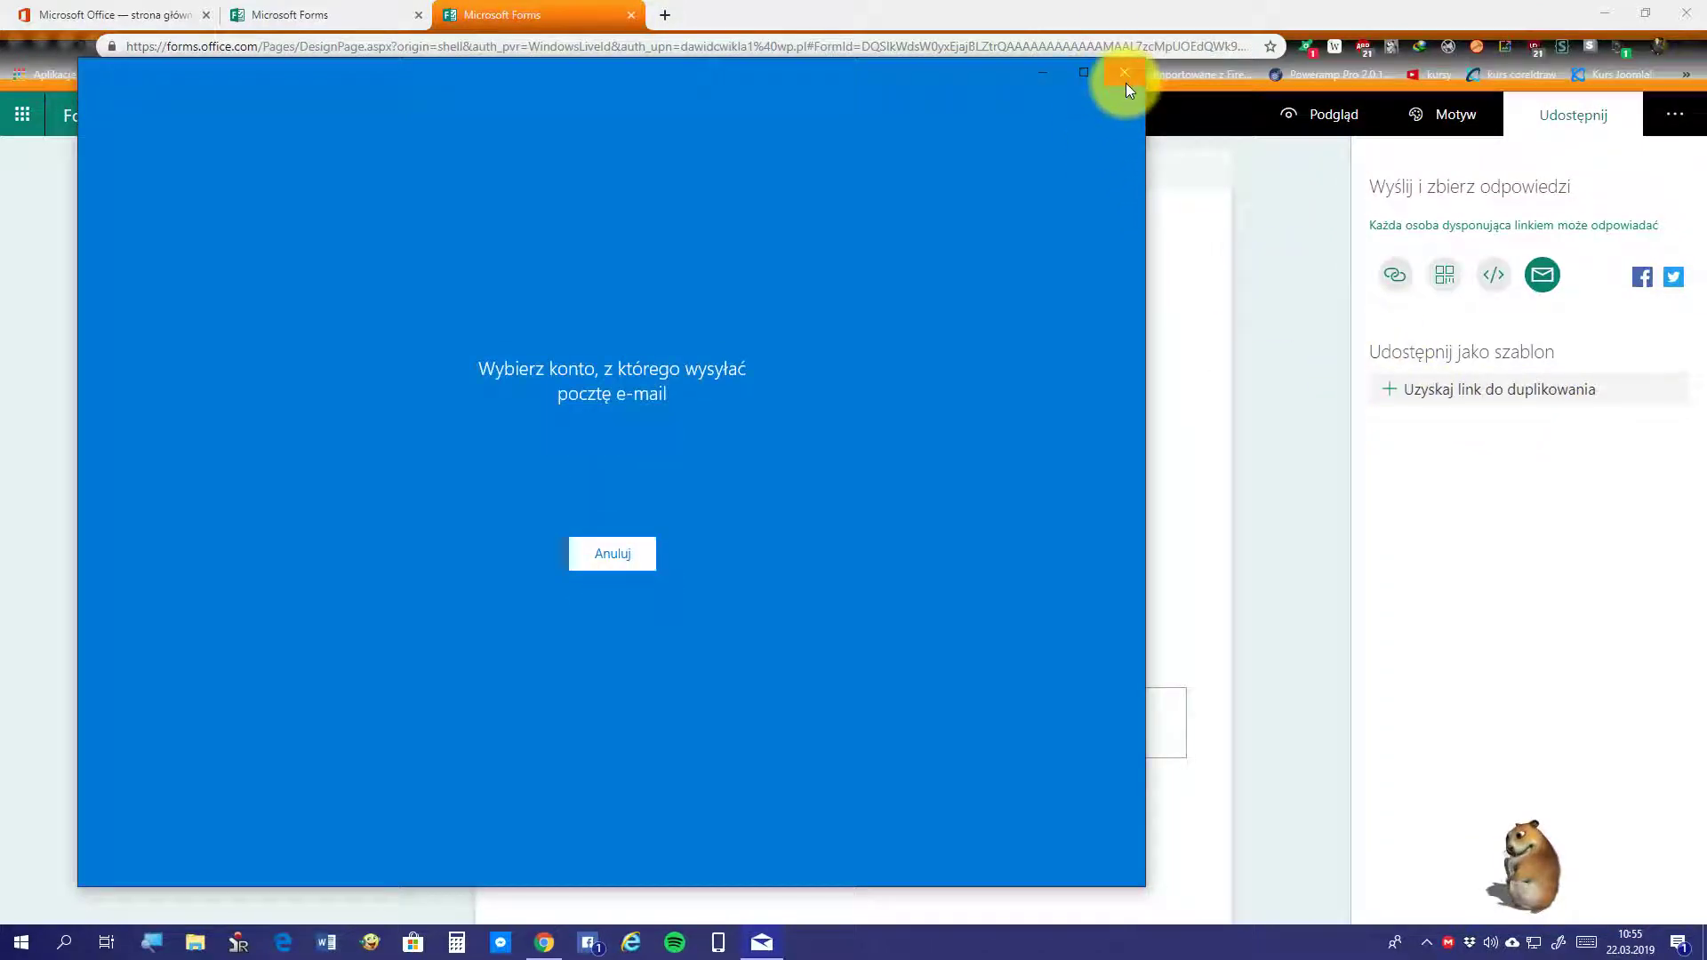
click(1125, 82)
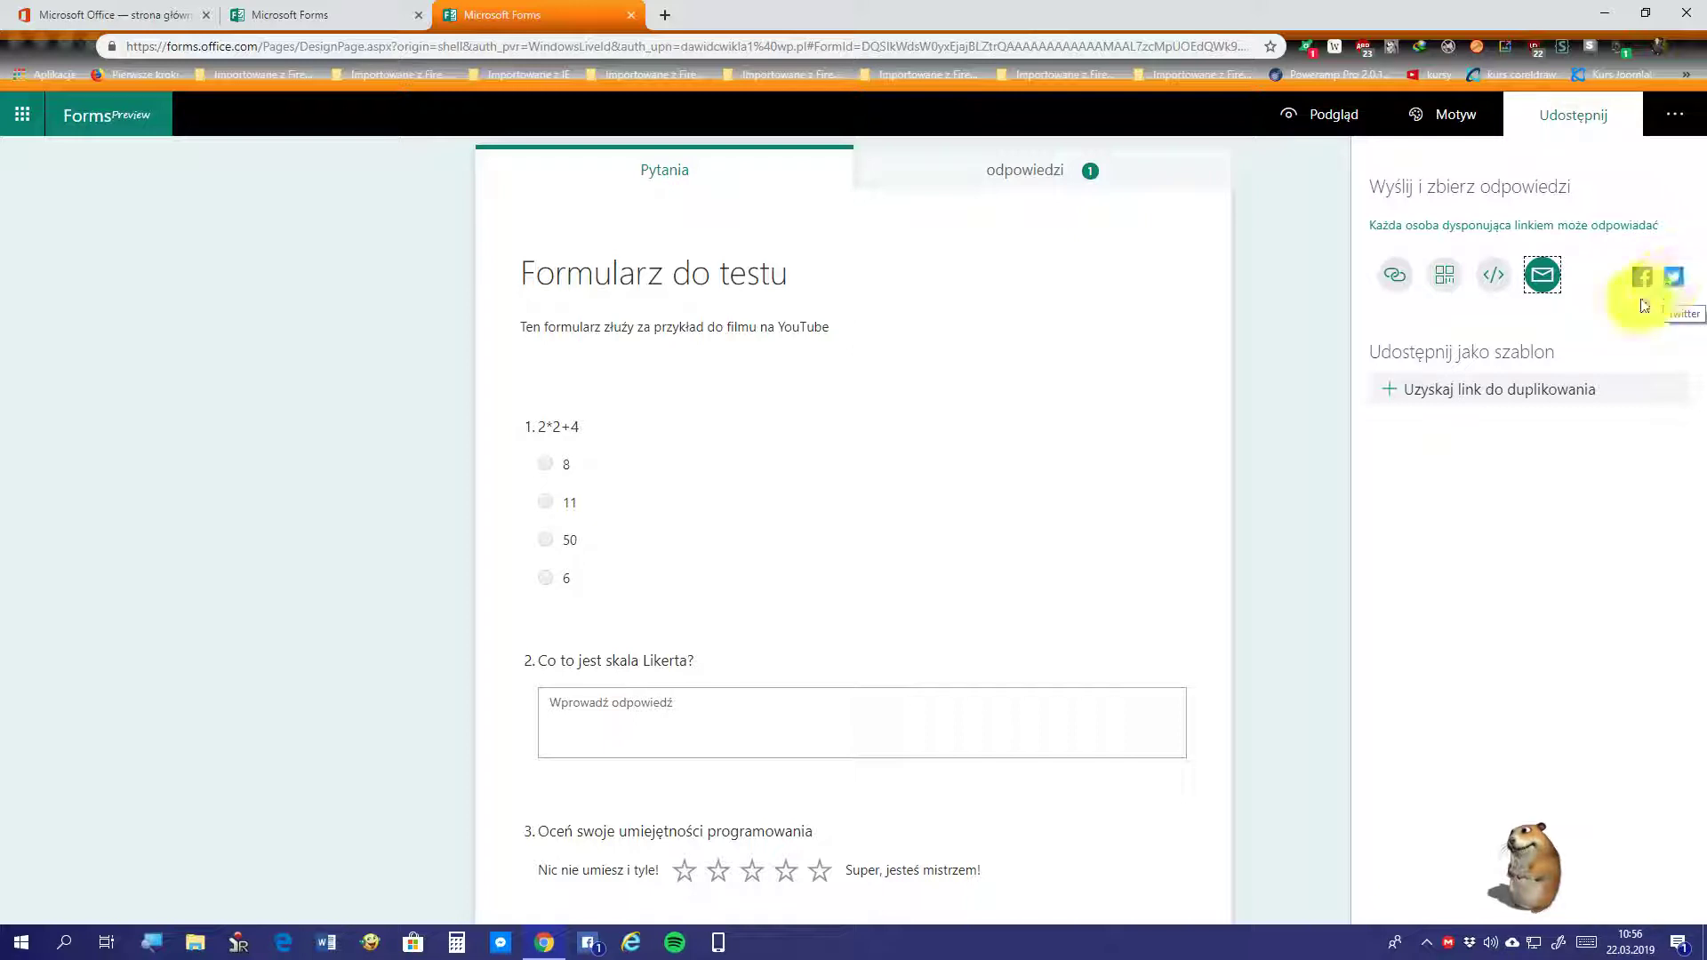
click(1597, 111)
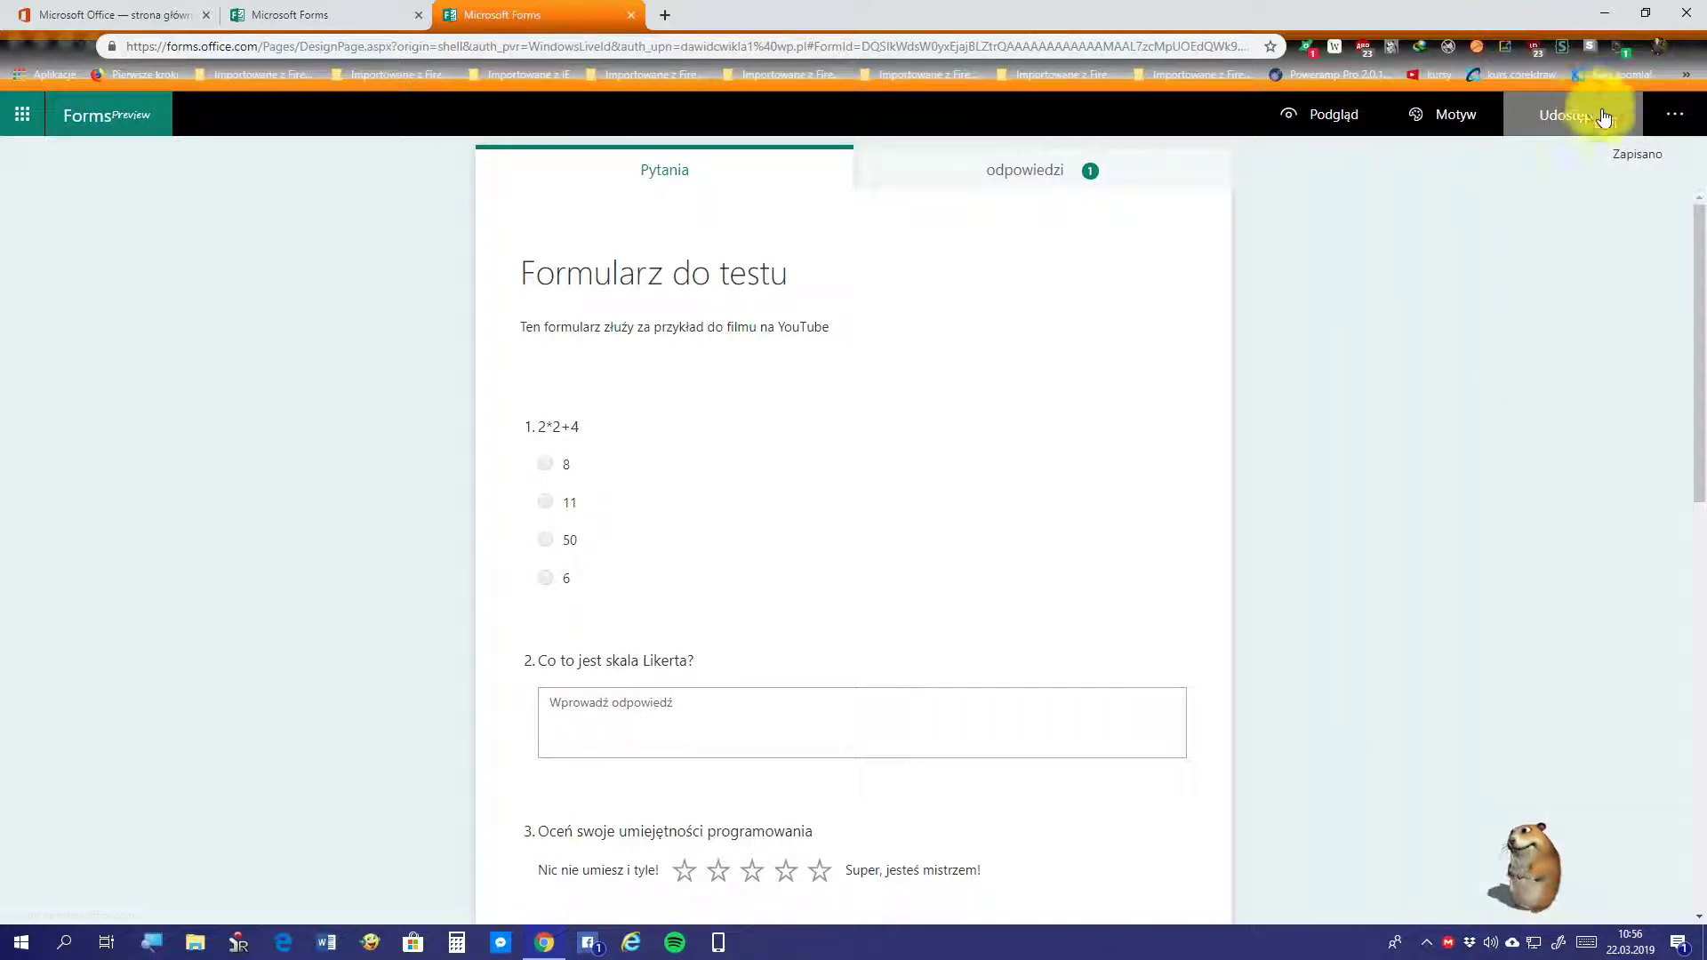
Step: Select question 1 and open the form's branching options to look over the questions
click(1662, 129)
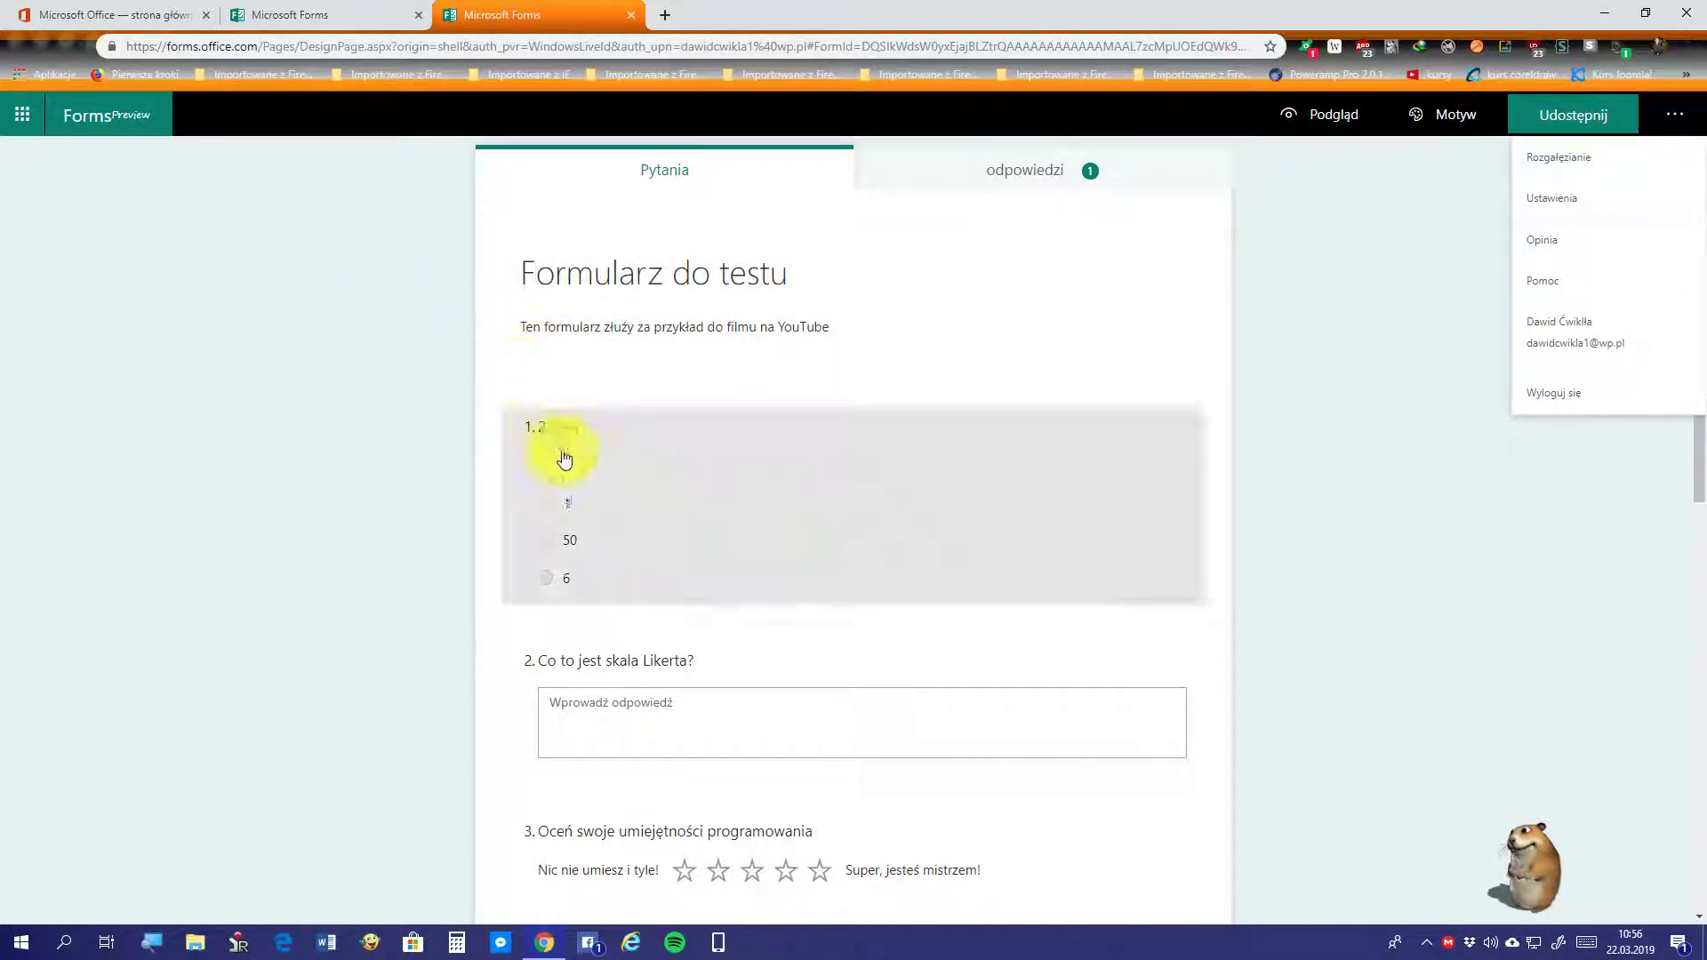
click(688, 503)
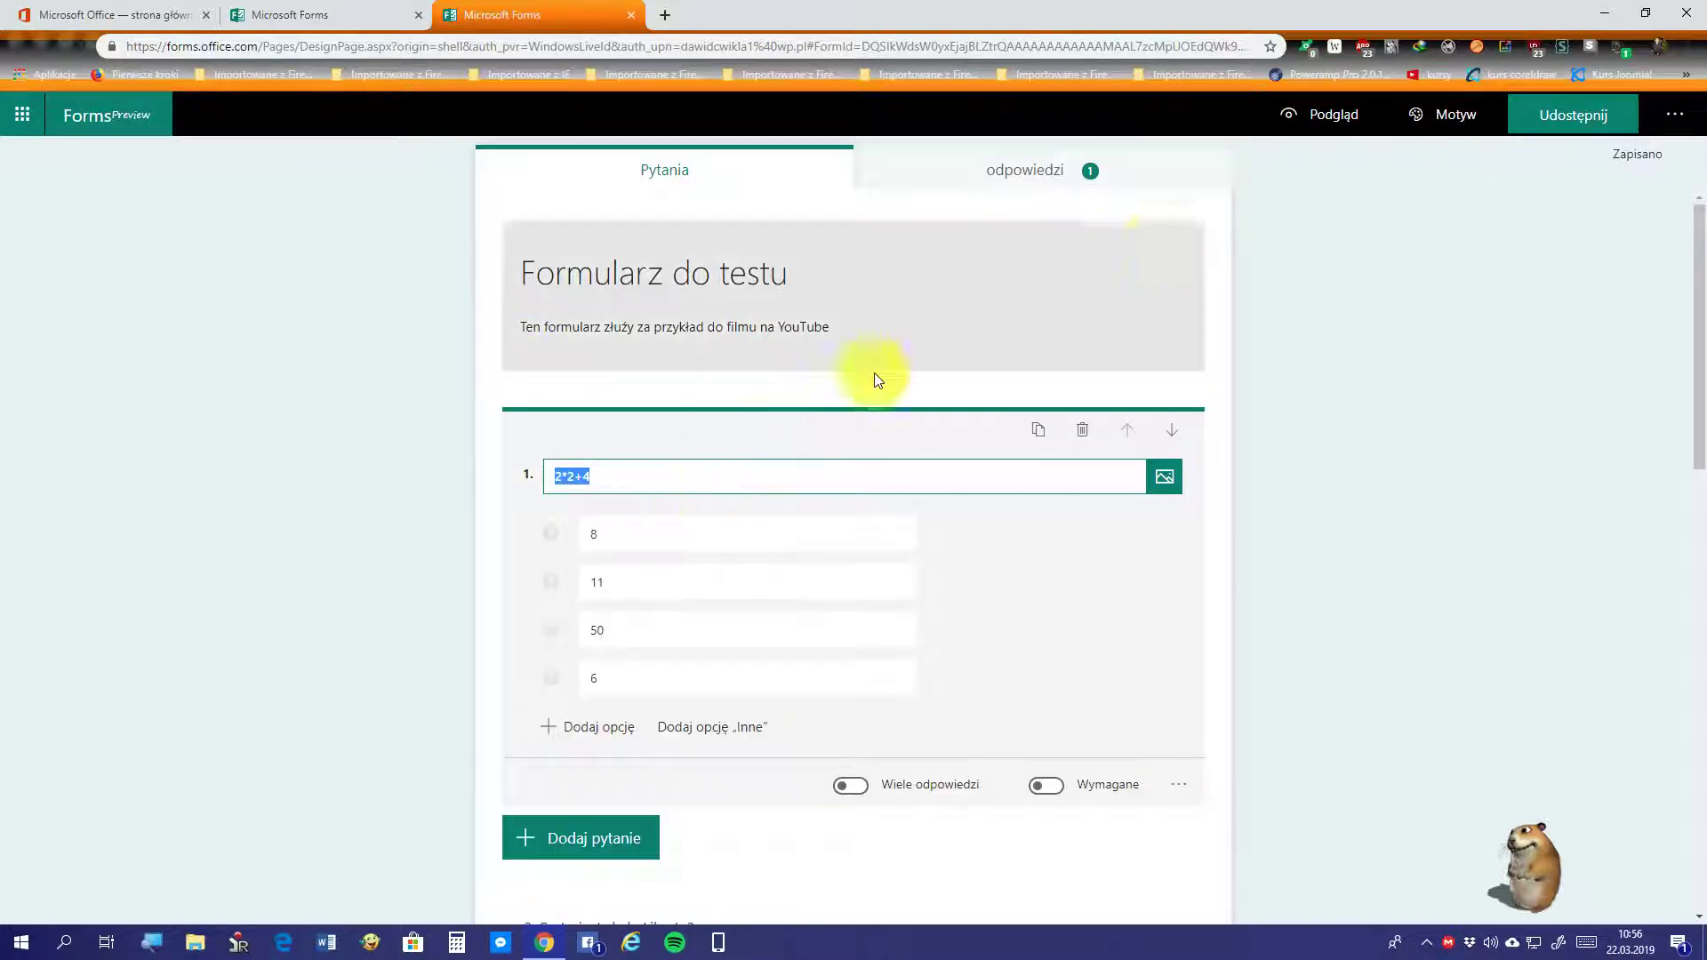
click(1675, 114)
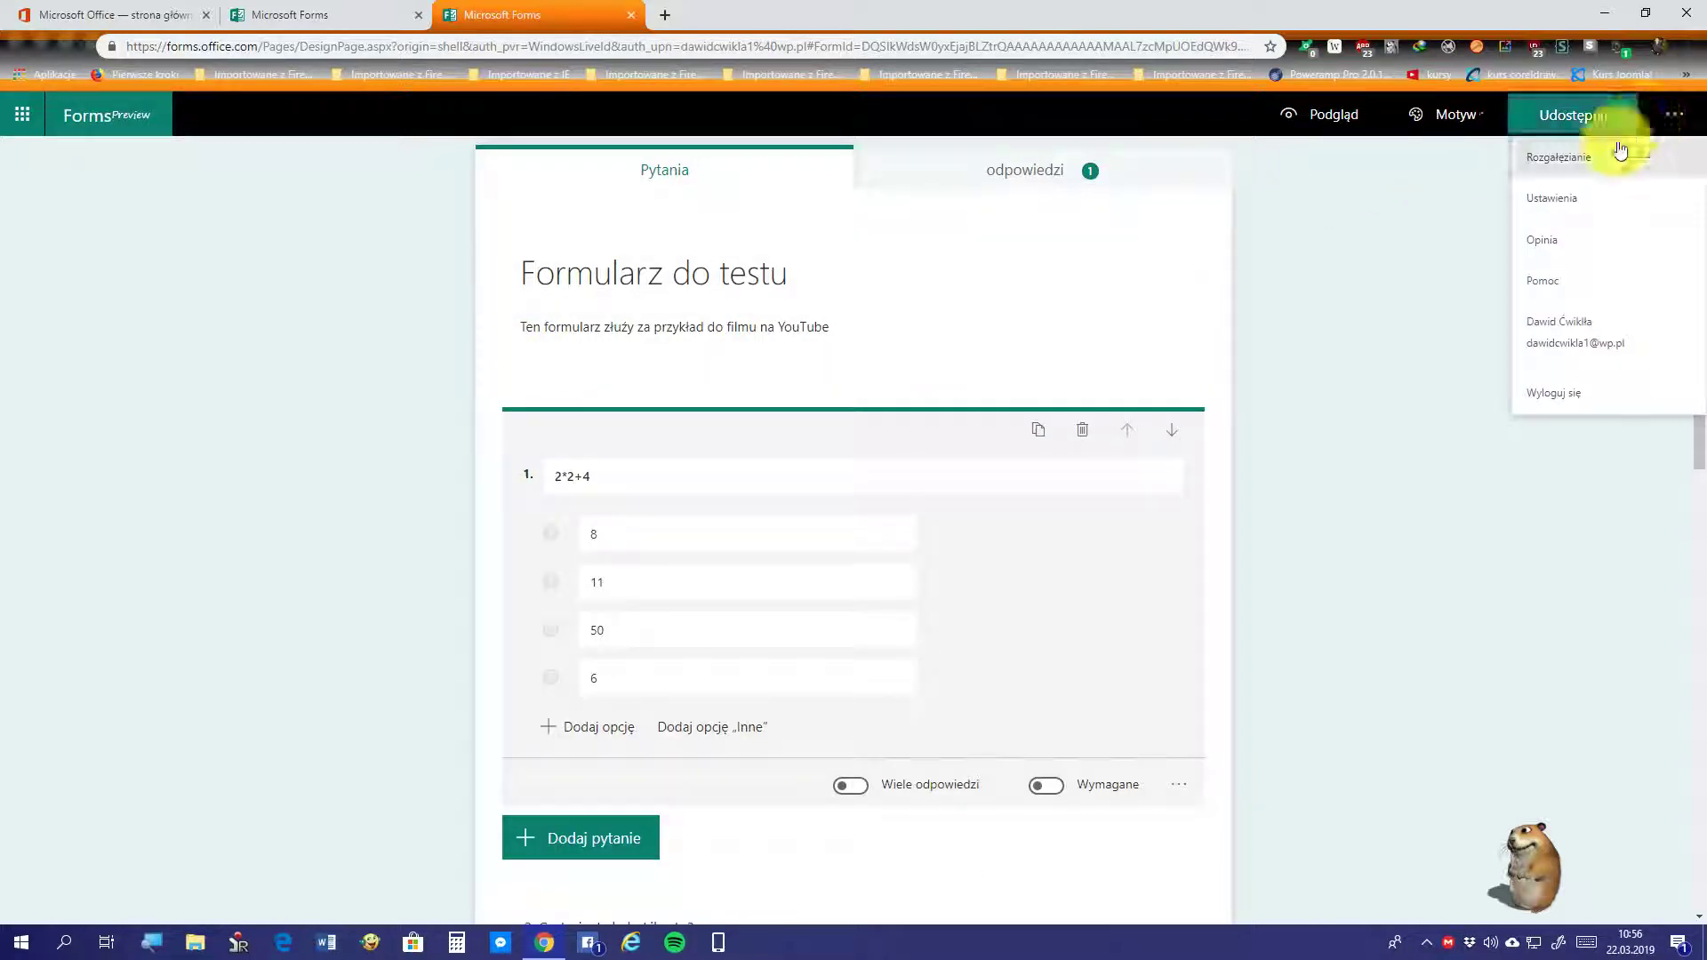
click(1590, 169)
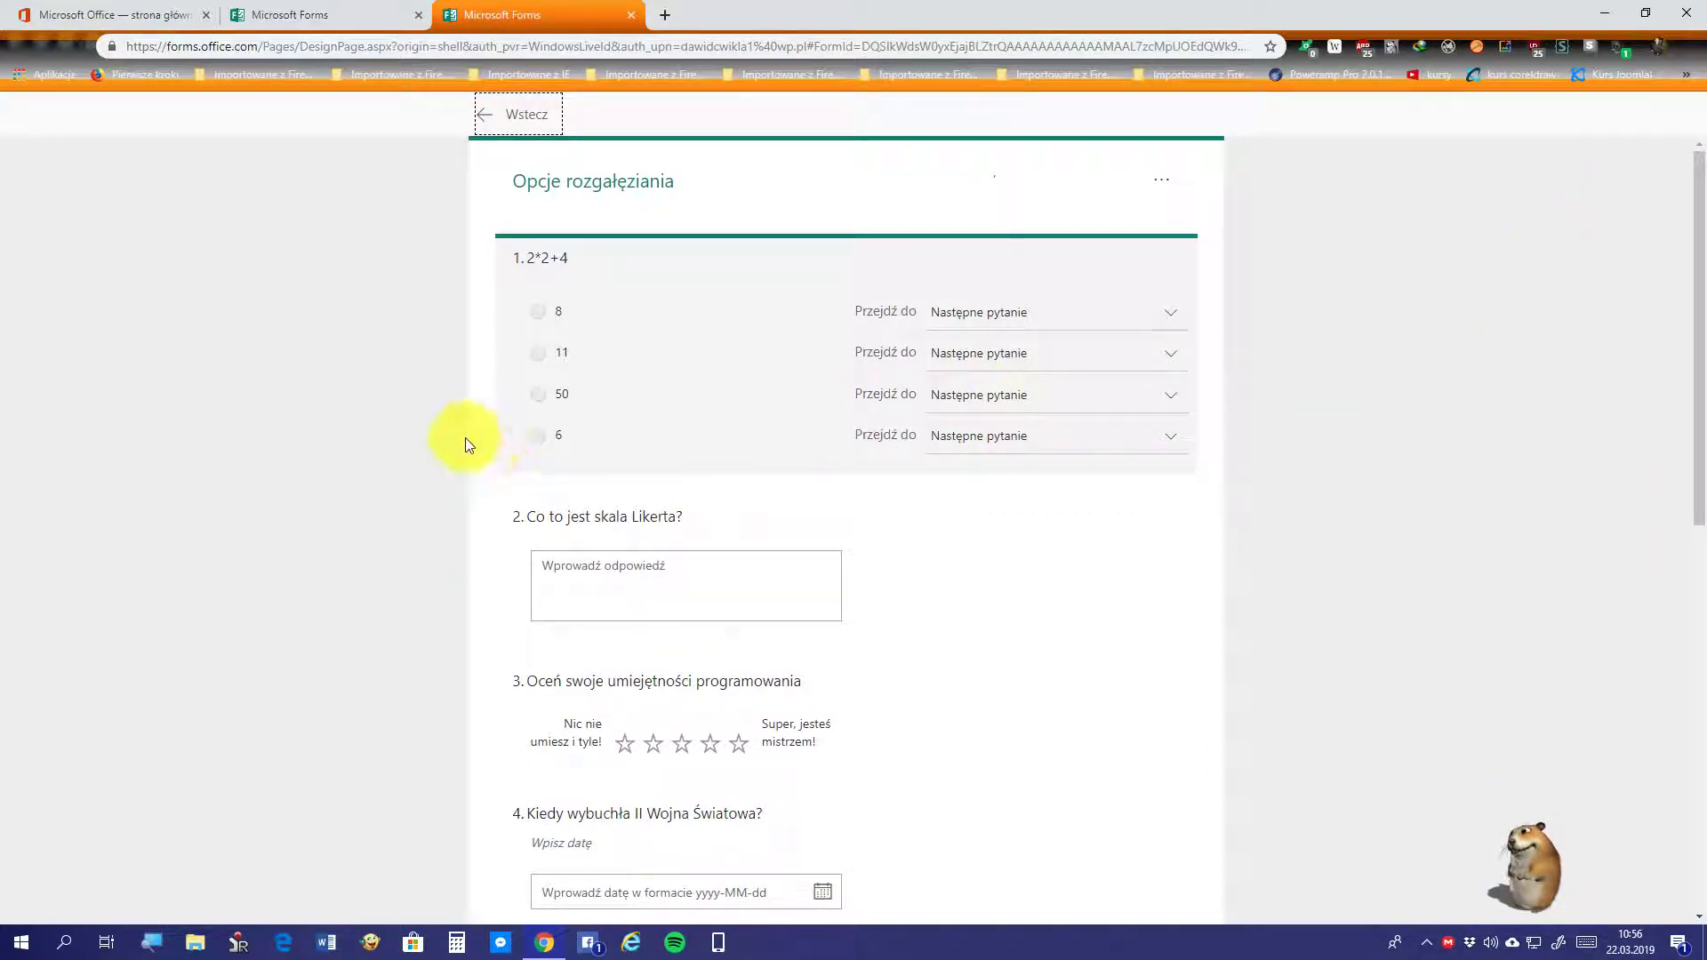
scroll(611, 493, down, 2)
scroll(611, 493, up, 2)
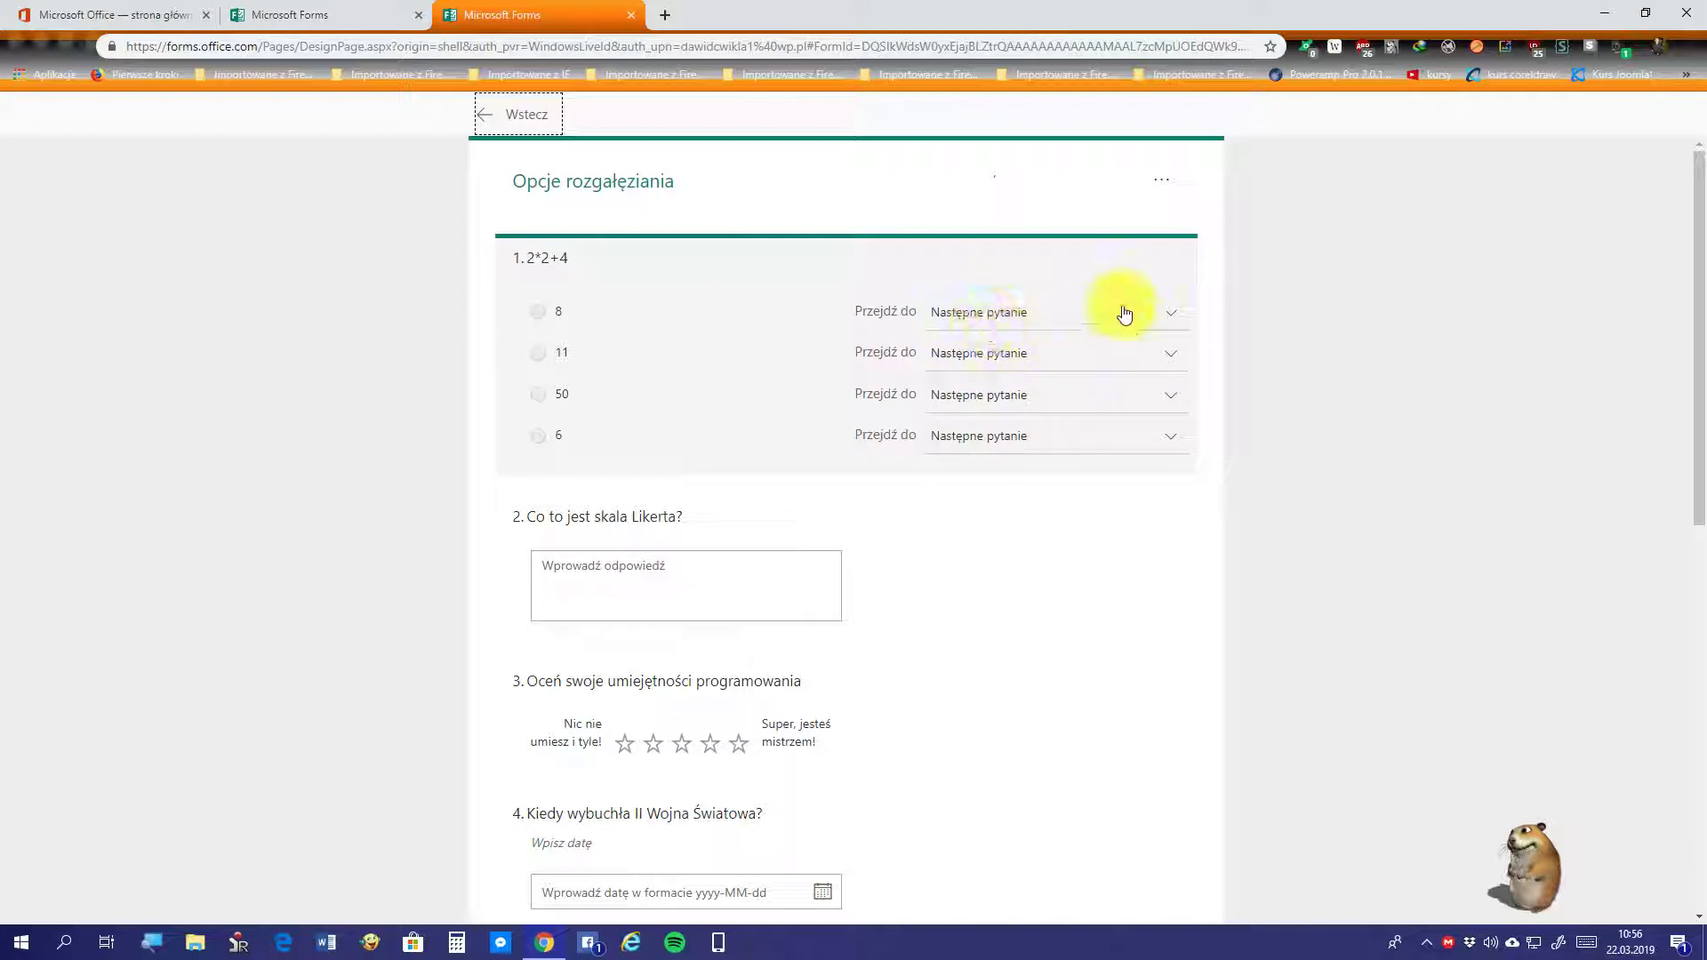
Step: View the branching destinations available for answer 8 of question 1 and for question 2, and return to the form
click(1154, 315)
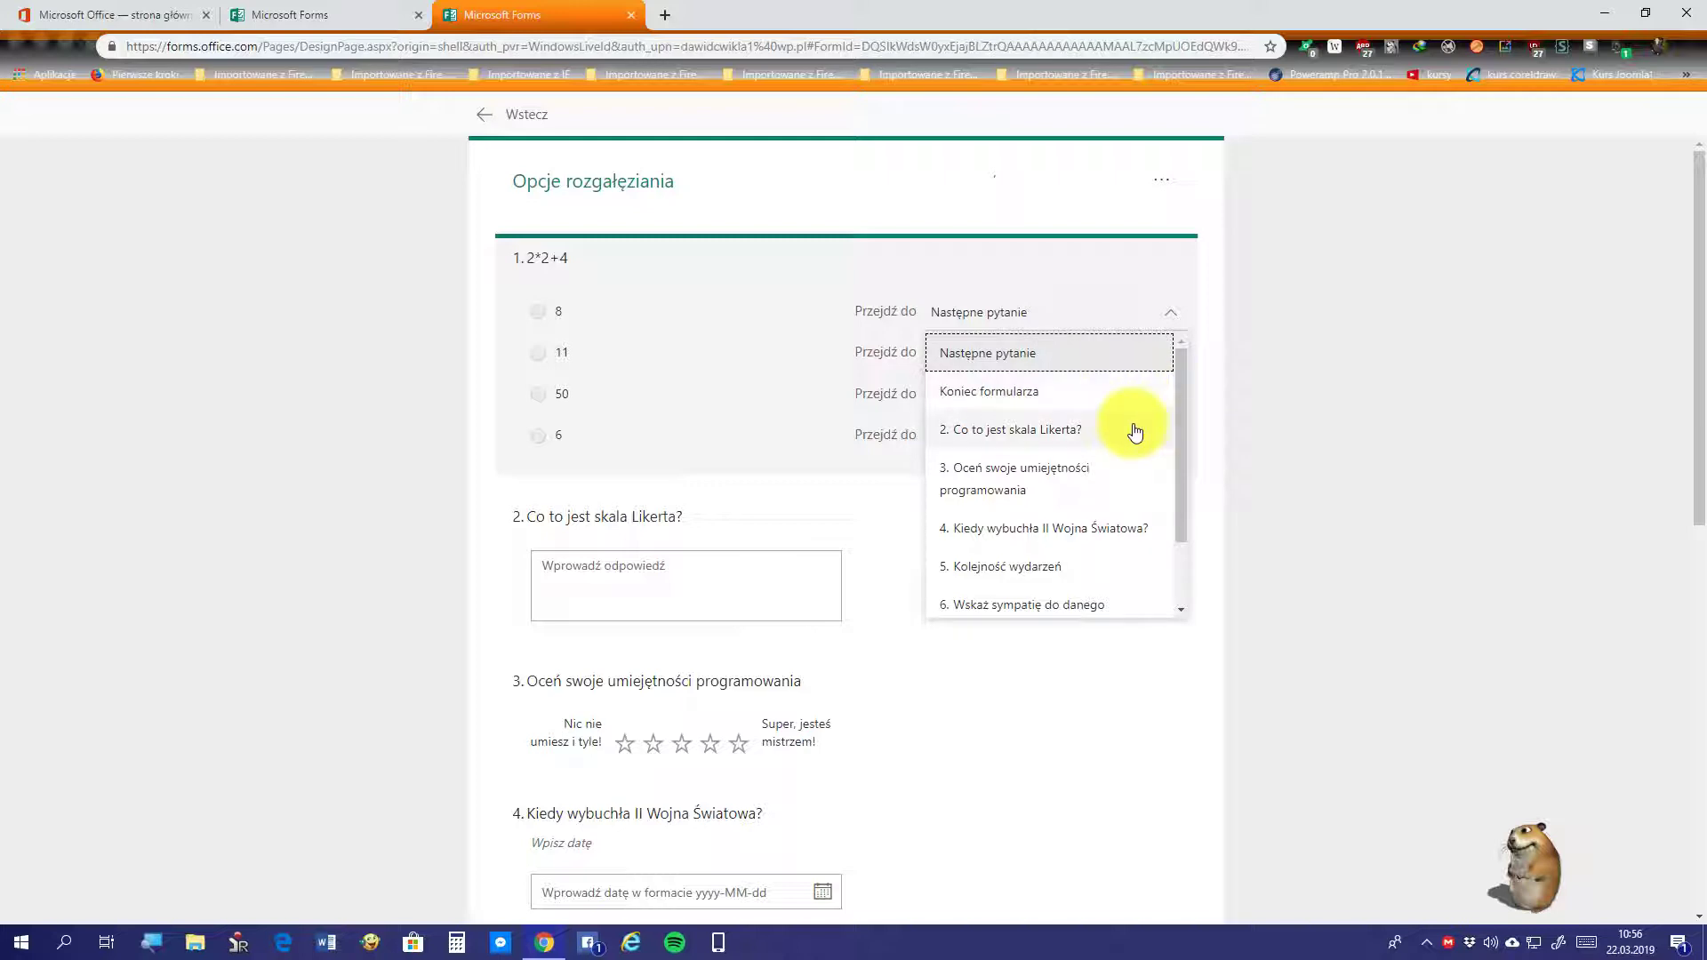
scroll(1125, 473, down, 4)
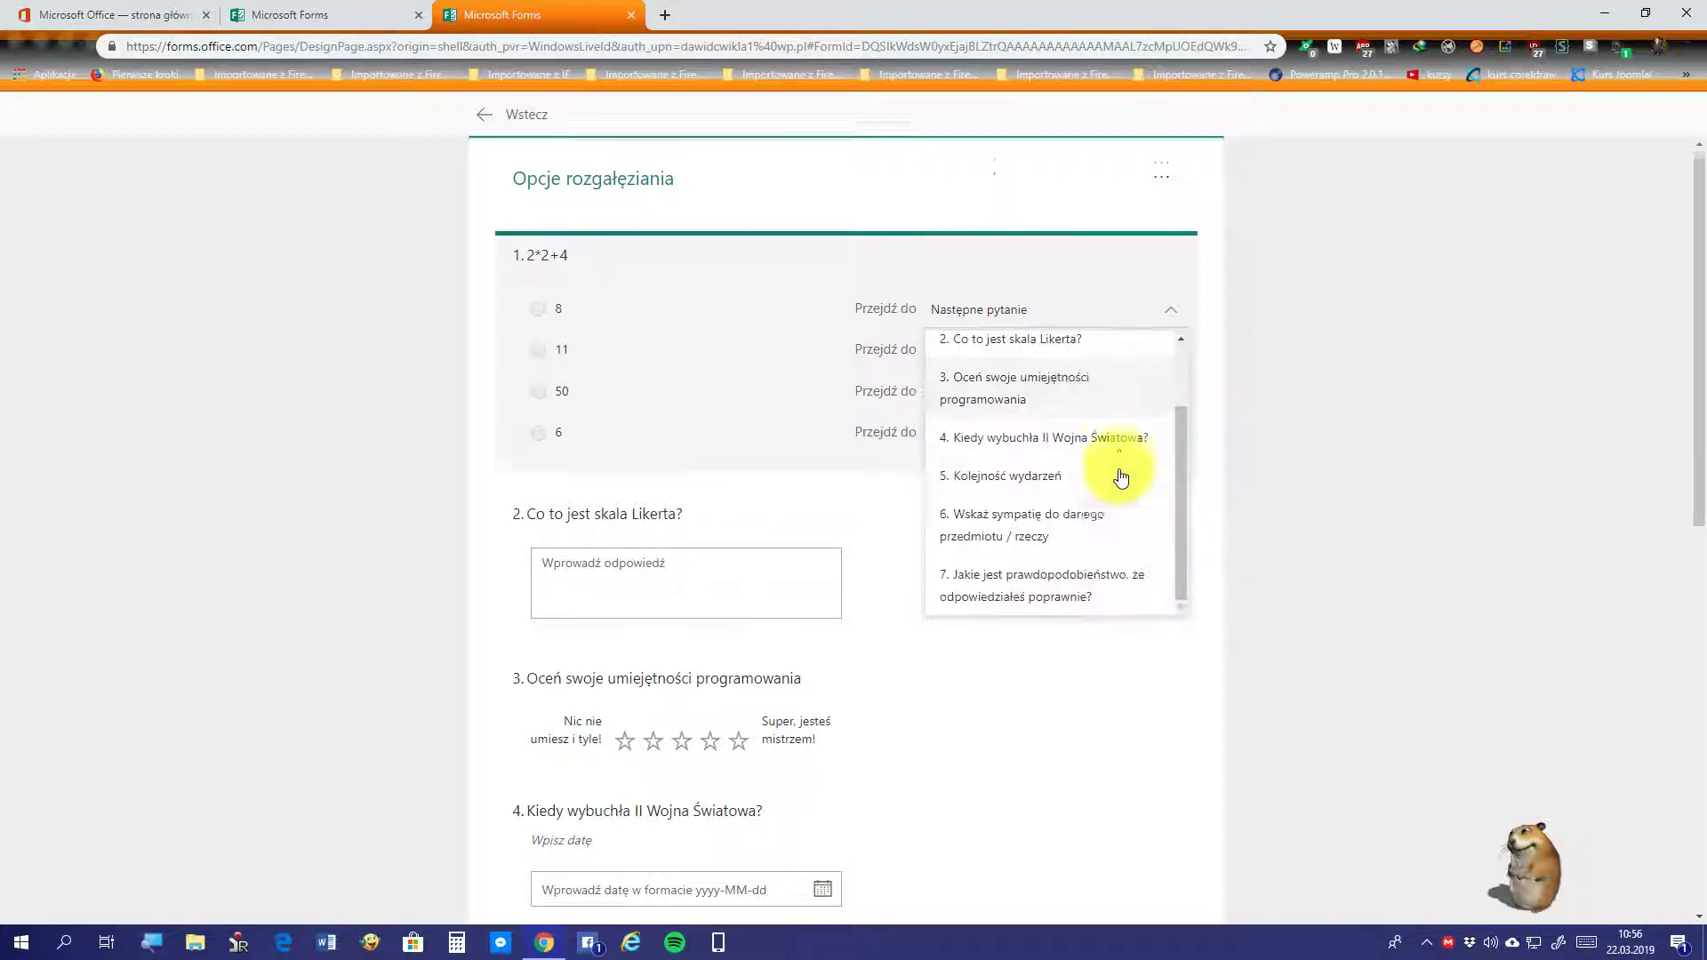
scroll(1116, 444, up, 4)
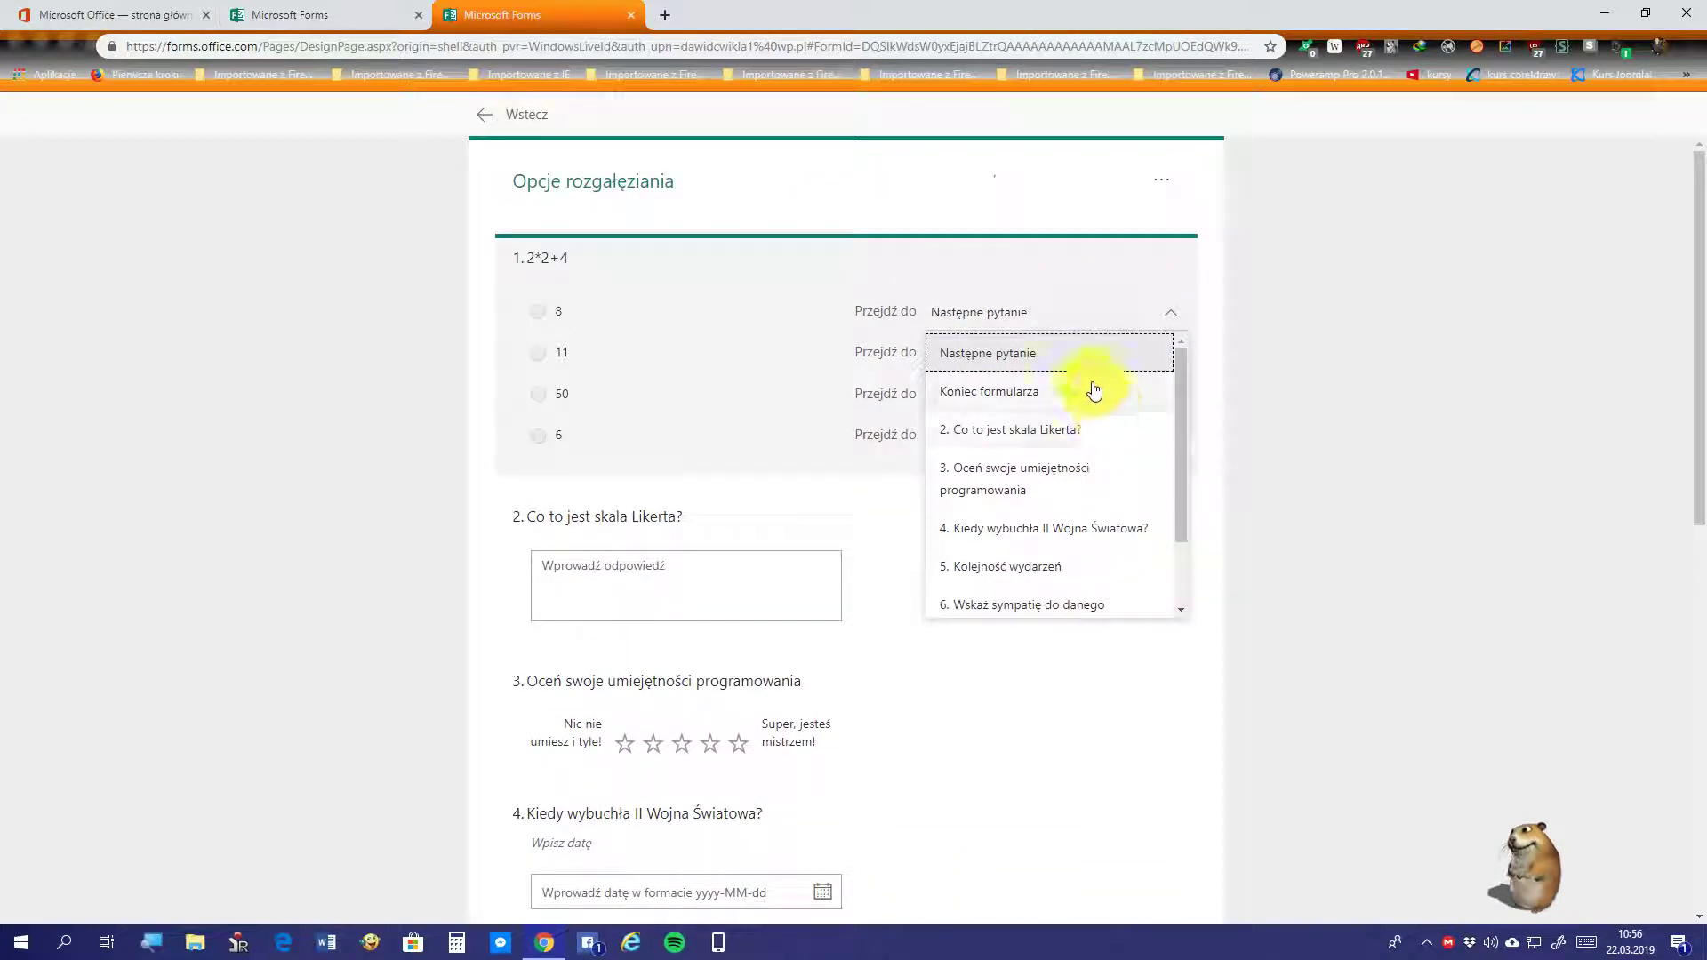
click(1184, 322)
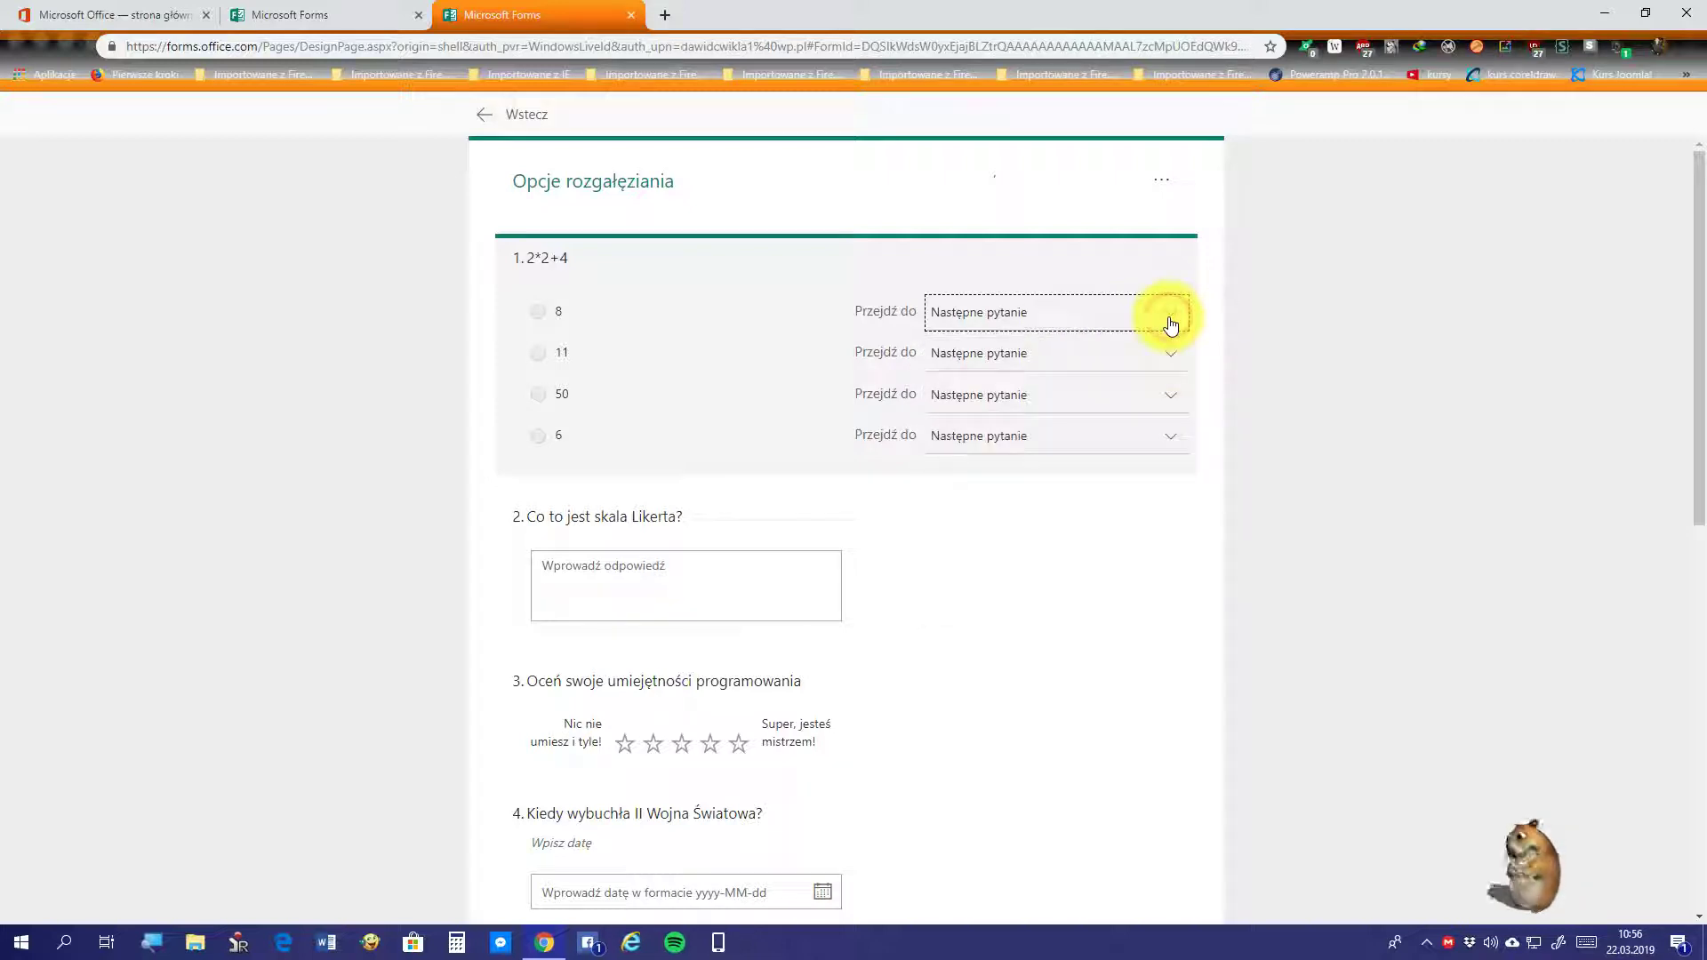
click(1155, 585)
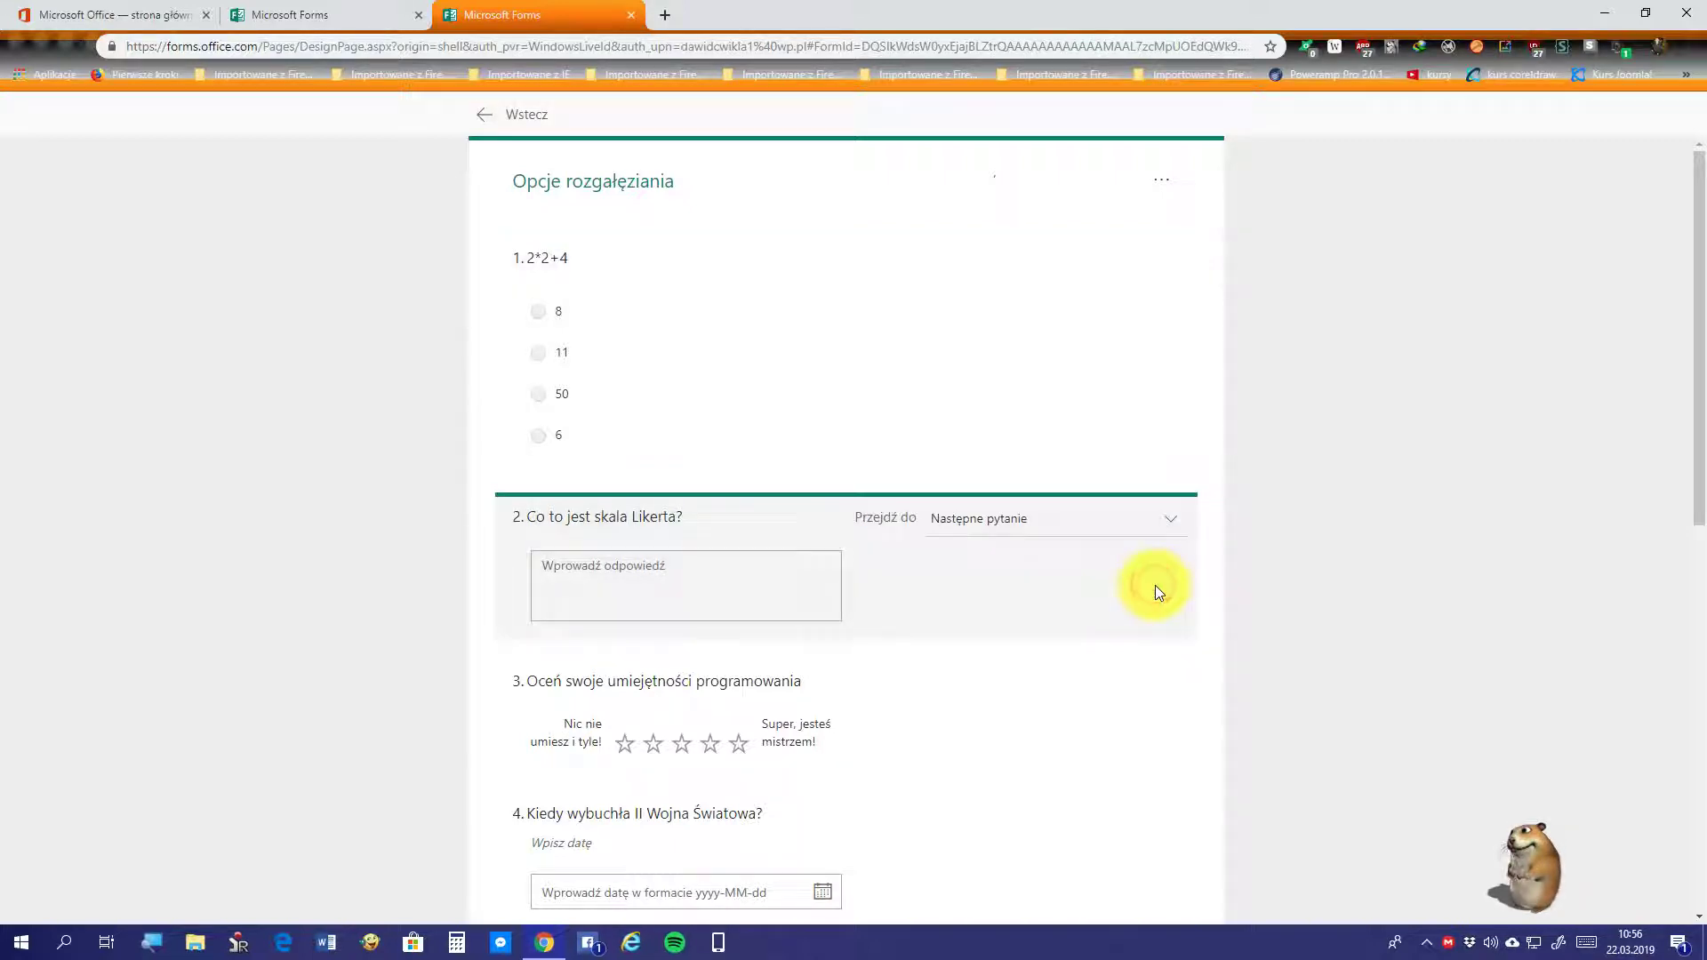
click(1174, 530)
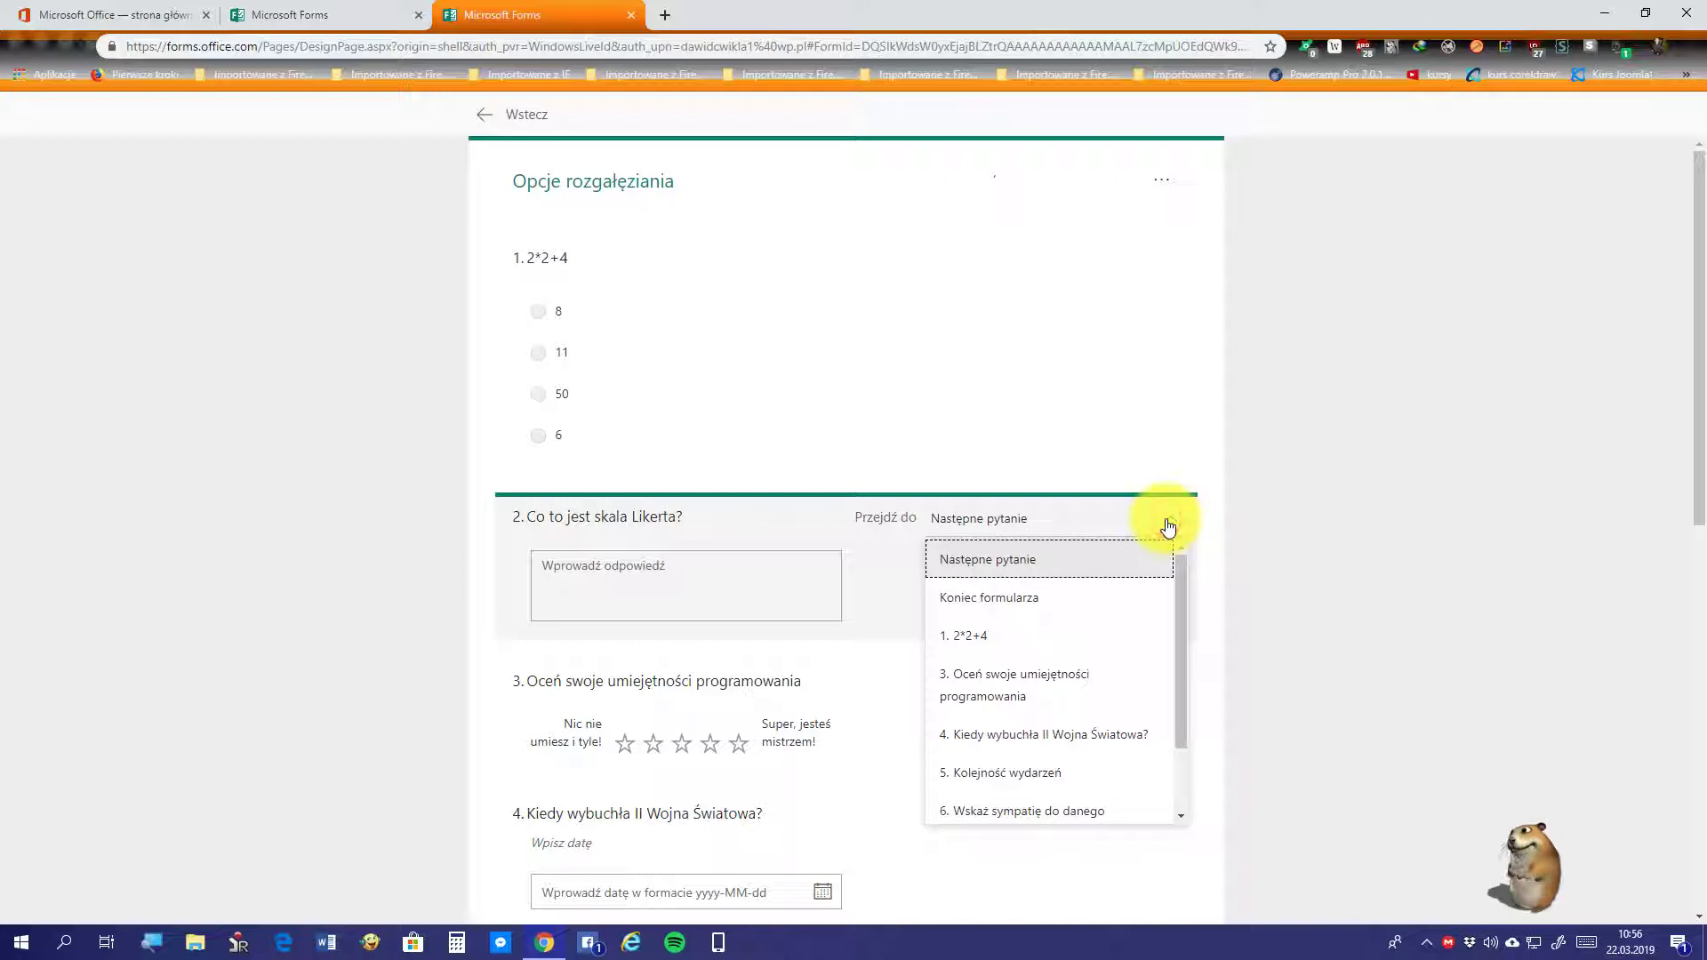
click(1176, 532)
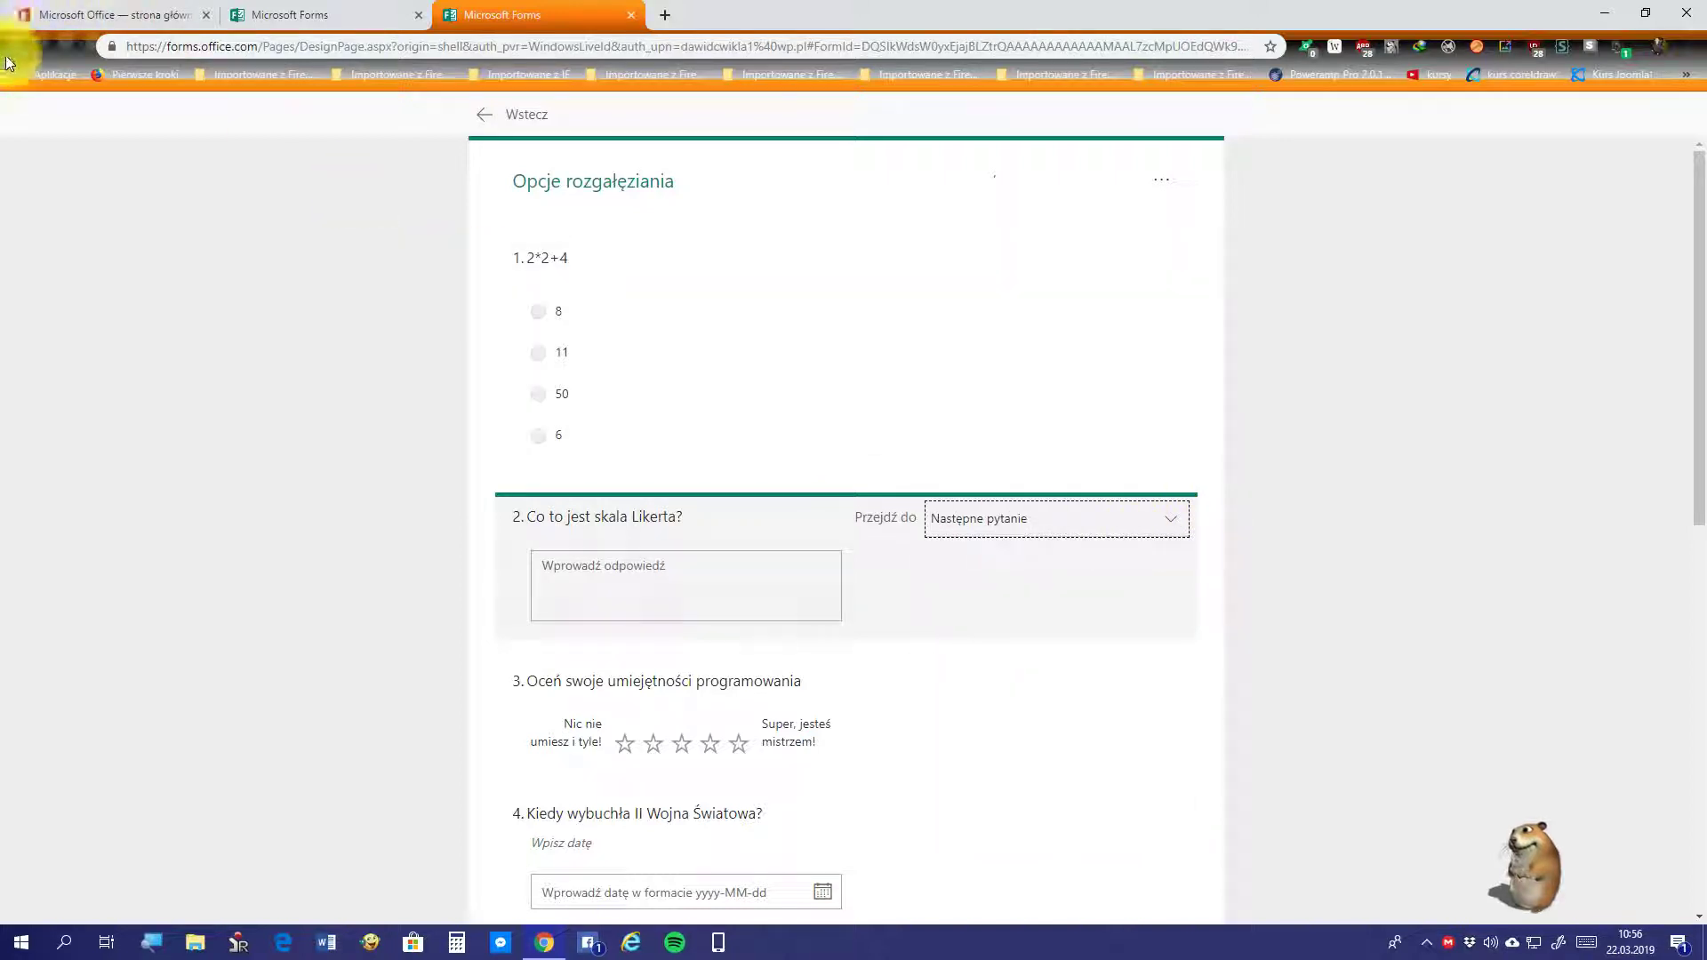
click(13, 55)
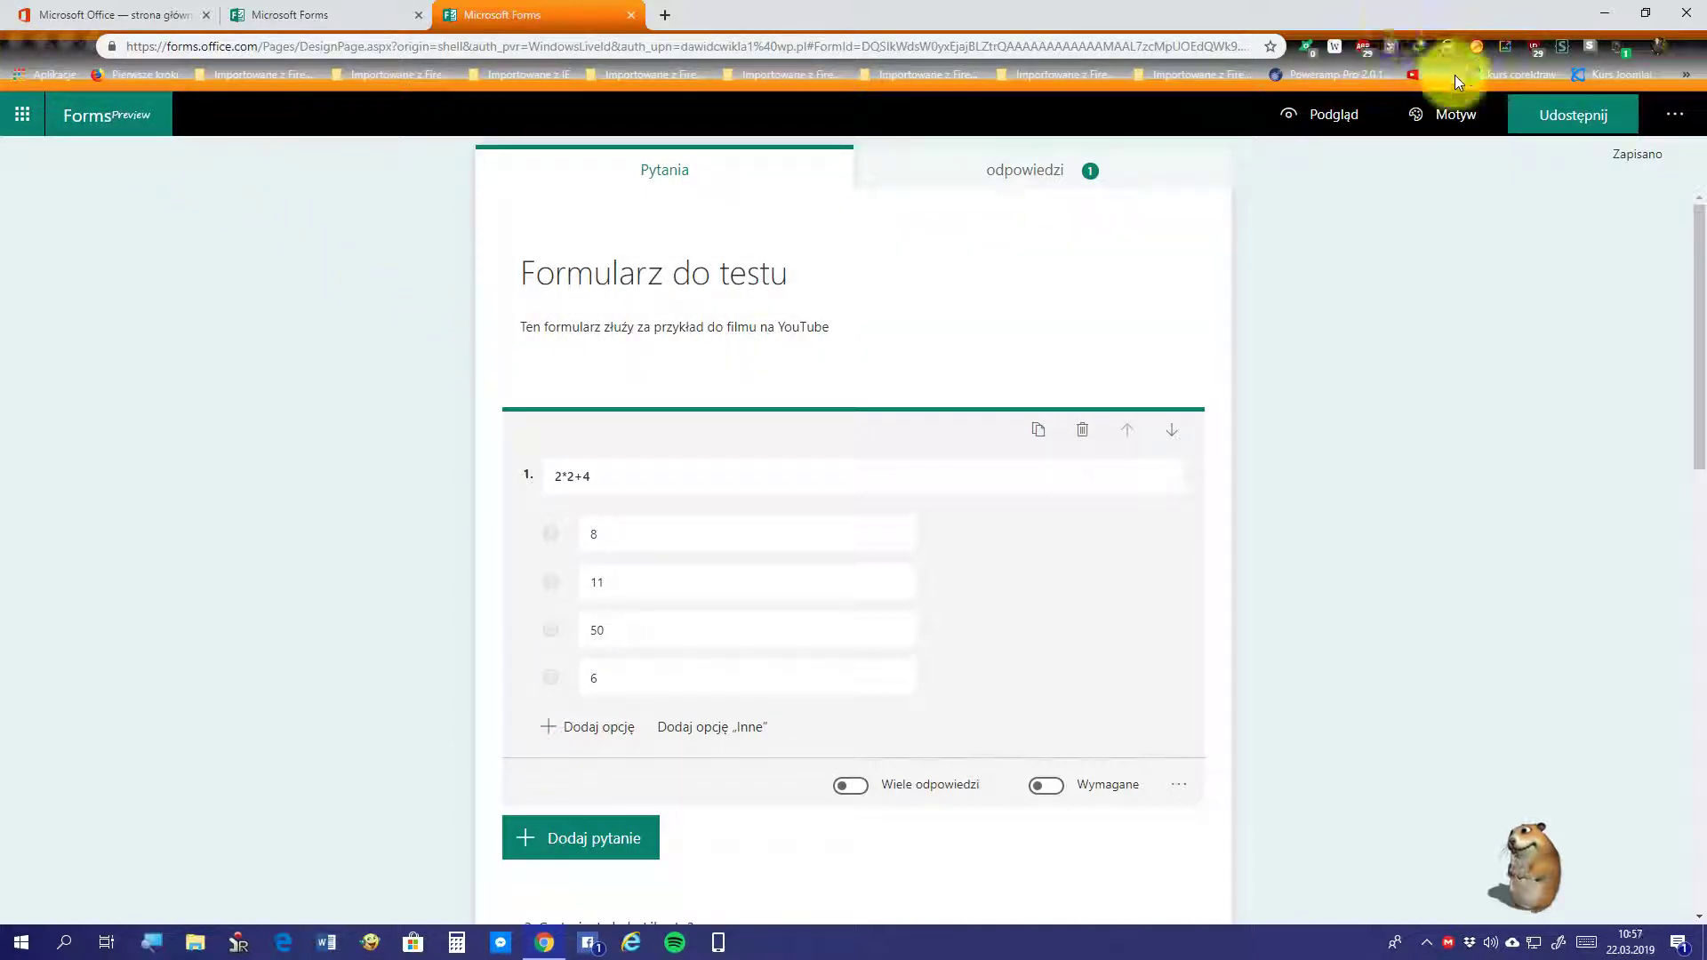
Step: Open the form's settings with the response options
click(1550, 130)
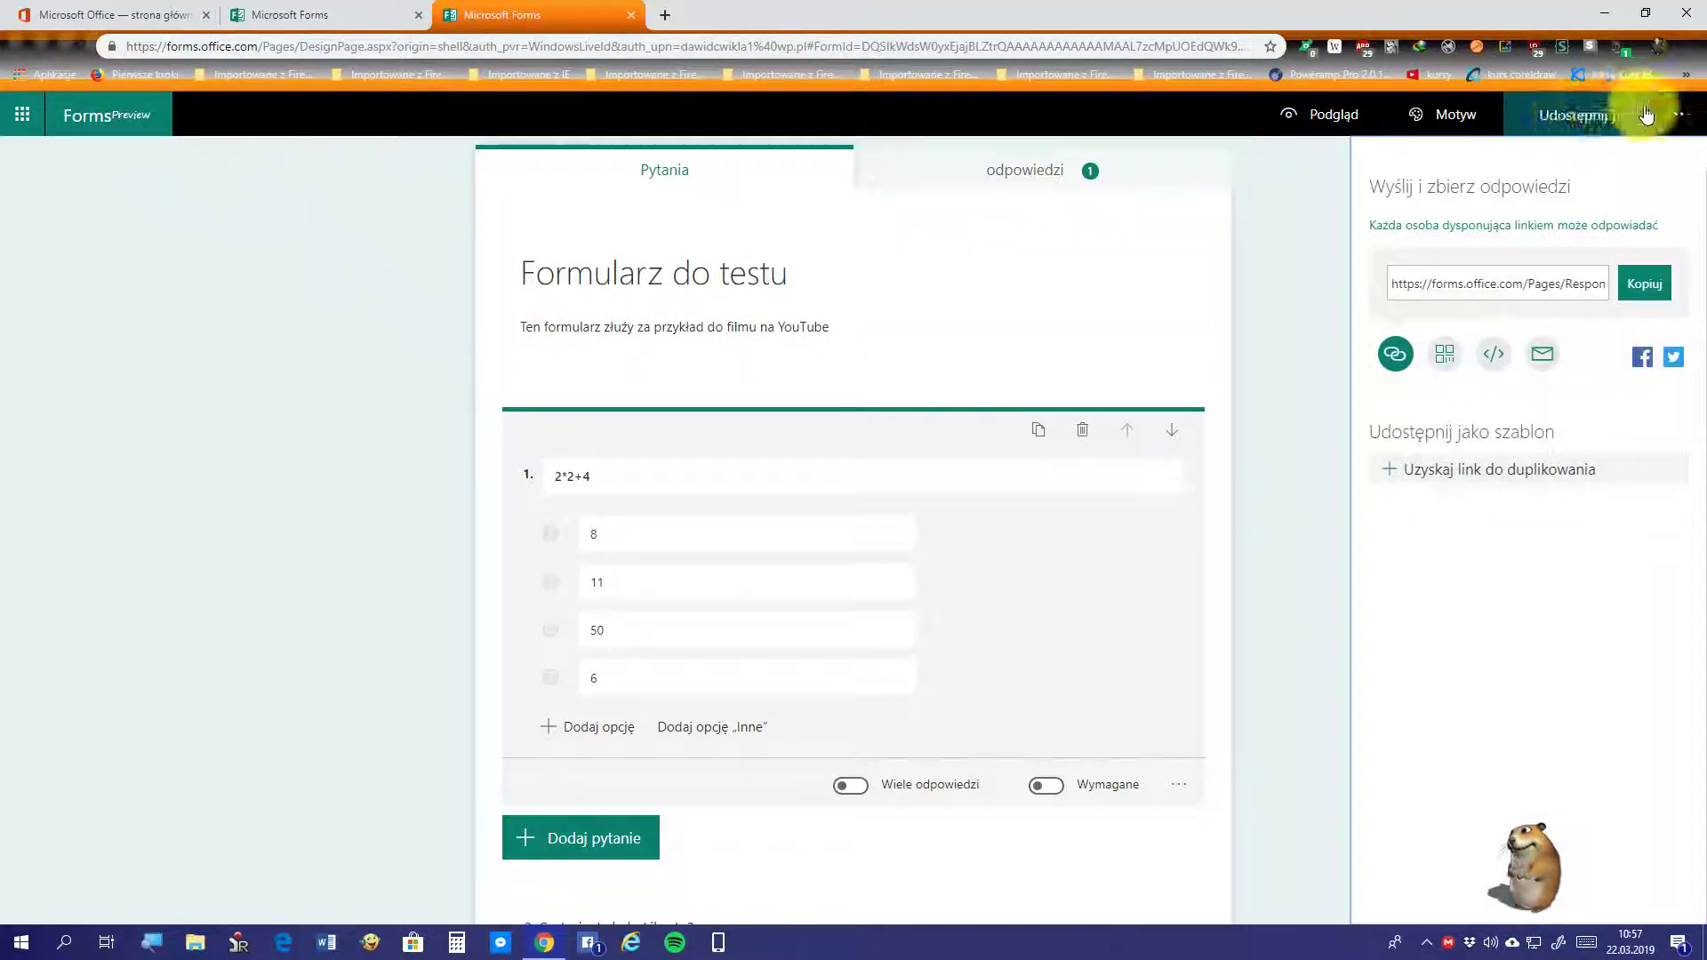
click(1677, 120)
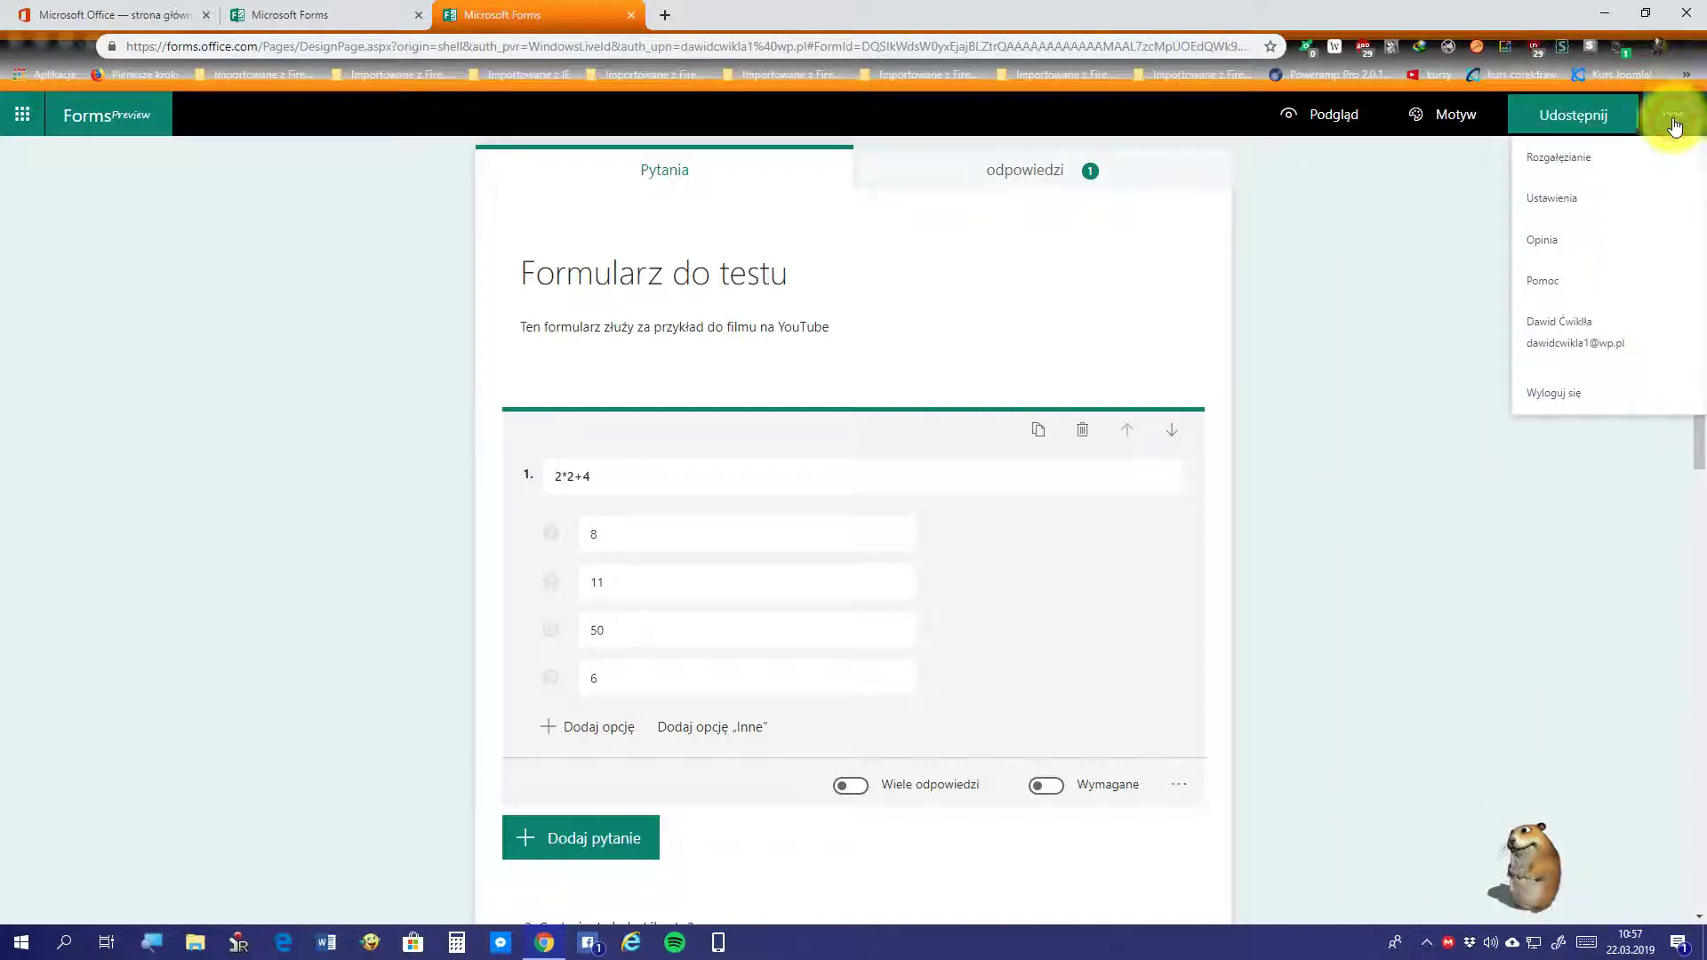
click(1584, 203)
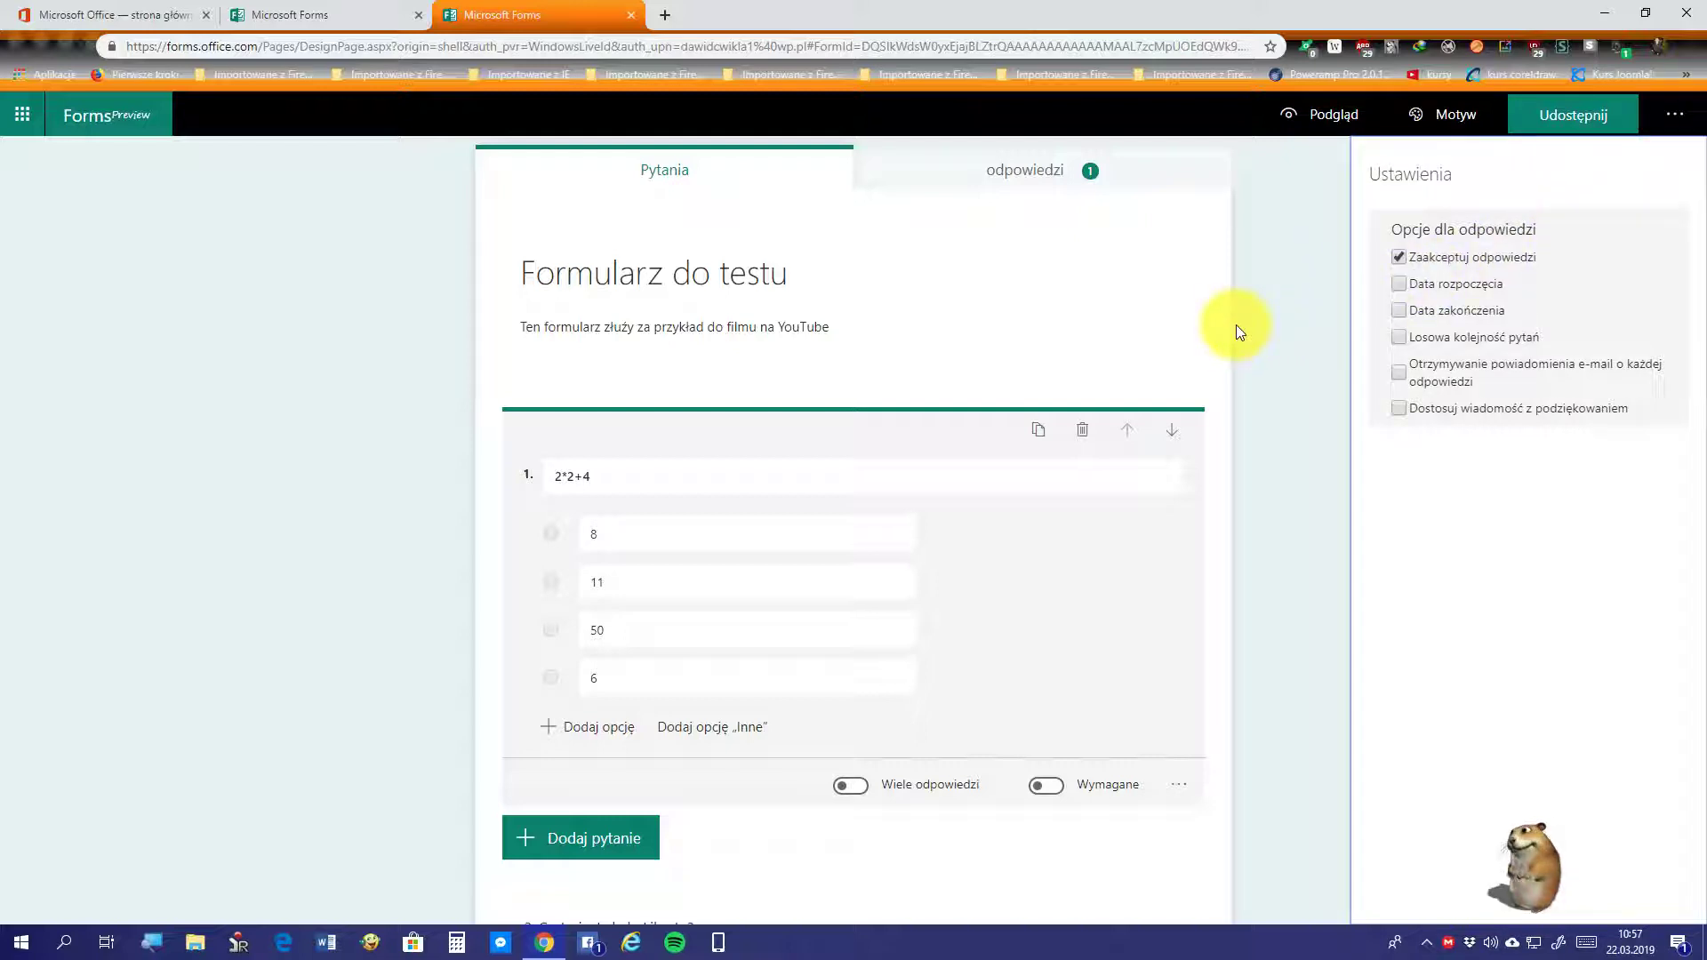
Step: Try turning off "Zaakceptuj odpowiedzi" to view the recipient message field, and turn the option back on
click(1445, 260)
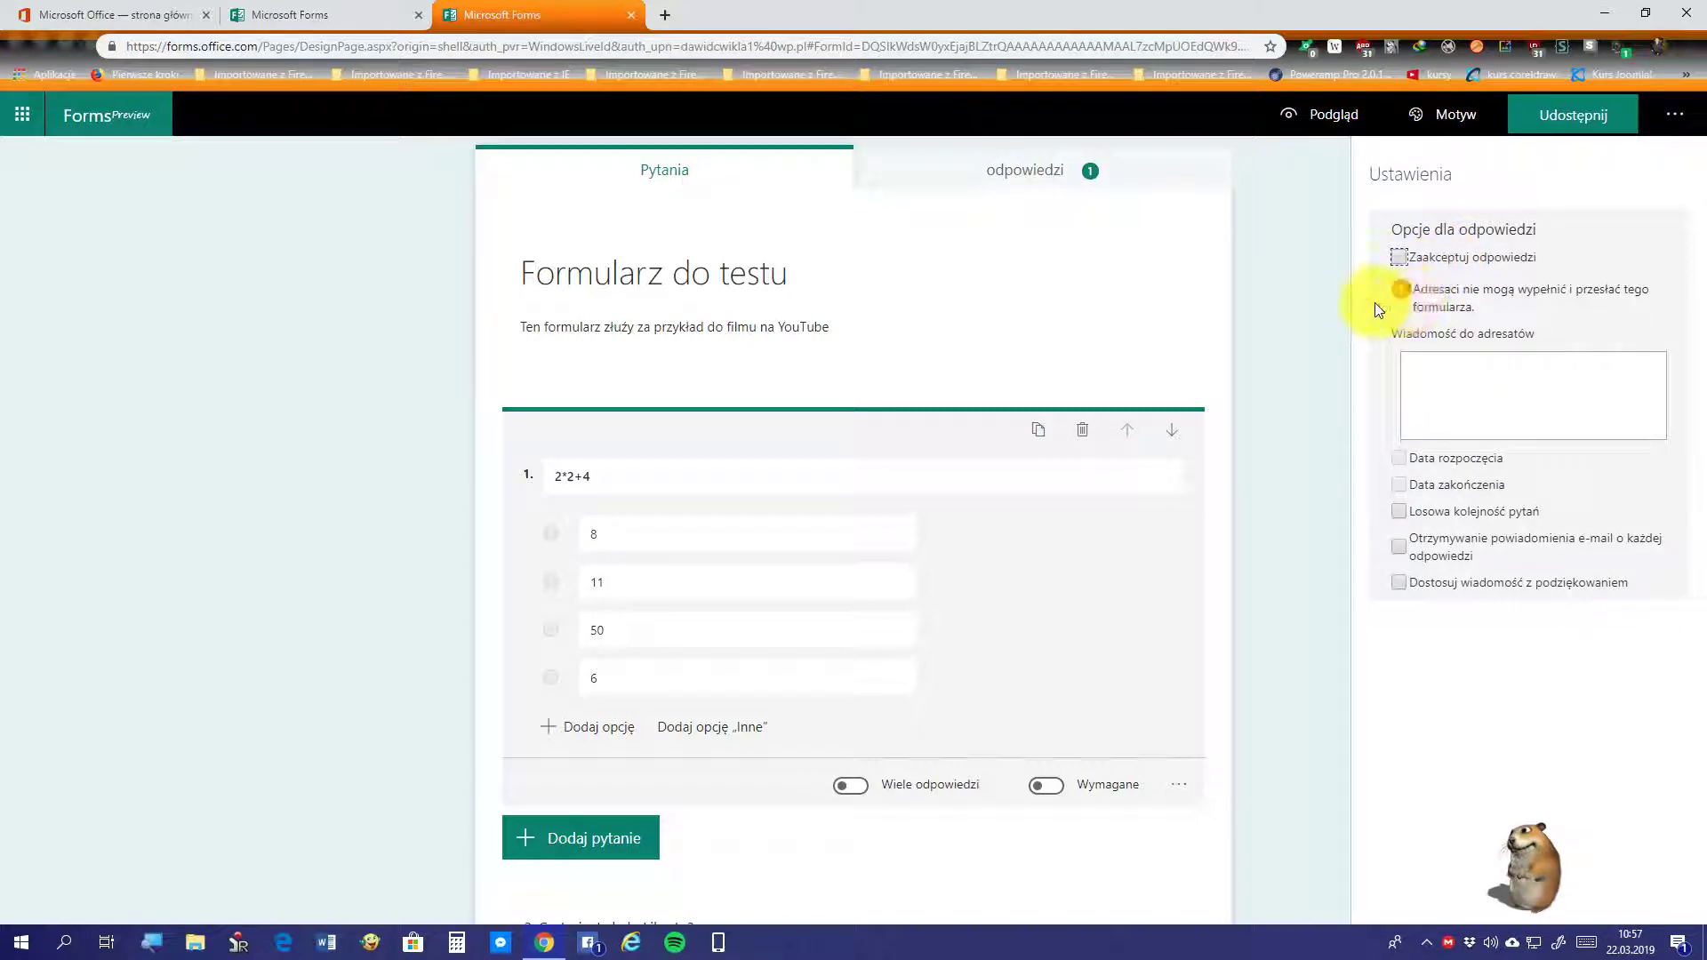
click(1467, 257)
click(1467, 257)
click(1430, 258)
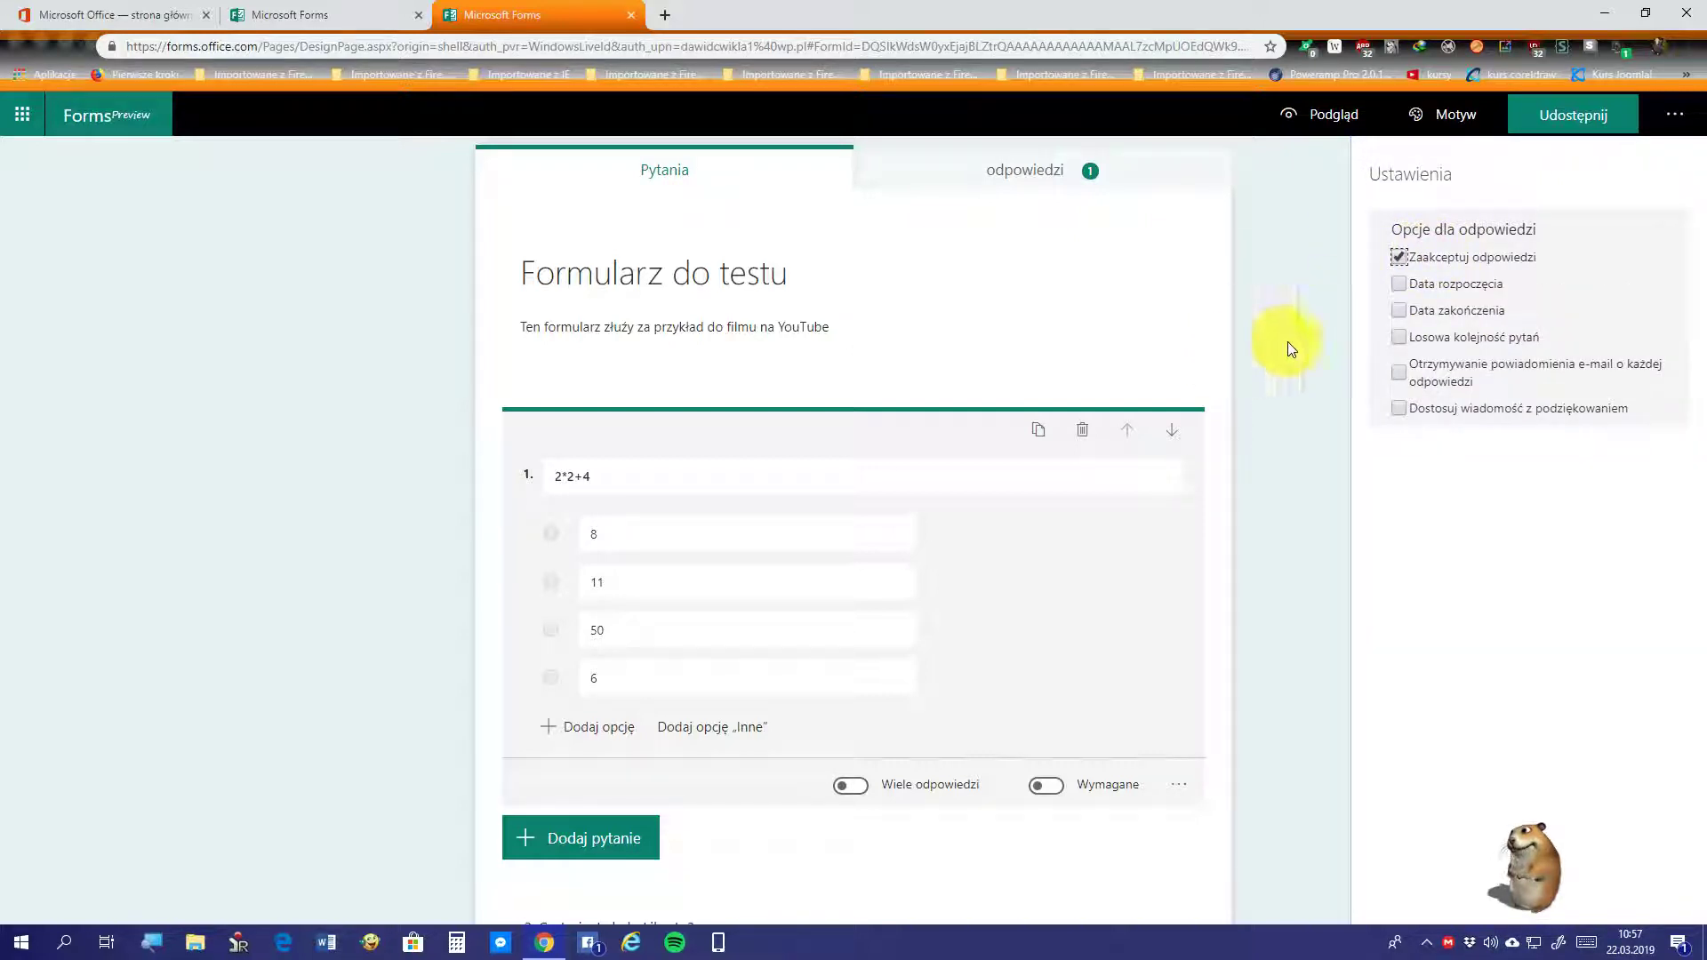
Step: Try the "Data rozpoczęcia" and "Data zakończenia" options to view their date and time fields, and turn both off again
click(1458, 286)
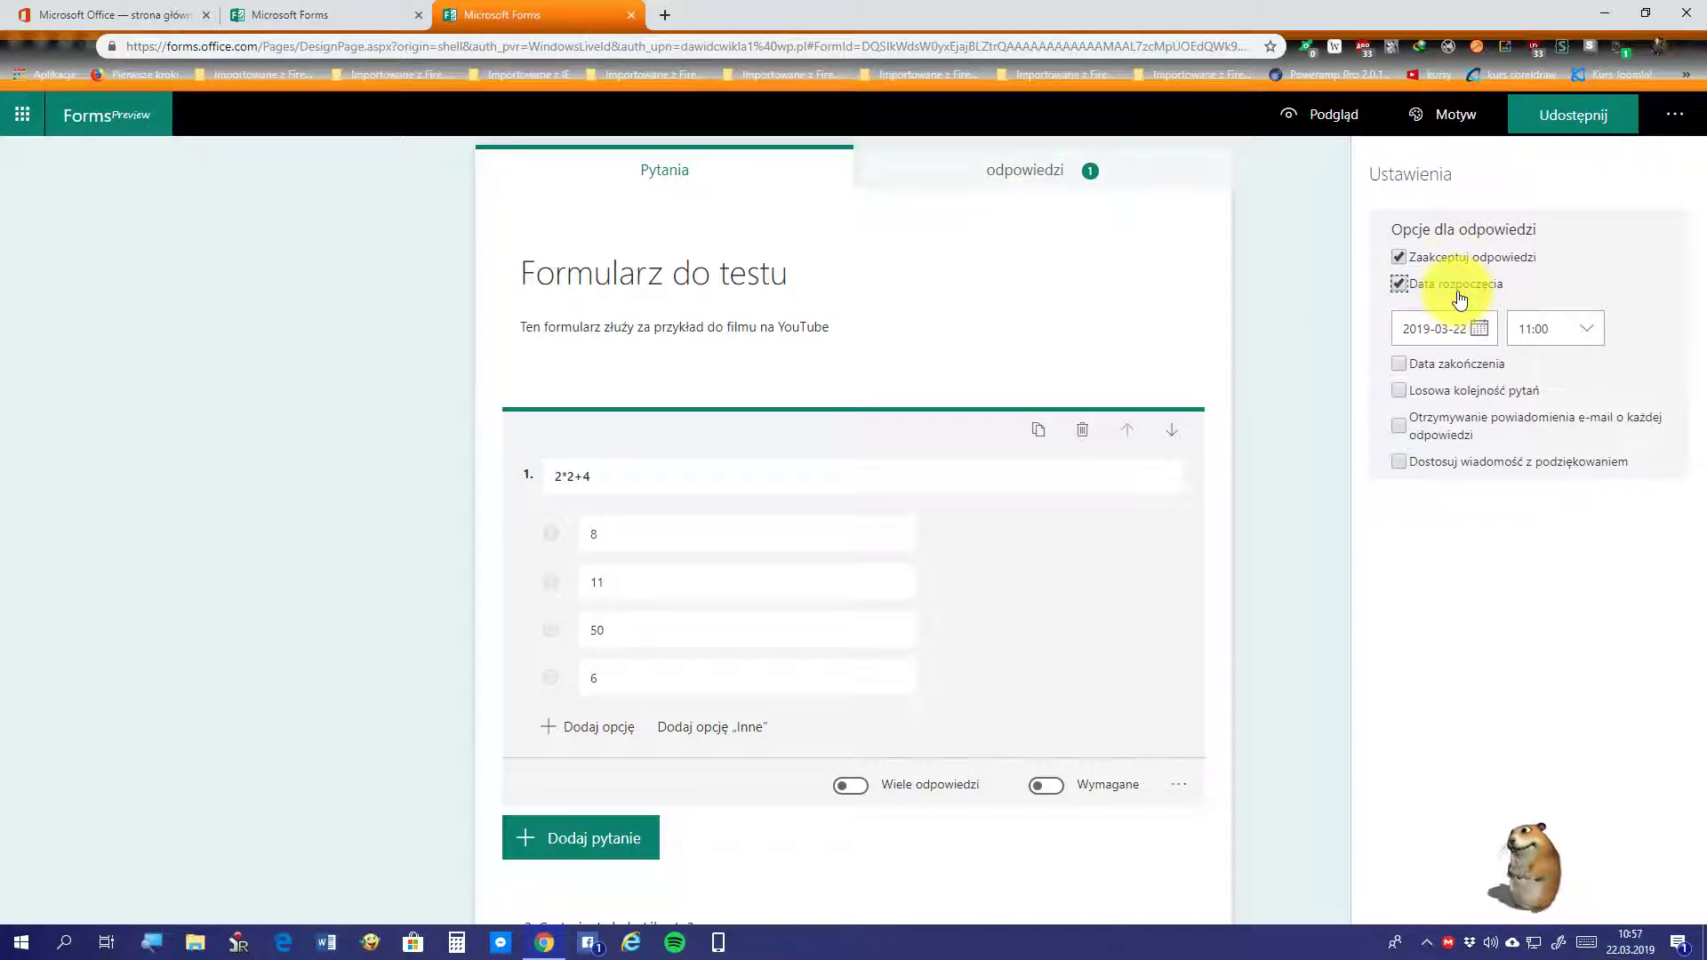
click(1459, 294)
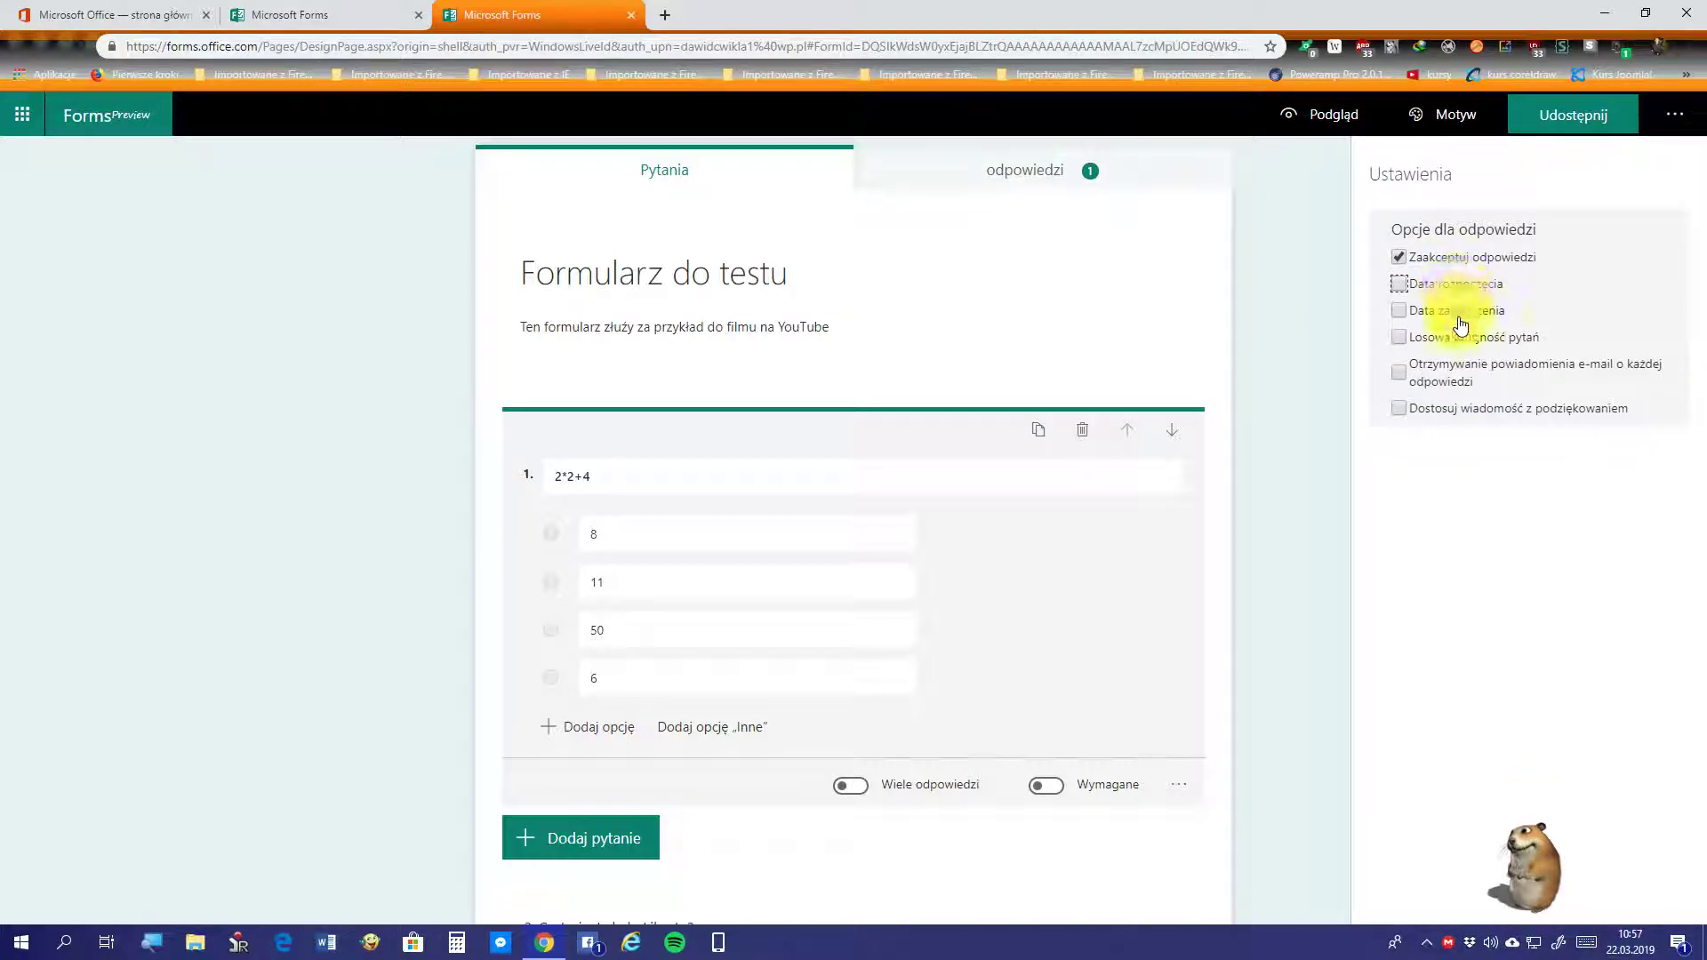
click(1459, 318)
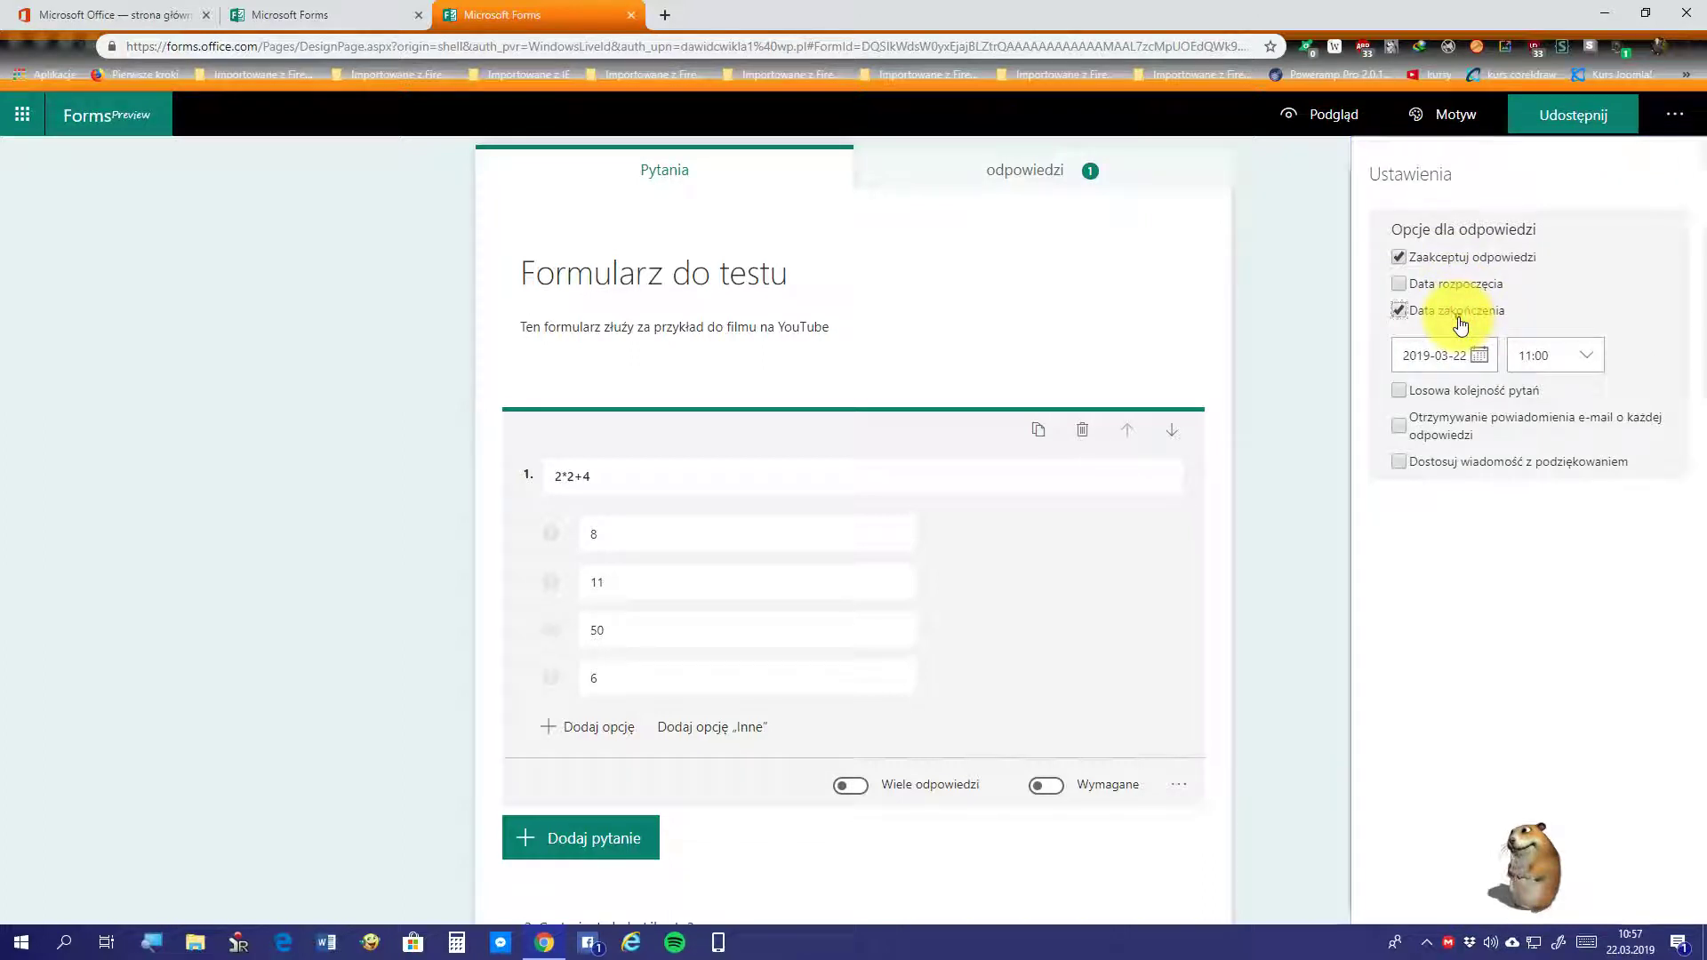
click(1460, 319)
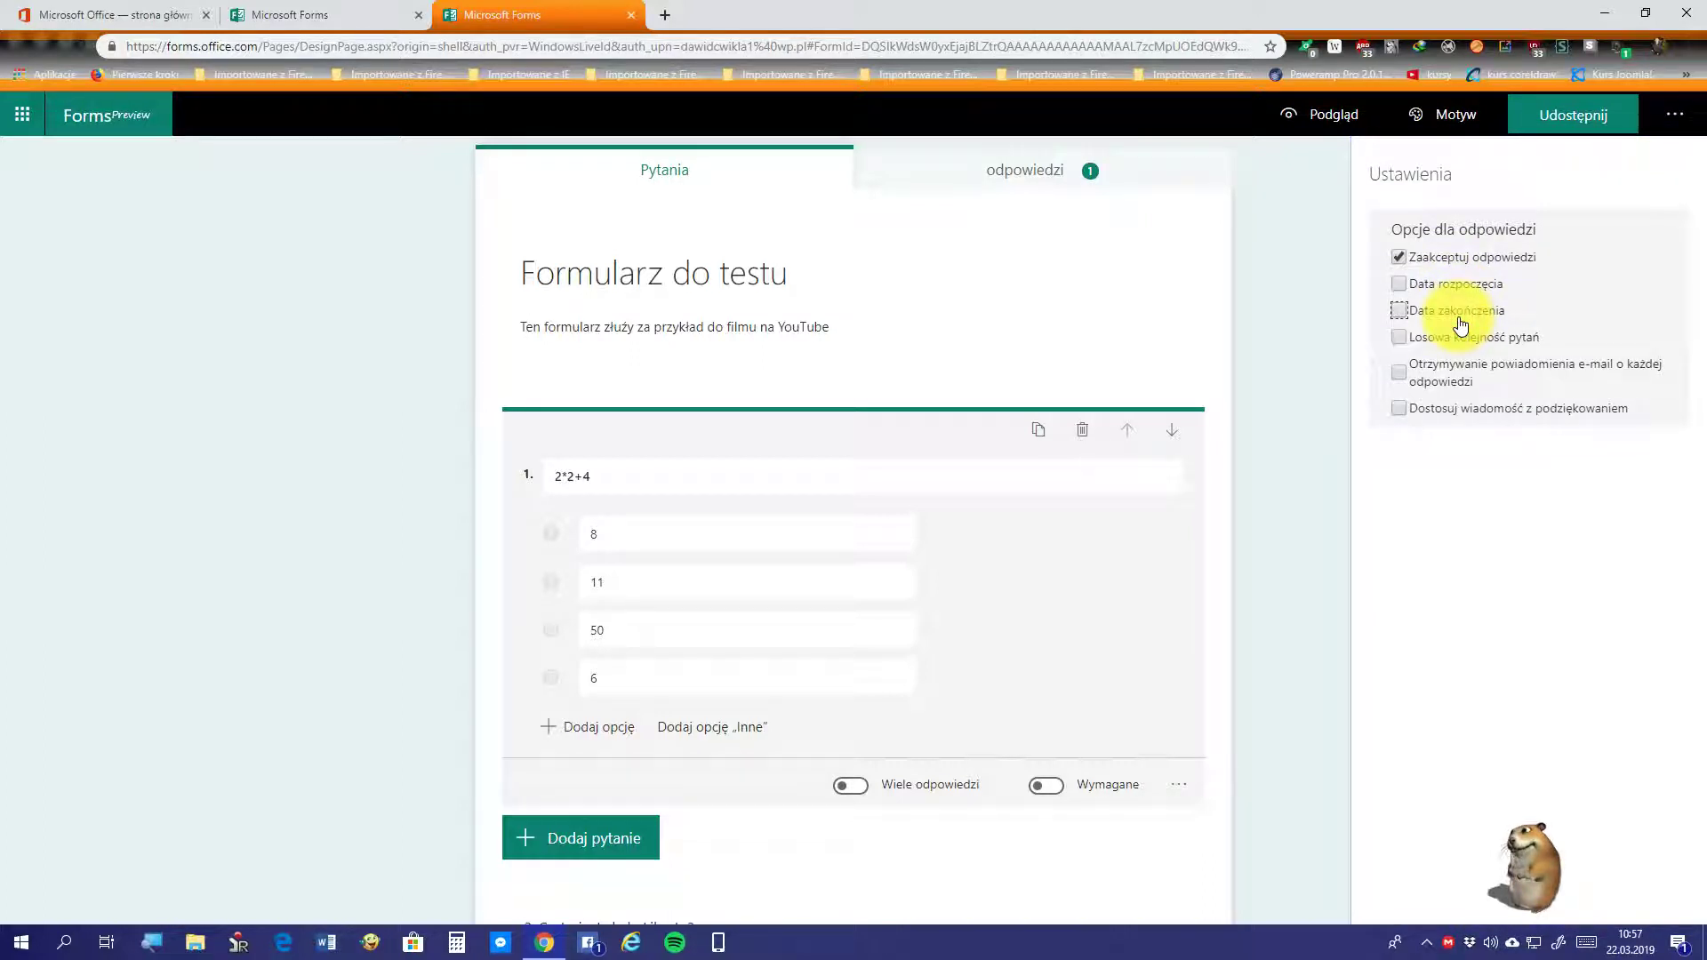
click(1449, 299)
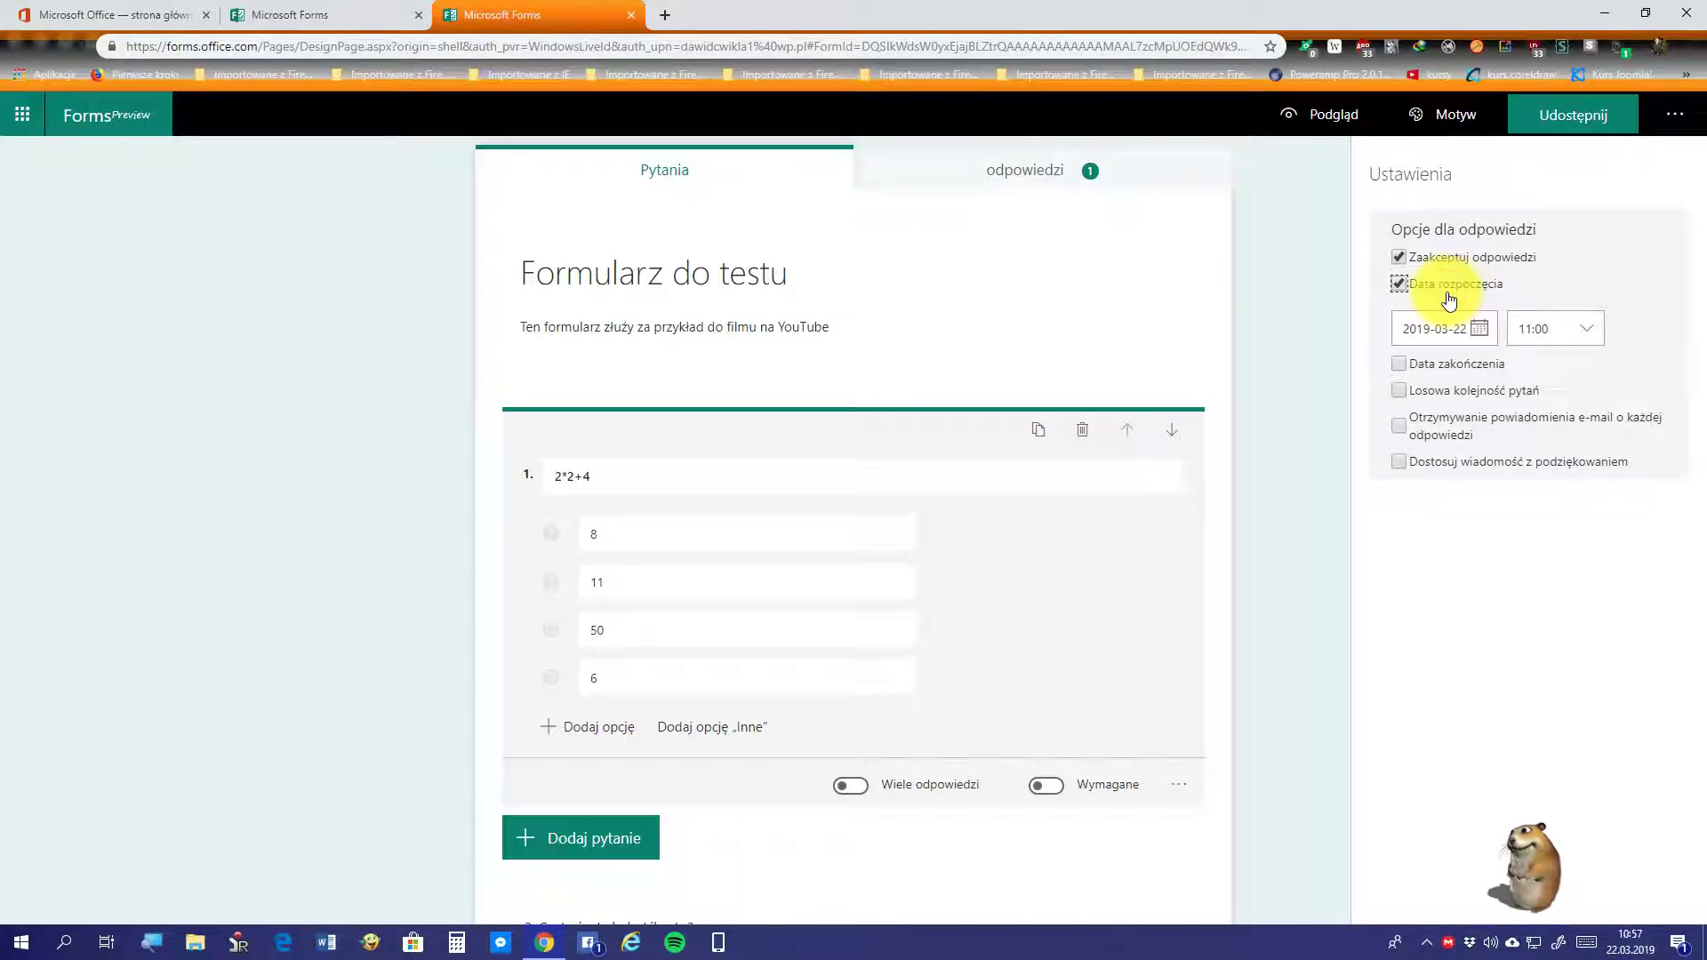
click(1449, 300)
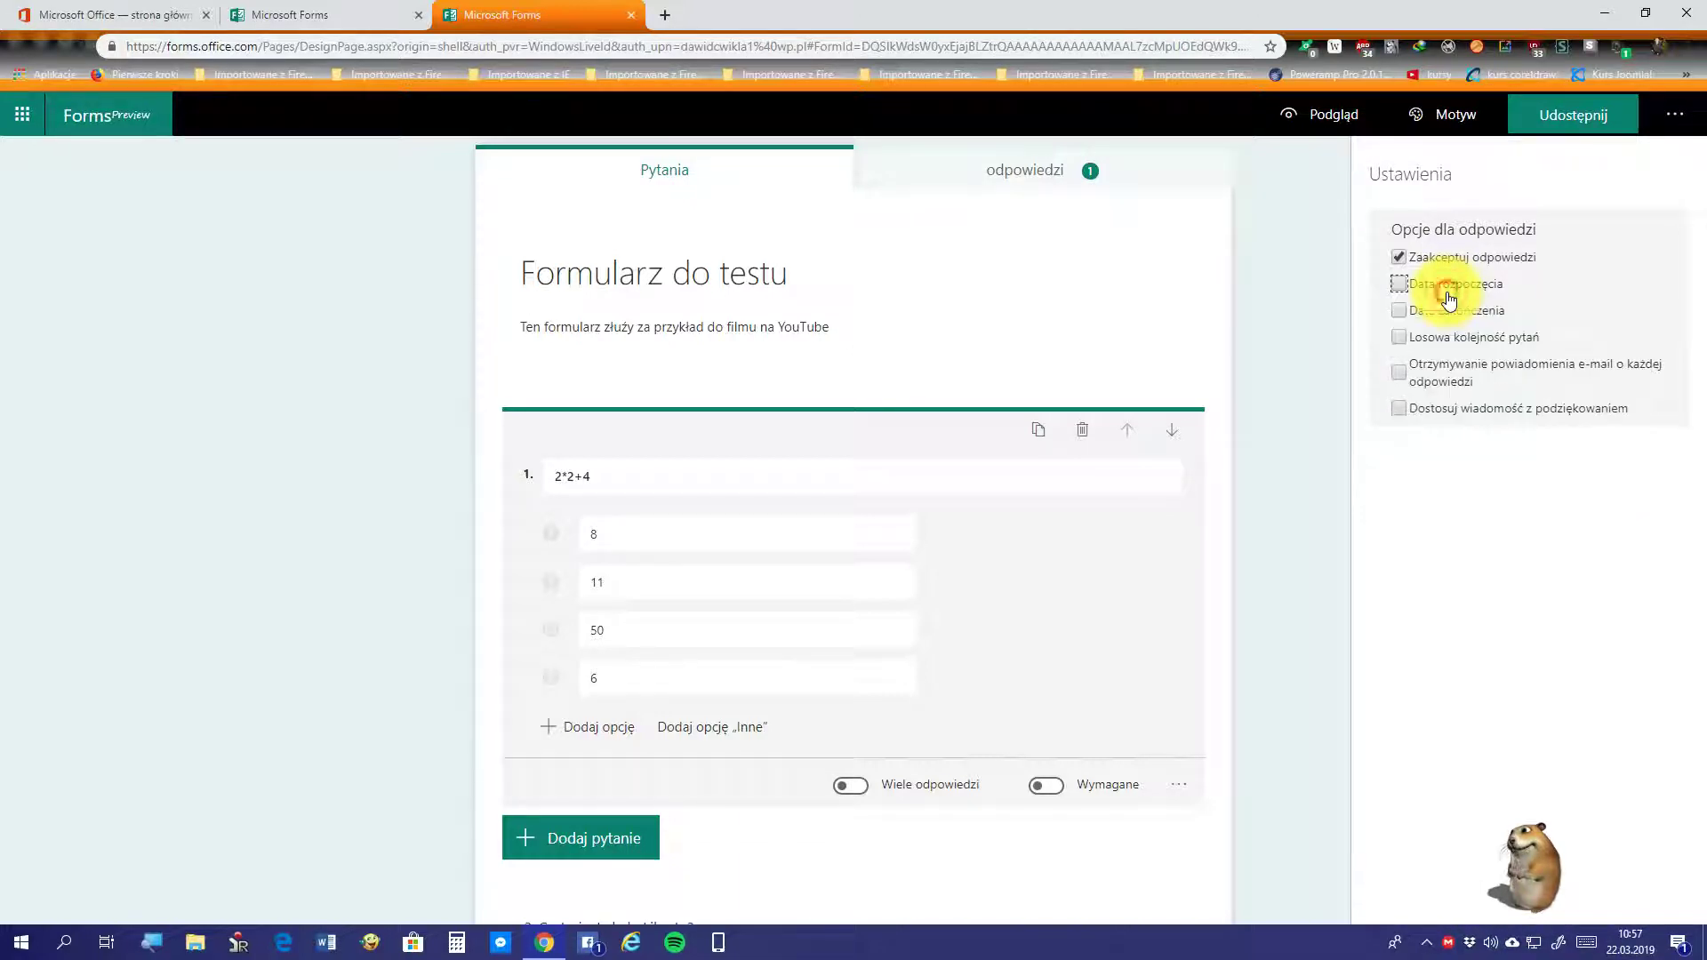
click(1451, 311)
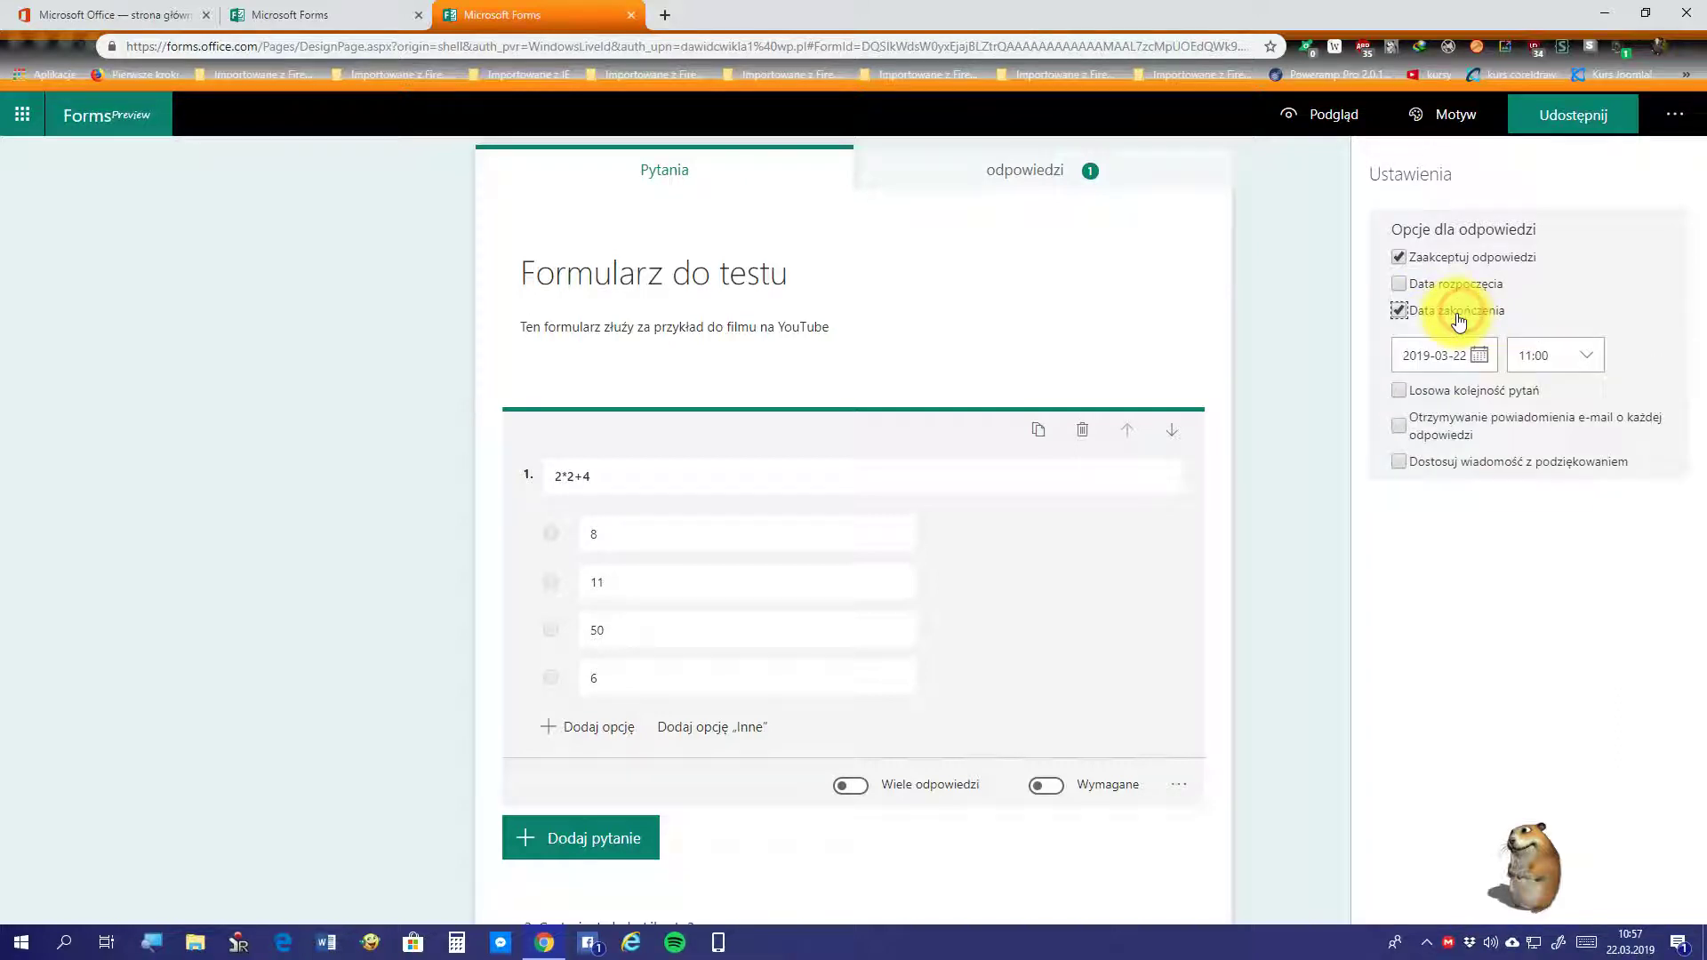
click(1459, 321)
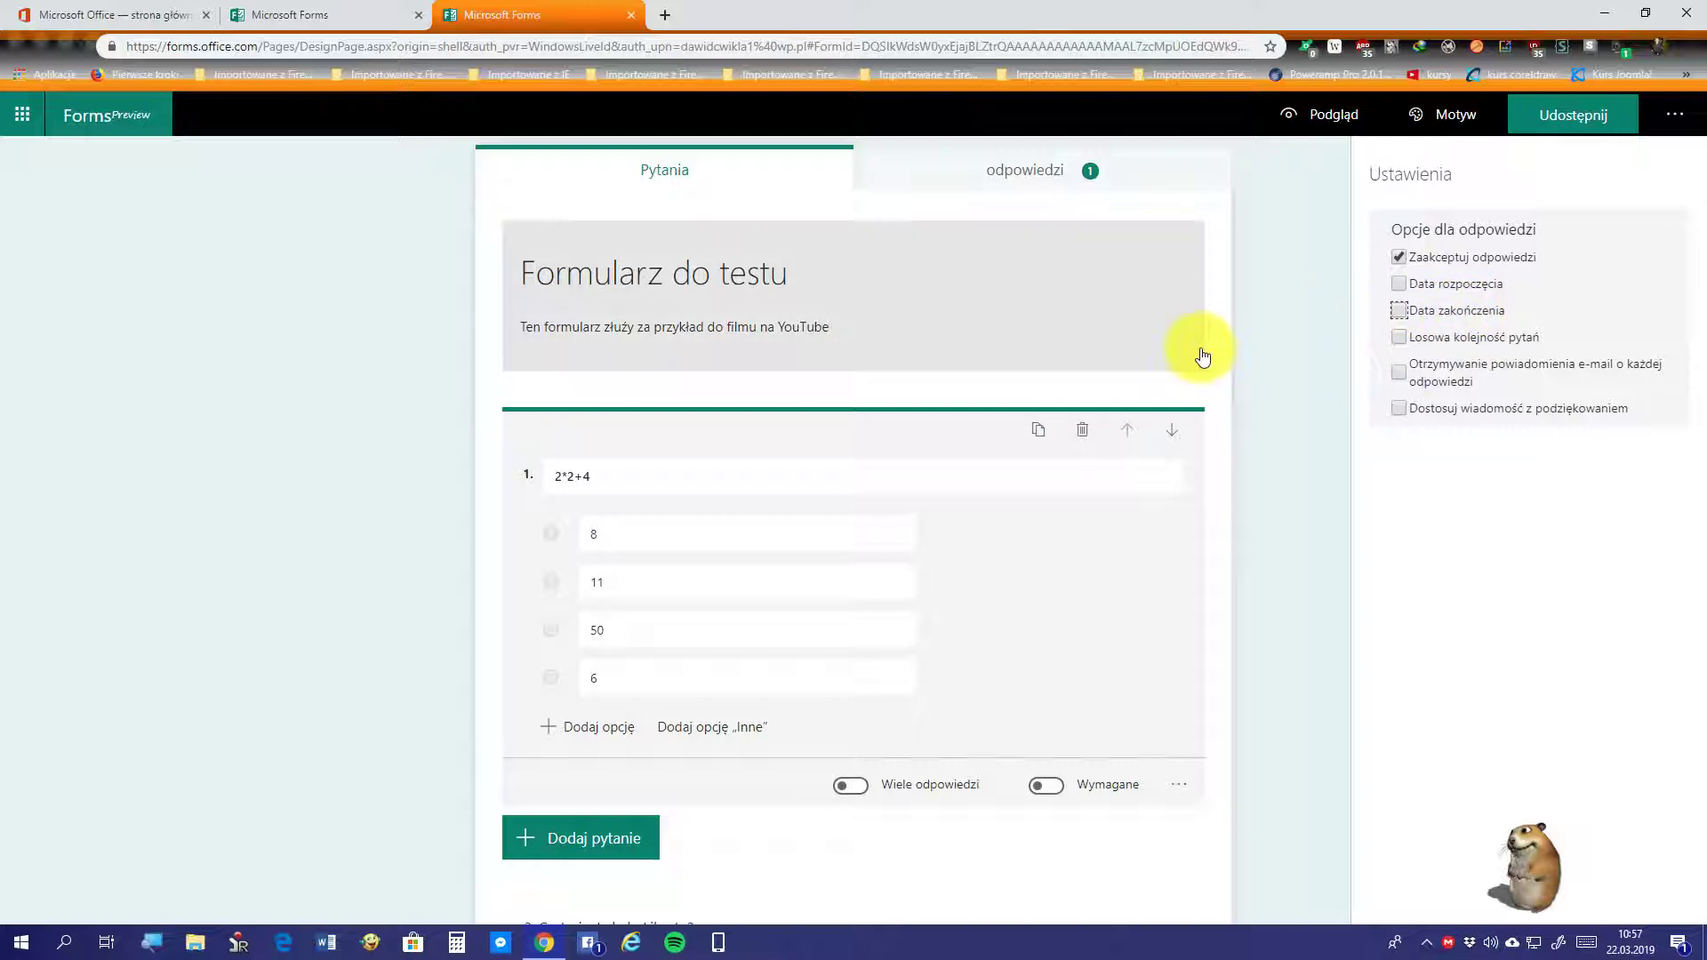
Step: Try the "Dostosuj wiadomość z podziękowaniem" option to view its message field, and turn the option off again
click(1501, 381)
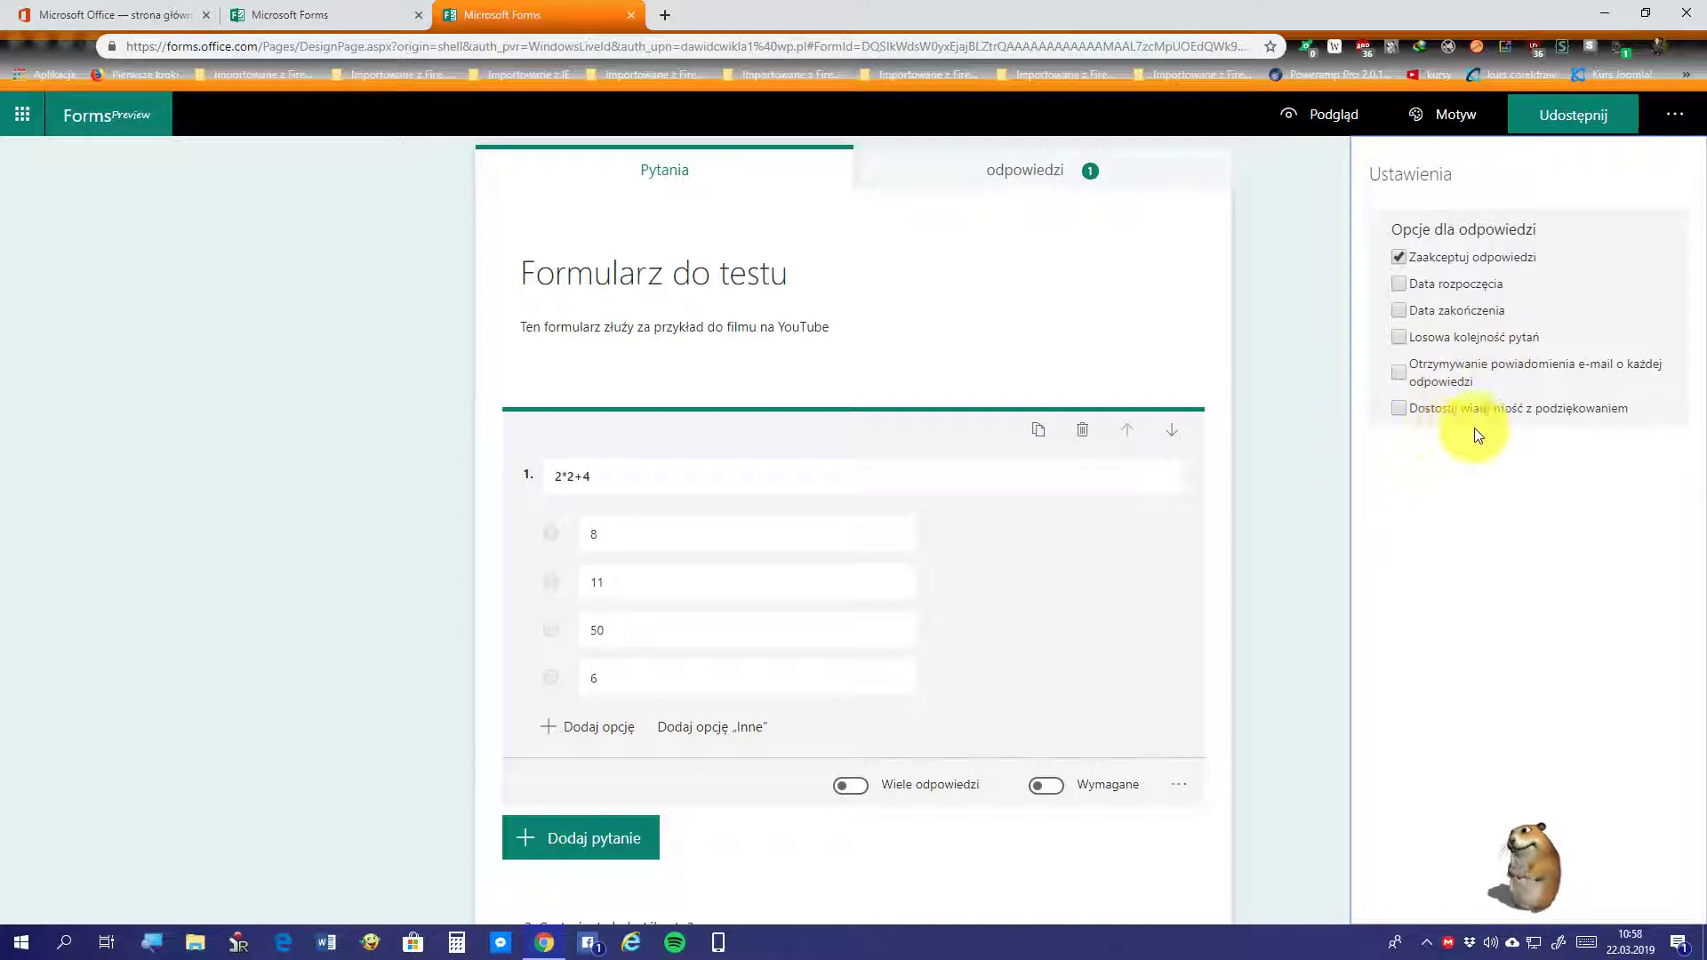
click(1516, 413)
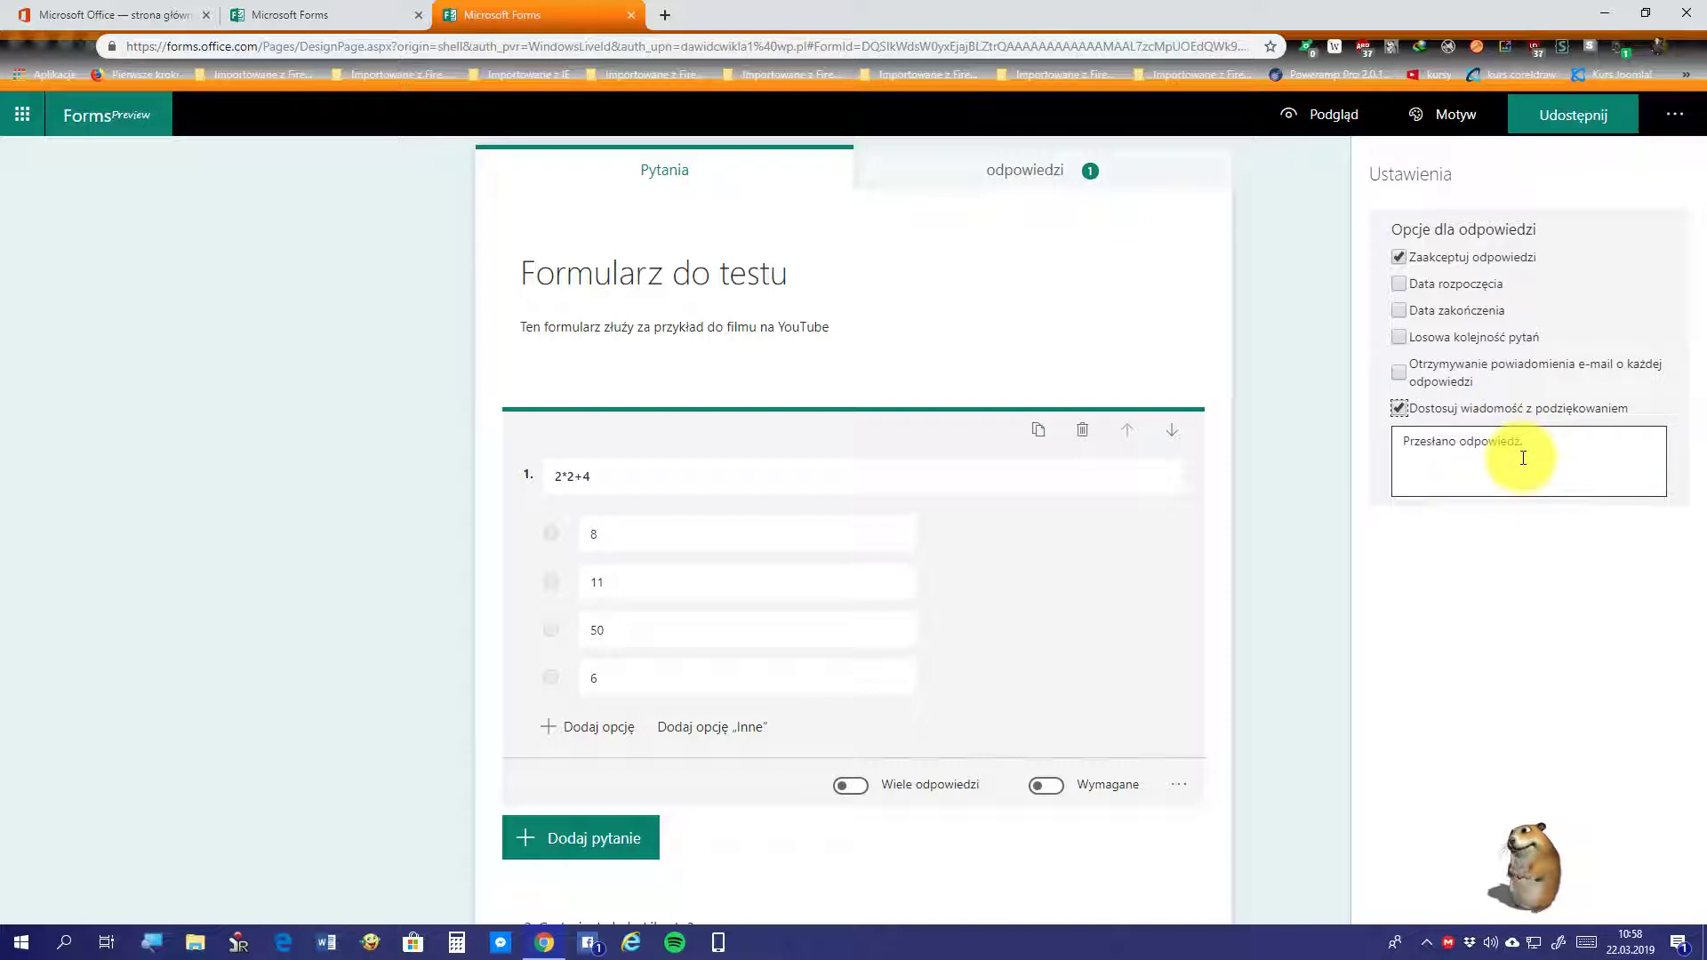
click(1450, 409)
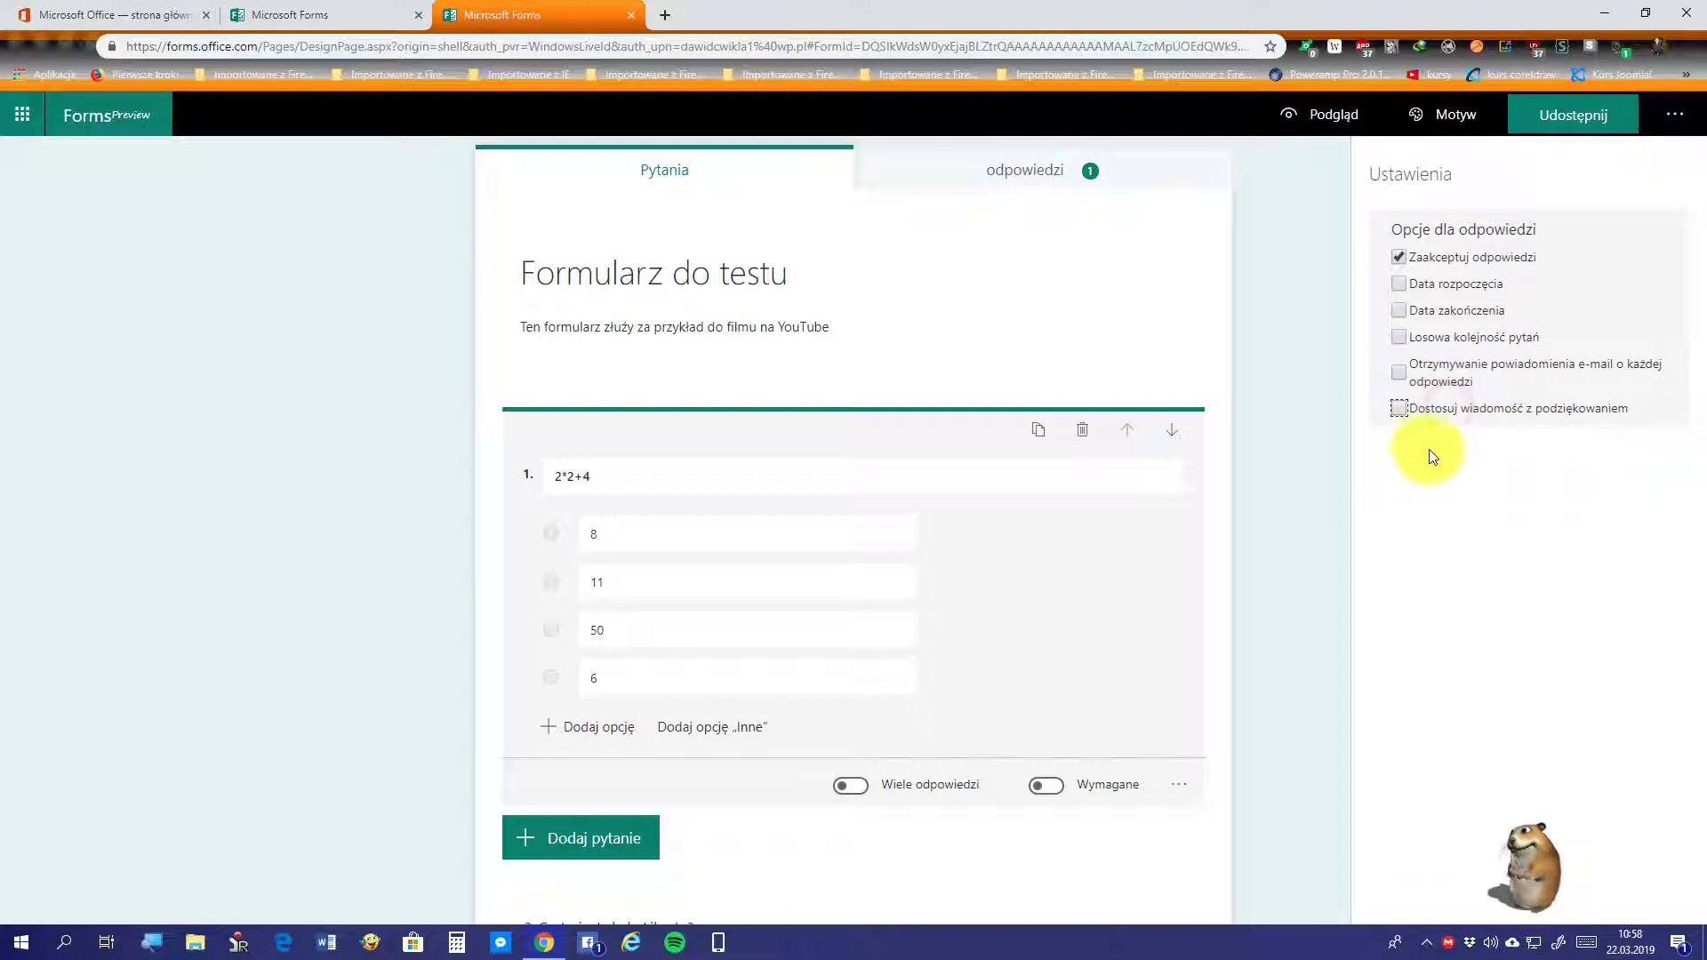
Step: Go to the Microsoft Forms list of own forms and open the "Przykładowy test" quiz with the plain green cover
click(1672, 112)
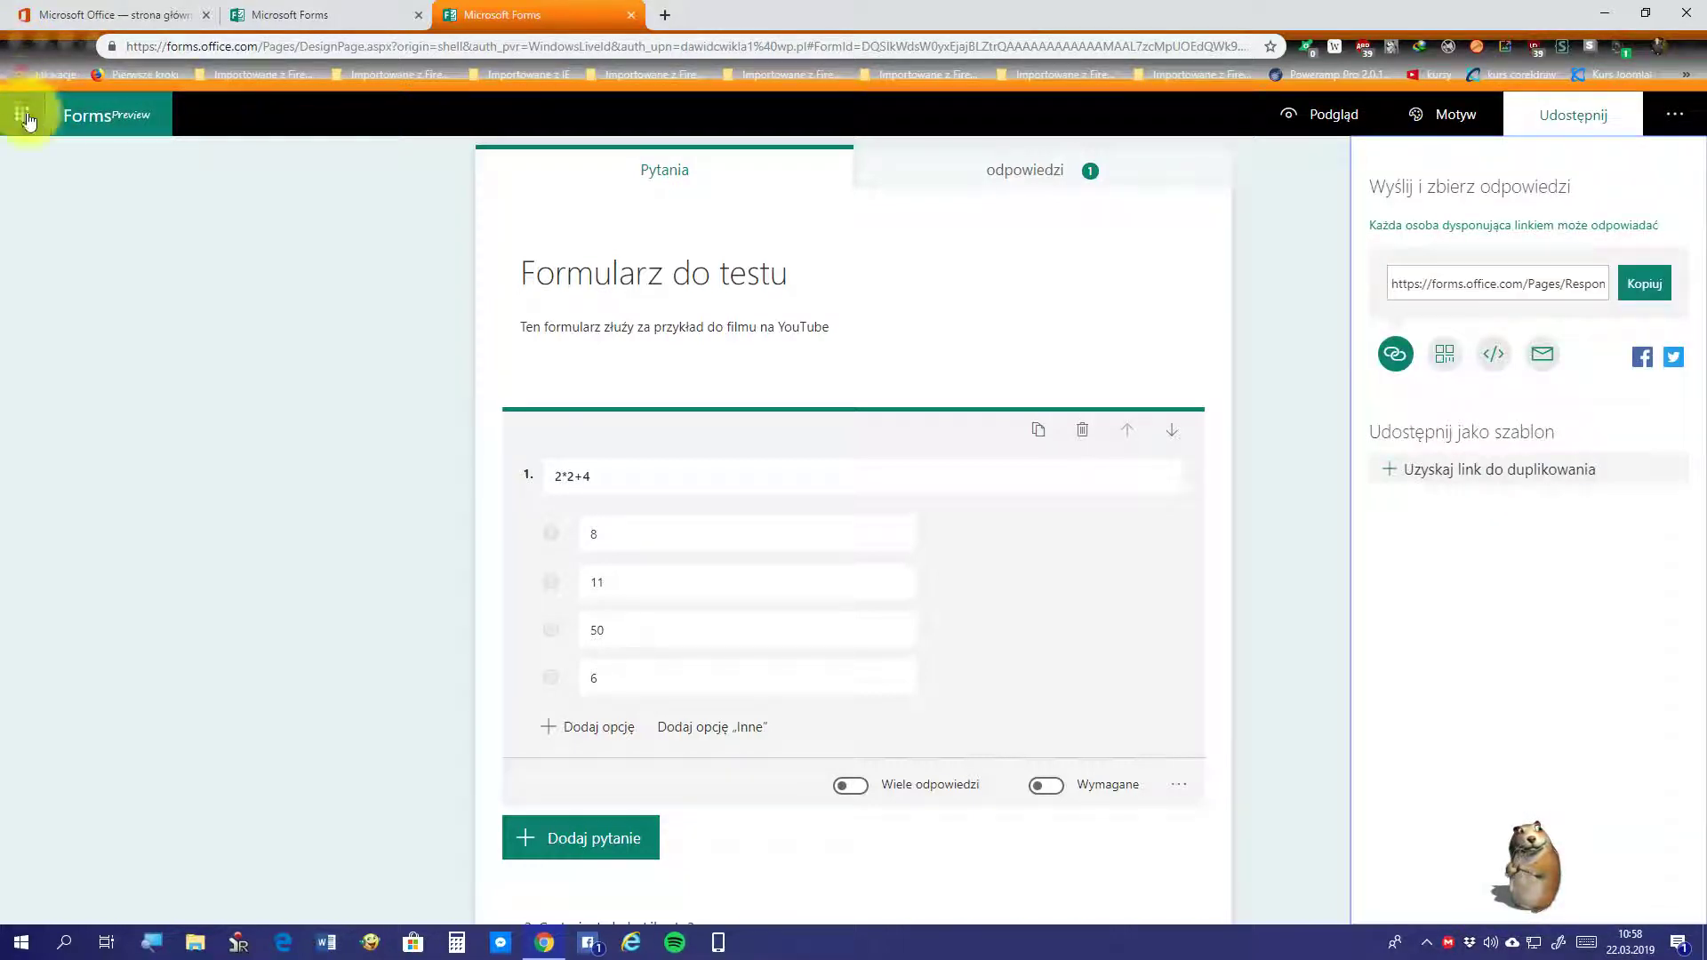
click(27, 116)
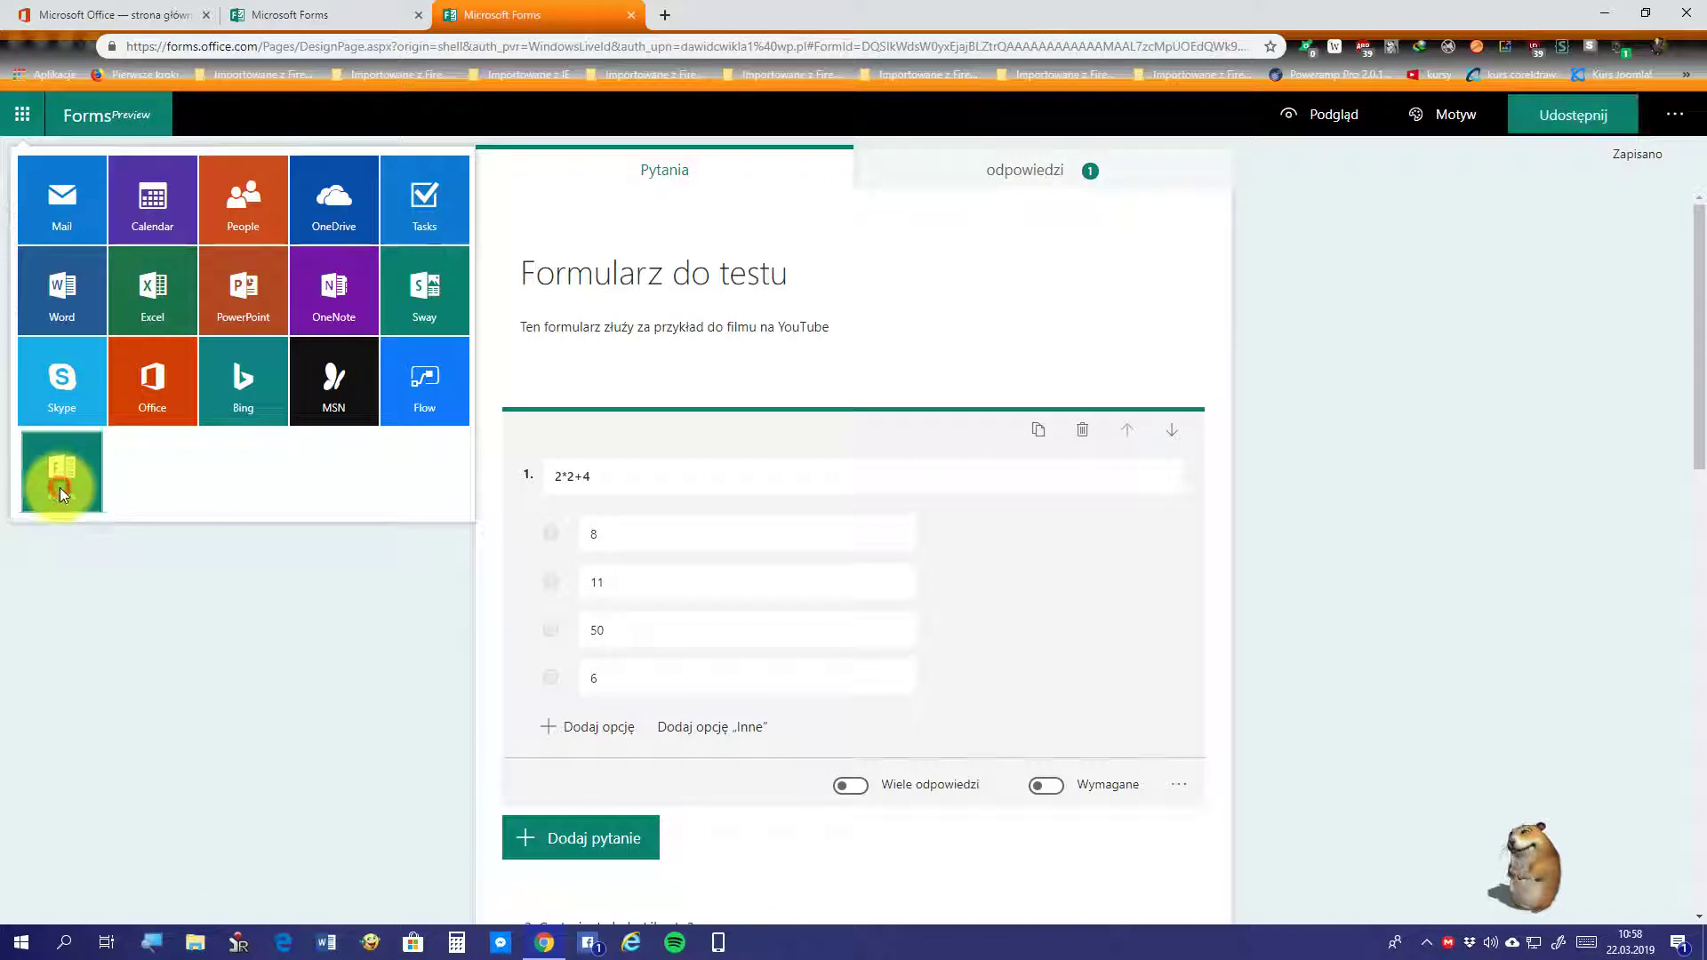
click(63, 489)
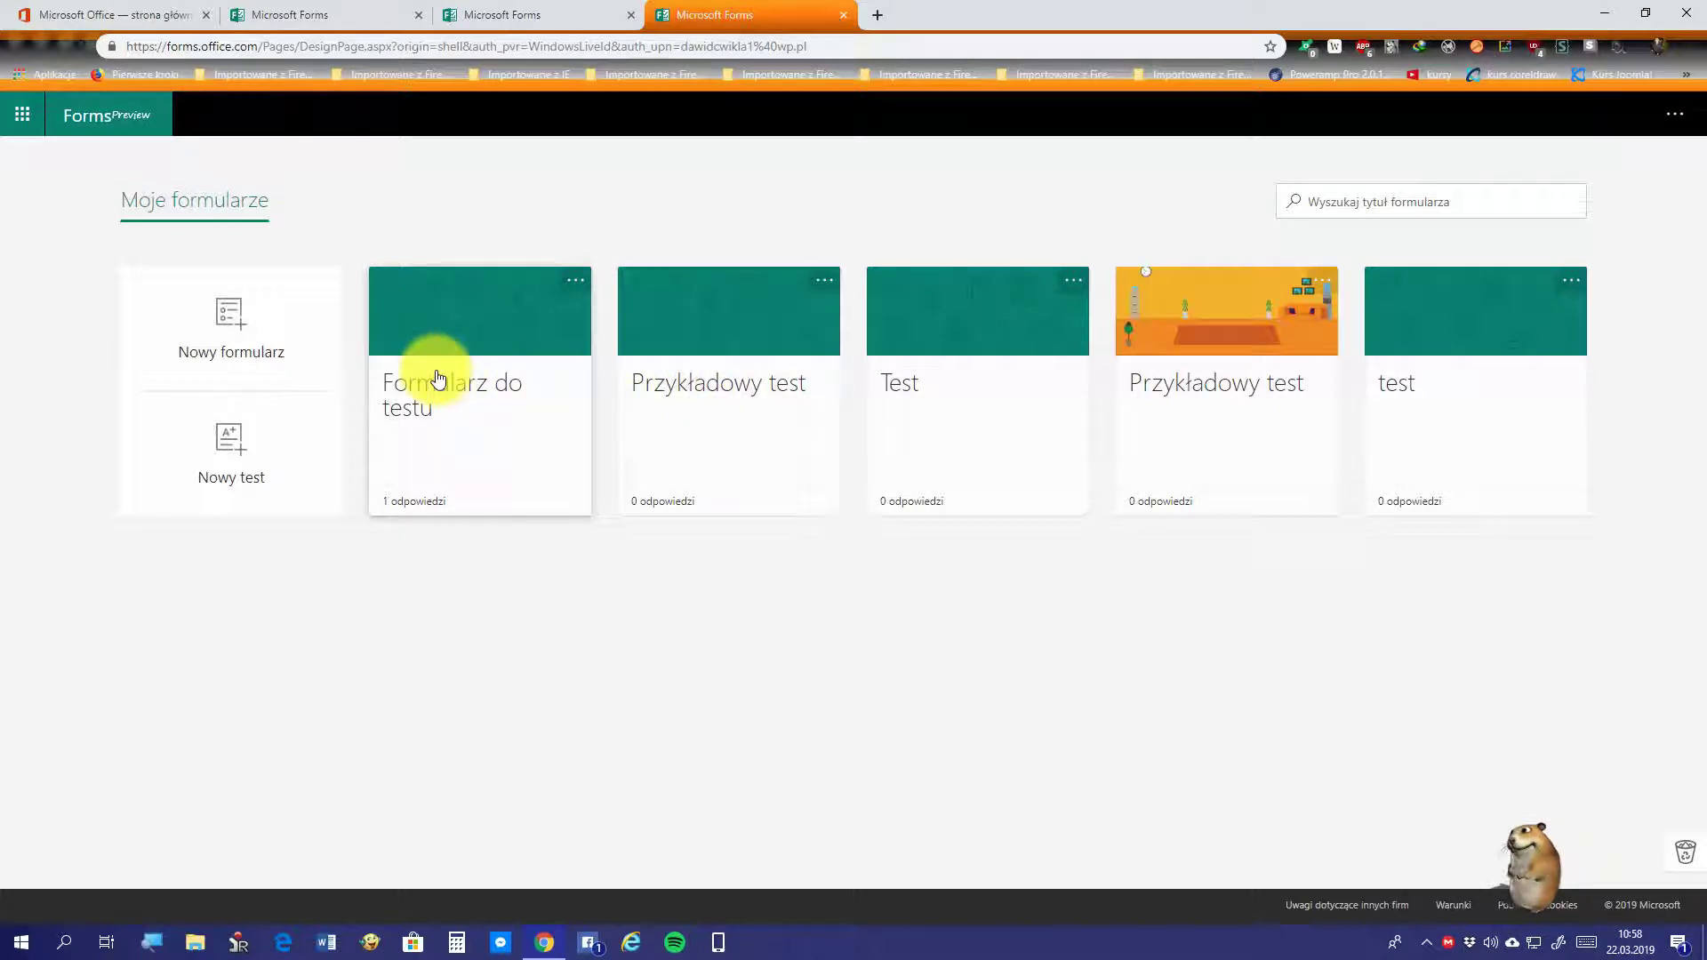
click(671, 397)
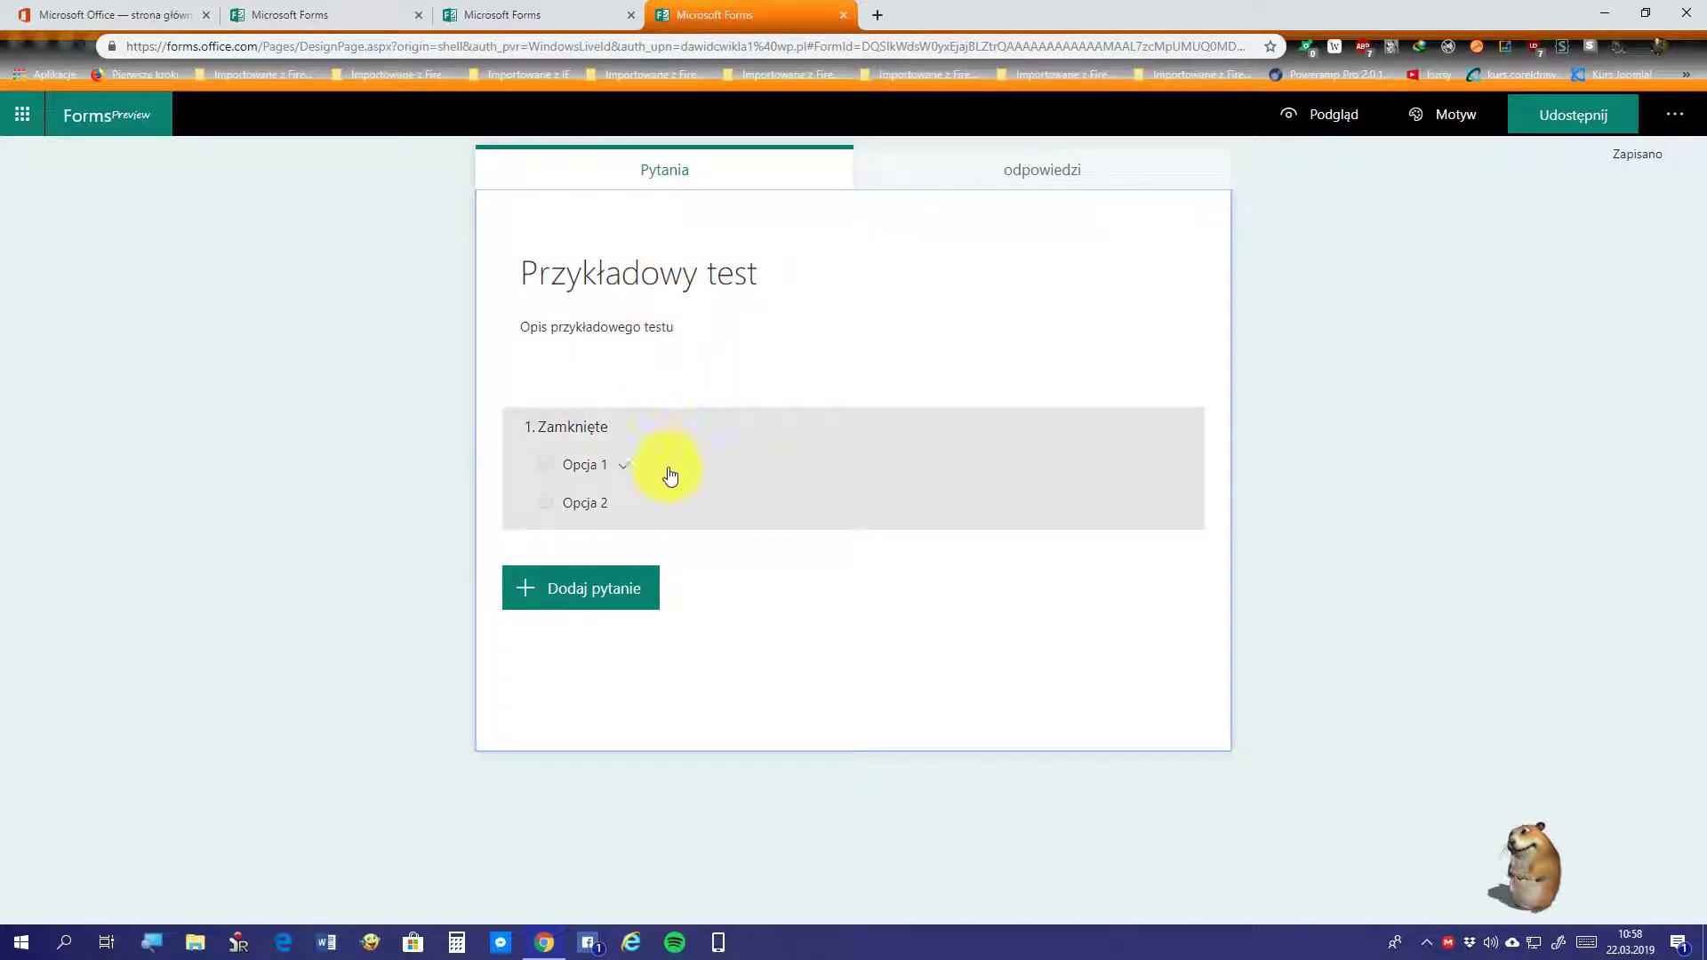
Step: Add a text question titled "Otwarte" below the "Zamknięte" question
click(574, 582)
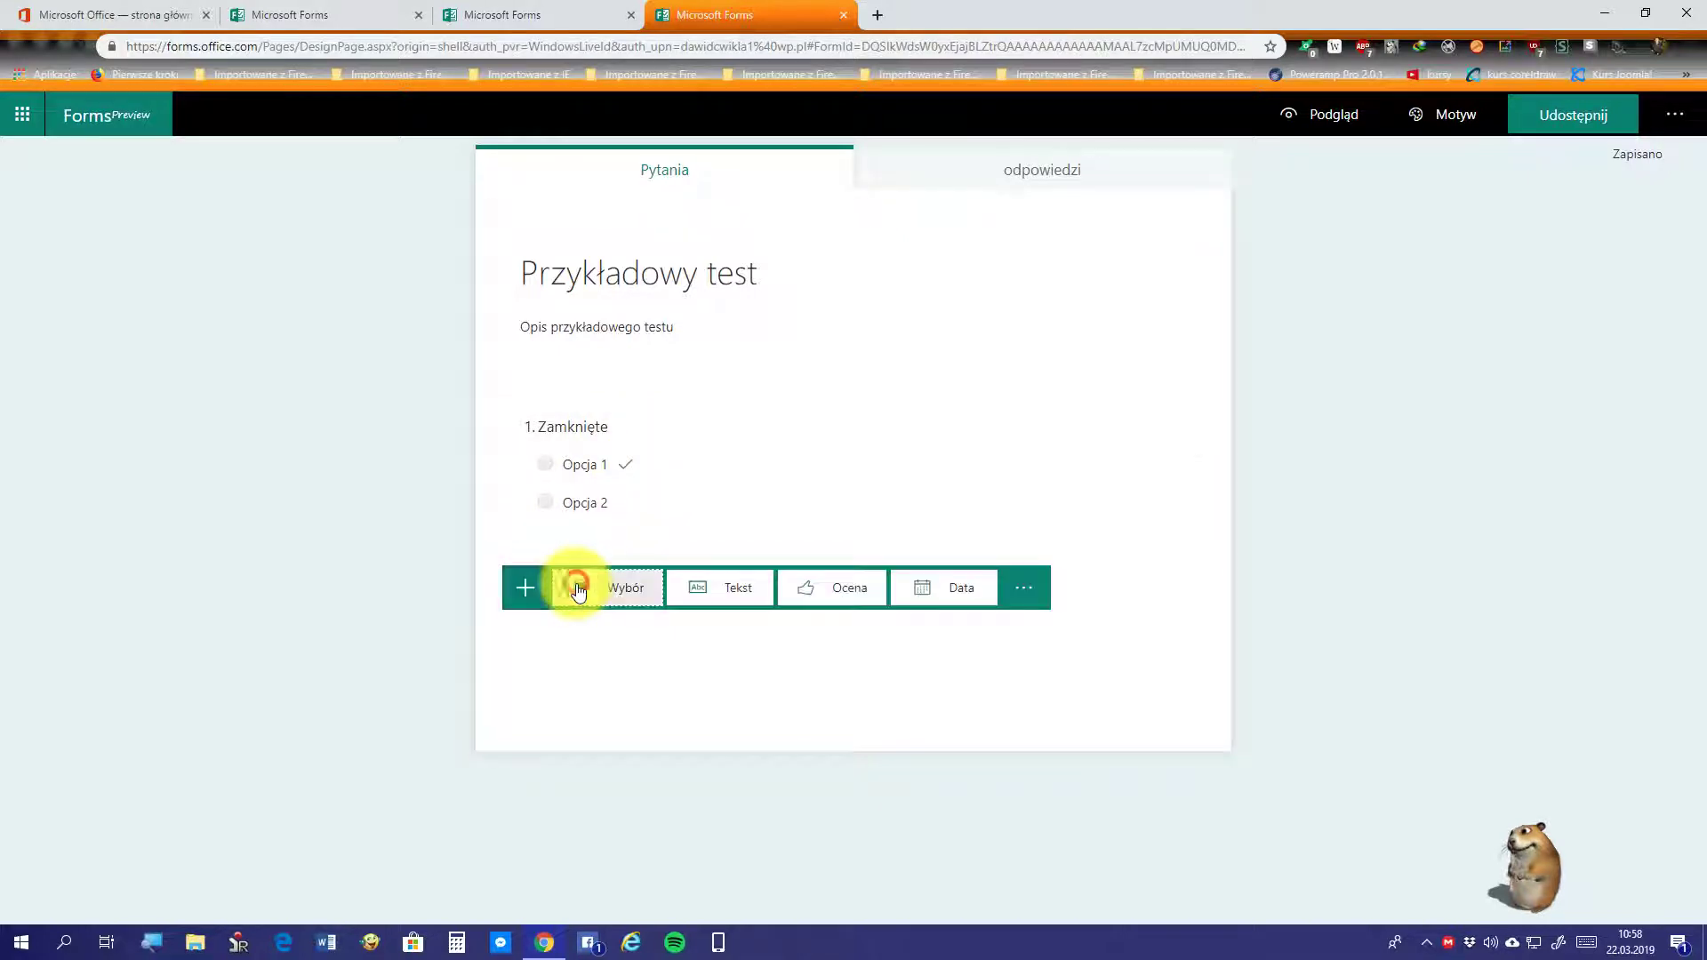
click(722, 576)
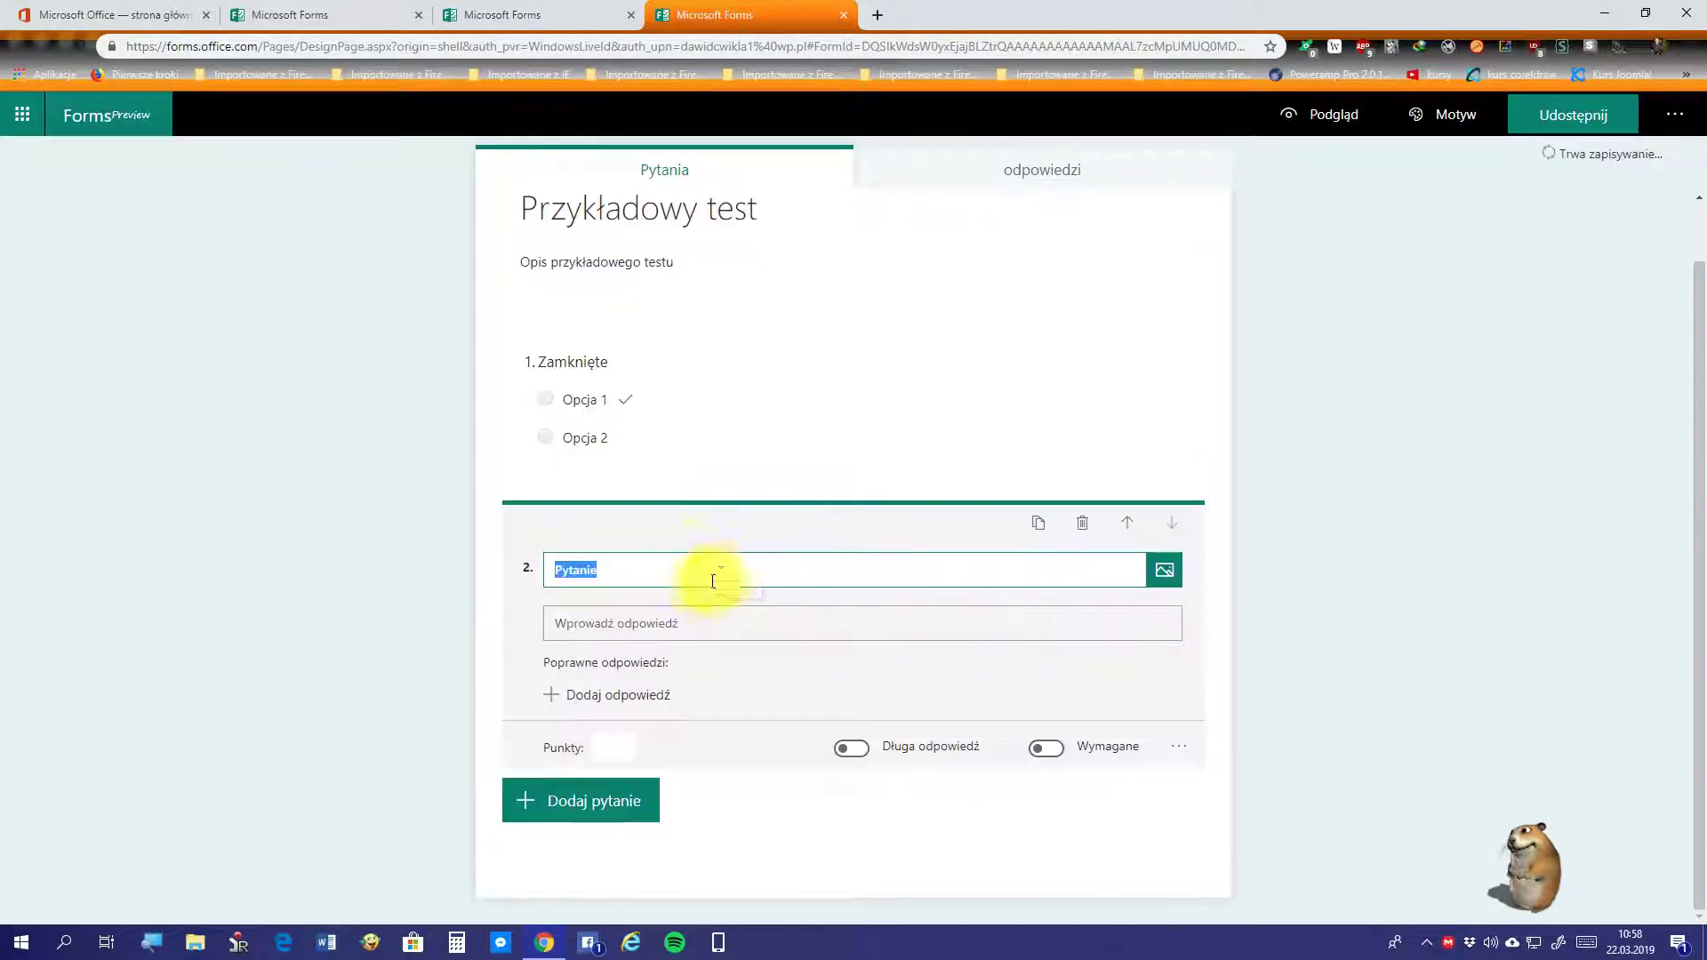
text(Otwarte)
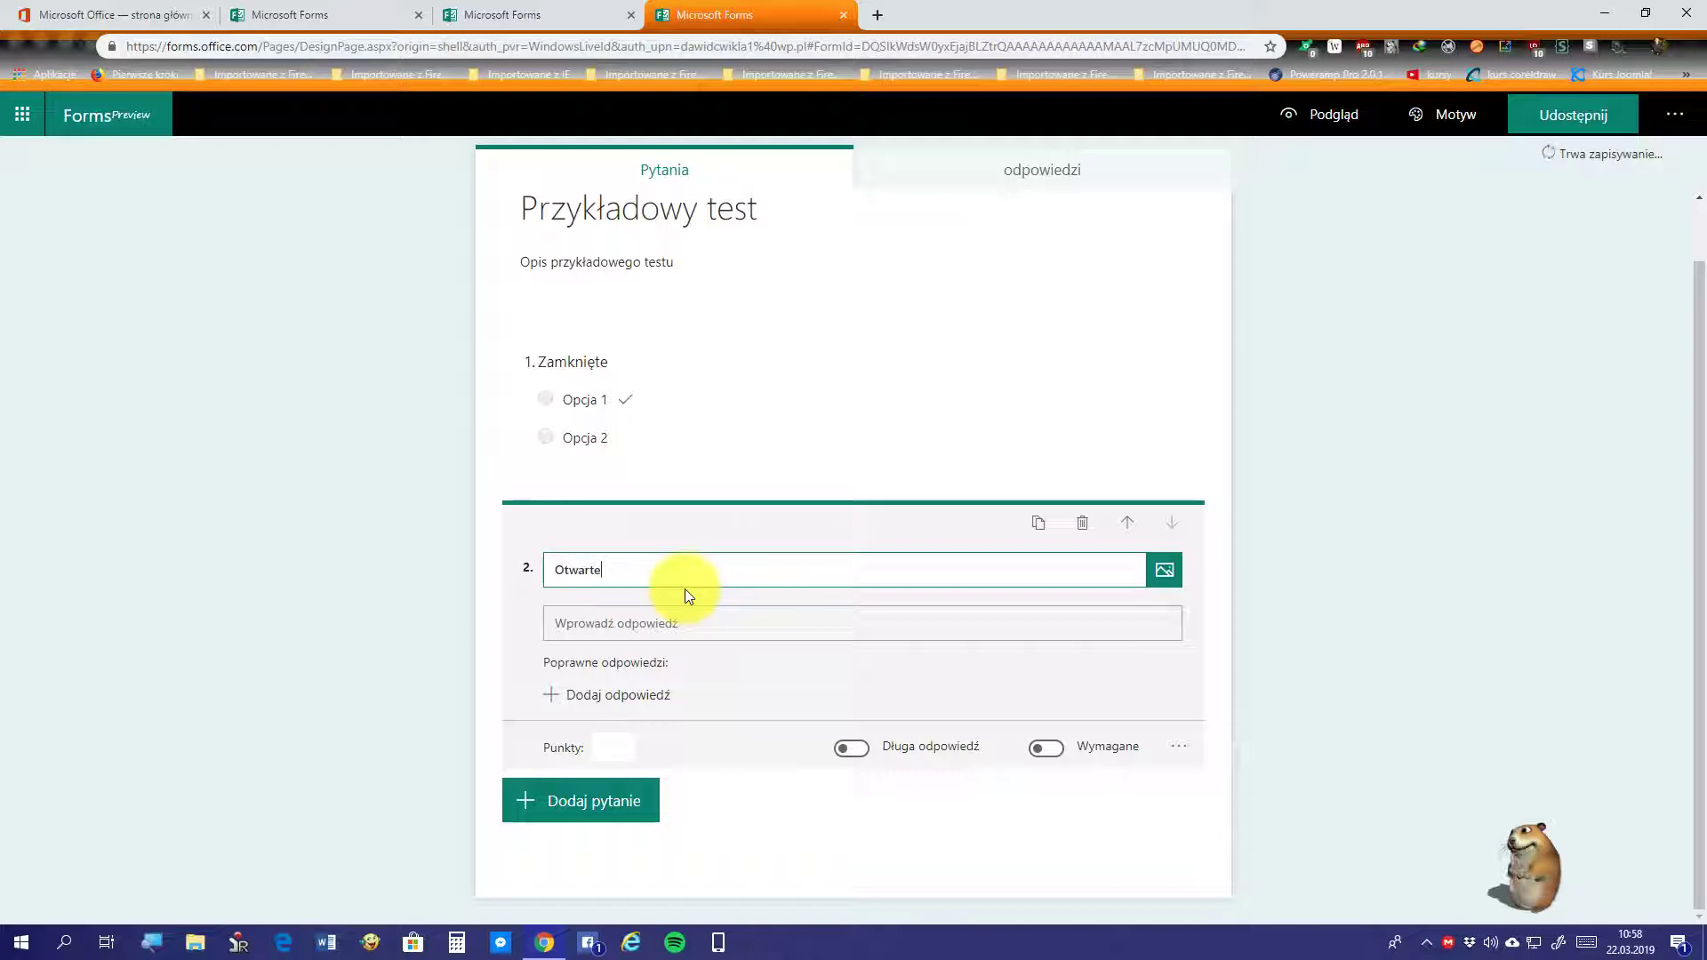
Step: View the points field and the correct-answer entry field of the "Otwarte" question
click(626, 623)
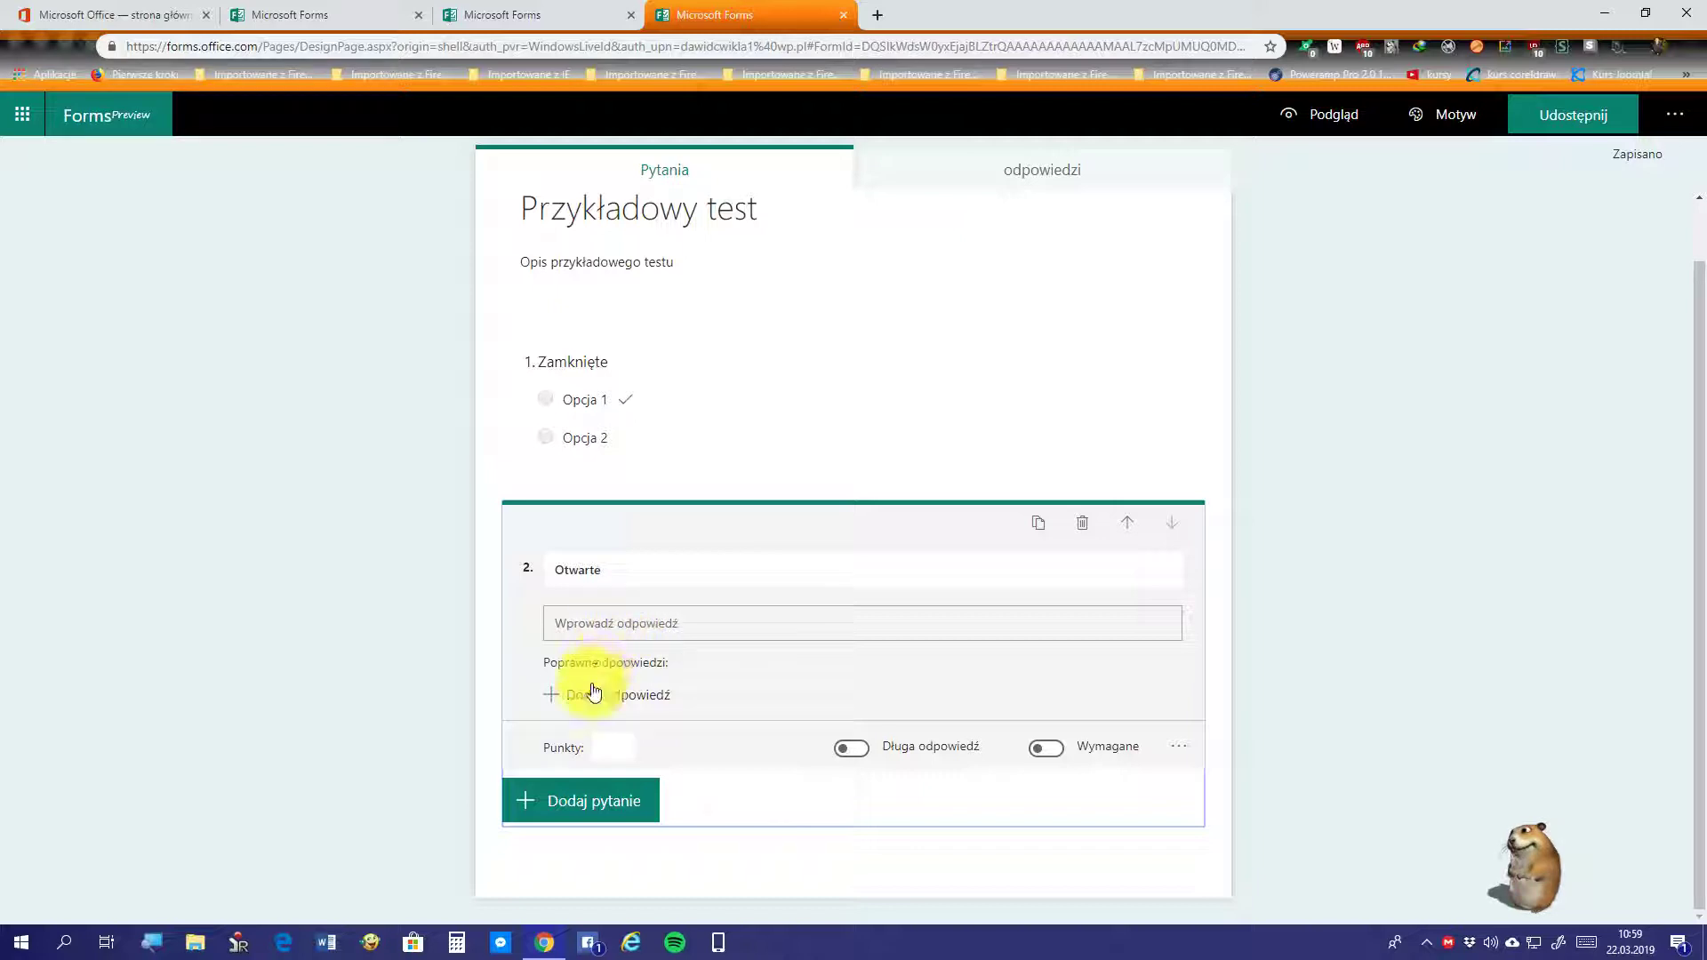
click(611, 752)
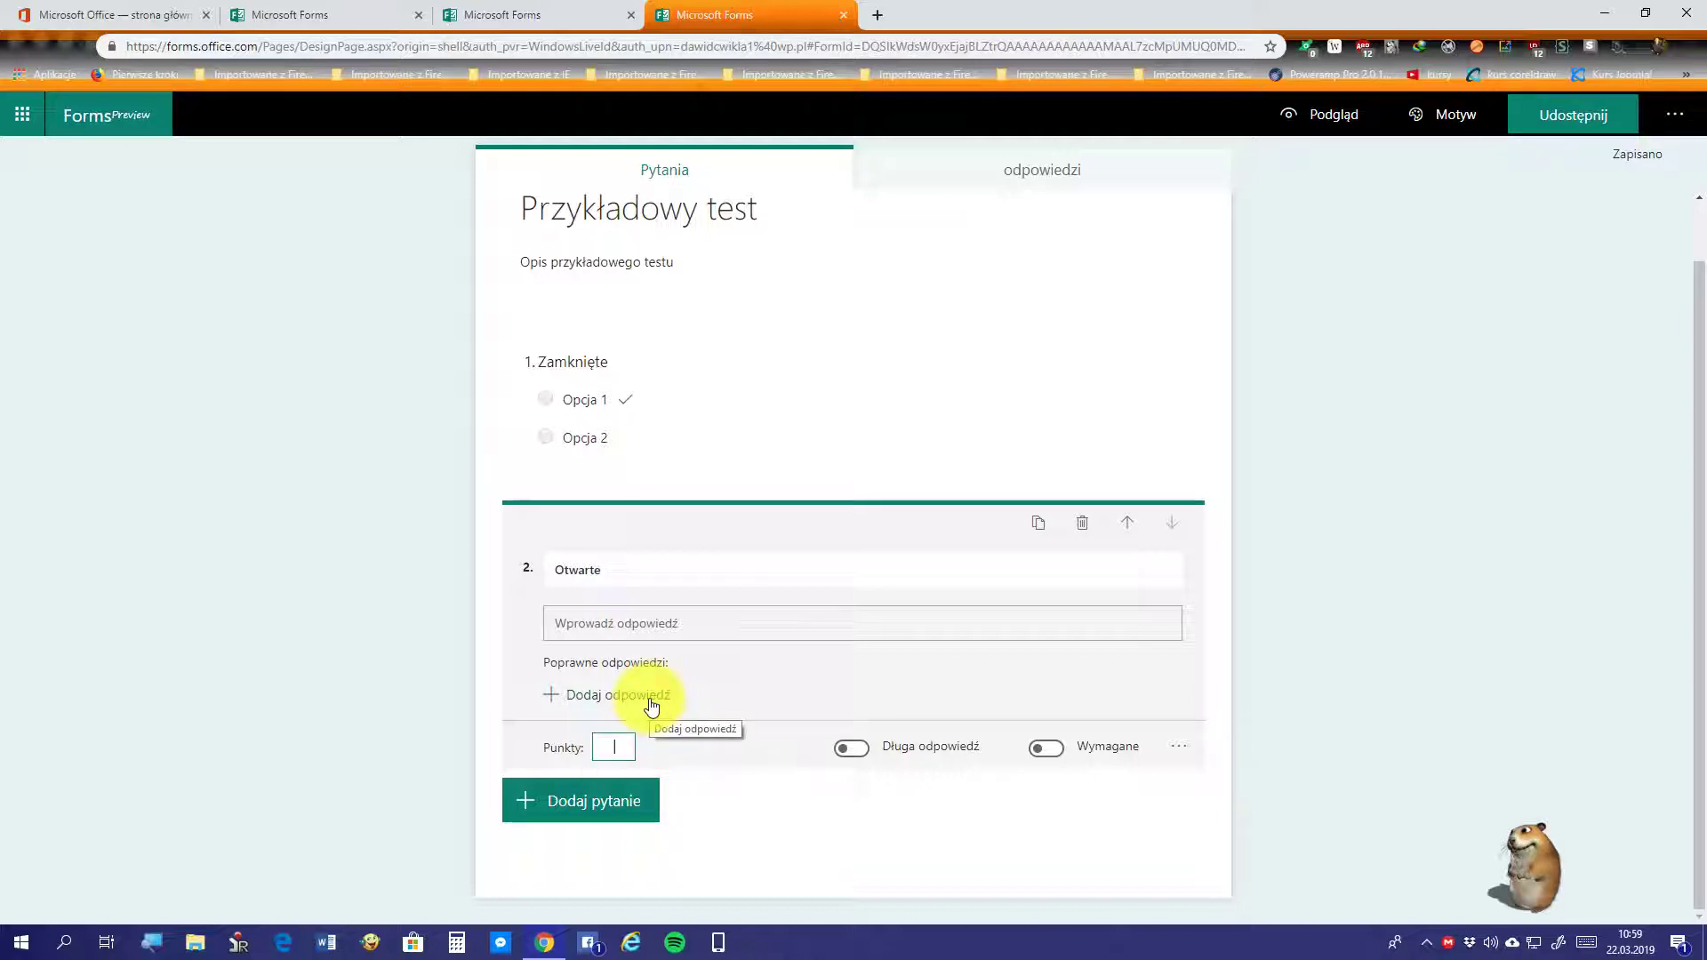
click(592, 696)
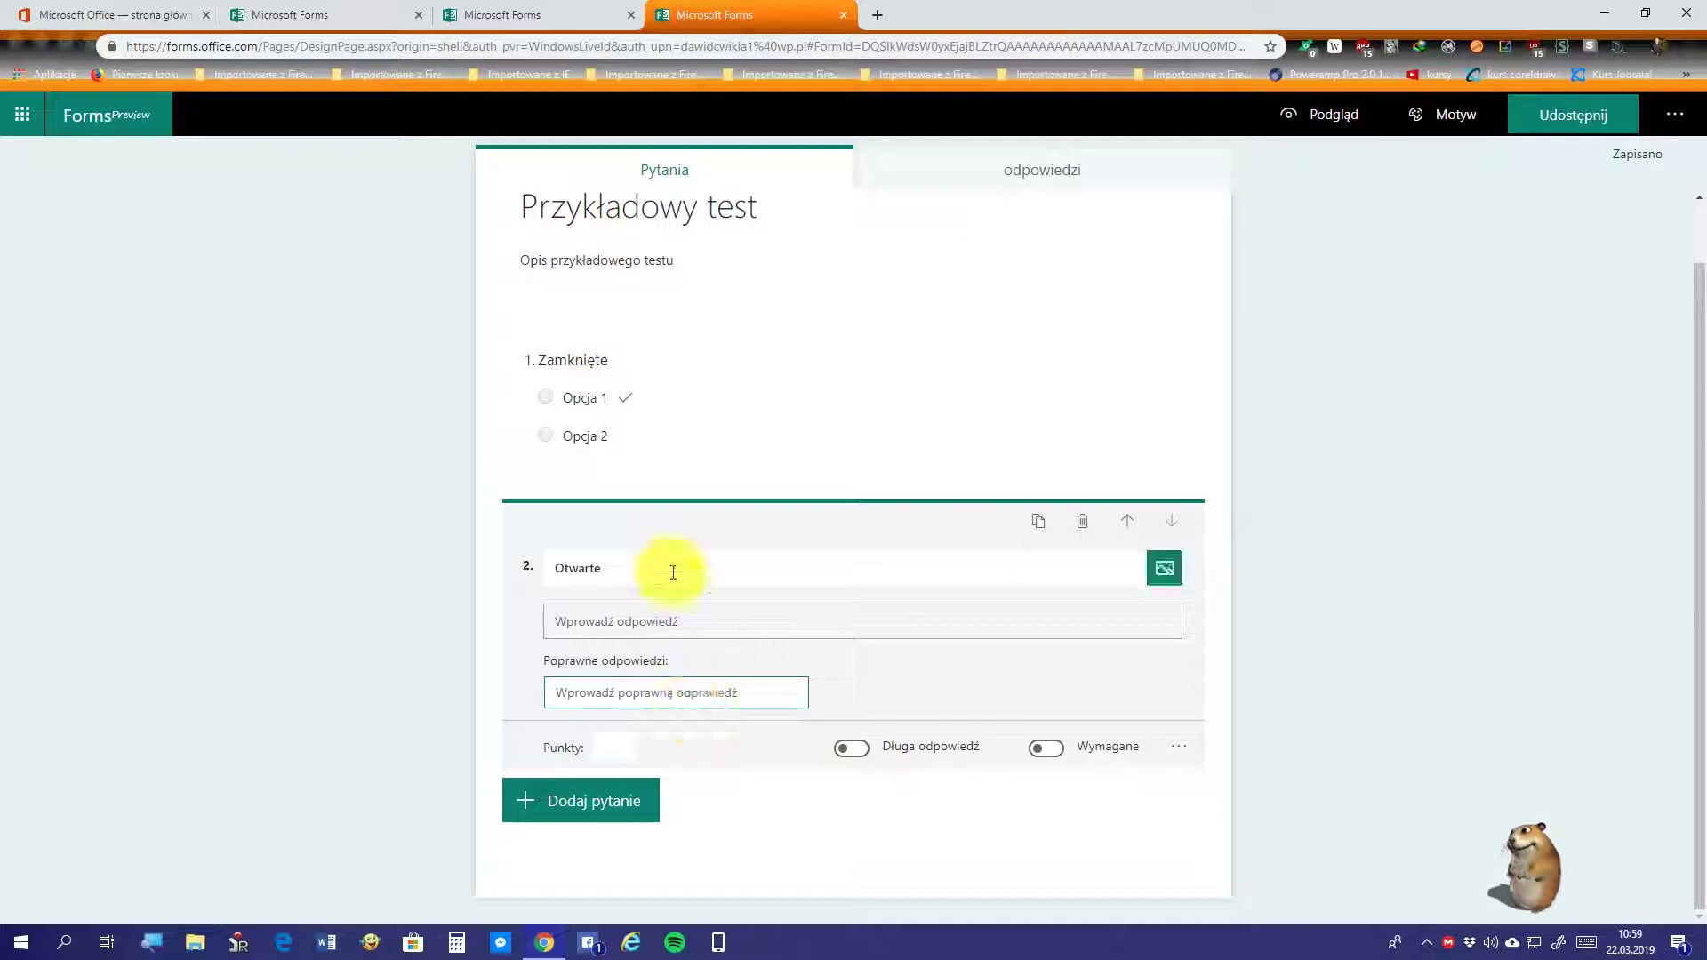
Step: Try the respondent message field for "Opcja 1" of the "Zamknięte" question, and remove the message again
click(706, 448)
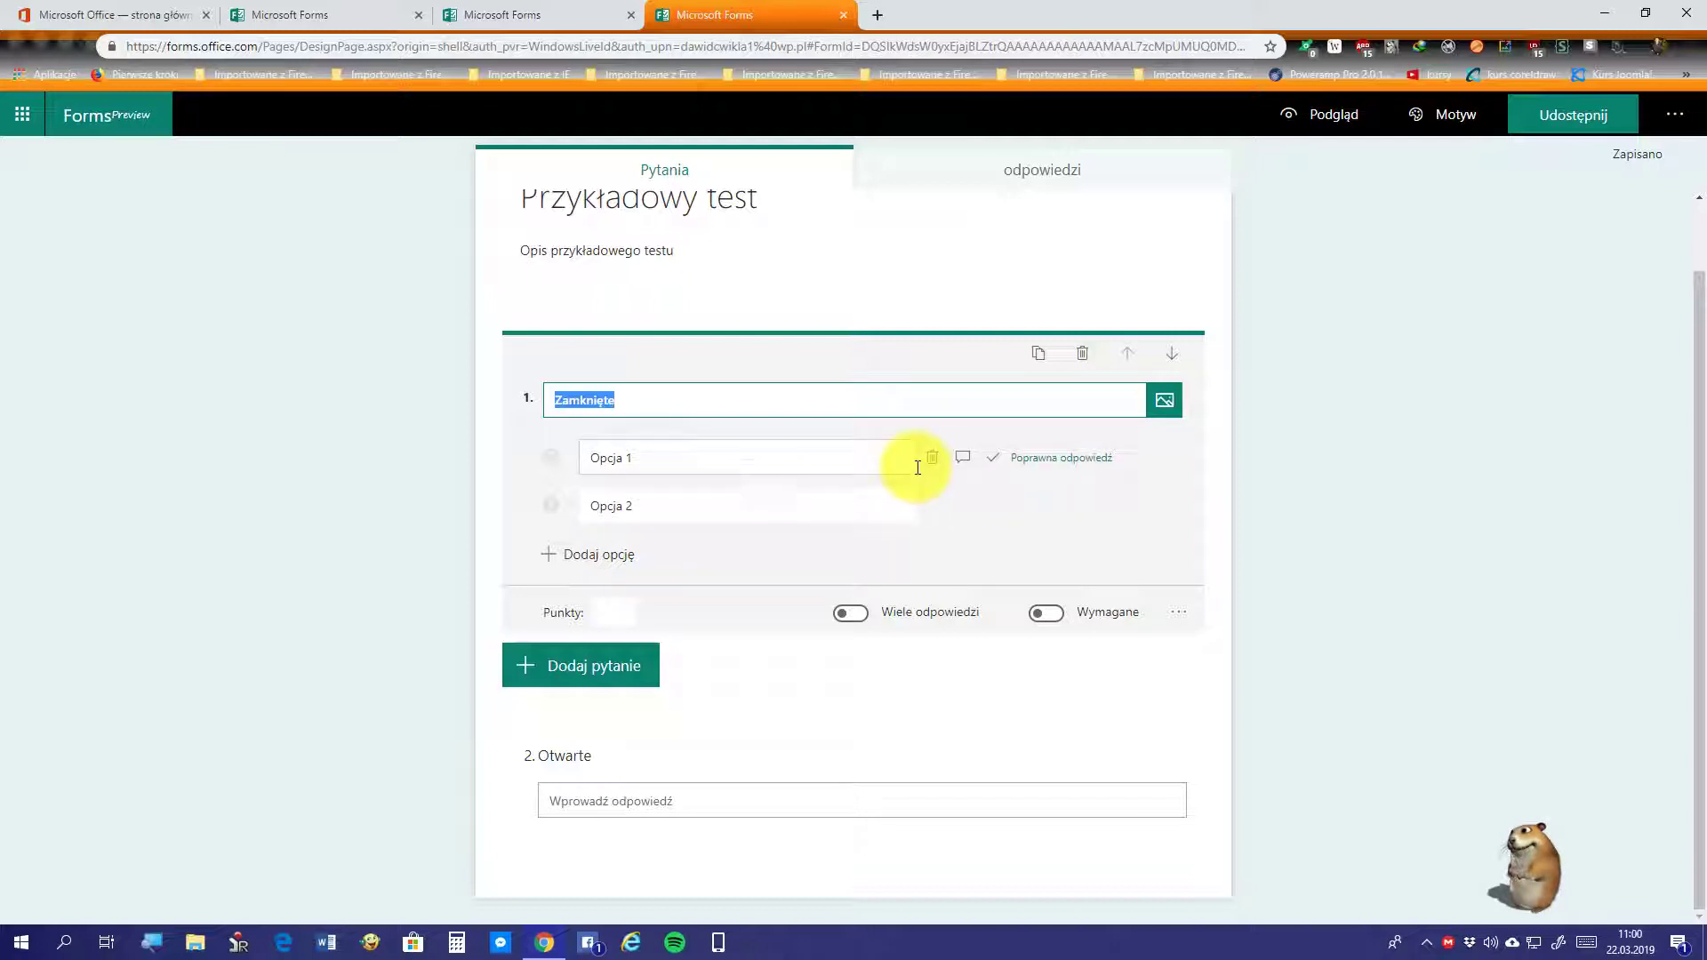
click(724, 523)
click(706, 459)
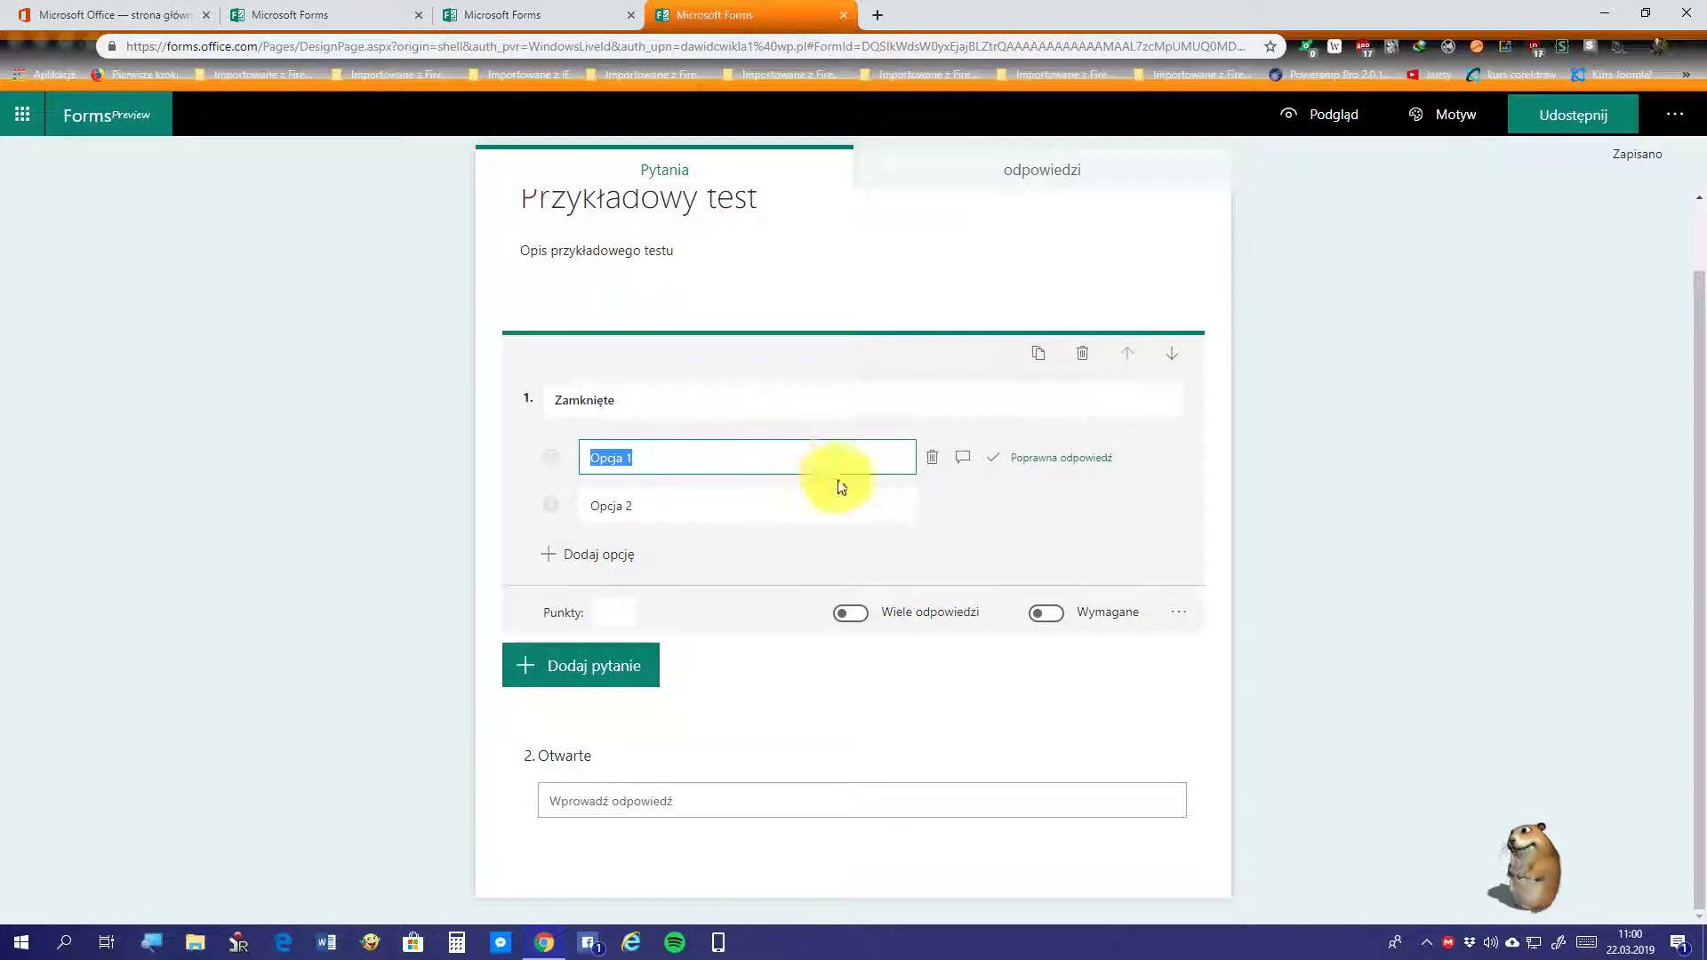
click(971, 461)
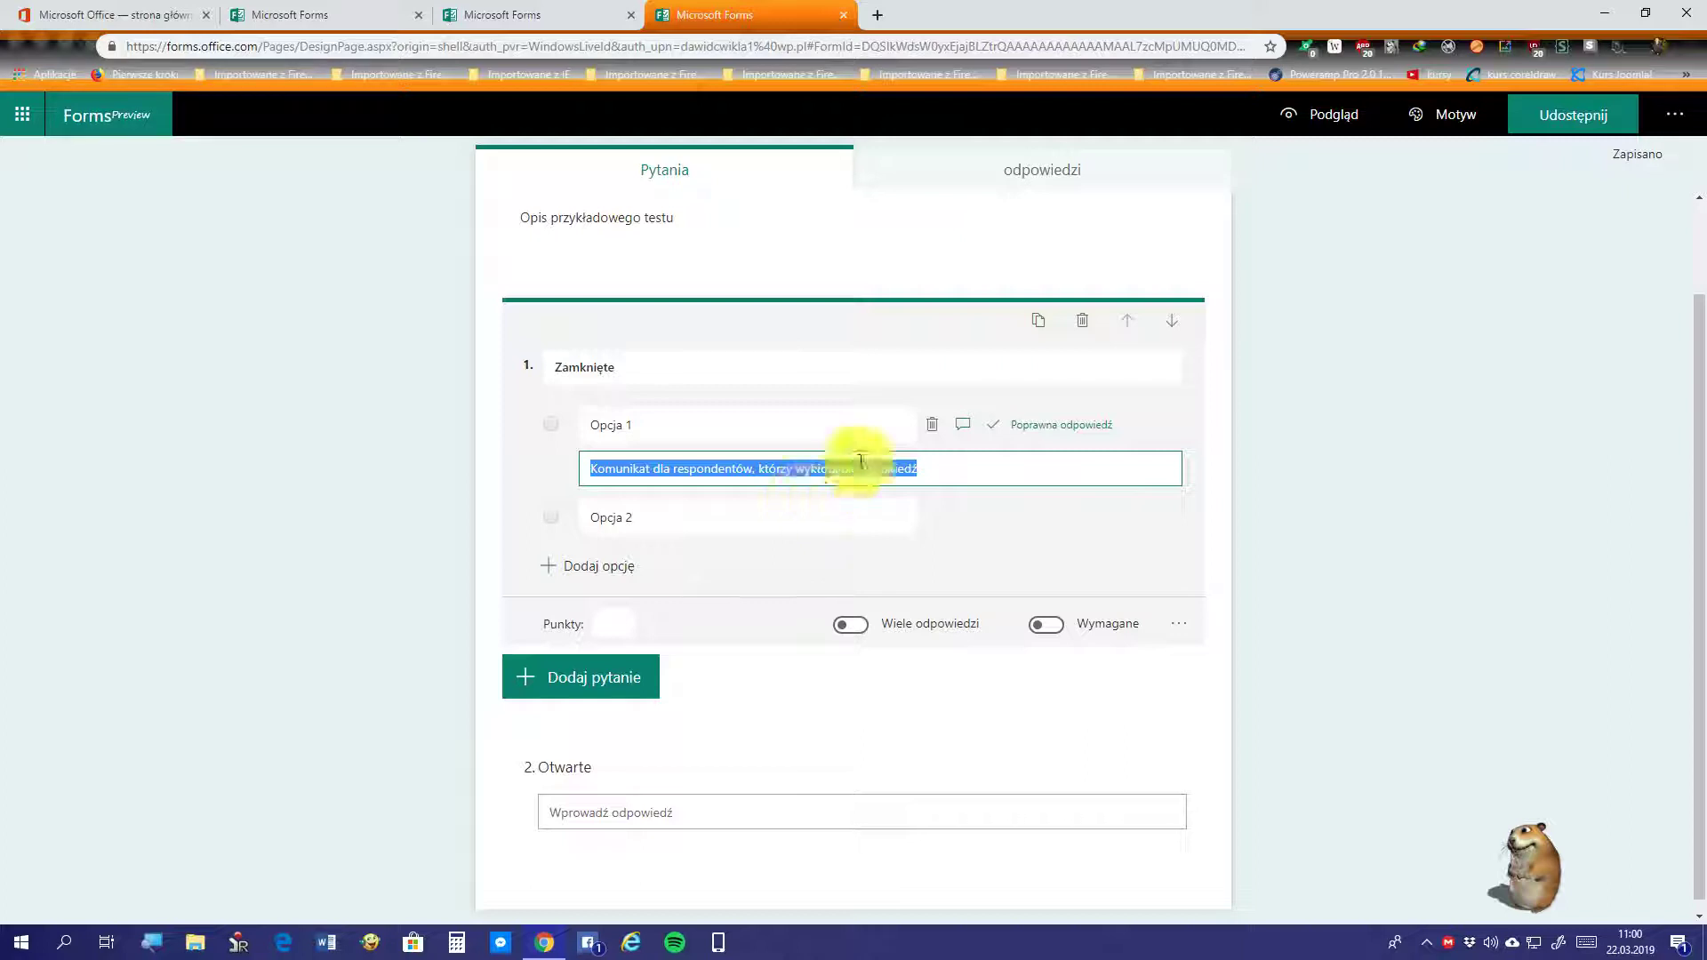
click(952, 427)
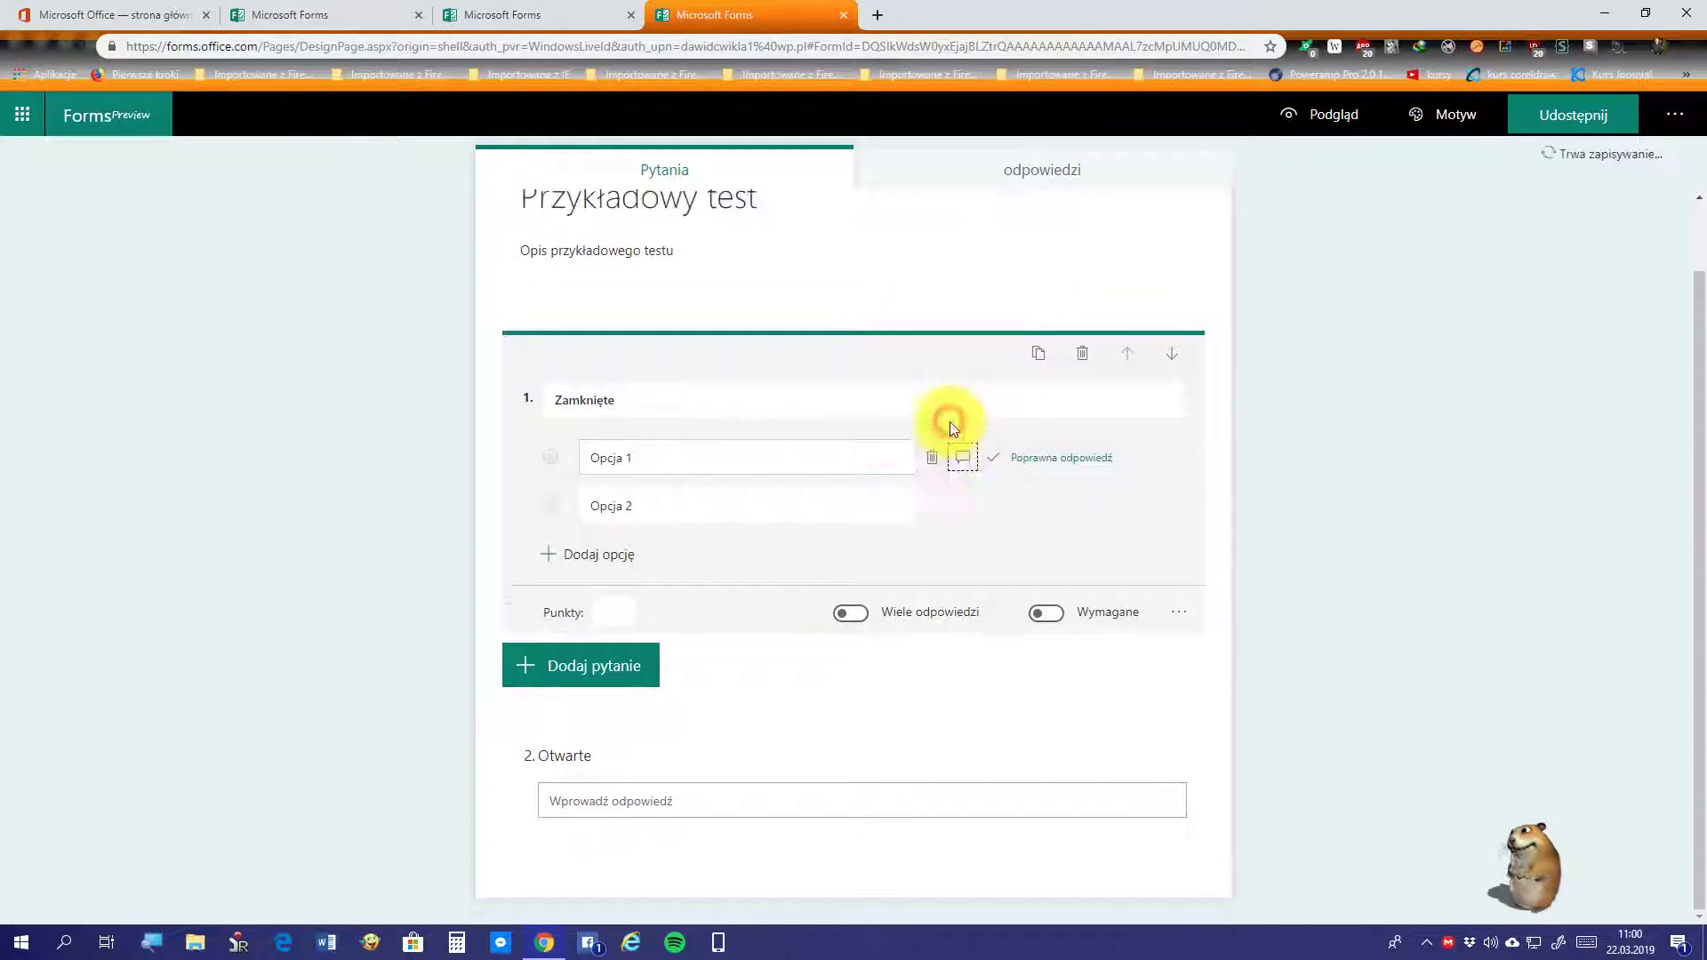
Step: Remove the correct-answer mark from "Opcja 1", try marking "Opcja 2" as correct, and unmark it again
click(994, 457)
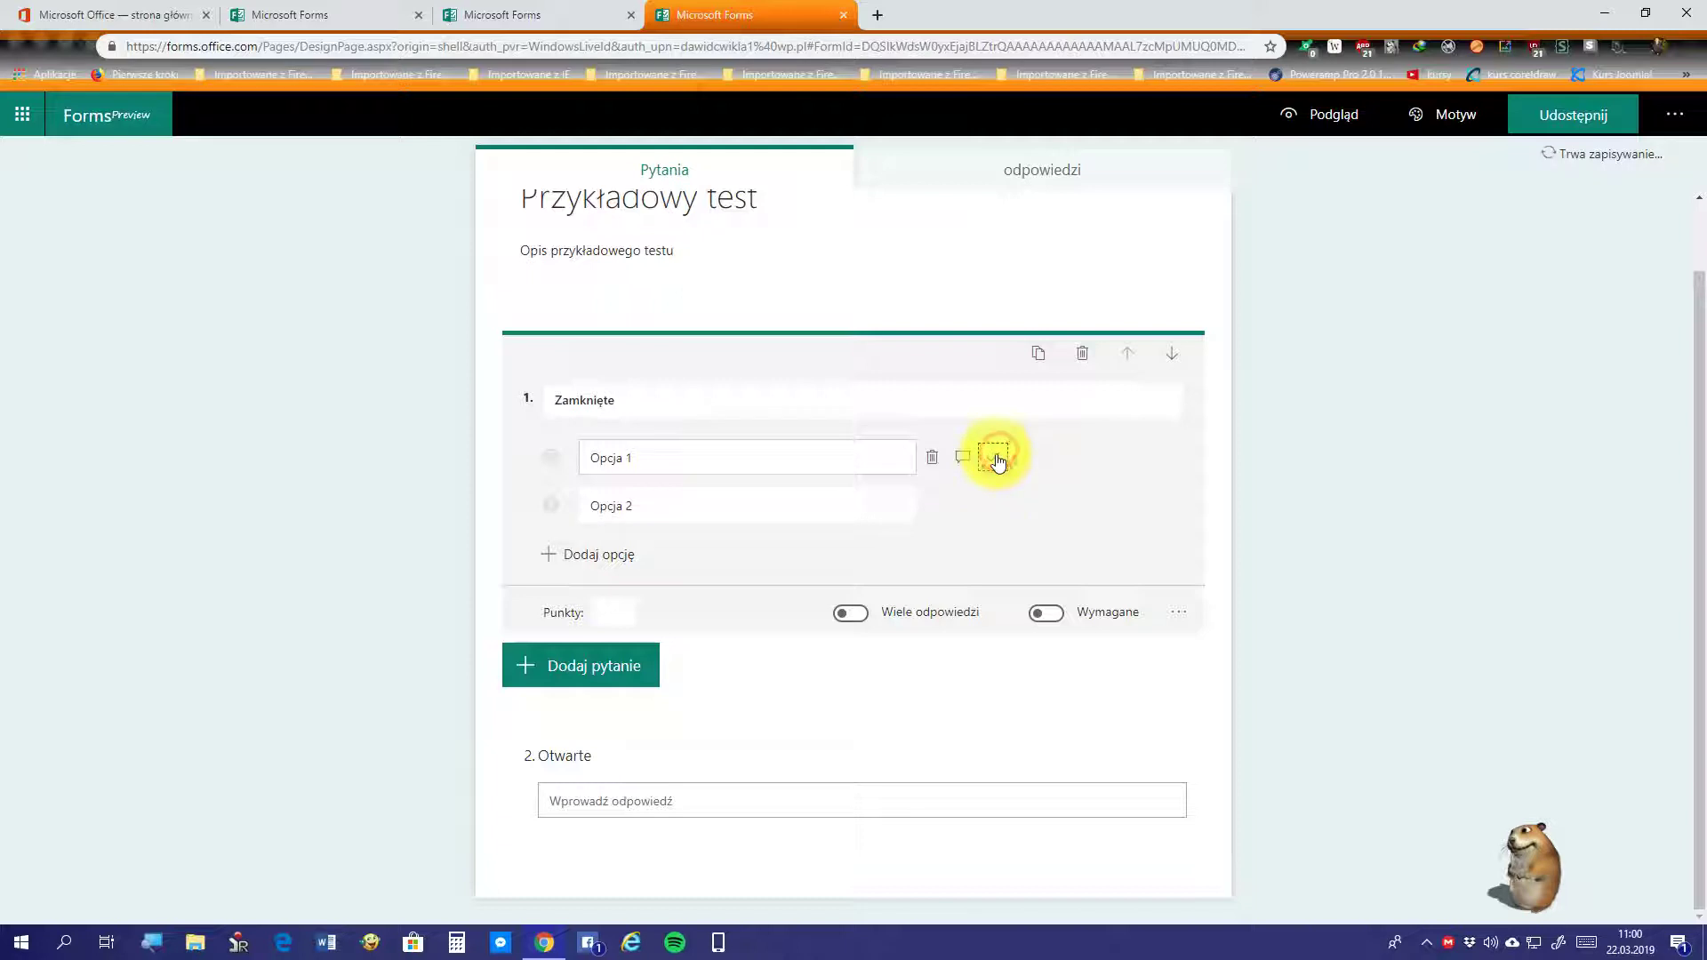
click(1005, 516)
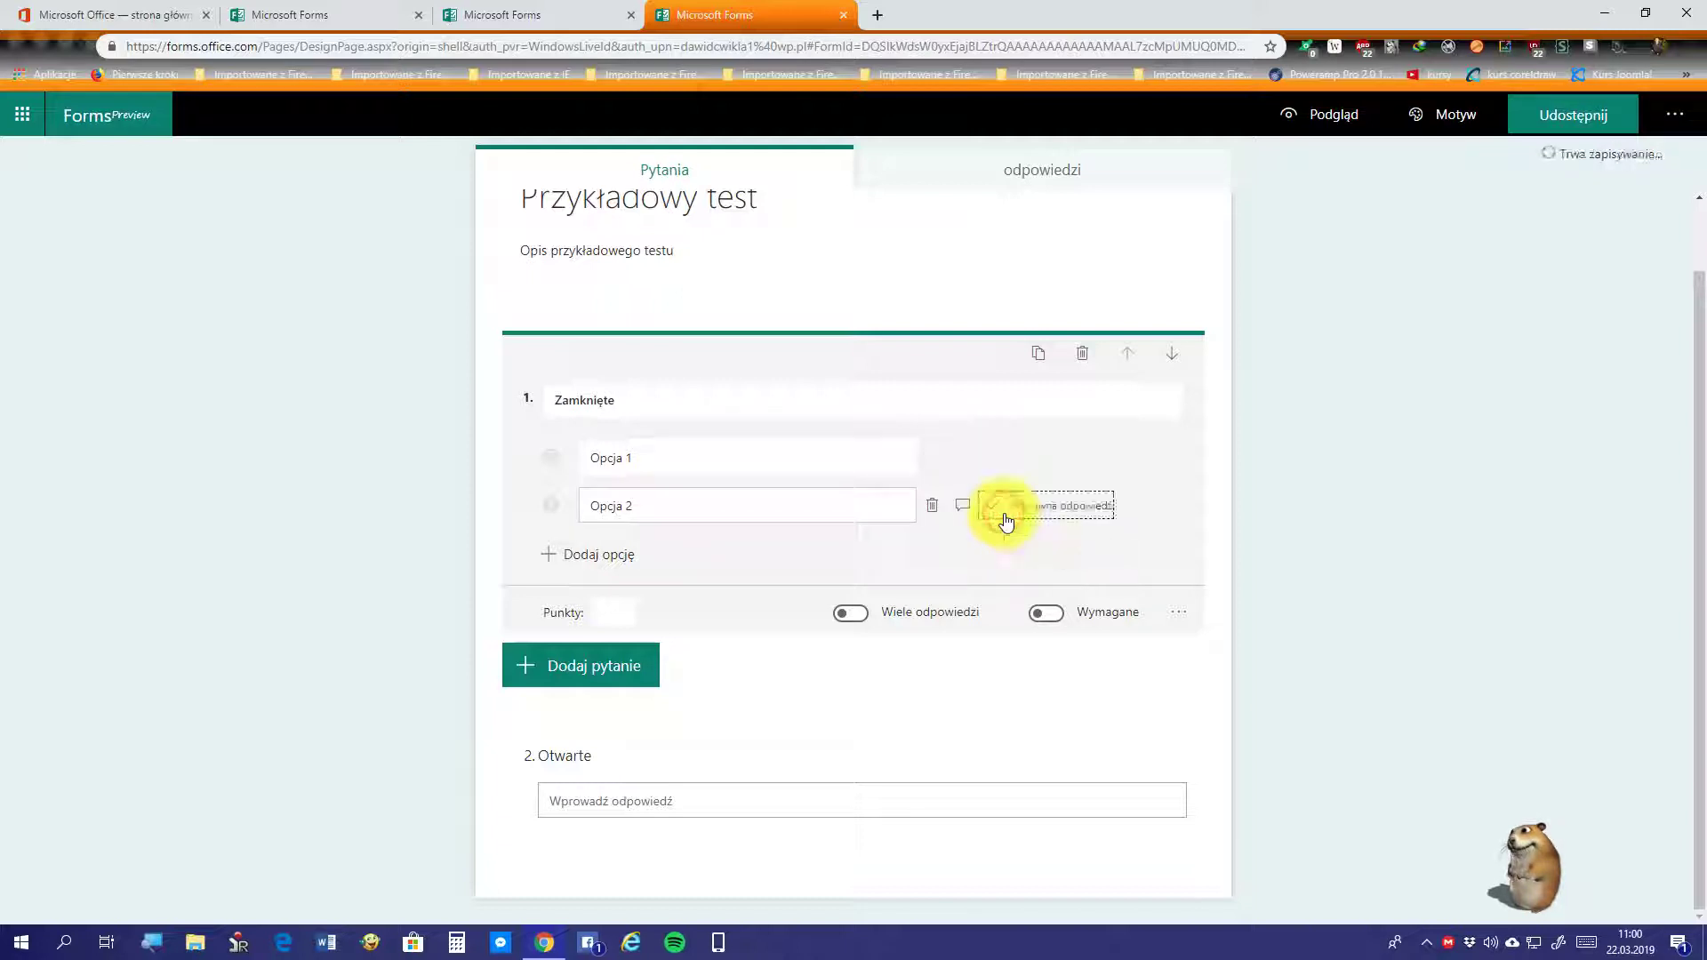
click(1001, 512)
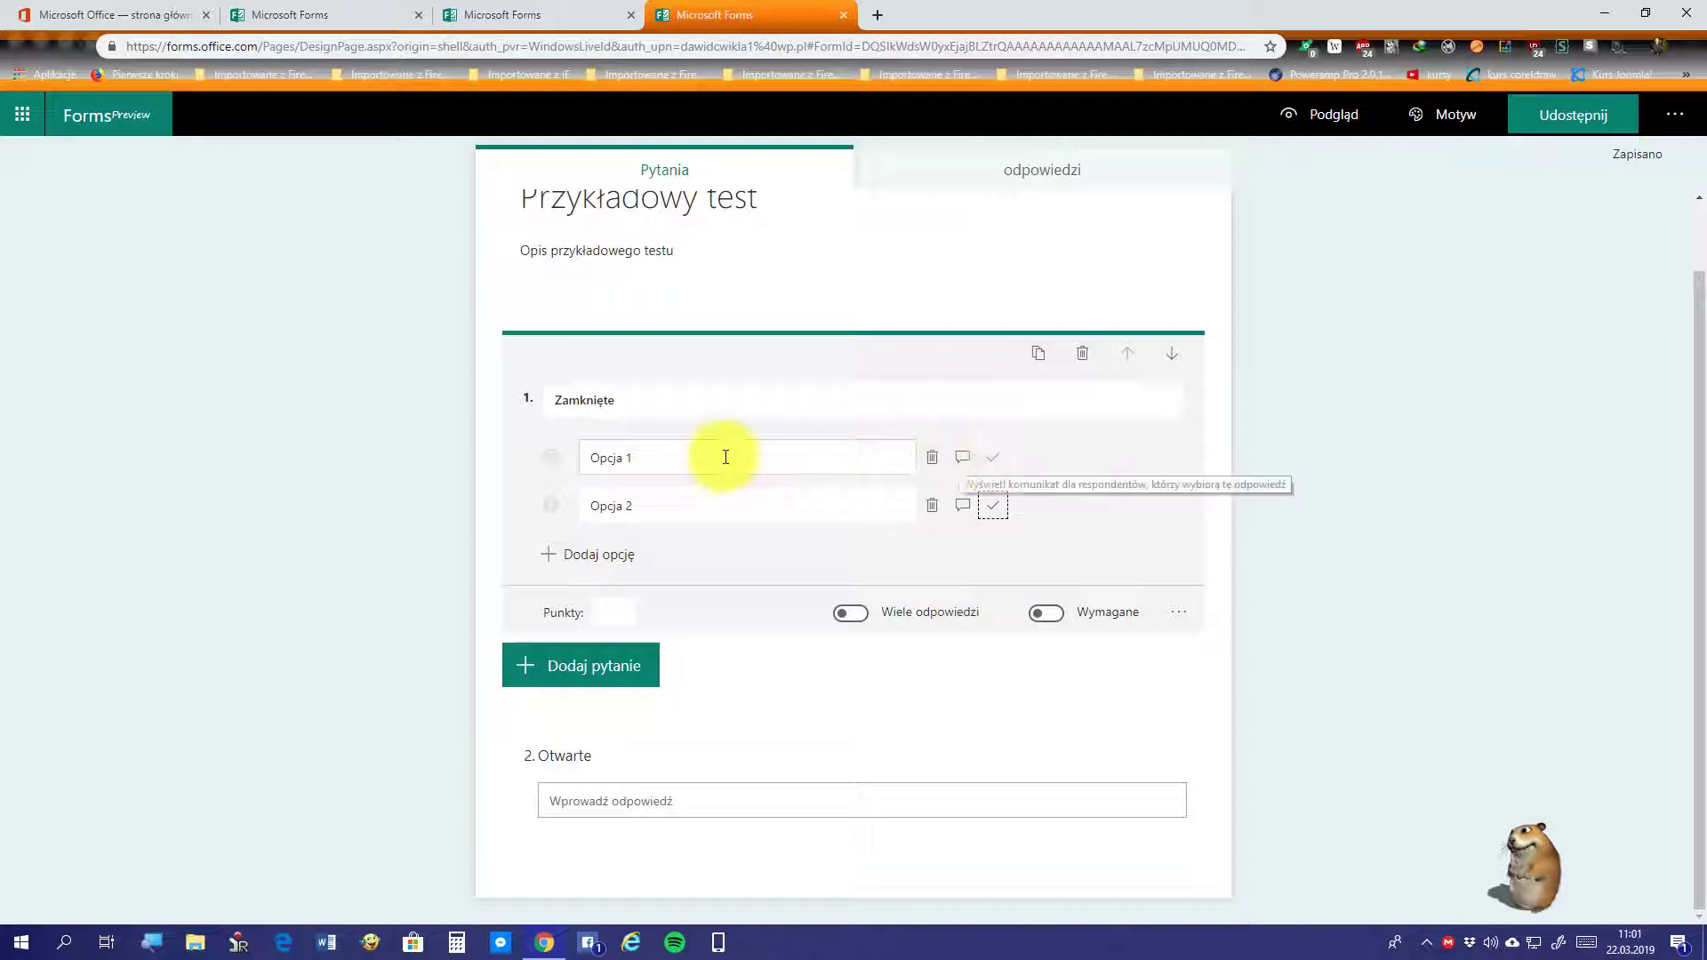
Step: Try adding a third option to the "Zamknięte" question, and delete that option again
click(645, 448)
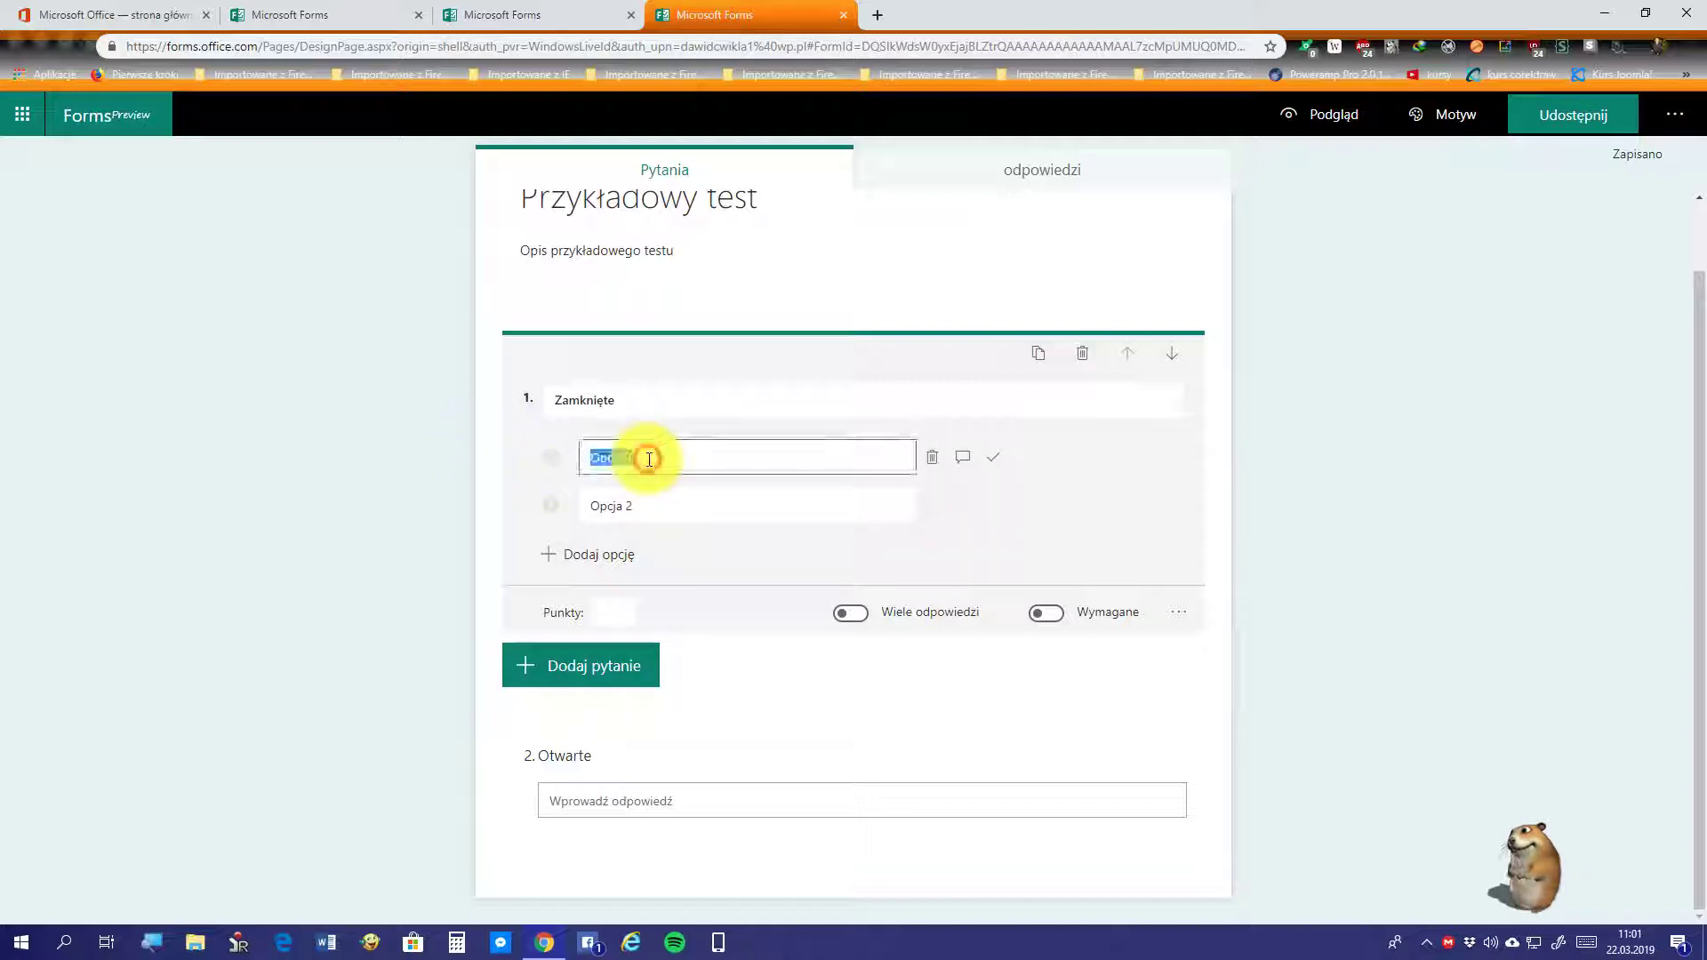
click(601, 556)
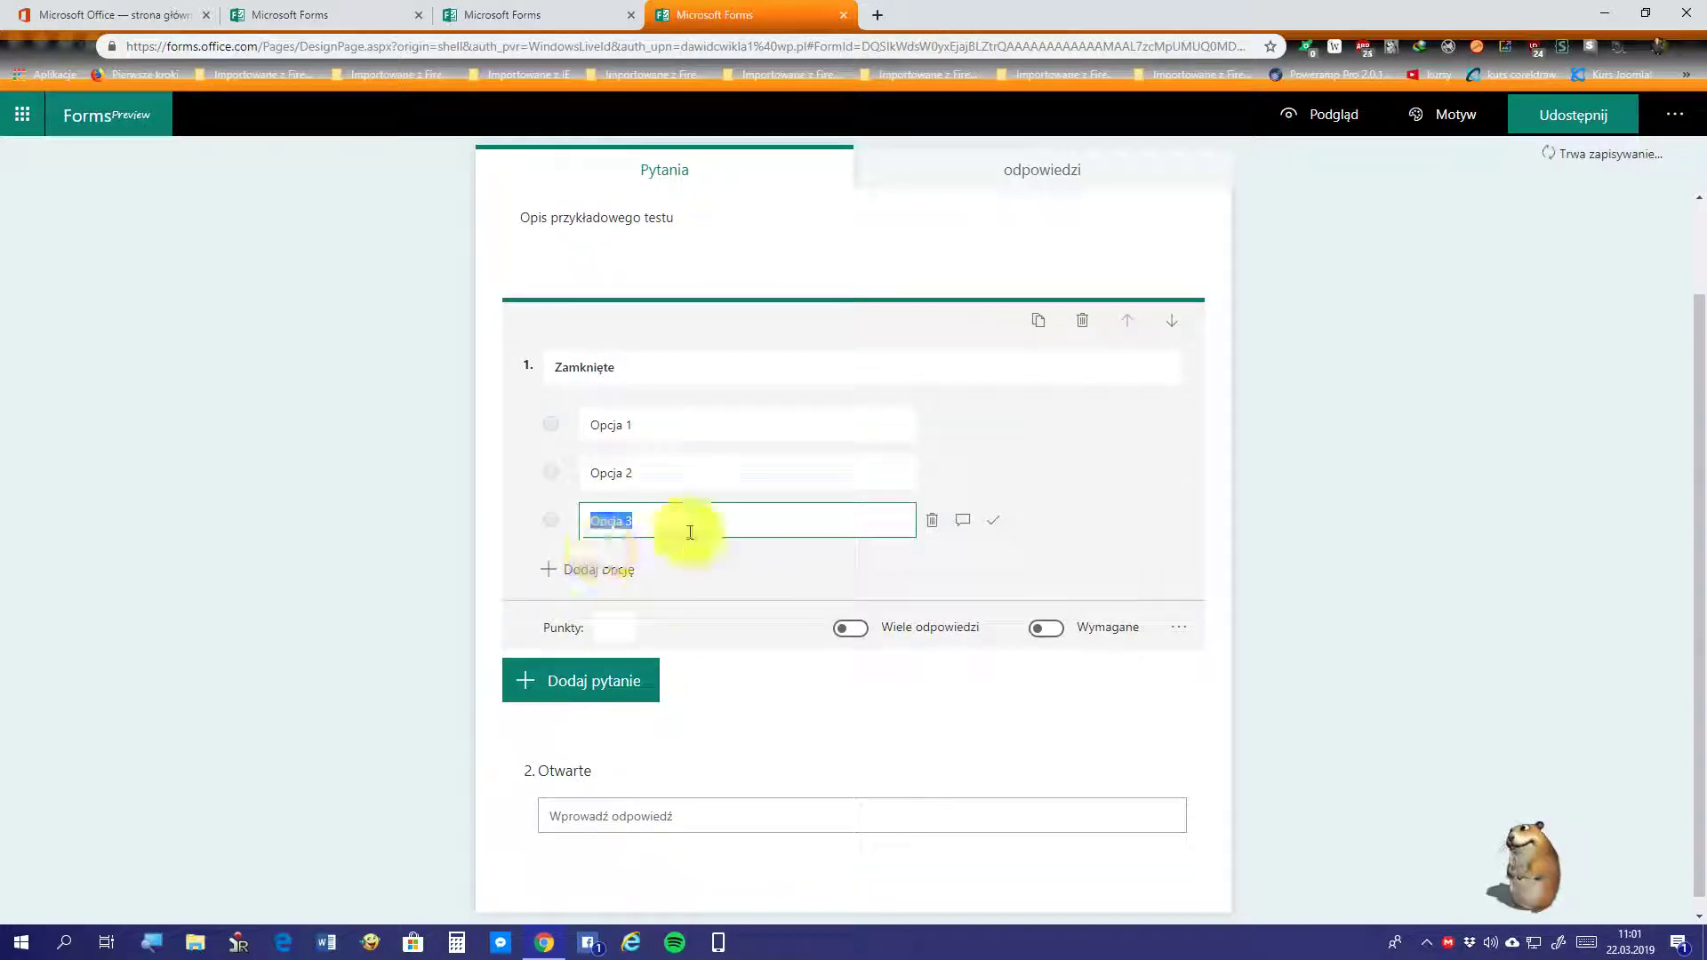
click(931, 520)
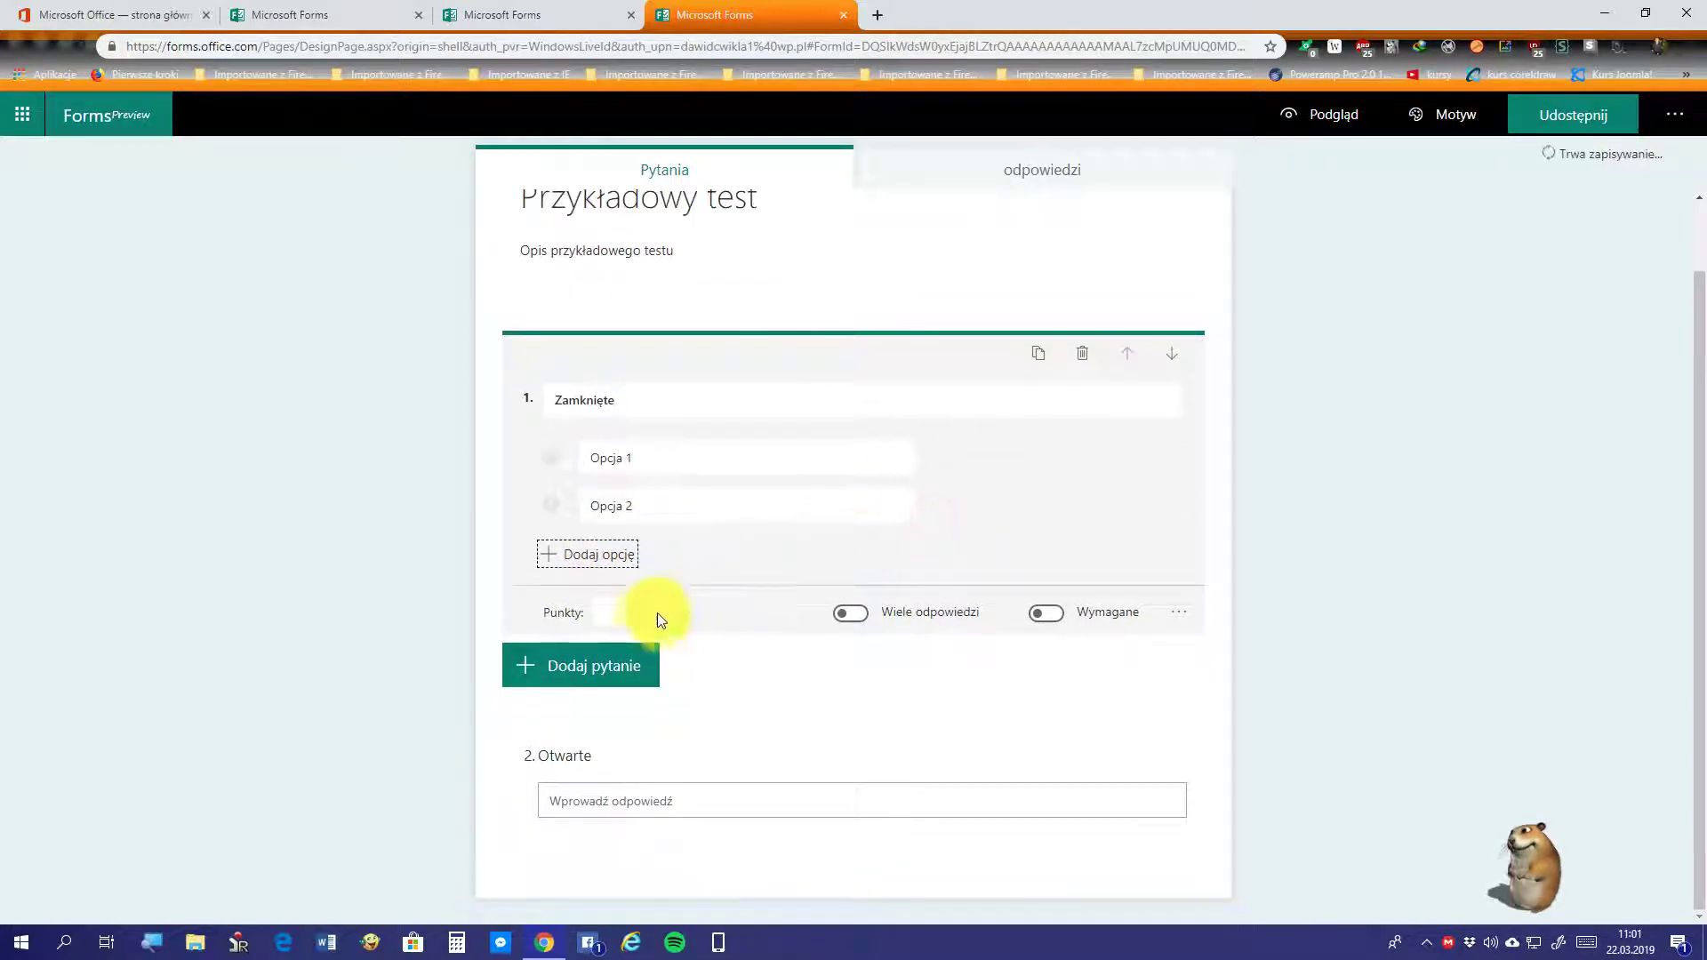
Step: Insert a rating question titled "Przykład" after the "Zamknięte" question
click(610, 667)
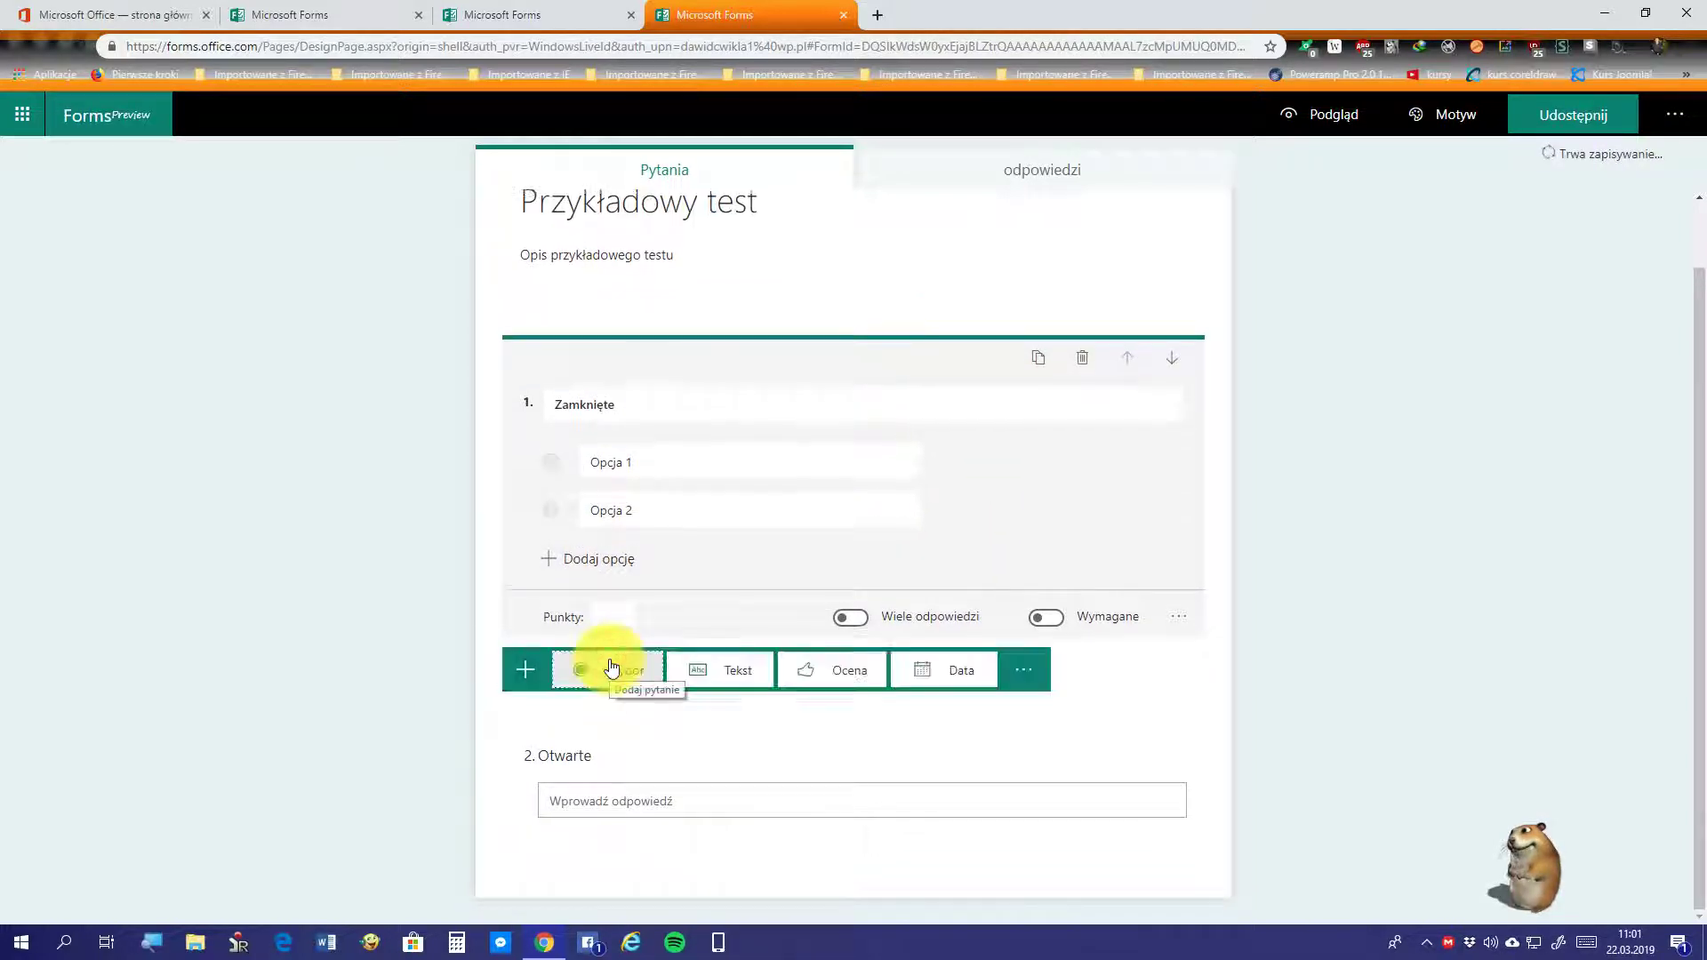
click(819, 668)
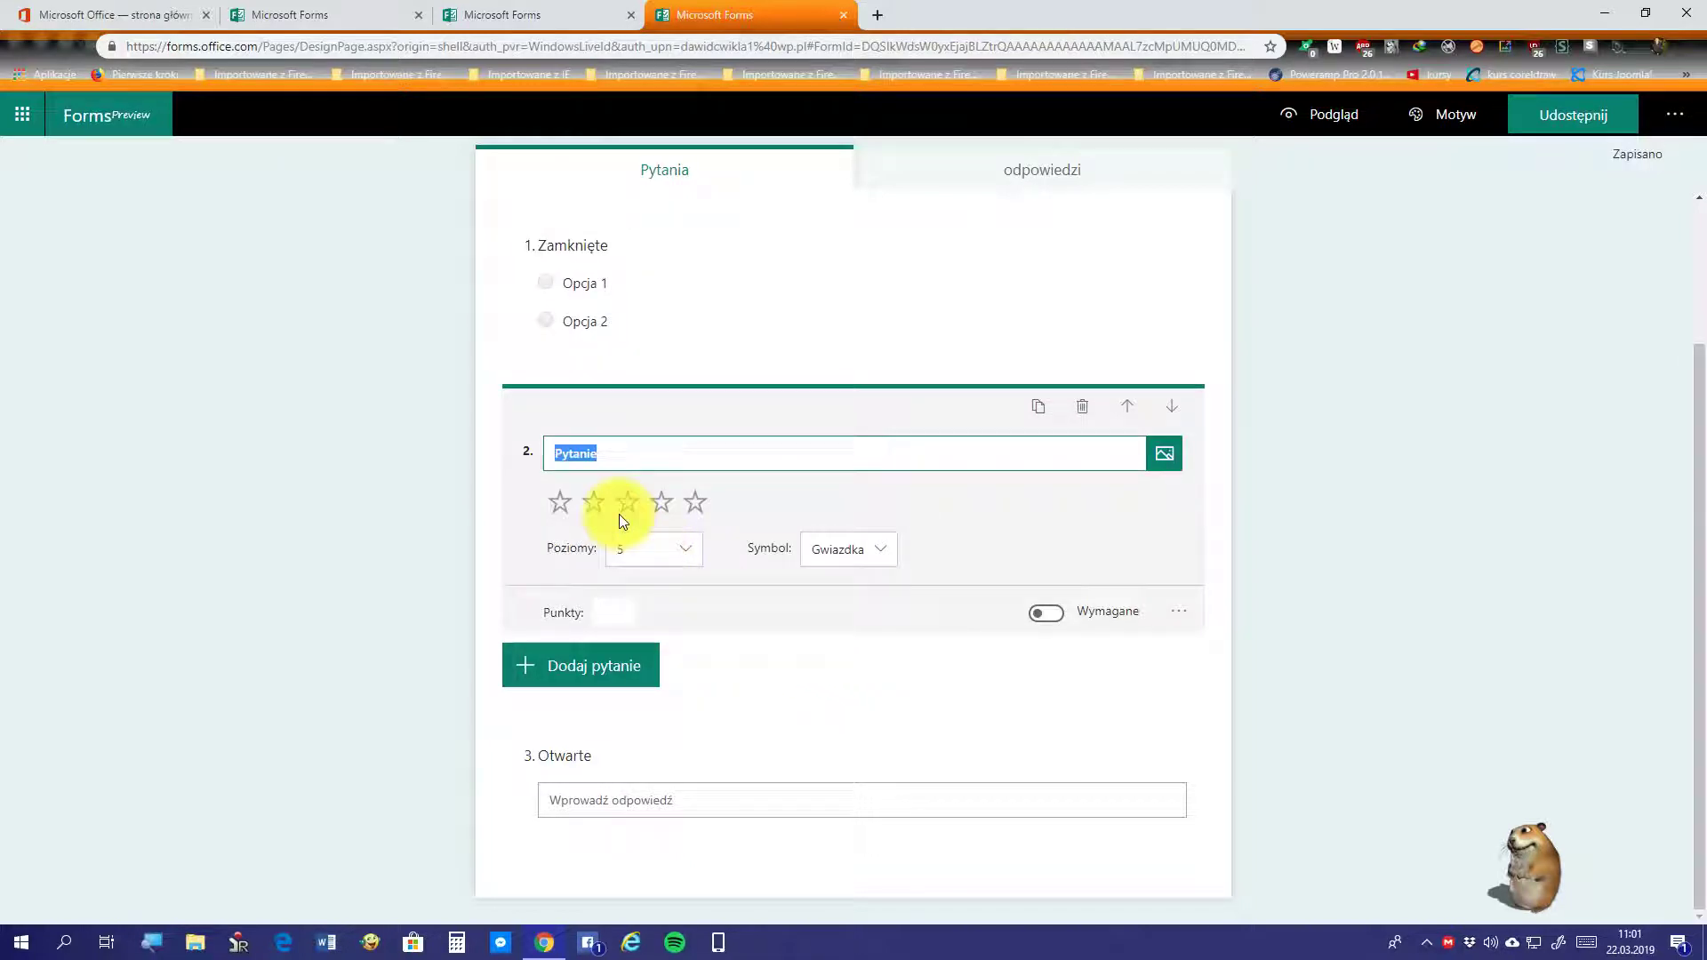
text(Prz)
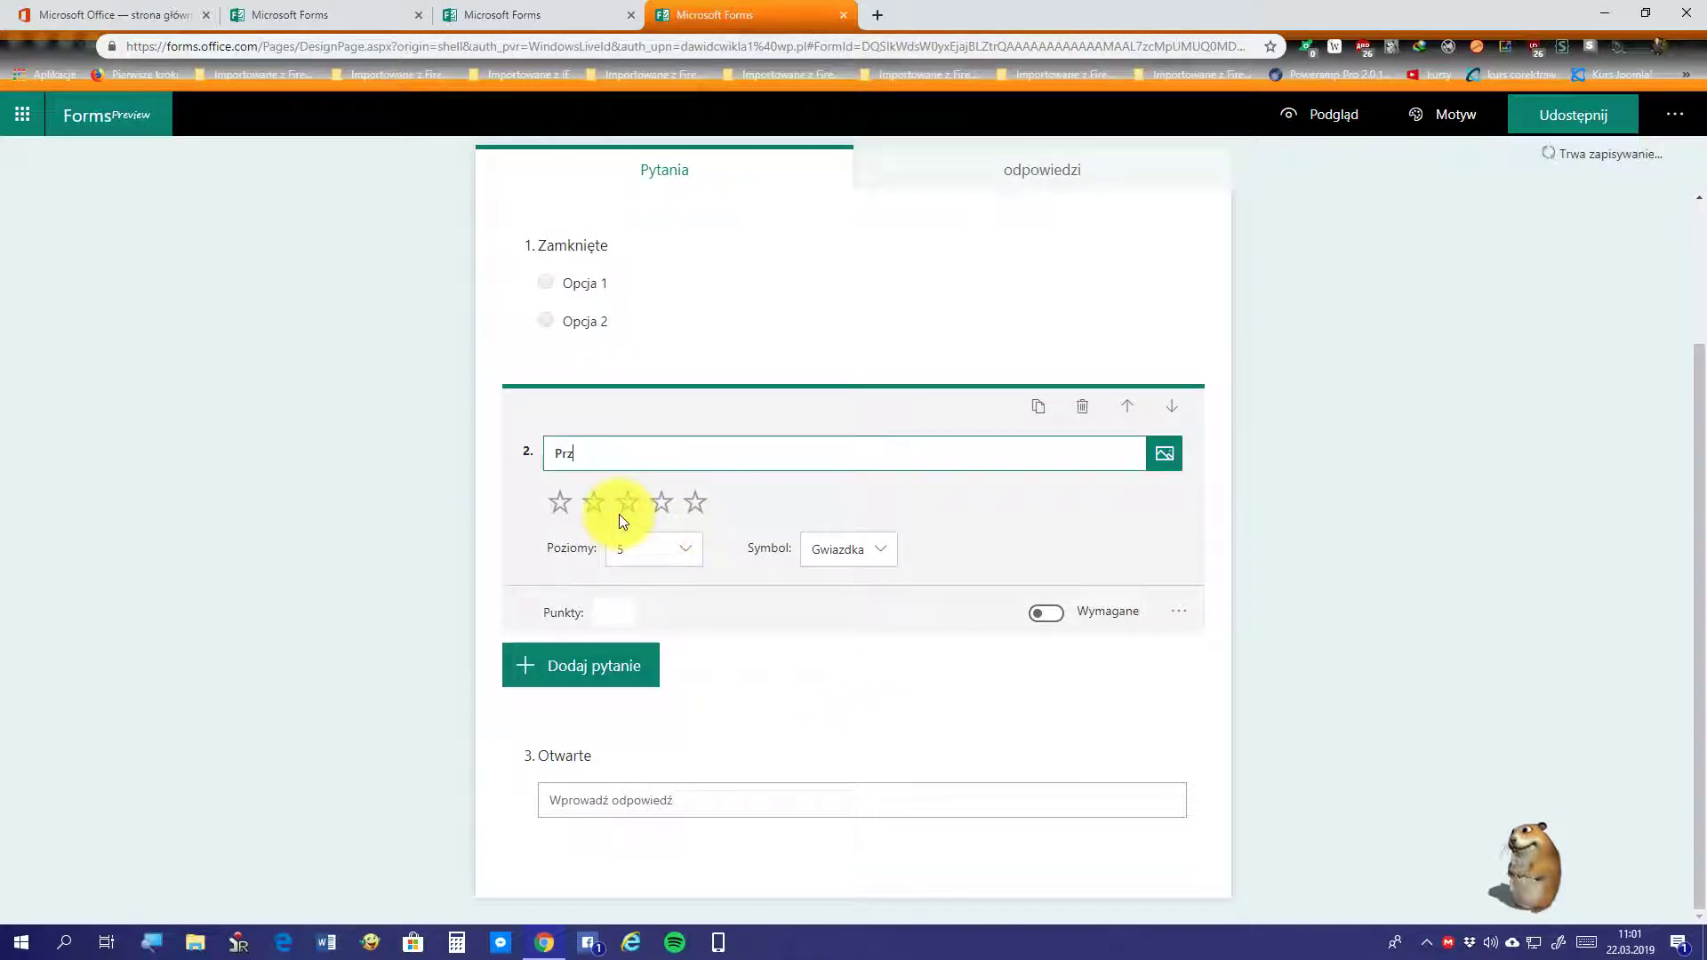
text(ykład)
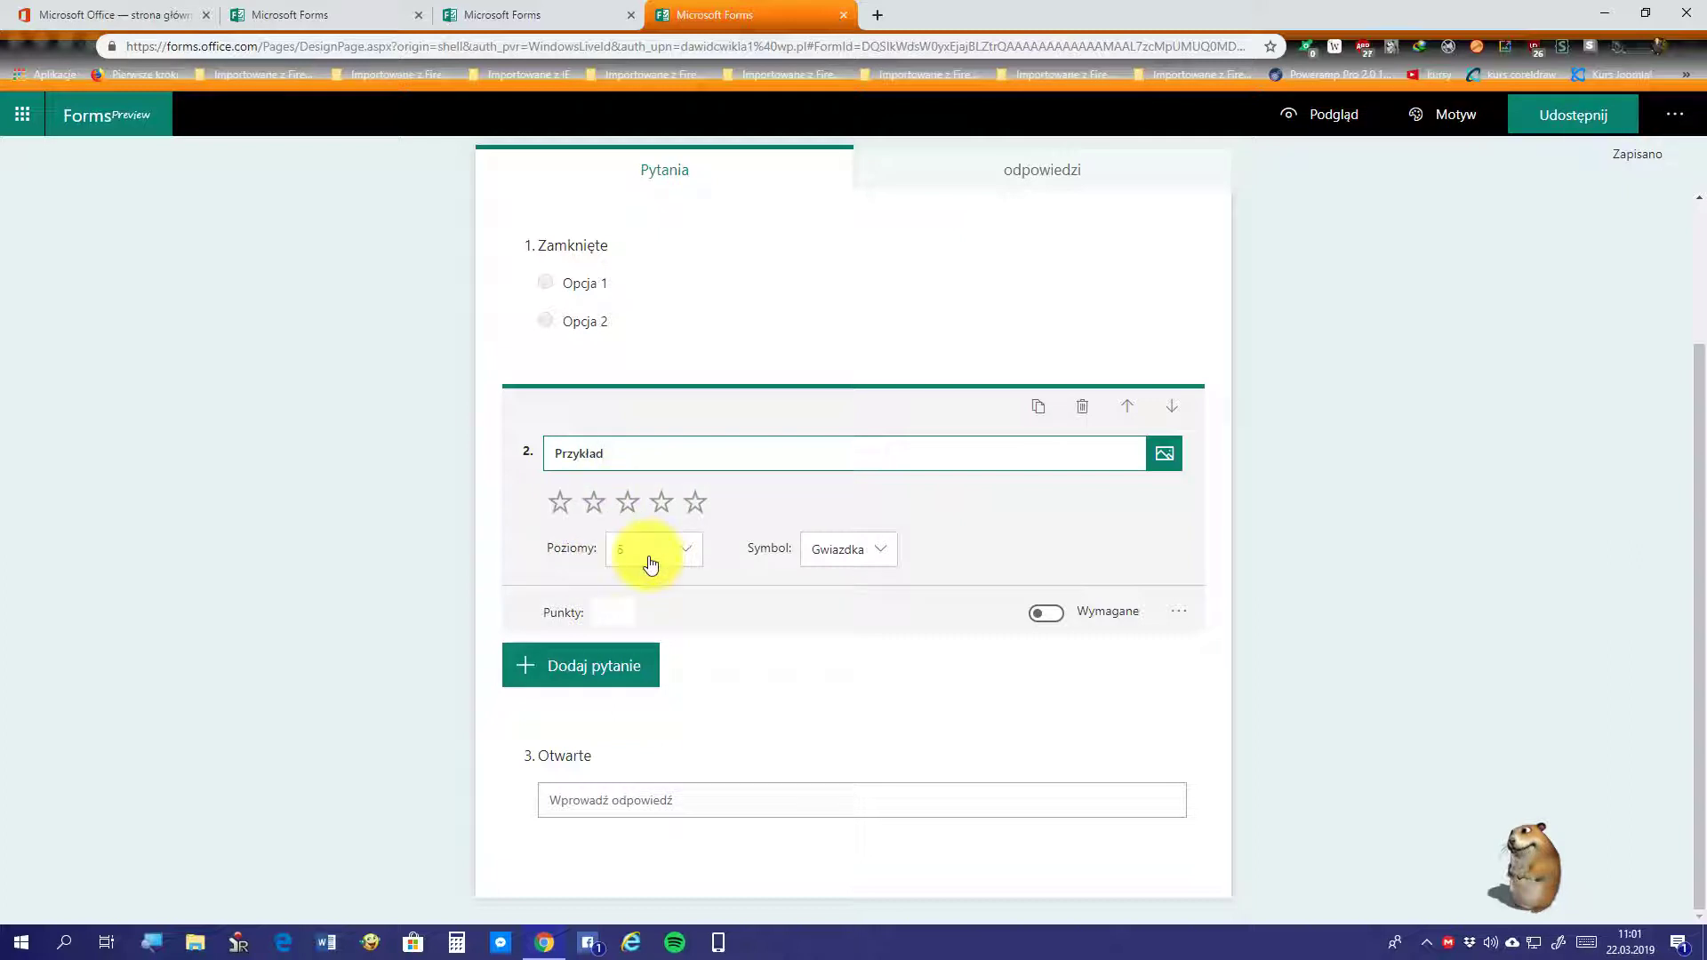
Step: Try the "Liczba" symbol for the rating question, and switch its symbol back to "Gwiazdka"
click(885, 562)
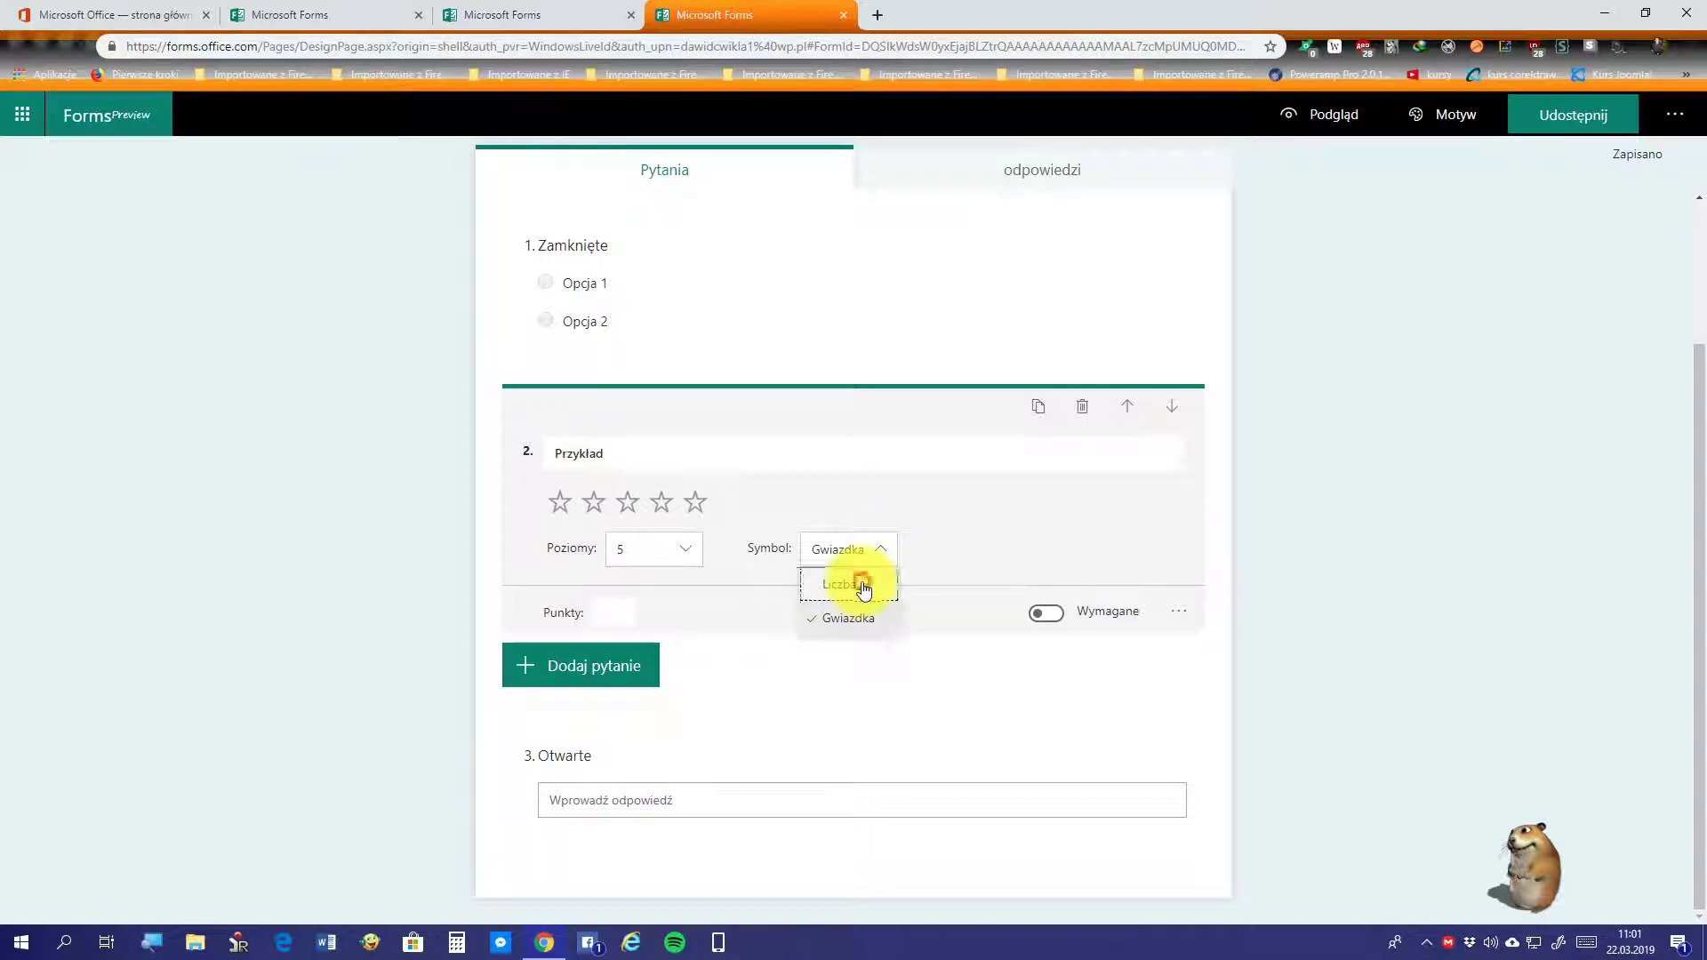
click(861, 587)
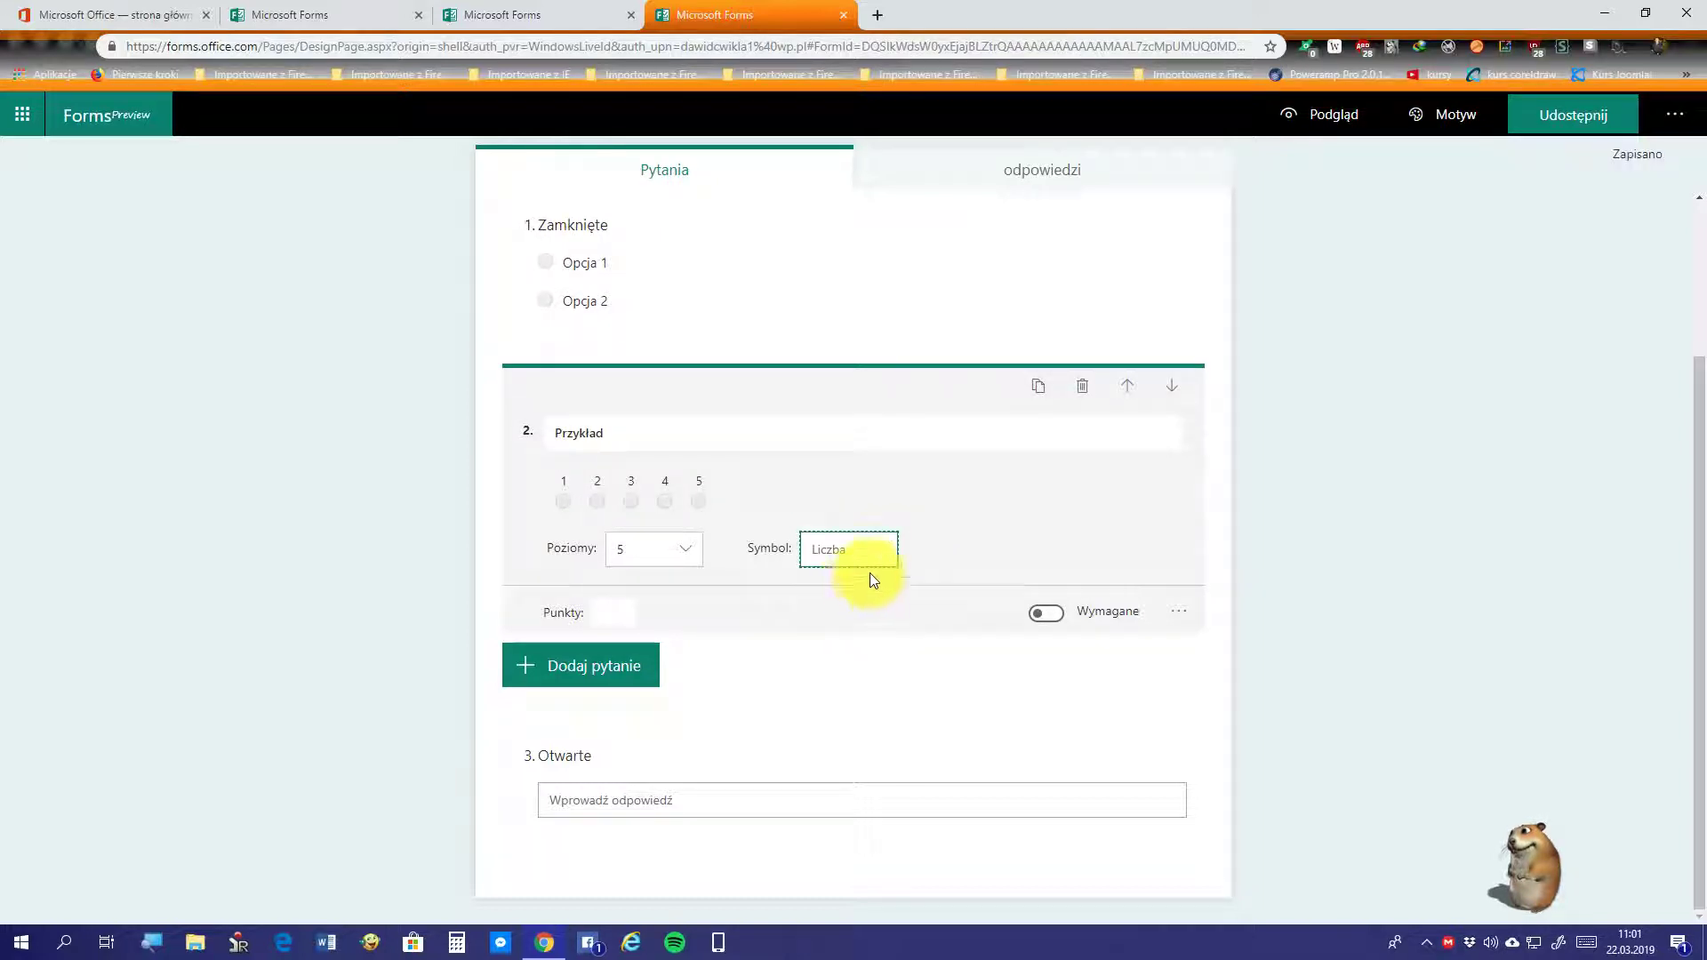
click(890, 557)
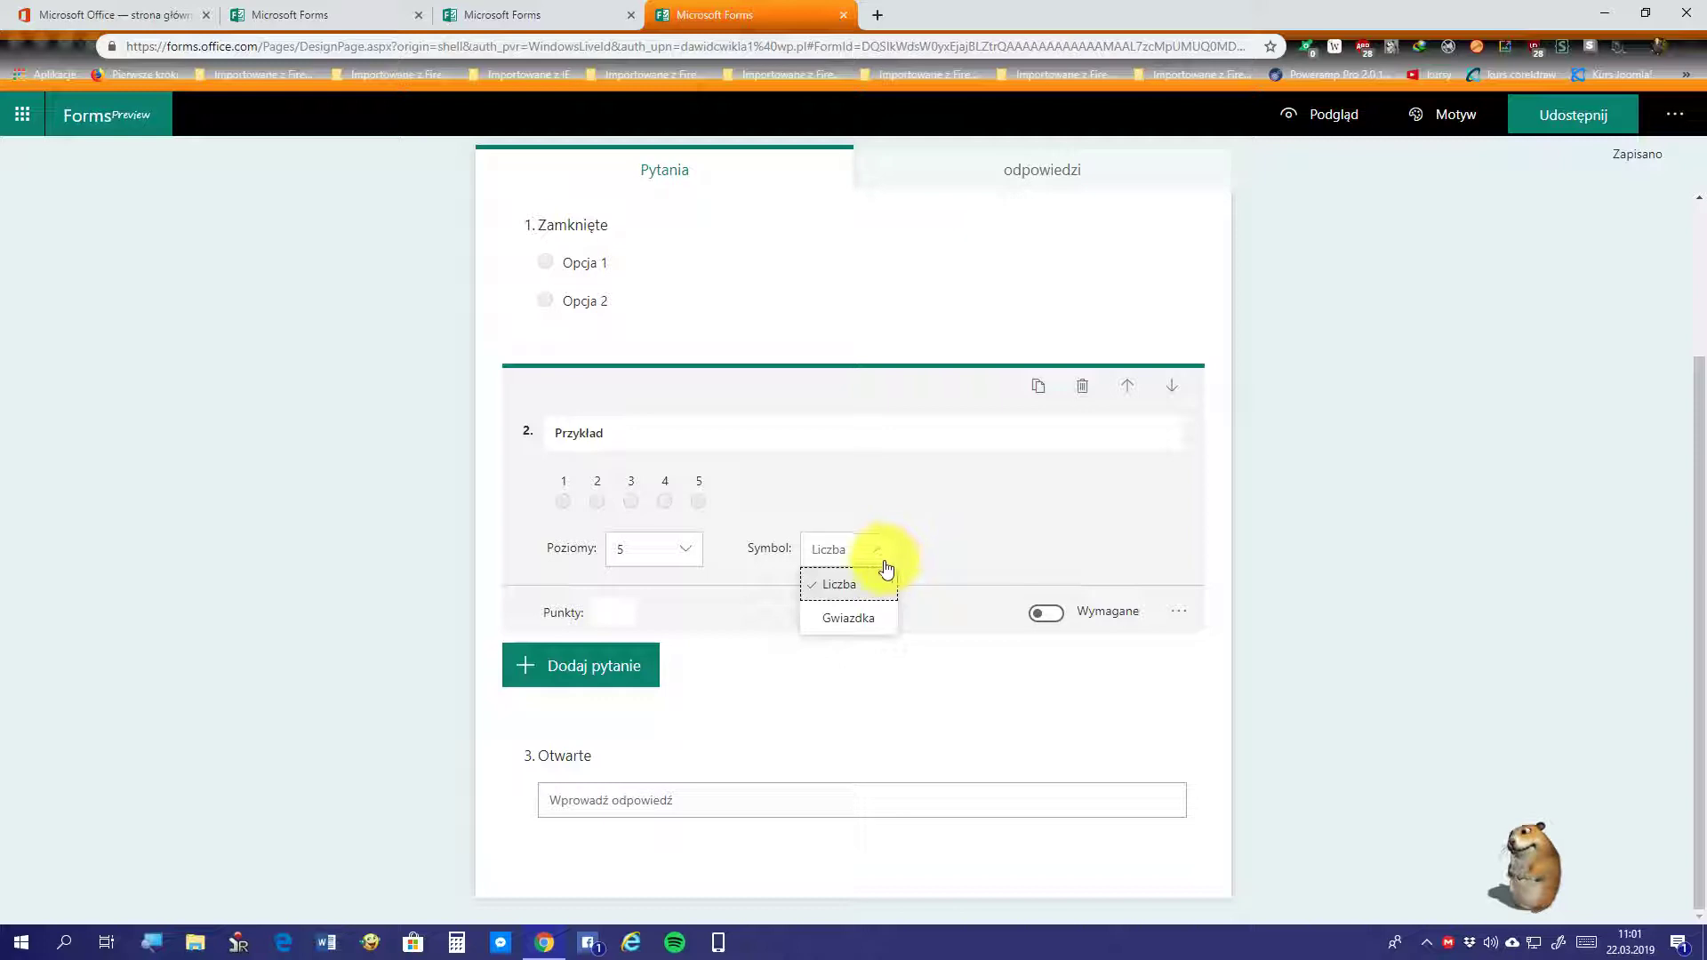
click(836, 622)
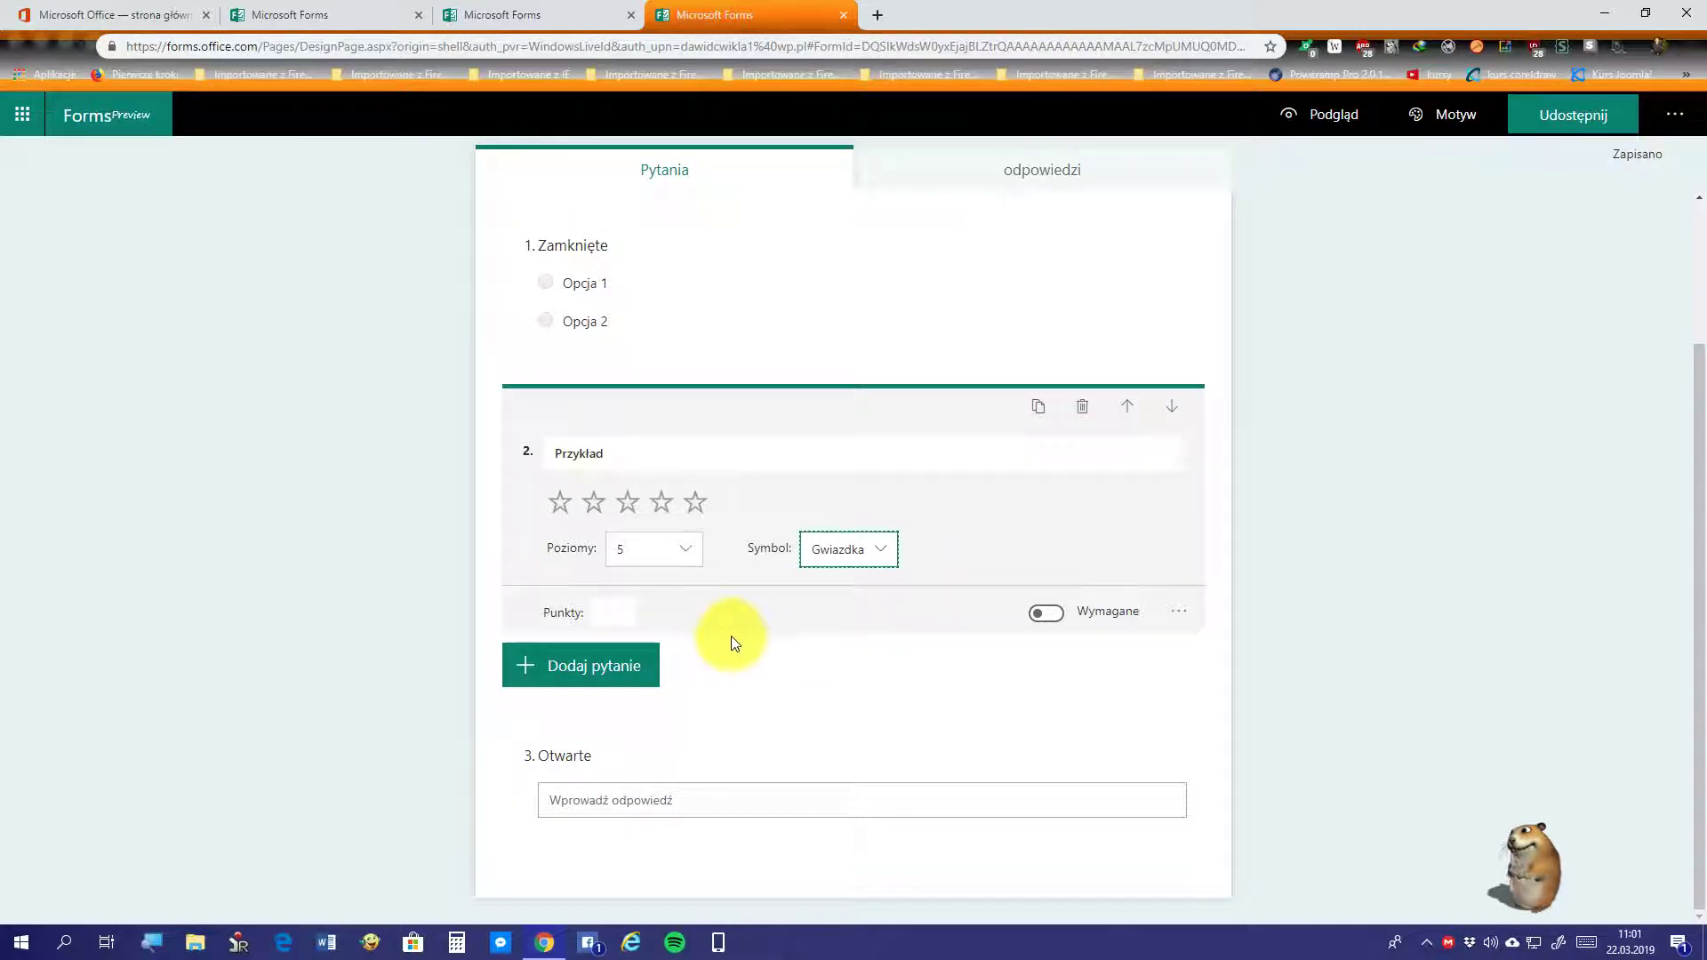
Step: View the points field of the "Przykład" question and look over the test from its title to the last question
click(616, 613)
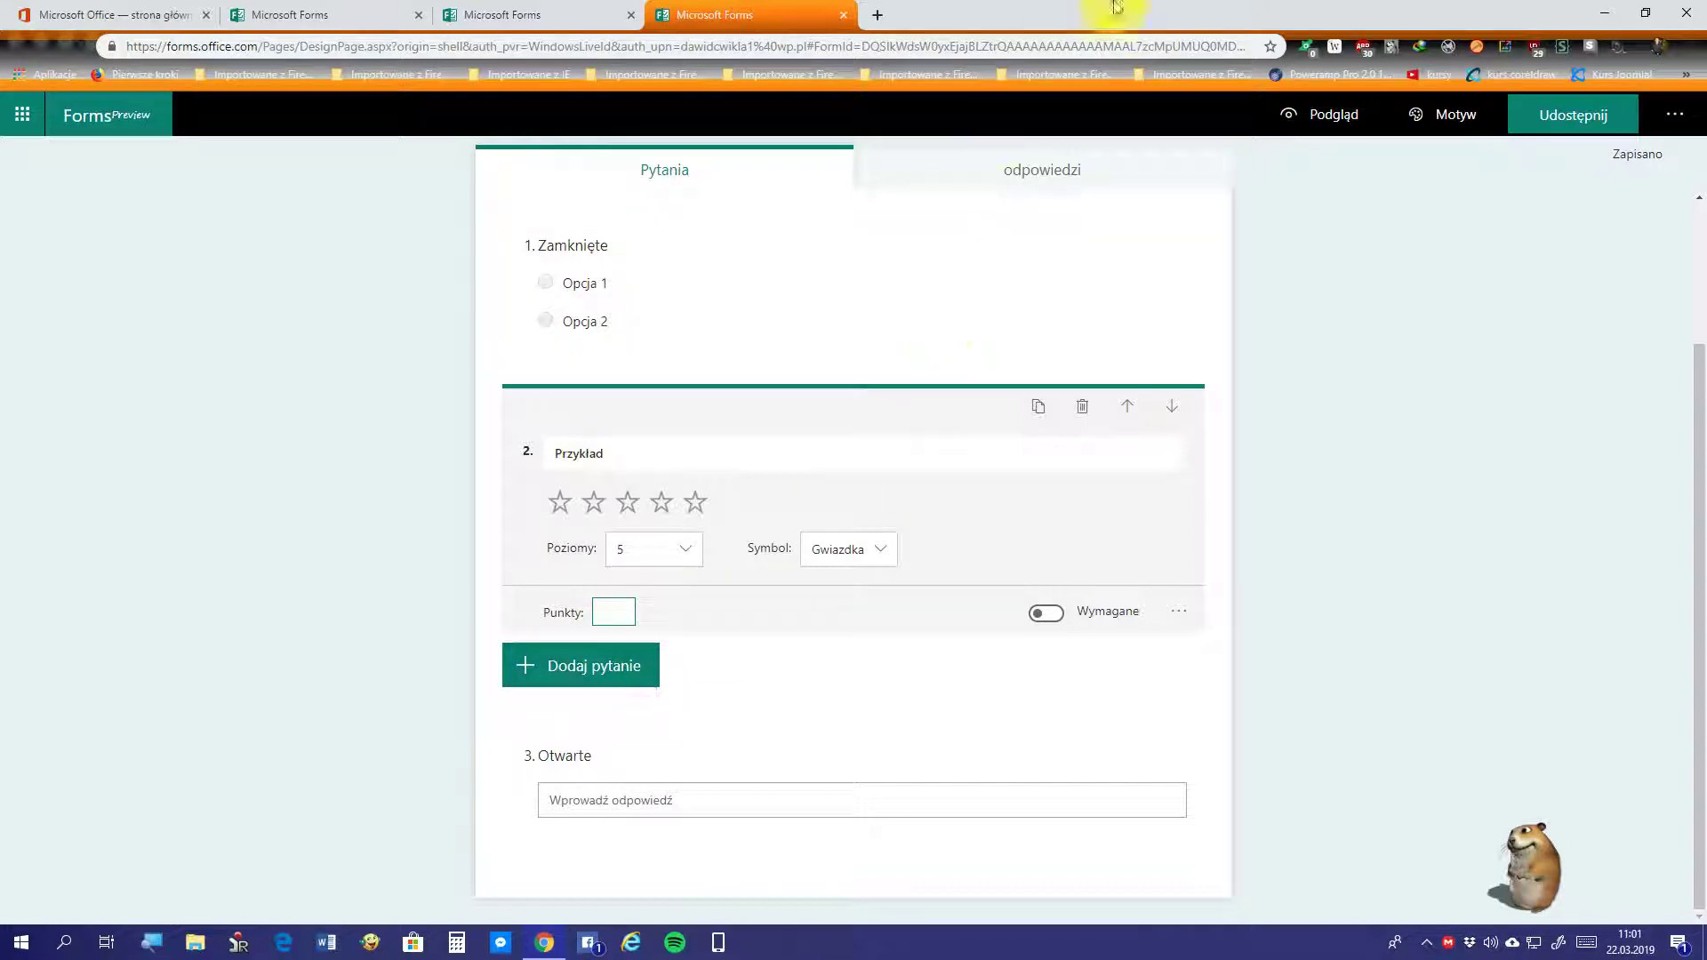
scroll(1049, 365, up, 2)
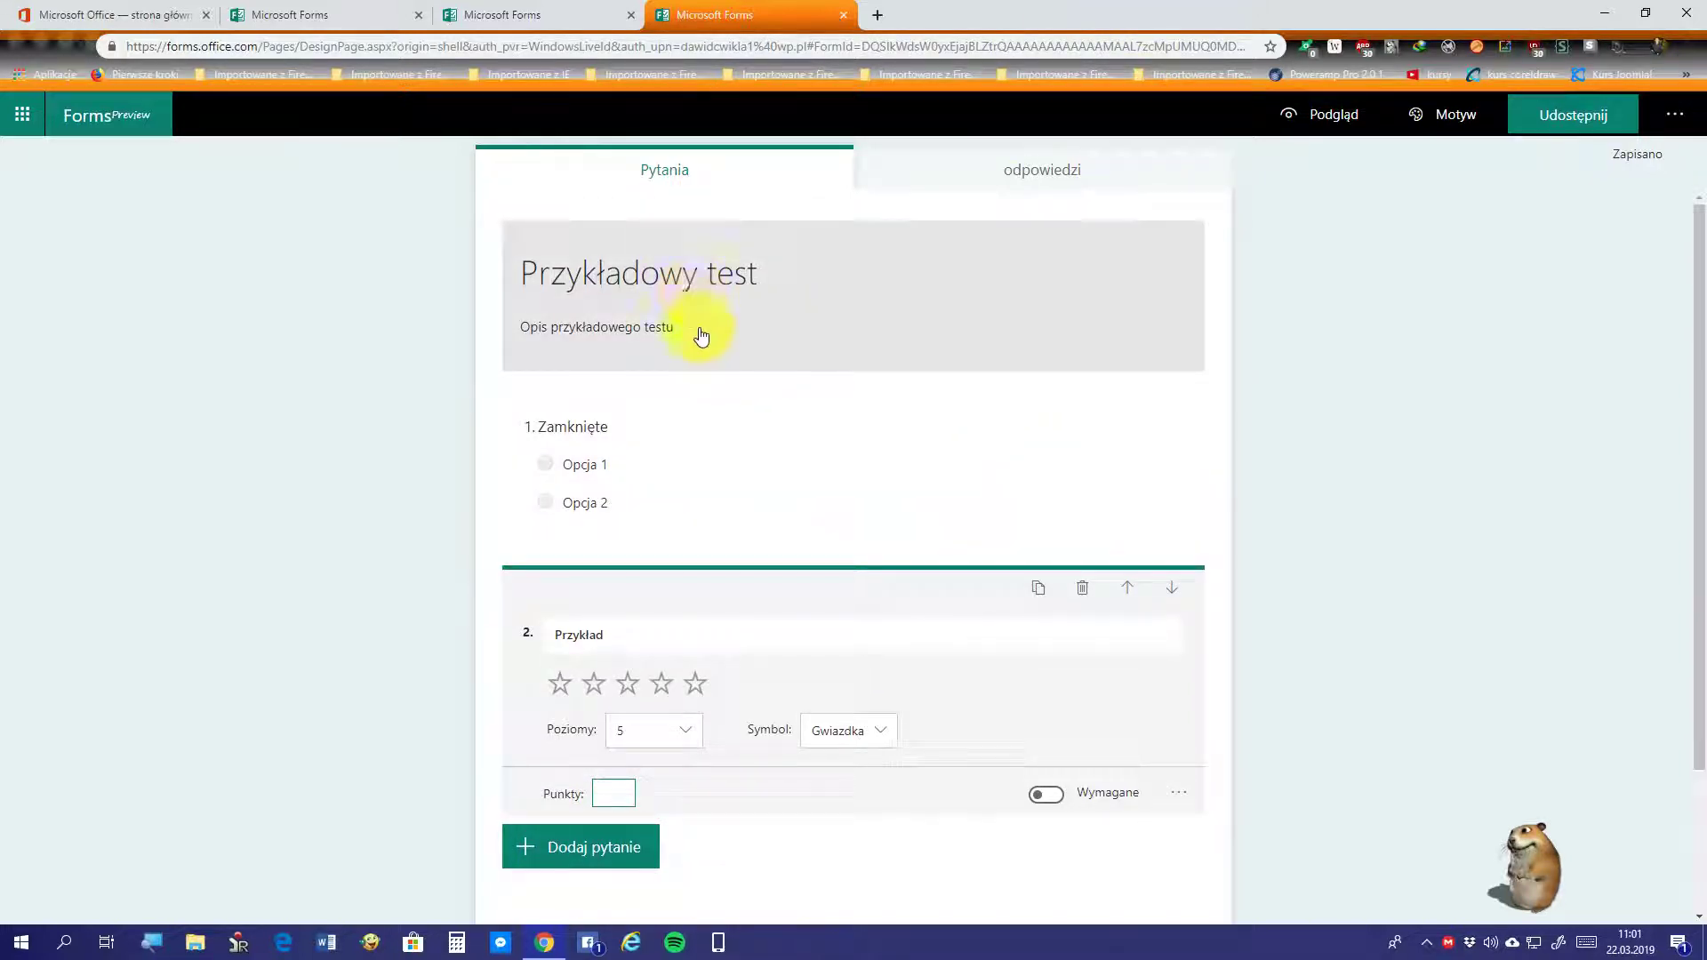
scroll(813, 665, down, 2)
scroll(813, 665, up, 2)
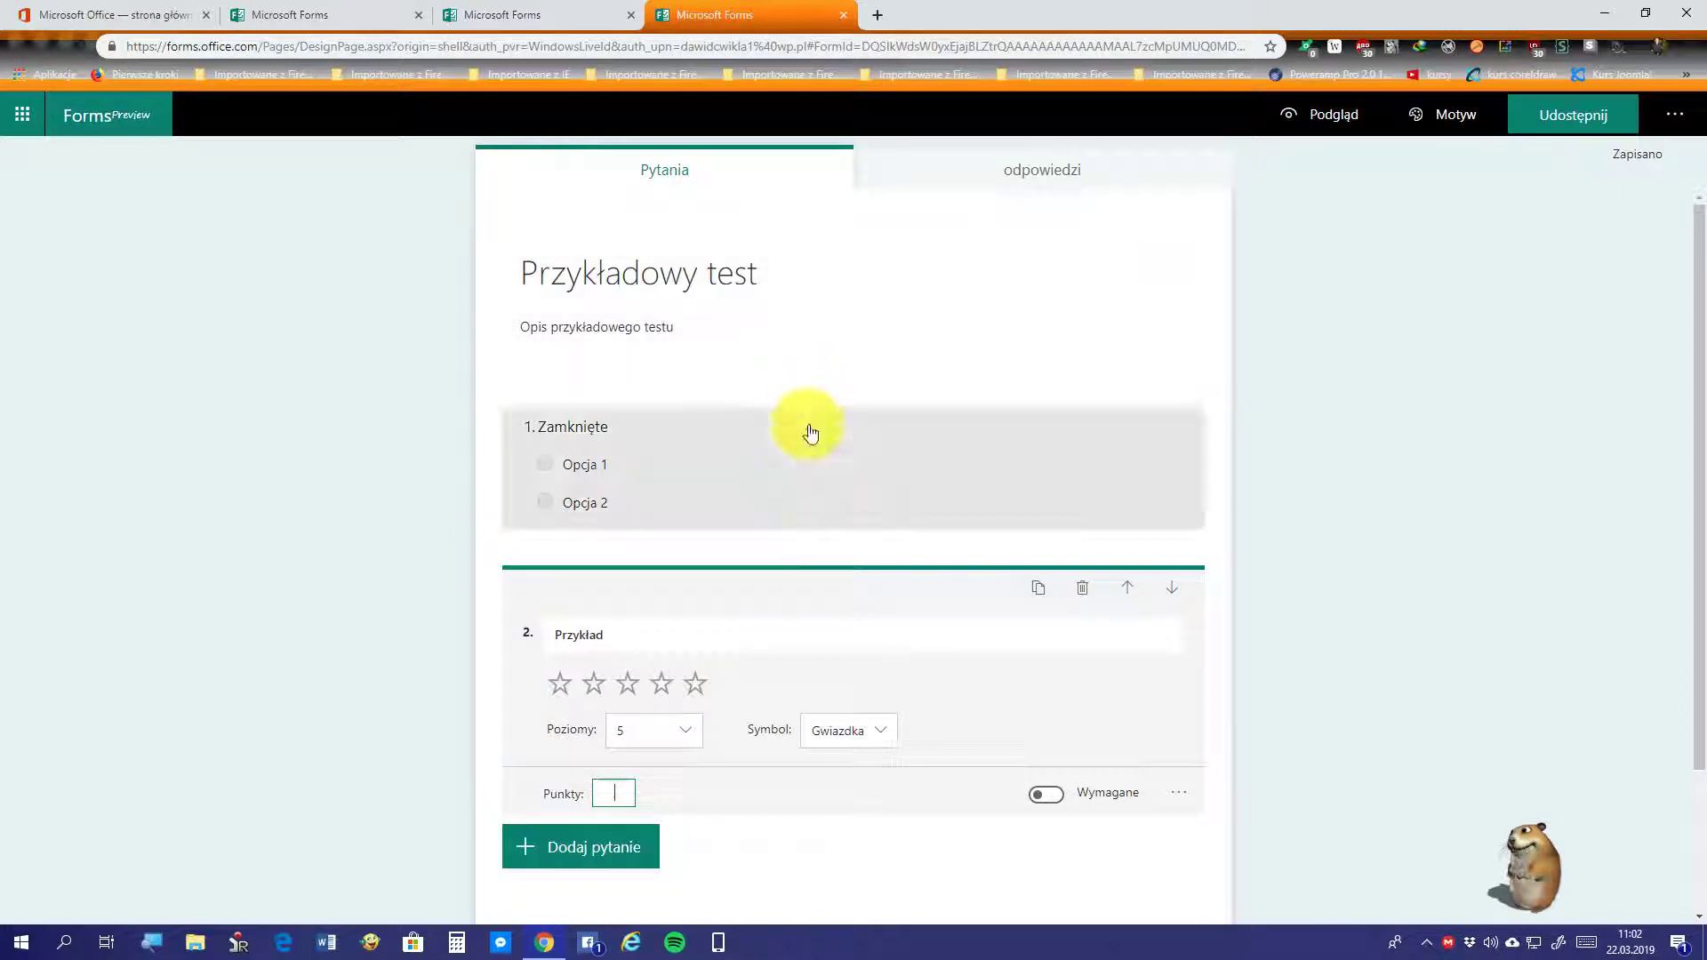
scroll(808, 430, down, 2)
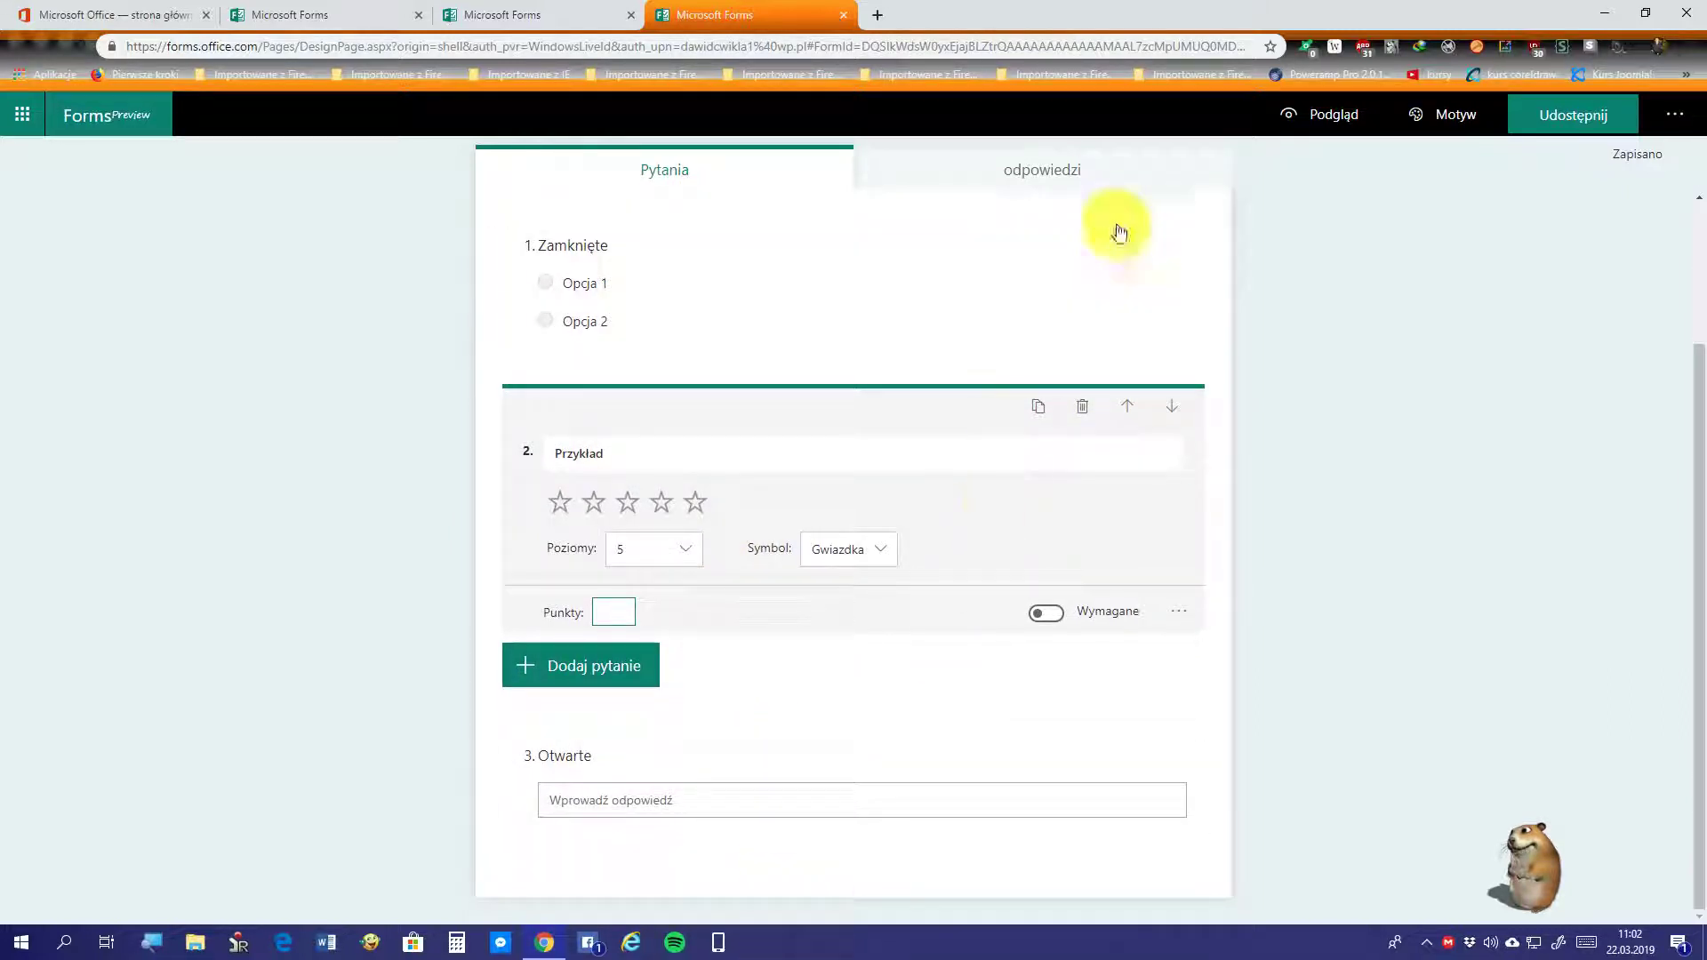
Step: Preview the test, try both options of the "Zamknięte" question, and return to editing
click(1312, 115)
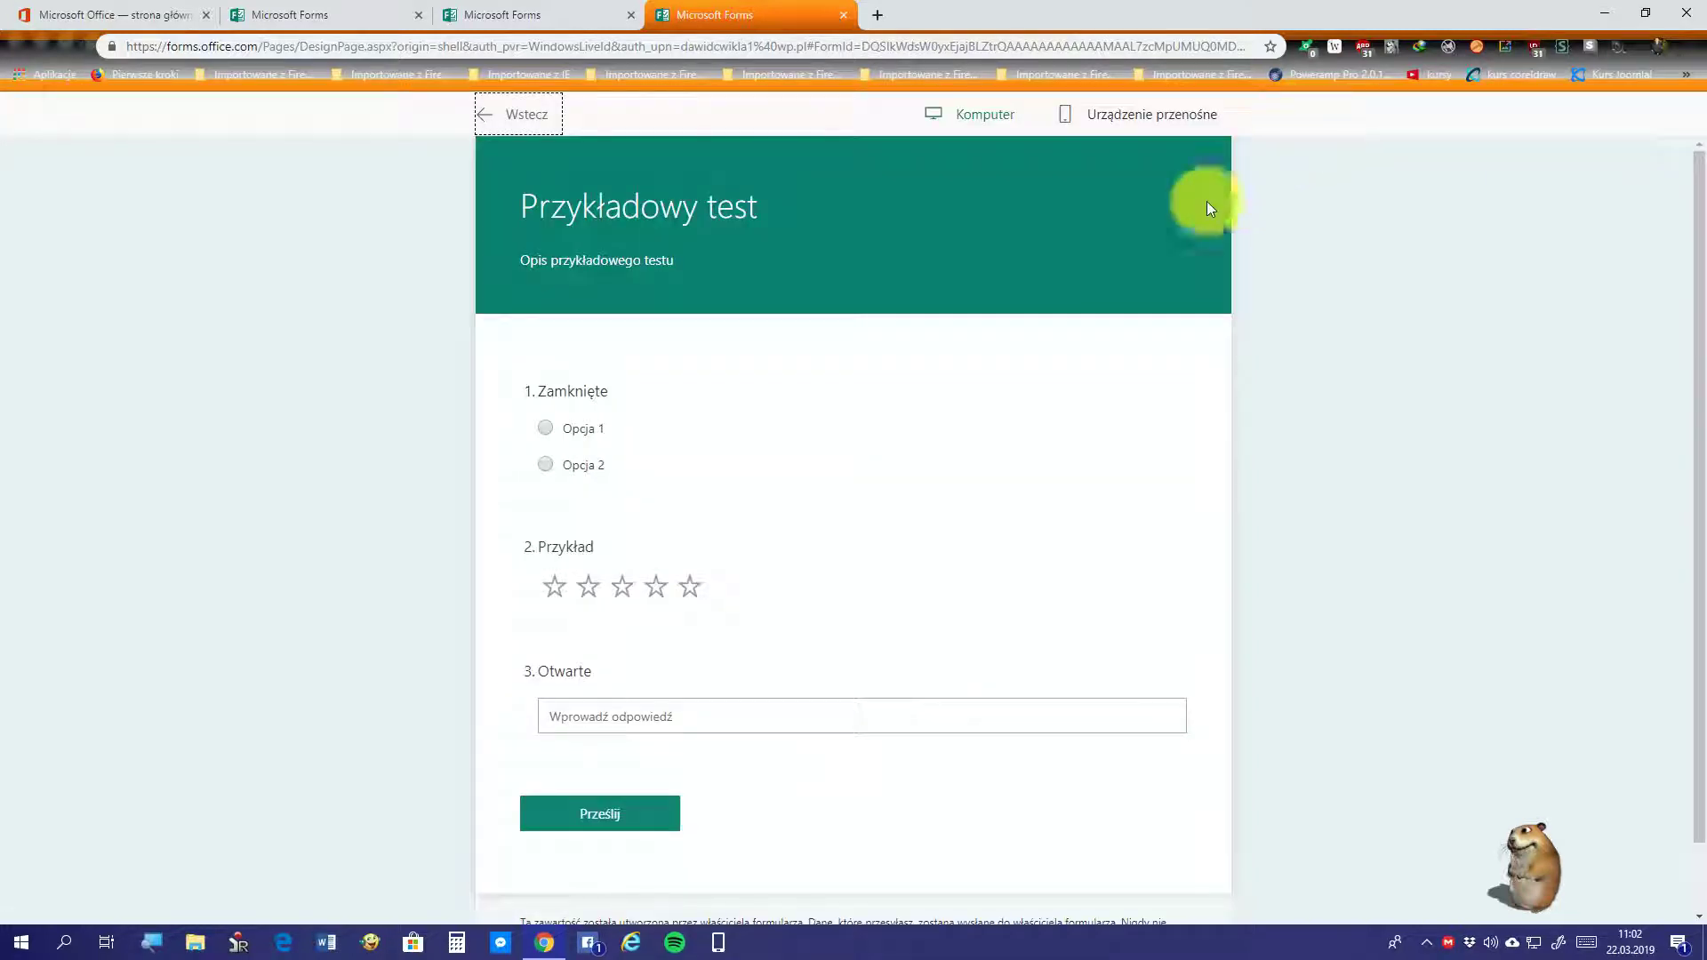
click(546, 431)
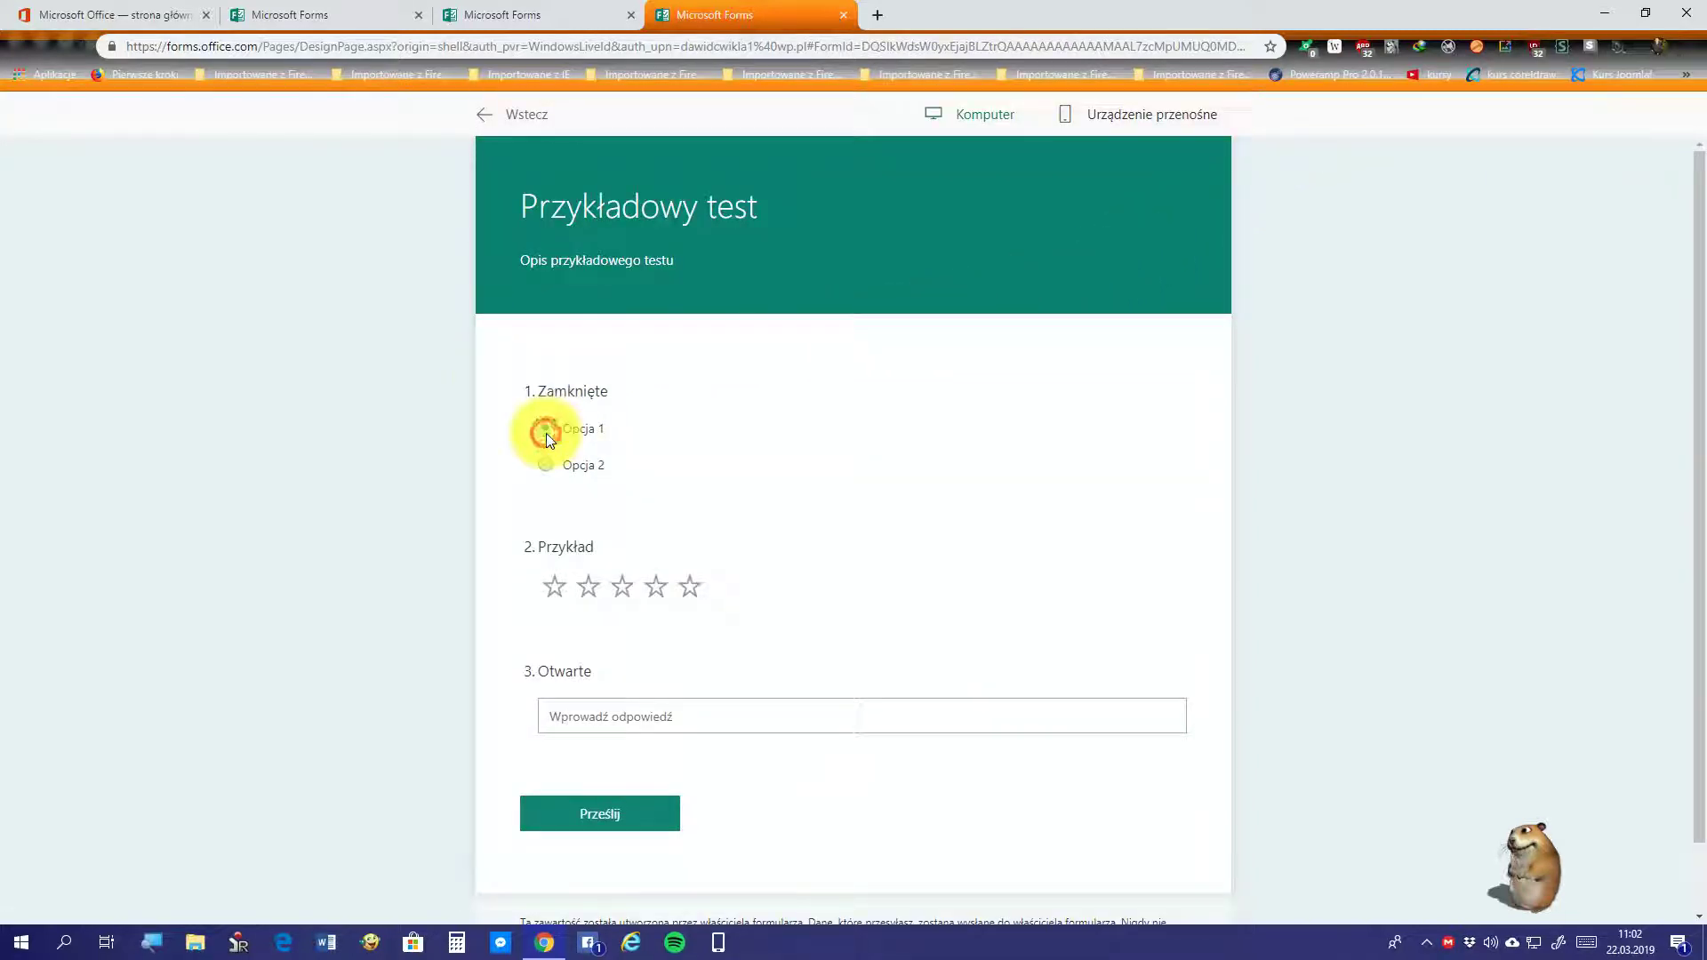
click(546, 467)
click(14, 37)
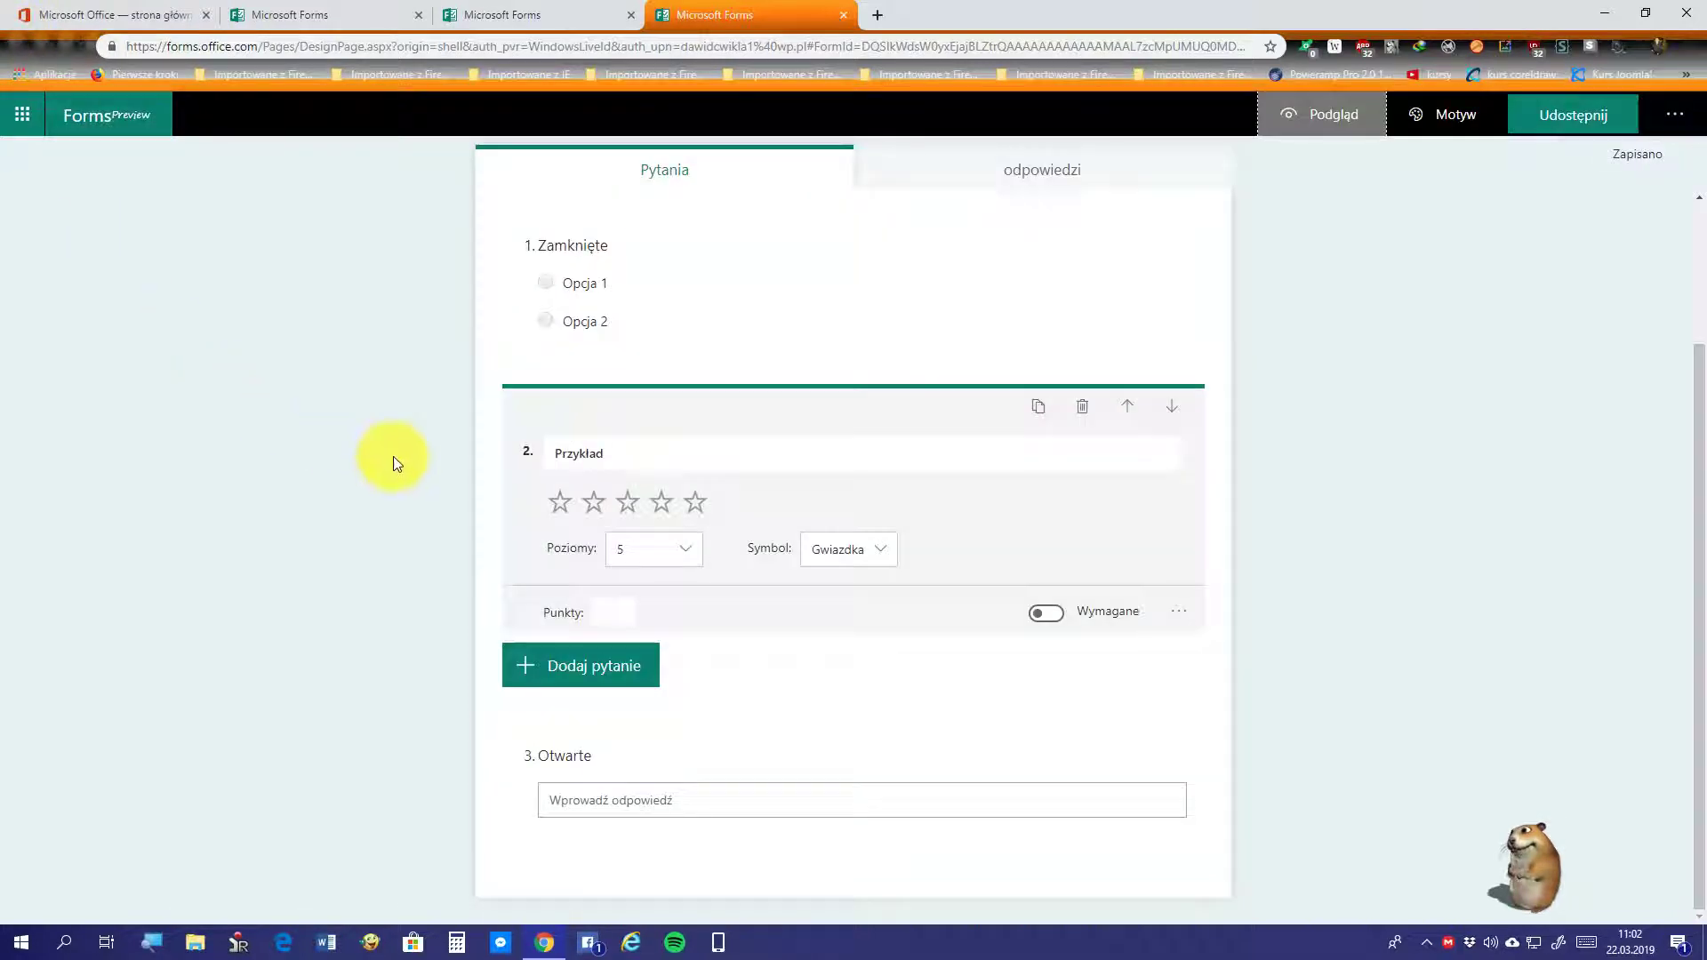
Step: Mark "Opcja 1" as the correct answer of the "Zamknięte" question
scroll(392, 457, up, 2)
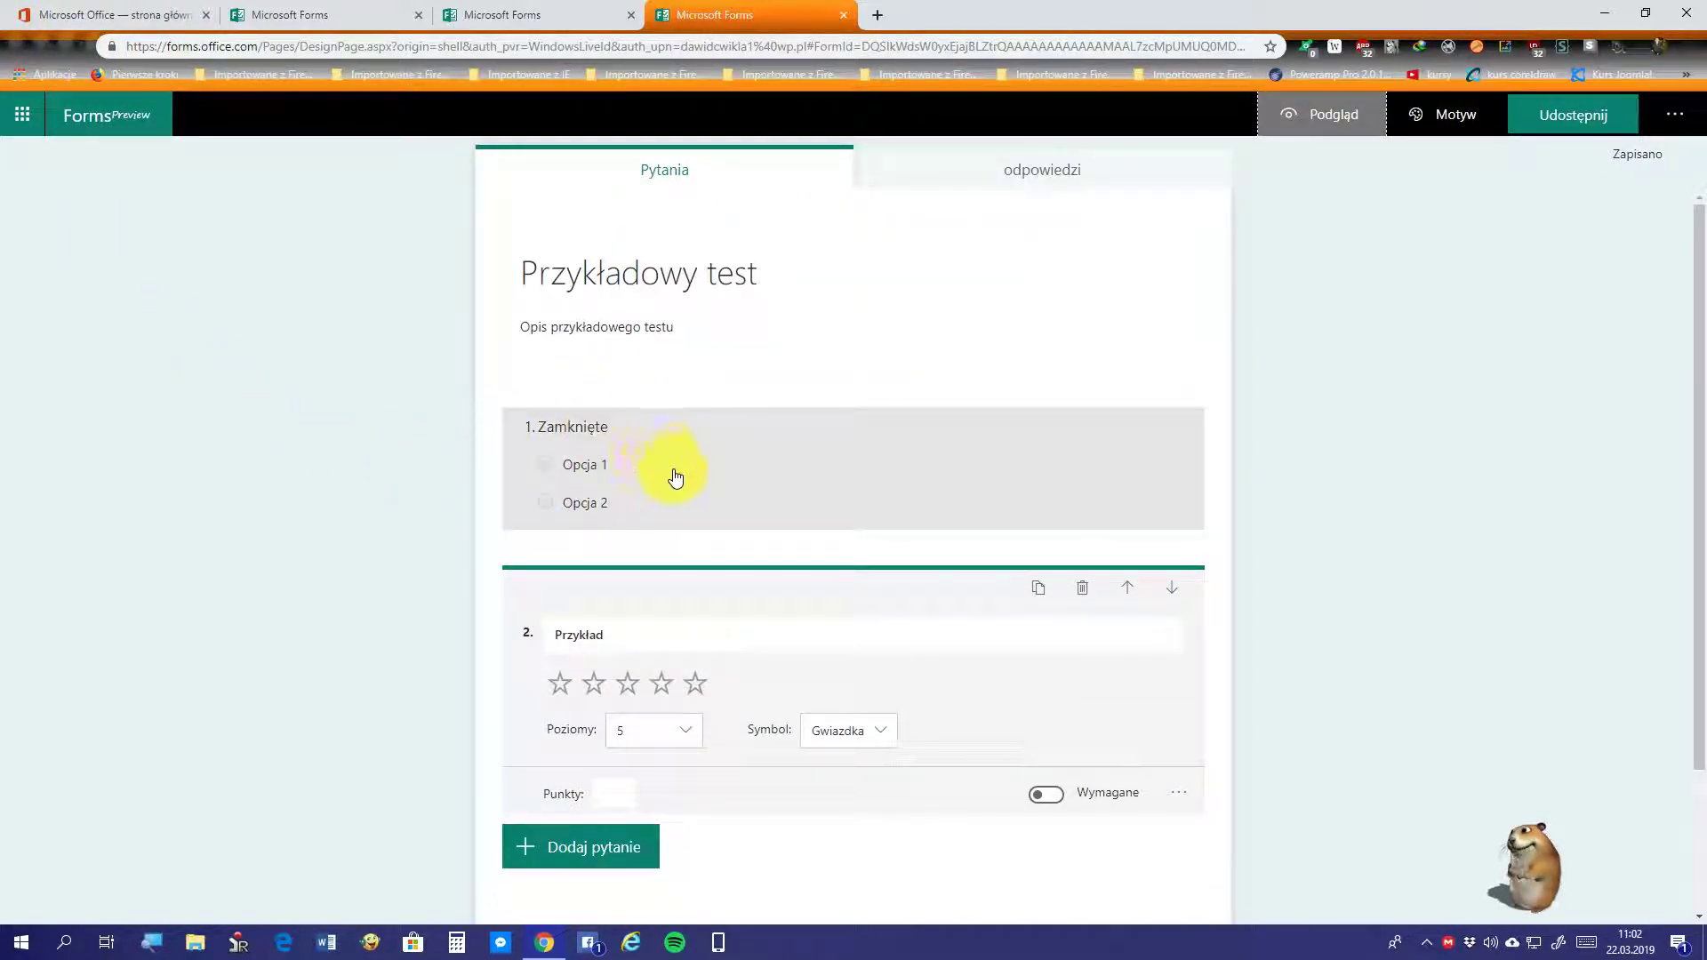
click(1002, 458)
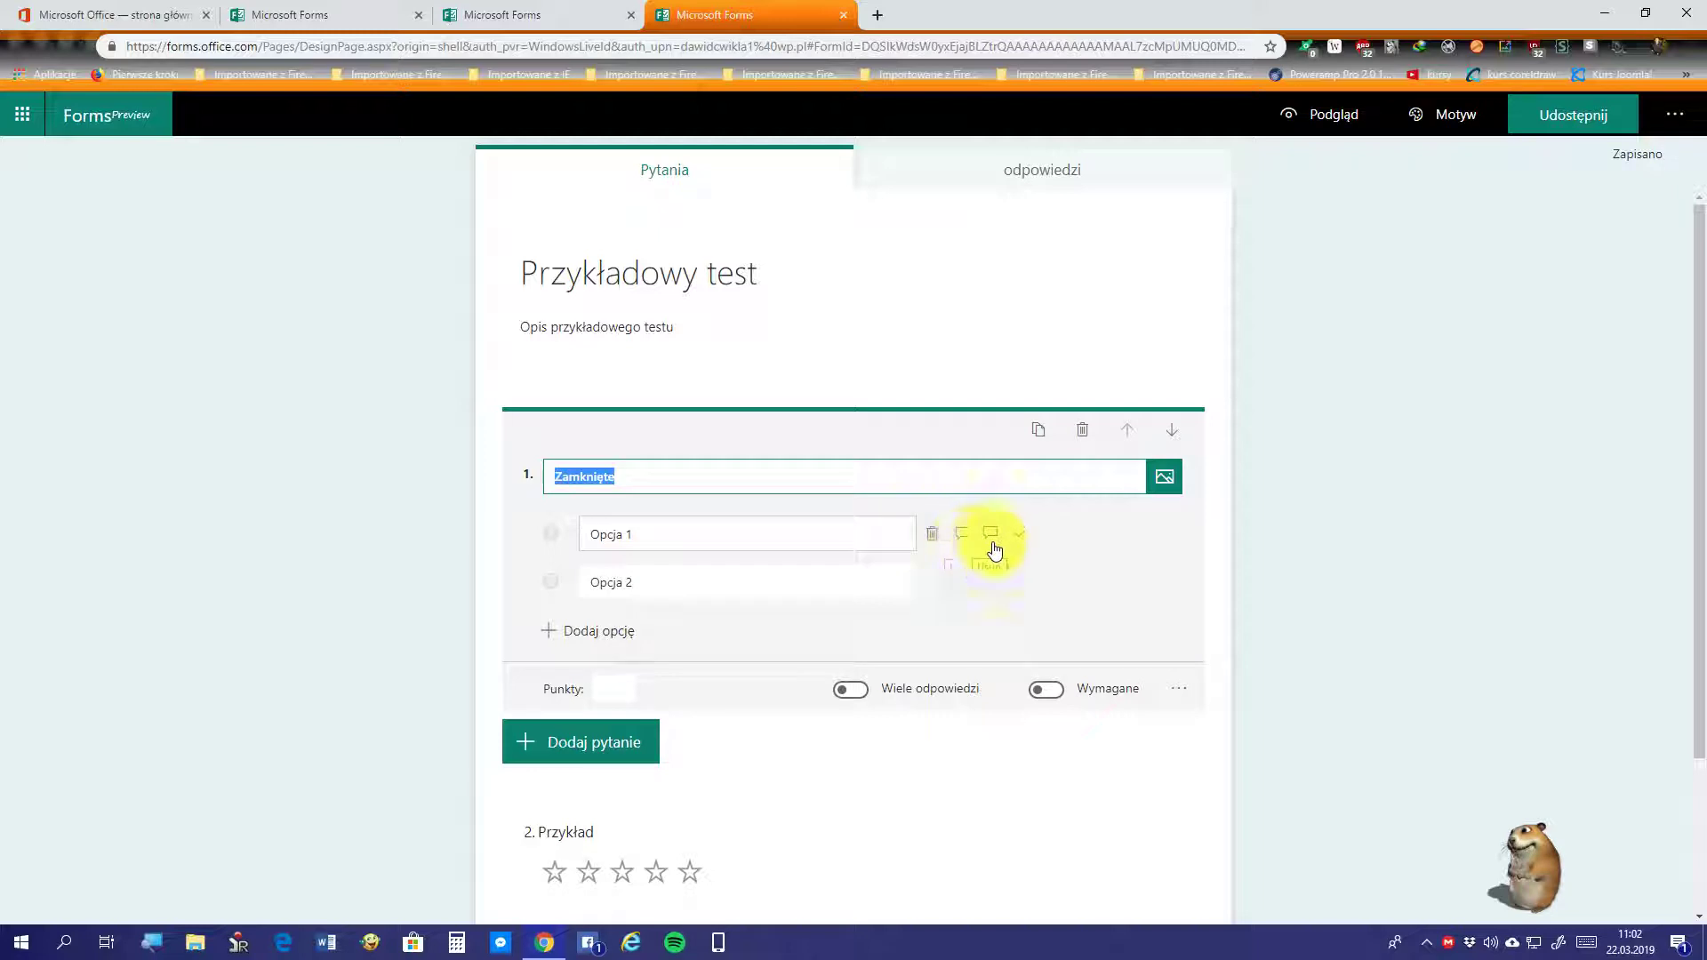
click(992, 543)
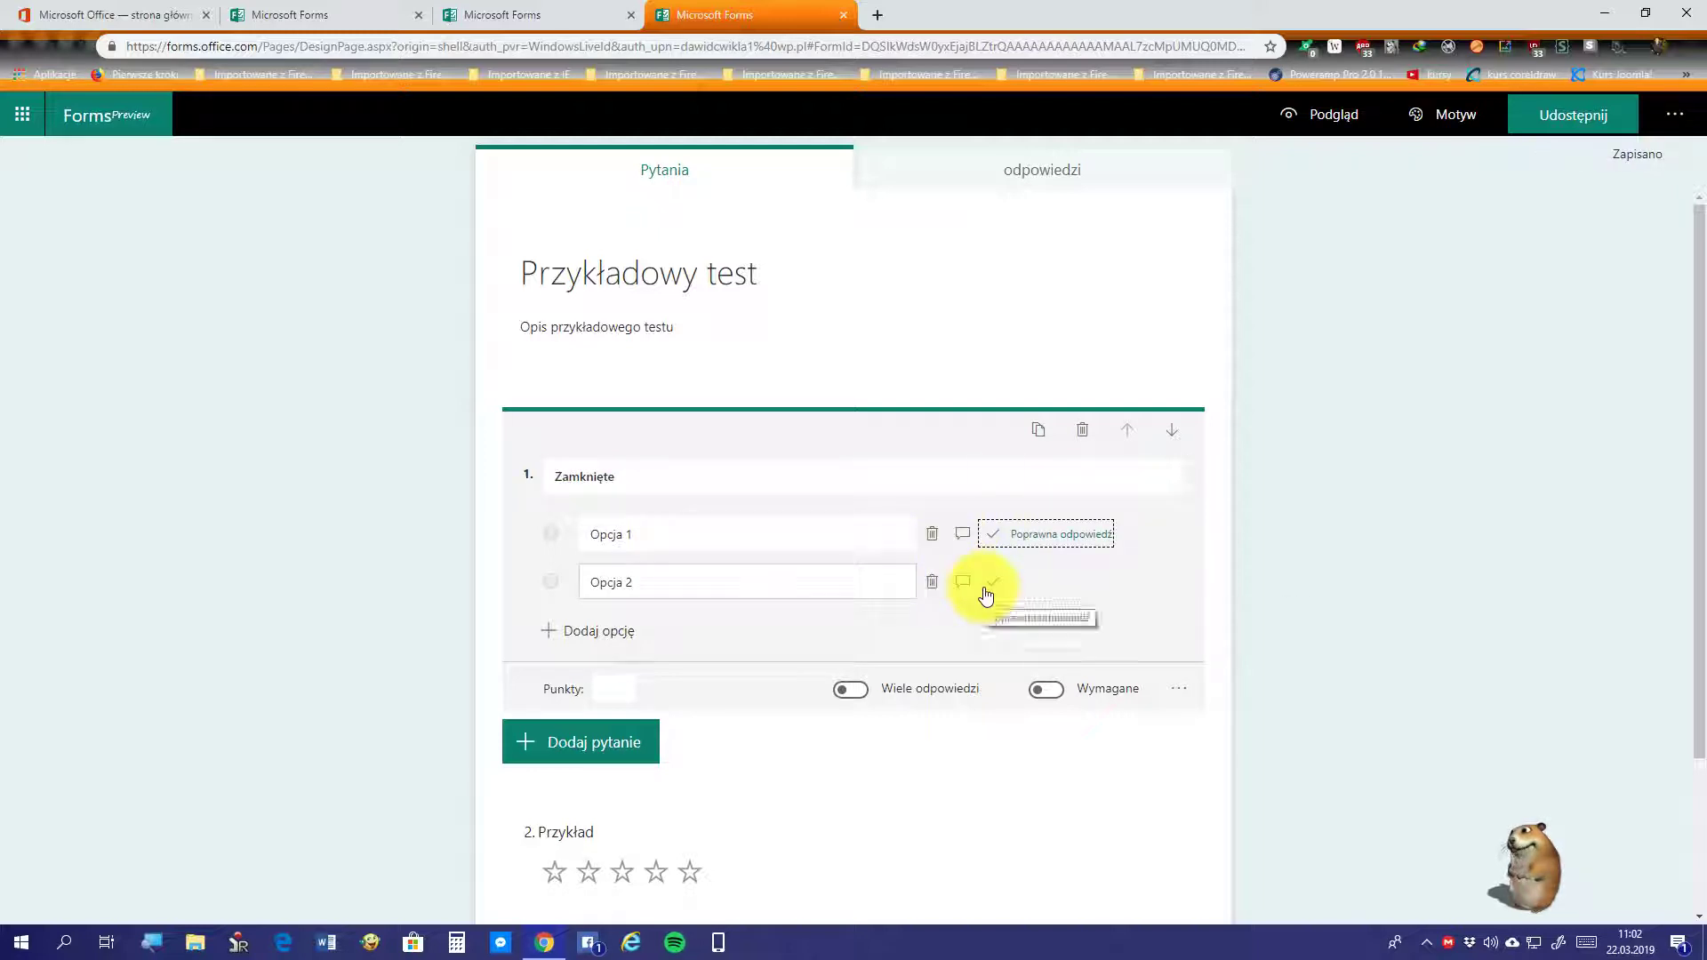
Step: Add the respondent message "zła odpowiedź." to "Opcja 2" and set the "Zamknięte" question's points to 2
click(963, 585)
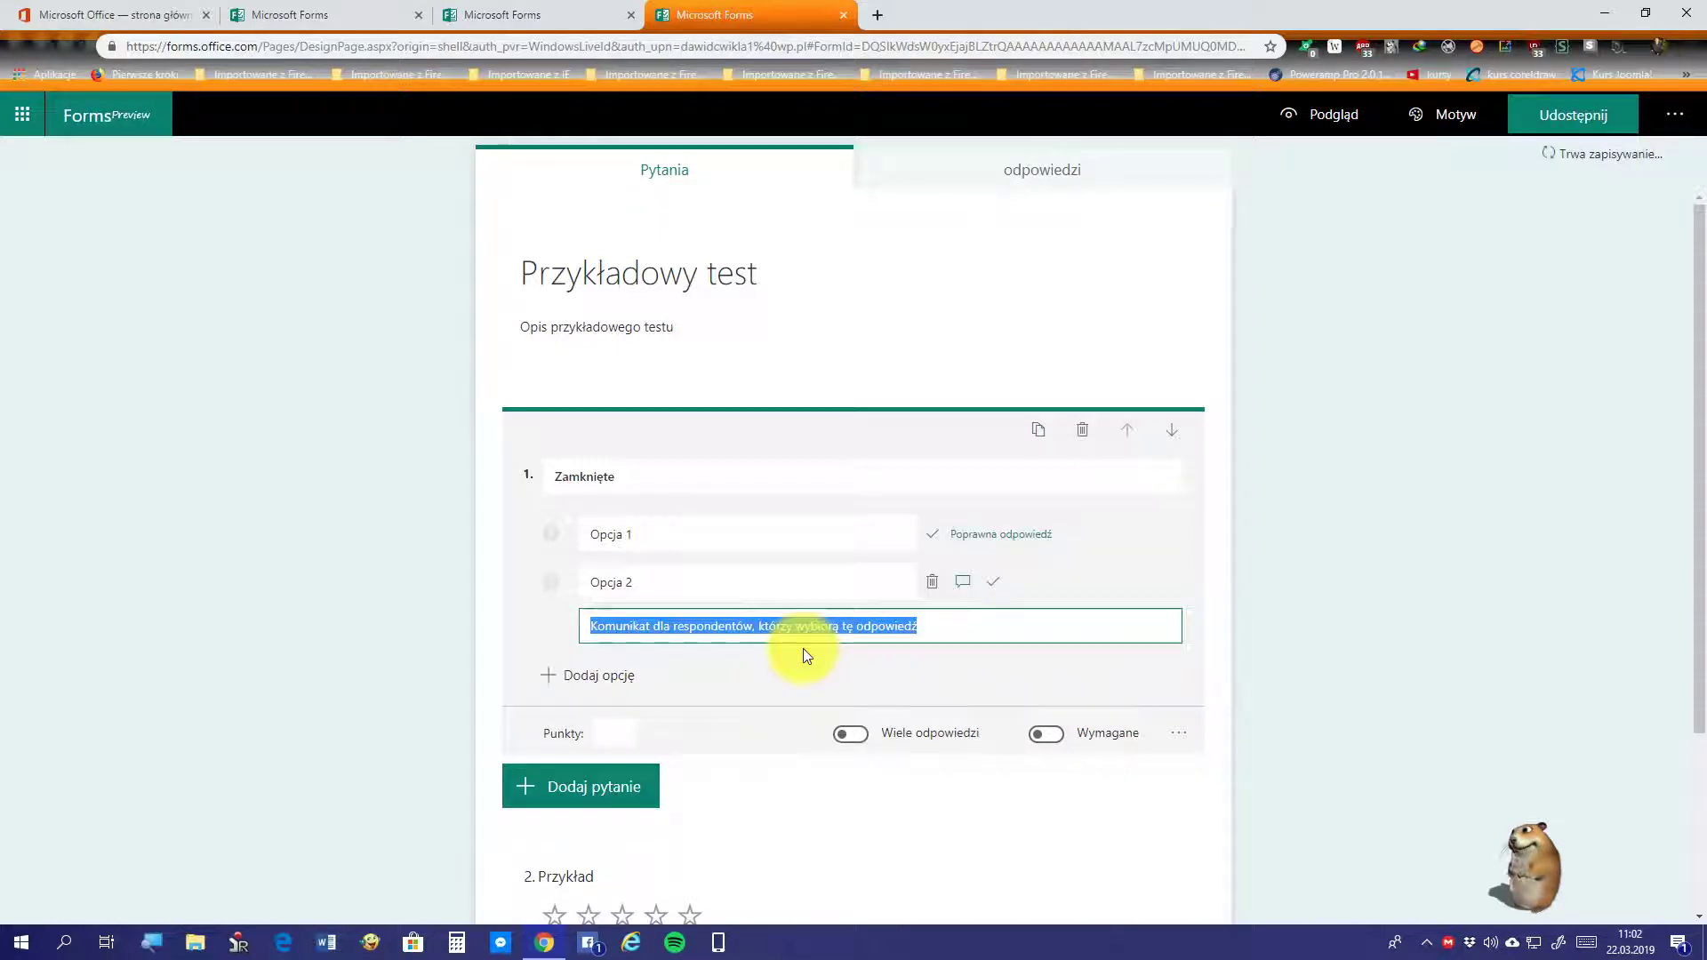
text(z)
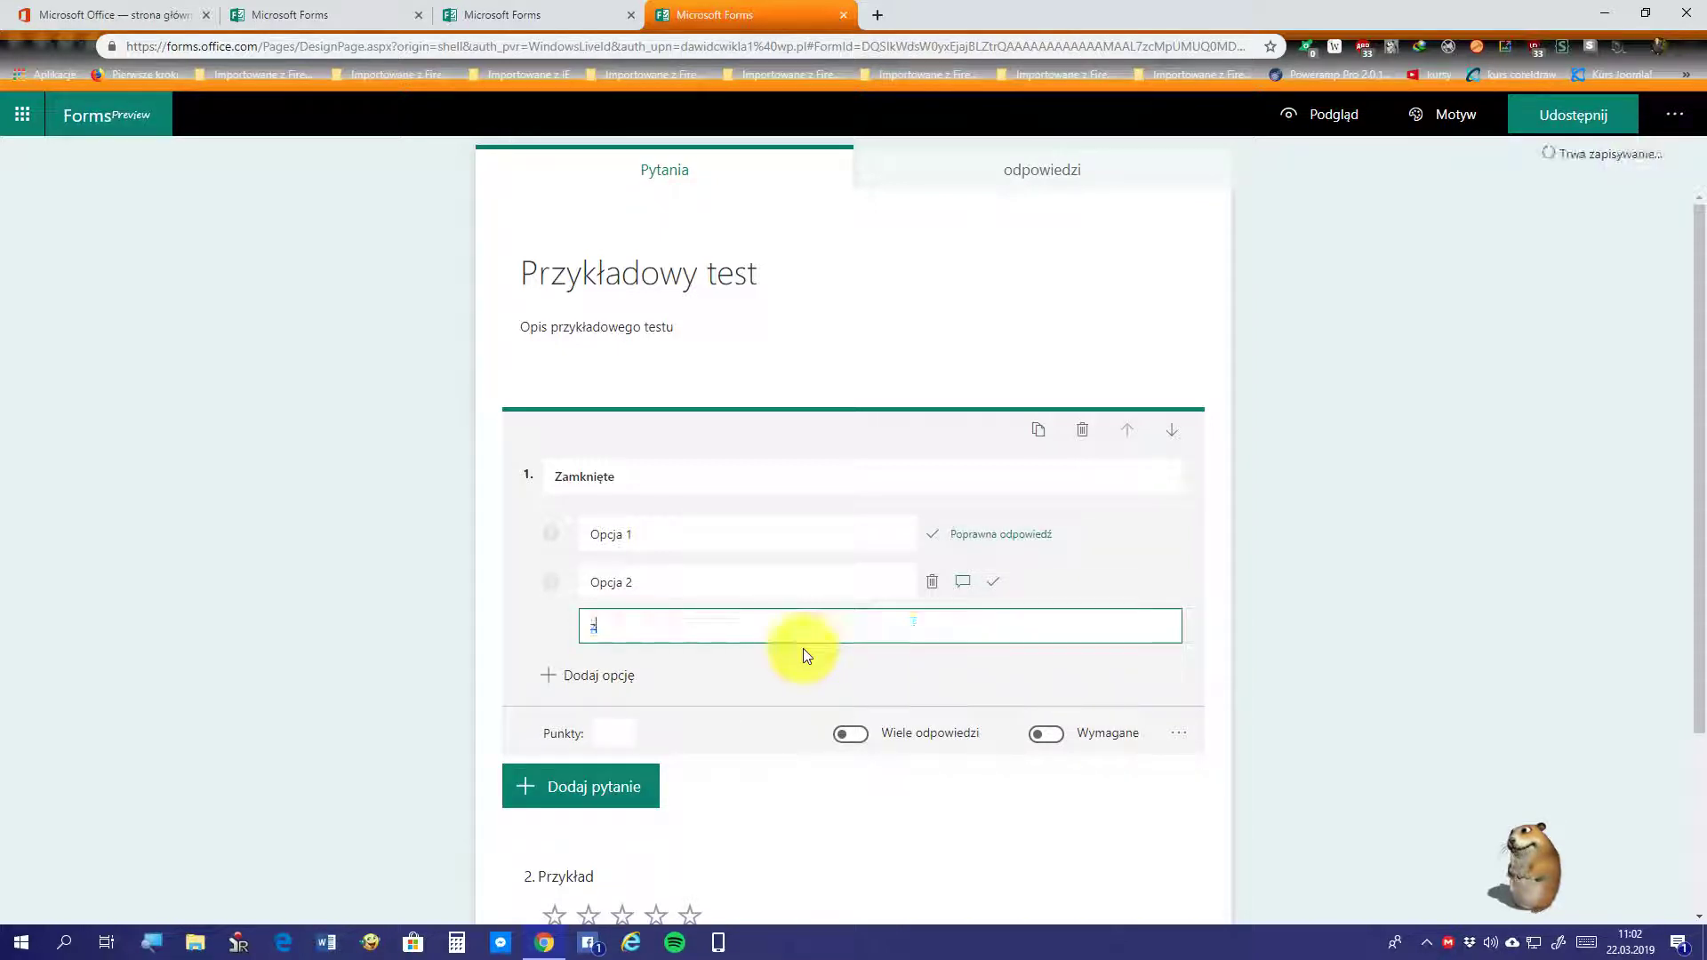
text(ła odpowied)
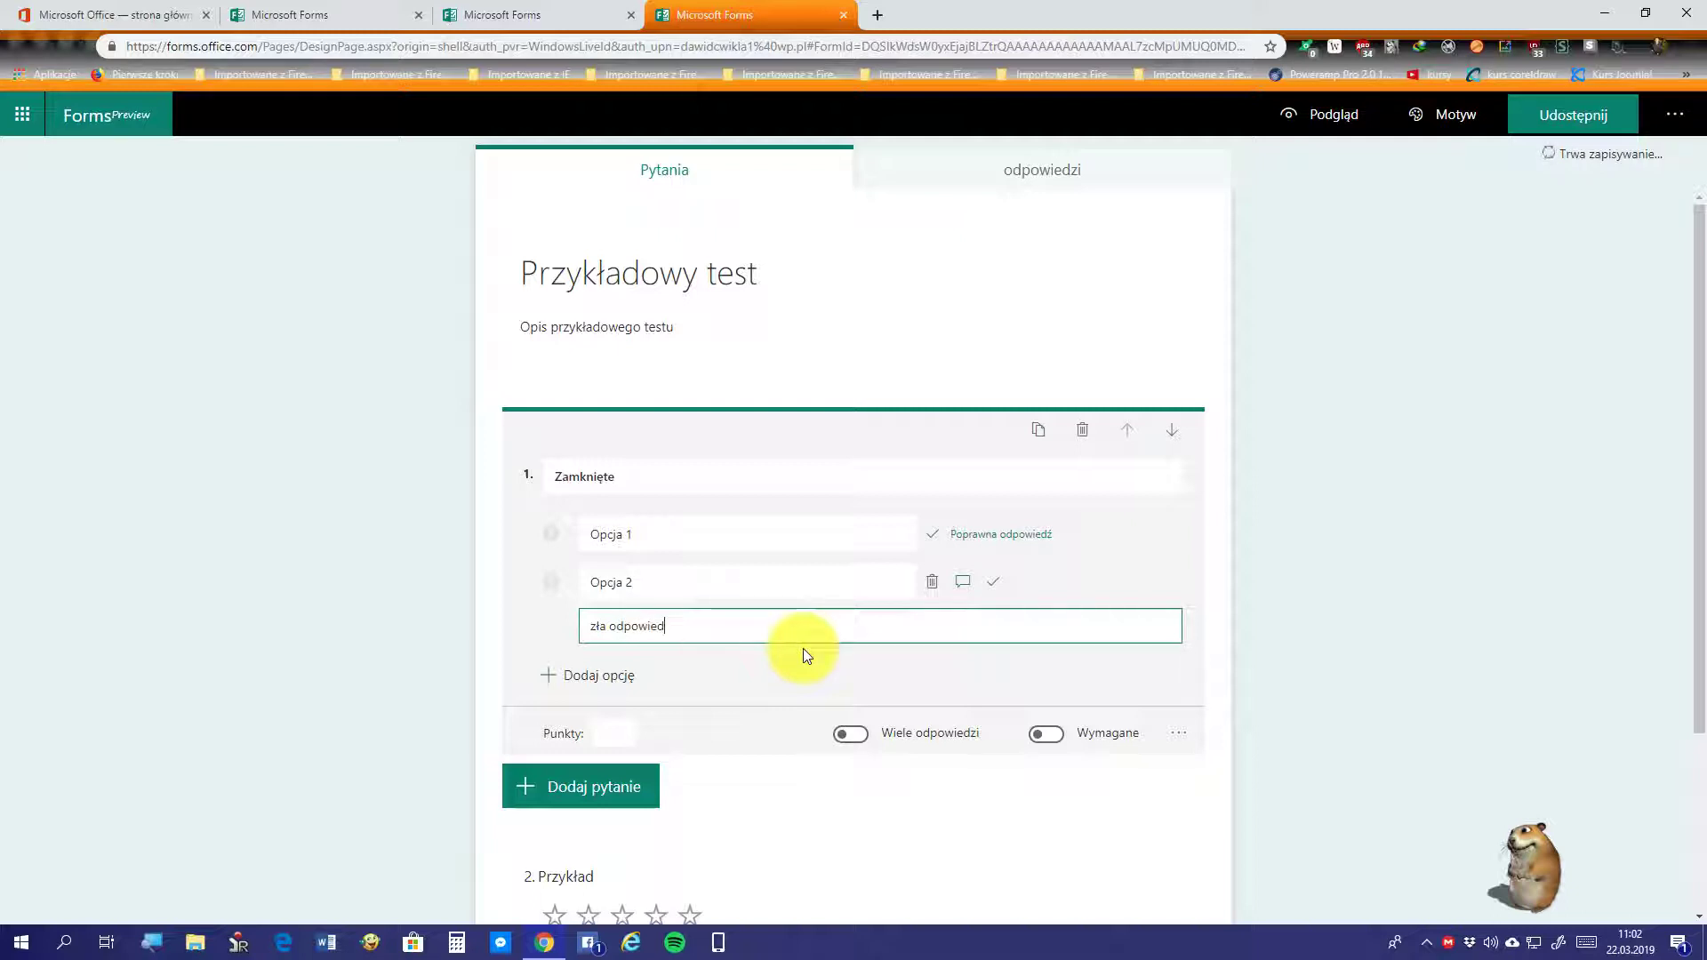
text(ź,)
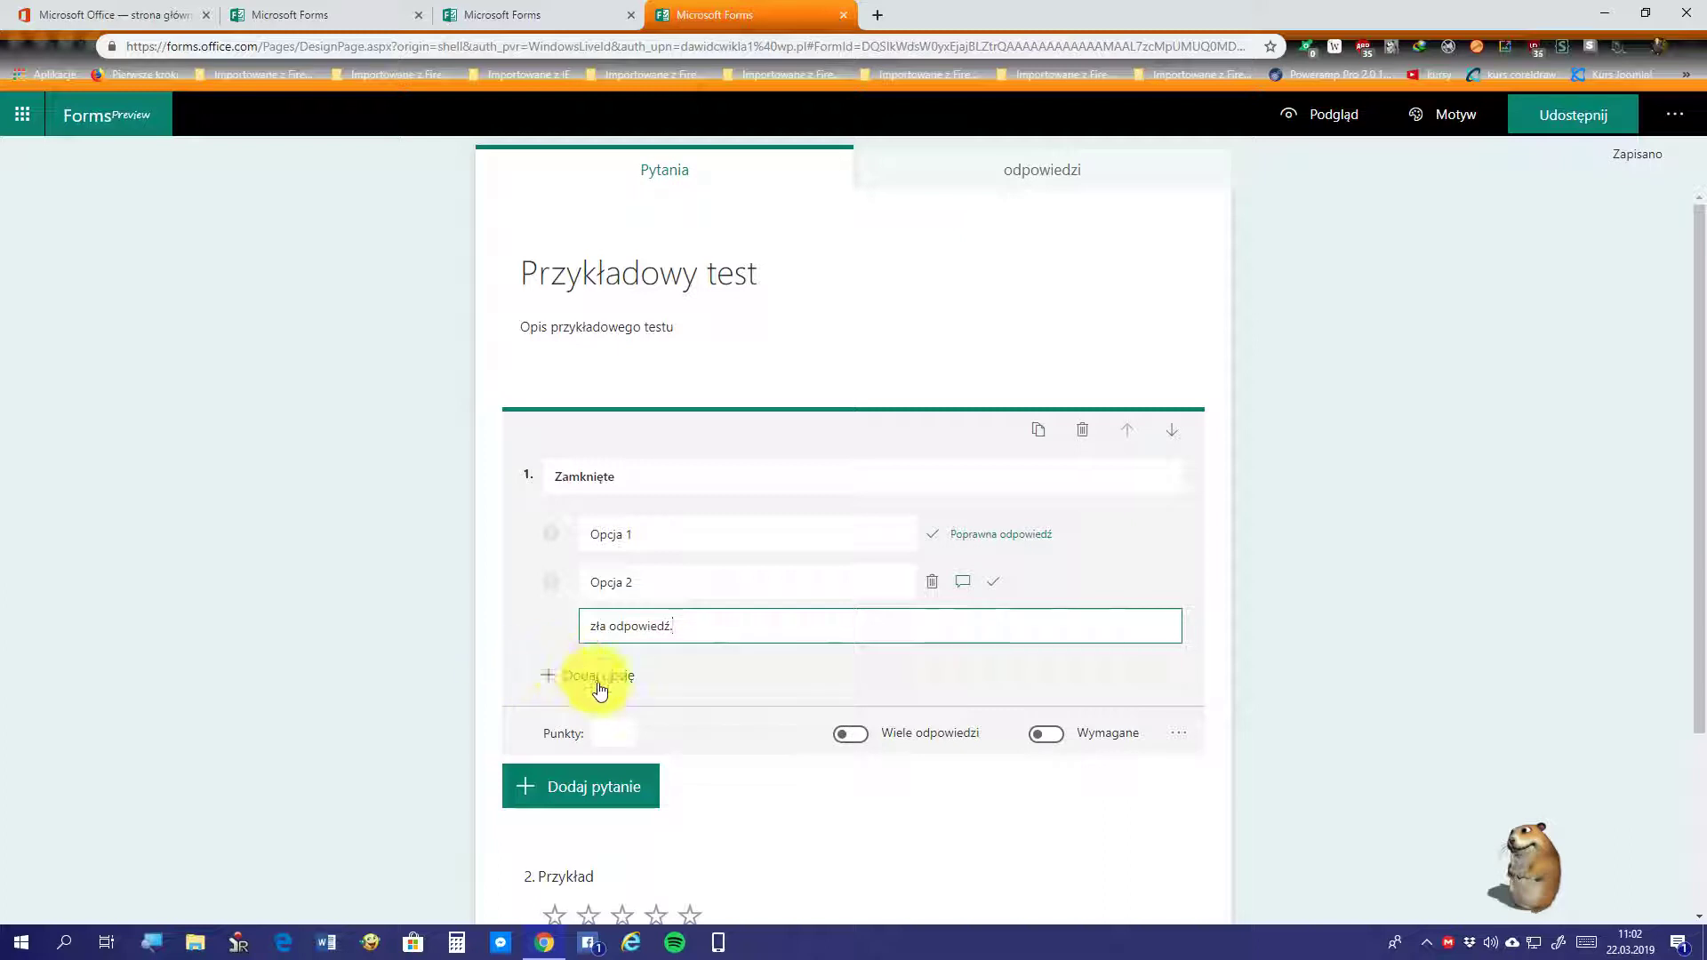
click(623, 744)
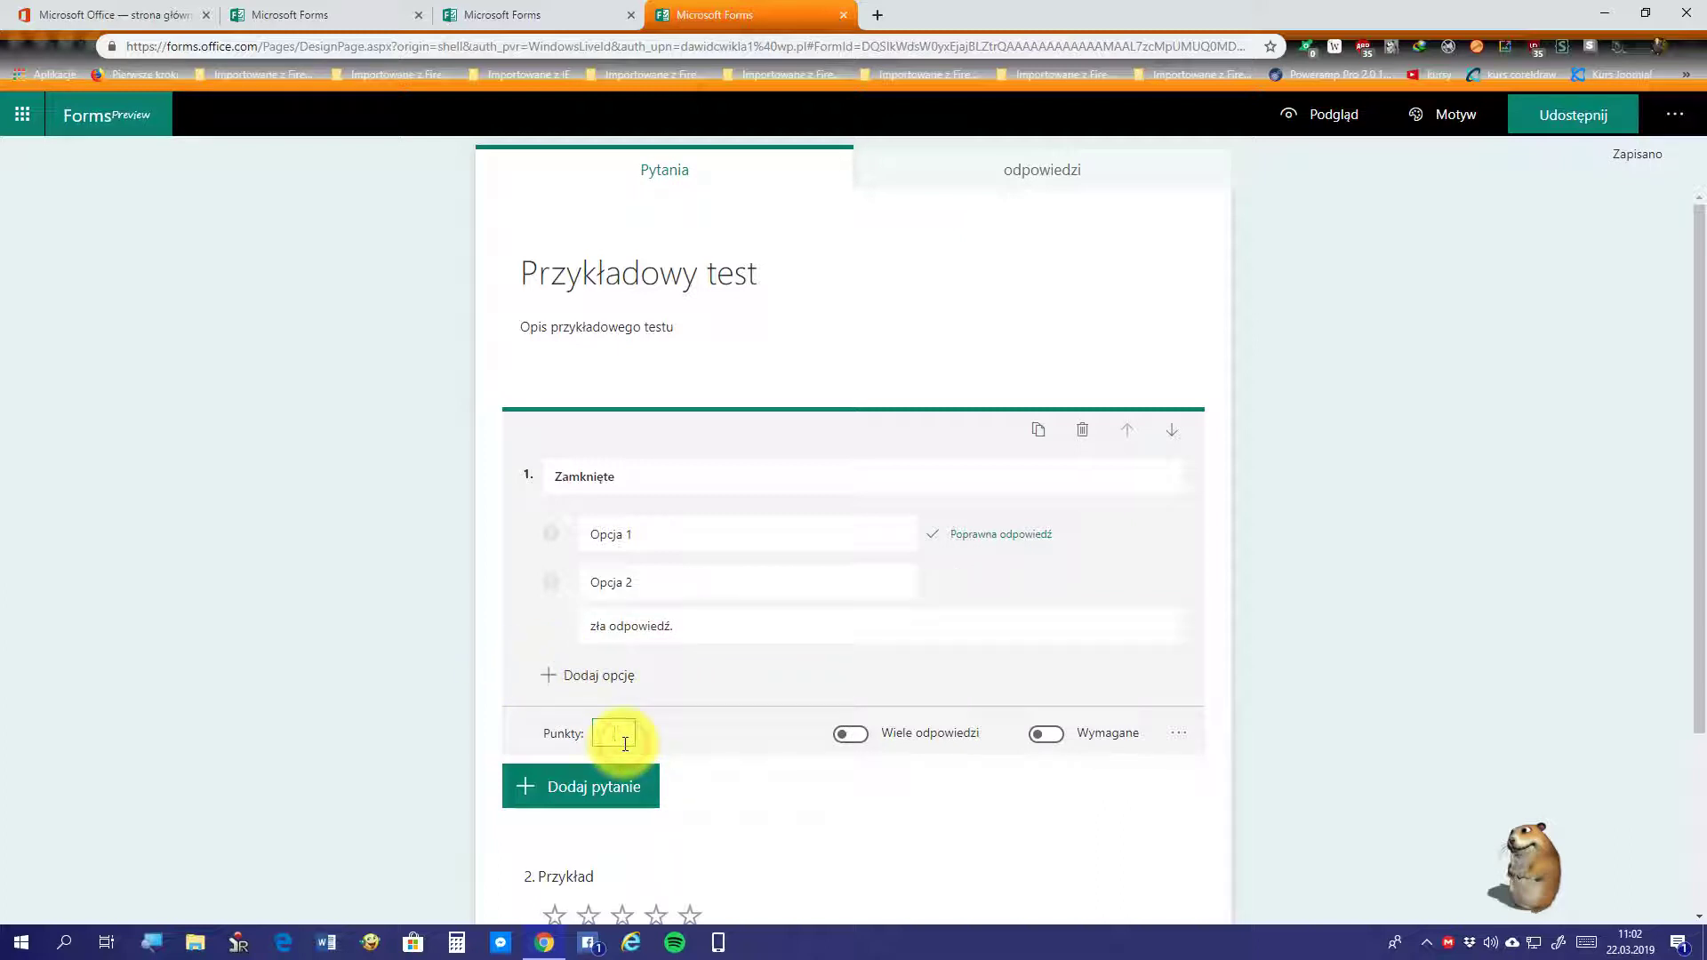
text(2)
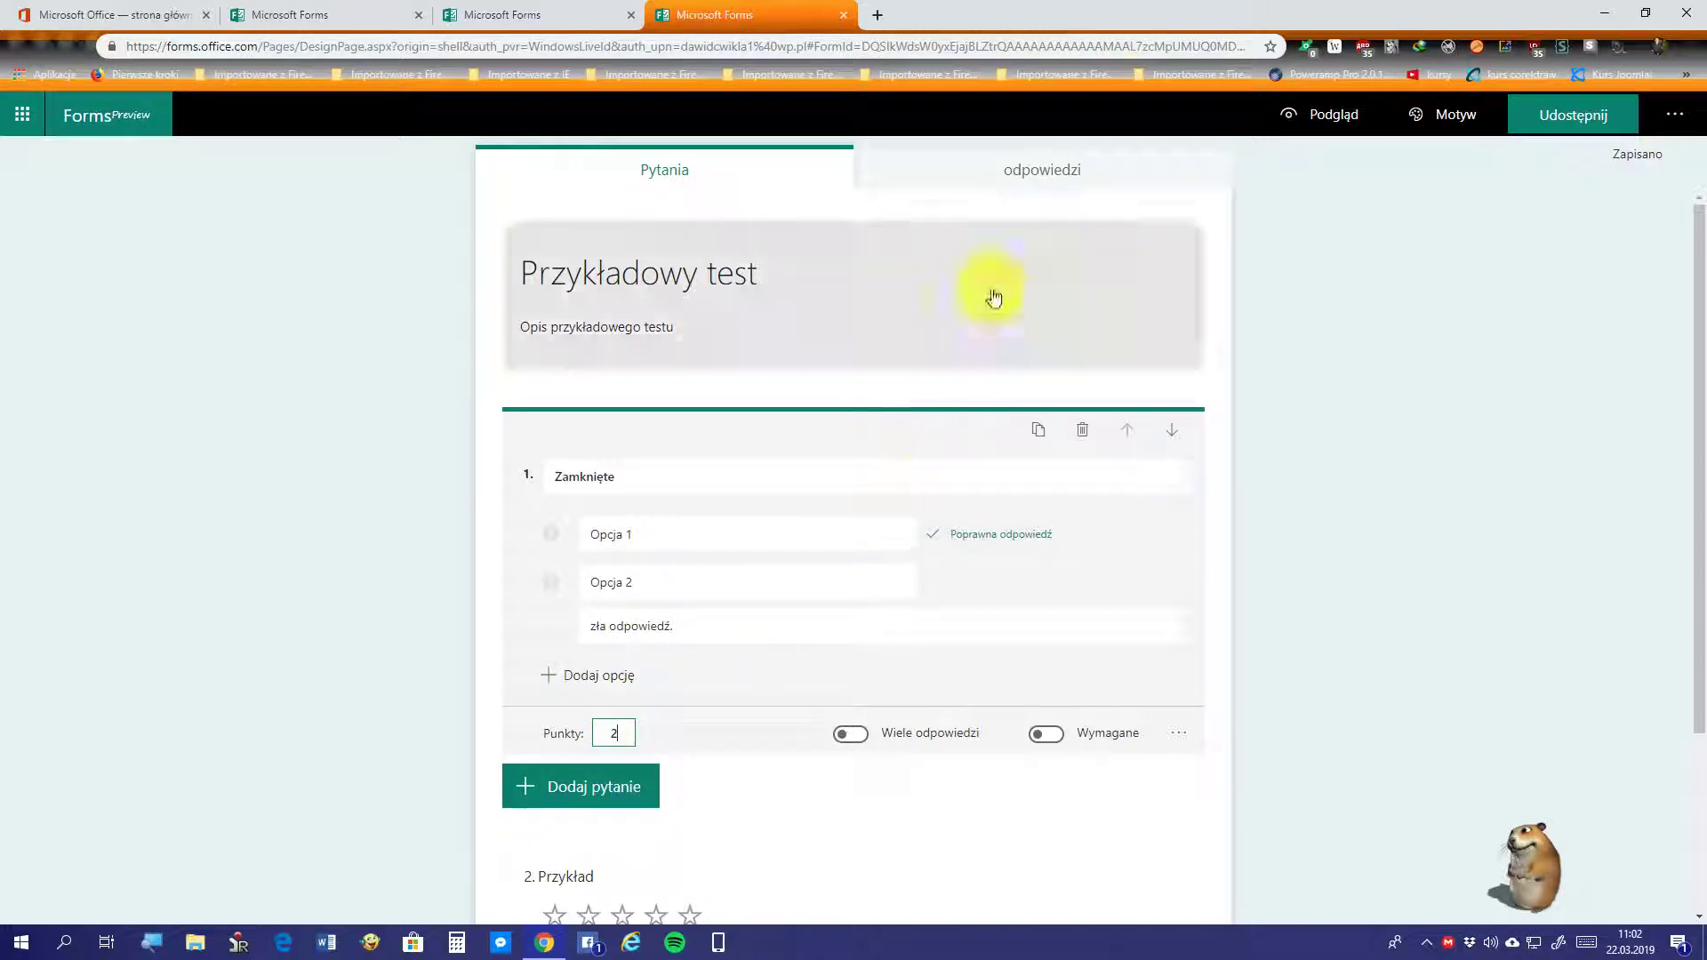
Step: Check the scored "Zamknięte" question in the preview by choosing "Opcja 1" and "Opcja 2", and return to the editor
click(1324, 112)
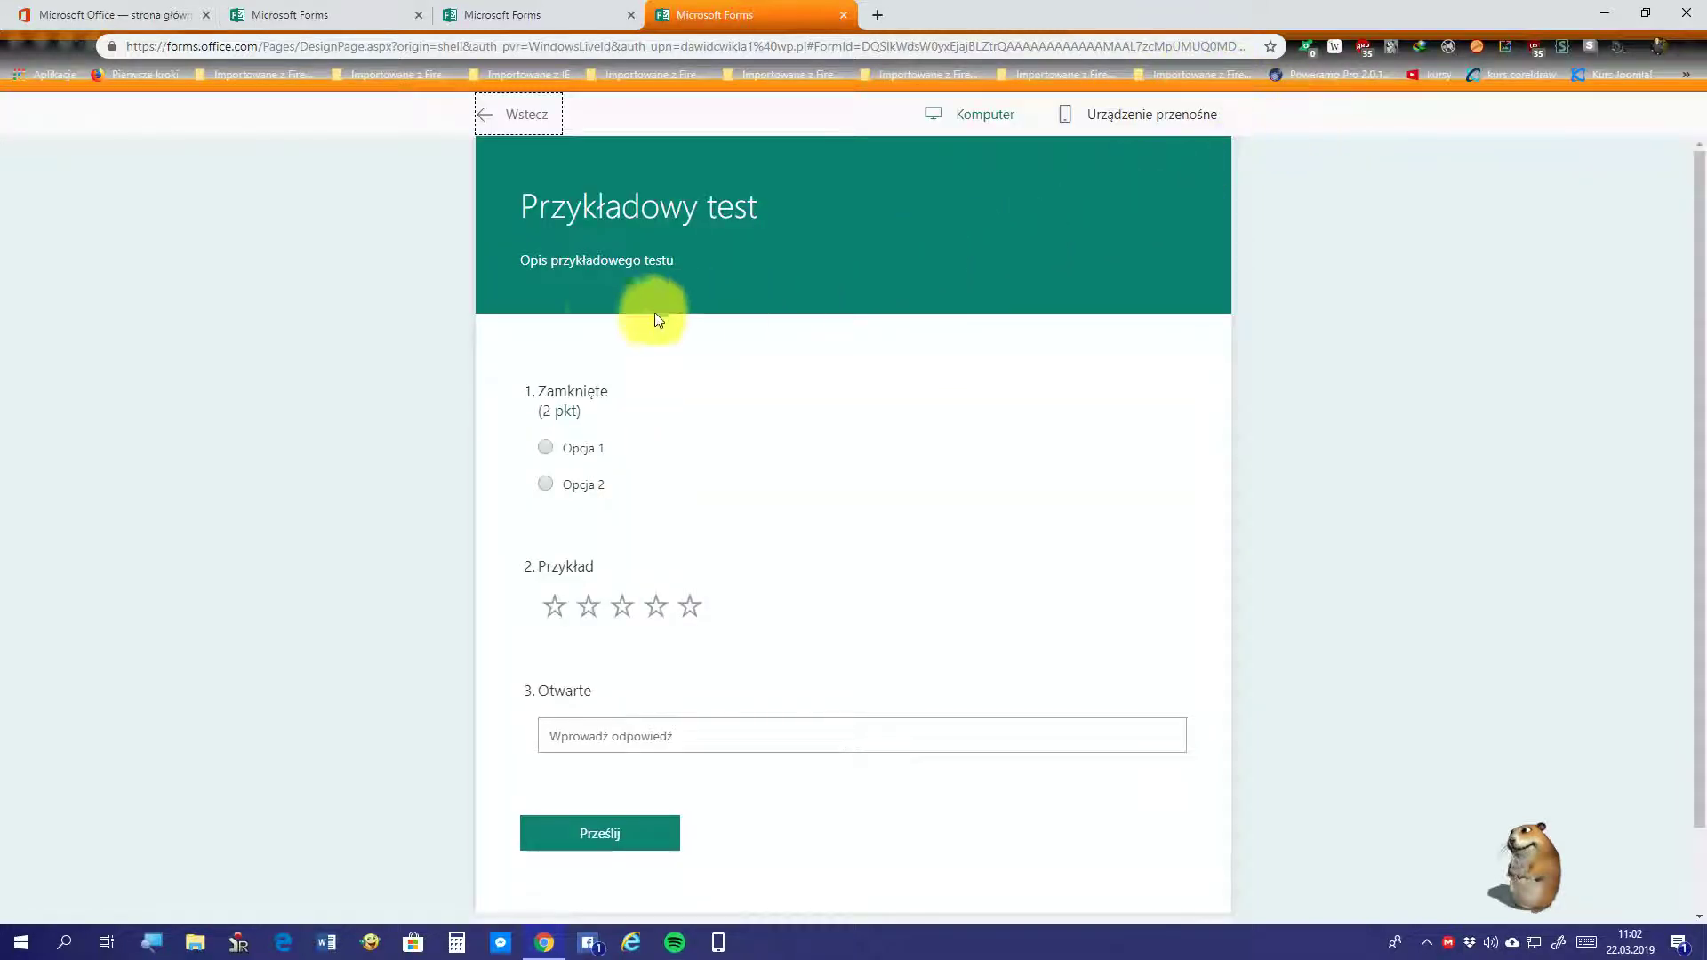
click(546, 447)
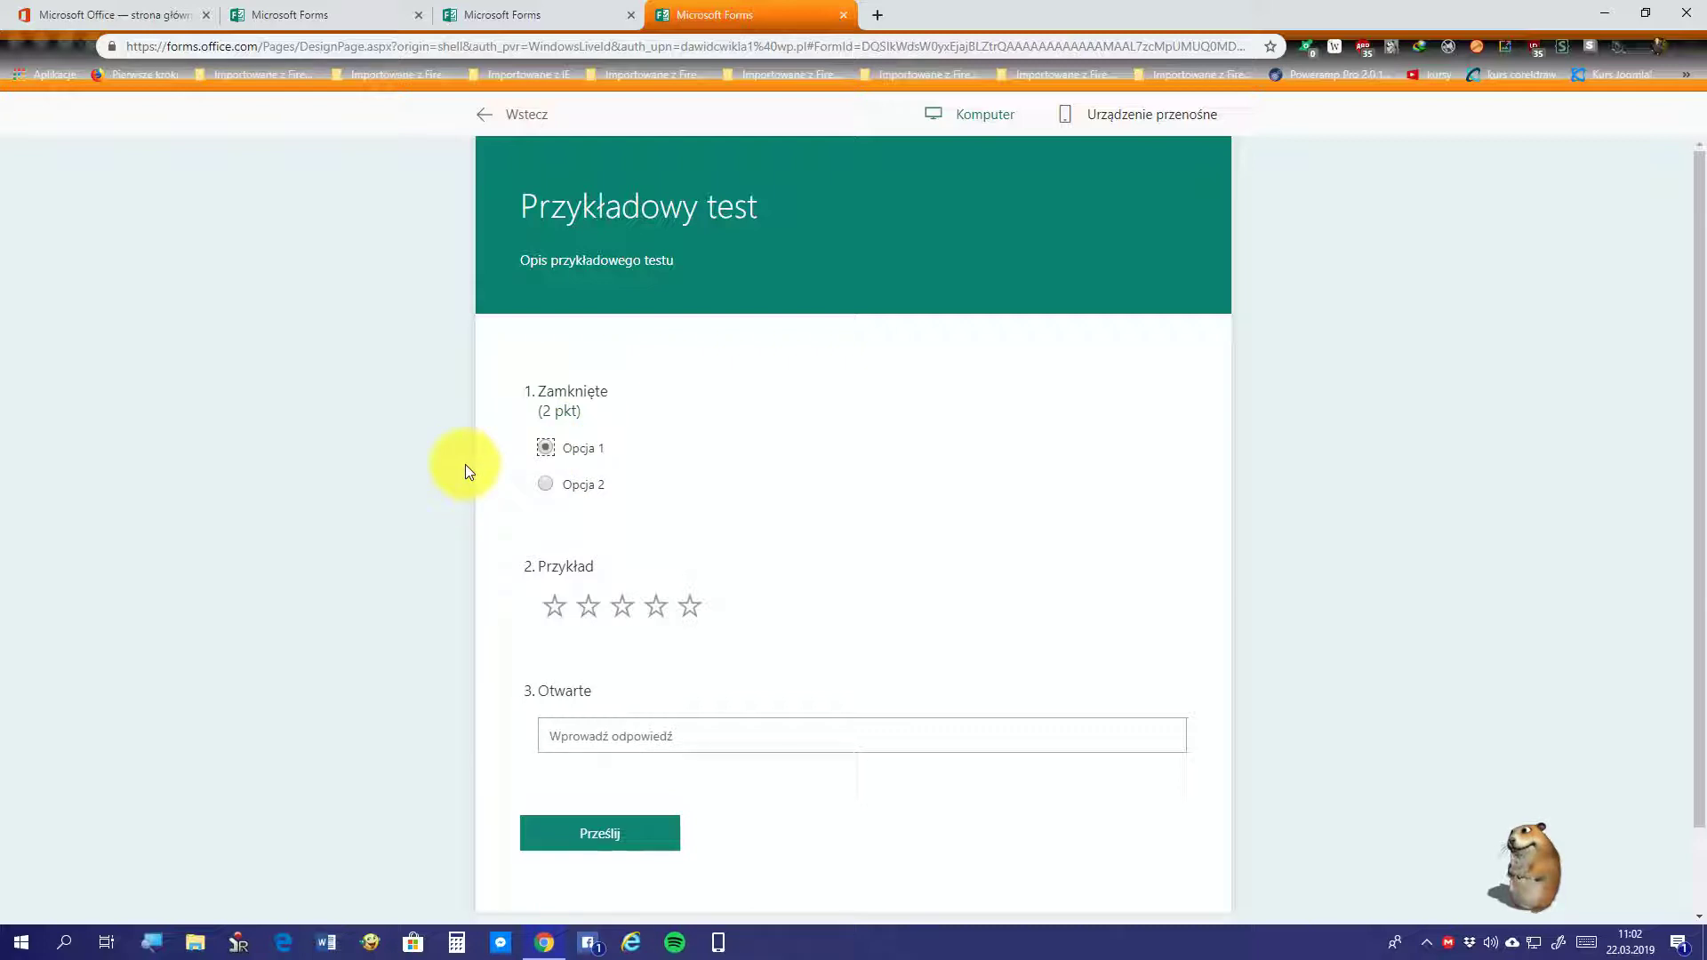
scroll(559, 556, down, 1)
scroll(578, 590, up, 1)
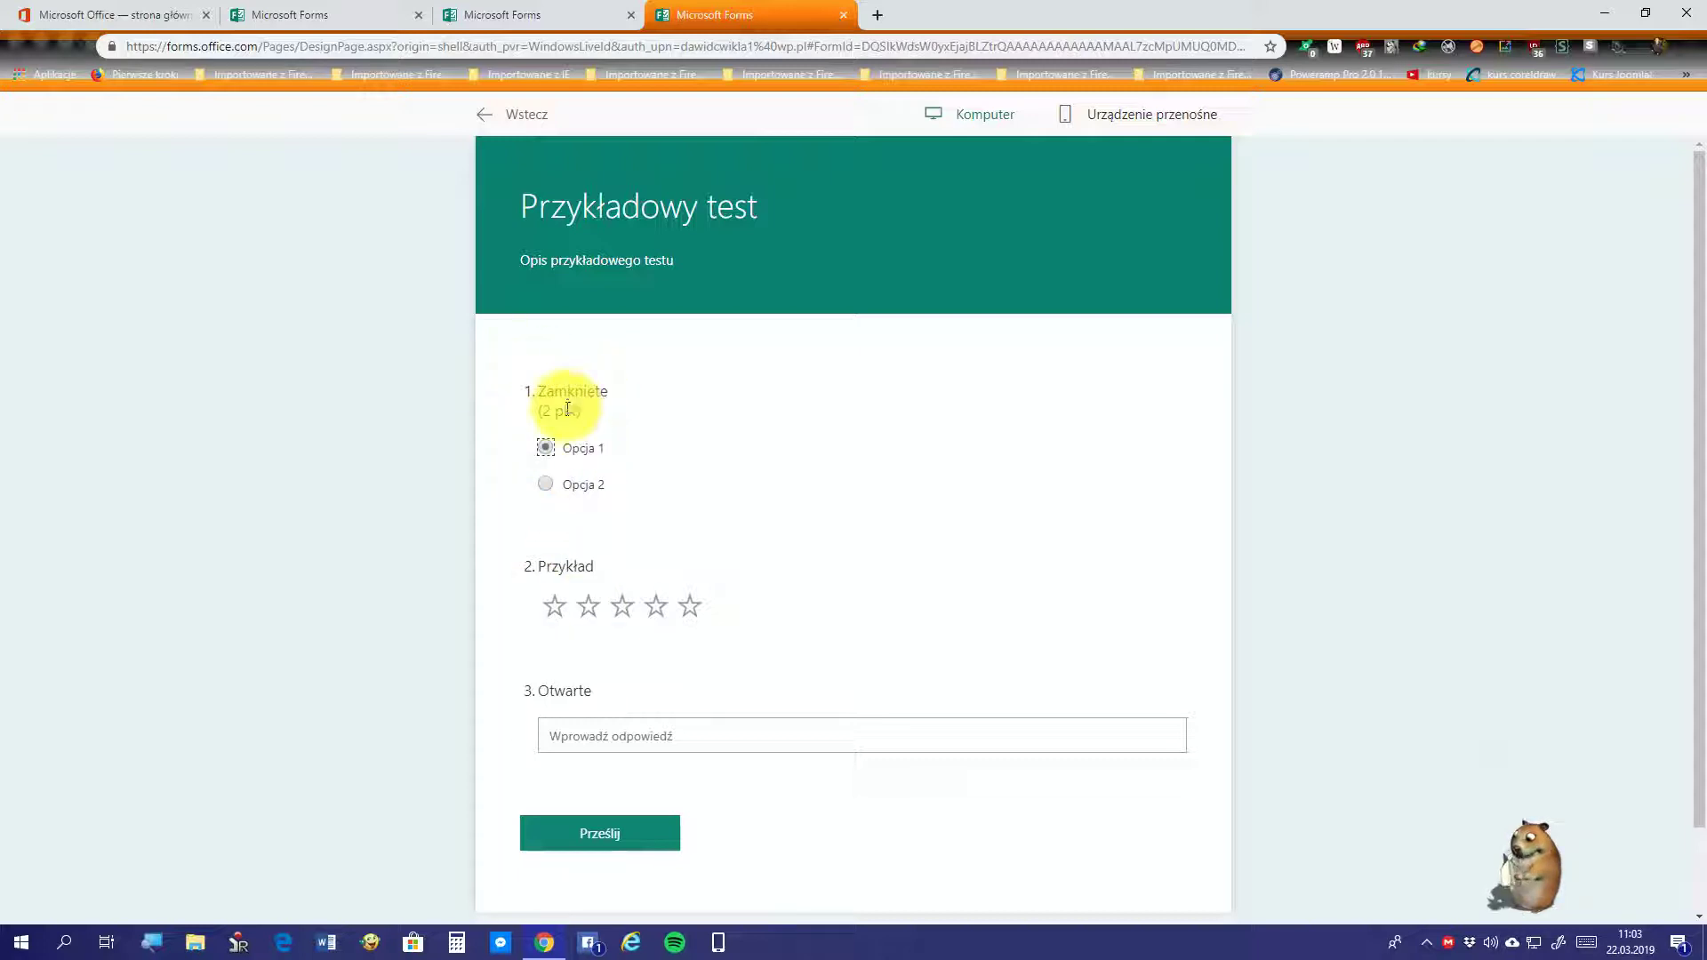
click(553, 486)
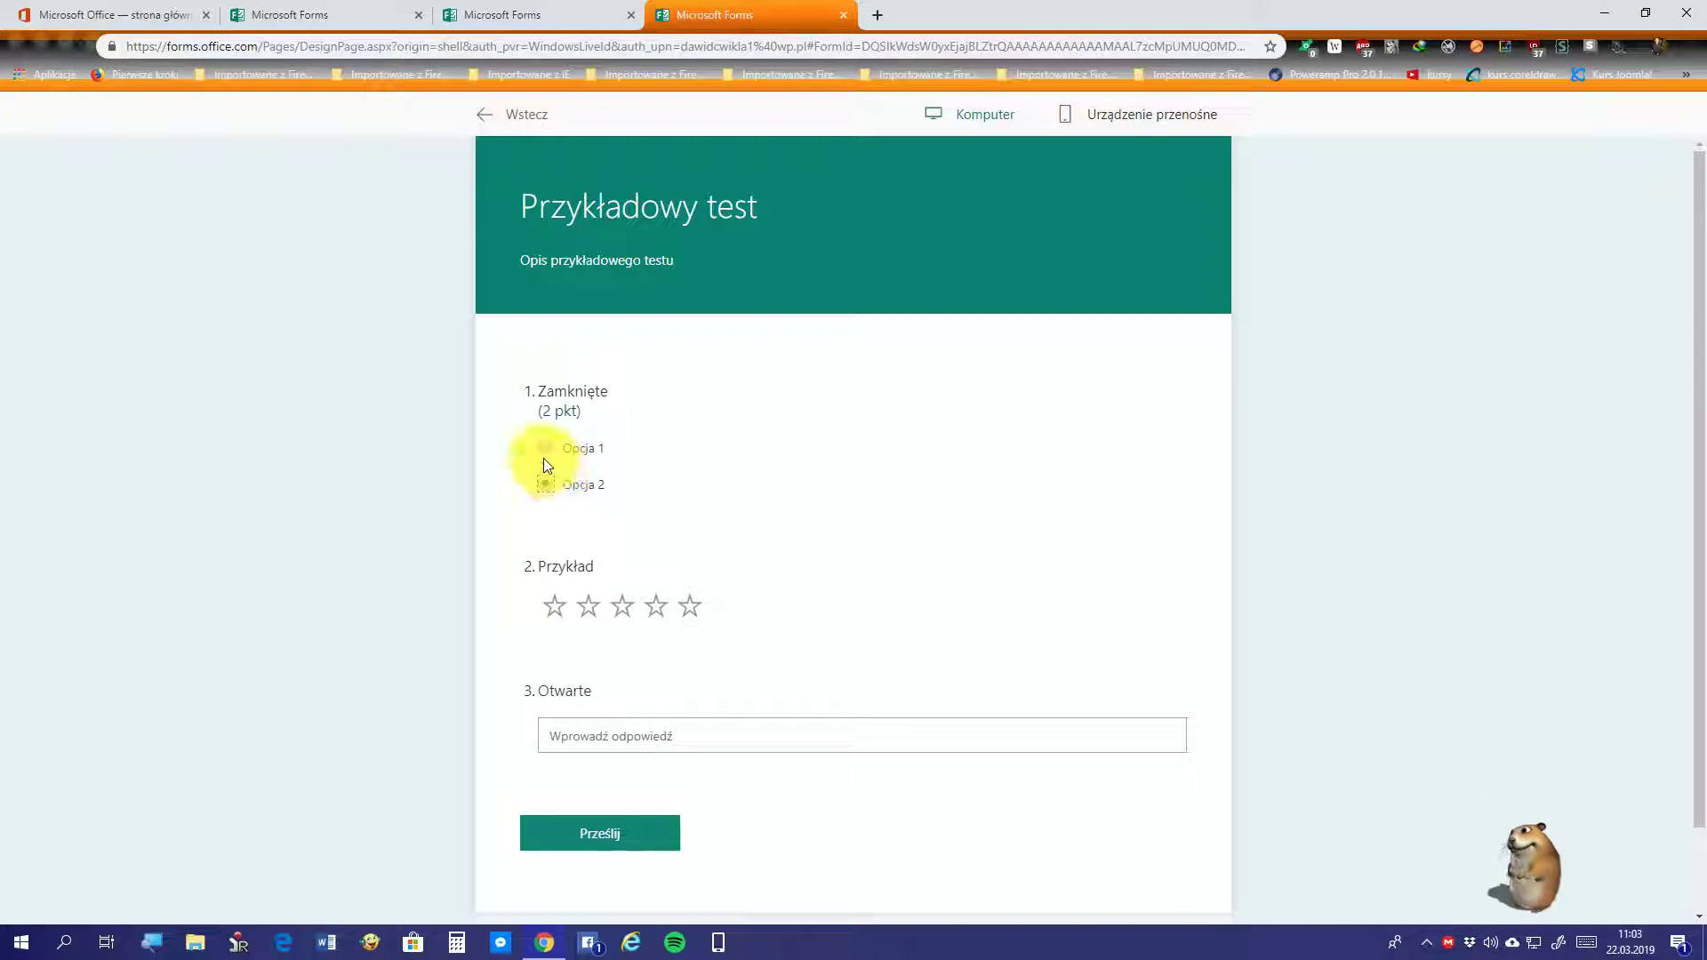
click(18, 45)
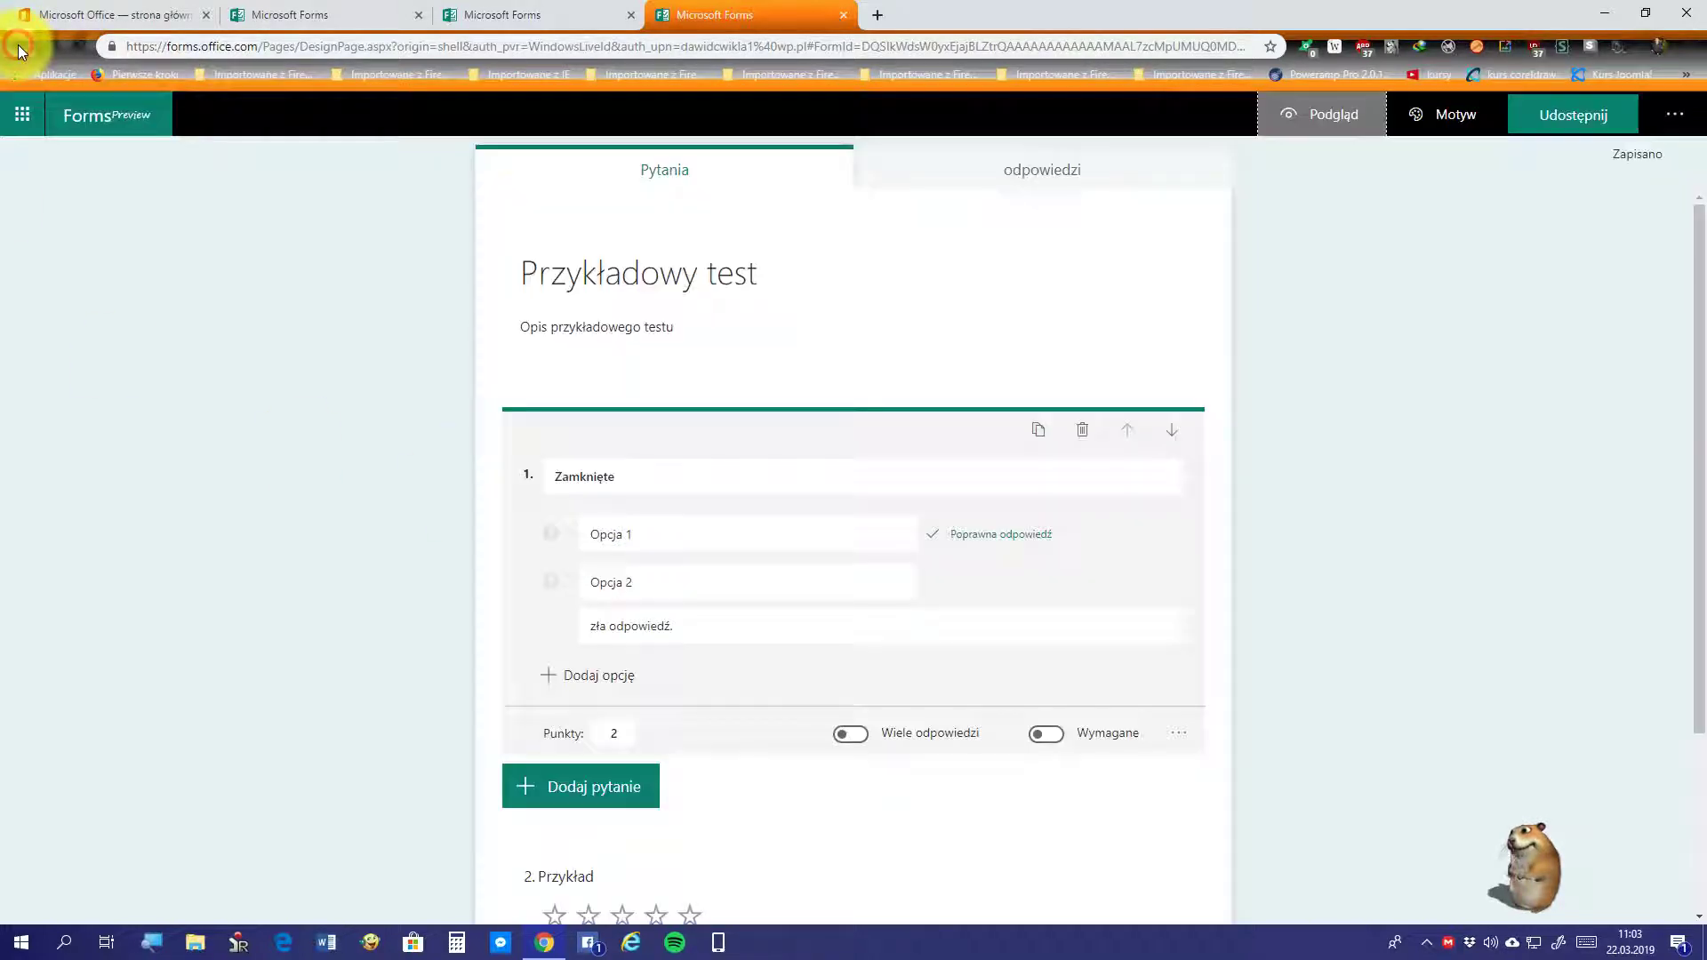
Step: Preview the test again, choose "Opcja 2" and "Opcja 1" to look for answer feedback, and go back to the questions
click(1290, 114)
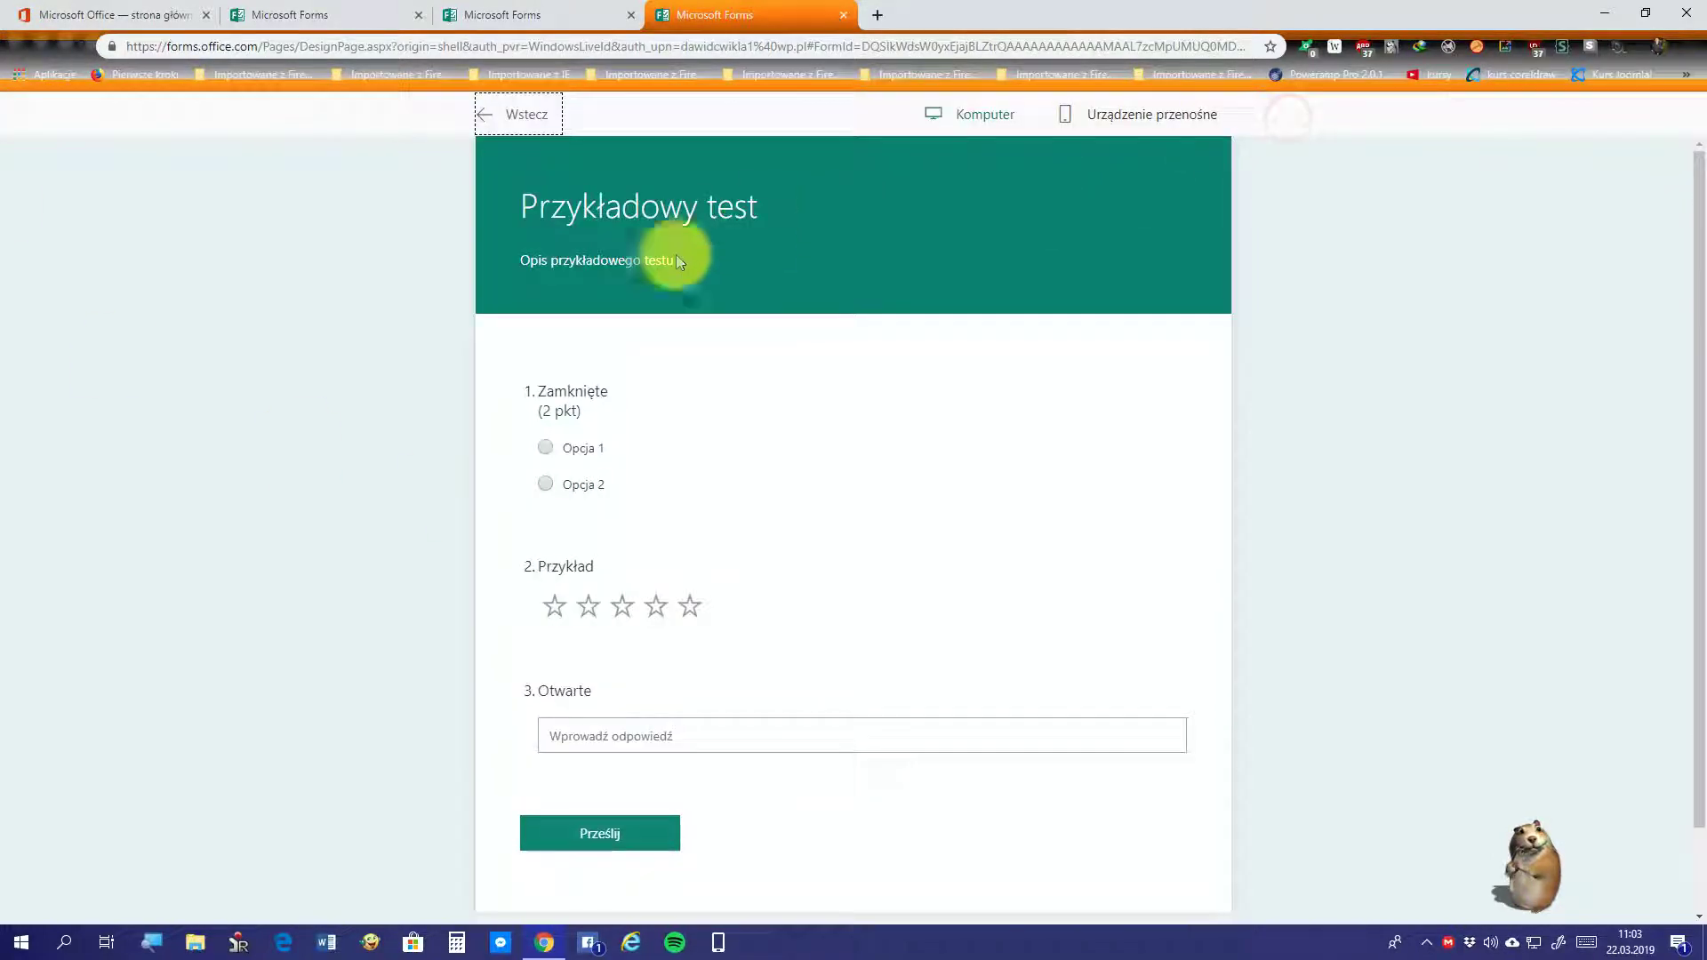
click(540, 485)
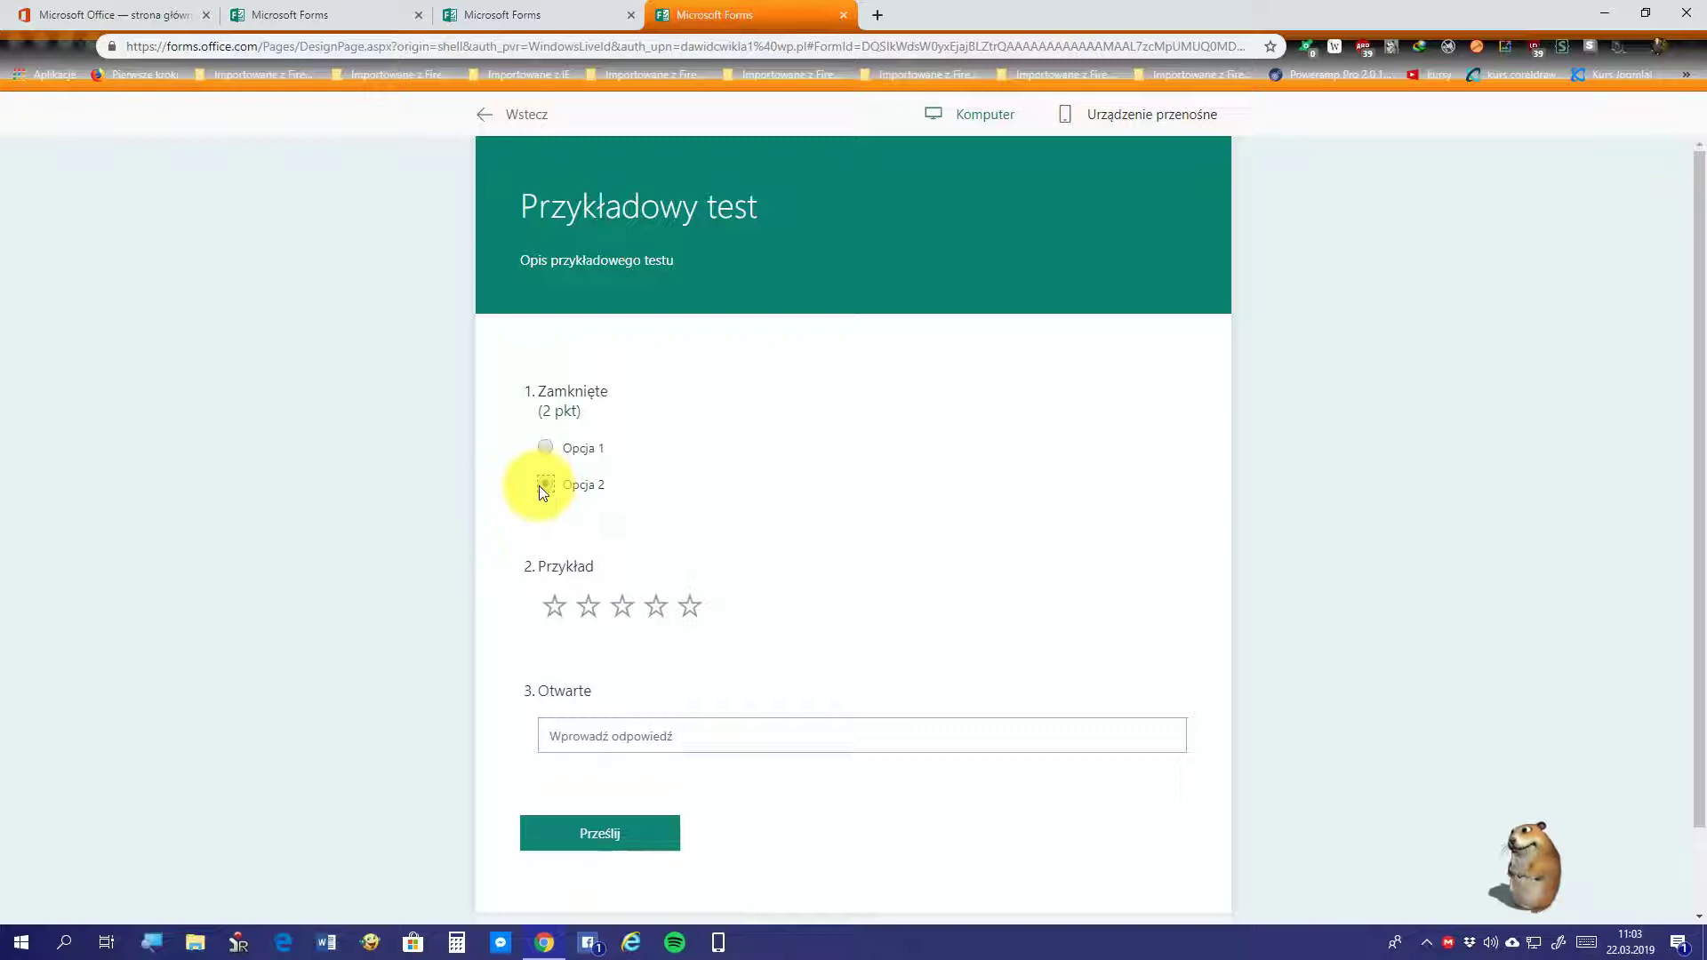
scroll(539, 486, down, 1)
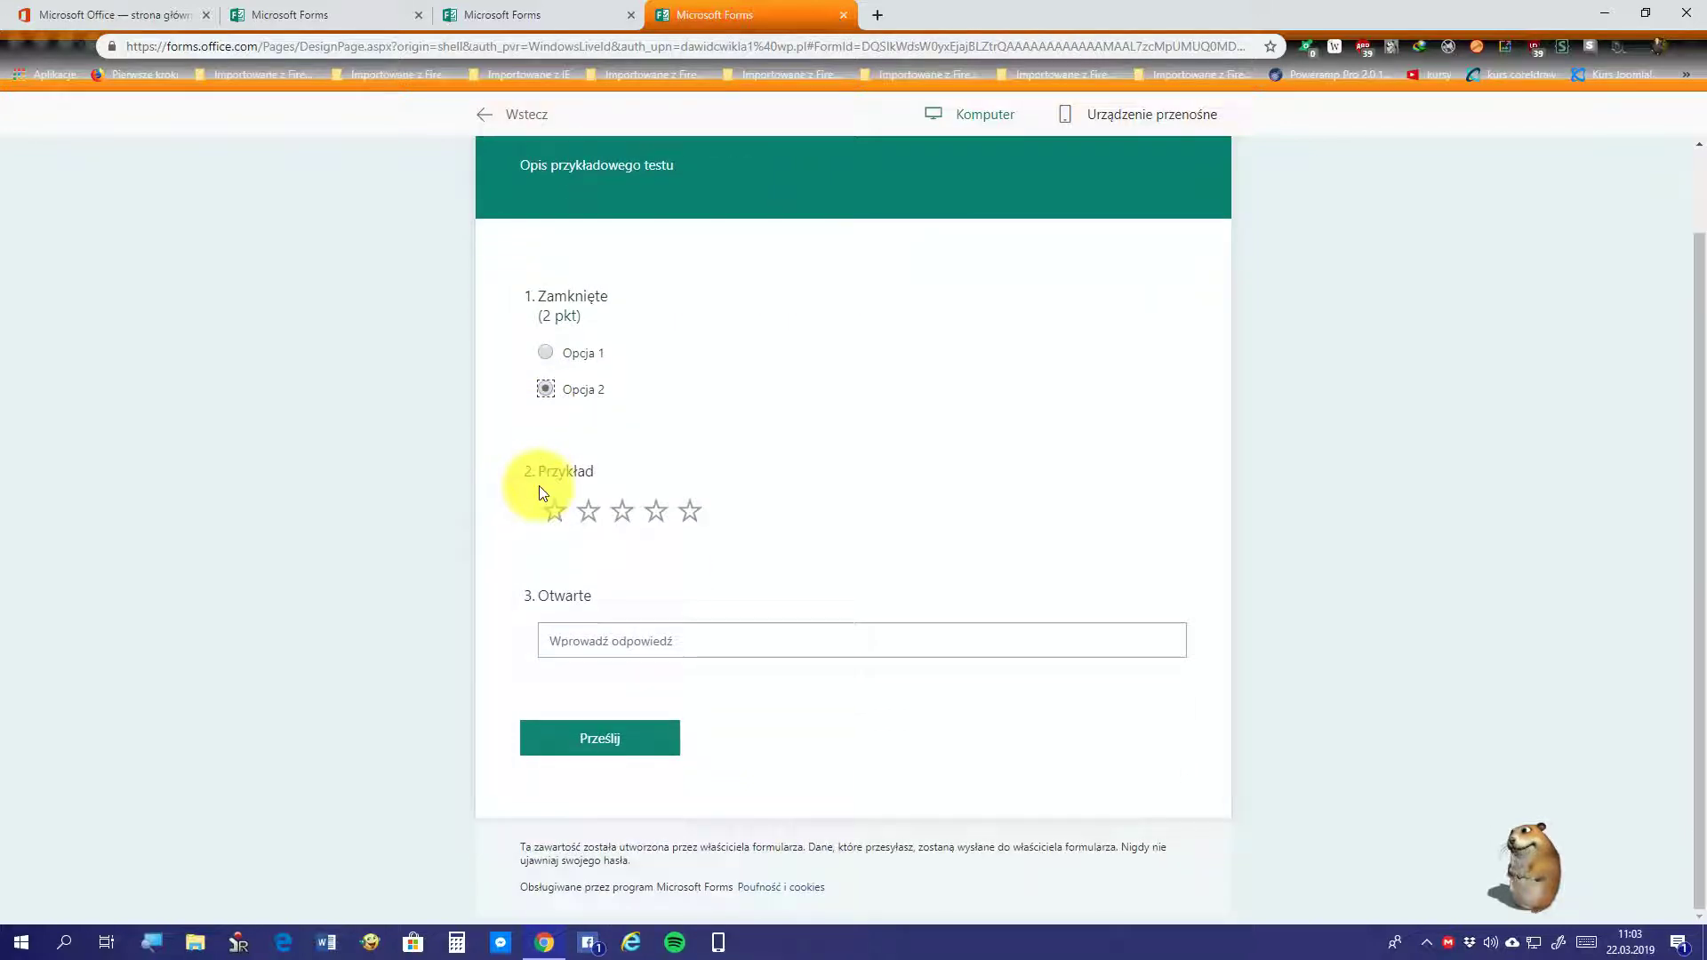
scroll(539, 486, up, 1)
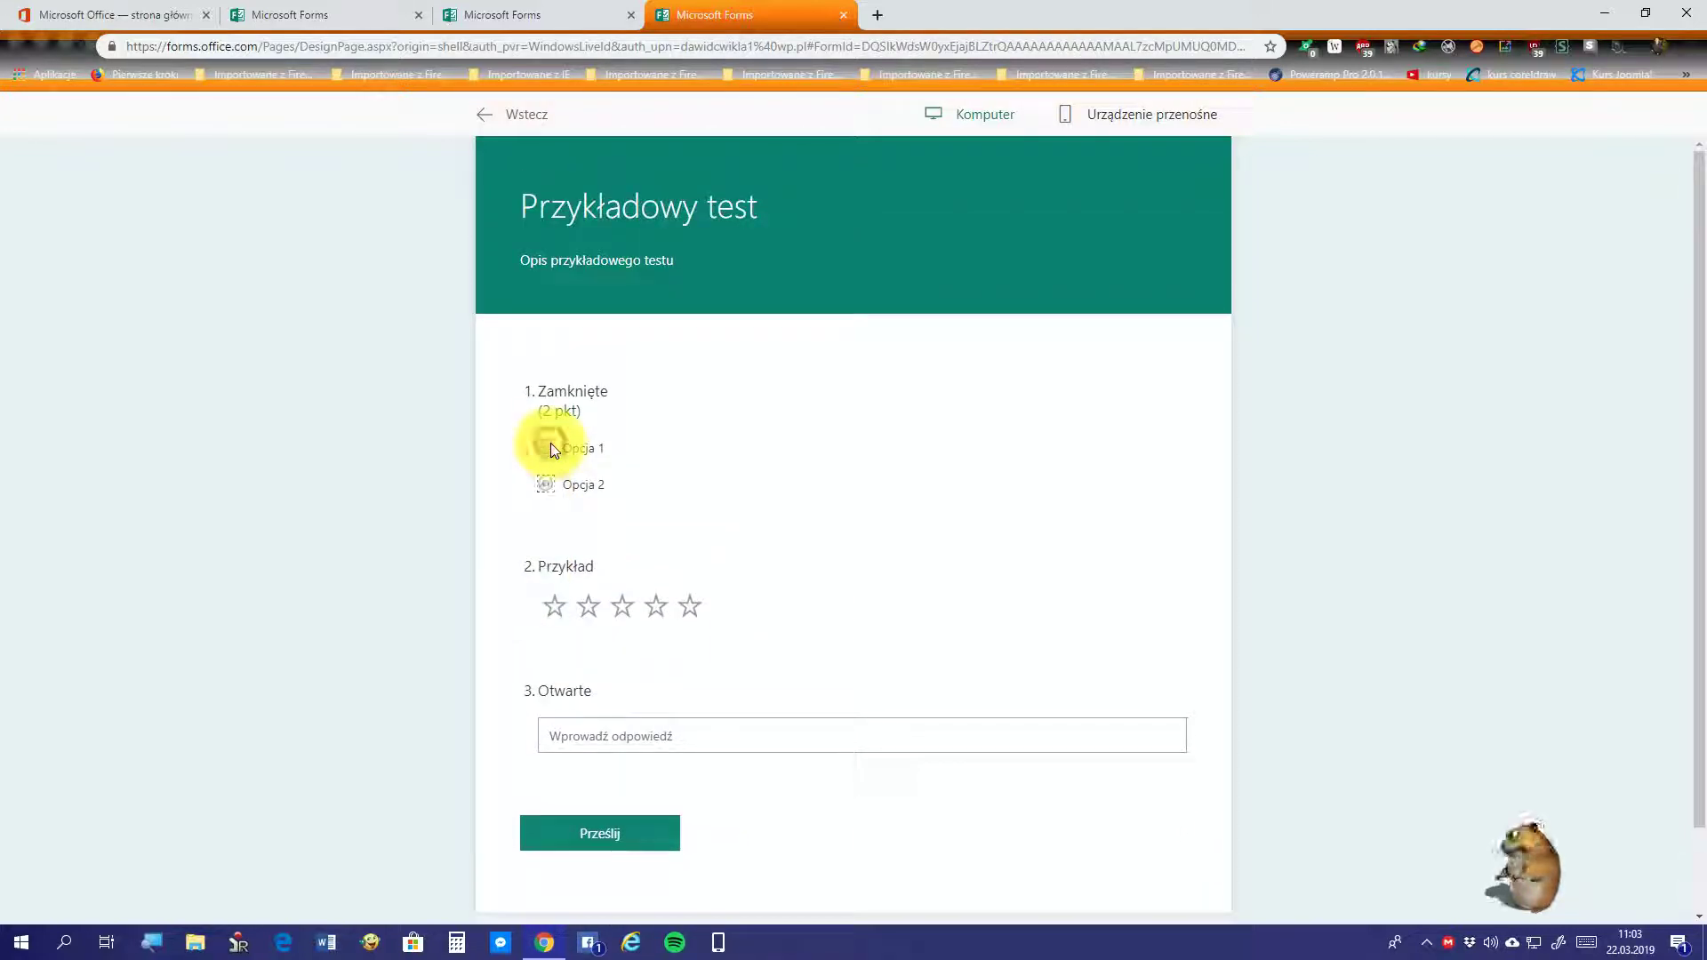
click(546, 448)
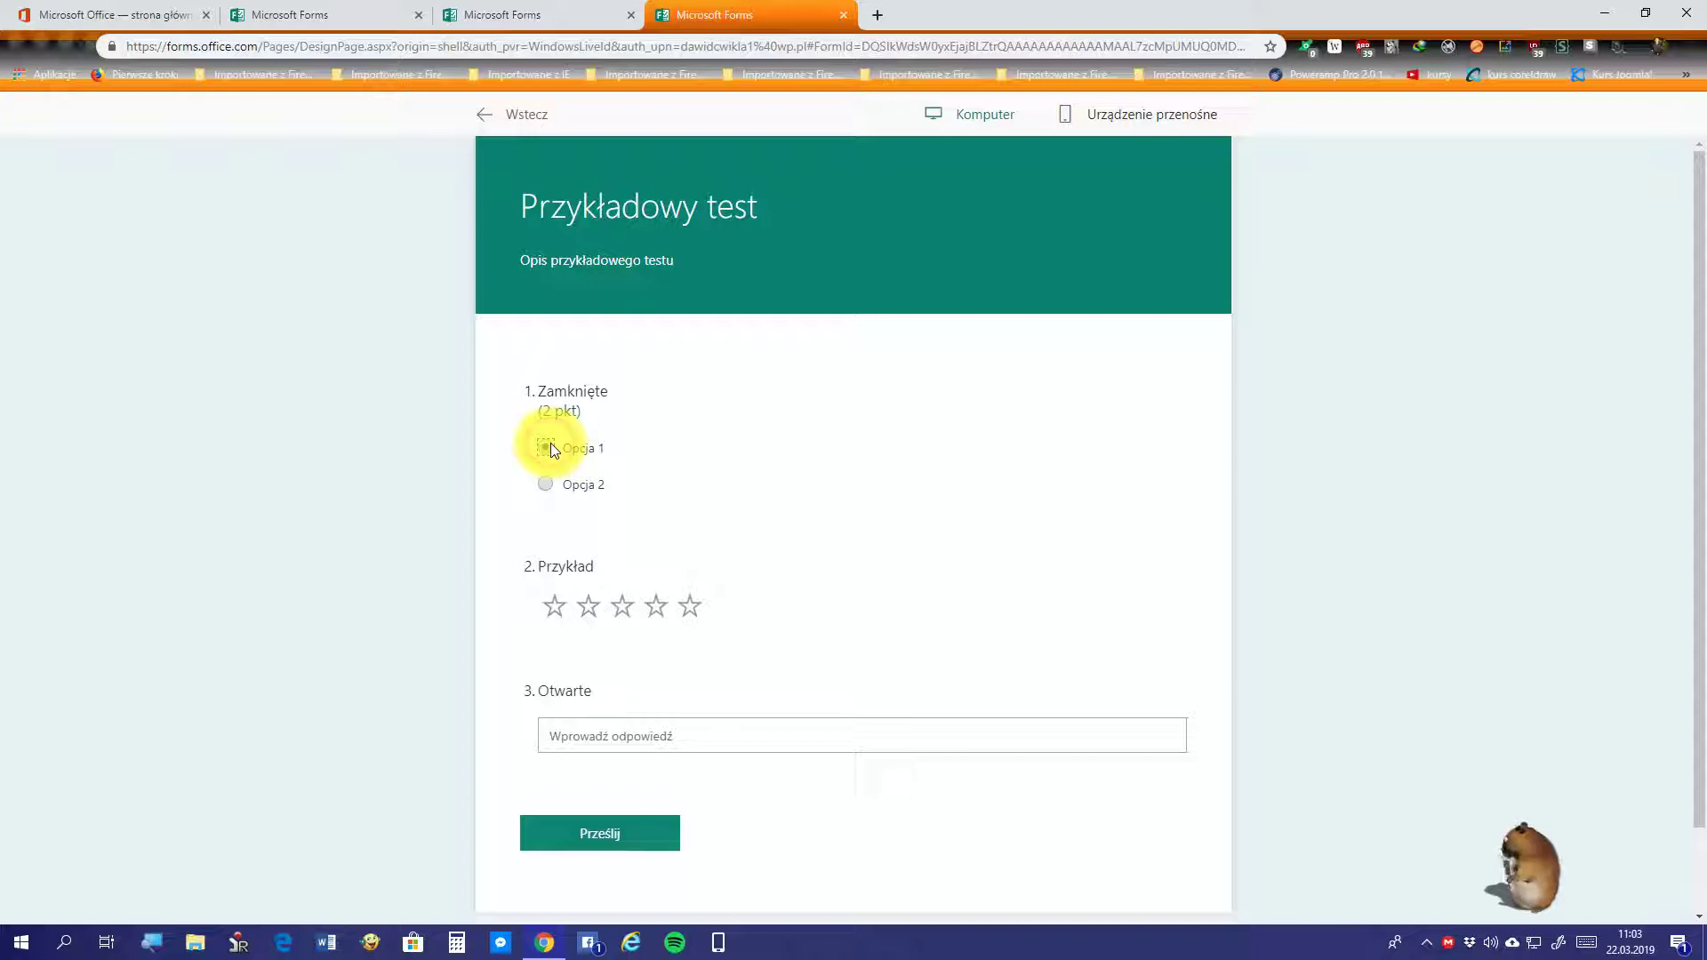
click(16, 46)
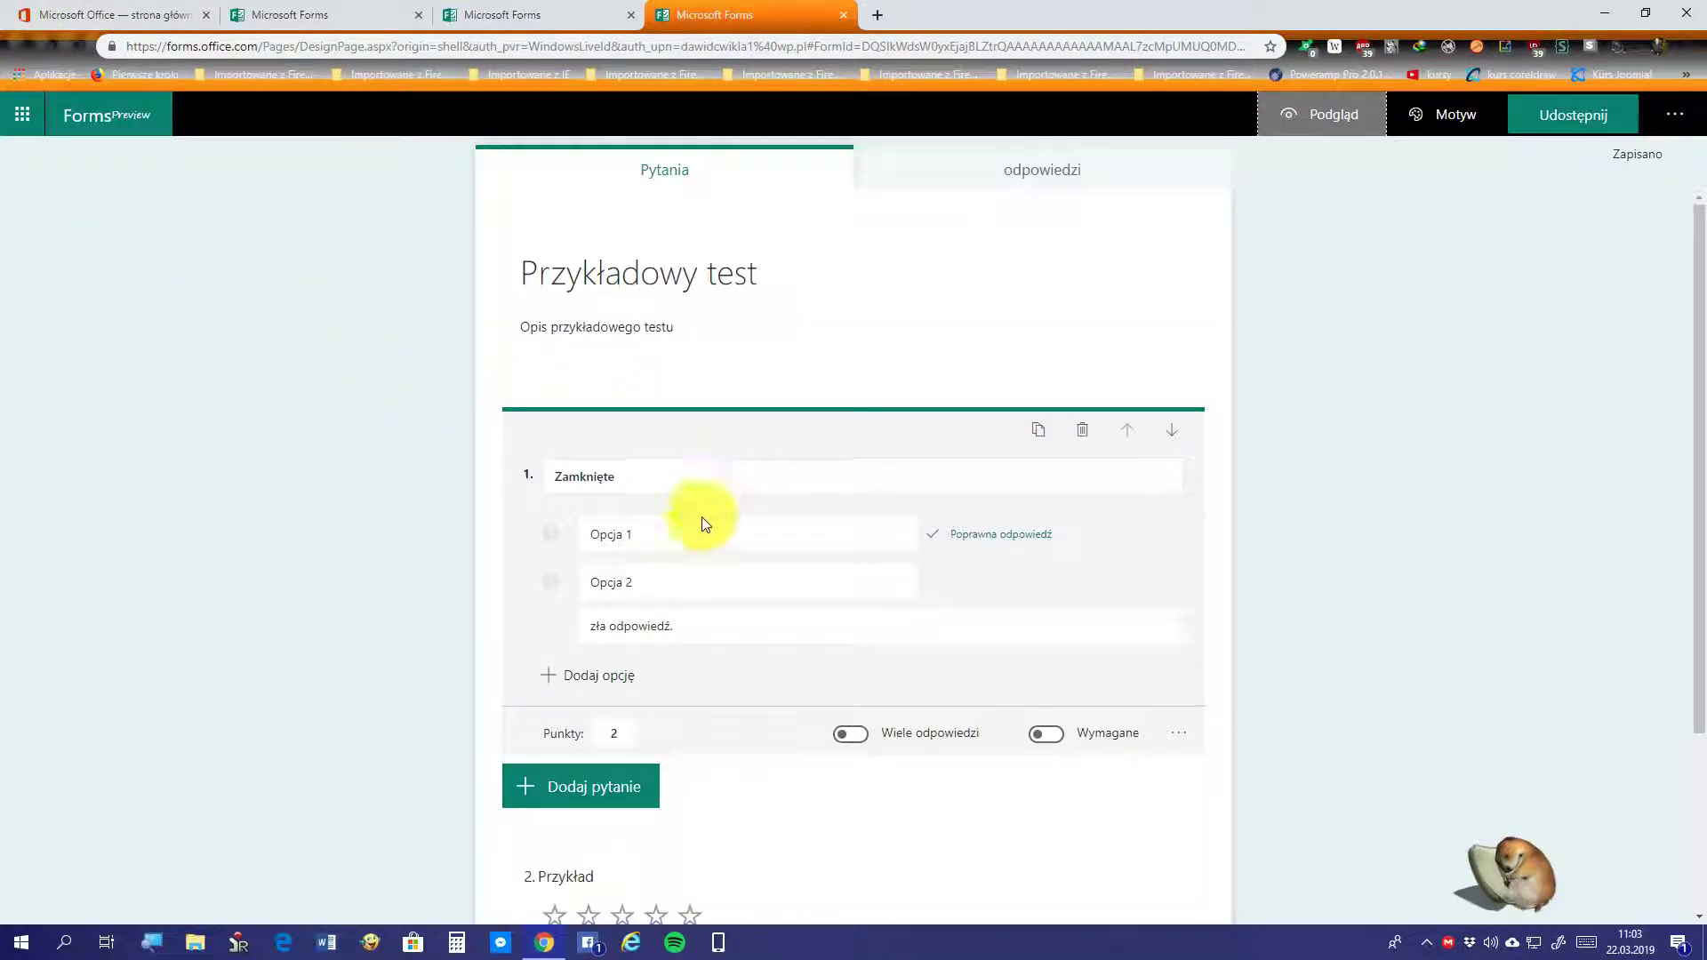
Step: Replace the respondent message of "Opcja 2" in the "Zamknięte" question with "zła odp."
mouse_move(673, 548)
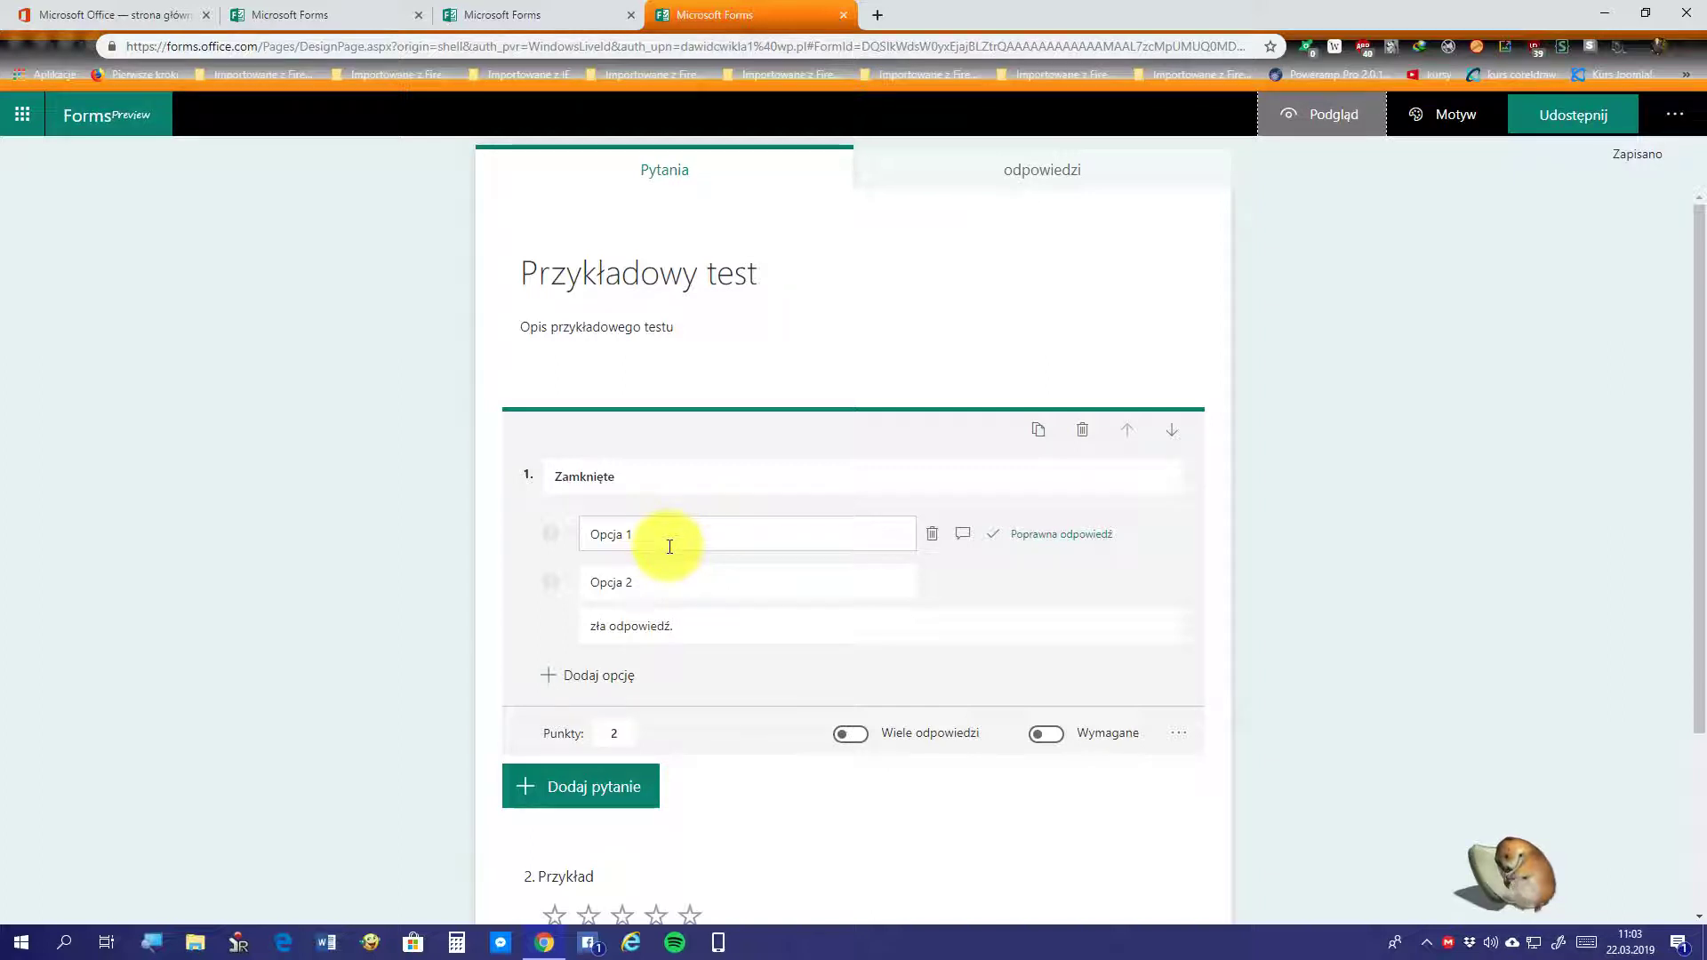
mouse_move(902, 580)
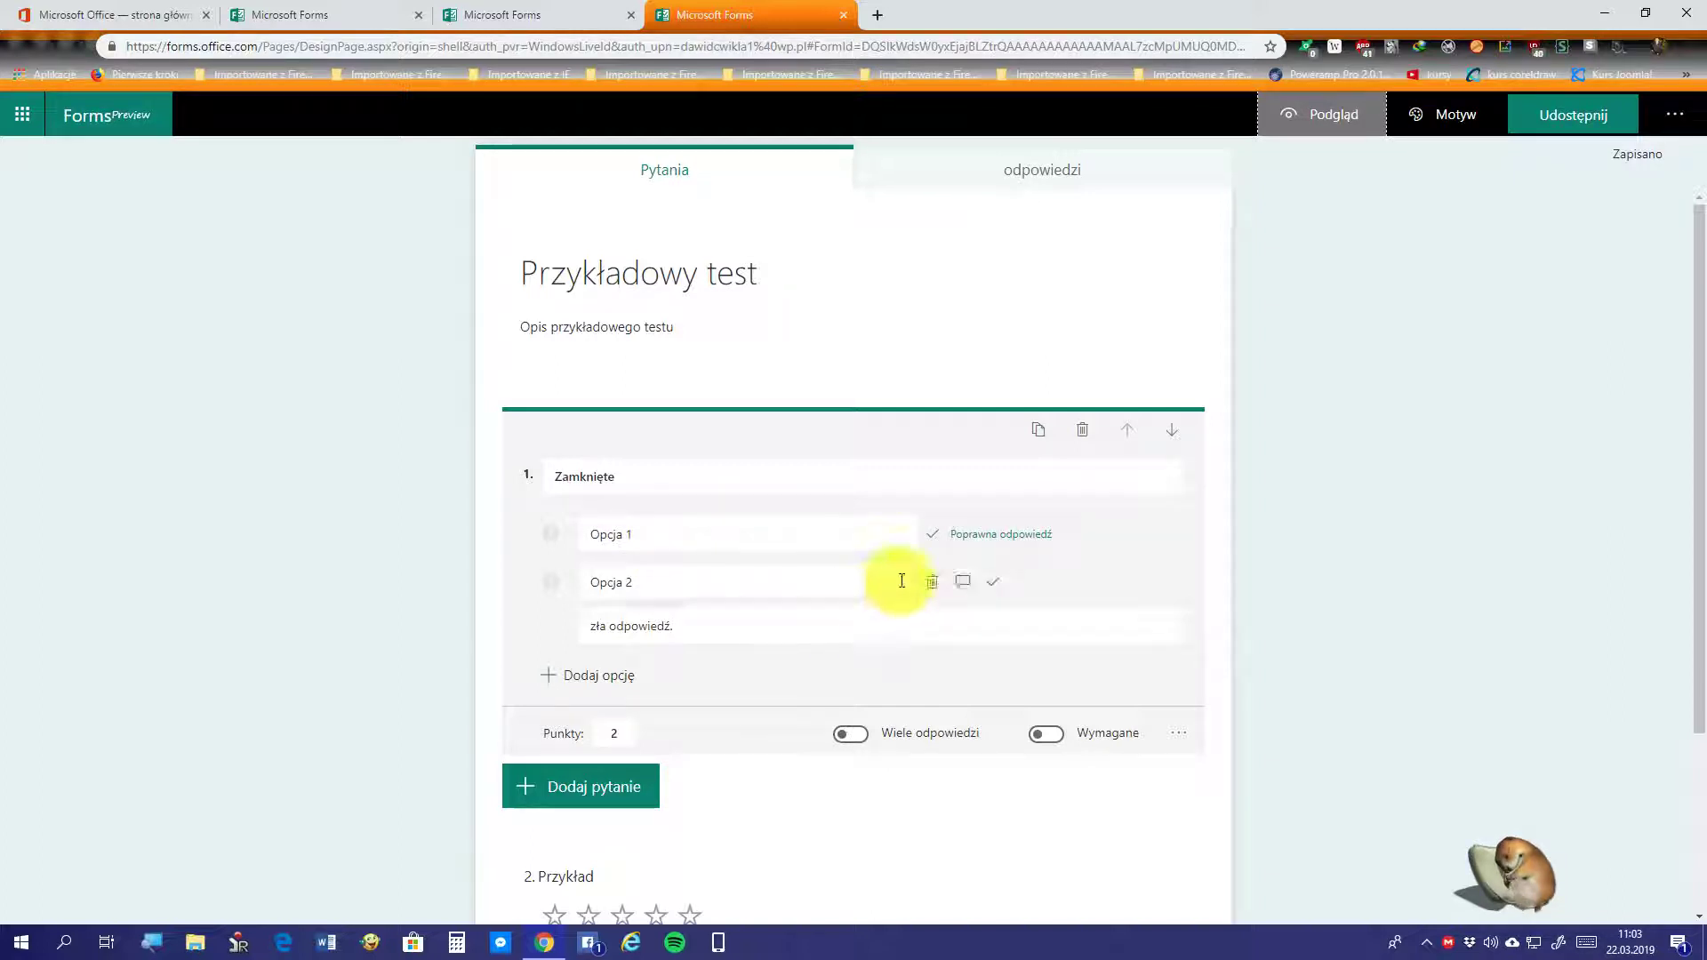
click(968, 586)
click(967, 587)
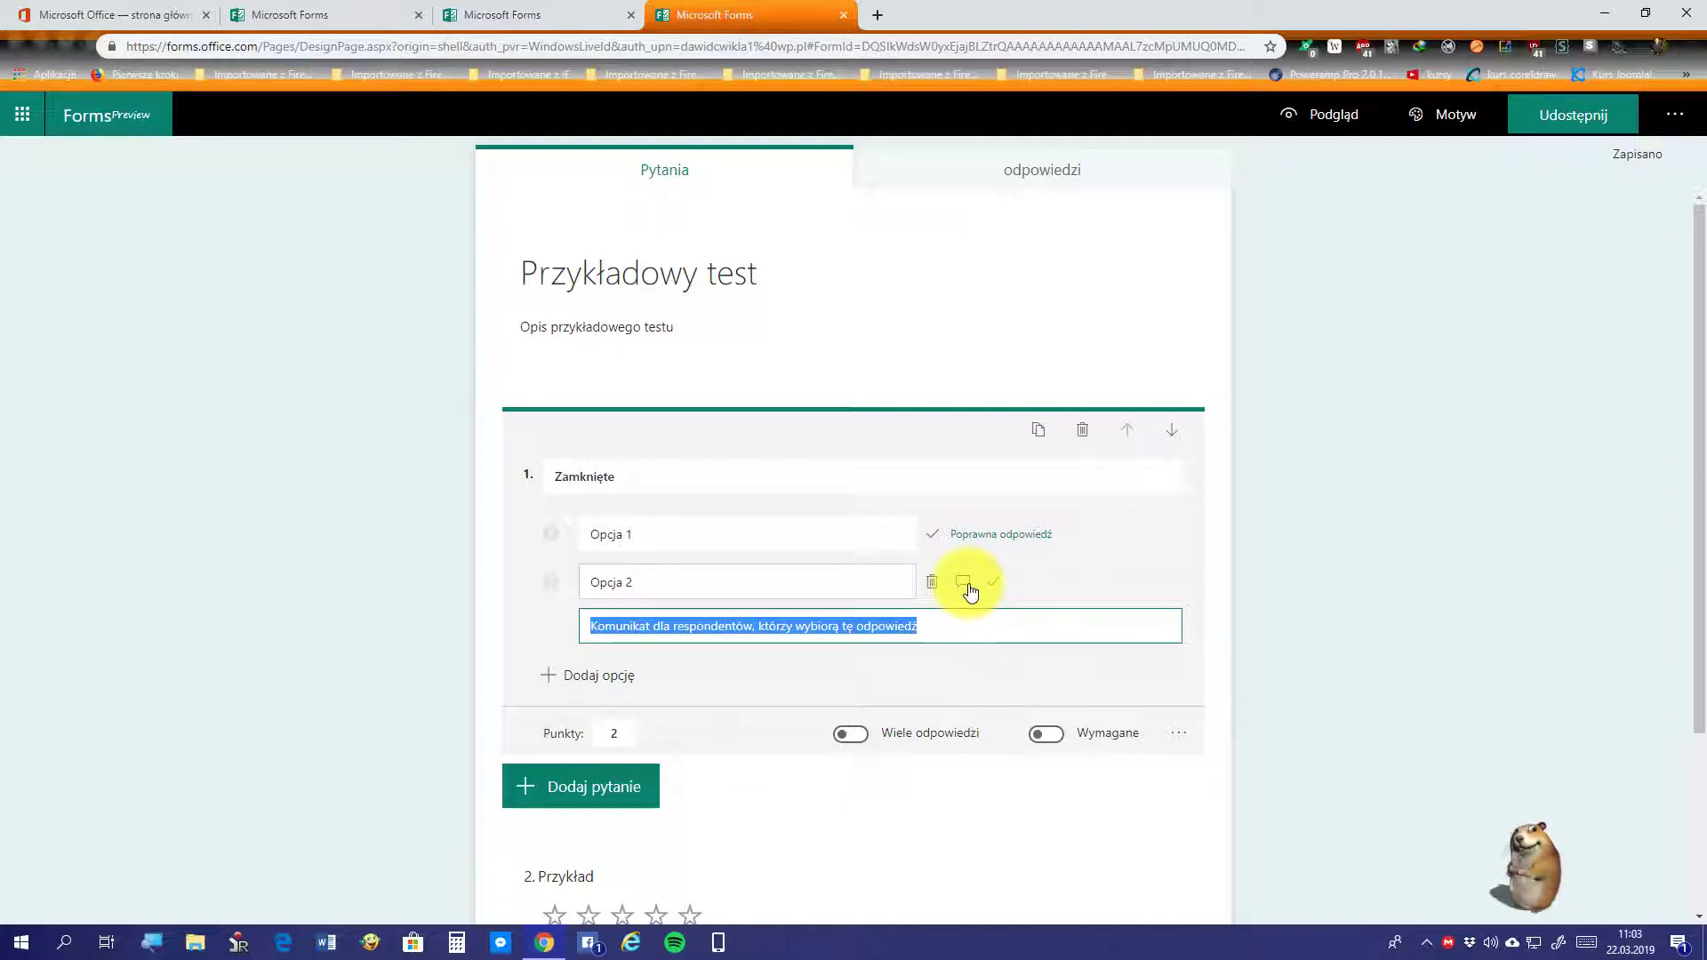
text(z)
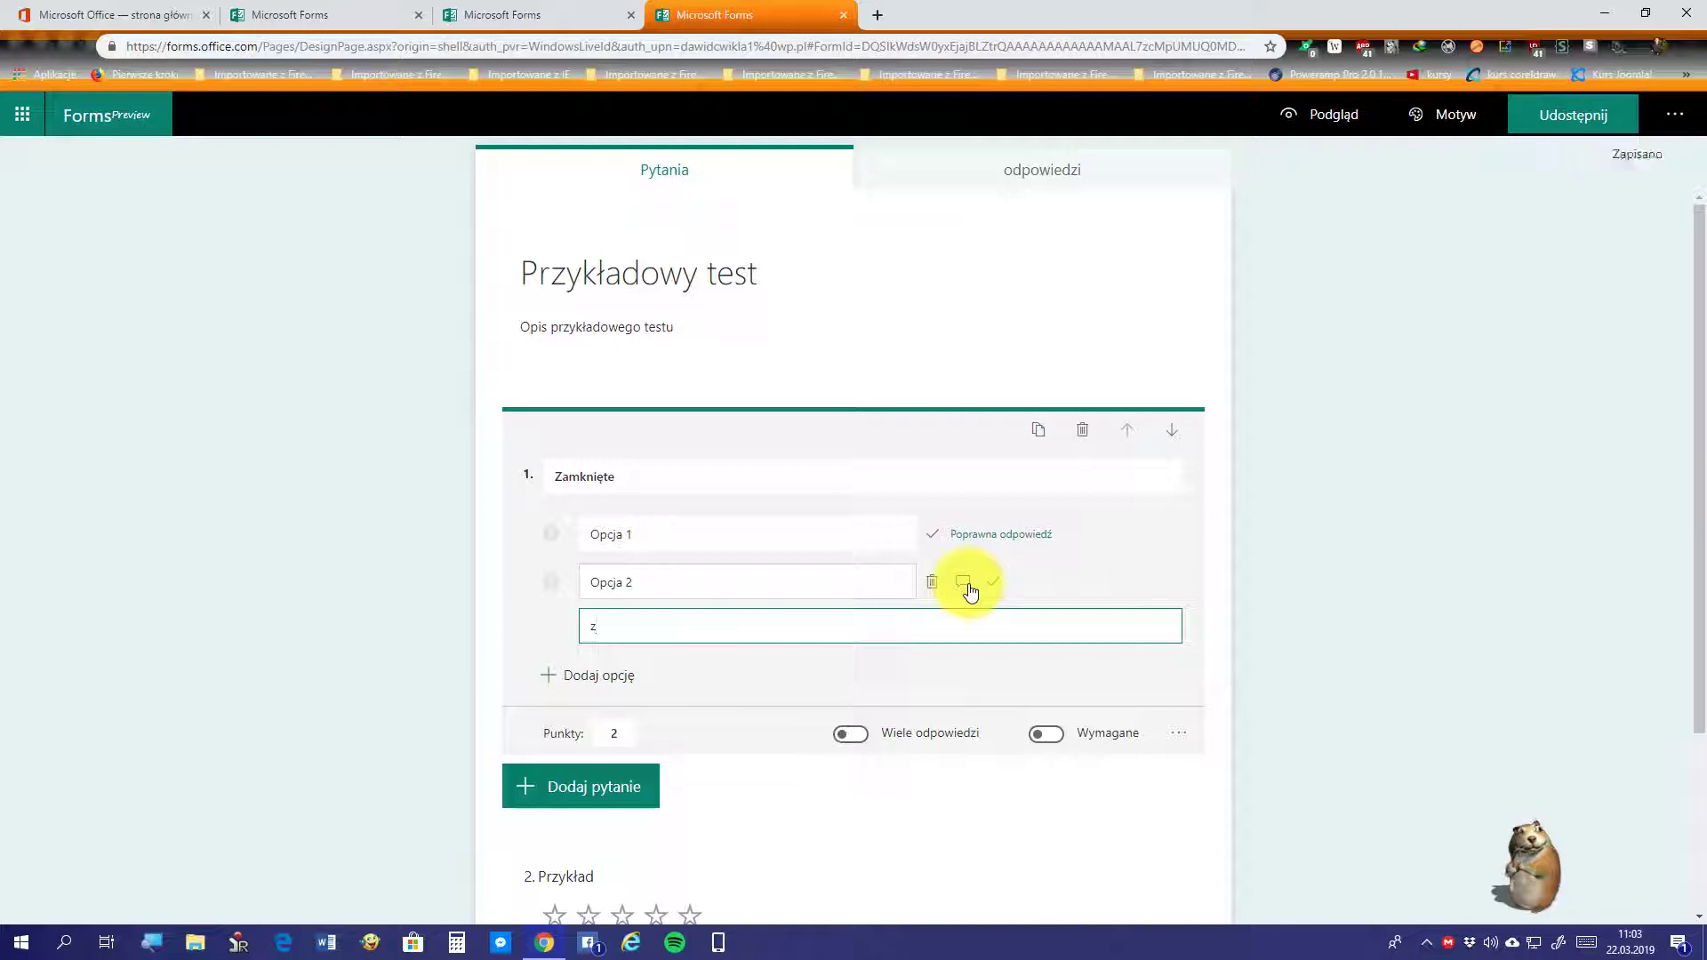
text(ła odp.)
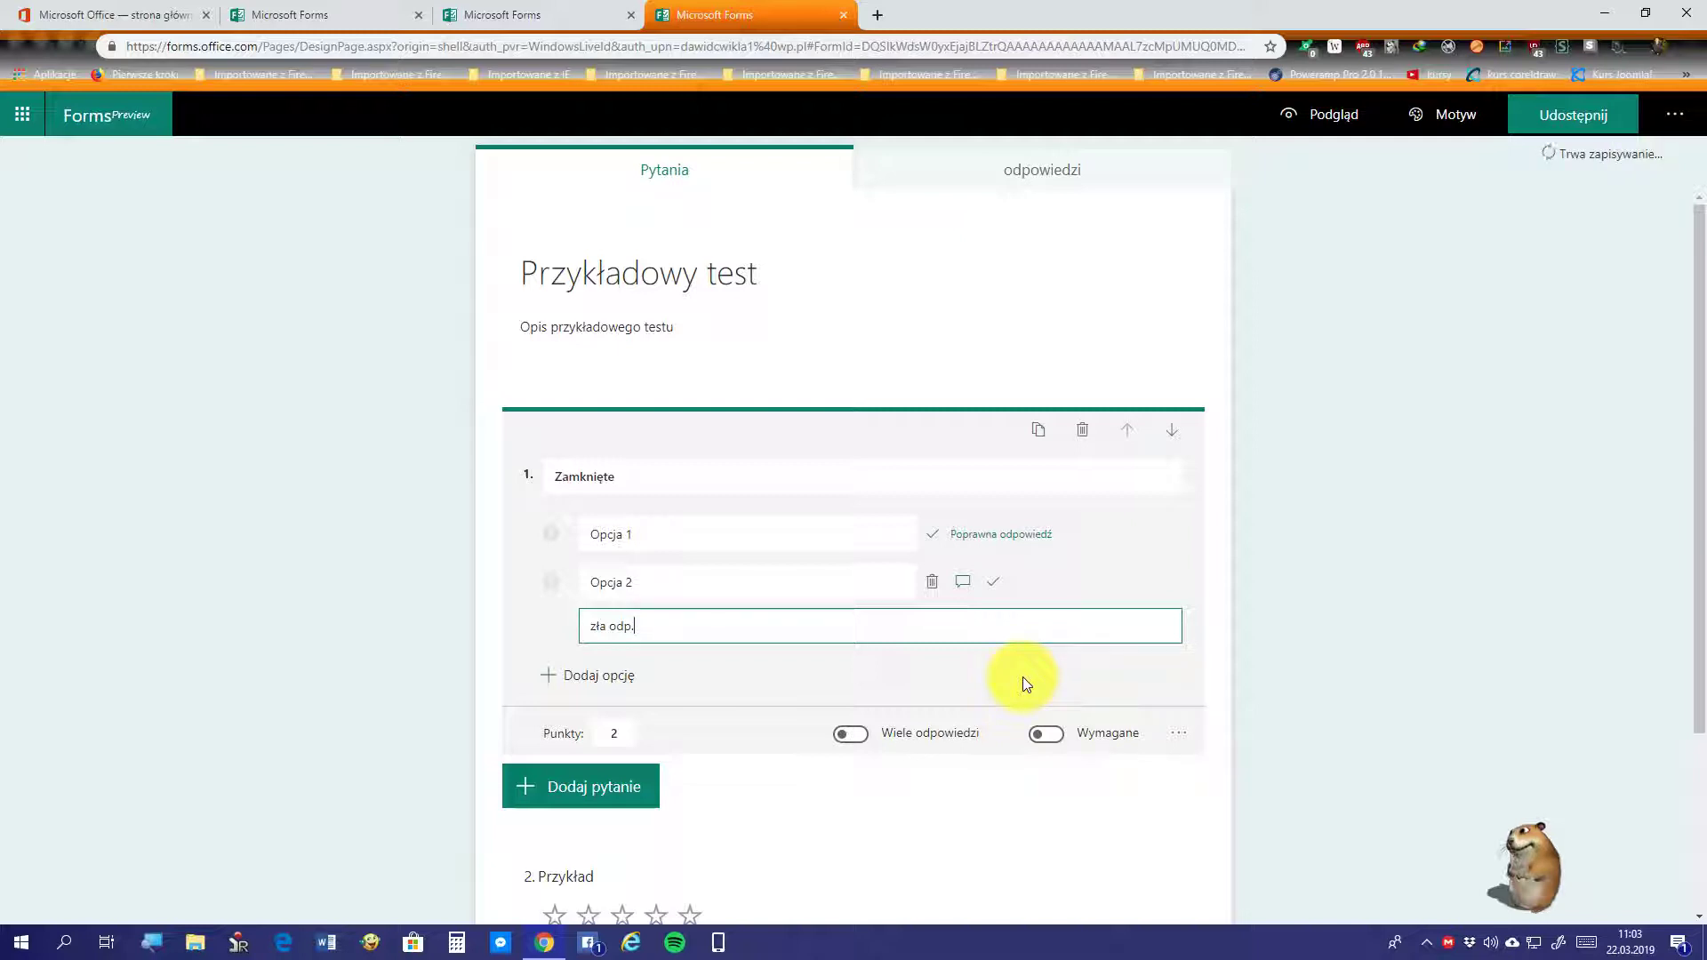
Step: Submit a trial response from the preview with "Opcja 2" chosen for the "Zamknięte" question
click(1321, 116)
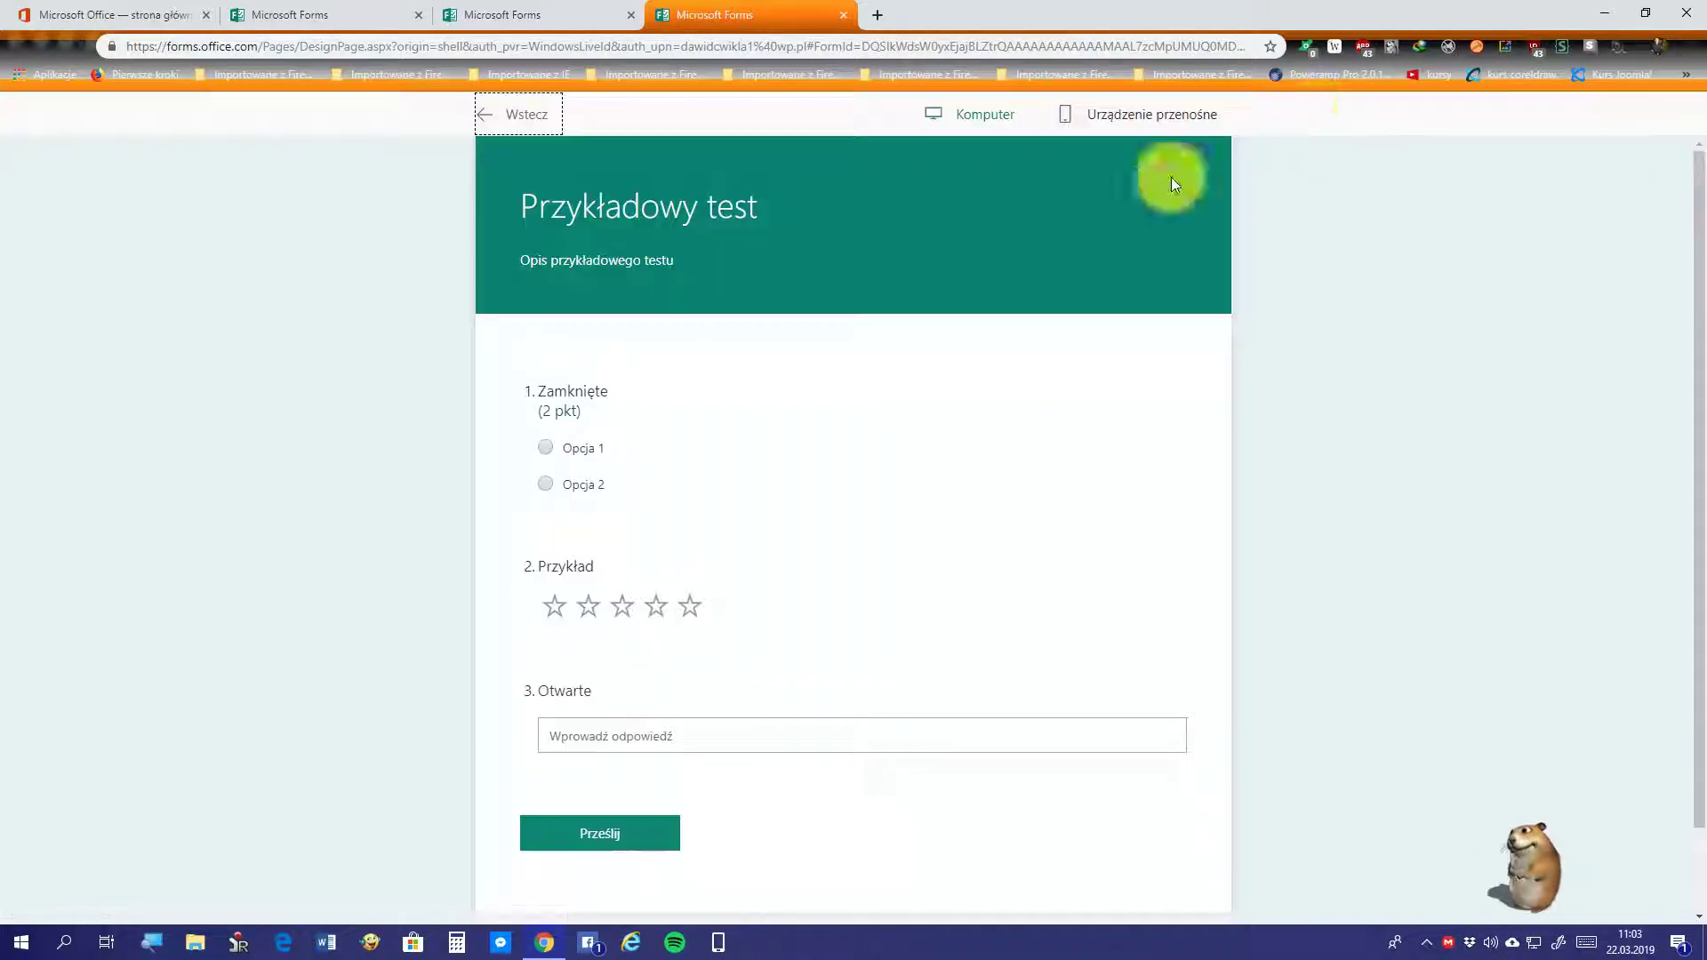
click(551, 483)
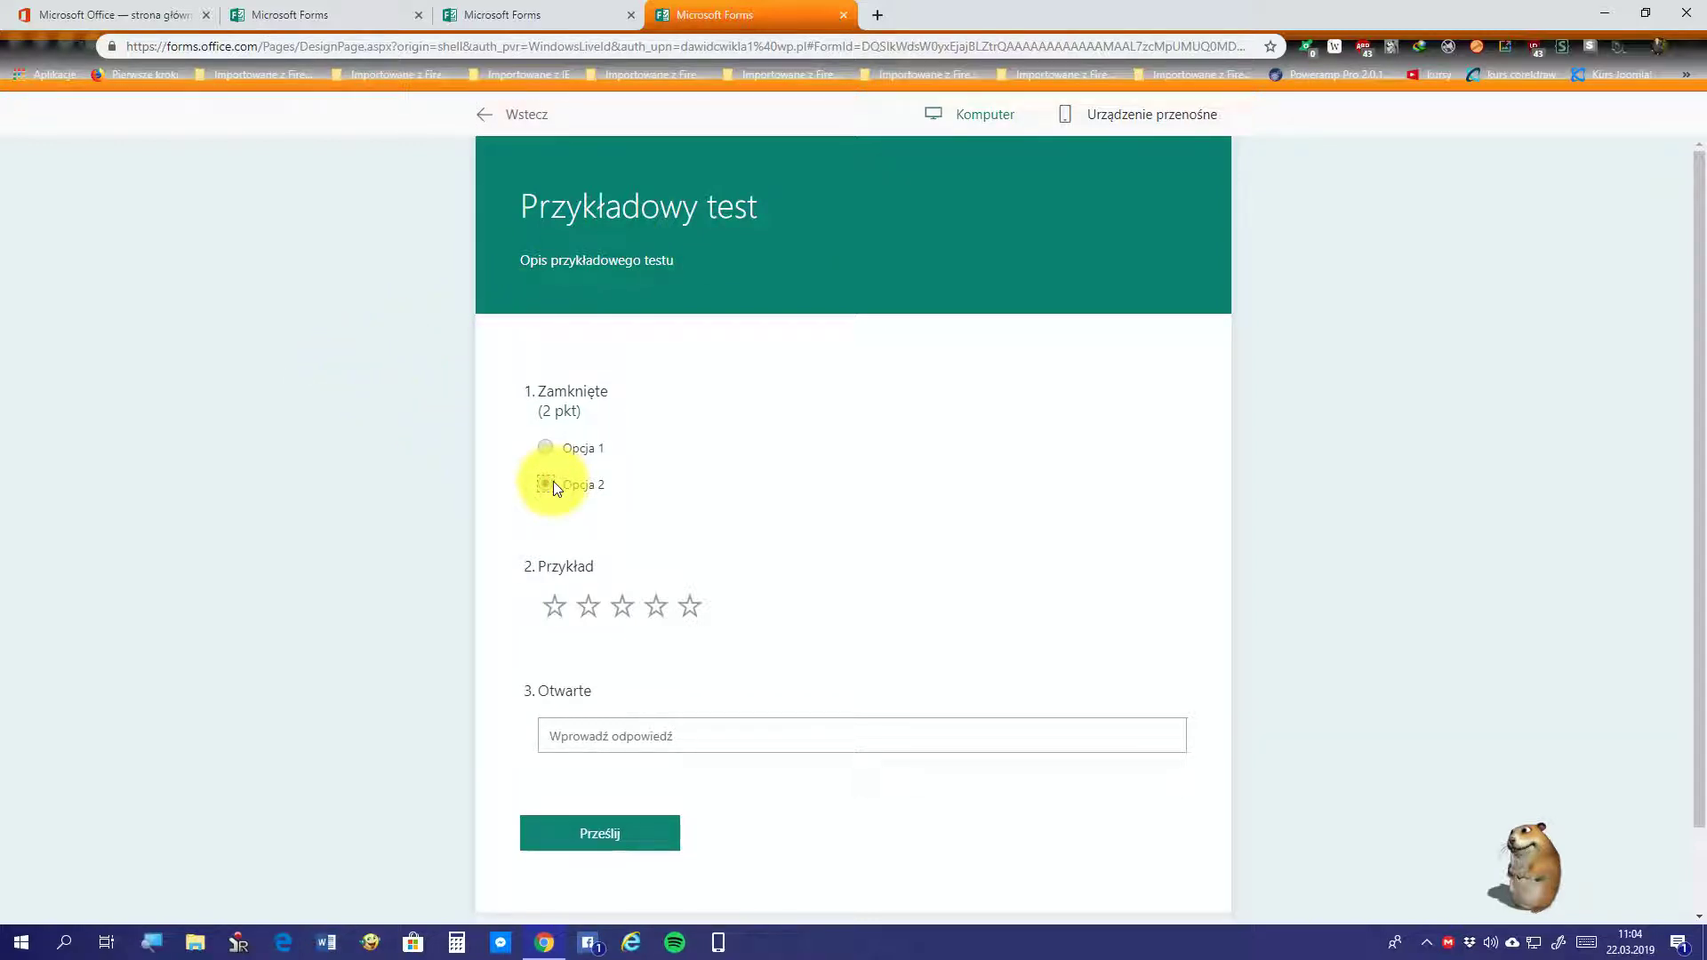
scroll(553, 482, down, 1)
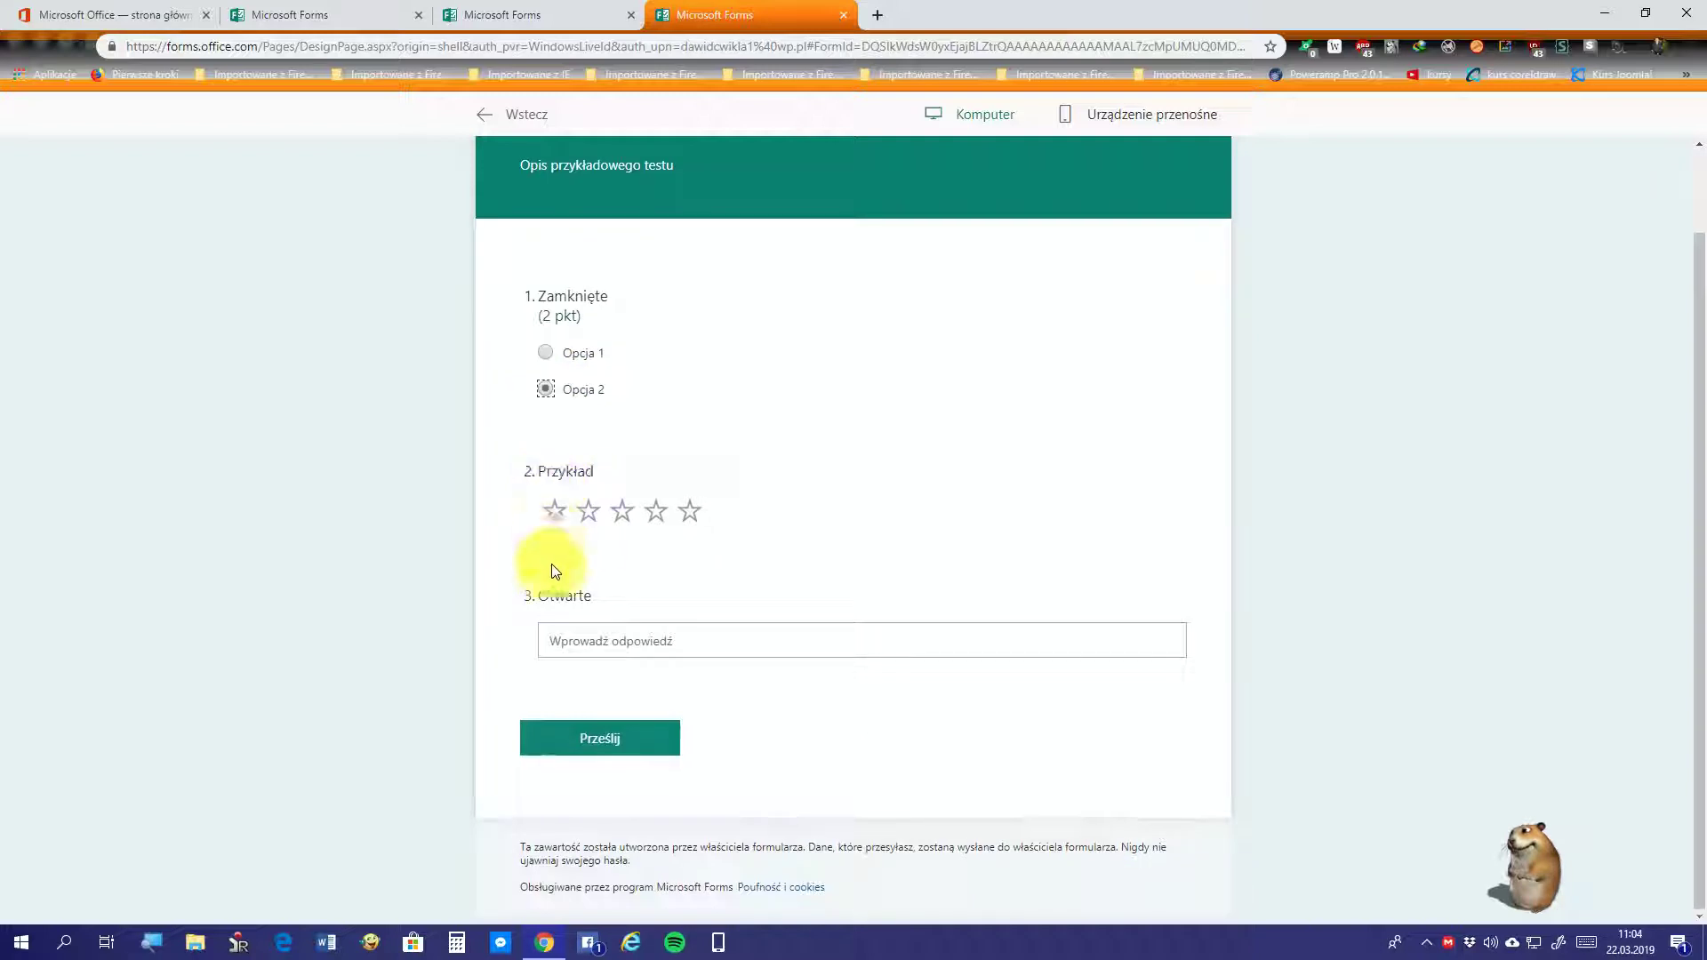
click(618, 741)
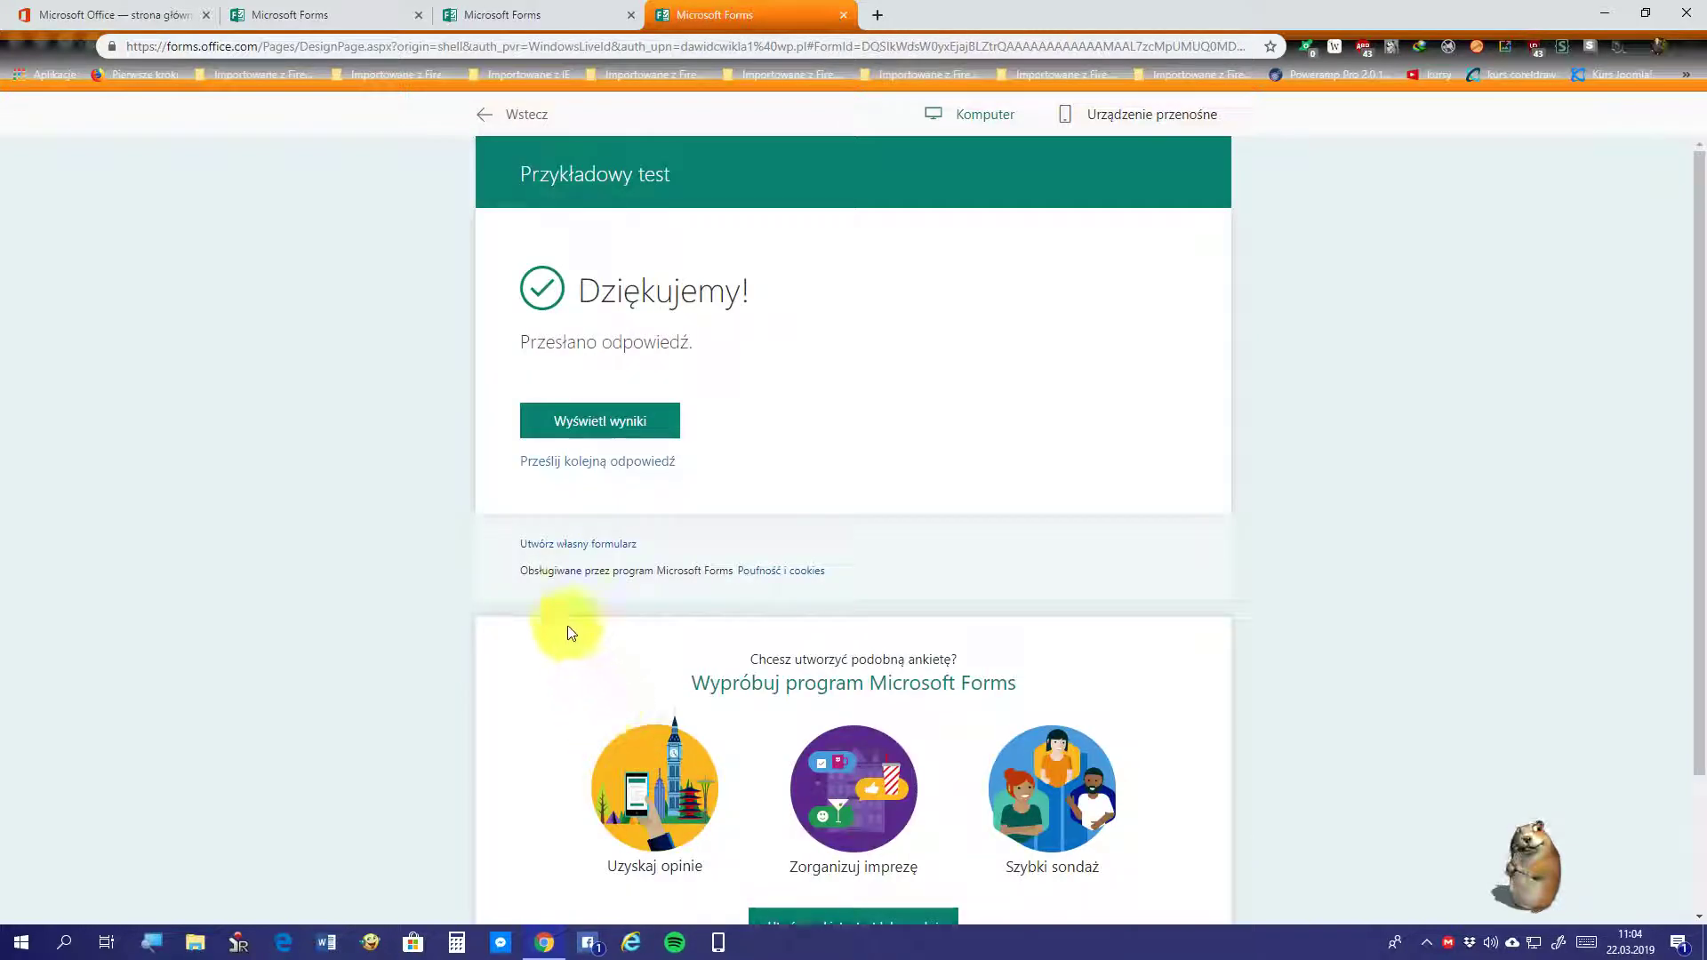
Step: View the results of the submitted response, and return to "Opcja 1" of the "Zamknięte" question in the editor
click(601, 420)
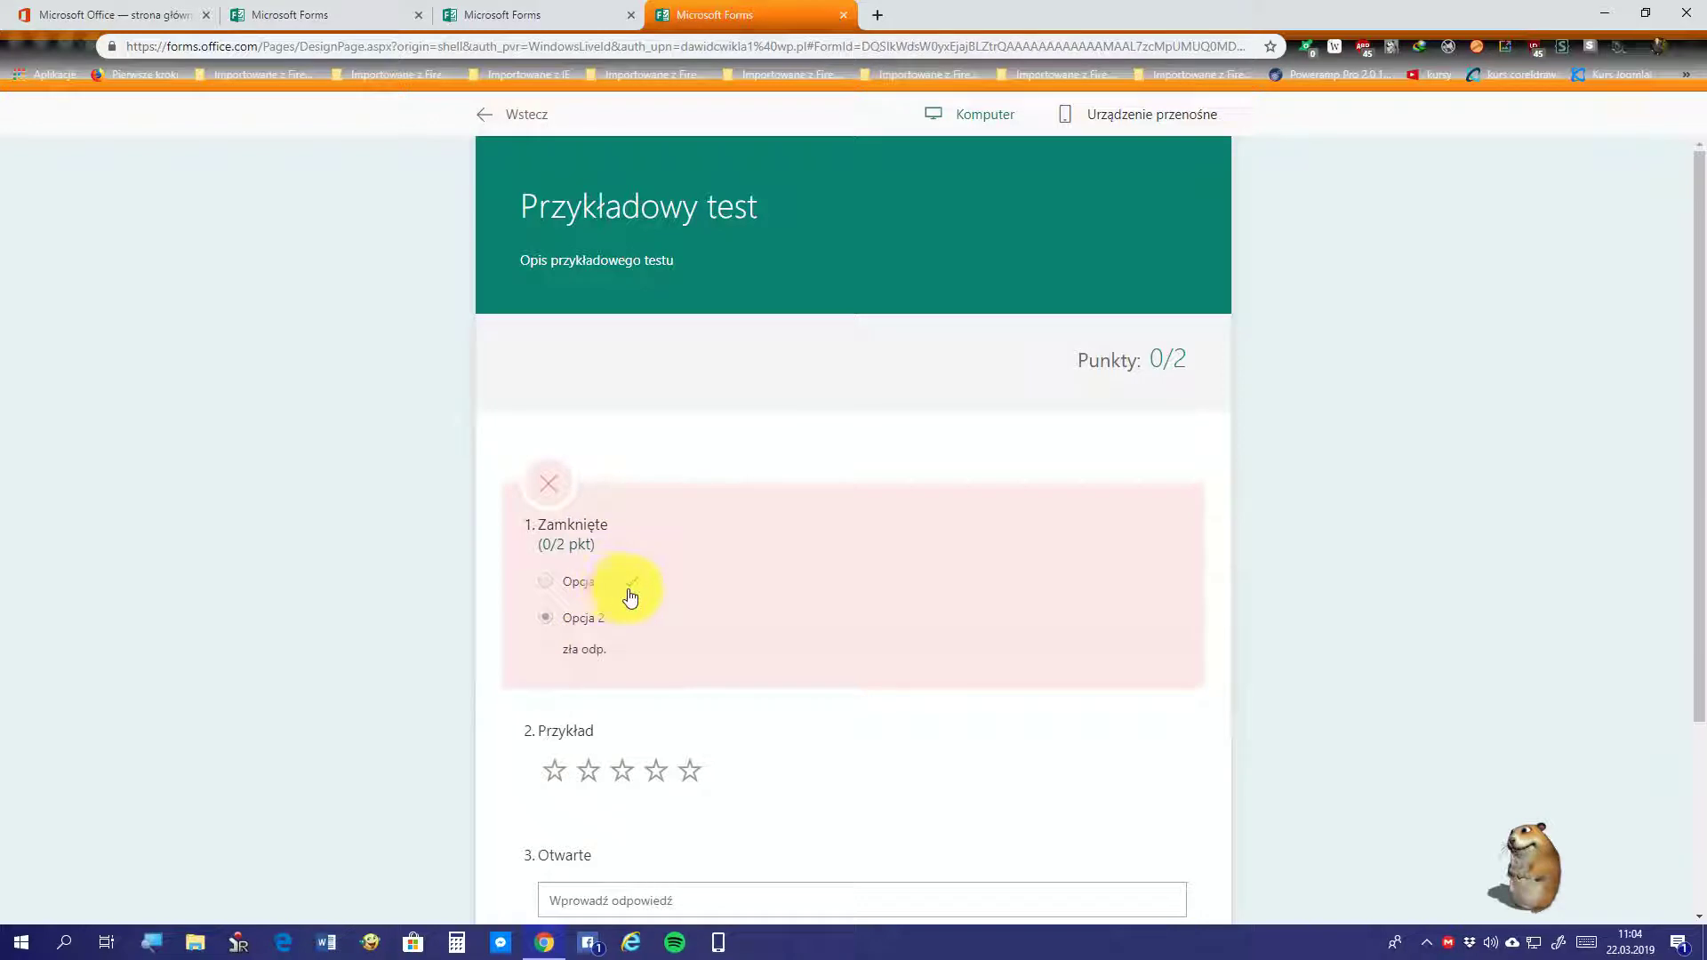
mouse_move(629, 596)
click(12, 53)
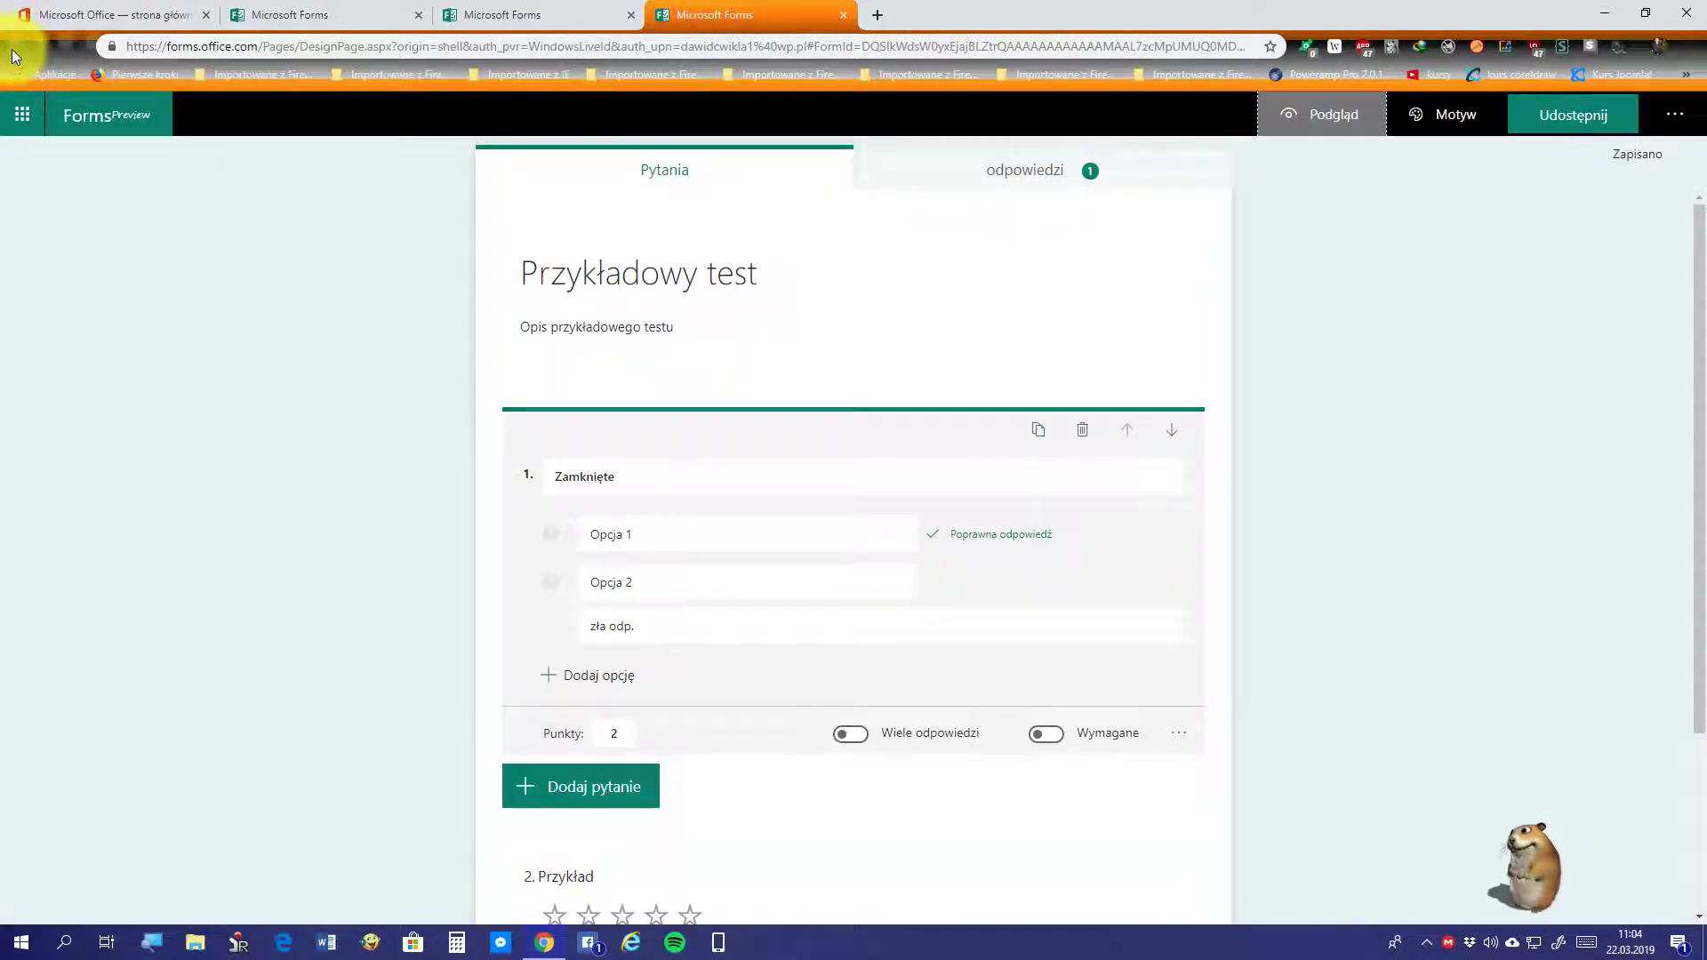
click(649, 531)
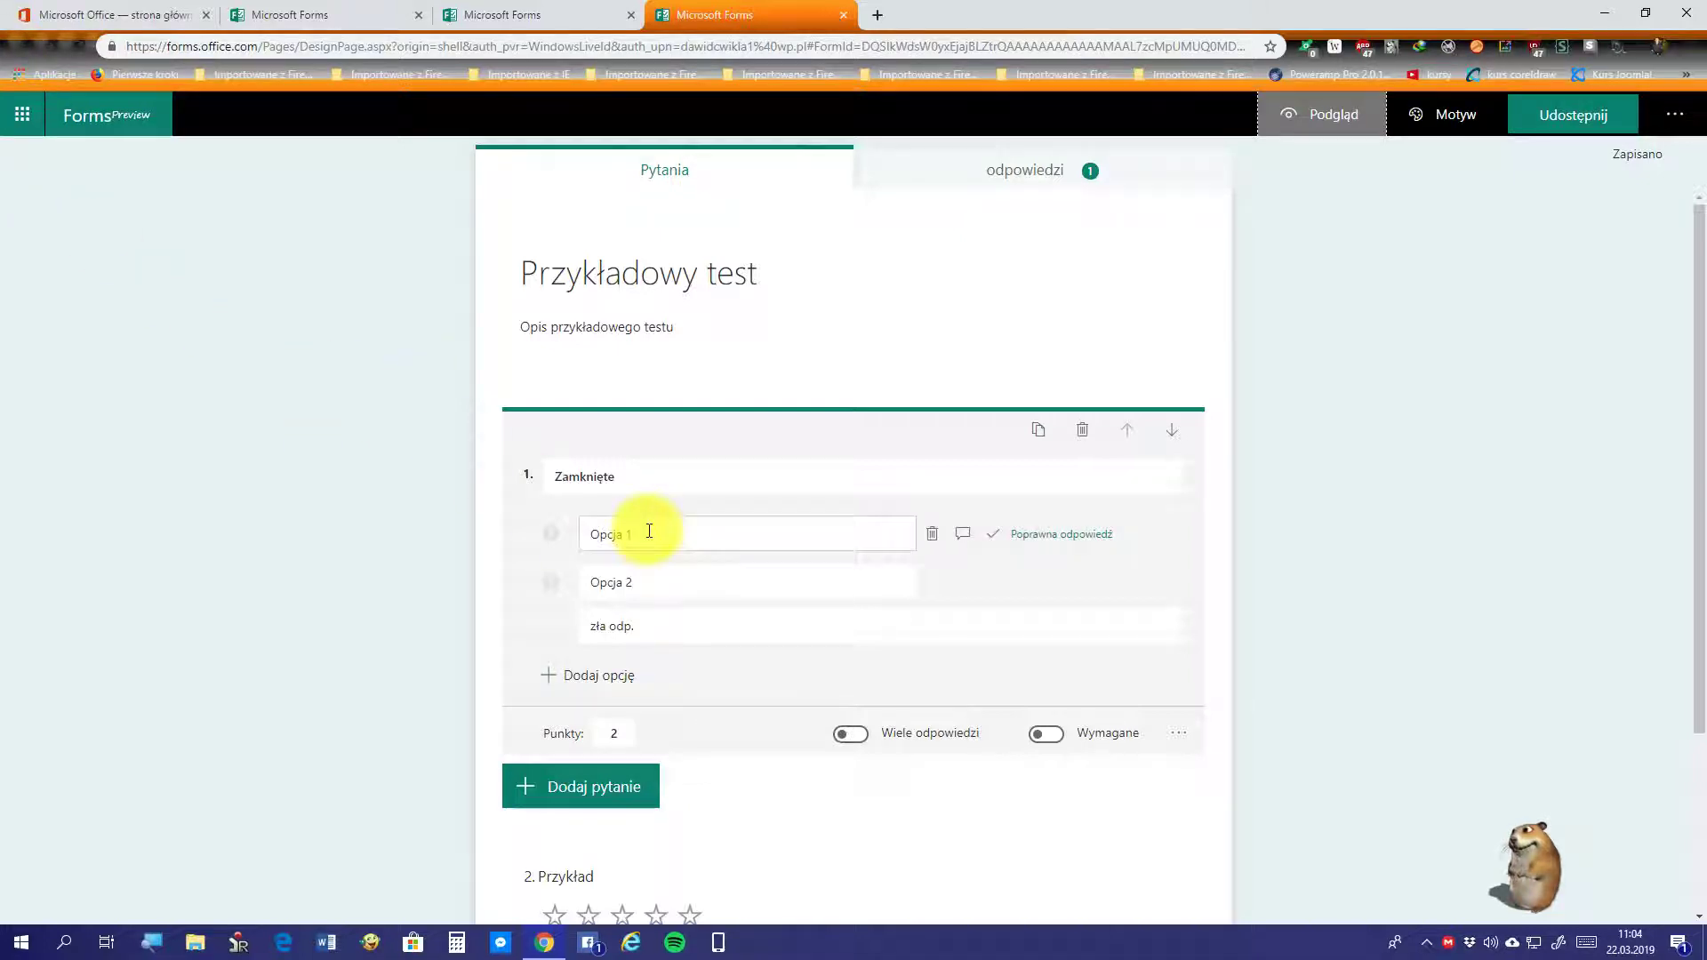
Step: Look over the quiz's questions and its collected responses, and return to the questions
scroll(649, 534, down, 3)
scroll(650, 534, up, 3)
click(1016, 178)
click(725, 177)
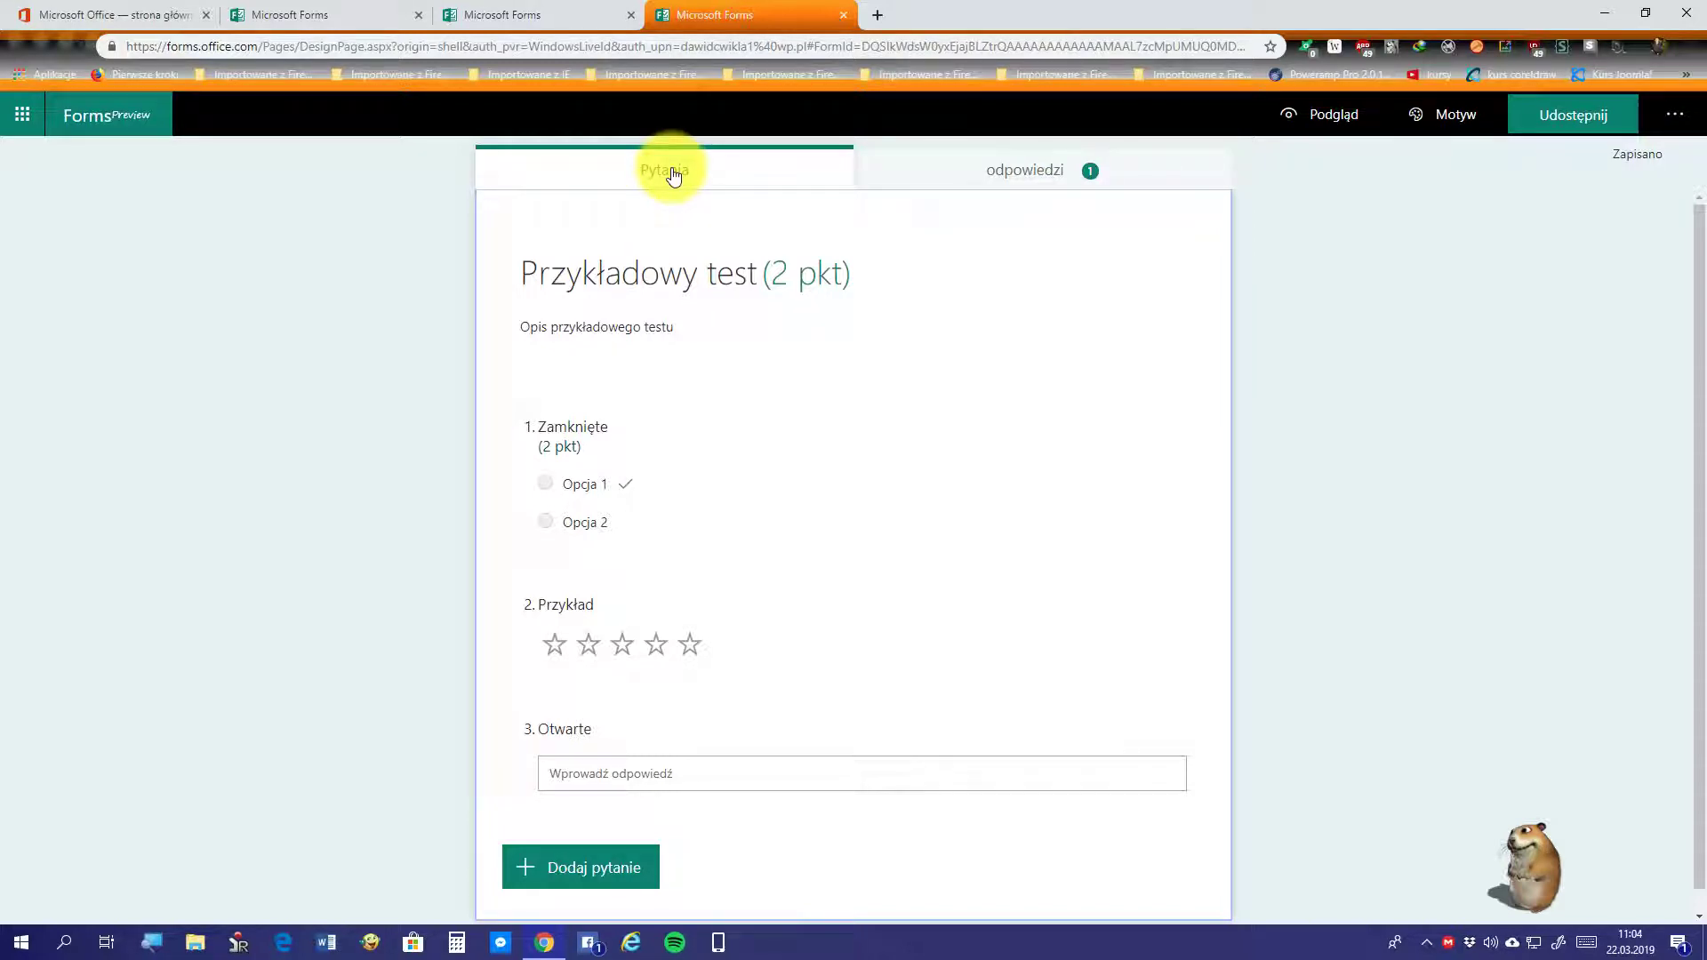
Step: Look at the available themes and the sharing options for the quiz
click(1469, 120)
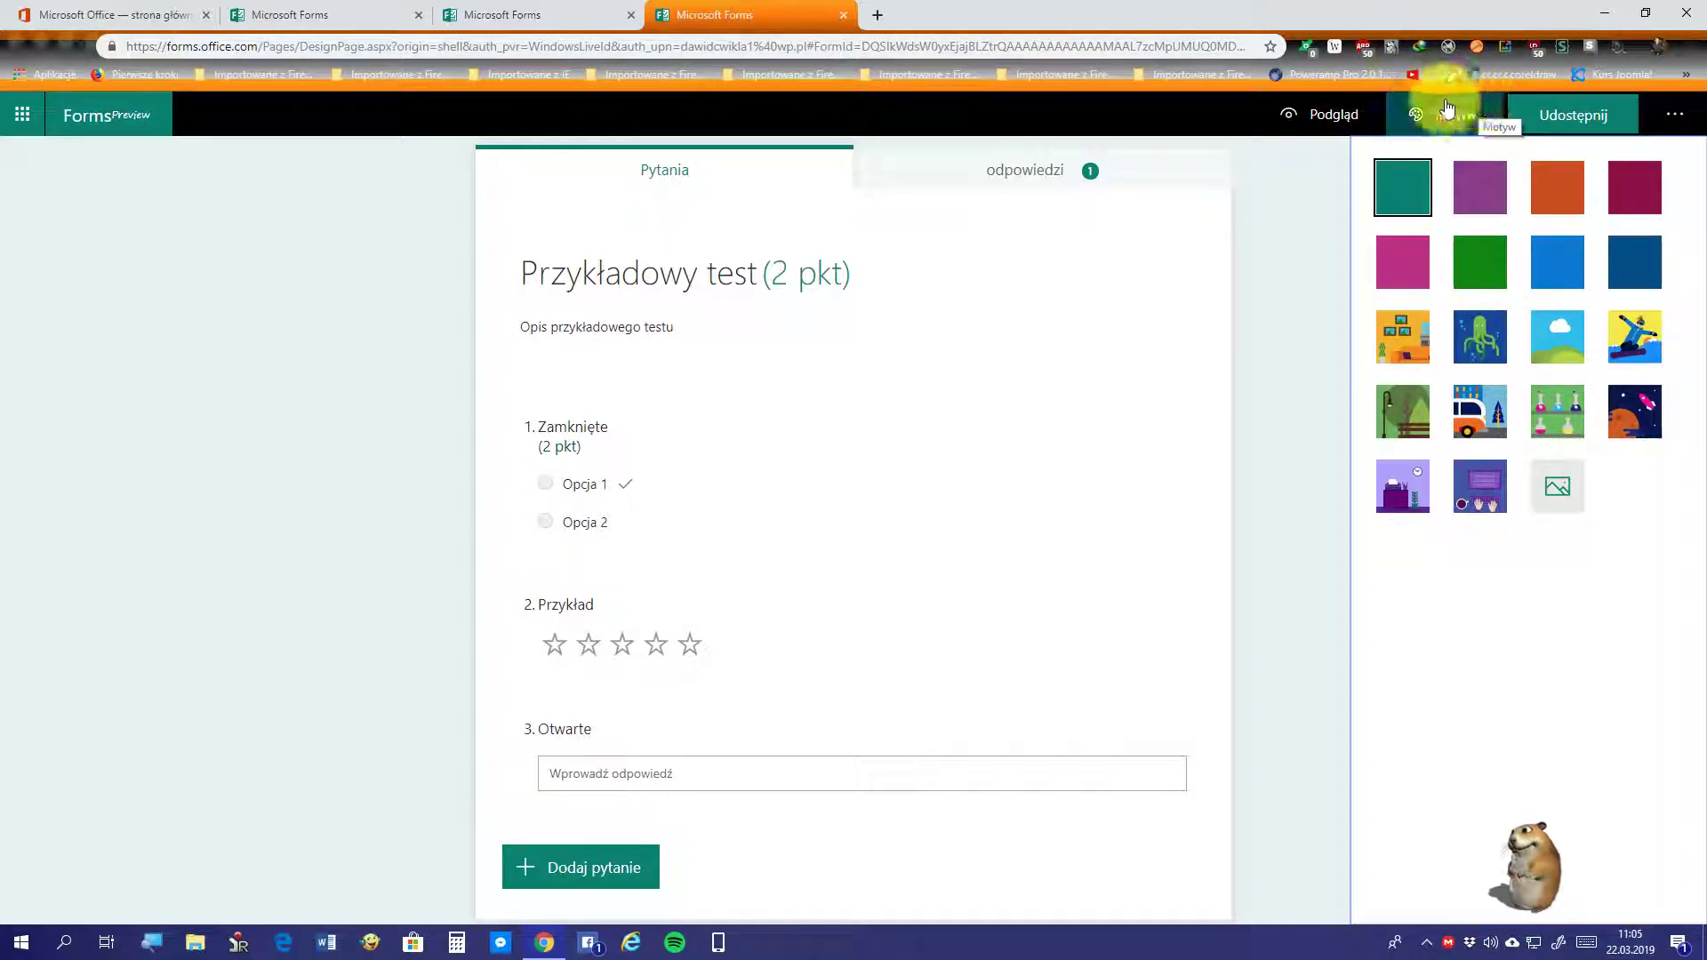
click(1561, 118)
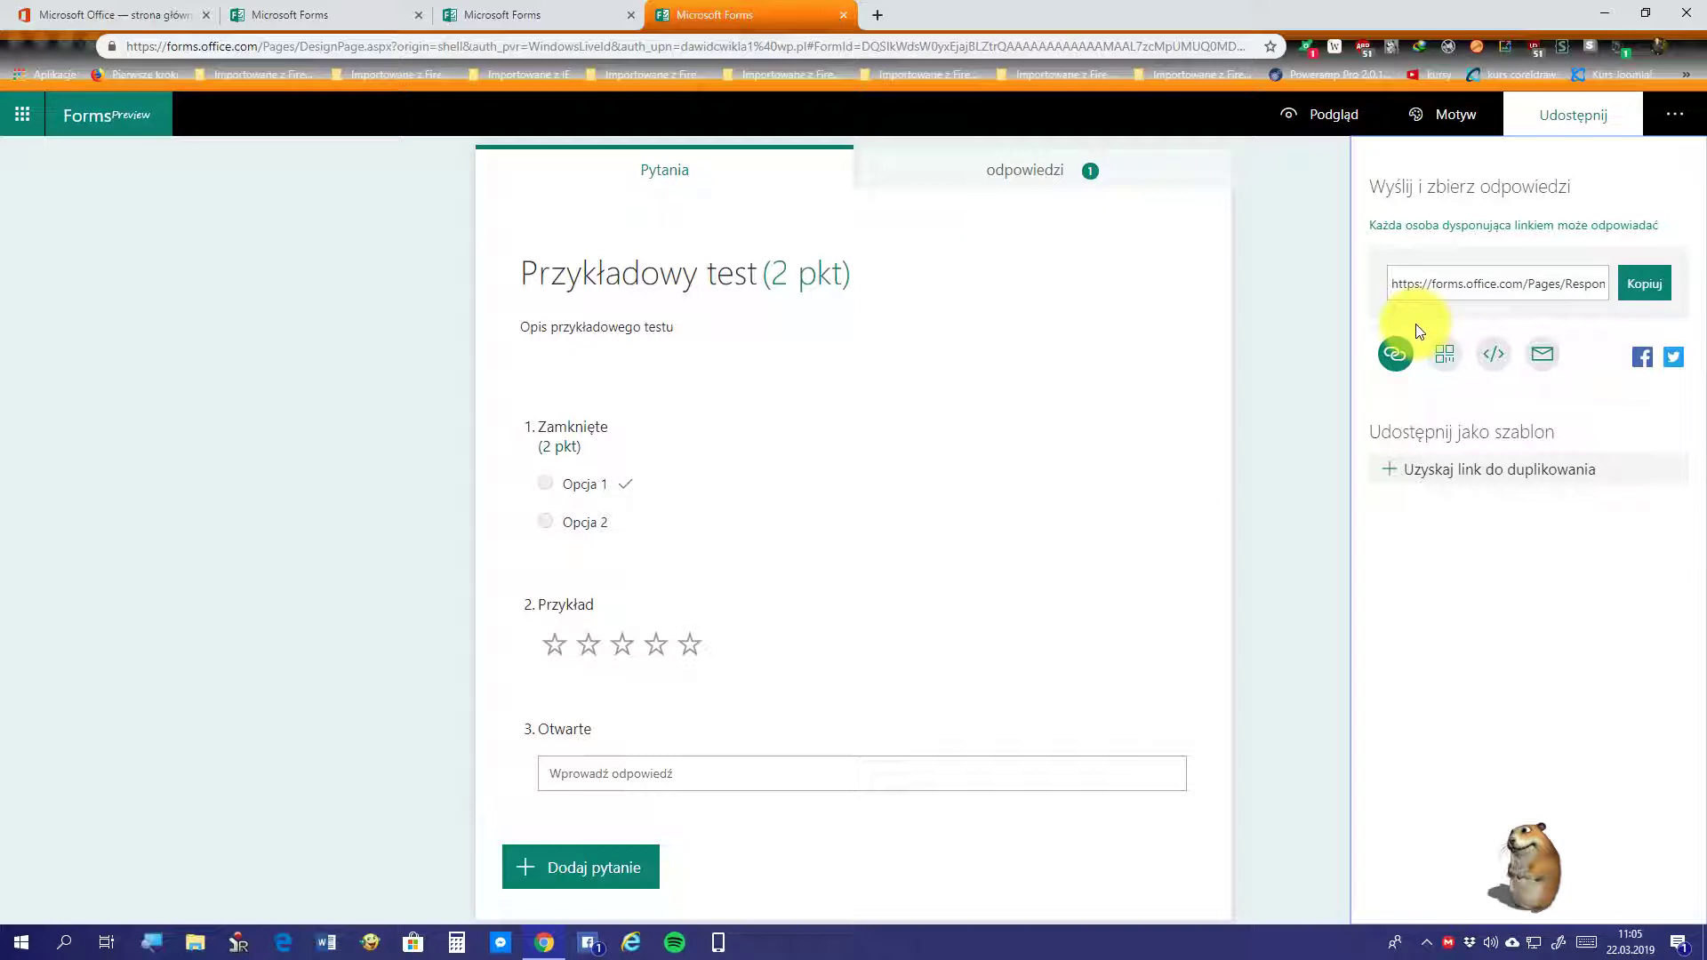
Step: Try the "Losowa kolejność pytań" setting with its "Zablokuj pytania" option in the quiz settings, and turn it off again
click(1676, 114)
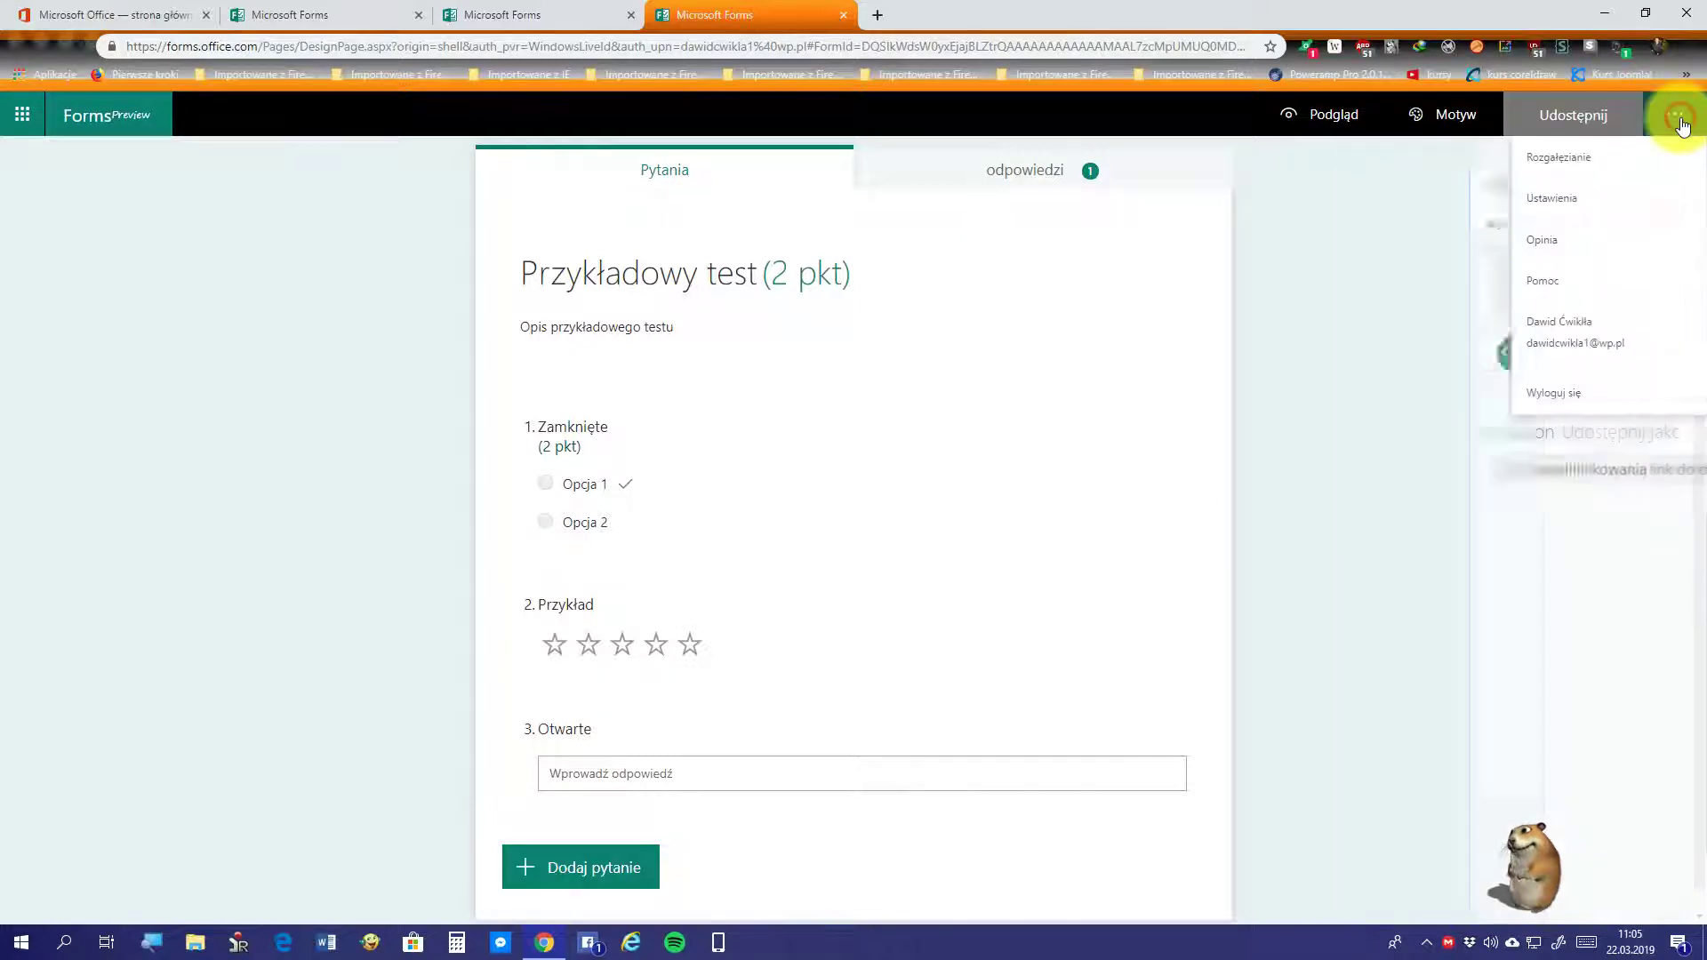
click(1681, 120)
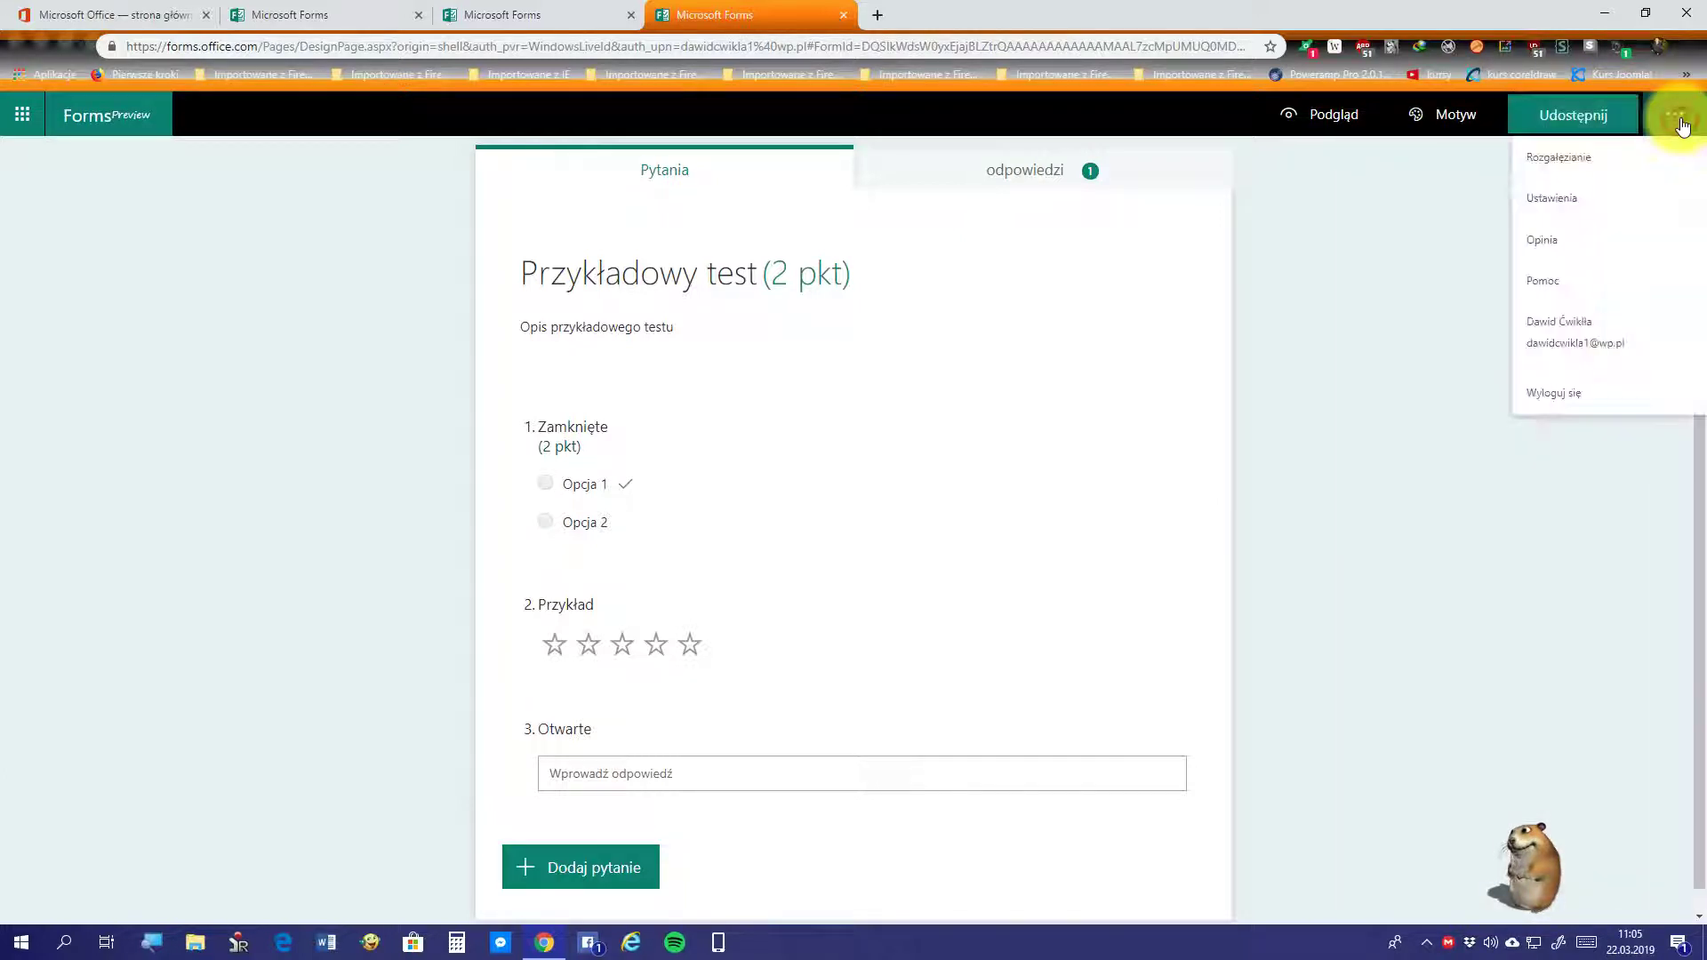
click(1617, 203)
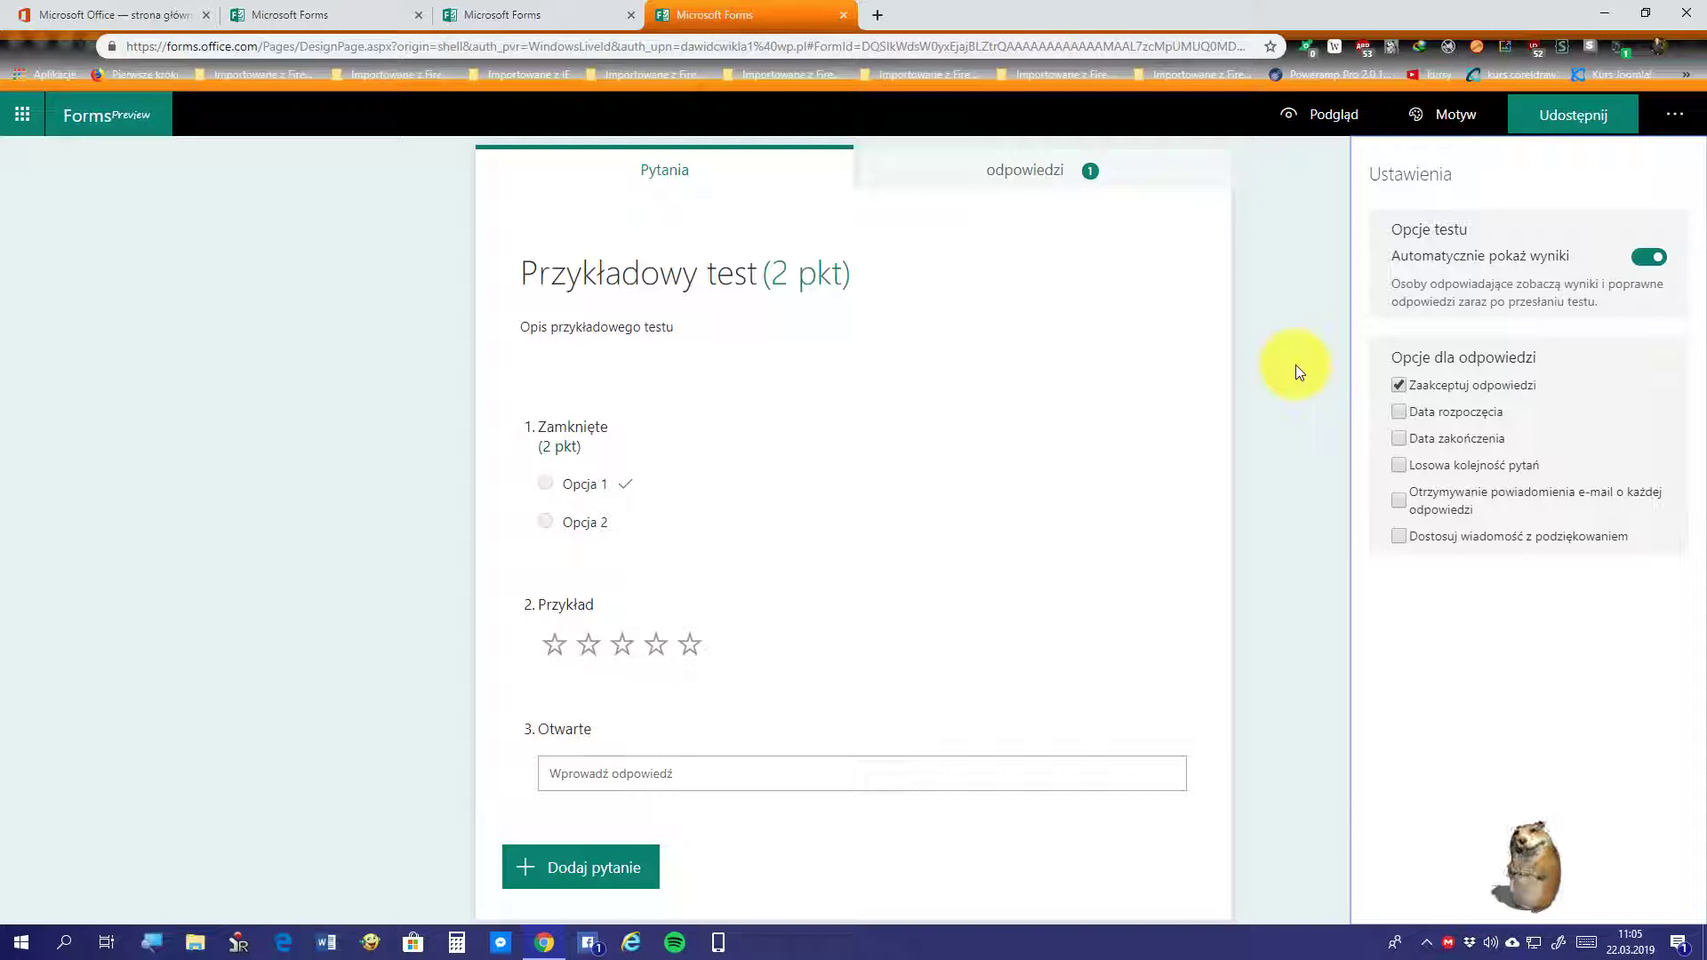
click(1394, 463)
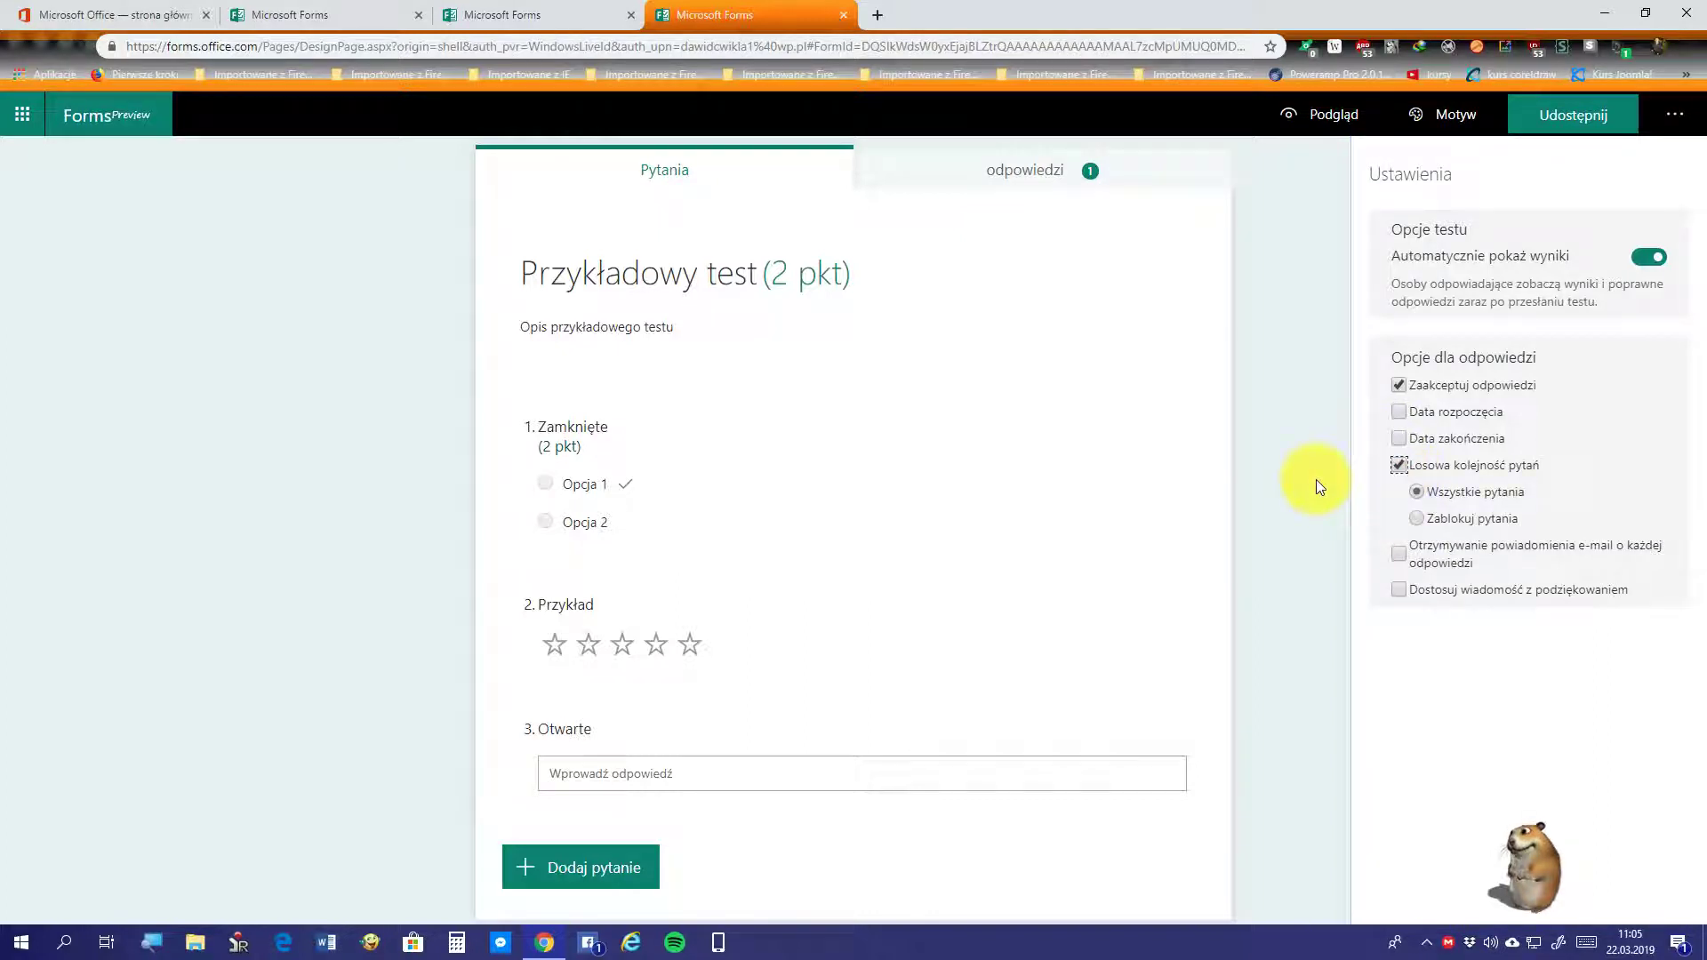
click(1419, 515)
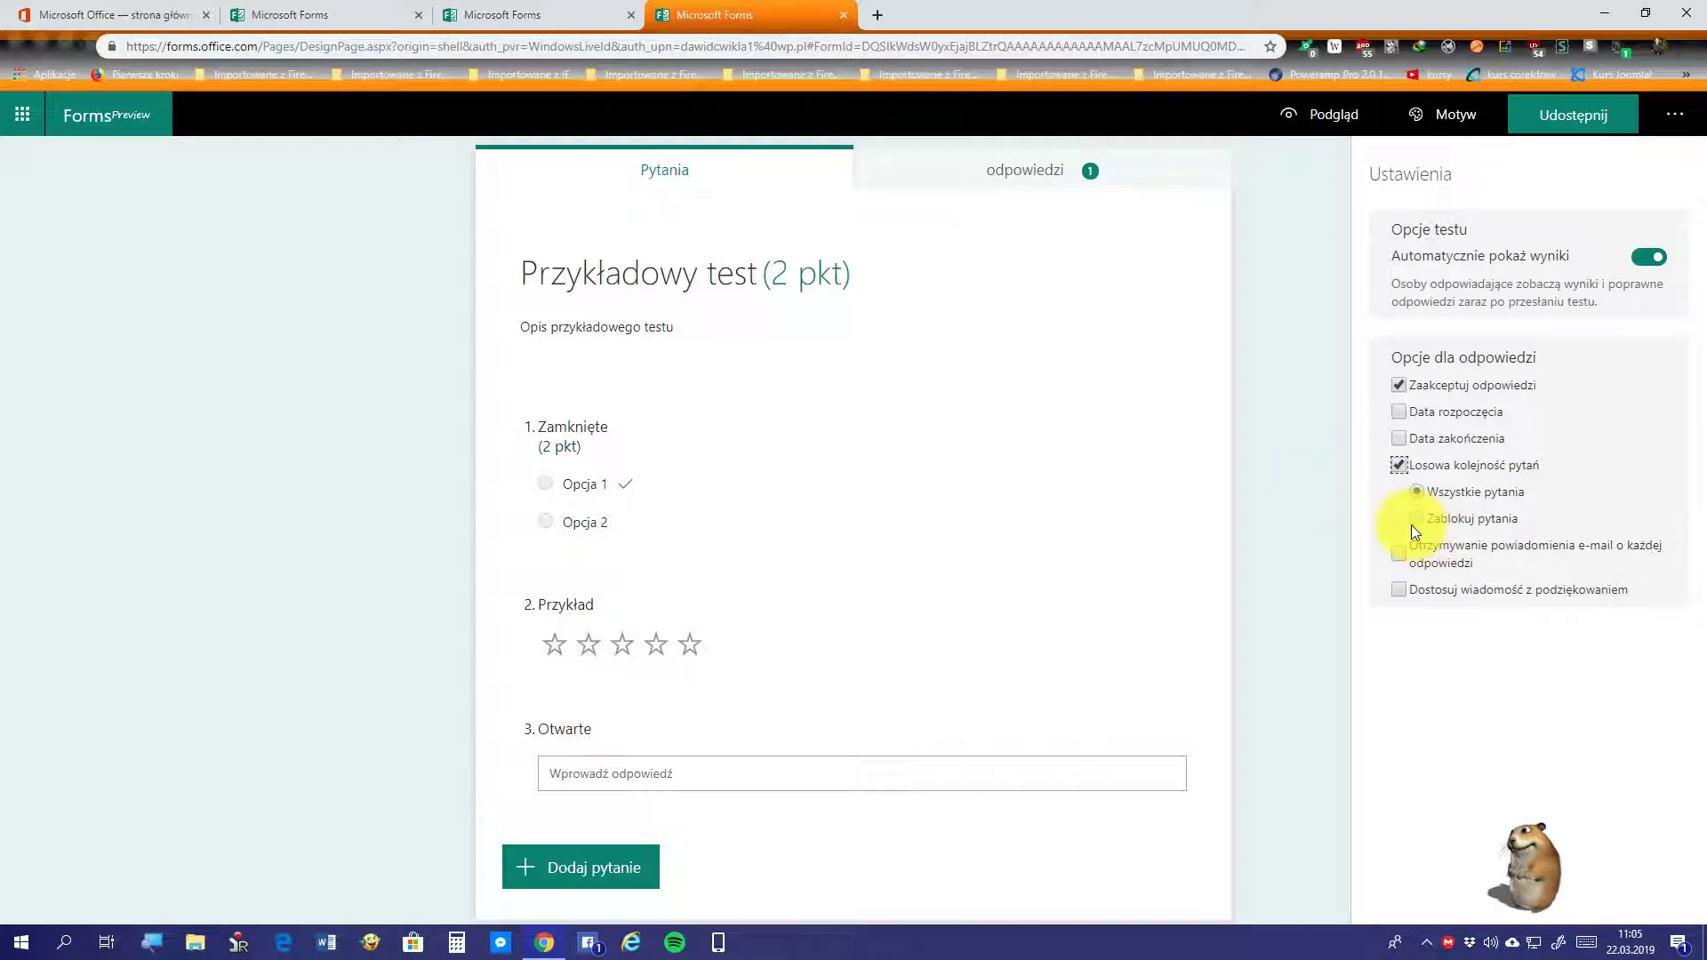
click(1412, 524)
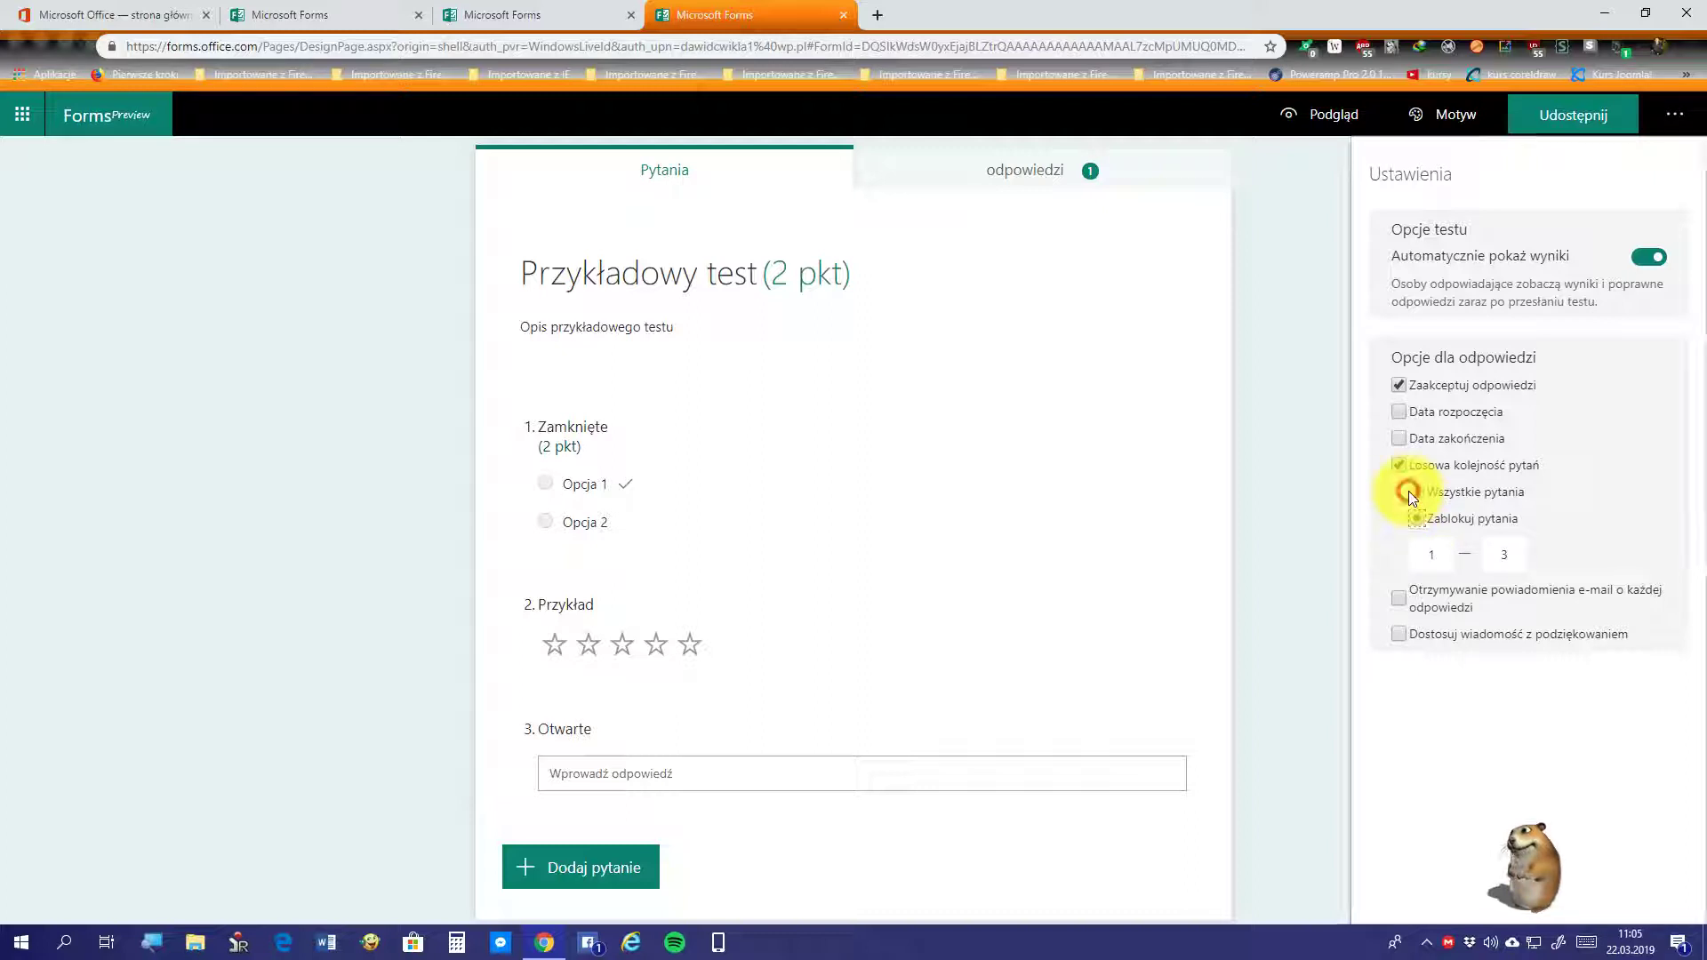
click(1401, 463)
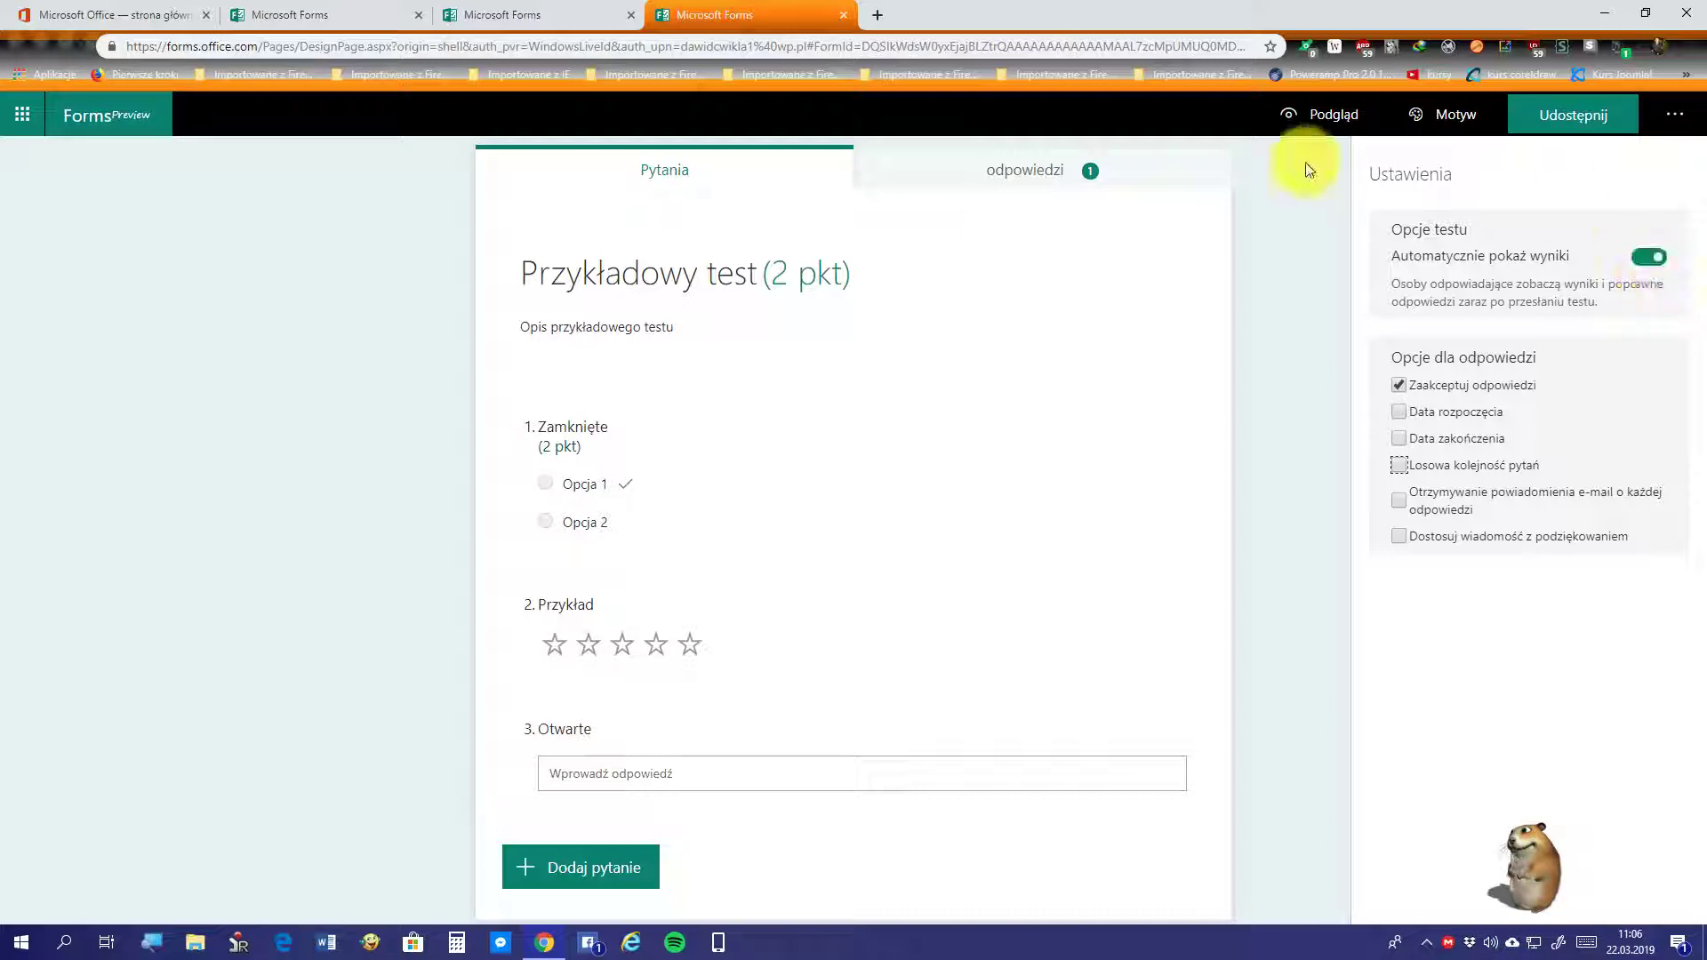
Step: Sign out of the Microsoft account and close the browser
click(1679, 115)
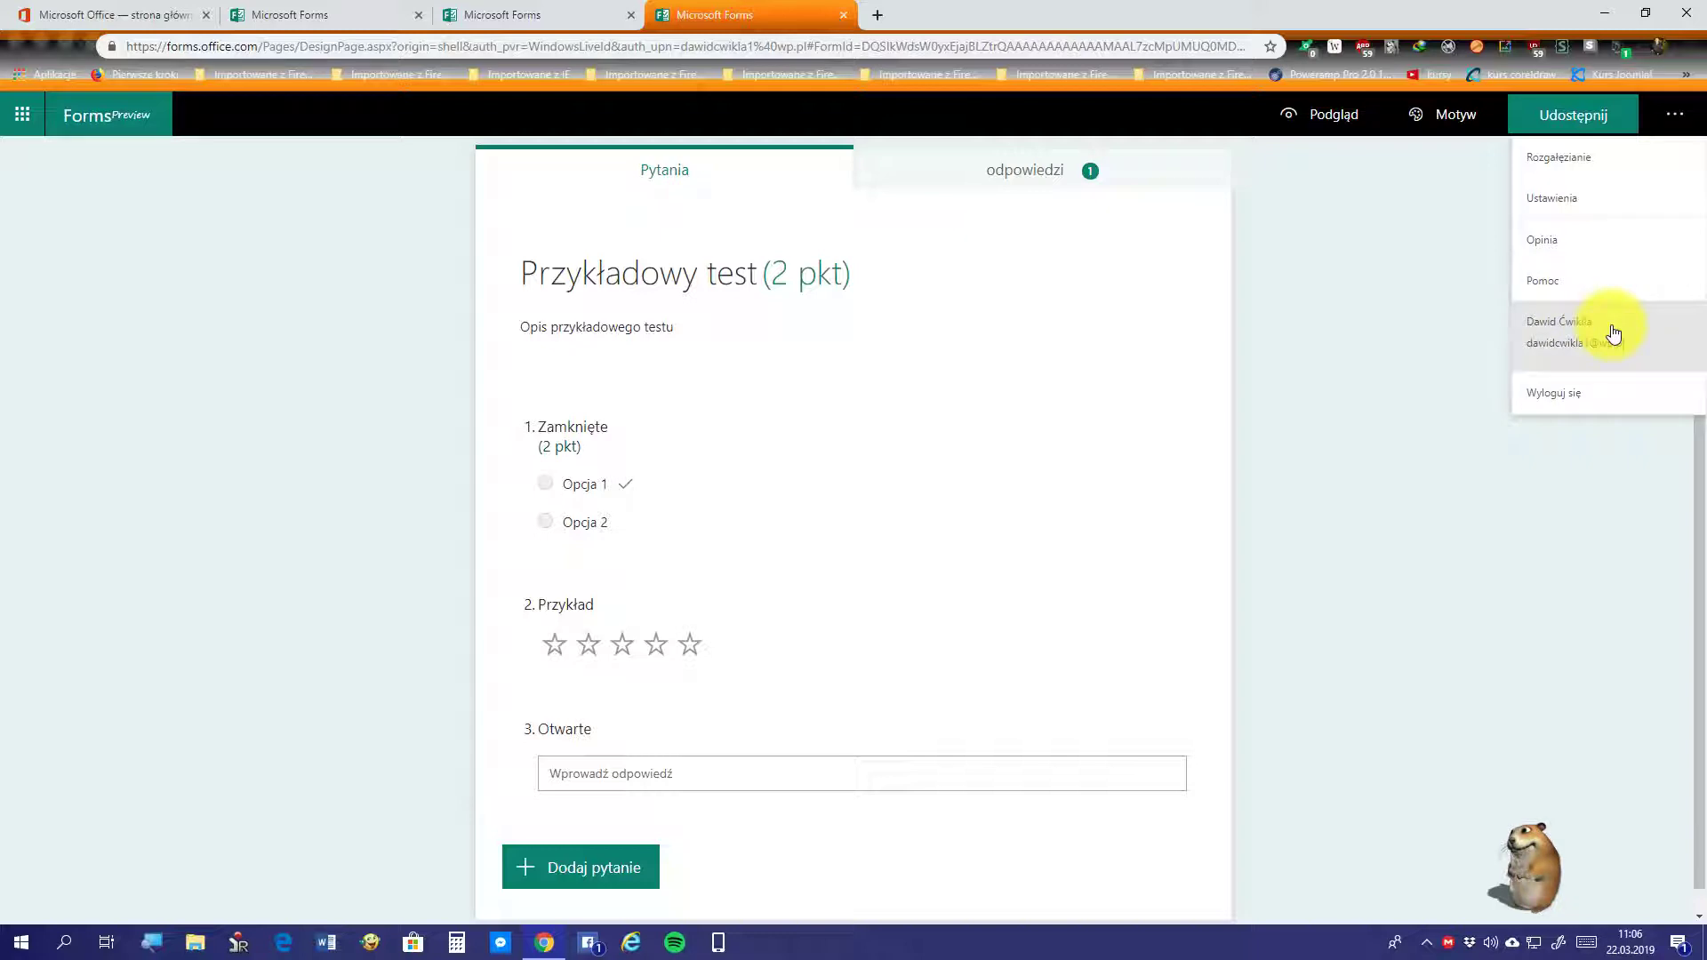
click(1606, 407)
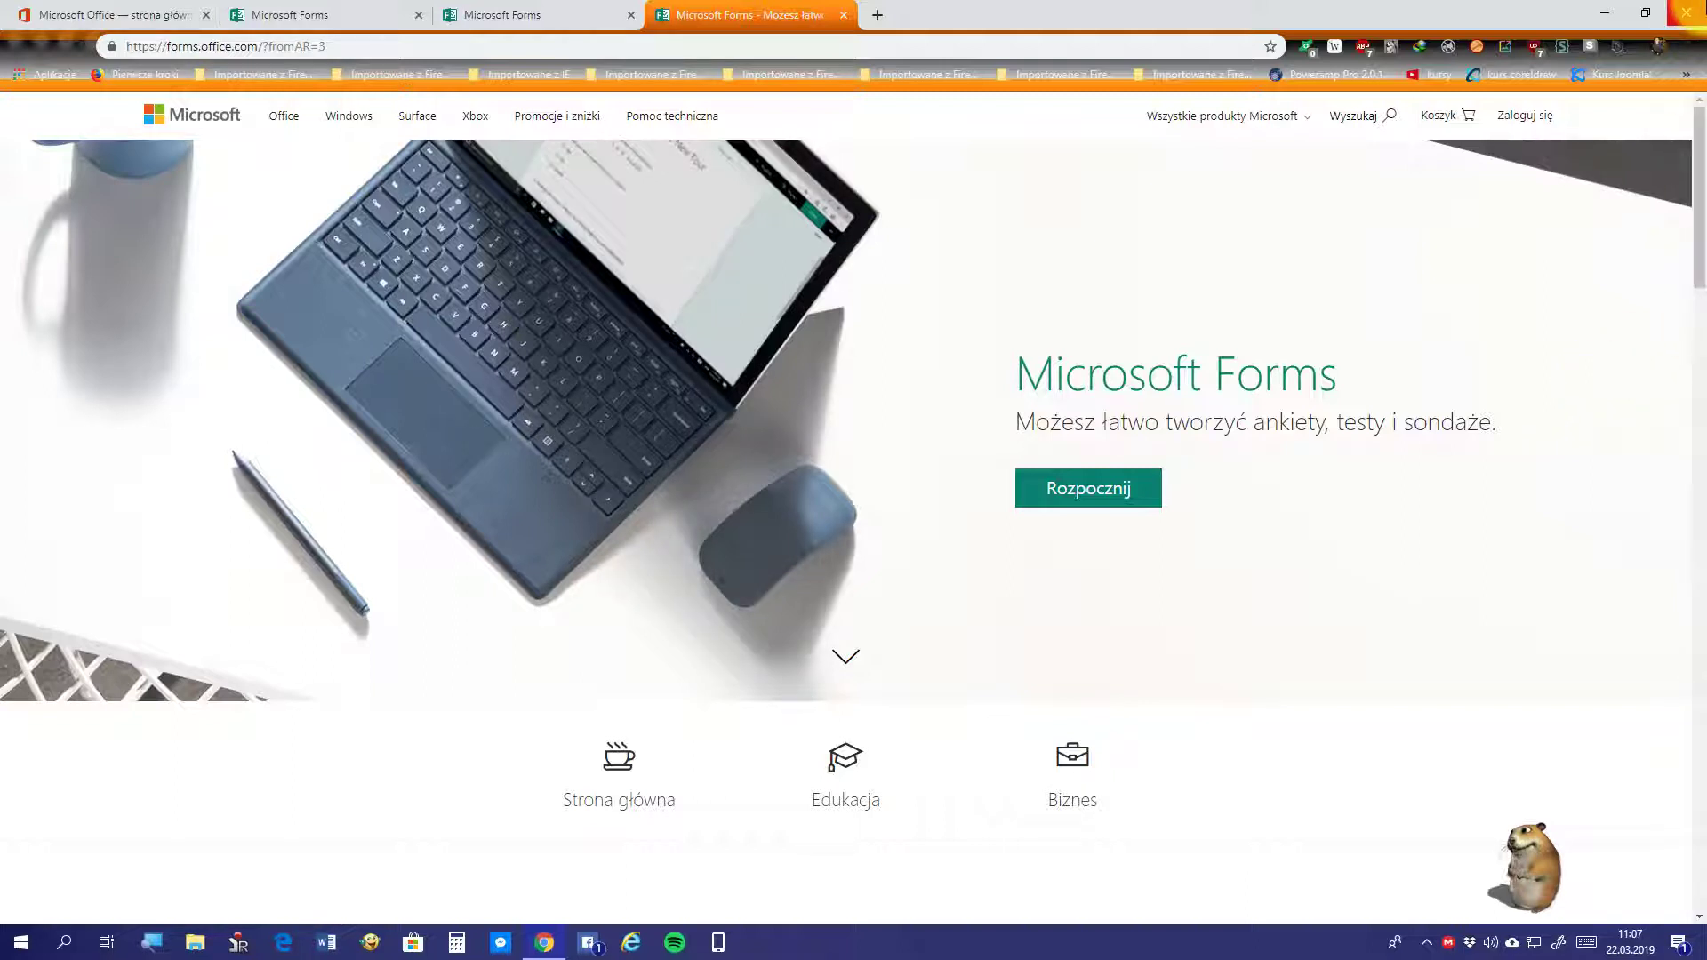
click(1686, 12)
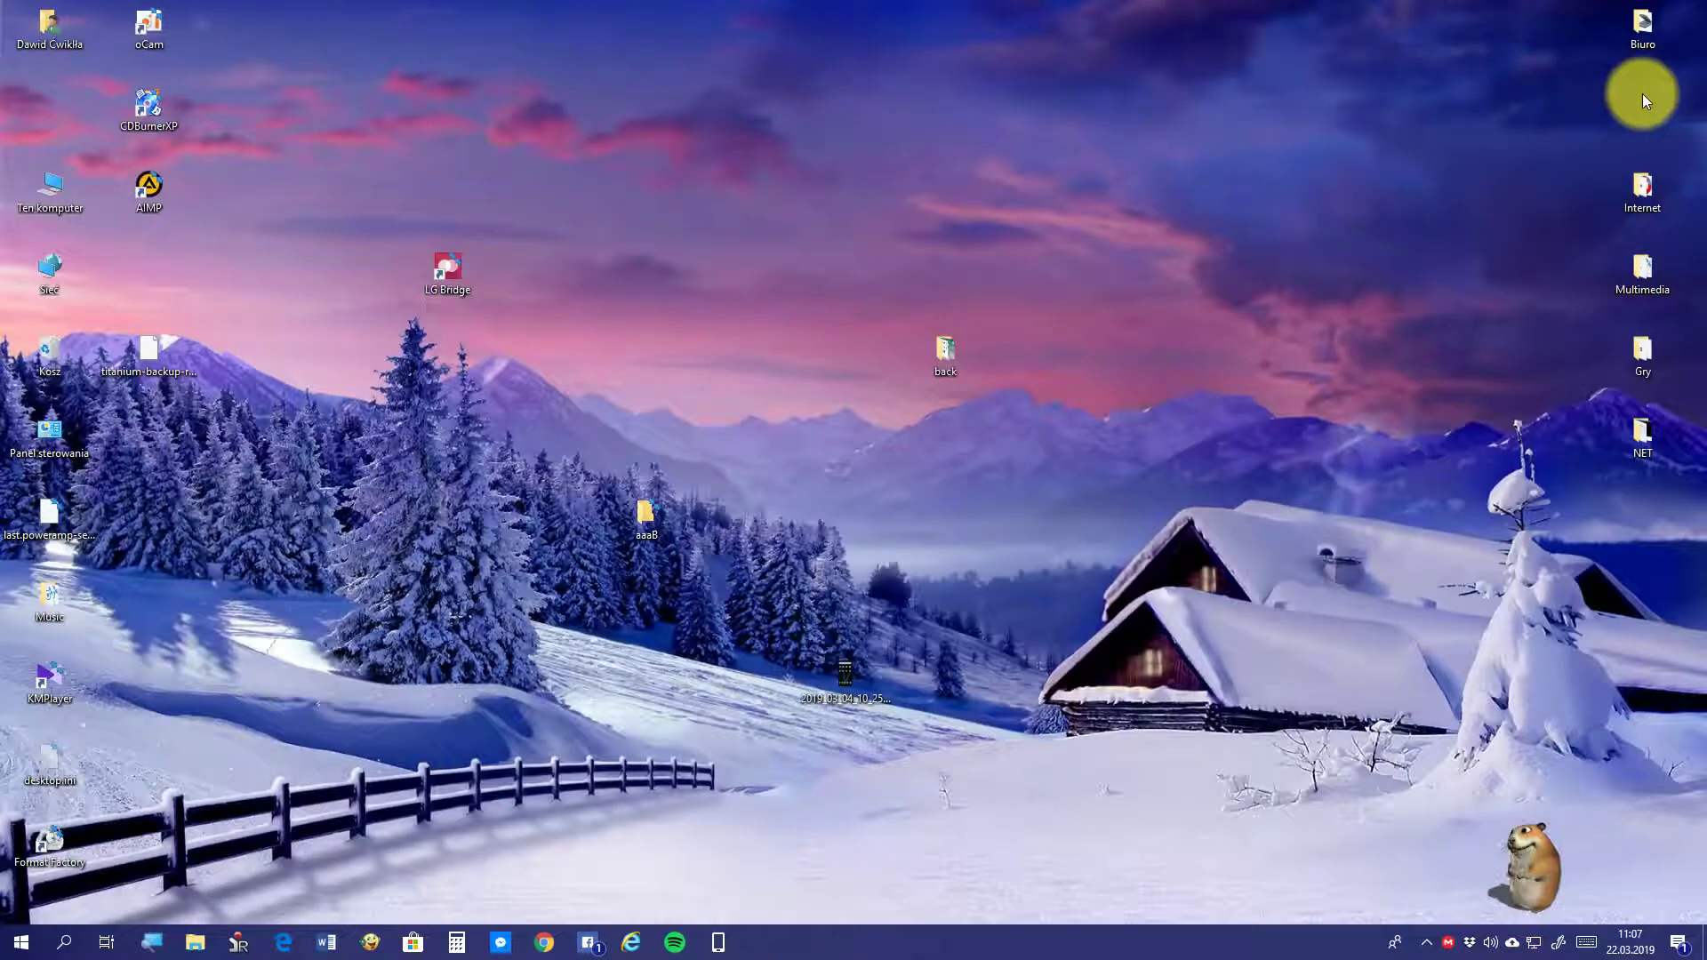
click(1425, 941)
click(1386, 834)
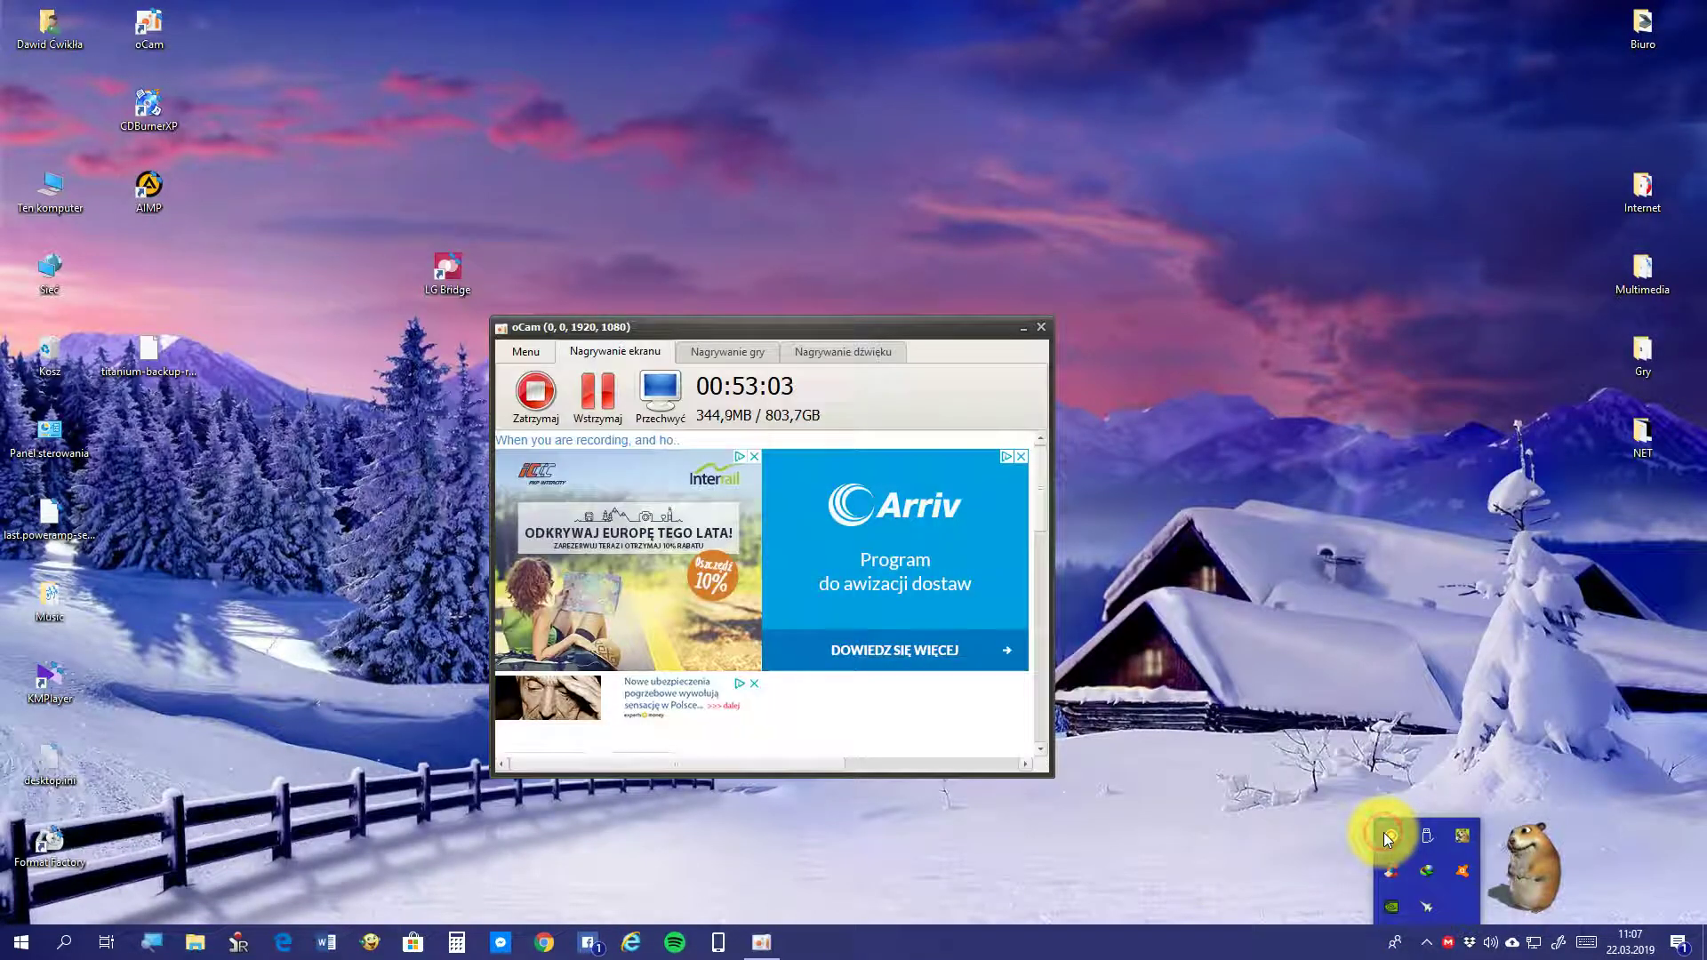